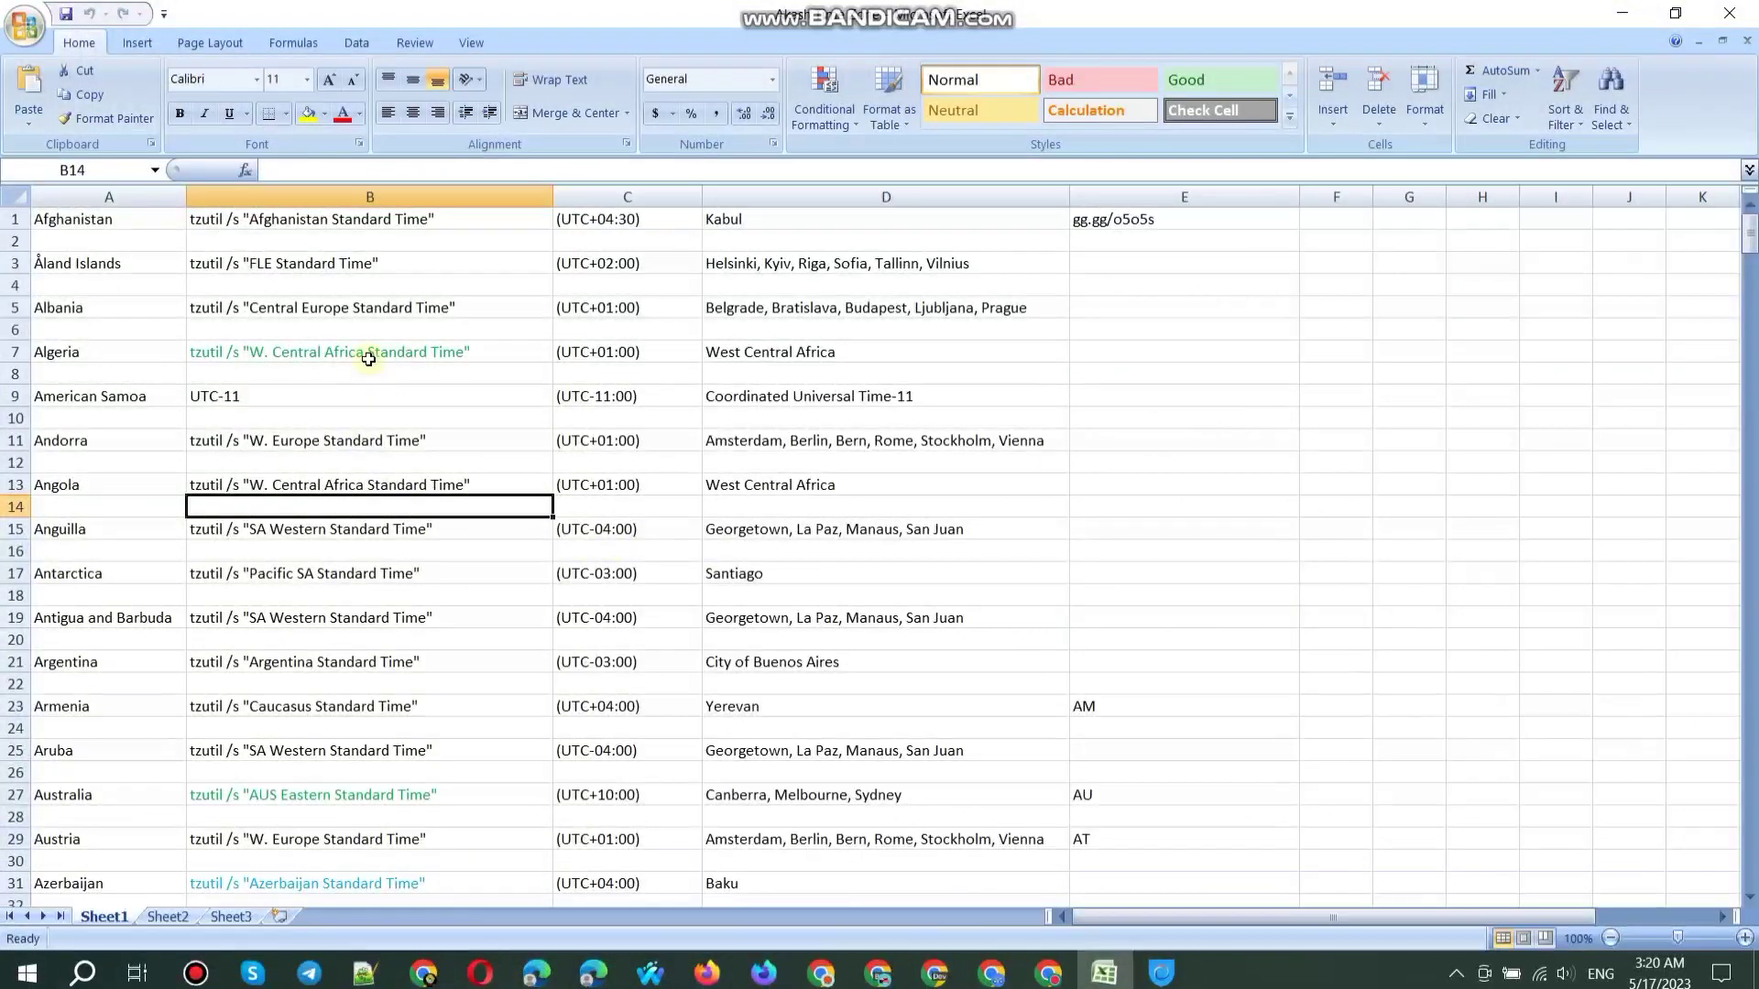
Step: Run Algeria's tzutil command from cell B7 to switch to W. Central Africa Standard Time
click(368, 359)
key(ctrl+c)
key(super+r)
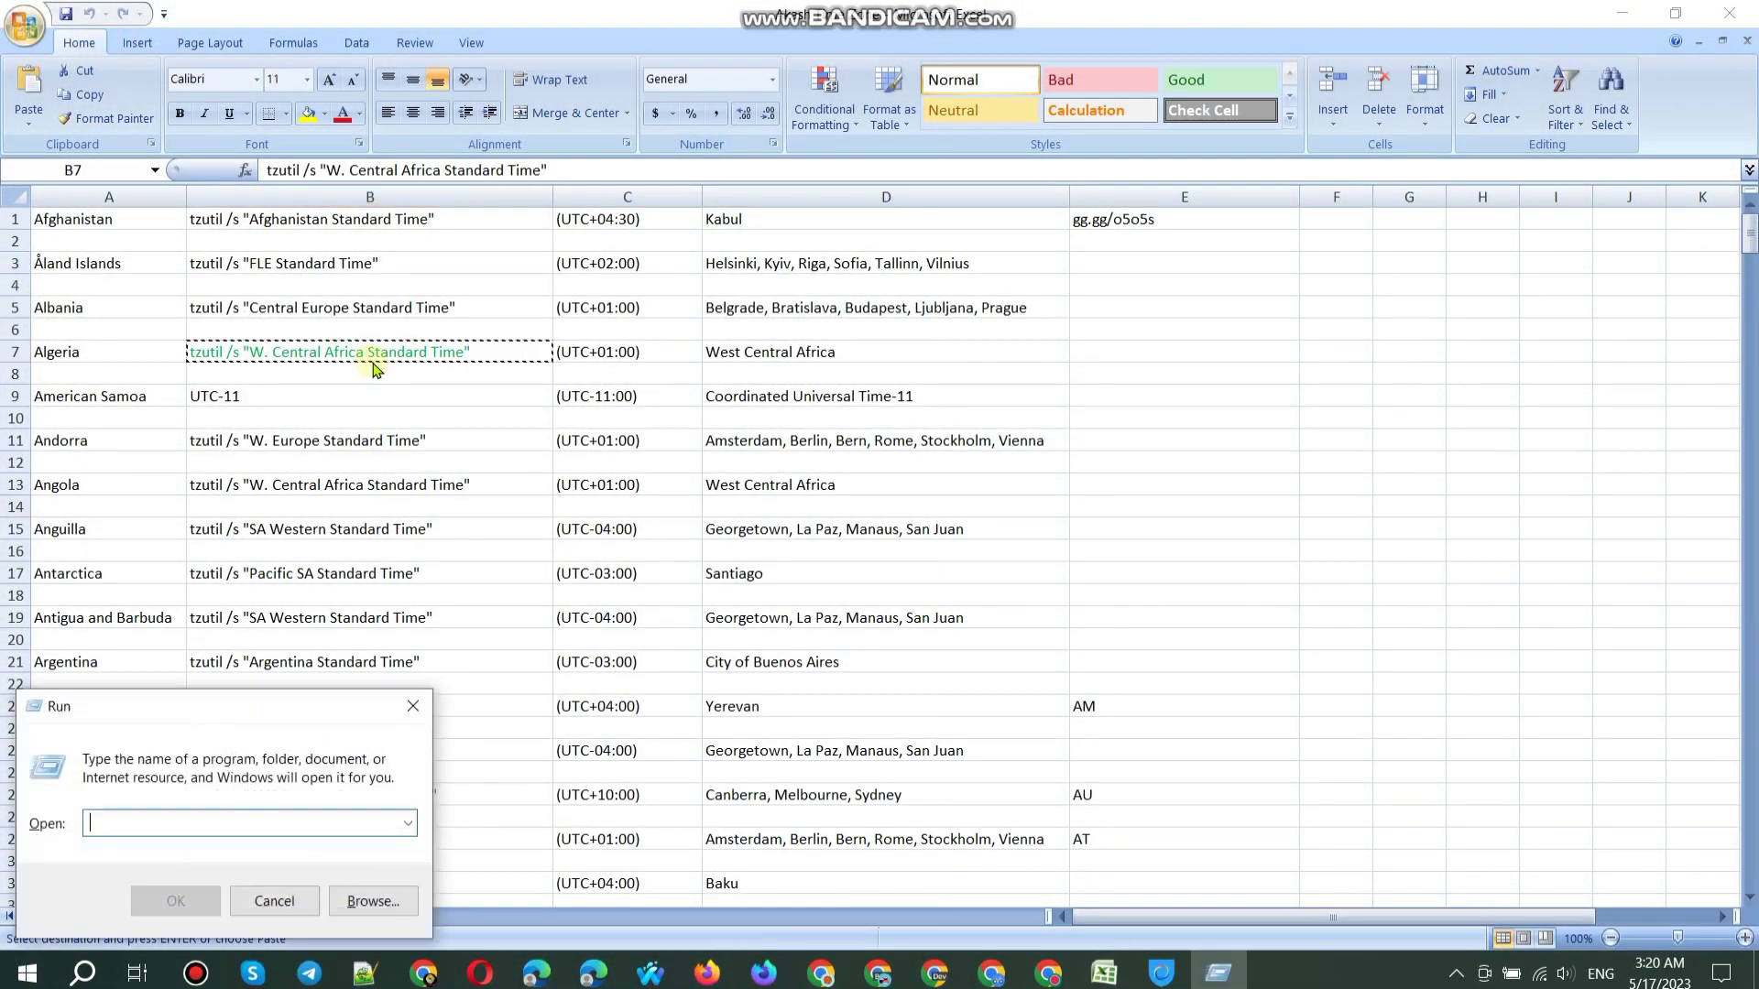
key(ctrl+v)
key(Return)
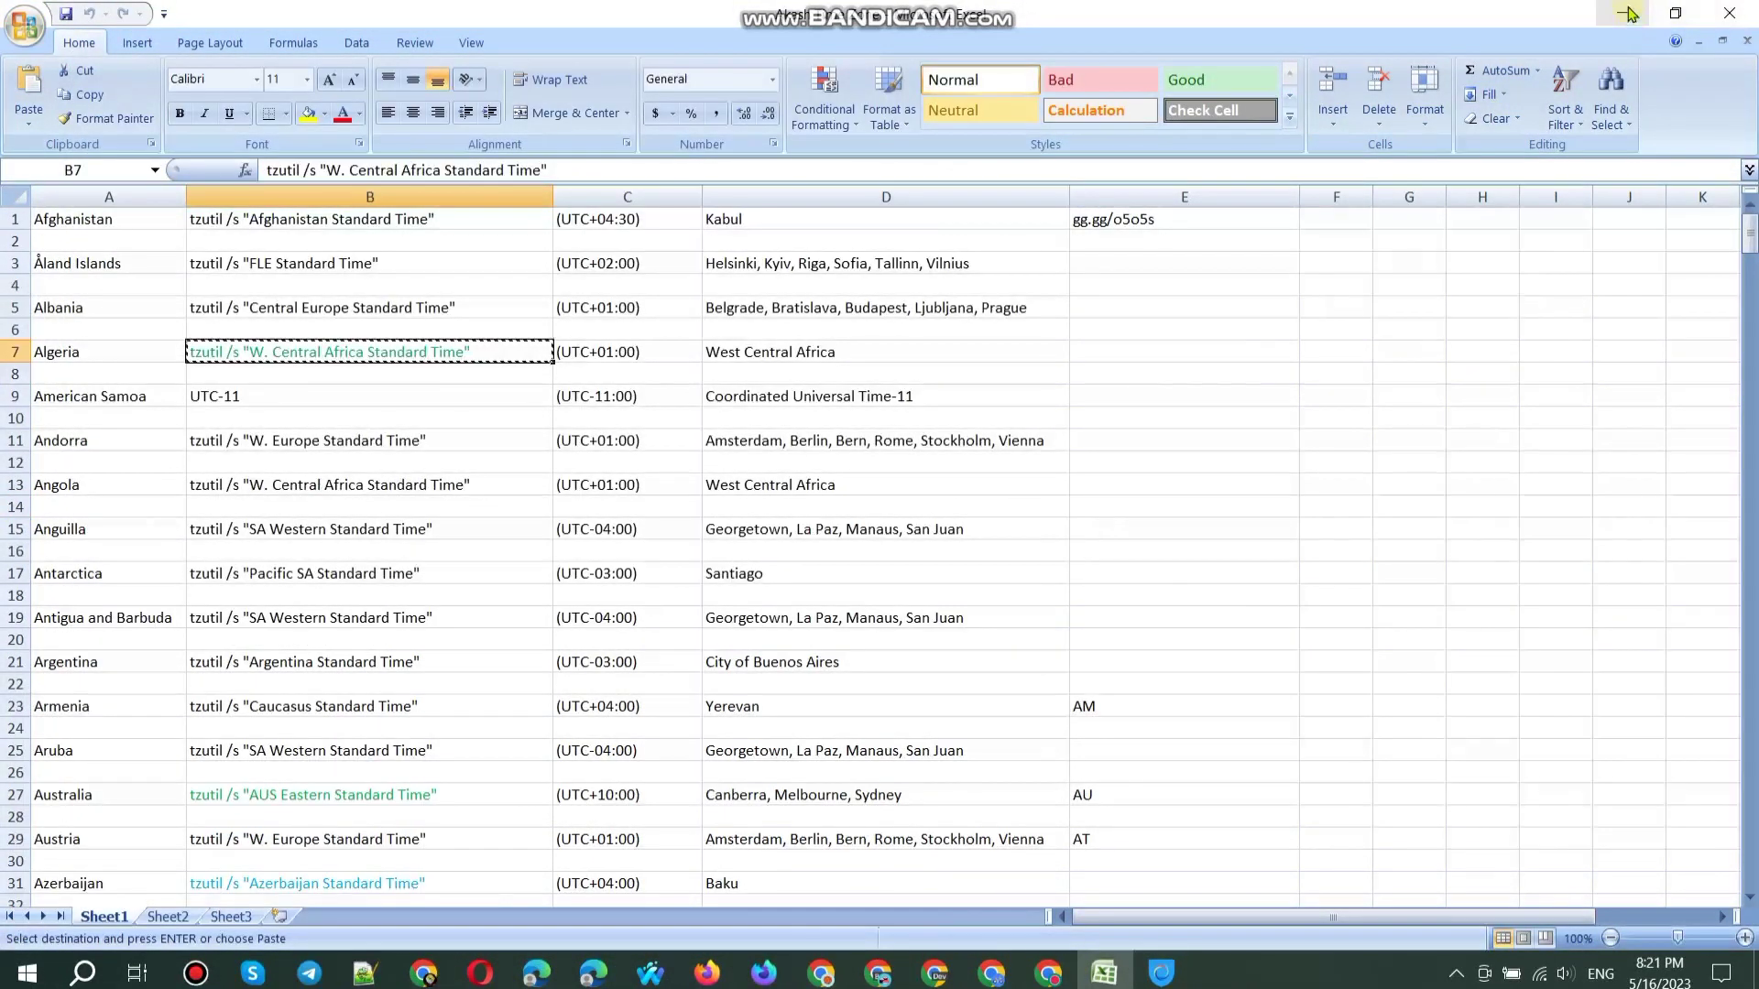
click(1621, 13)
Step: Refresh the desktop, hide the Hotspot Shield window and bring up Microsoft Edge
right_click(1406, 61)
click(1443, 131)
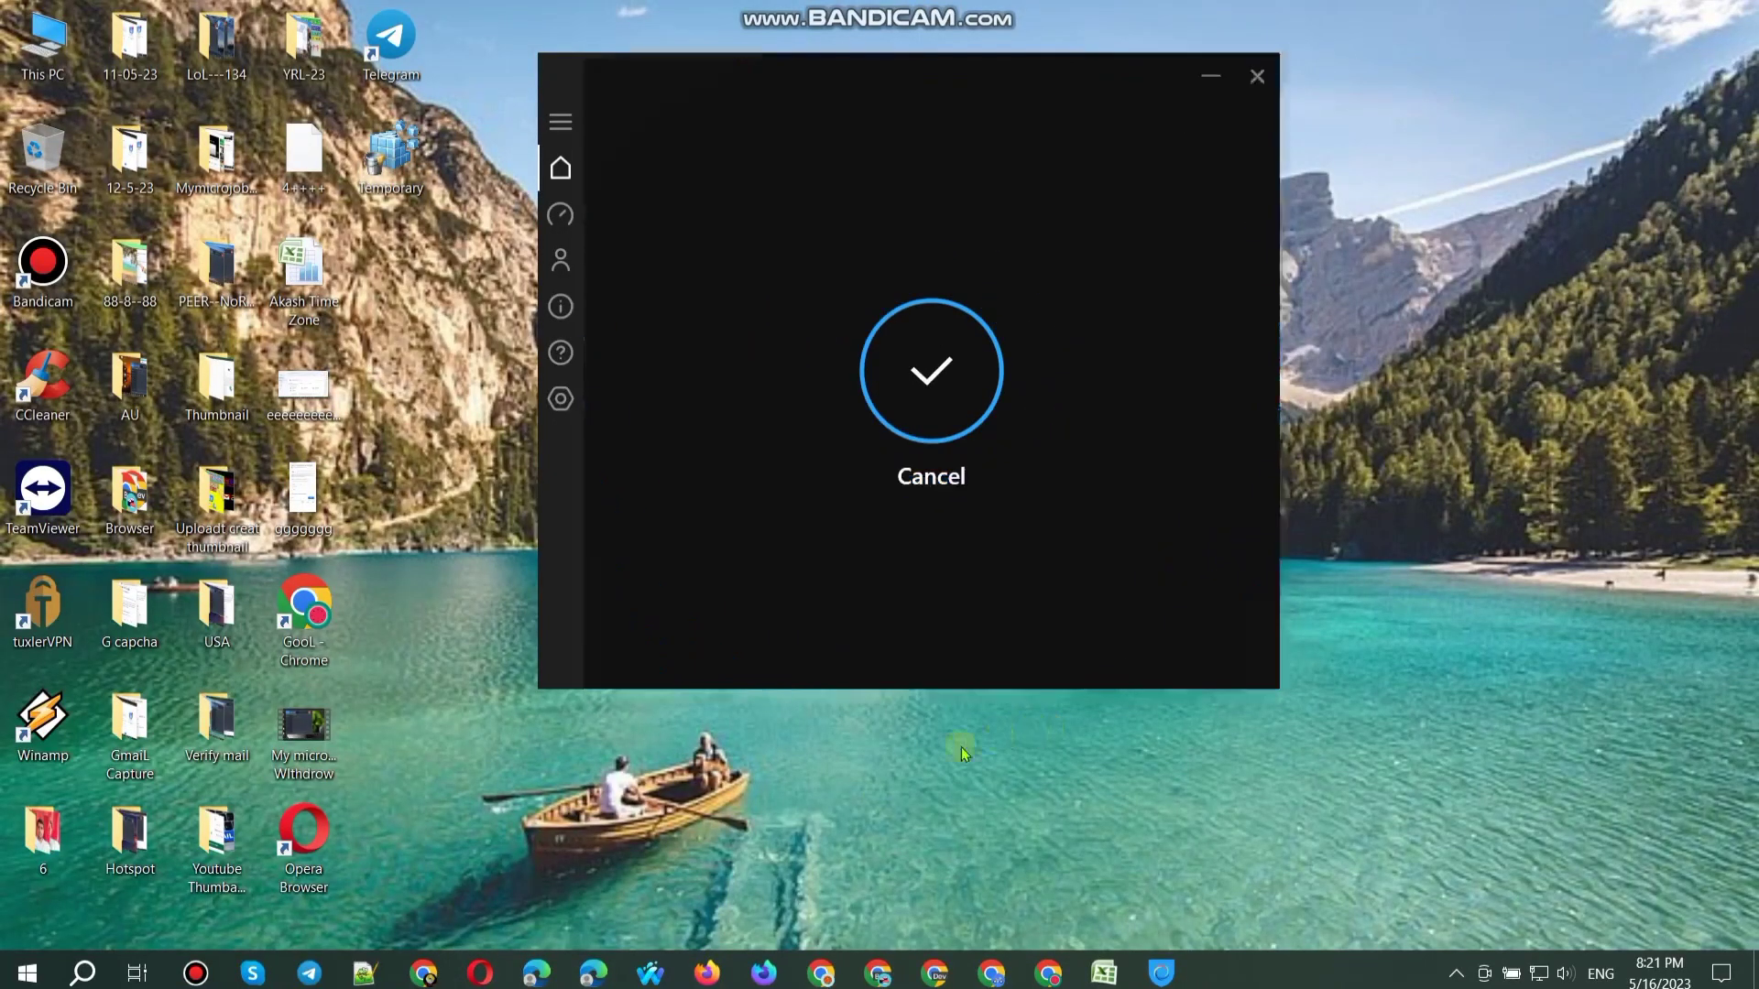
click(1211, 78)
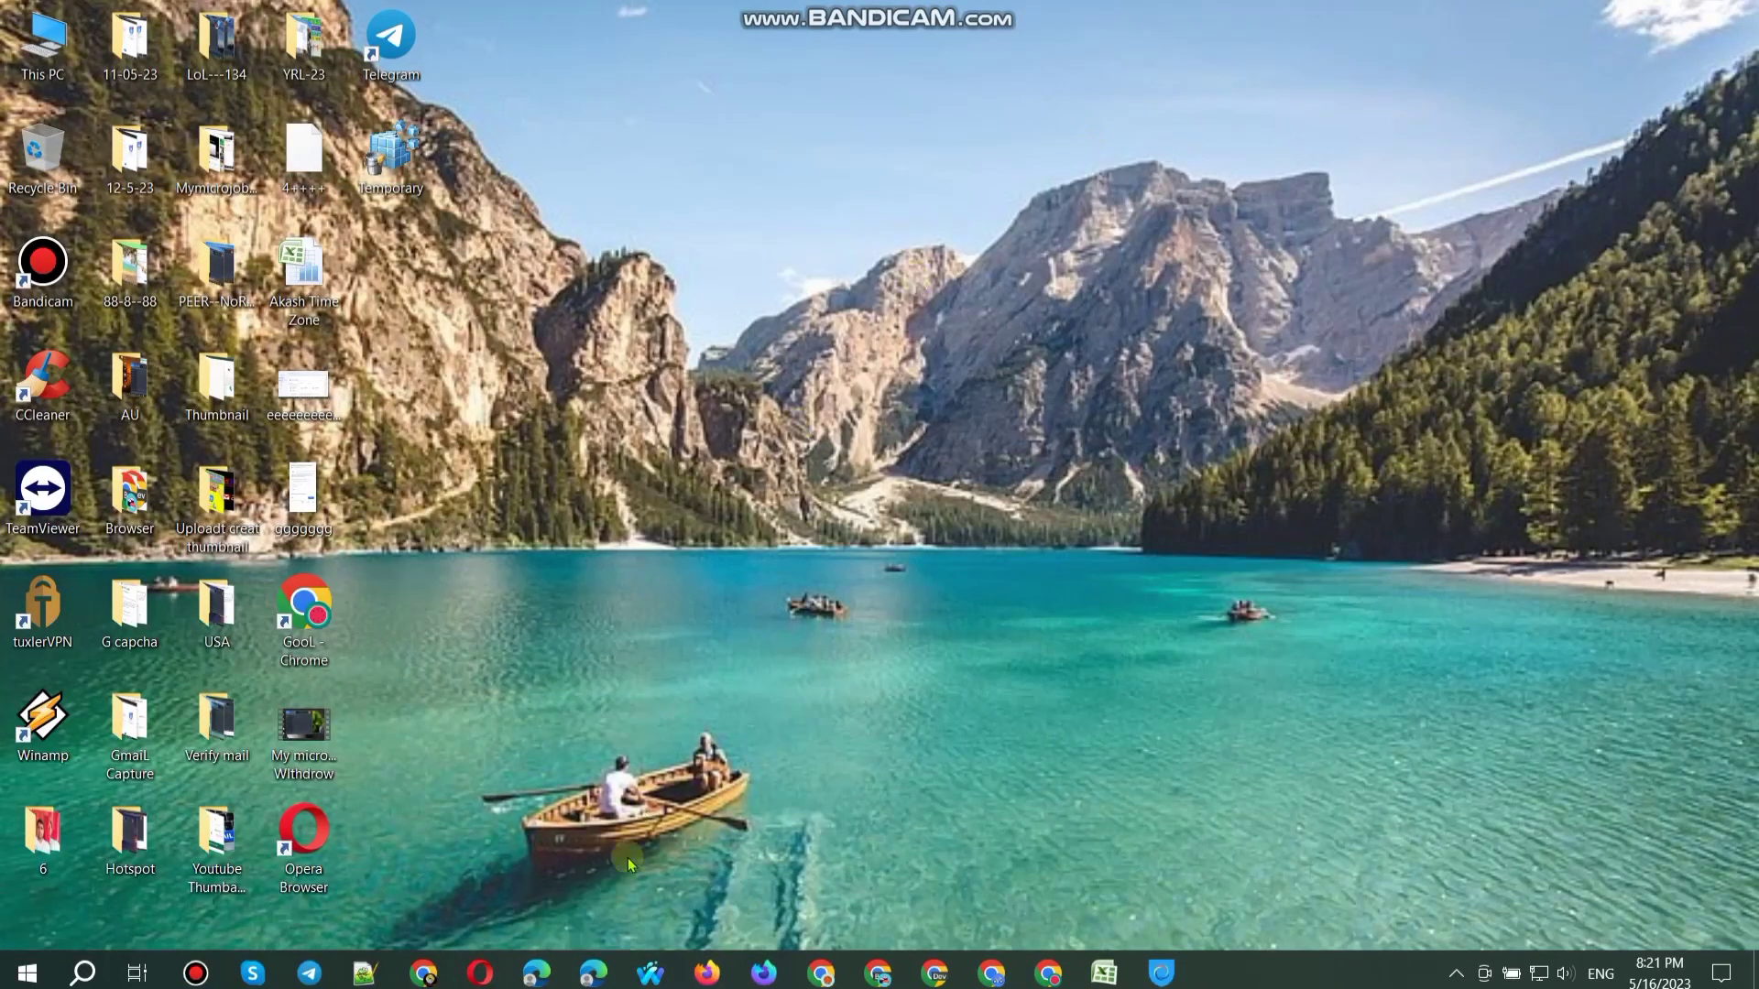
click(531, 977)
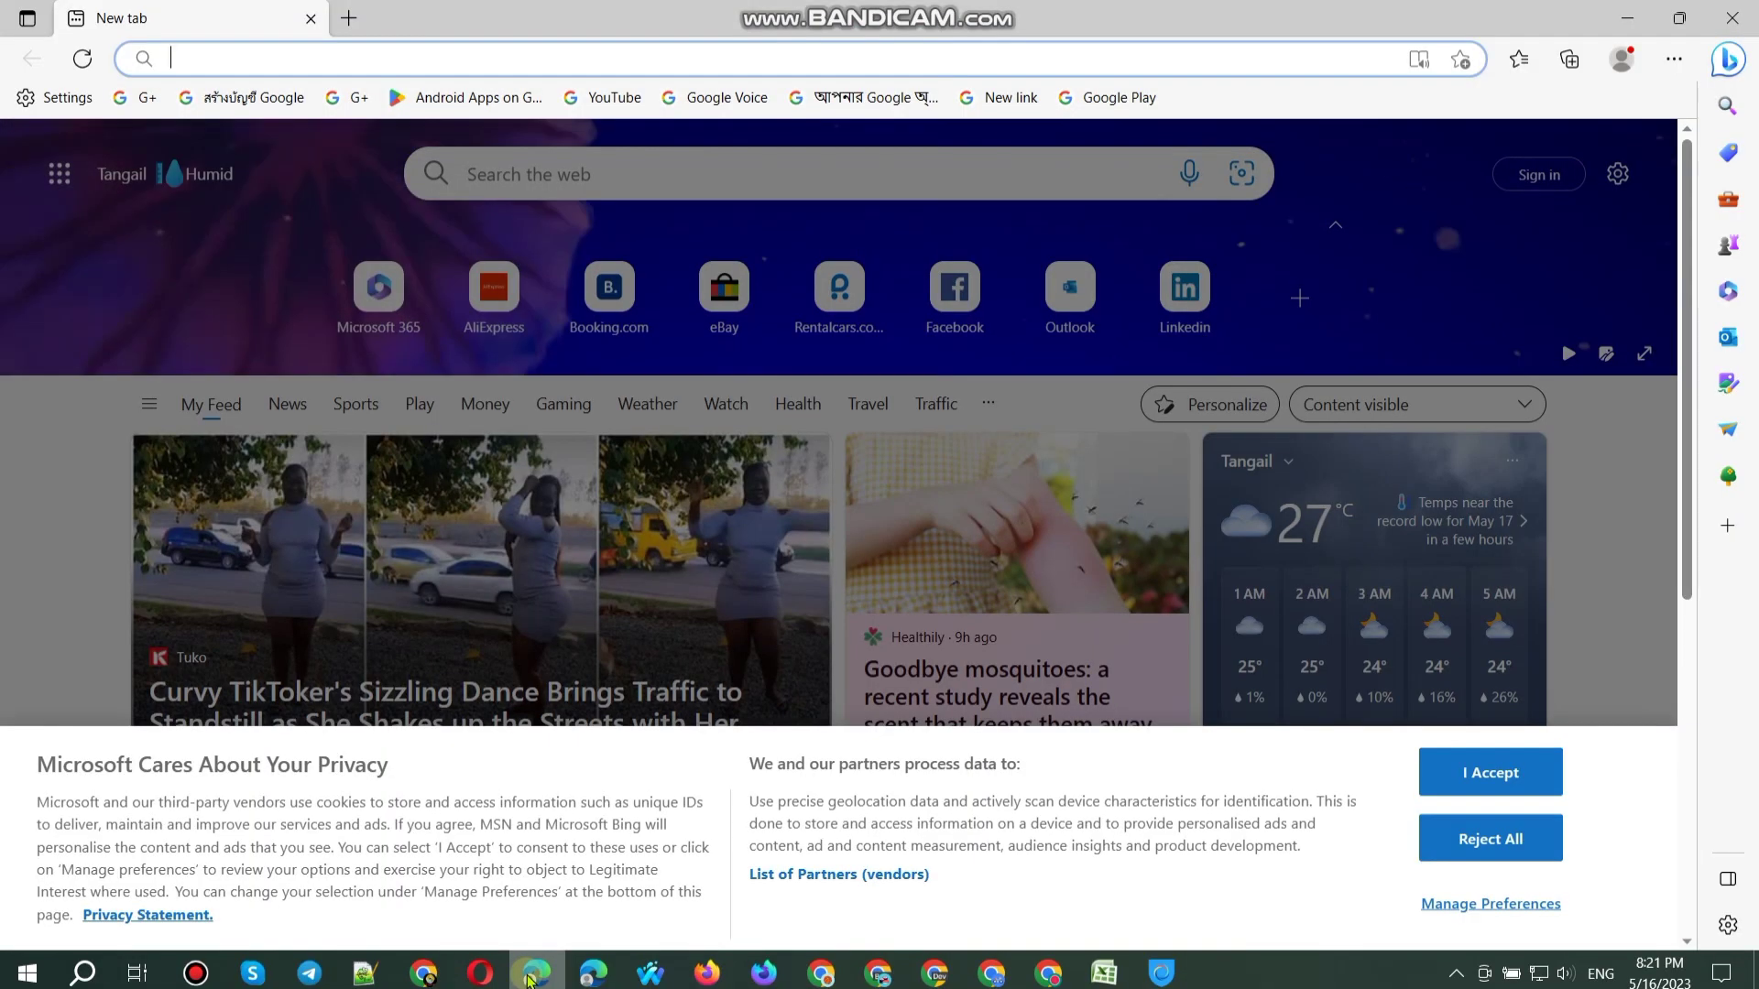
Step: Clear all of Edge's browsing data, including history, cookies and cache, and start a fresh tab
key(ctrl+shift+Delete)
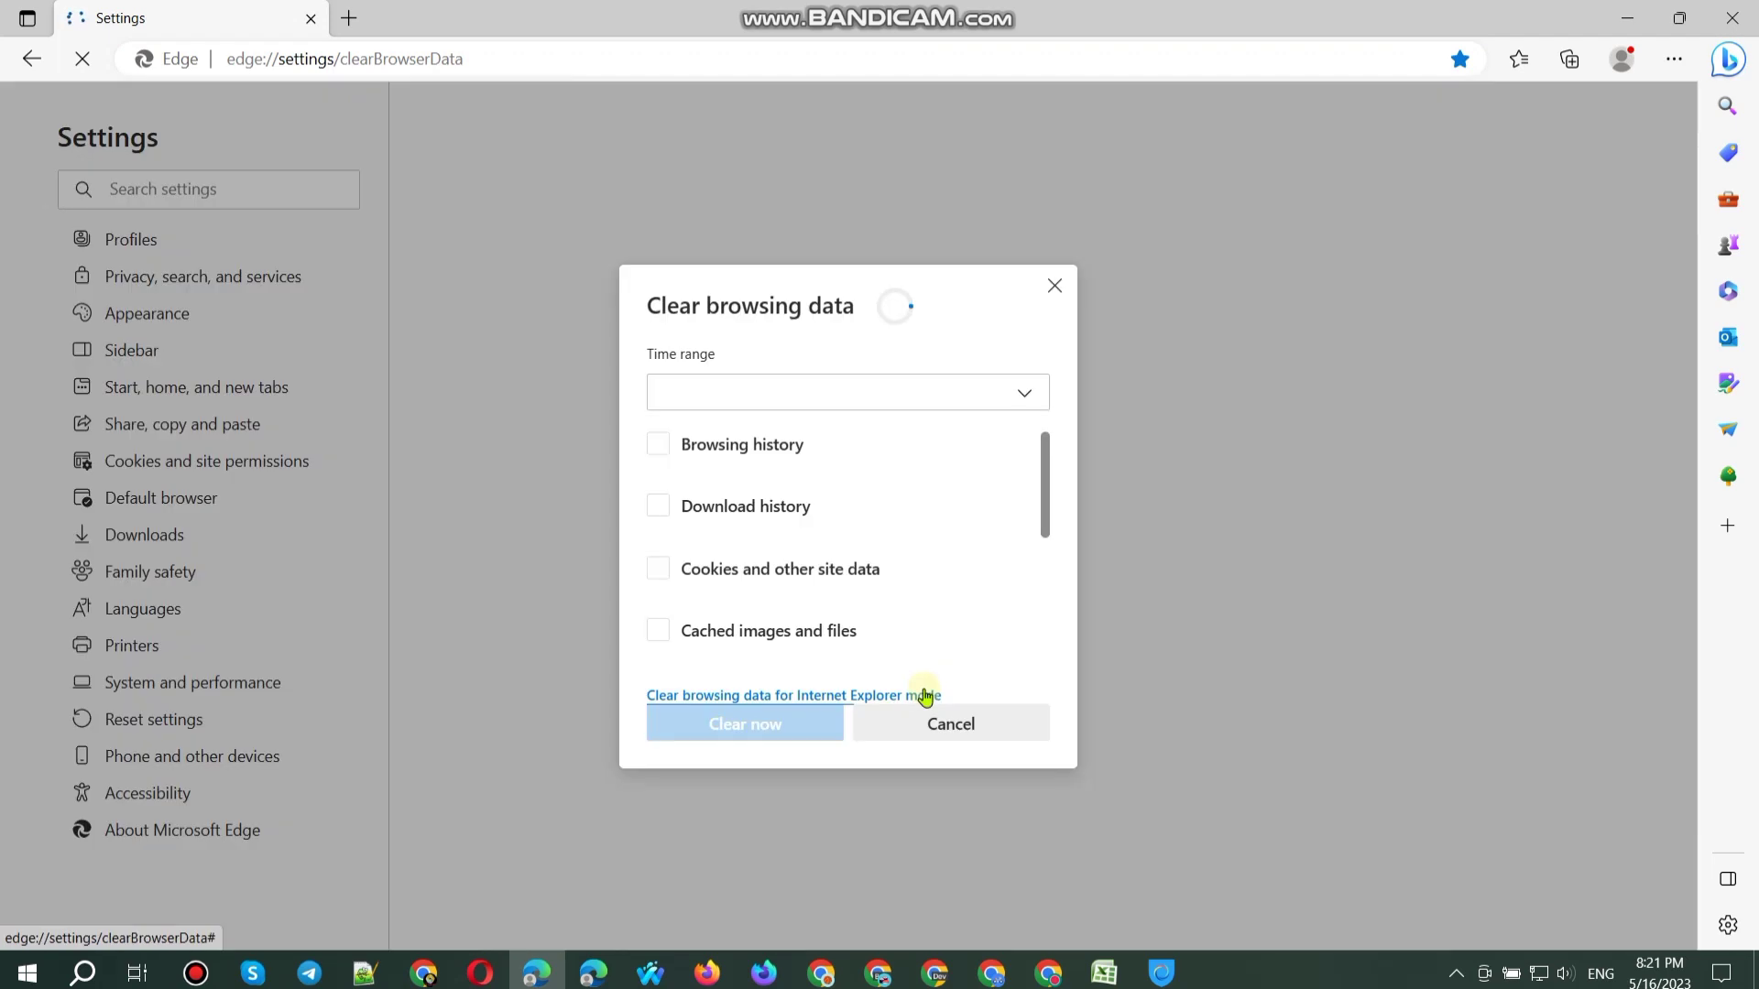
click(771, 724)
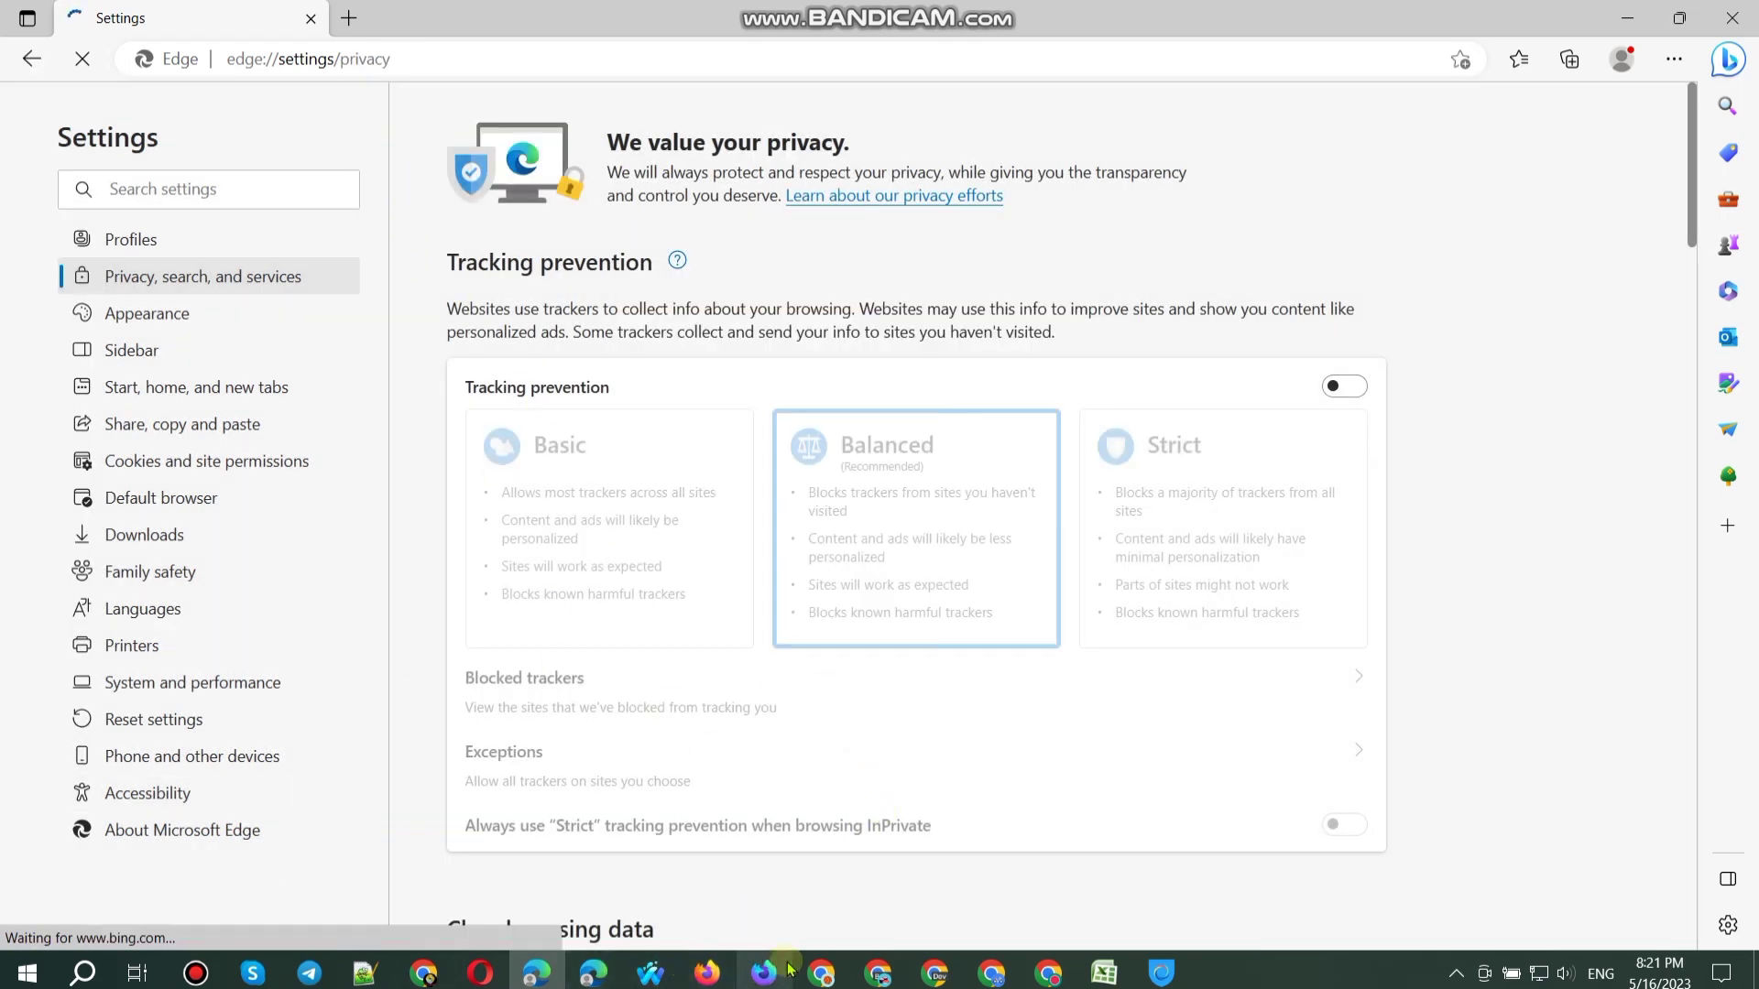
click(349, 18)
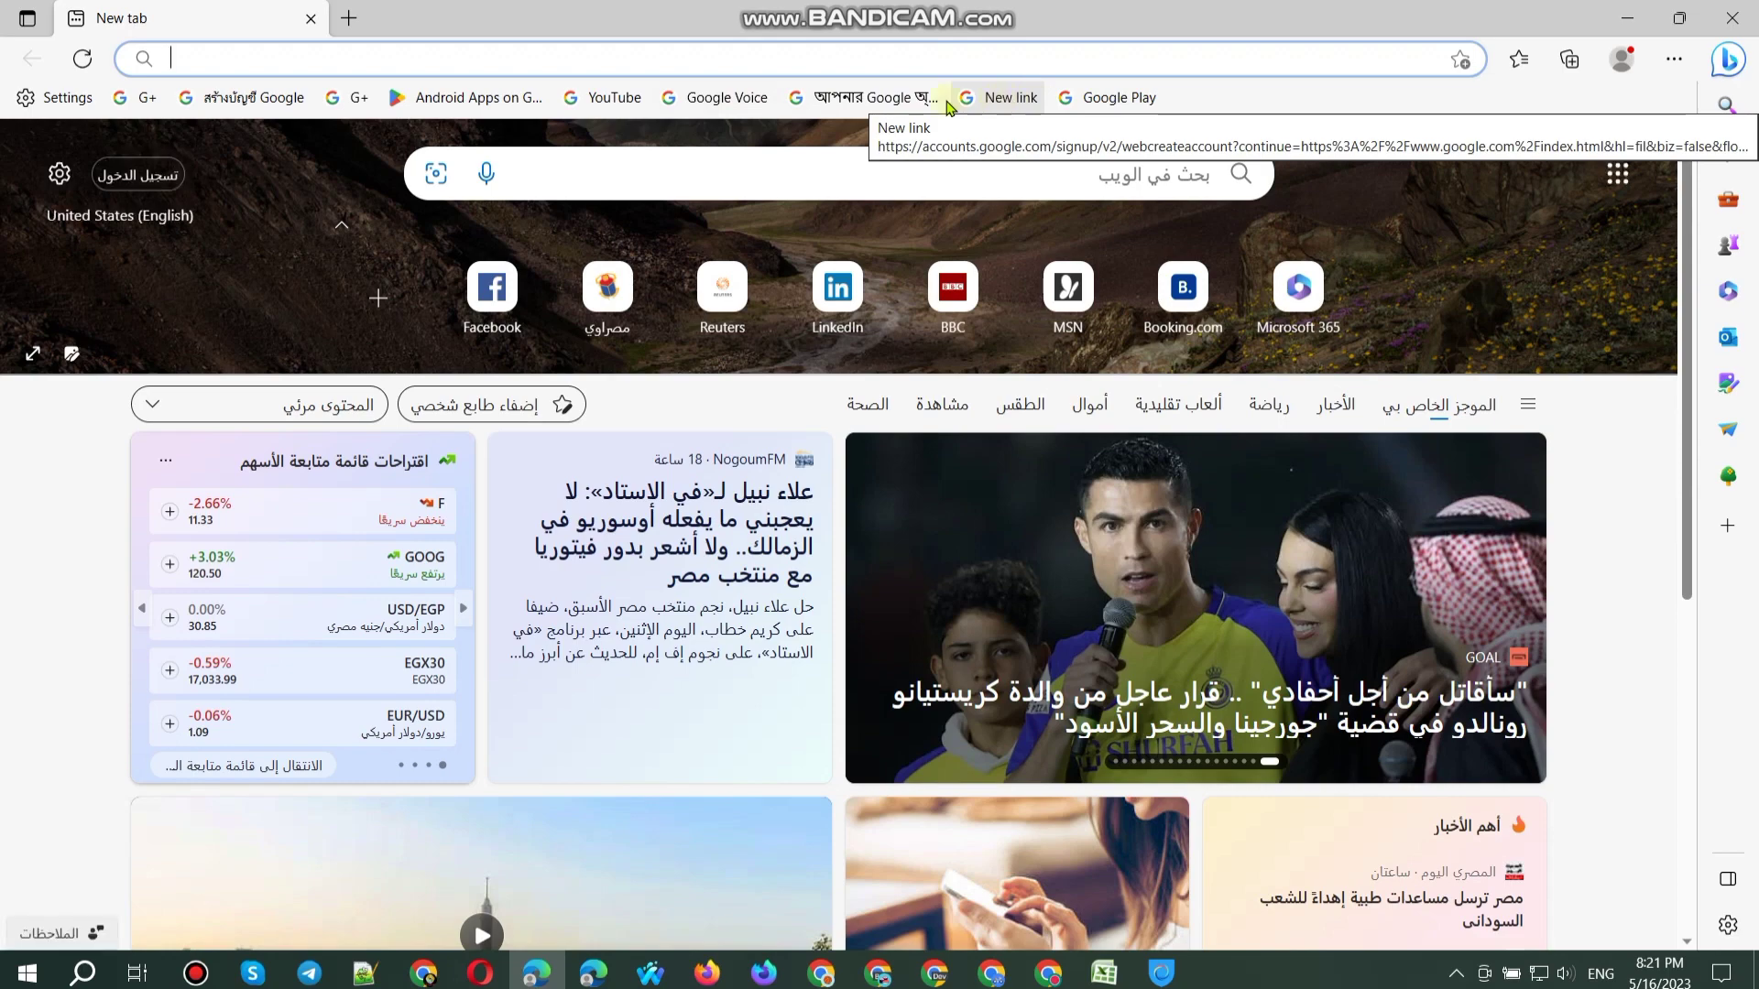
Step: Open the Google signup page, dismiss the translation offer, and enter first name, last name and username
click(246, 97)
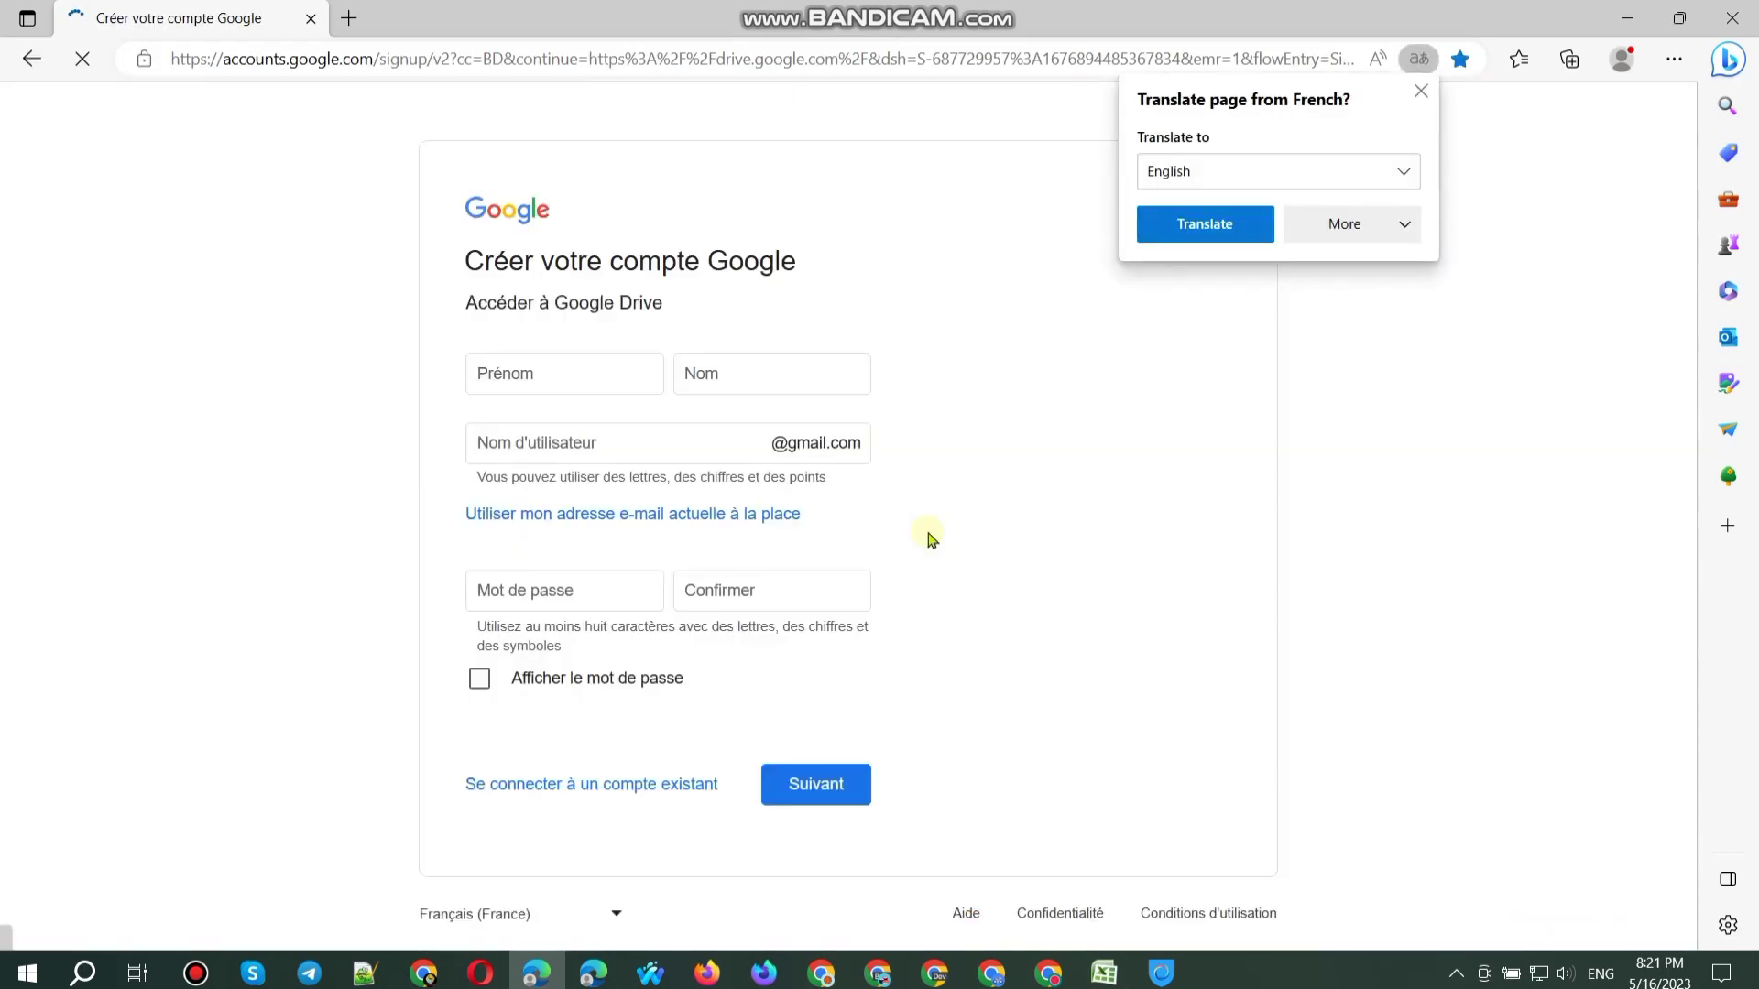
click(1417, 98)
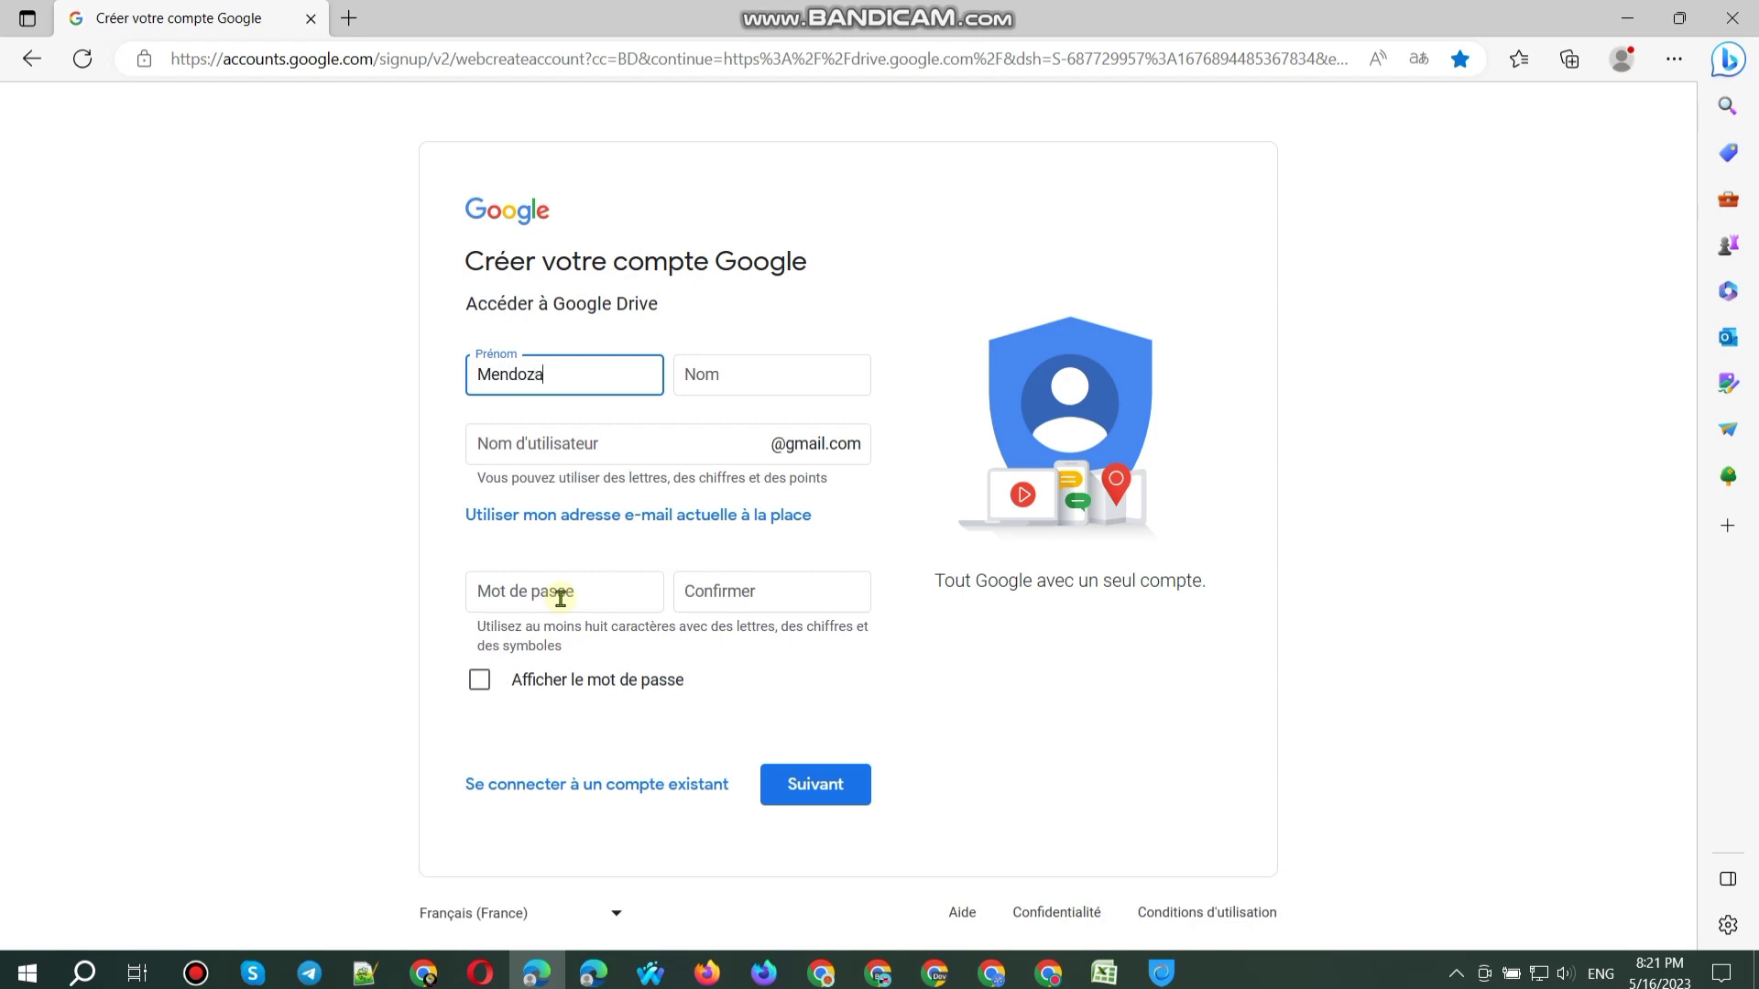
key(Tab)
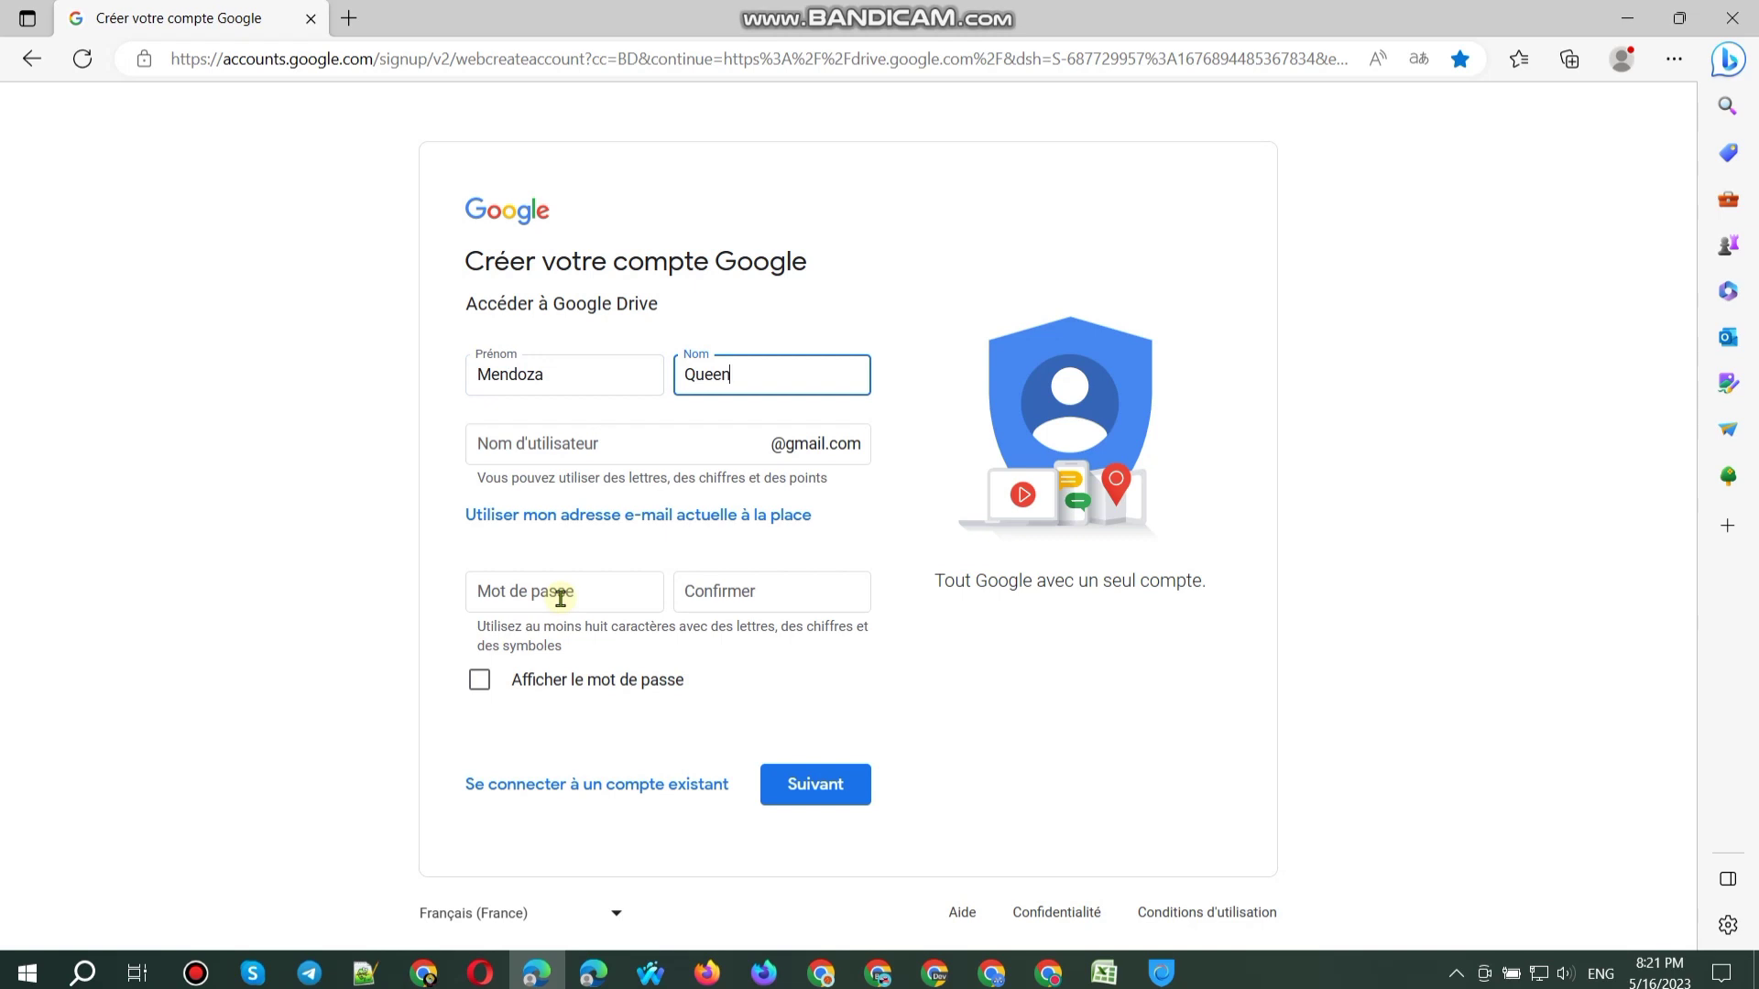
click(628, 424)
Step: Enter a password and paste the same password into the confirmation field
click(548, 658)
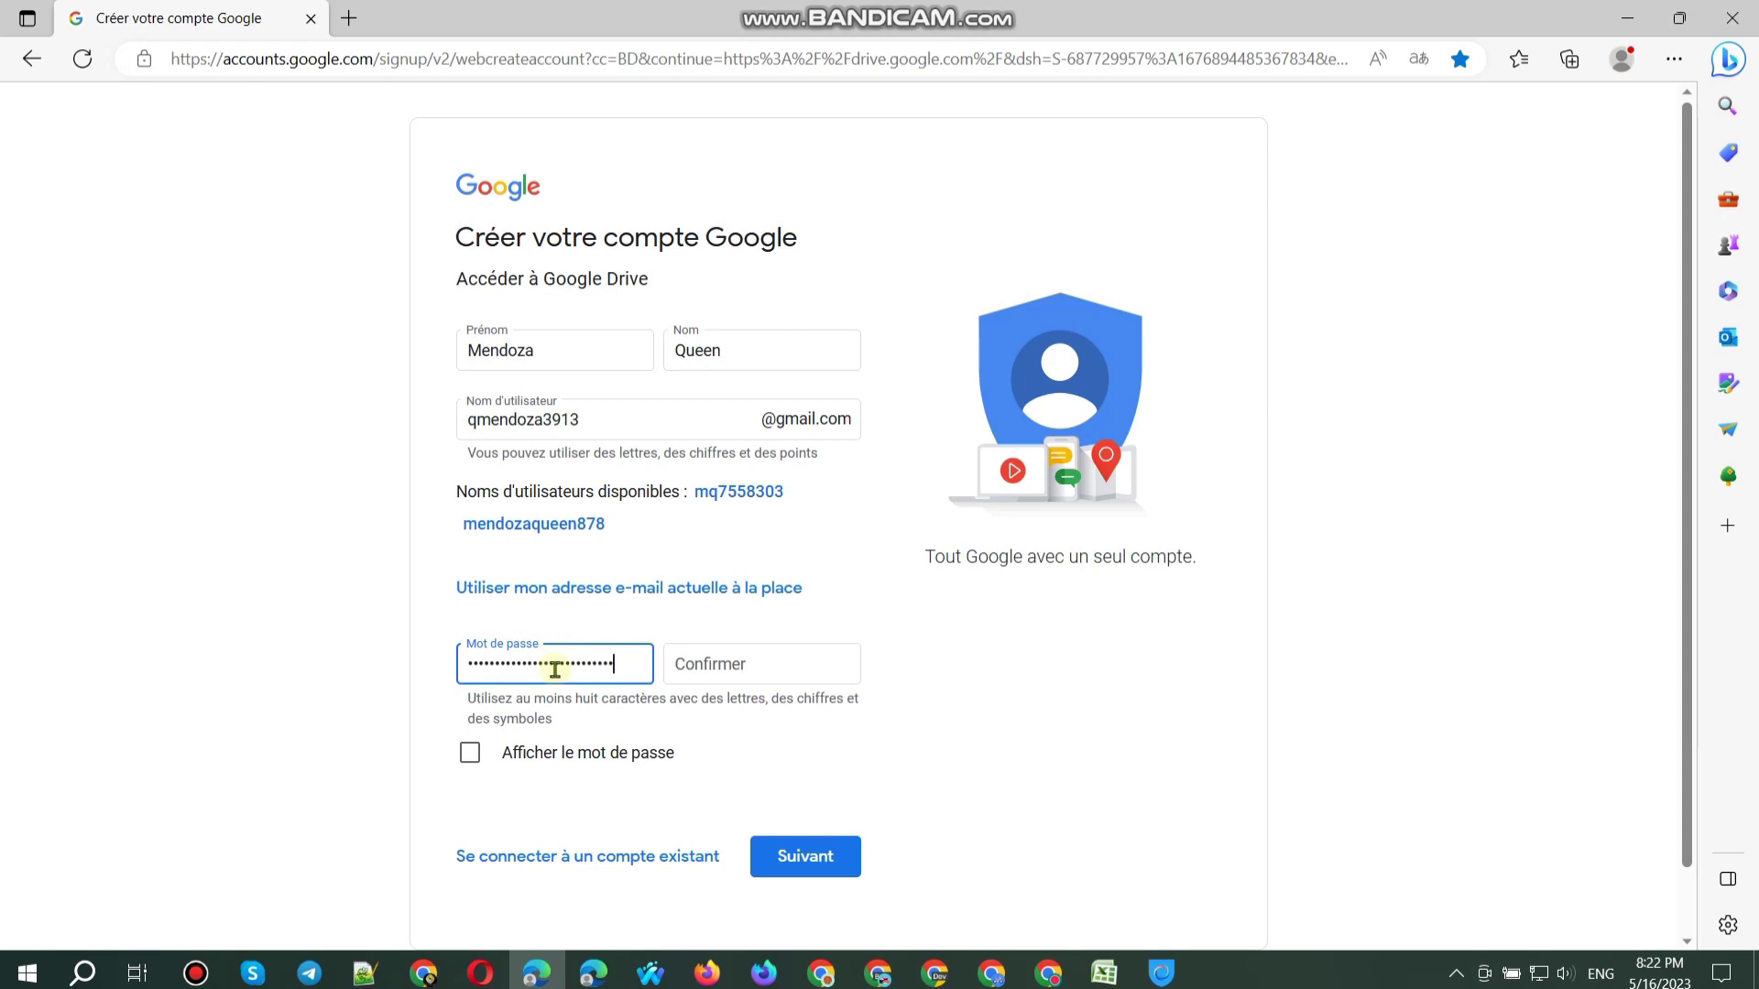
click(560, 755)
click(570, 664)
key(ctrl+a)
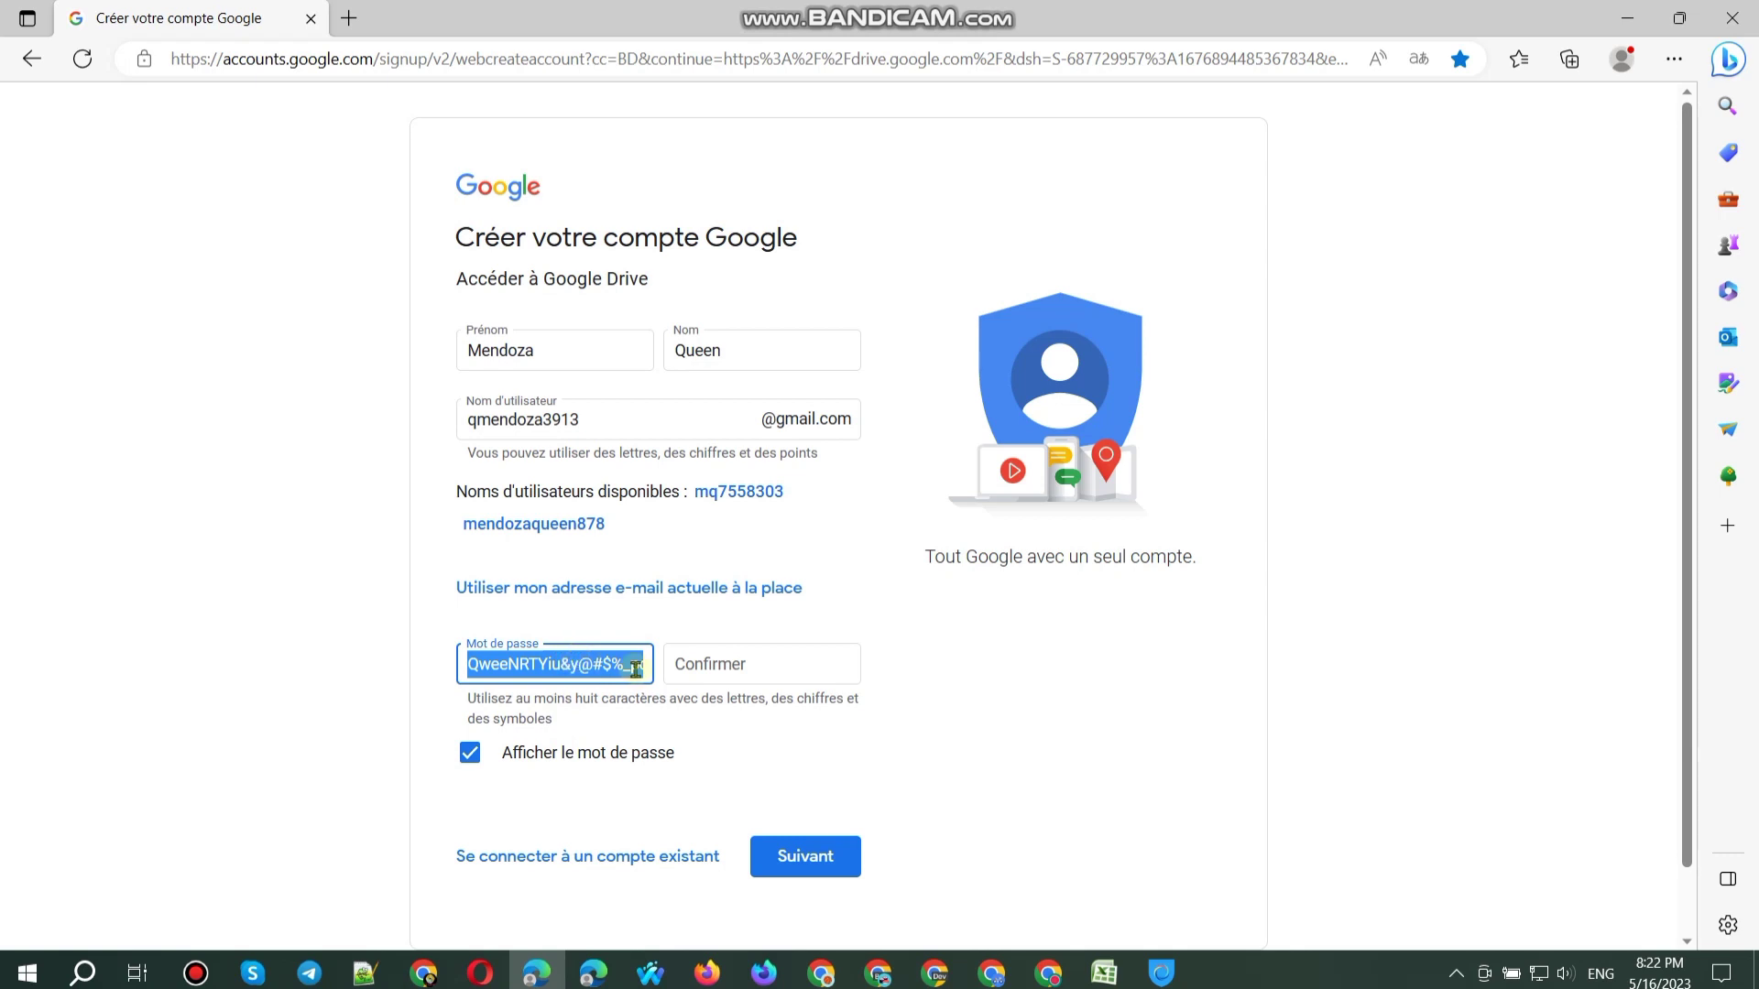
key(ctrl+c)
click(687, 661)
key(ctrl+v)
click(572, 753)
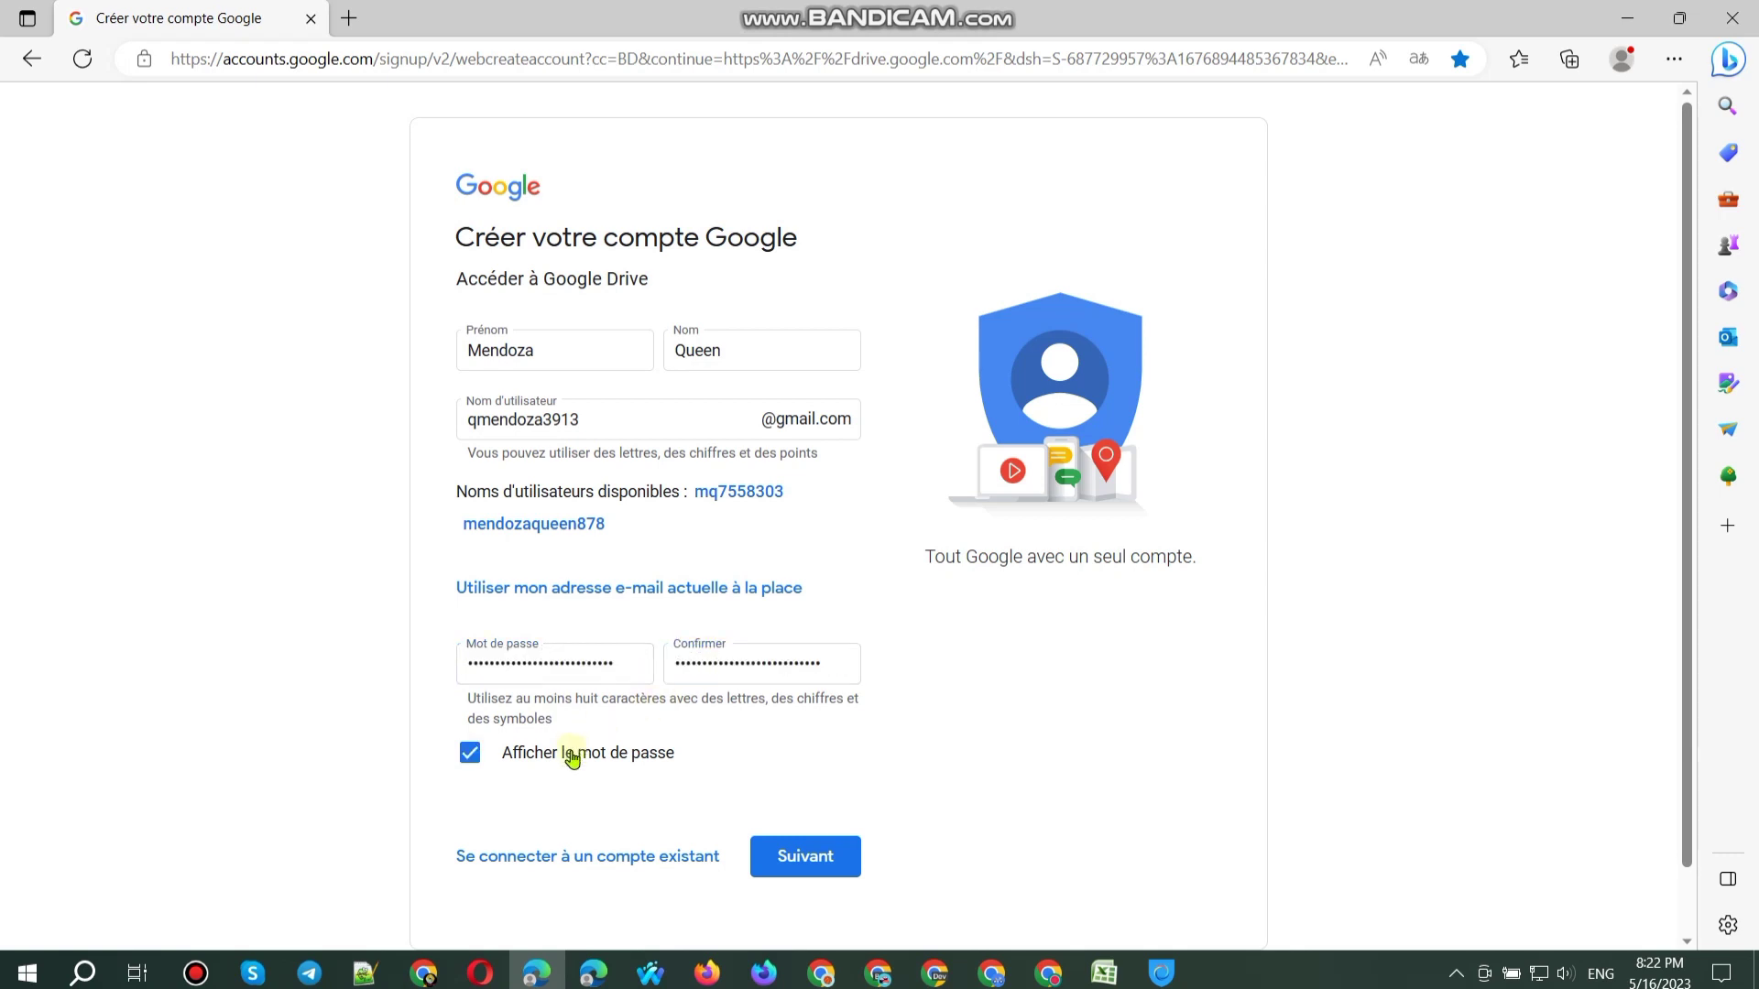
click(577, 360)
Step: Remove the stray @ characters from the first and last name fields
text(@@)
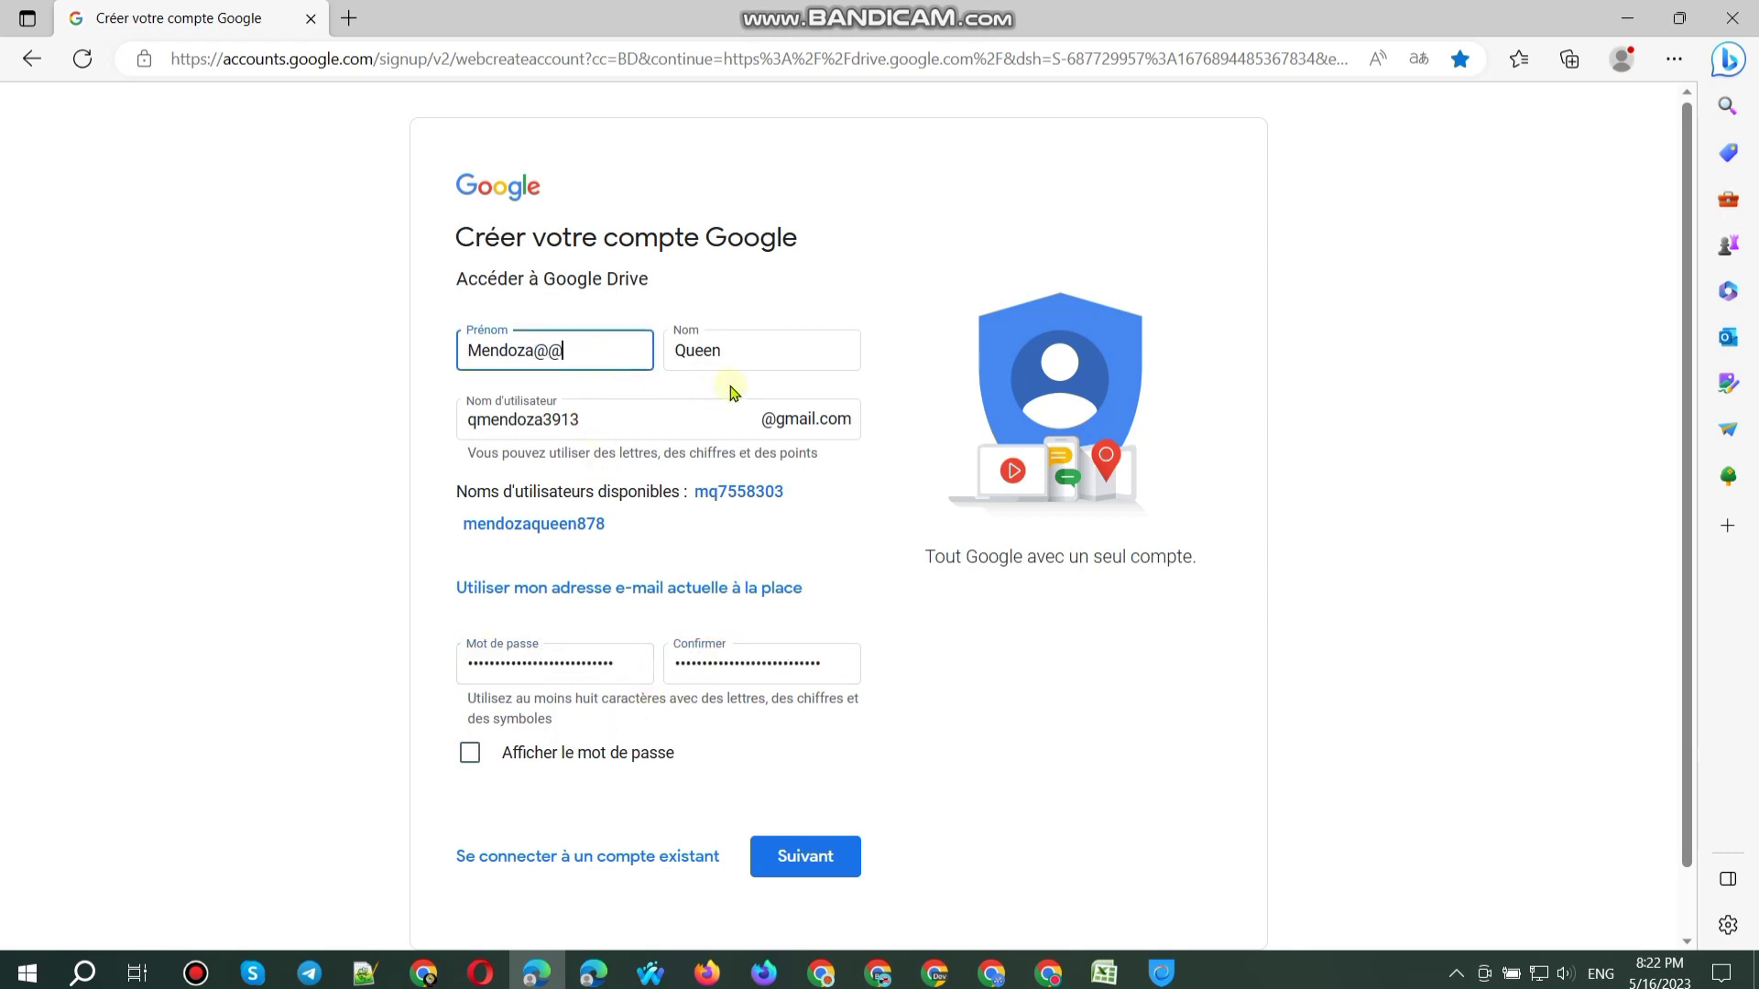
click(780, 362)
key(Return)
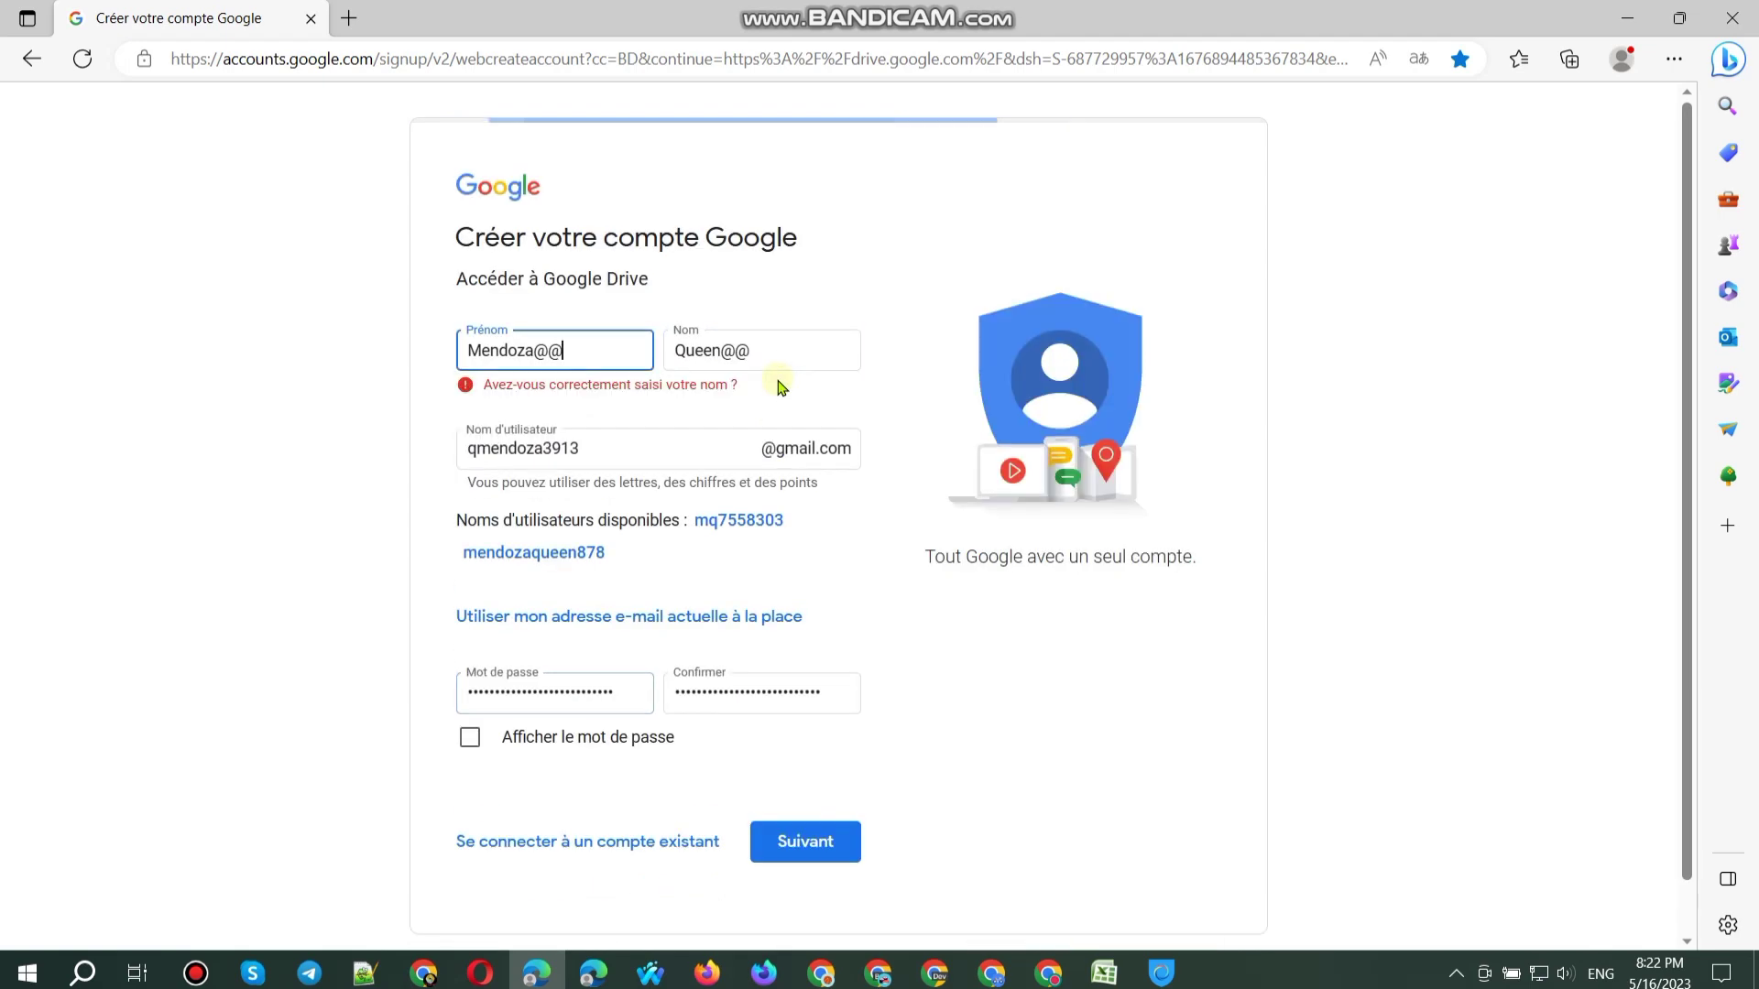
key(BackSpace)
key(Return)
key(Return)
key(Return)
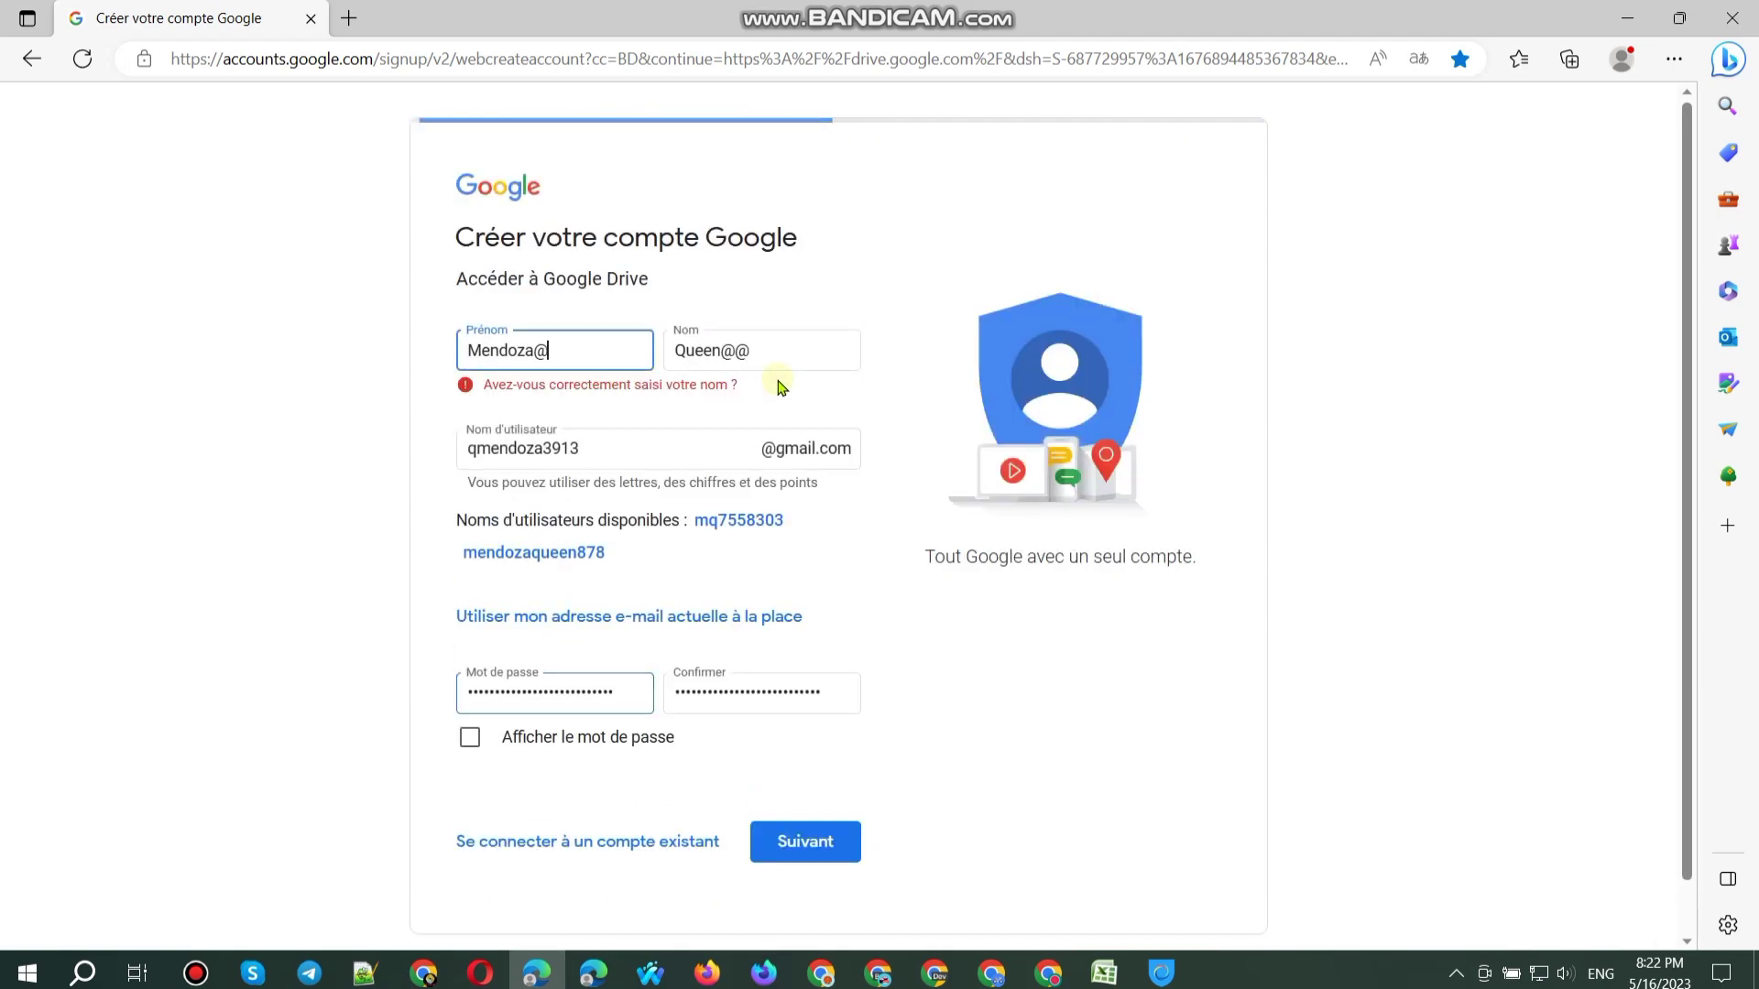
key(BackSpace)
key(Return)
key(Return)
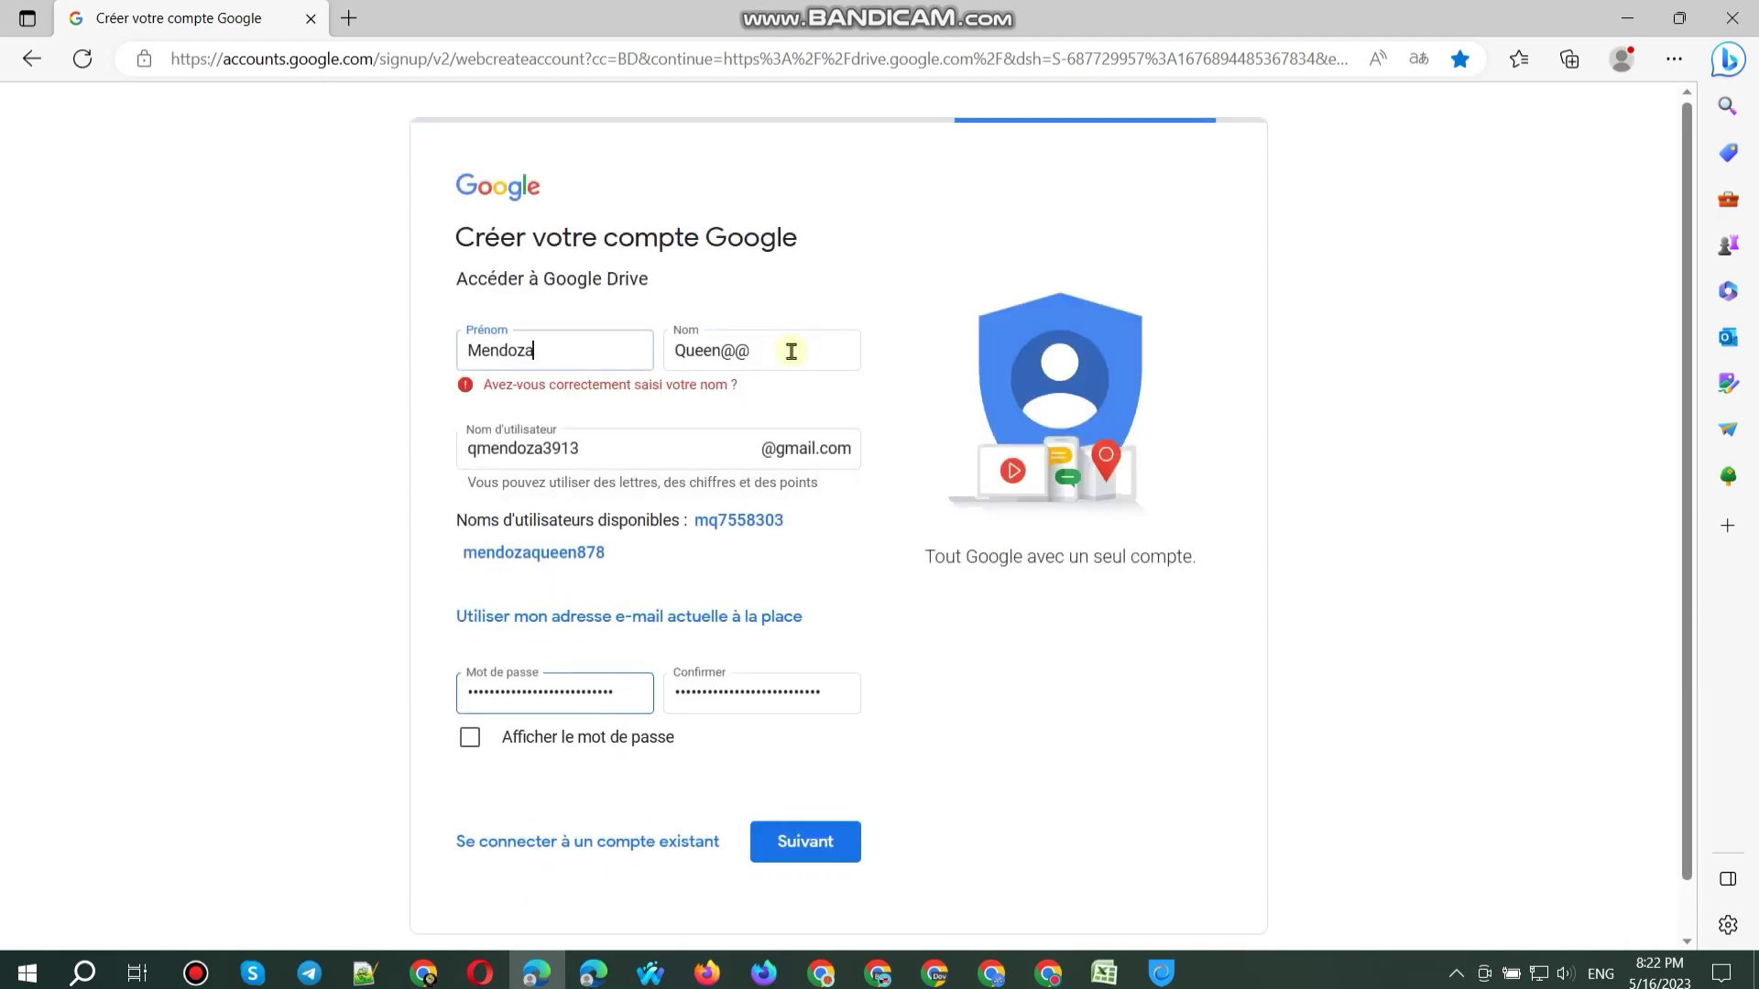
key(BackSpace)
click(772, 359)
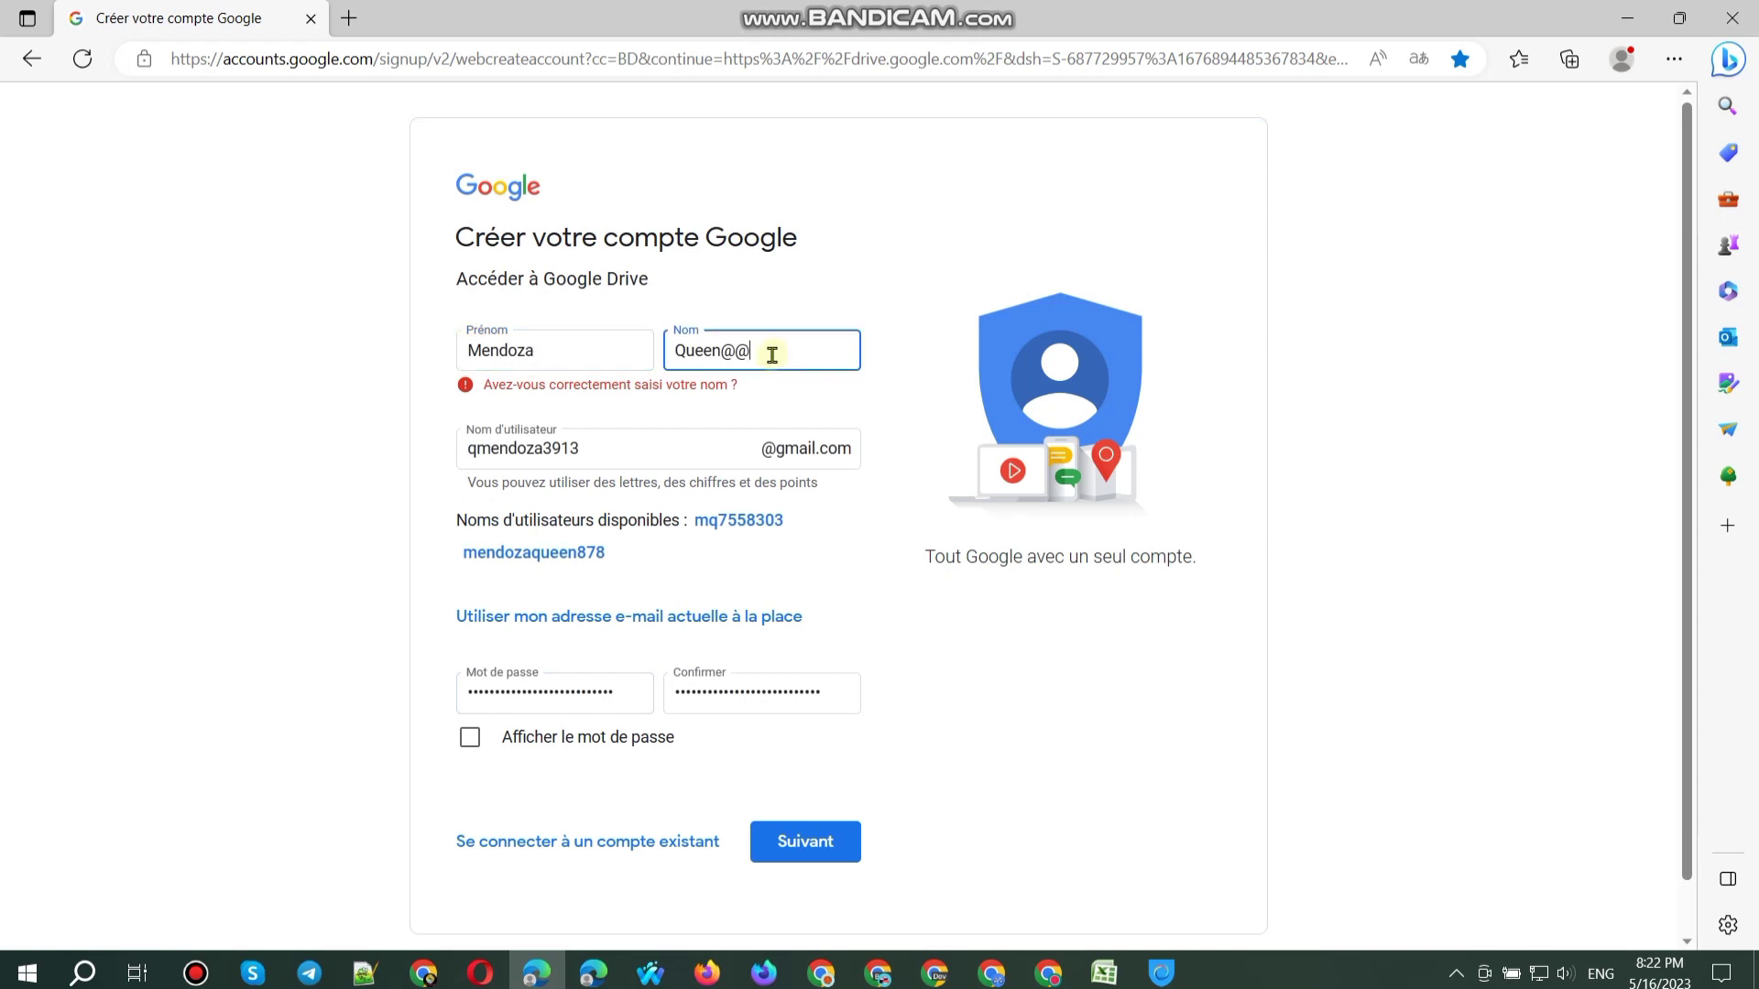
key(BackSpace)
key(Return)
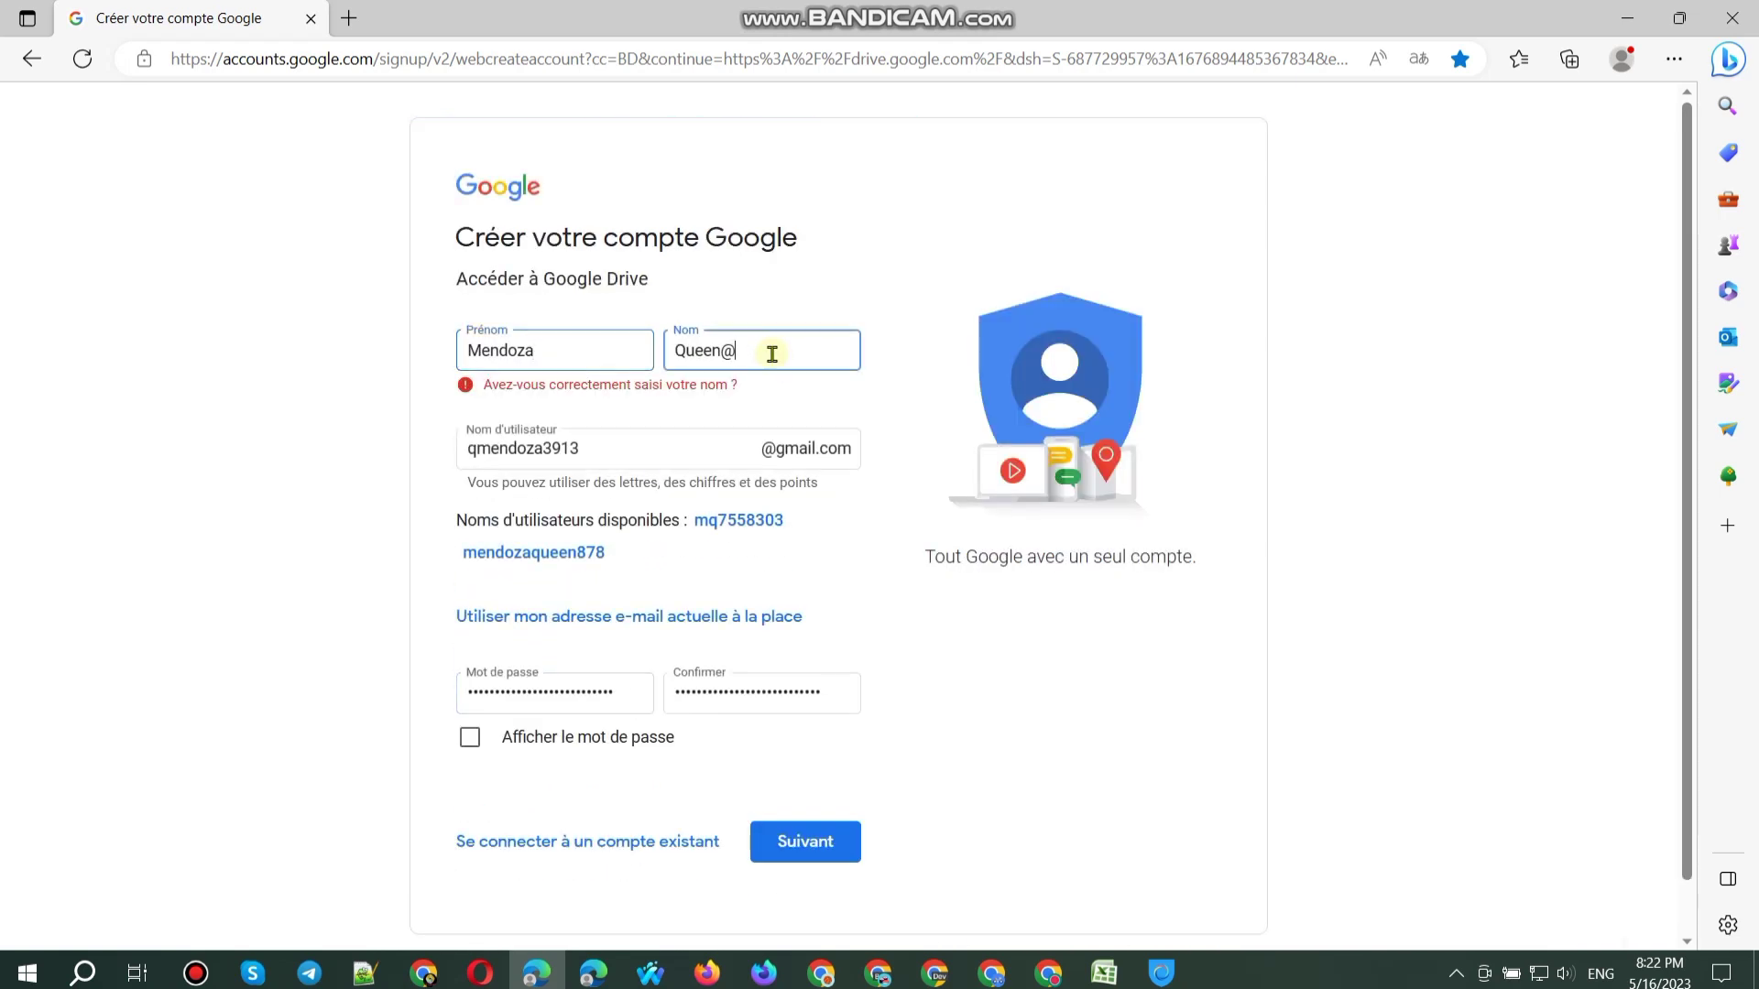
key(BackSpace)
Step: Strip the stray @ characters from the username and recheck it
click(695, 443)
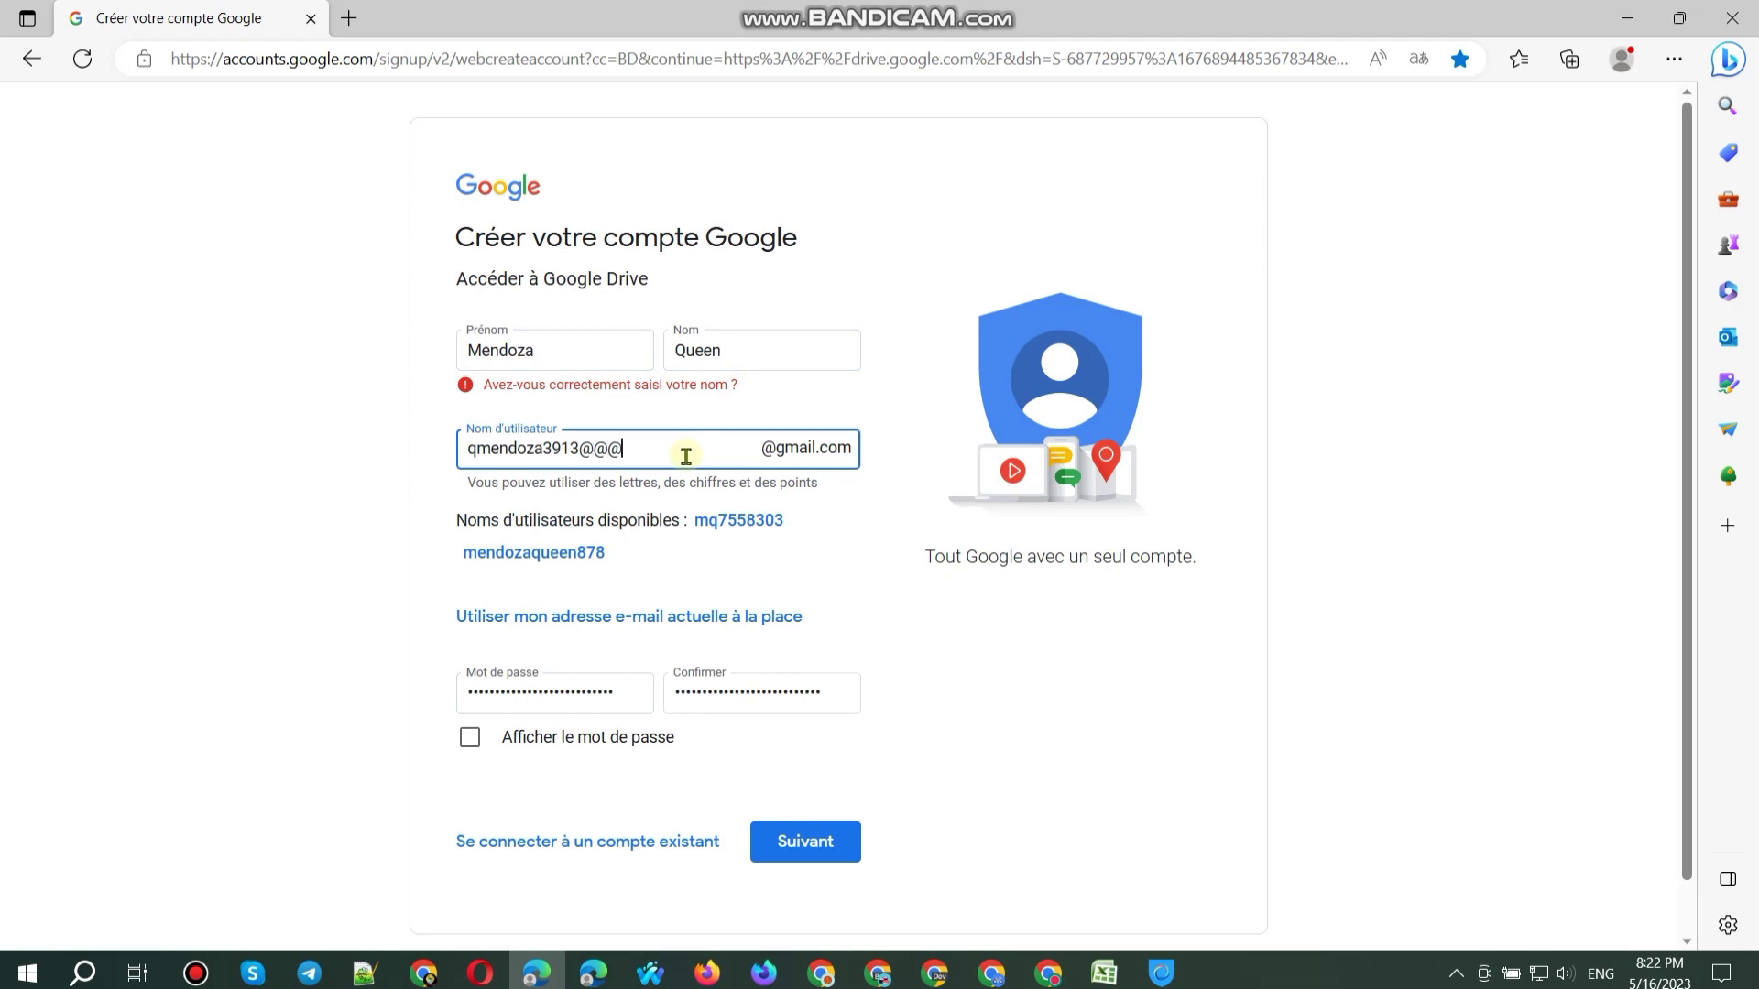
key(BackSpace)
key(Return)
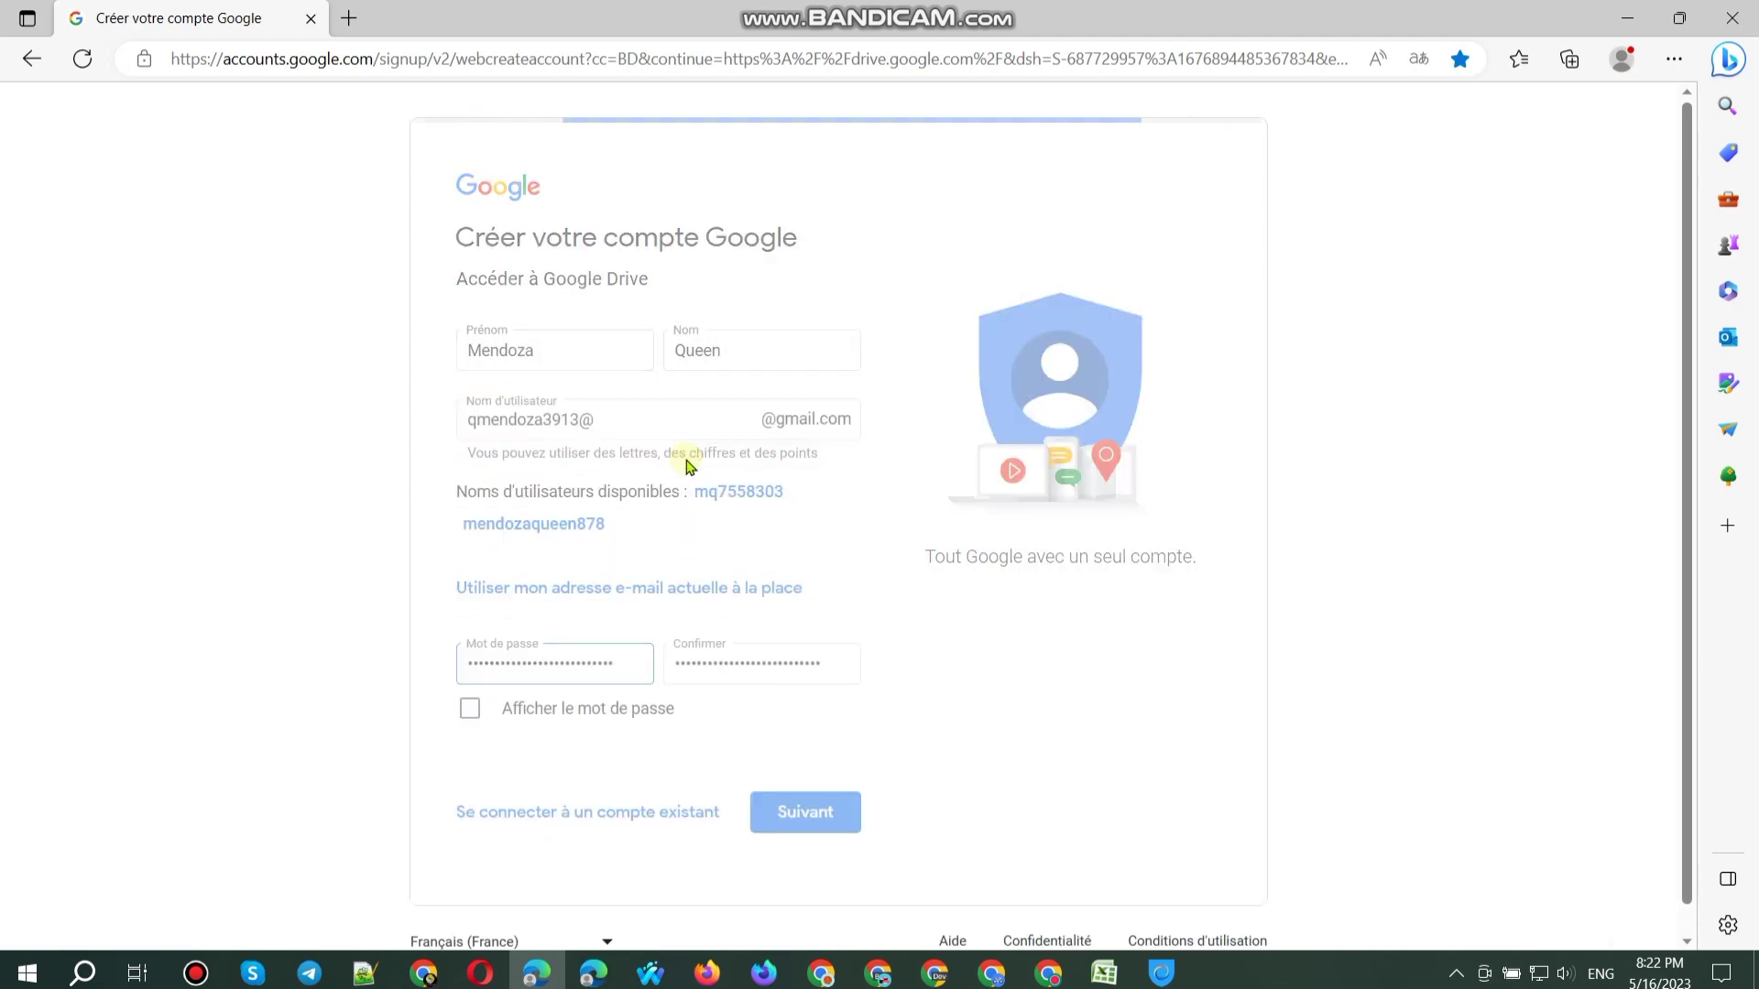
key(BackSpace)
key(Return)
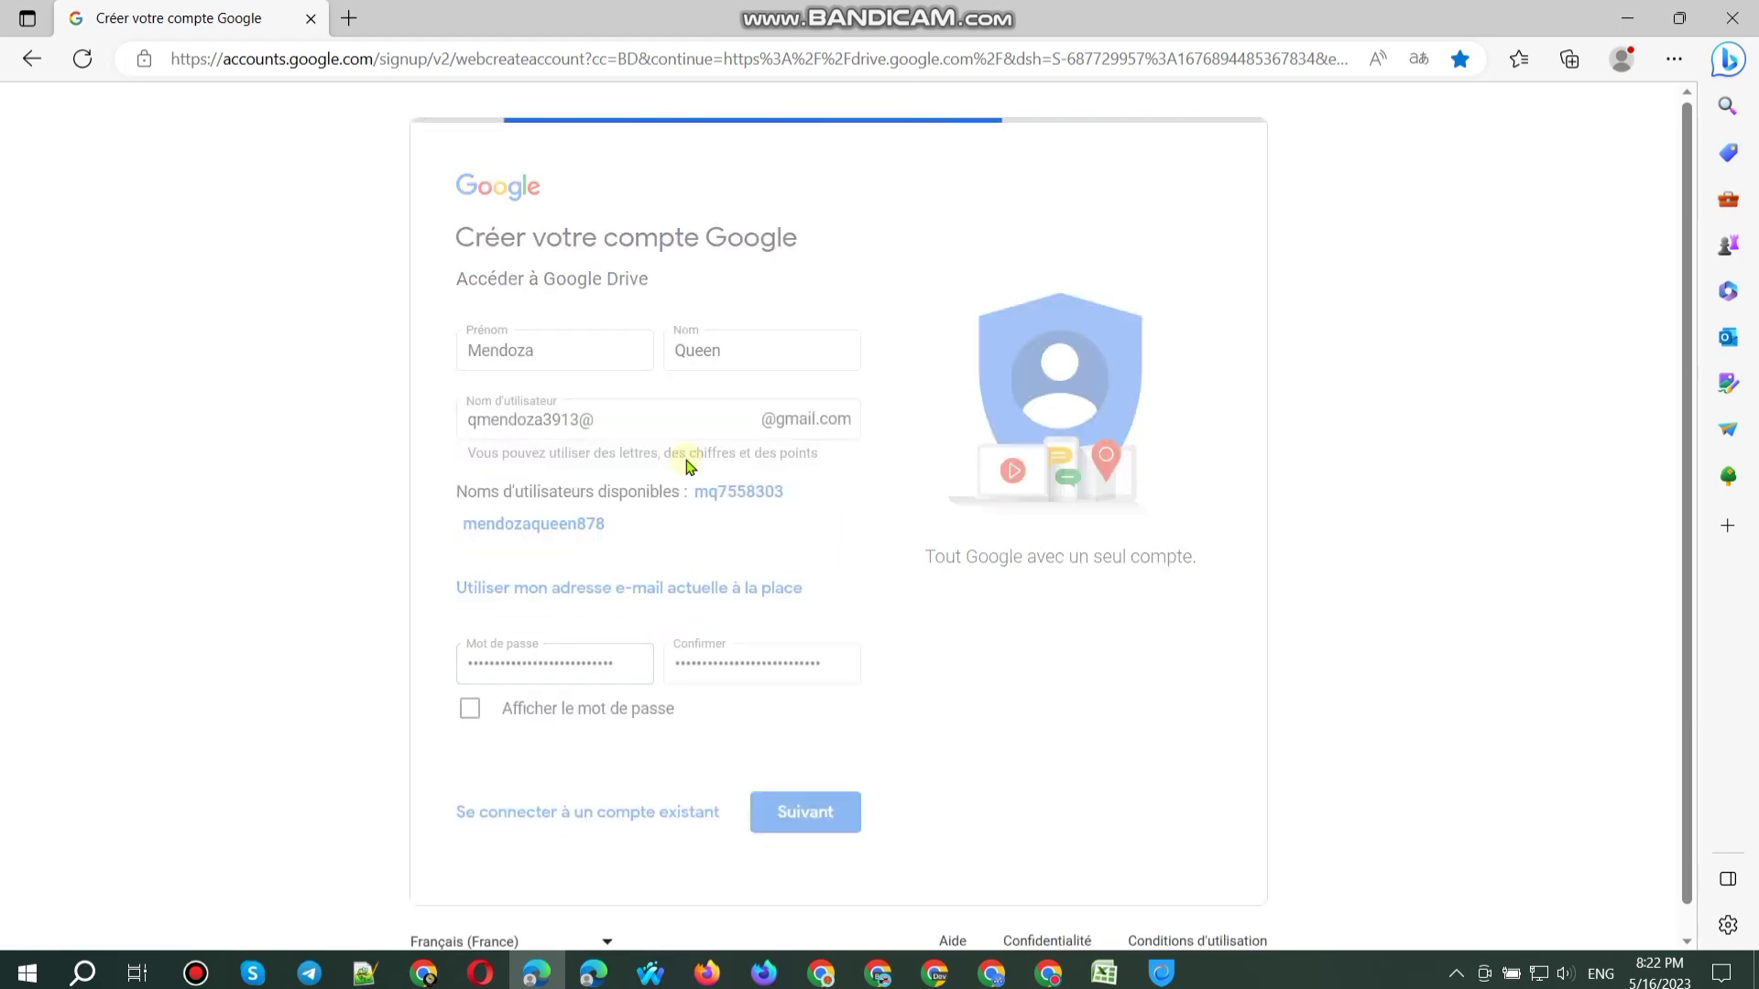
key(BackSpace)
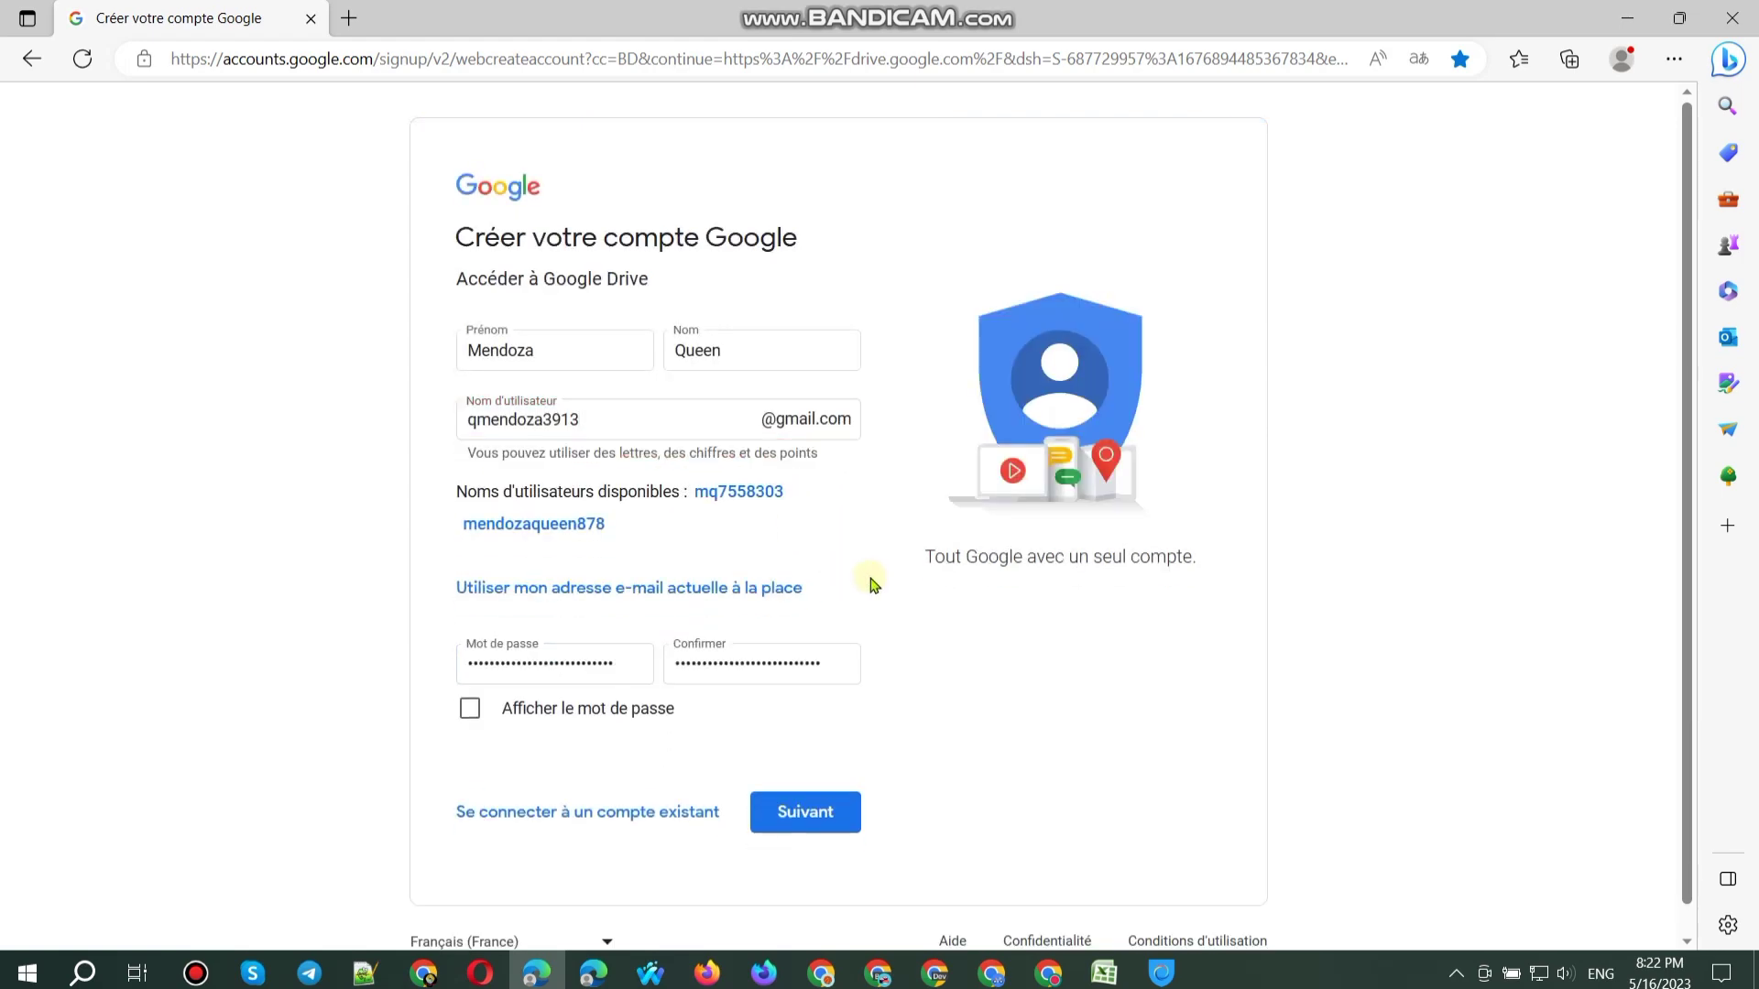
Step: Use the suggested available username and continue to the personal details page
click(534, 523)
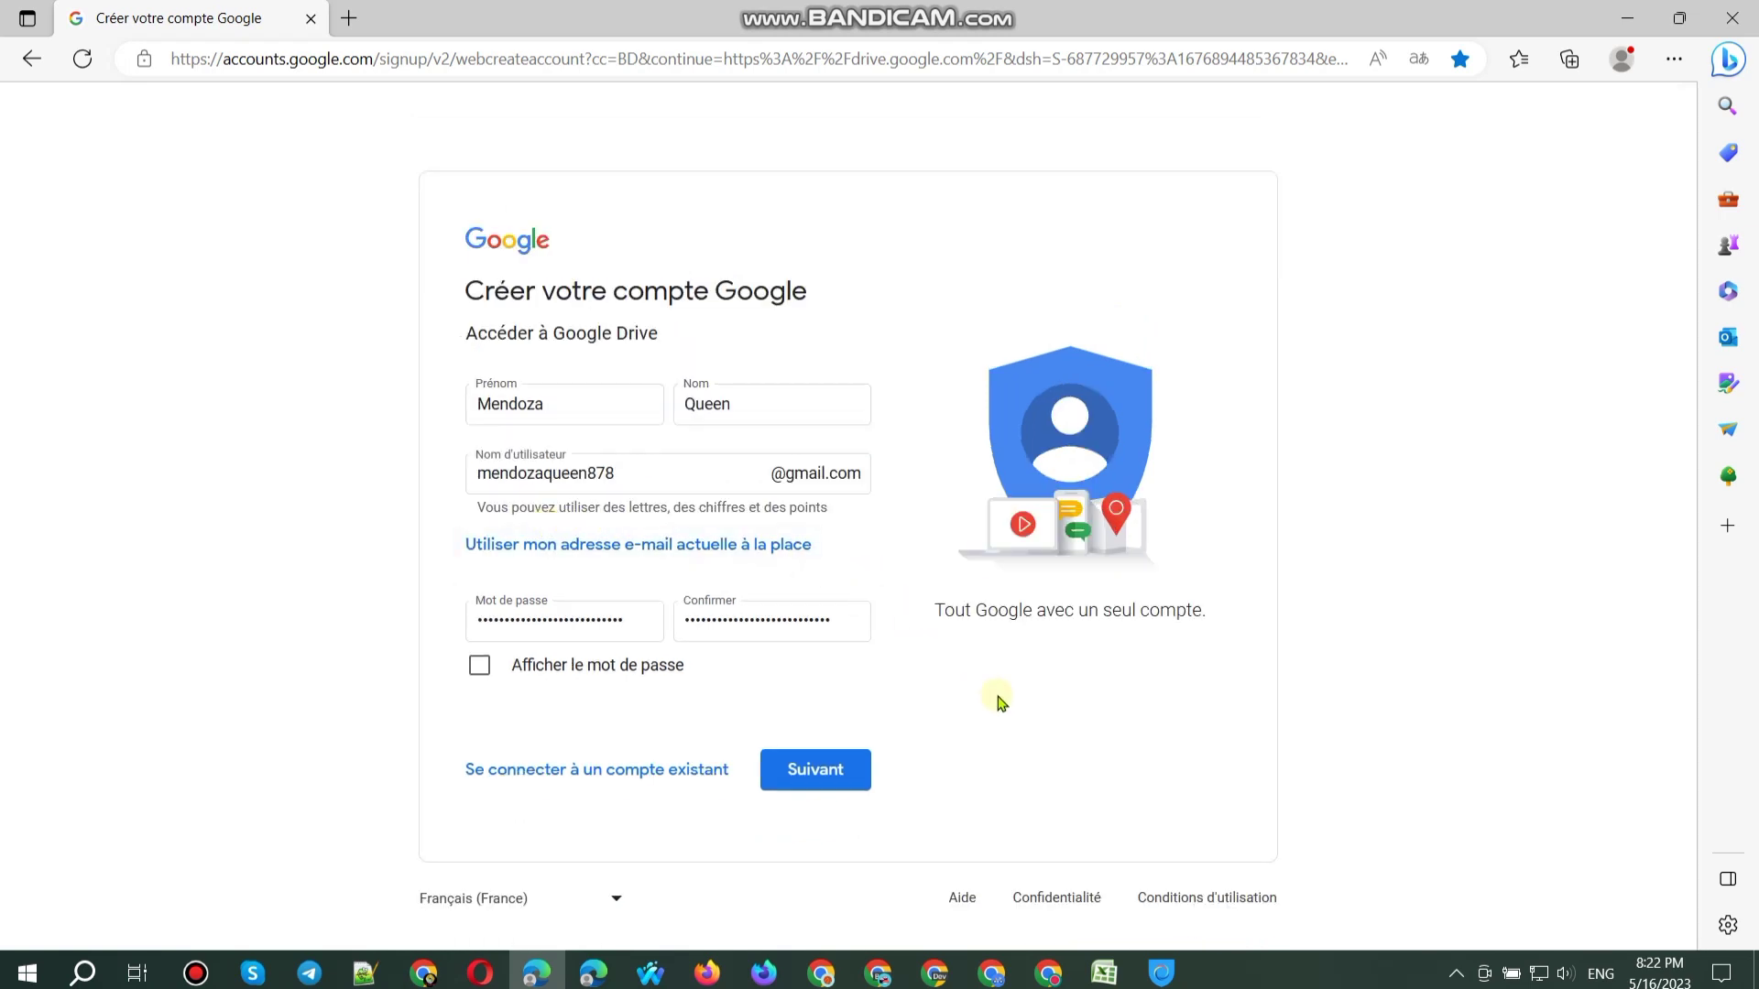
click(625, 632)
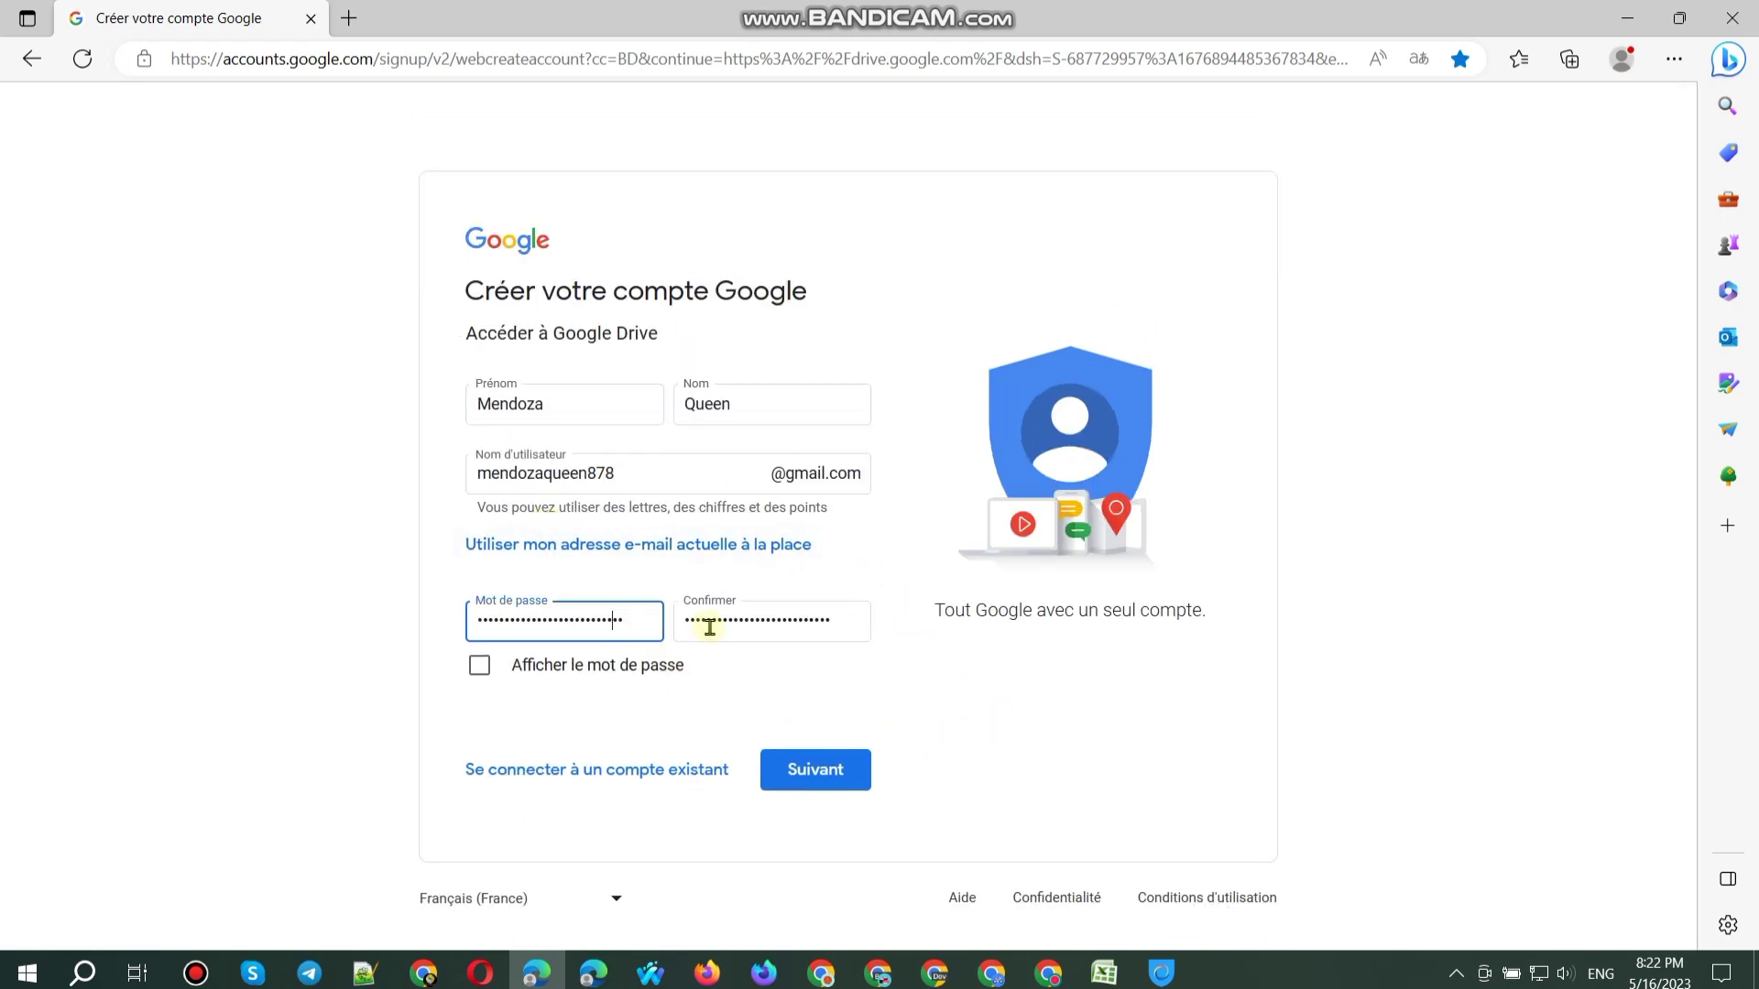
click(710, 617)
click(620, 475)
click(609, 404)
click(753, 400)
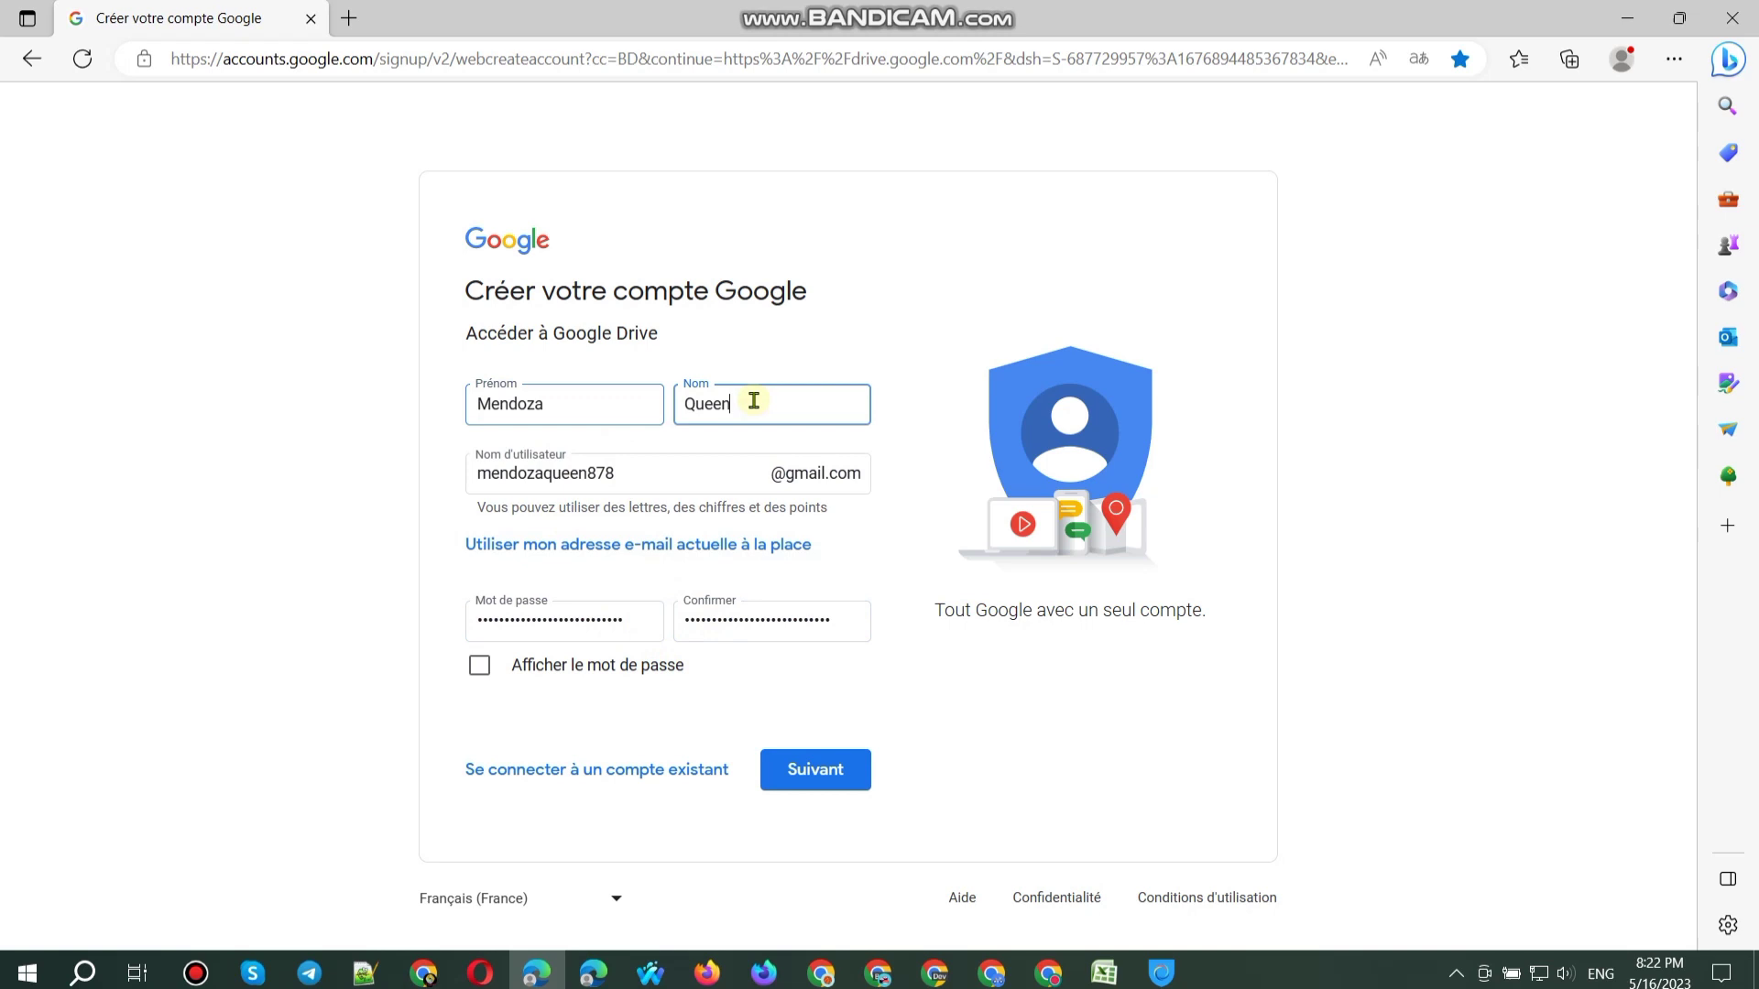
click(728, 59)
click(946, 480)
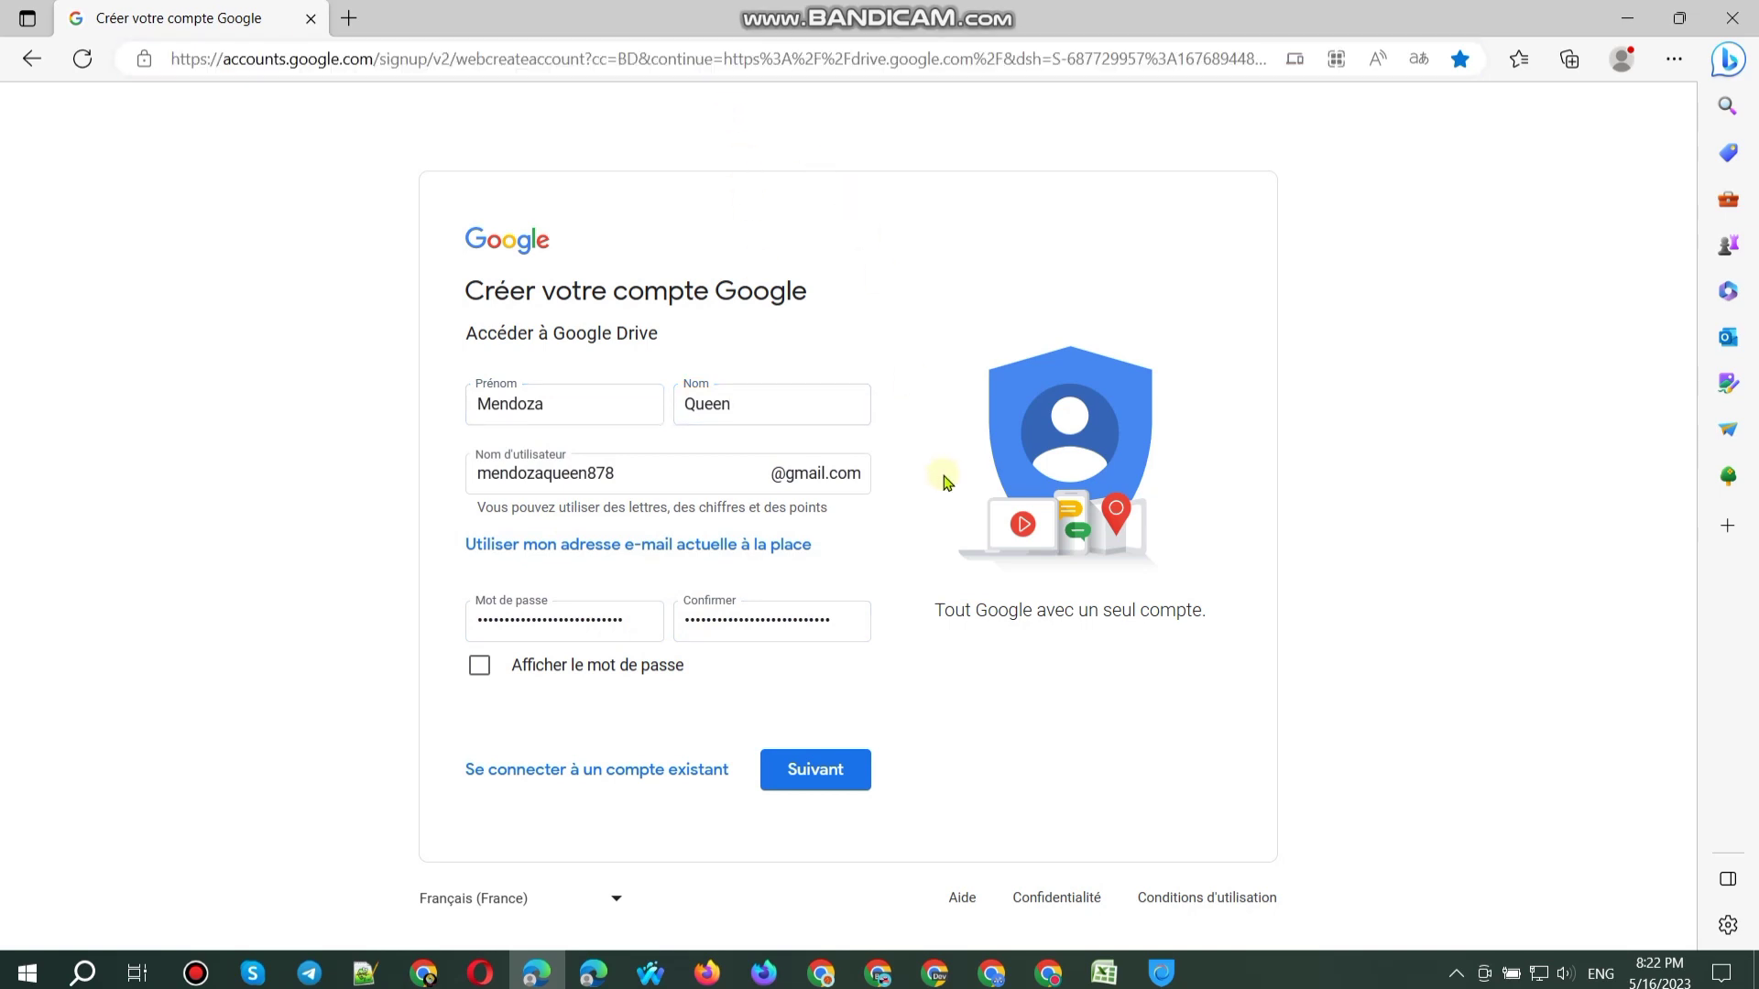
click(816, 769)
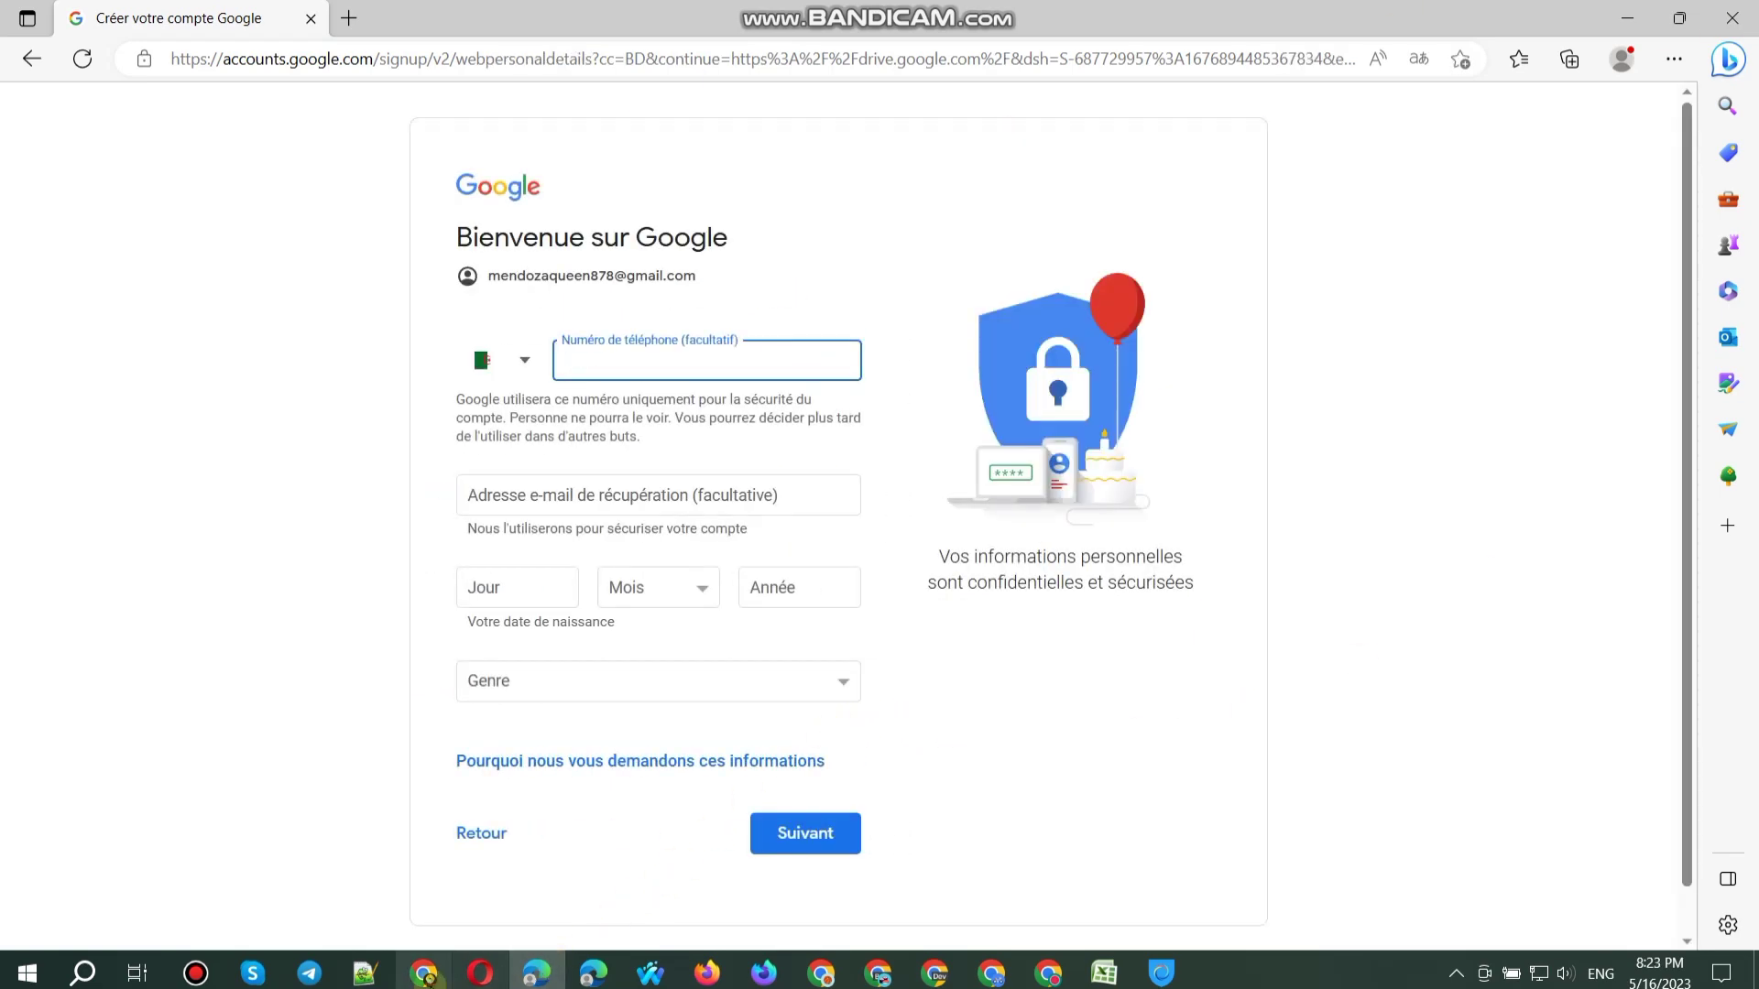
Step: Fill the recovery e-mail with the next unused Outlook address from cell C74
click(423, 973)
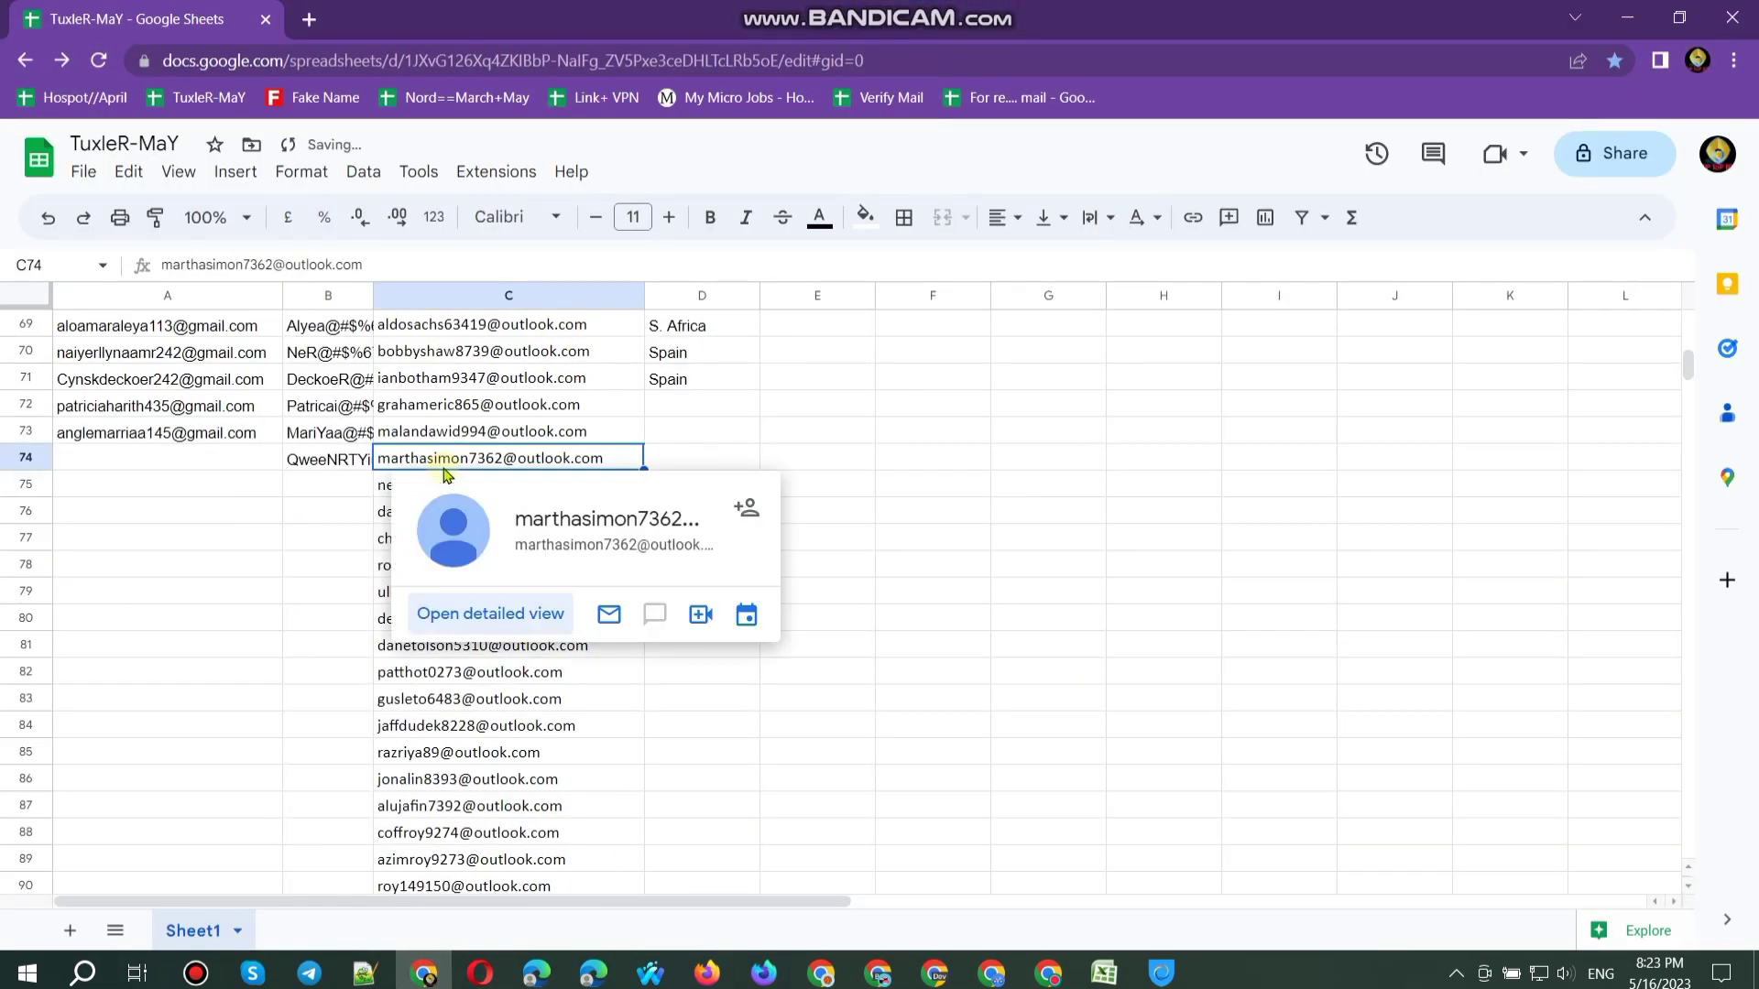
key(ctrl+c)
click(210, 458)
click(1627, 15)
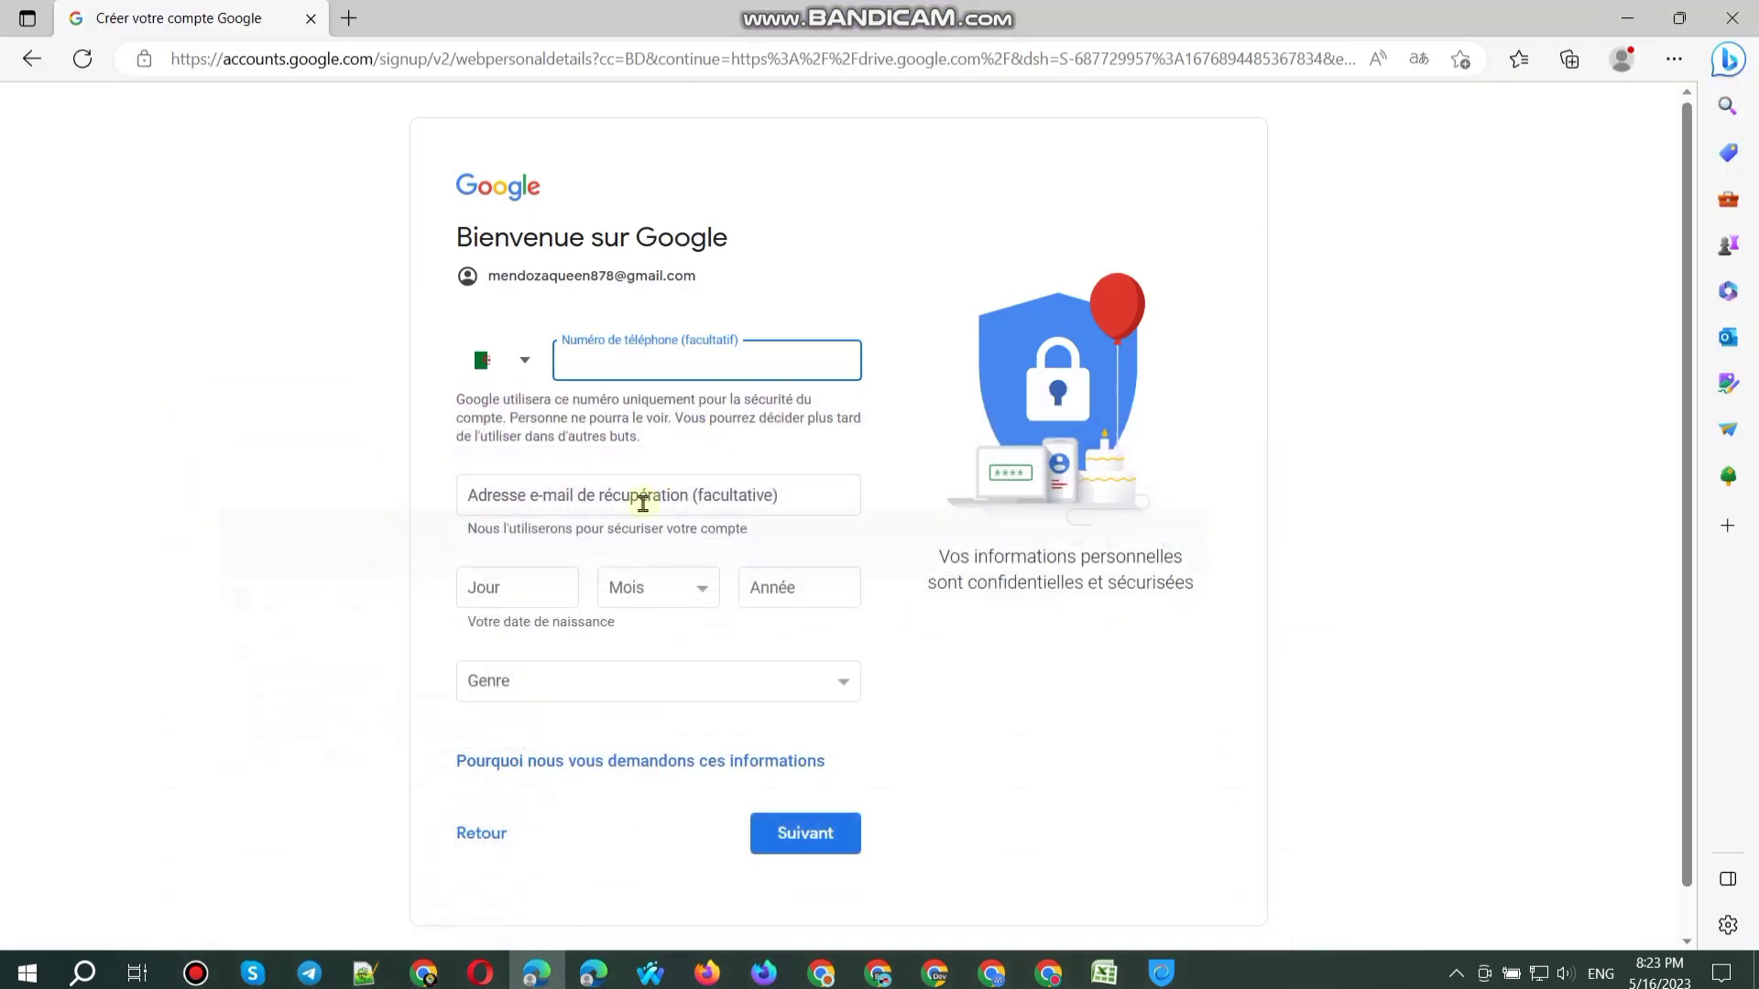
click(603, 487)
key(ctrl+v)
Step: Select the new Gmail address, then set birth date 14 Avril 1994 and gender Femme
triple_click(561, 275)
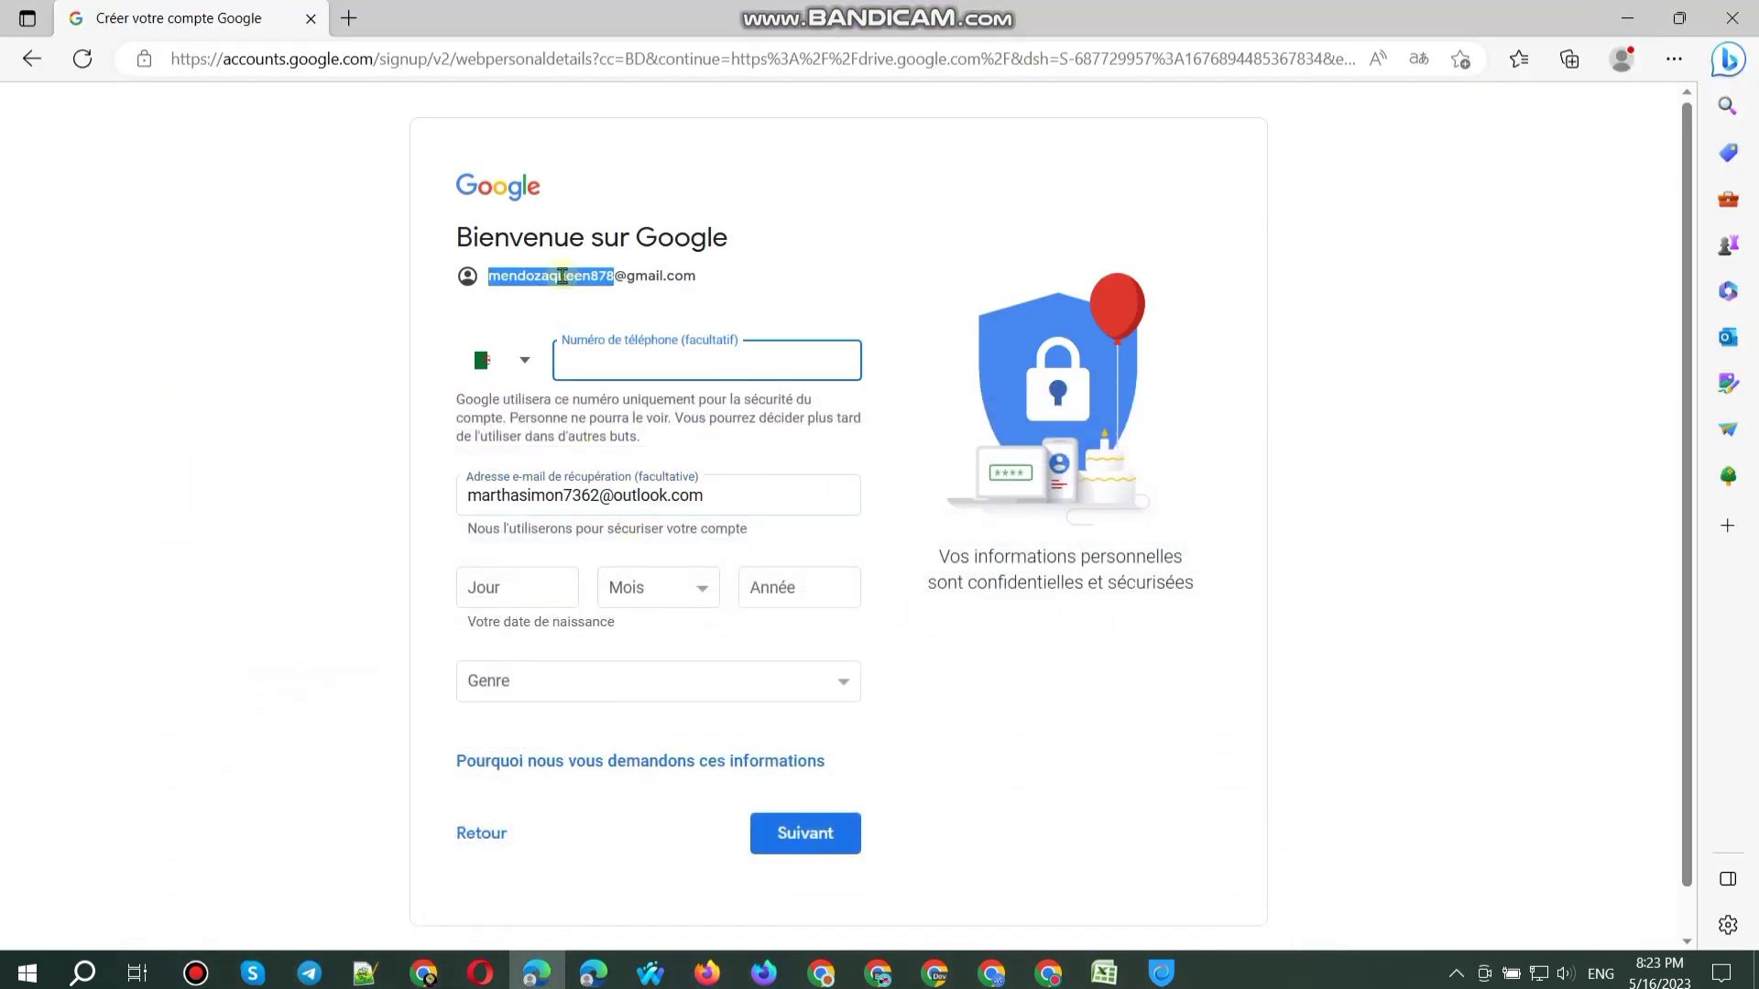
click(508, 588)
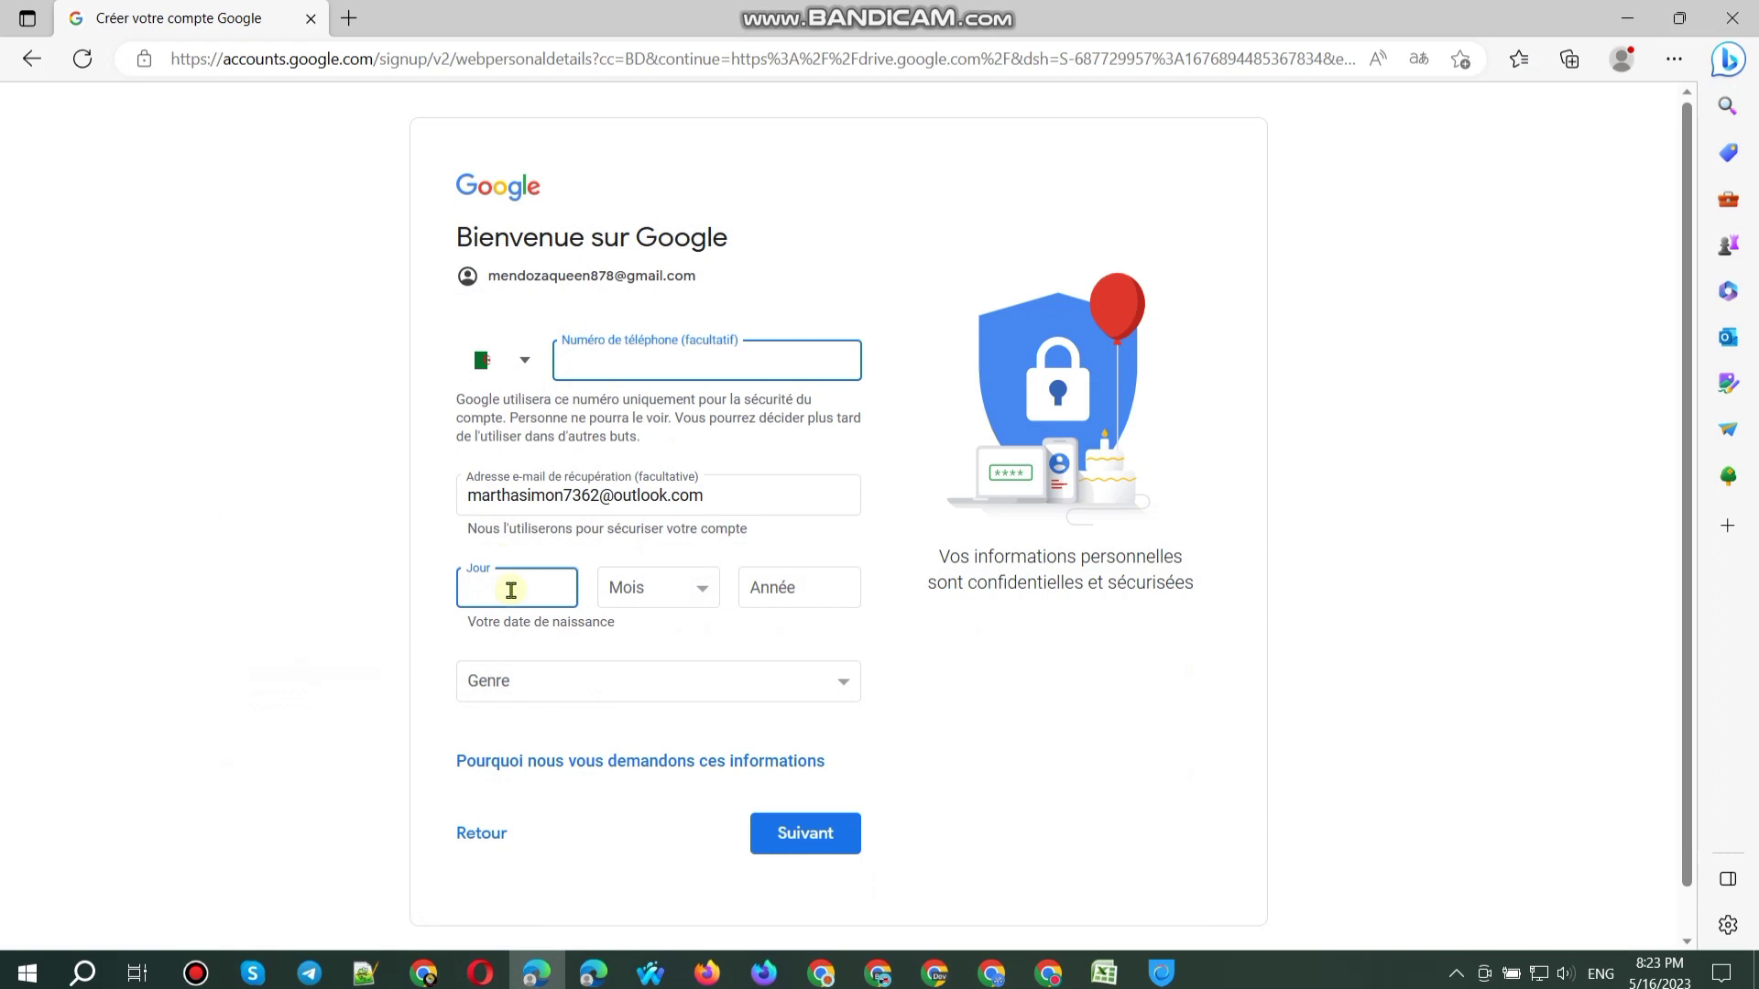
click(627, 597)
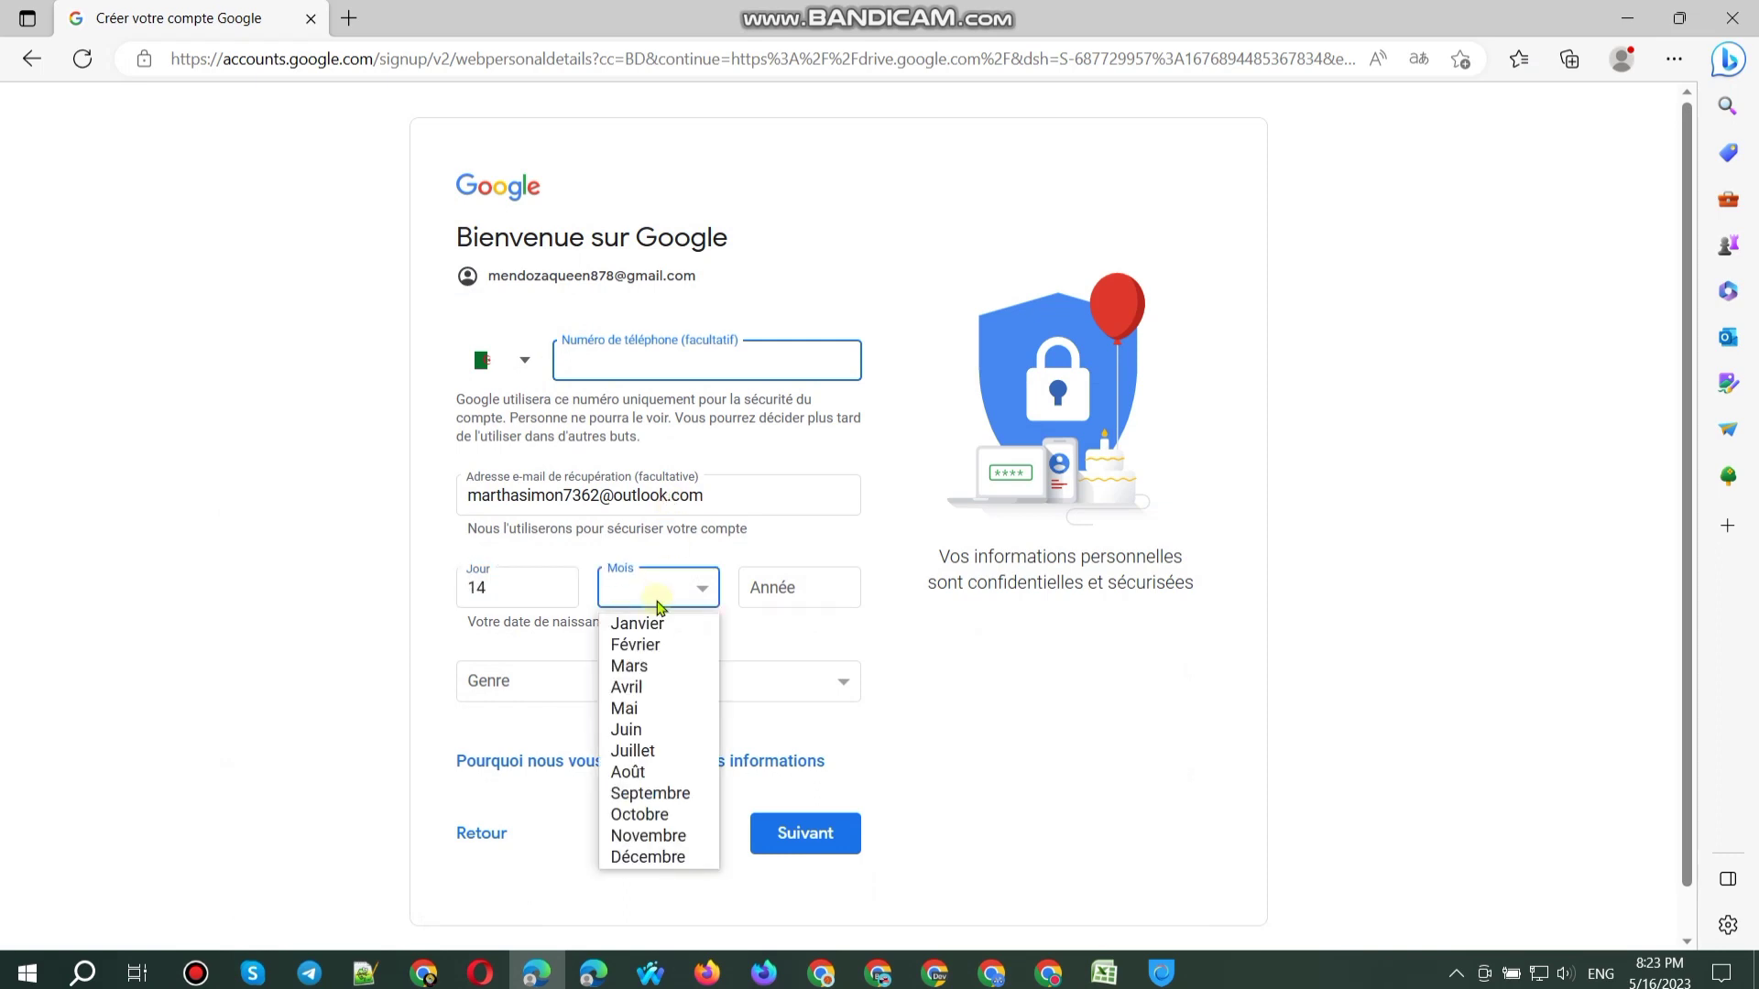
click(628, 683)
click(815, 599)
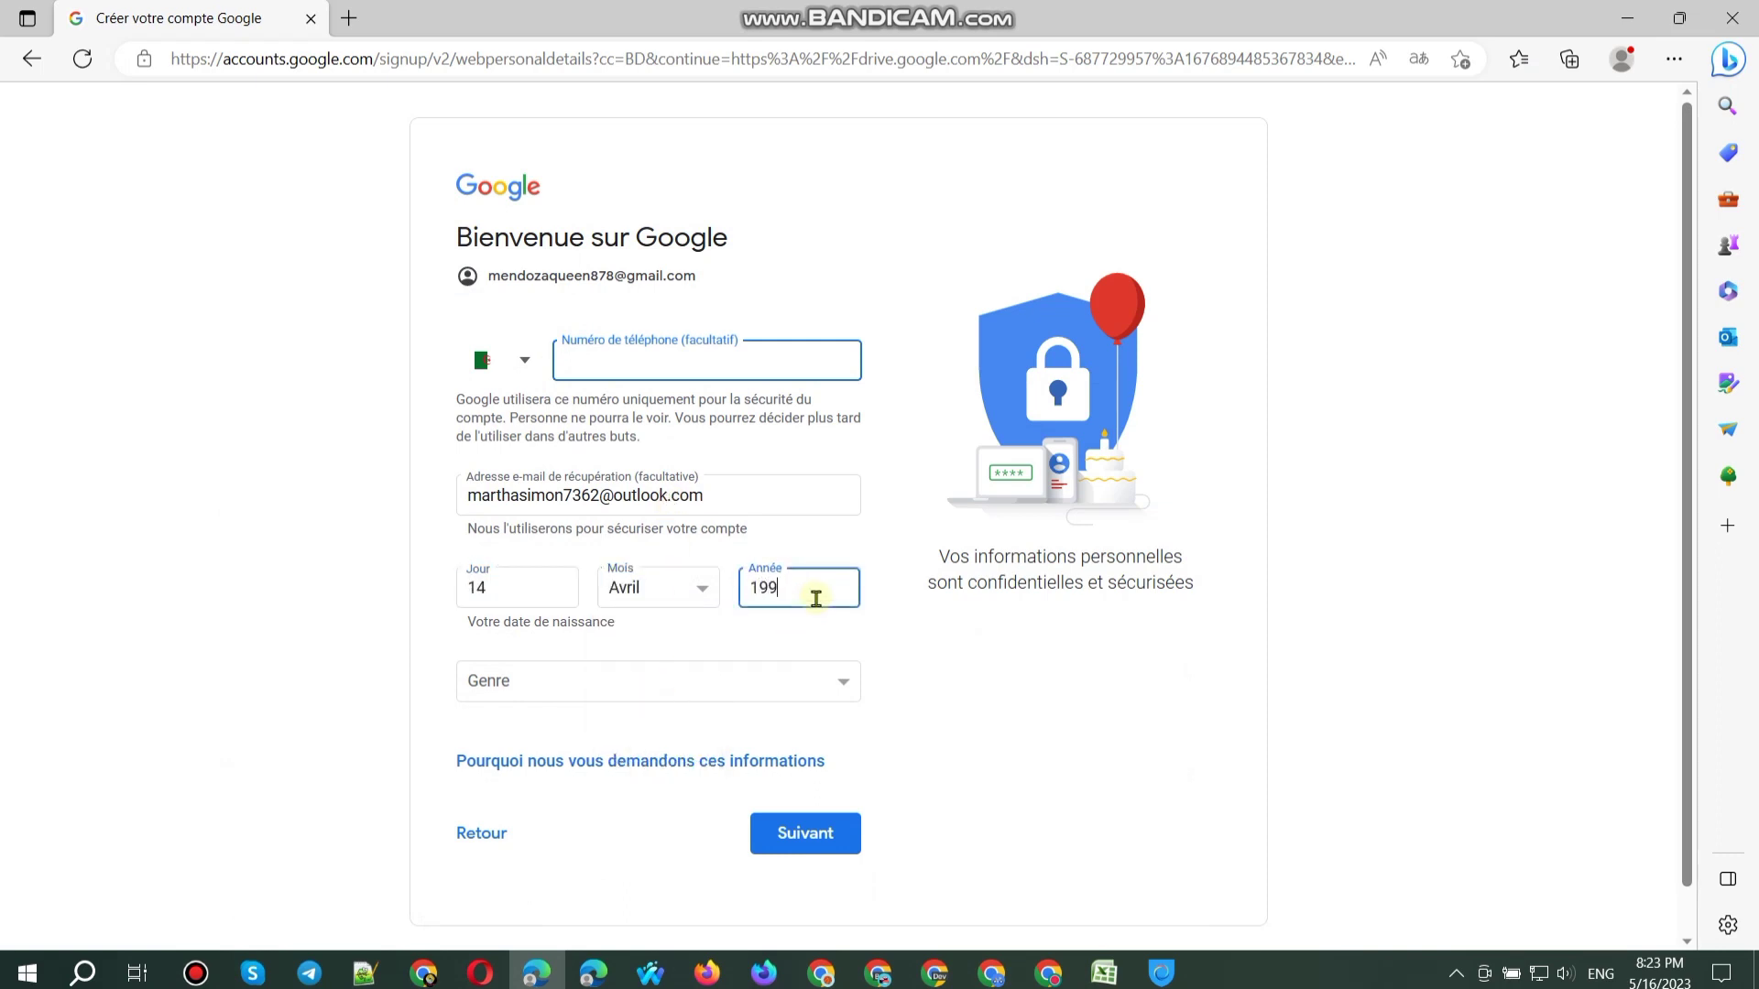
click(718, 678)
click(573, 719)
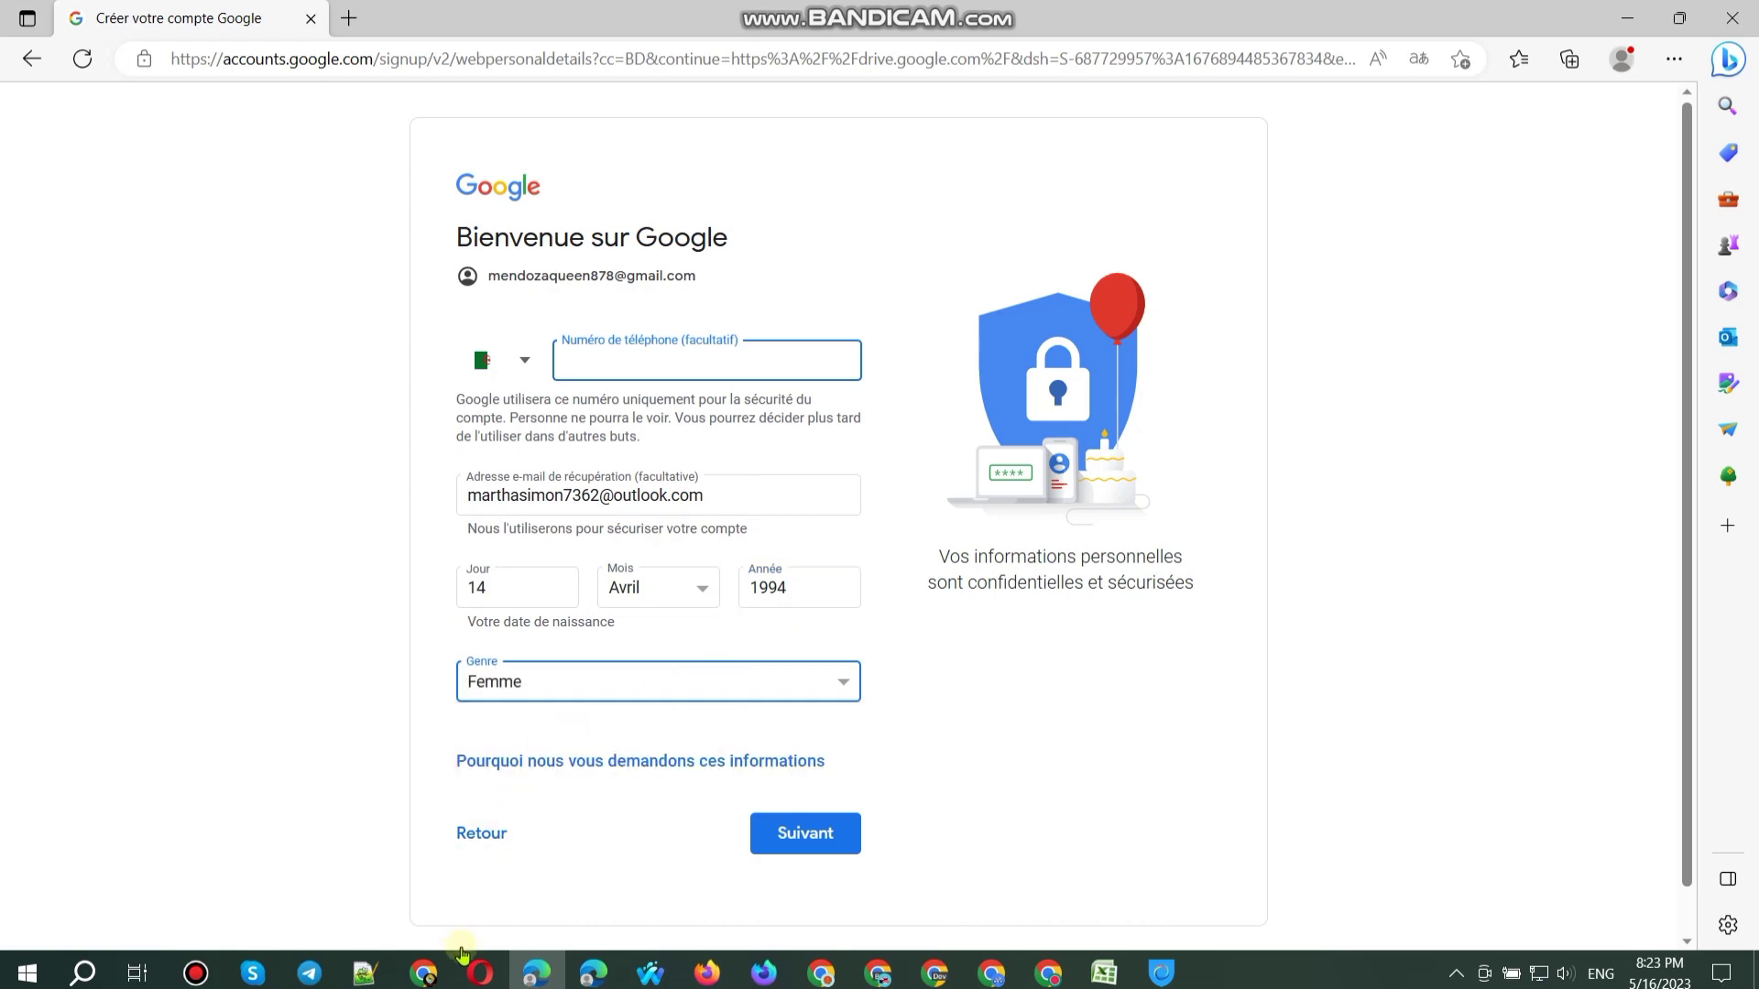
Step: Log the new Gmail address in cell A74 of the spreadsheet
click(423, 975)
key(ctrl+v)
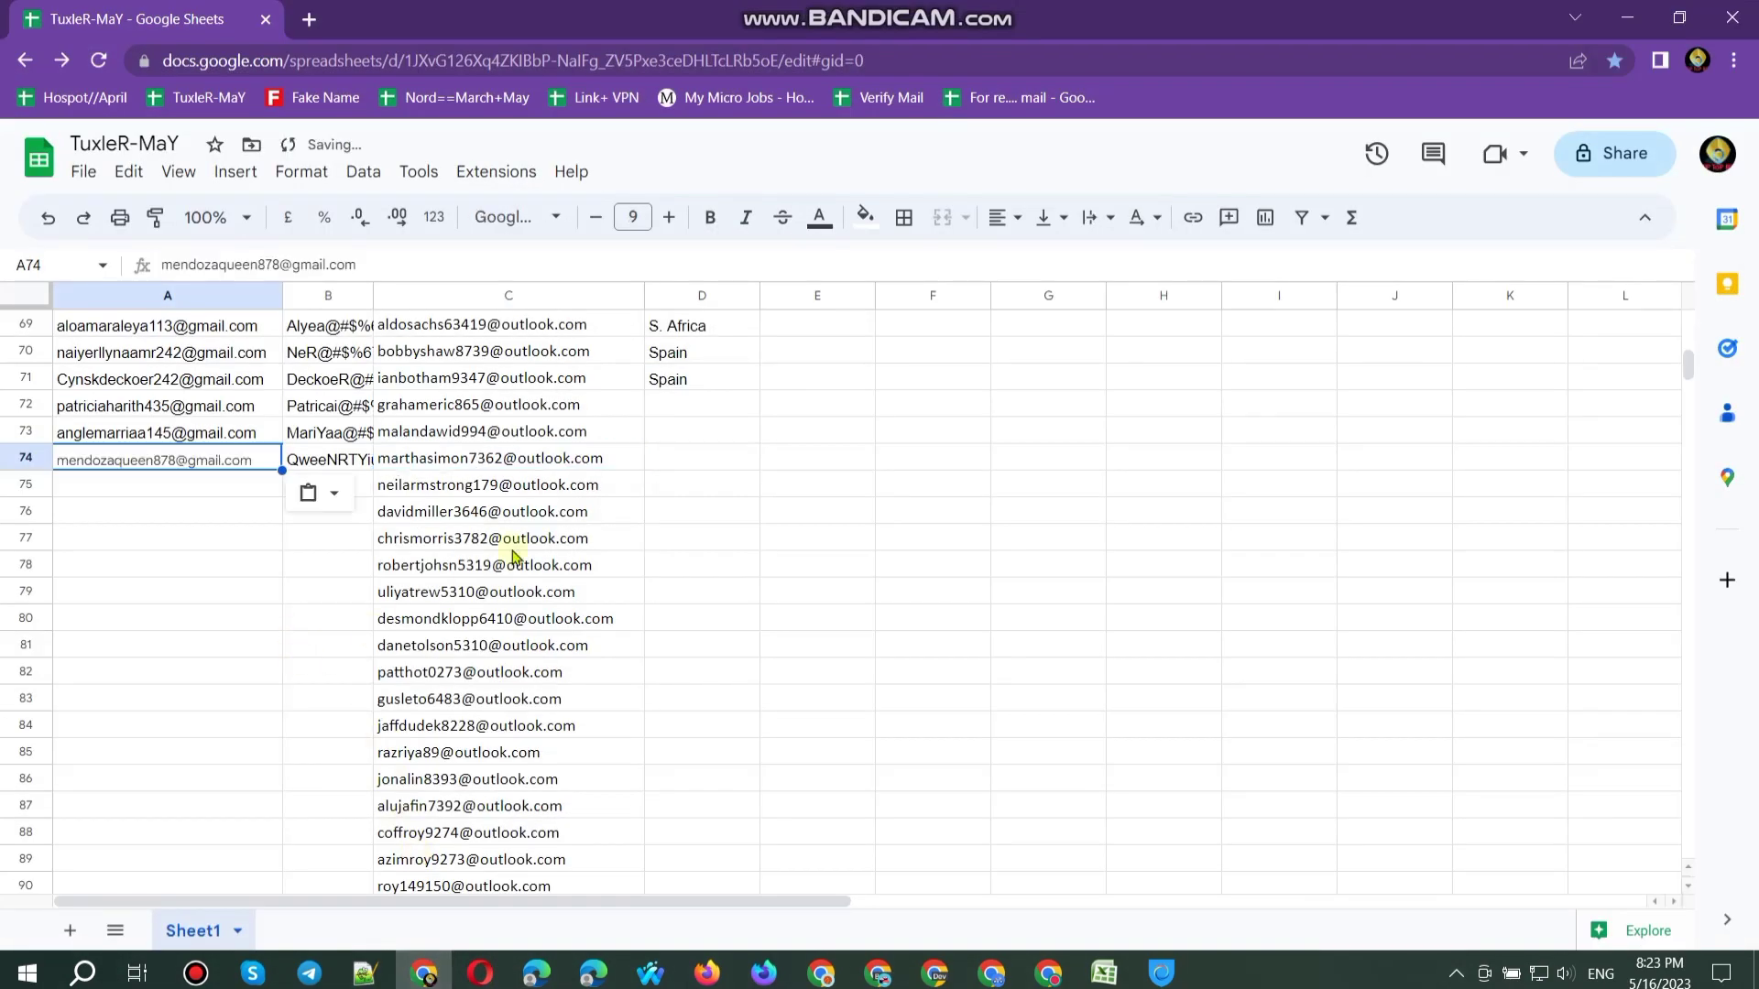
click(1627, 18)
click(467, 60)
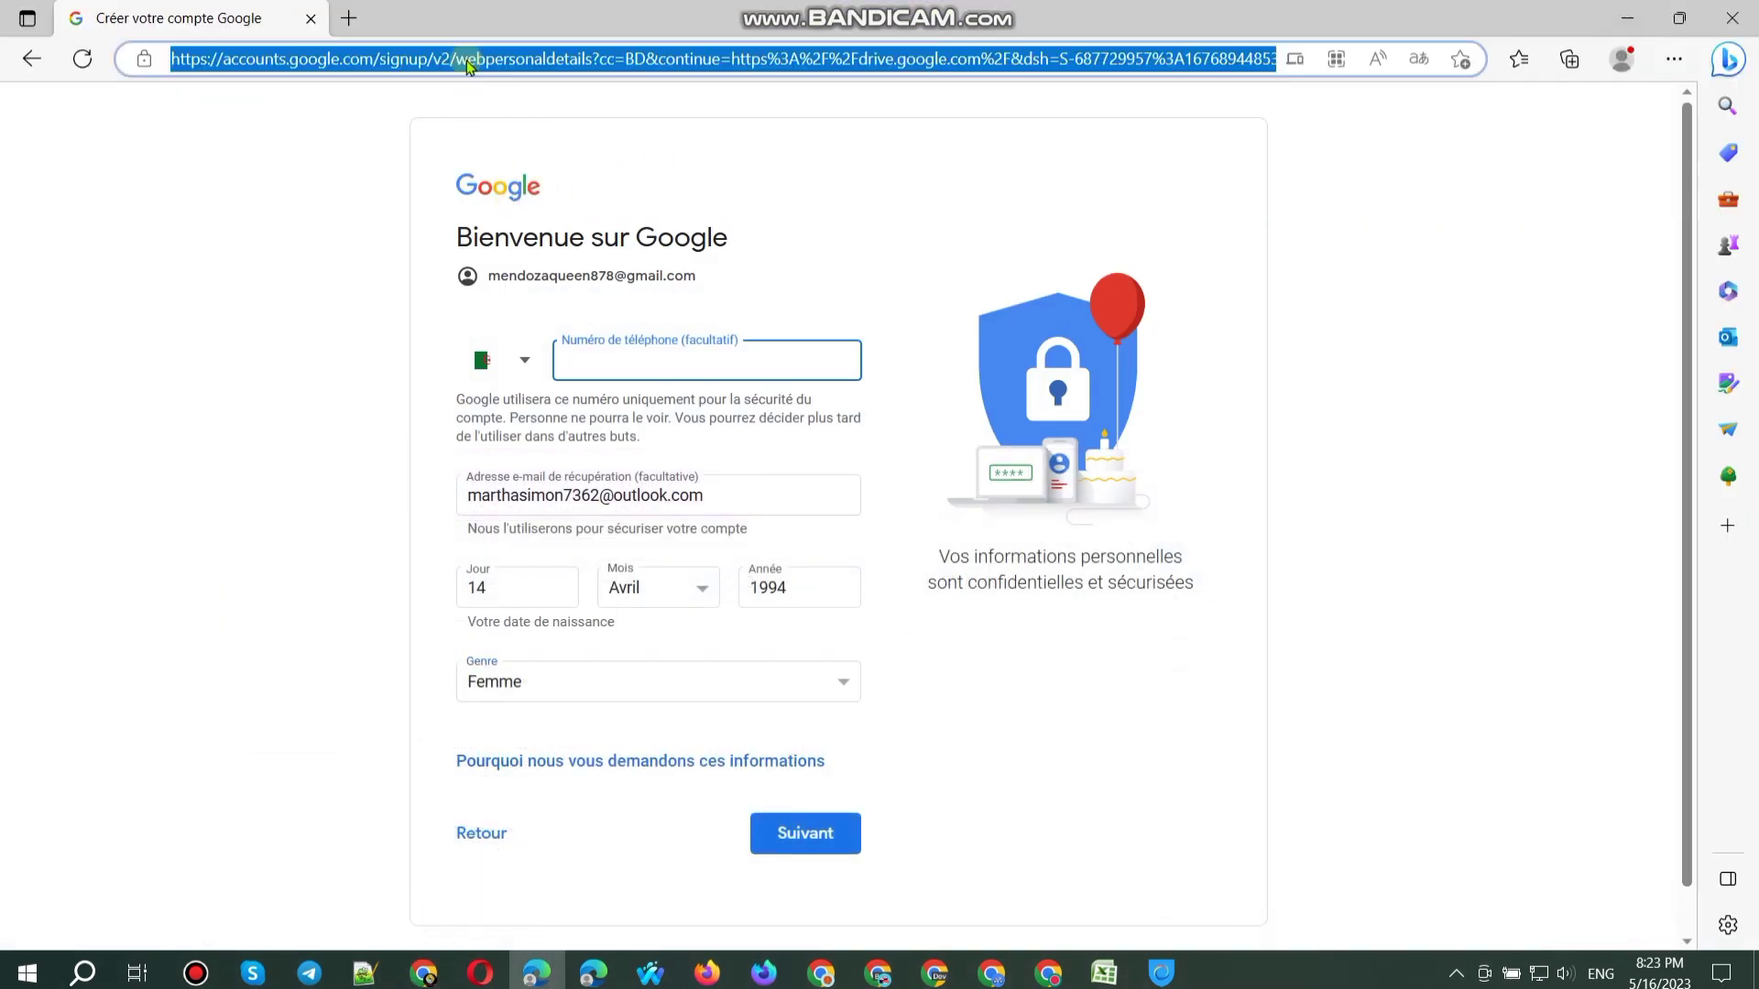
Step: Load the copied signup URL in a new tab and enter the first name and surname
click(348, 18)
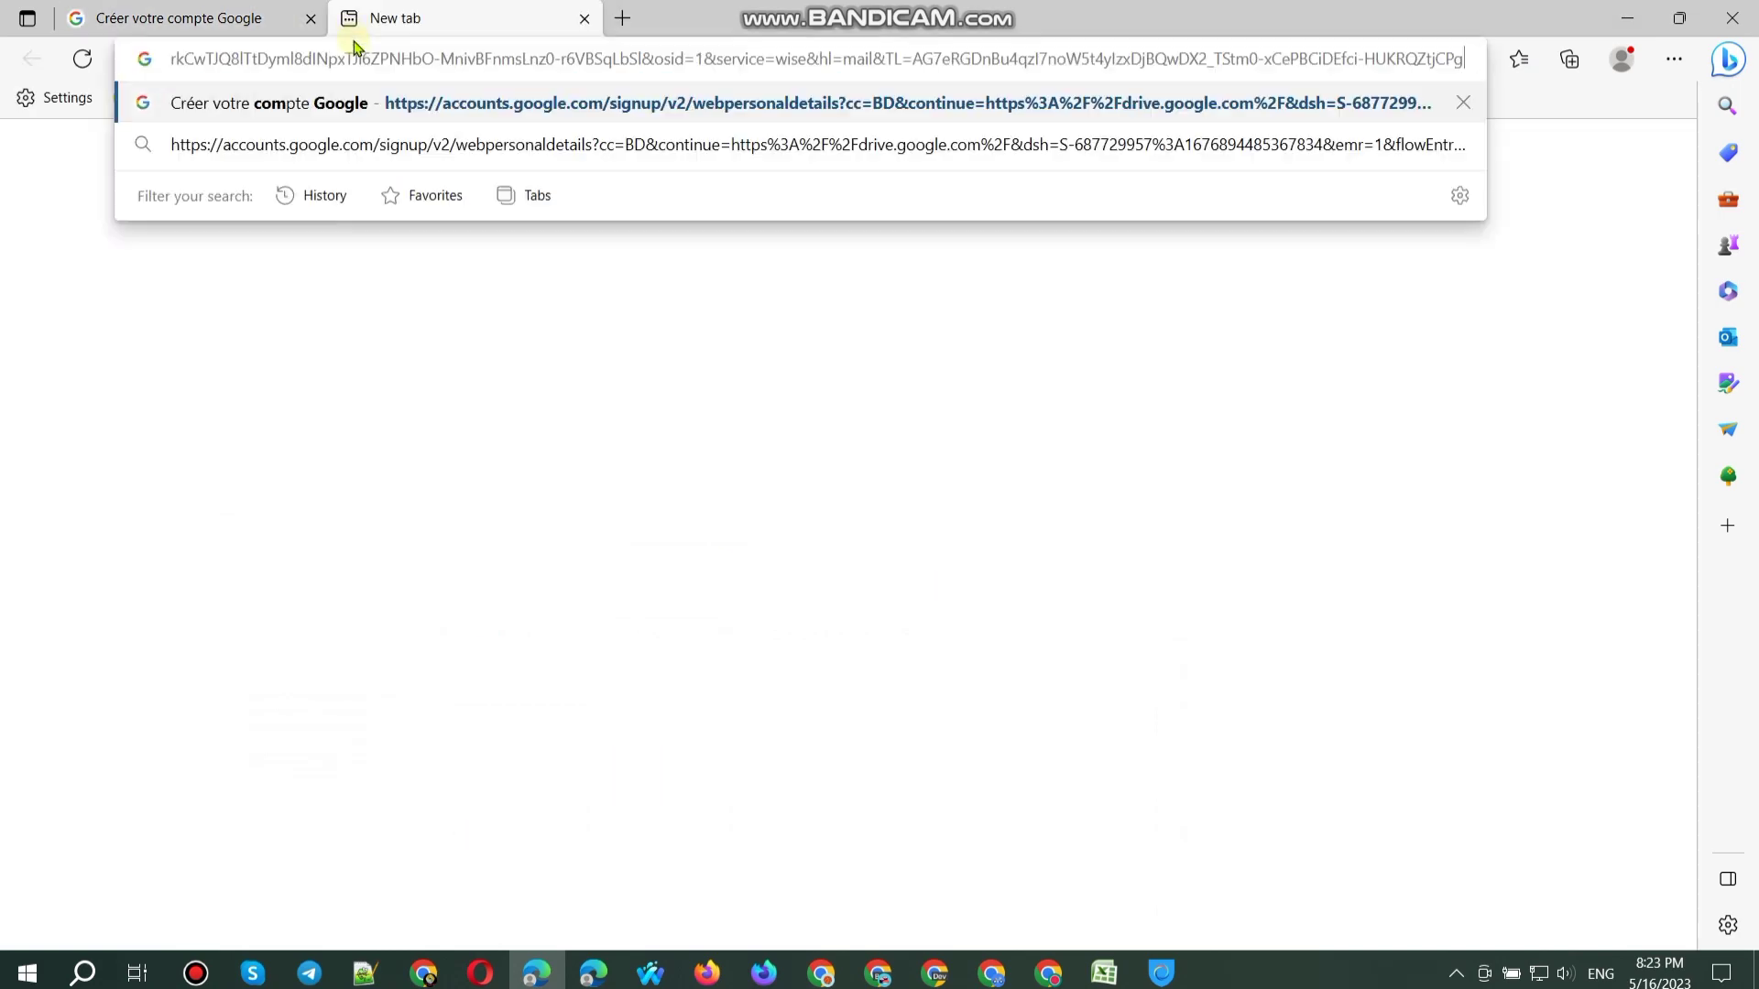
key(Return)
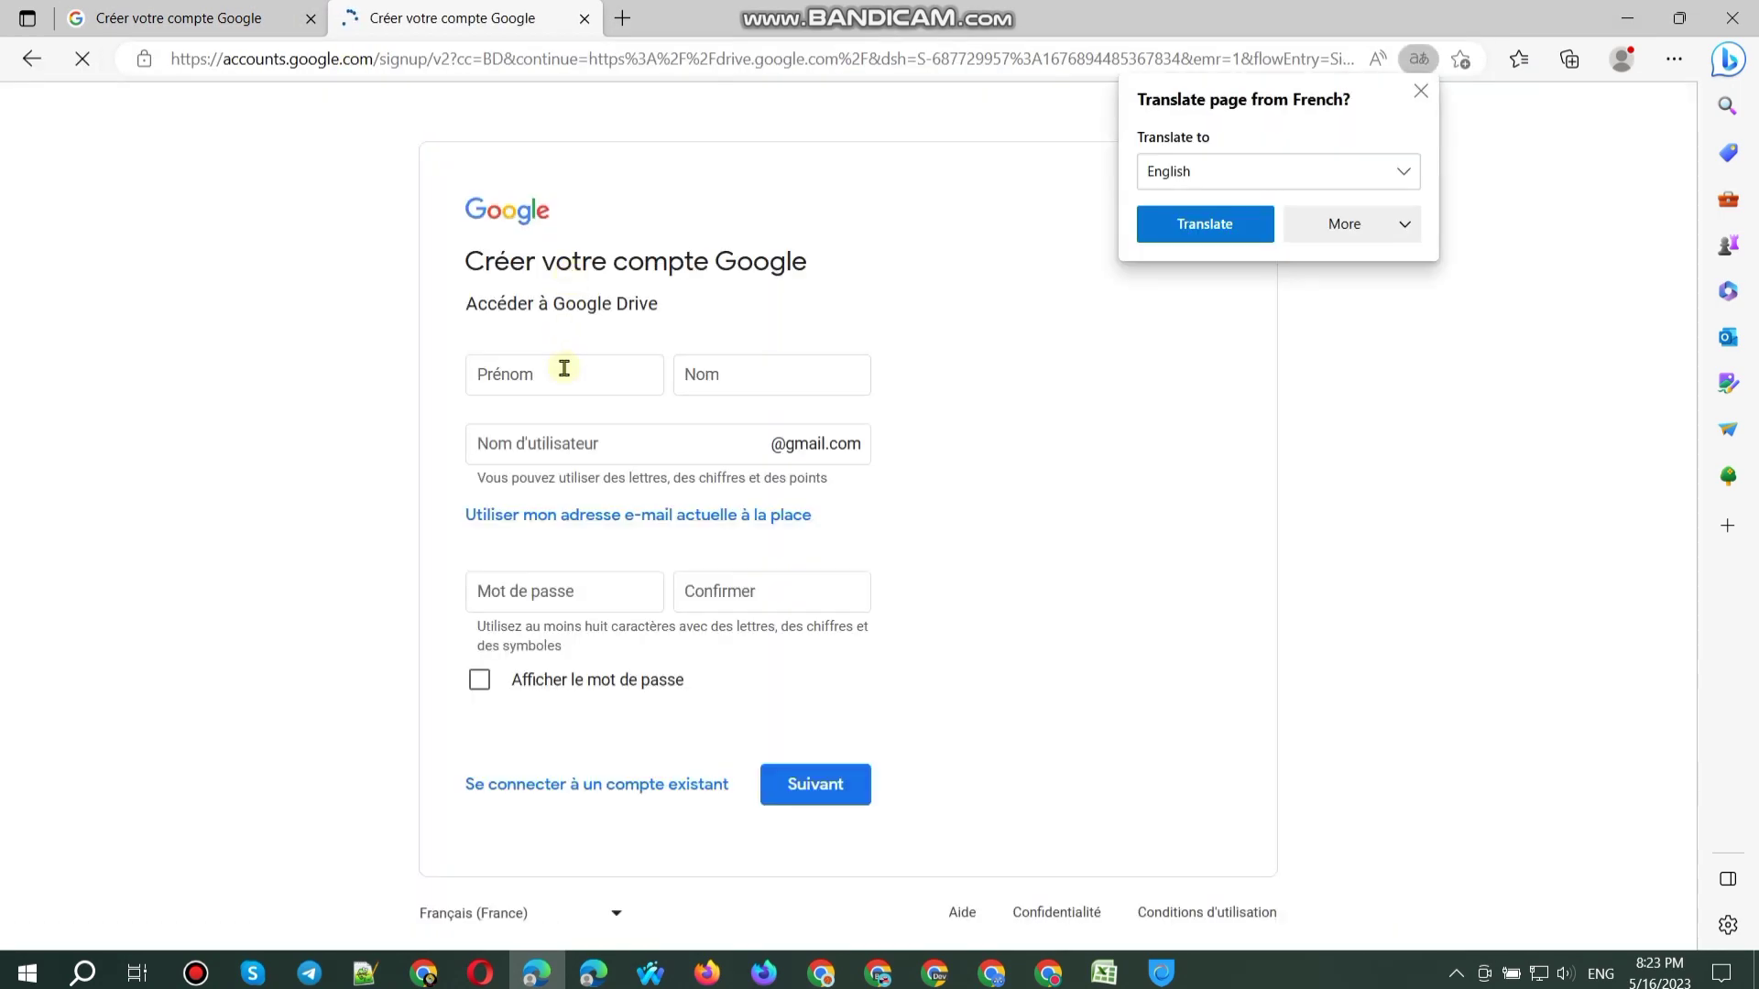
click(560, 370)
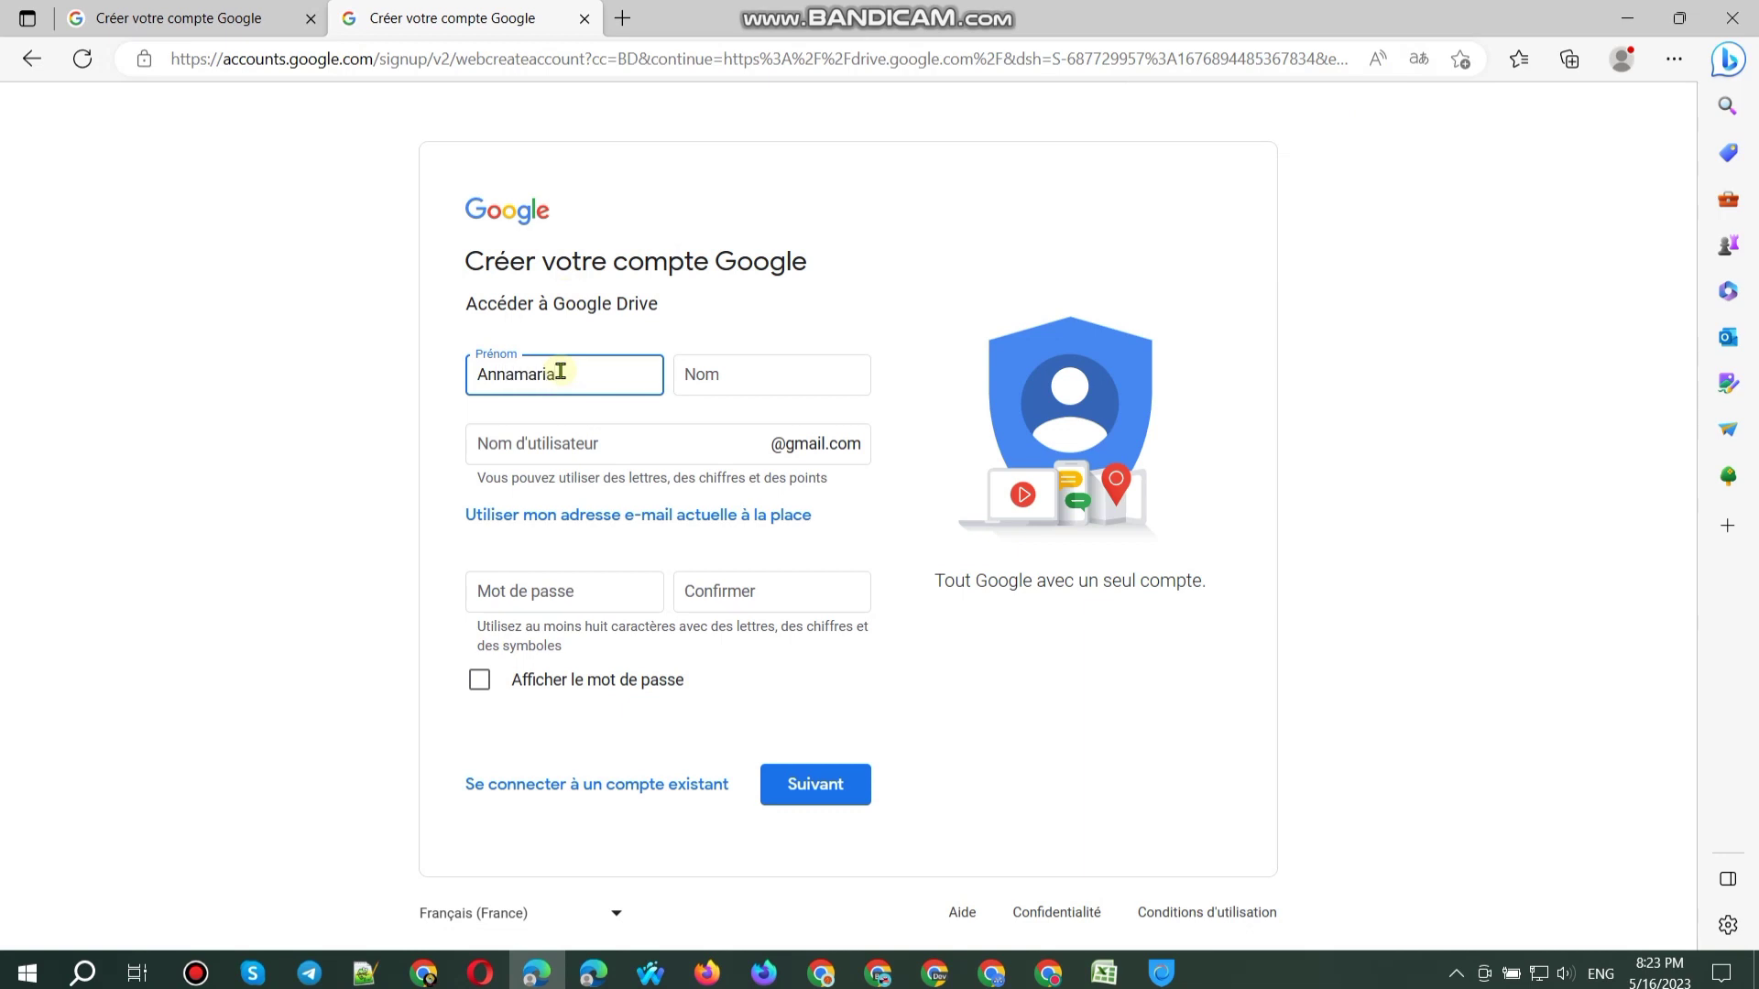
key(Tab)
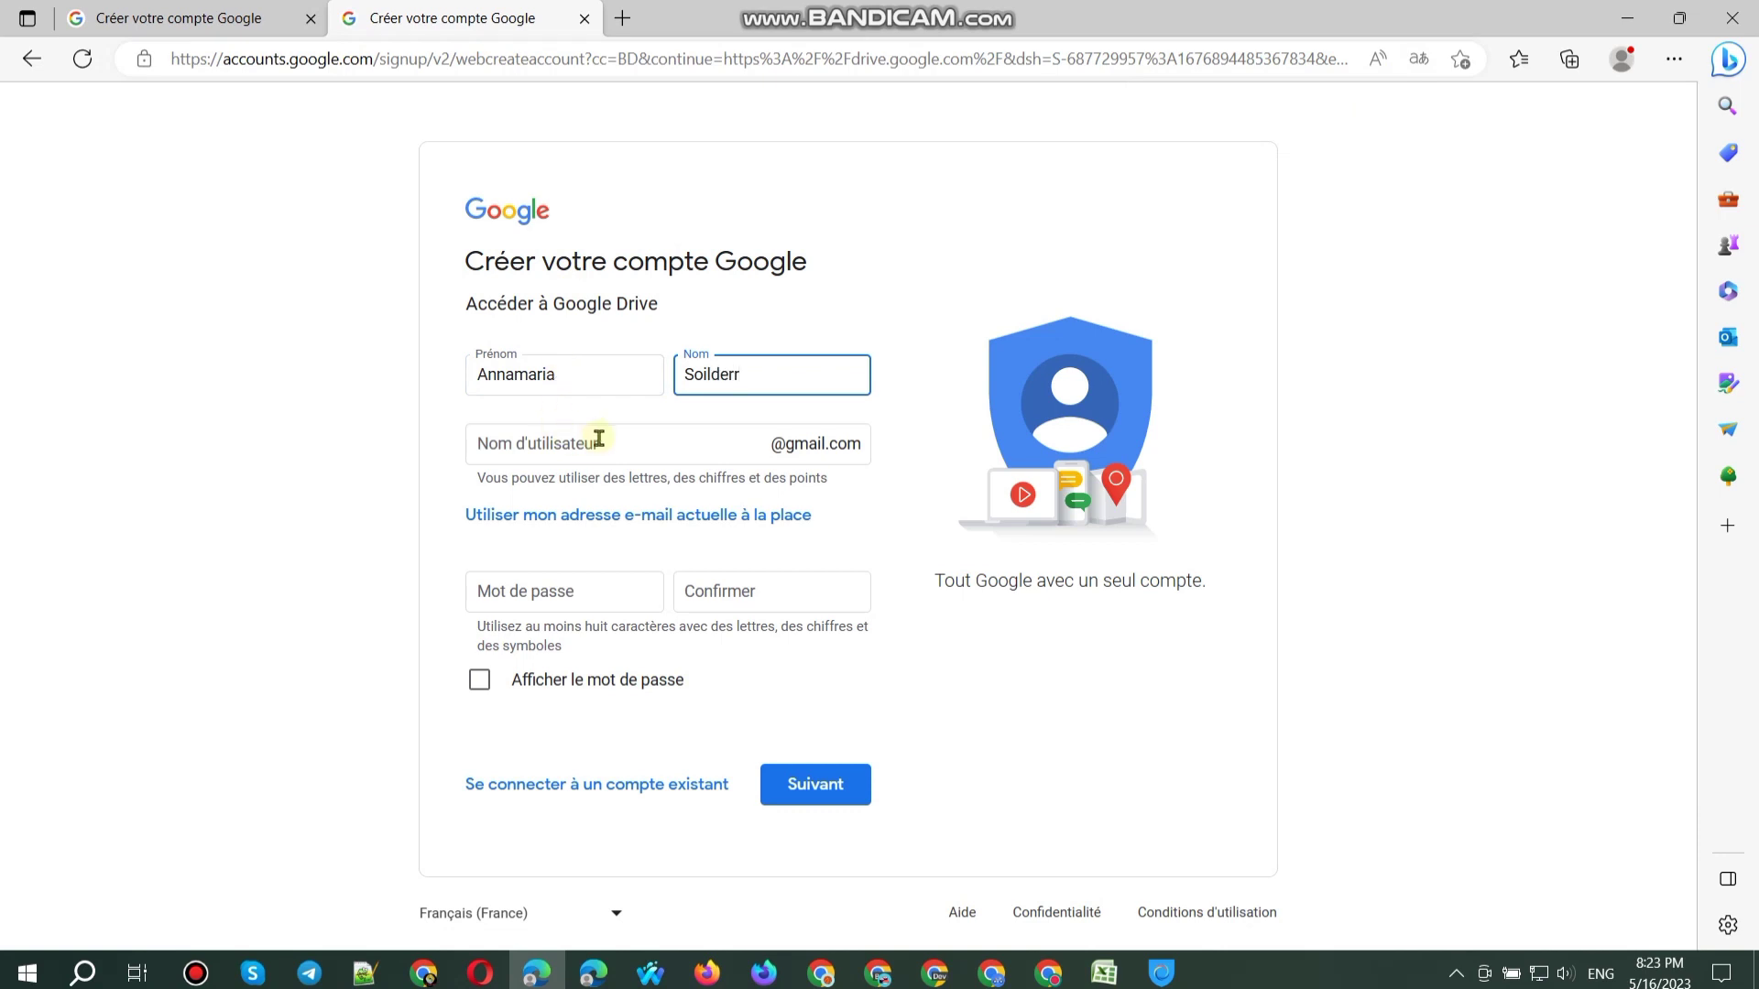
Step: Enter a password and paste it into the confirmation field
click(575, 656)
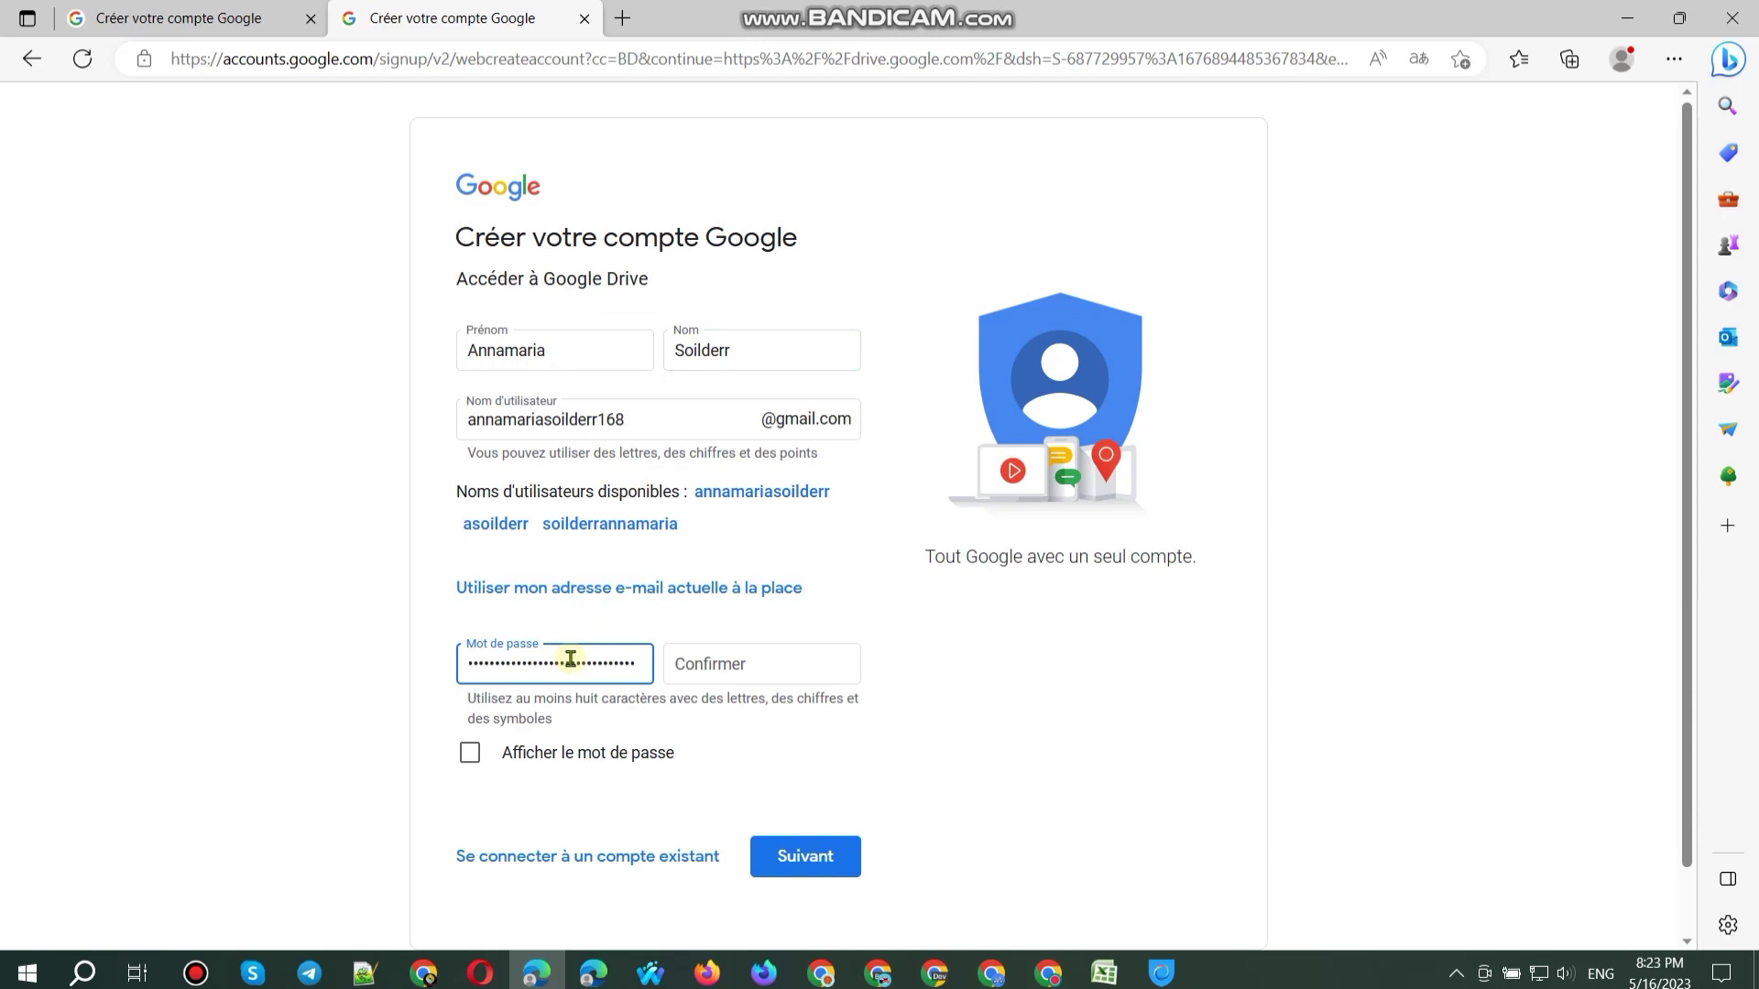
text(••)
click(563, 752)
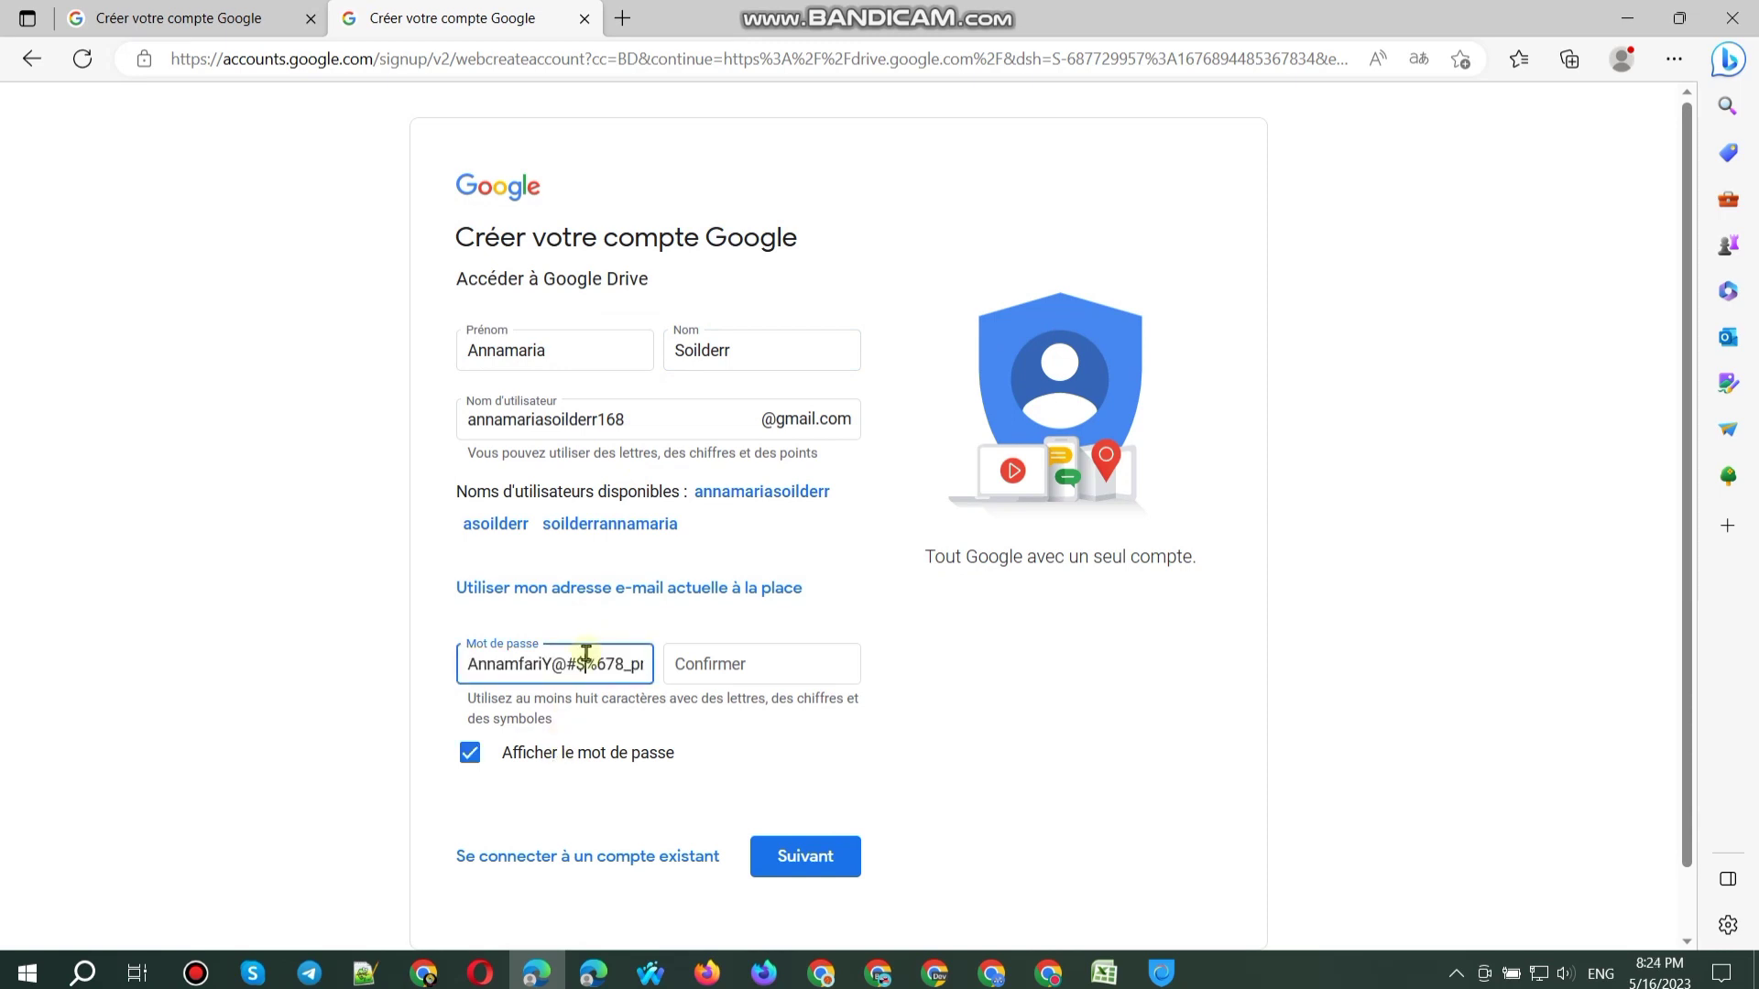
triple_click(586, 662)
click(739, 665)
key(ctrl+v)
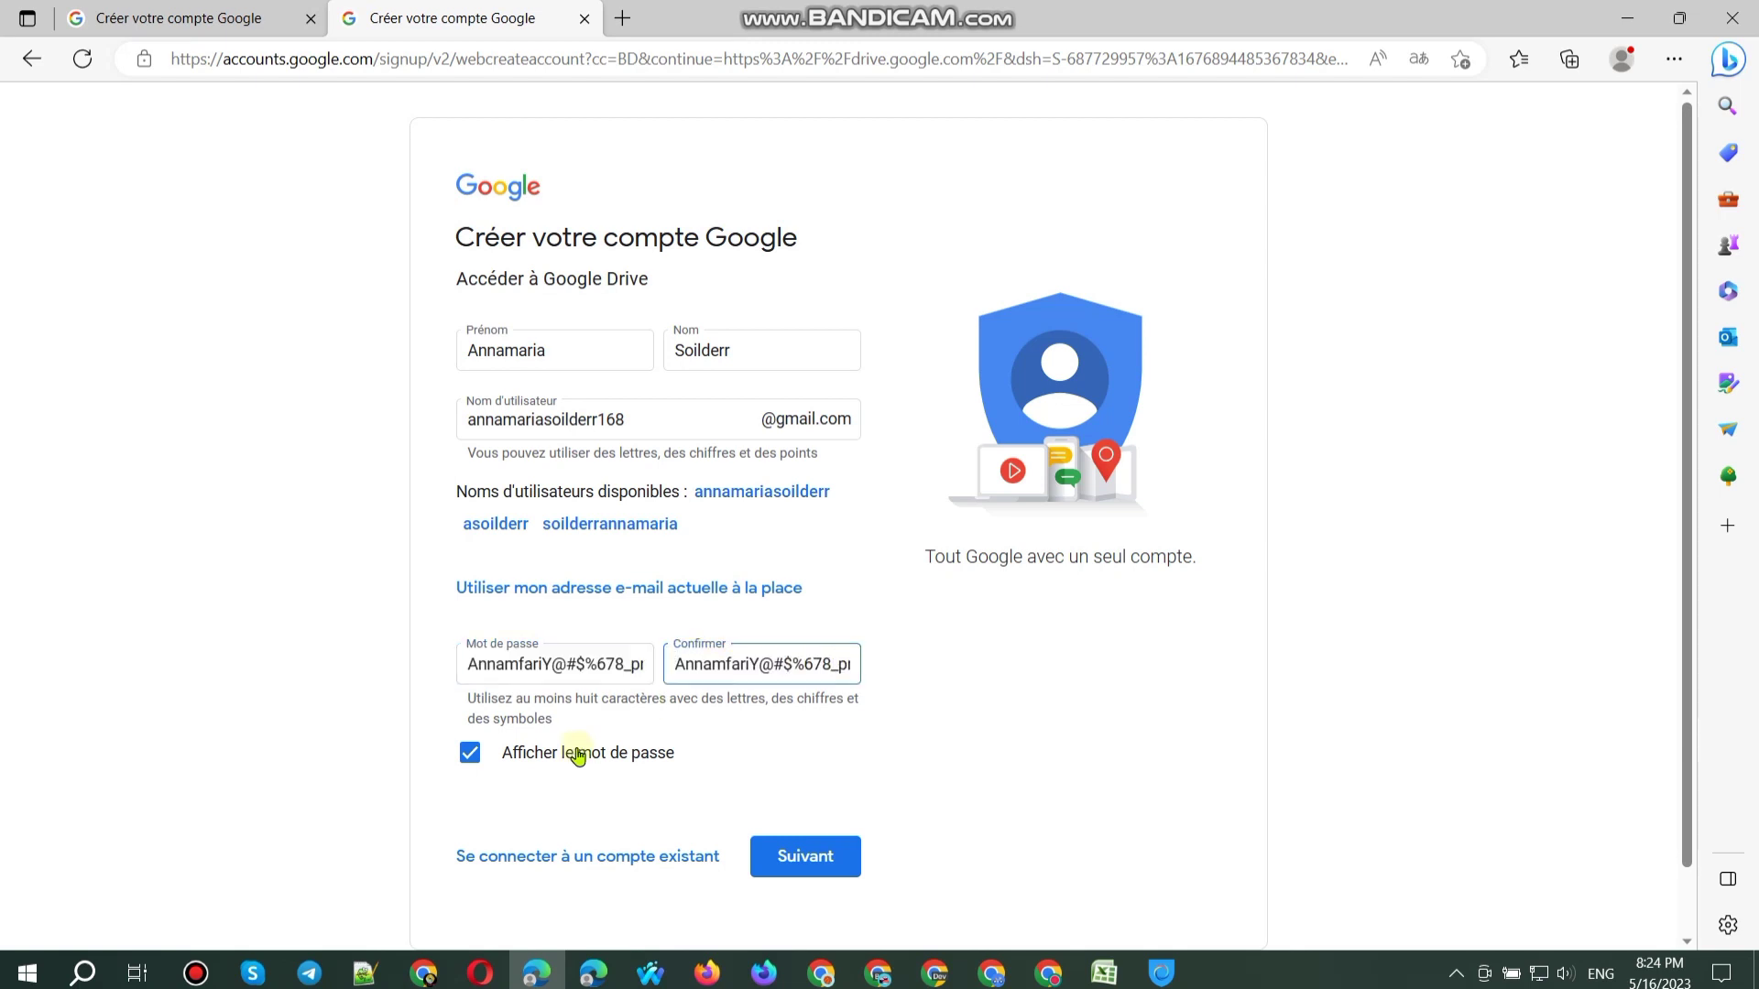
click(581, 752)
Step: Add test @@ characters to both name fields, then remove them again
click(585, 360)
text(@@)
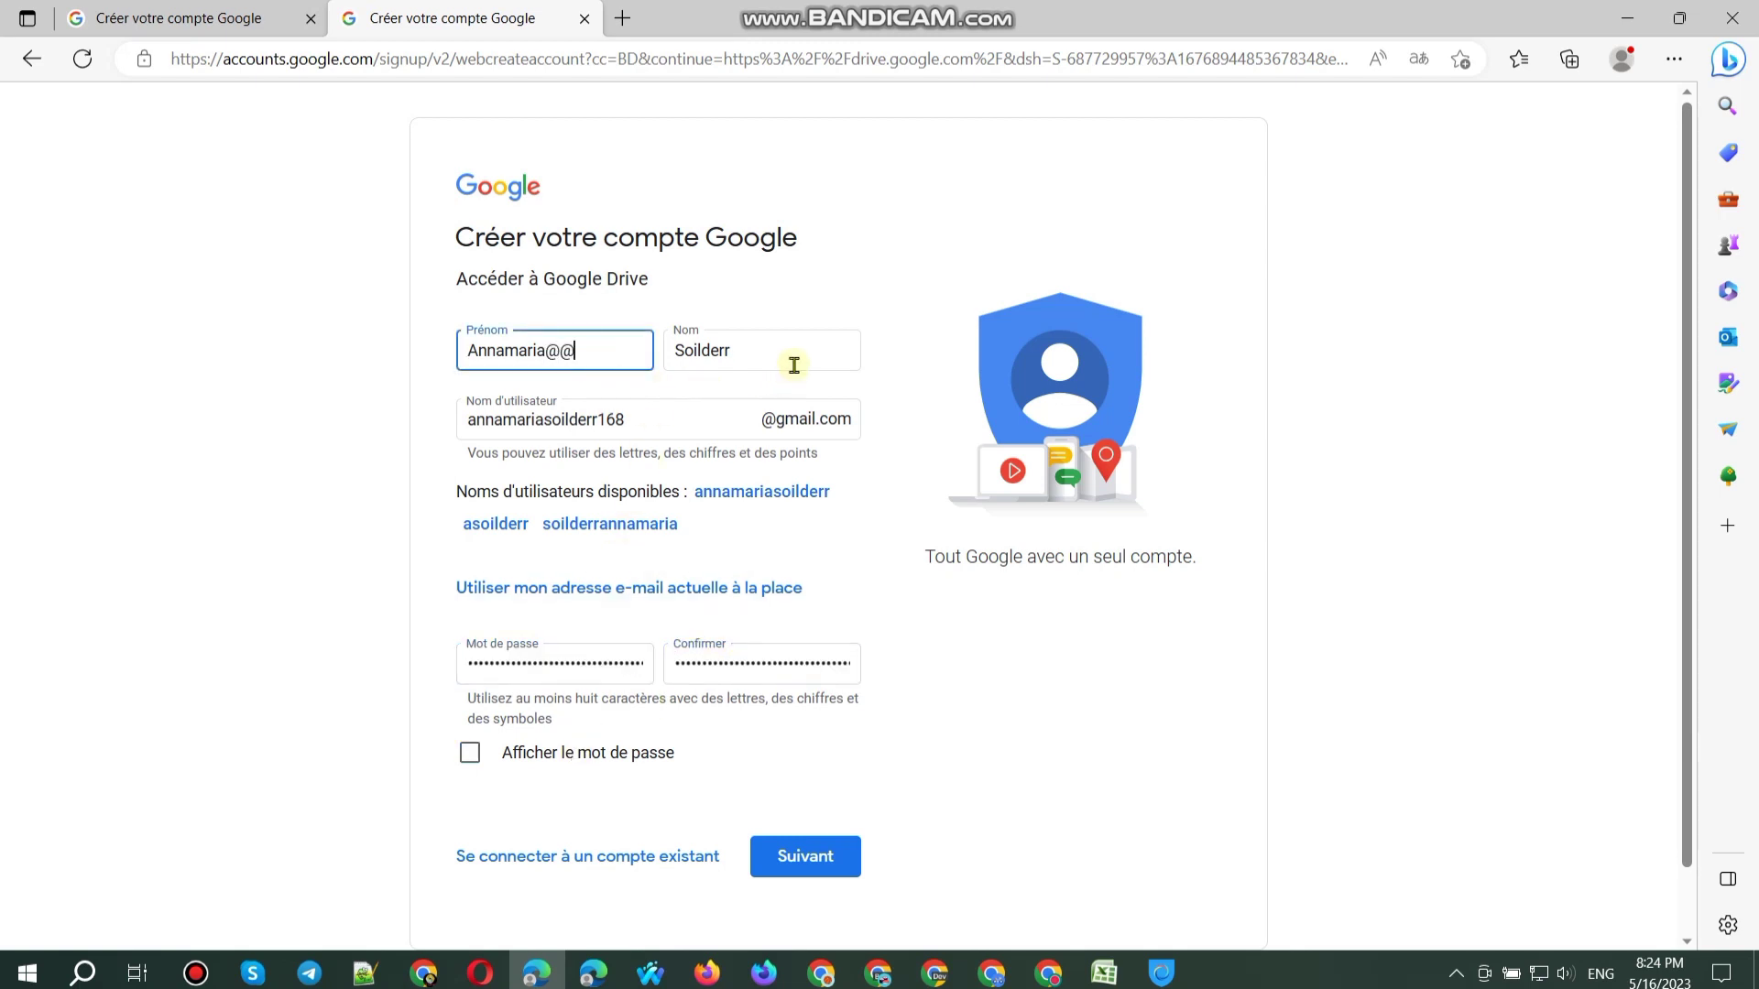
click(797, 363)
text(@@)
key(shift+Tab)
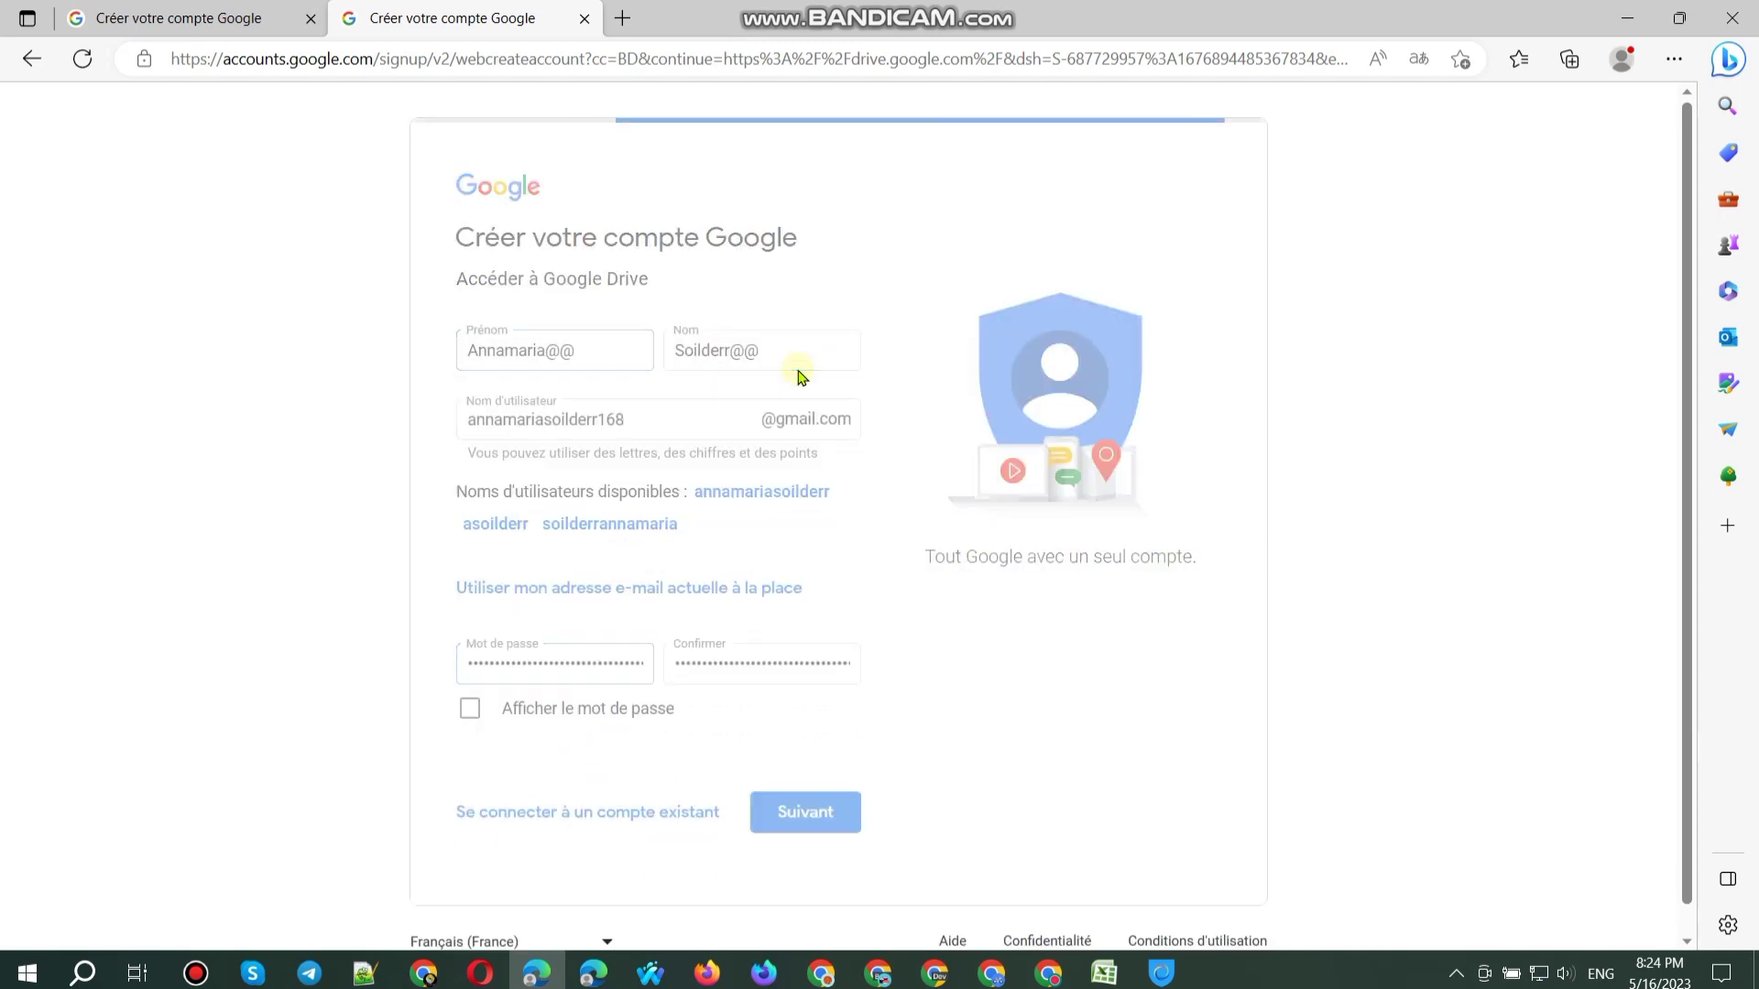
key(BackSpace)
key(BackSpace)
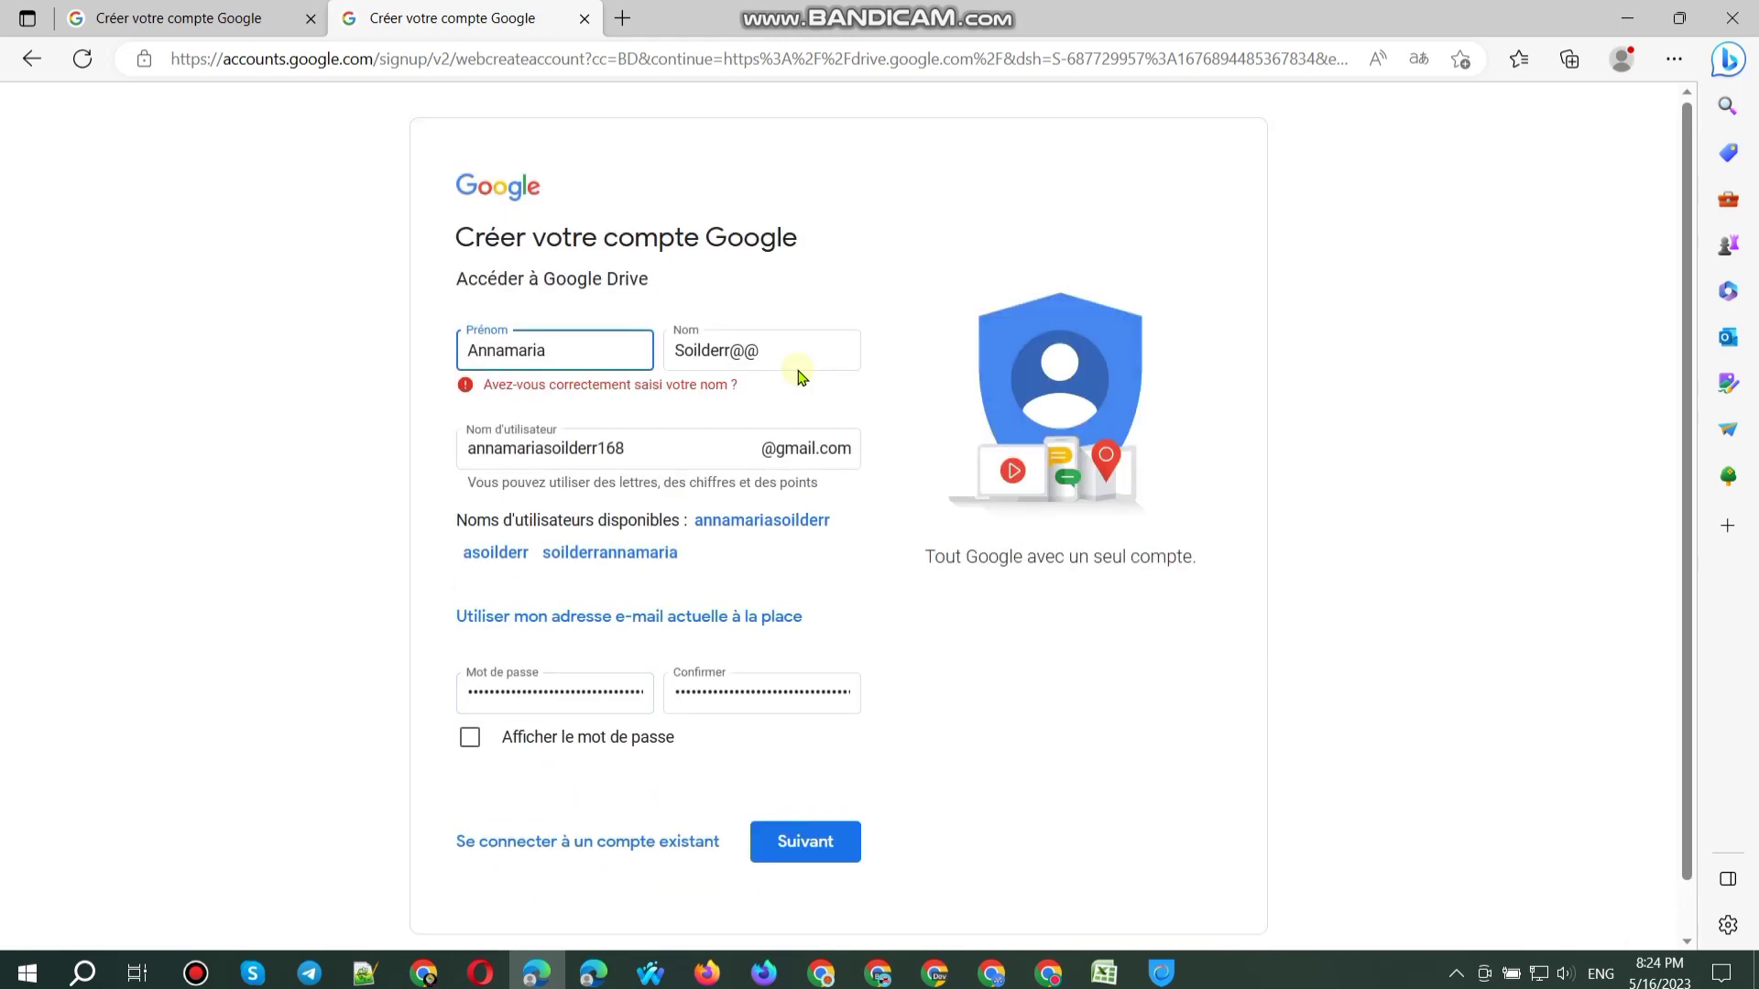
key(Return)
key(BackSpace)
key(shift+Tab)
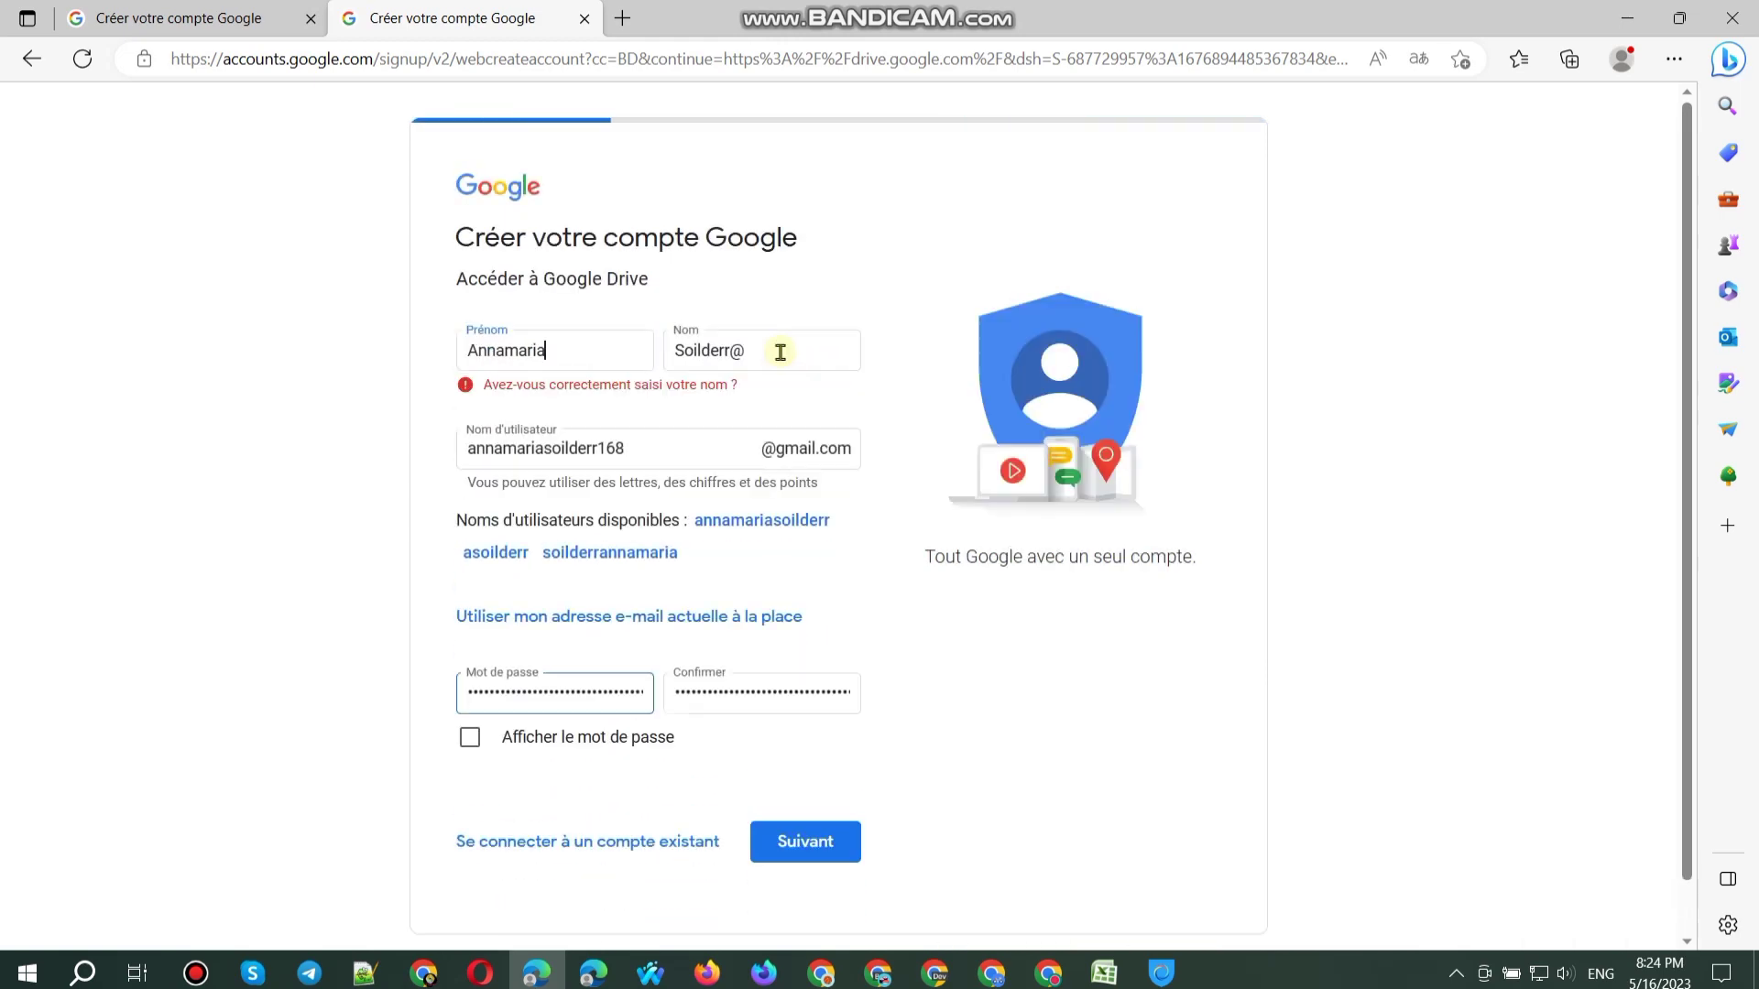
key(Return)
key(BackSpace)
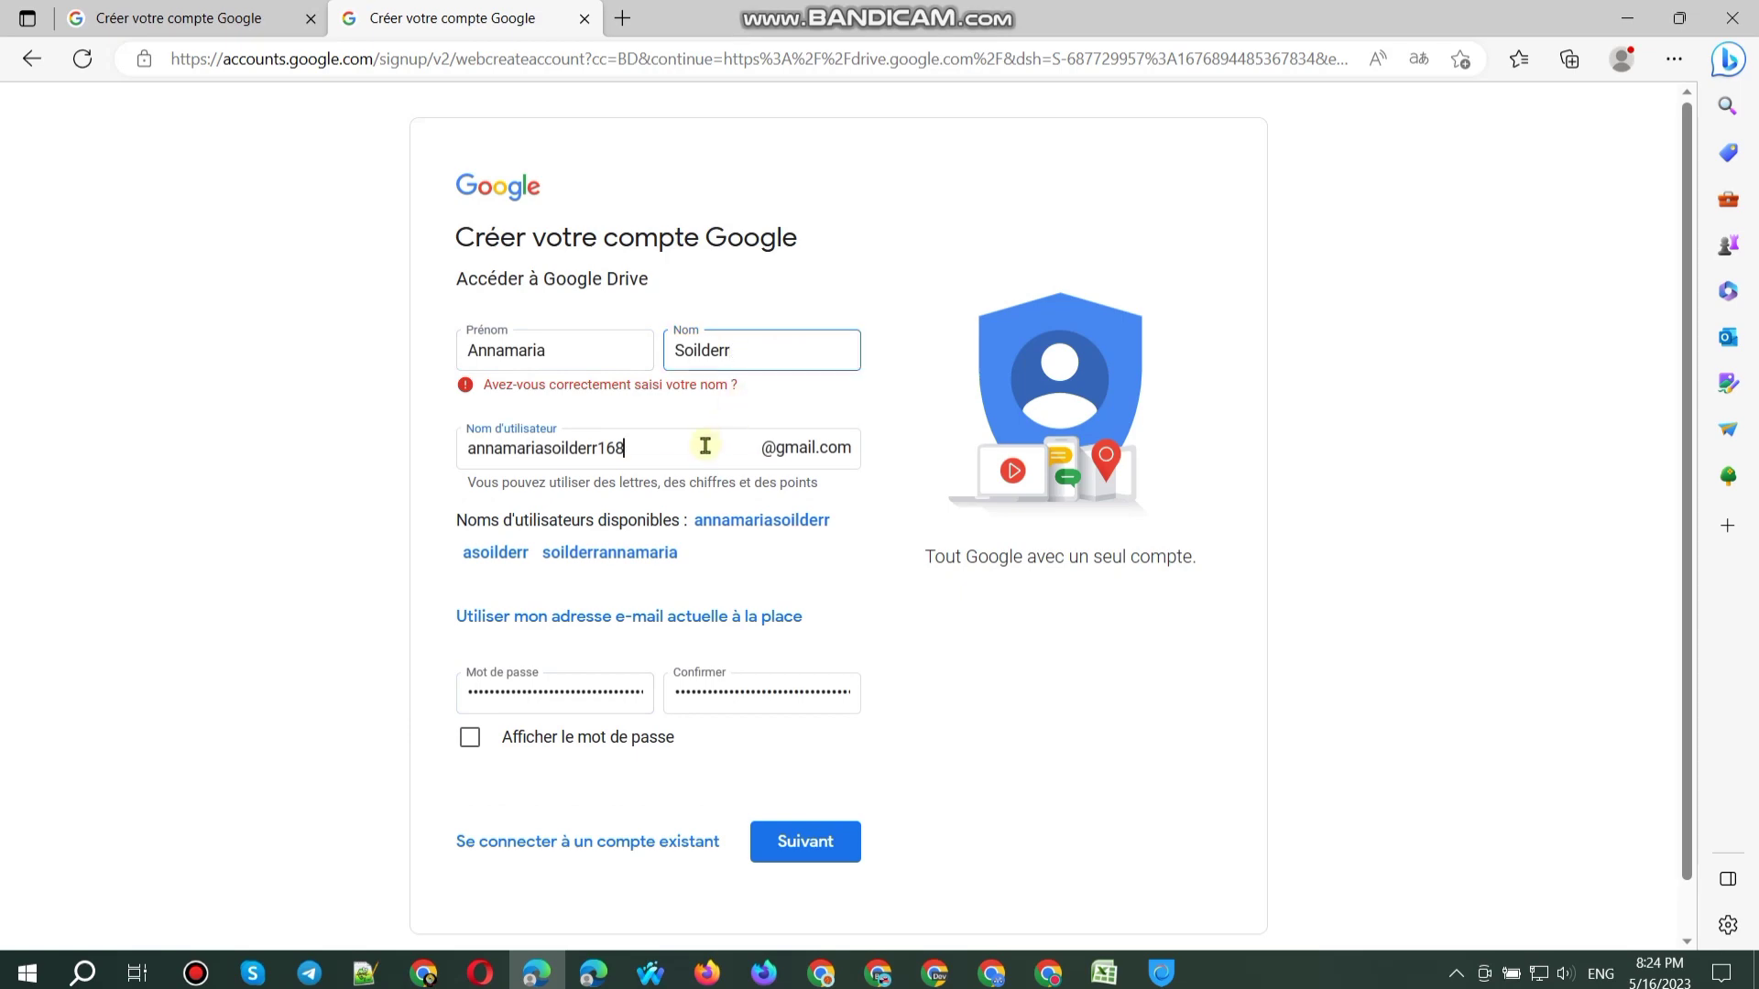
Step: Remove the stray @ characters from the username until its error clears
click(702, 447)
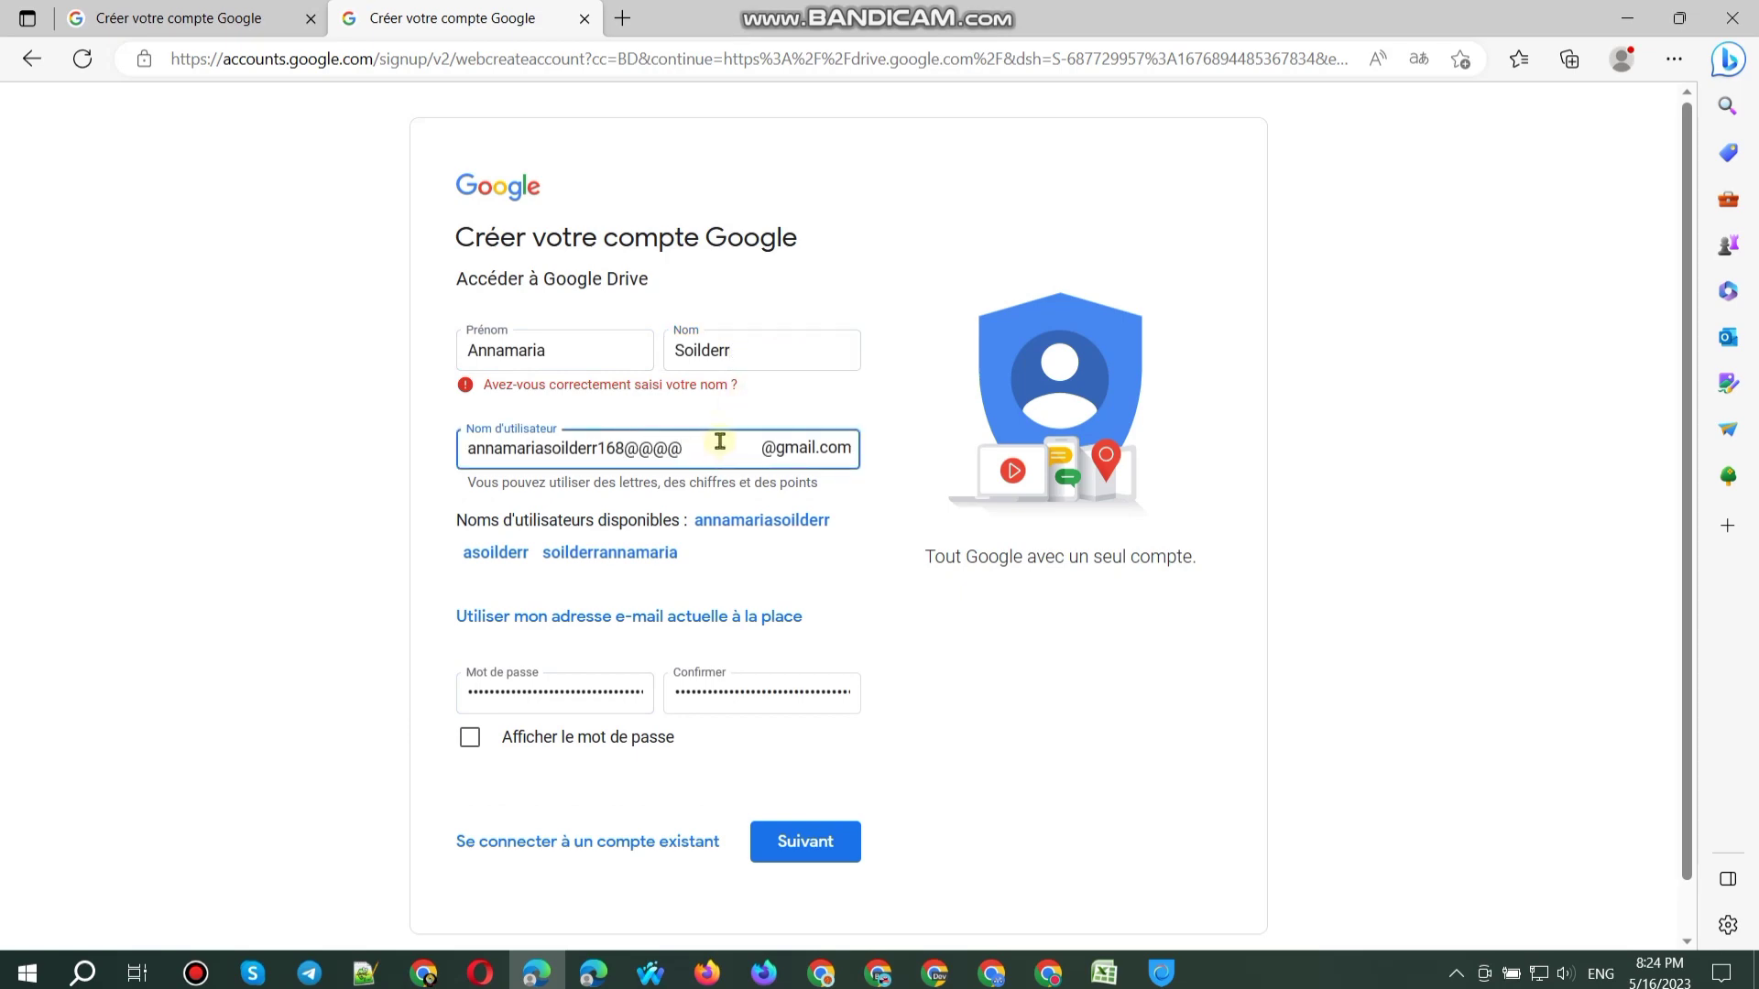
key(Return)
key(Return)
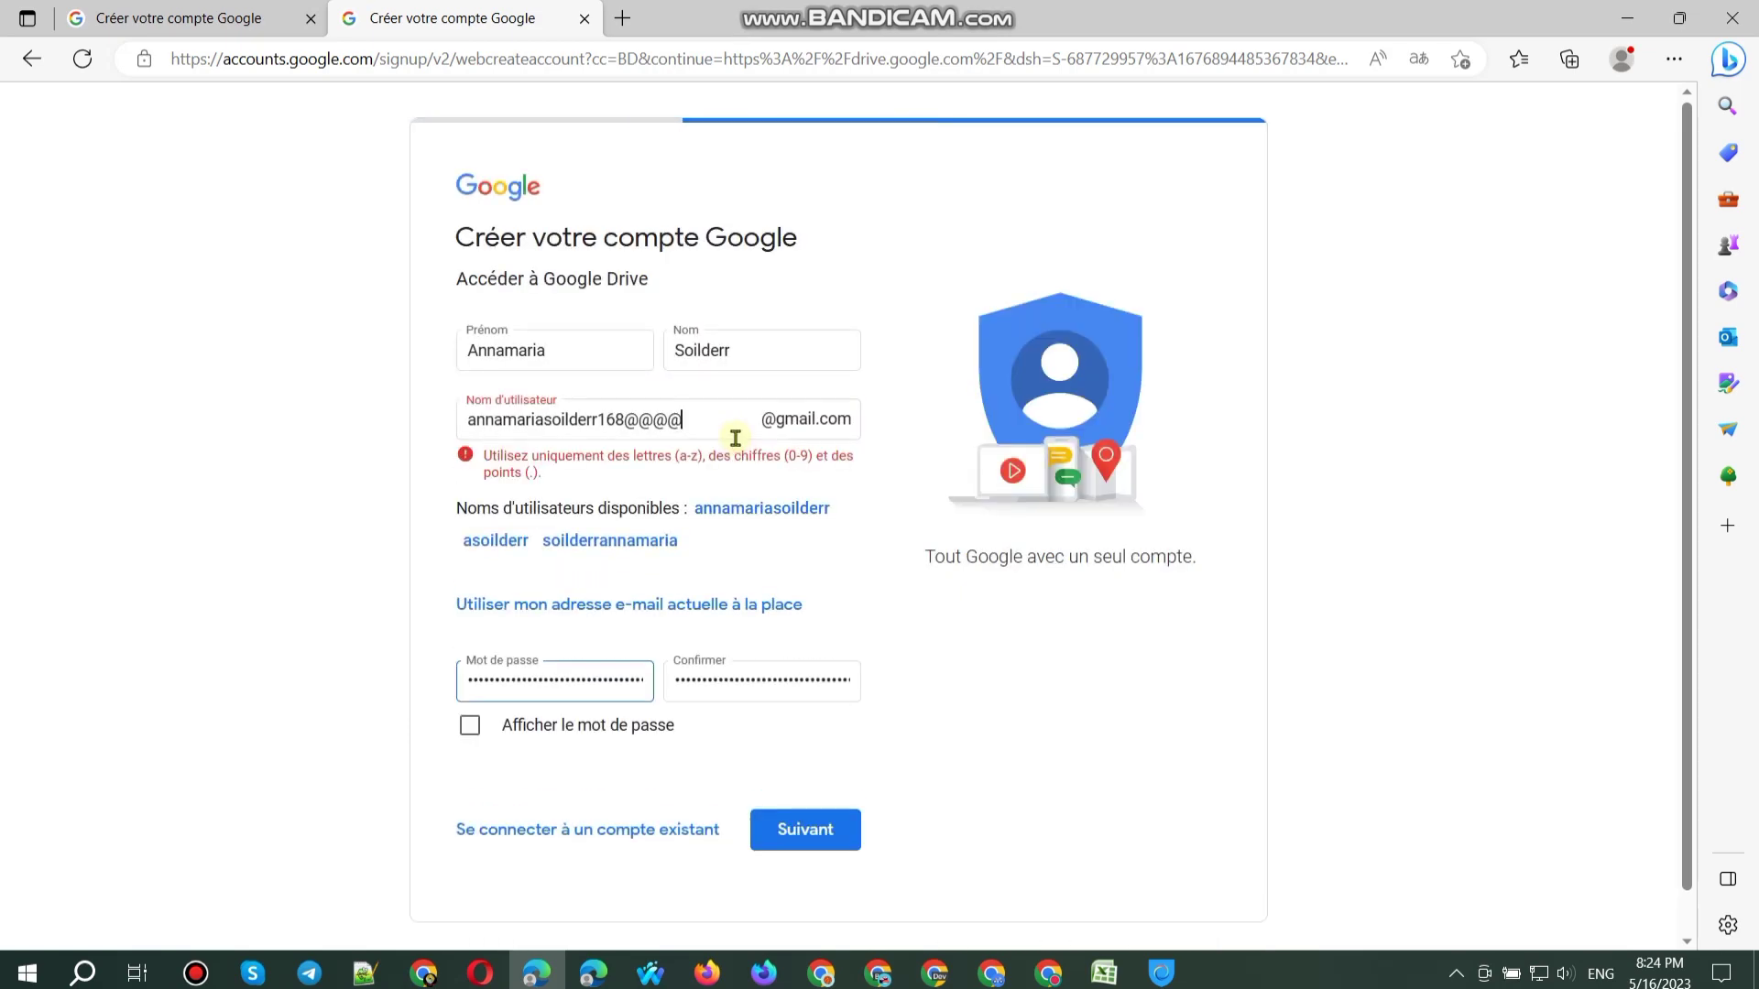
key(BackSpace)
key(Return)
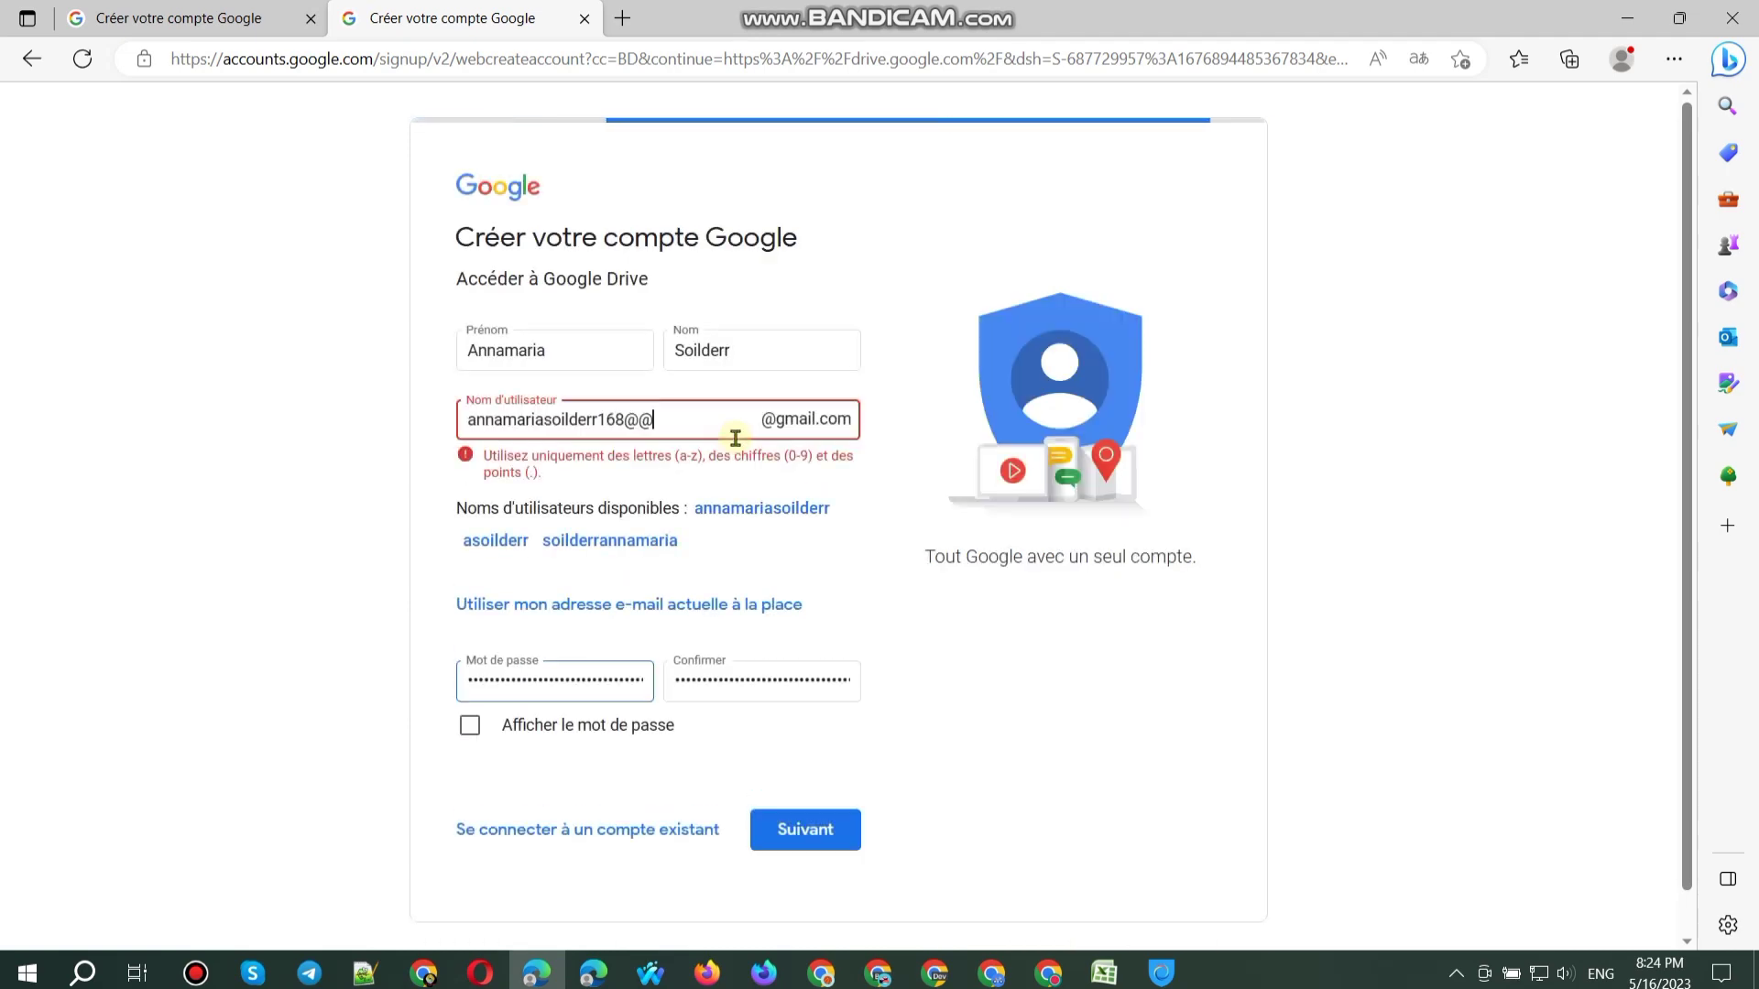
key(BackSpace)
key(Return)
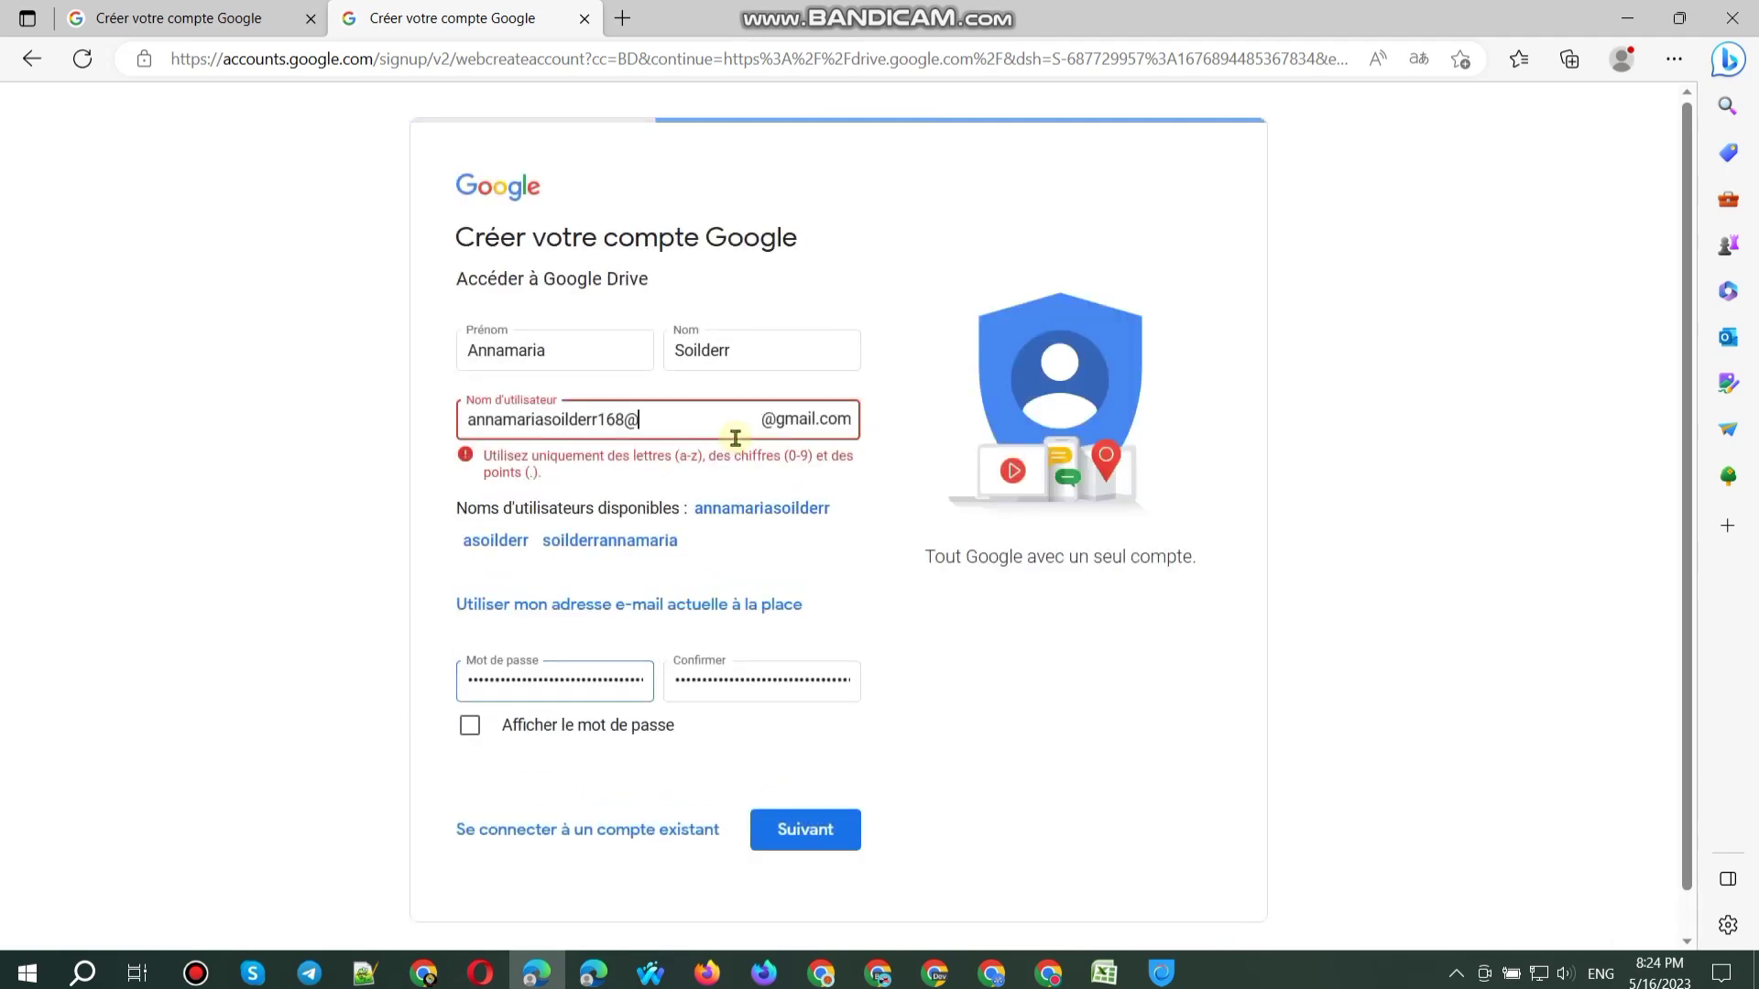
key(BackSpace)
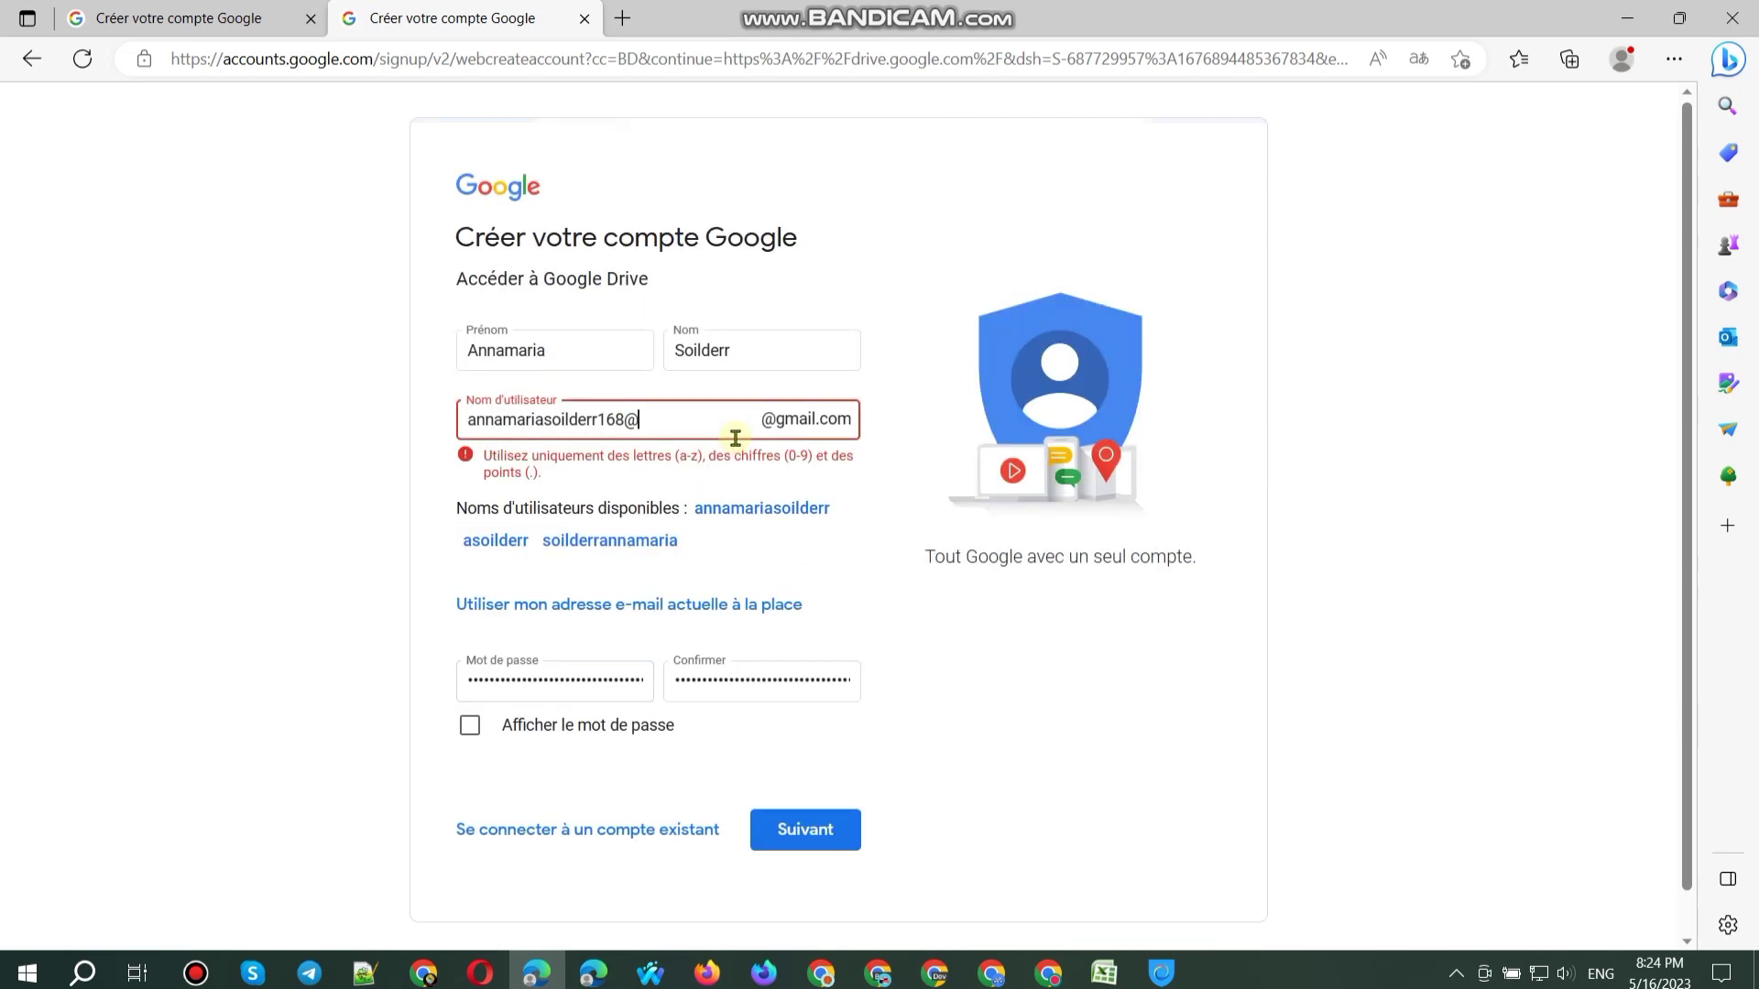
key(BackSpace)
click(925, 632)
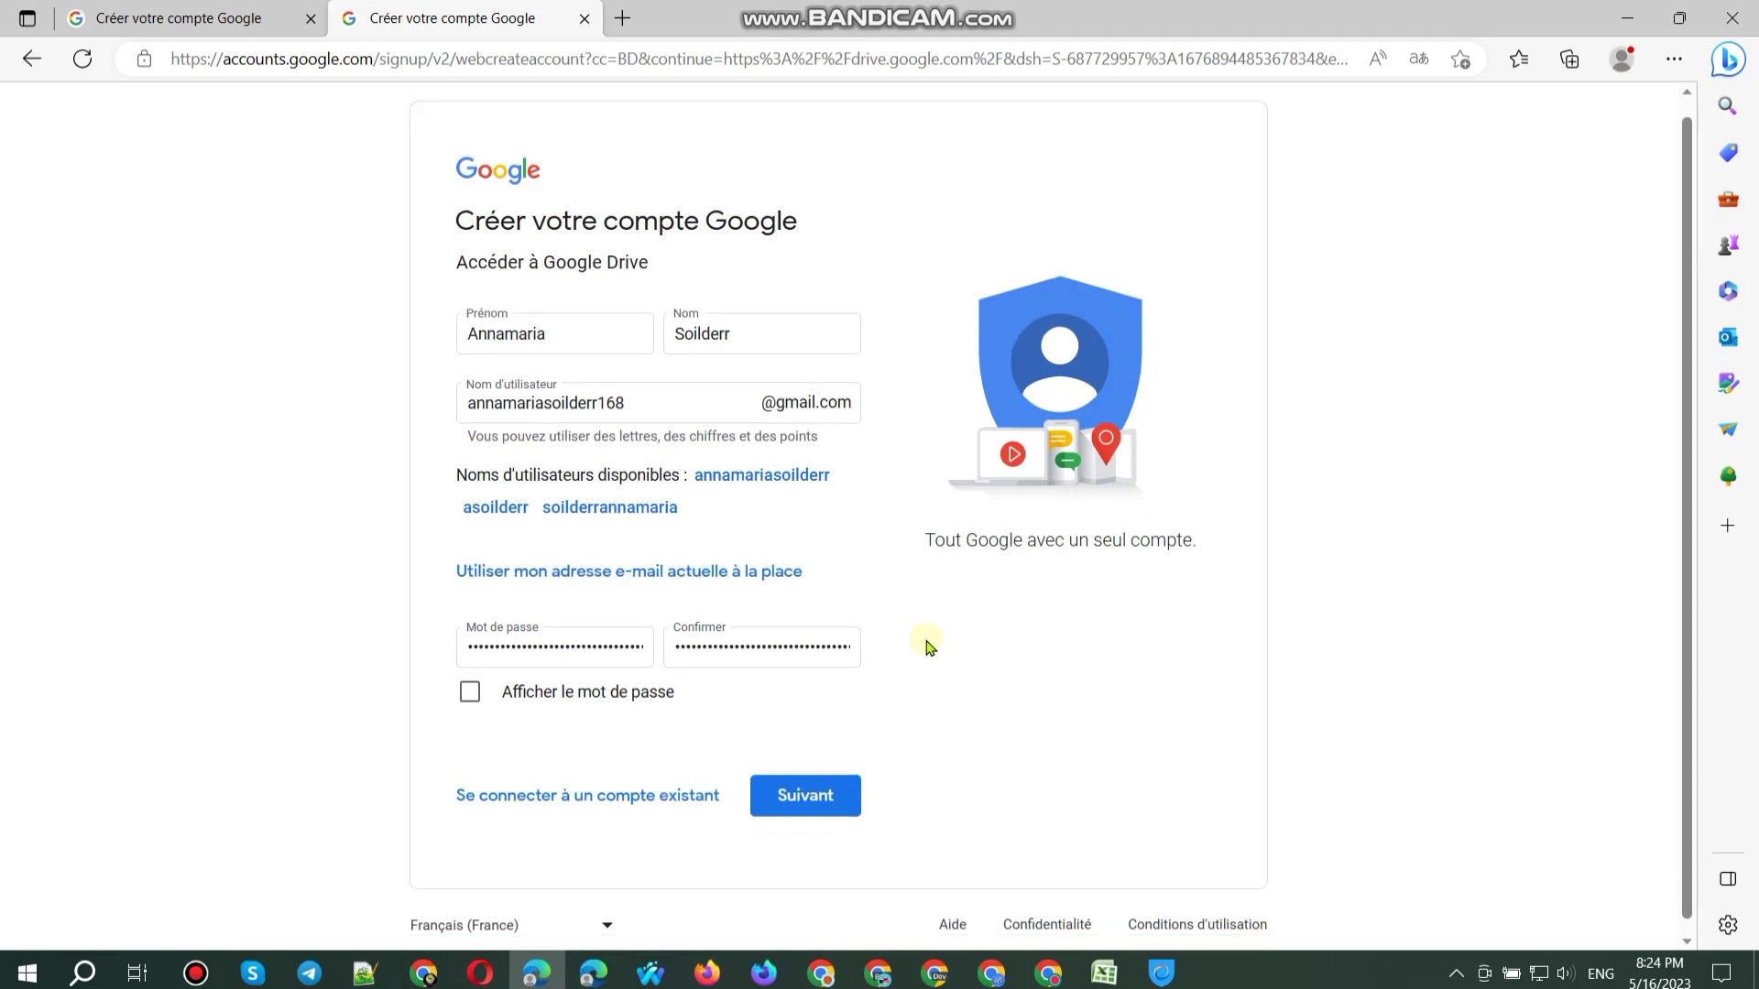
Step: Continue to personal details and paste the recovery e-mail from the spreadsheet
click(854, 786)
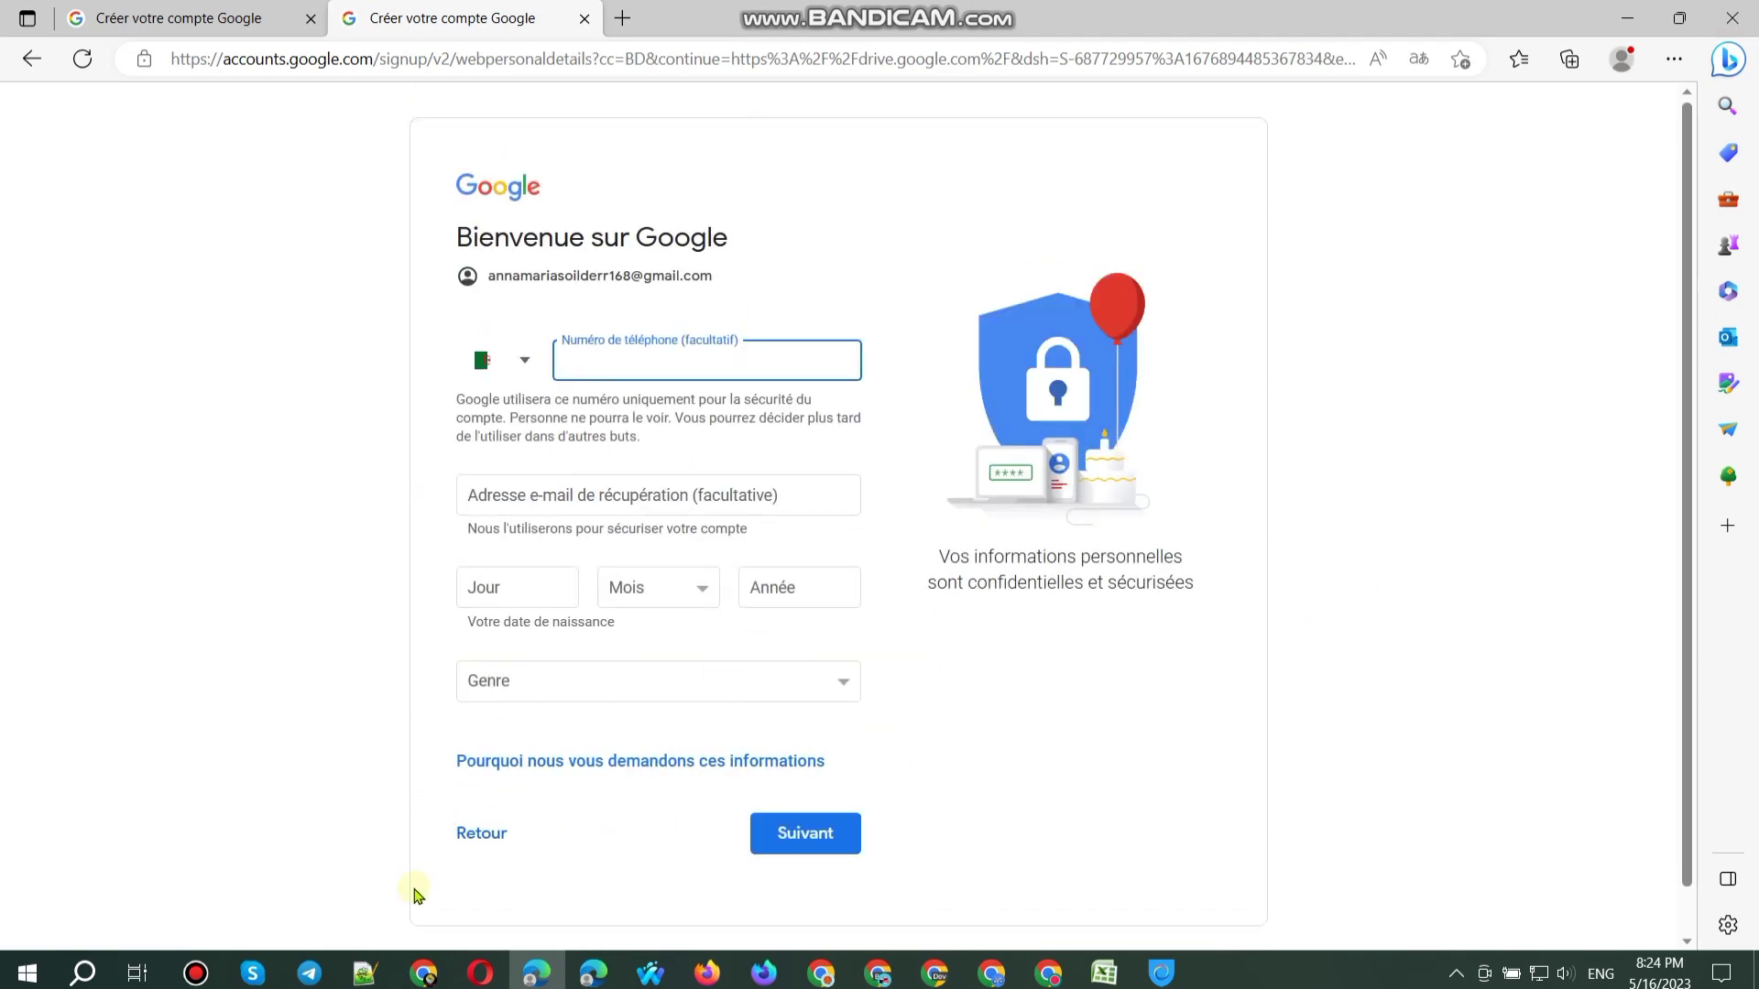
click(423, 973)
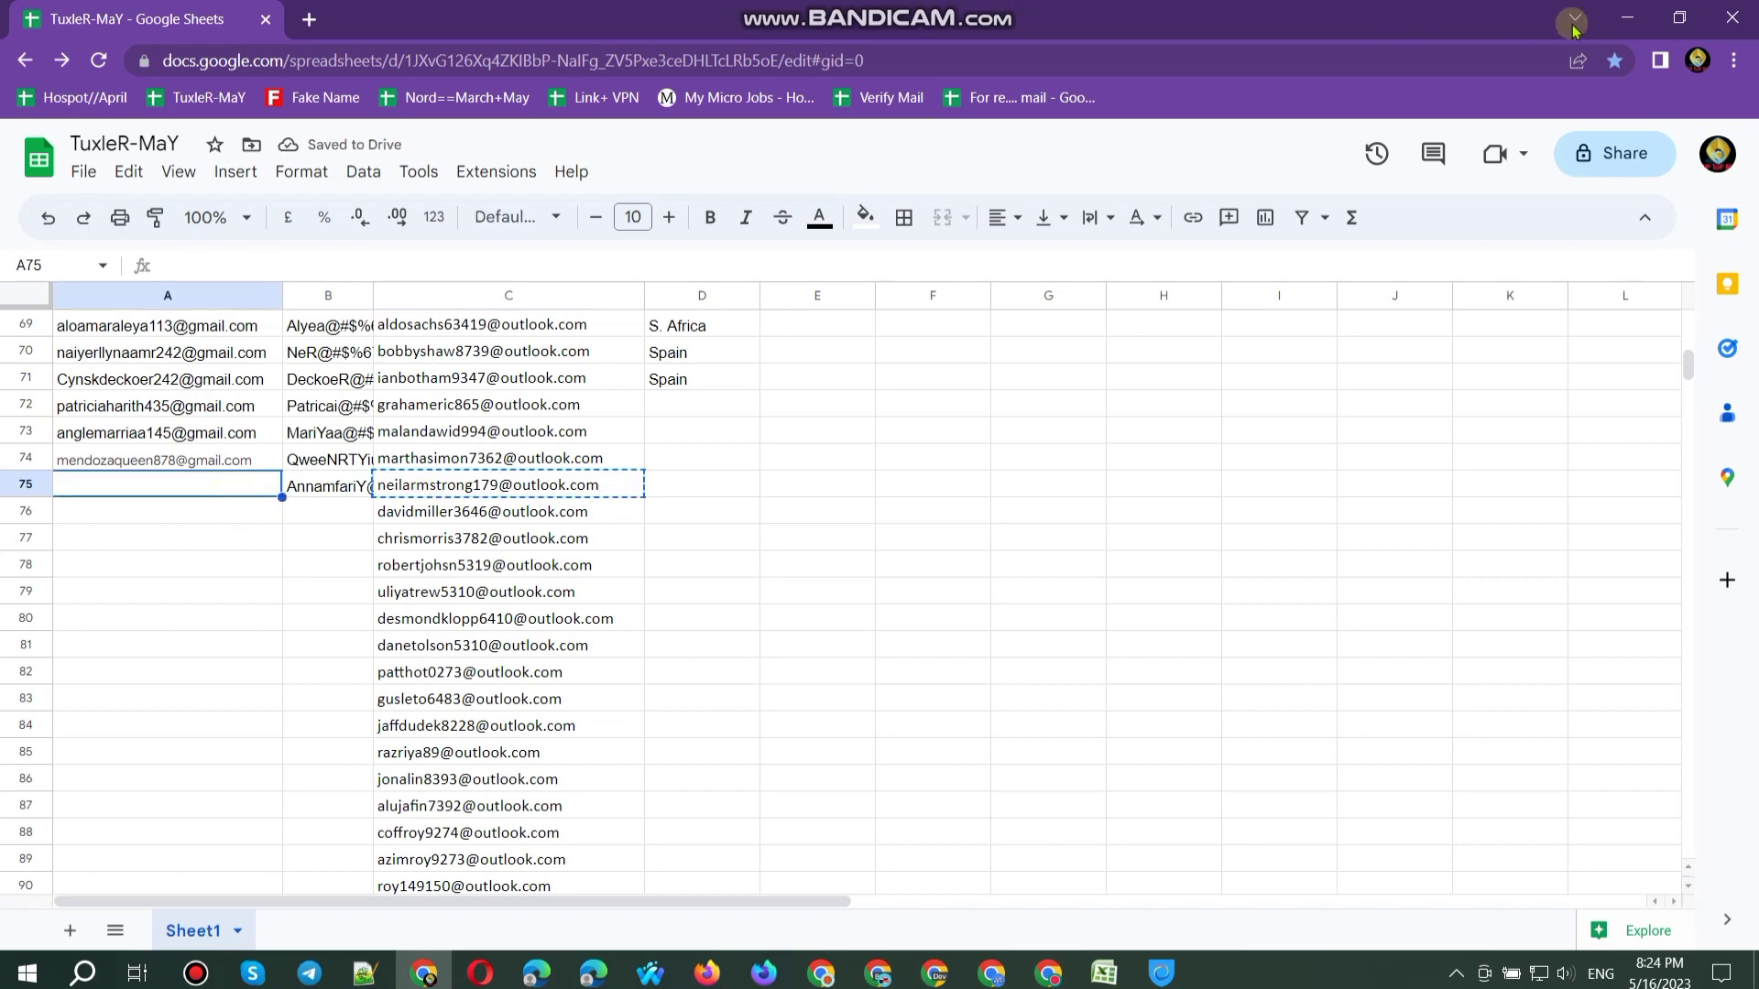
key(alt+Tab)
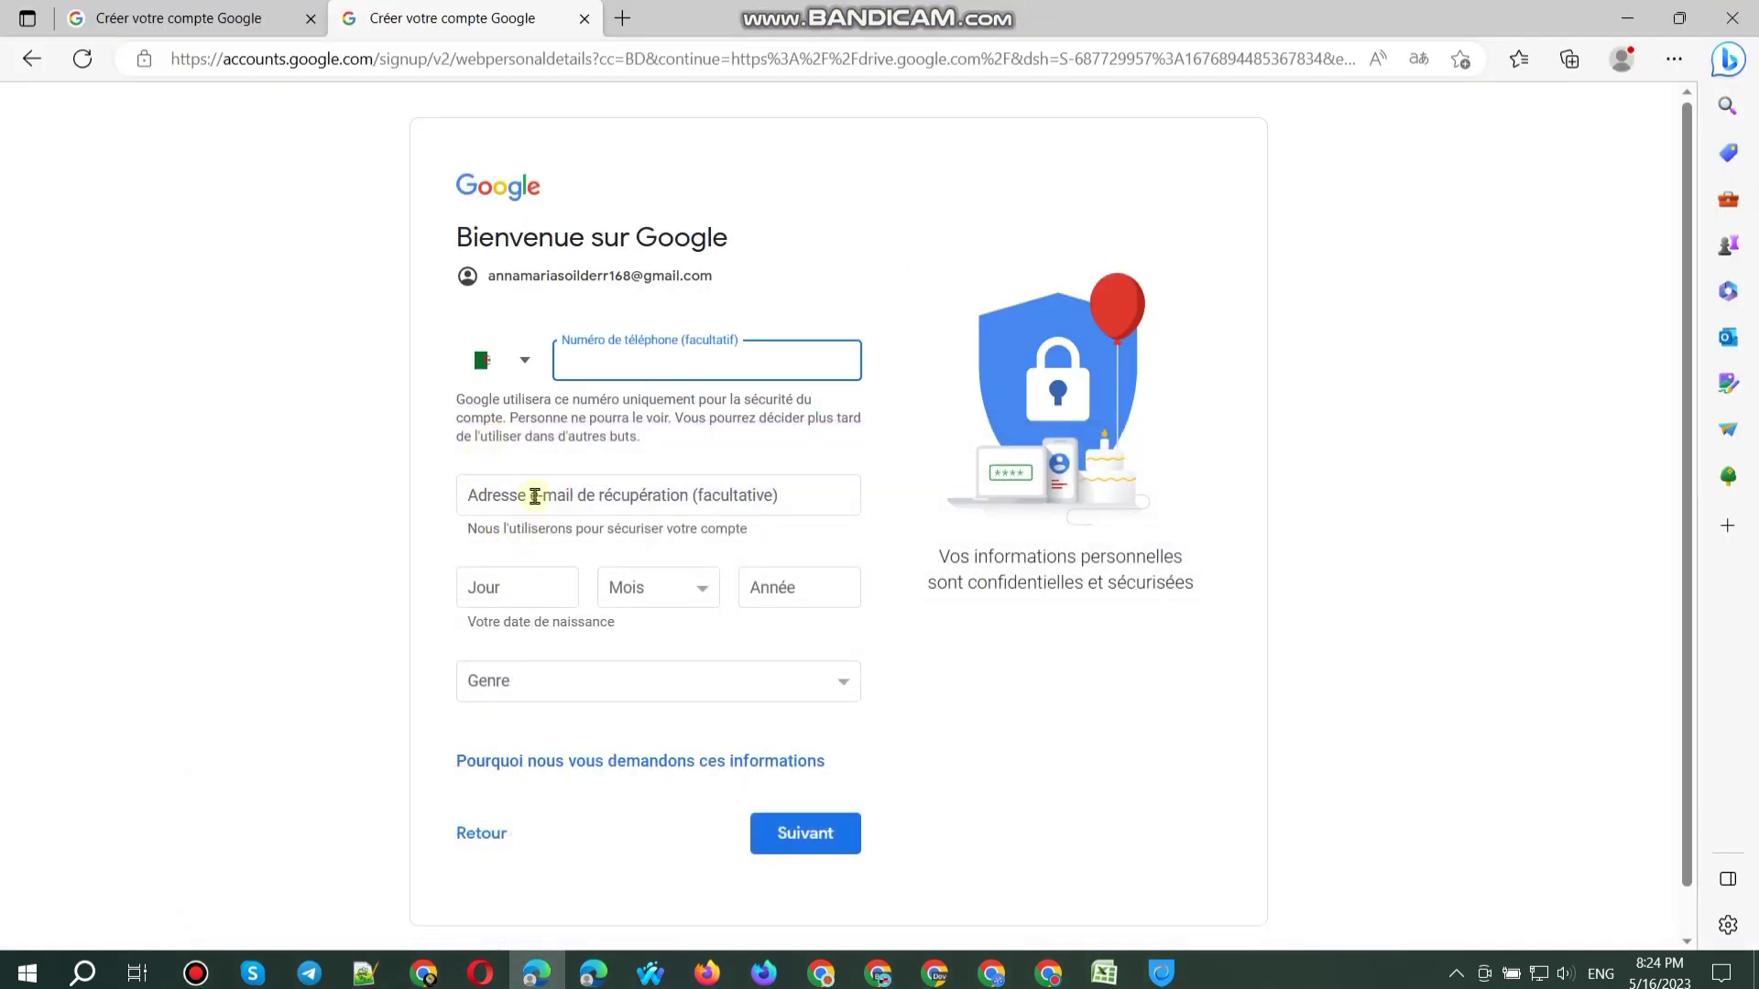
click(535, 496)
key(ctrl+v)
drag(712, 276, 484, 279)
key(ctrl+c)
Step: Set the birth month to Juin and gender to Femme, then continue
click(505, 582)
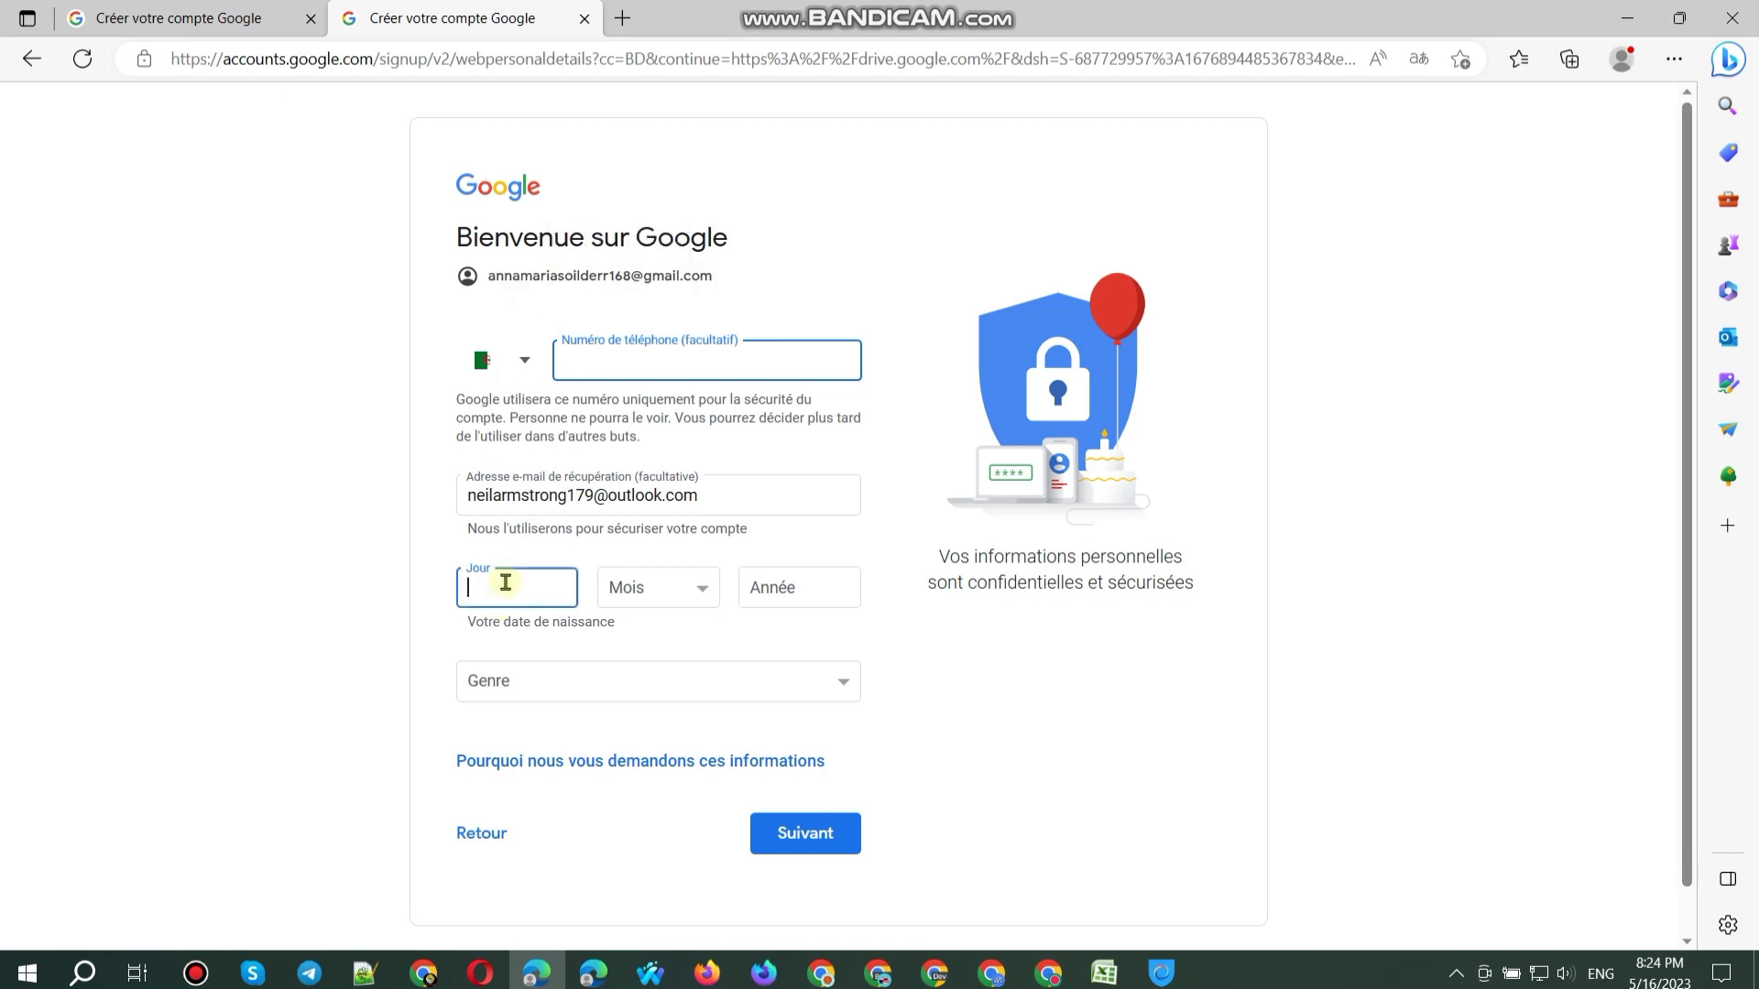
click(652, 591)
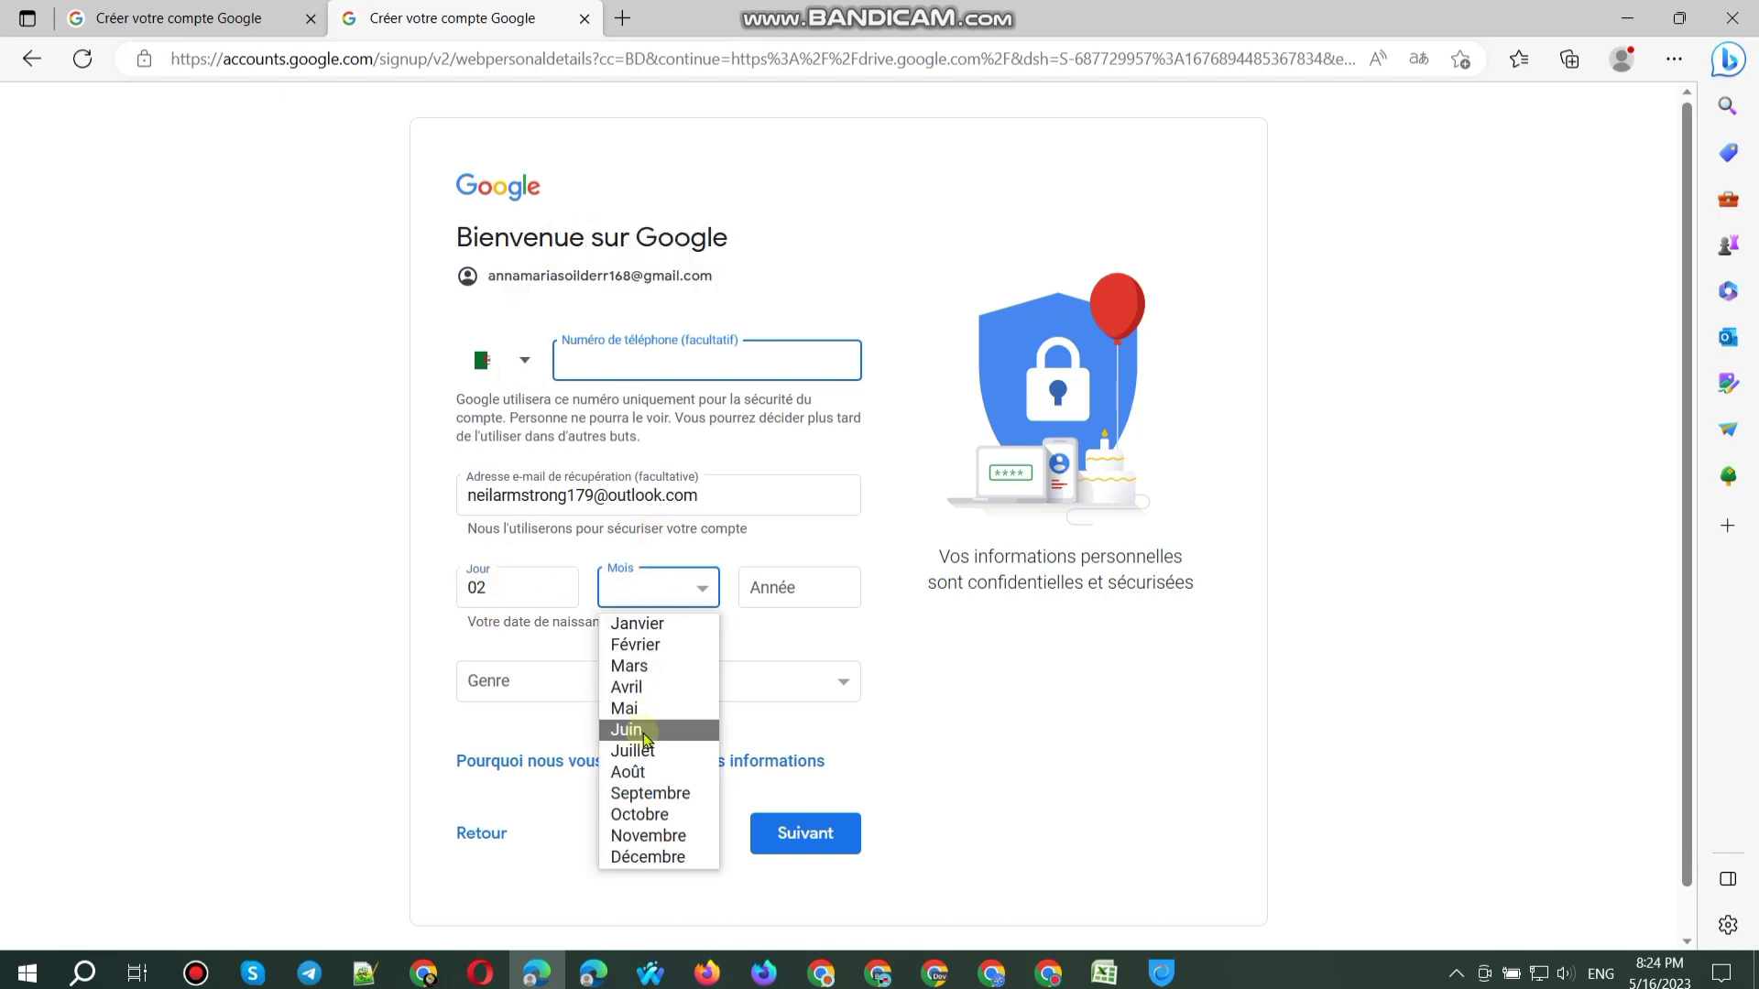
click(641, 729)
click(808, 600)
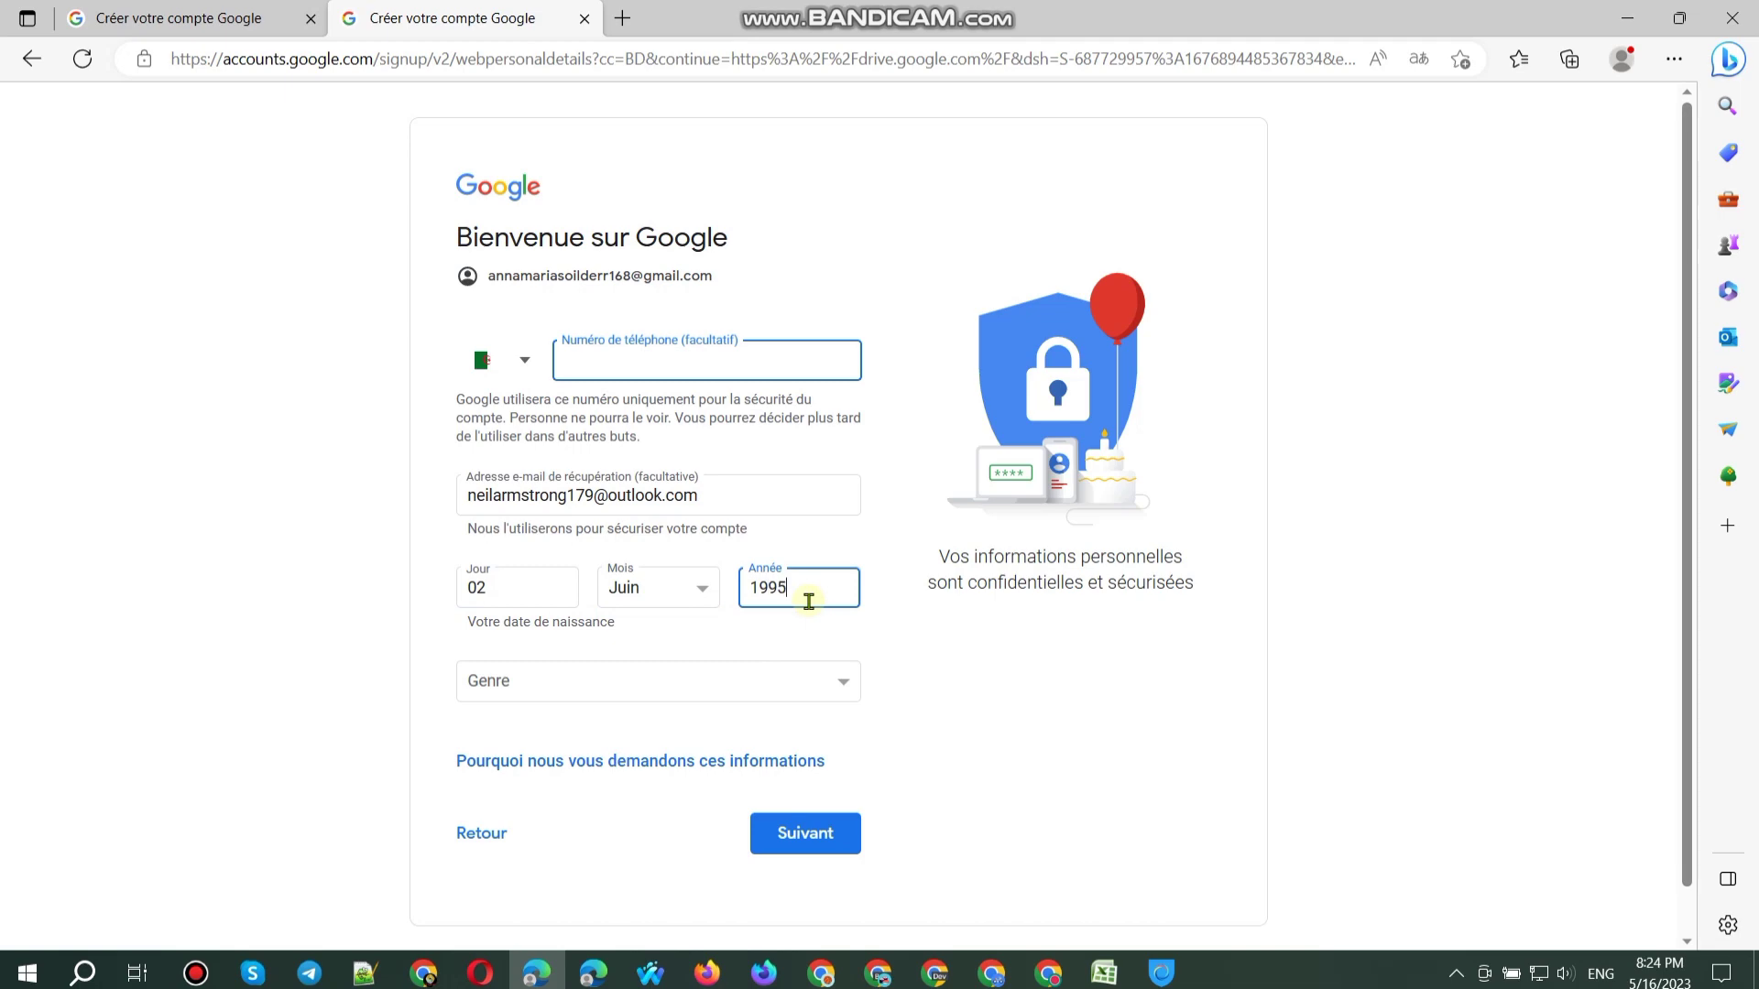
click(665, 687)
click(500, 717)
click(801, 832)
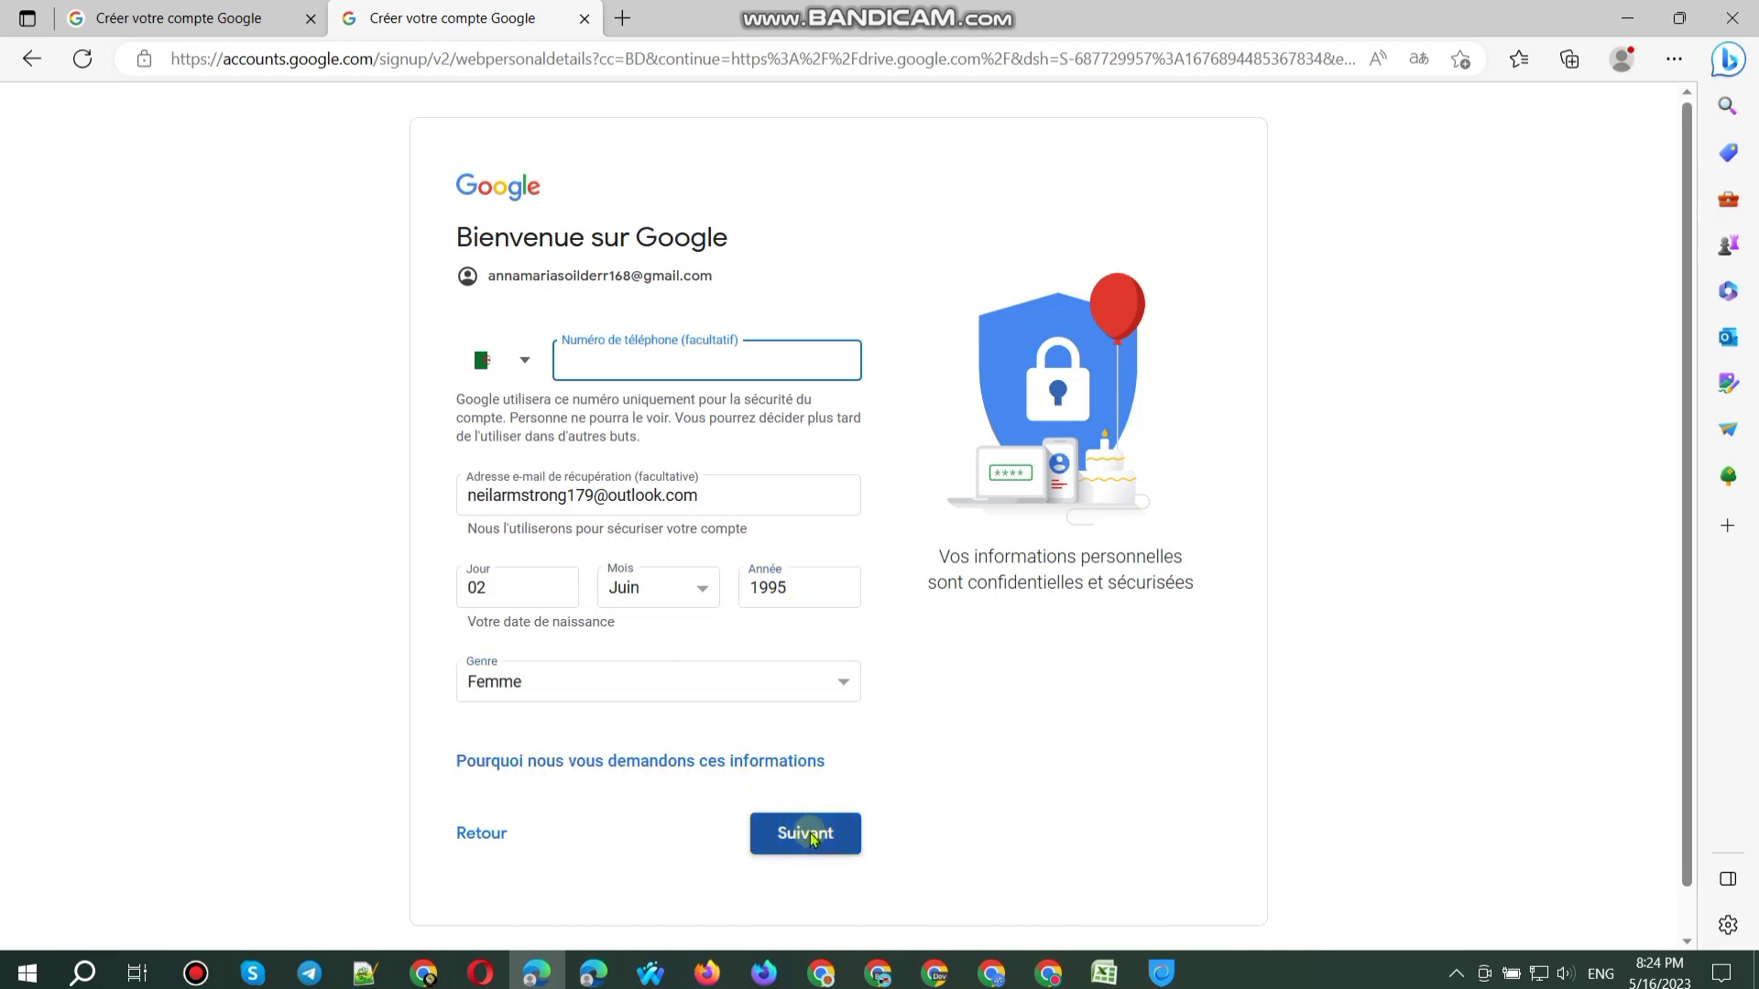
Step: On the other signup tab, submit the details and accept Google's terms
key(ctrl+Tab)
click(814, 835)
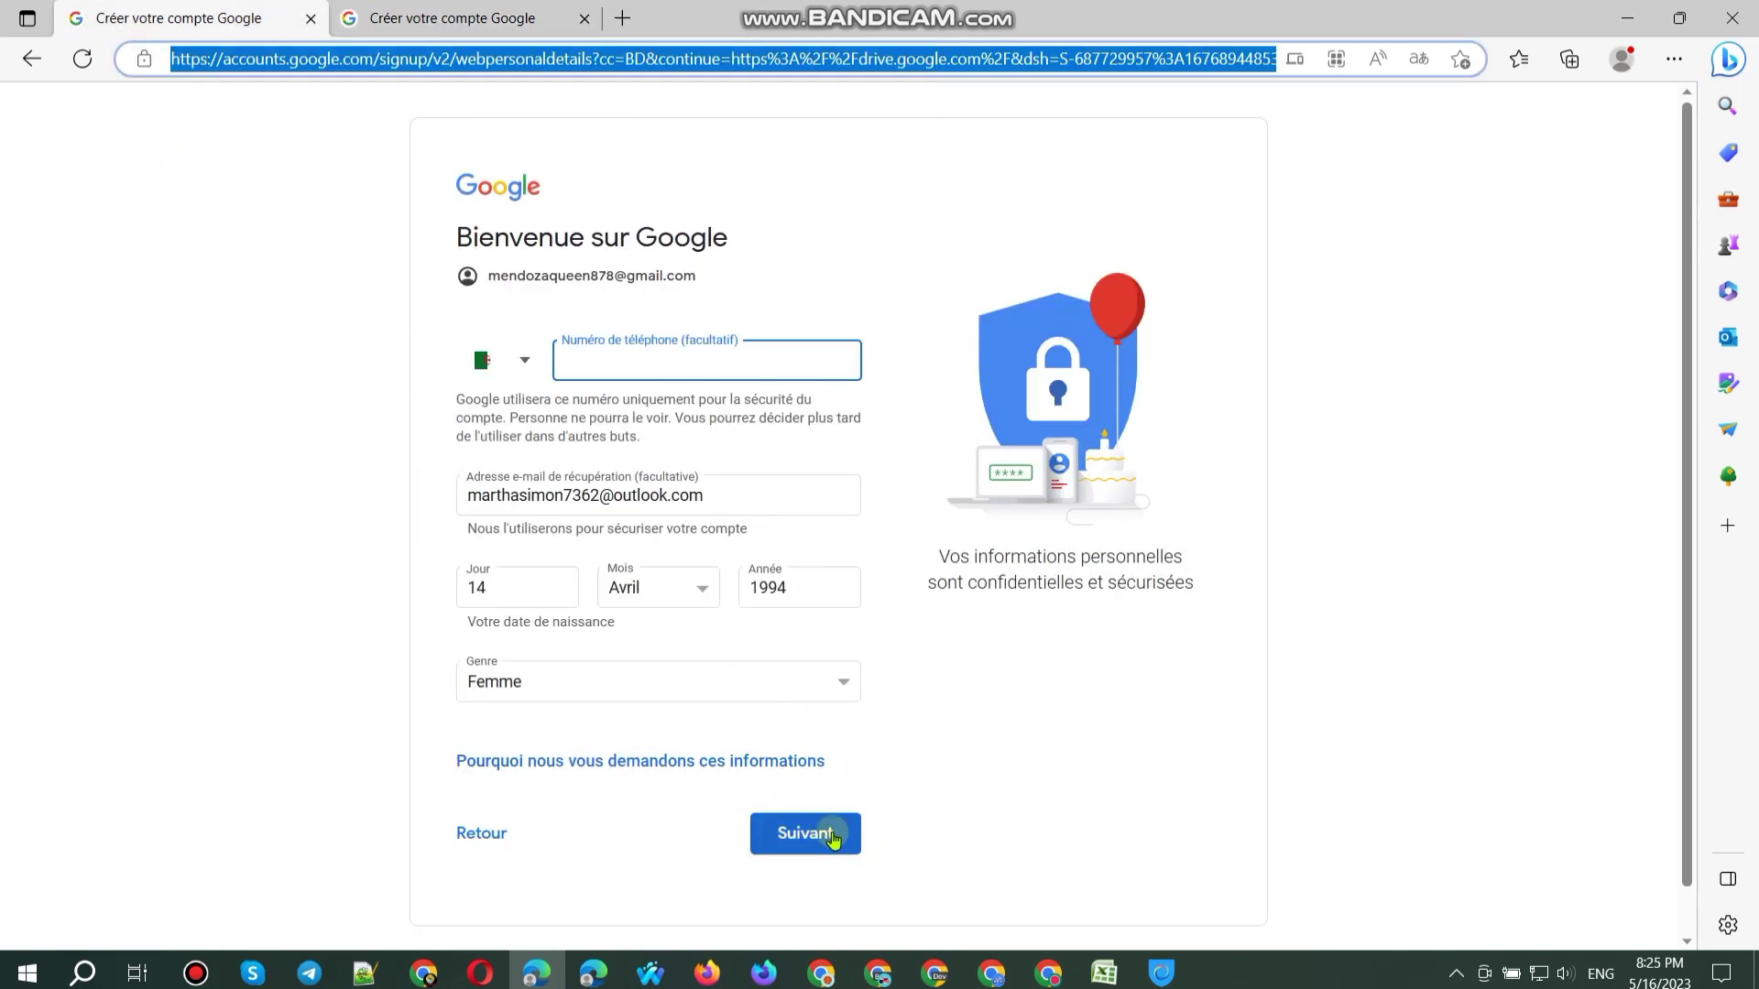
scroll(769, 806, down, 15)
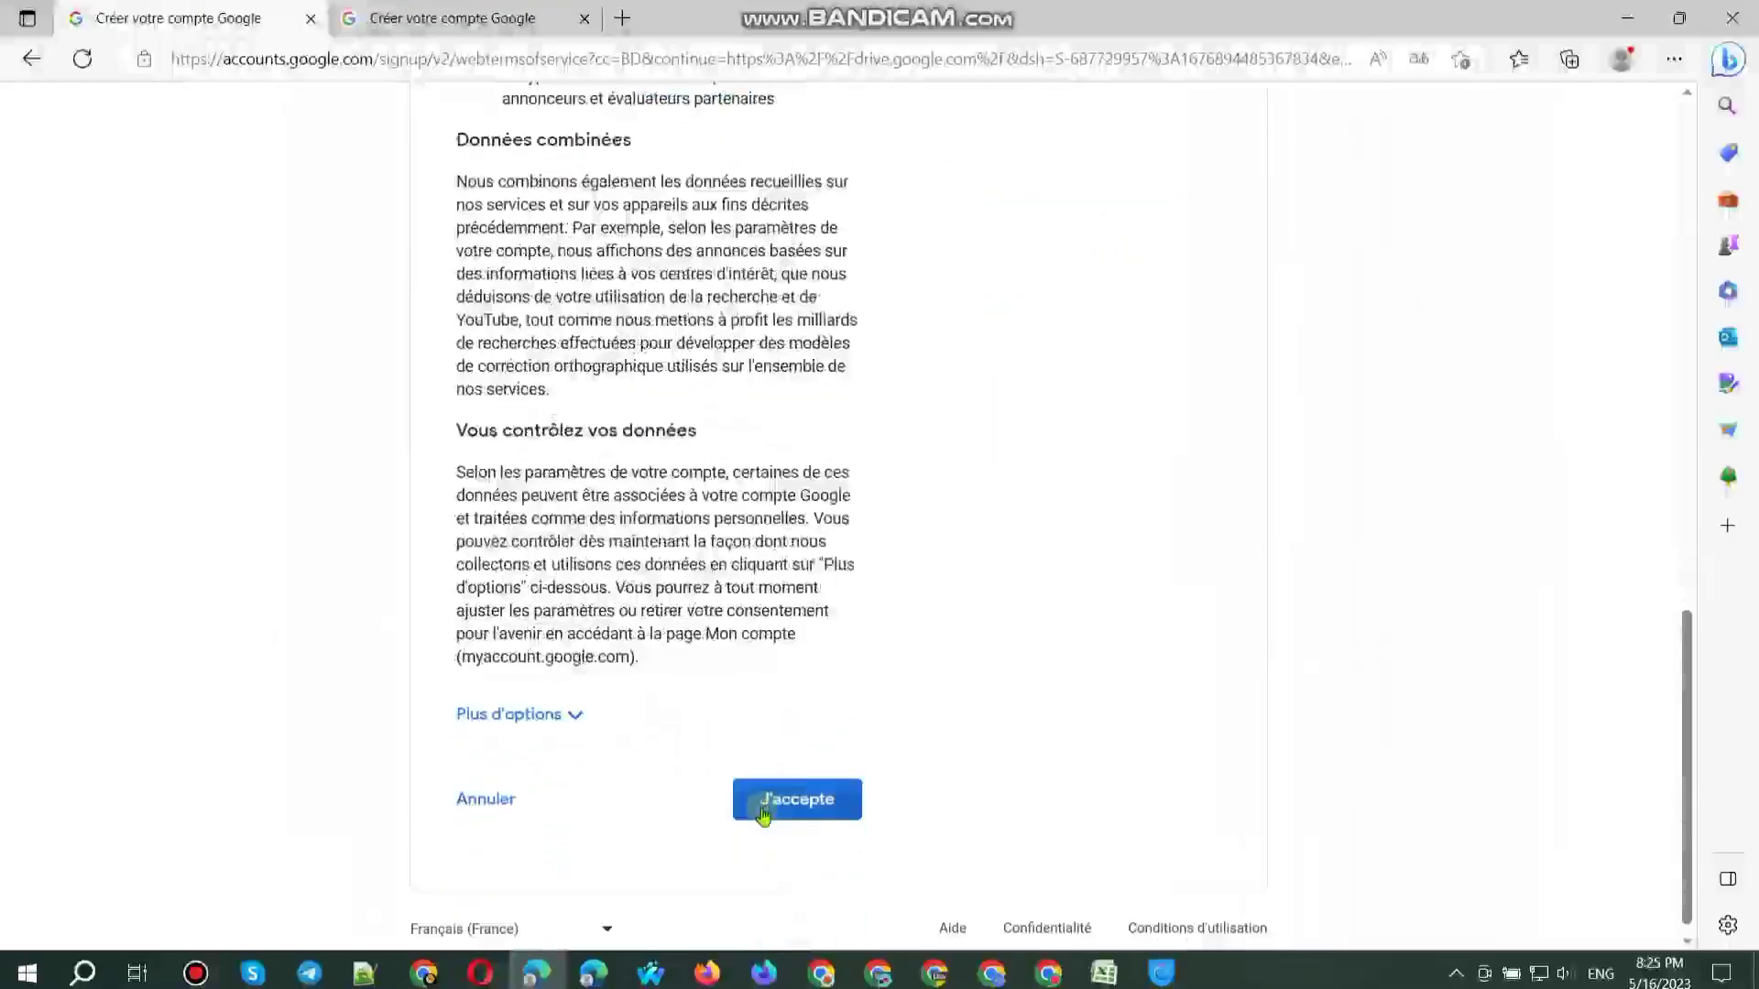
scroll(735, 657, down, 8)
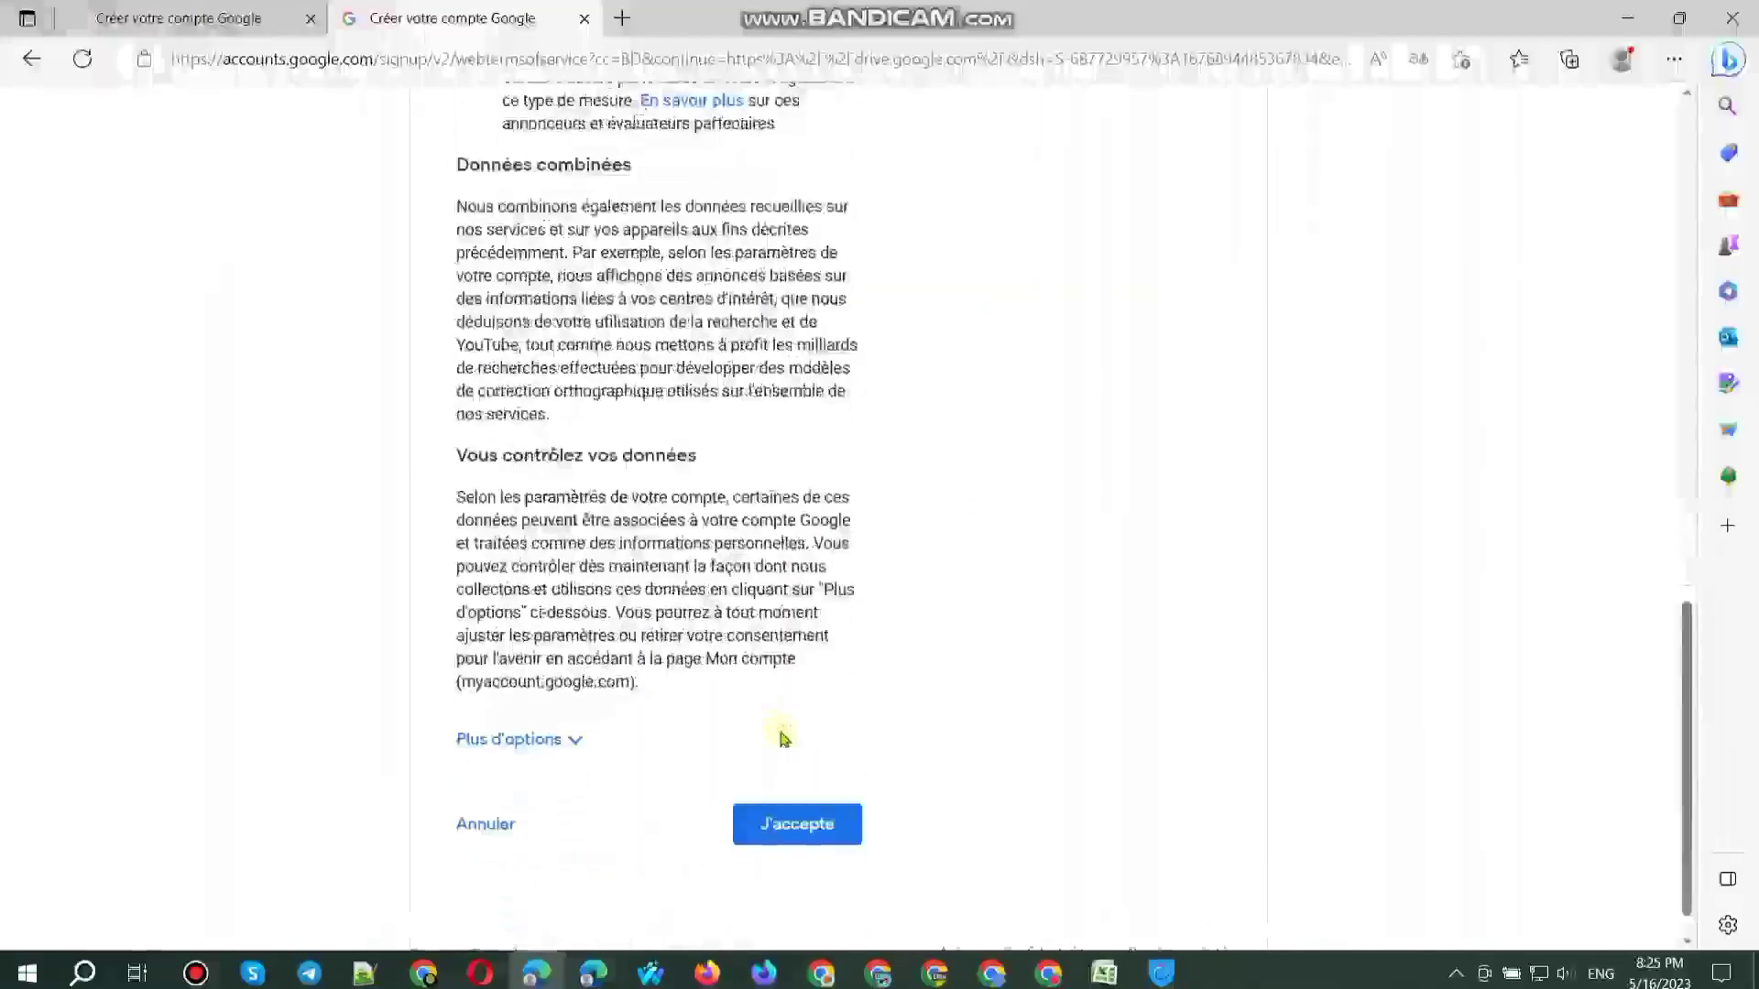
click(795, 784)
Step: Log the new Gmail address in cell A75 of the tracking sheet
click(427, 975)
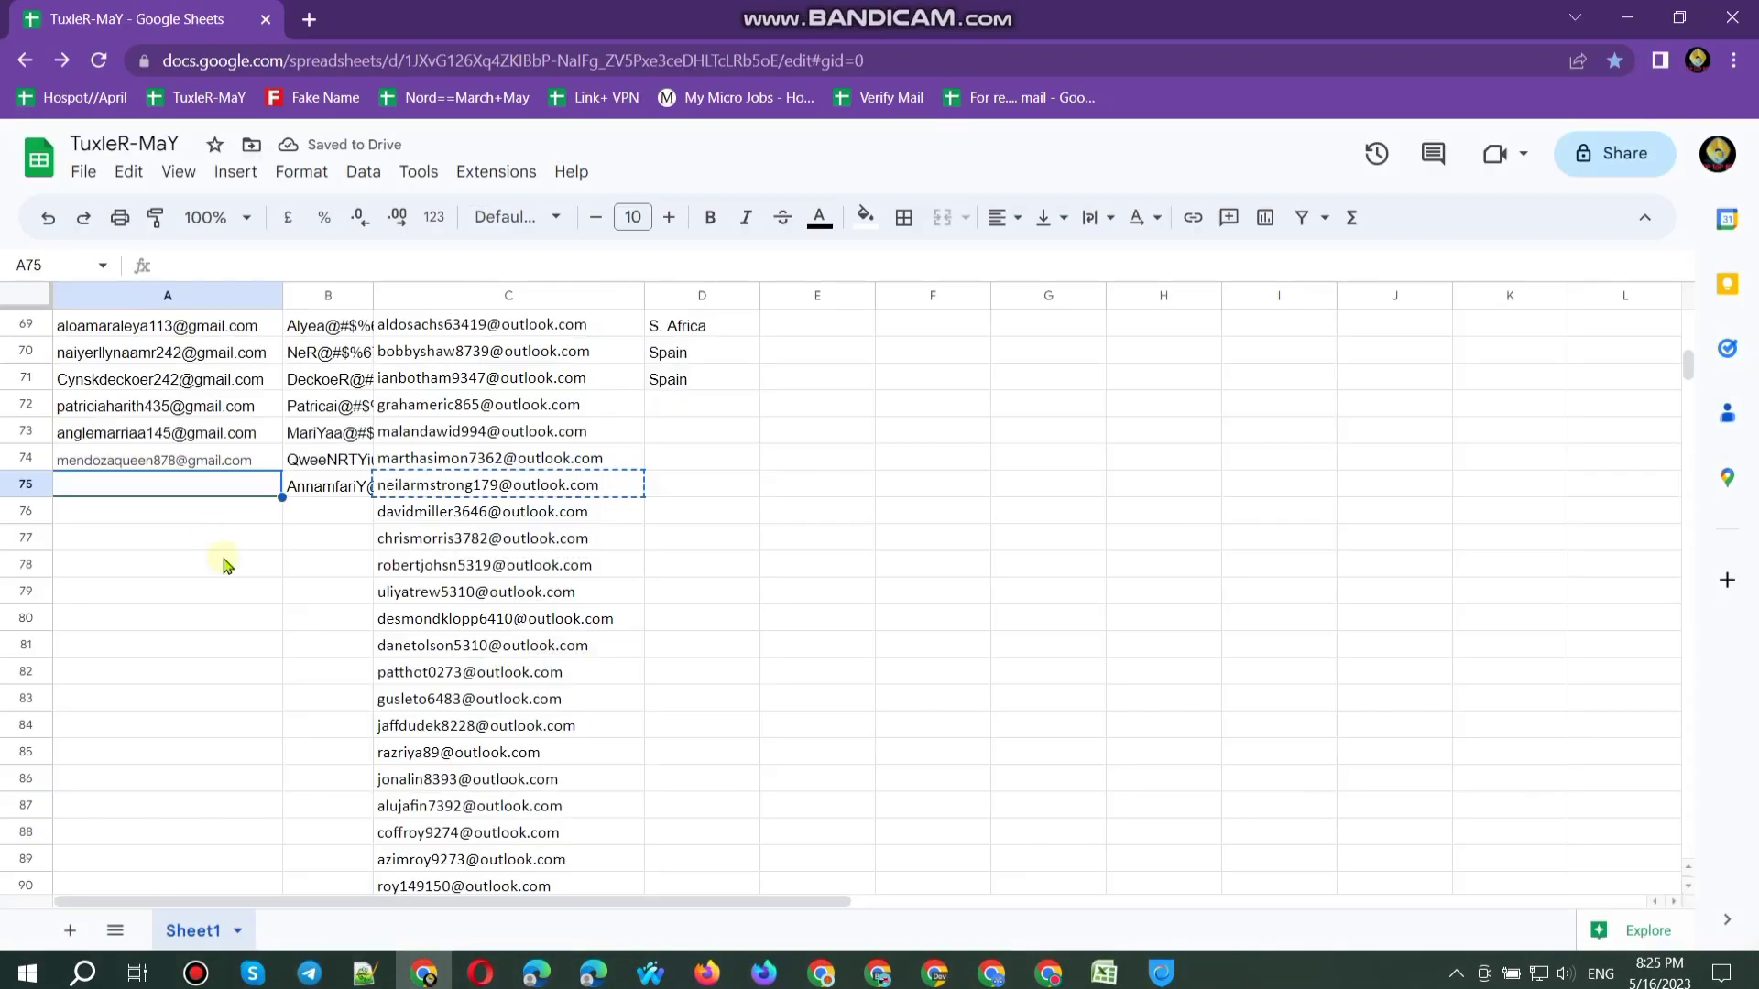
key(ctrl+v)
click(204, 518)
click(371, 518)
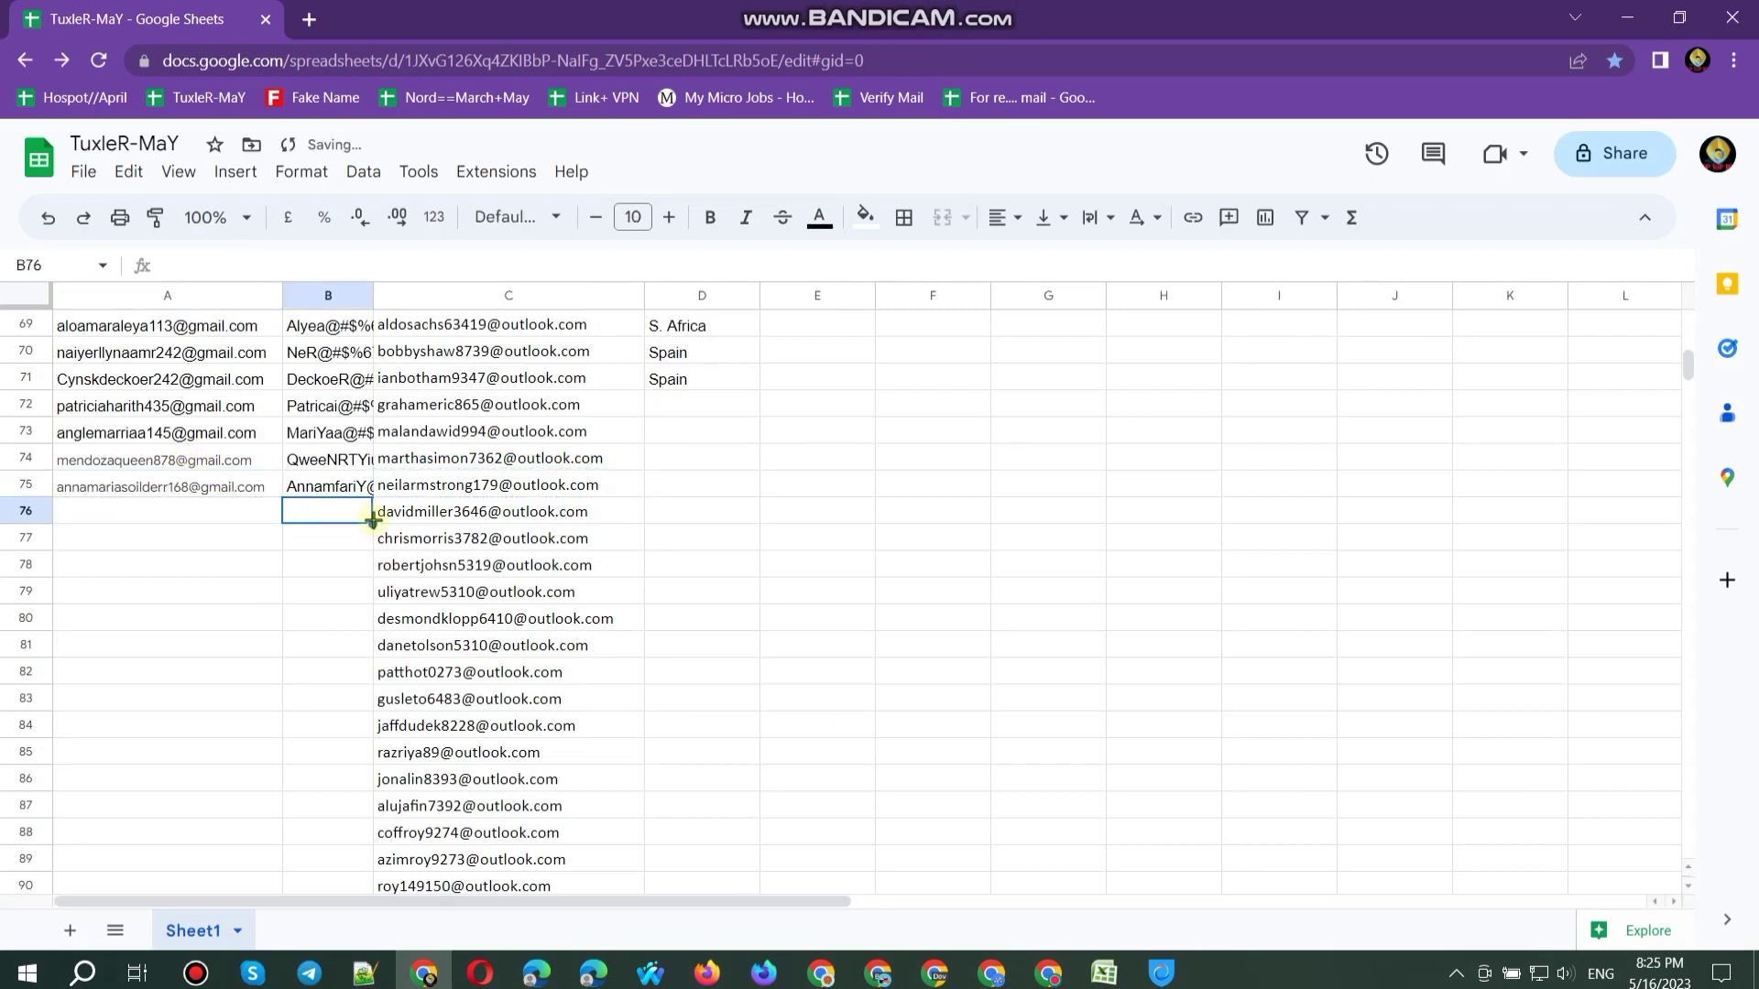
click(1627, 18)
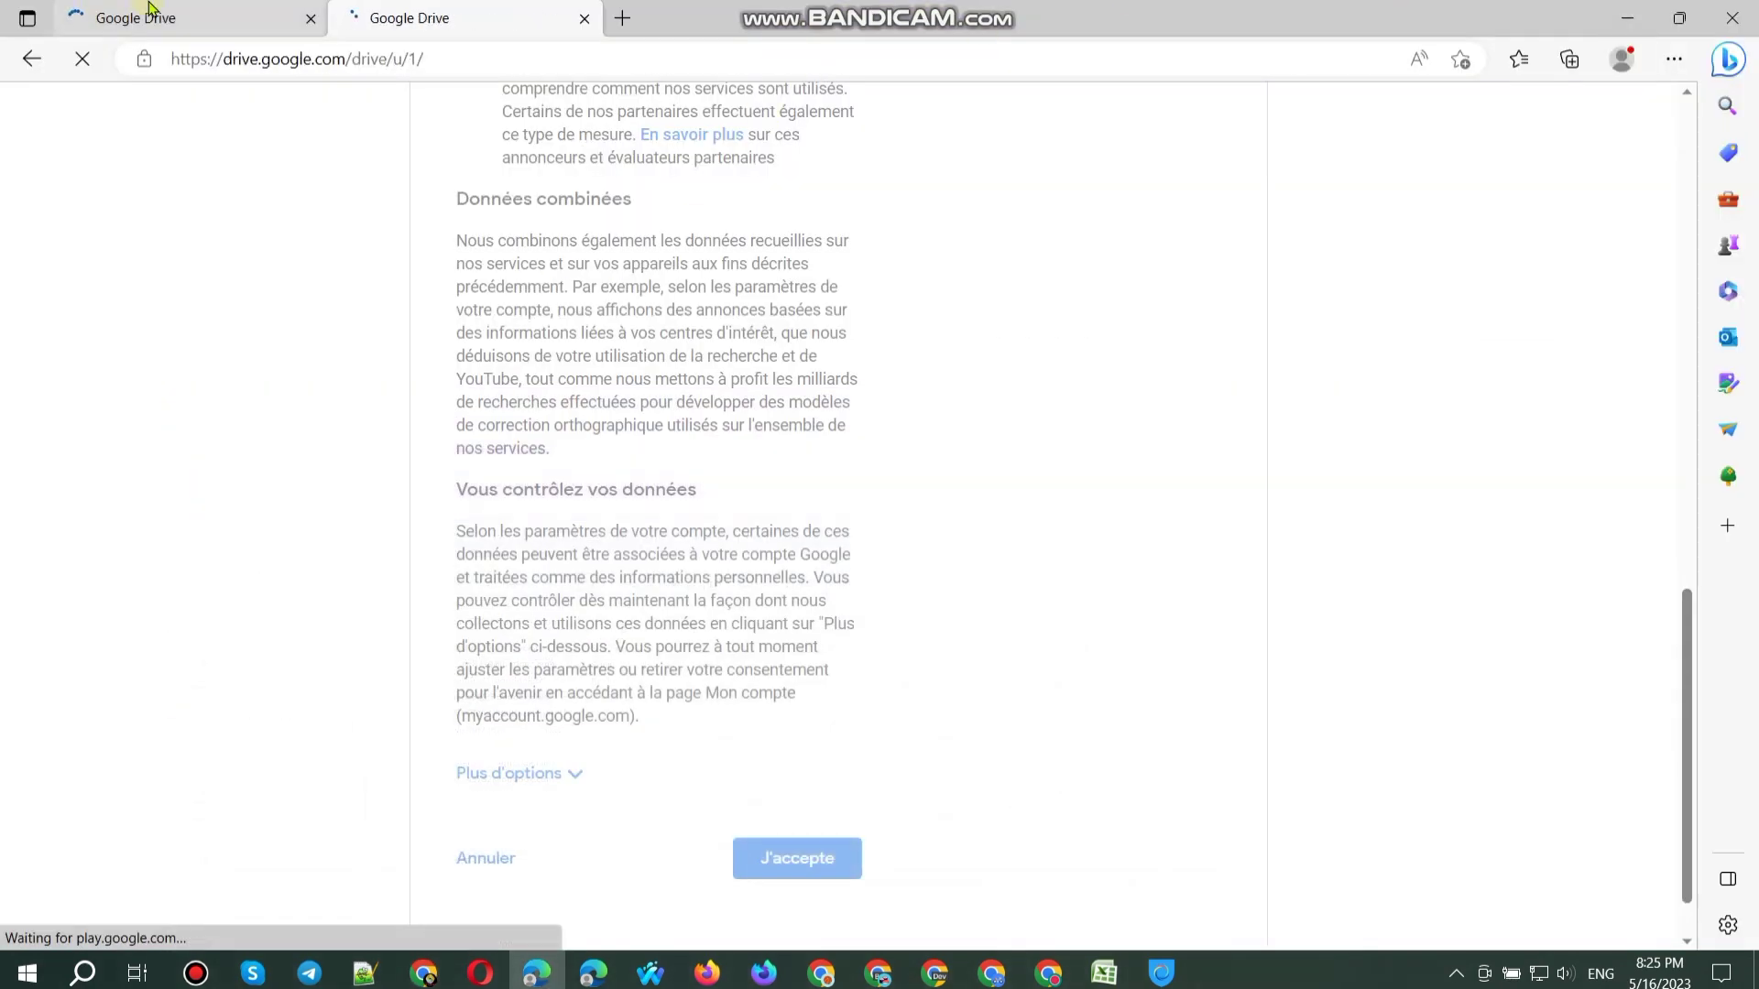
Step: Dismiss the three-page Drive tips dialog on one account's tab
click(403, 11)
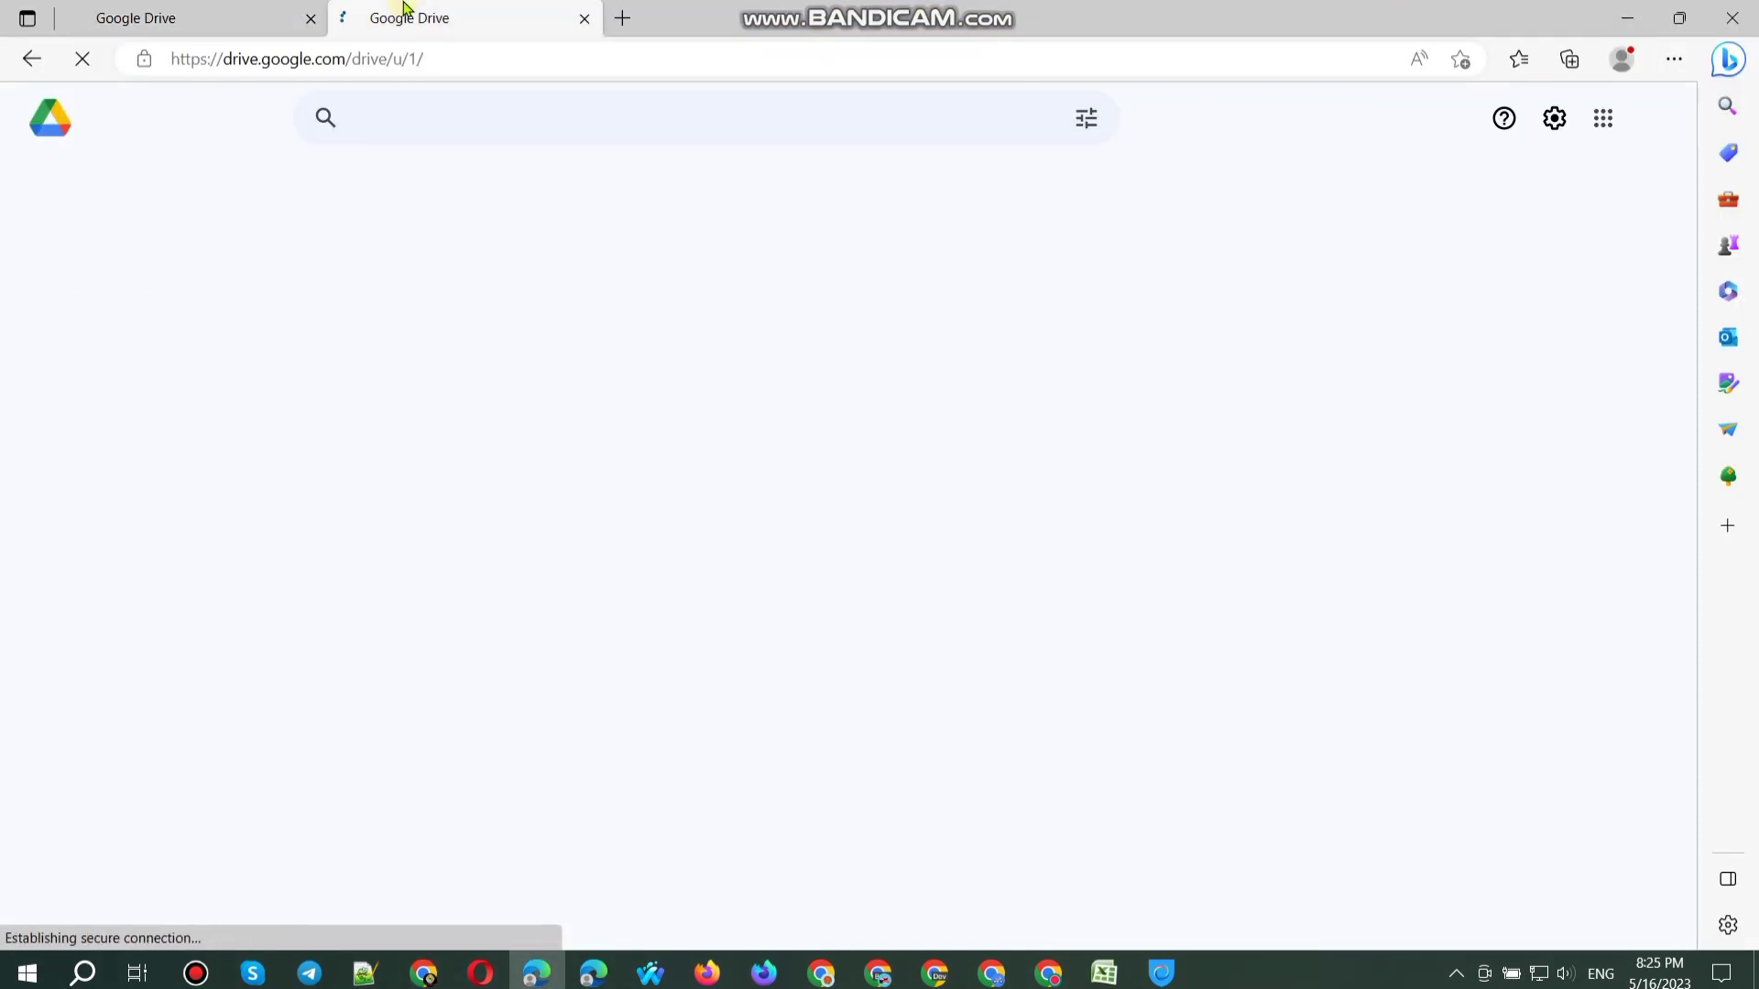
click(199, 15)
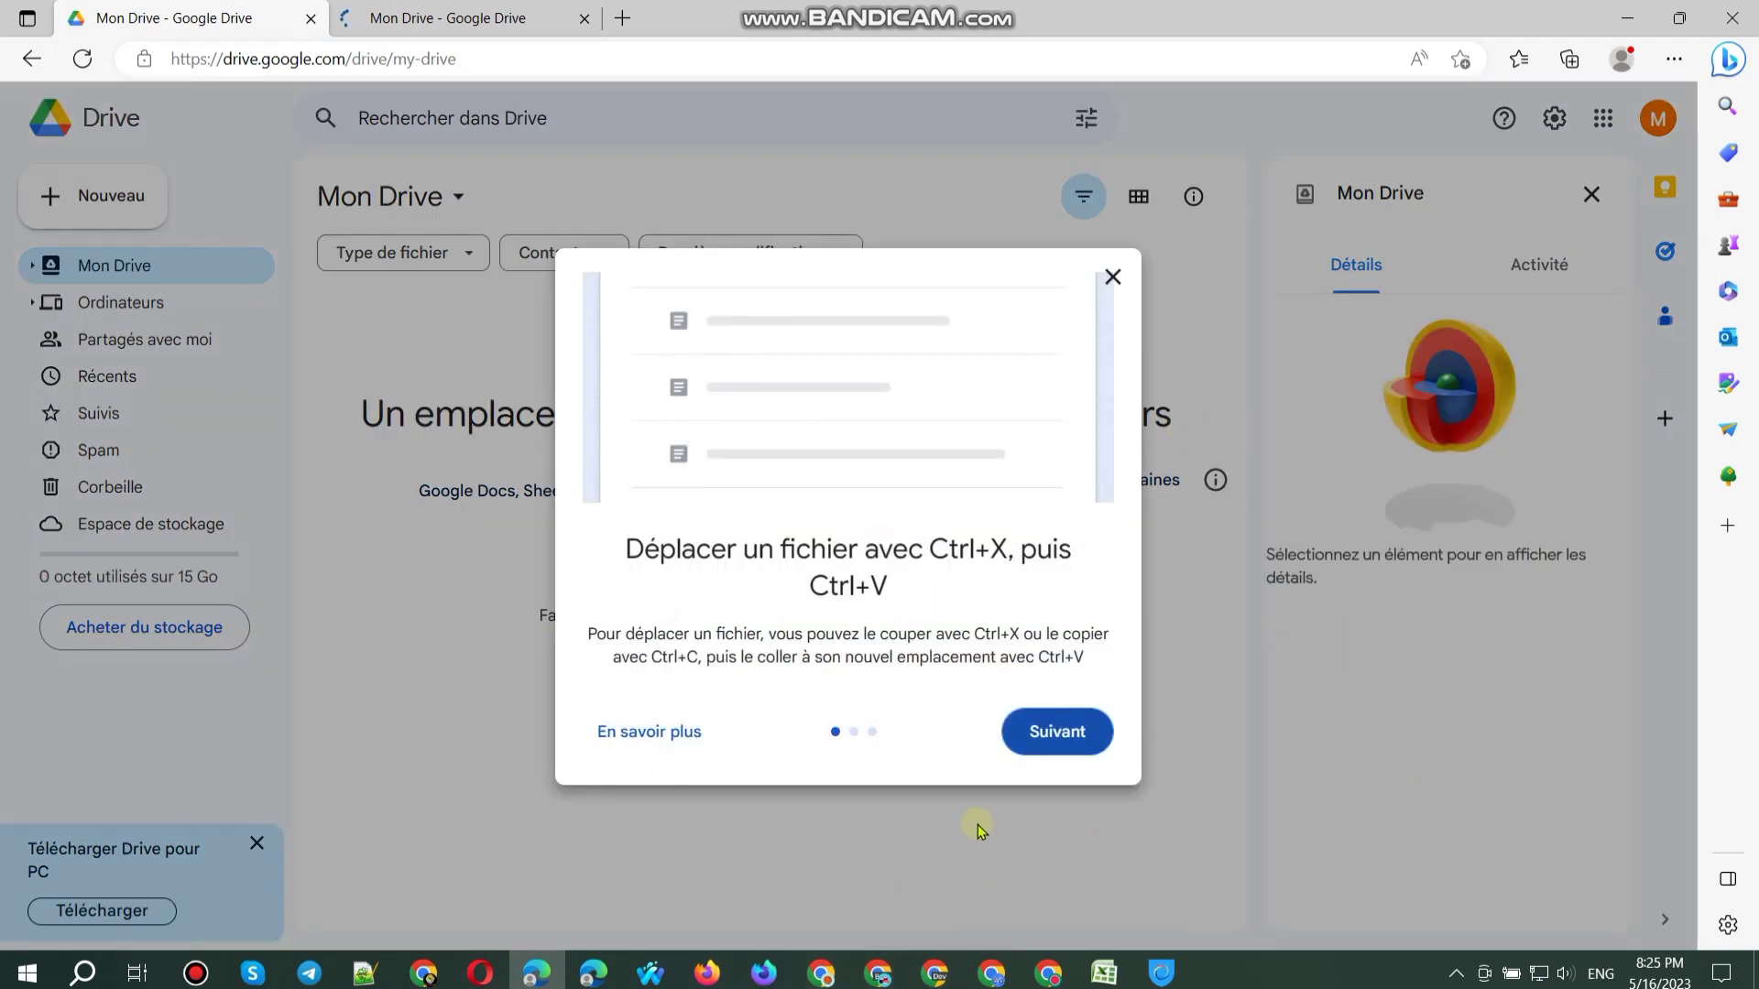
click(1081, 744)
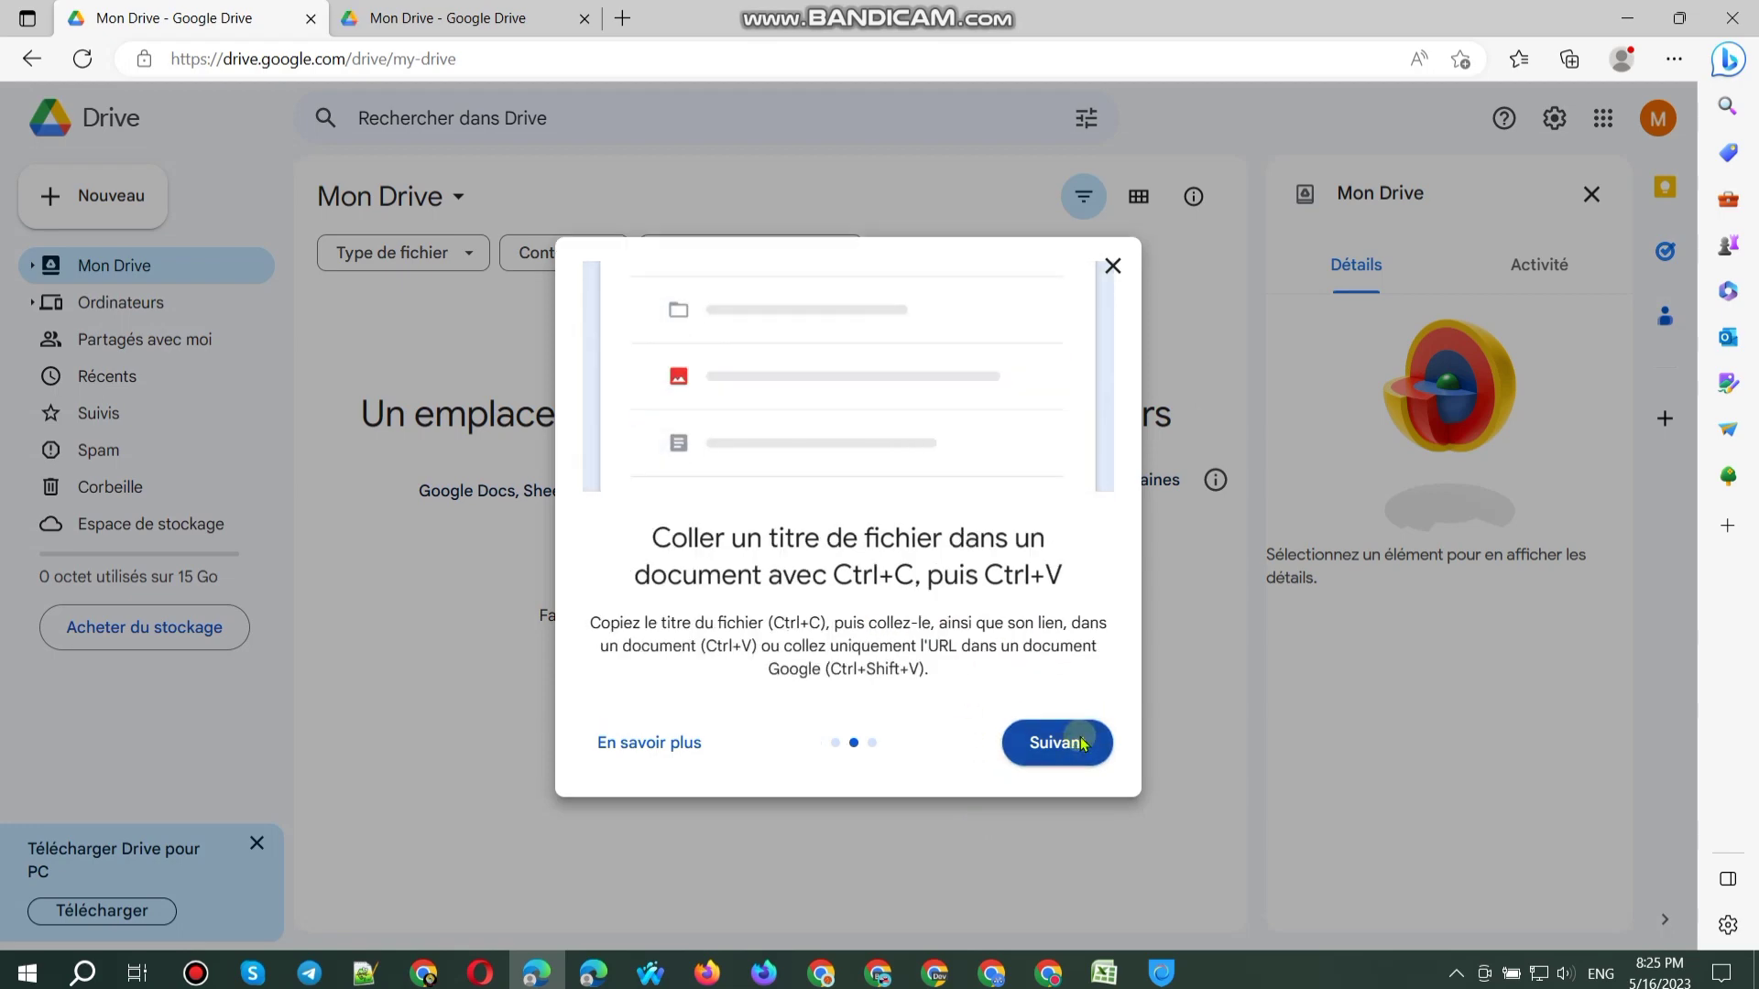
click(1067, 737)
click(1053, 732)
Step: Dismiss the other account's Drive tips, close its Details panel and open the account menu
key(ctrl+Tab)
click(1044, 733)
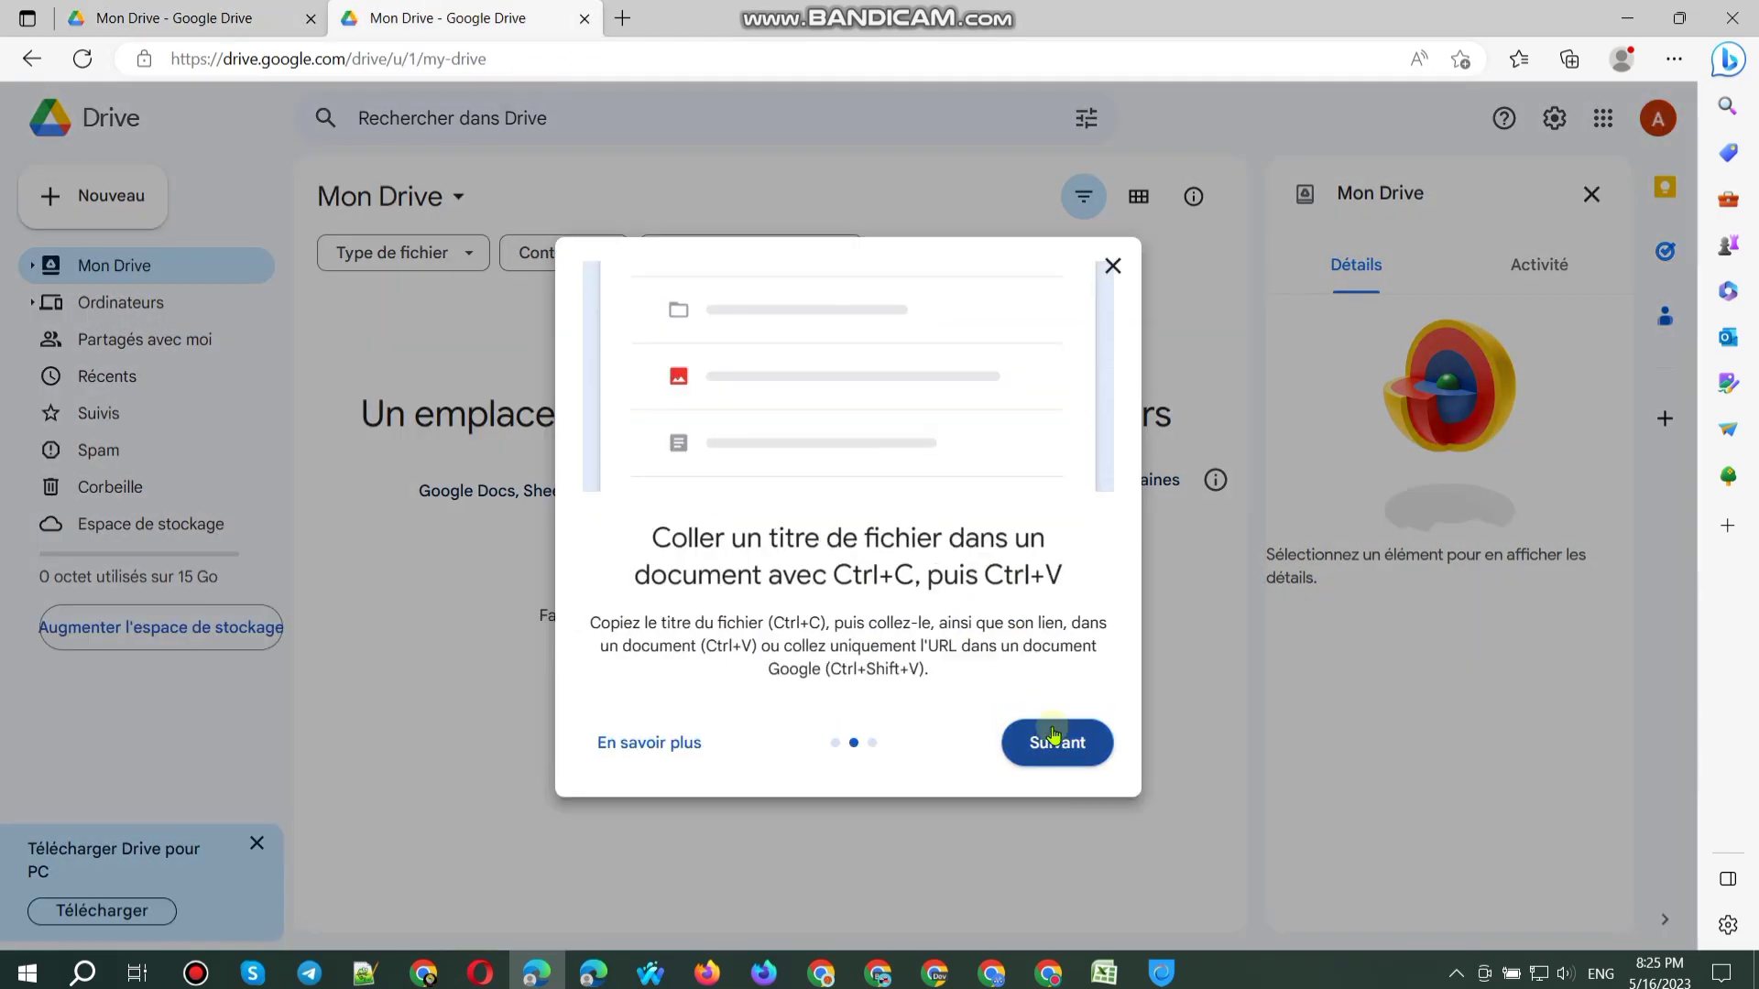
click(1052, 738)
click(1067, 736)
click(1591, 194)
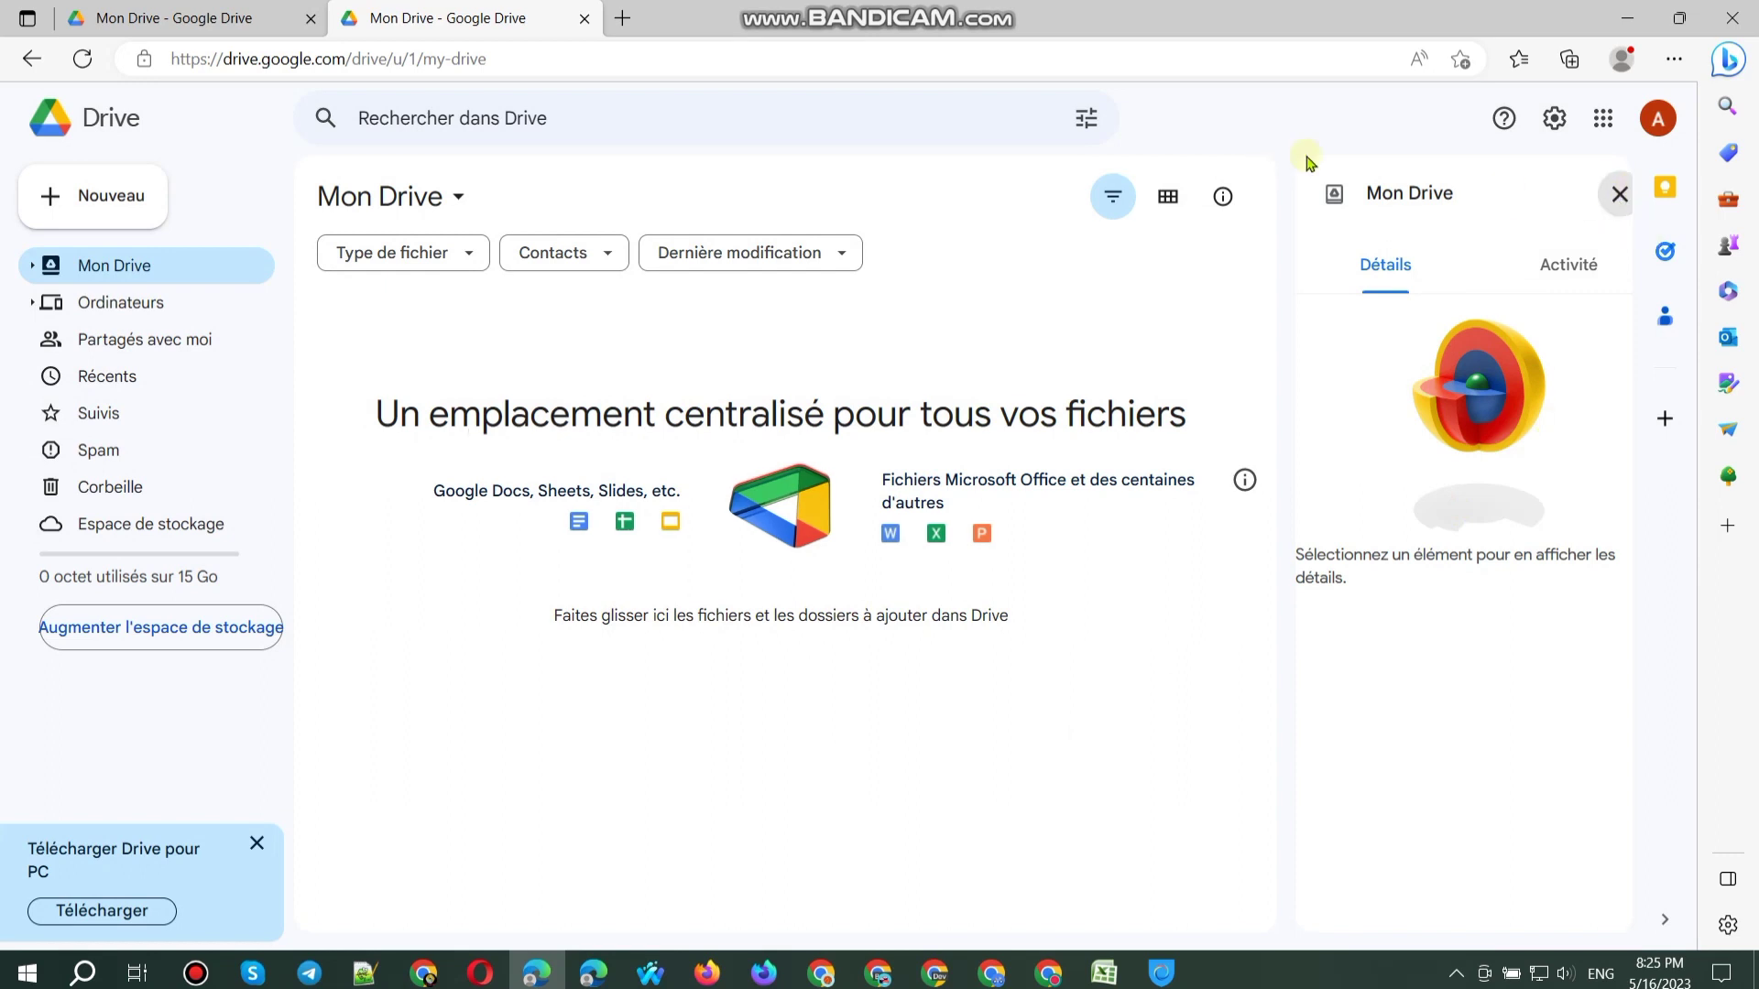
click(1658, 123)
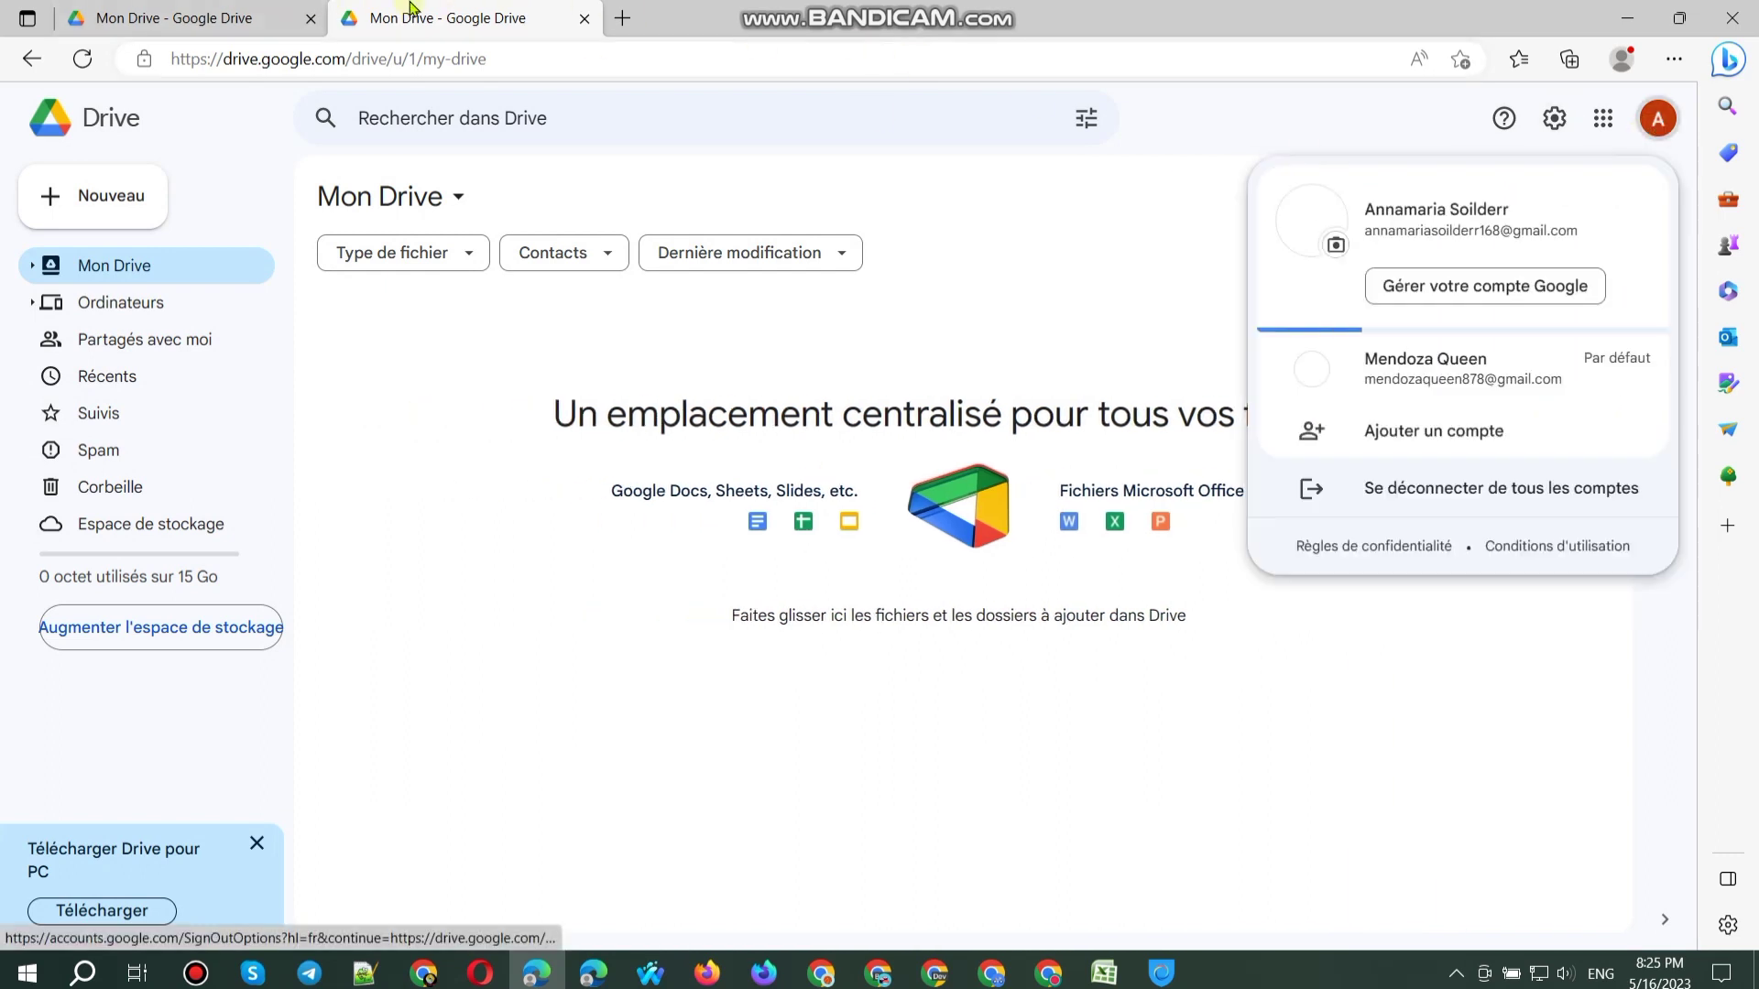
Step: Close the Drive details panel and open the account menu on both accounts' Drive tabs
click(179, 18)
click(1591, 193)
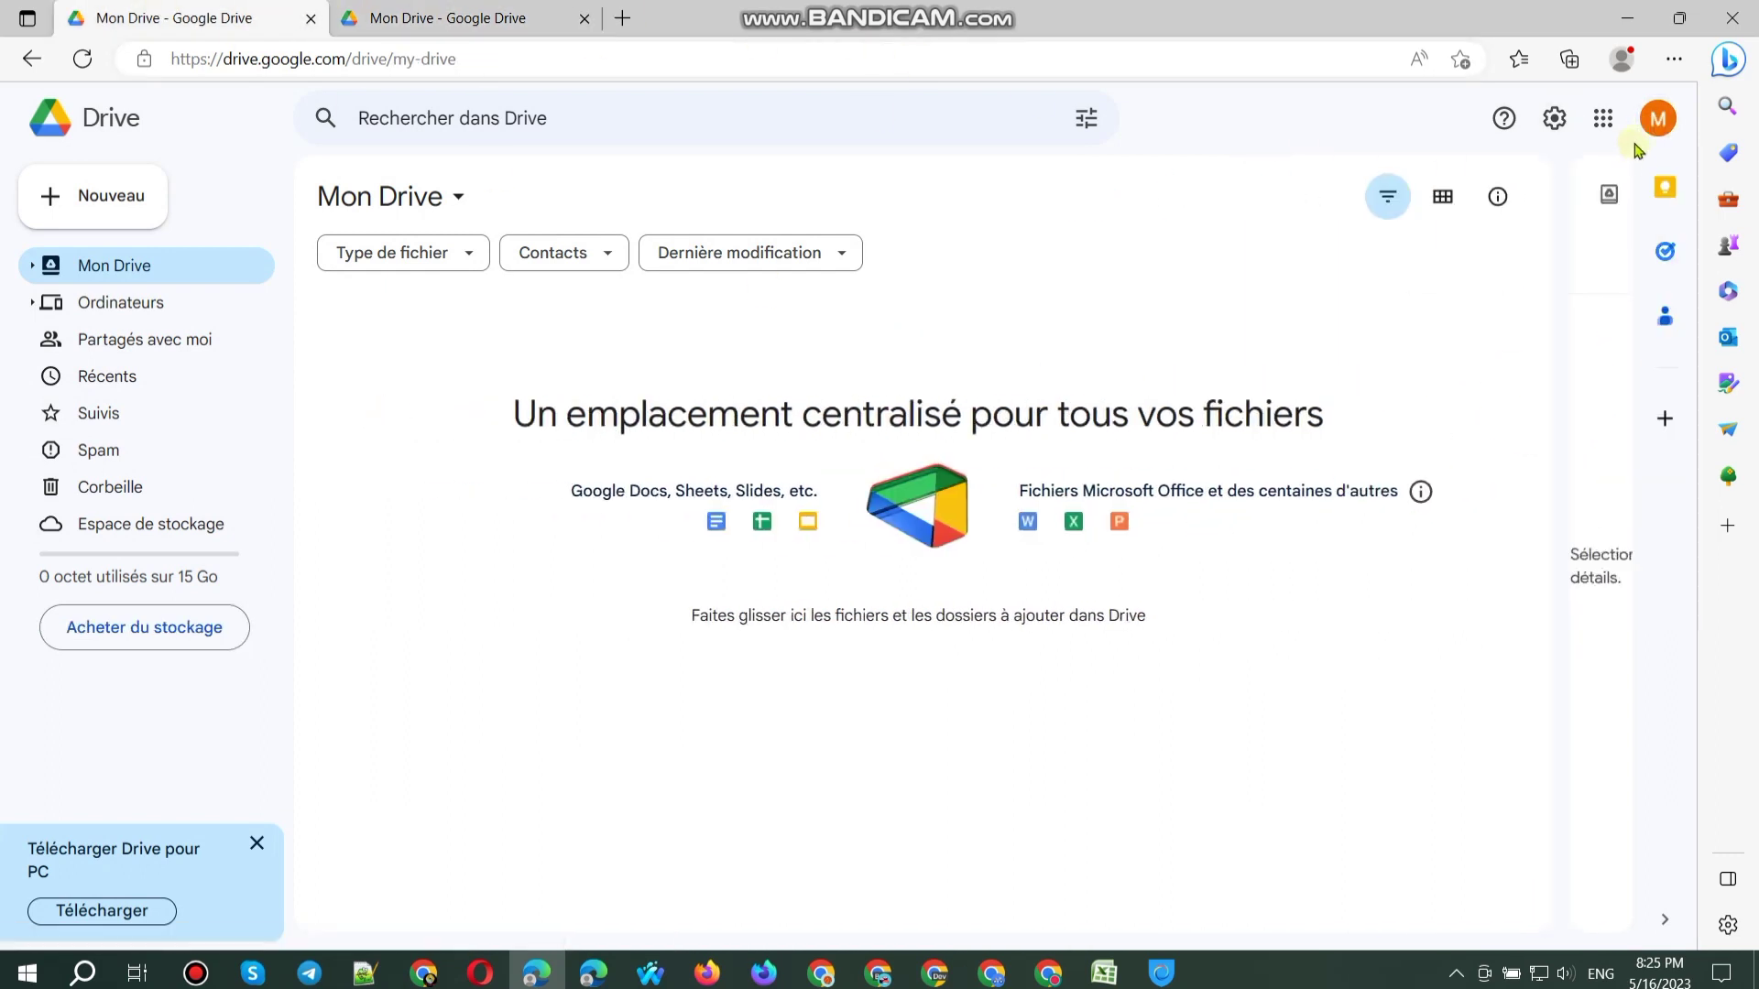
click(1658, 118)
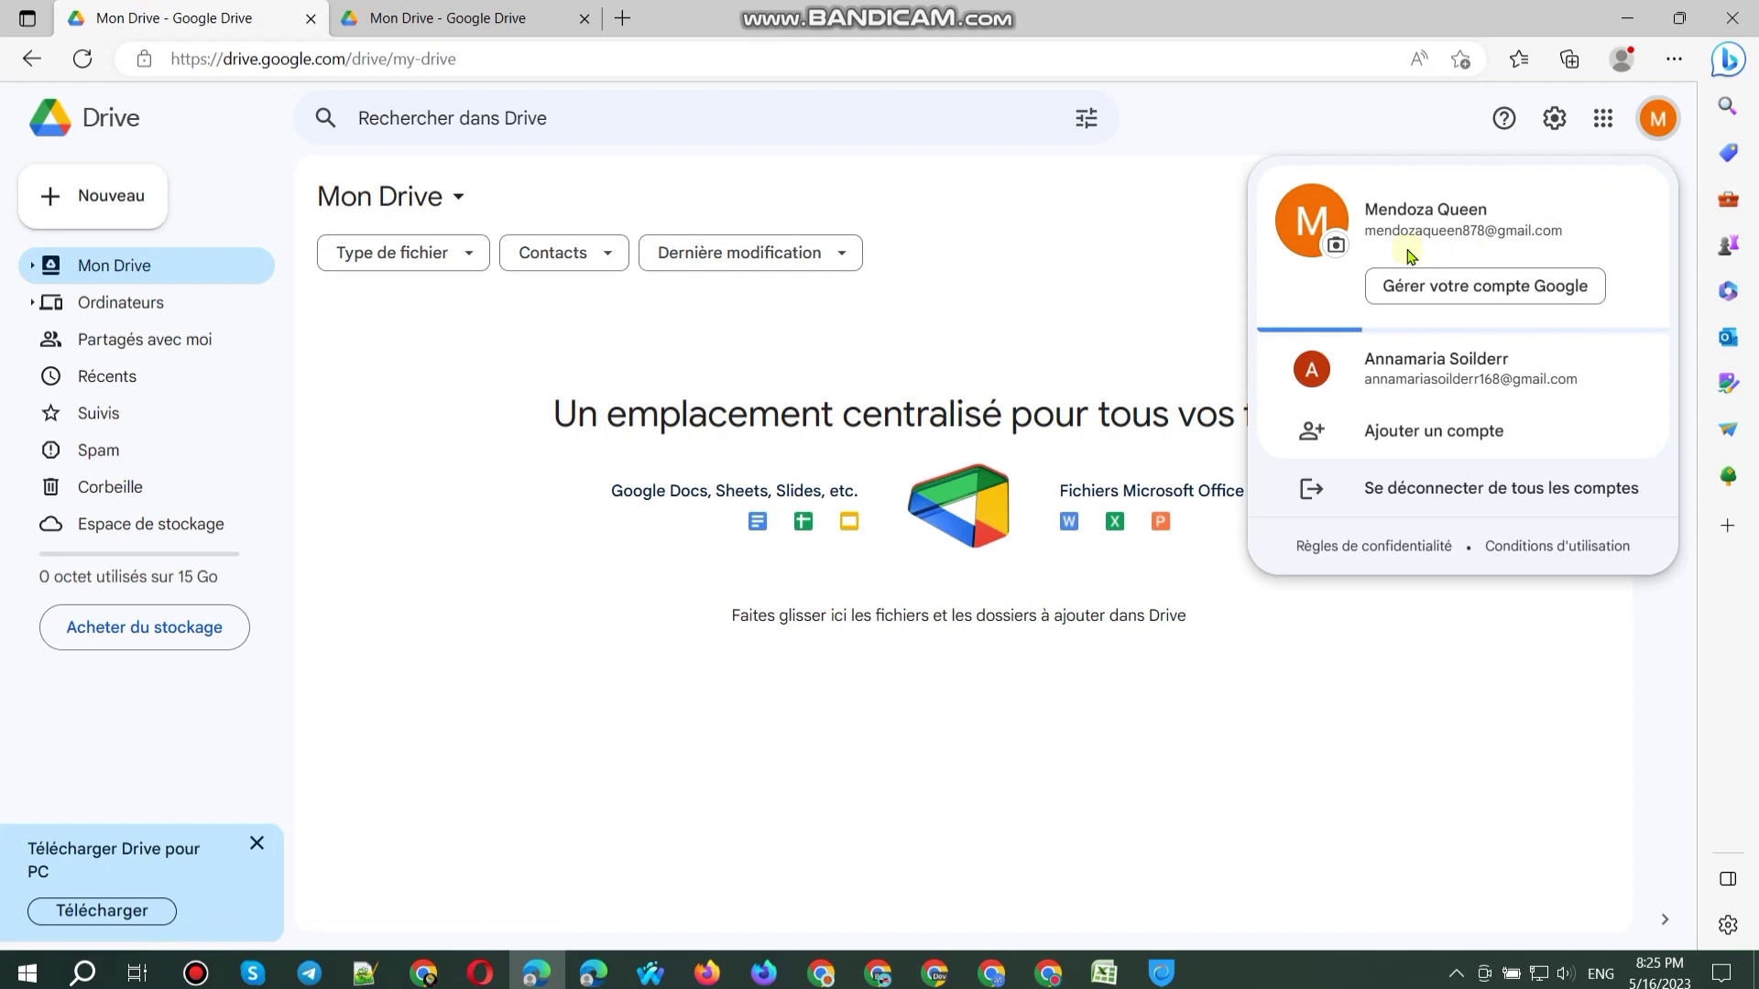
click(408, 17)
click(1658, 118)
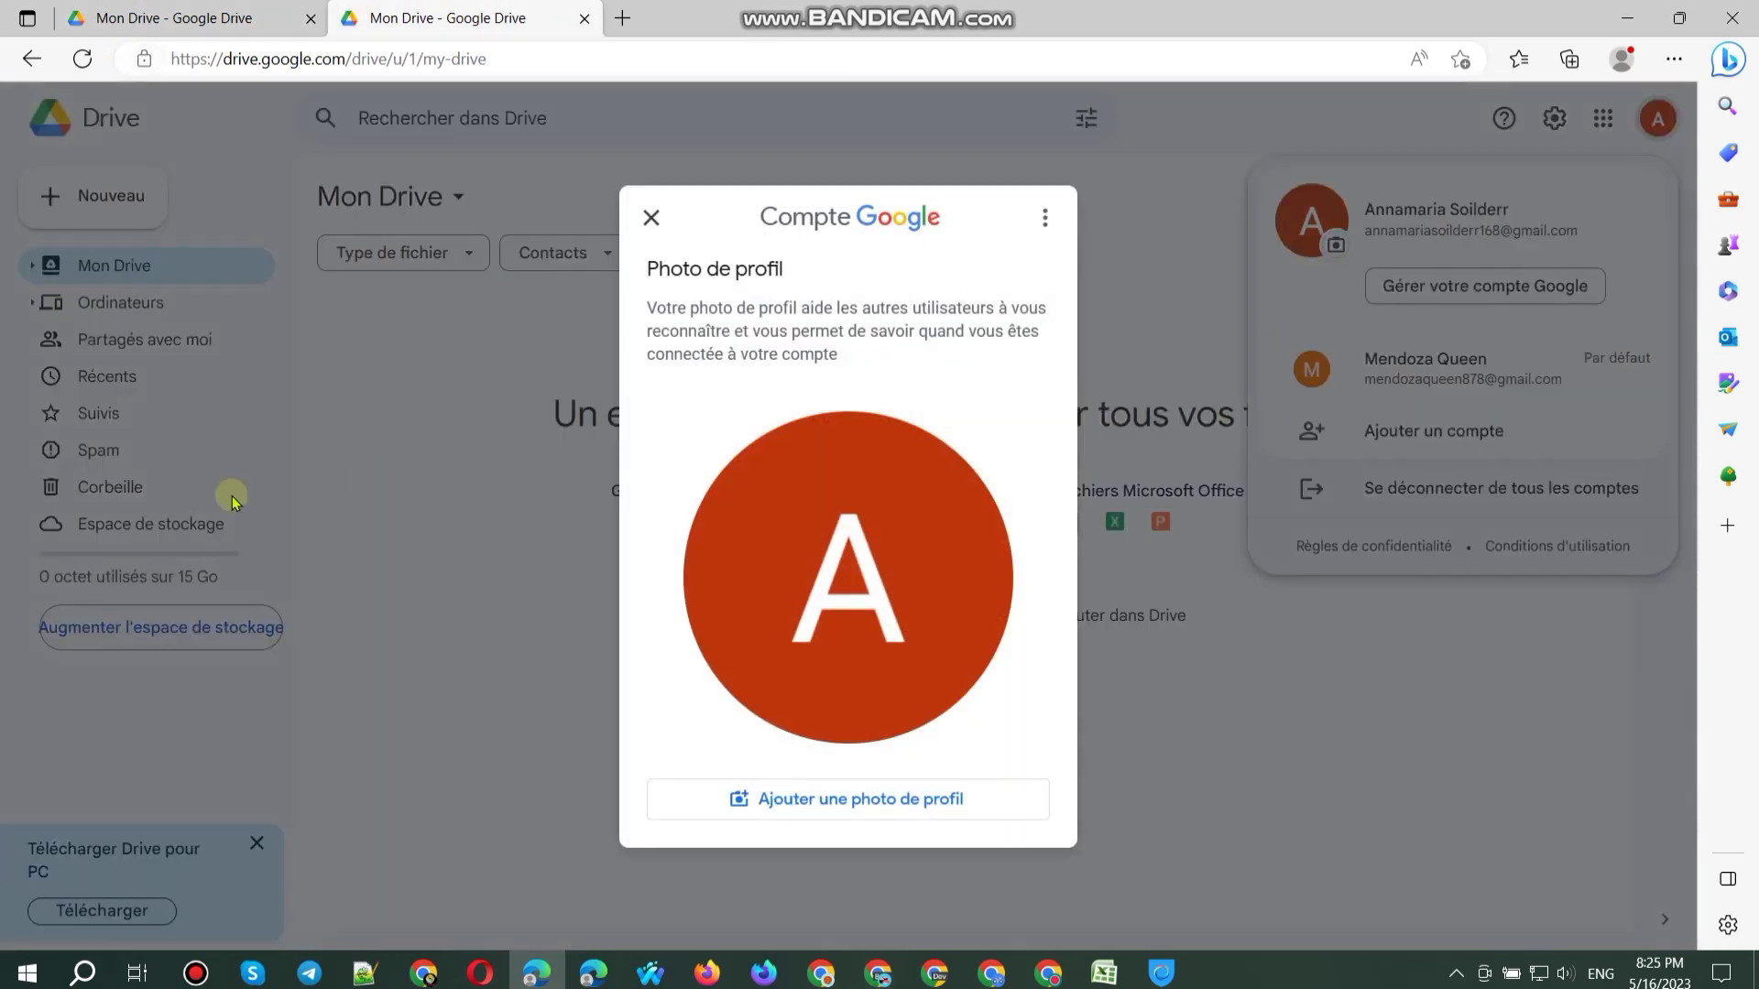
key(ctrl+shift+Tab)
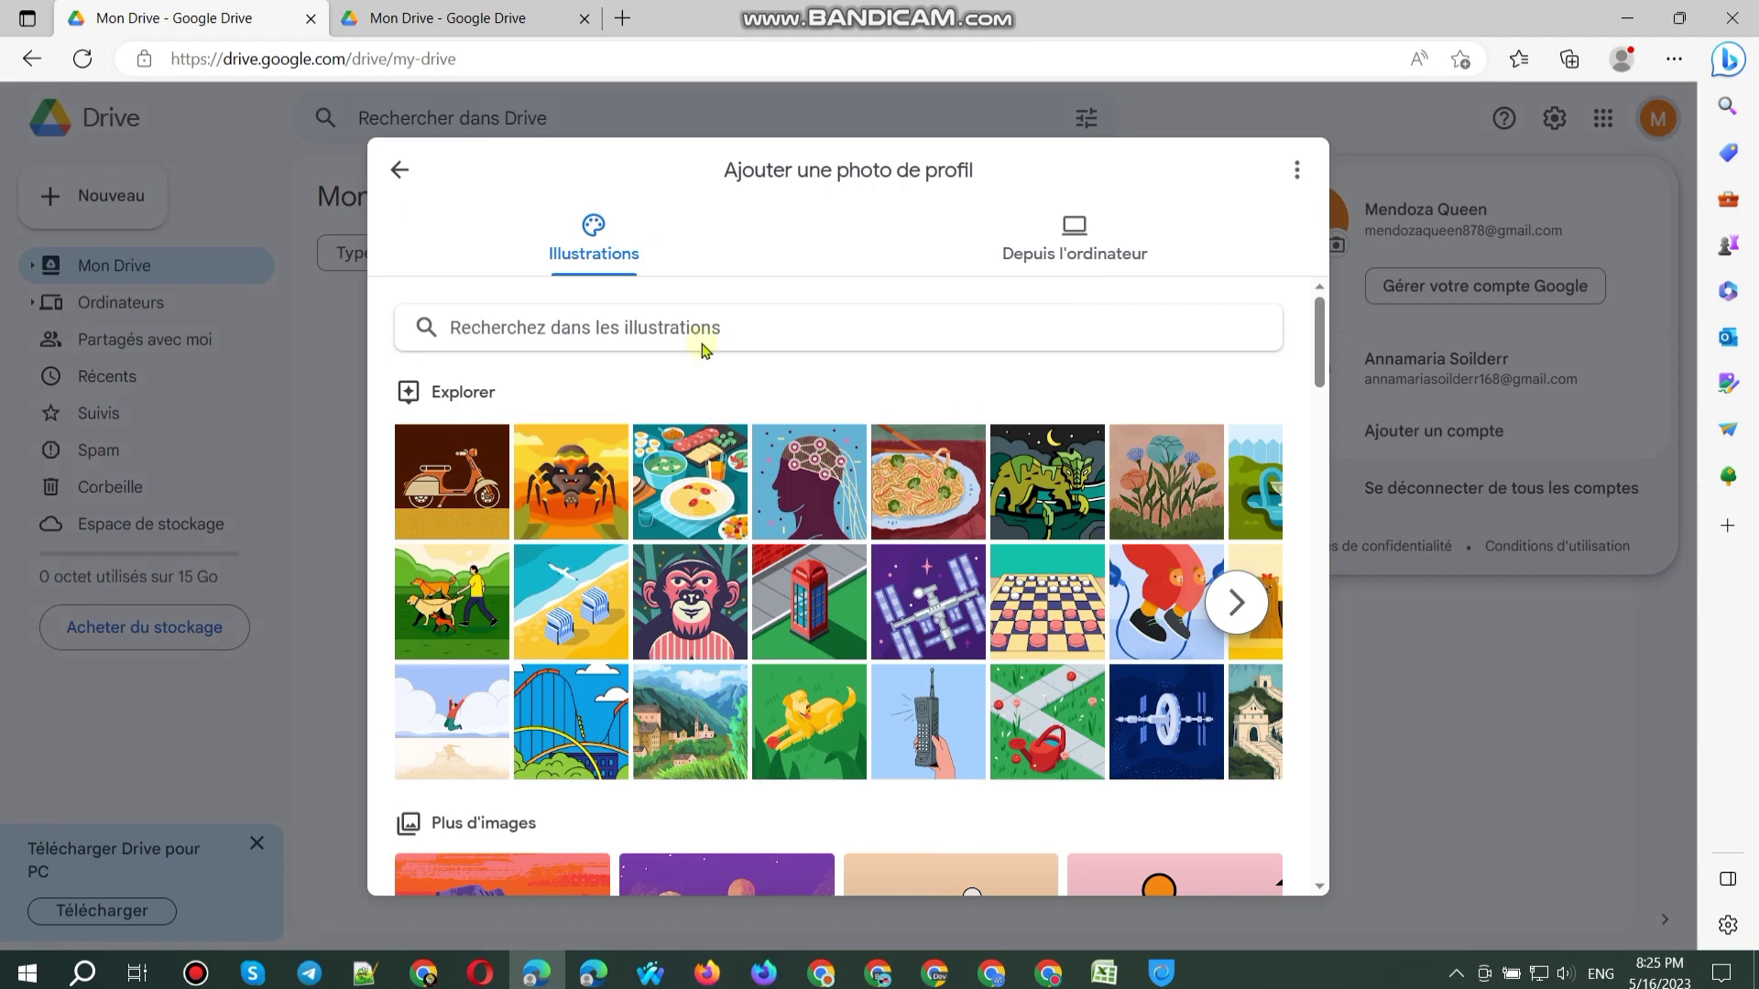
key(ctrl+Tab)
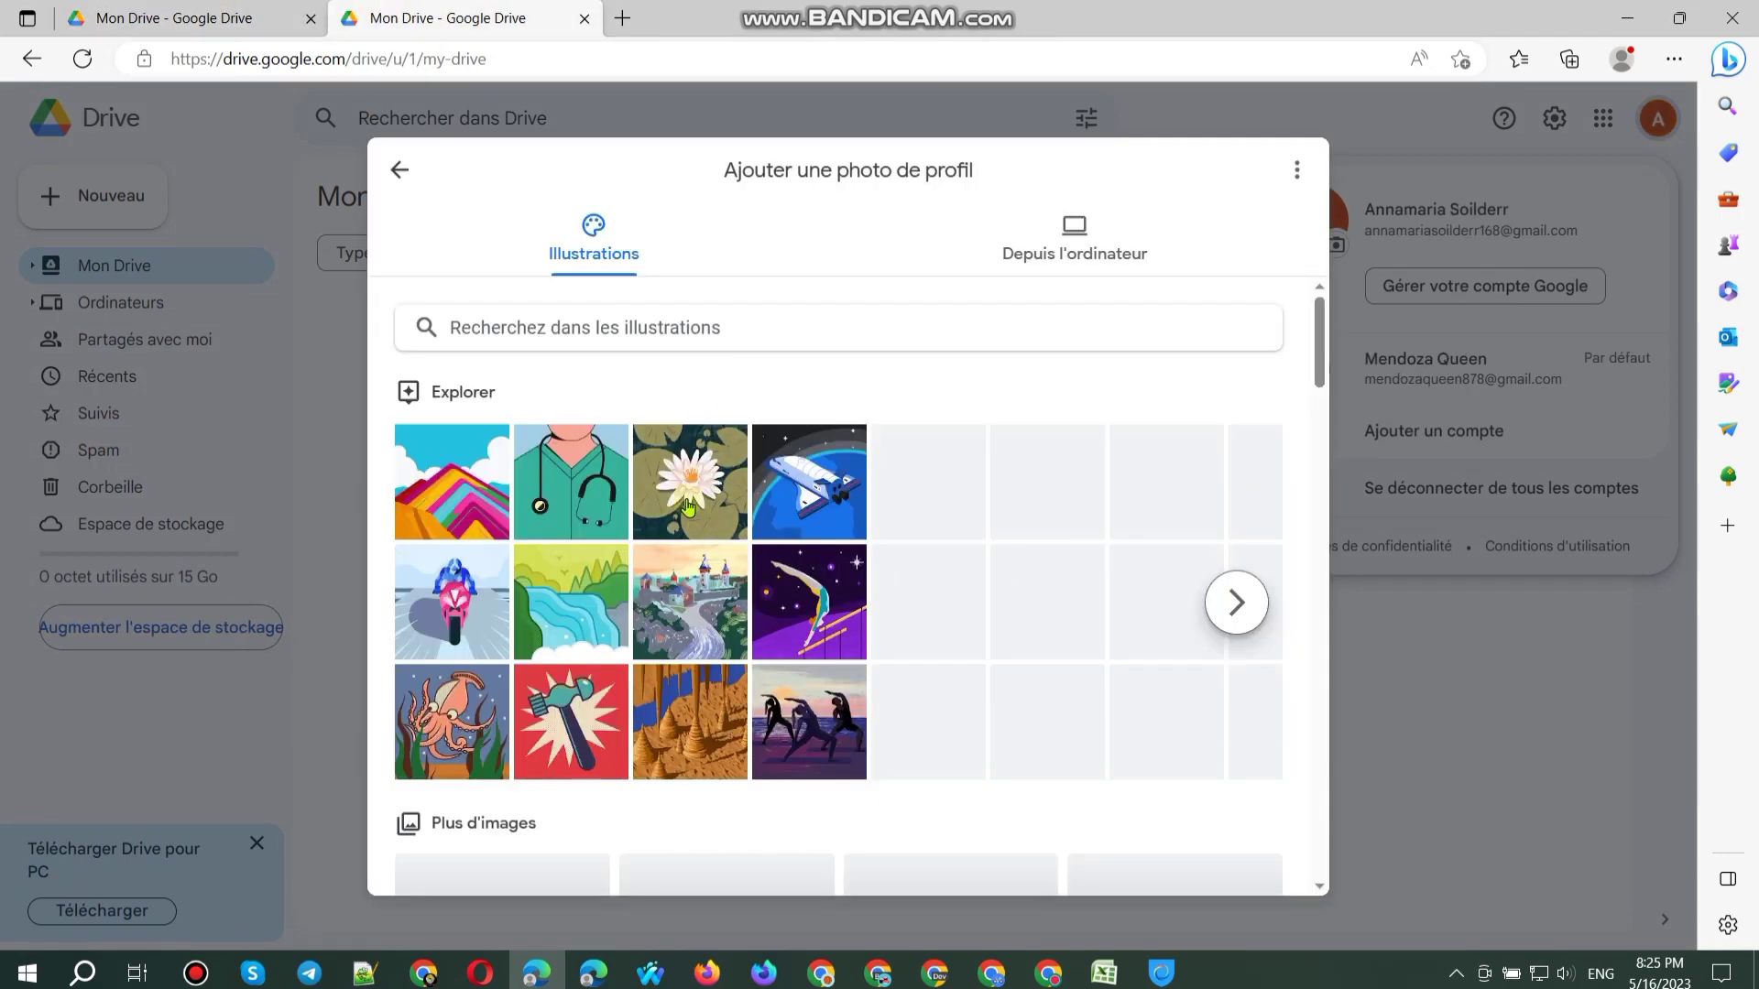
key(ctrl+shift+Tab)
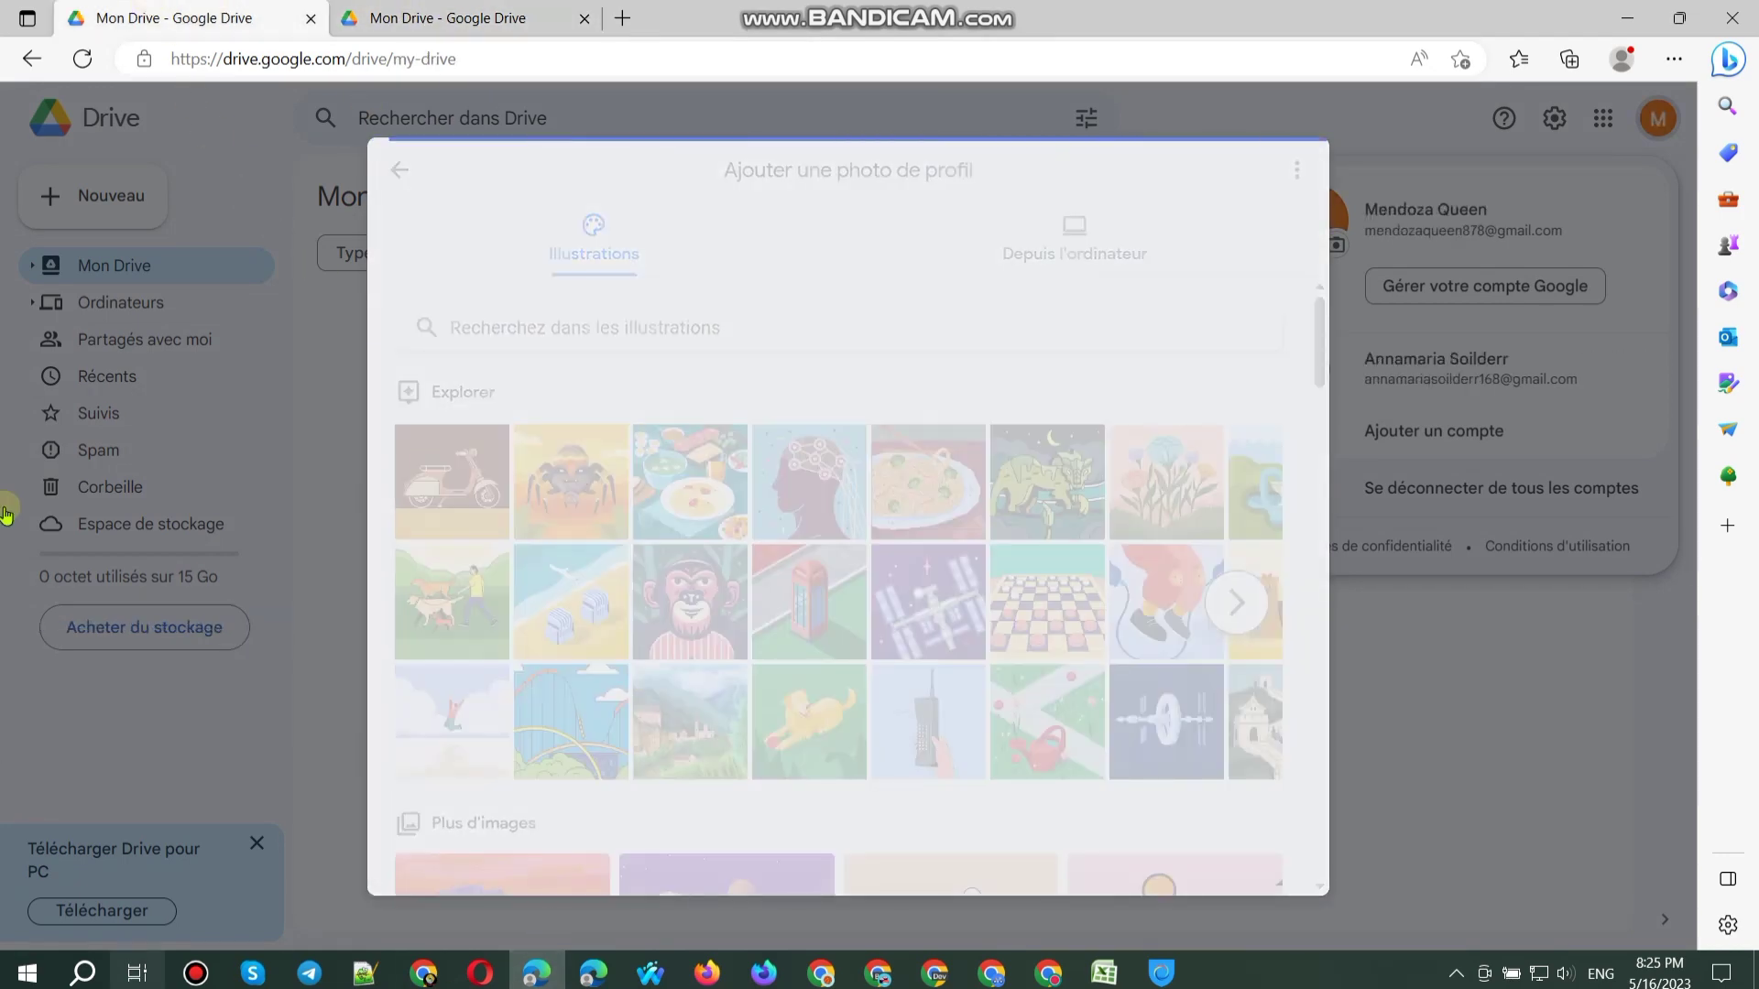
Step: Save the Fleurs flower illustration as the first account's profile photo
click(738, 569)
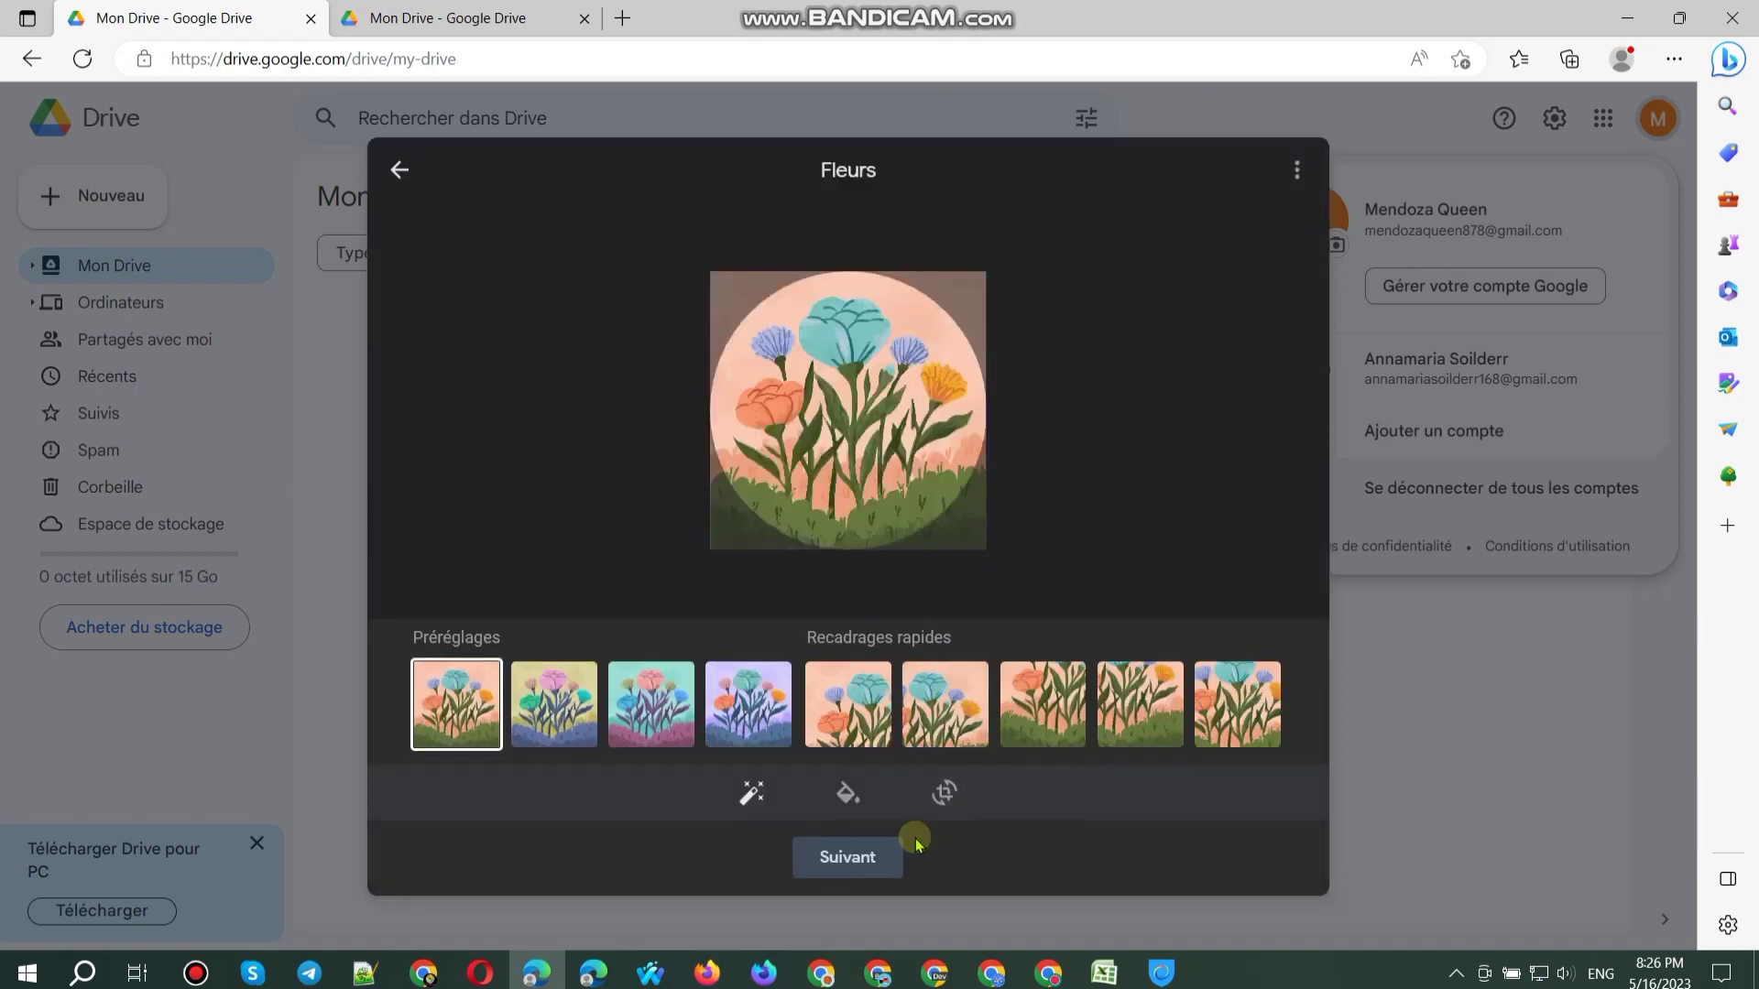
click(884, 854)
click(956, 843)
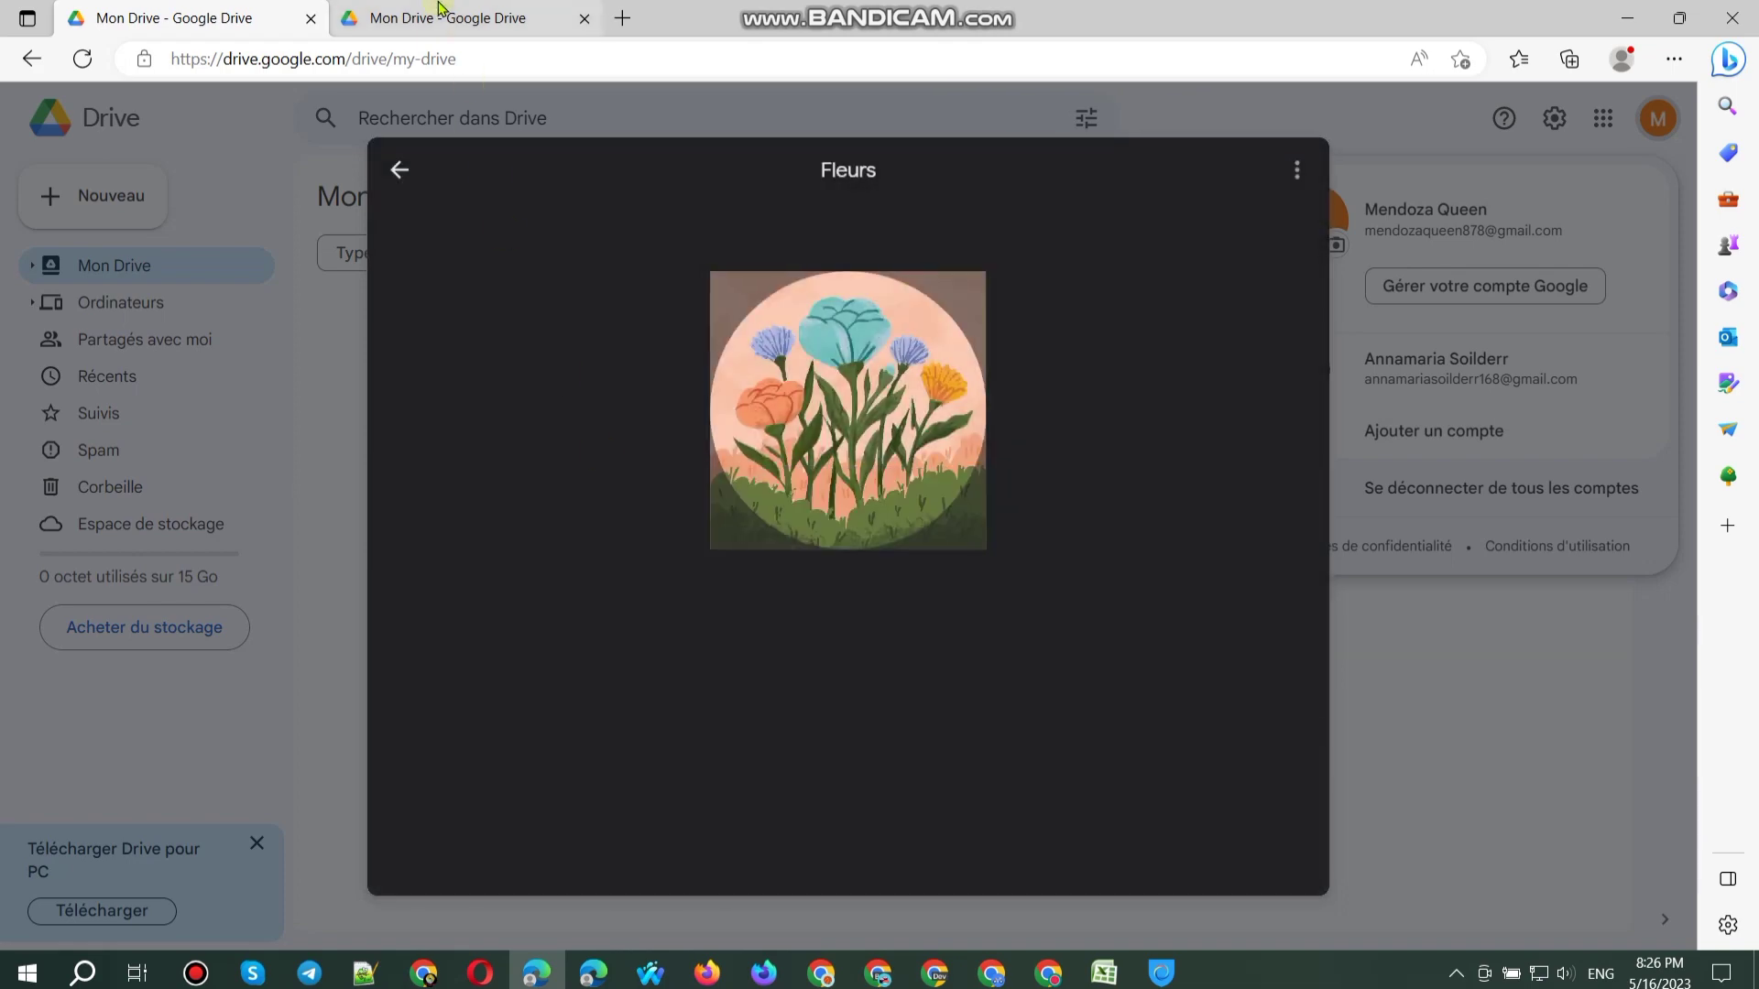
Step: Save the Nénuphar water lily illustration as the second account's profile photo and close the browser
click(438, 11)
click(836, 895)
click(836, 855)
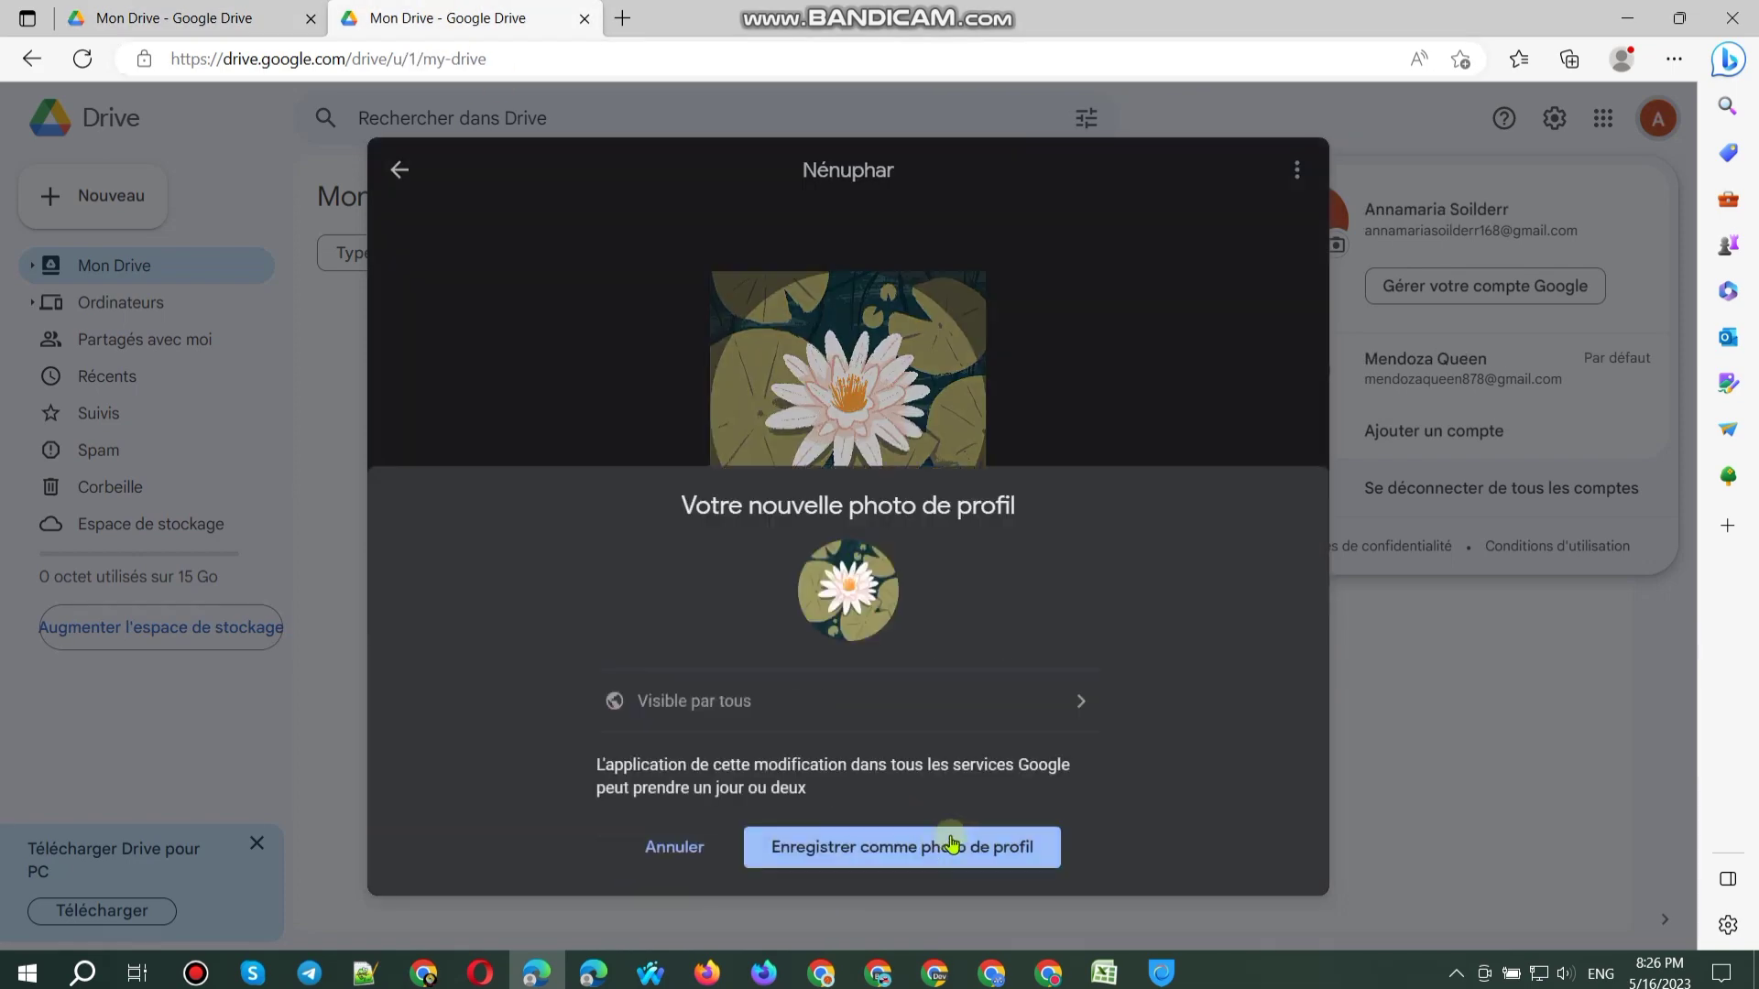
click(969, 847)
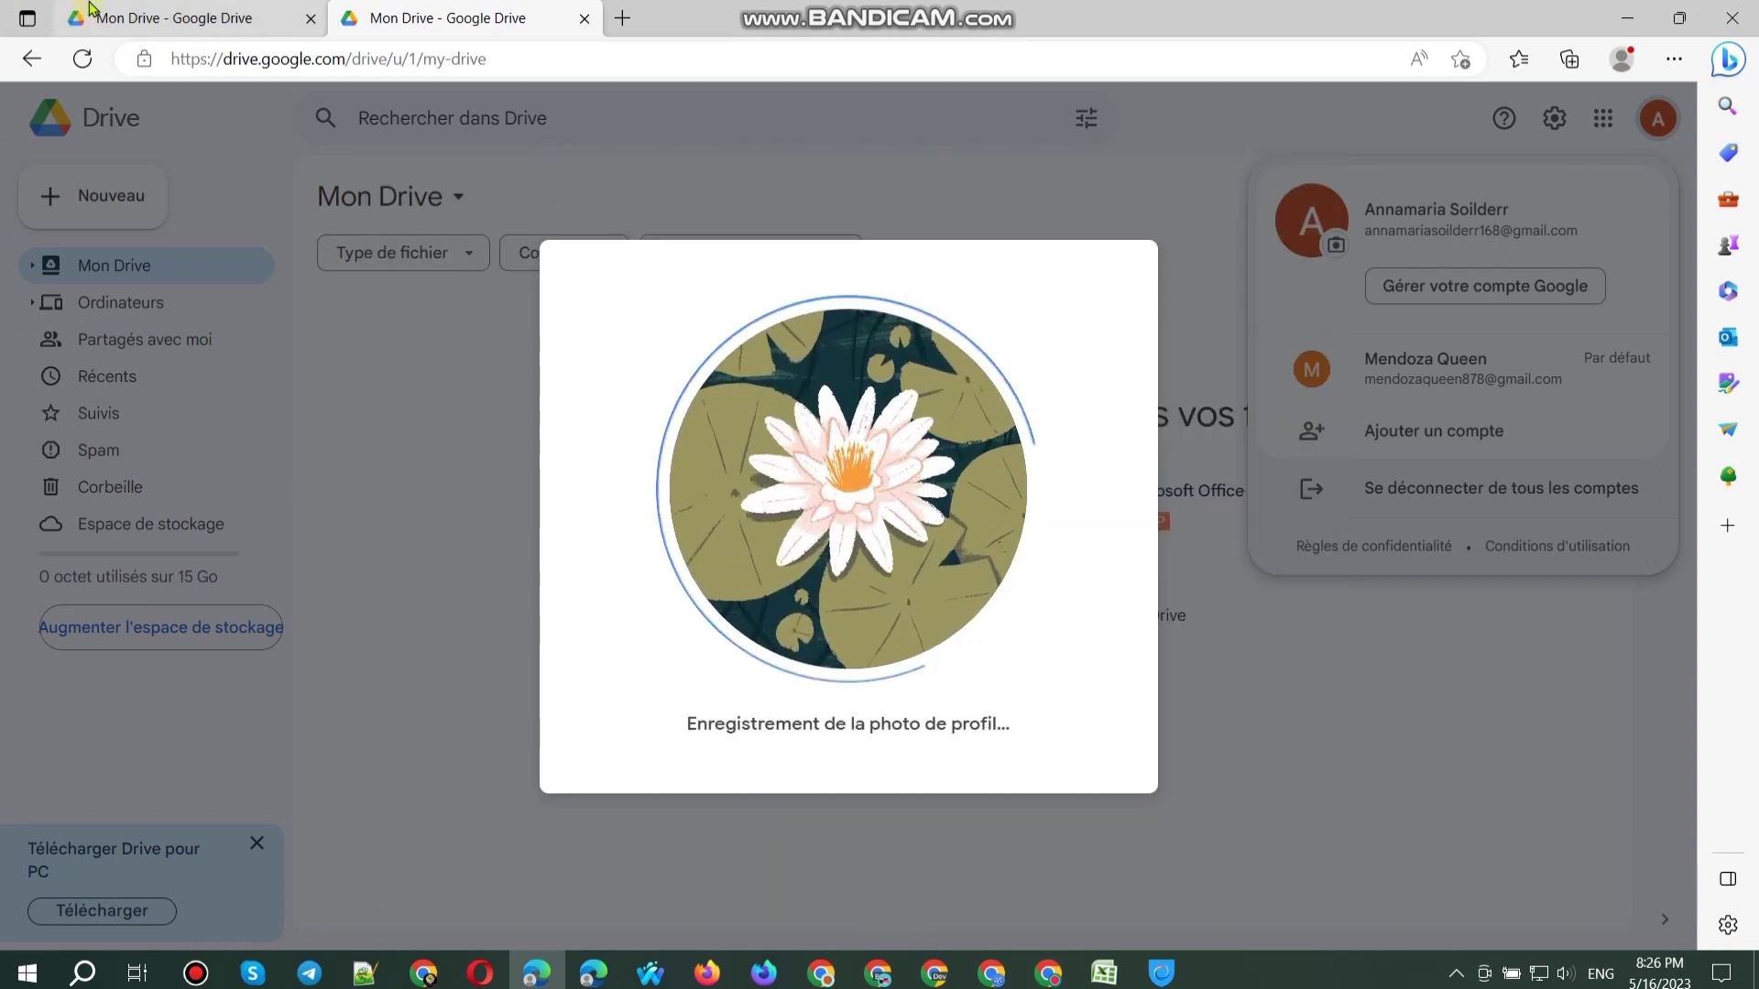
click(117, 20)
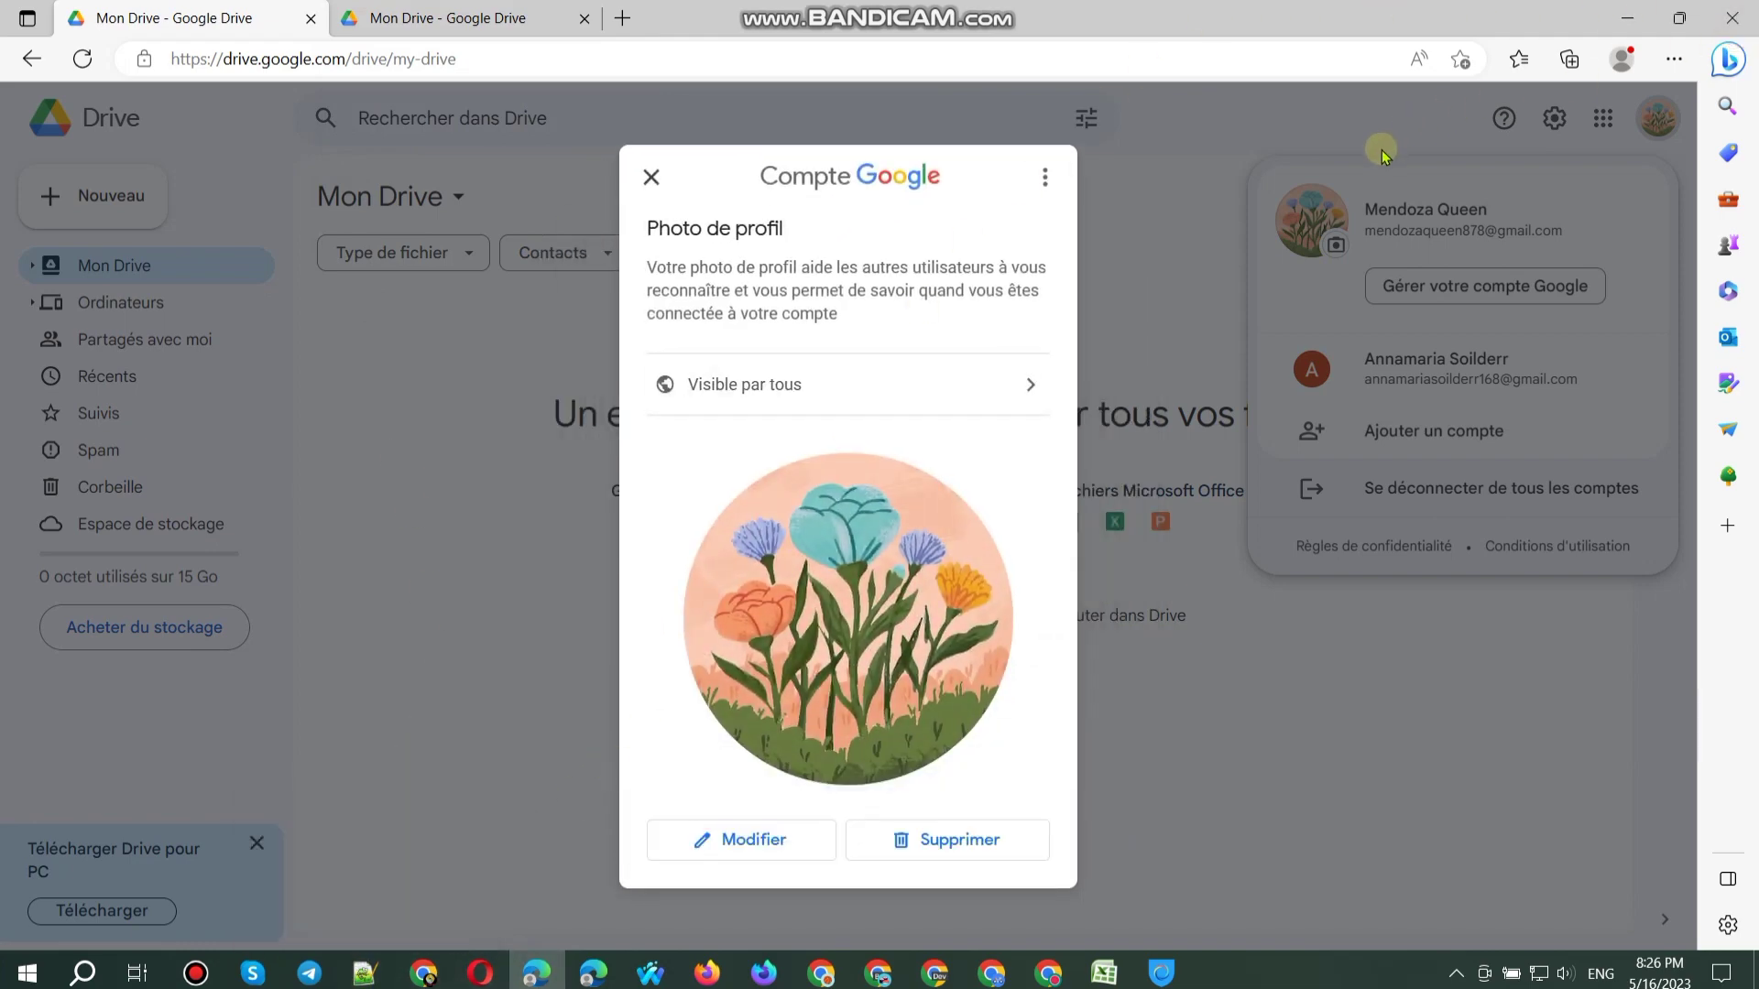
click(1752, 10)
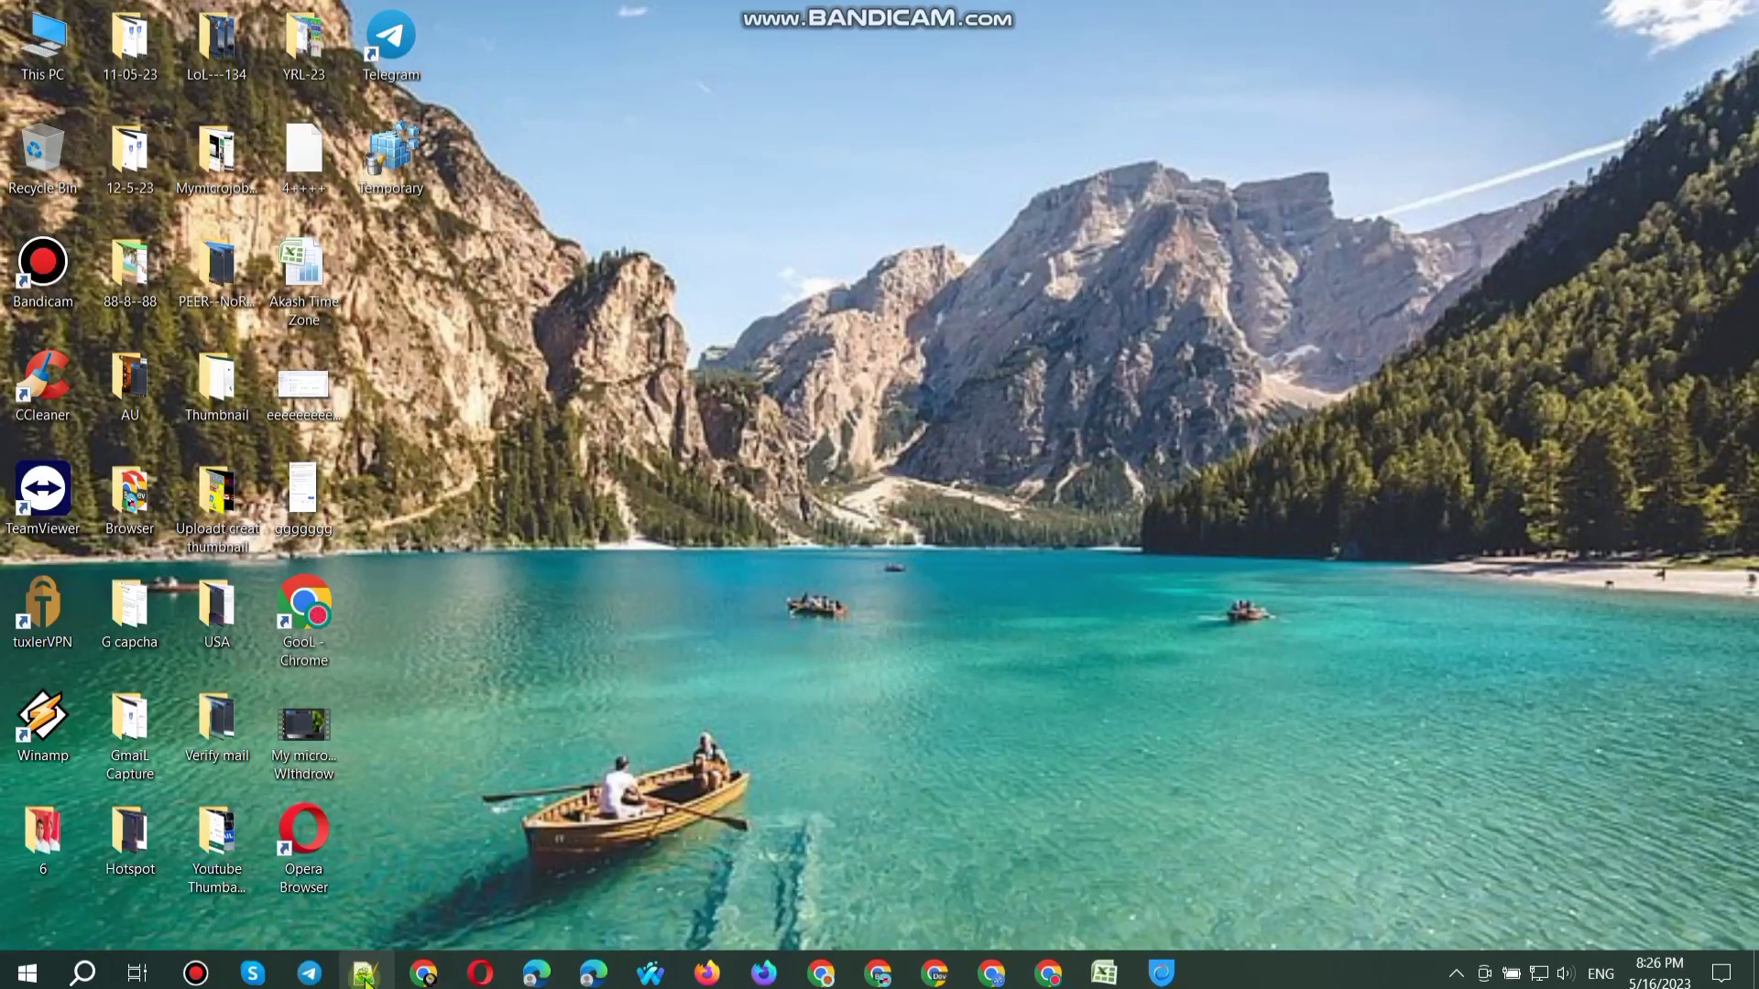
Step: Enter Algeria as the country in cells D74 and D75, then minimize the spreadsheet
click(423, 972)
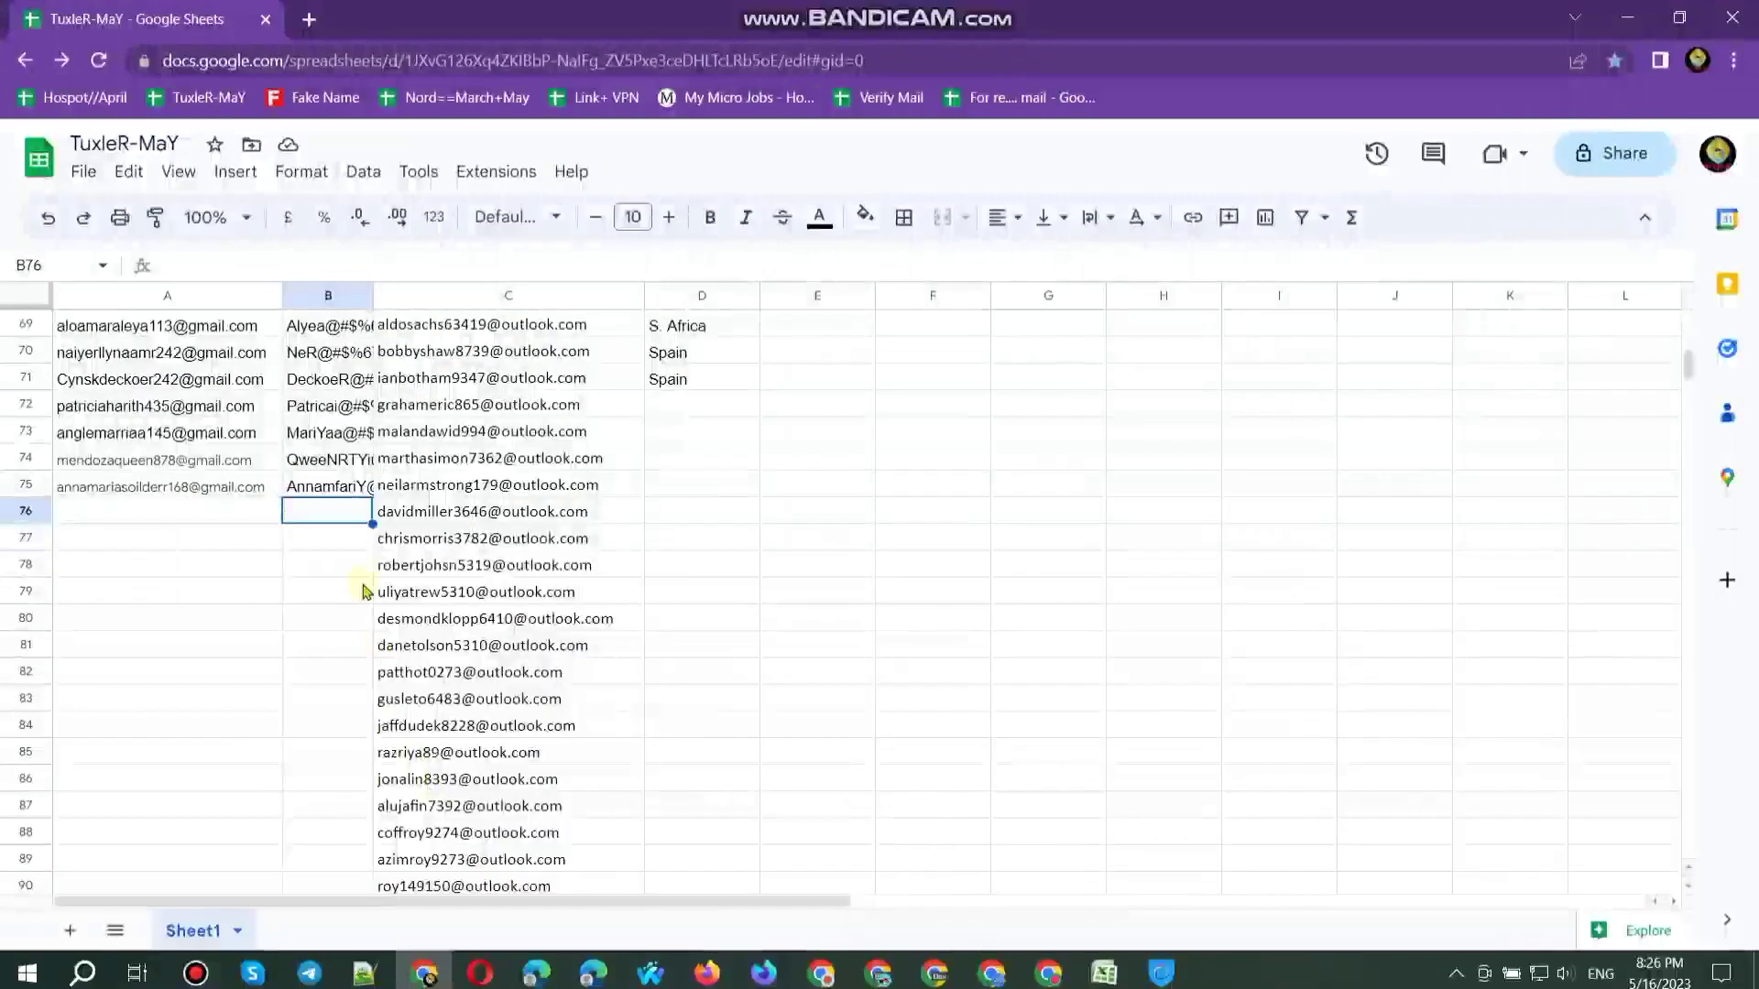
click(682, 467)
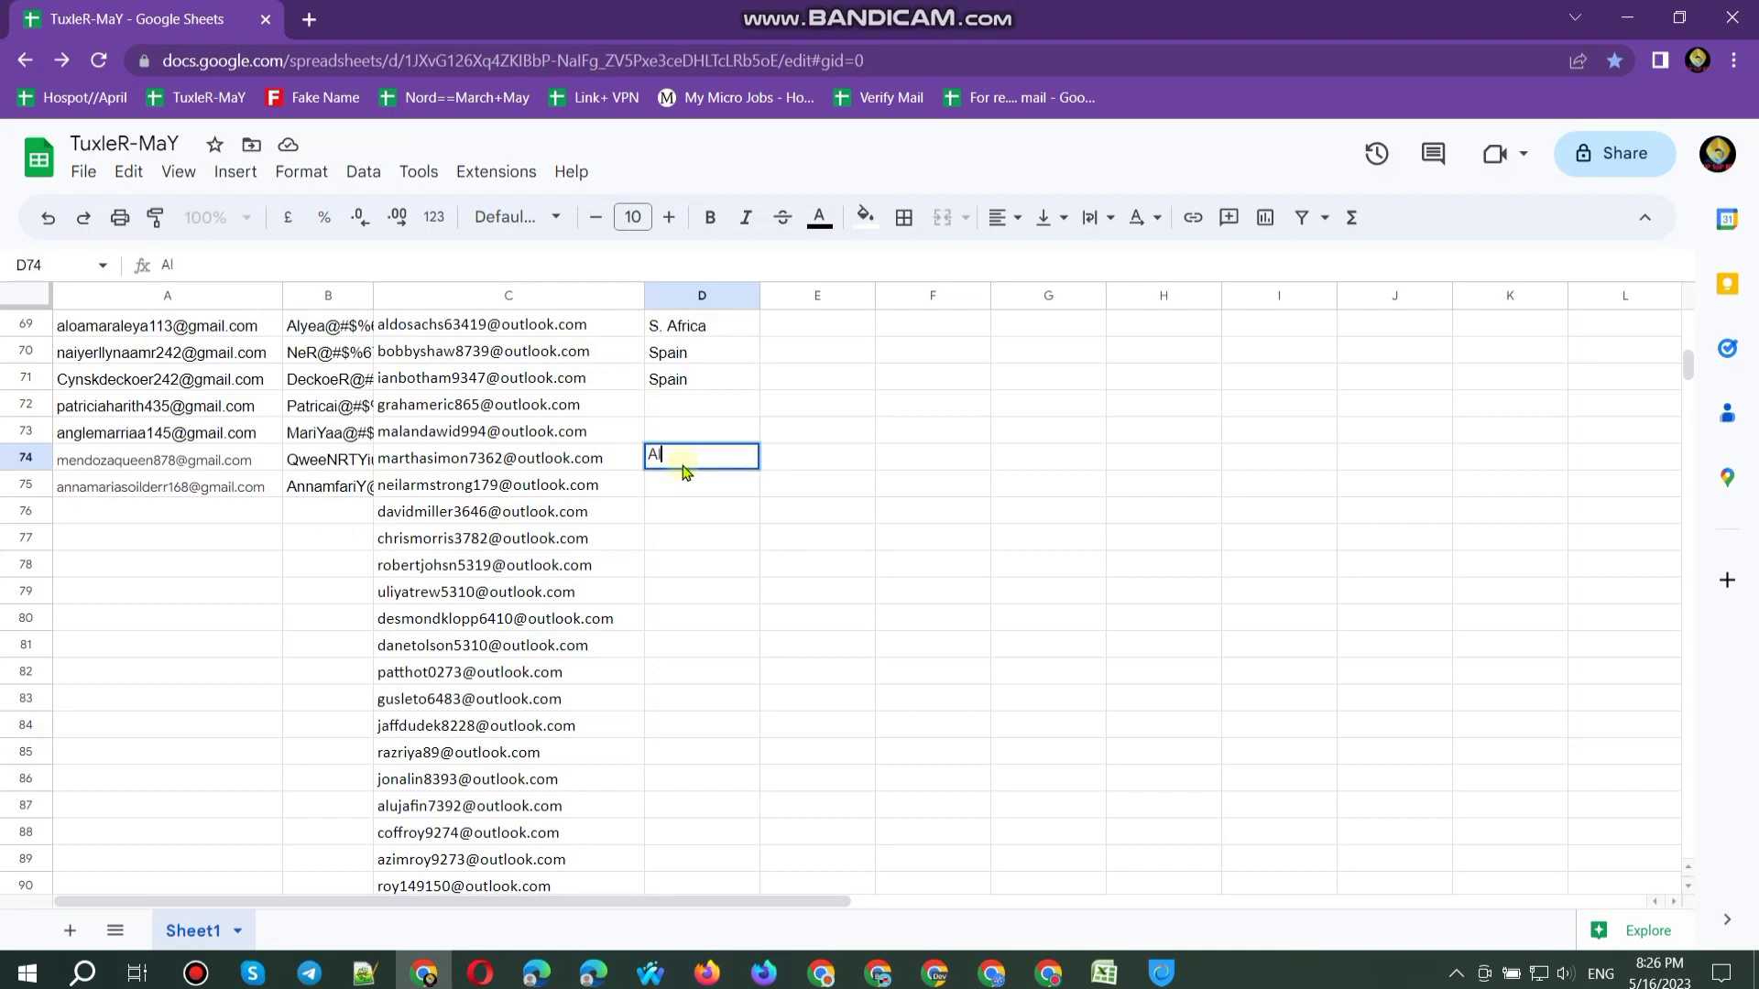
text(Algeria)
key(Return)
text(al)
key(Return)
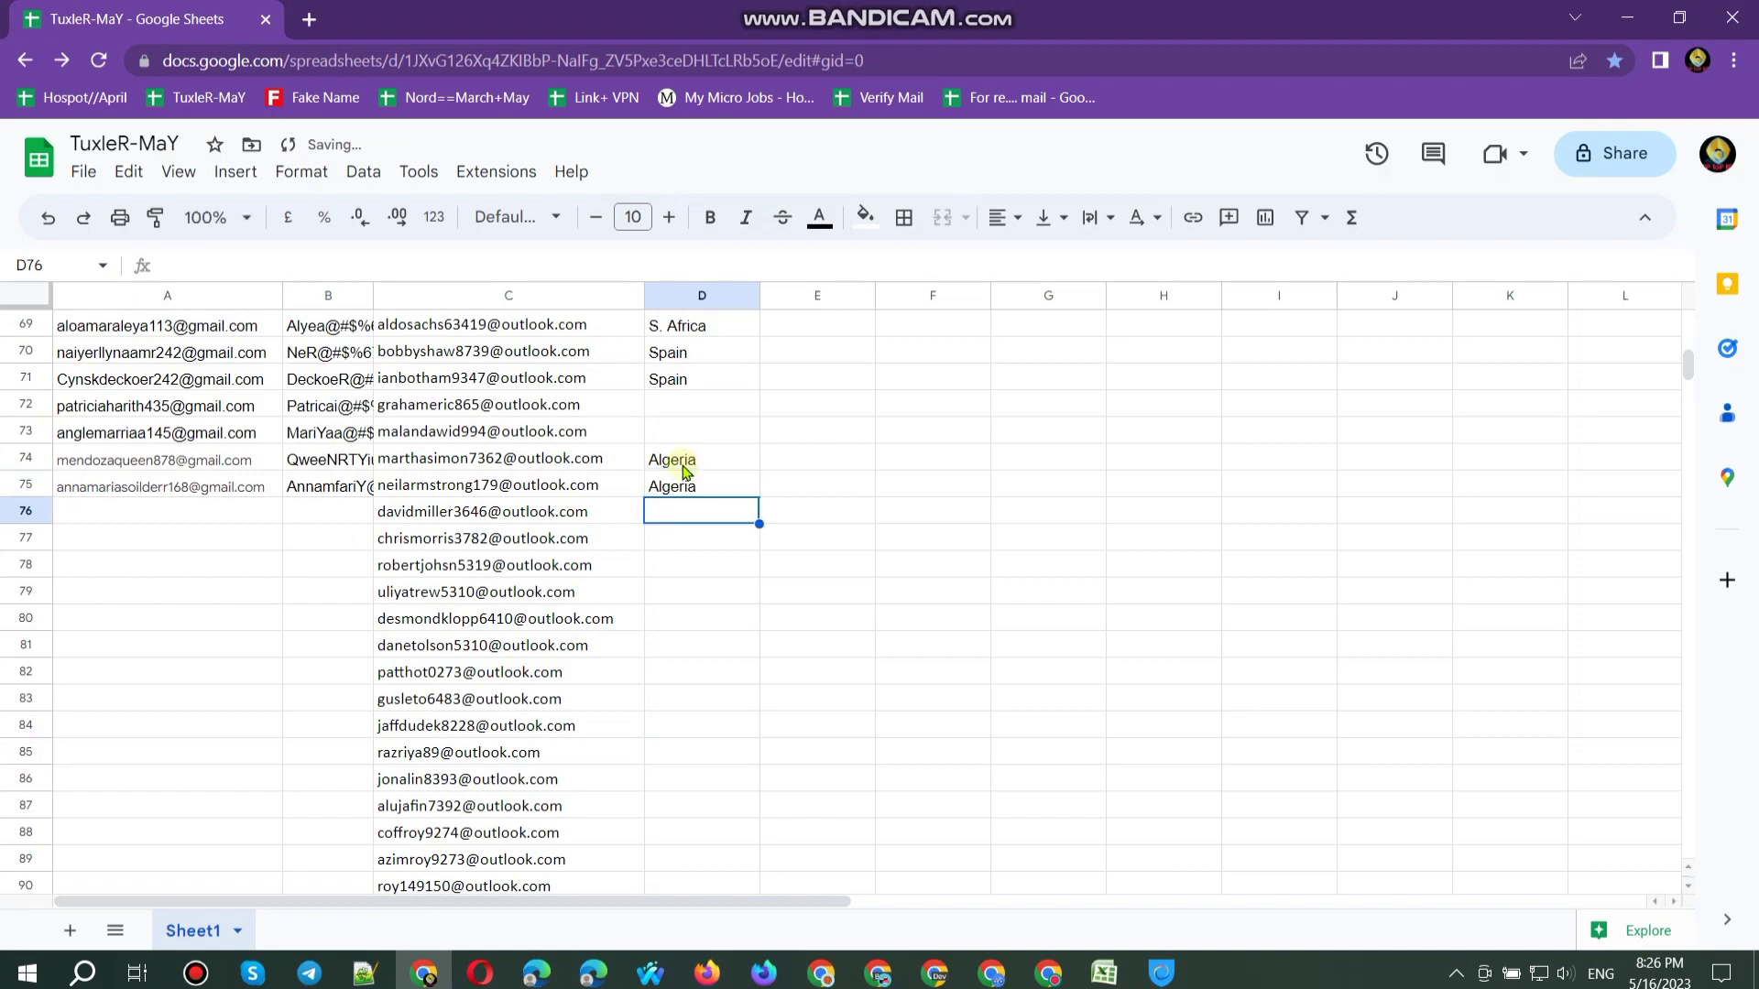
click(1626, 17)
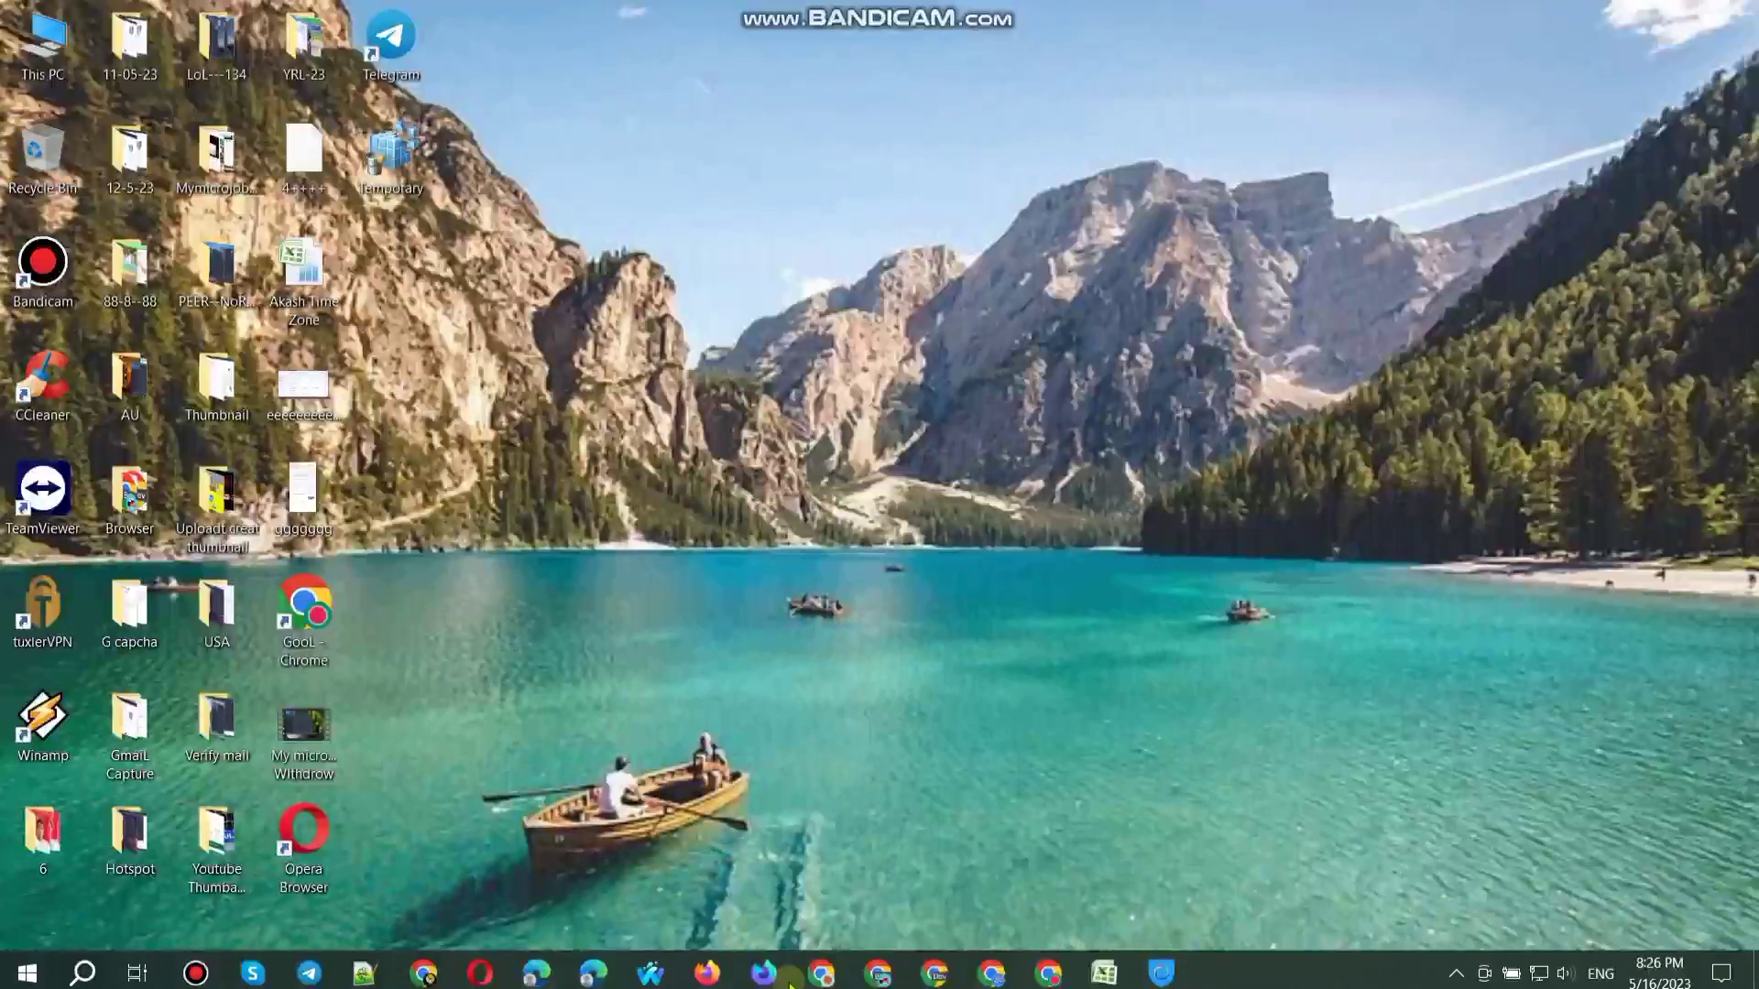
Step: Disconnect Hotspot Shield and reconnect it through the Germany virtual location
click(1164, 971)
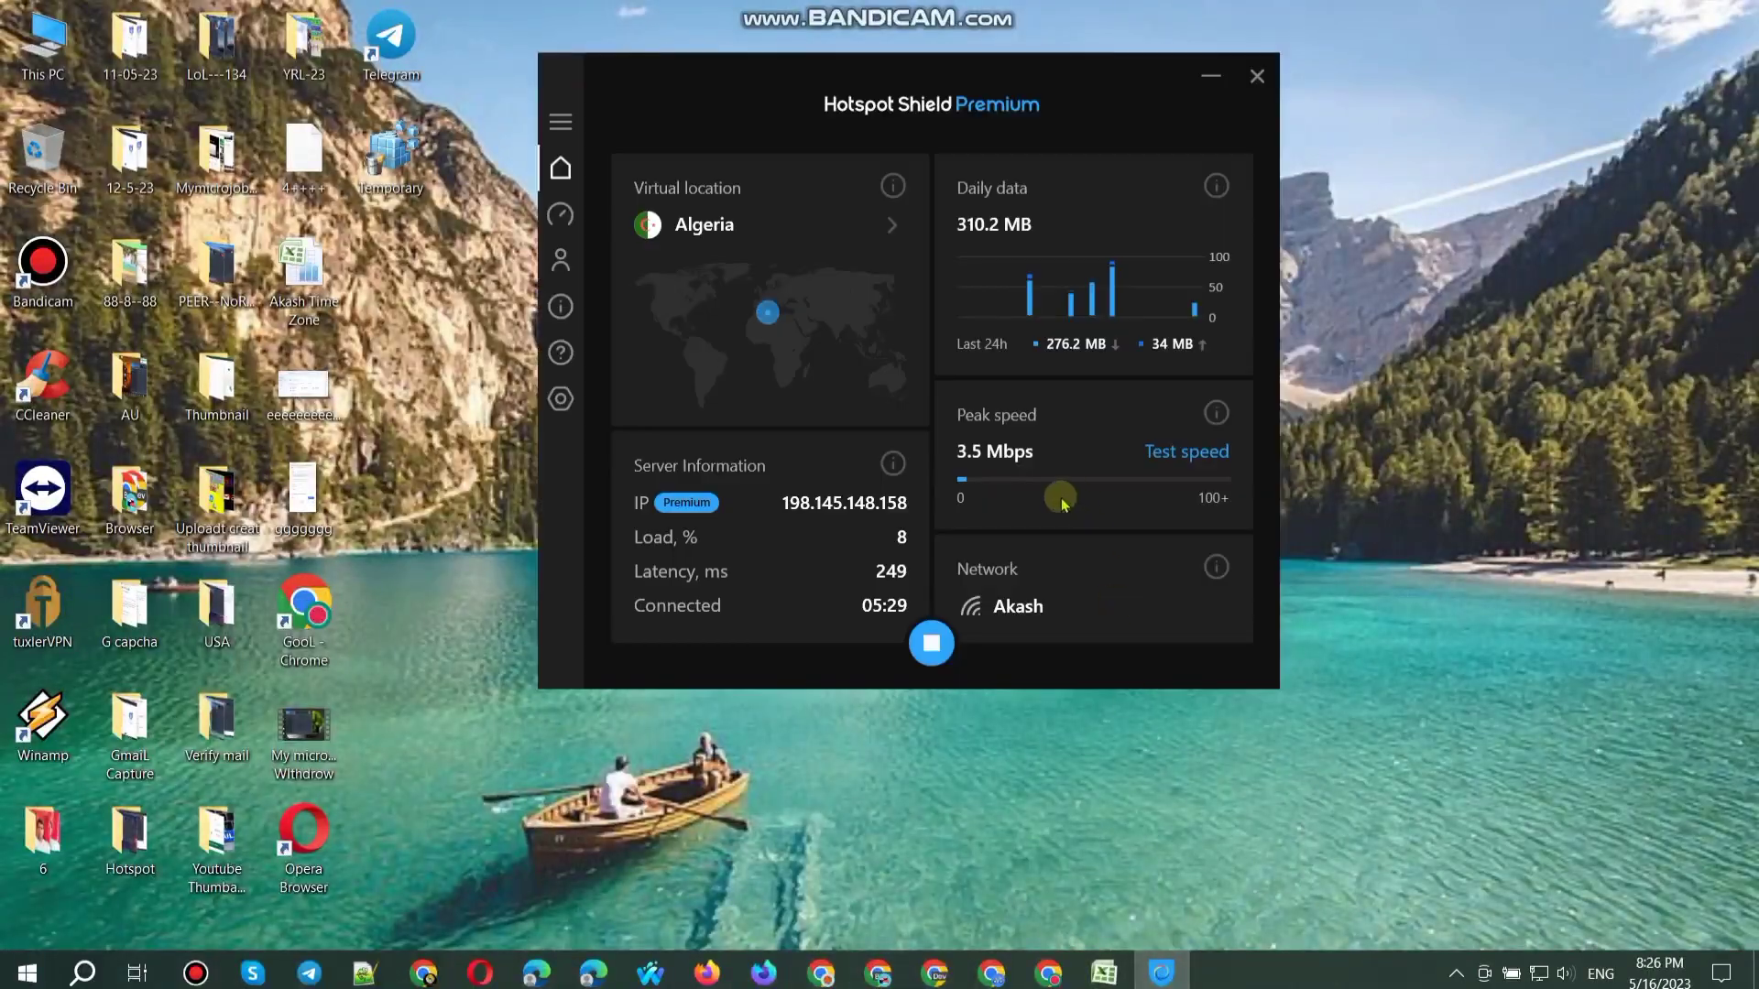
click(942, 648)
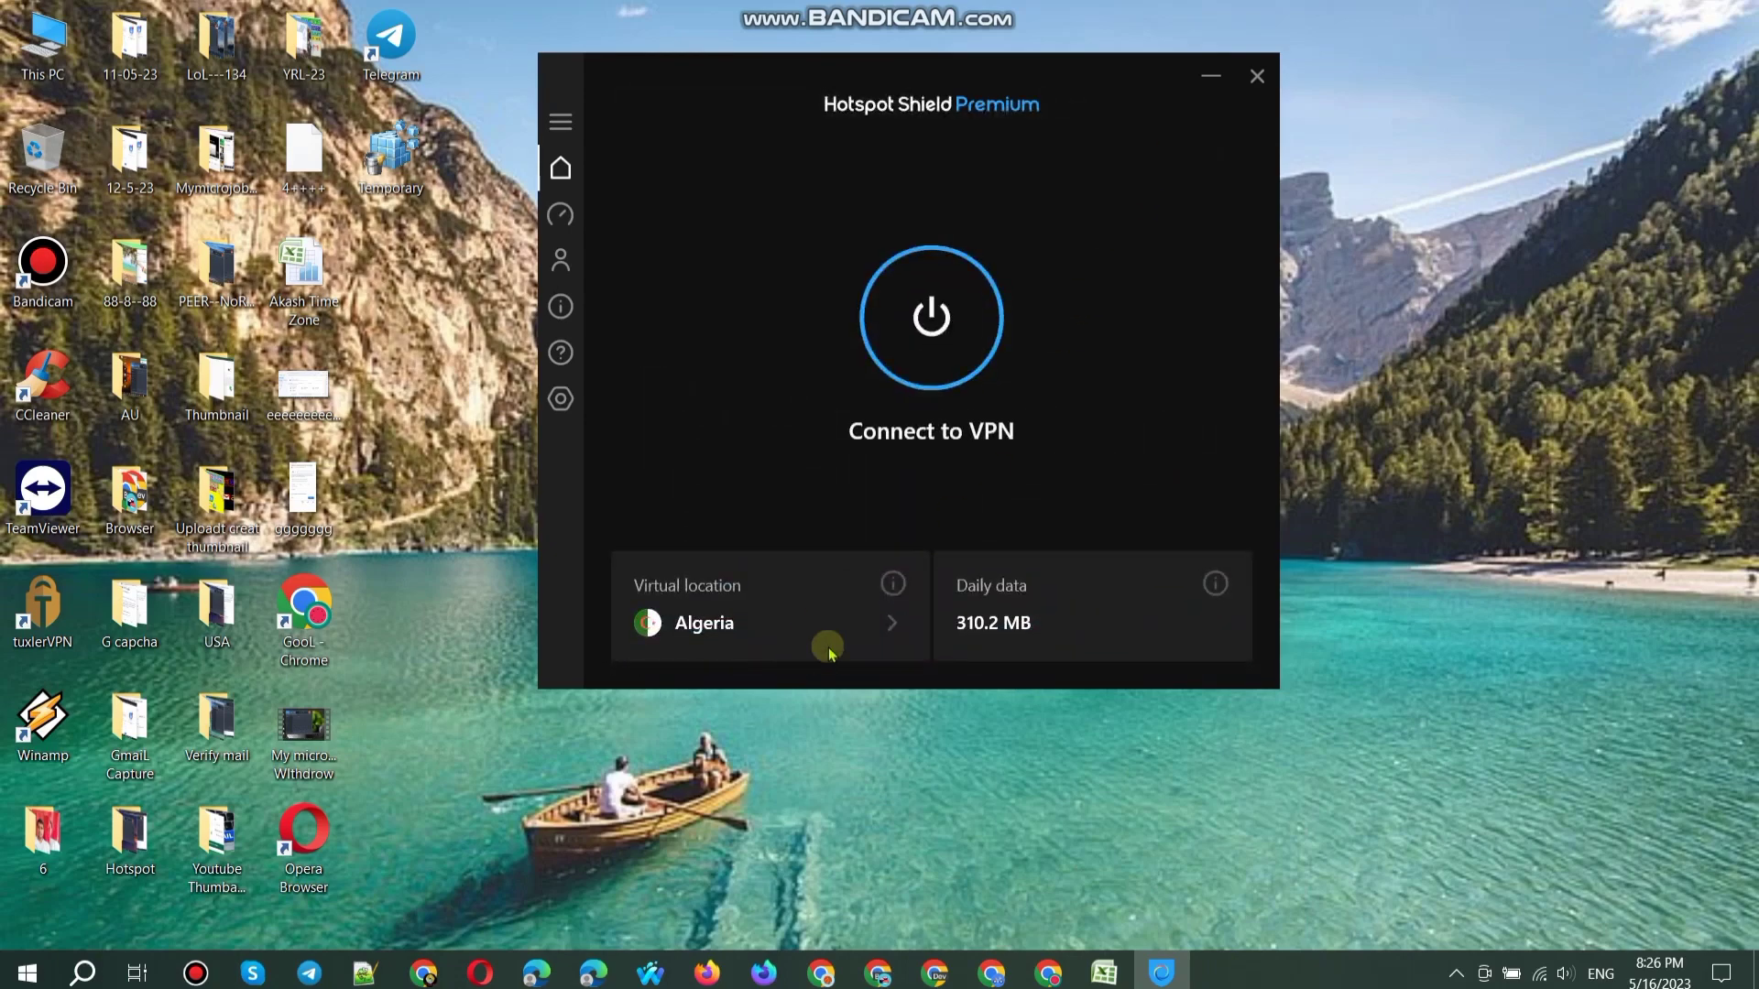
click(888, 632)
scroll(861, 595, down, 5)
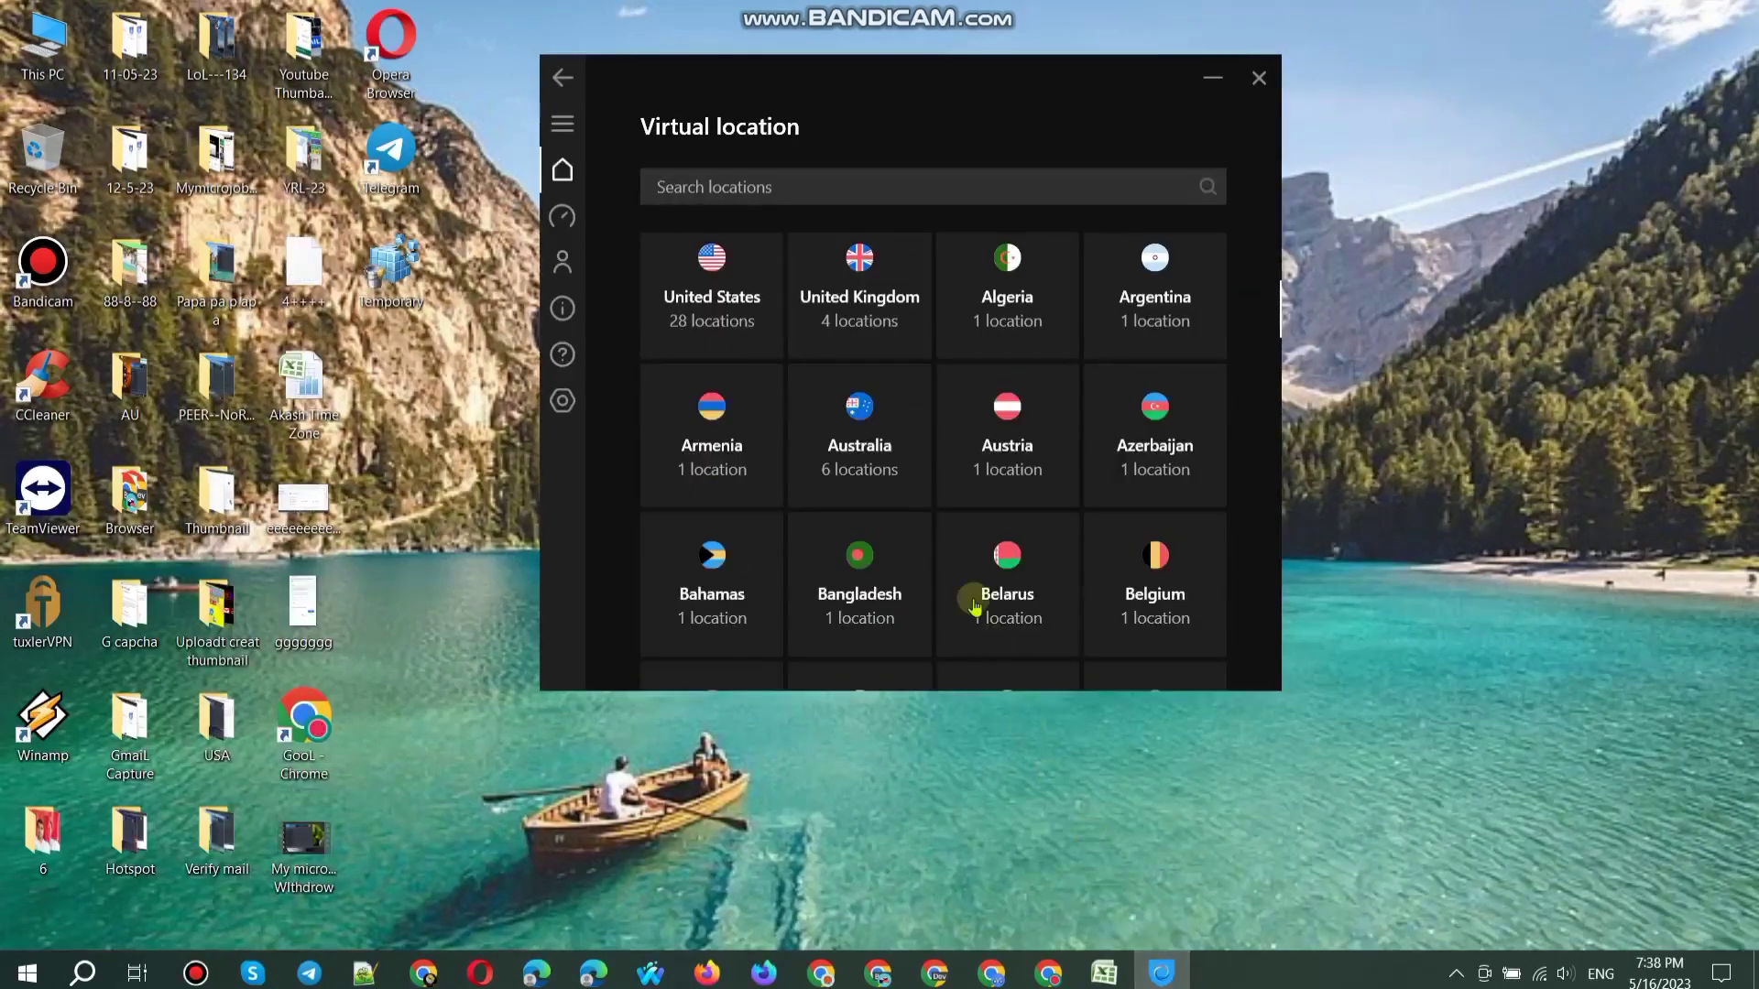
scroll(966, 596, down, 2)
scroll(949, 609, down, 3)
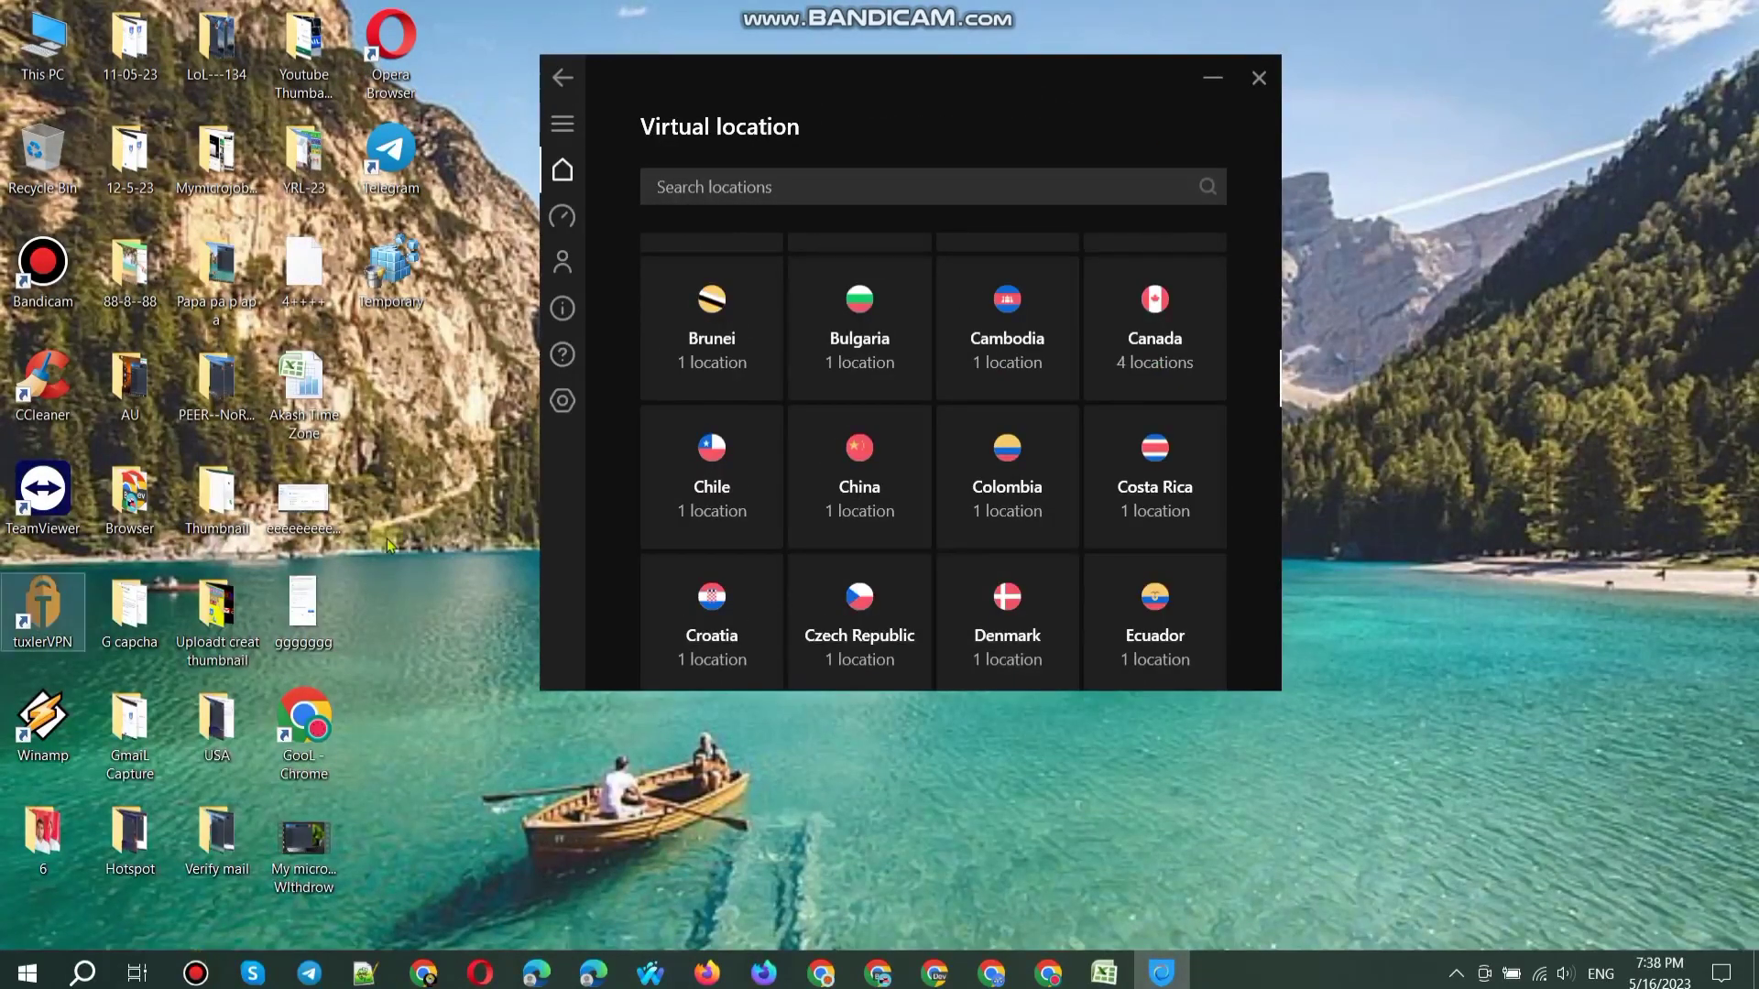
scroll(835, 626, down, 5)
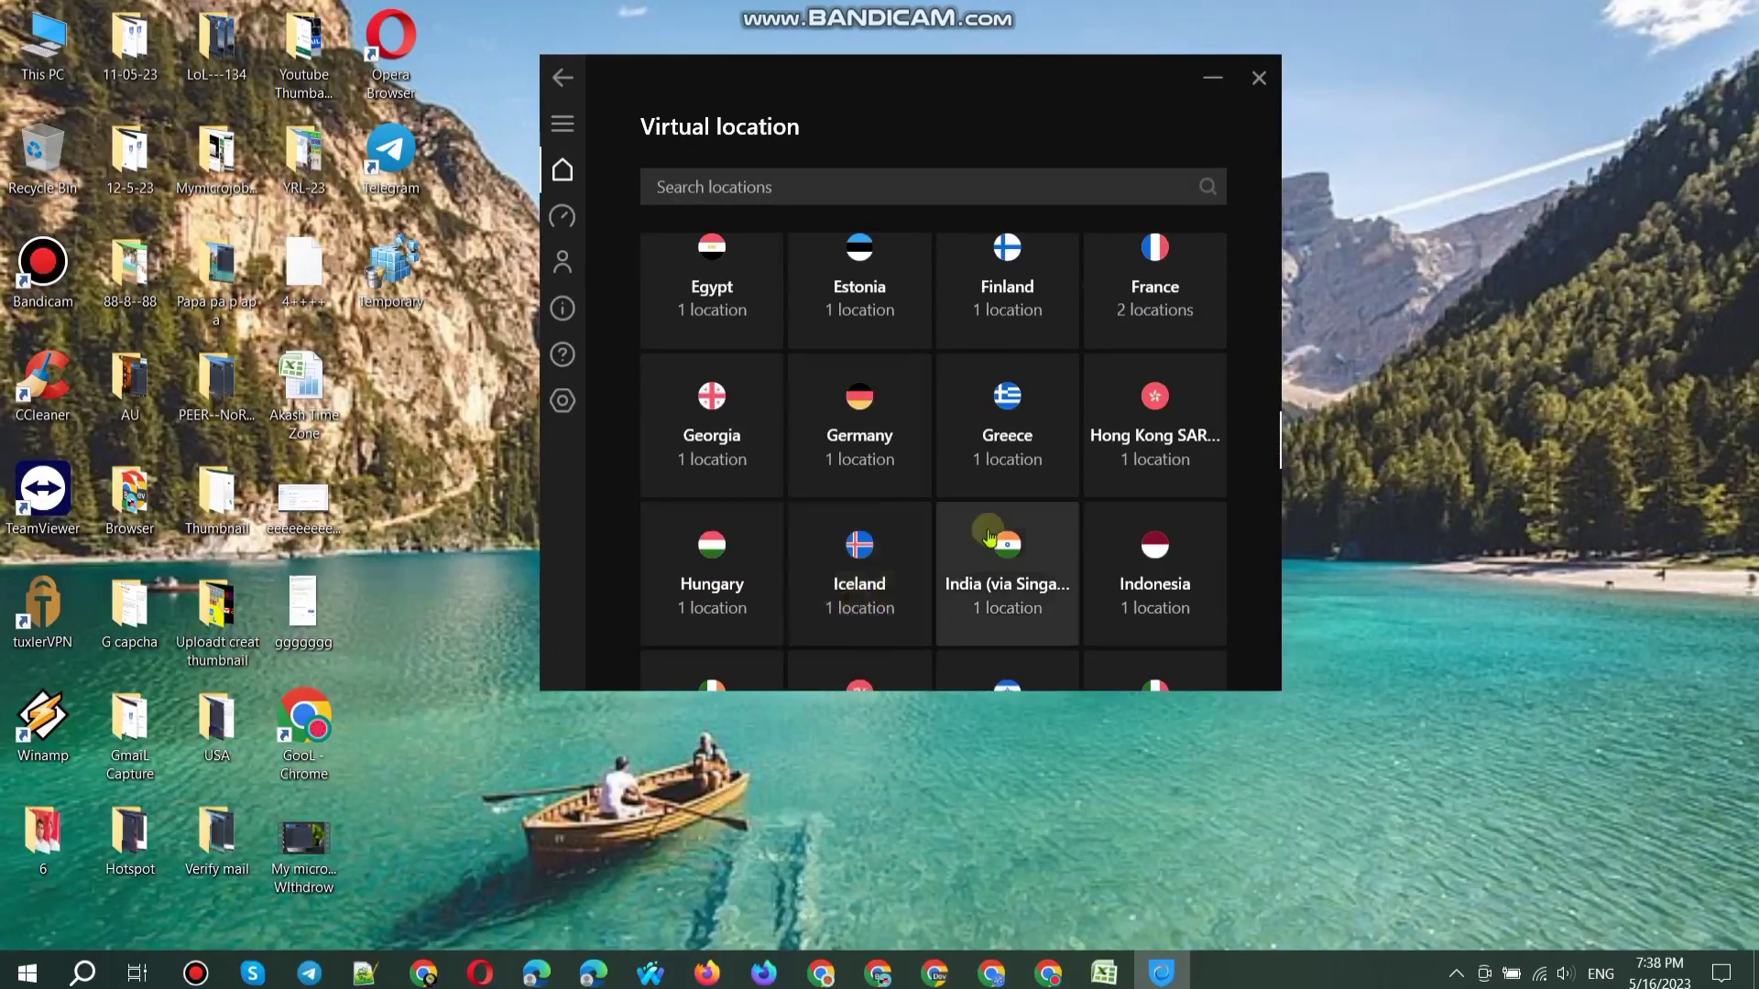
click(916, 420)
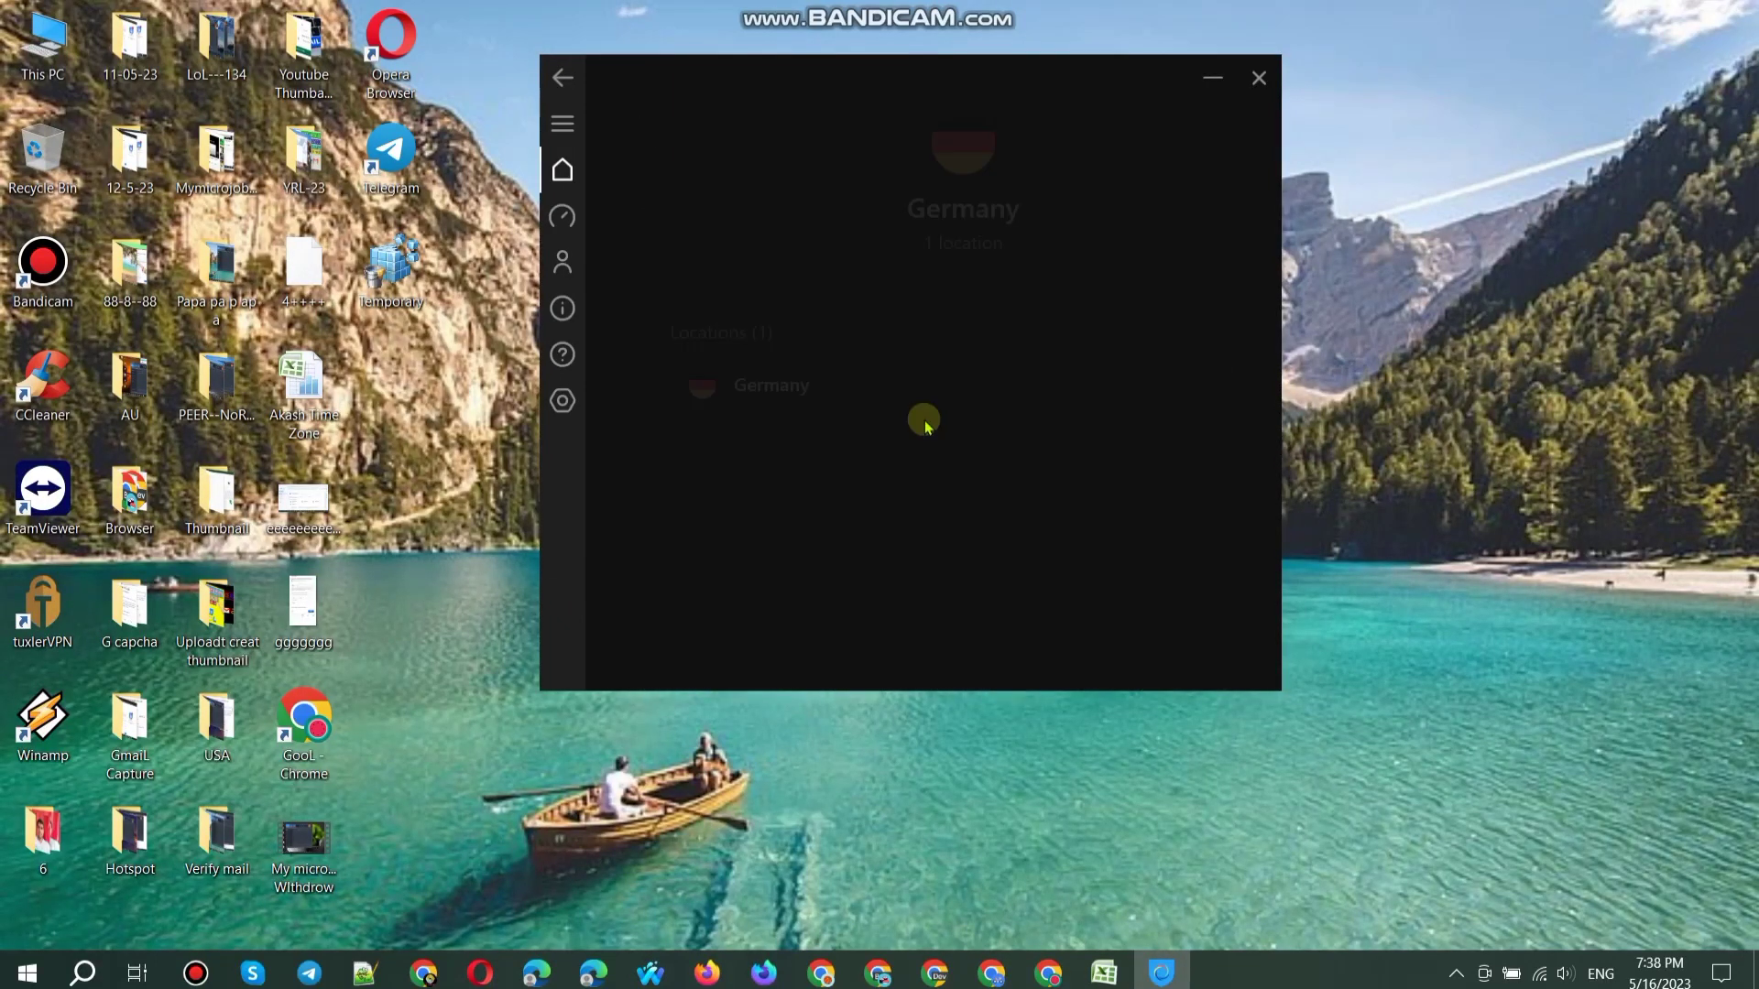
click(1152, 397)
Step: Copy the W. Europe Standard Time tzutil command from cell B169 and run it from Run
click(1103, 972)
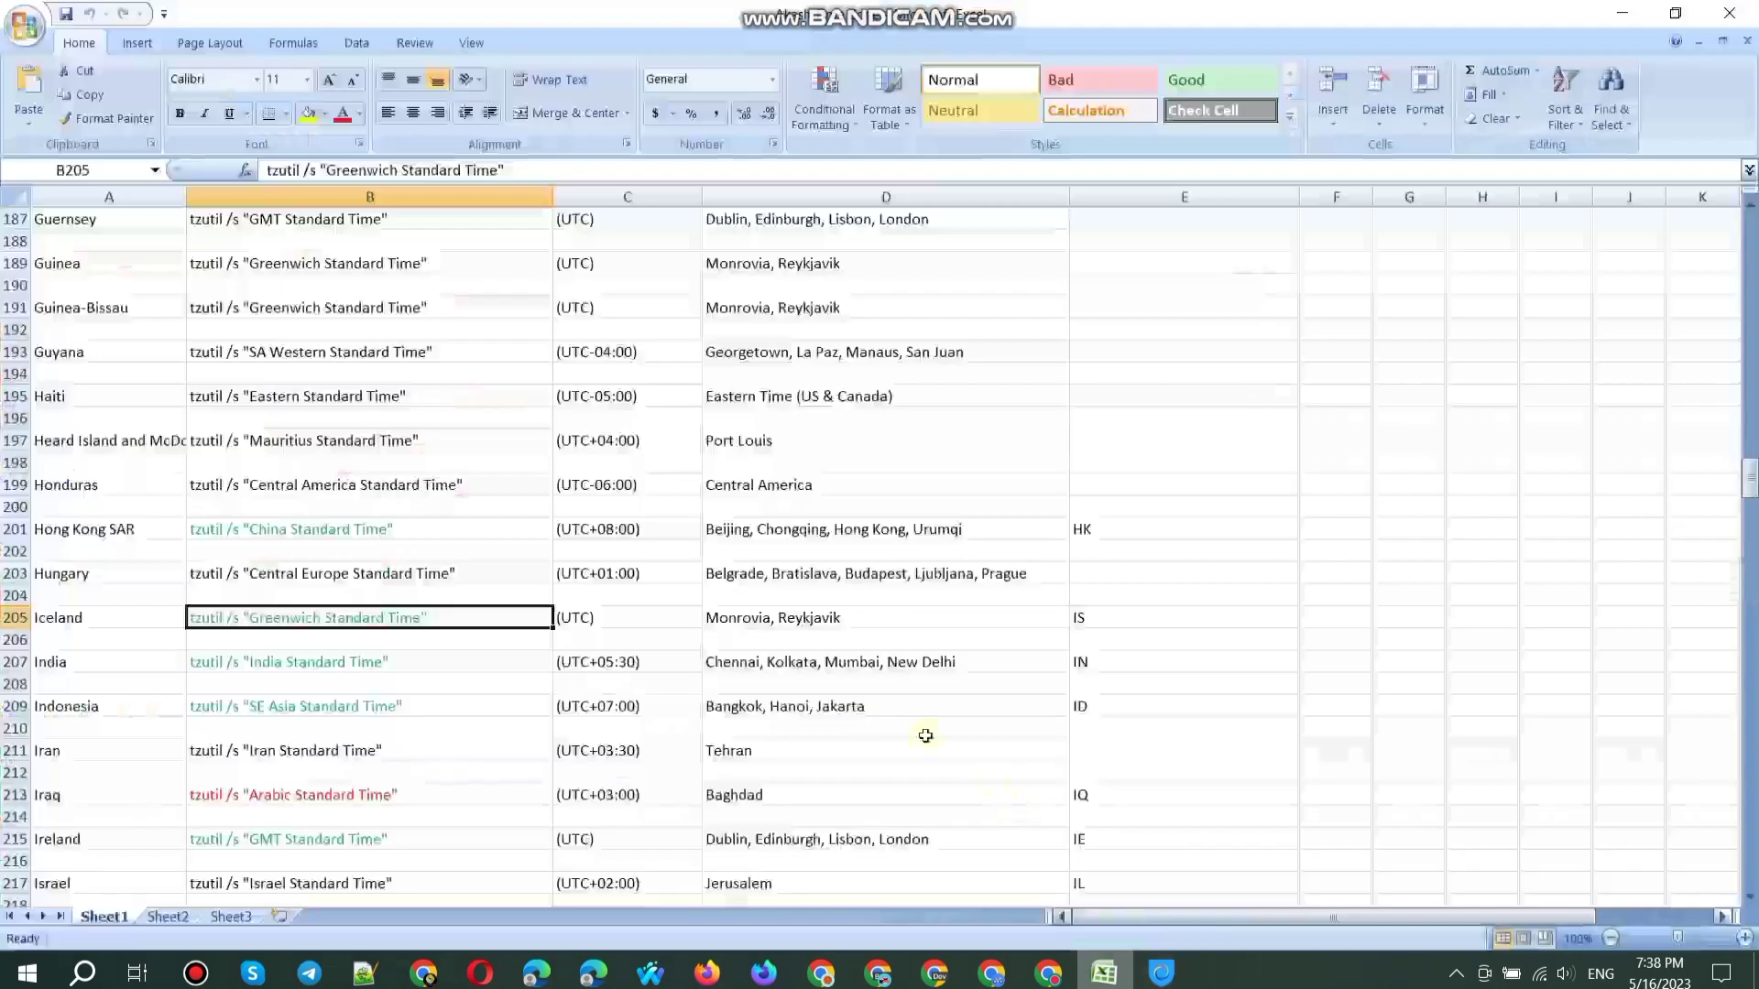
scroll(569, 629, down, 5)
click(363, 609)
scroll(362, 605, up, 13)
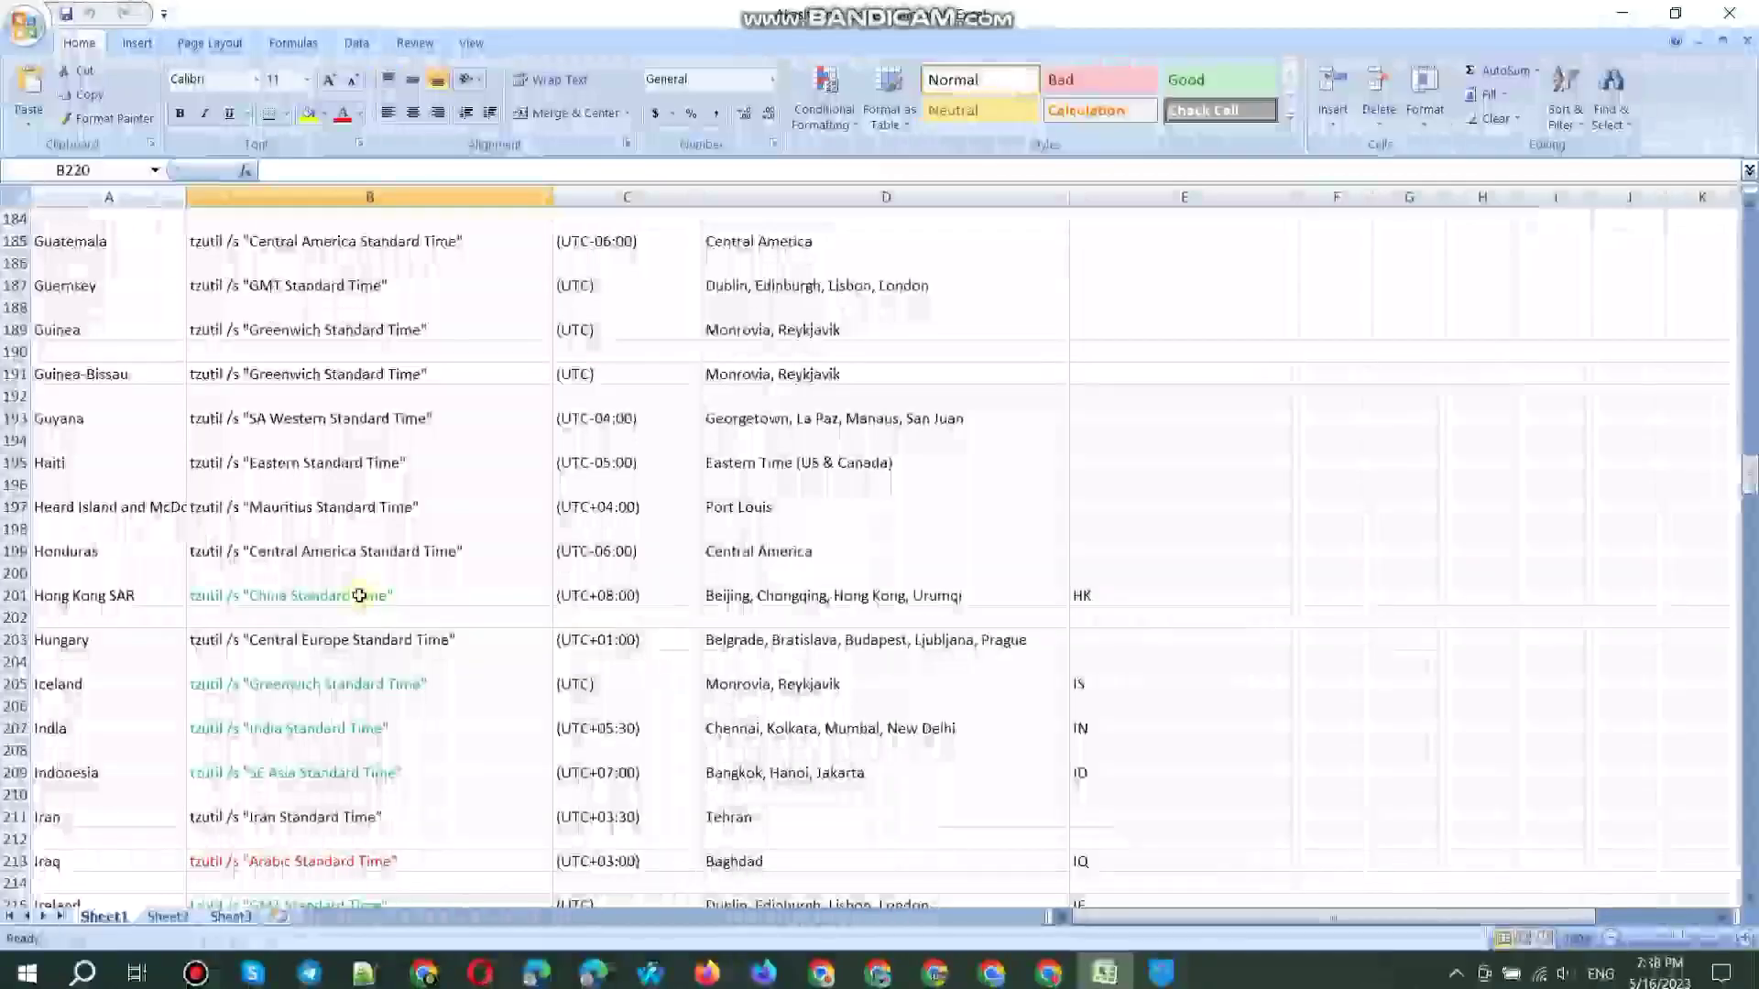
scroll(360, 596, up, 4)
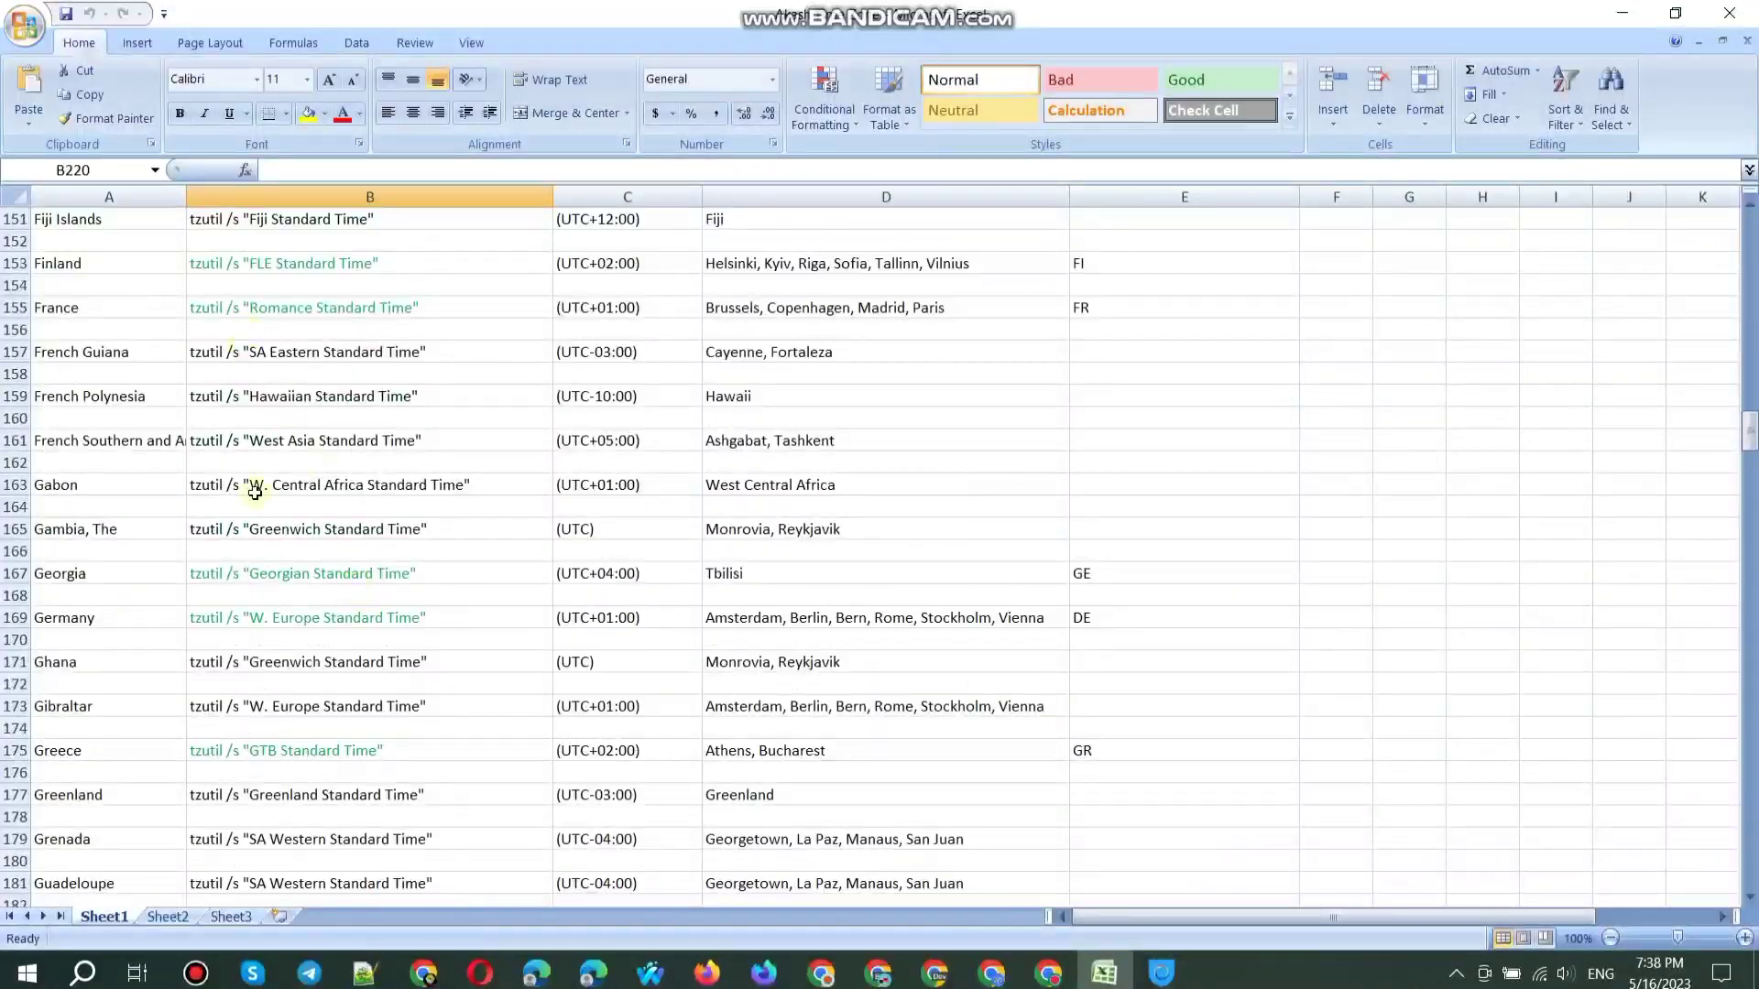
click(273, 619)
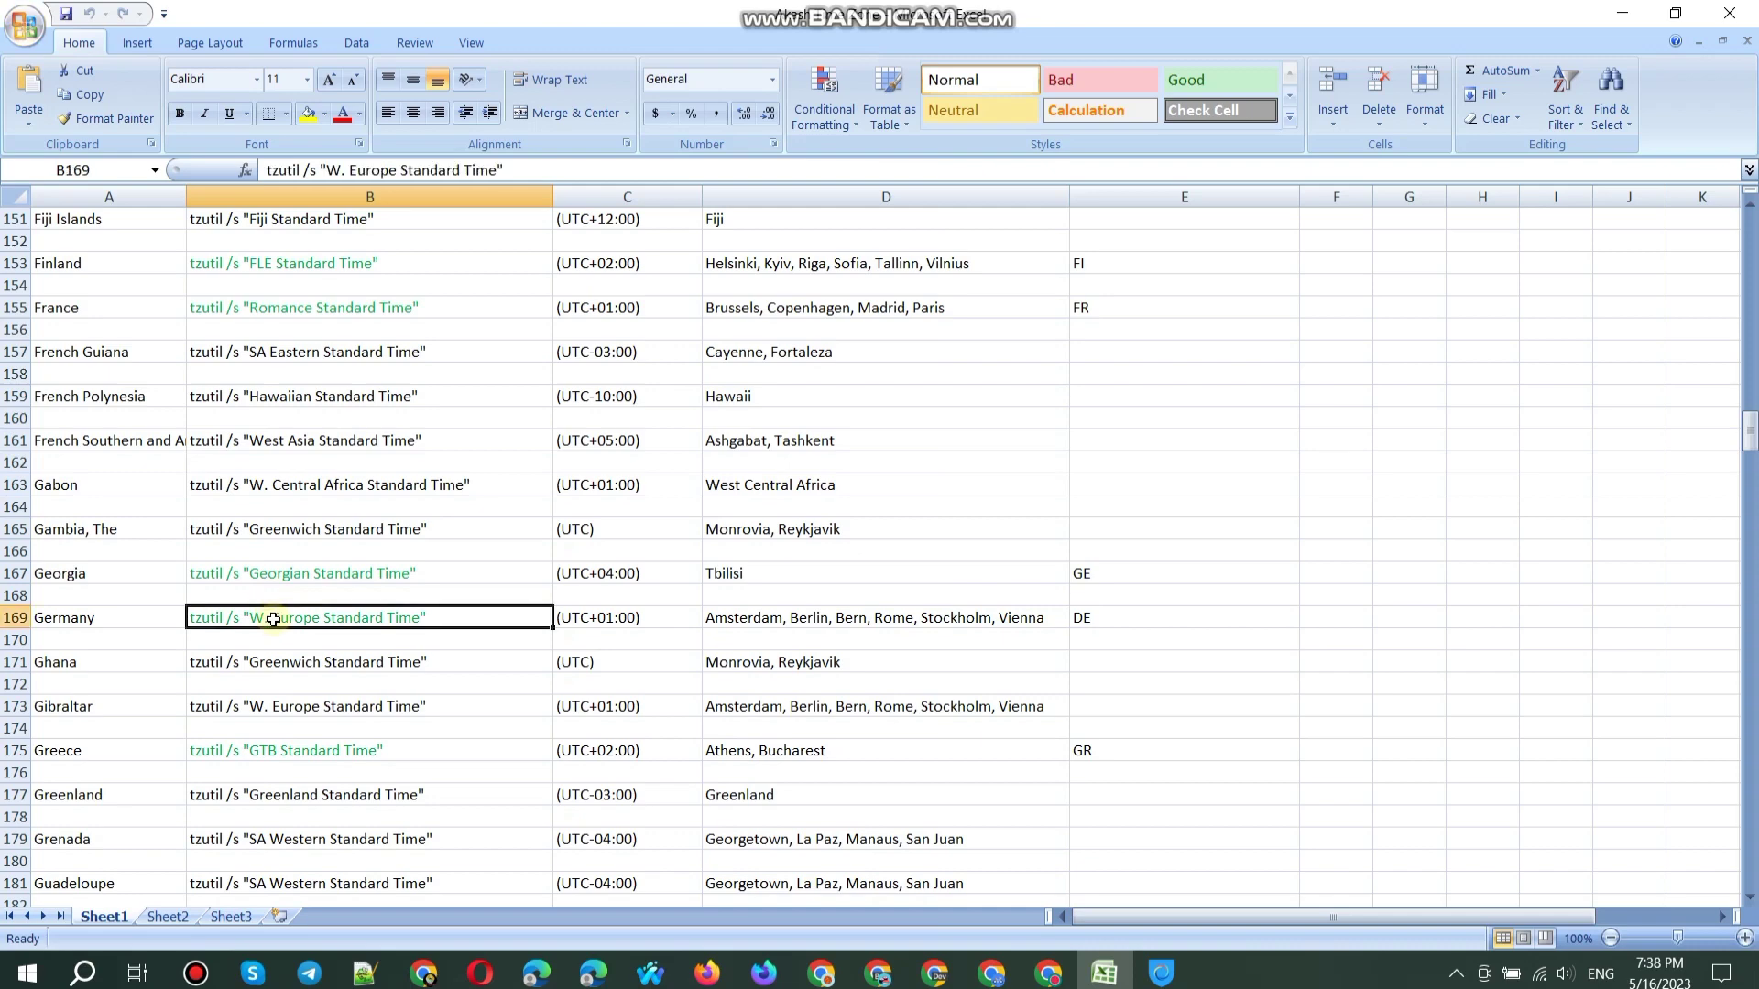
key(ctrl+c)
key(super+r)
key(ctrl+v)
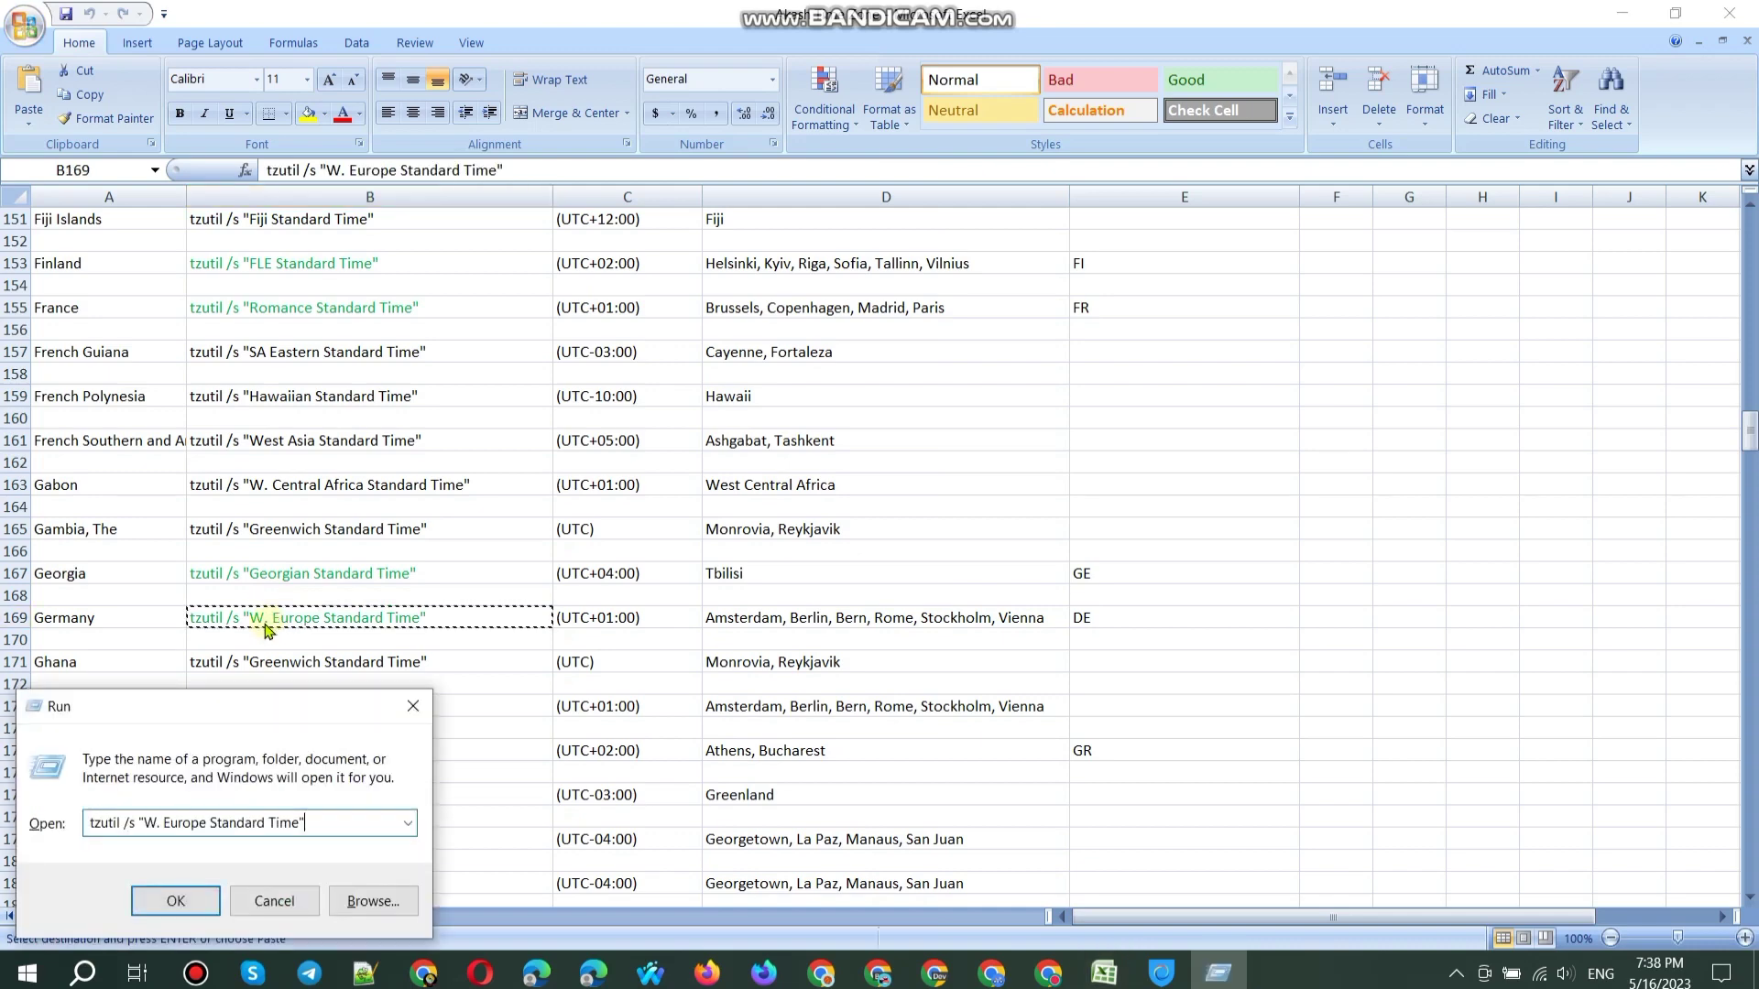
key(Return)
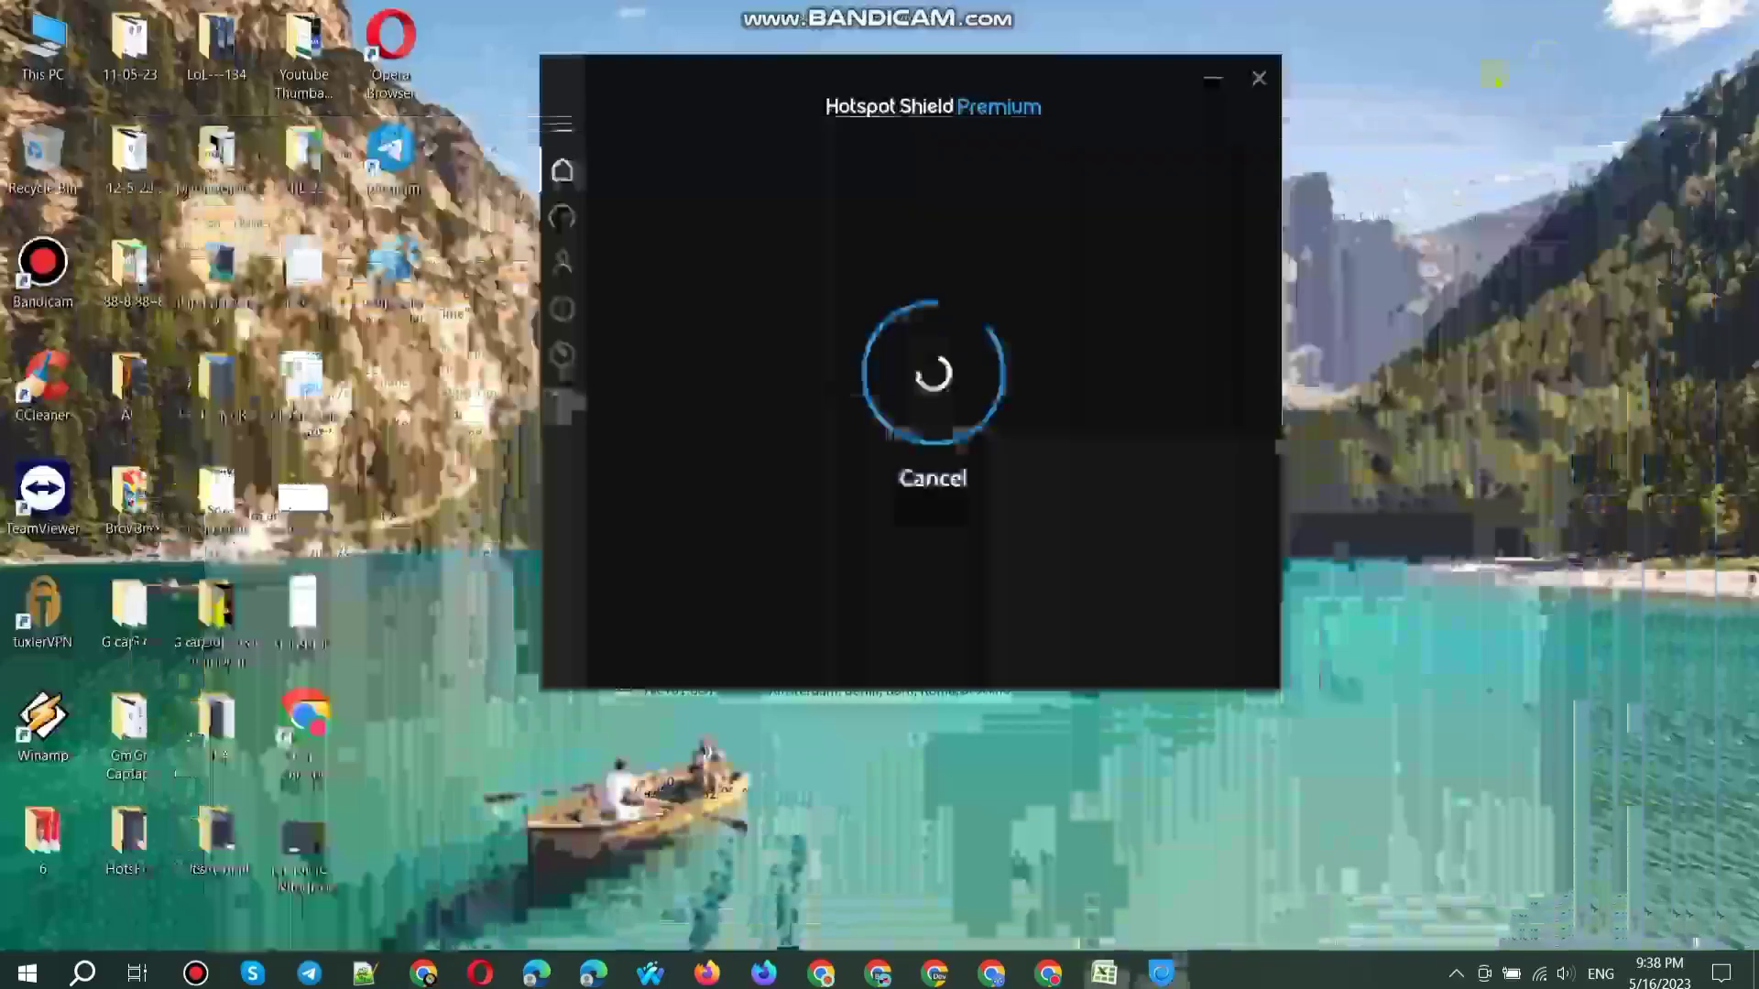
Step: Minimize the VPN window, refresh the desktop and launch Edge
click(1213, 77)
right_click(1211, 73)
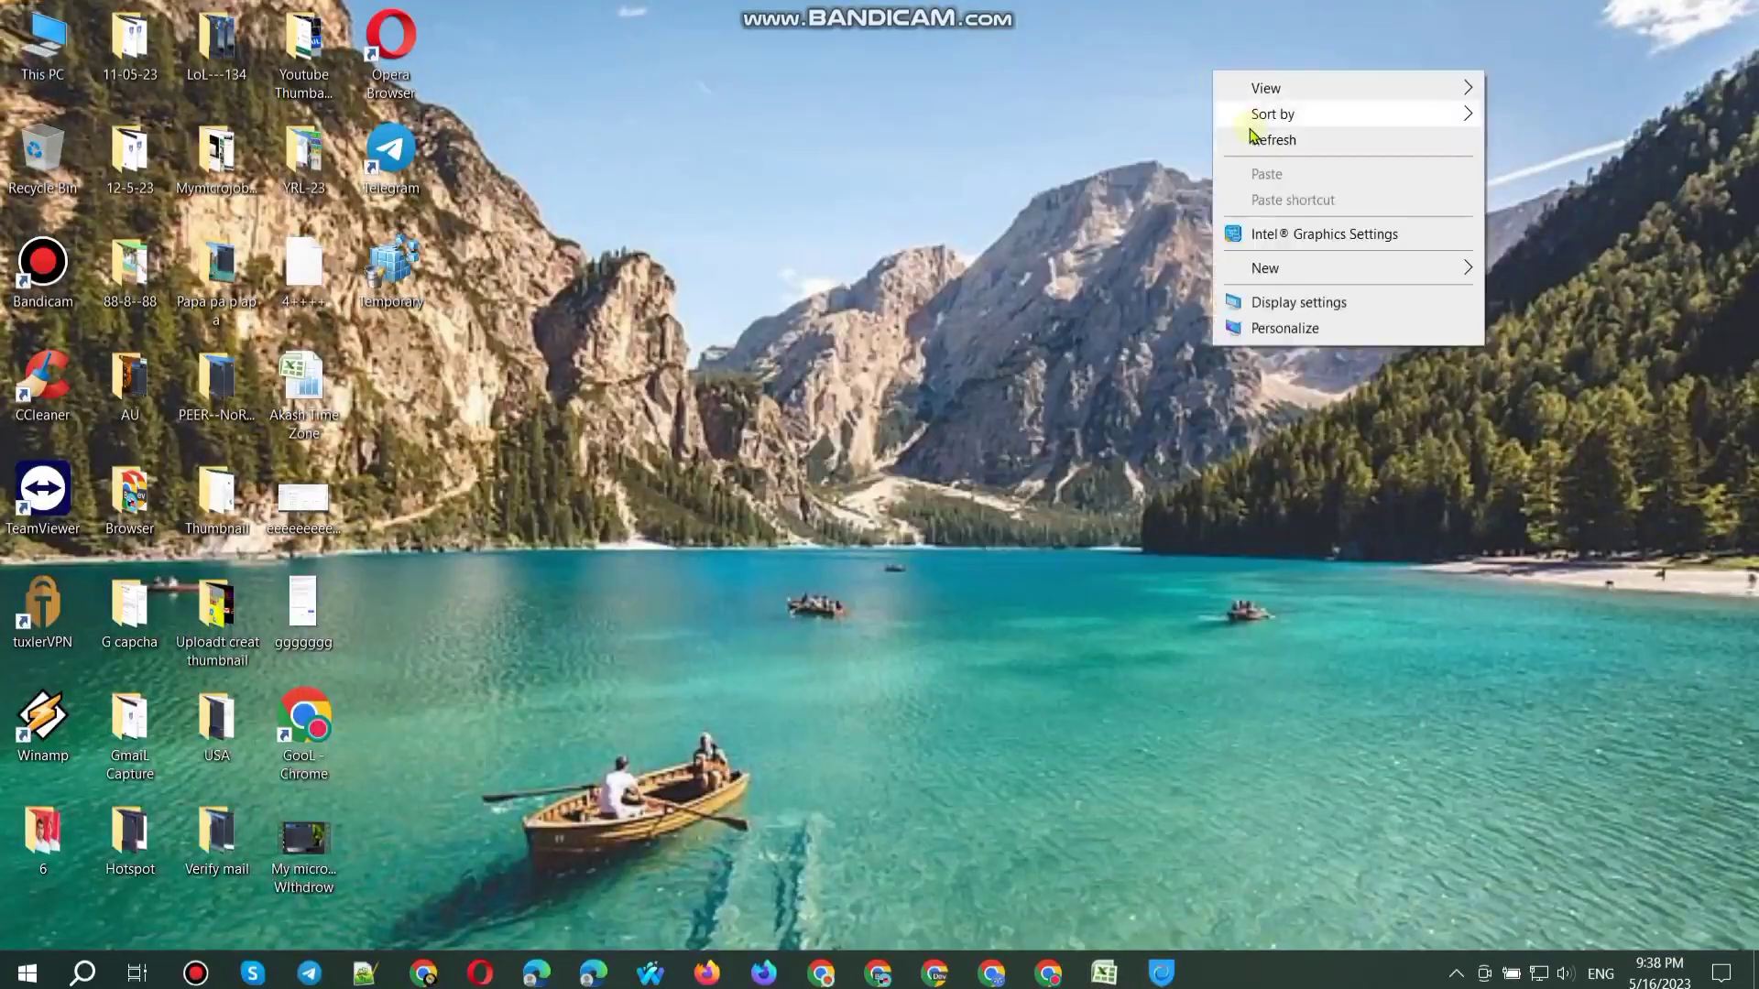
click(1253, 139)
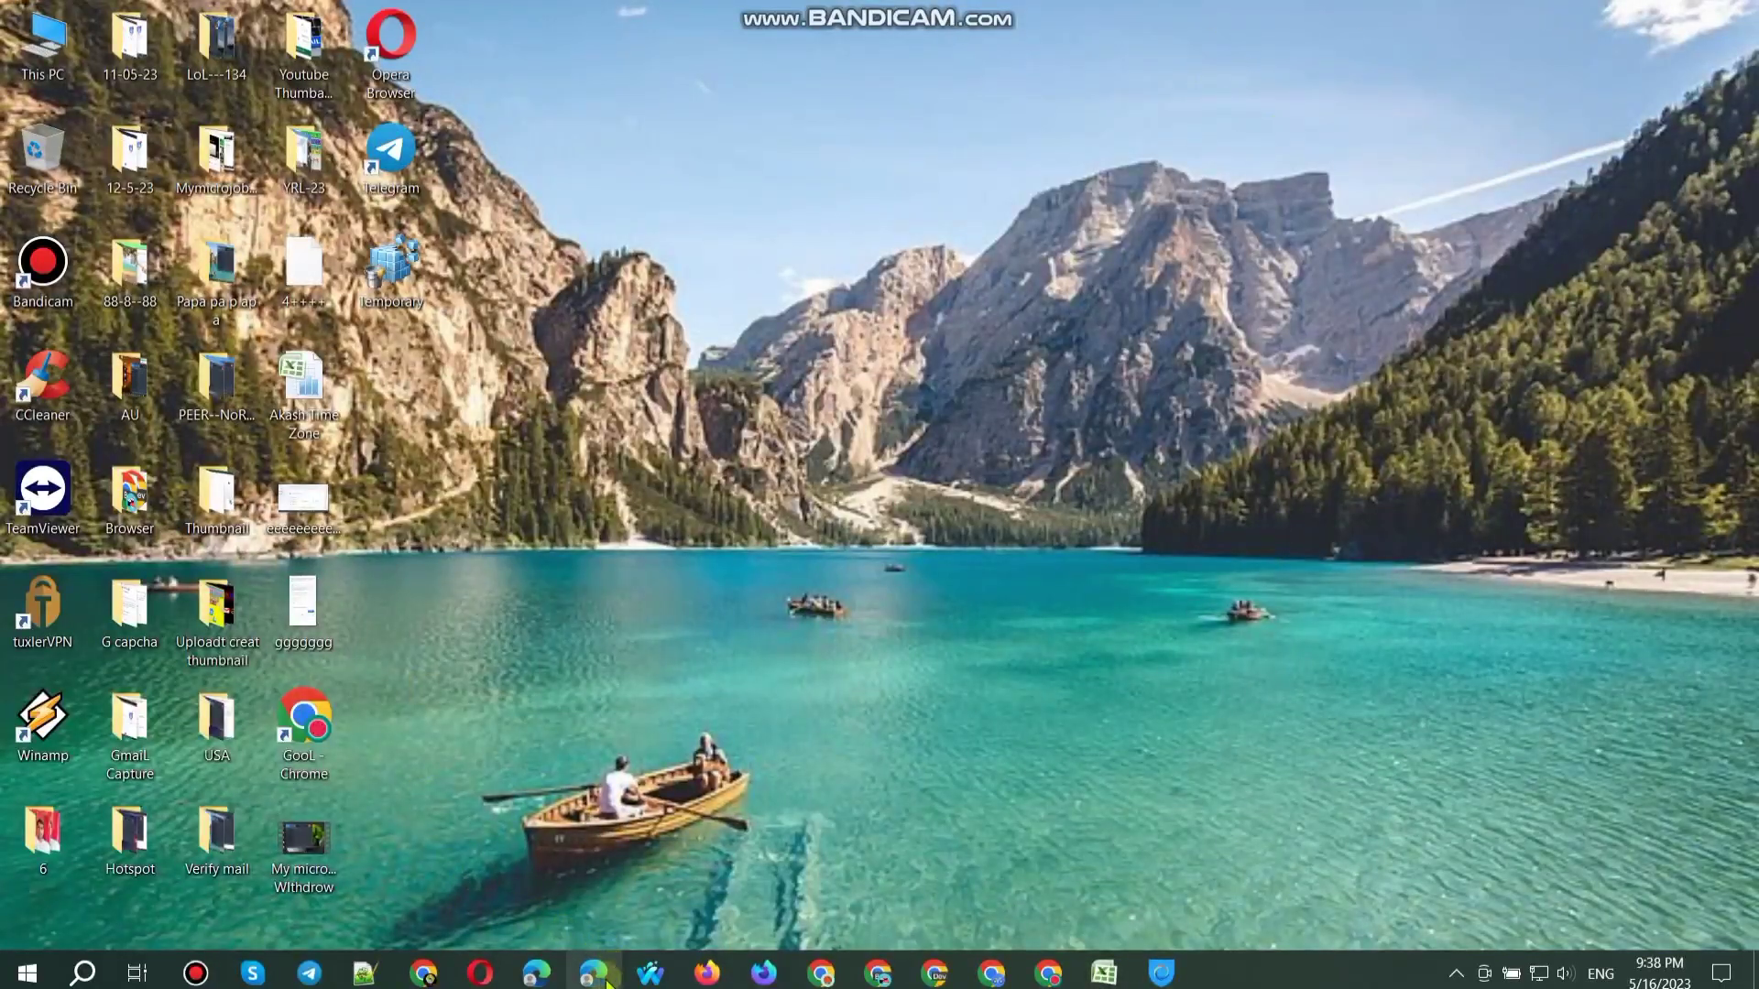
drag(606, 981, 555, 984)
click(540, 976)
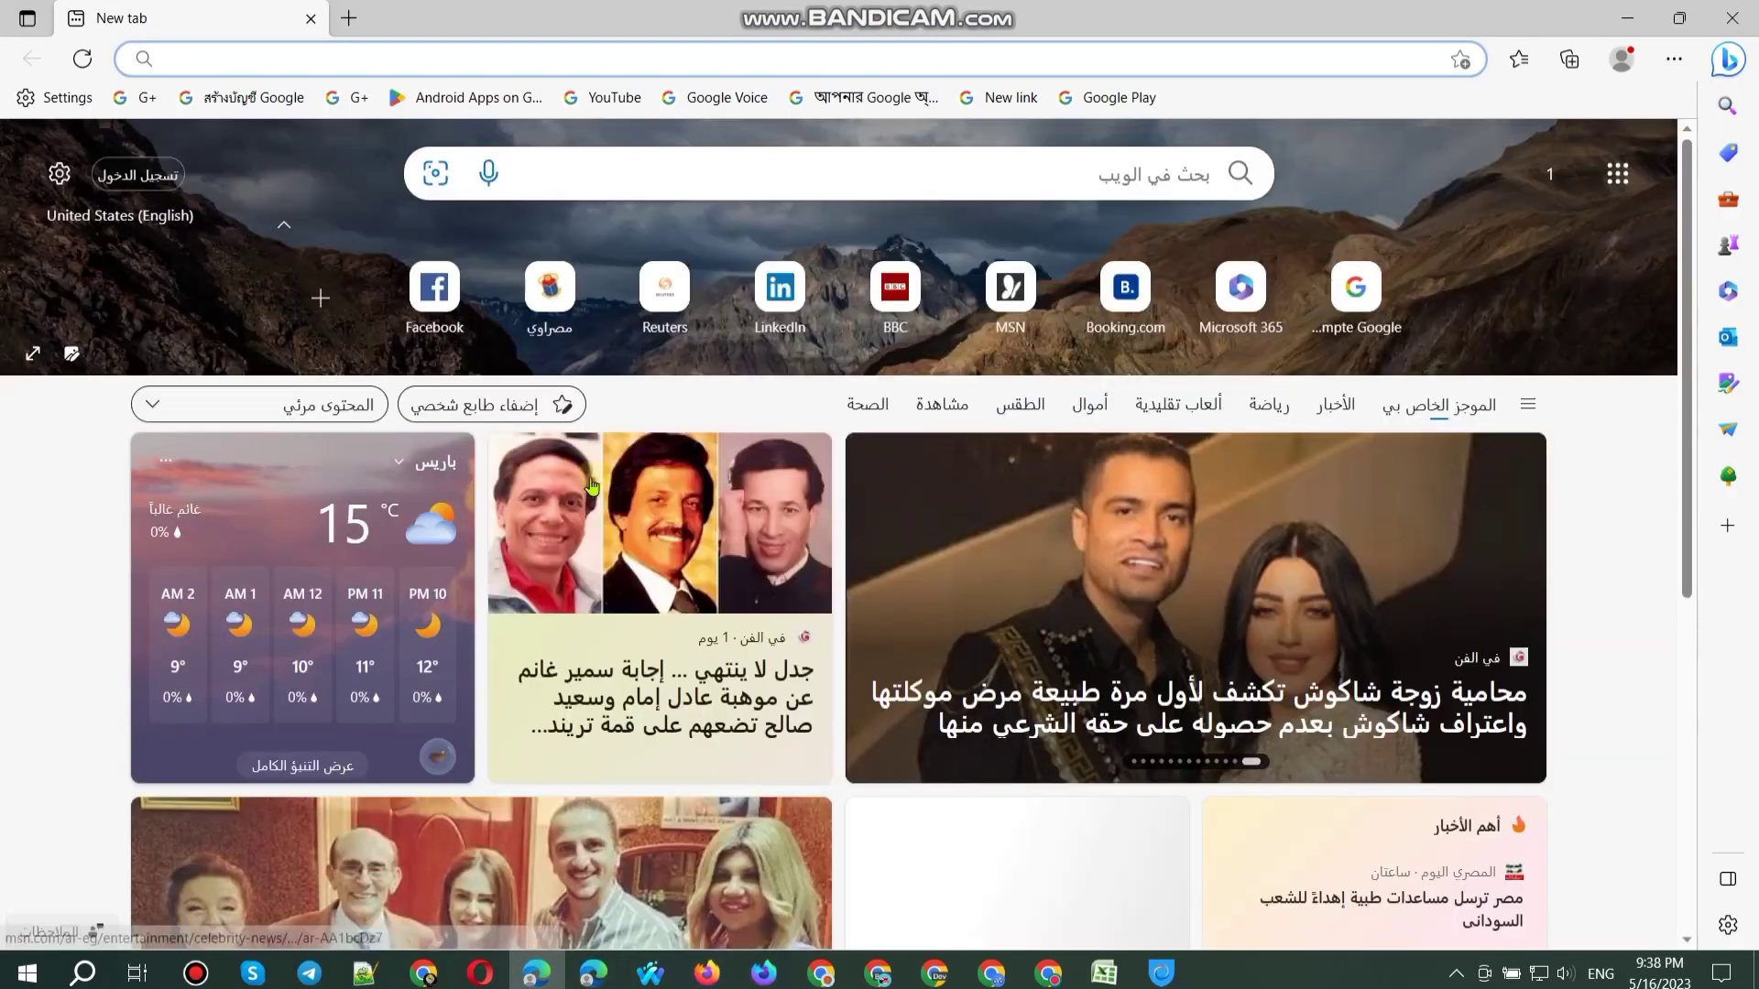
Step: Clear Edge's browsing data with Clear now and open a new InPrivate window
key(ctrl+shift+Delete)
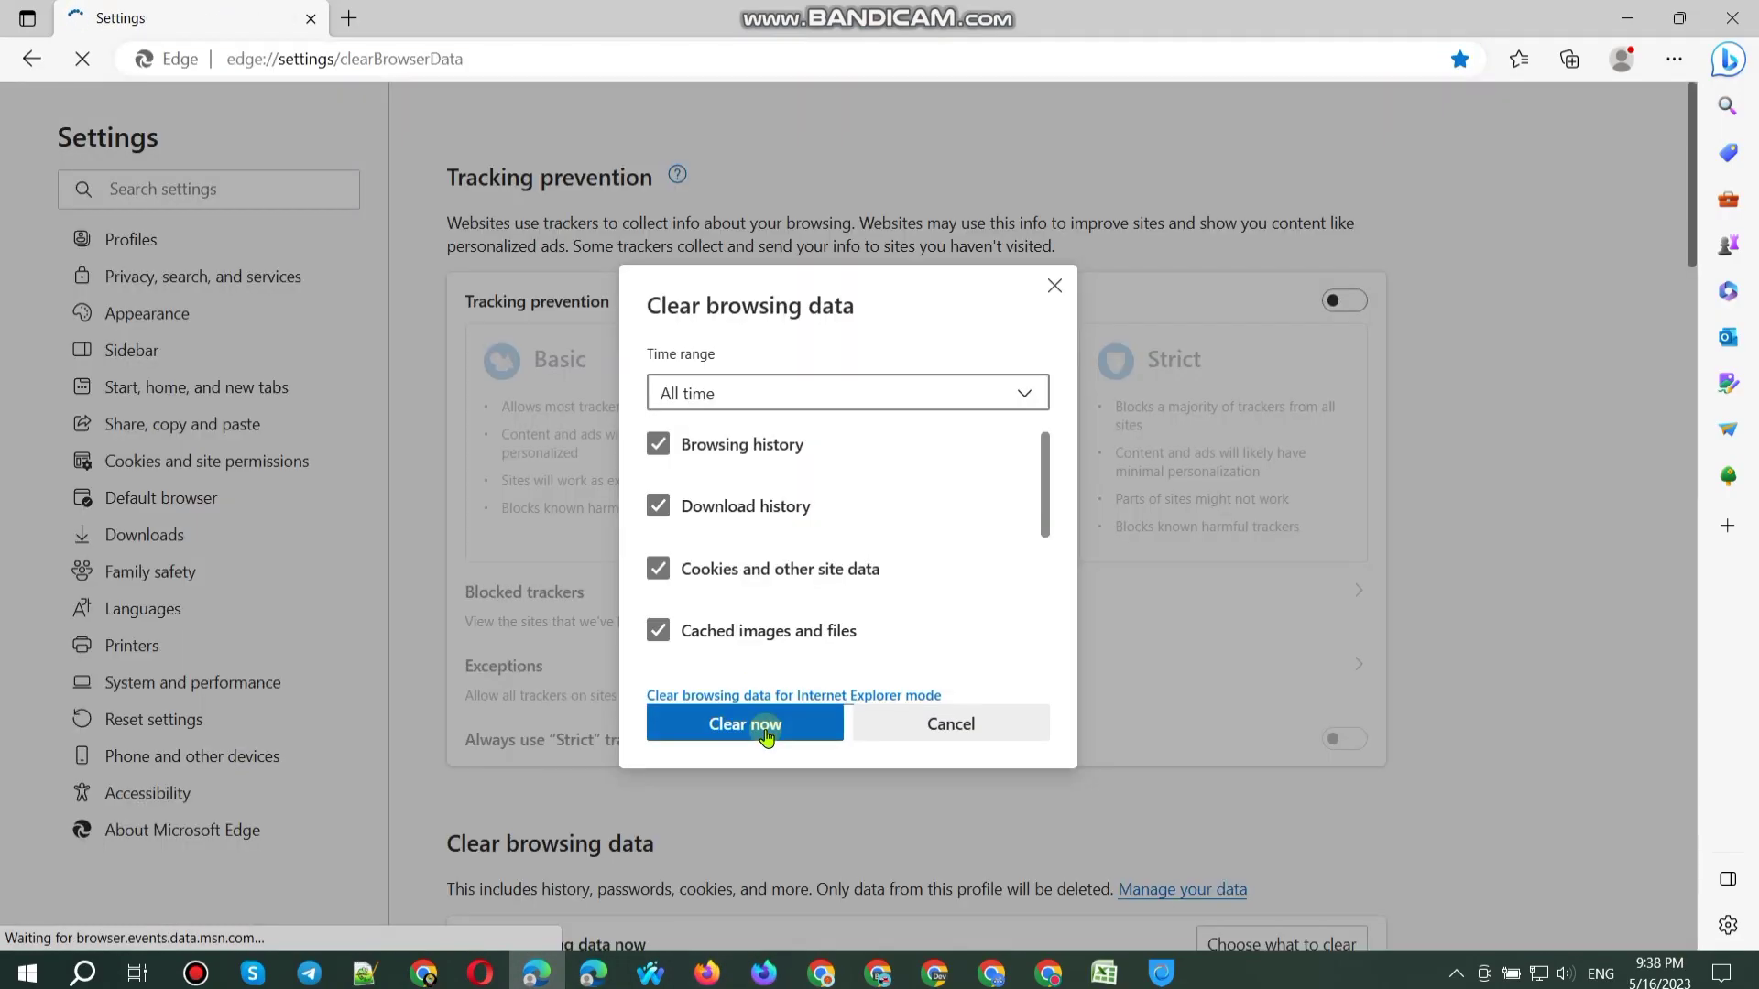
click(761, 725)
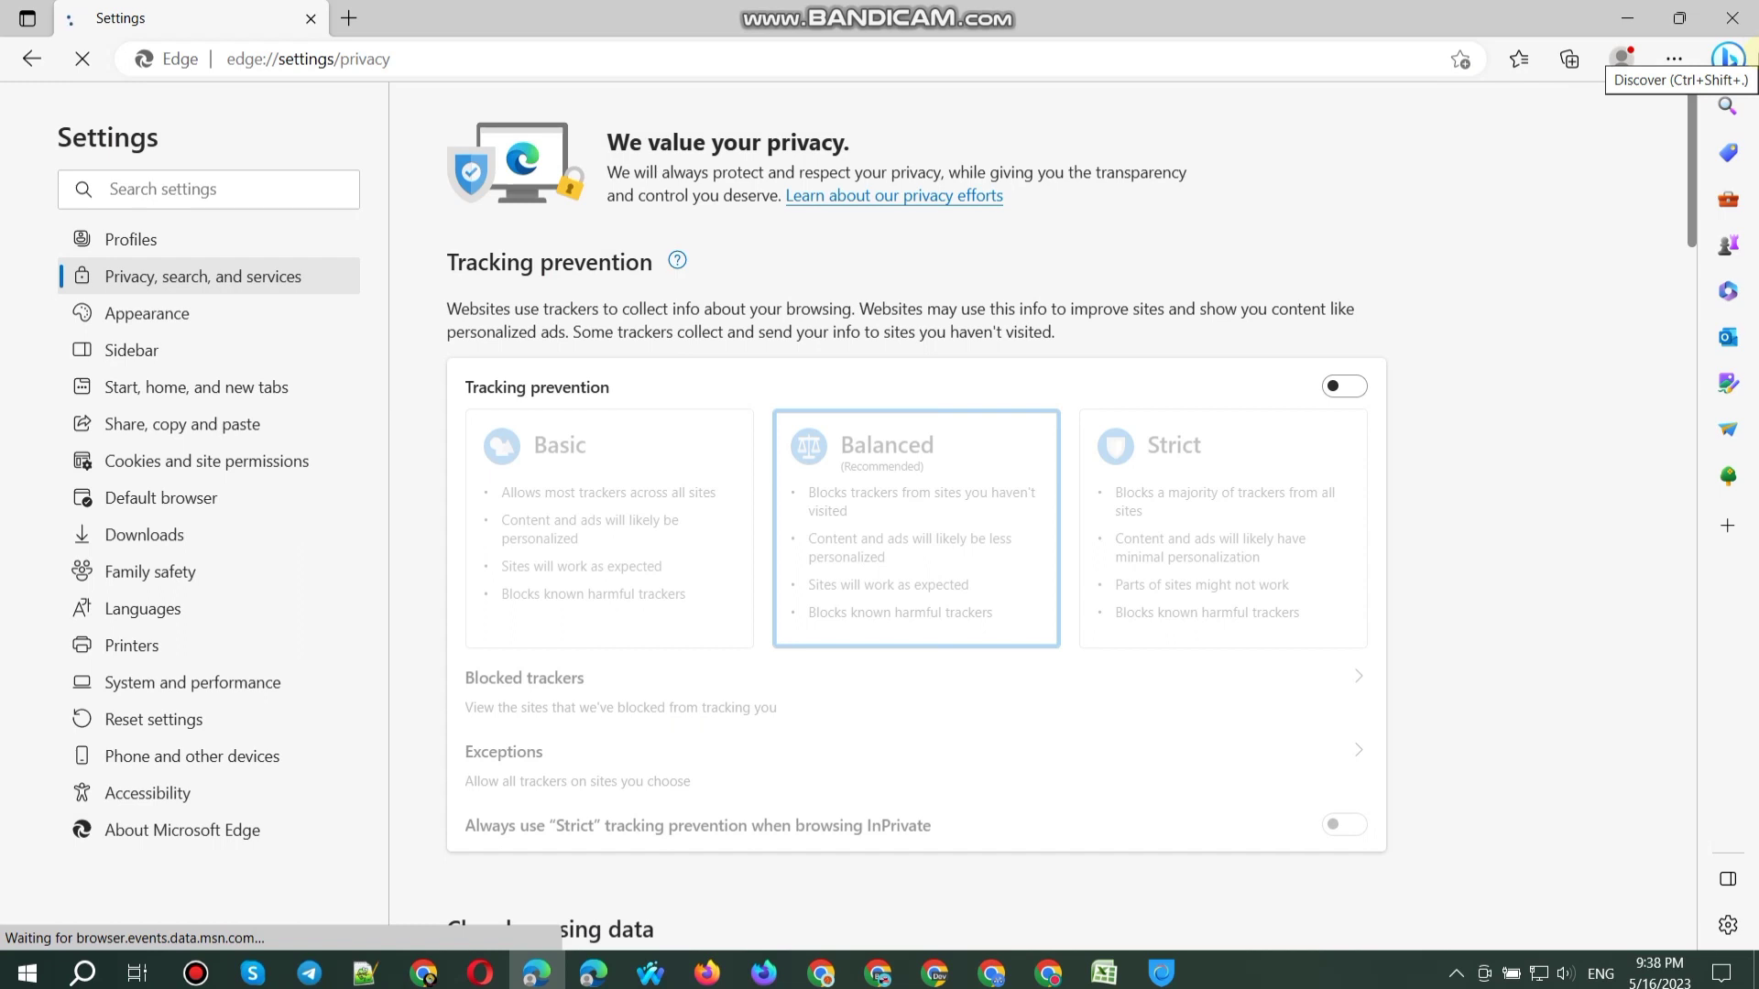
click(1673, 58)
click(1416, 171)
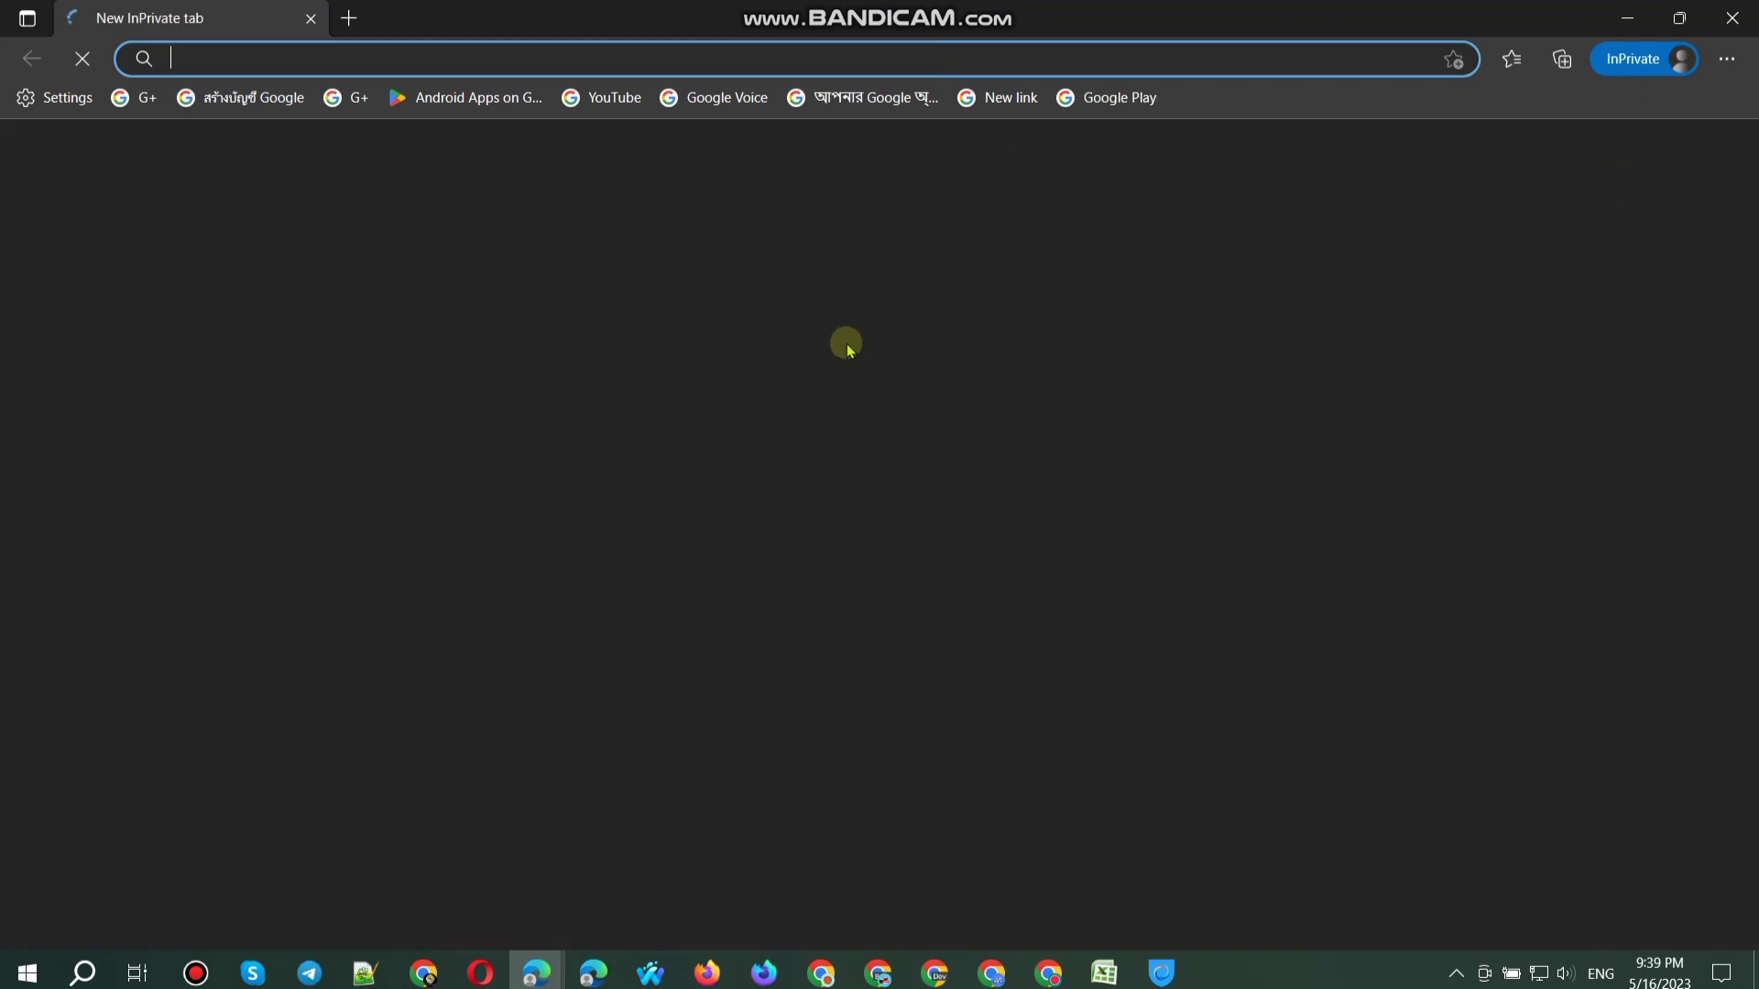
Step: Load the Google Play games store filtered to Chromebook and choose Library & devices to prompt sign-in
click(467, 98)
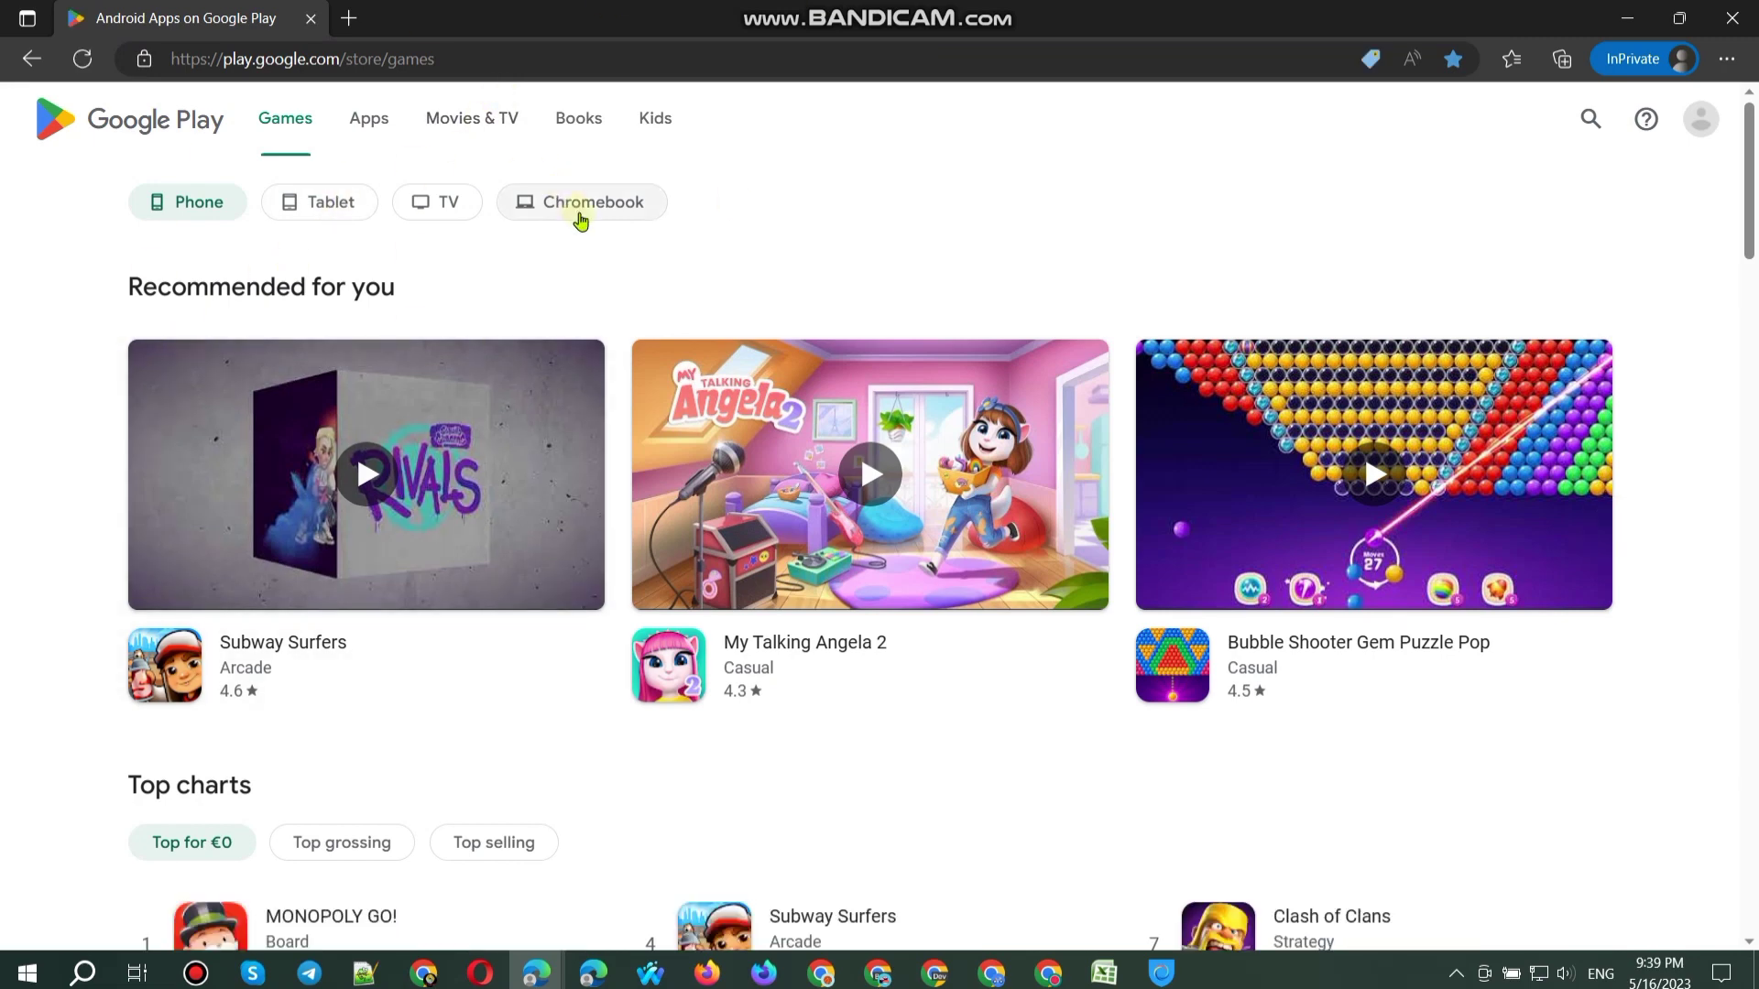
click(581, 210)
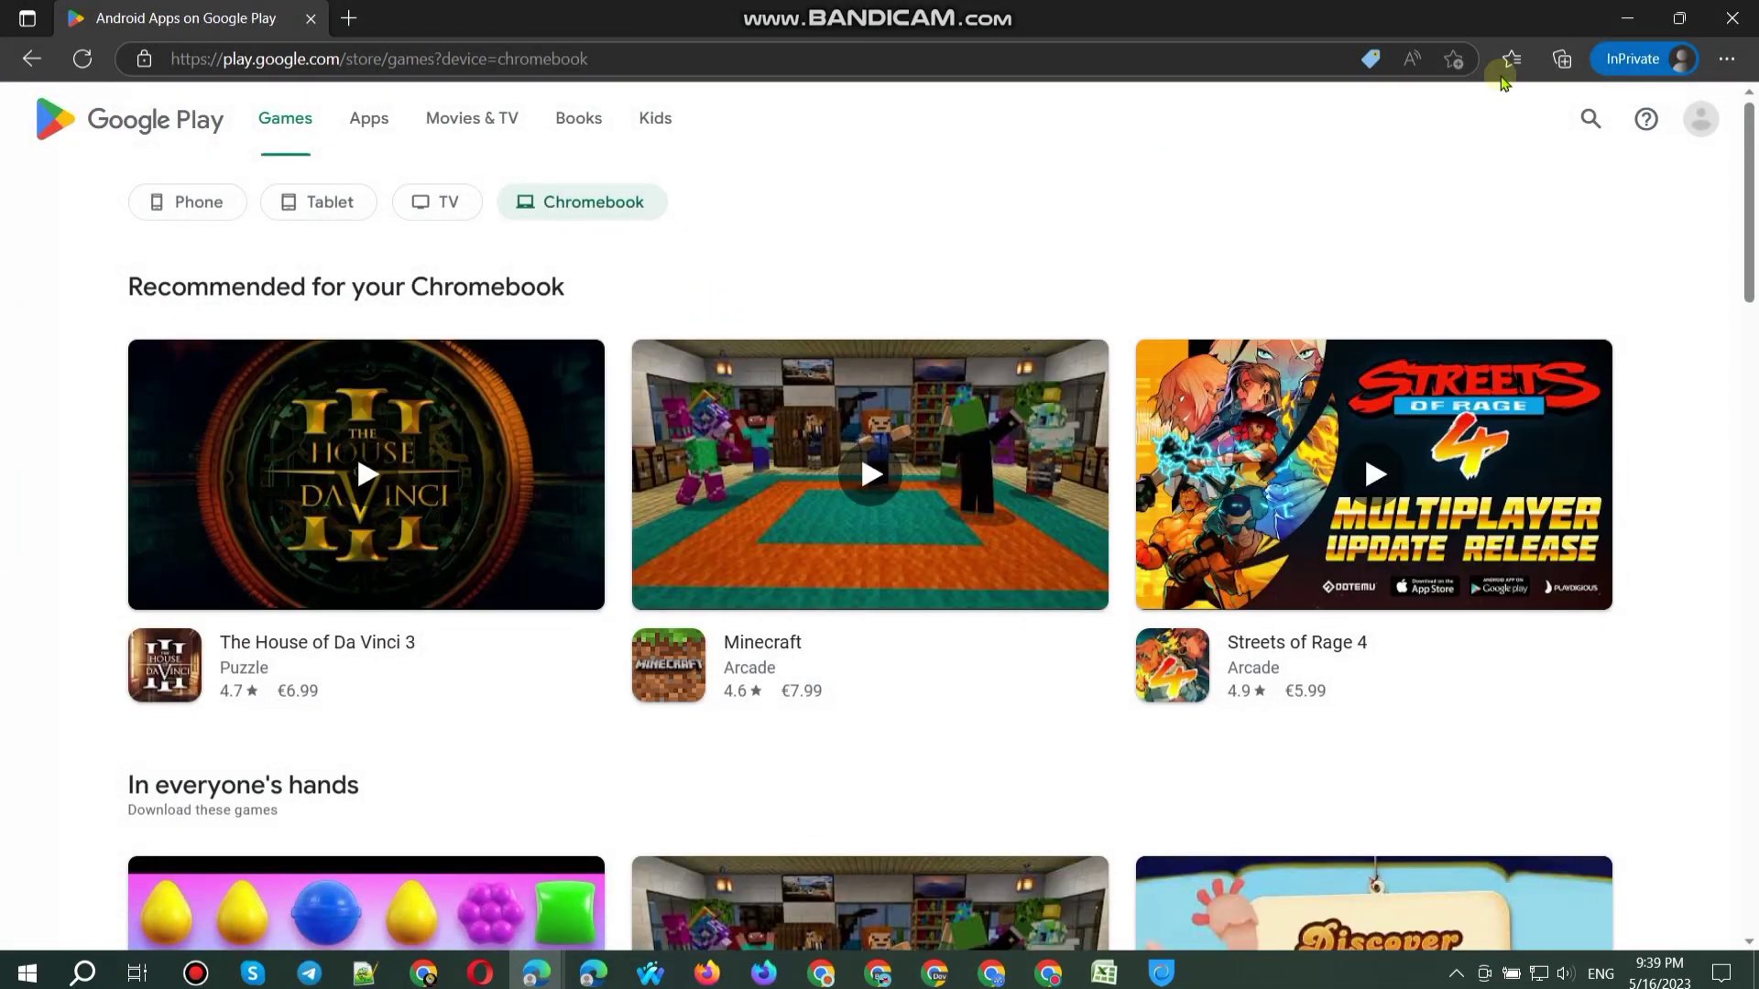
click(1707, 123)
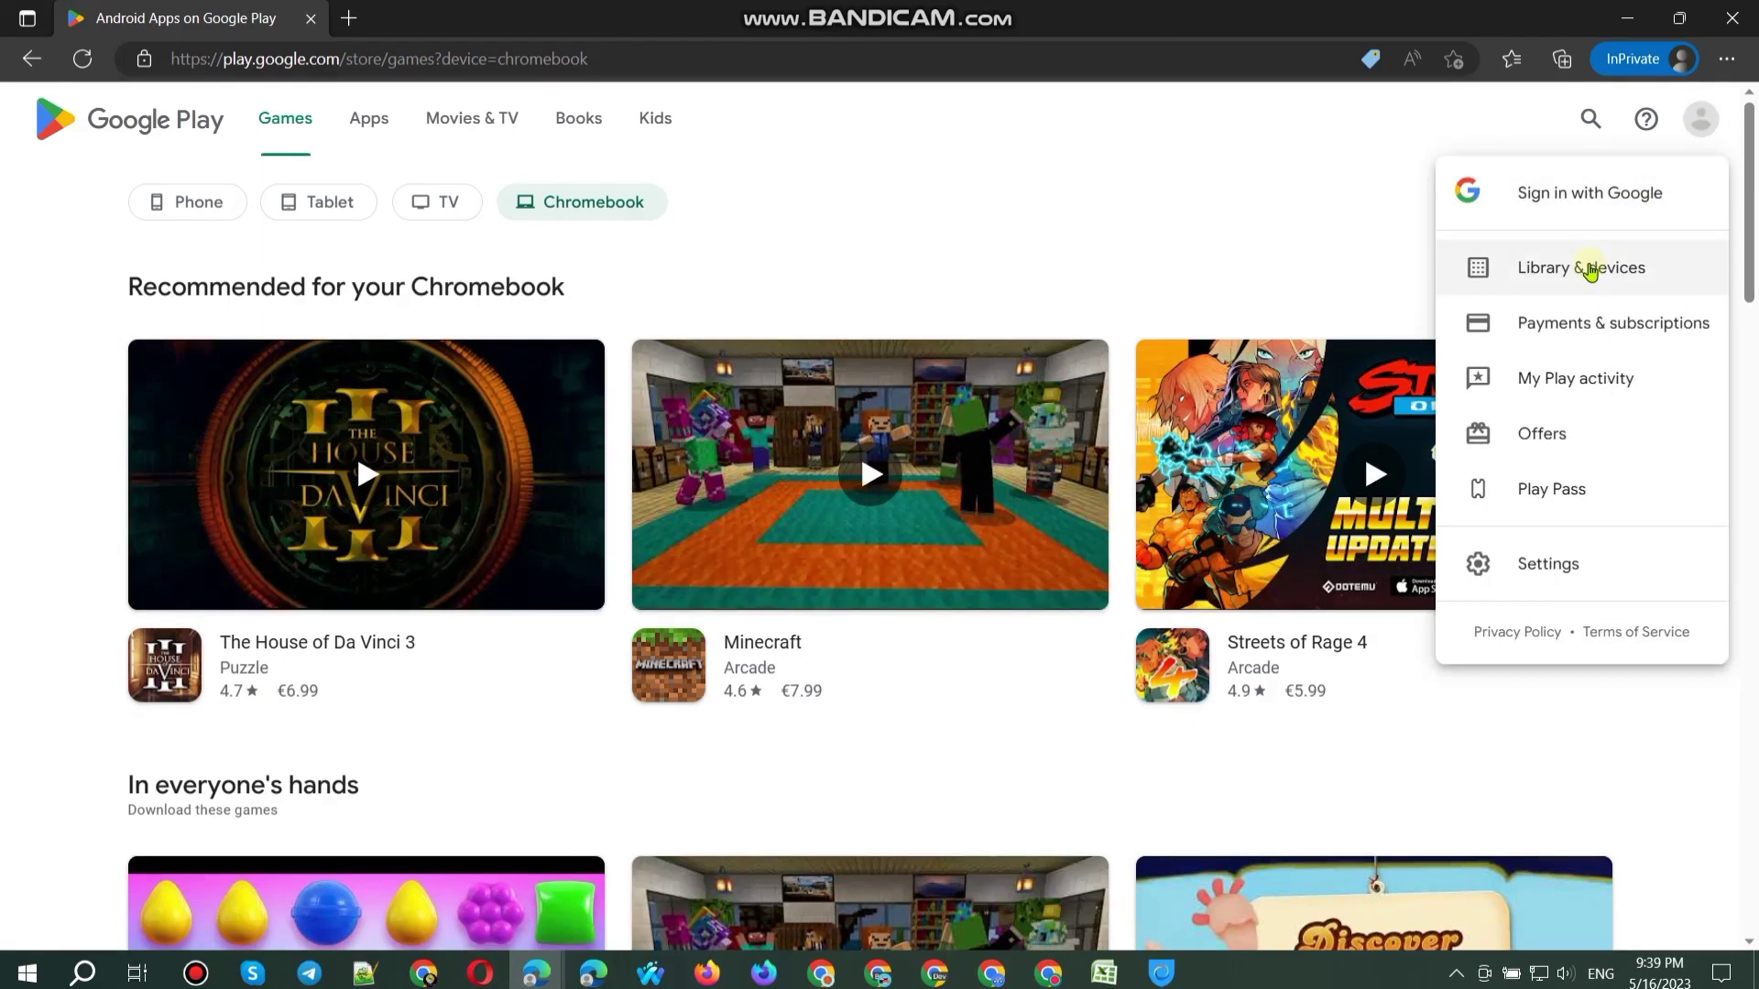
click(1589, 268)
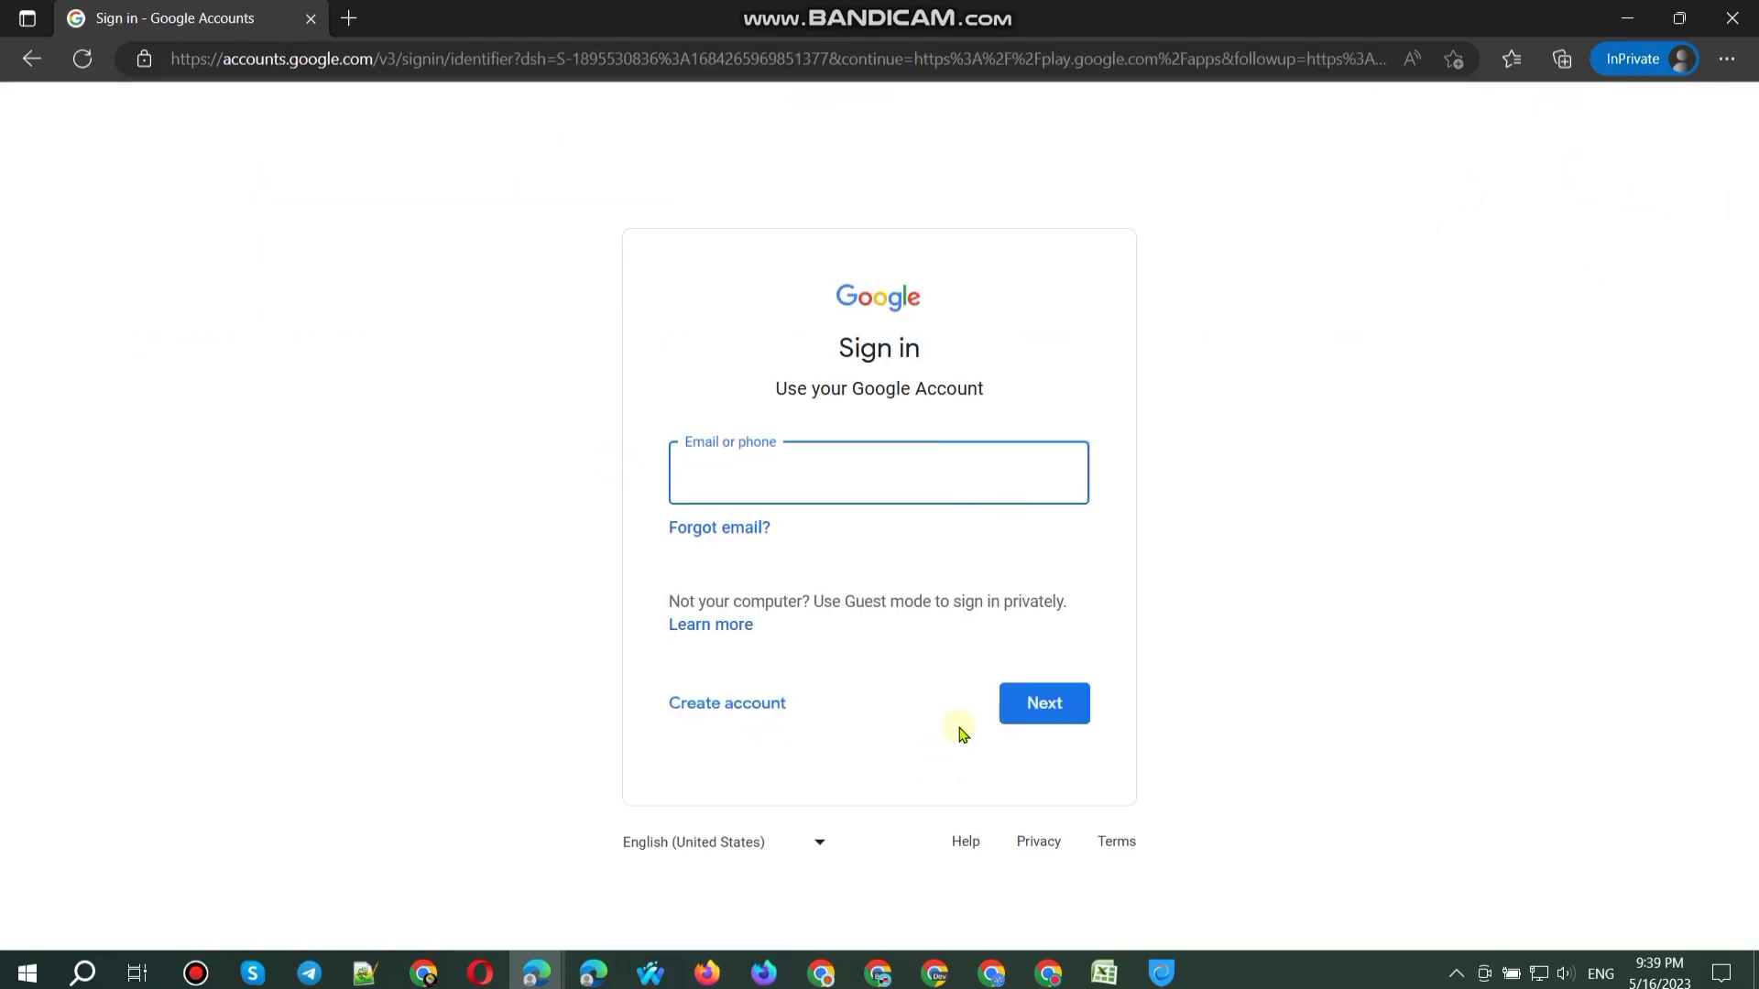
Step: Start a personal-use Google account and enter the first and last name
click(776, 704)
click(804, 548)
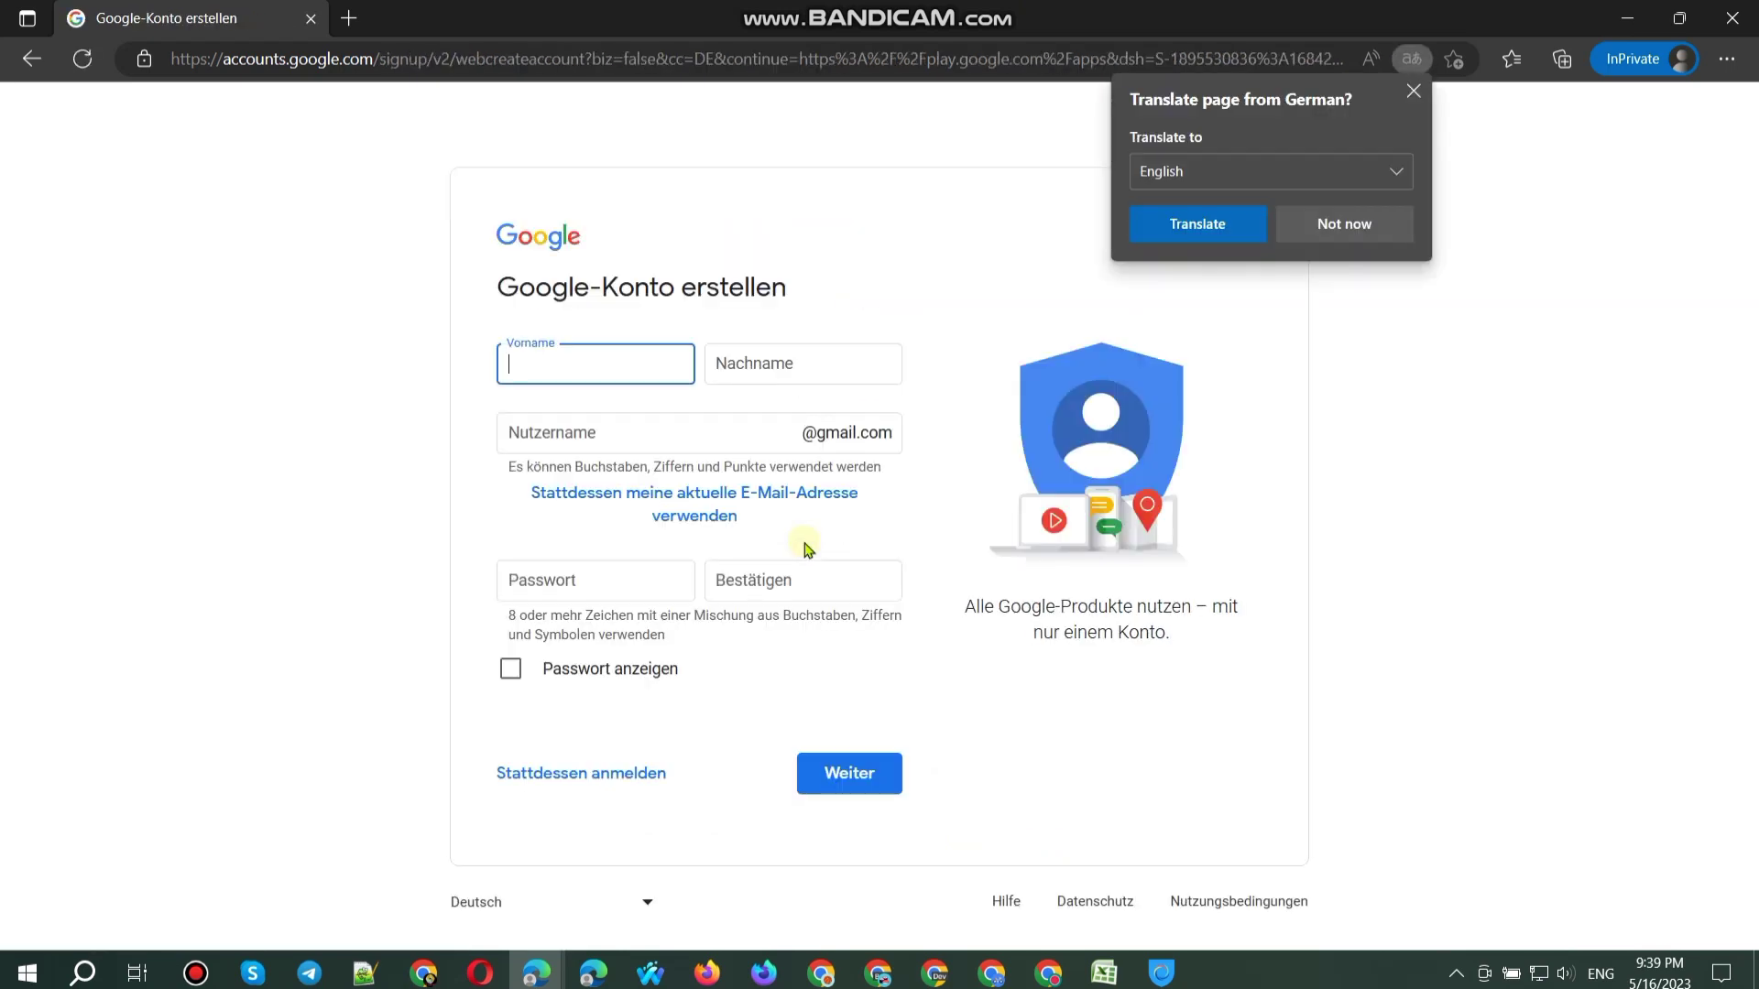
text(Mnfaree)
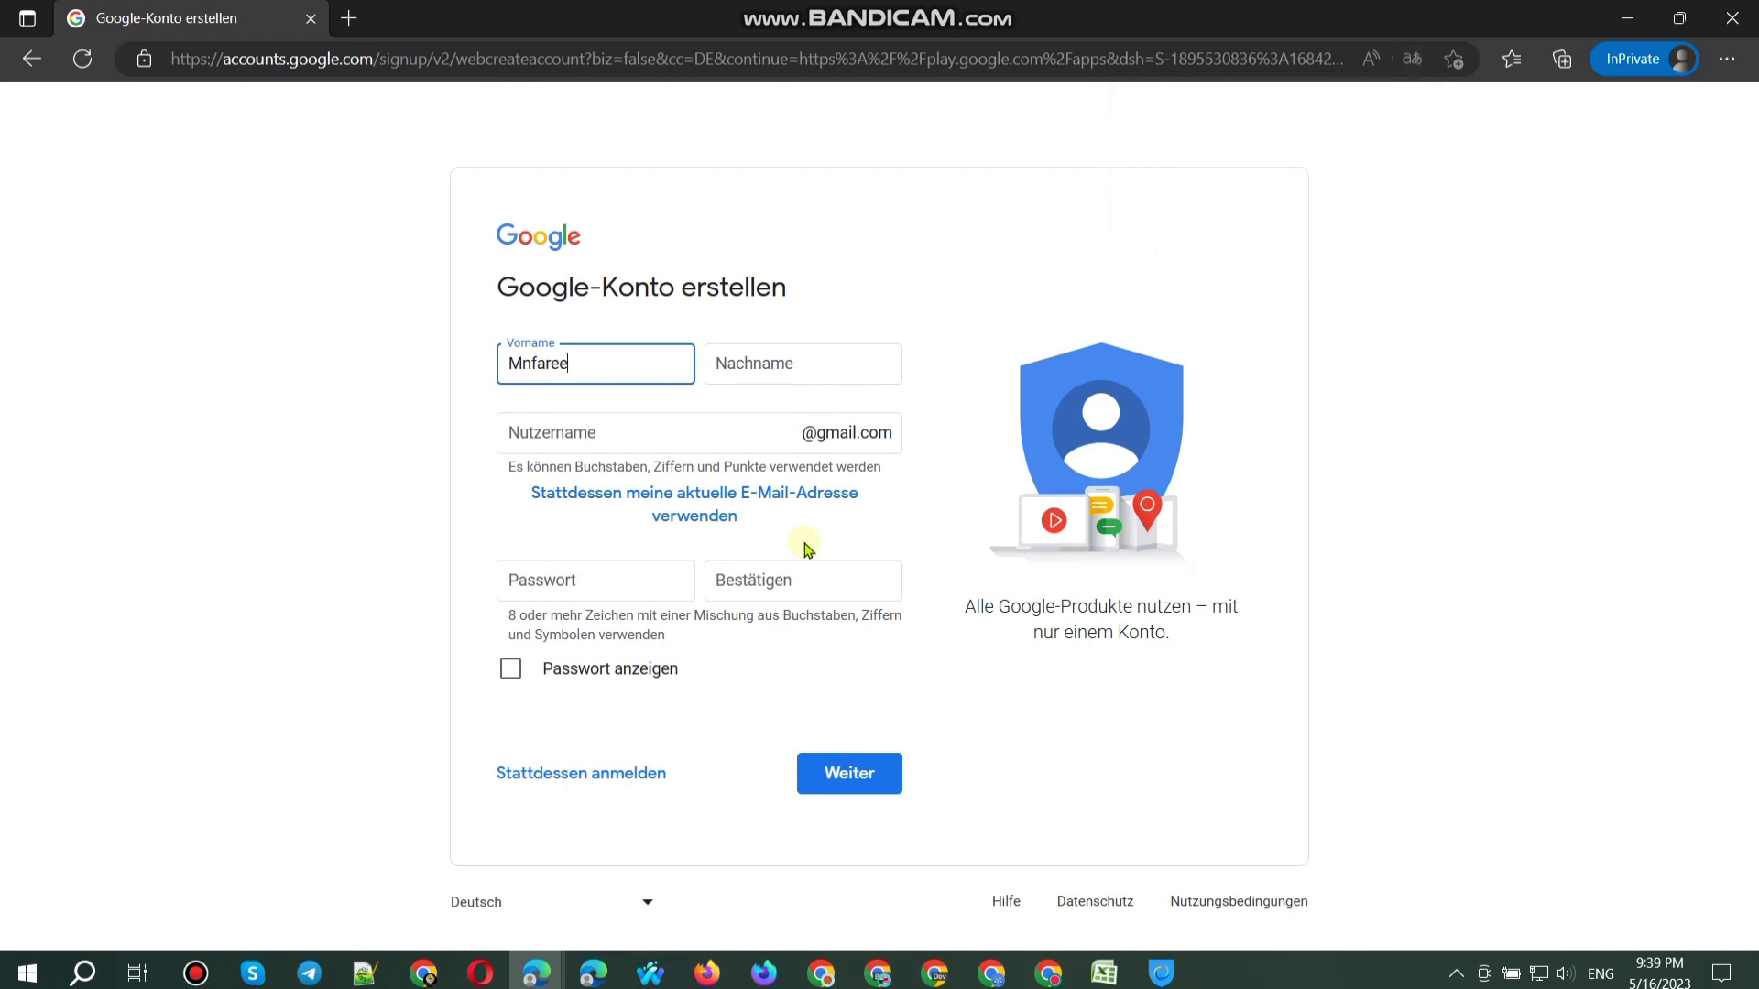
key(Tab)
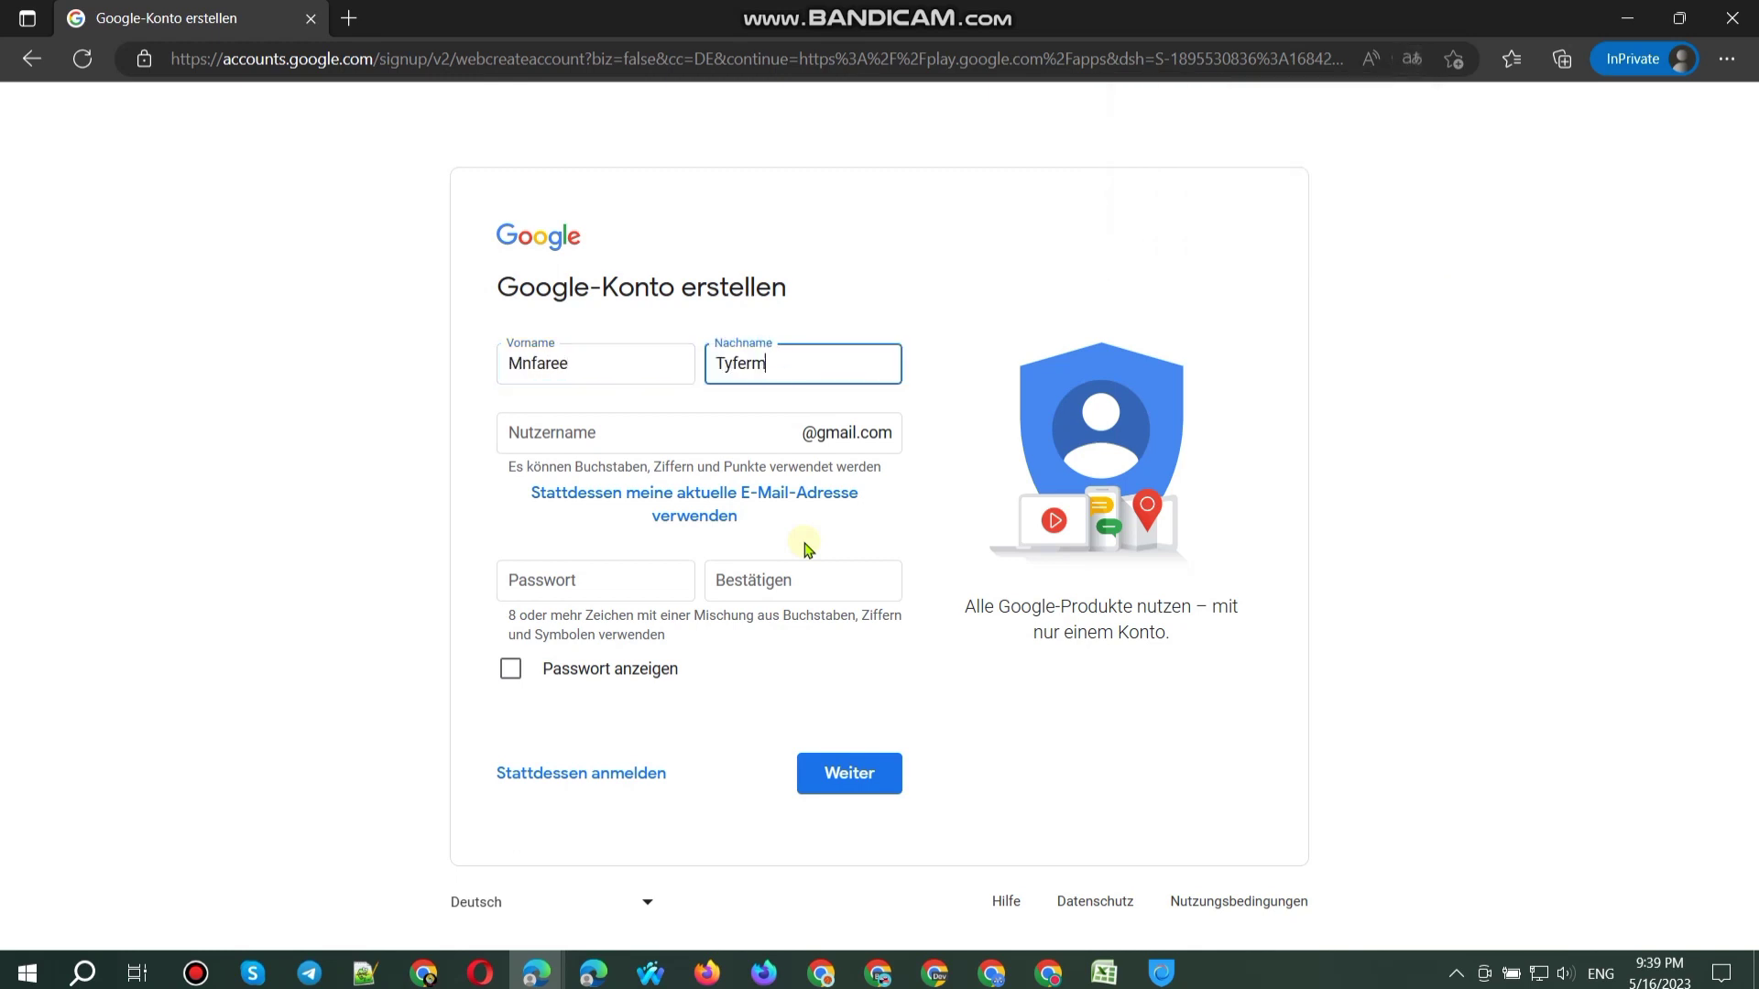
Step: Enter a Gmail username and password, and paste the same password into Bestätigen
click(644, 441)
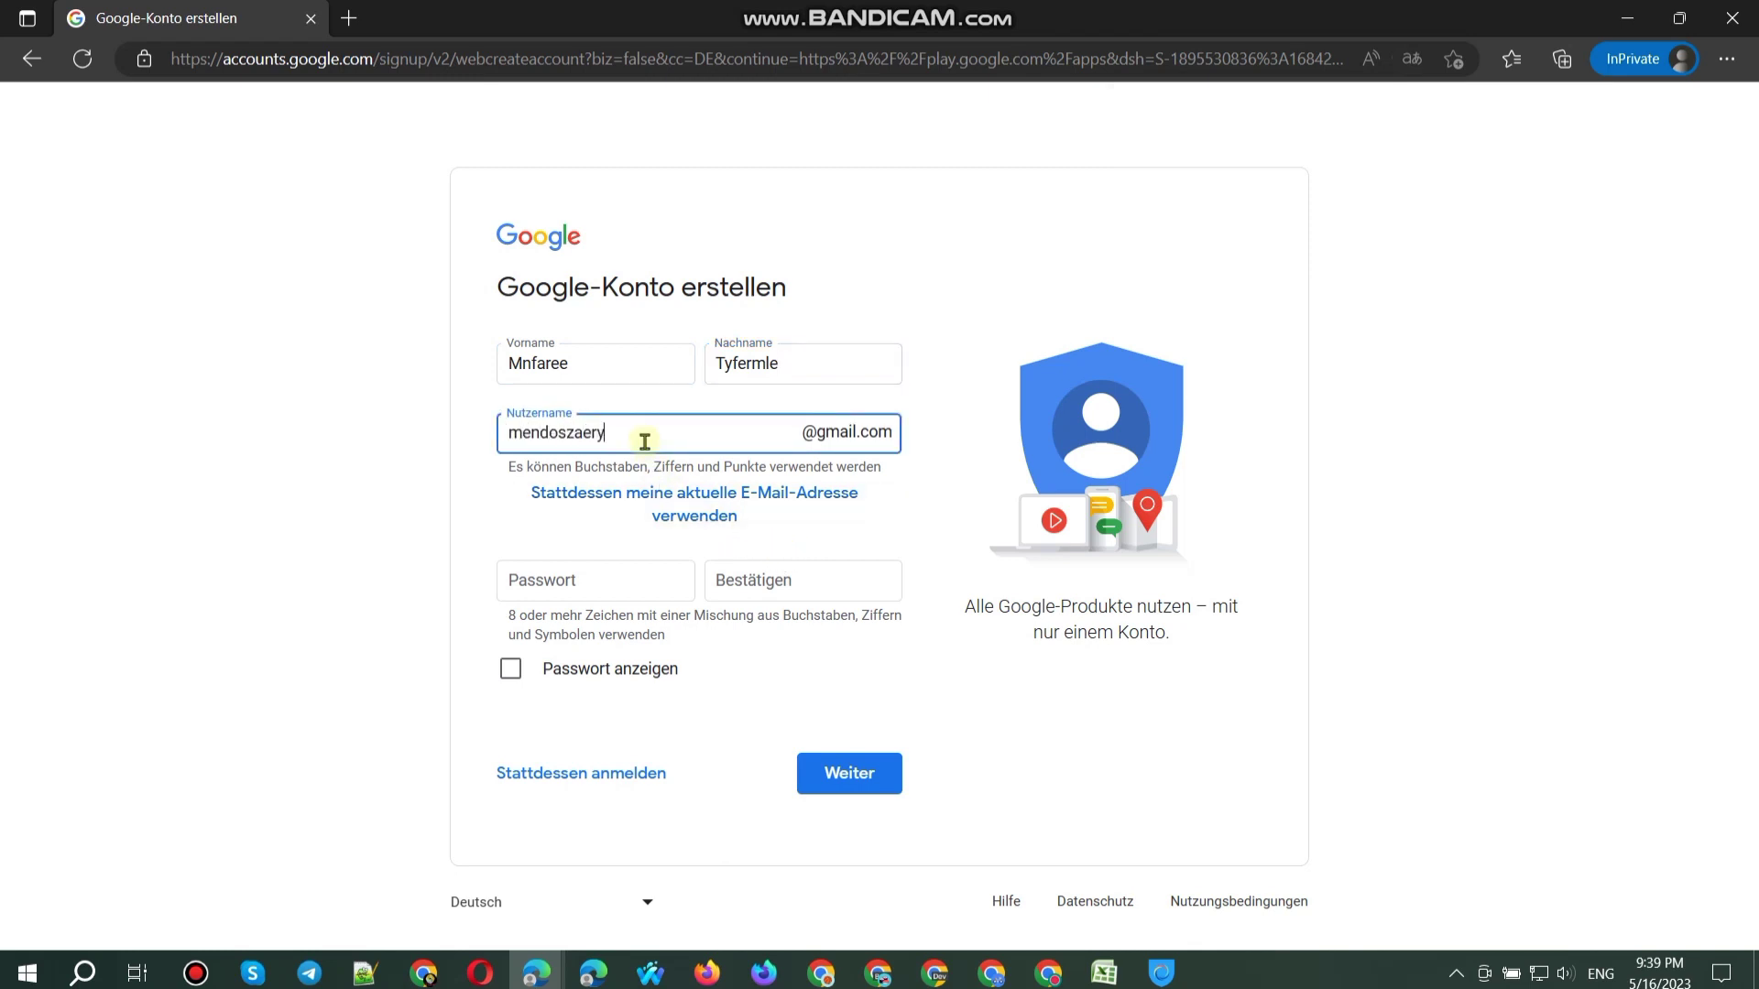
click(654, 580)
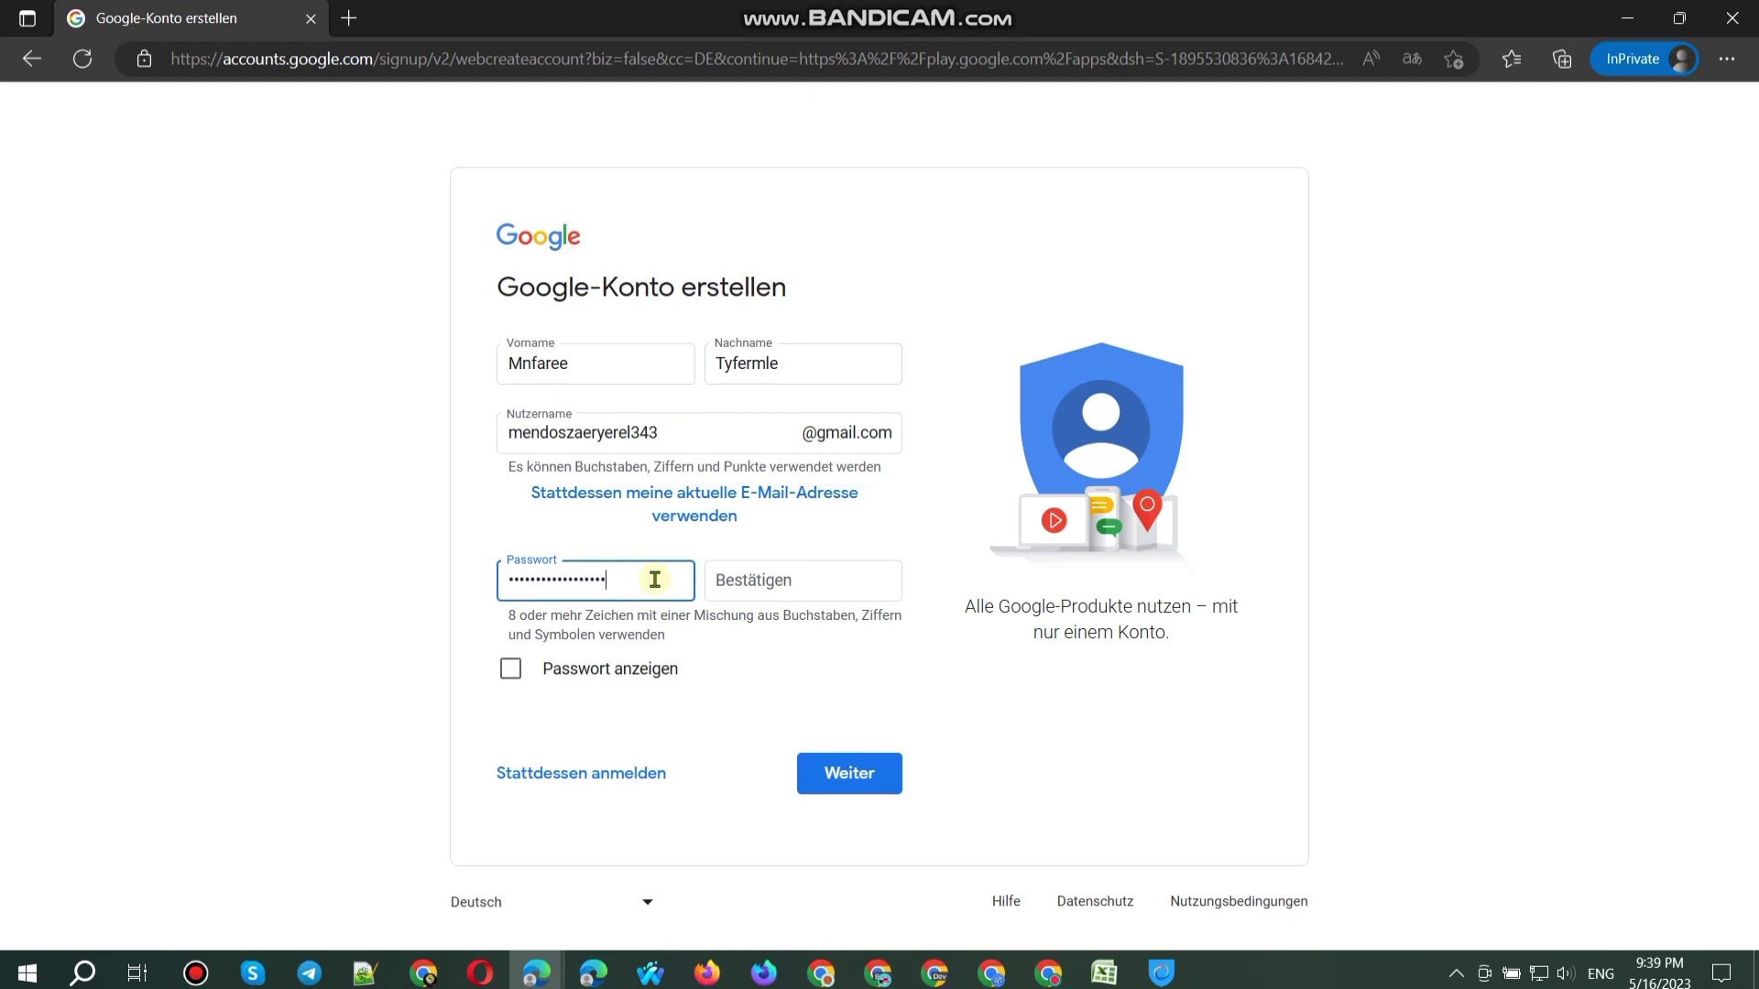
click(626, 674)
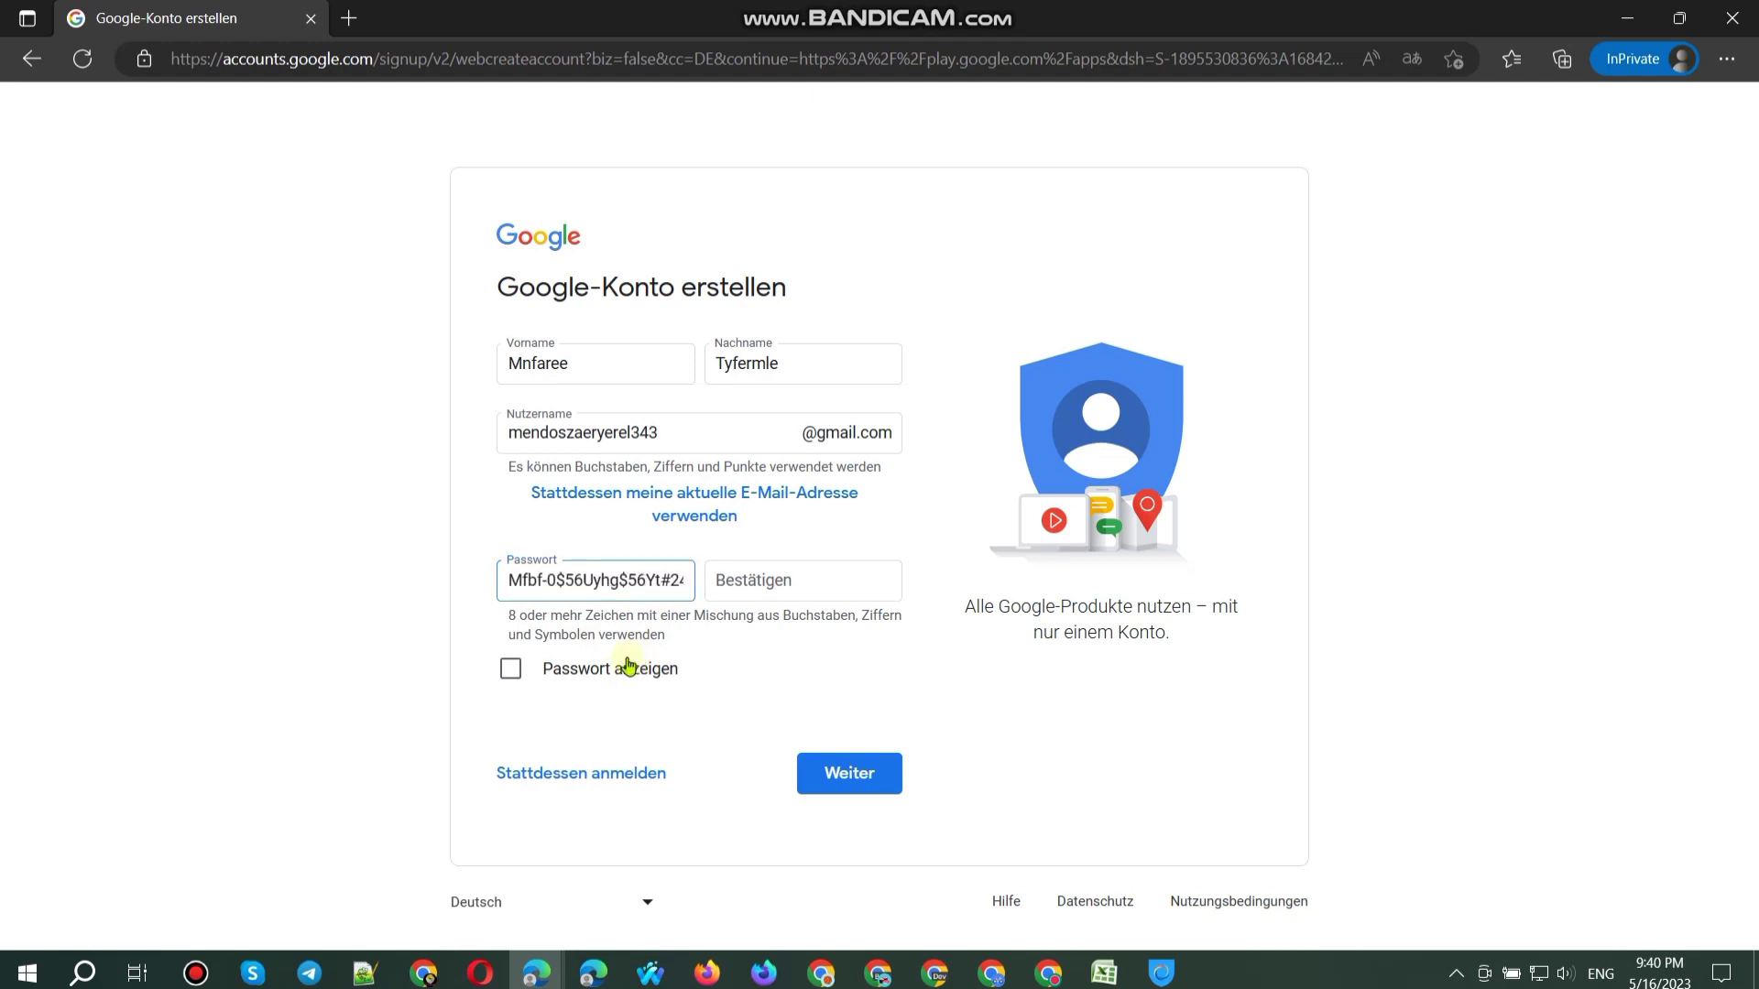
triple_click(649, 583)
key(ctrl+c)
click(767, 587)
key(ctrl+v)
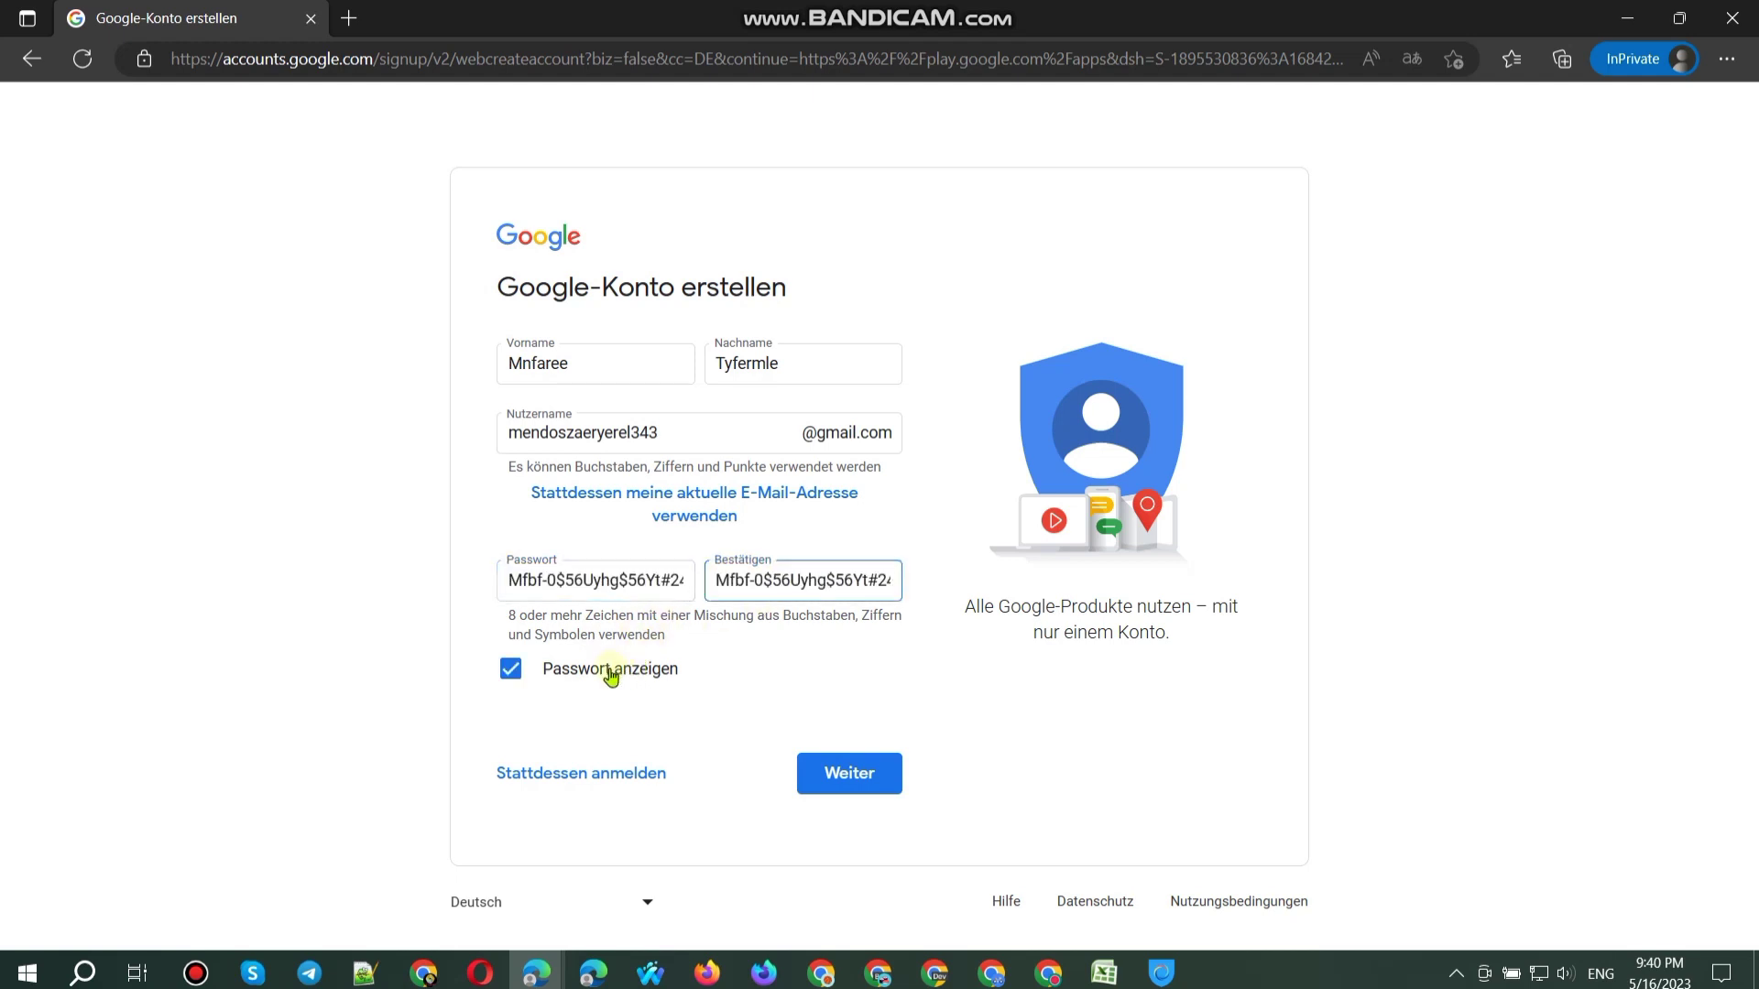
click(608, 668)
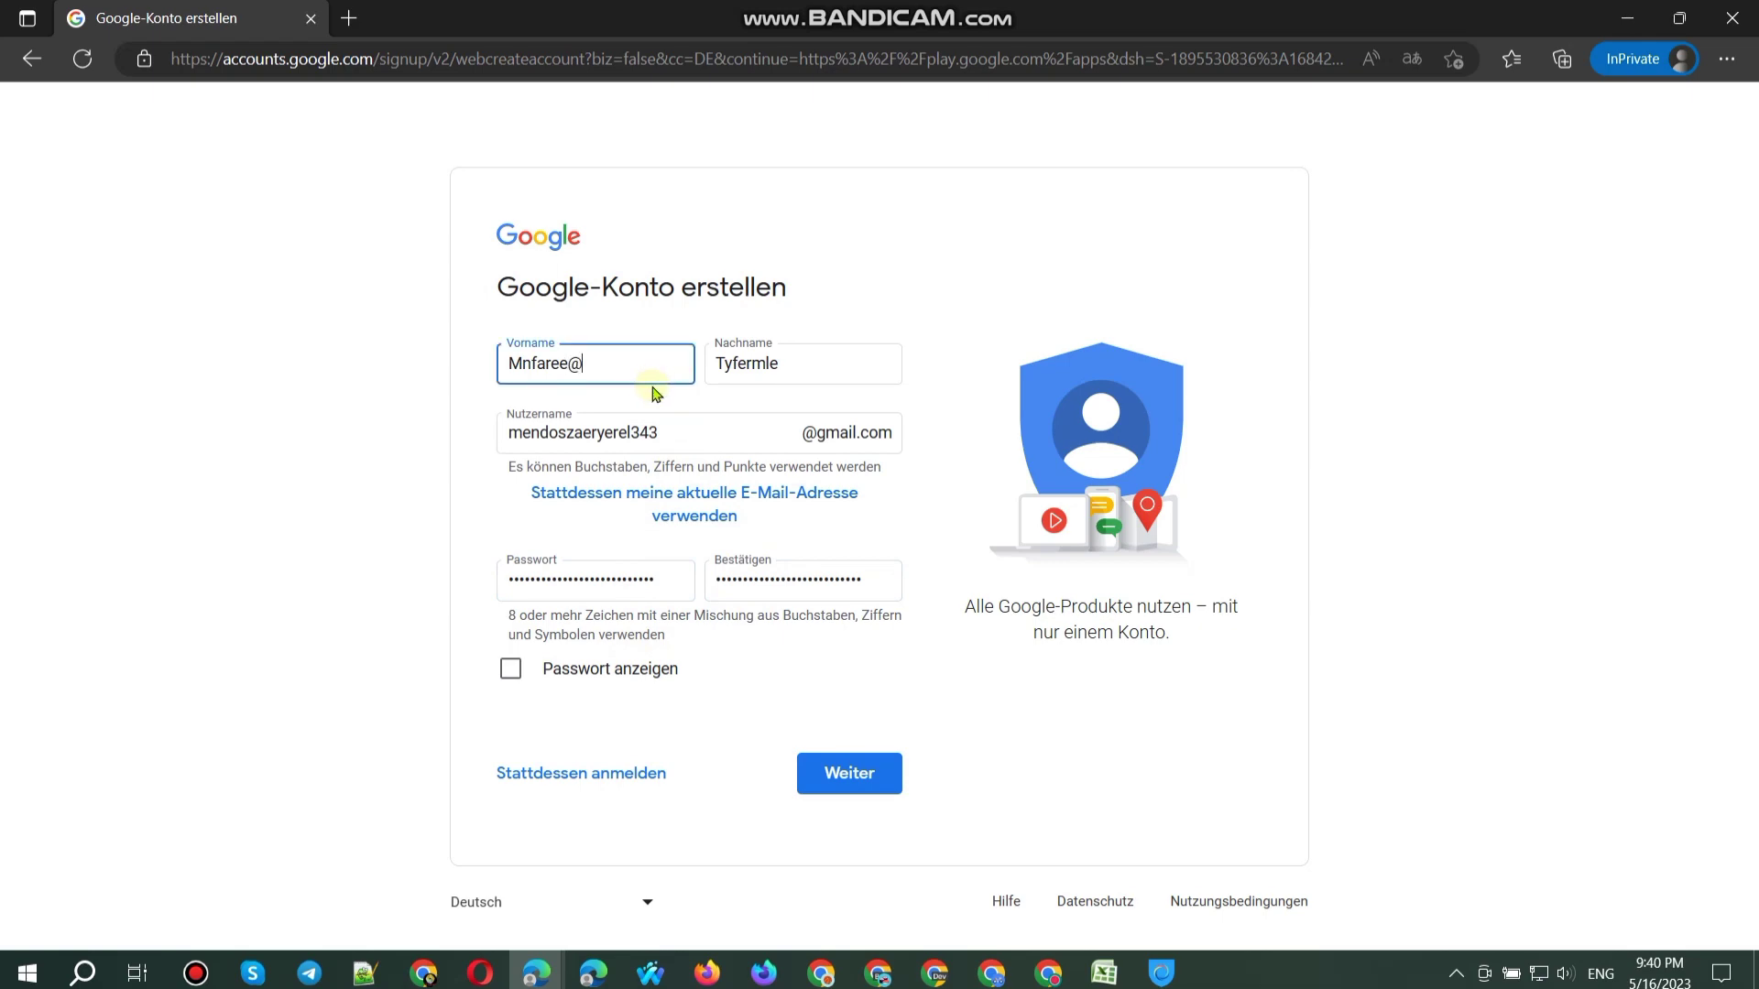
click(815, 357)
Step: Submit the form and delete the stray @ characters from the first name
text(@@)
click(868, 772)
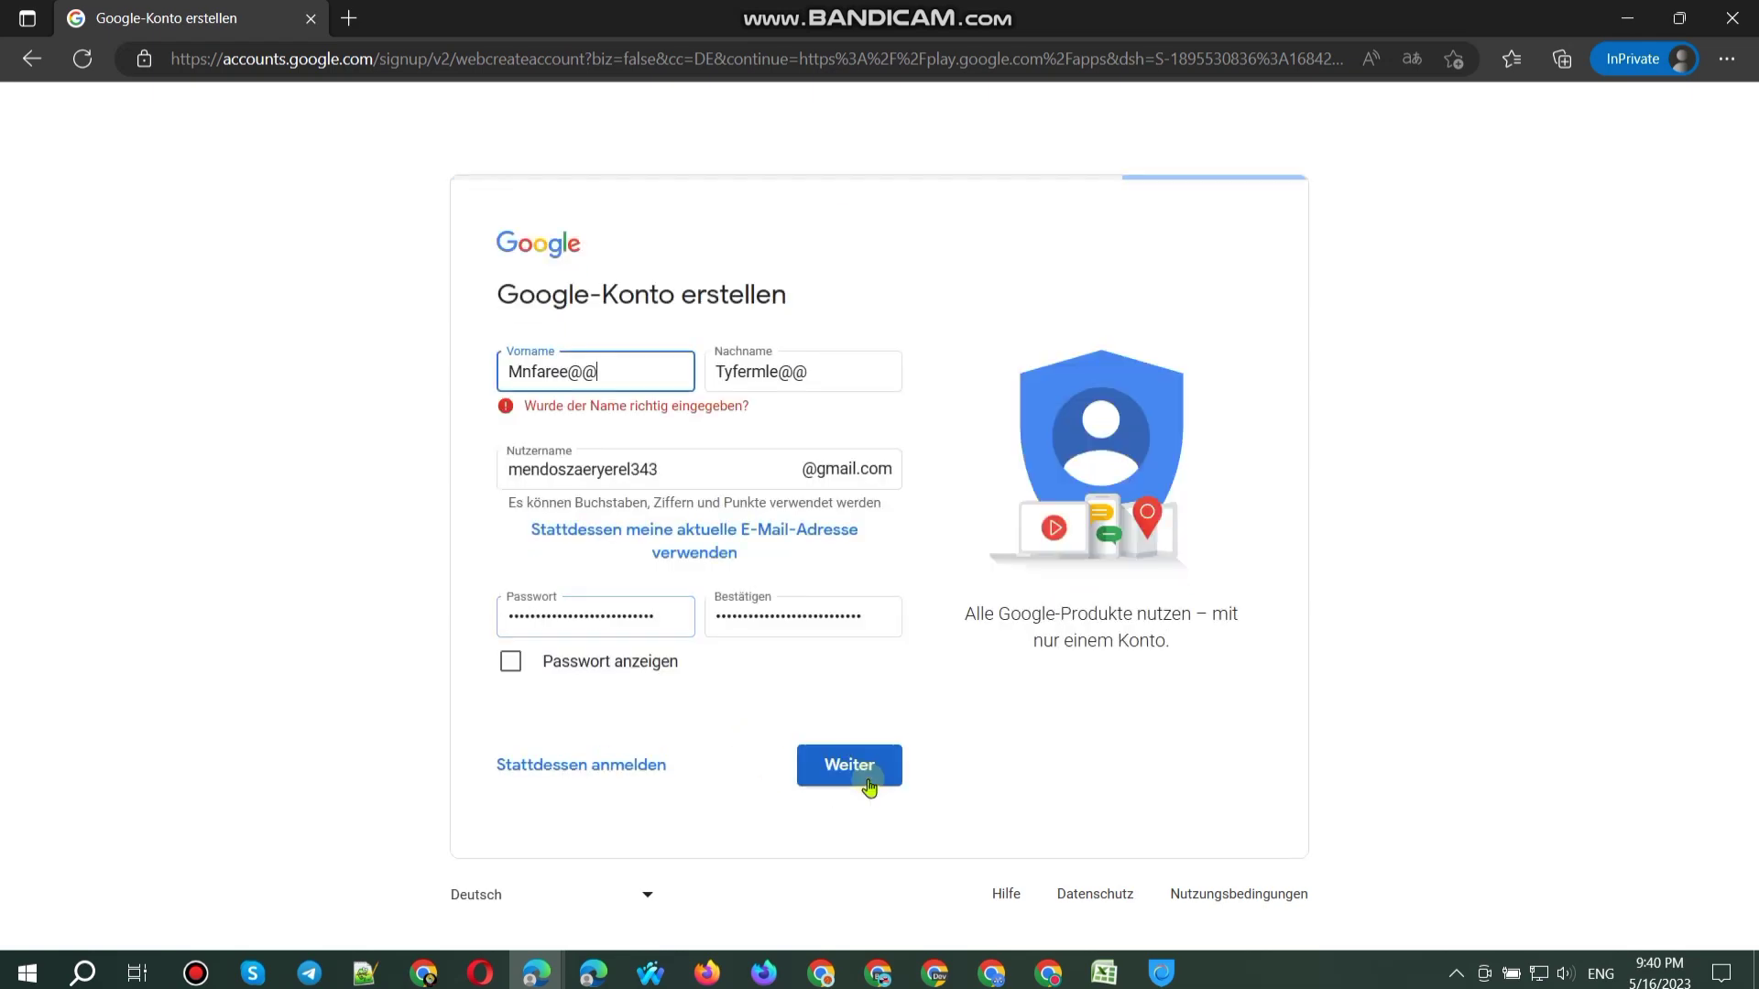
key(BackSpace)
click(868, 774)
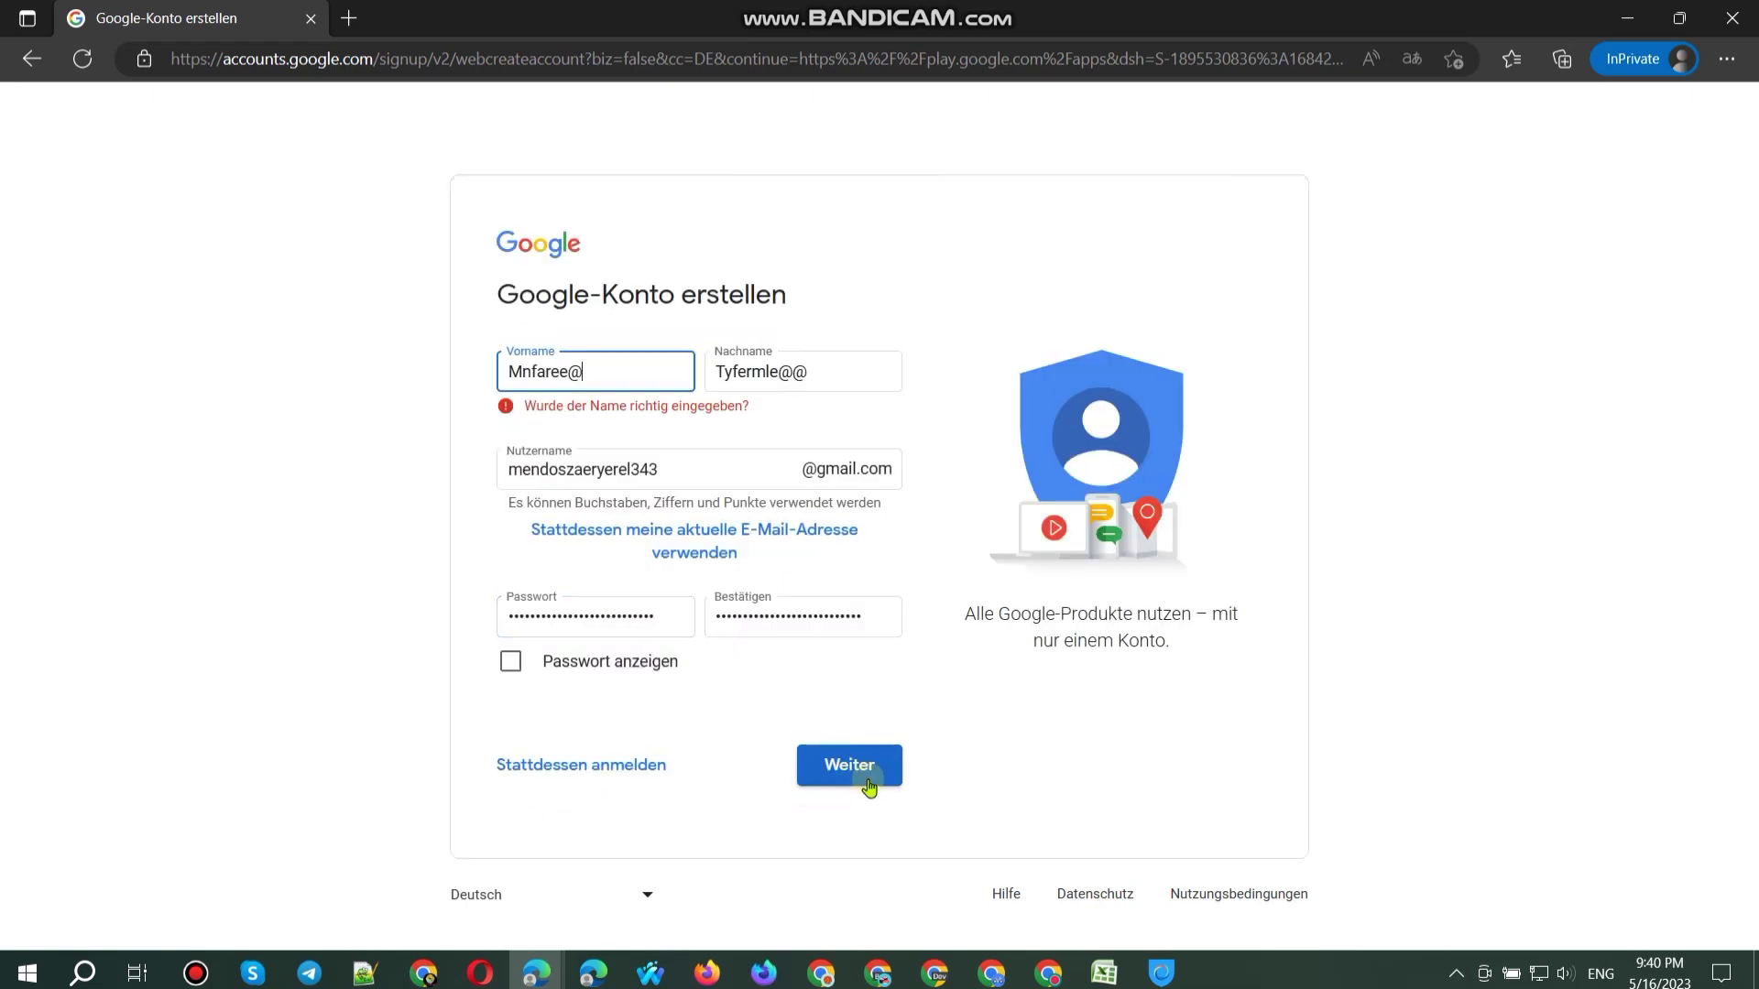
key(BackSpace)
click(871, 773)
Step: Delete the stray @ characters from the last name and username until the error clears
click(836, 371)
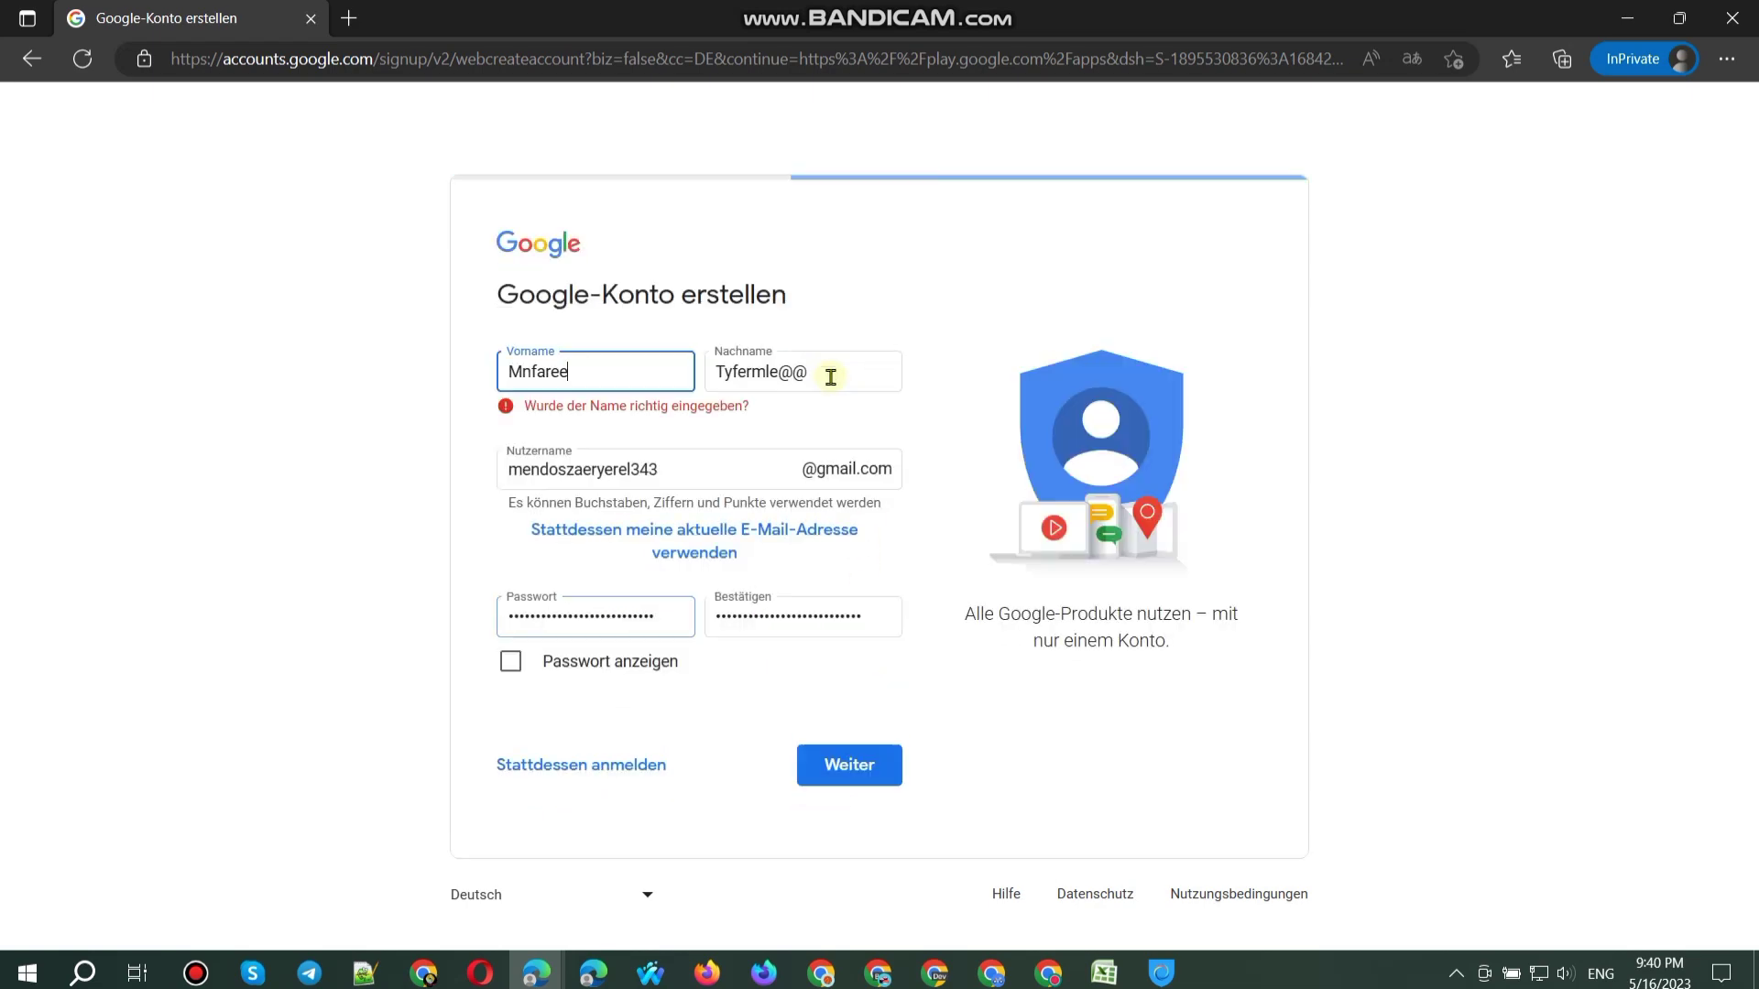
key(BackSpace)
key(Return)
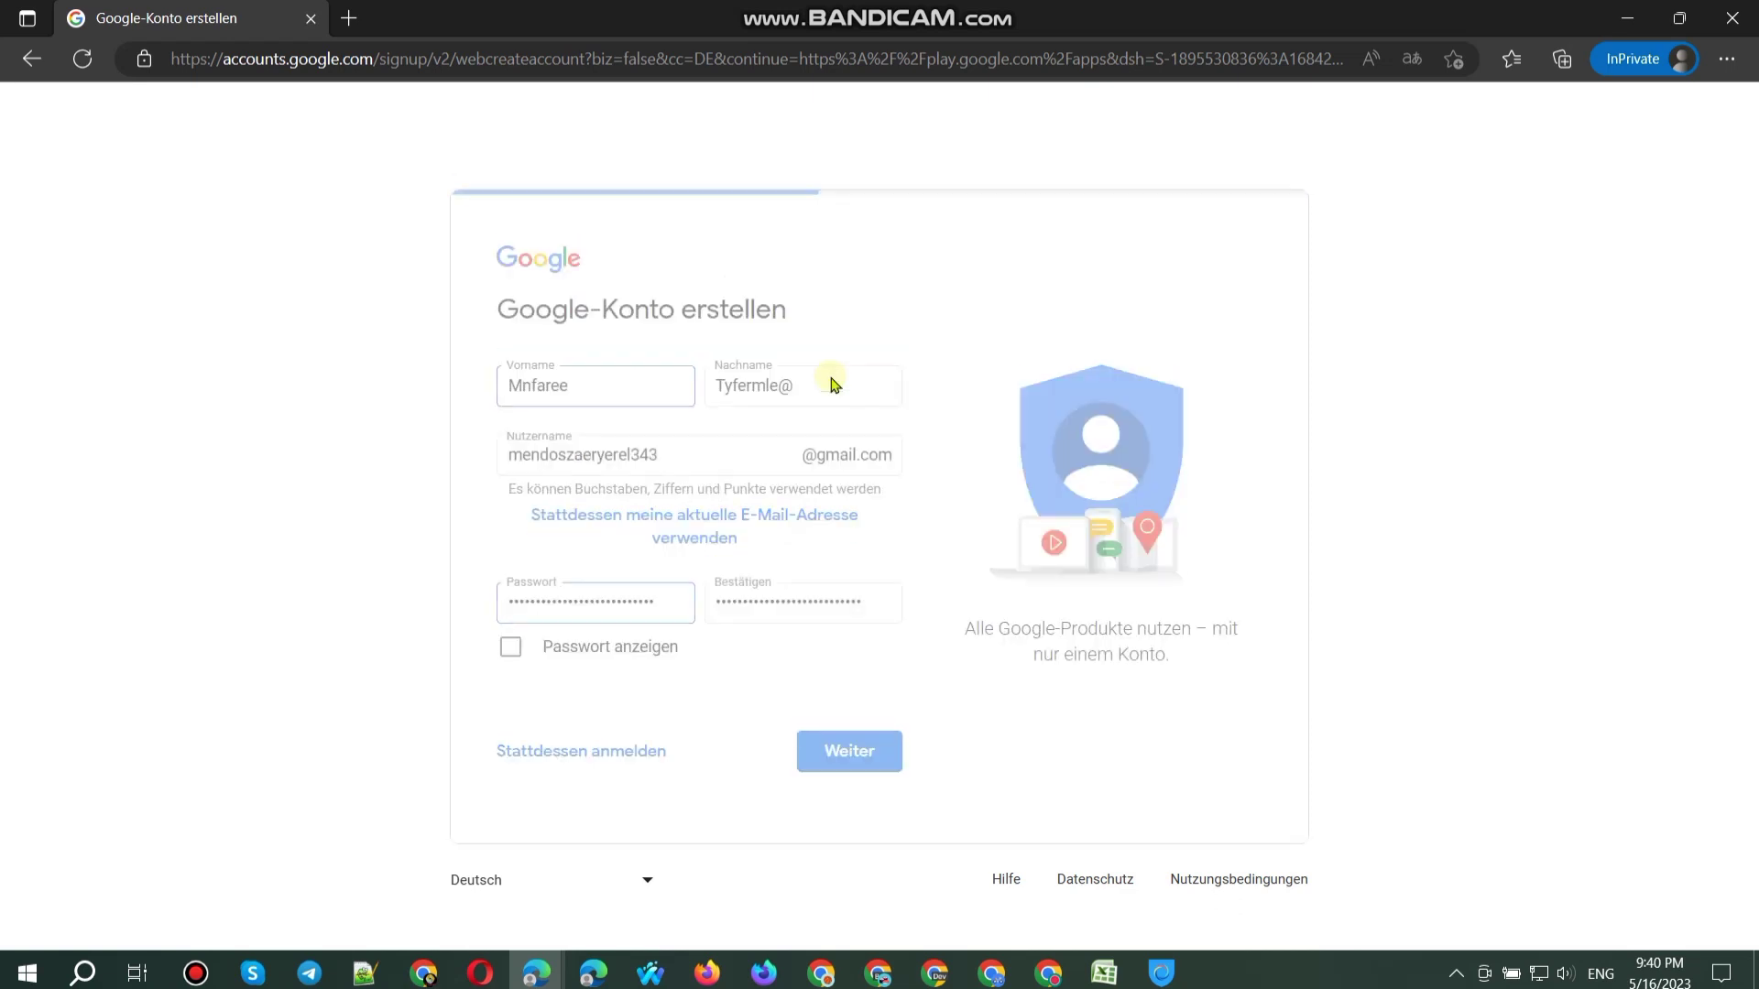
click(767, 467)
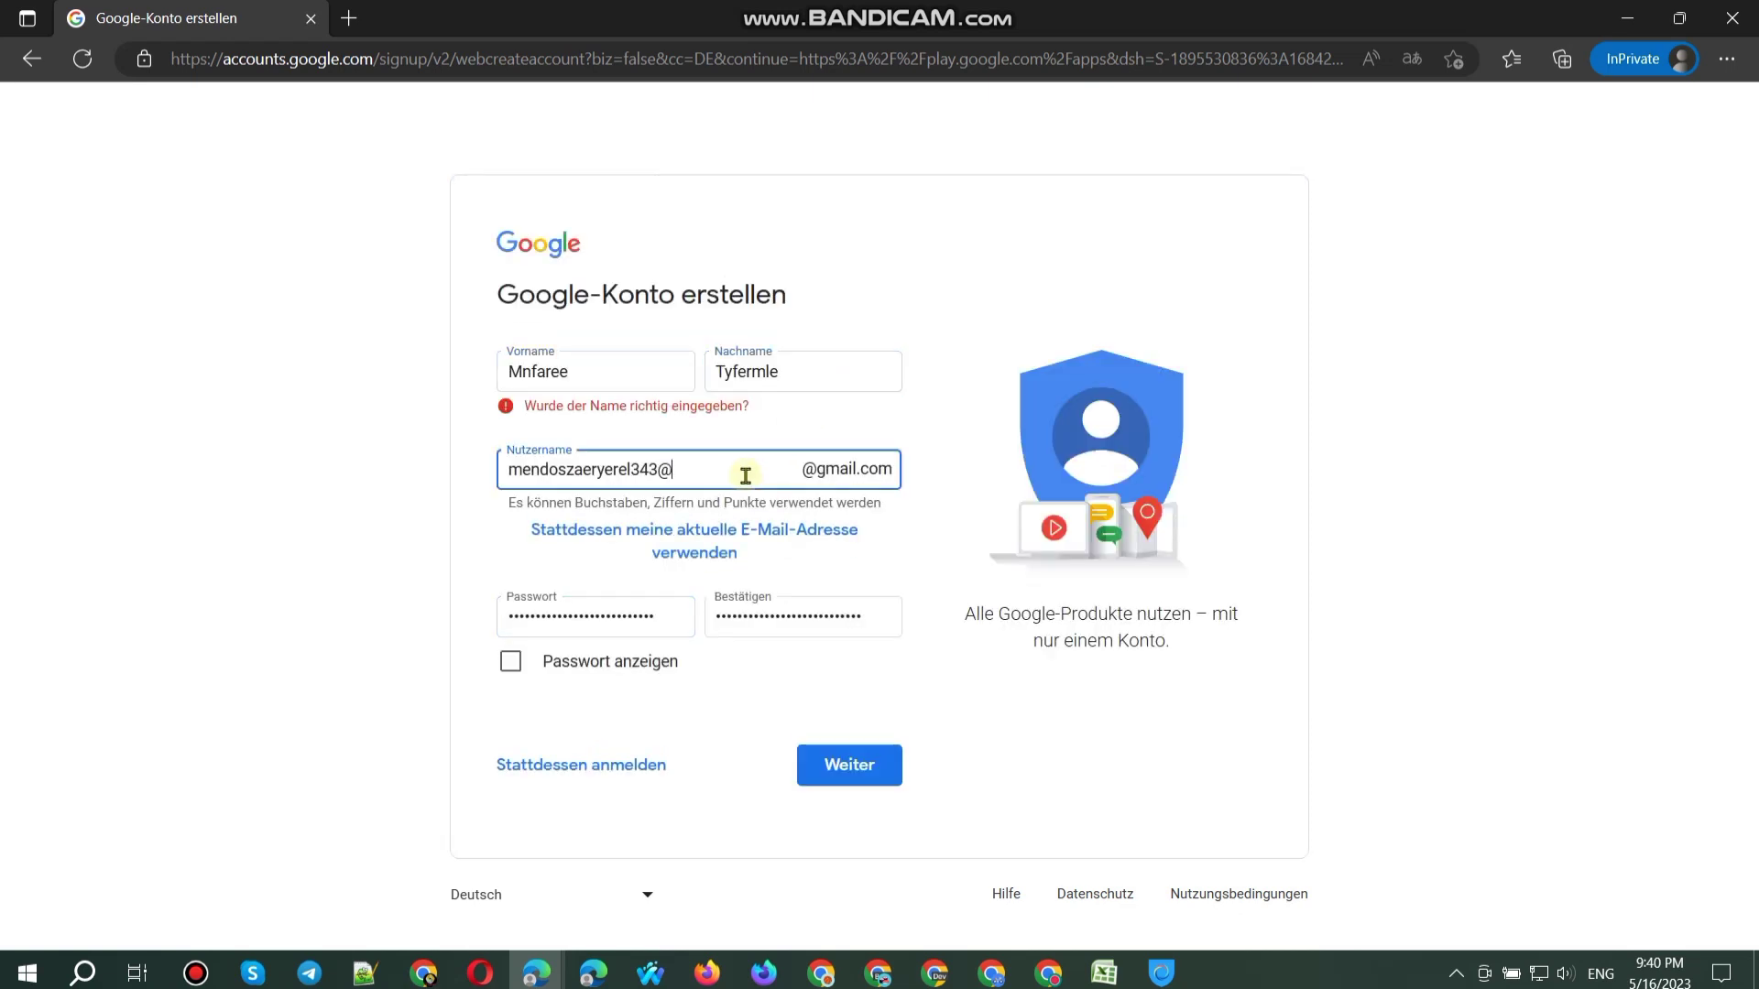
key(Return)
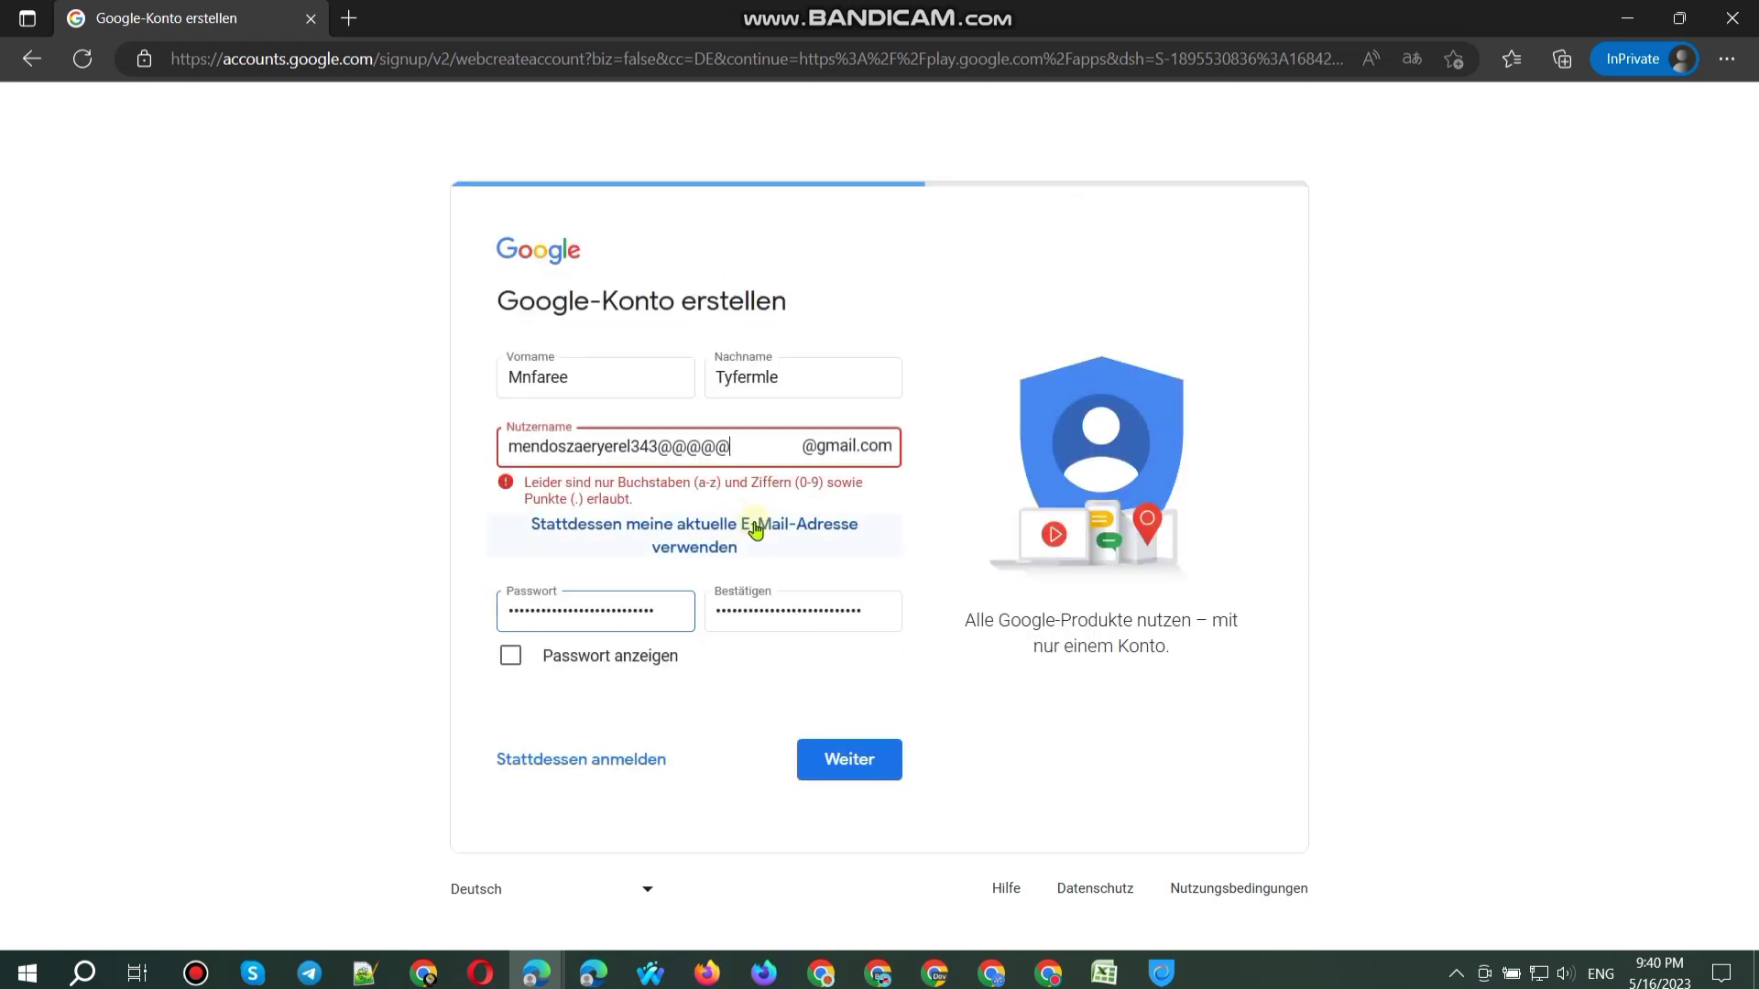
key(BackSpace)
key(Return)
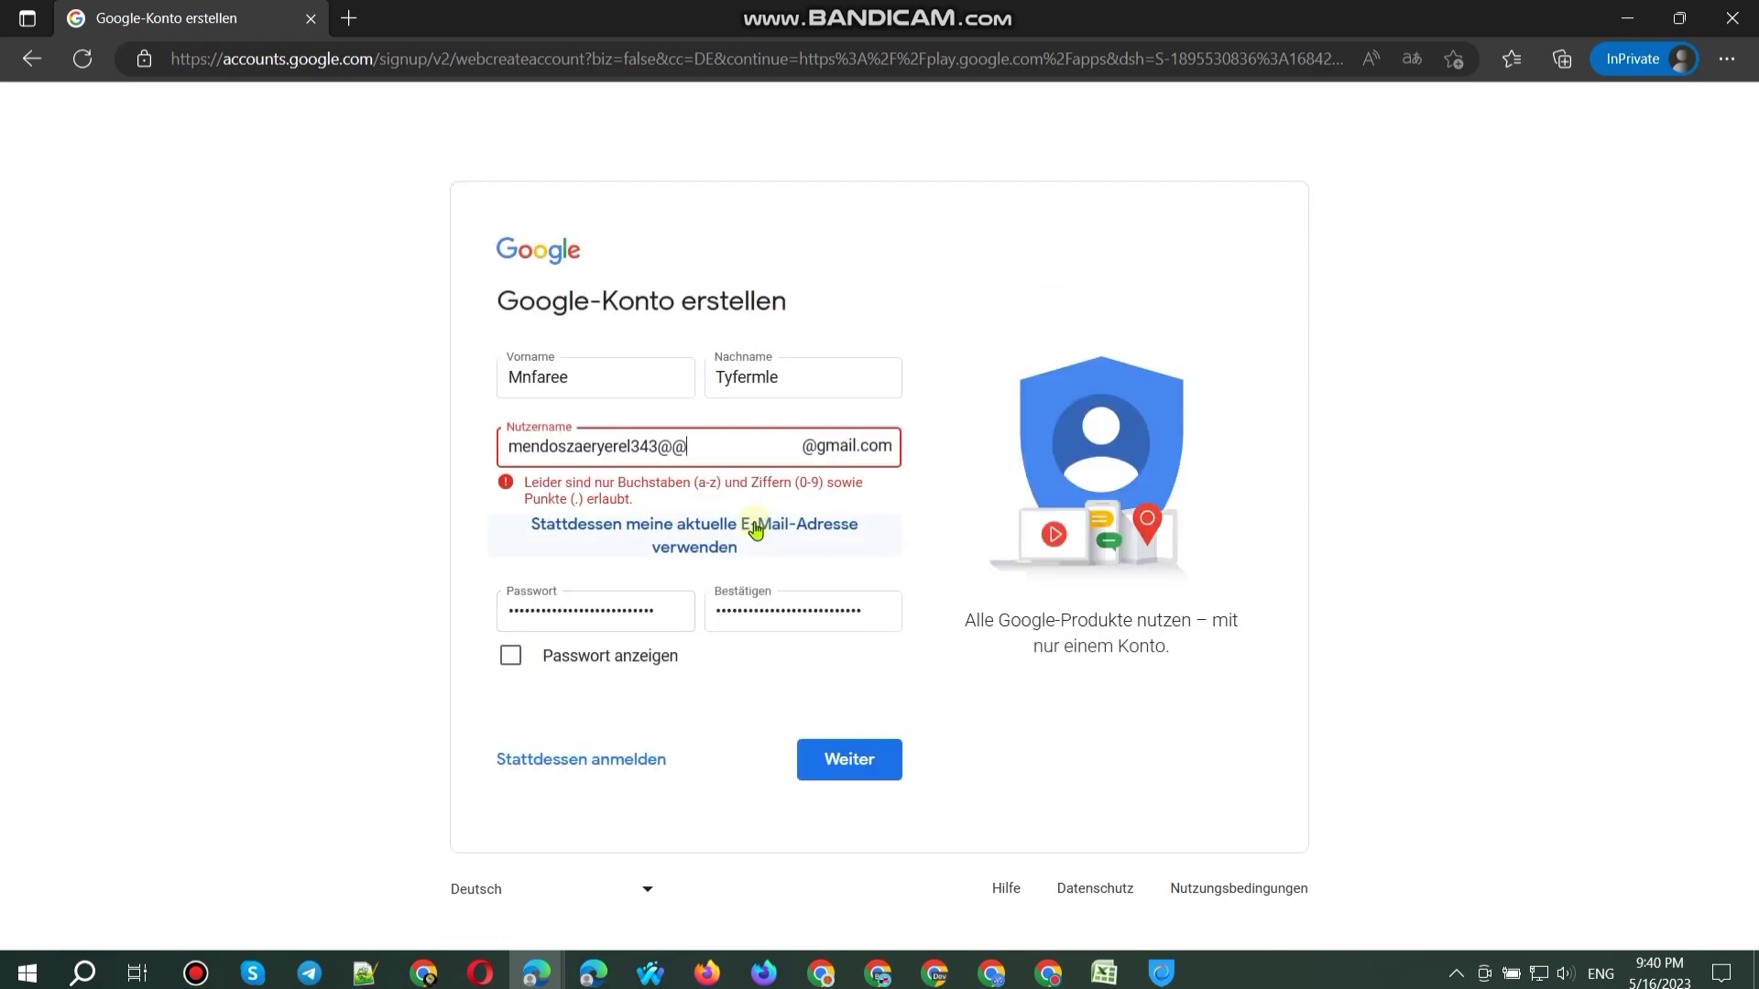
key(BackSpace)
key(Return)
key(BackSpace)
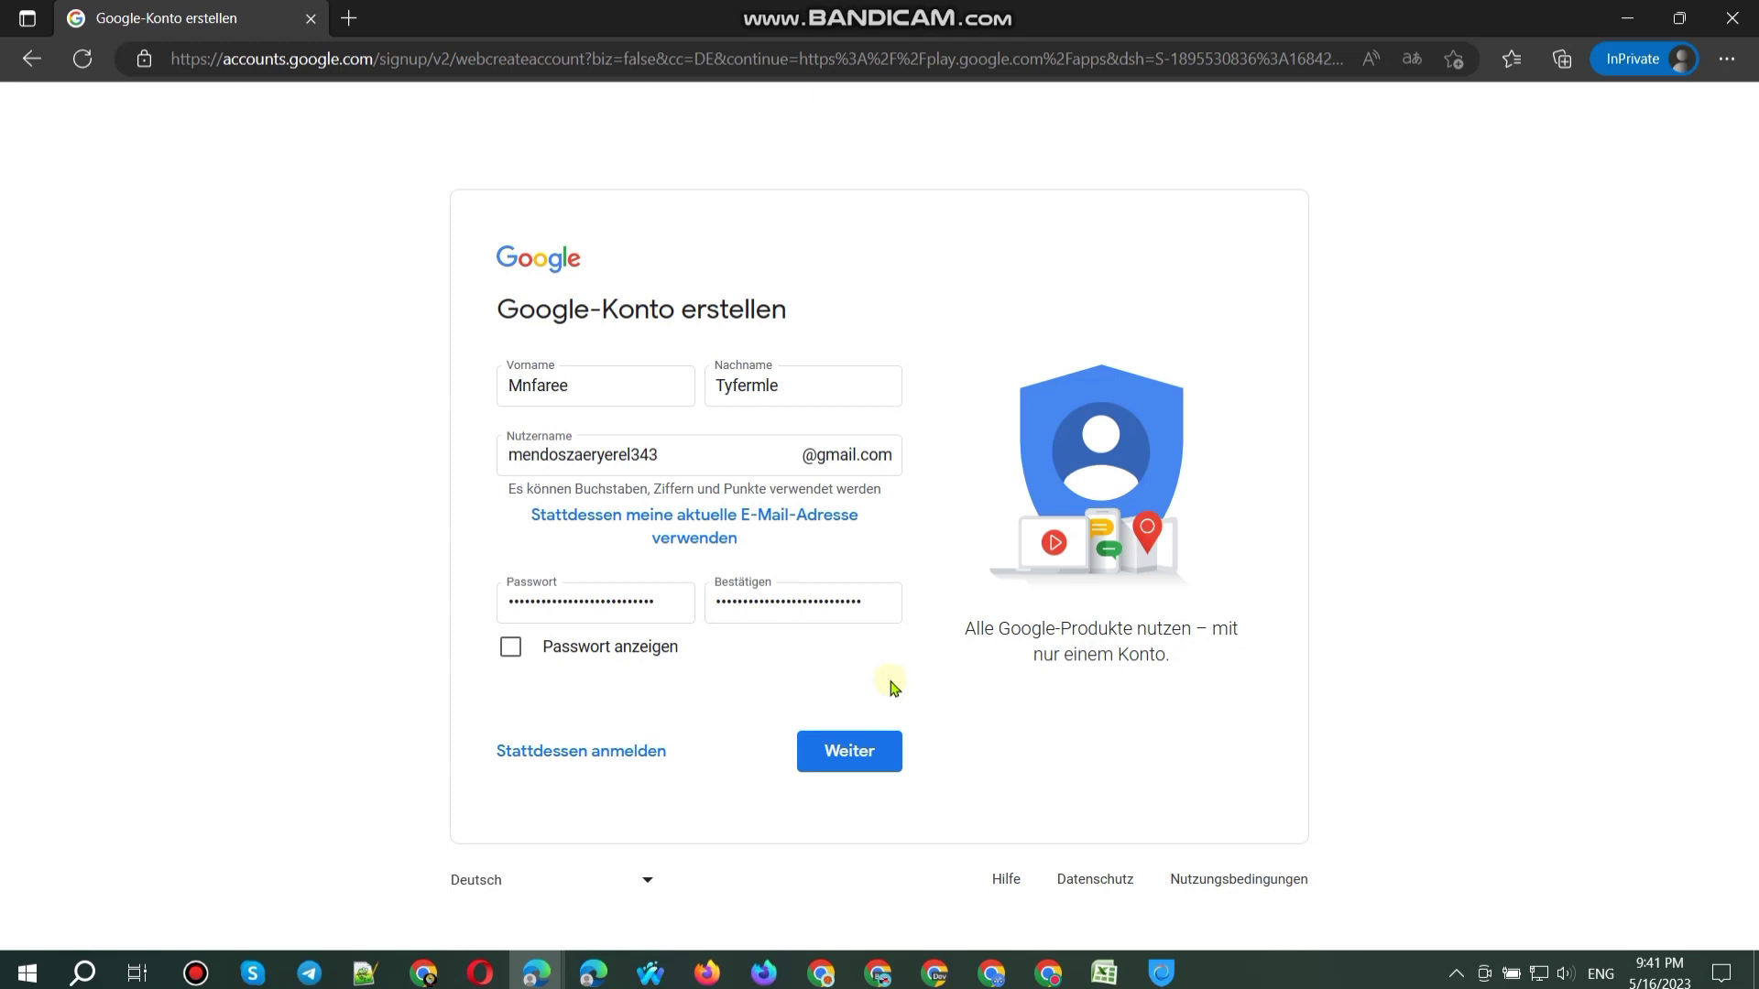
Step: Continue to personal details, paste the recovery e-mail, and log the new Gmail address in Sheets cell A76
click(836, 758)
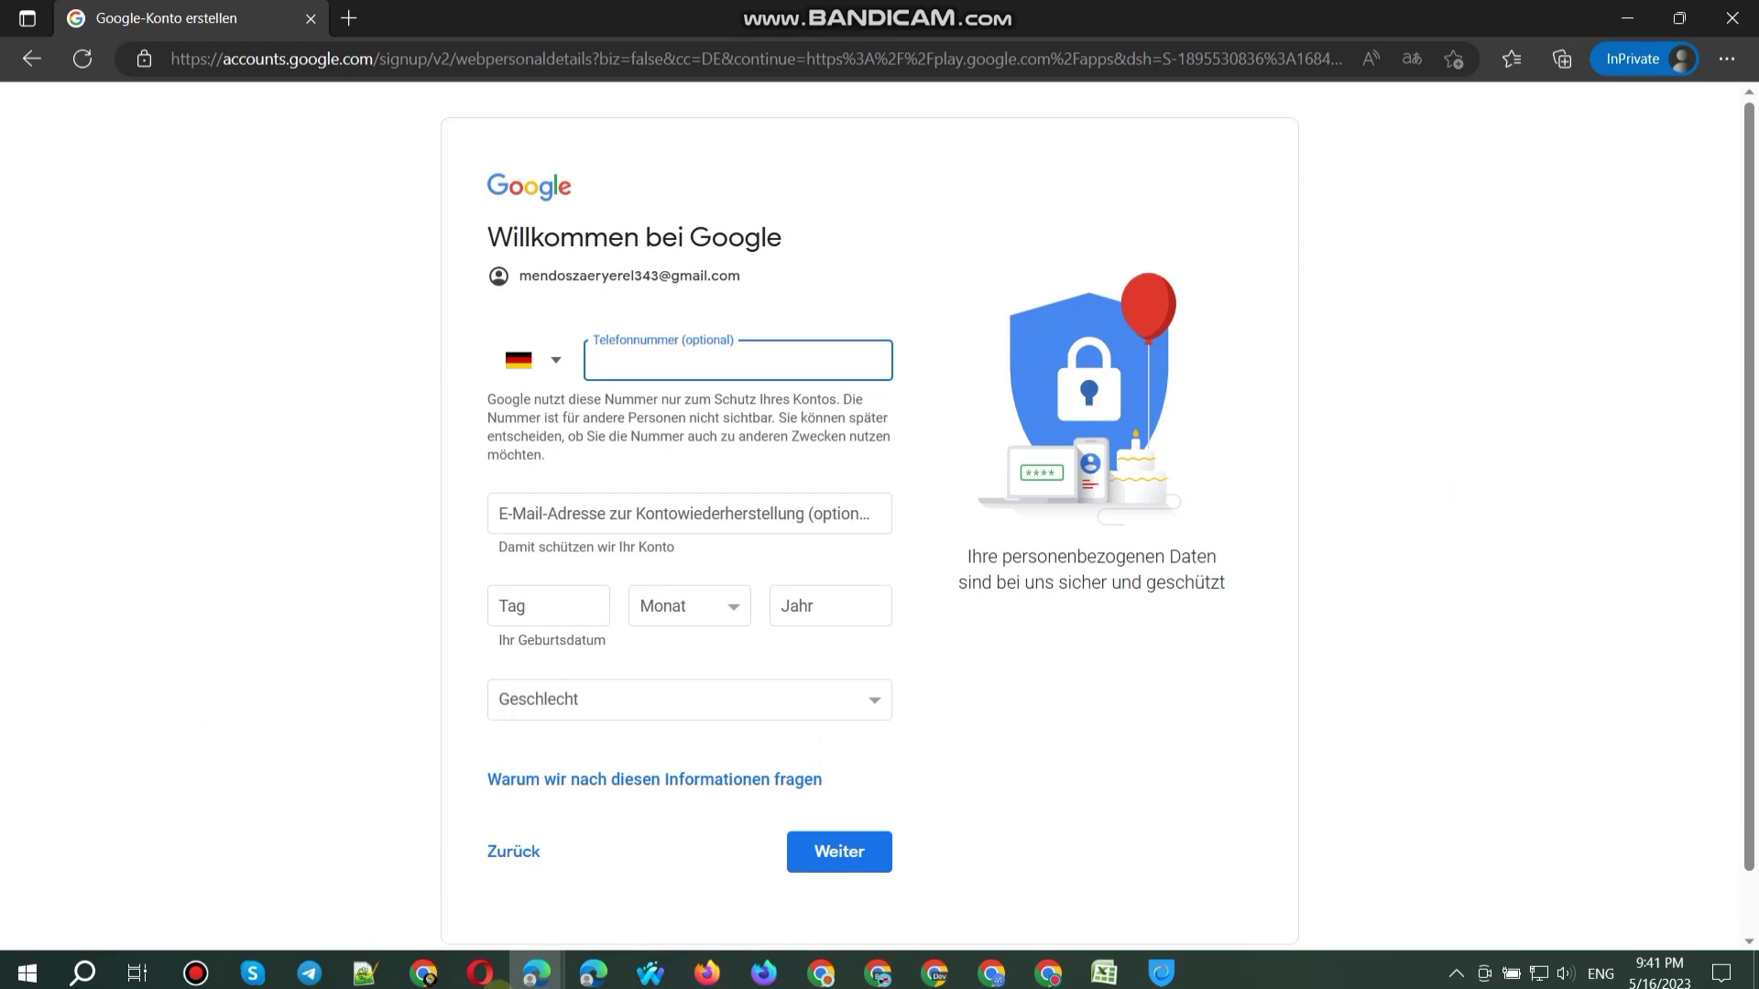
click(423, 973)
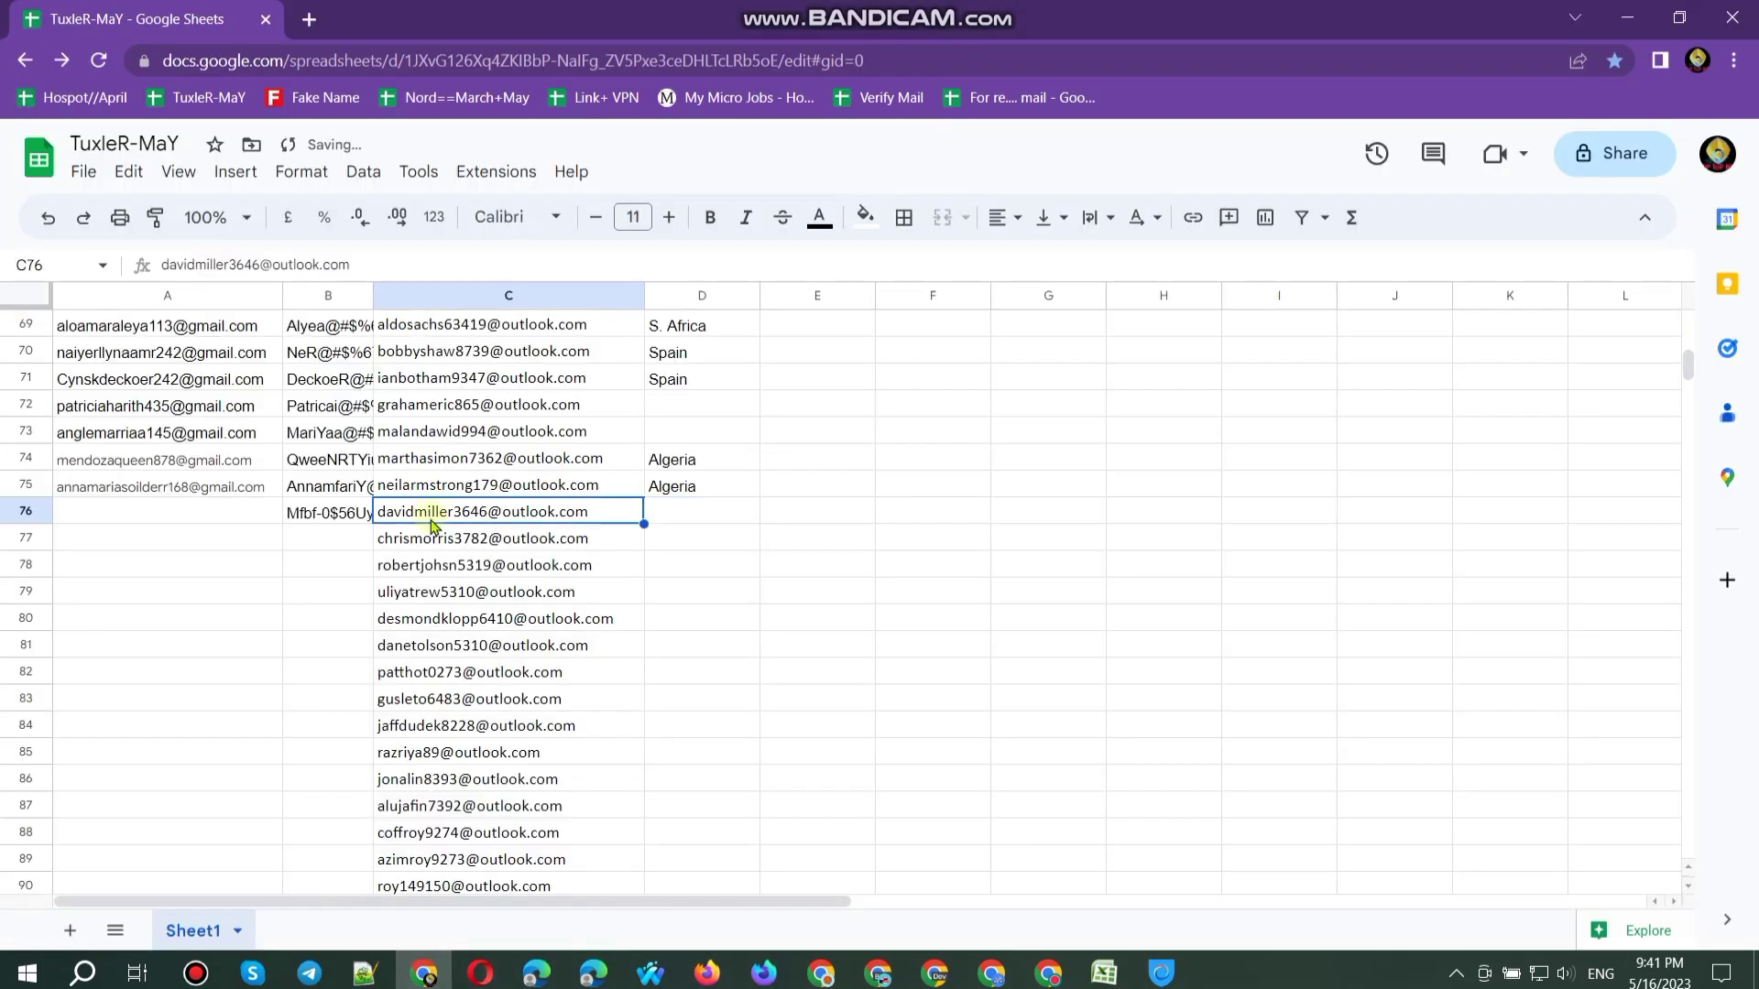
click(1627, 17)
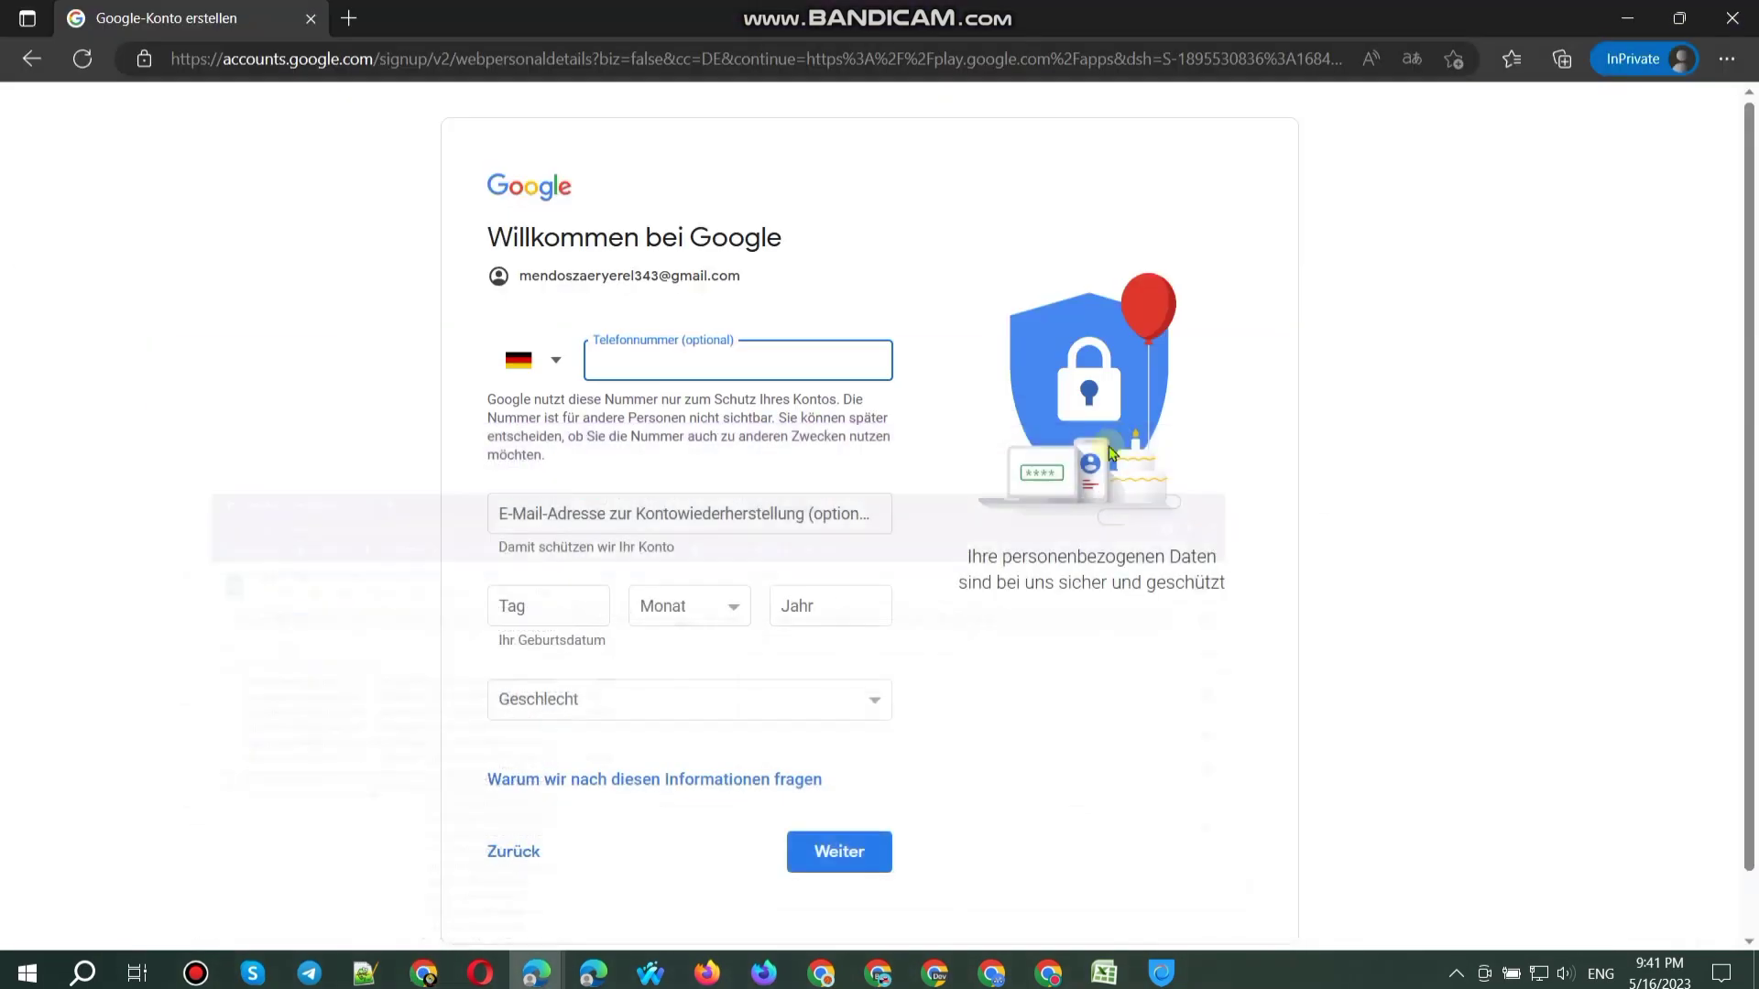
click(541, 514)
key(ctrl+v)
triple_click(594, 272)
key(ctrl+c)
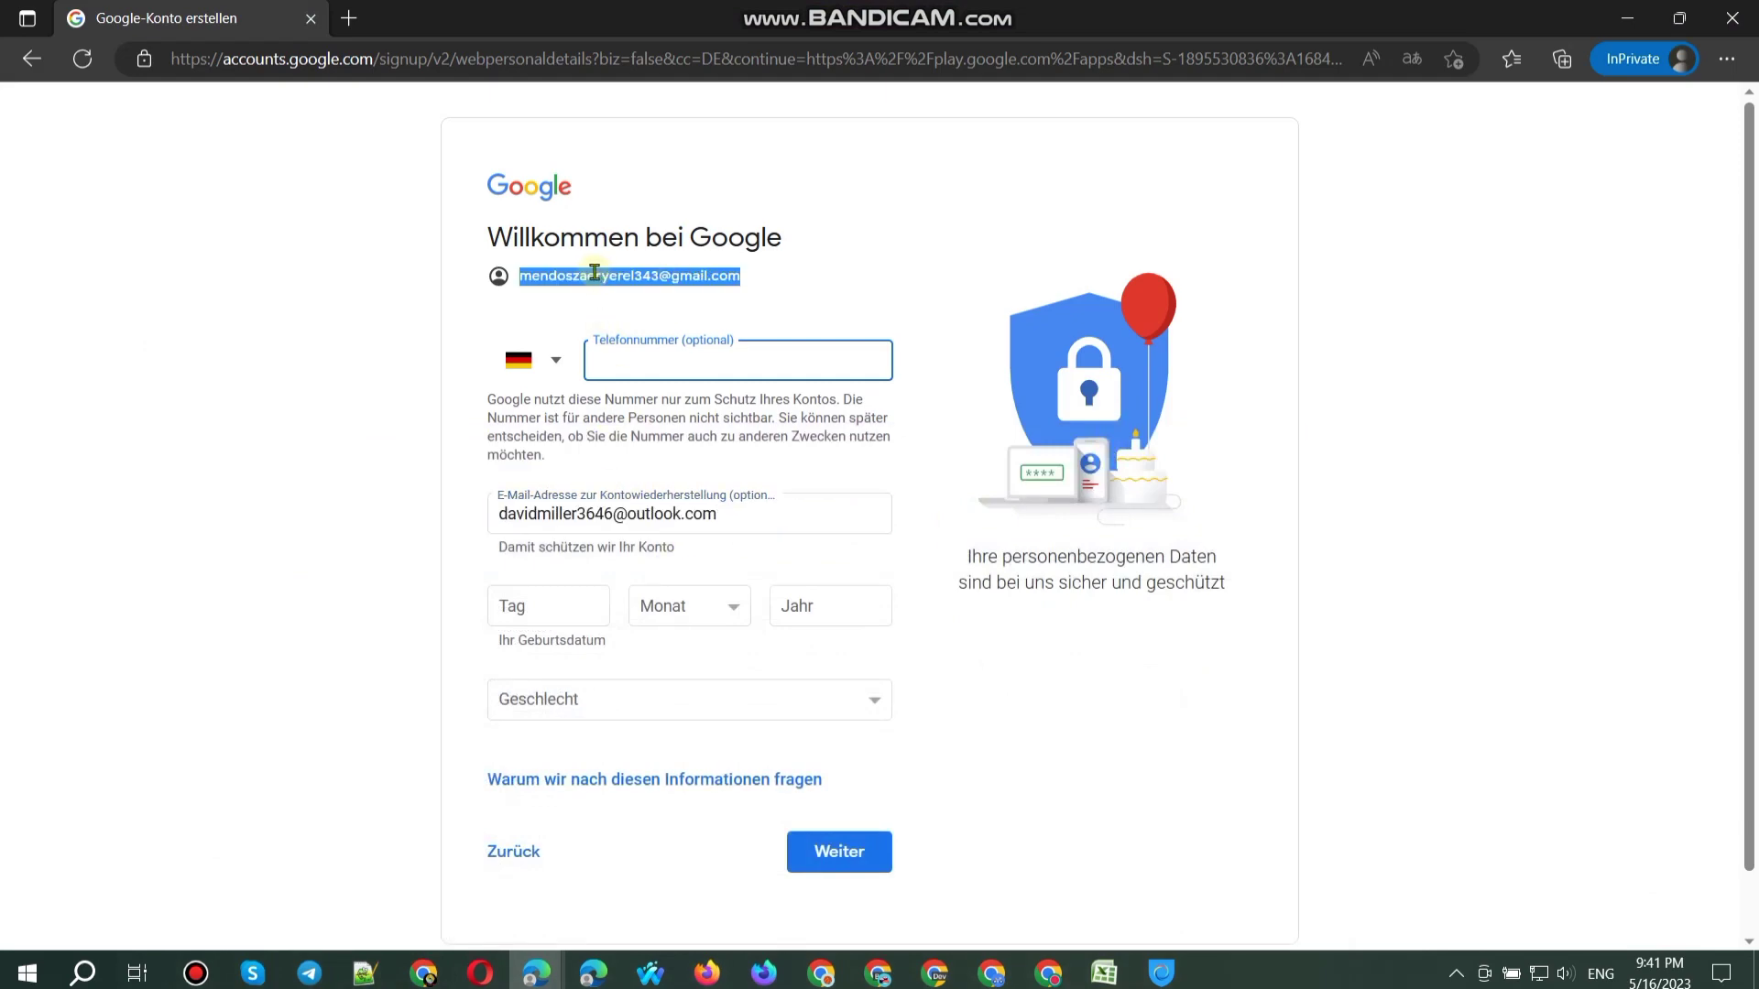
click(423, 973)
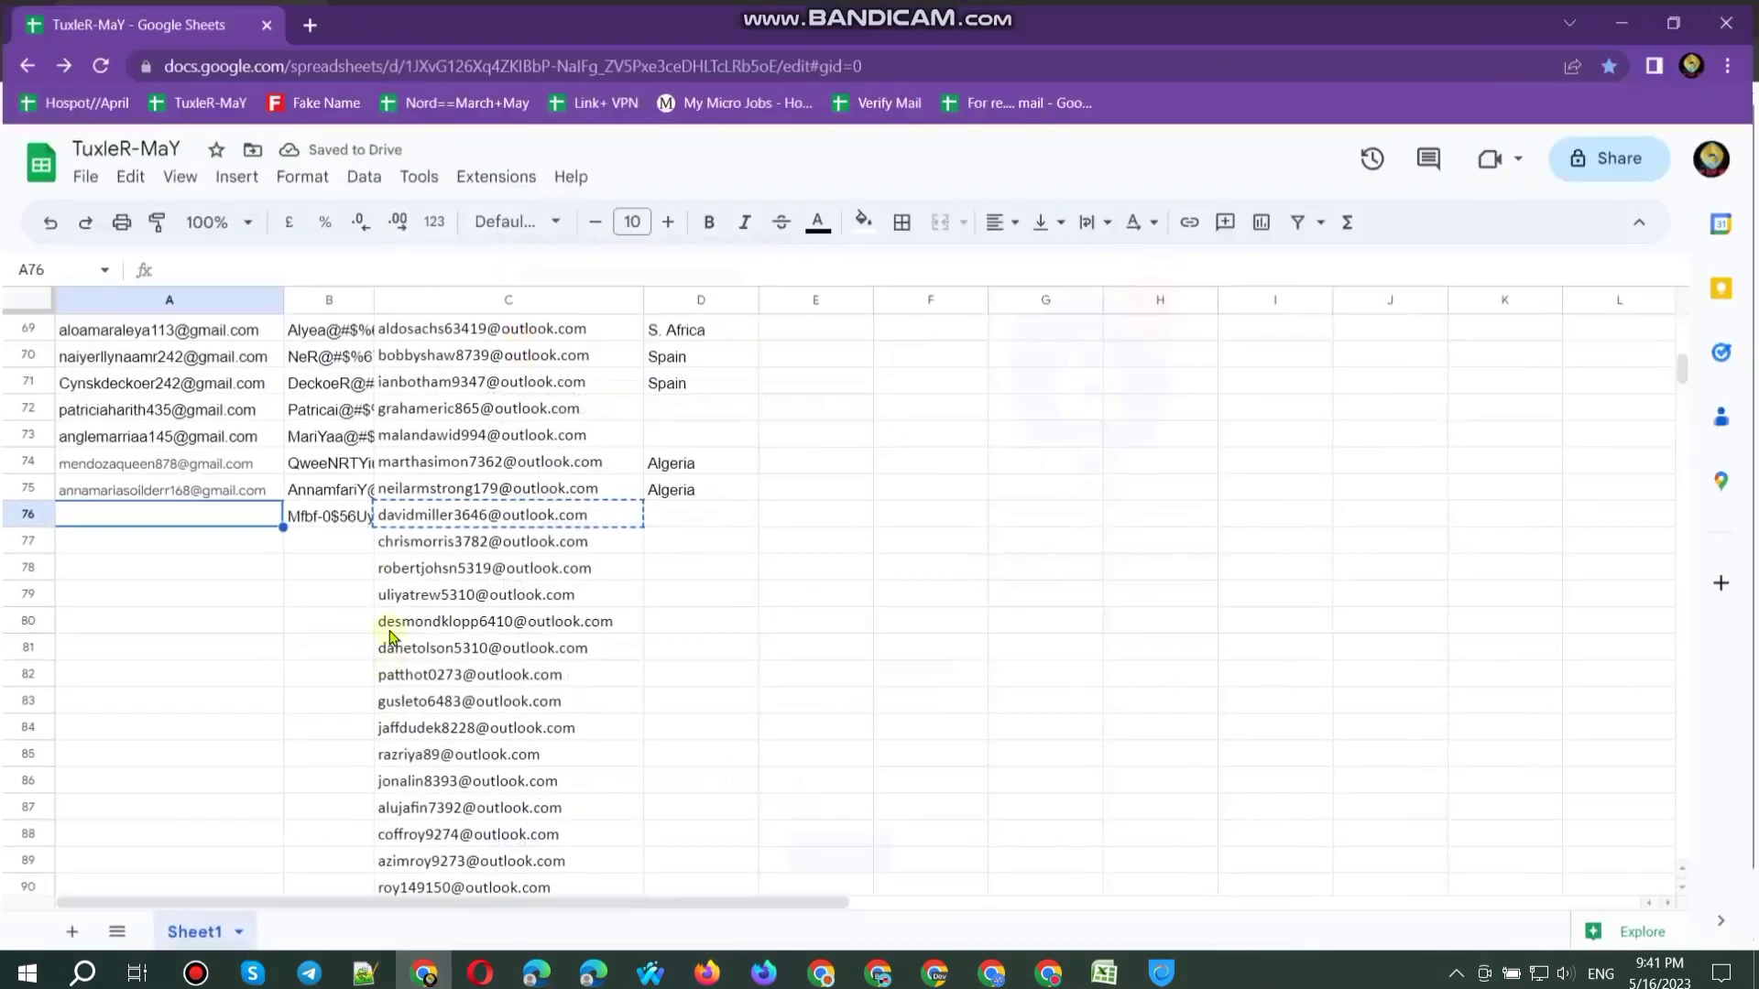
key(ctrl+v)
click(1627, 18)
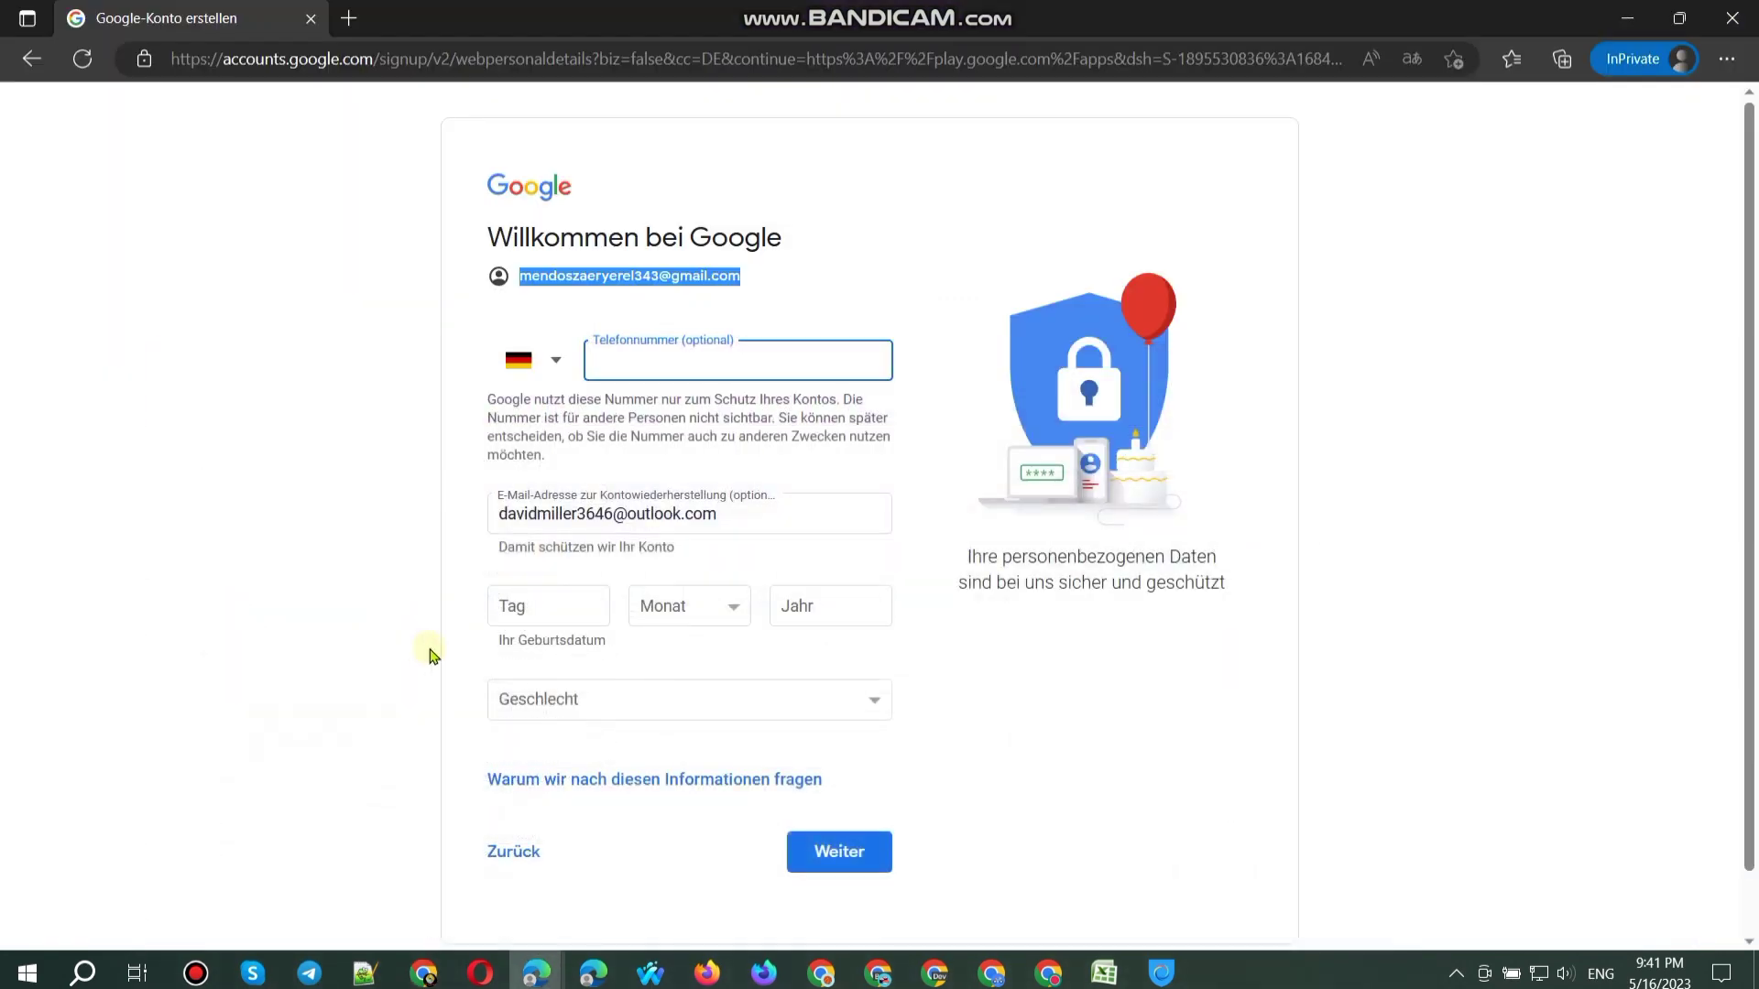
click(532, 613)
text(17)
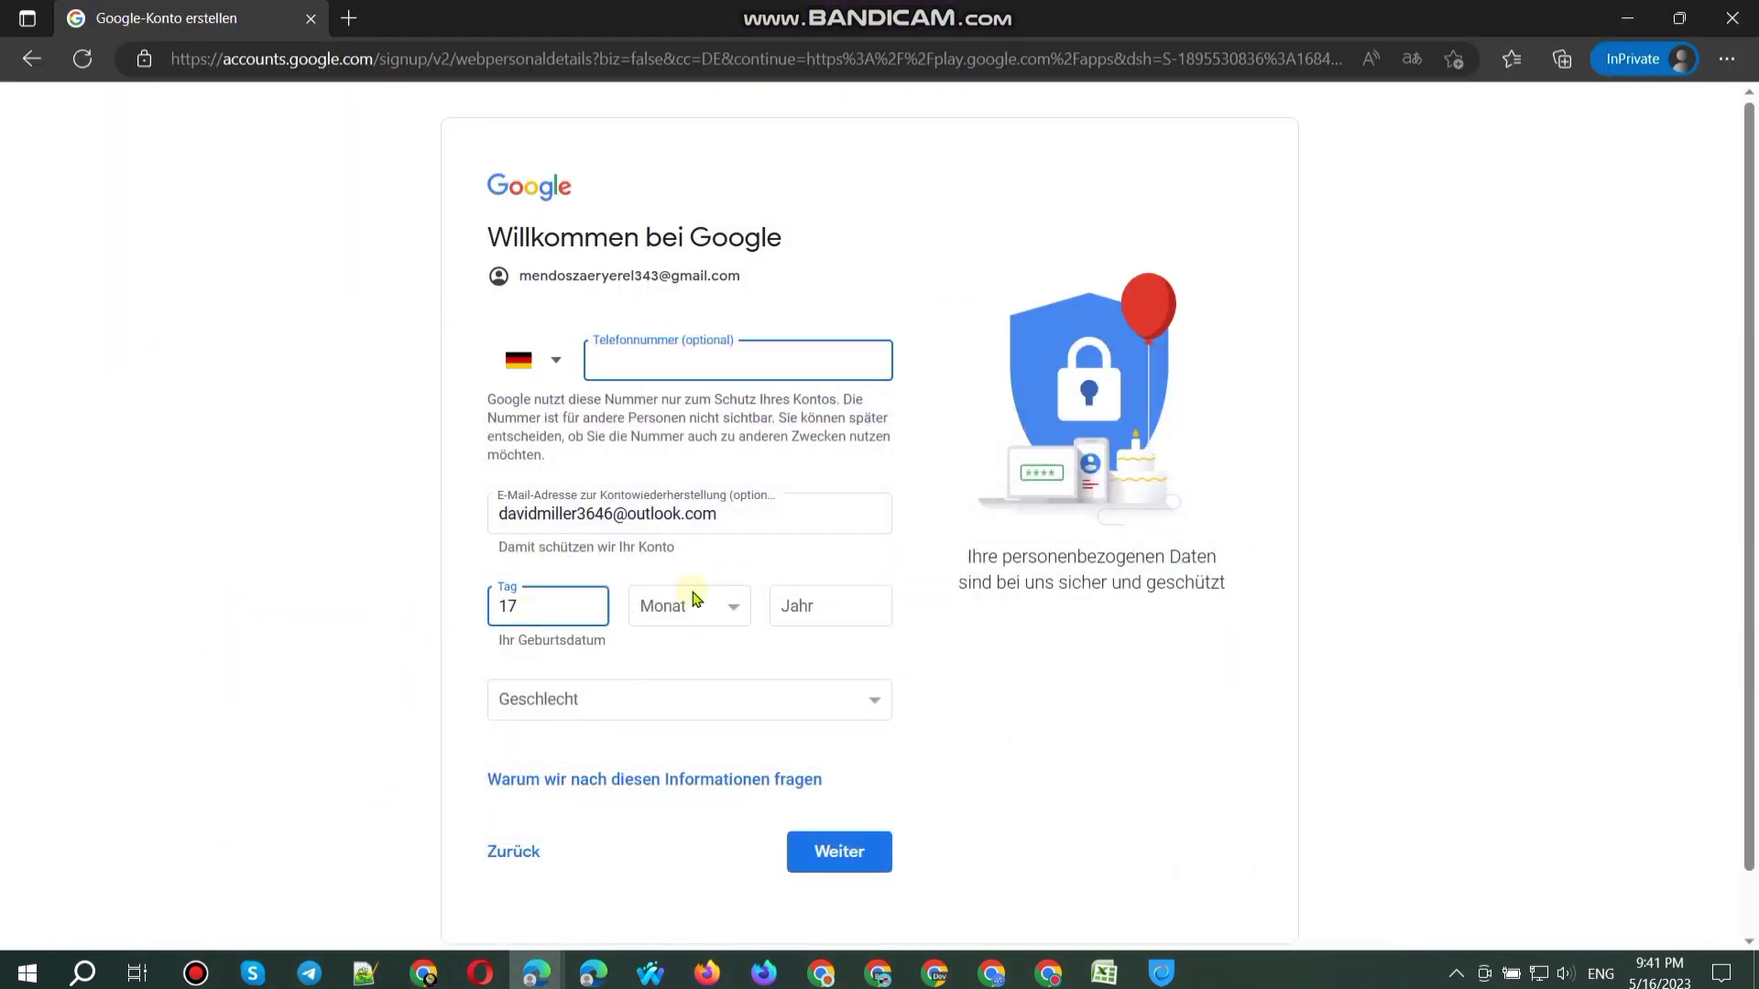
click(694, 602)
click(673, 706)
click(824, 609)
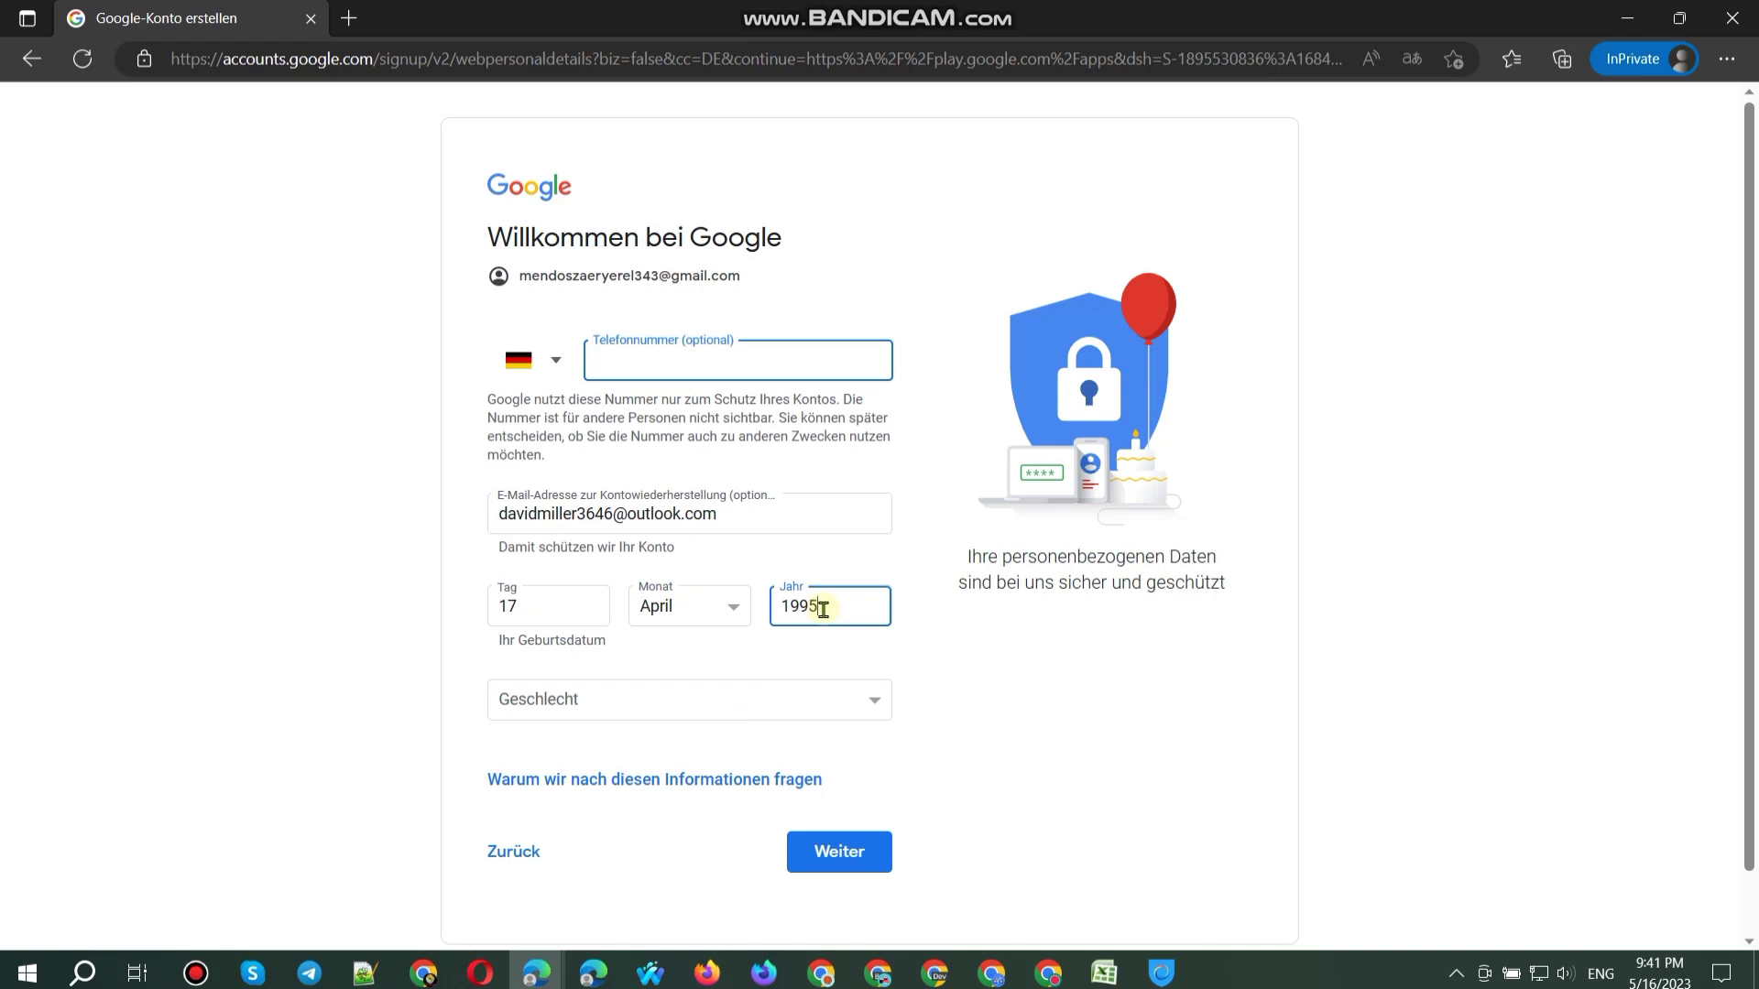
click(713, 712)
click(595, 733)
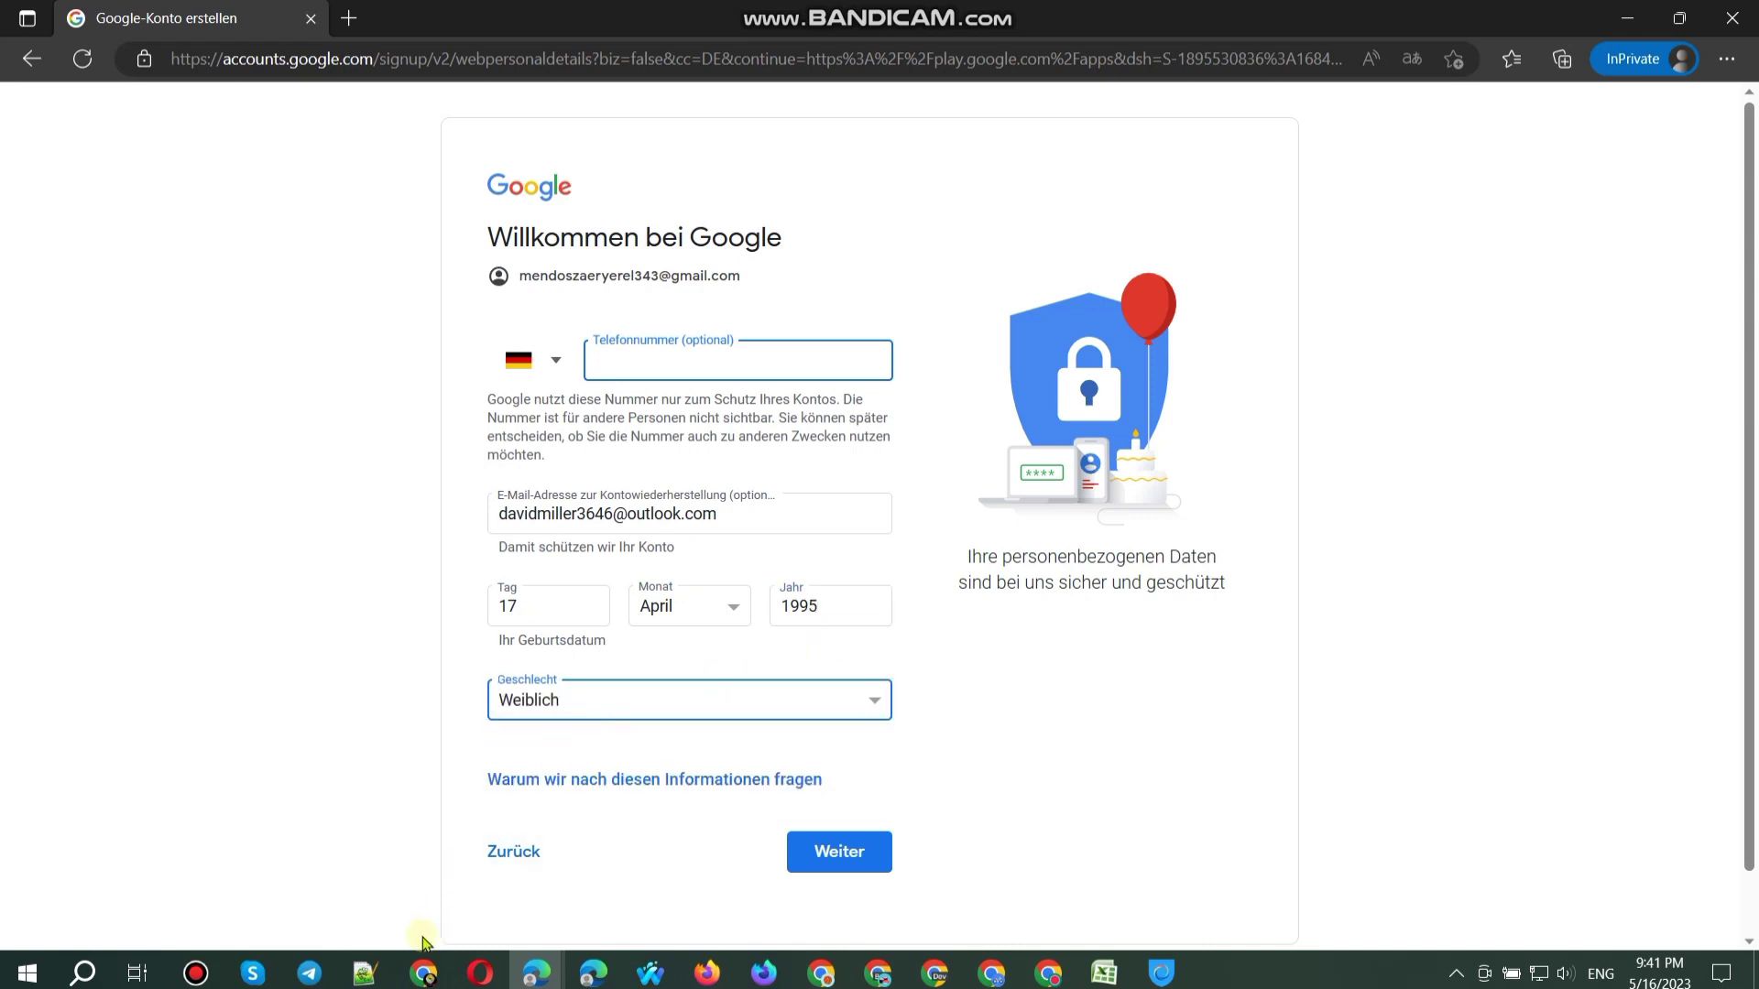
click(442, 59)
key(ctrl+c)
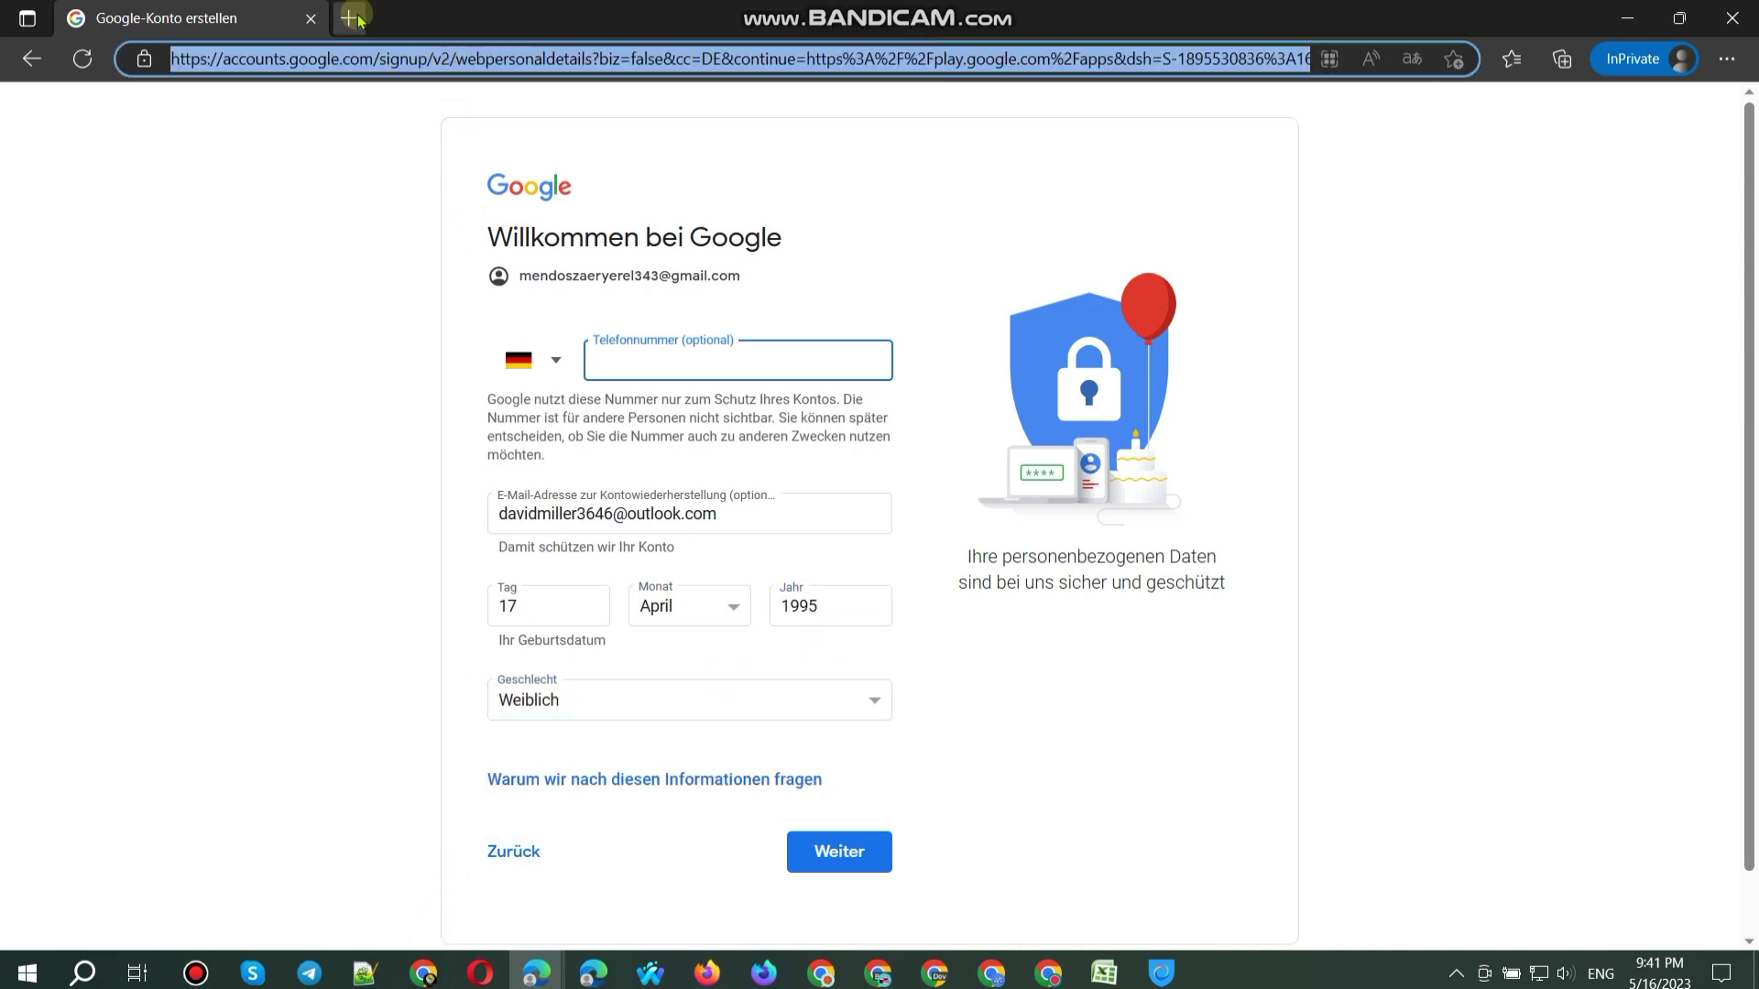
Step: Load the signup page in a new private tab and enter the first and last name
click(351, 18)
key(ctrl+v)
key(Return)
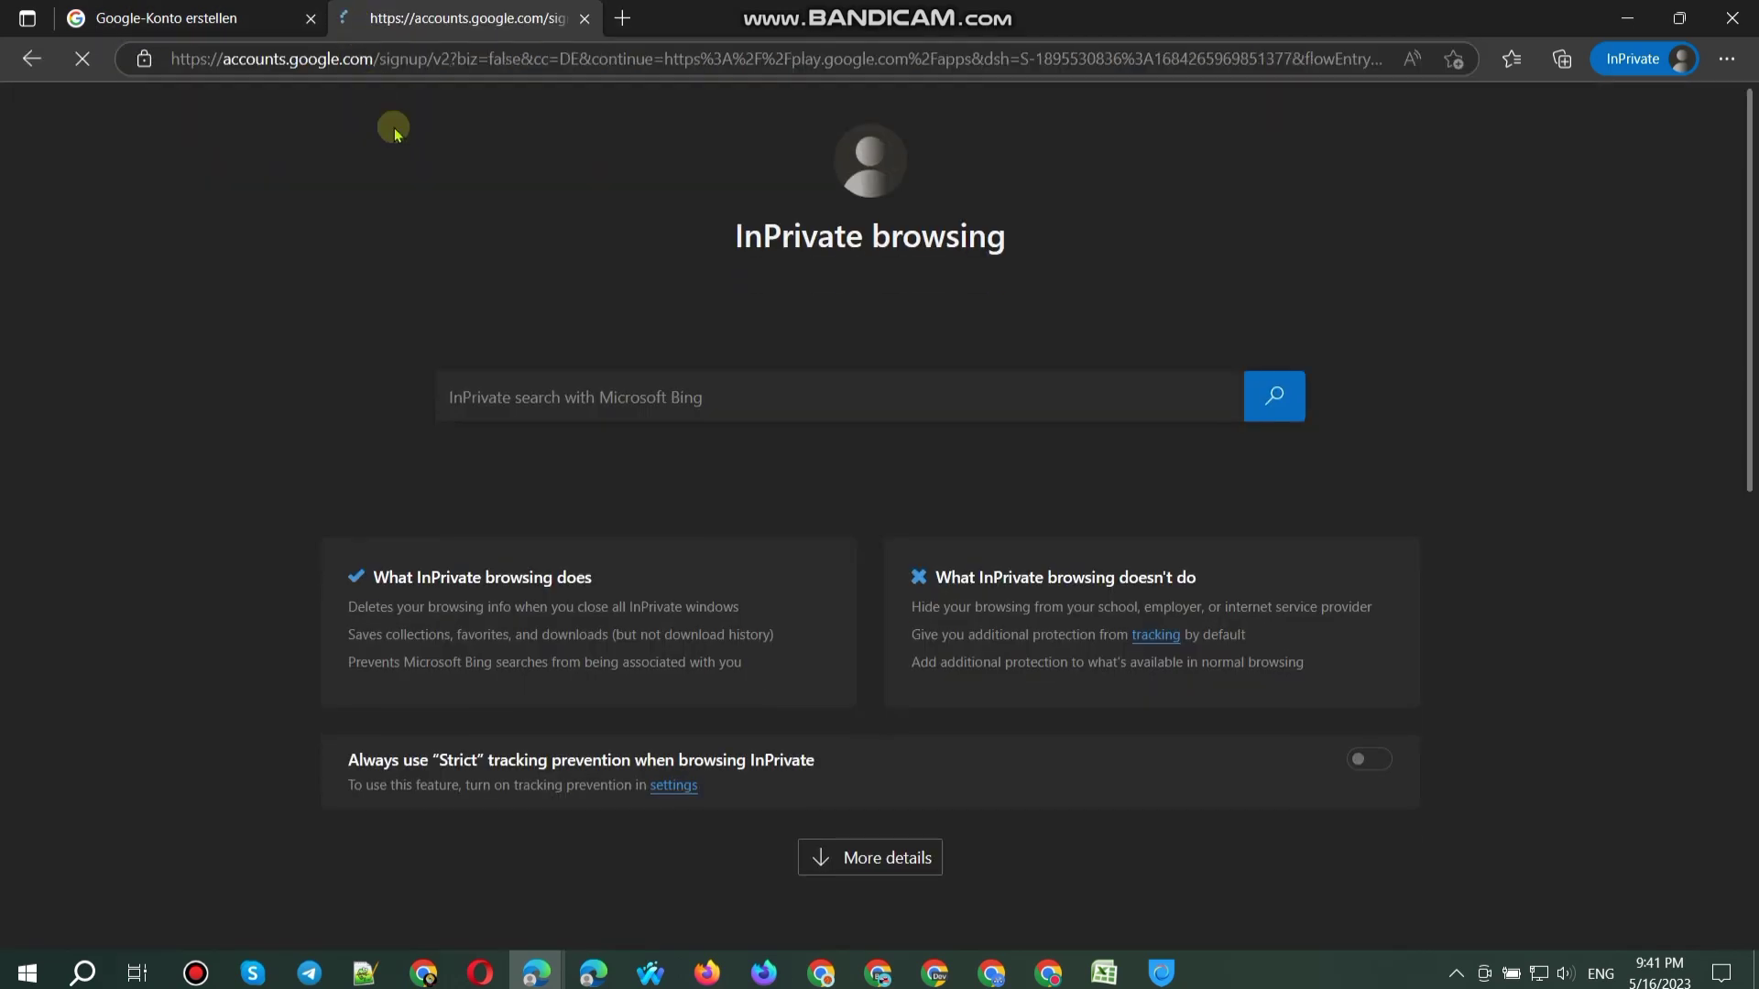
click(553, 372)
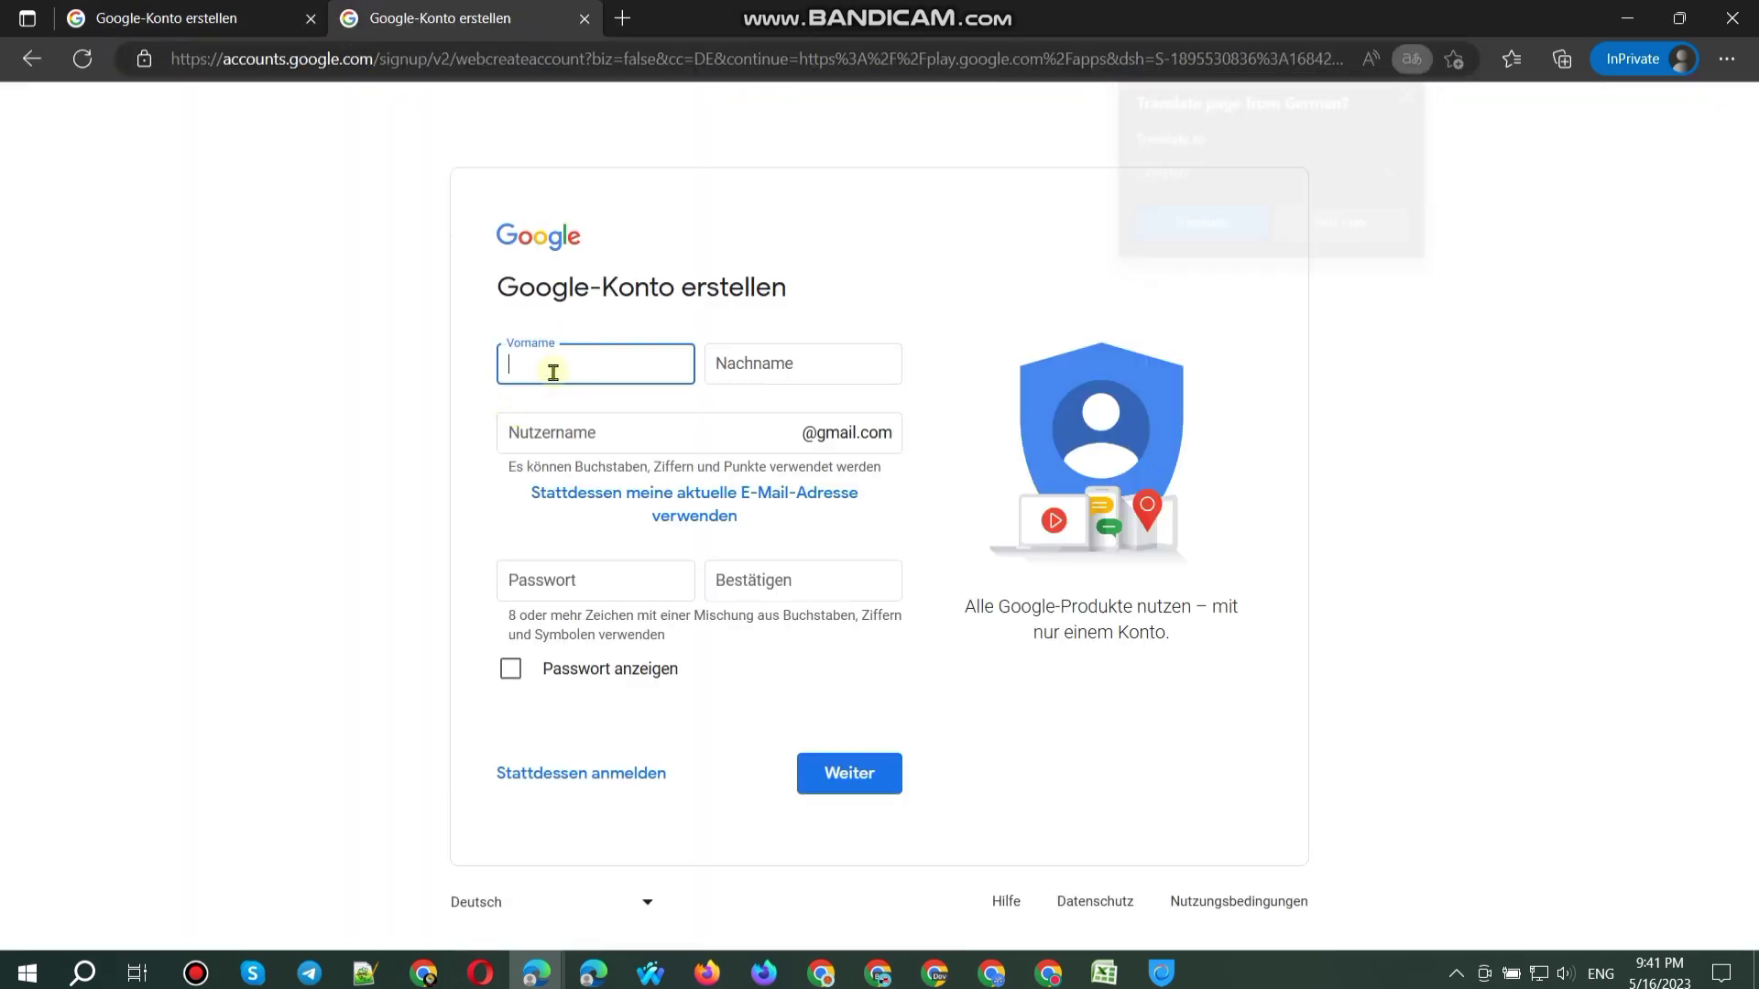
text(Sellina)
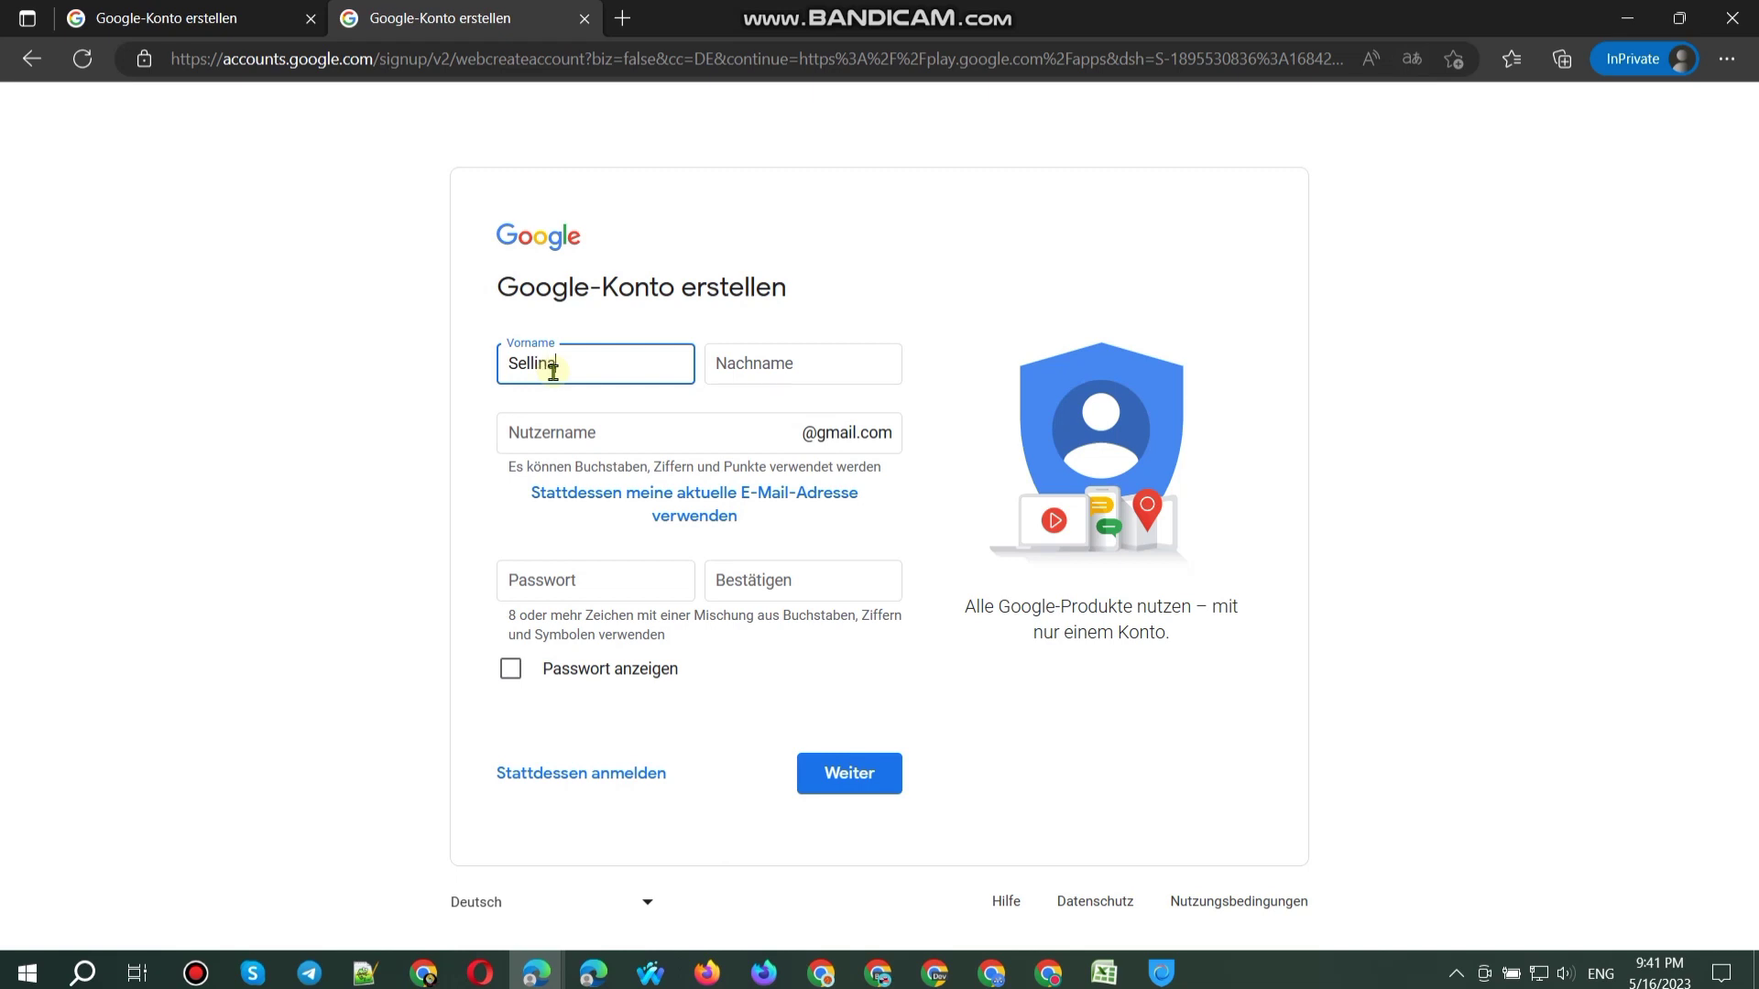
key(Tab)
text(G)
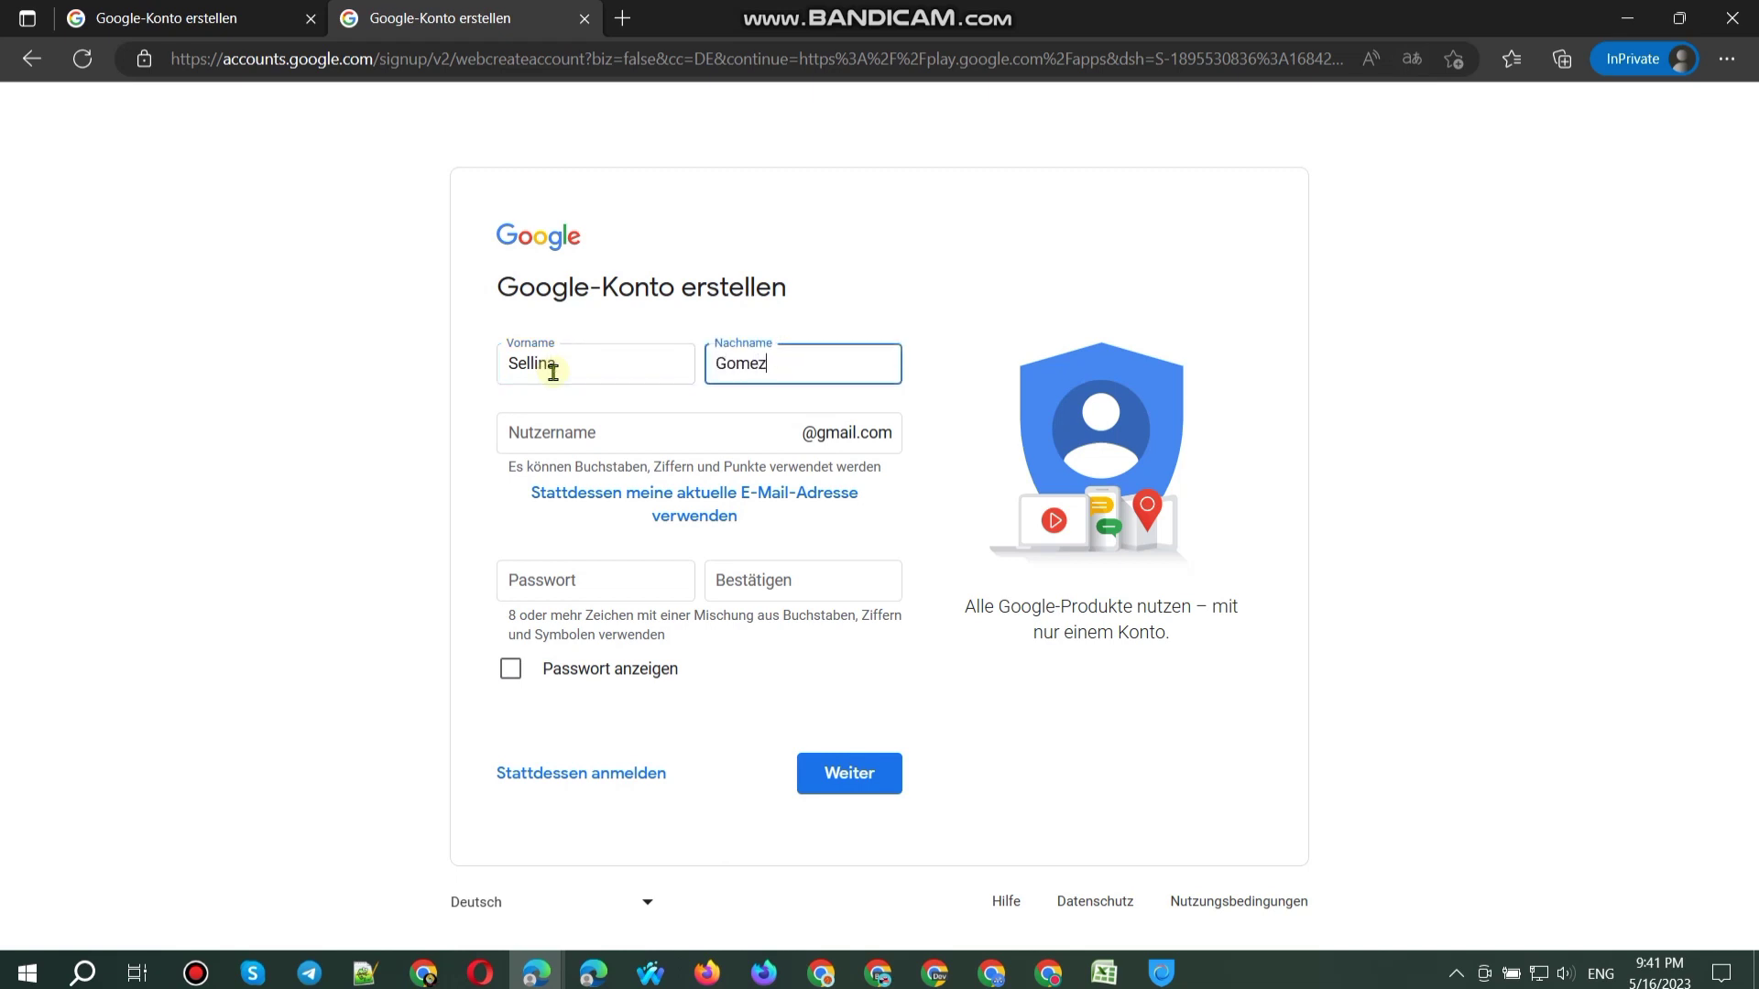
key(BackSpace)
Step: Enter a Gmail username and password, then paste the password into the confirmation field
click(559, 449)
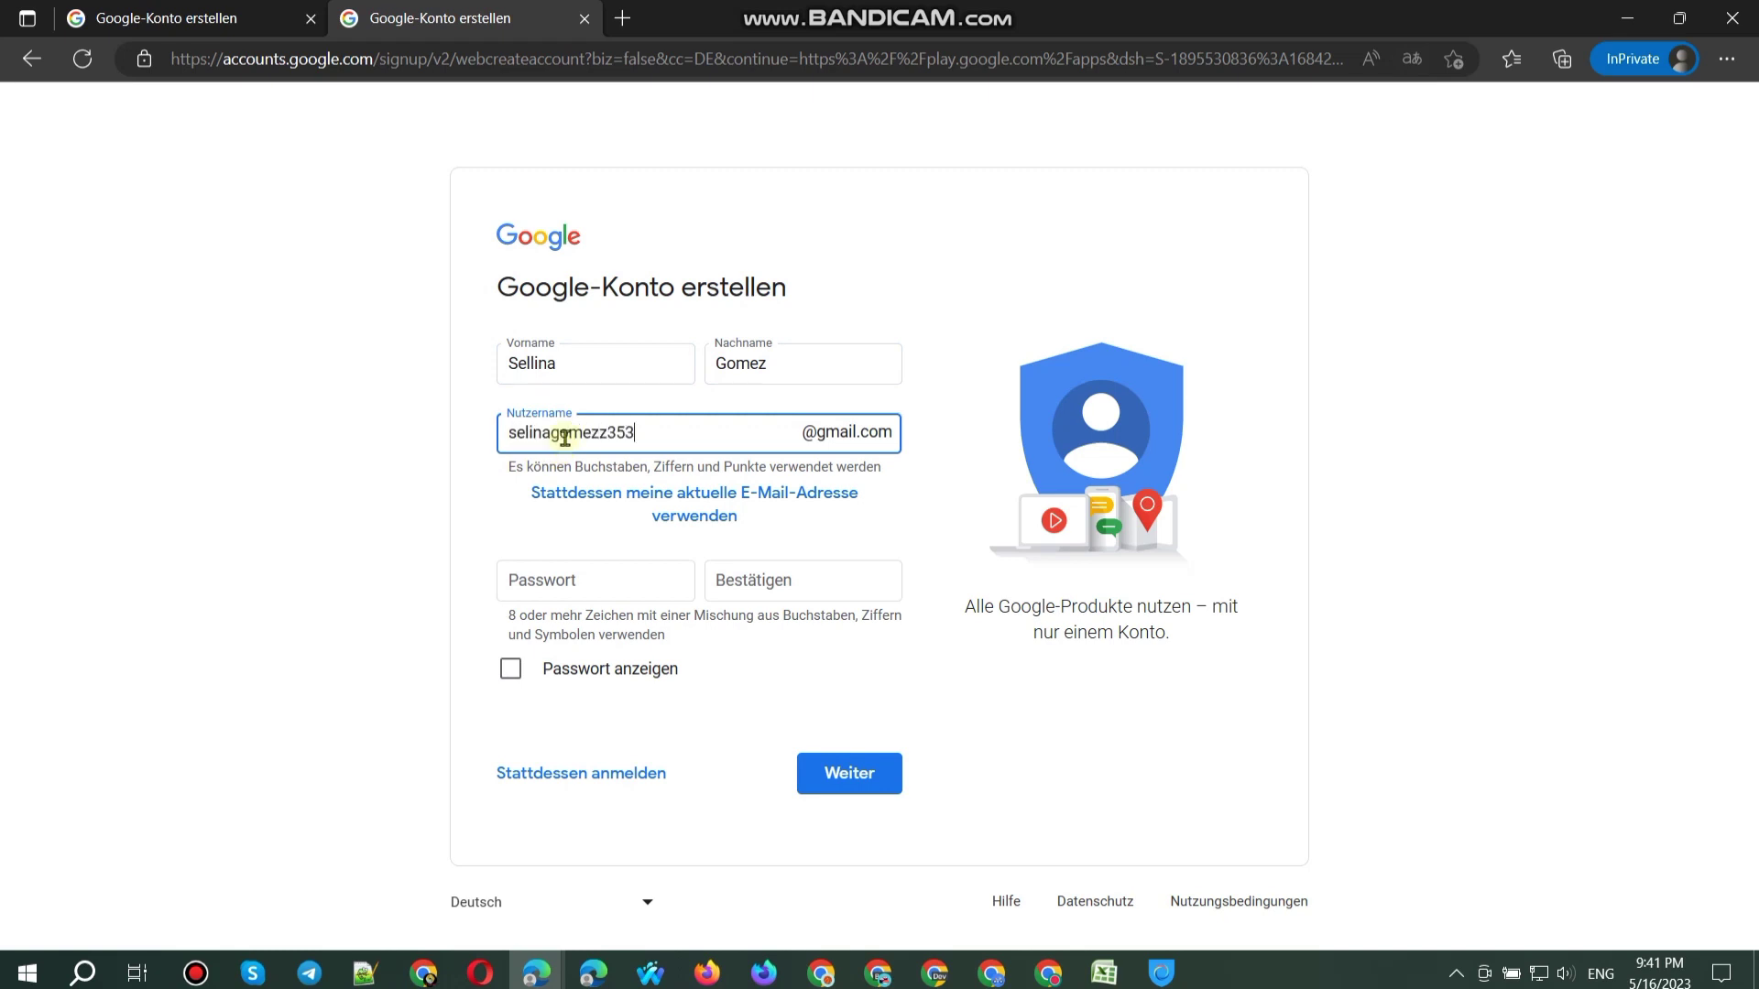
click(597, 577)
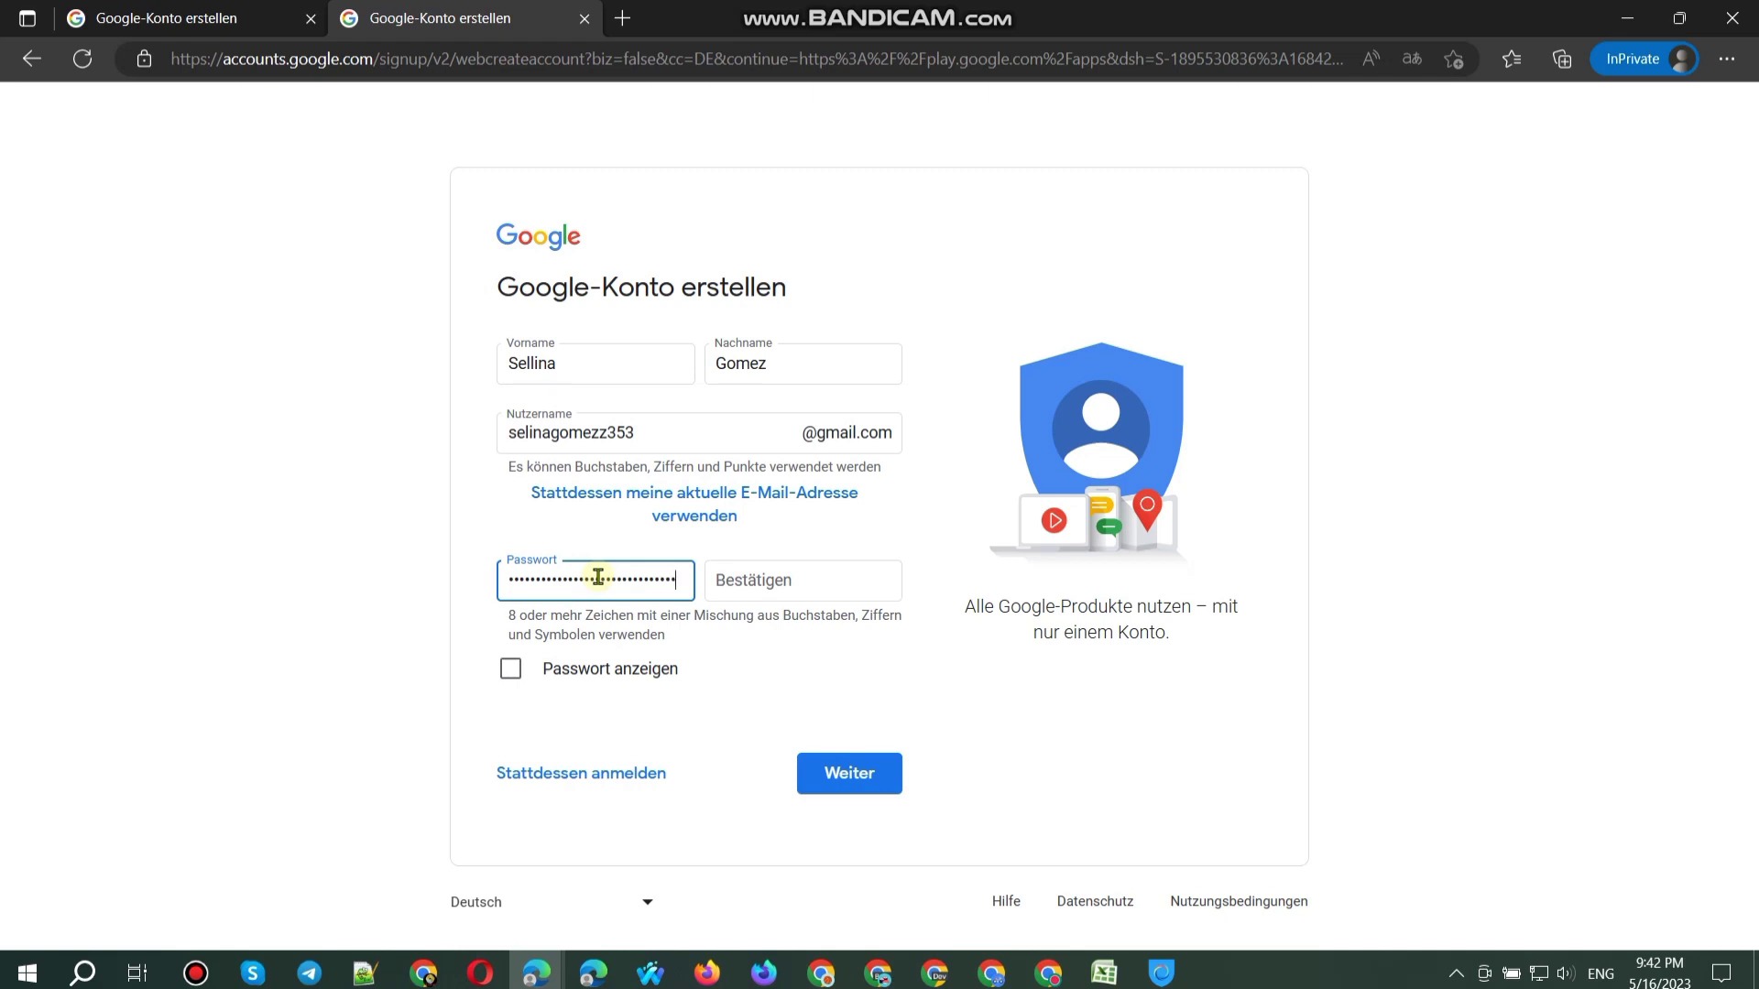
text(23)
click(650, 671)
triple_click(655, 580)
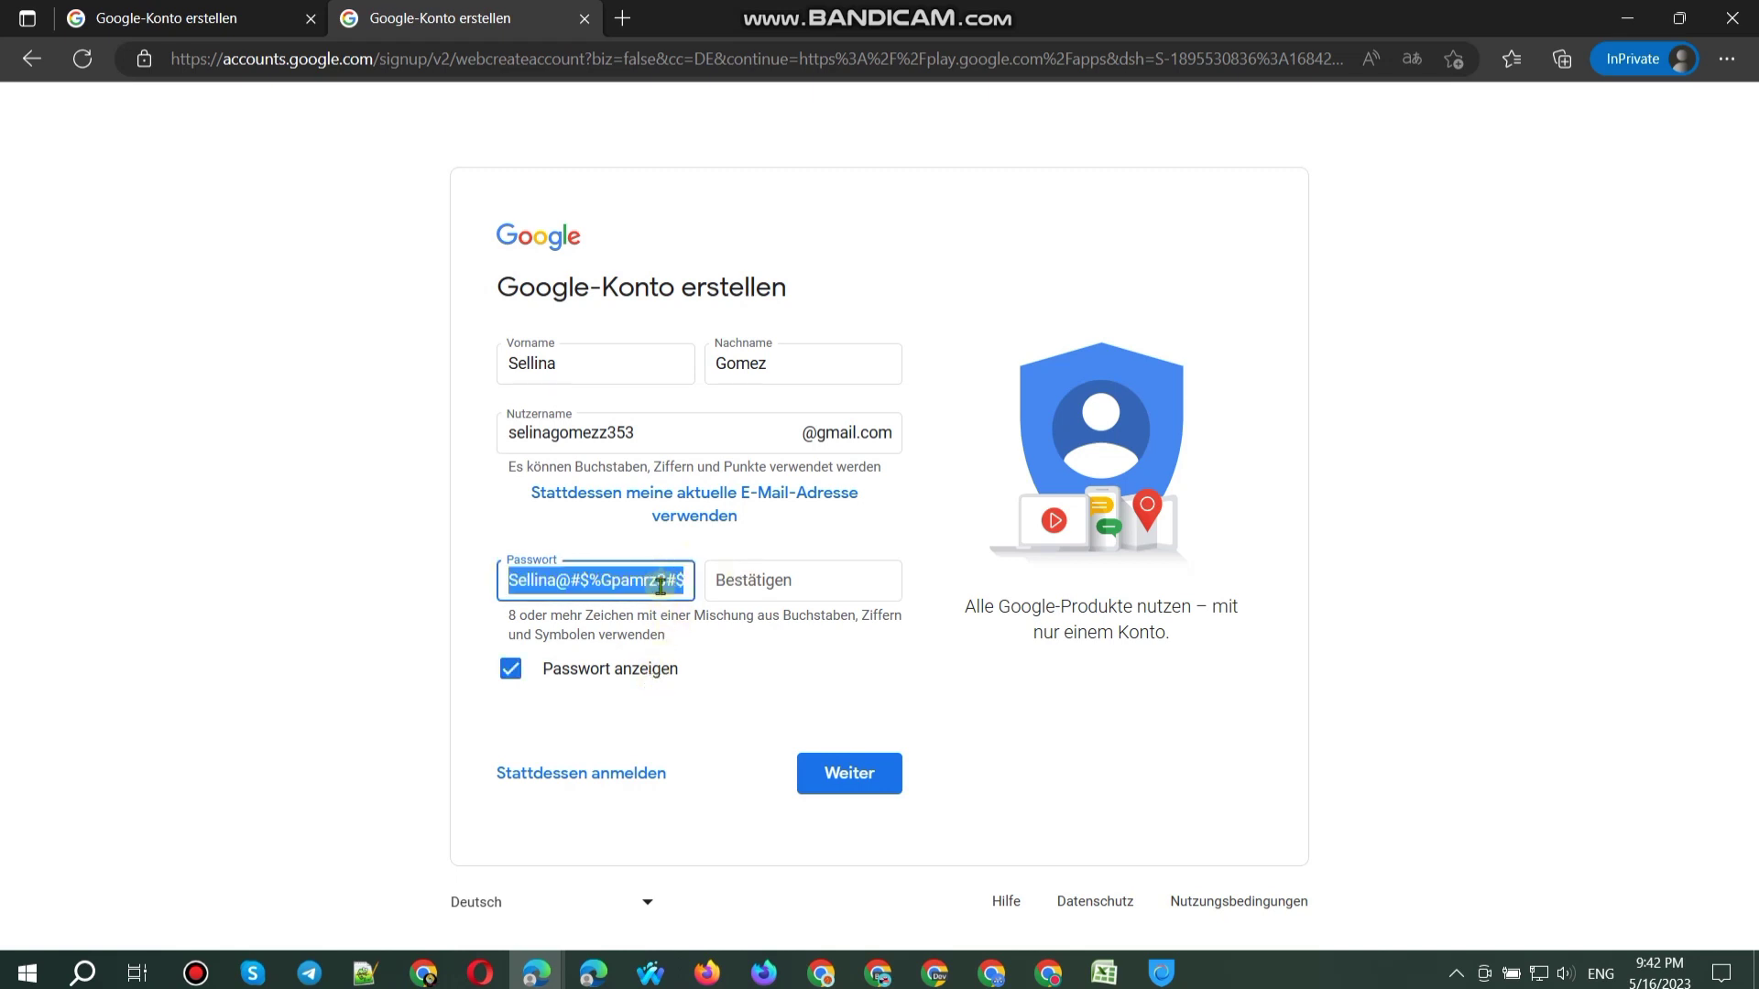
key(ctrl+c)
click(772, 584)
key(ctrl+v)
click(651, 668)
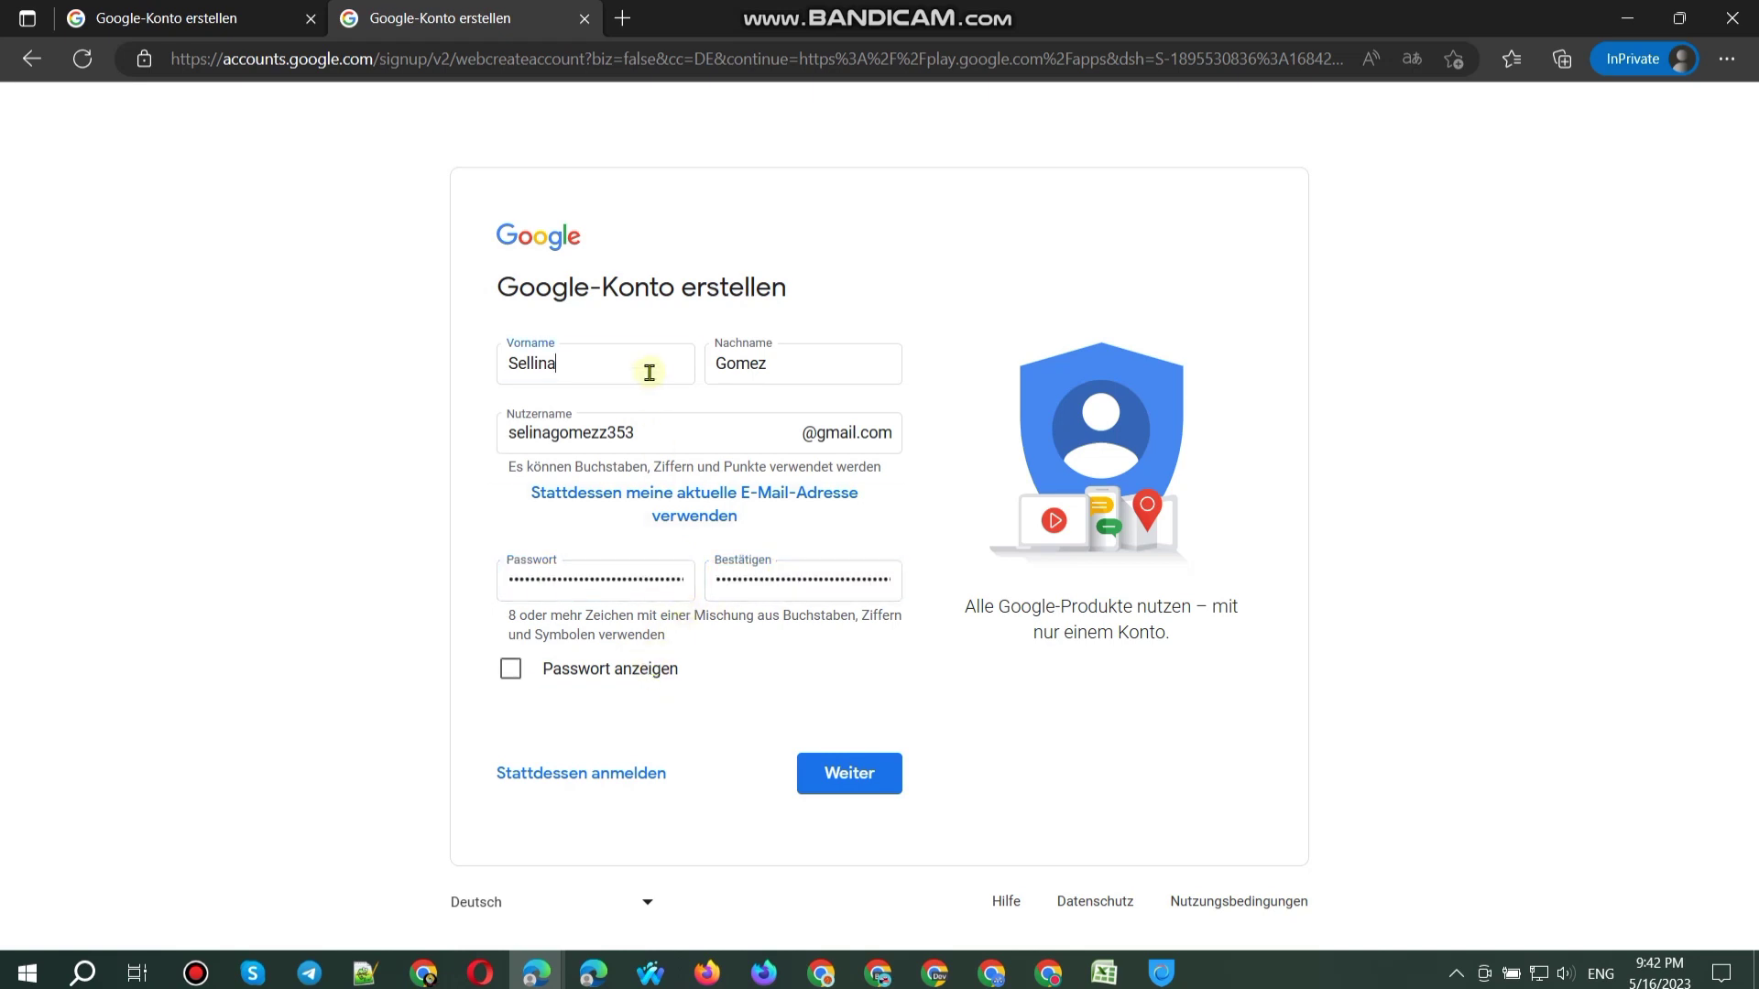
Step: Add '@@' to the Vorname and Nachname fields and submit the form
click(646, 374)
text(@@)
click(847, 365)
text(@@)
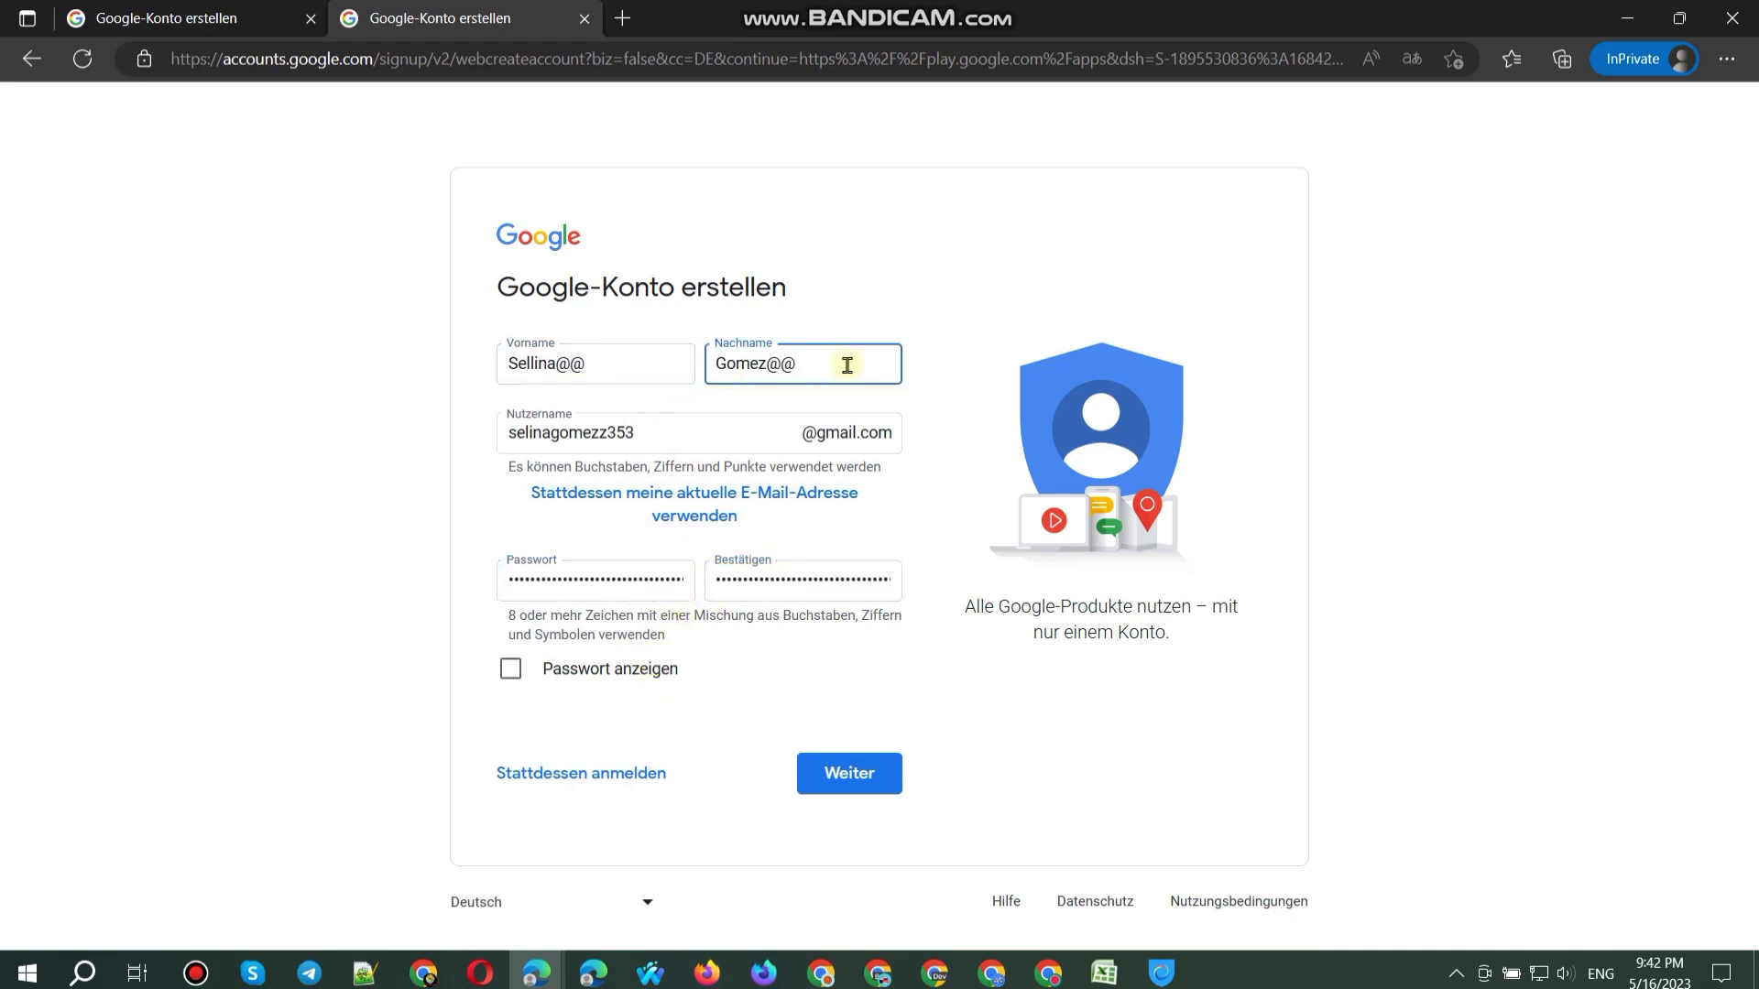
key(Return)
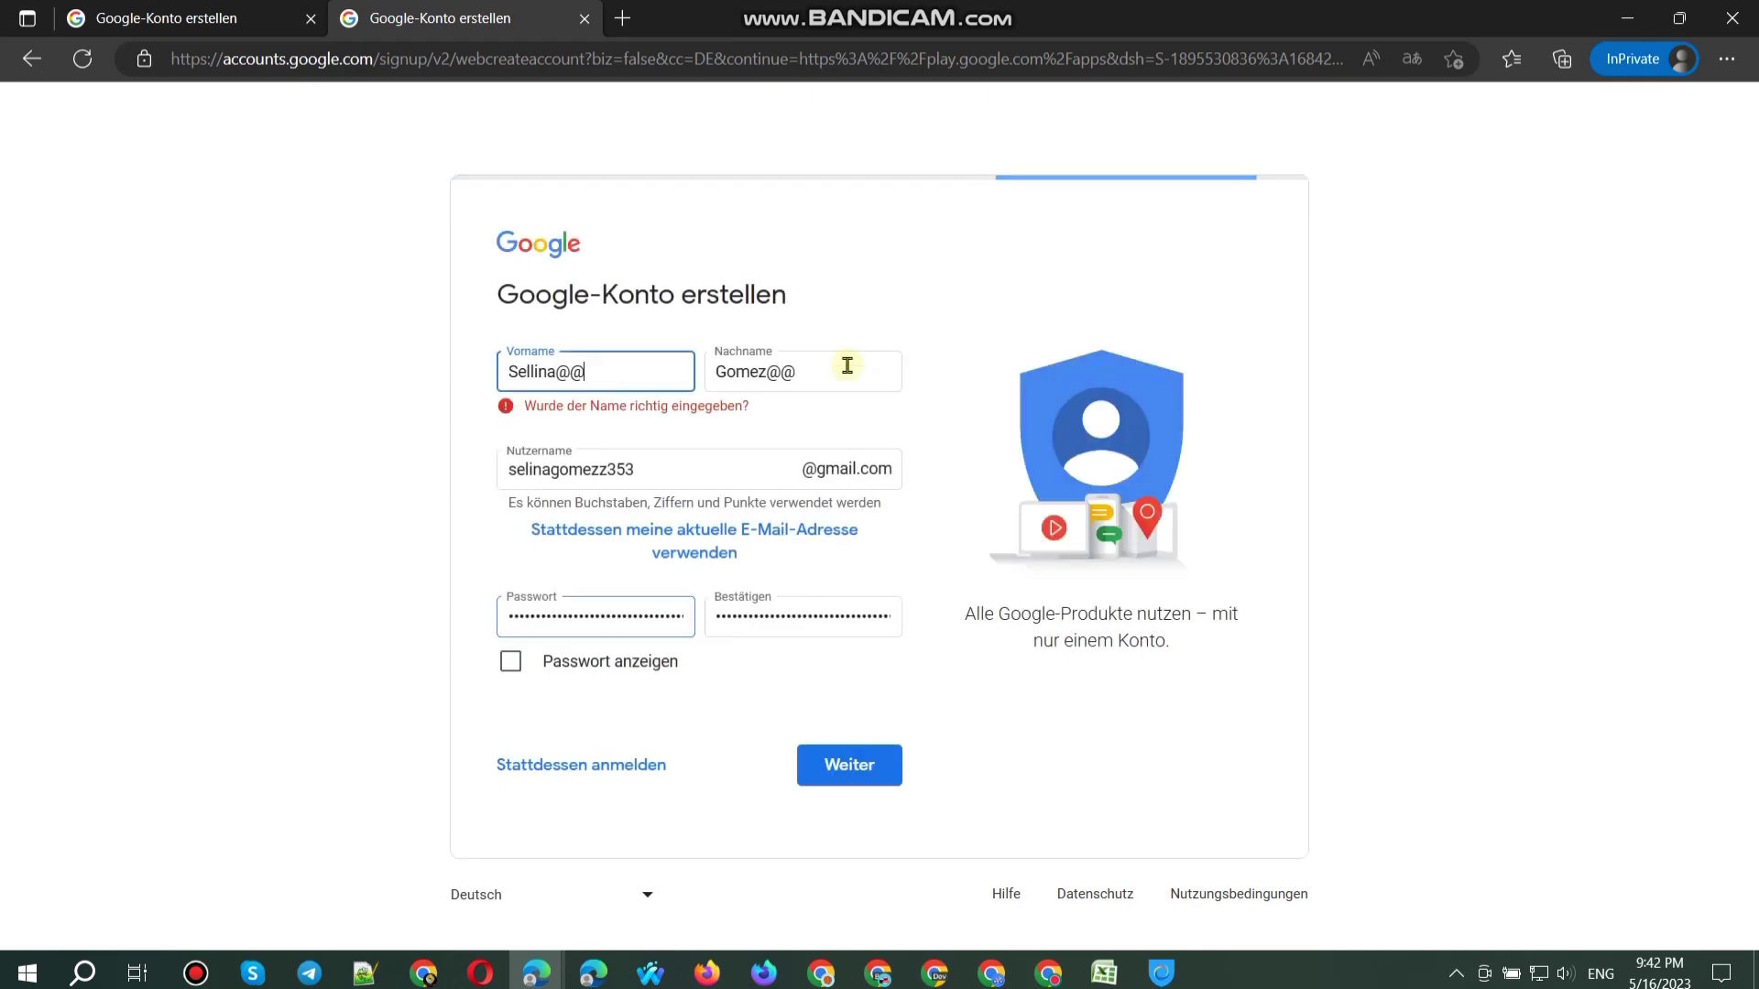
Step: Remove the @ characters from the first and last names, rechecking after each deletion
key(BackSpace)
key(BackSpace)
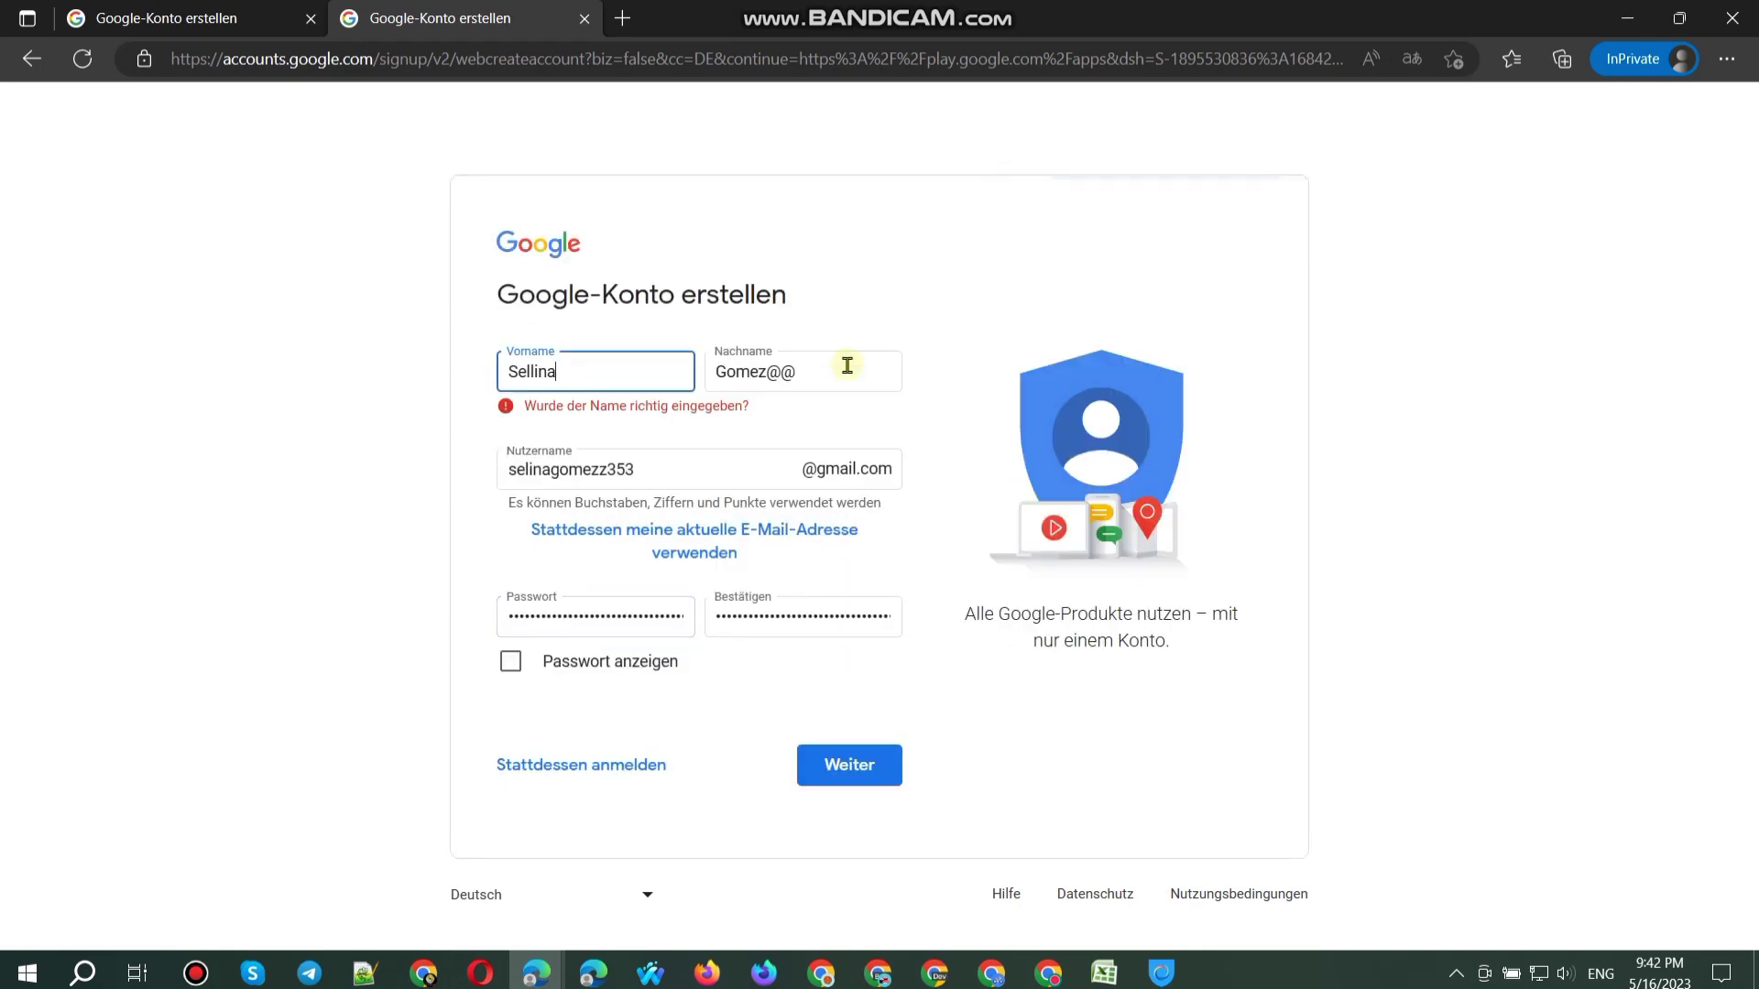
click(847, 365)
key(Return)
click(849, 376)
key(BackSpace)
key(Return)
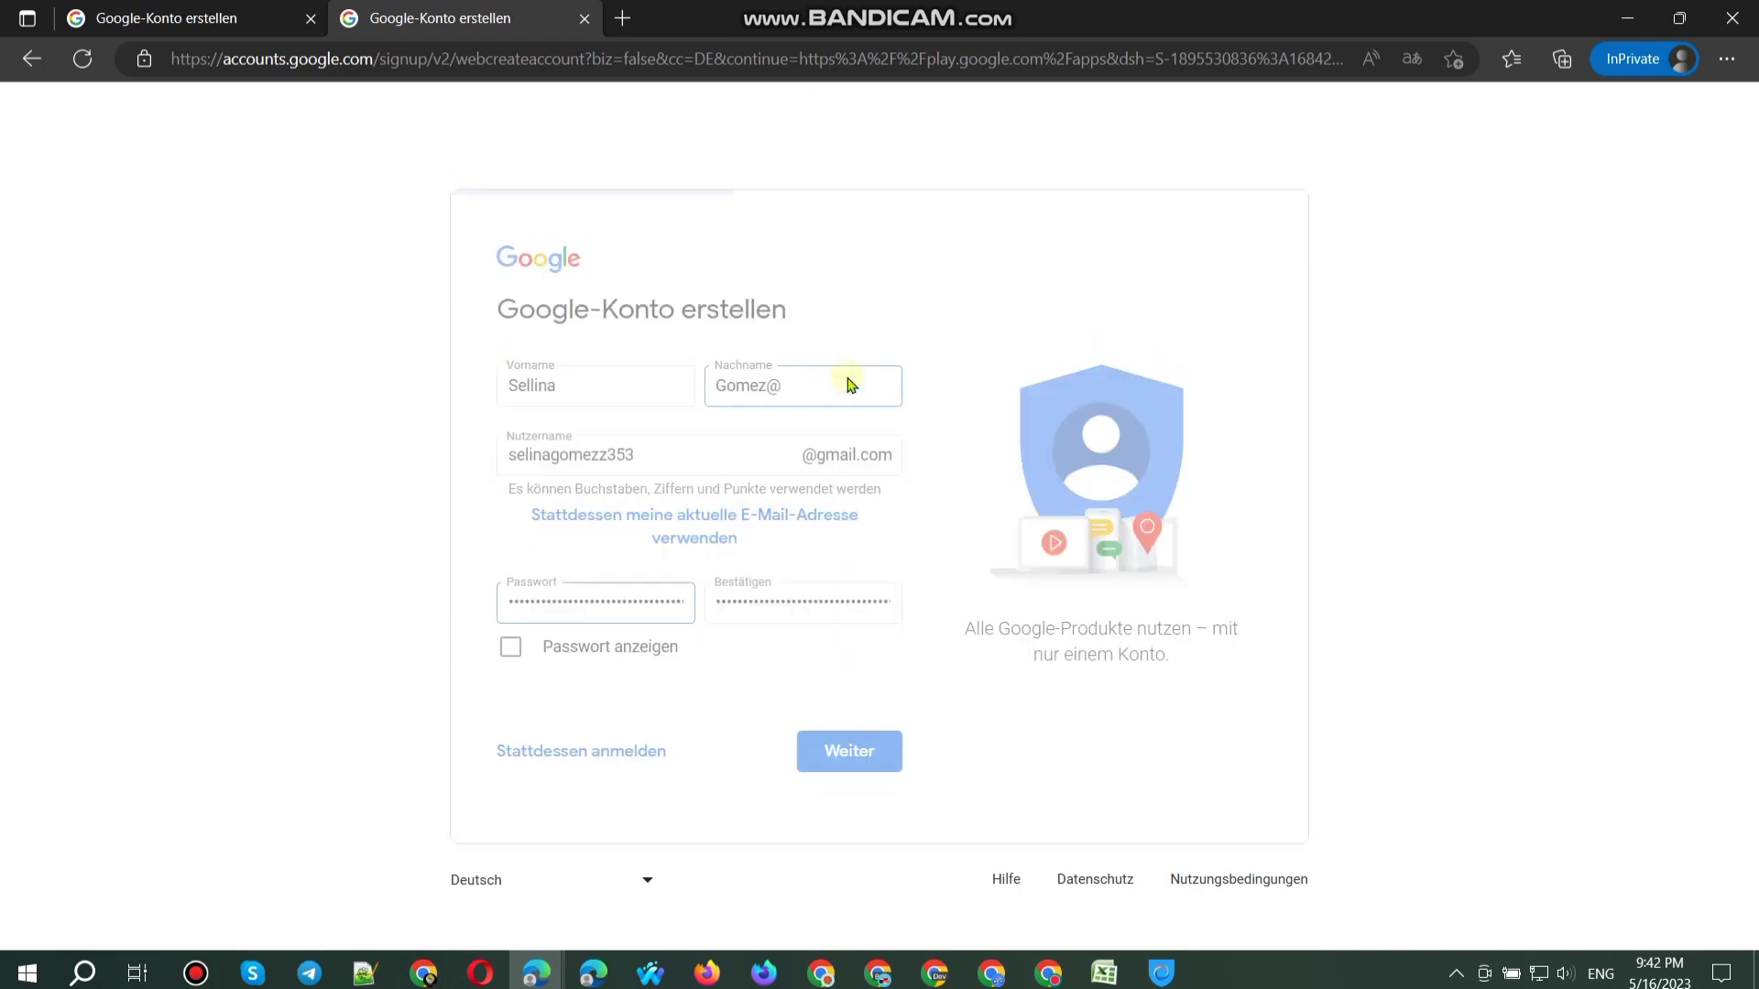
key(BackSpace)
key(Return)
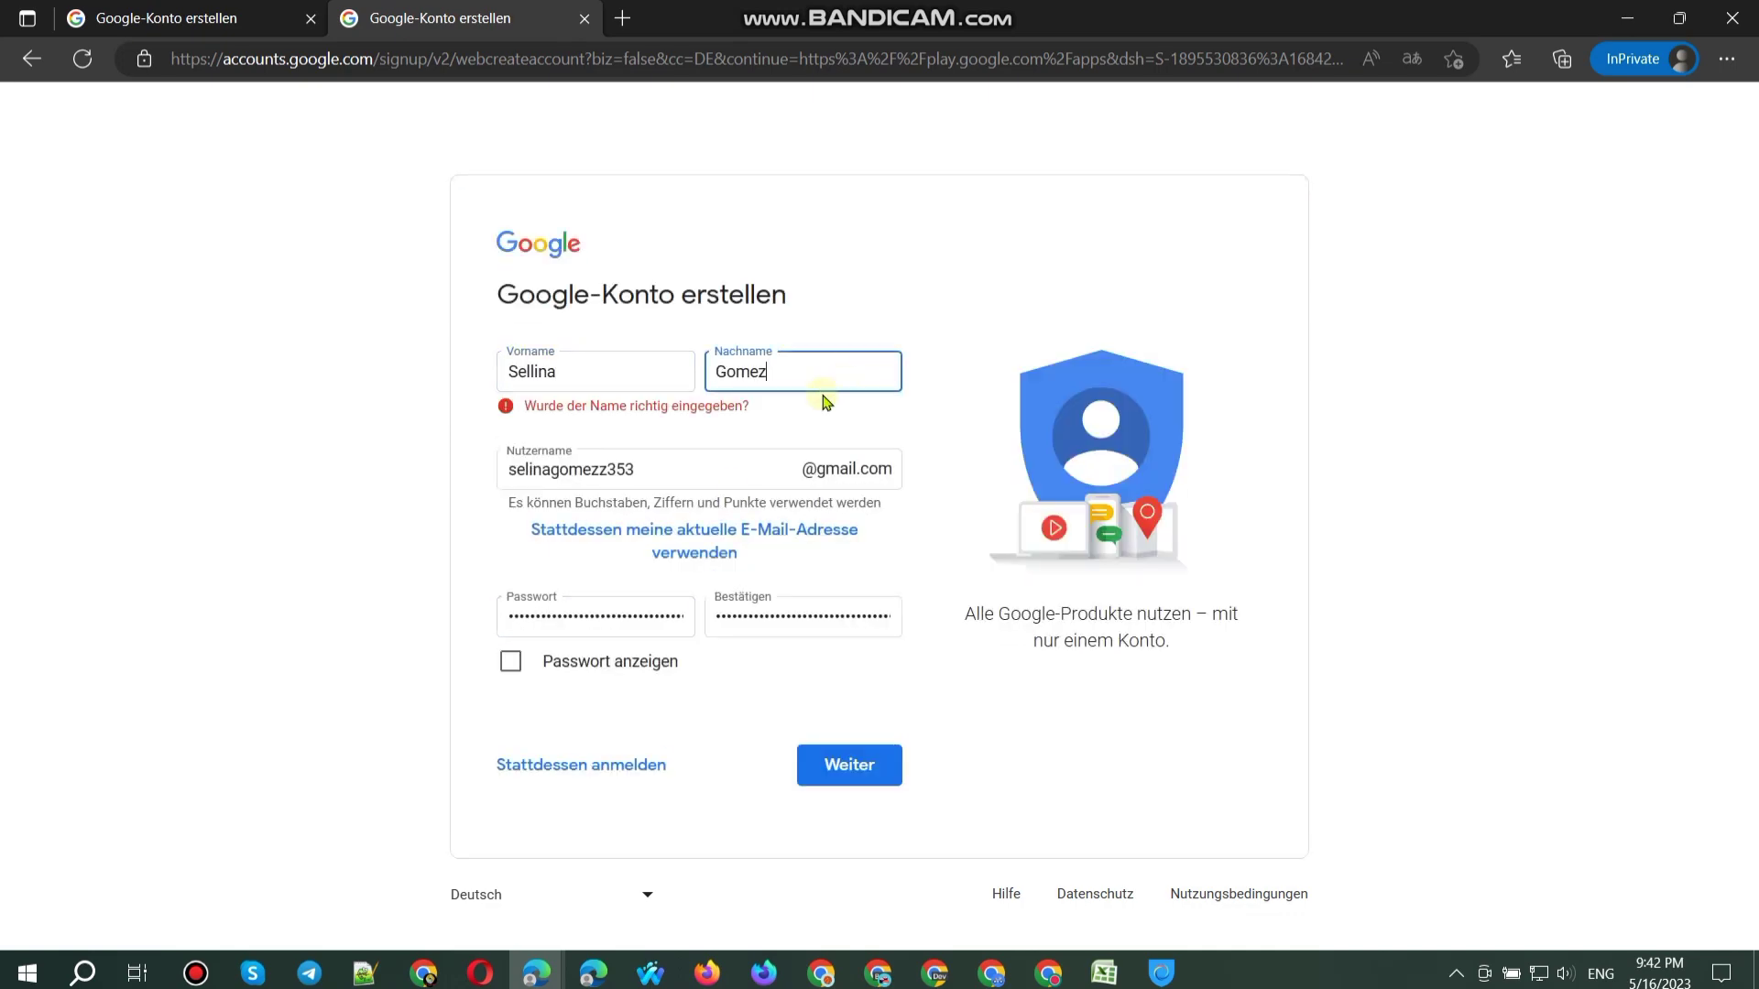
Step: Remove the @ characters from the username until it is accepted, then continue with Weiter
click(713, 472)
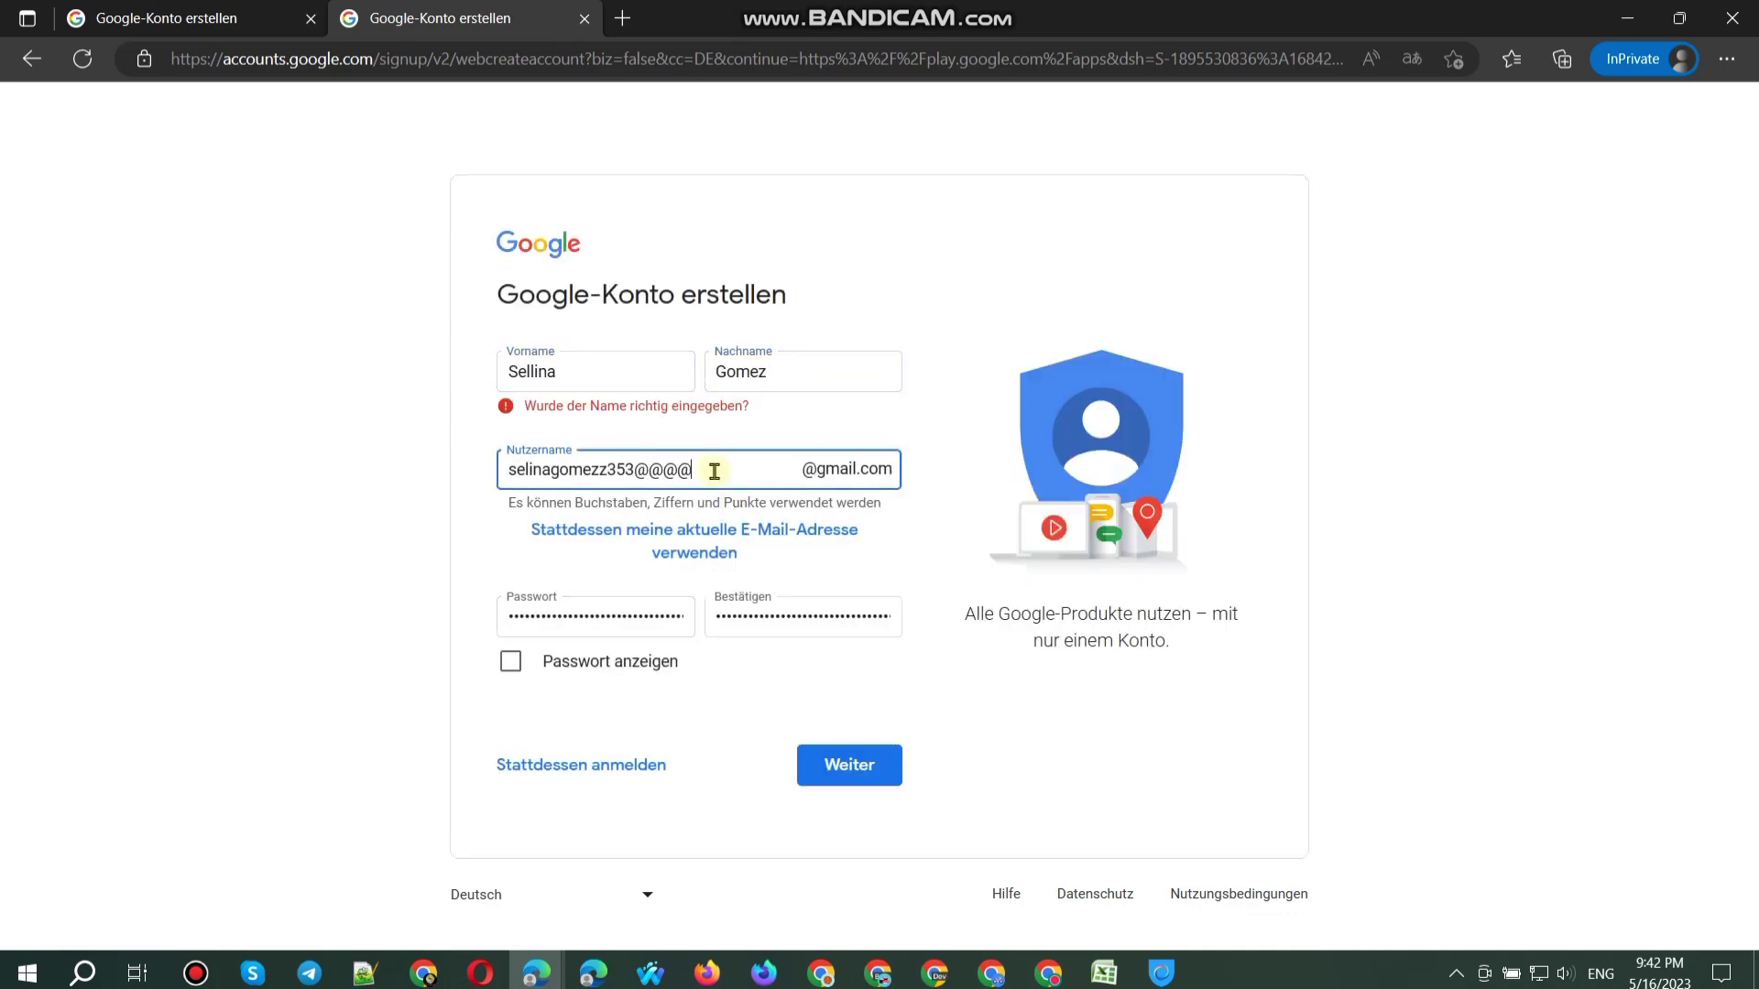
key(BackSpace)
key(Return)
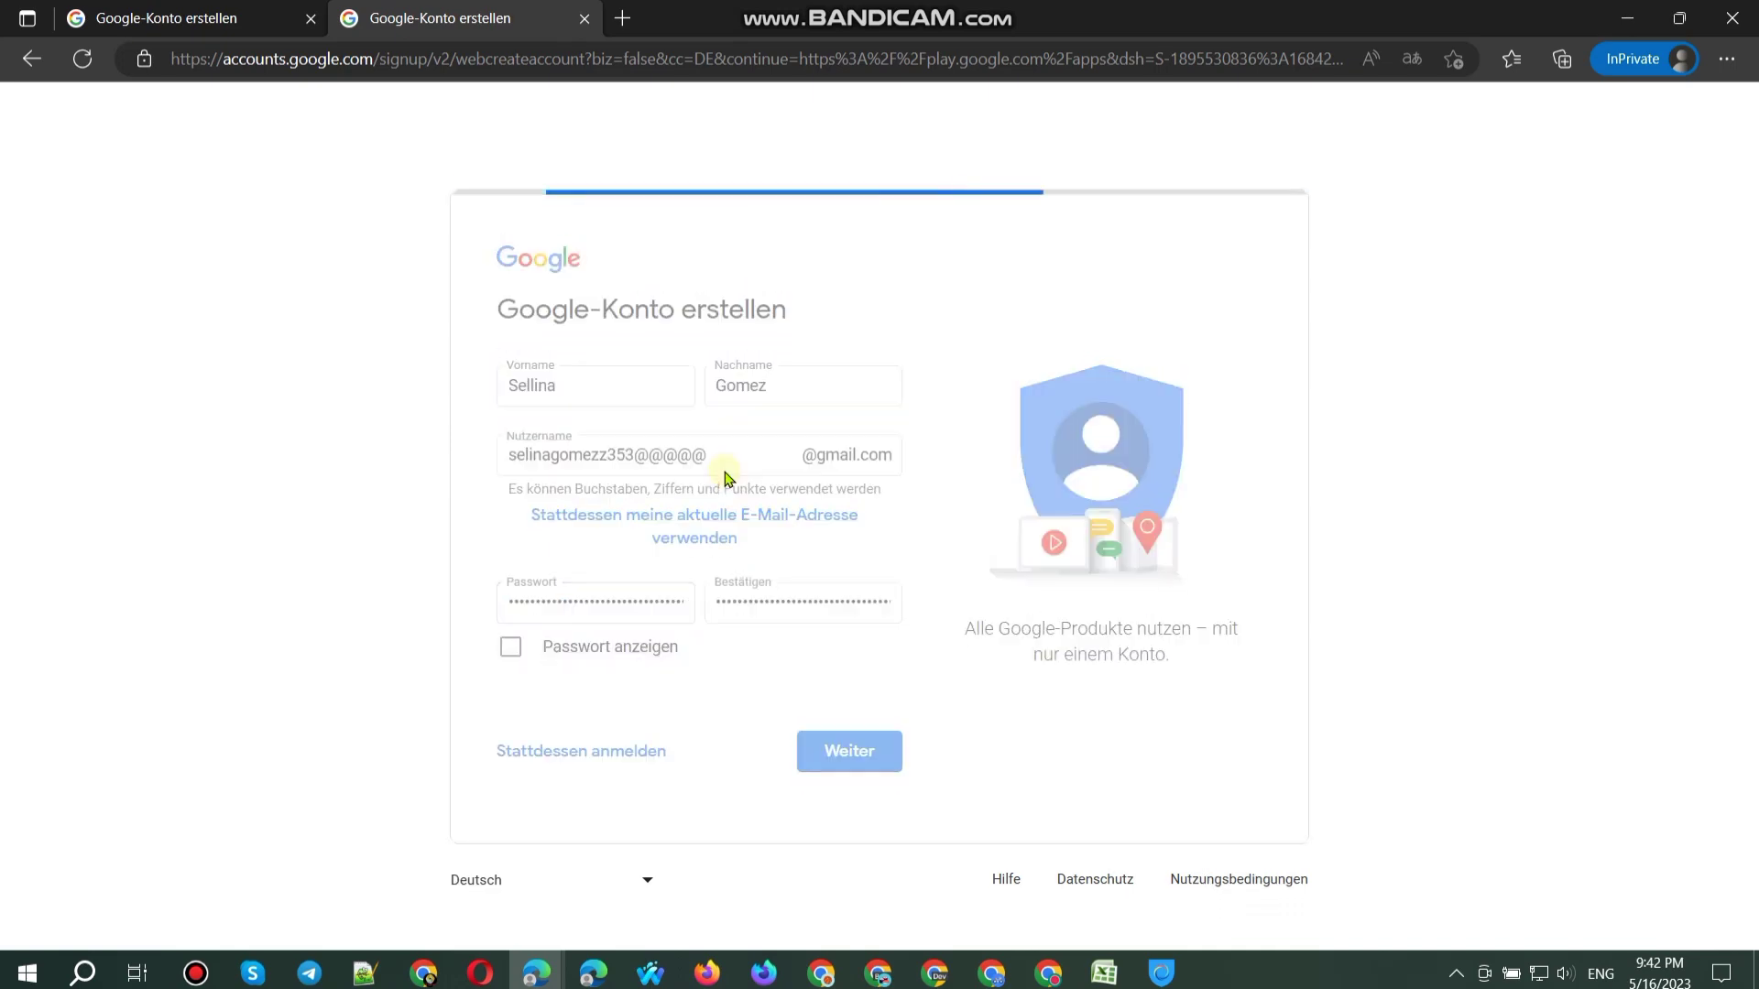
key(BackSpace)
key(Return)
key(BackSpace)
key(Return)
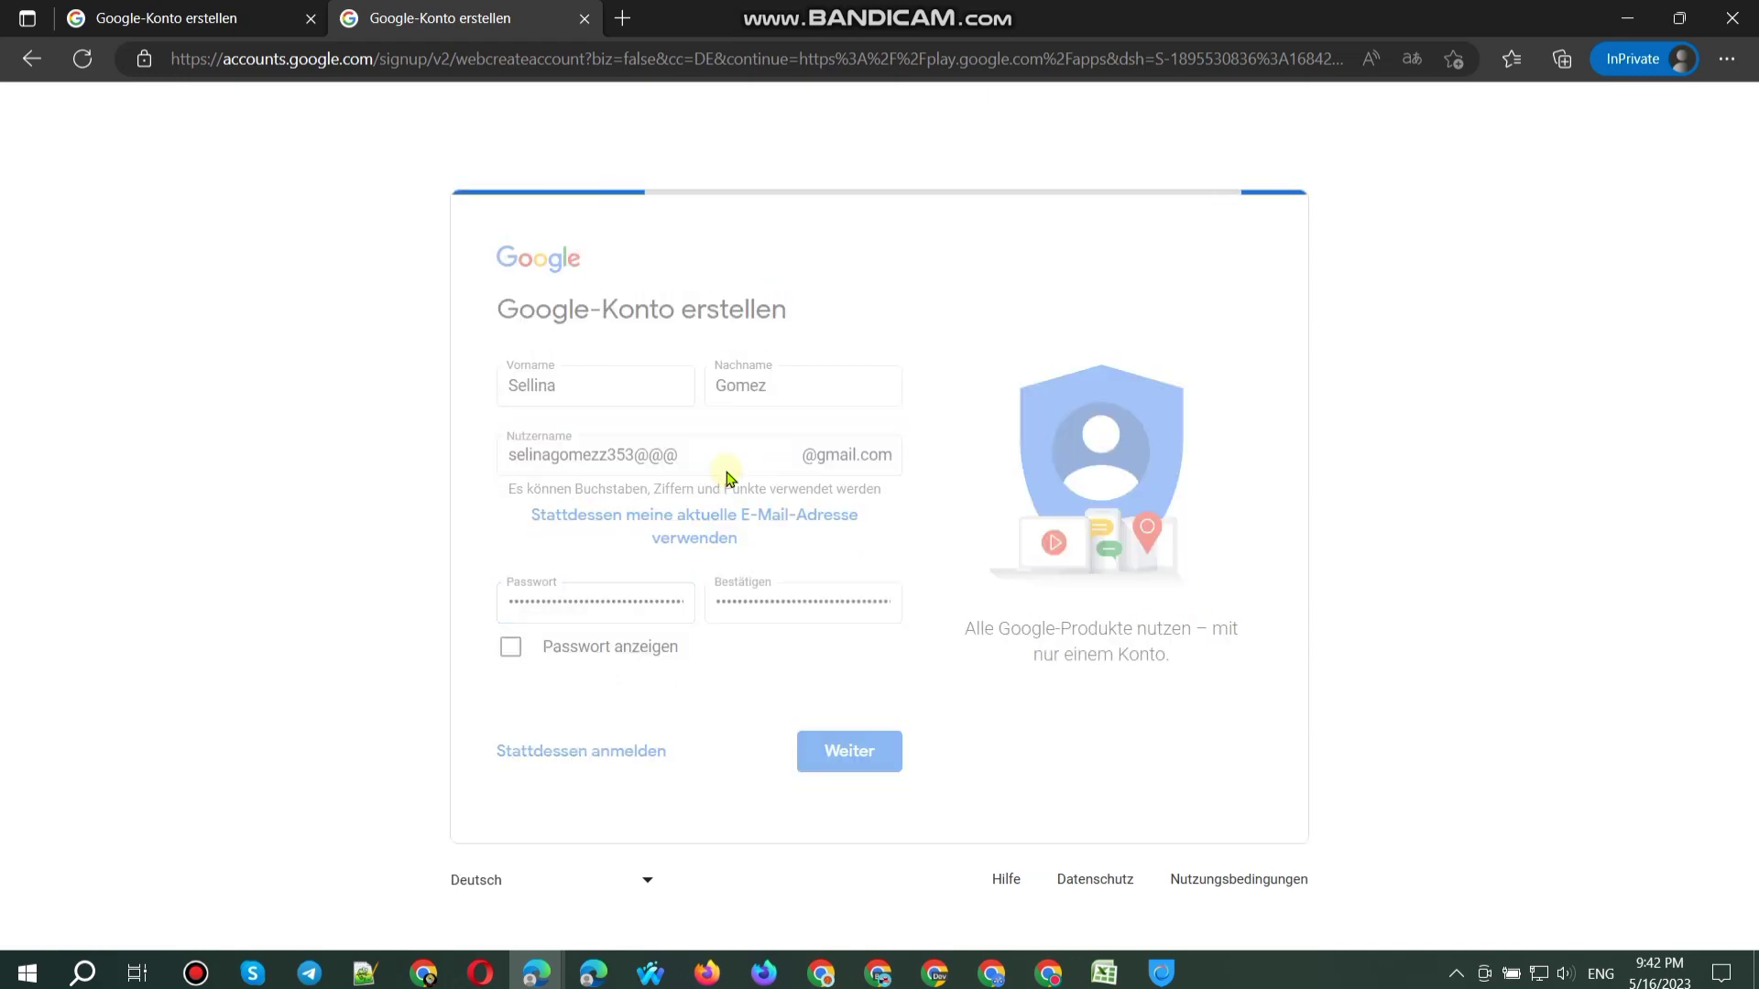
key(BackSpace)
key(Return)
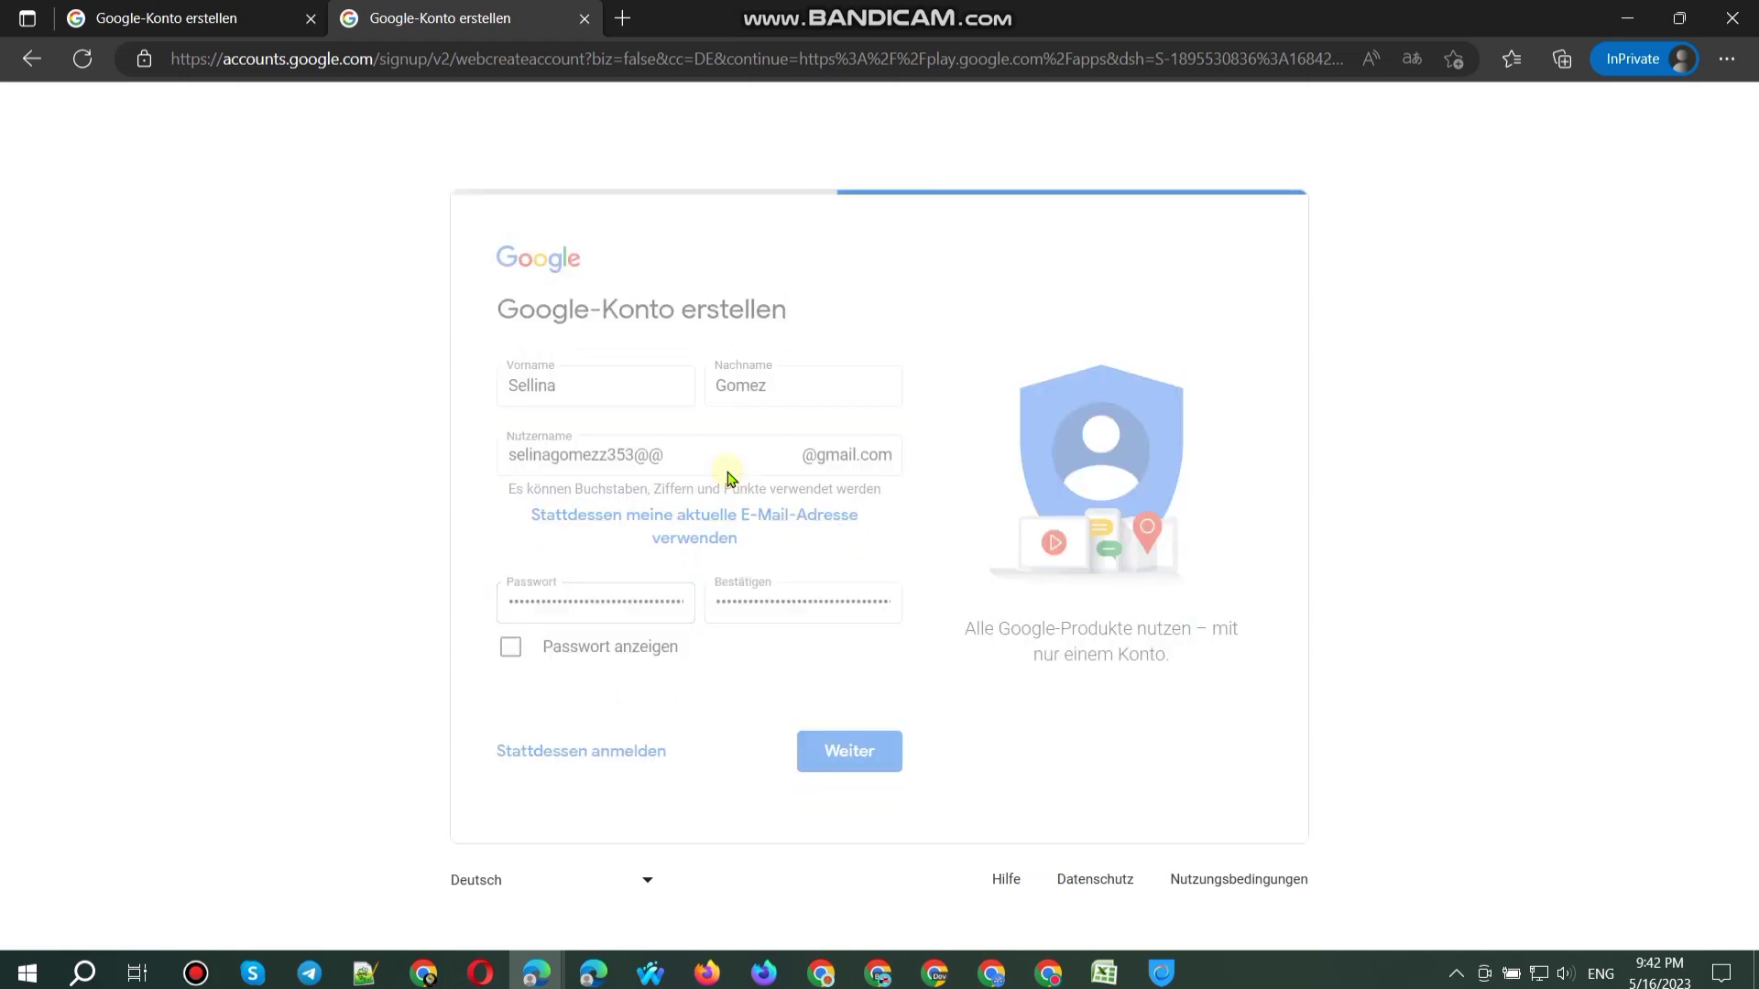
key(Return)
key(Return)
key(Return)
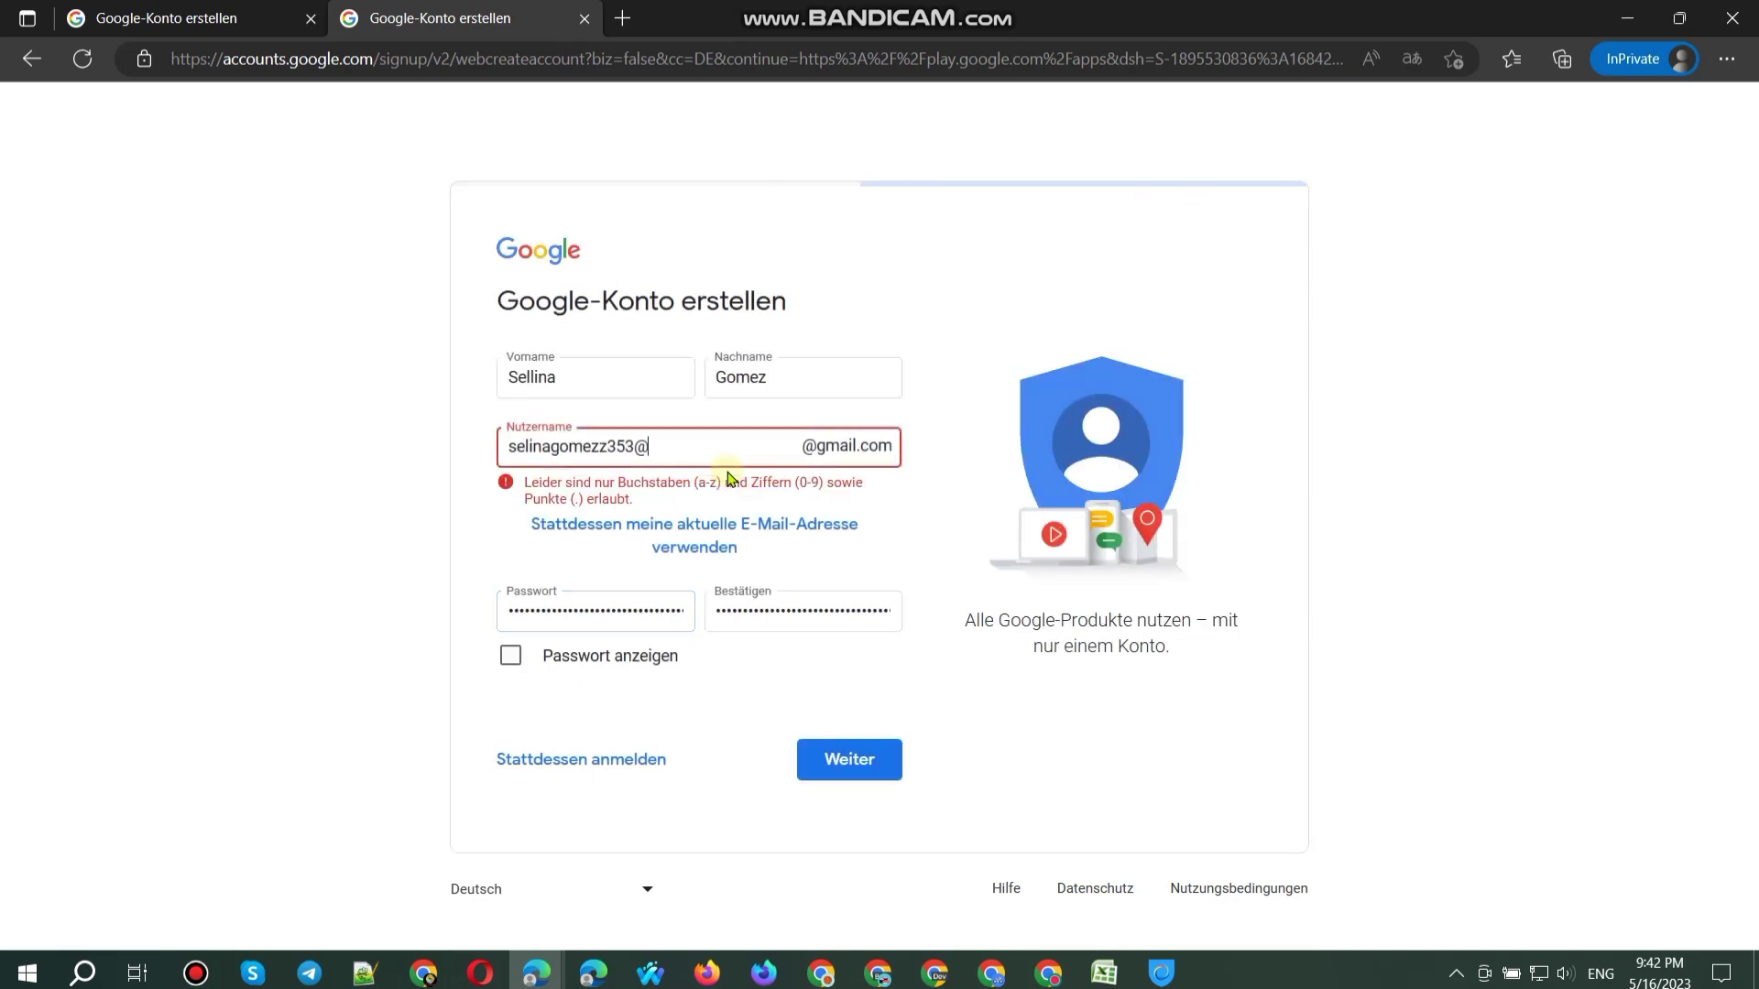
key(BackSpace)
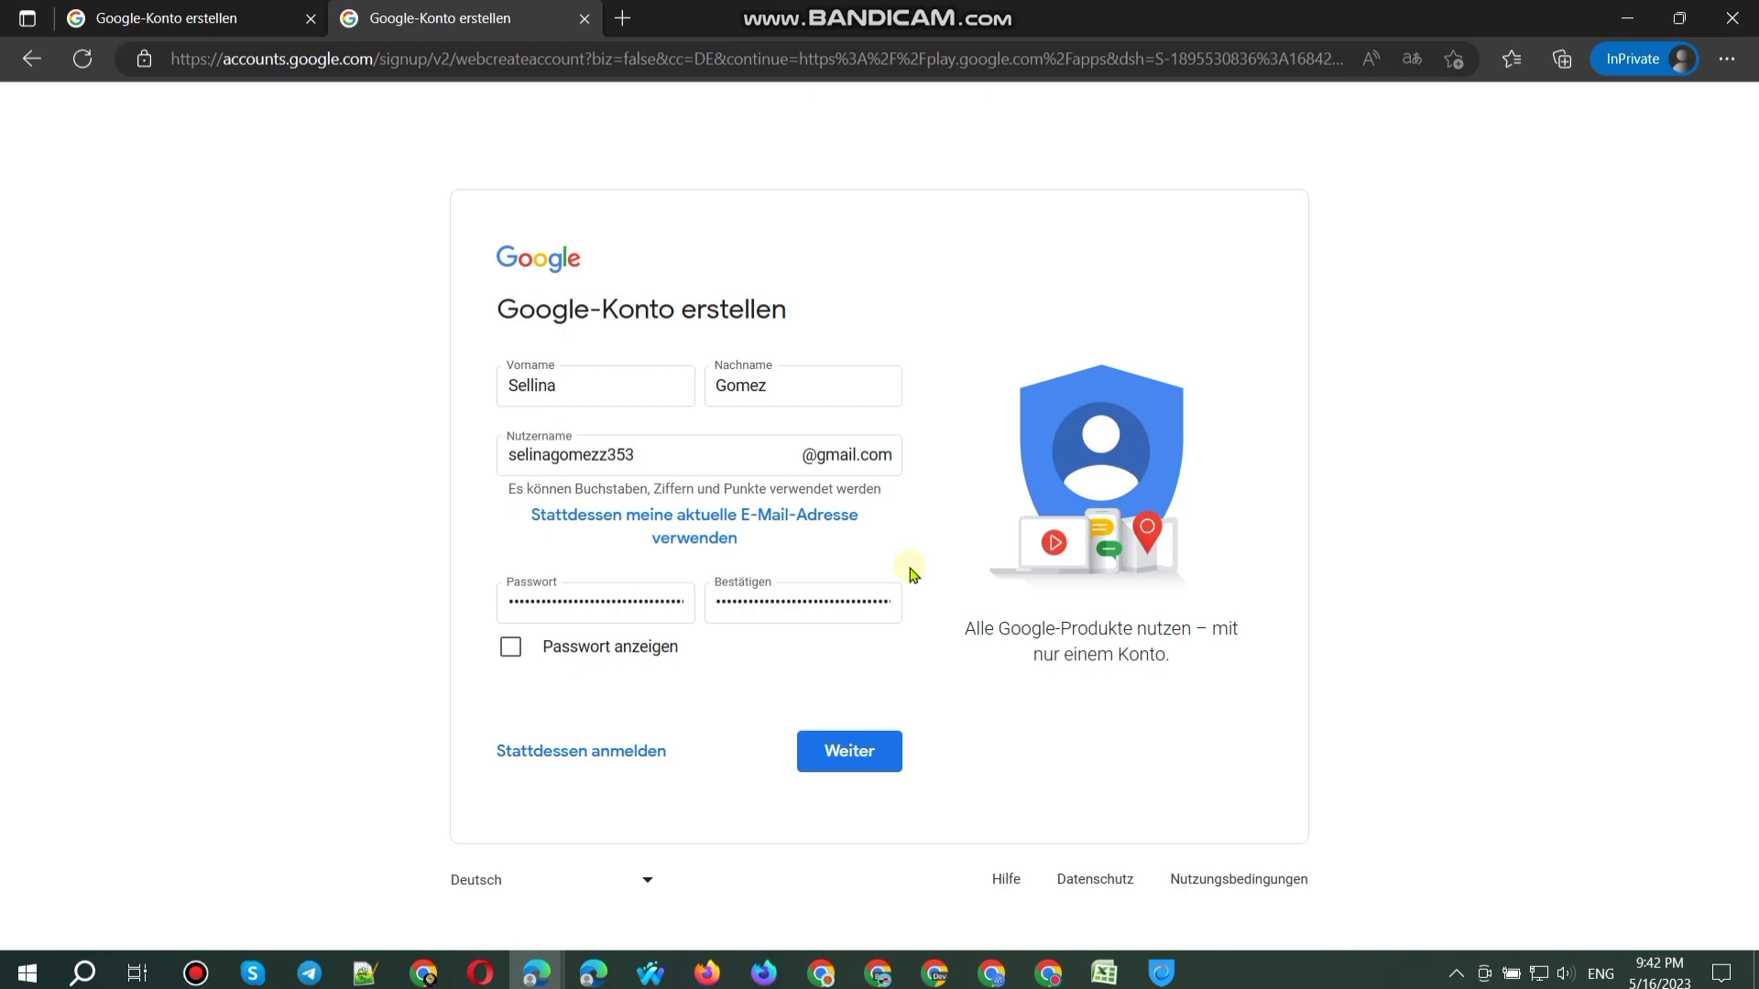
click(870, 746)
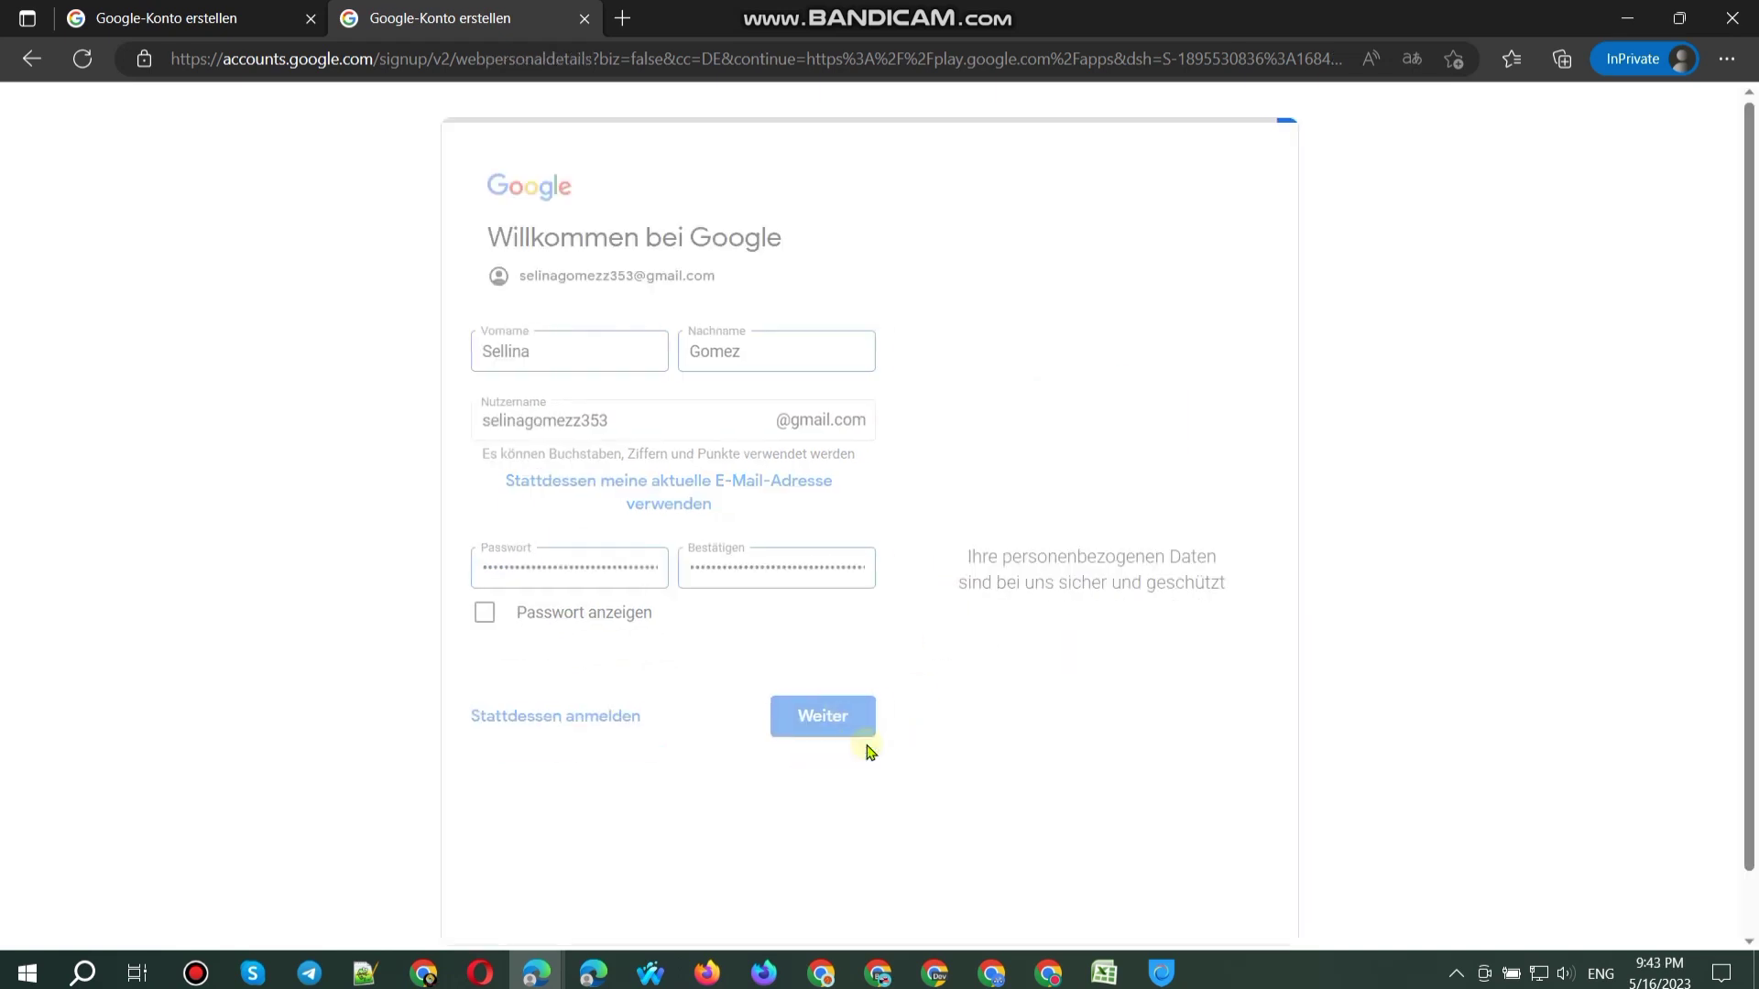
Step: Paste the outlook address as the recovery e-mail and select the new gmail address
key(alt+Tab)
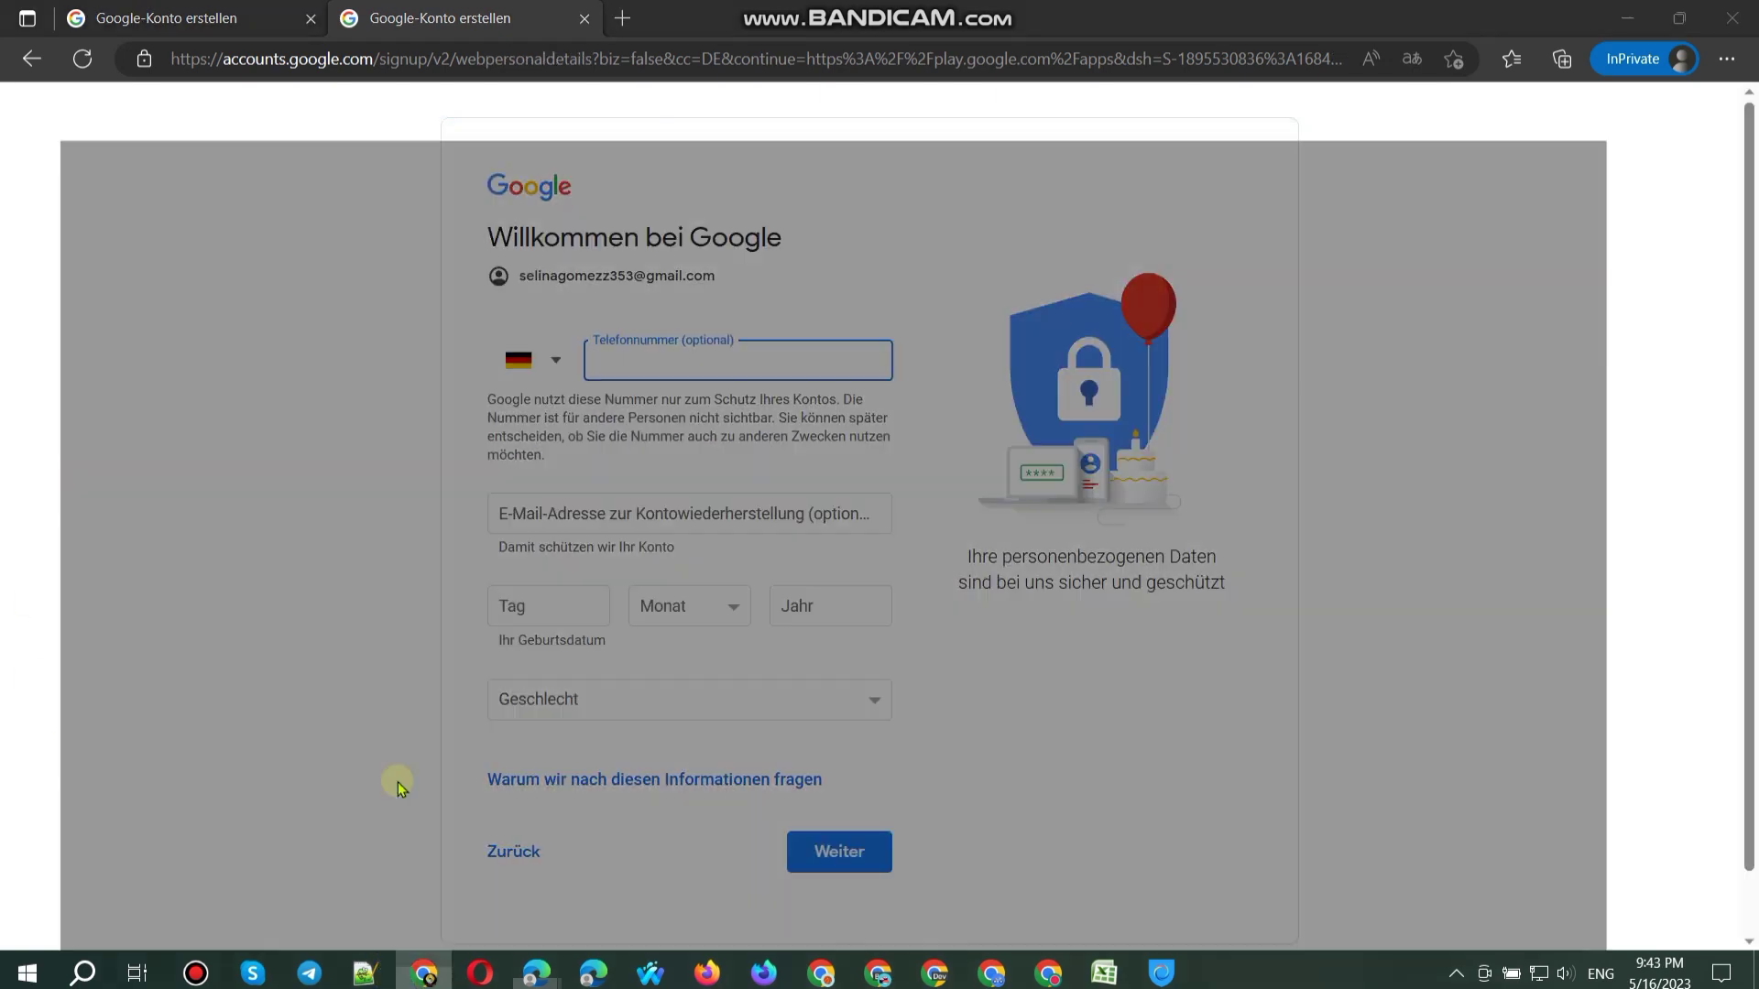
click(1621, 22)
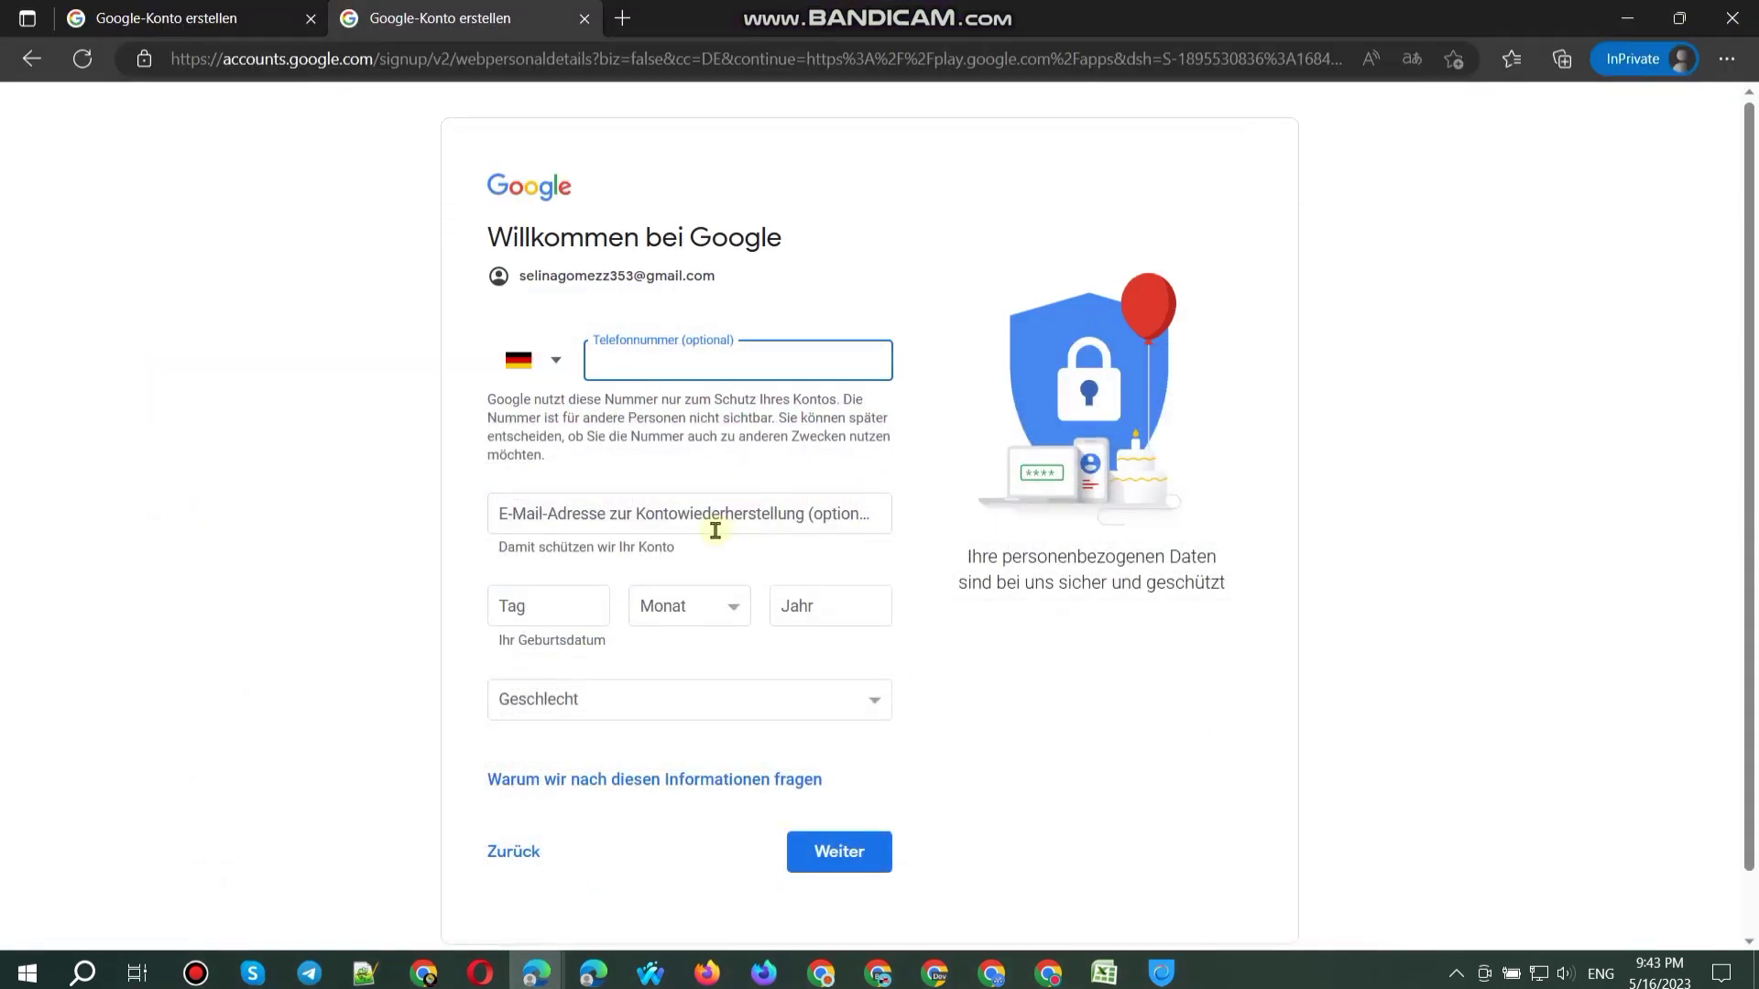
click(711, 522)
key(ctrl+v)
double_click(574, 272)
triple_click(573, 272)
key(ctrl+c)
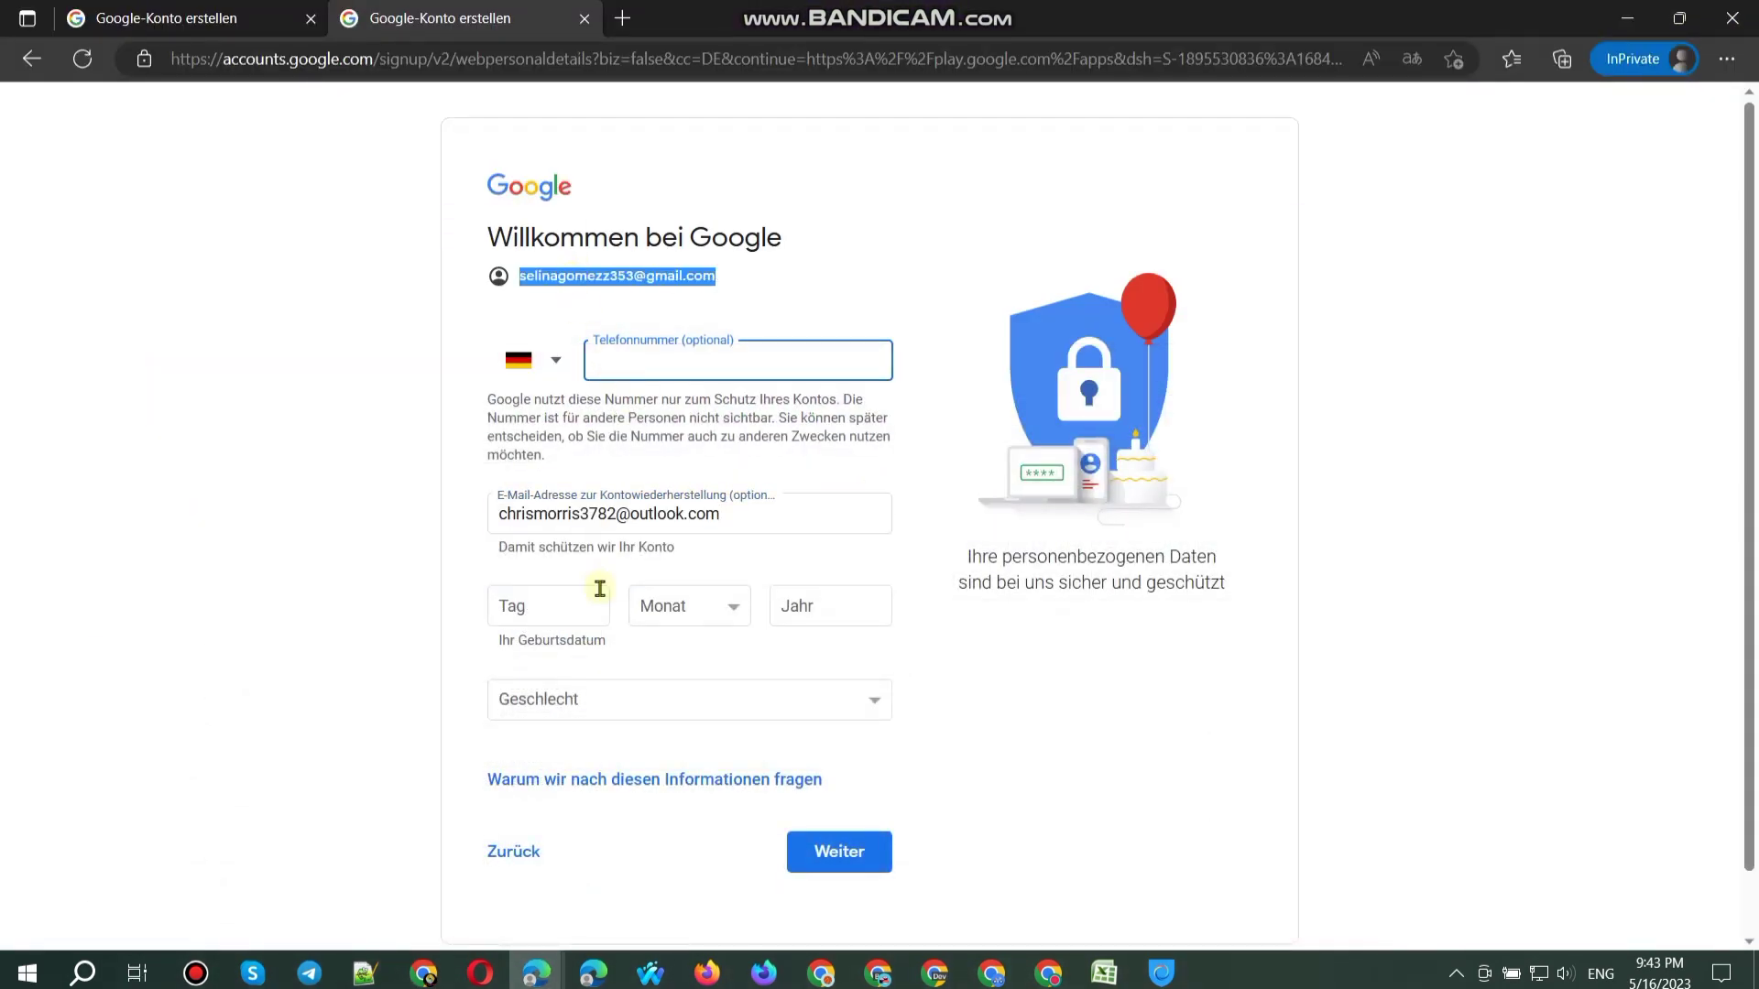
Step: Set the birth date to 27 Februar 1998 and the gender to Weiblich
click(592, 603)
text(27)
click(653, 605)
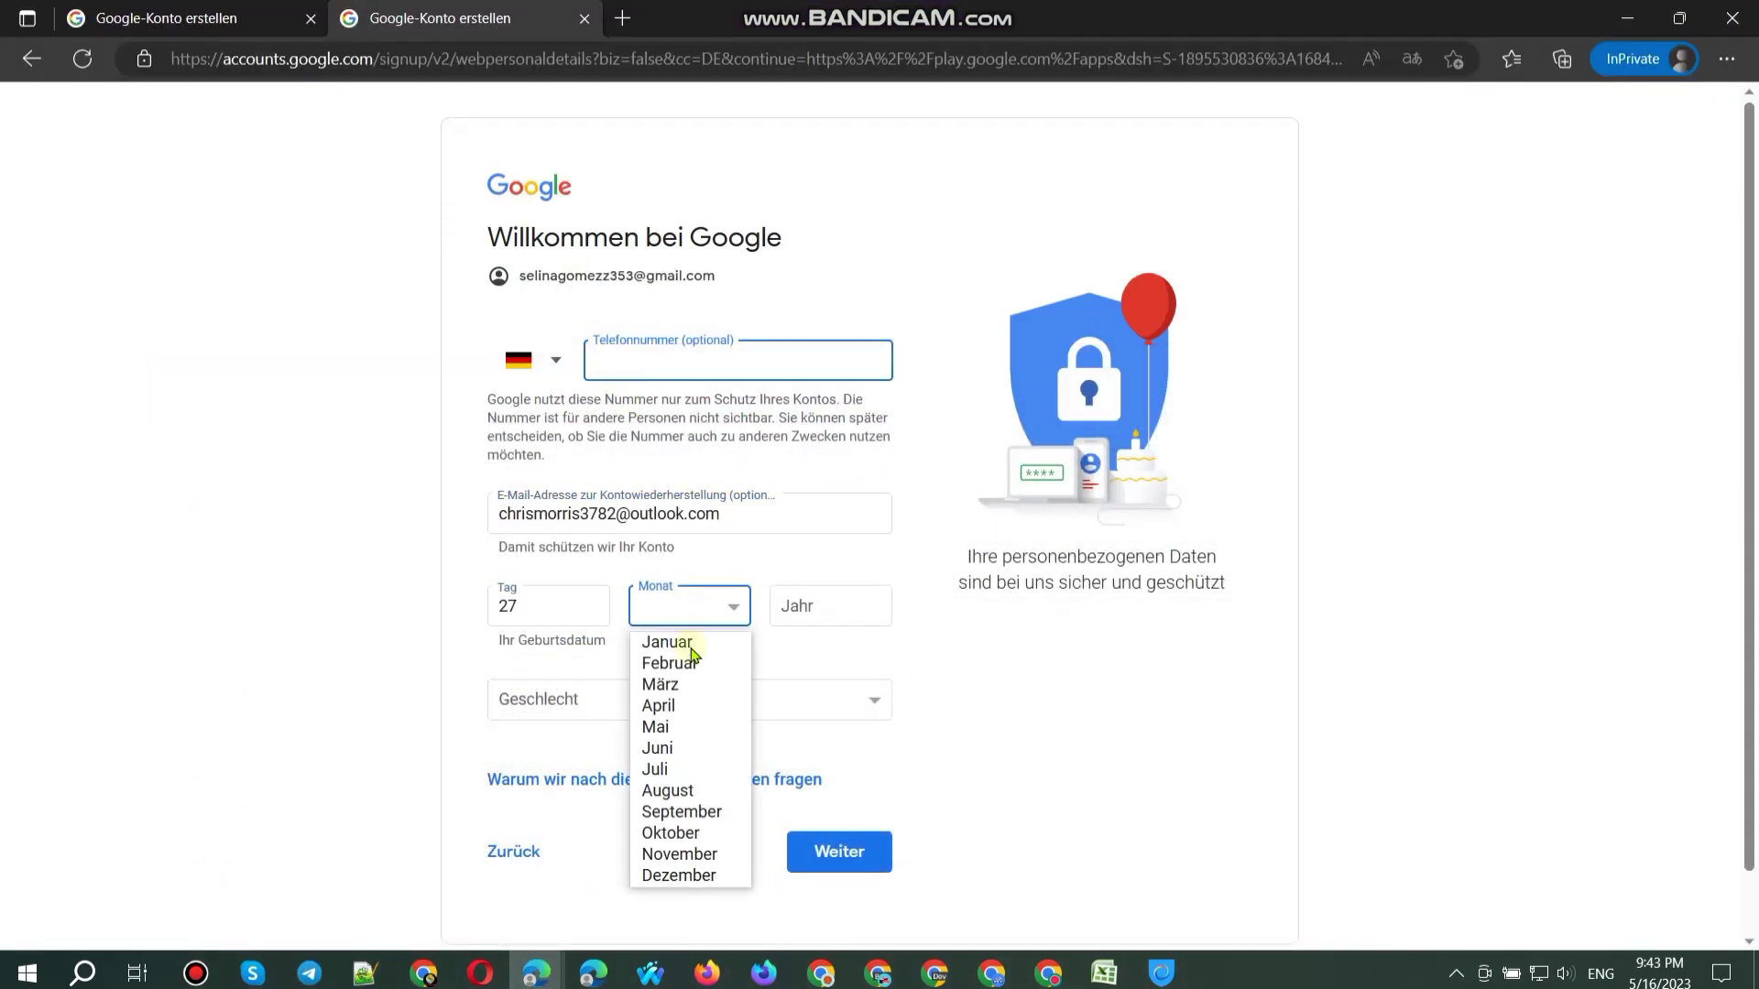
click(687, 664)
click(841, 614)
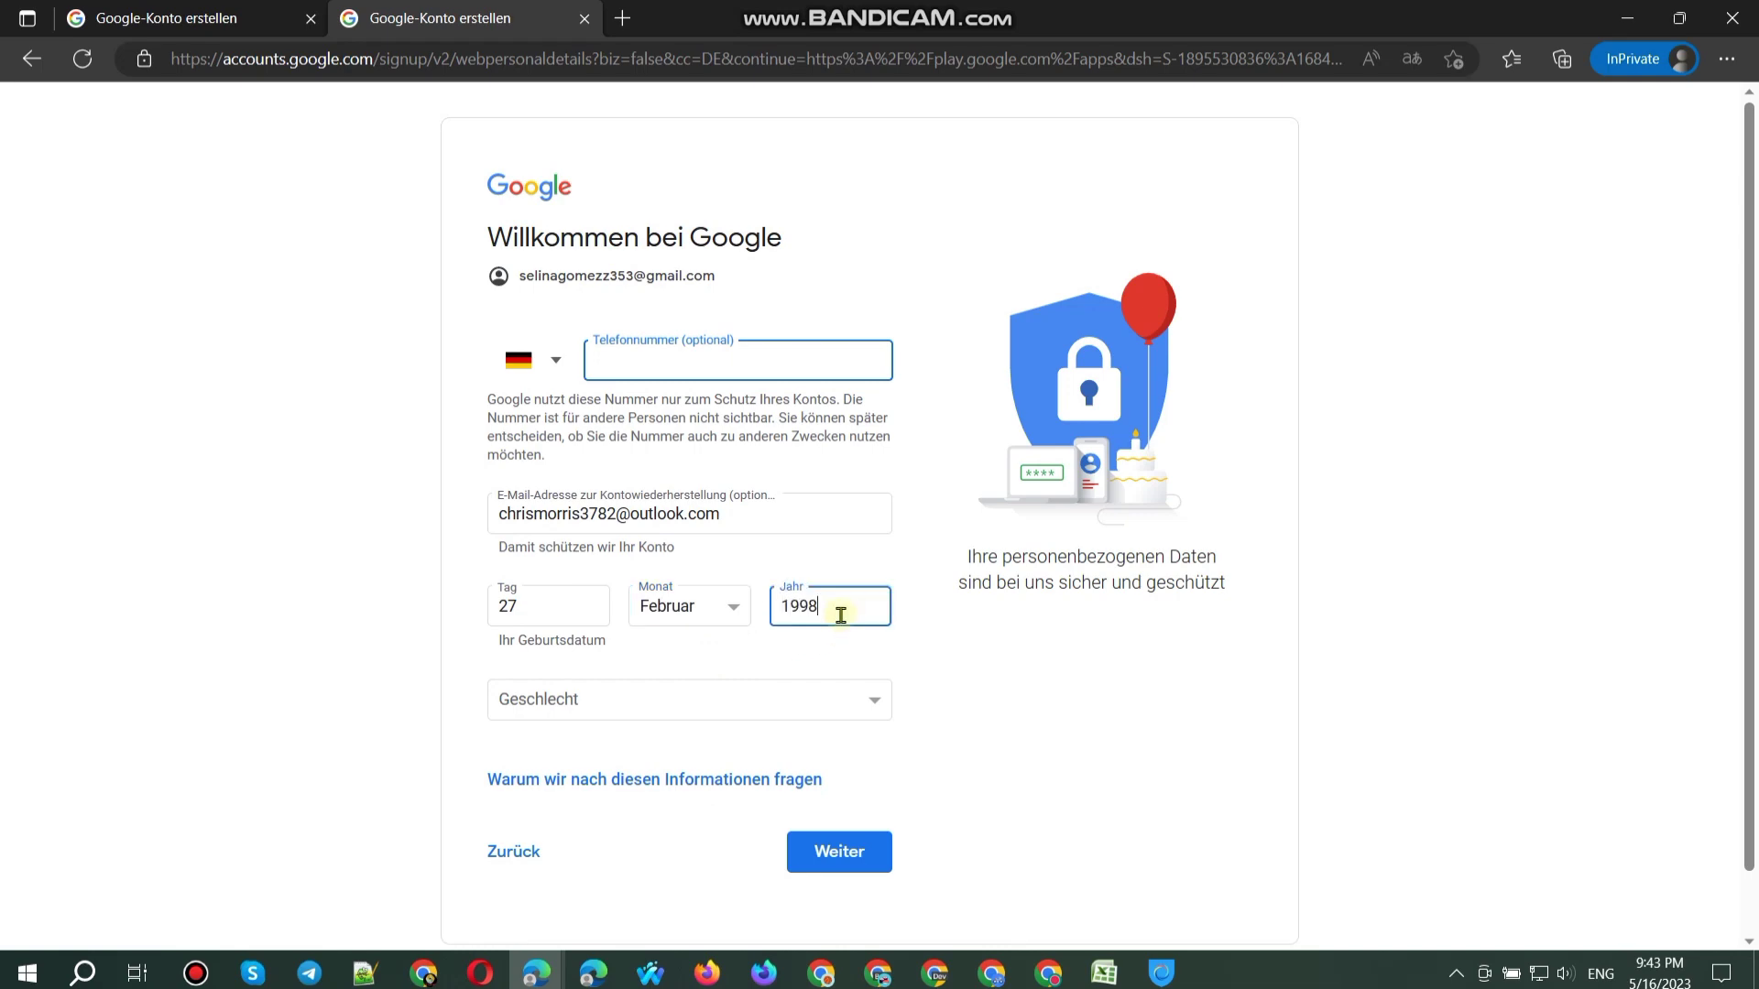
click(758, 714)
click(577, 730)
Step: Paste the new gmail address into cell A77 and submit the first tab's personal details
click(424, 972)
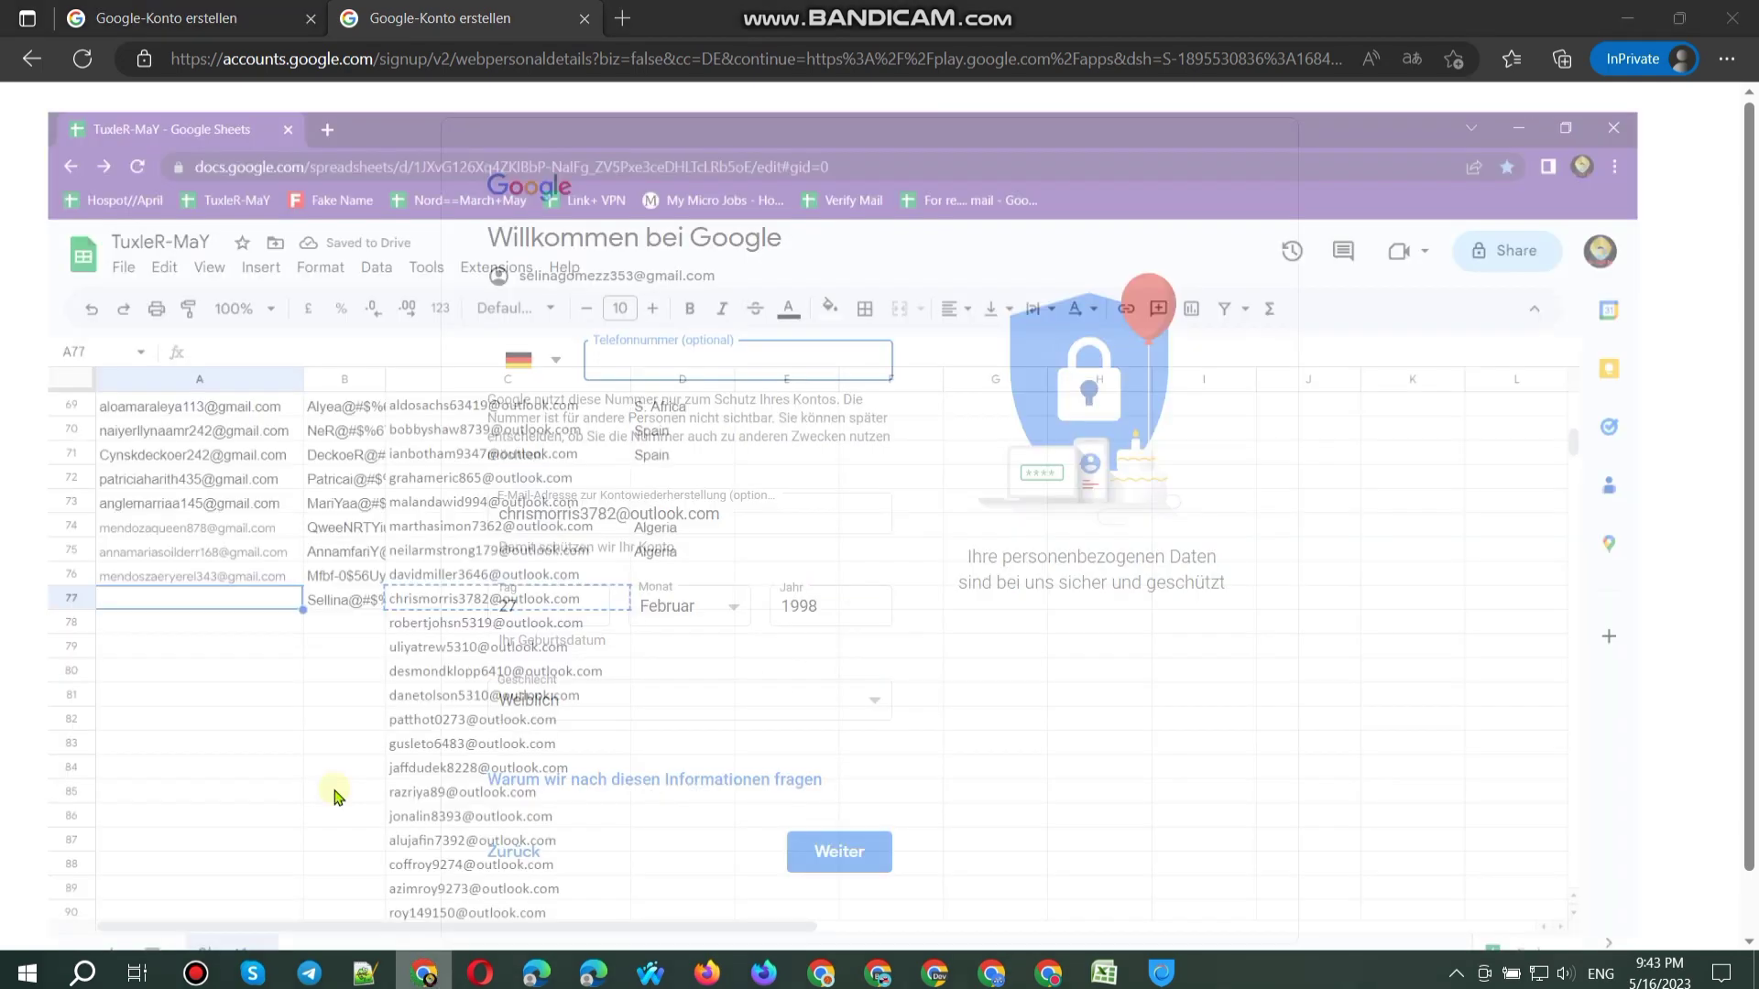
key(ctrl+v)
key(alt+Tab)
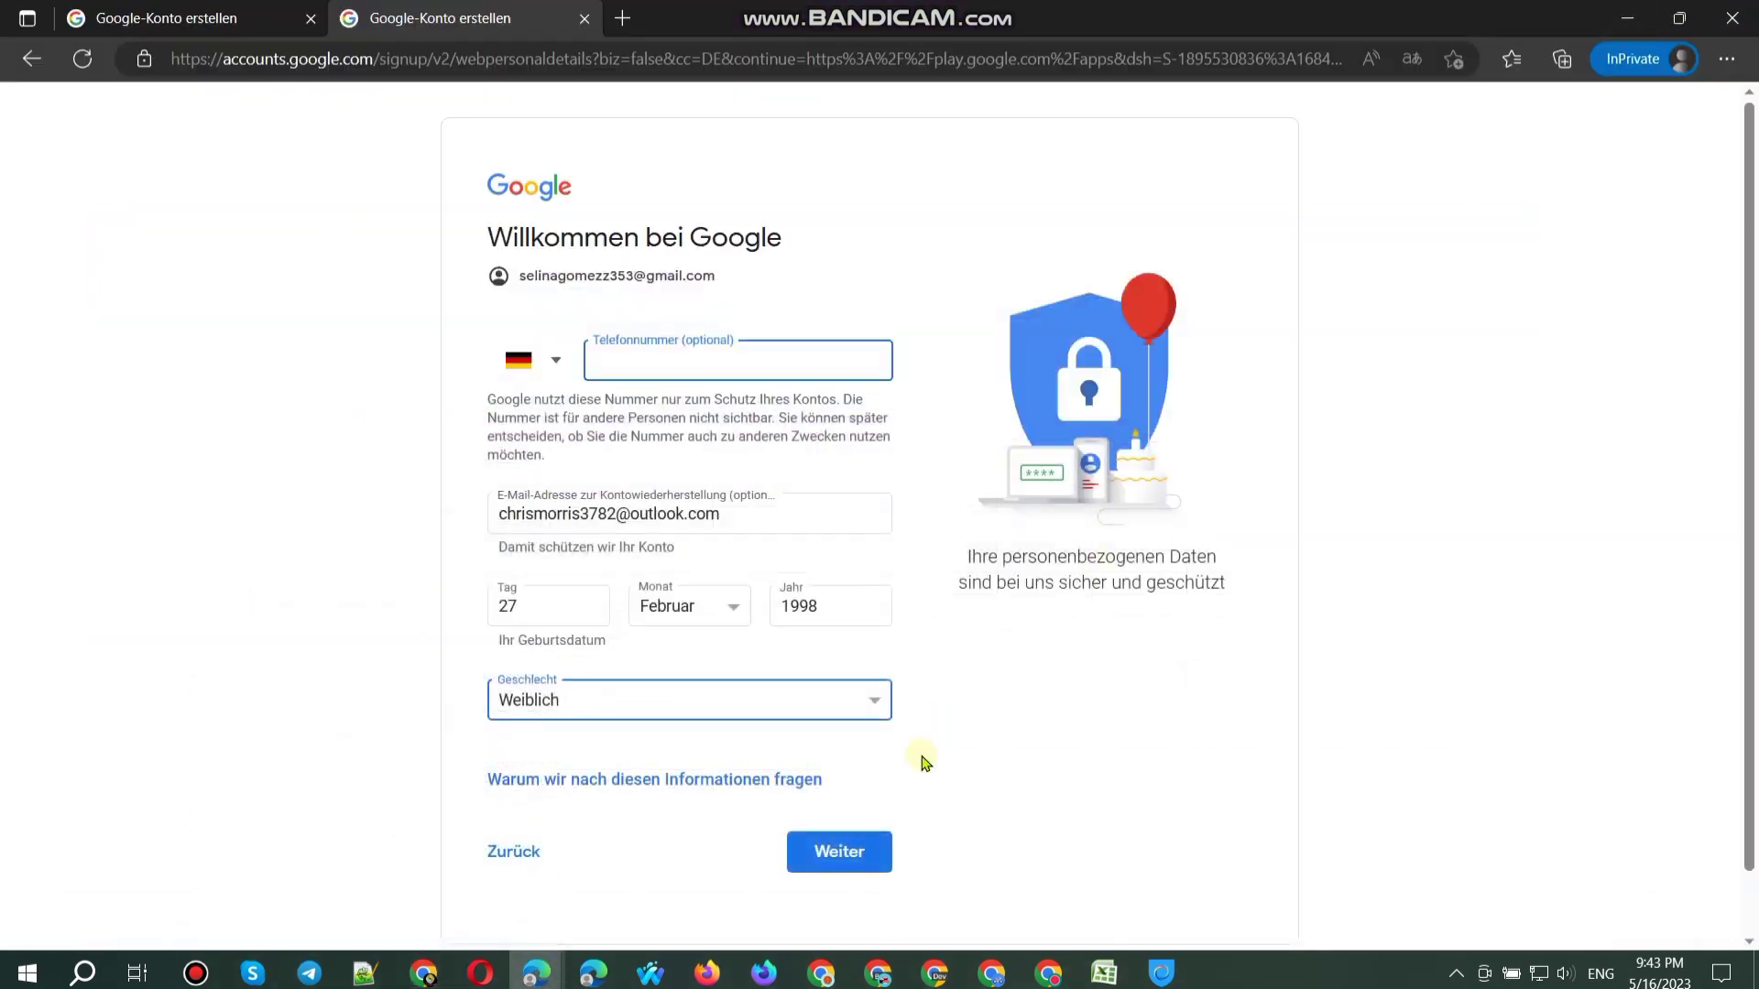
key(ctrl+shift+Tab)
click(848, 851)
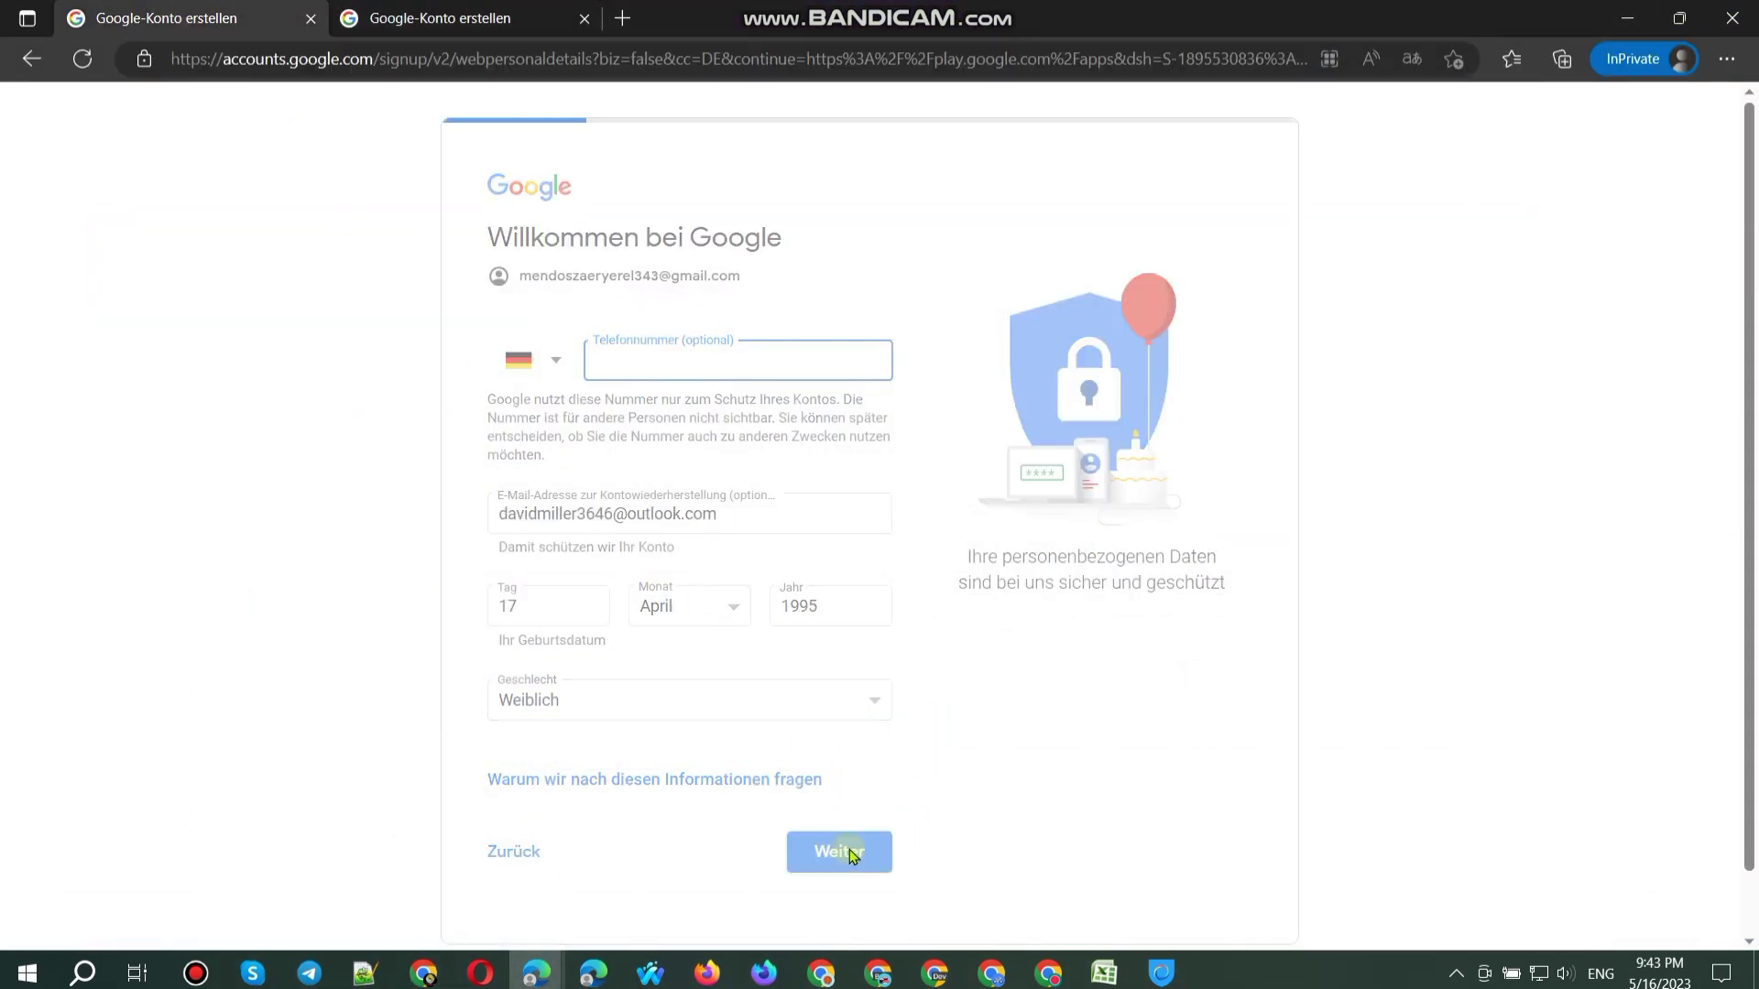
Step: Choose Express-Personalisierung on both signup tabs and continue
click(511, 405)
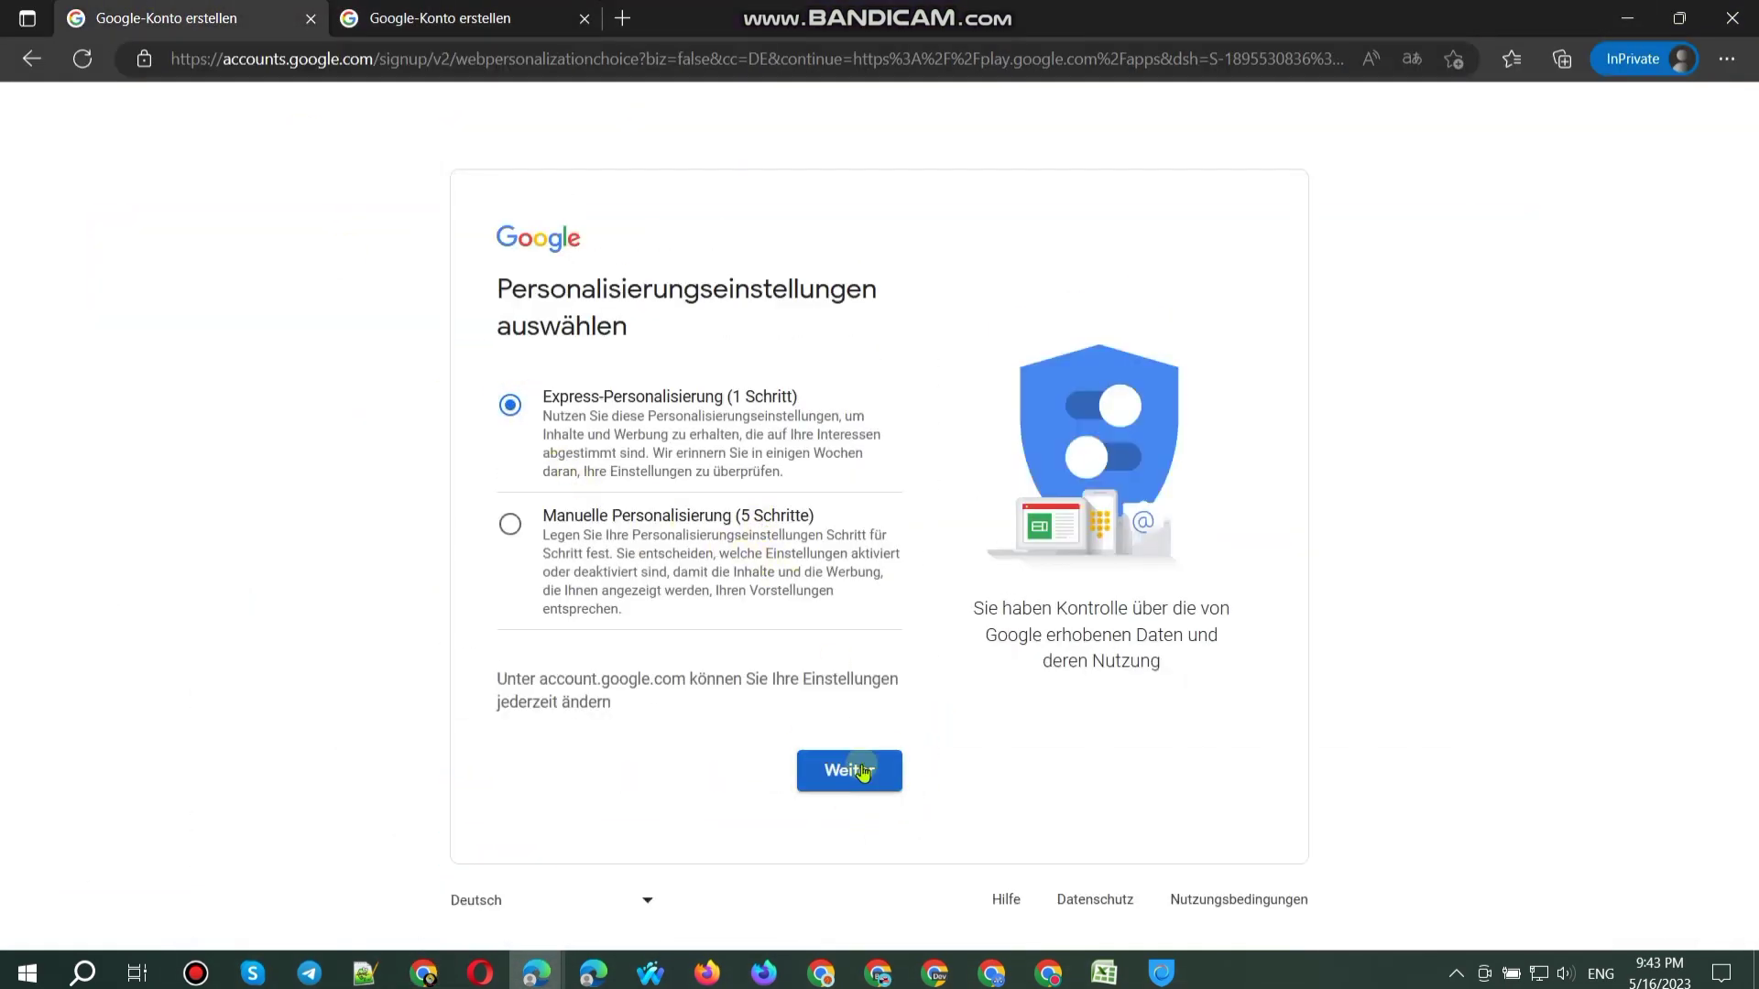
click(421, 18)
click(511, 405)
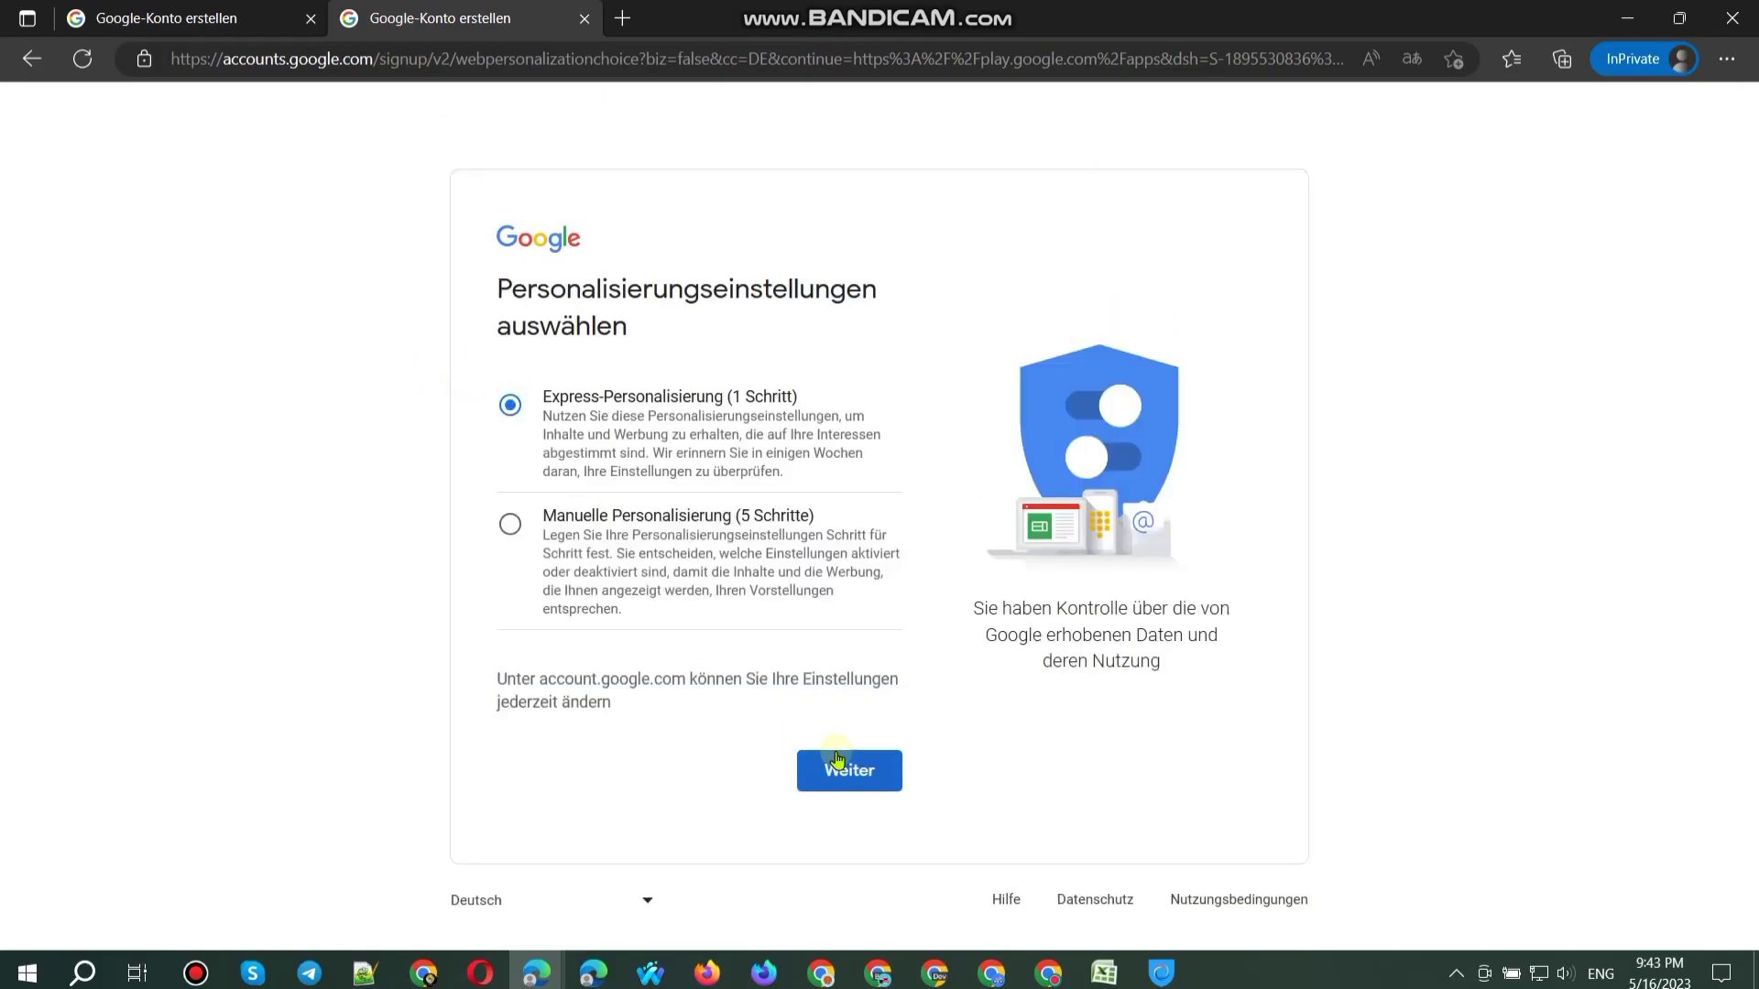
click(838, 769)
scroll(907, 775, down, 8)
scroll(906, 774, down, 6)
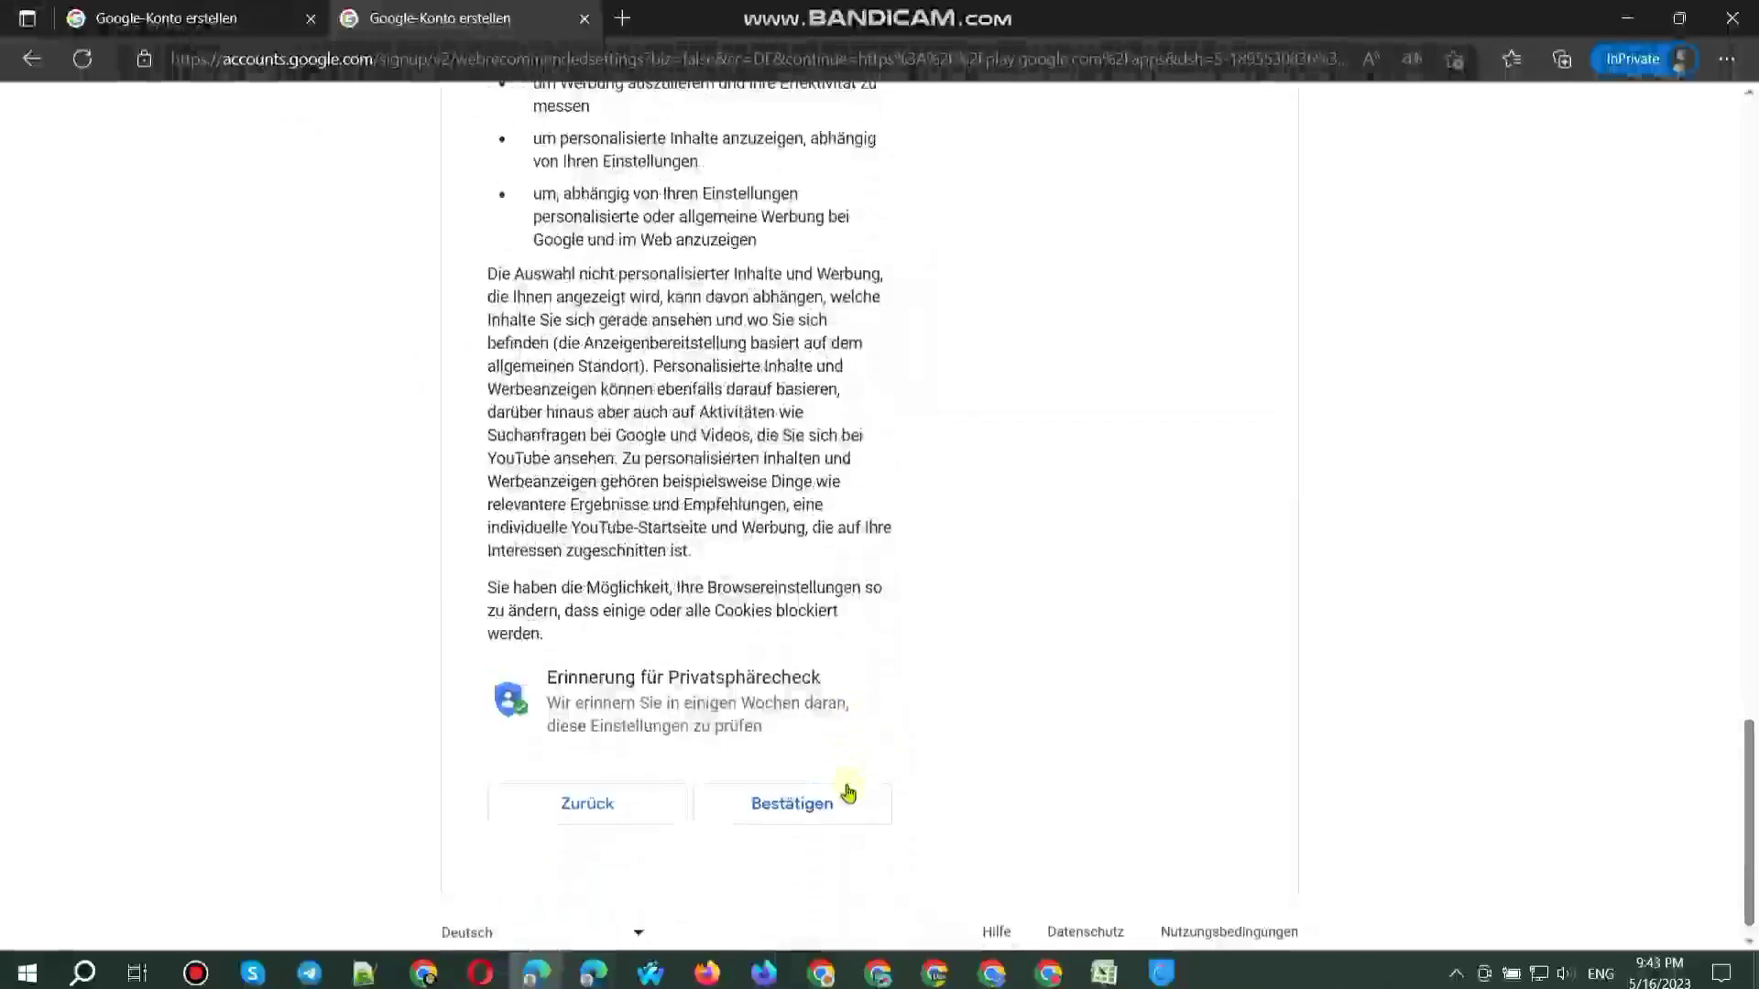
Step: Confirm the recommended settings on both signup tabs
click(183, 18)
click(797, 751)
scroll(738, 784, down, 12)
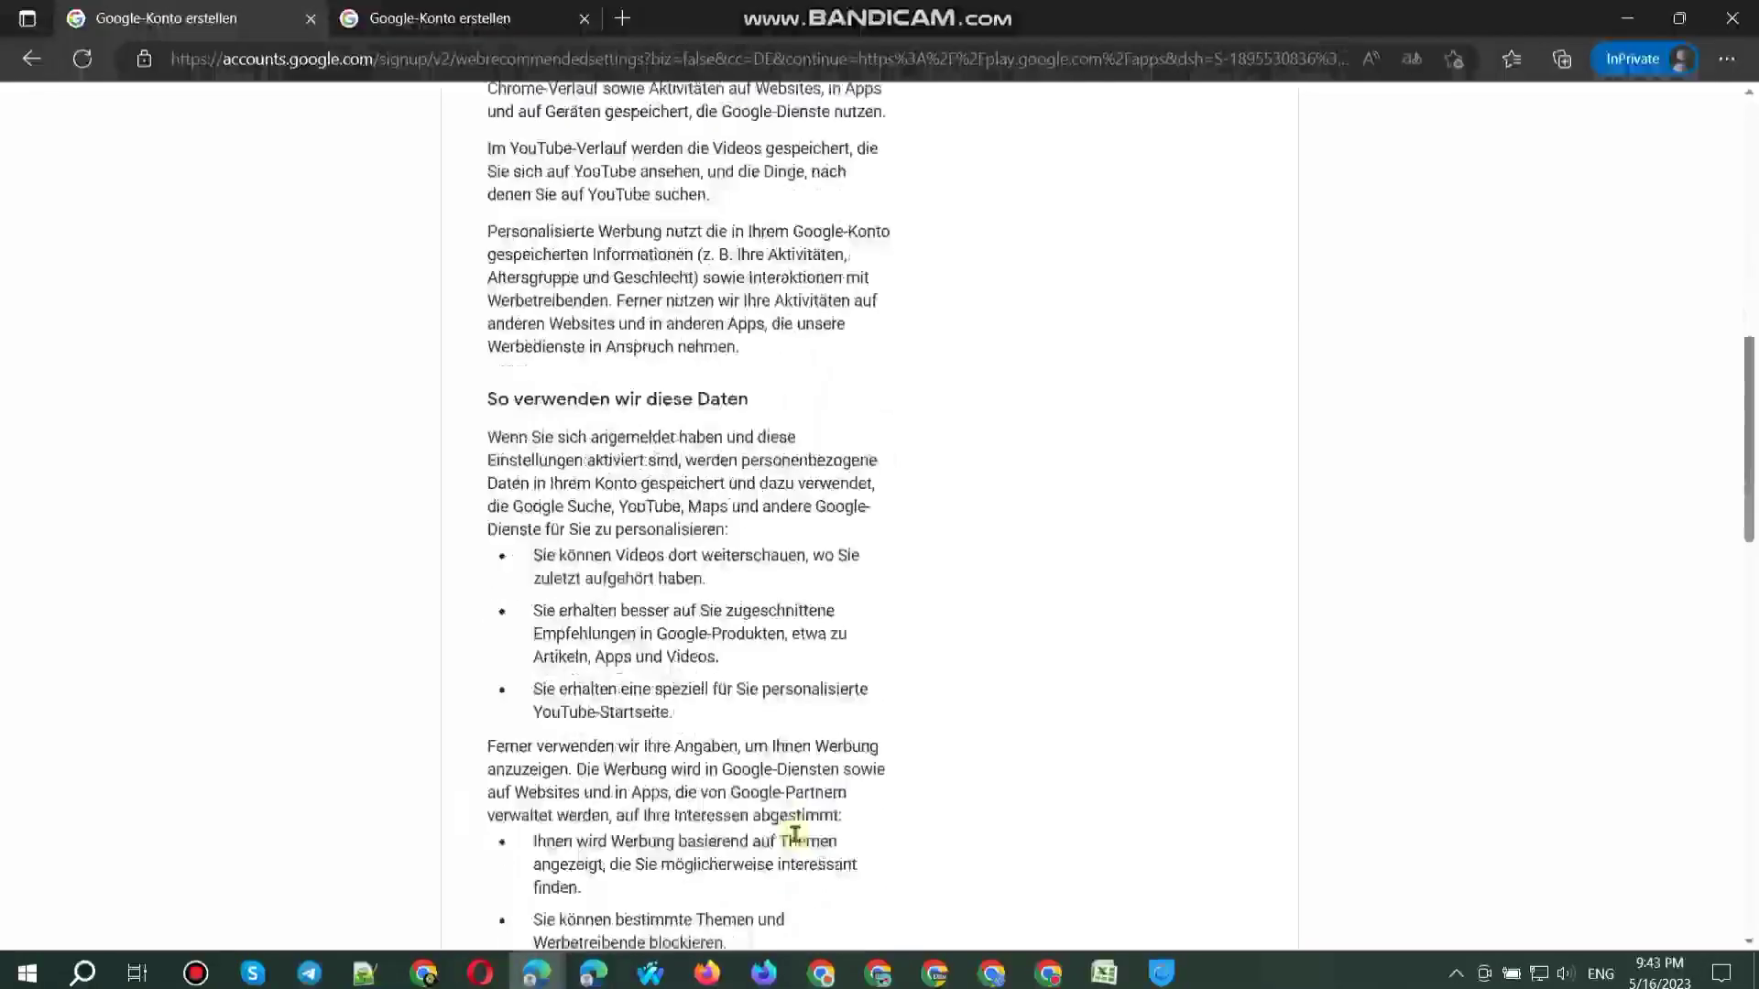
click(794, 895)
Step: Accept the privacy terms (Ich stimme zu) on both tabs and select cell D76 in the tracking sheet
scroll(793, 804, down, 15)
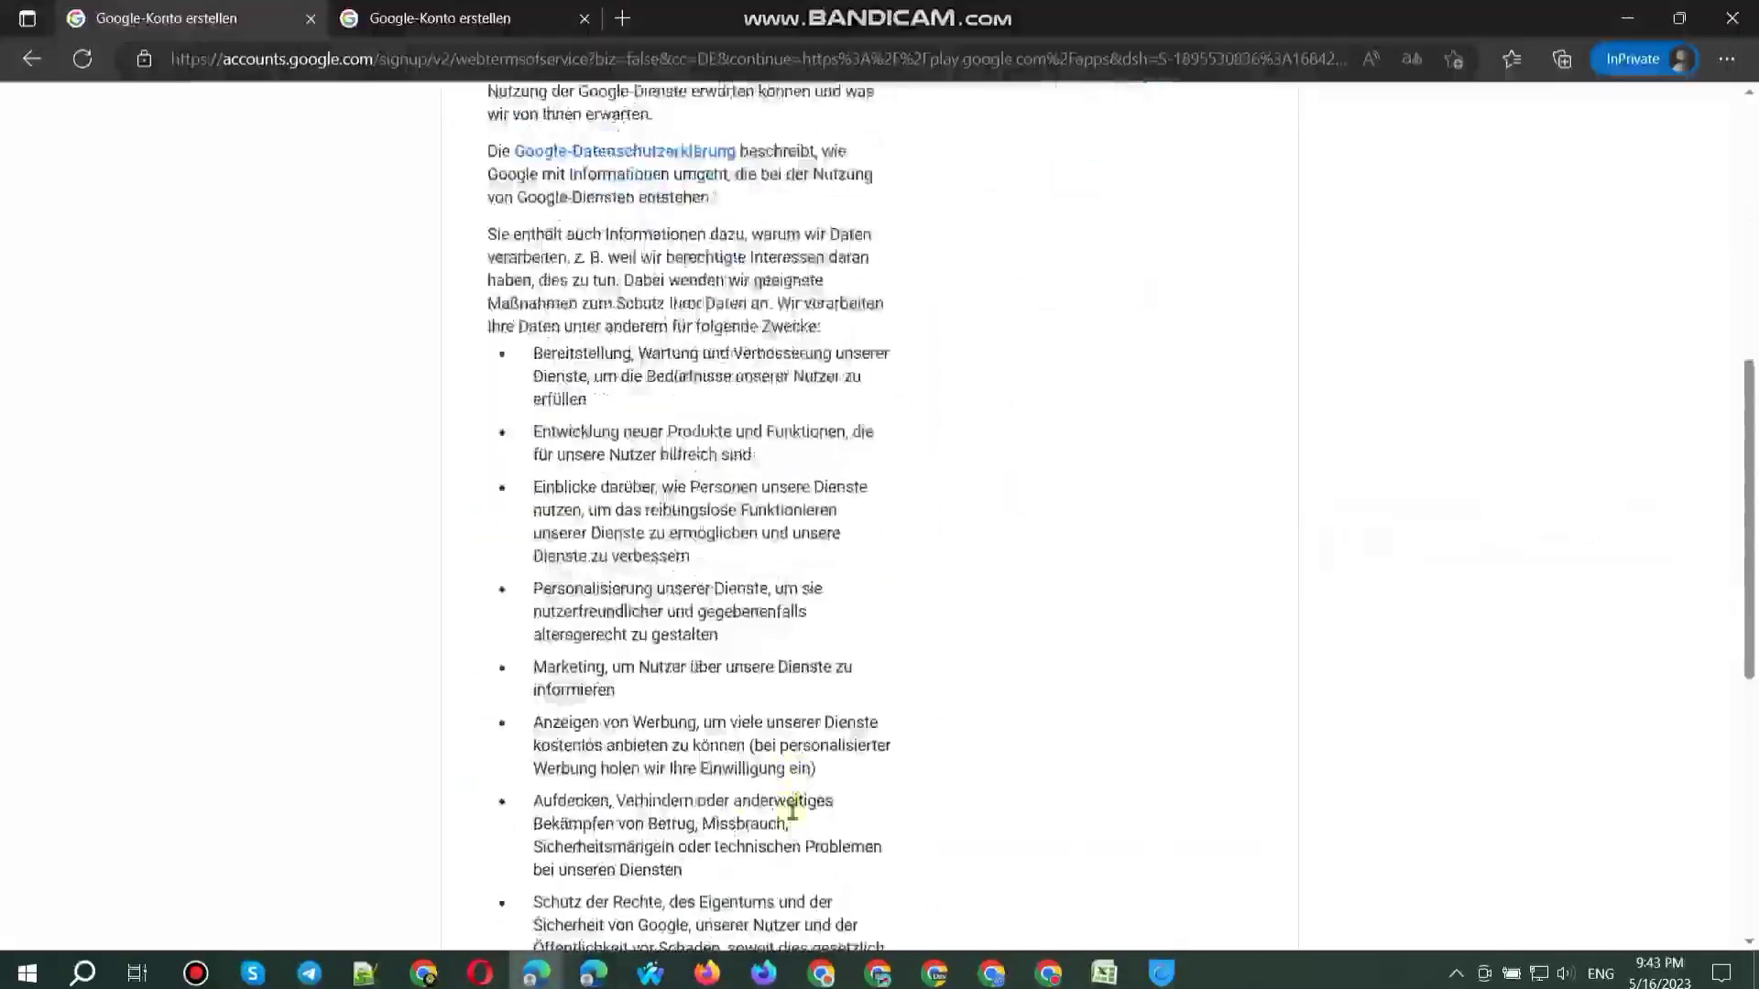
click(806, 856)
click(355, 9)
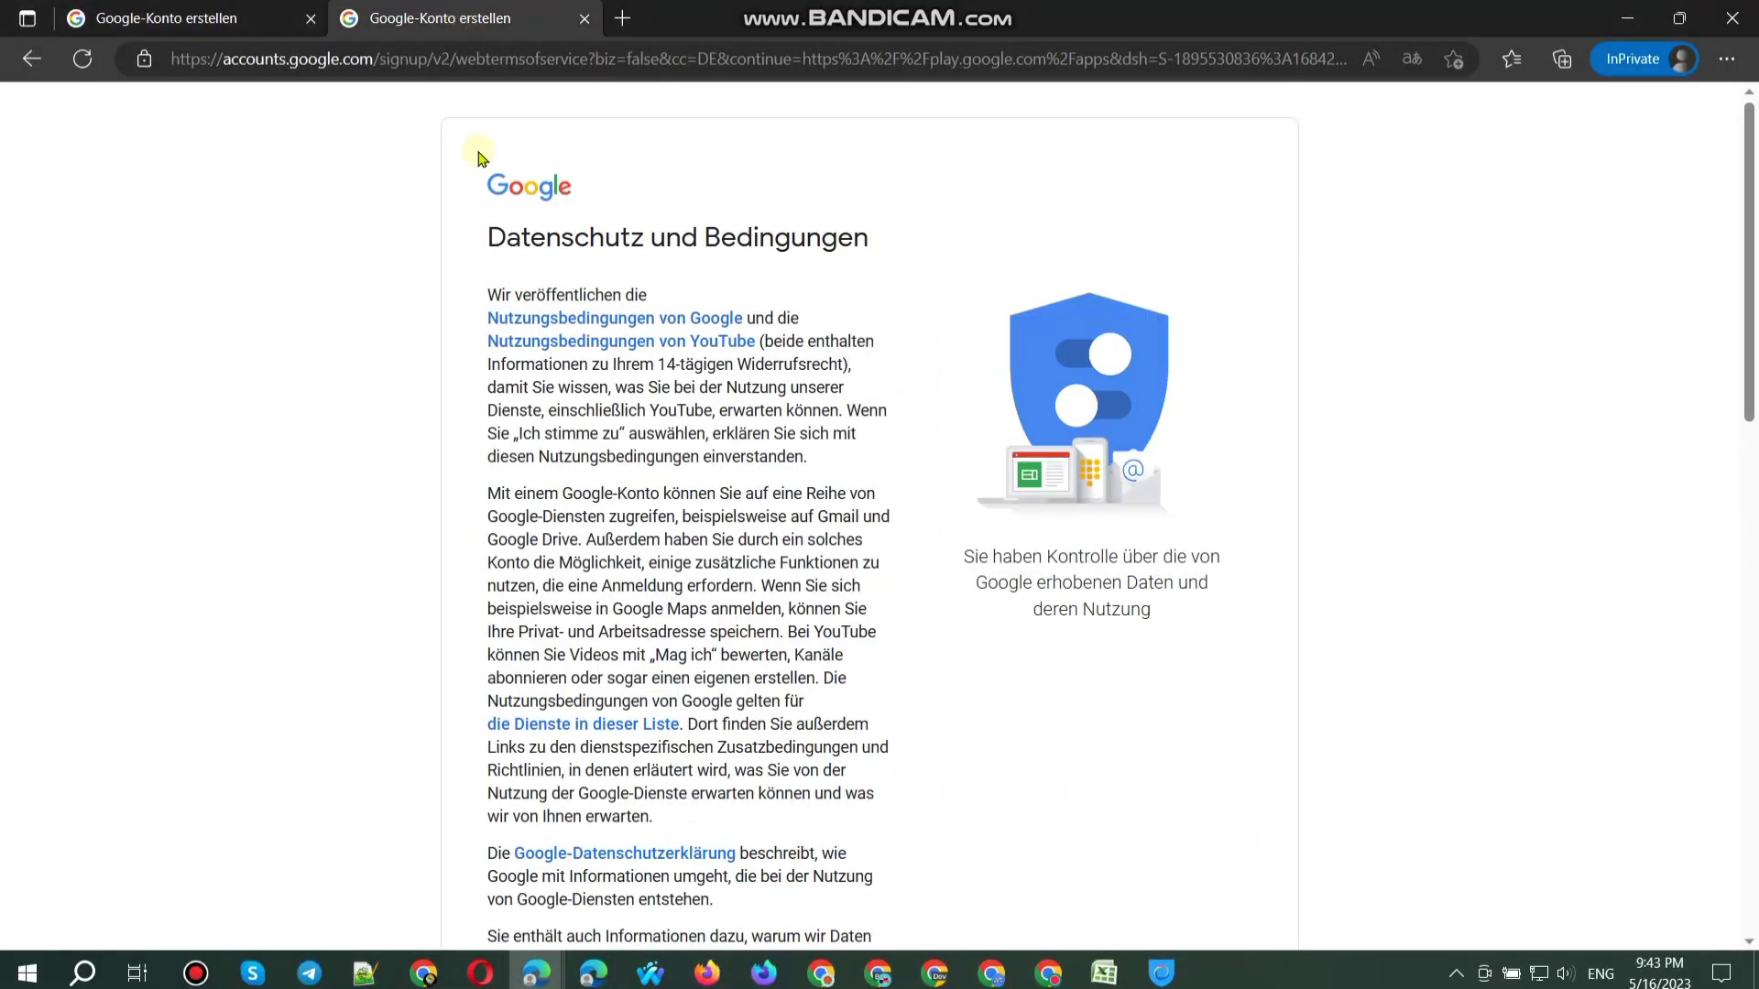
scroll(549, 825, down, 15)
click(835, 788)
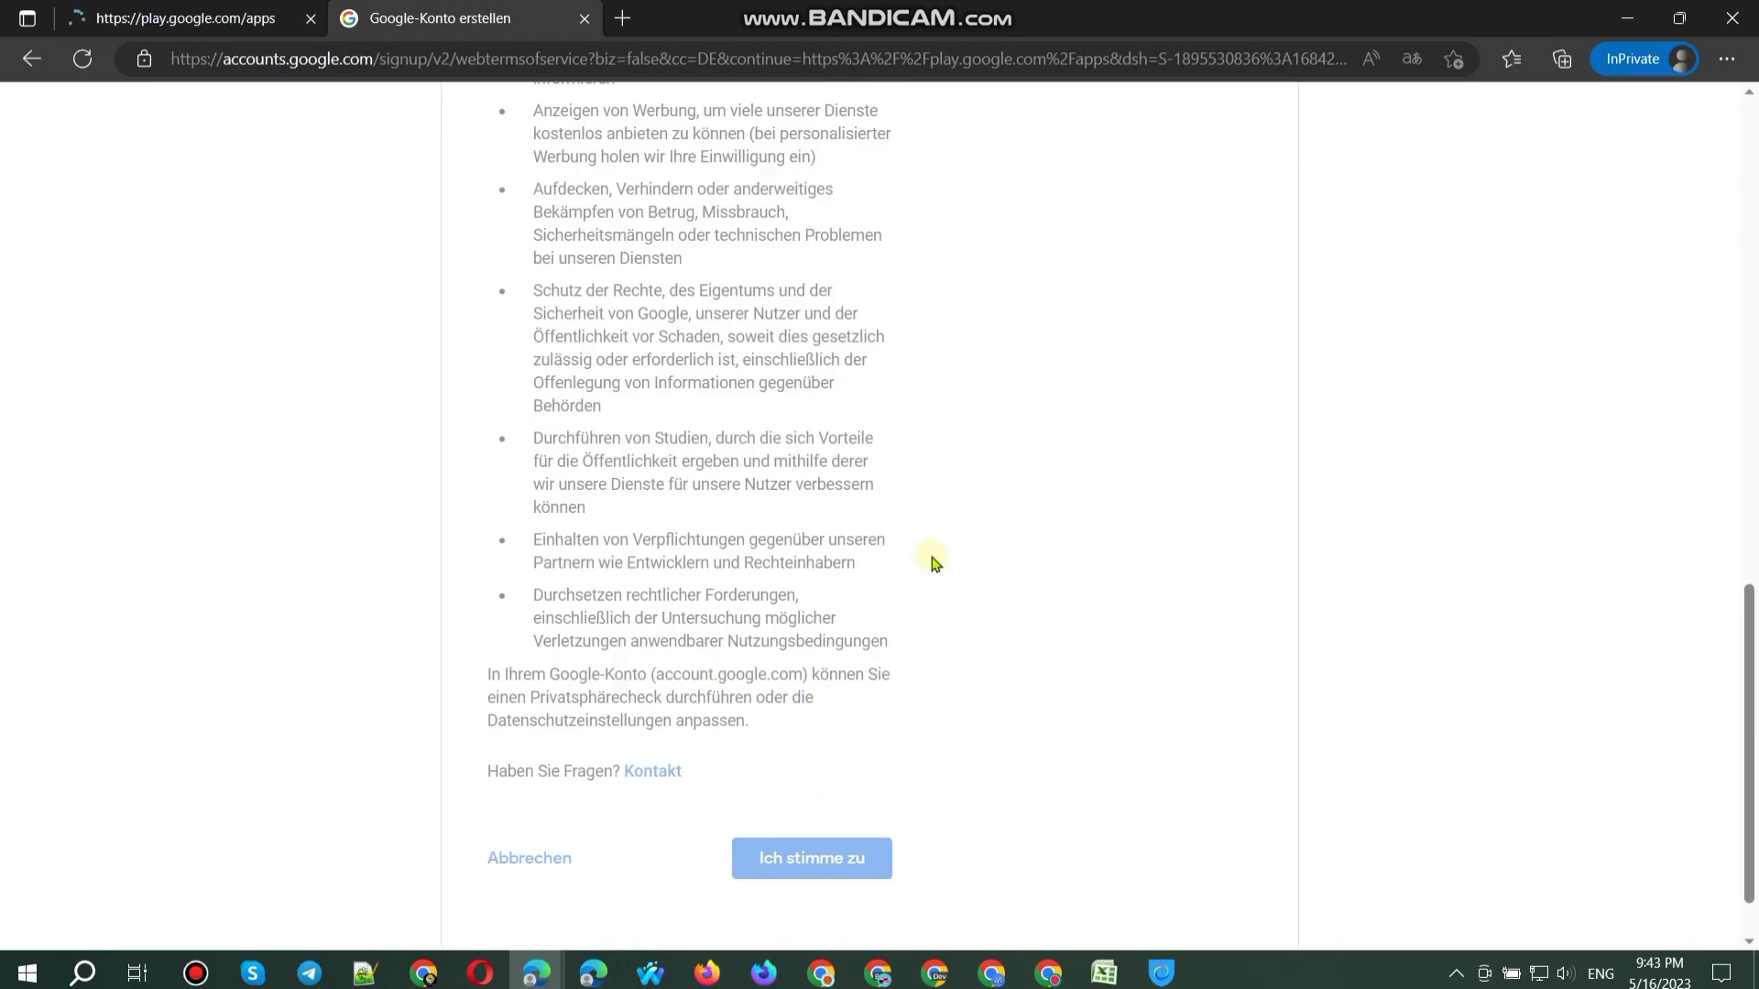
click(424, 972)
click(679, 518)
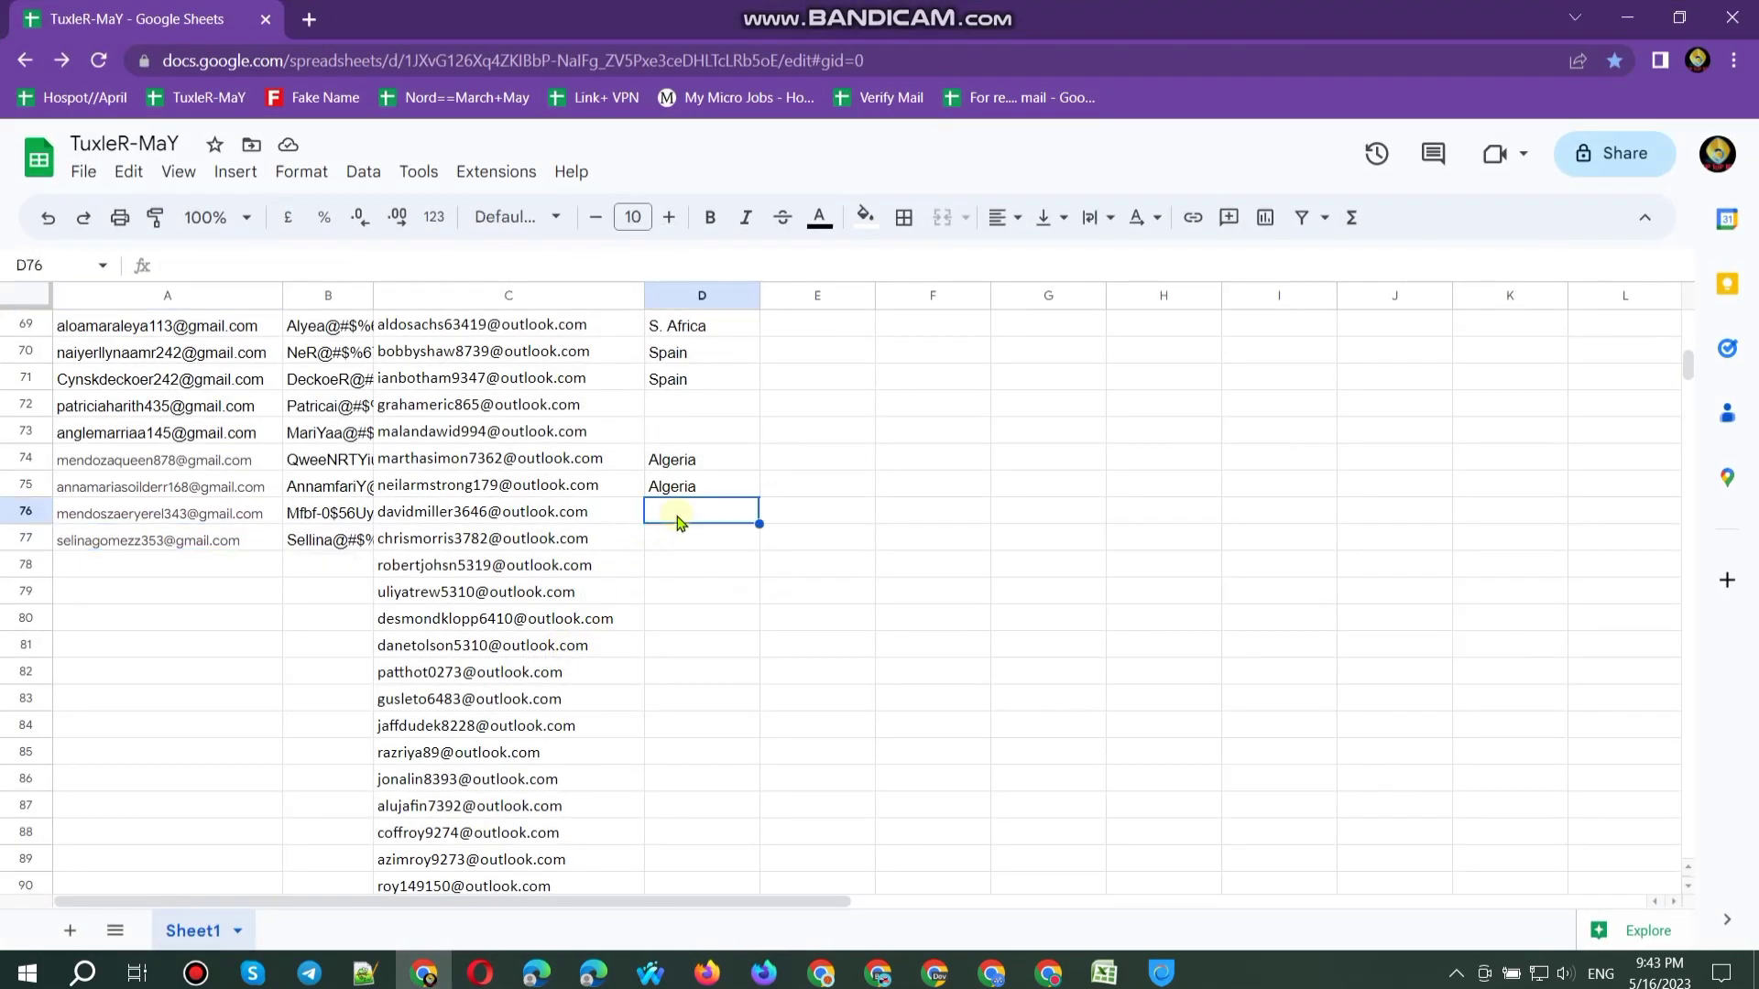
Step: Enter Germany as the country in D76 and germany in D77
text(Germany)
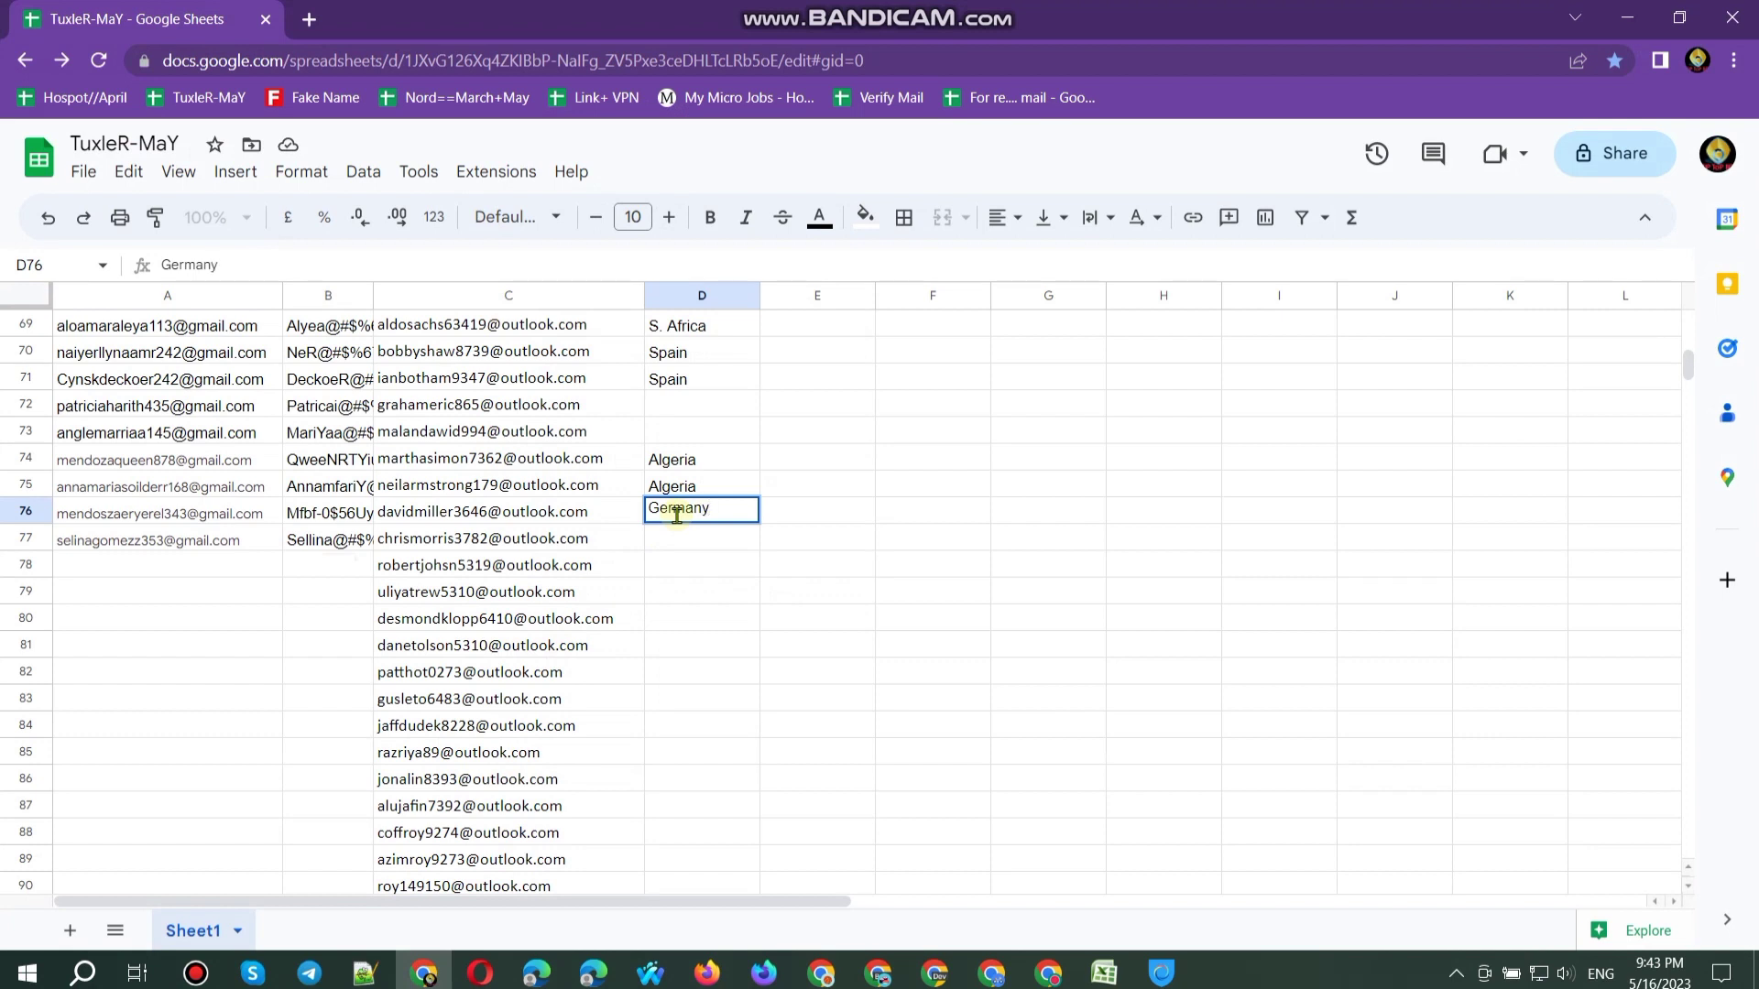
key(Return)
text(garma)
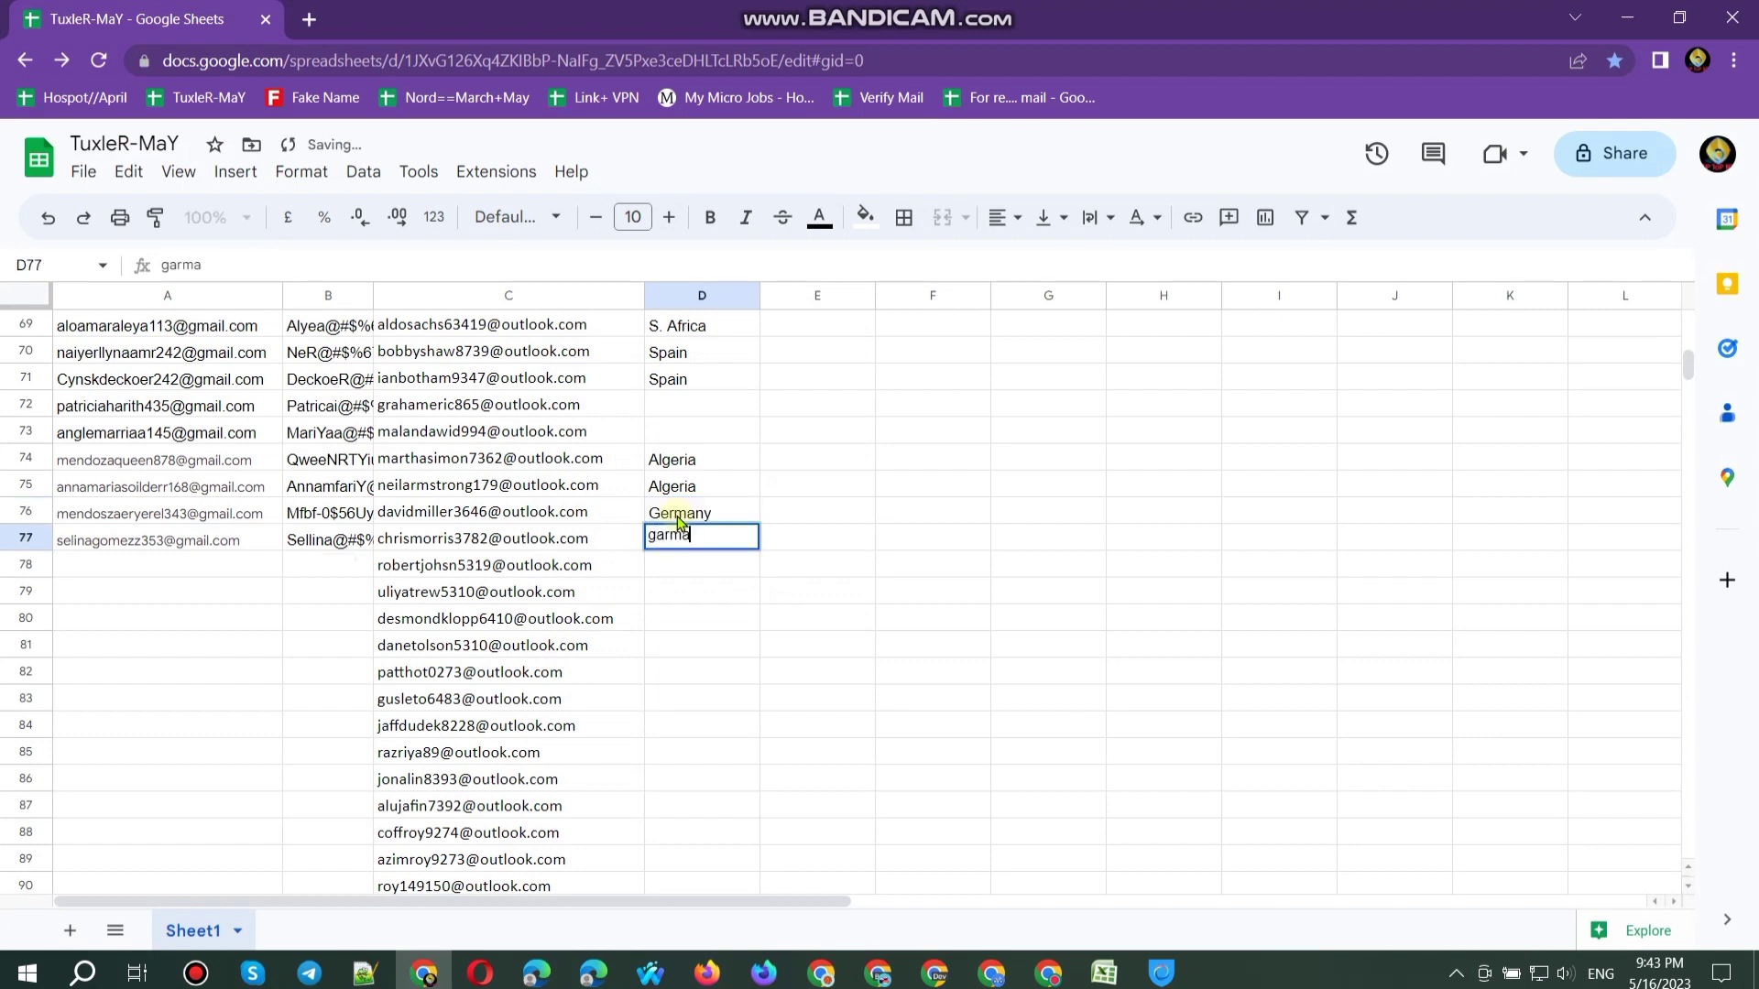
text(n)
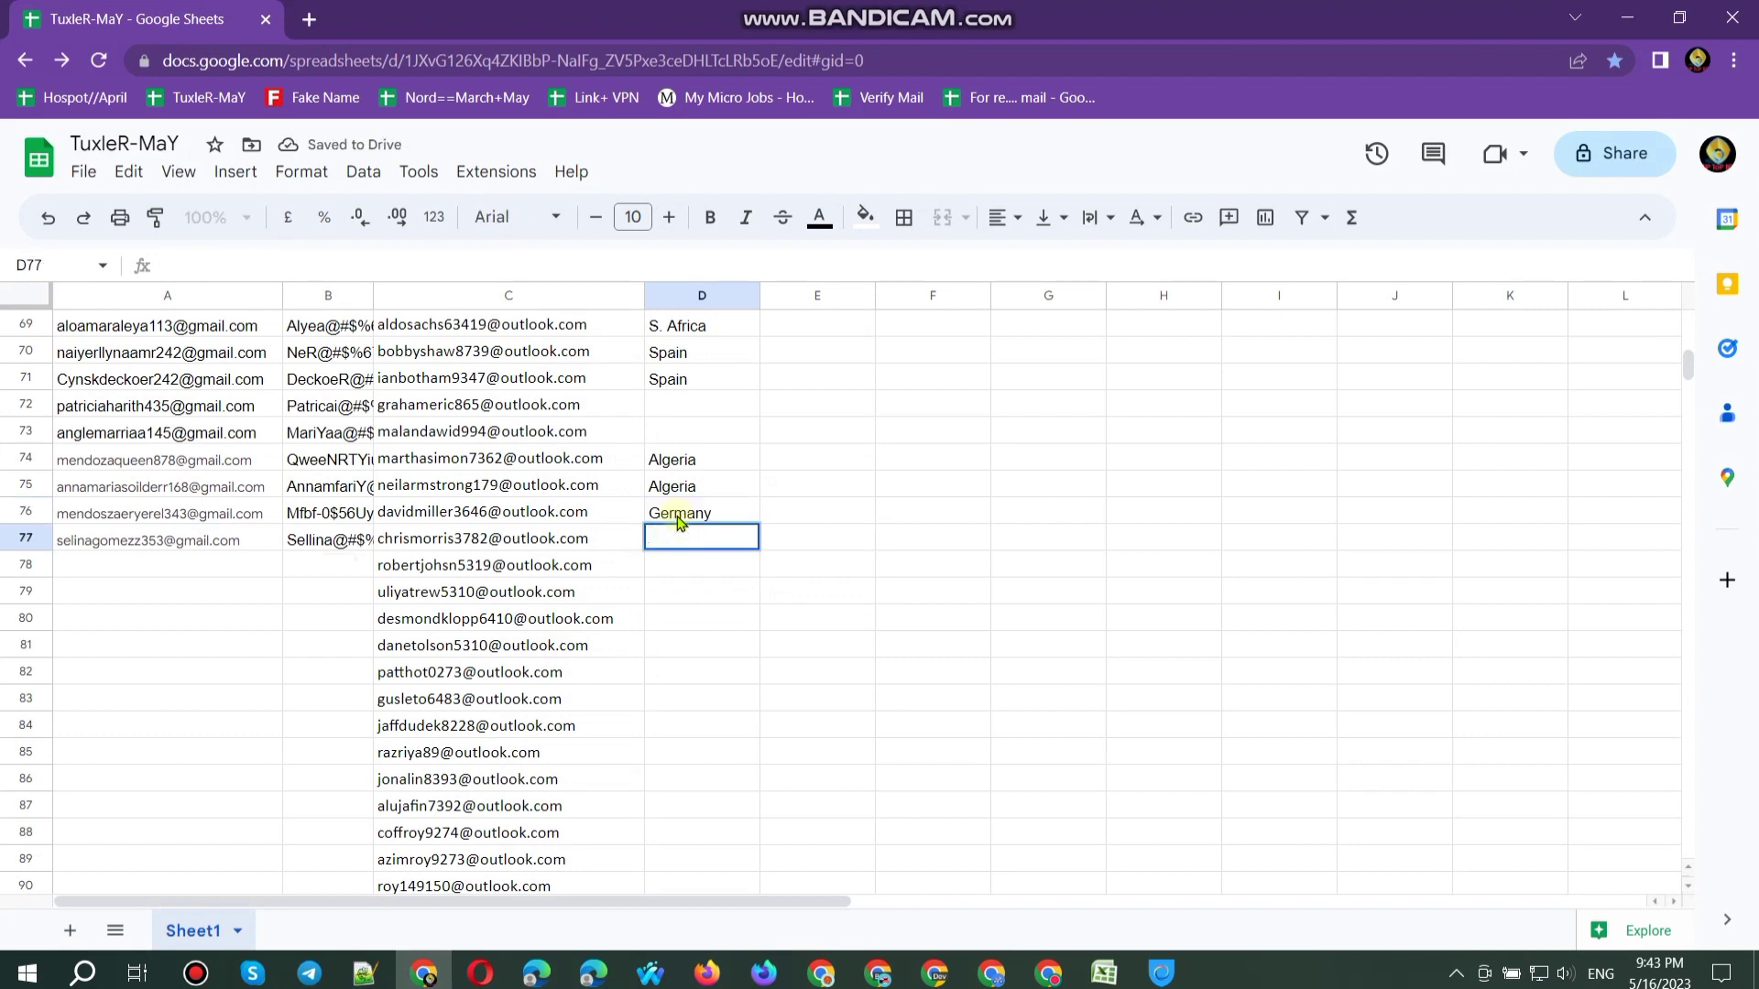
text(germany)
key(Return)
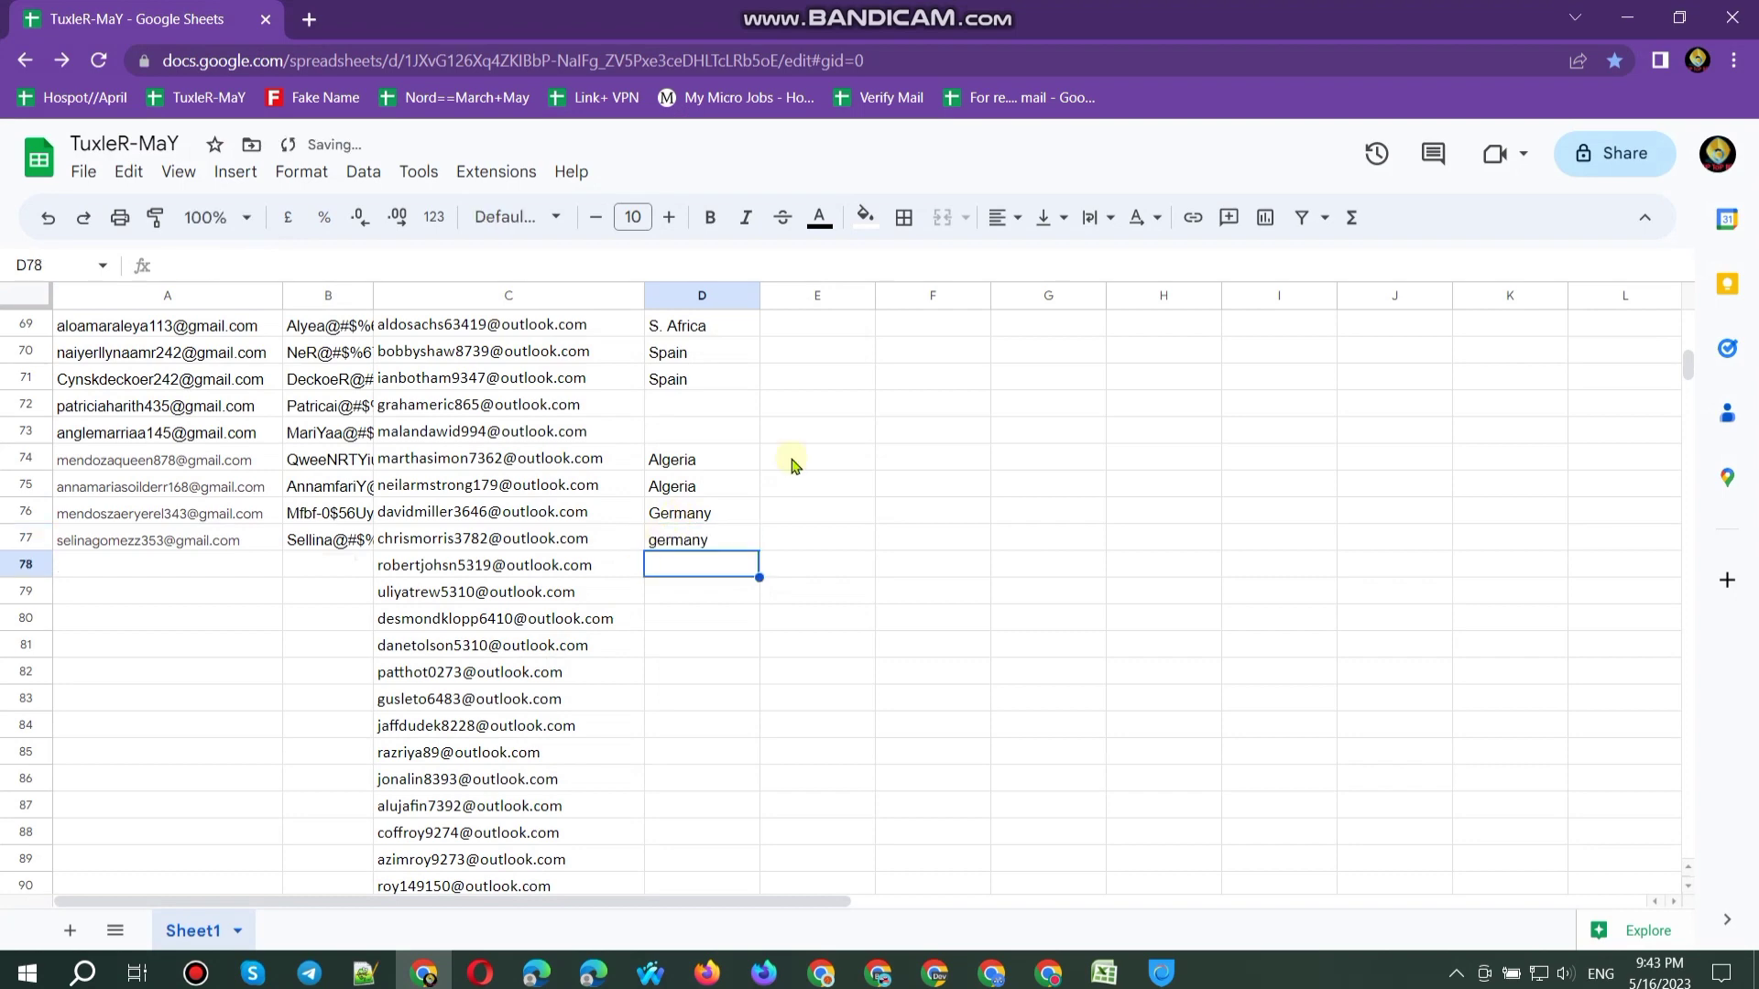
Step: Replace the Google Play tabs with the Google-Konto overview and open the M avatar's account switcher
click(1627, 18)
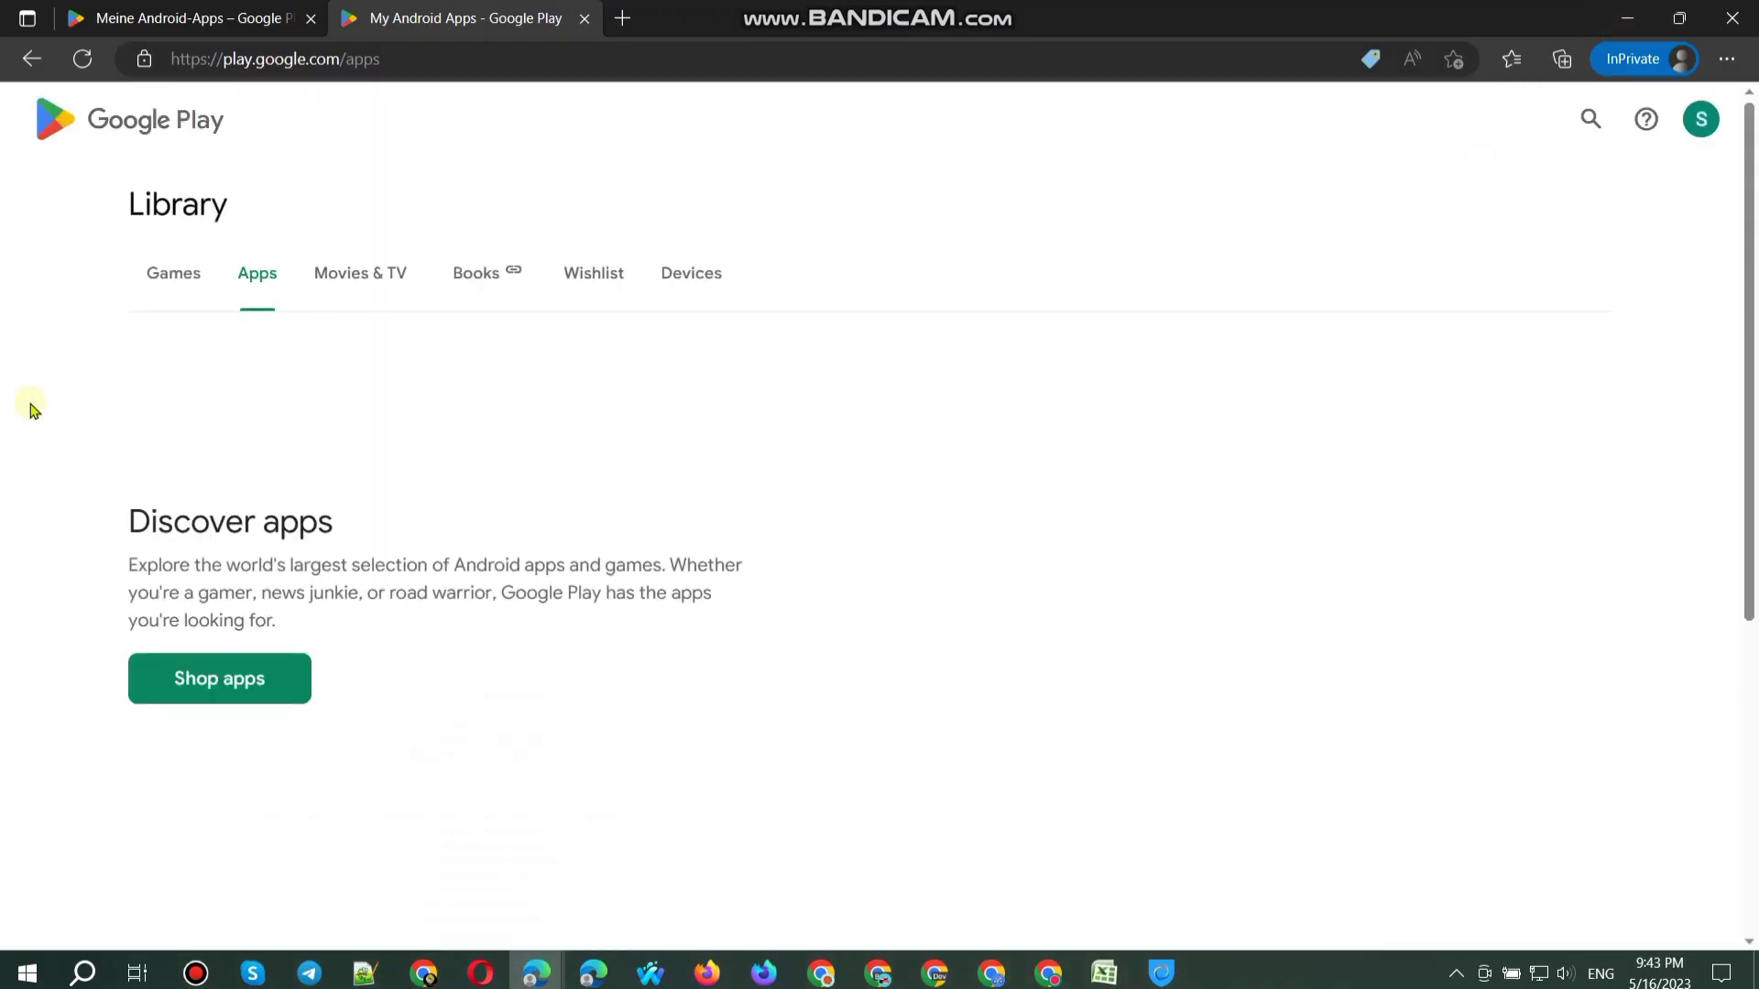
click(1697, 133)
click(1542, 267)
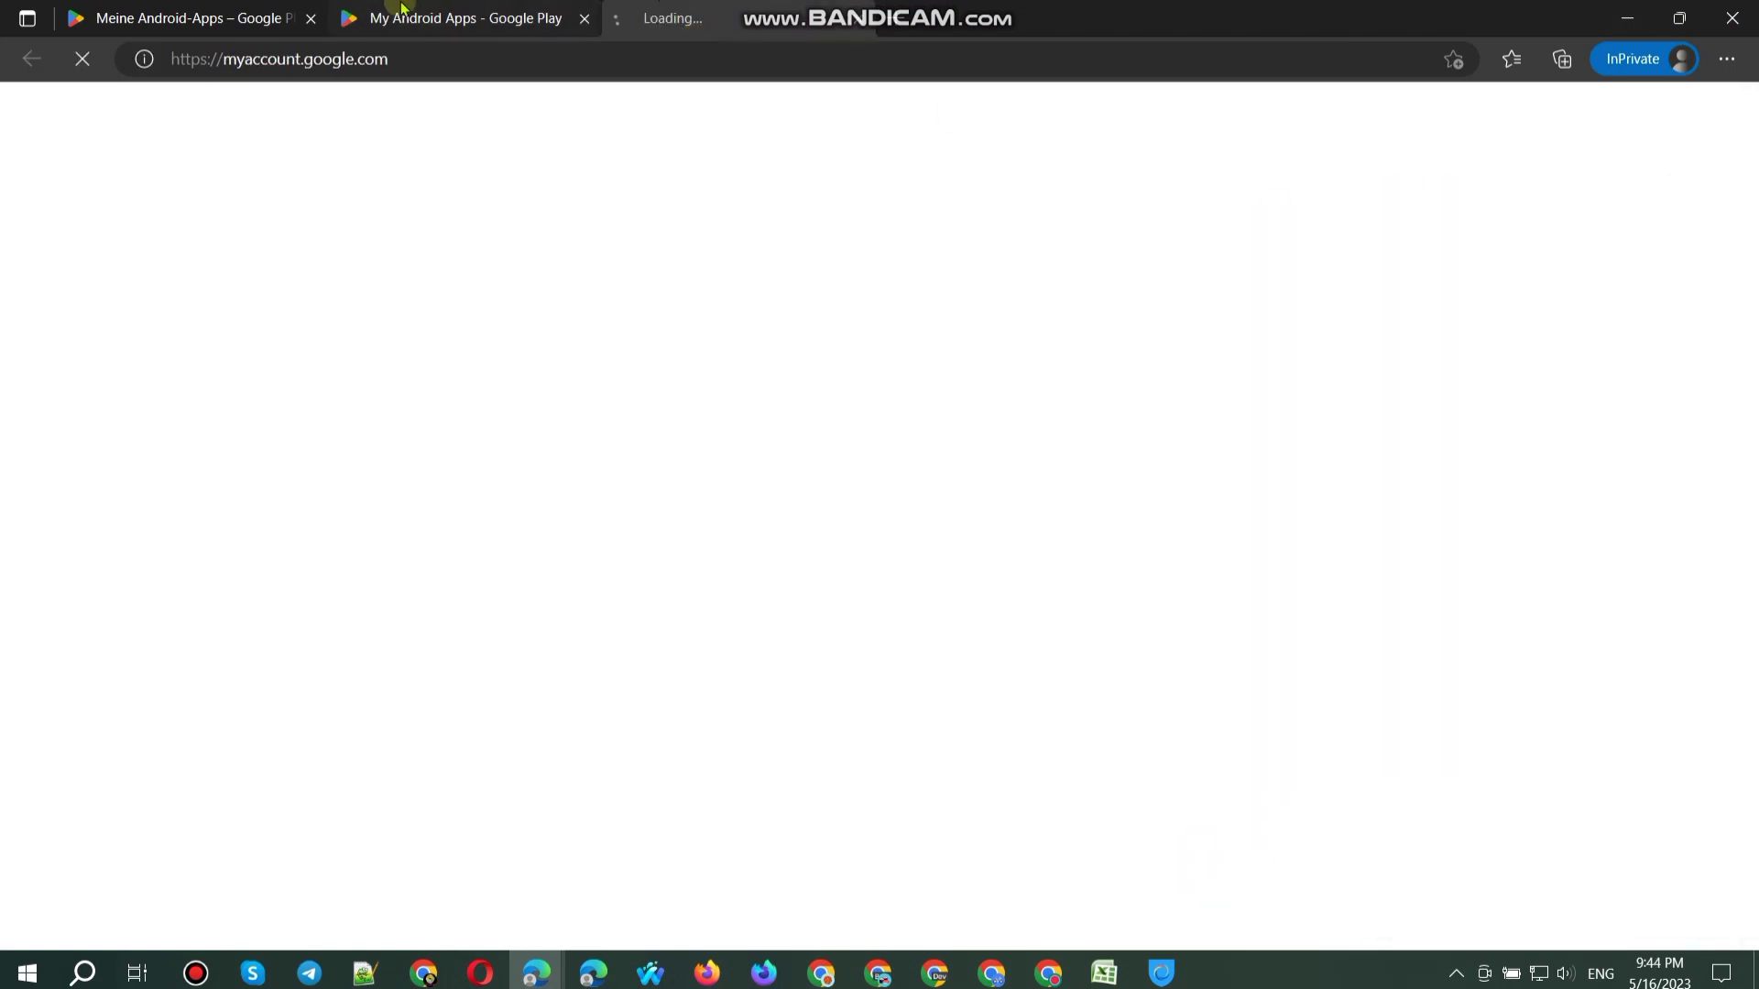
click(402, 7)
click(1701, 119)
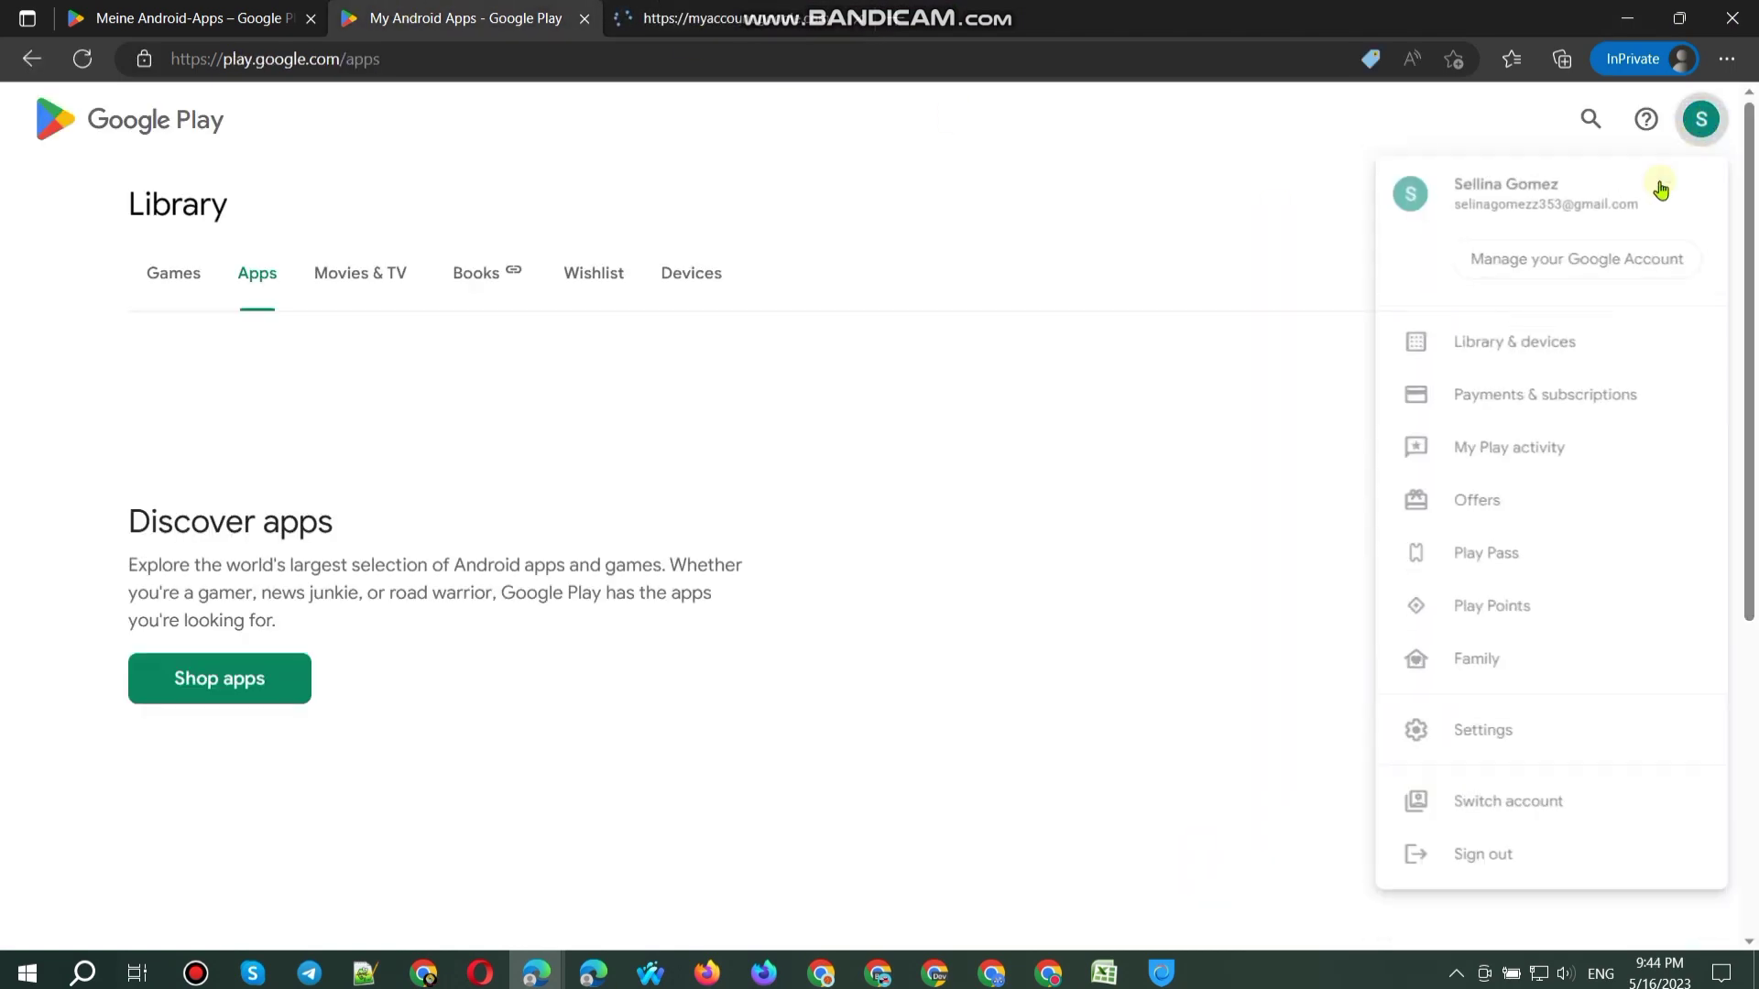
click(1572, 265)
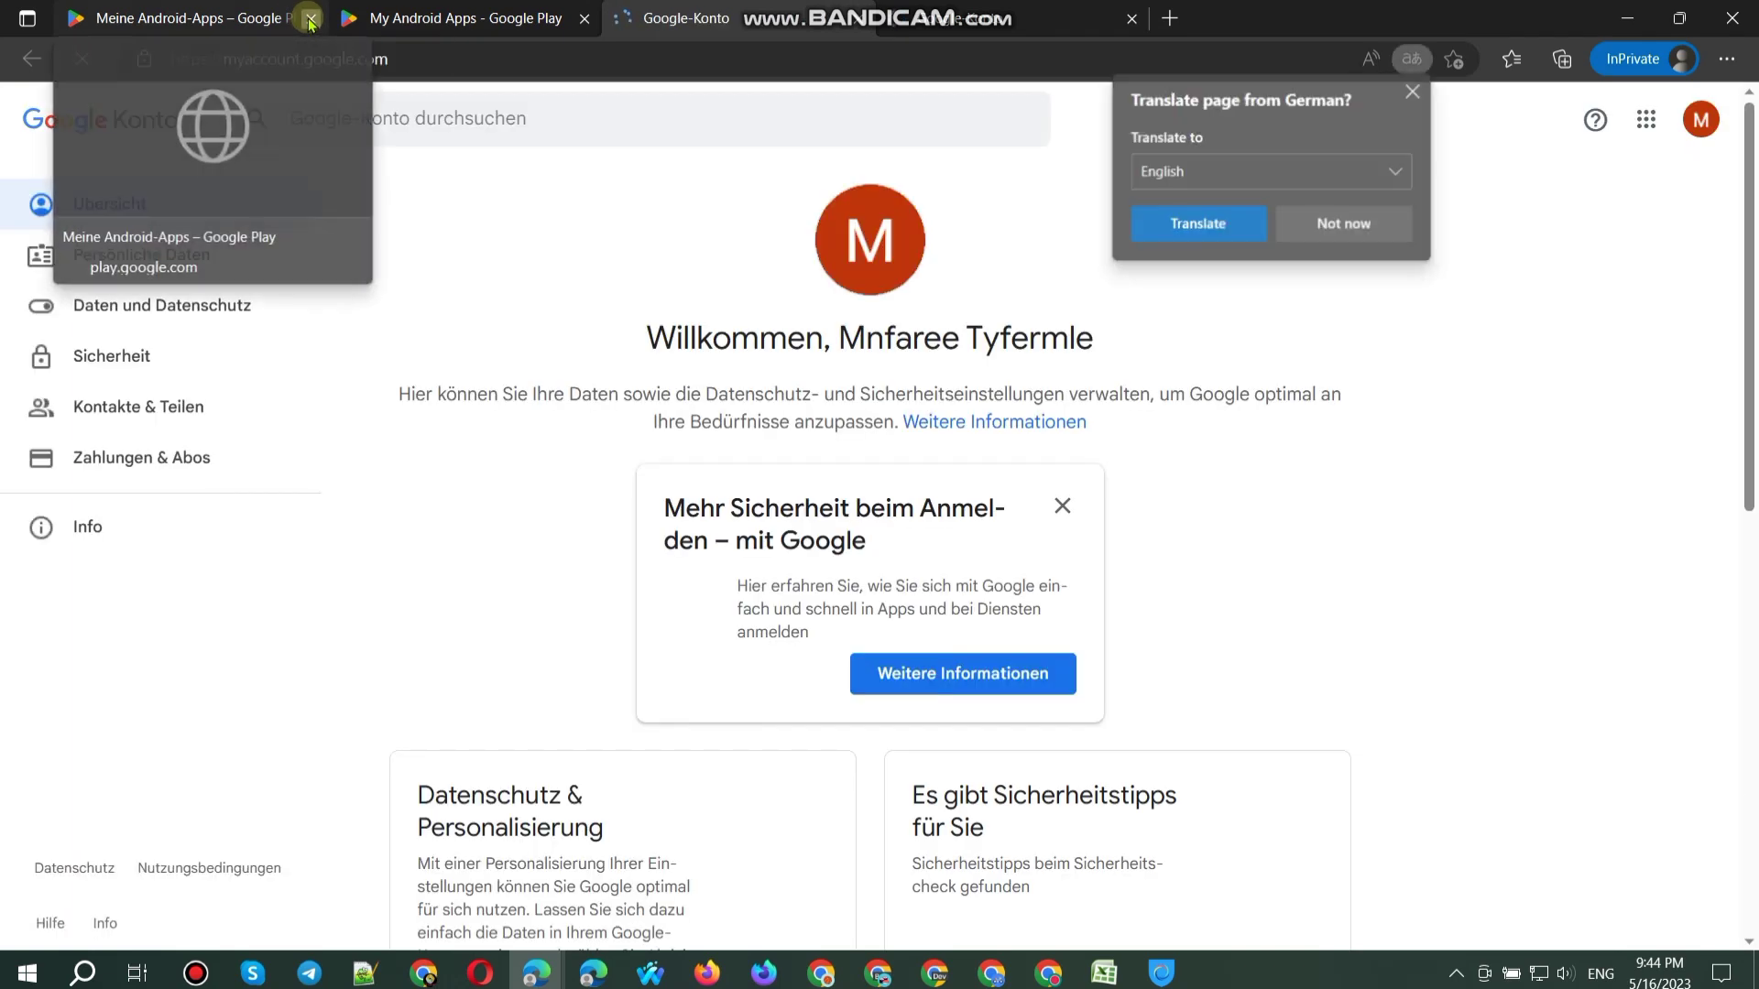
click(311, 18)
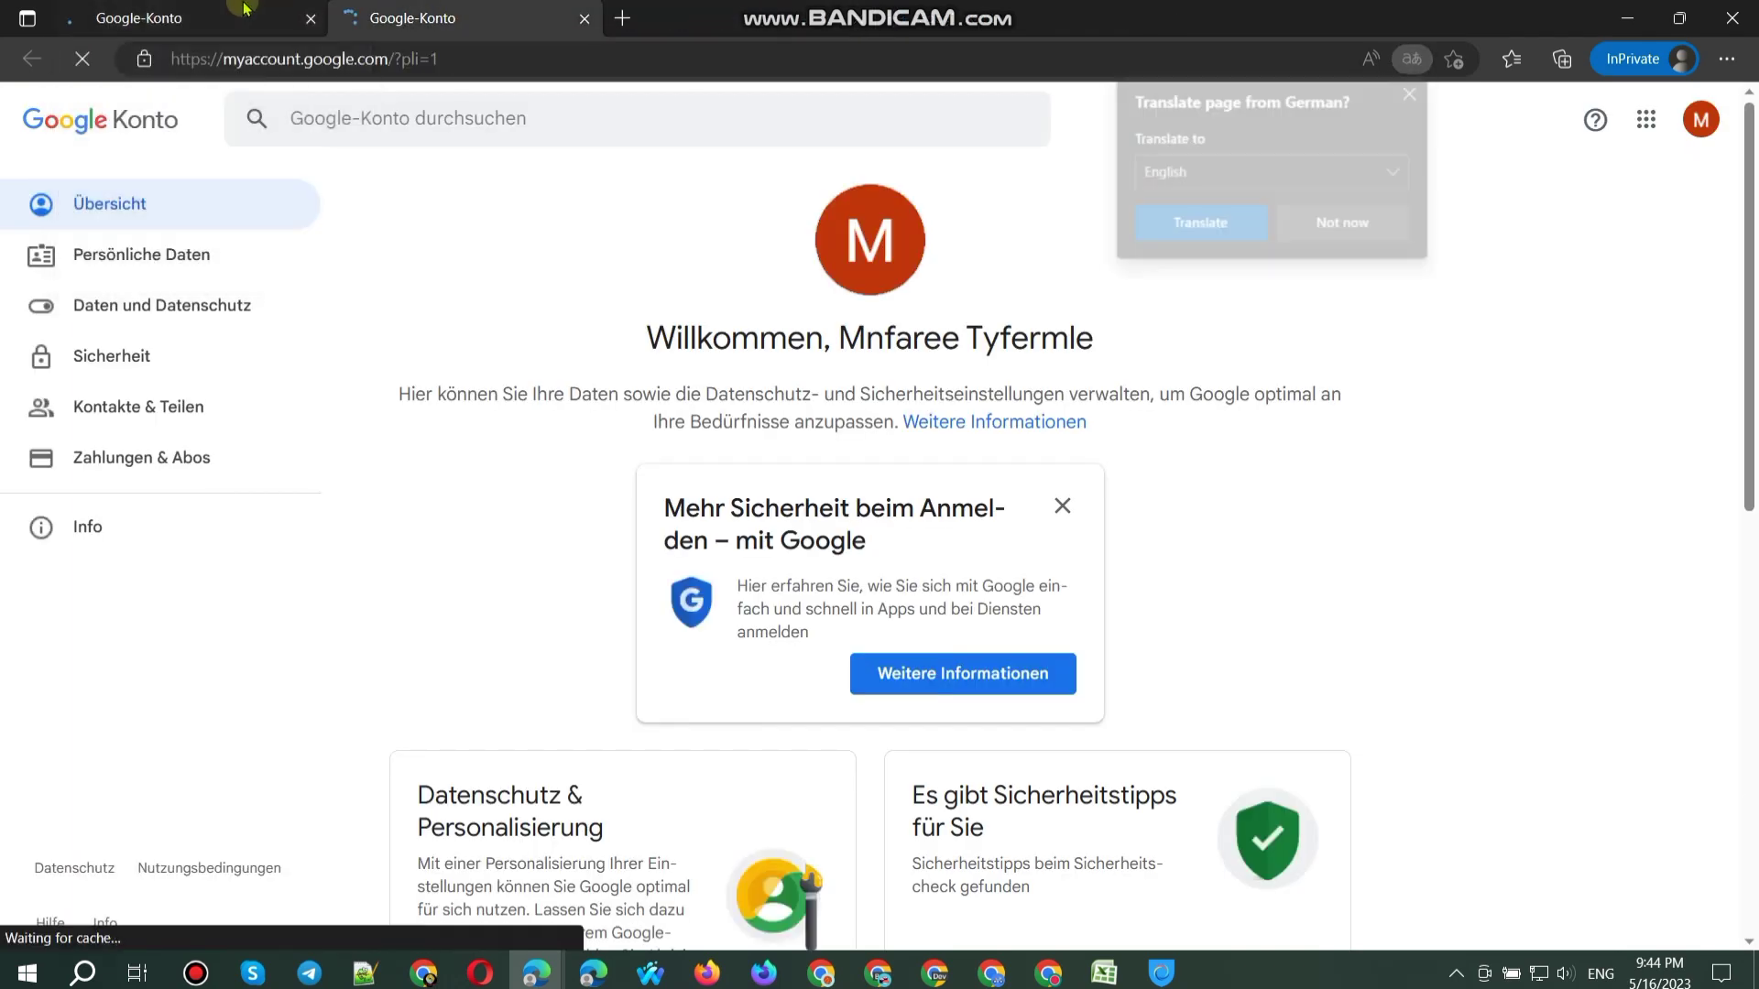
click(243, 9)
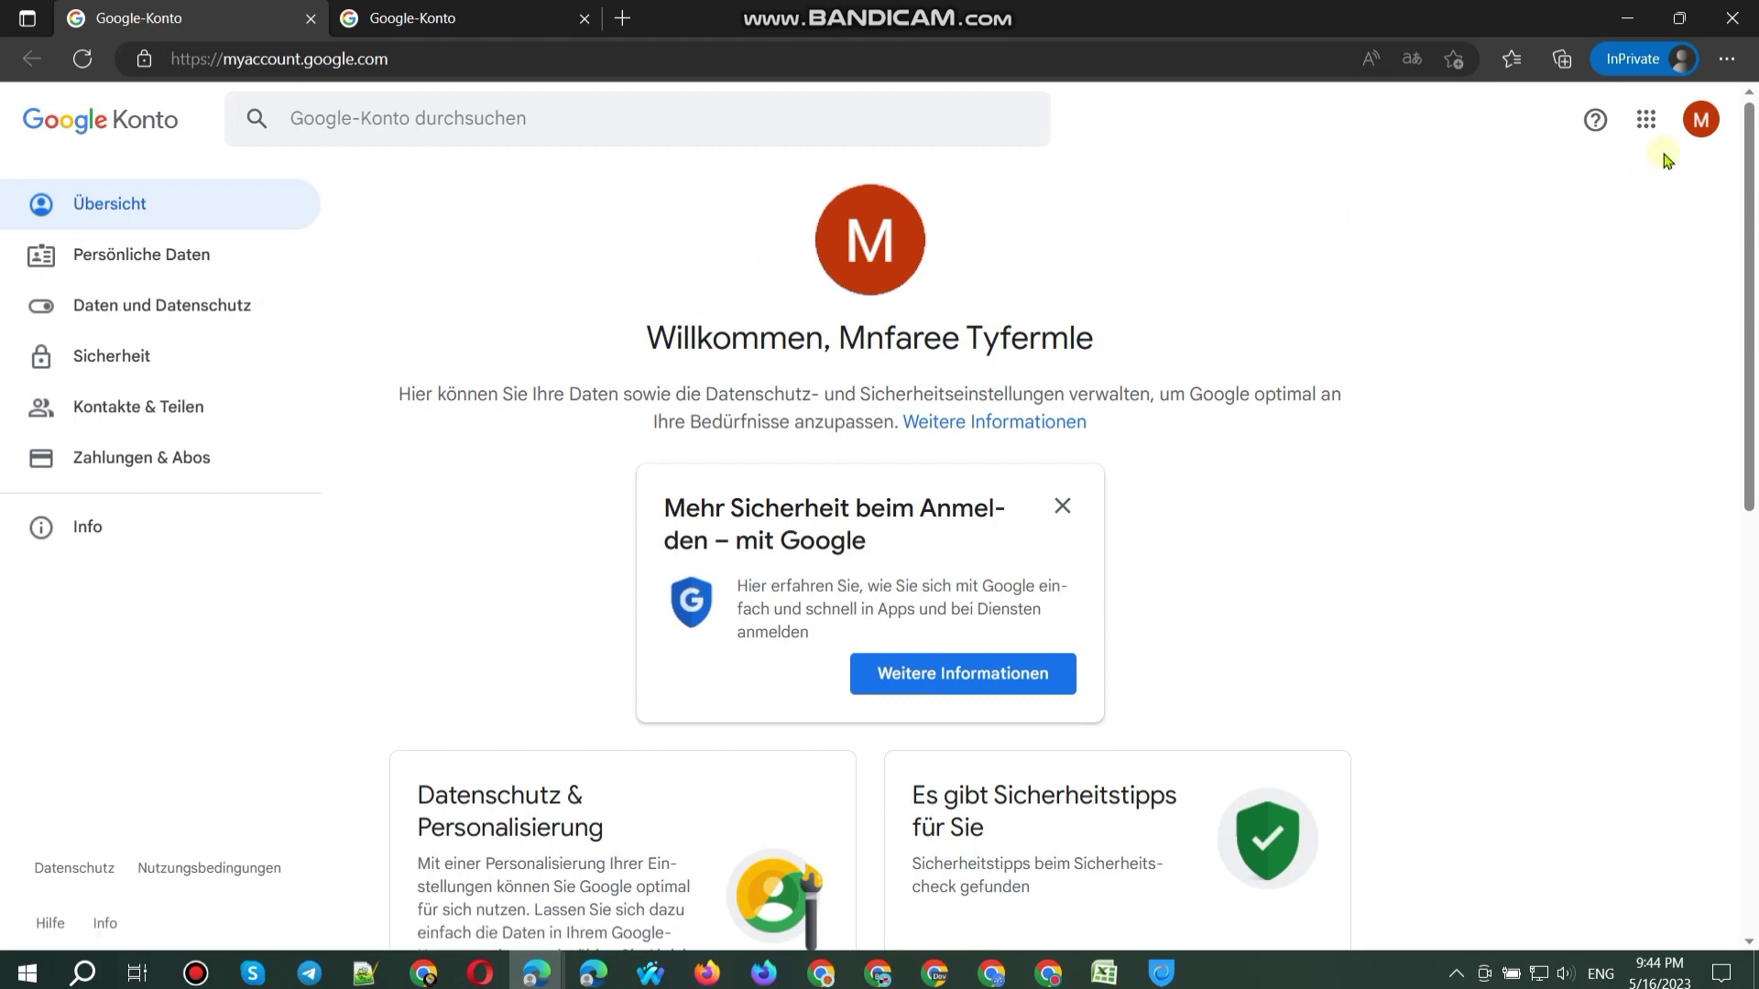
click(1700, 119)
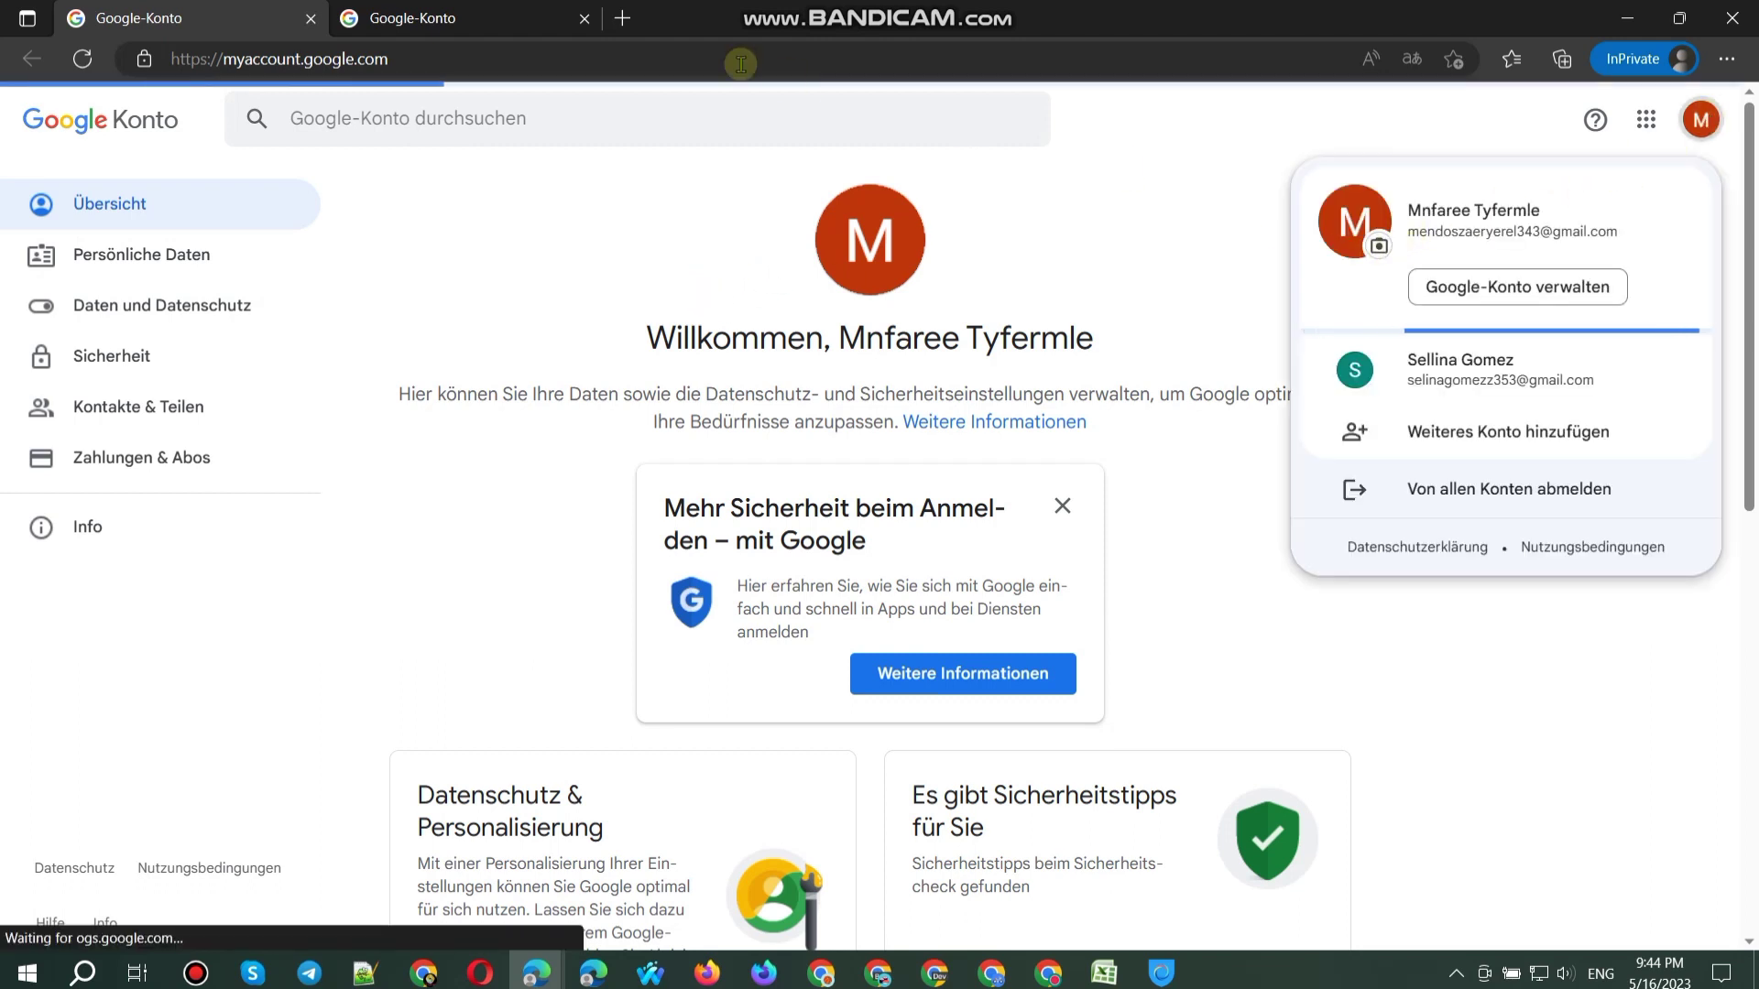
click(1701, 119)
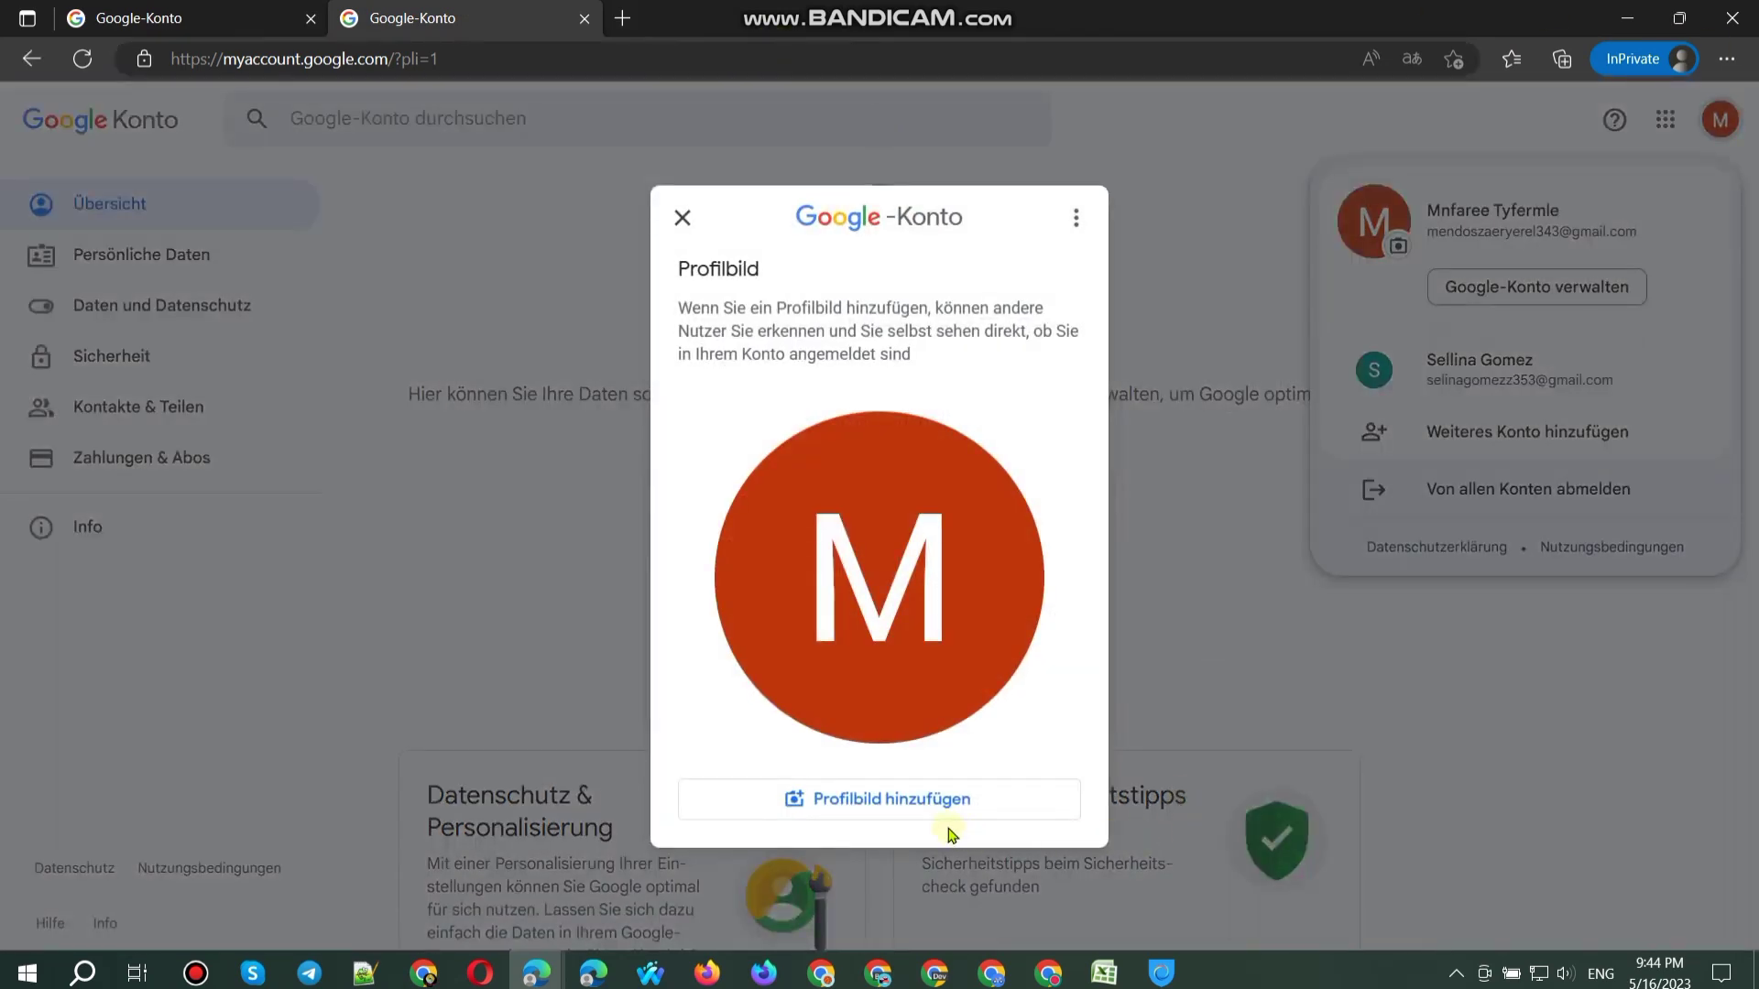
Step: Open Profilbild hinzufügen and browse the illustration choices
click(907, 802)
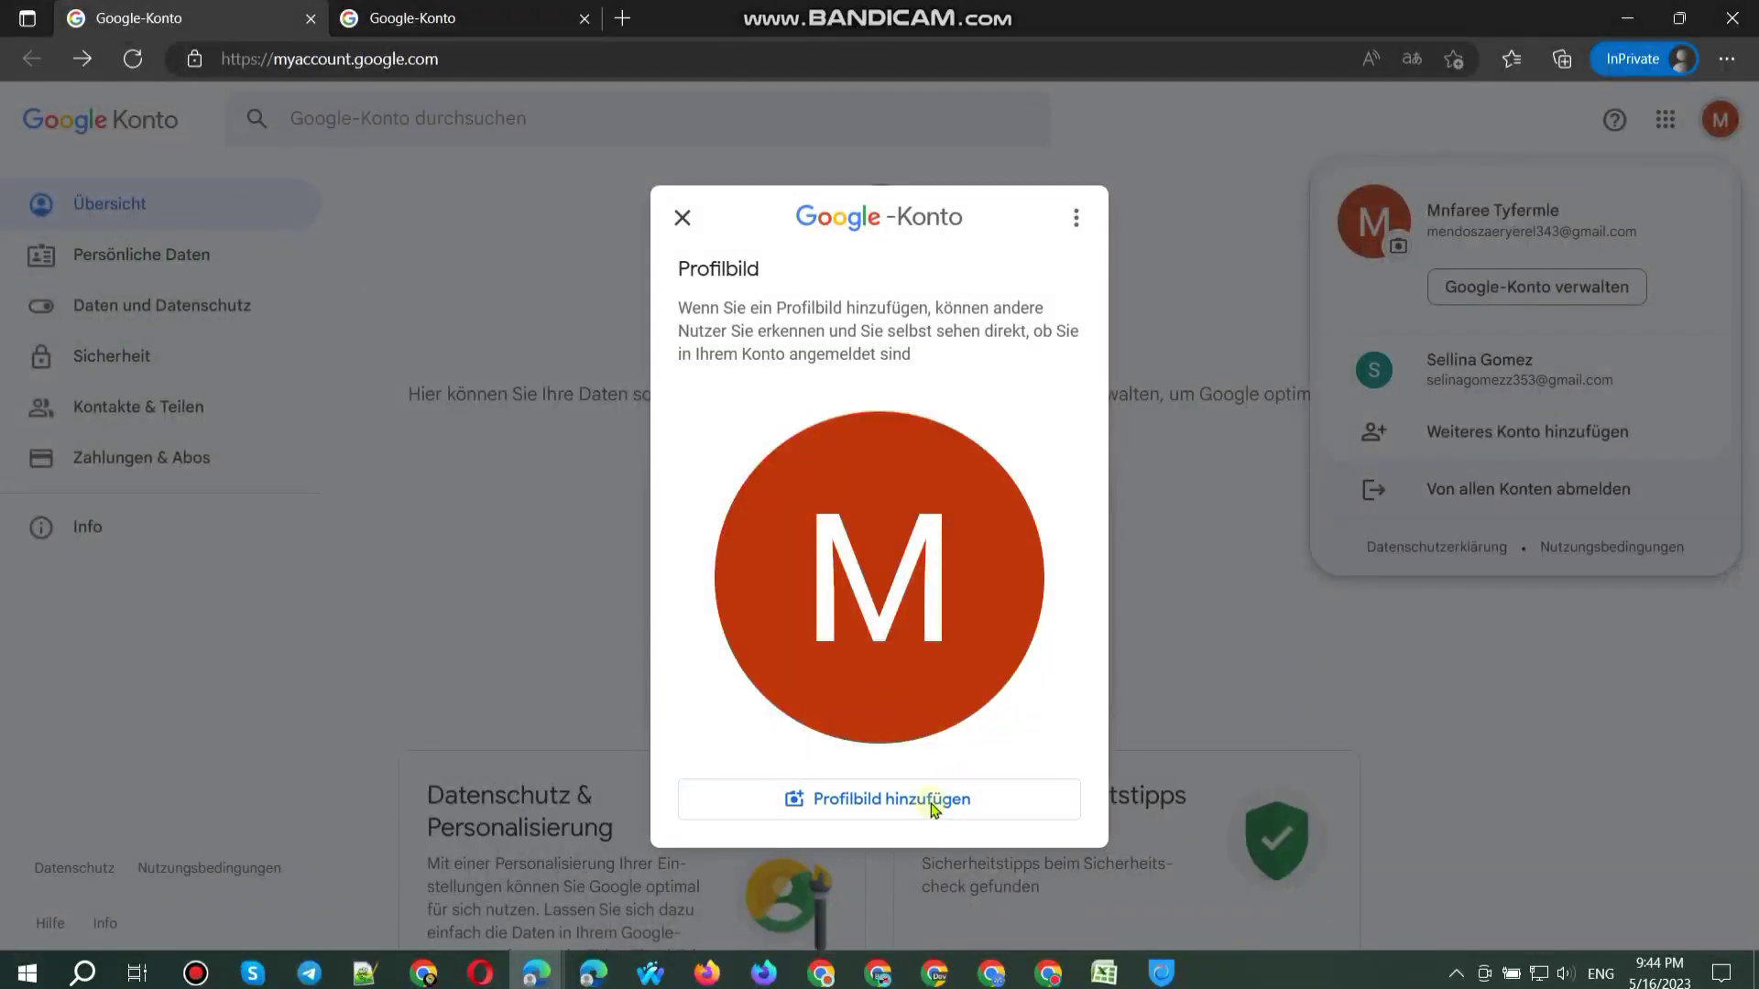
click(930, 802)
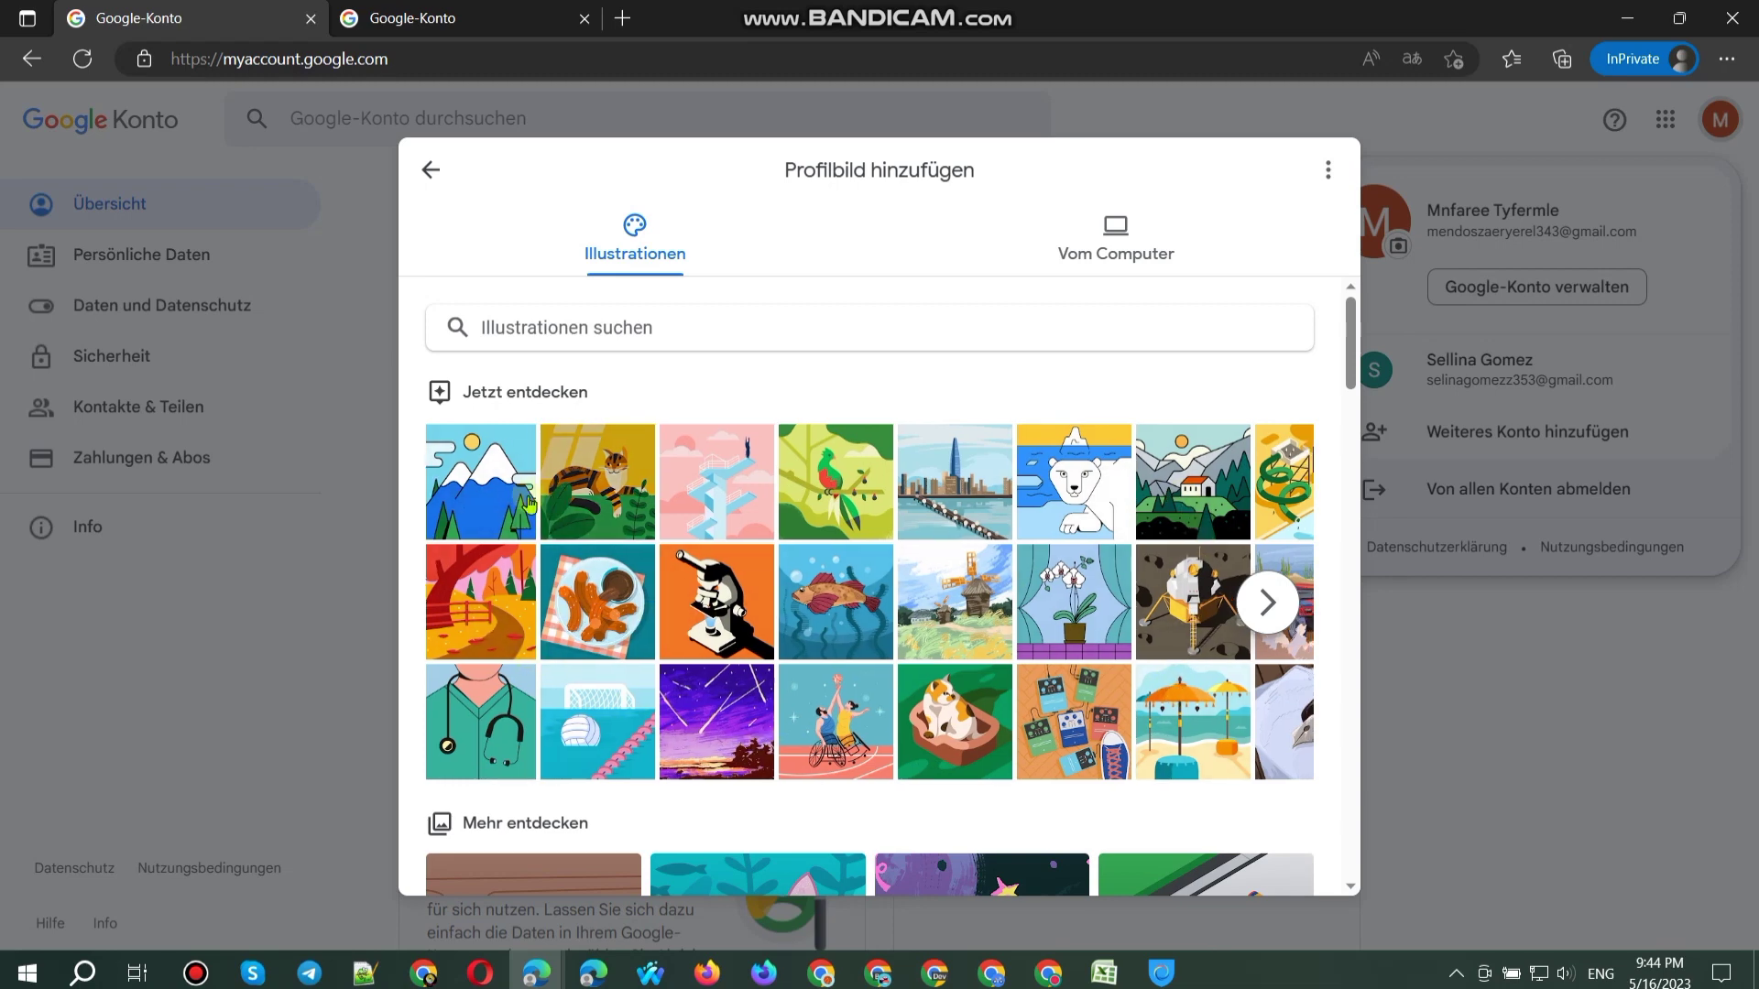
scroll(528, 503, right, 3)
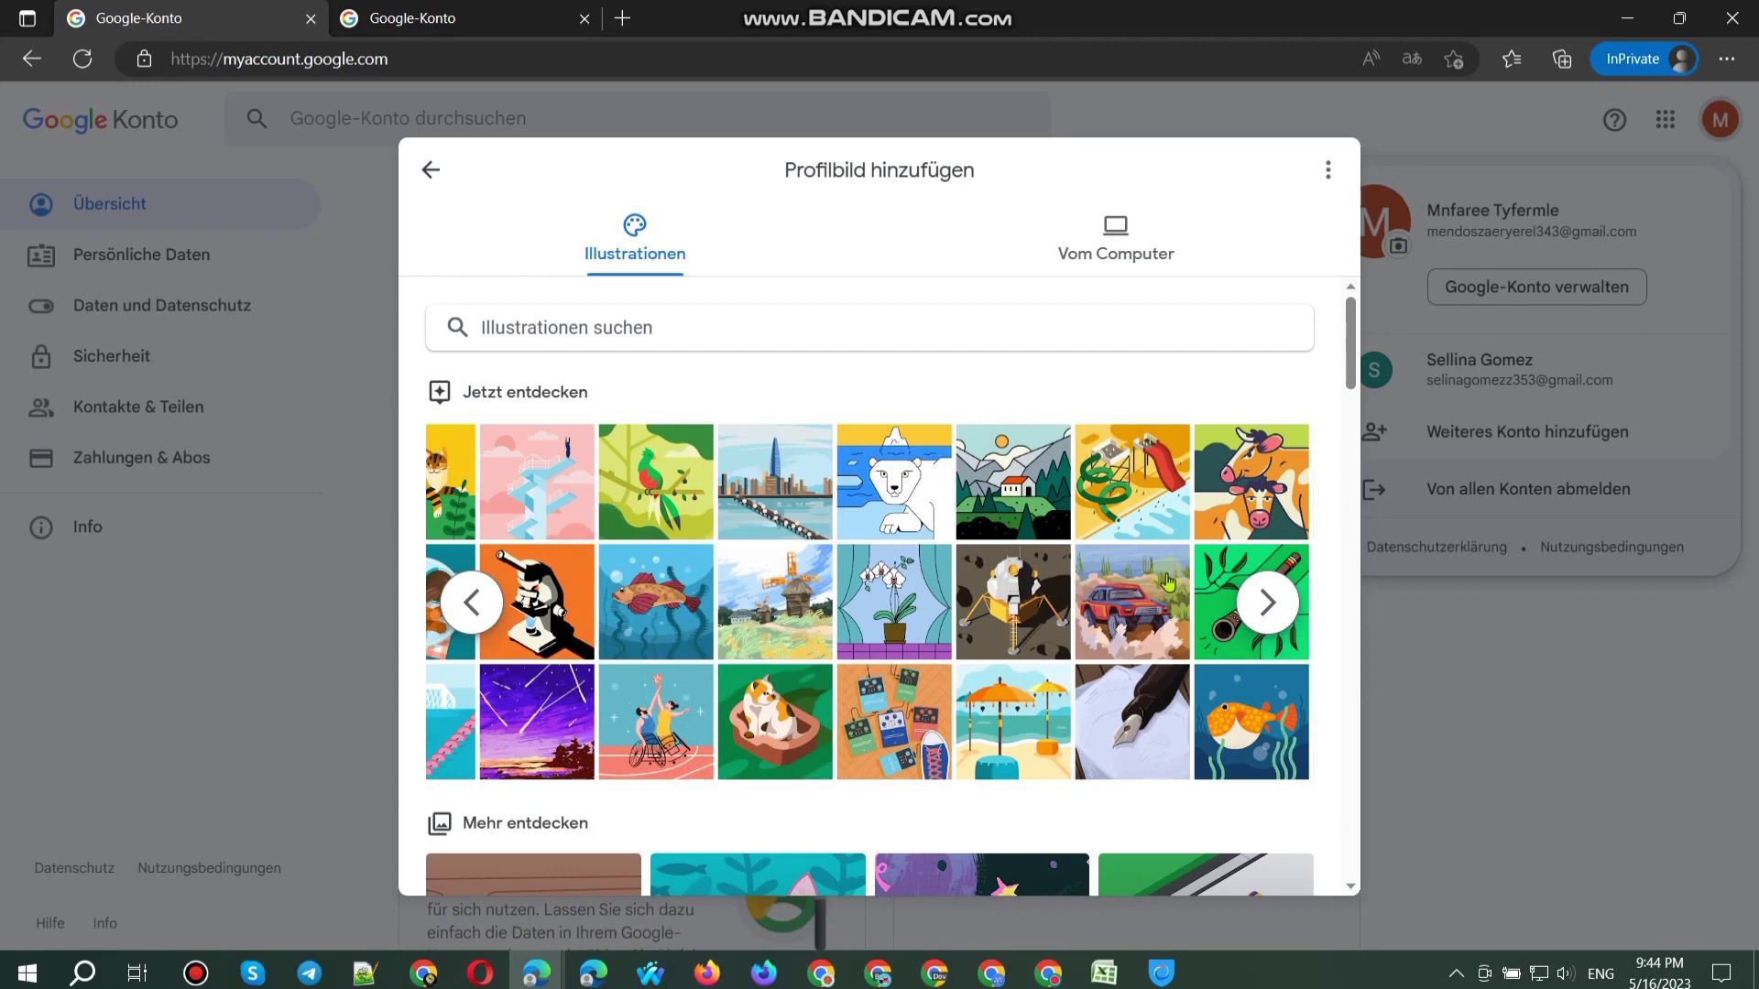
scroll(1169, 583, right, 5)
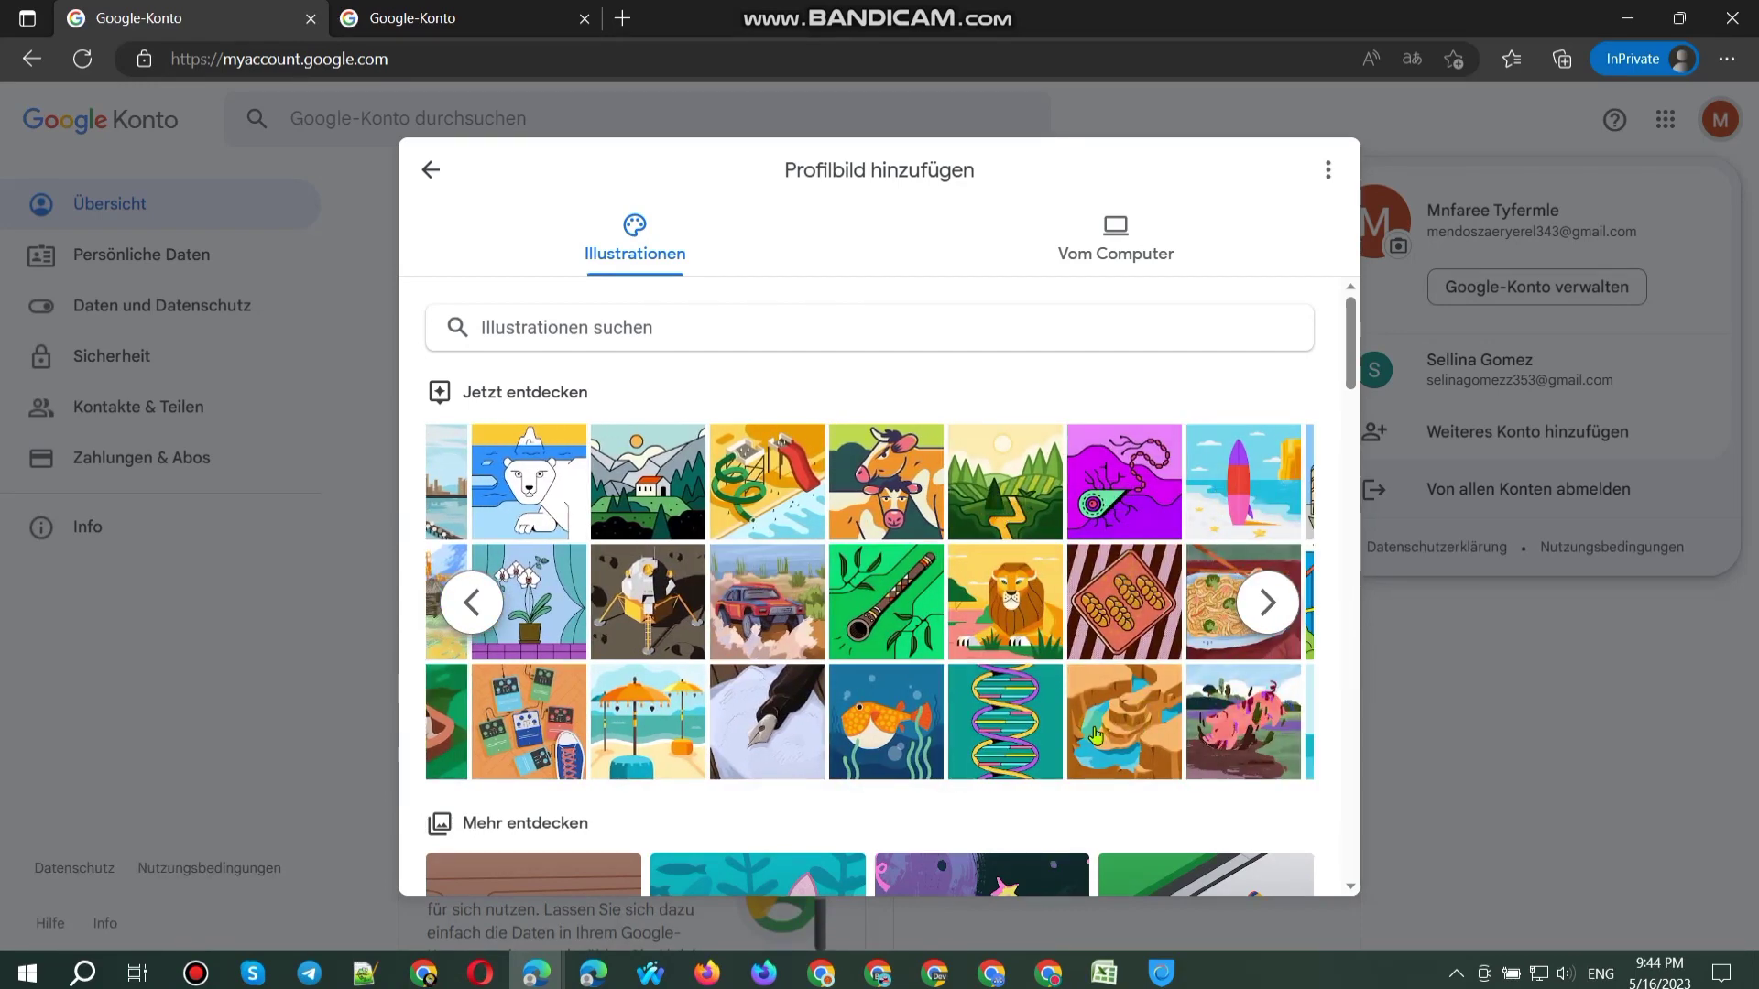
Step: Save the hermit crab and the pufferfish illustrations as the two accounts' profile pictures
click(455, 18)
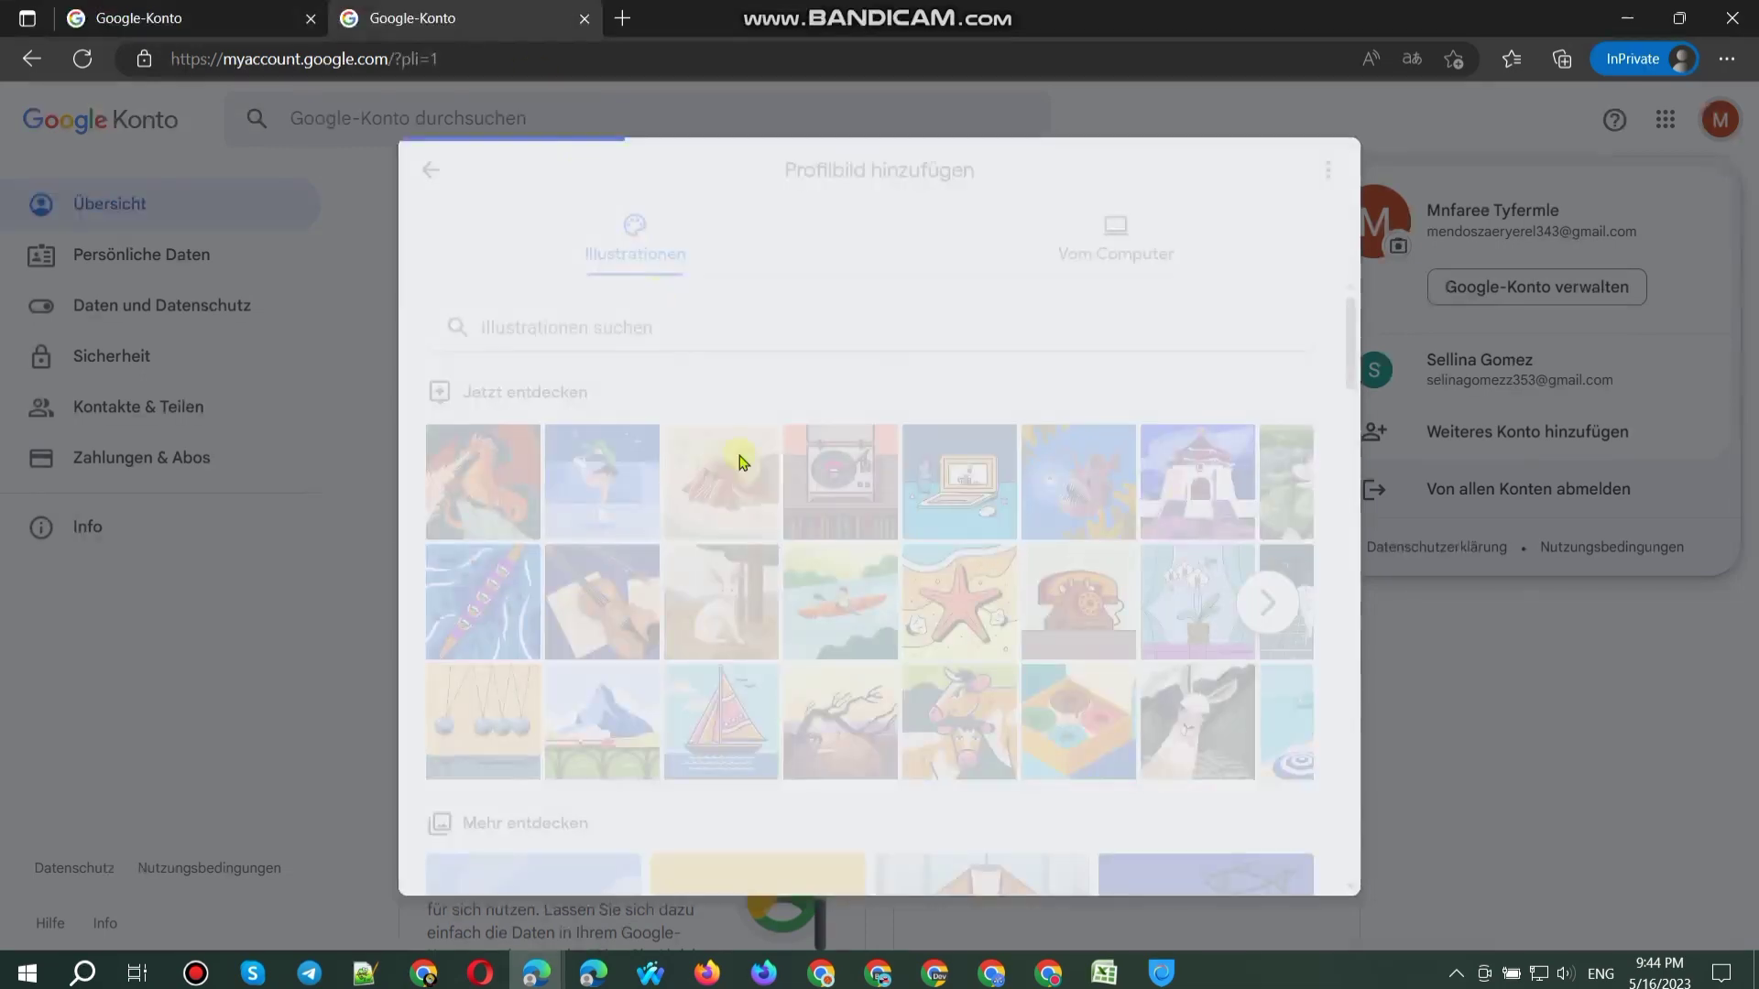
click(742, 461)
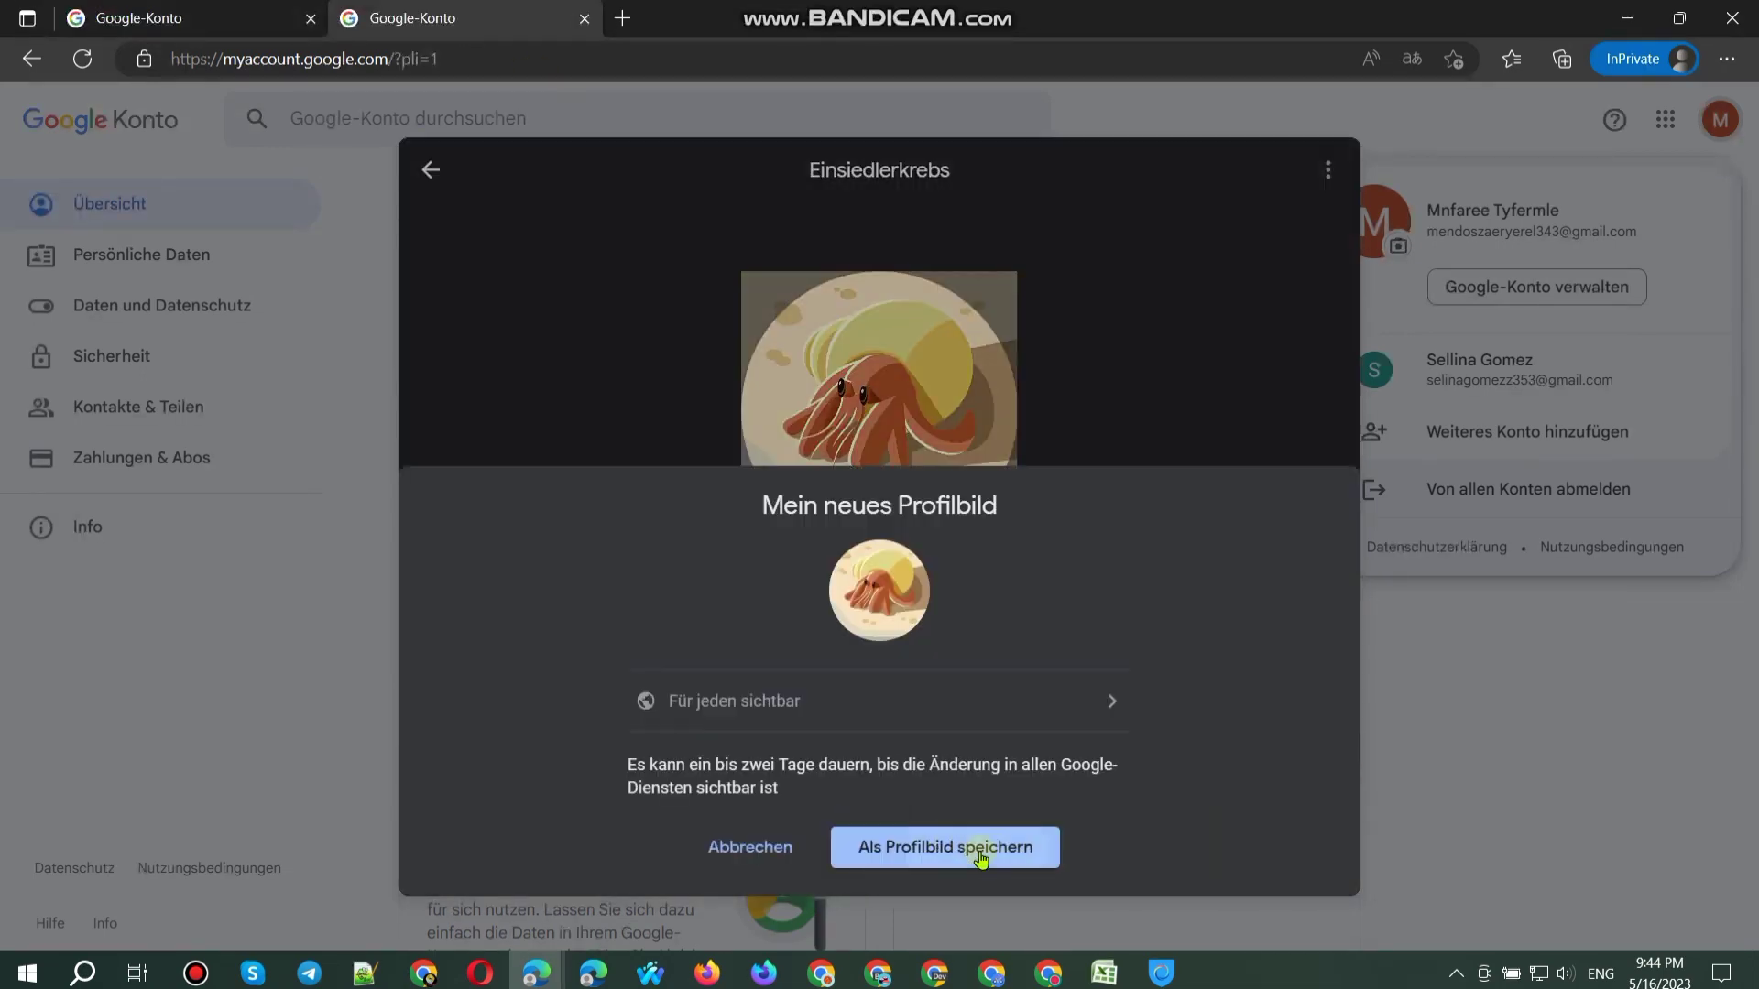
click(980, 856)
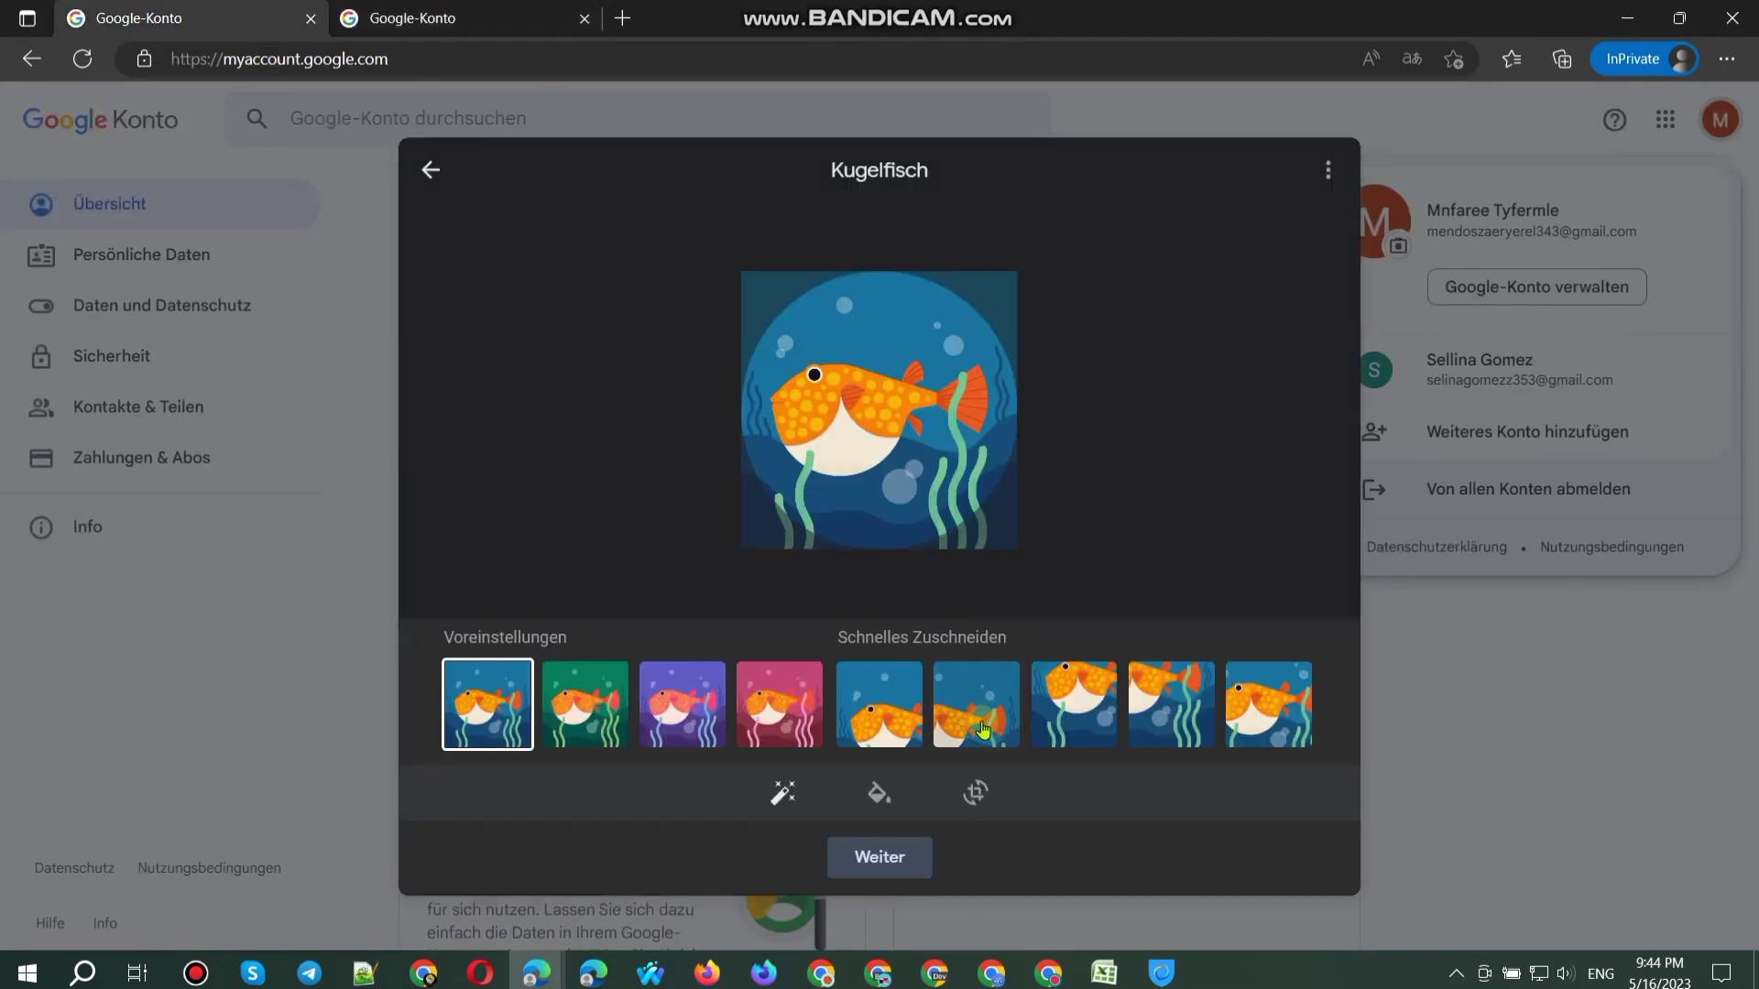
click(879, 856)
click(973, 839)
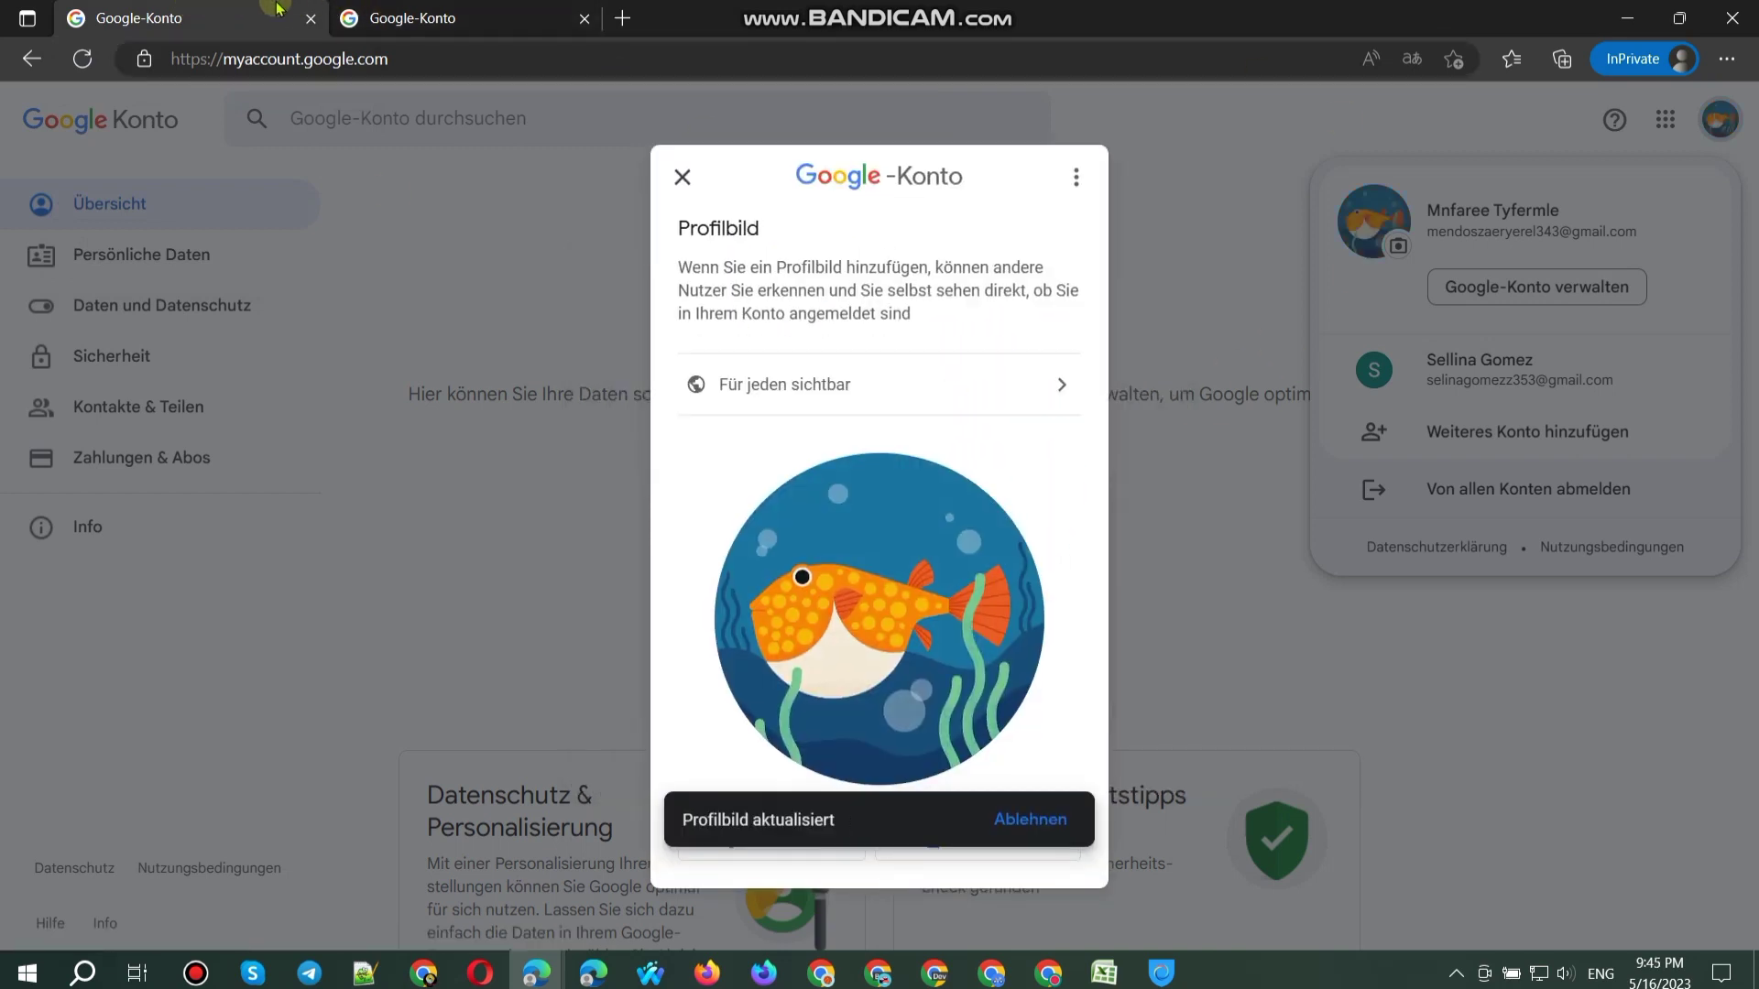
click(513, 18)
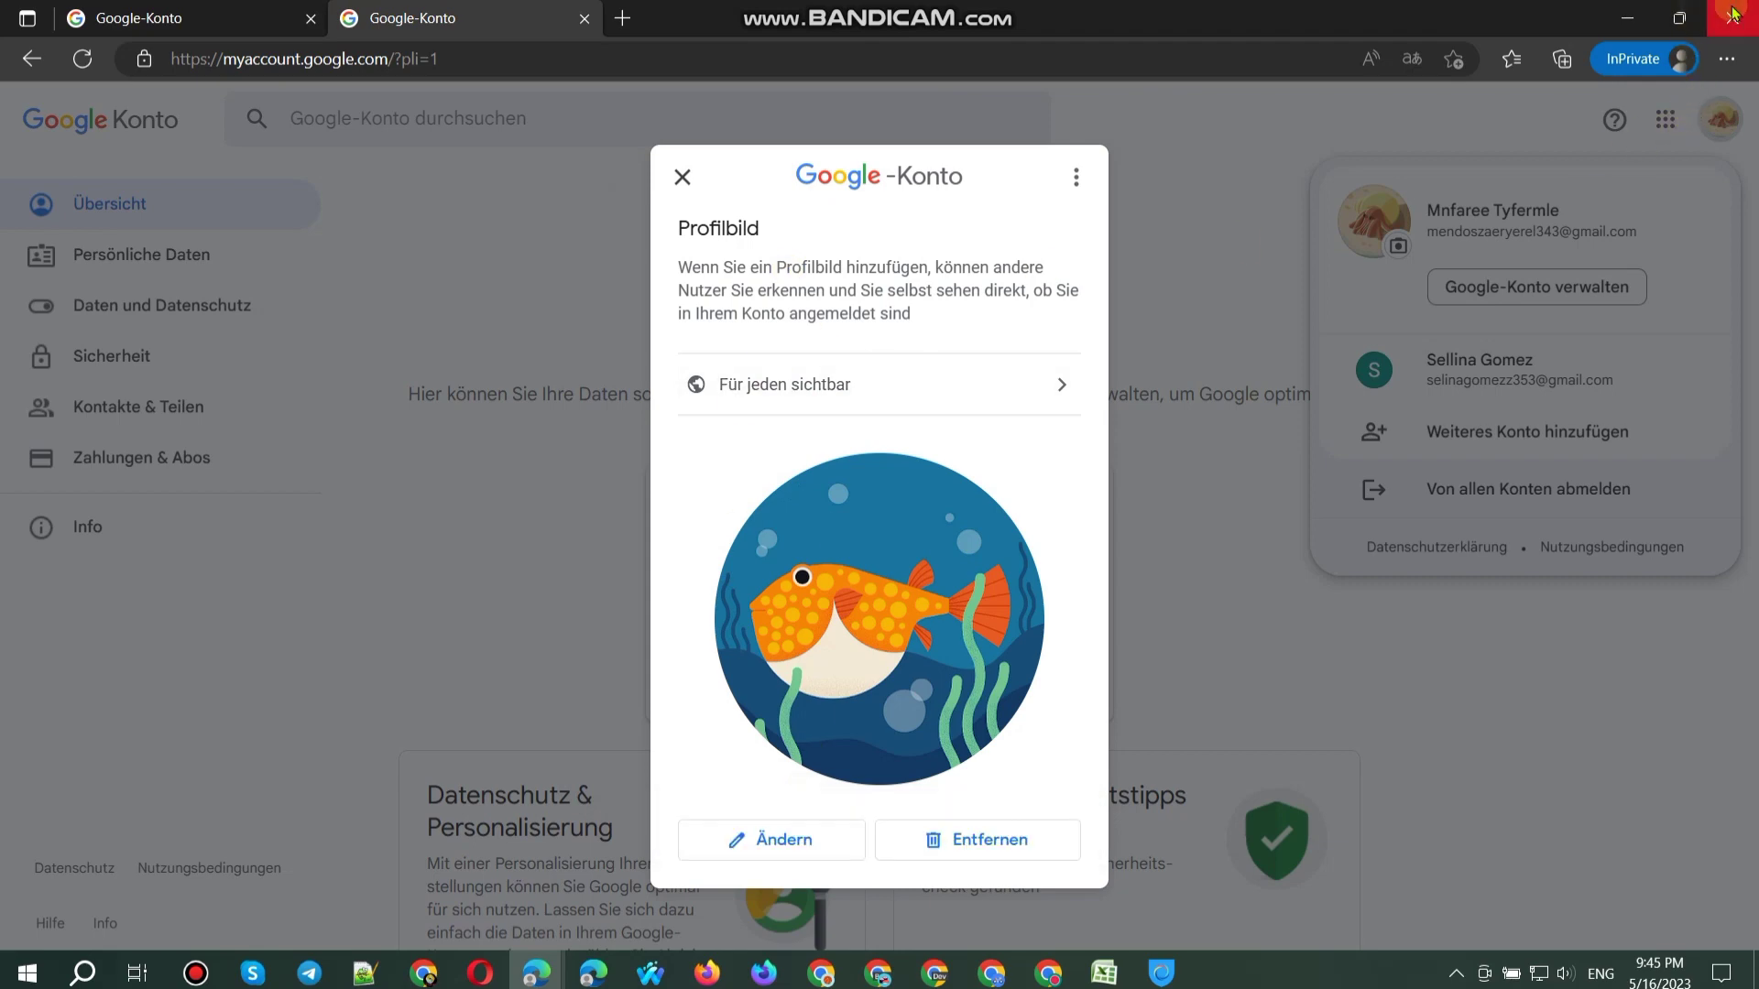
click(1731, 14)
Step: Clear Edge's browsing data with Ctrl+Shift+Delete and close the Settings window
key(ctrl+shift+Delete)
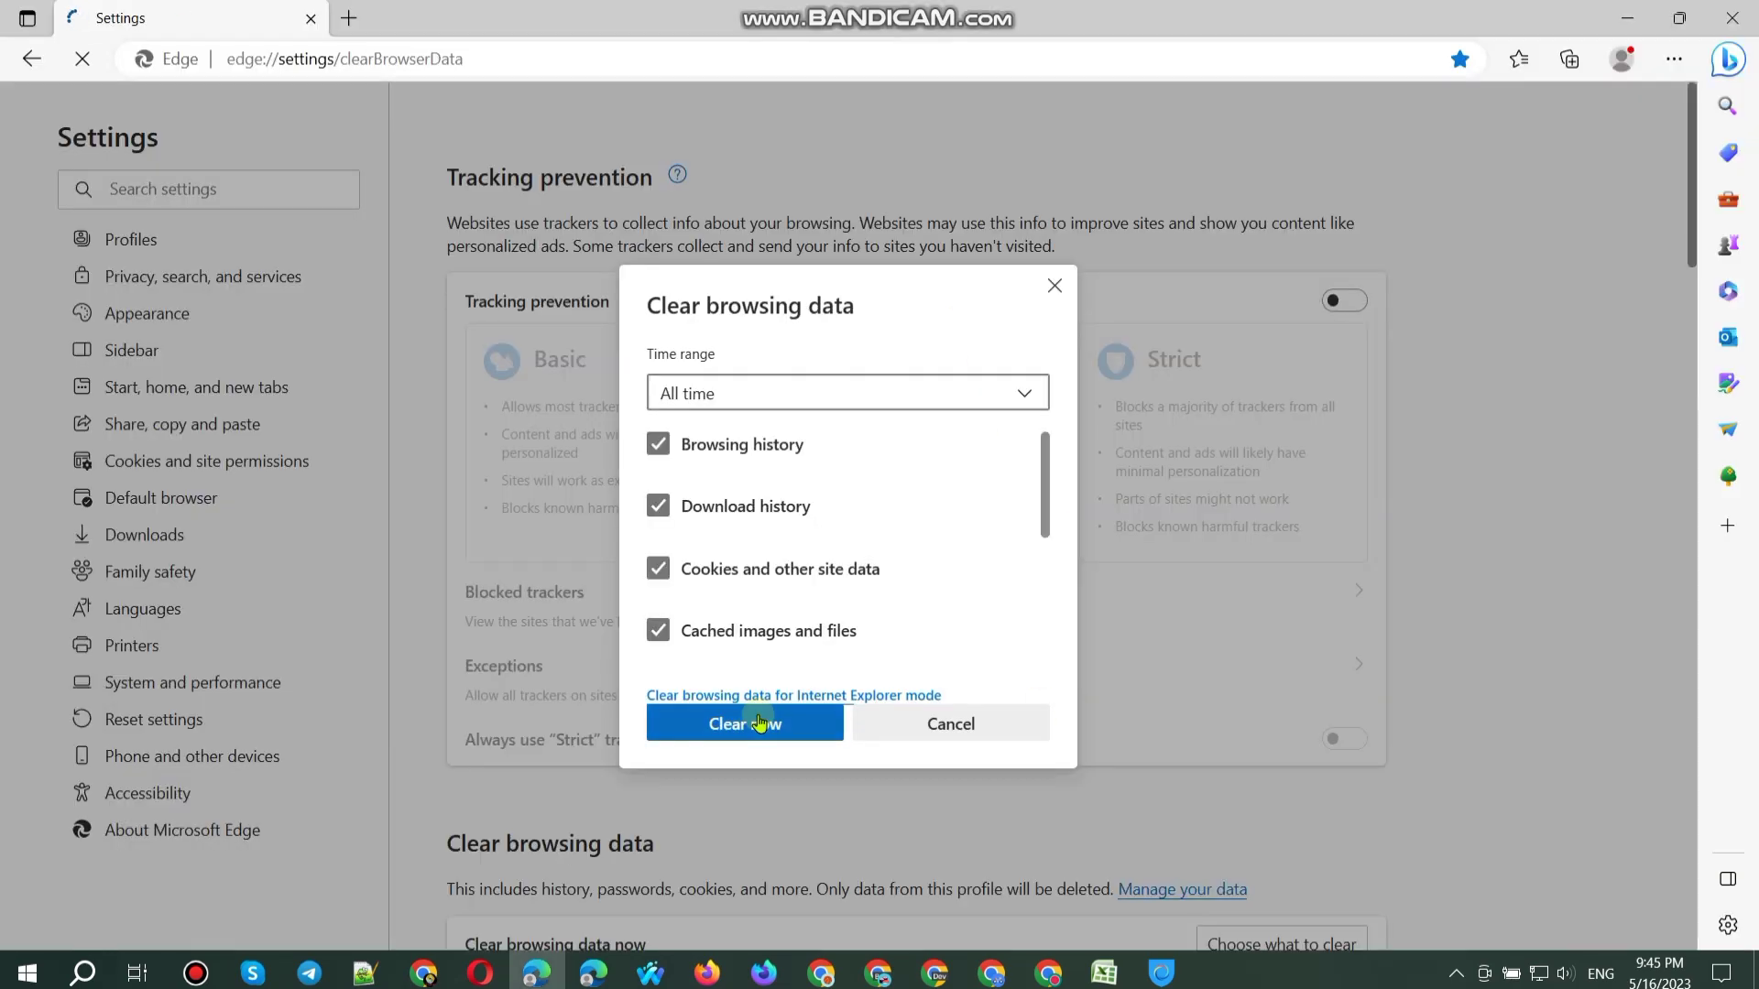
click(756, 722)
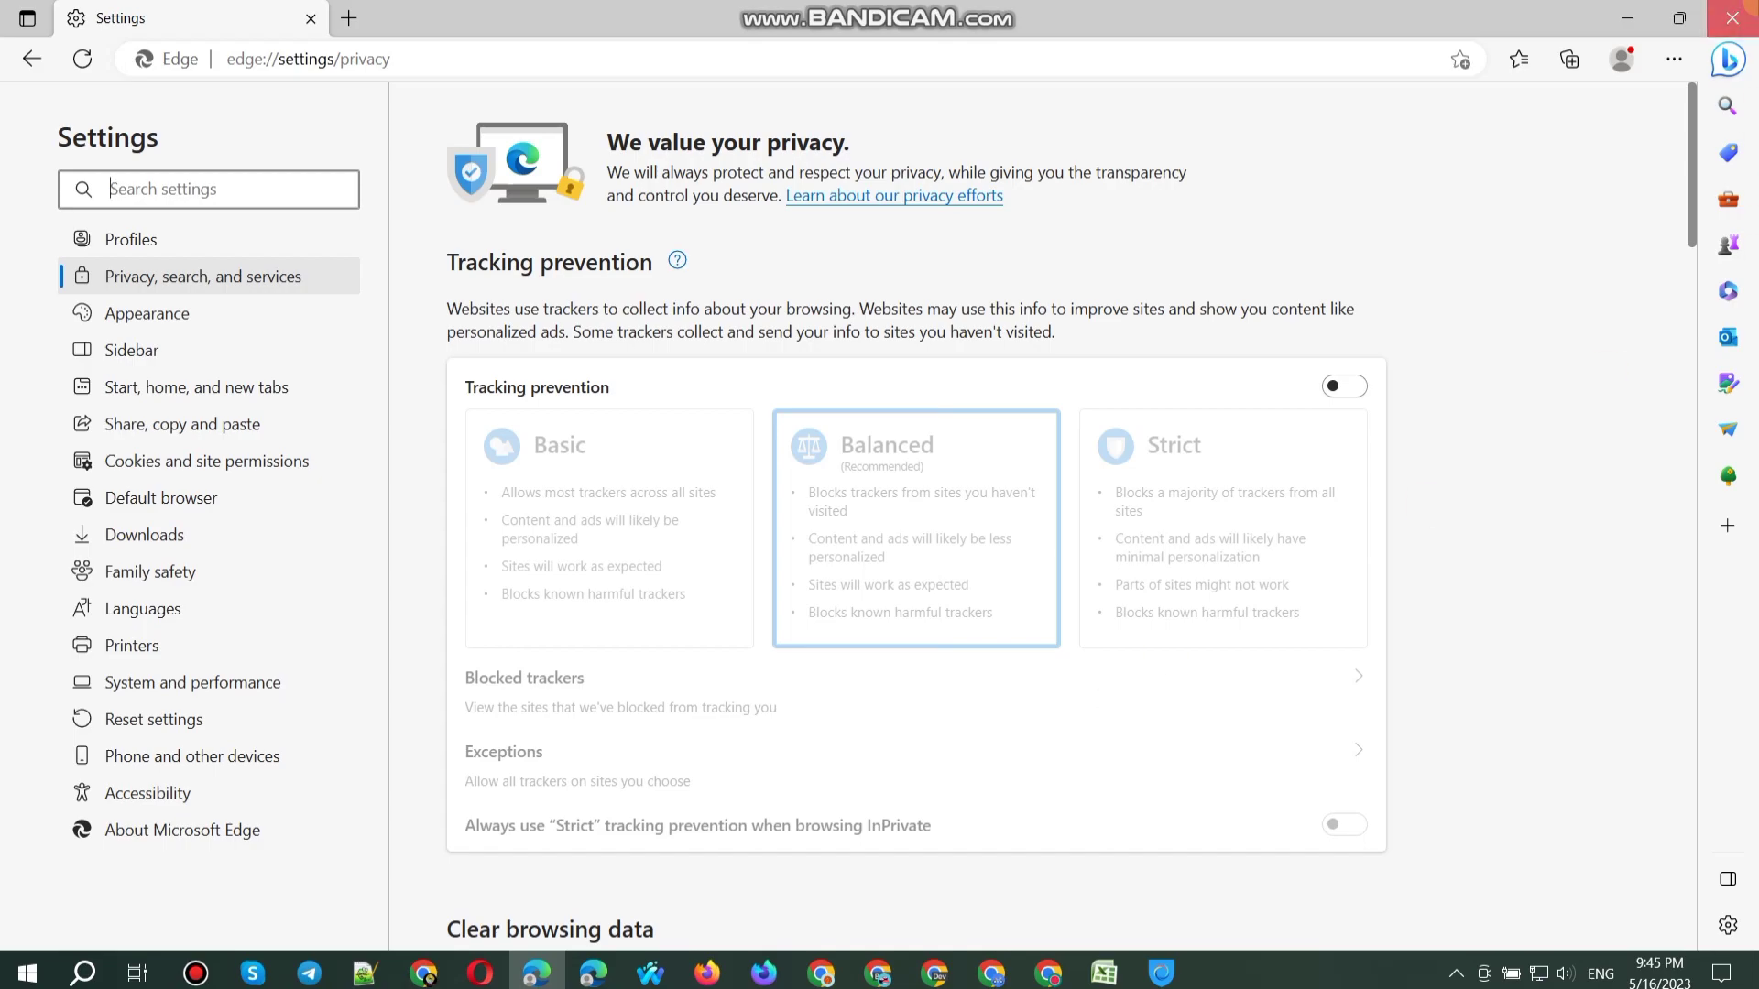
click(1731, 18)
click(1162, 972)
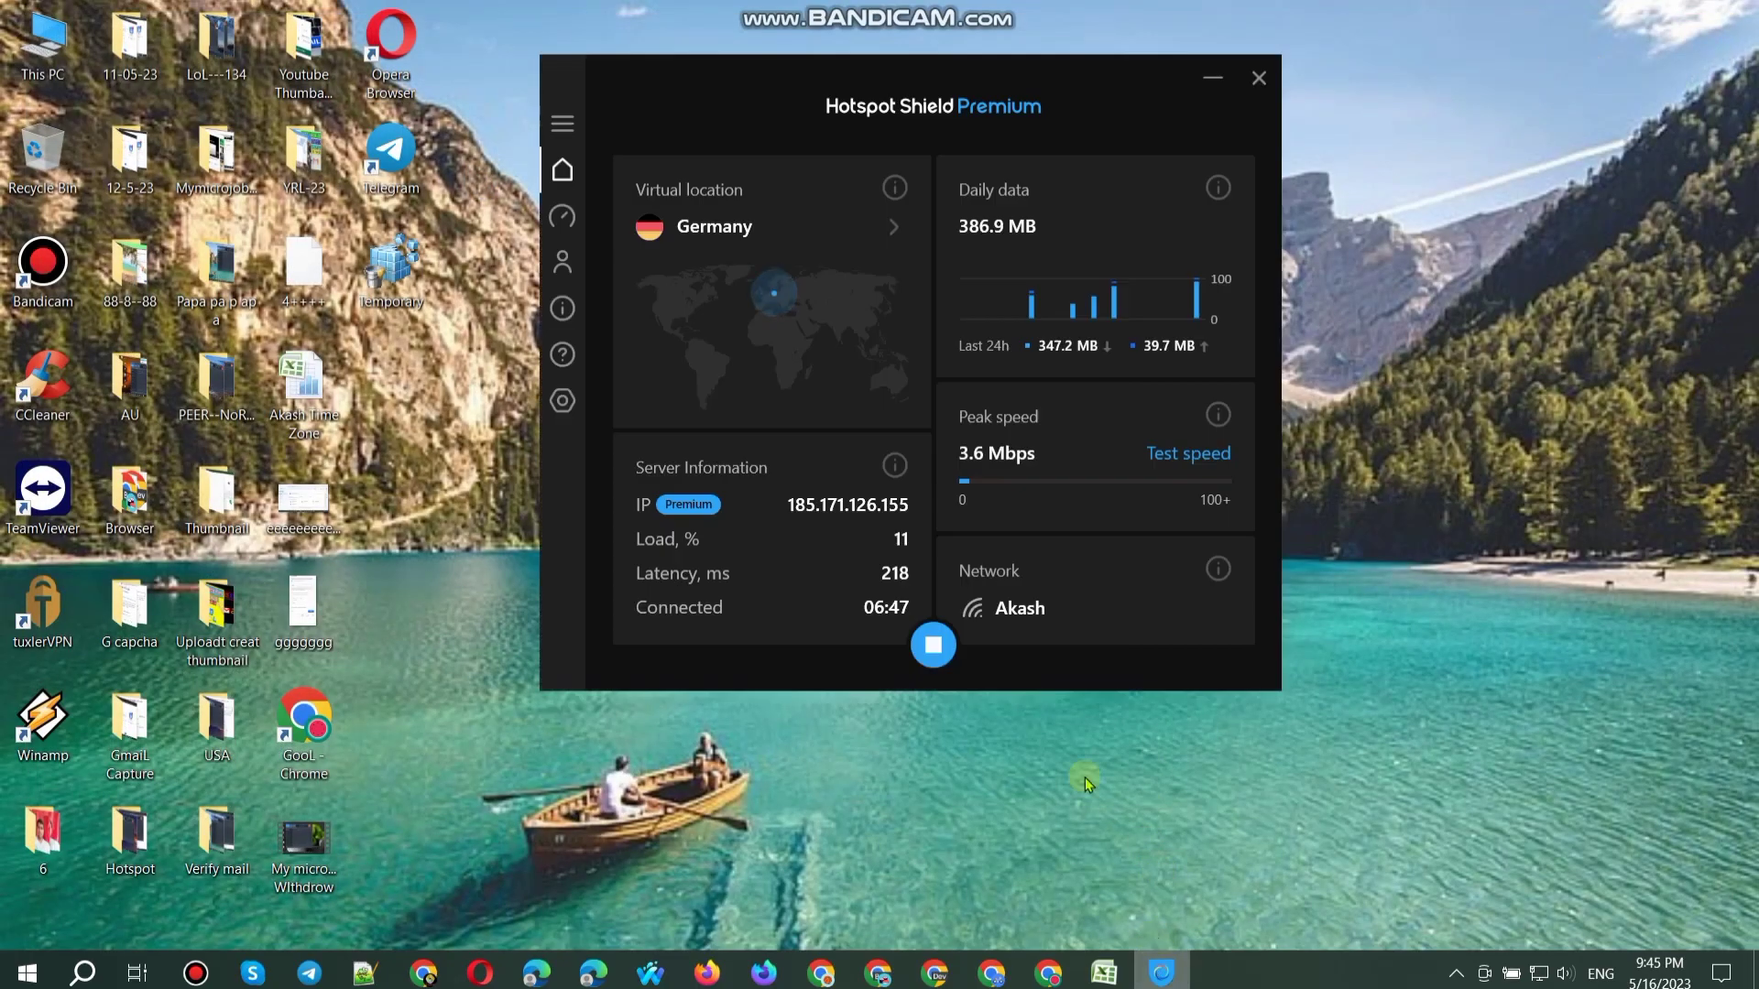
Step: Disconnect Hotspot Shield from Germany, minimise it and refresh the desktop
click(933, 646)
click(903, 641)
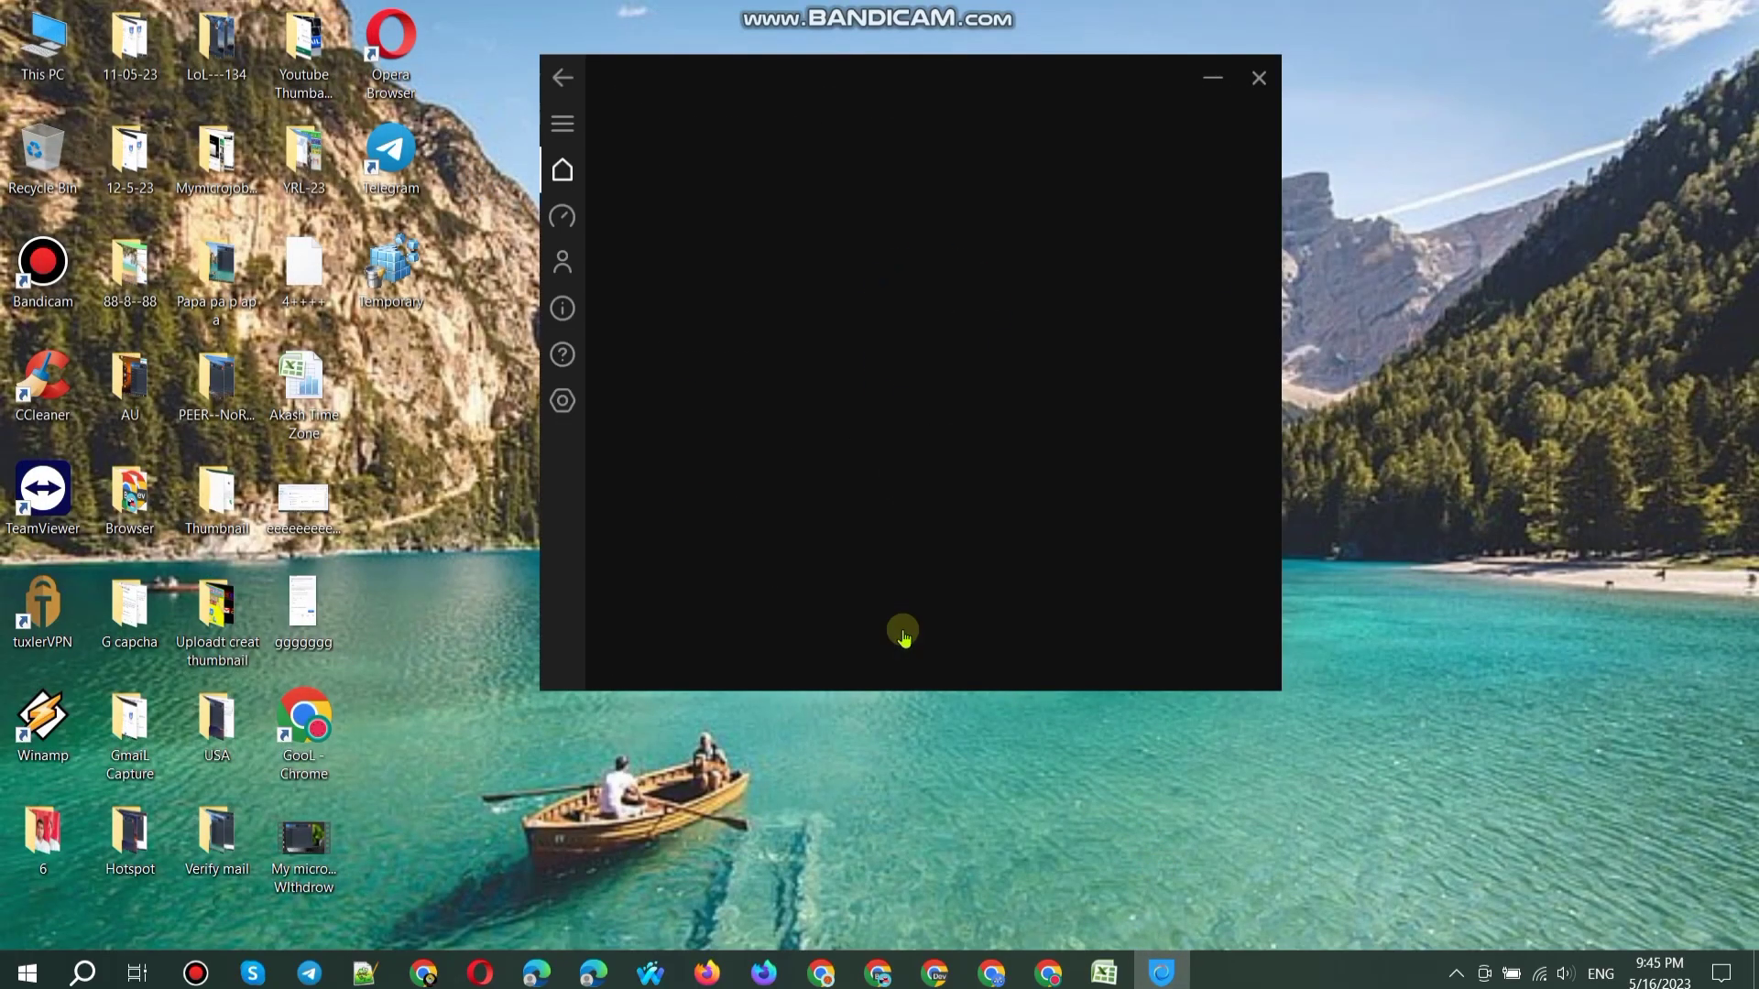
scroll(903, 646, down, 3)
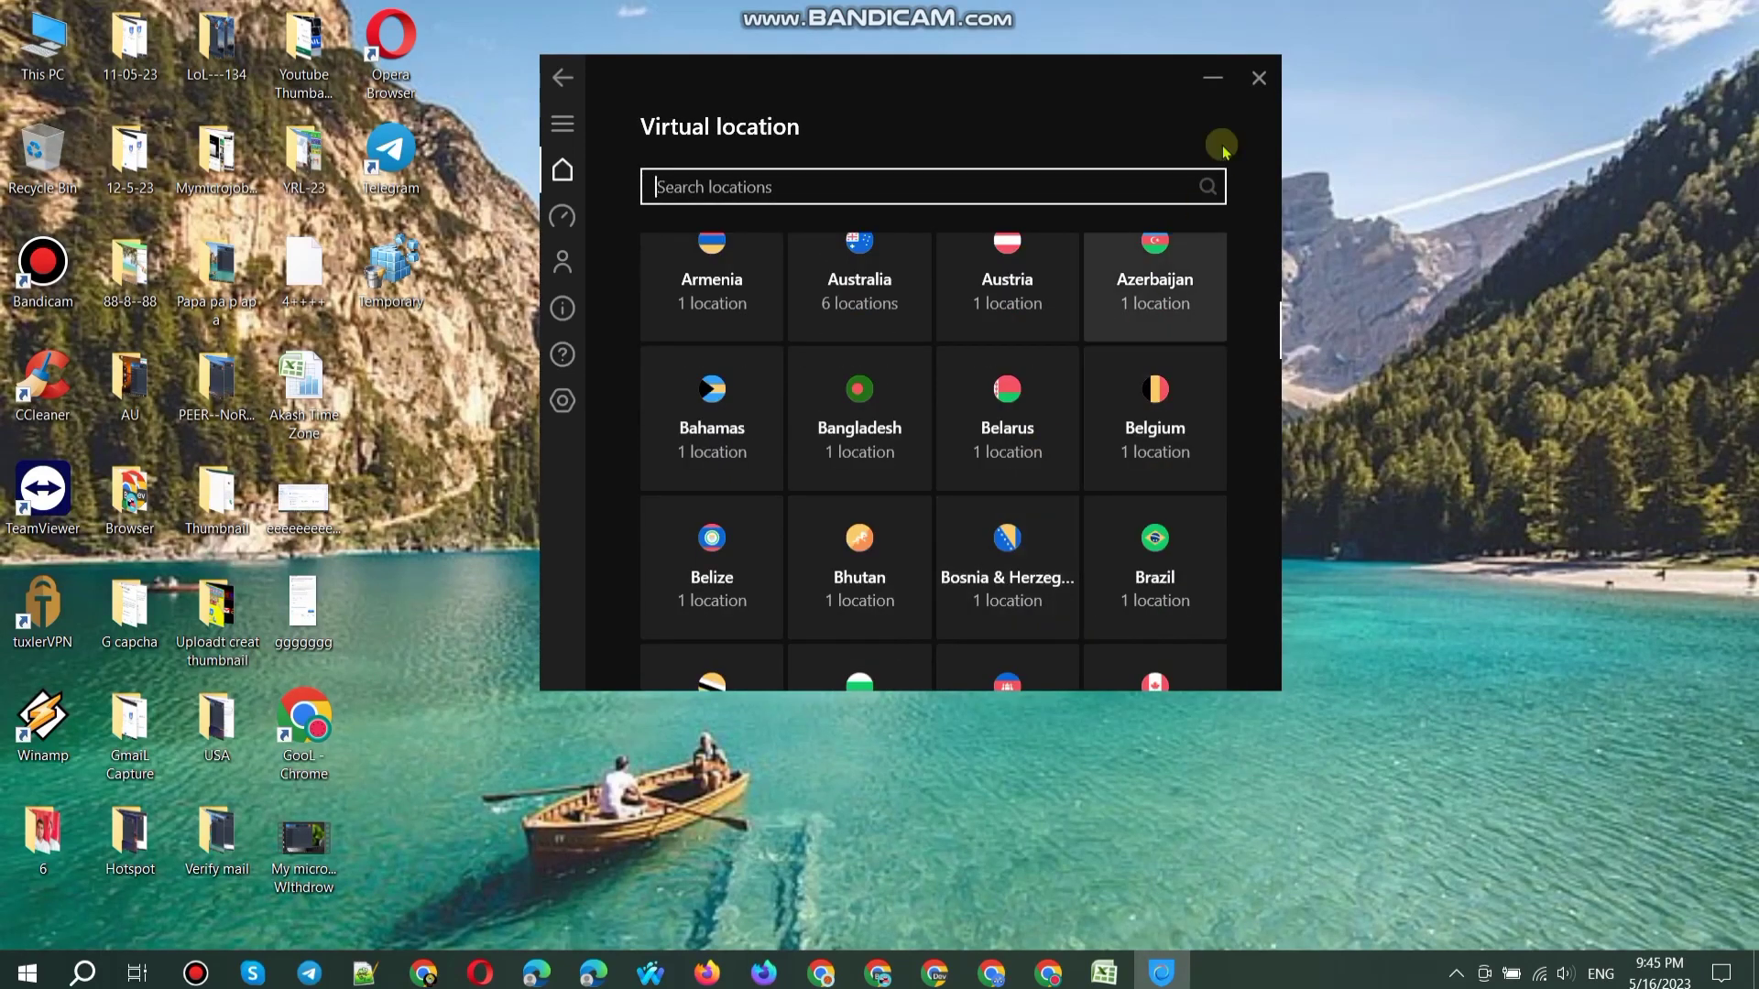
click(1212, 77)
right_click(946, 119)
click(995, 195)
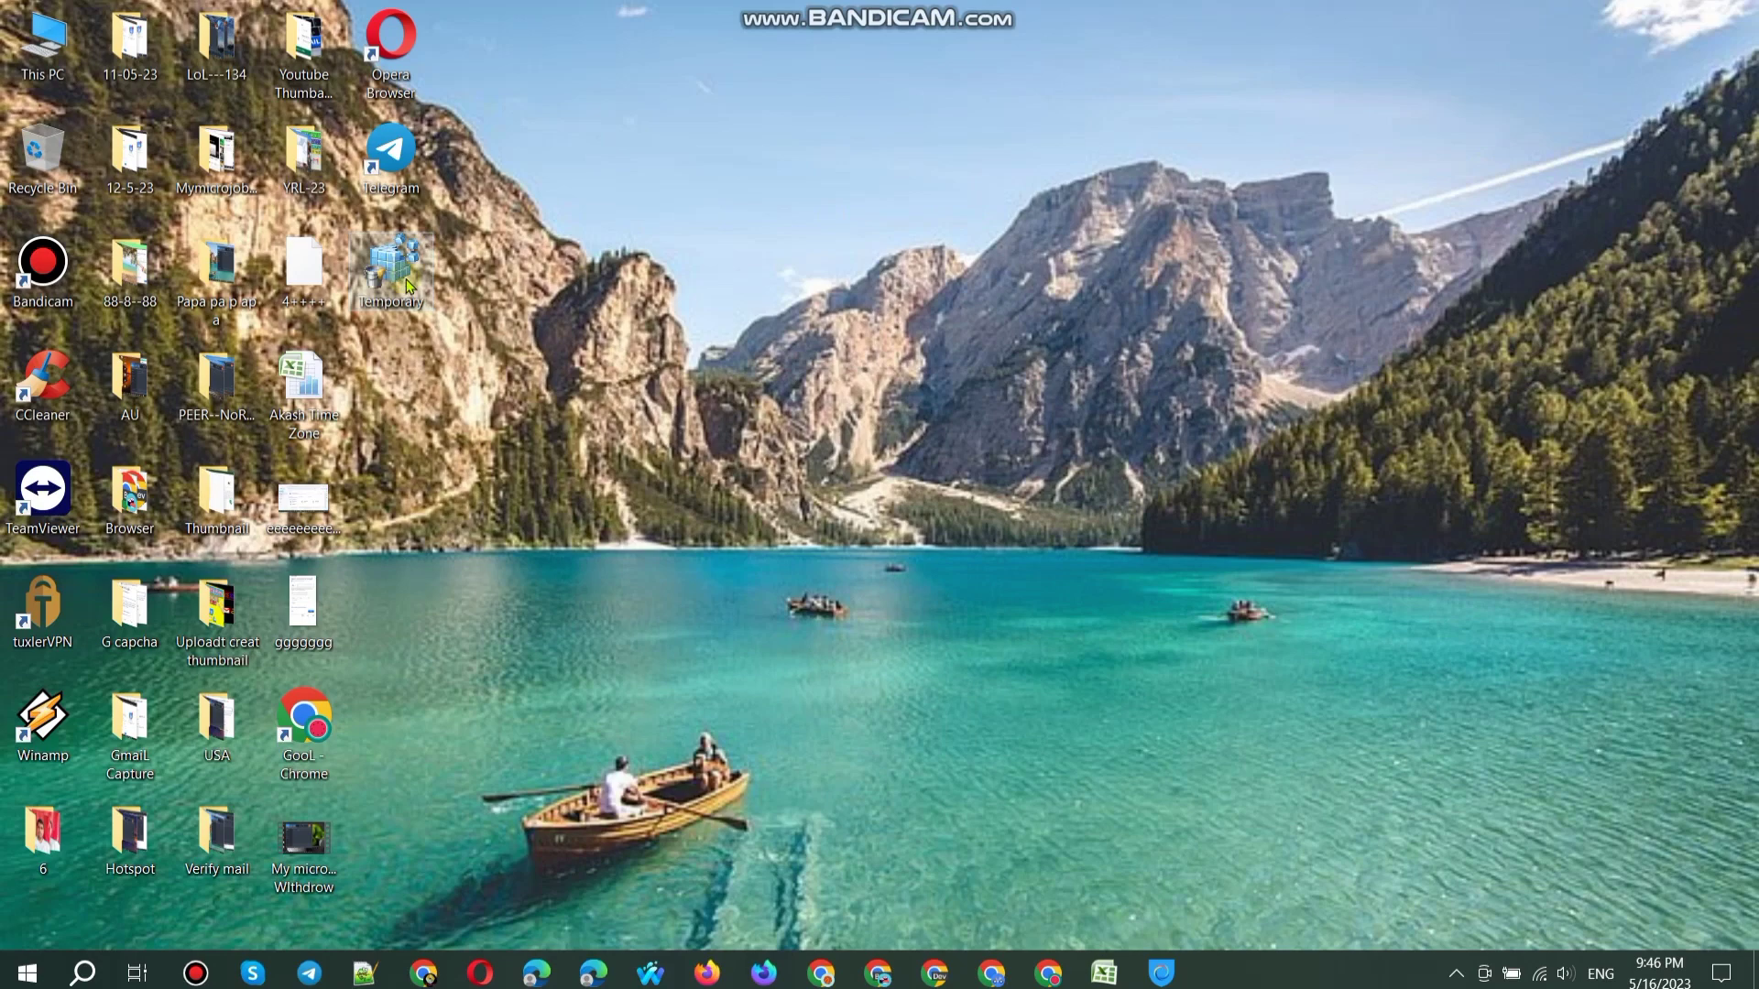
Step: Delete all files in the Temp folder, skipping those in use
double_click(408, 286)
click(1102, 429)
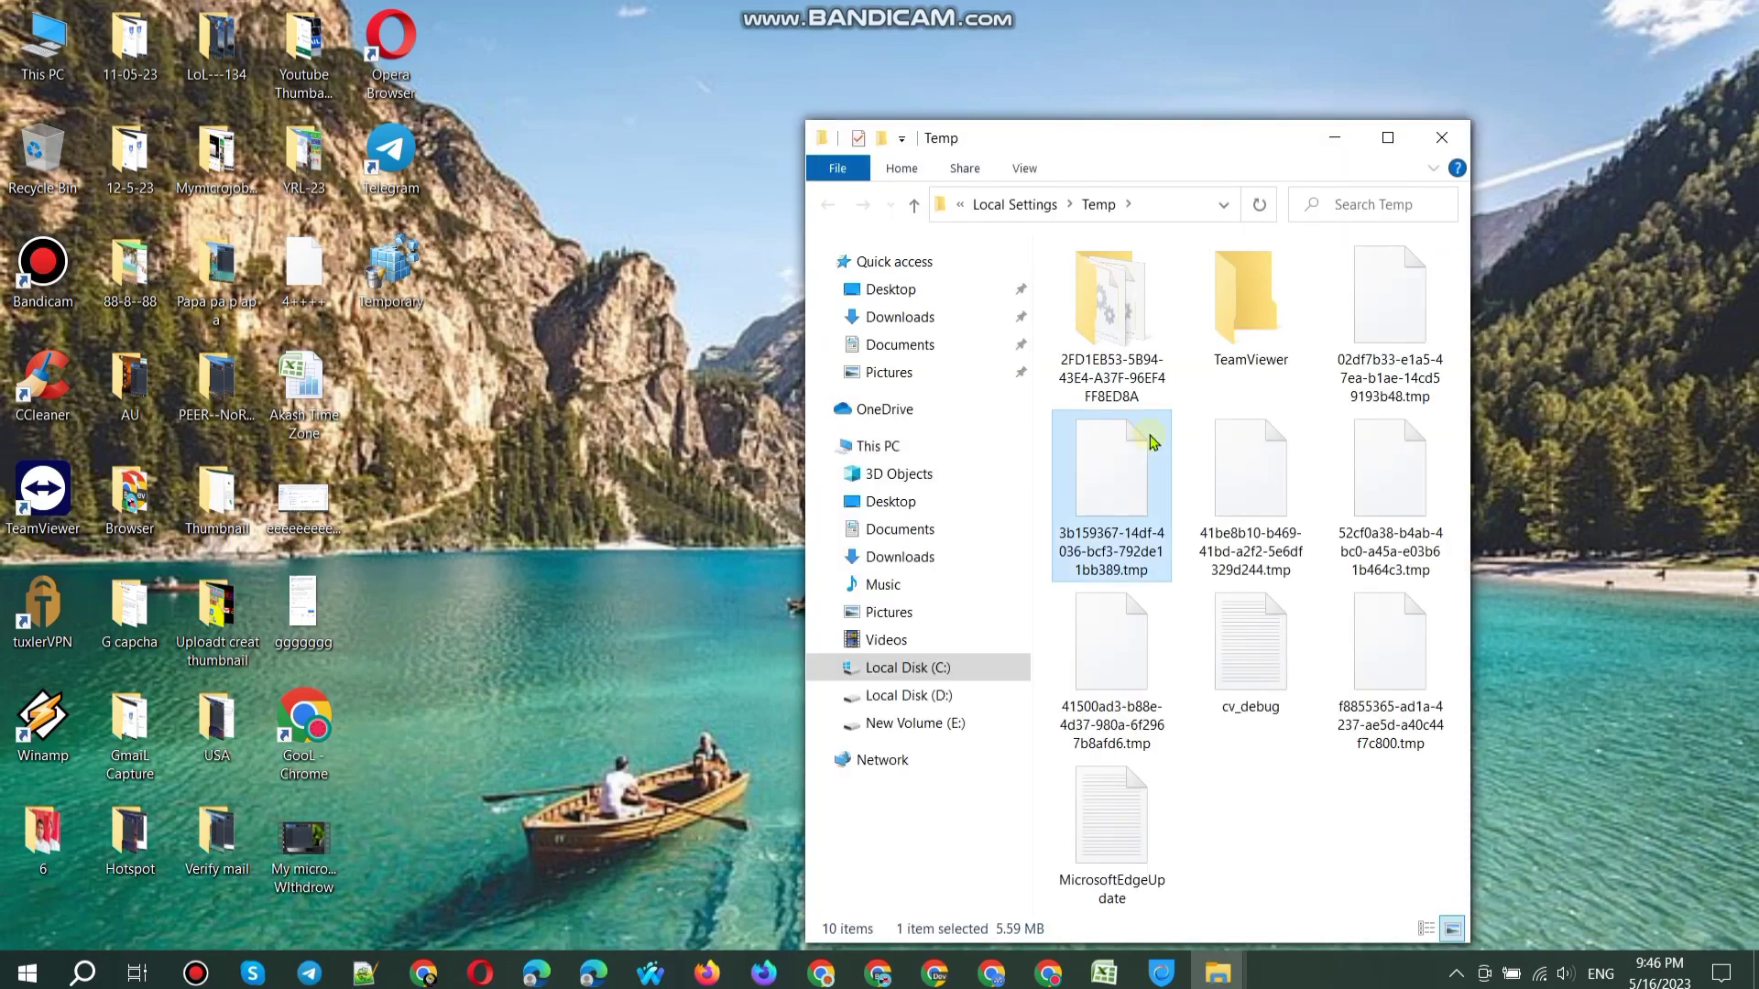
key(ctrl+a)
key(Delete)
click(769, 442)
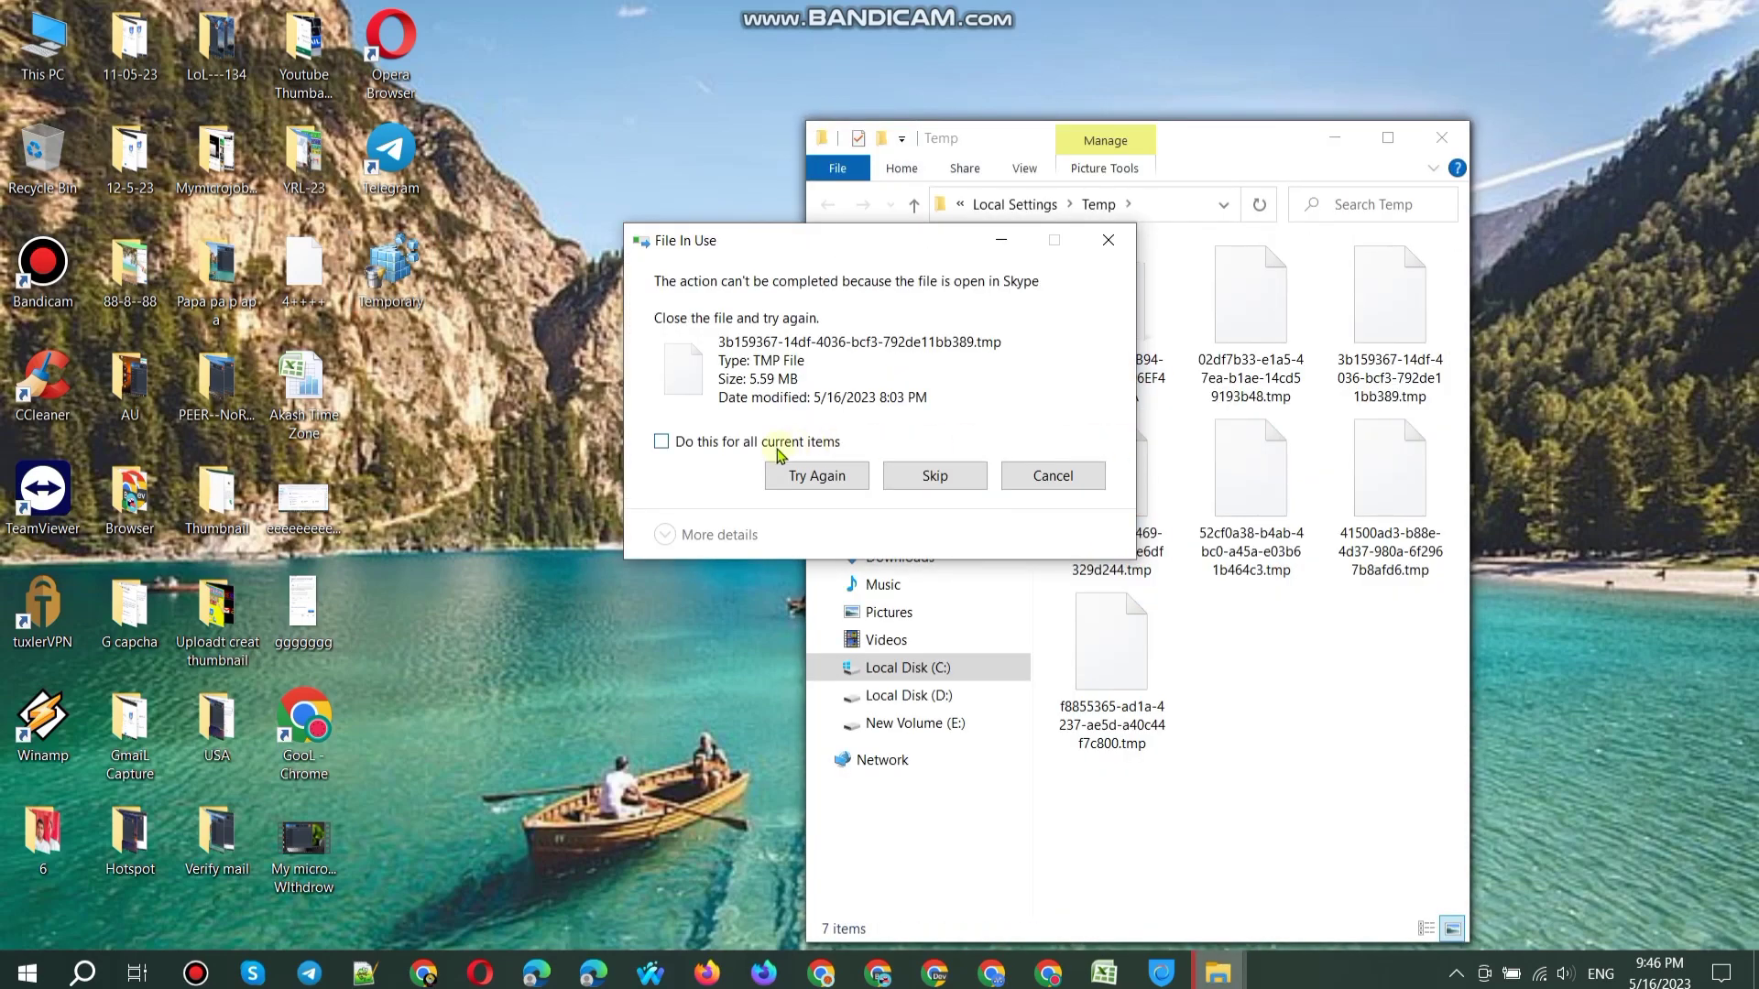
click(935, 476)
click(1440, 137)
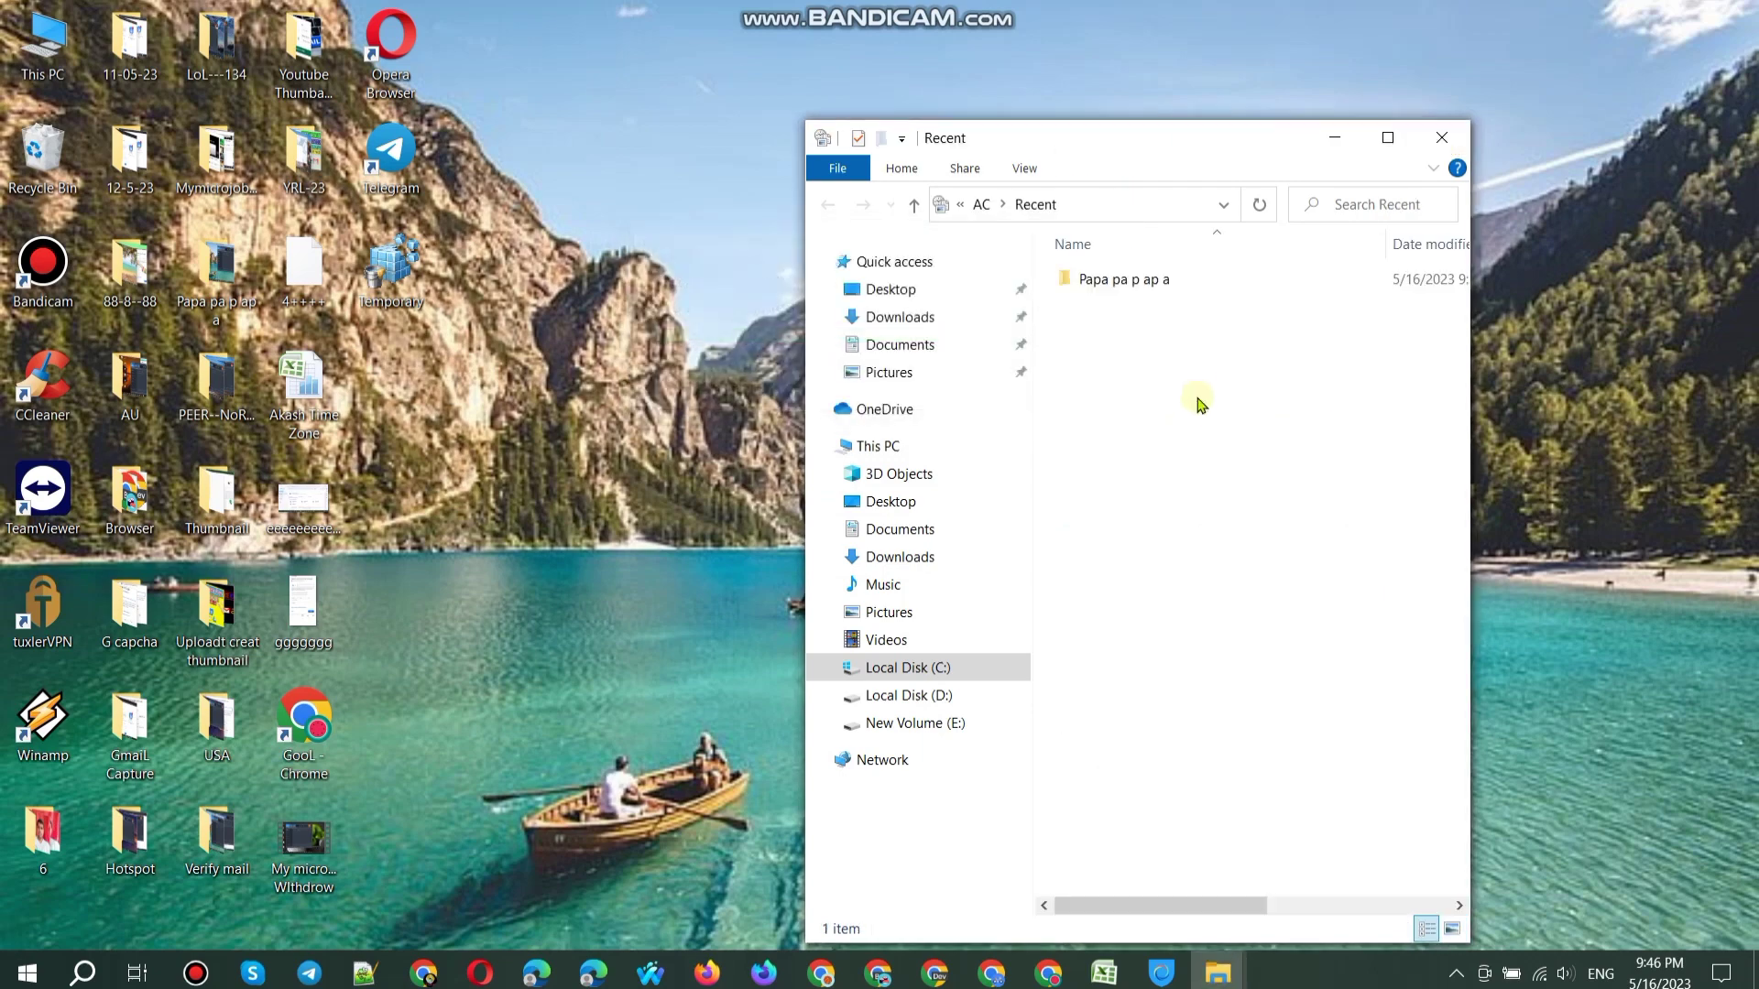
Step: Delete the recent item 'Papa pa p ap a' from the Recent folder
click(1234, 286)
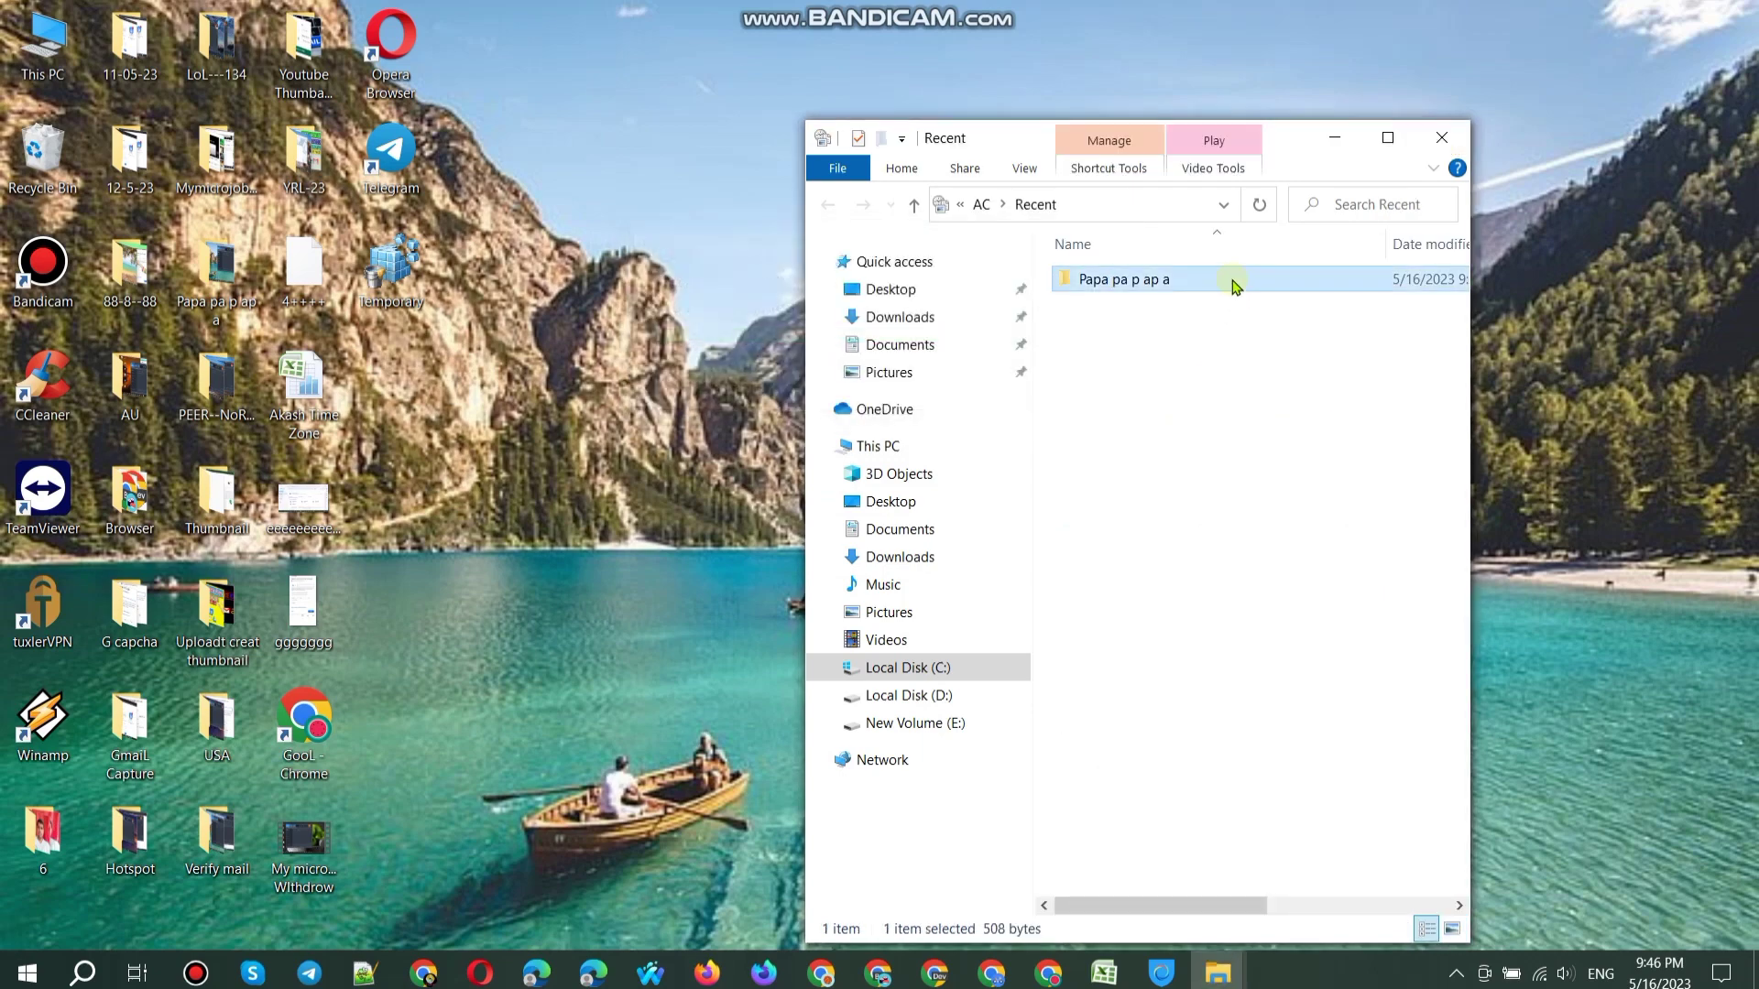
key(Delete)
click(1453, 147)
click(1438, 145)
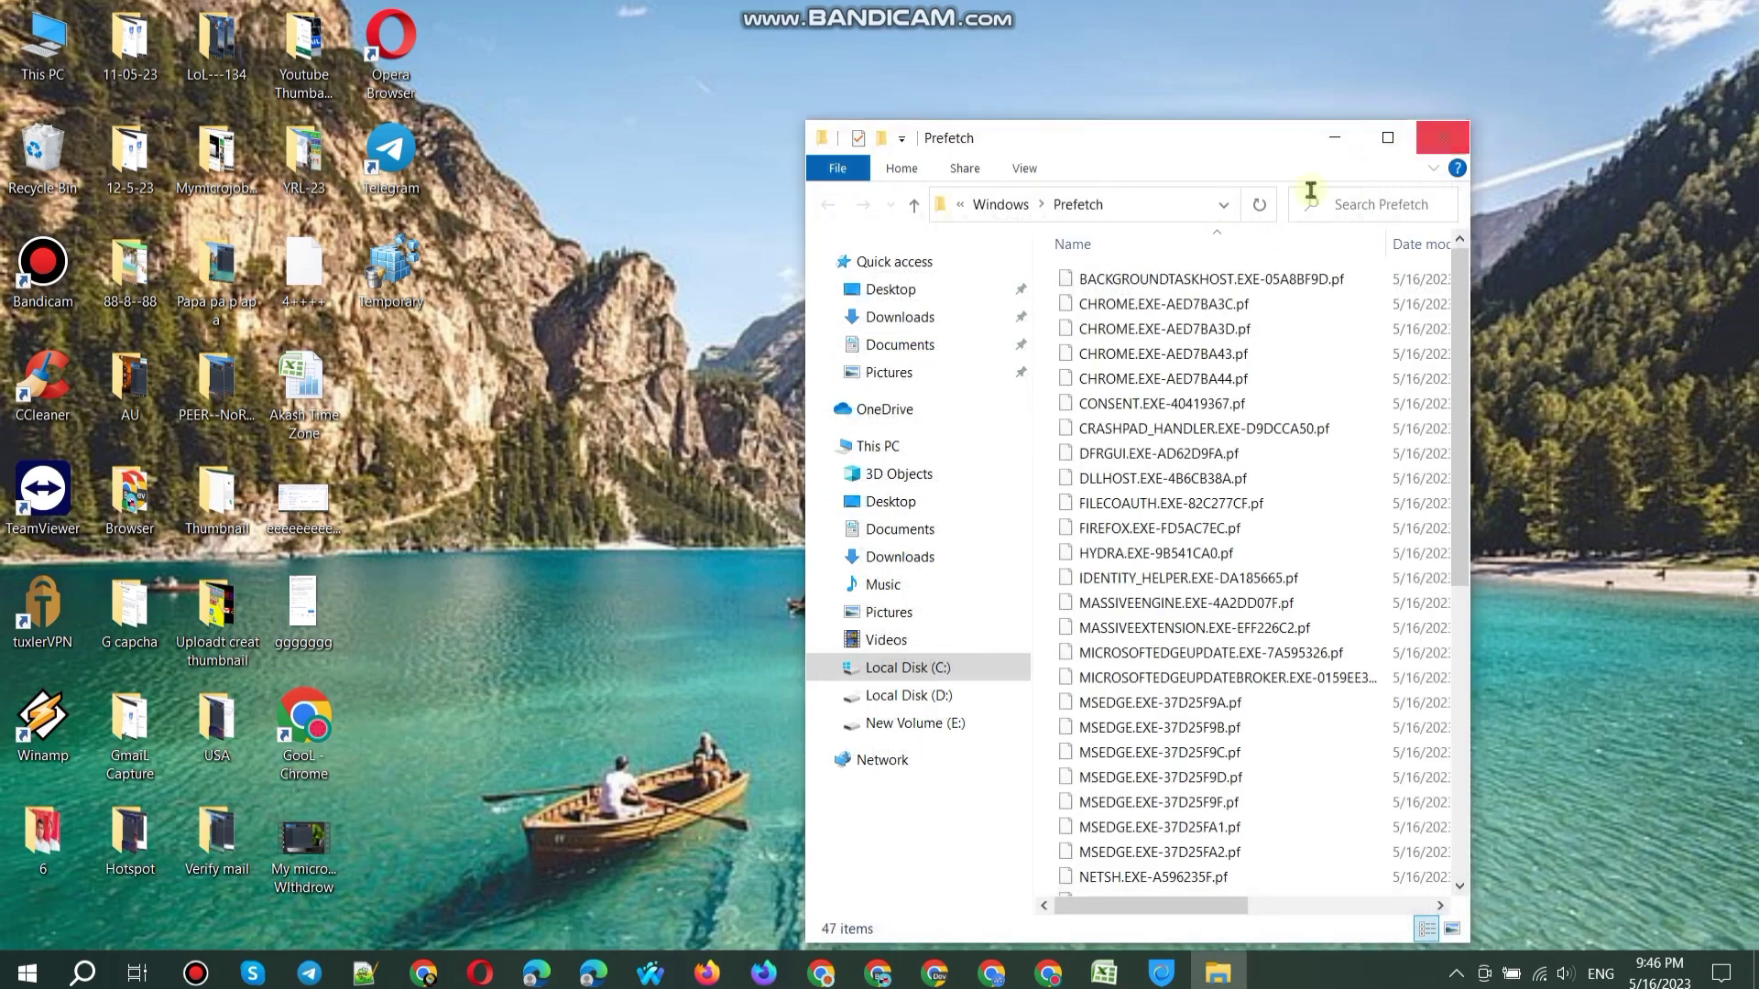
Step: Delete all 47 Prefetch files, skipping those in use
click(1203, 353)
key(ctrl+a)
key(Delete)
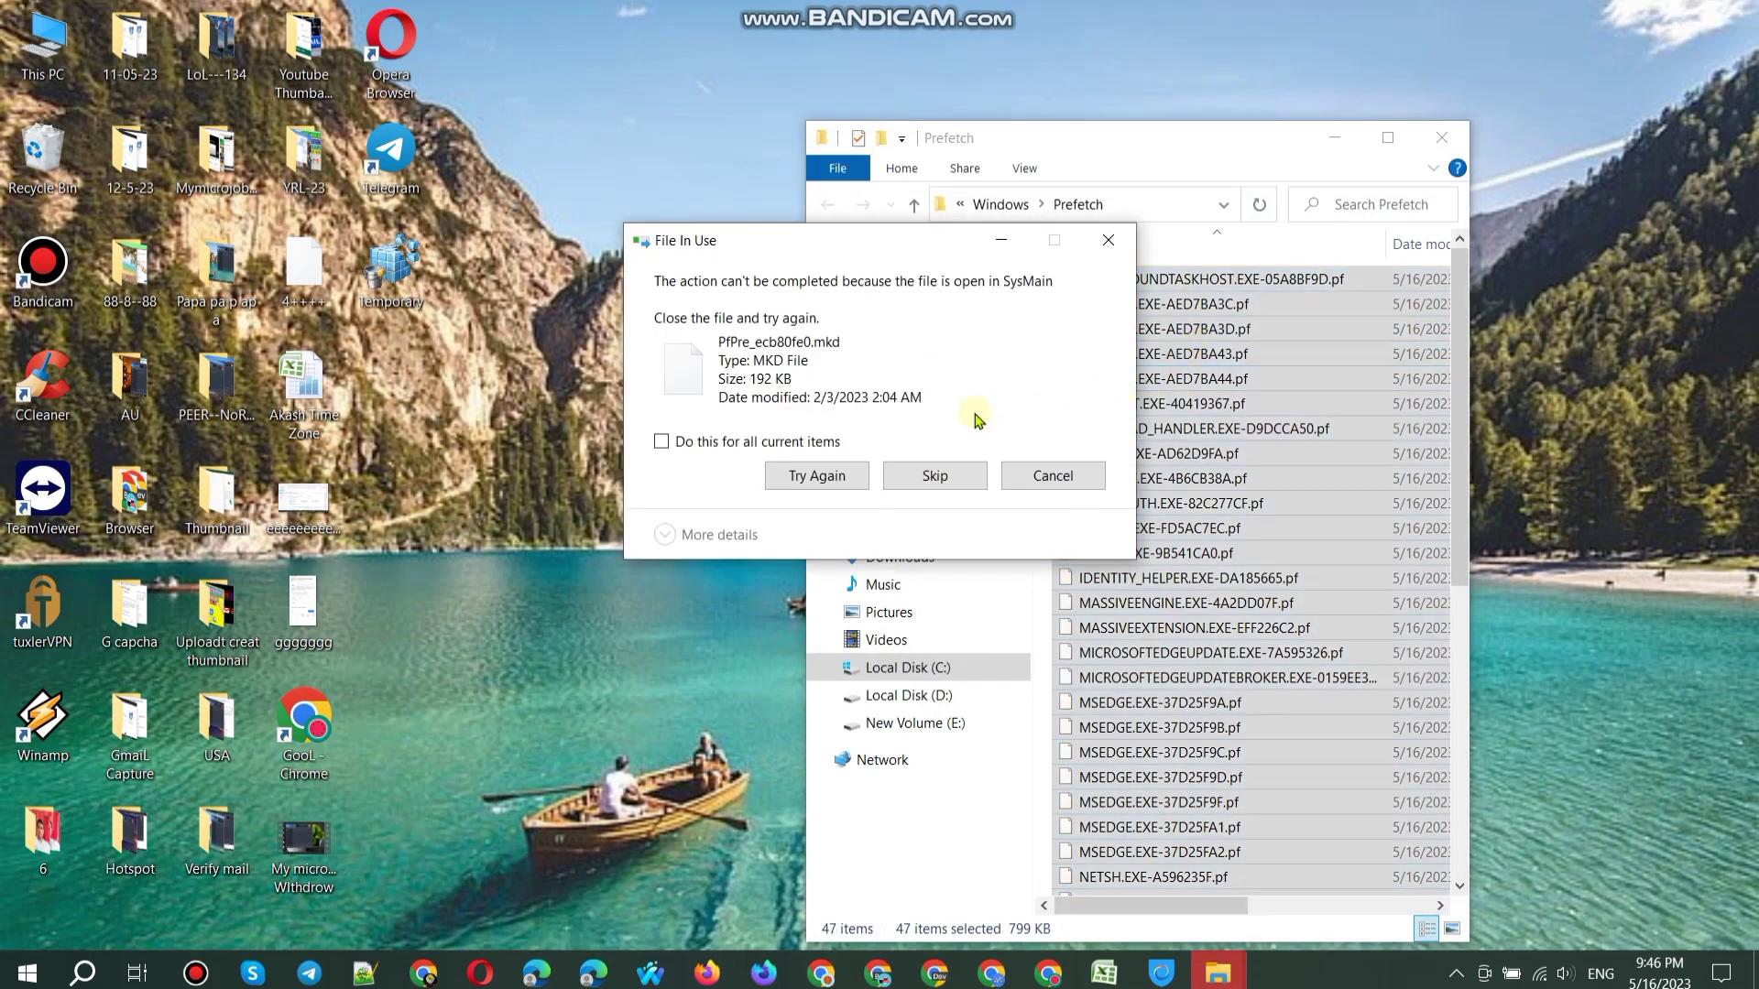
click(661, 441)
click(934, 475)
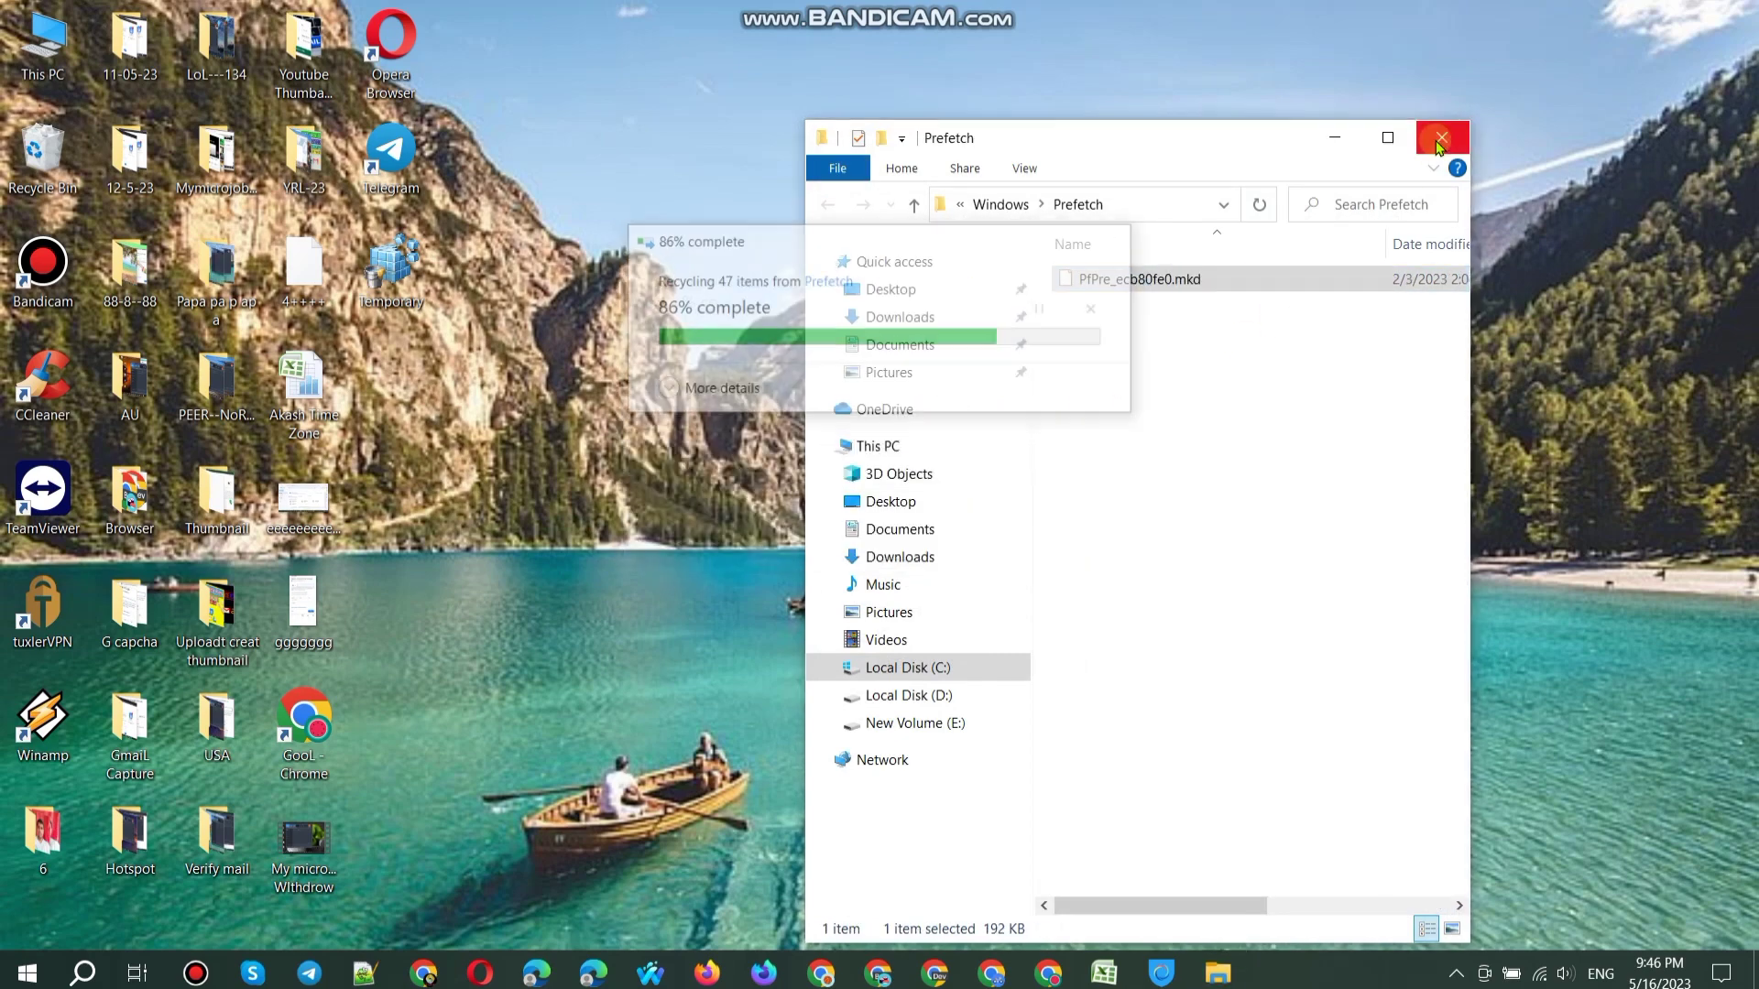
click(1438, 147)
Step: Permanently empty the Recycle Bin's 49 items and refresh the desktop
right_click(17, 161)
click(95, 203)
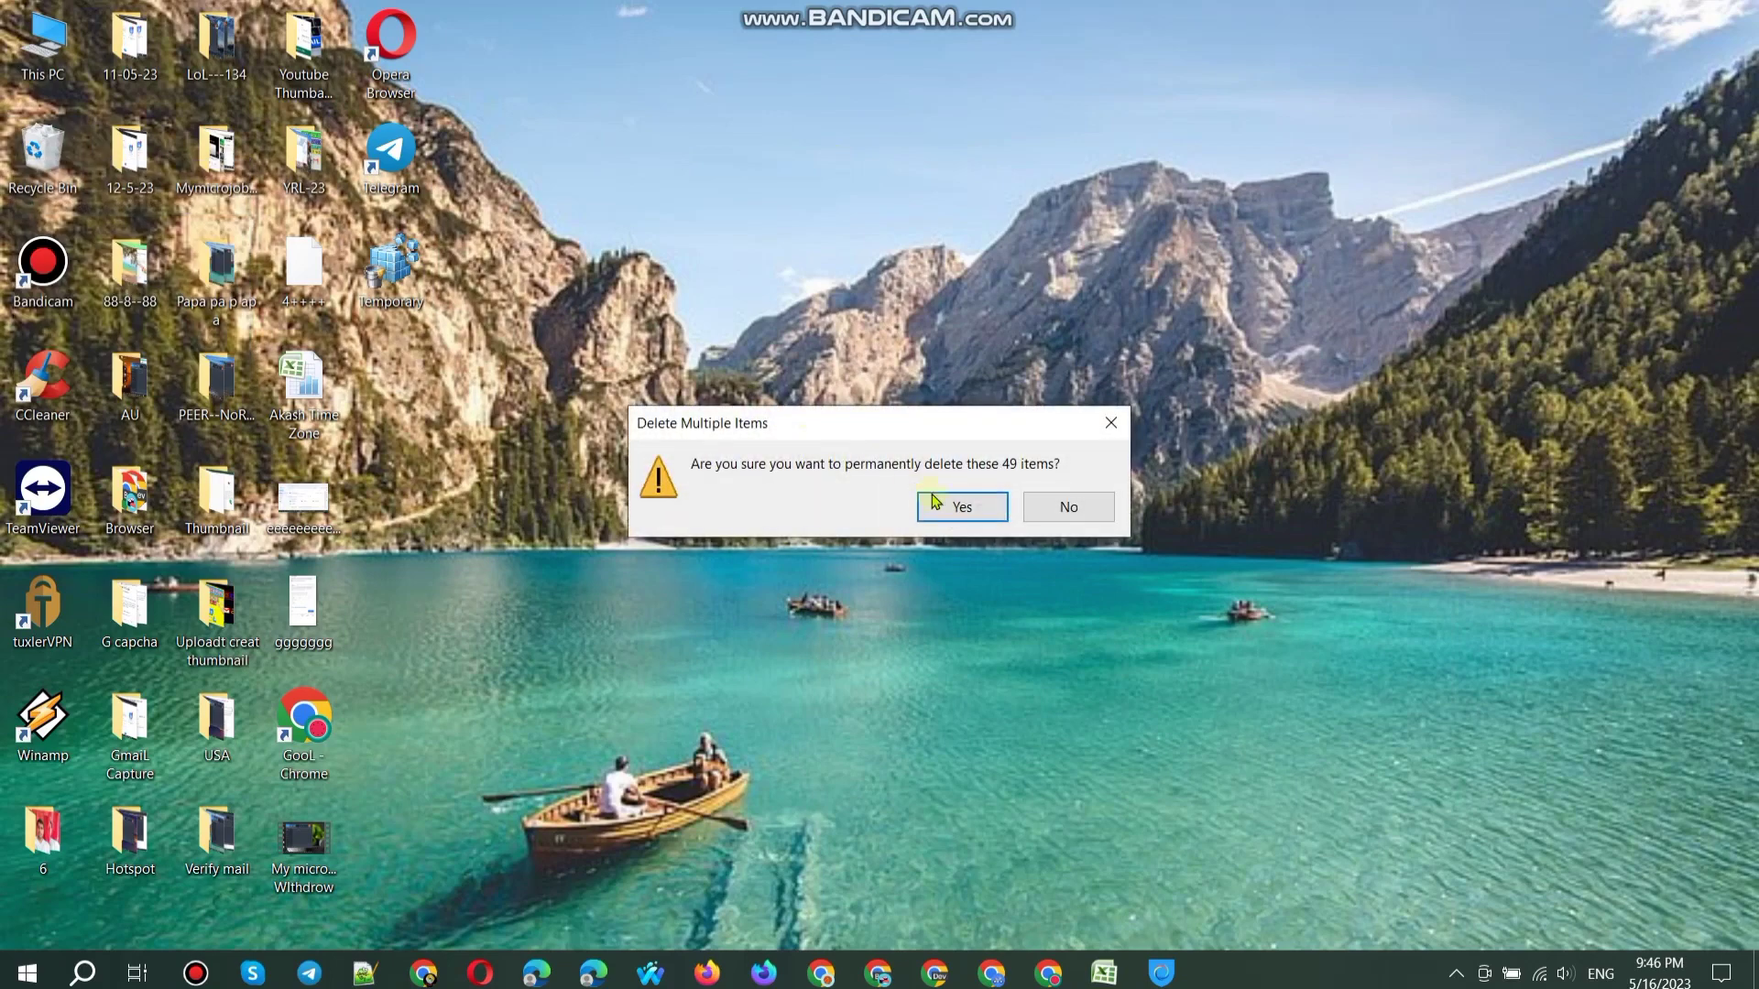
click(958, 507)
right_click(903, 250)
click(972, 323)
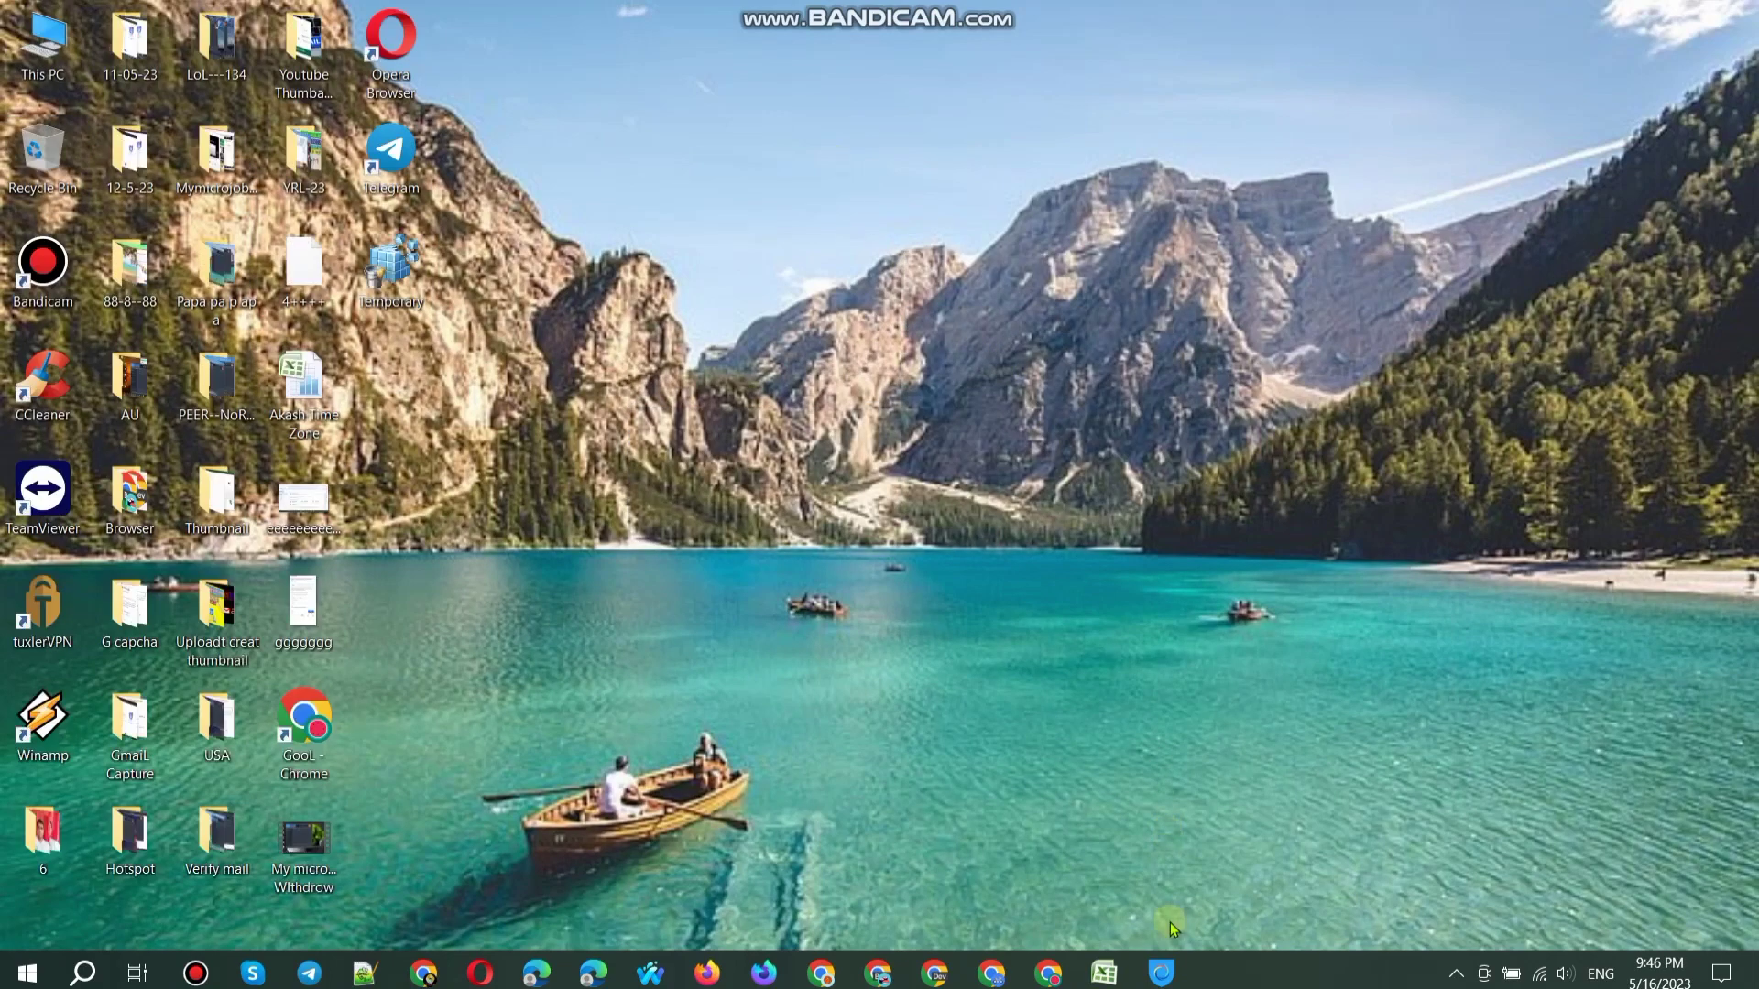
Step: Connect Hotspot Shield to the Colombia virtual location
click(1161, 973)
scroll(868, 613, down, 3)
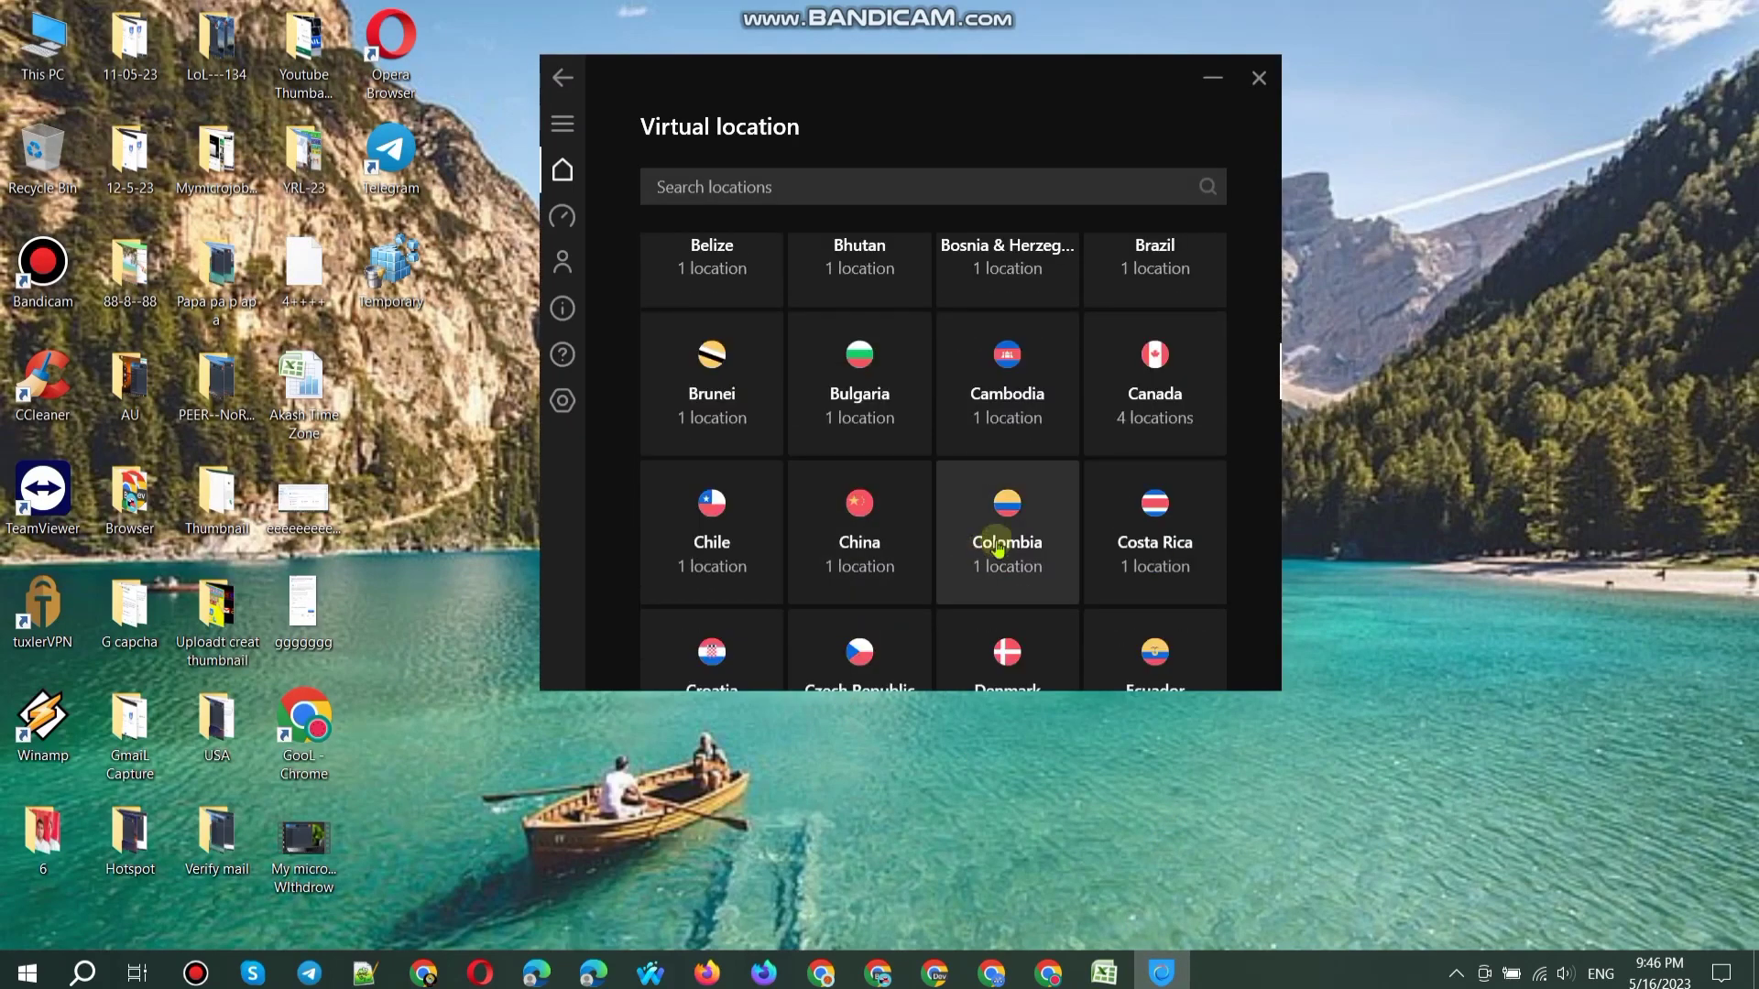
click(934, 564)
click(1167, 389)
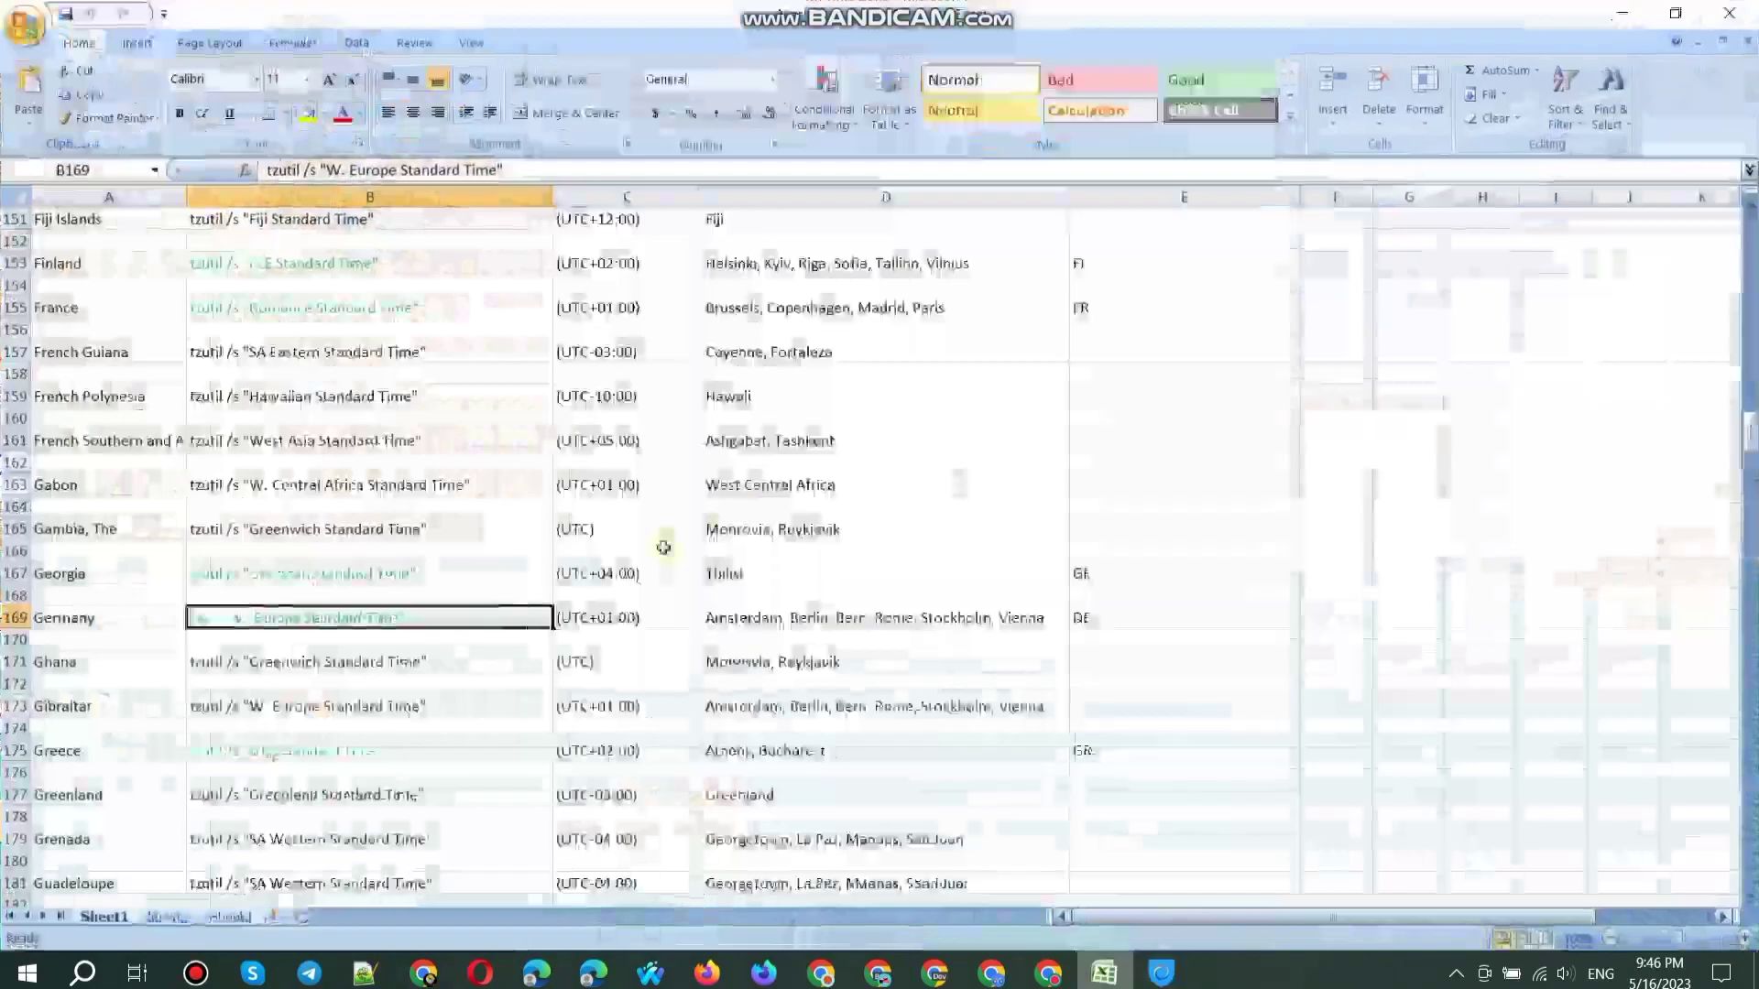
Step: Run the B99 tzutil command in Run to set SA Pacific Standard Time, then refresh the desktop
scroll(663, 547, up, 15)
scroll(663, 547, up, 7)
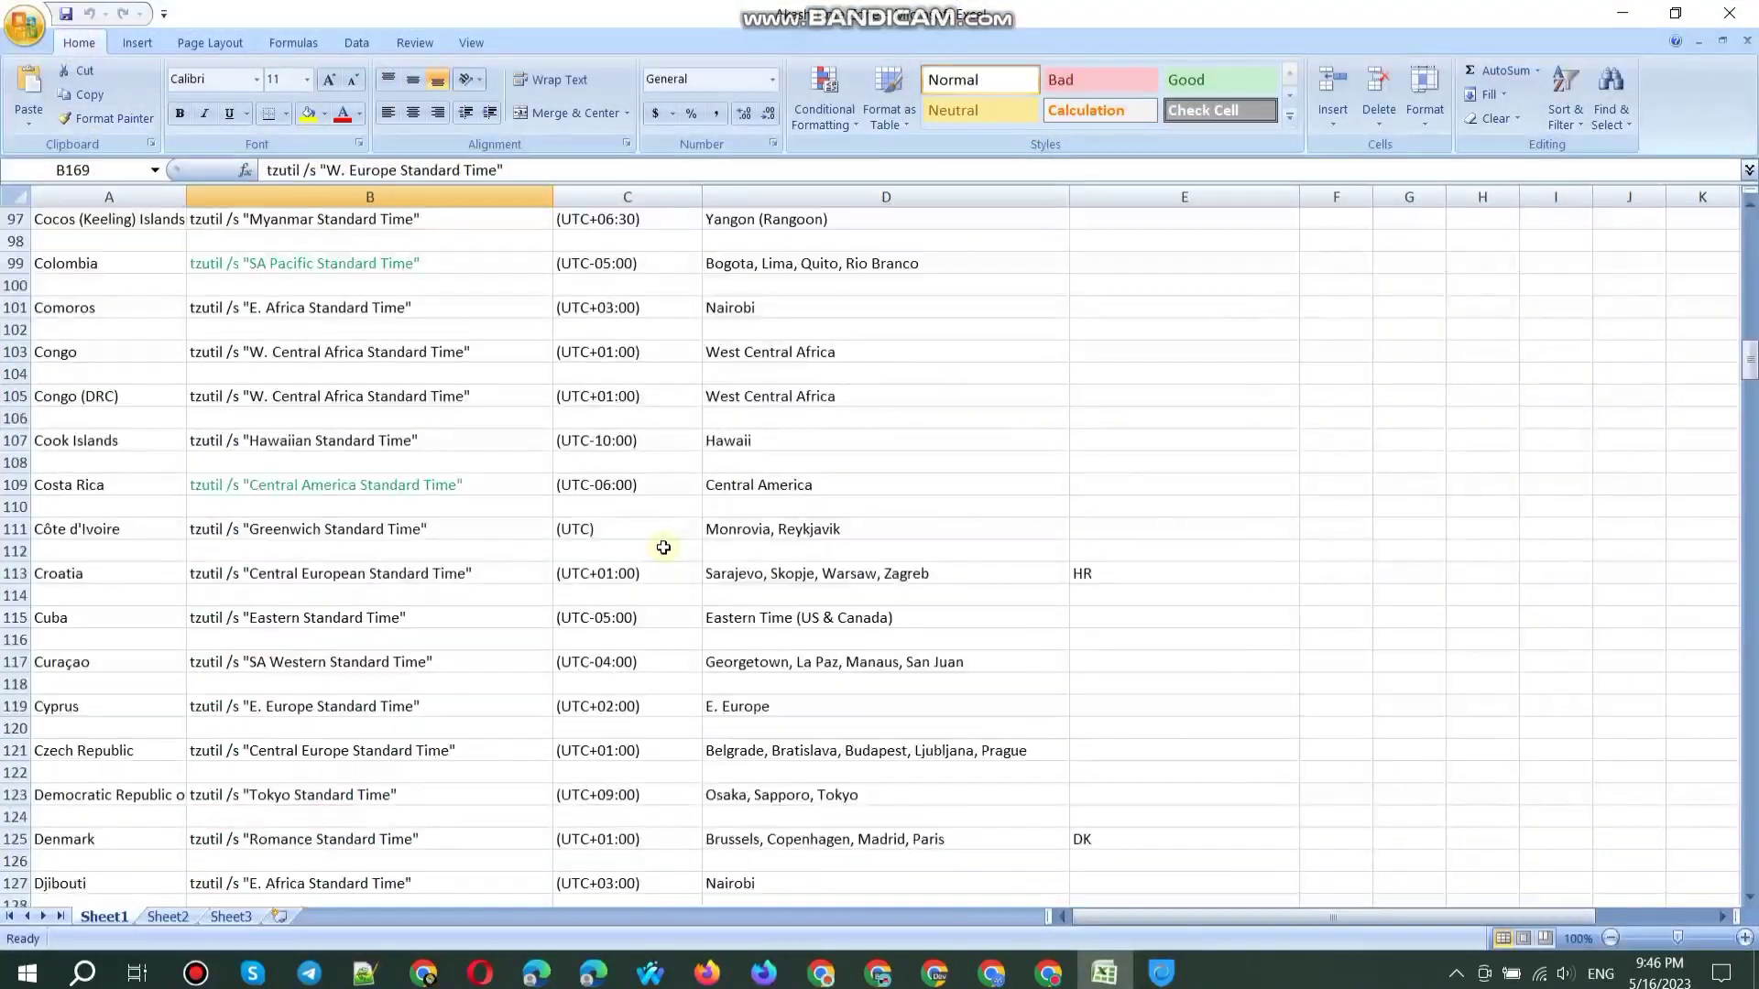
click(293, 463)
key(ctrl+c)
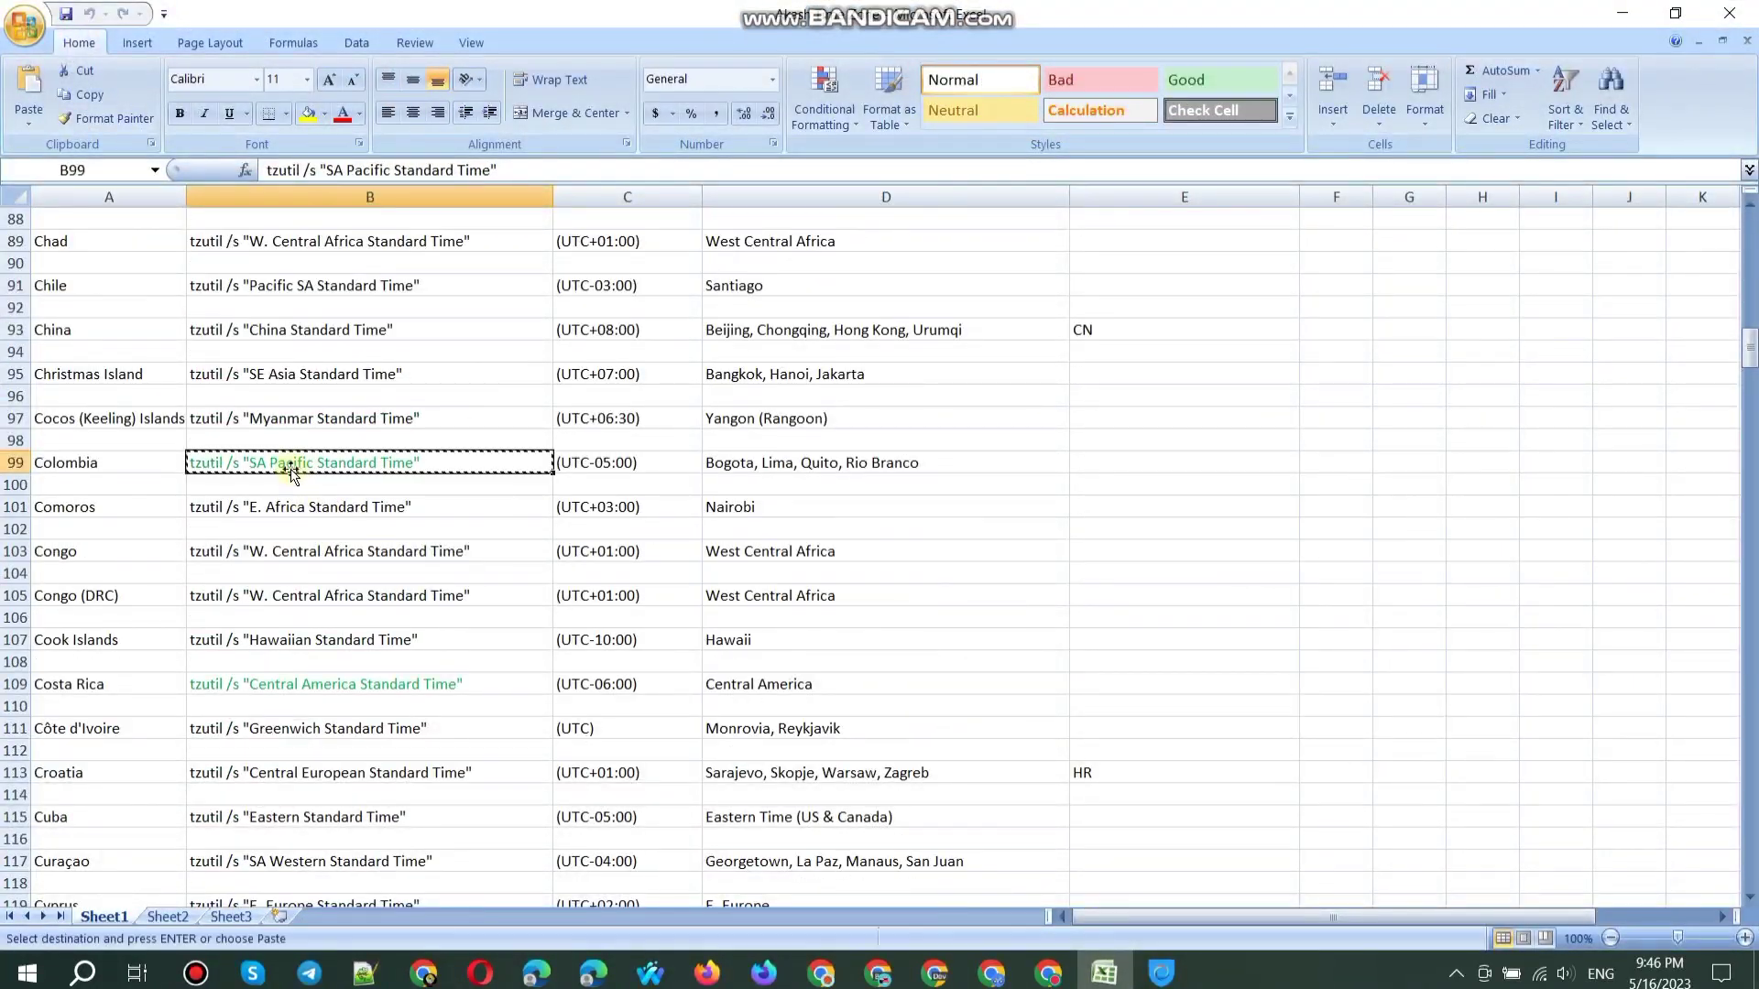
key(super+r)
key(ctrl+v)
key(Return)
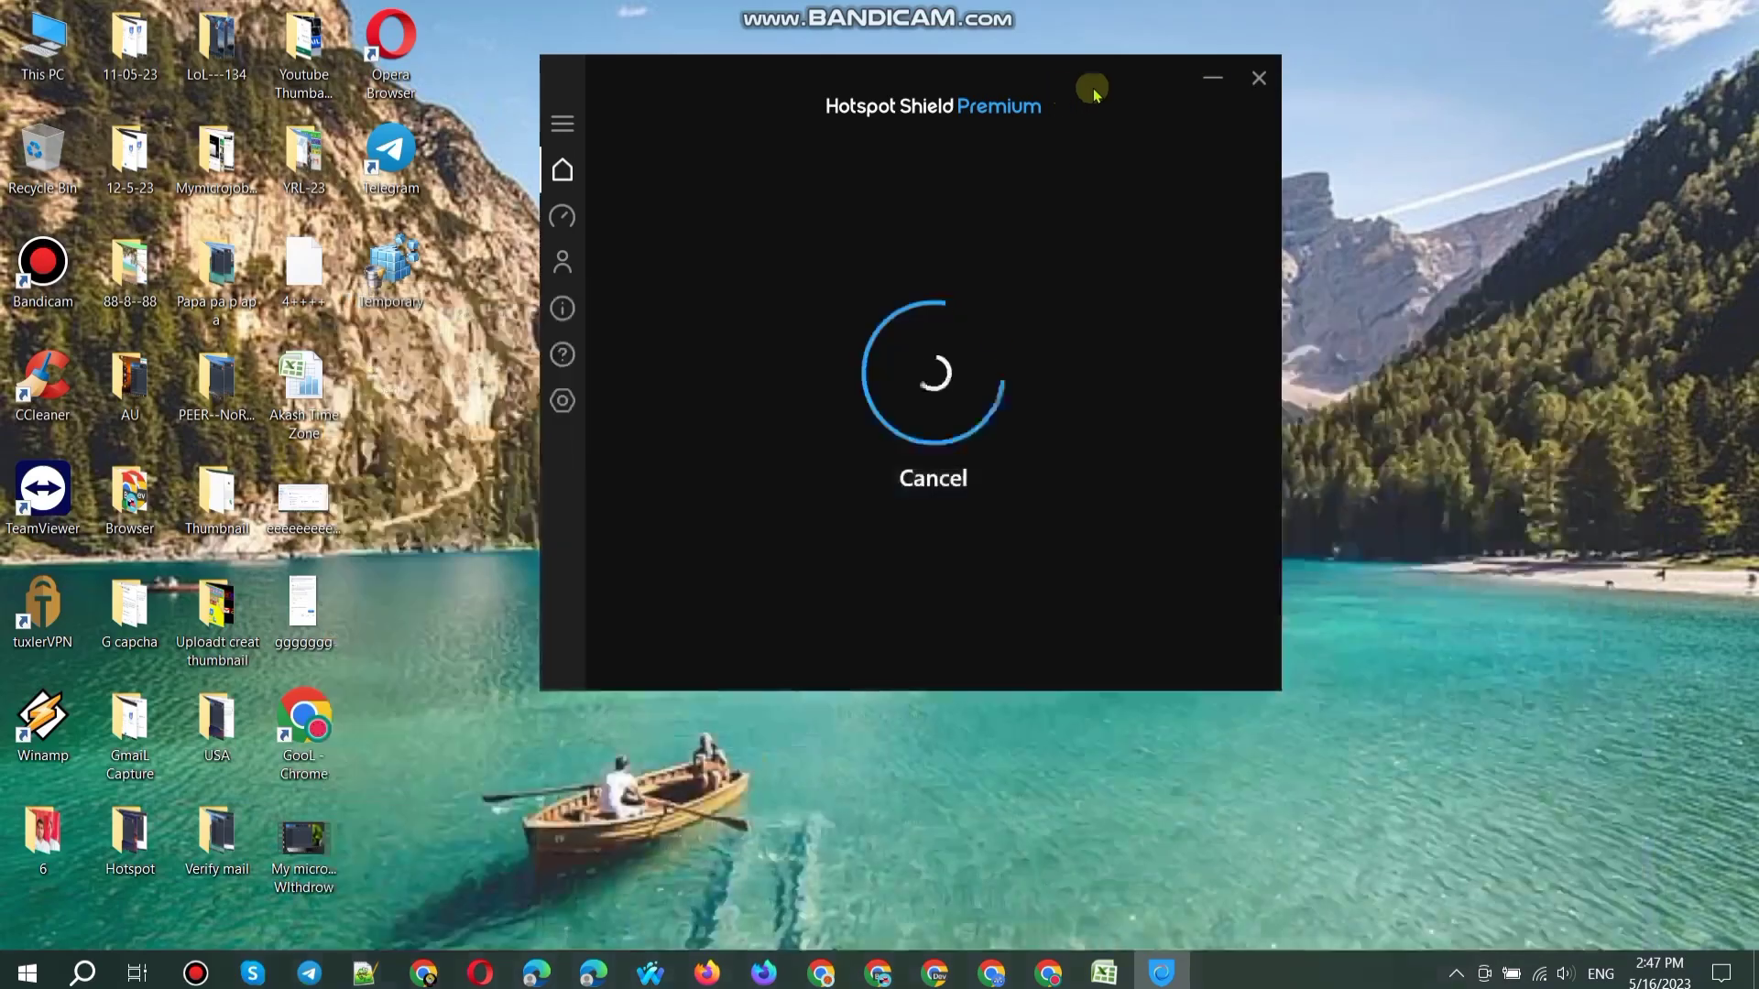
right_click(1398, 33)
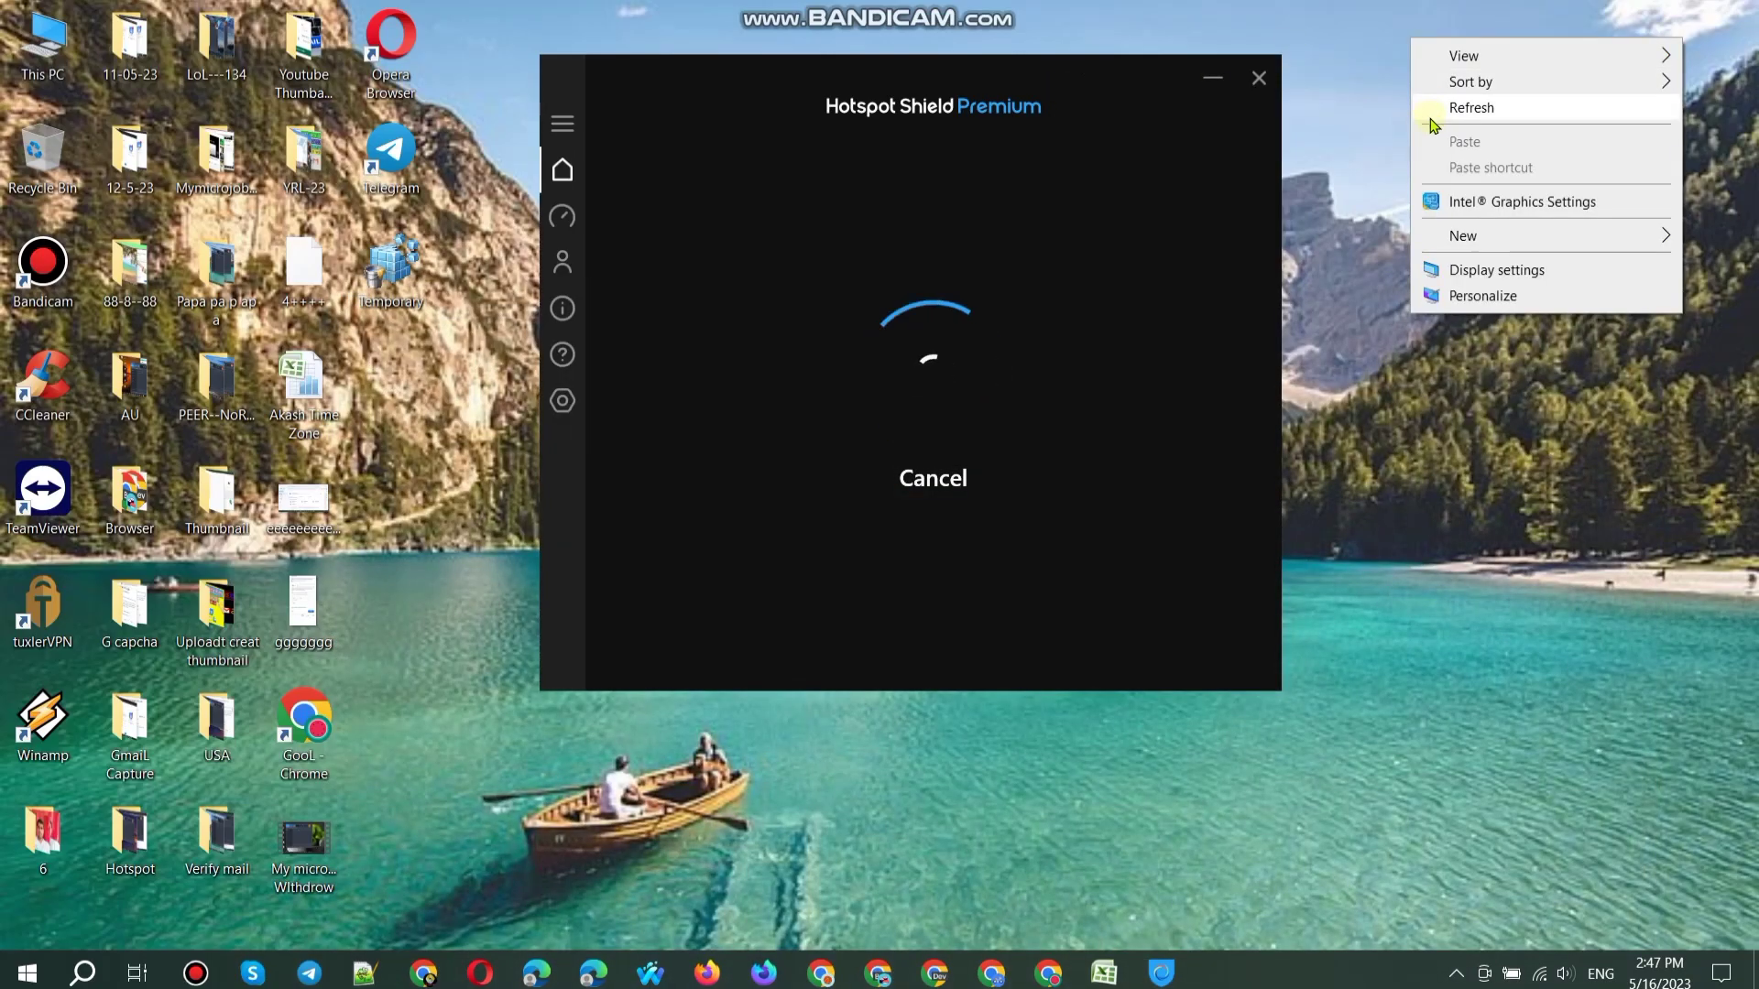
click(1446, 109)
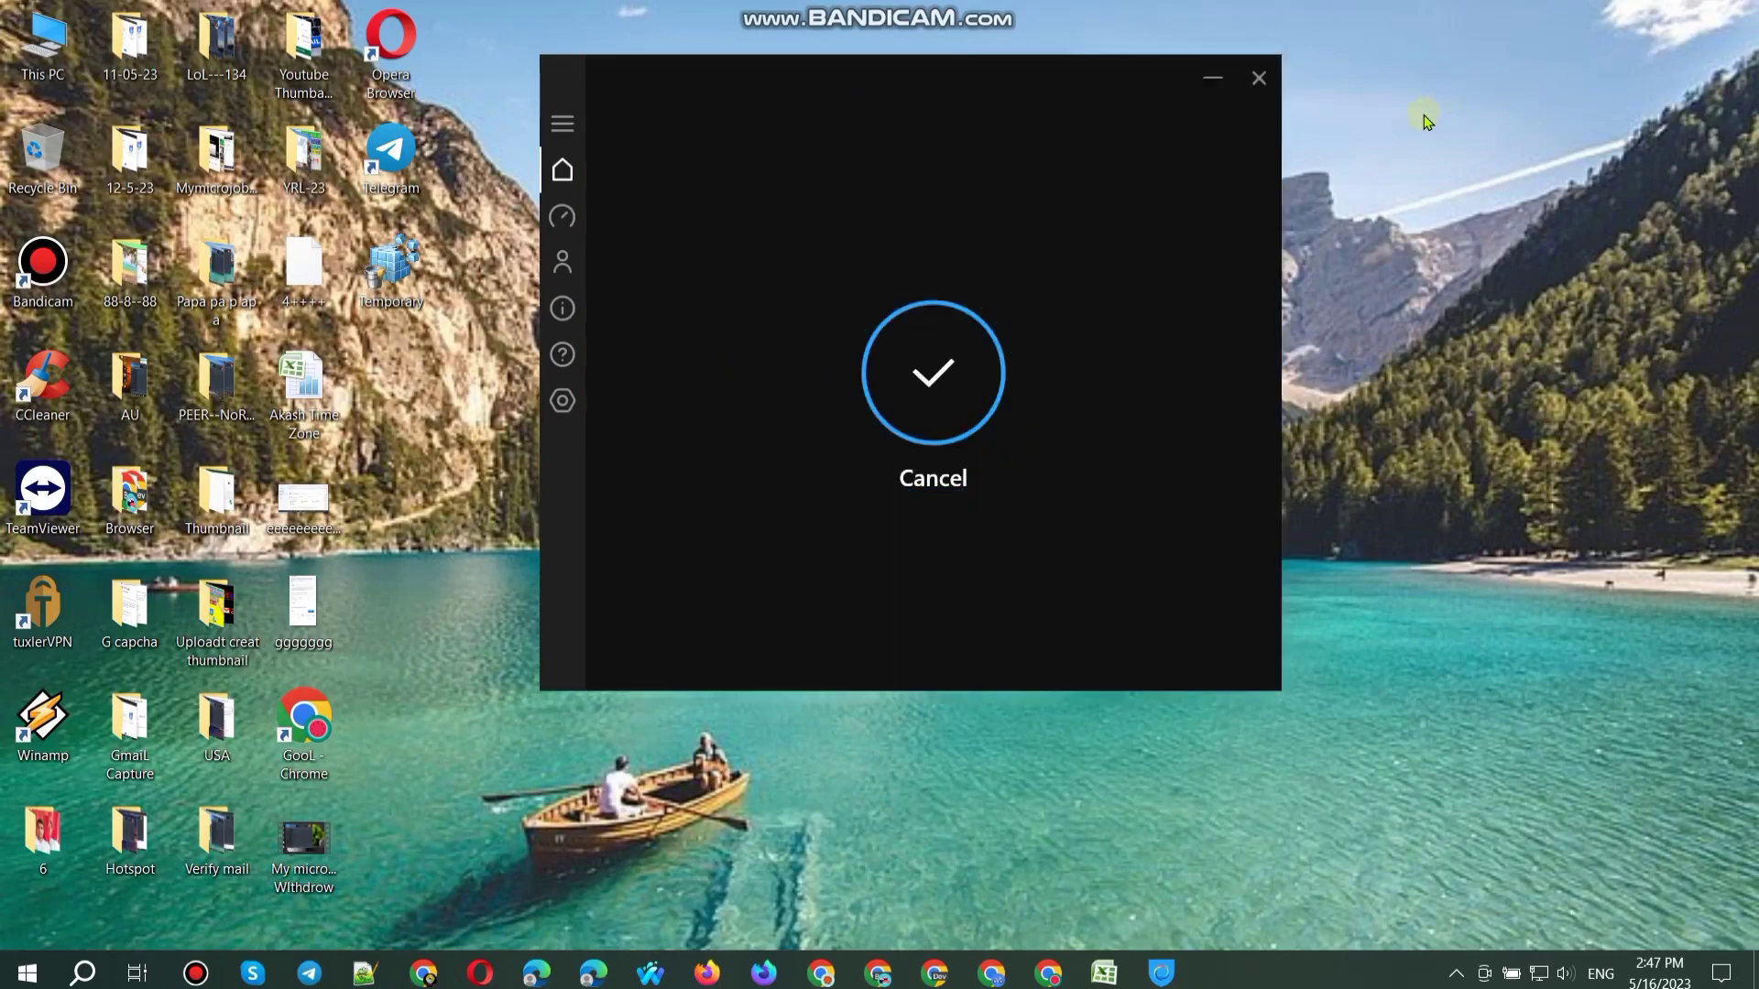
click(1212, 77)
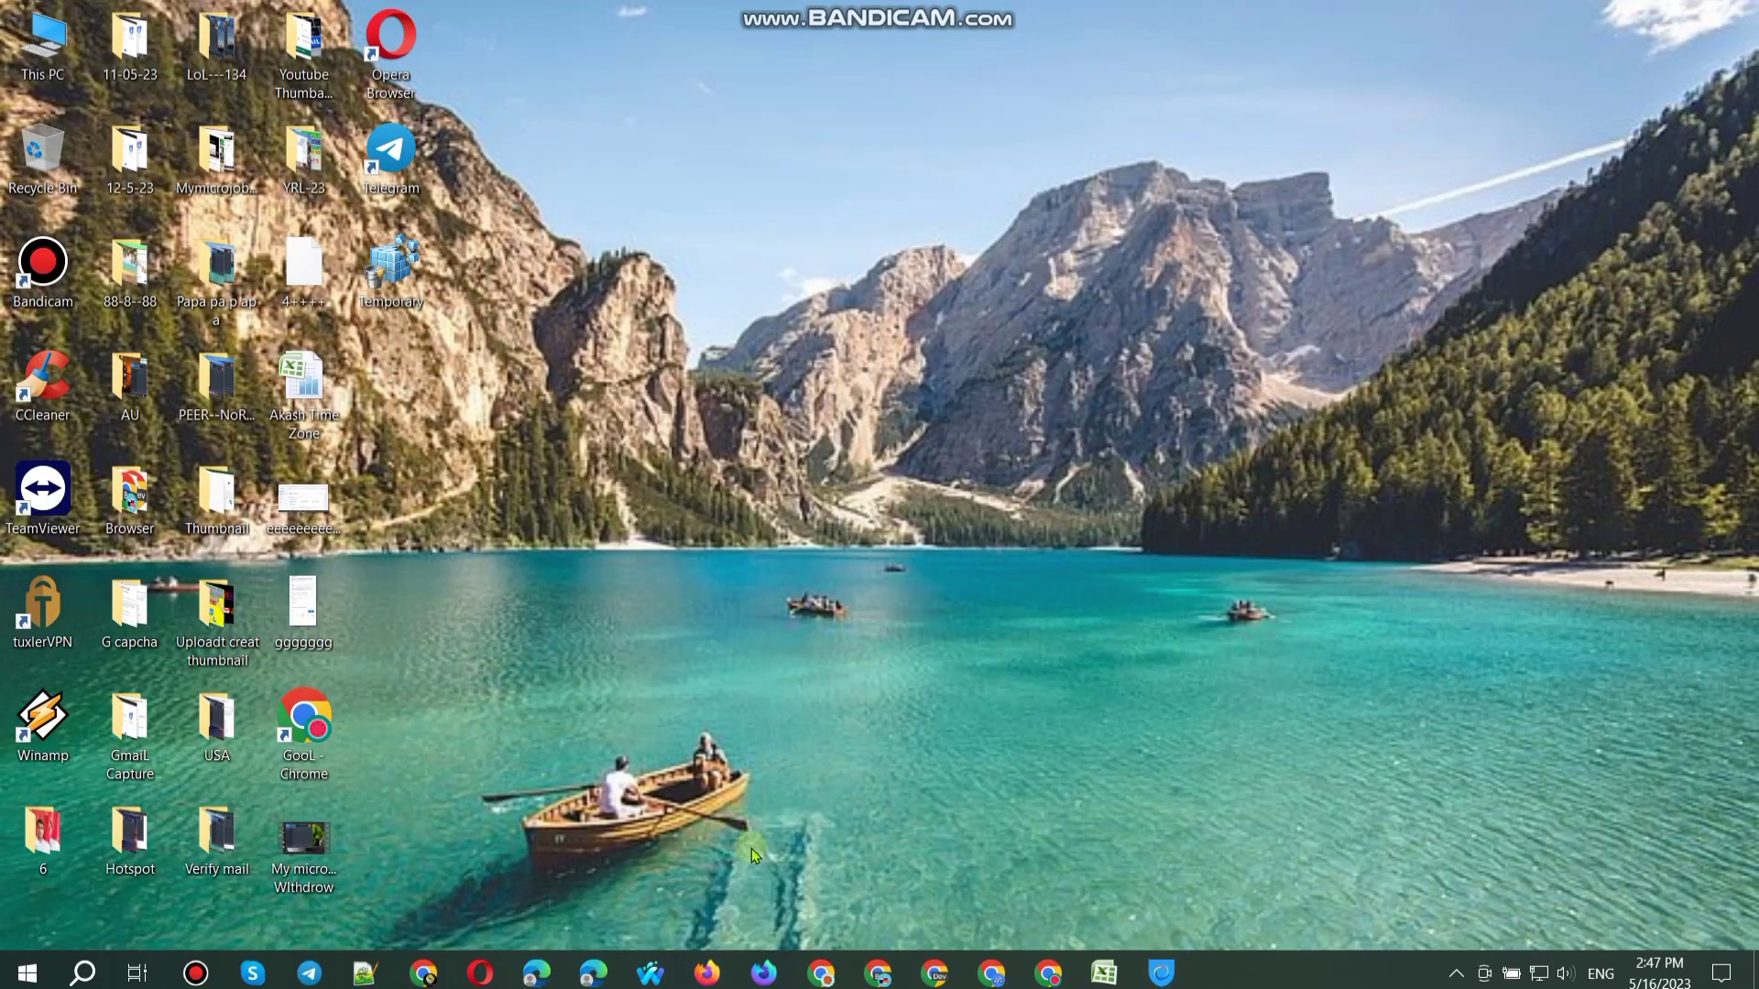
Step: Clear all Firefox history, then load the Google signup bookmark in a new private window
click(713, 974)
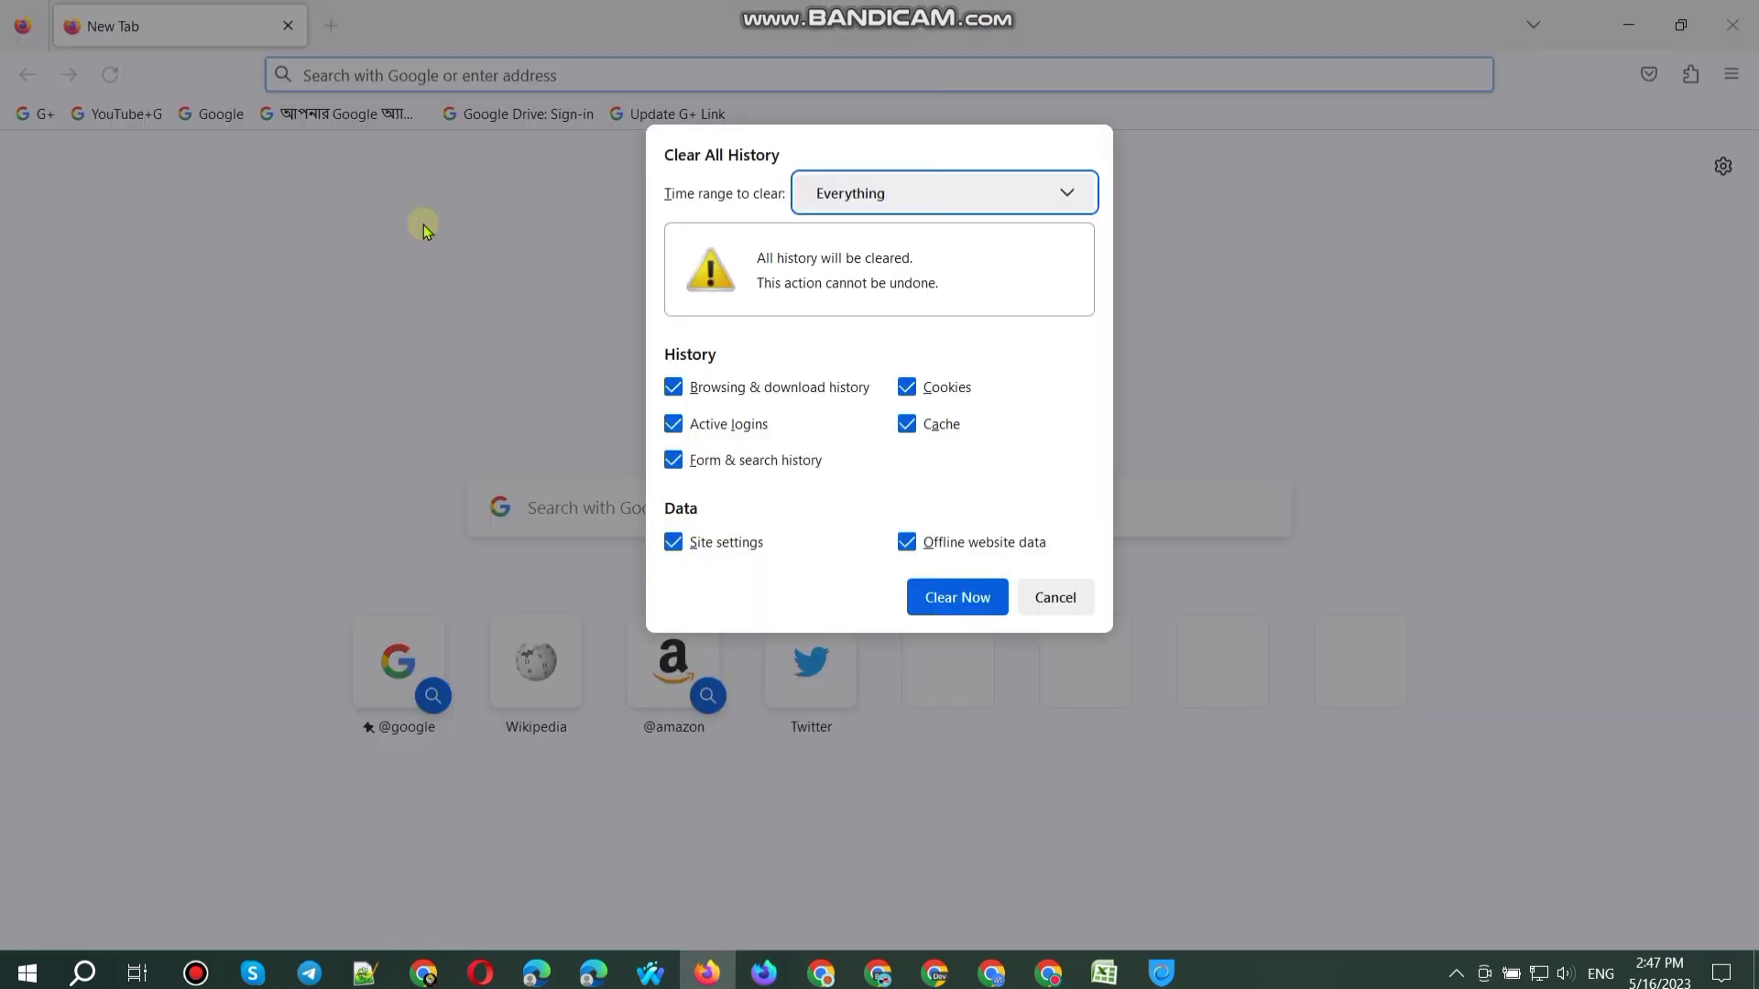
click(944, 595)
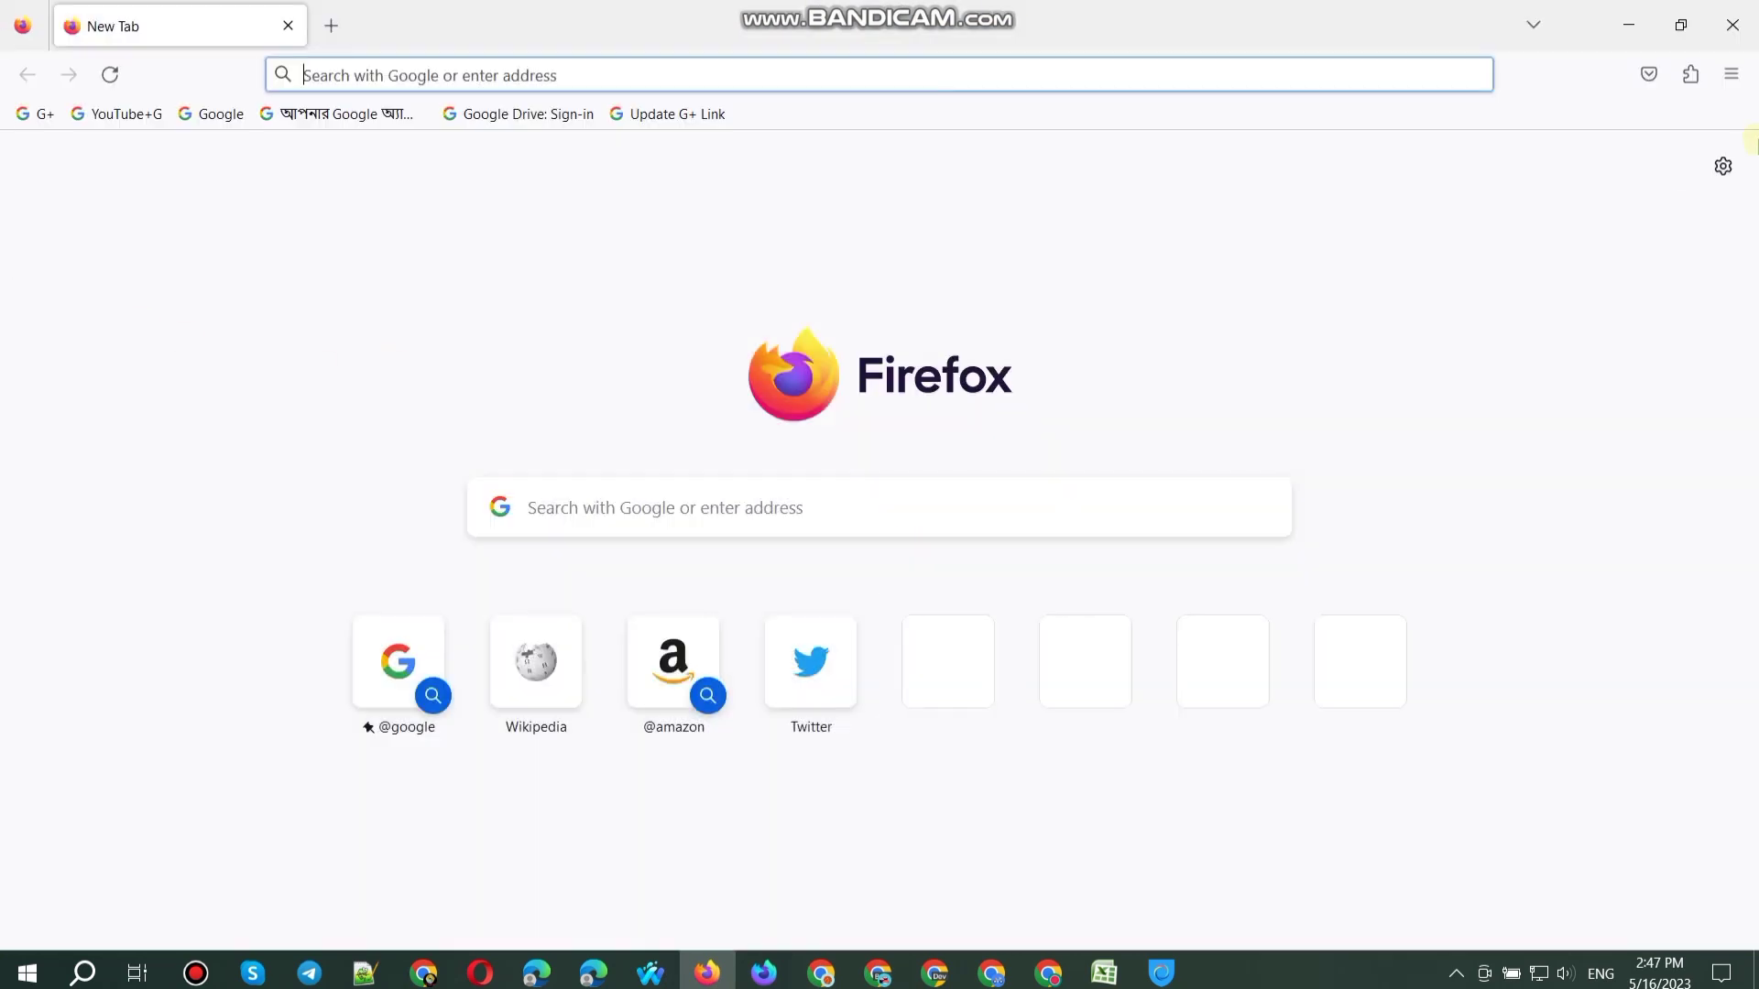
click(1730, 73)
click(1607, 235)
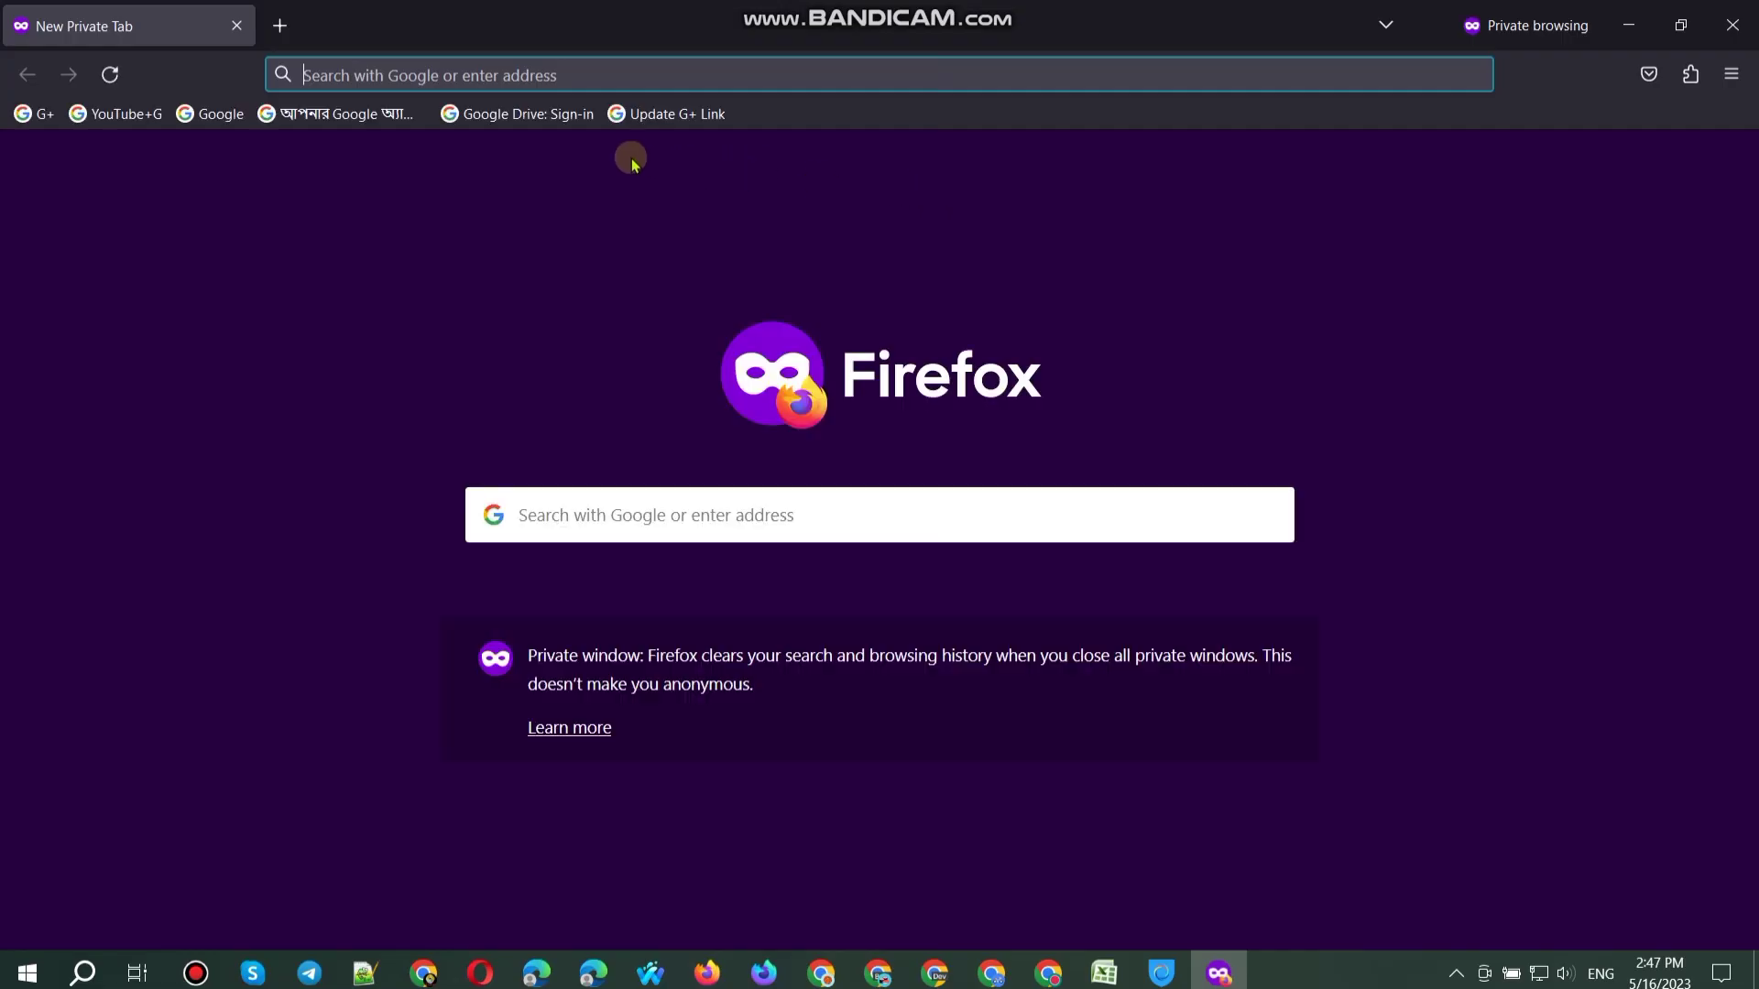
click(365, 117)
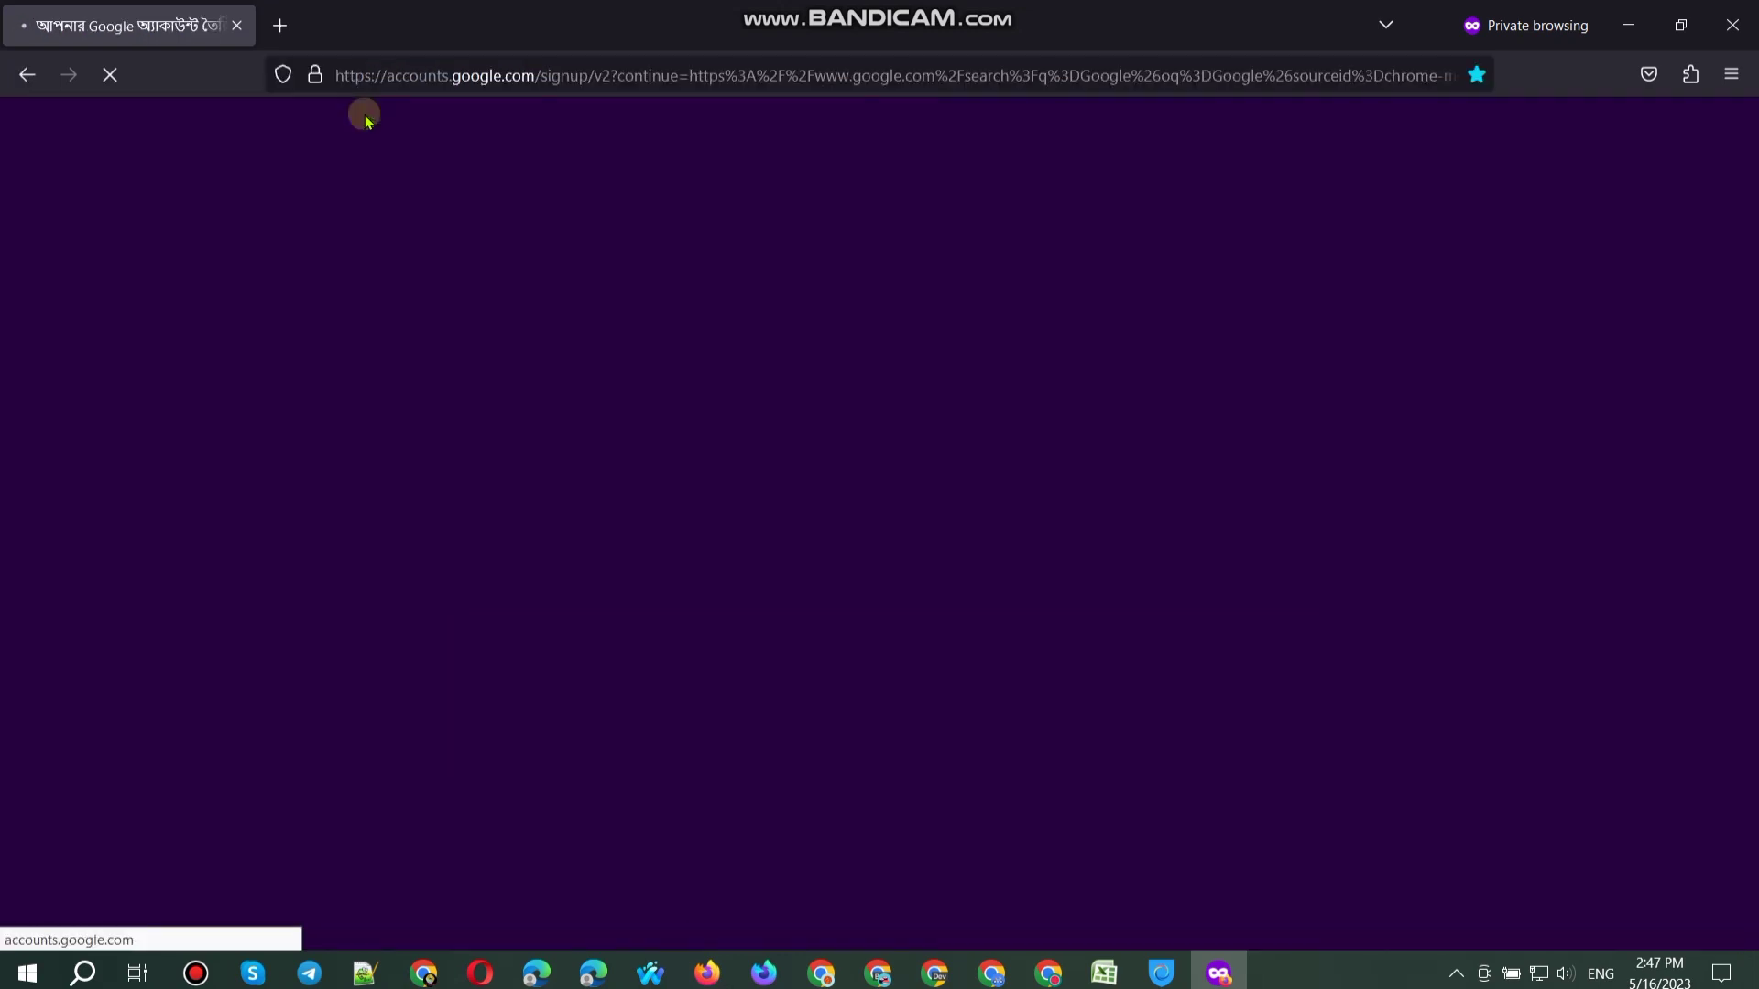
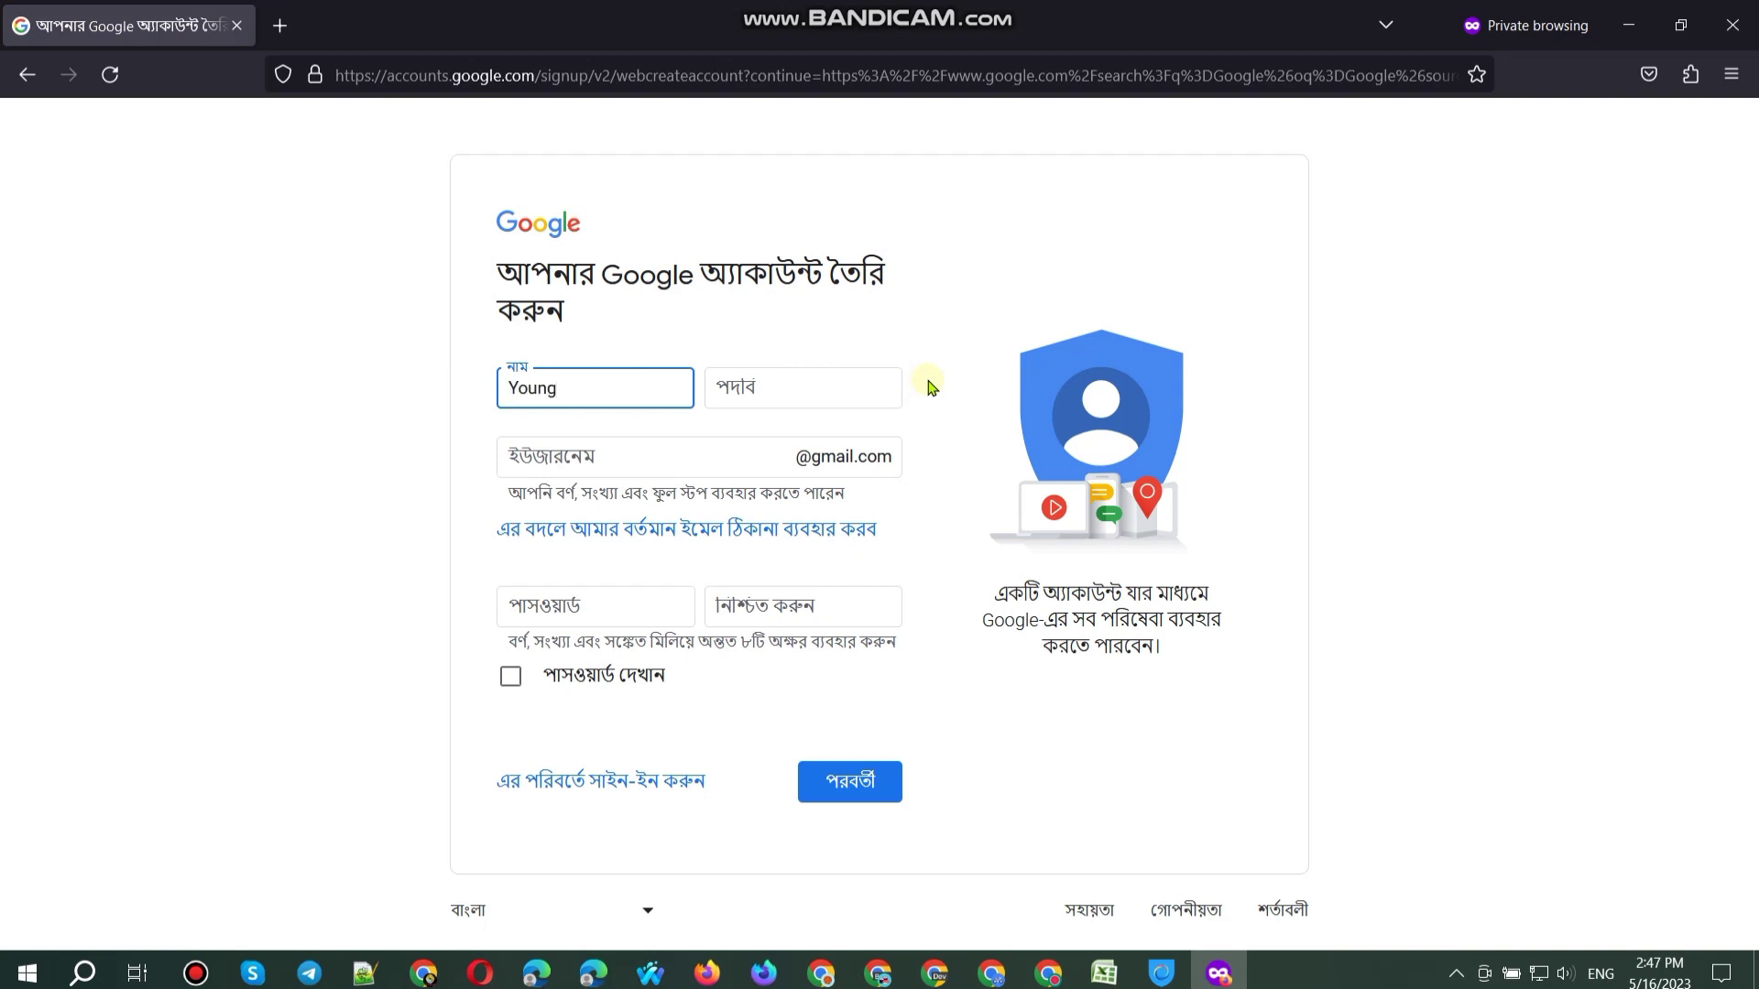
Step: Enter the first and last name, a Gmail username and the account password
key(Tab)
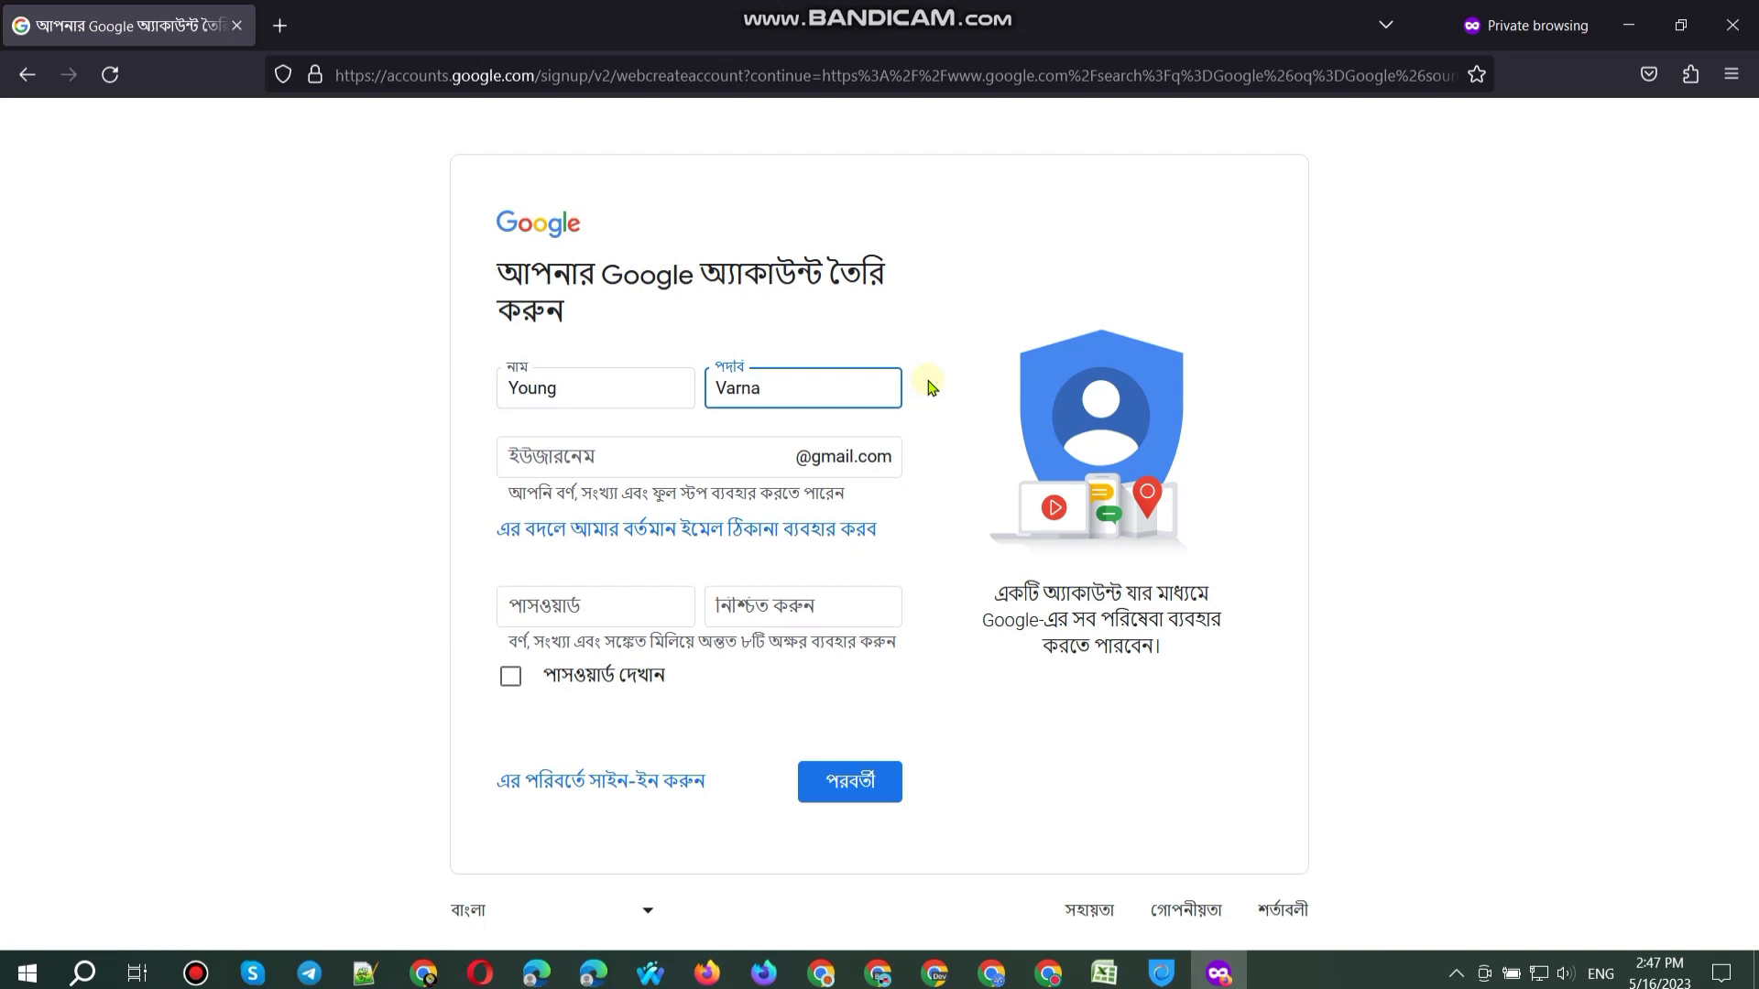
click(705, 455)
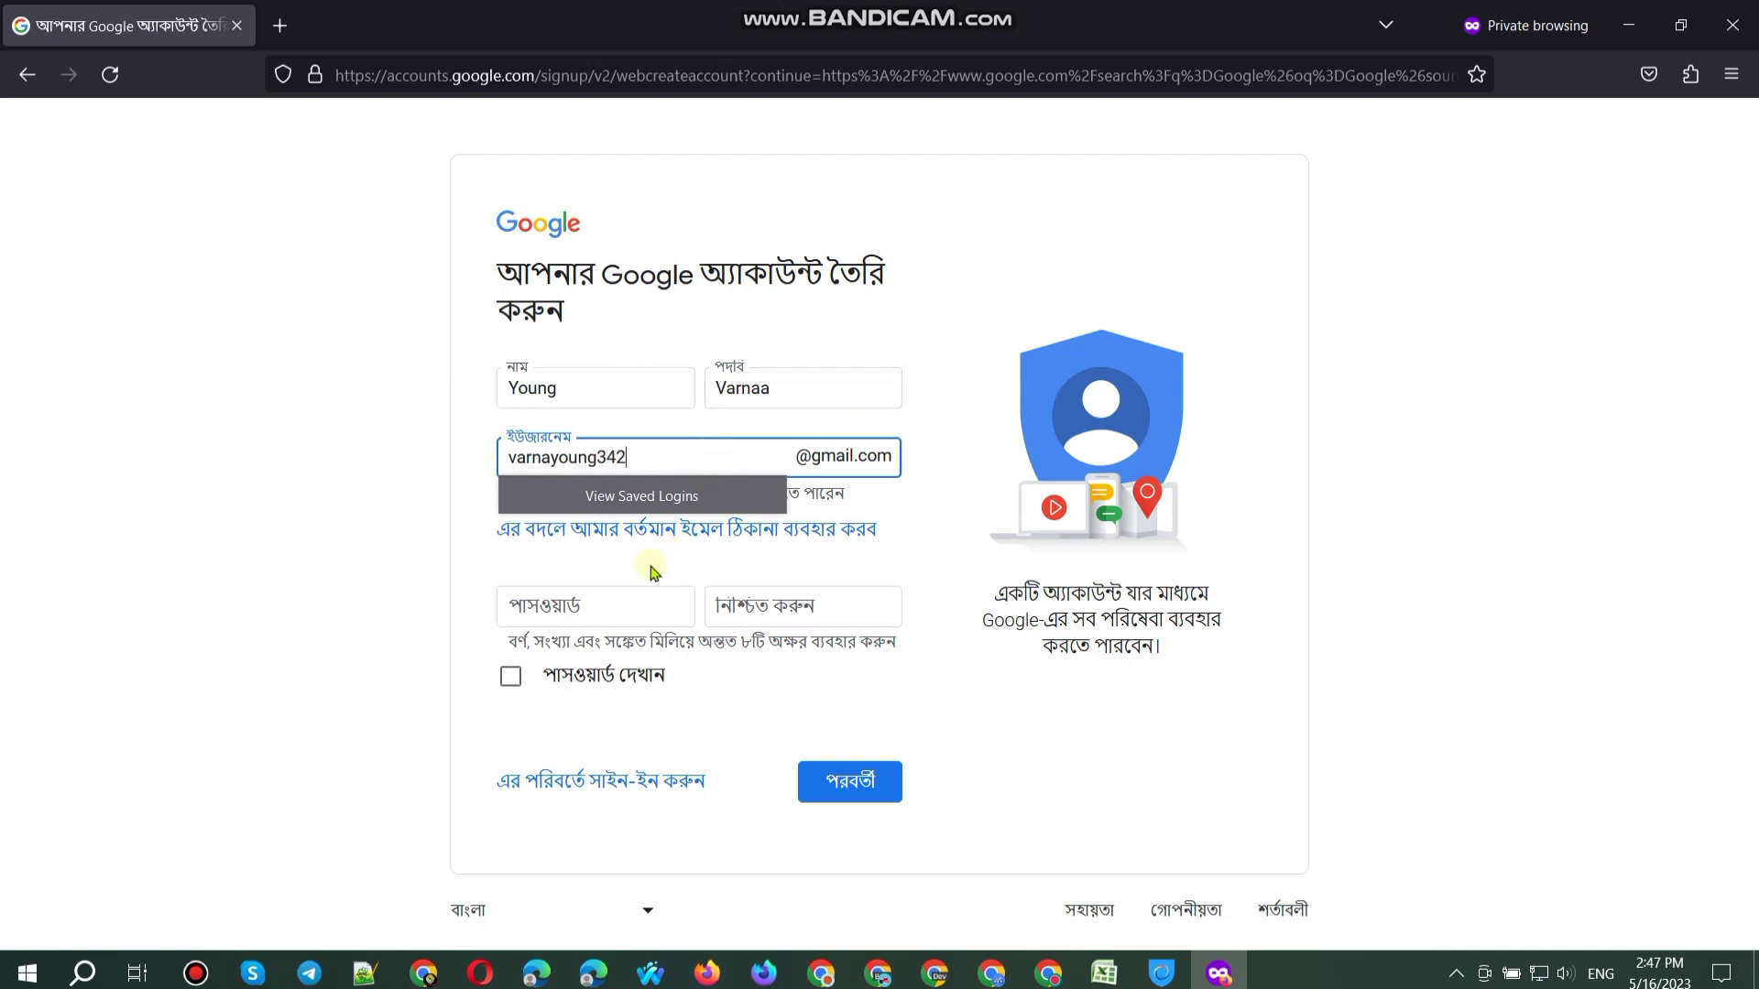
click(602, 595)
text(aa)
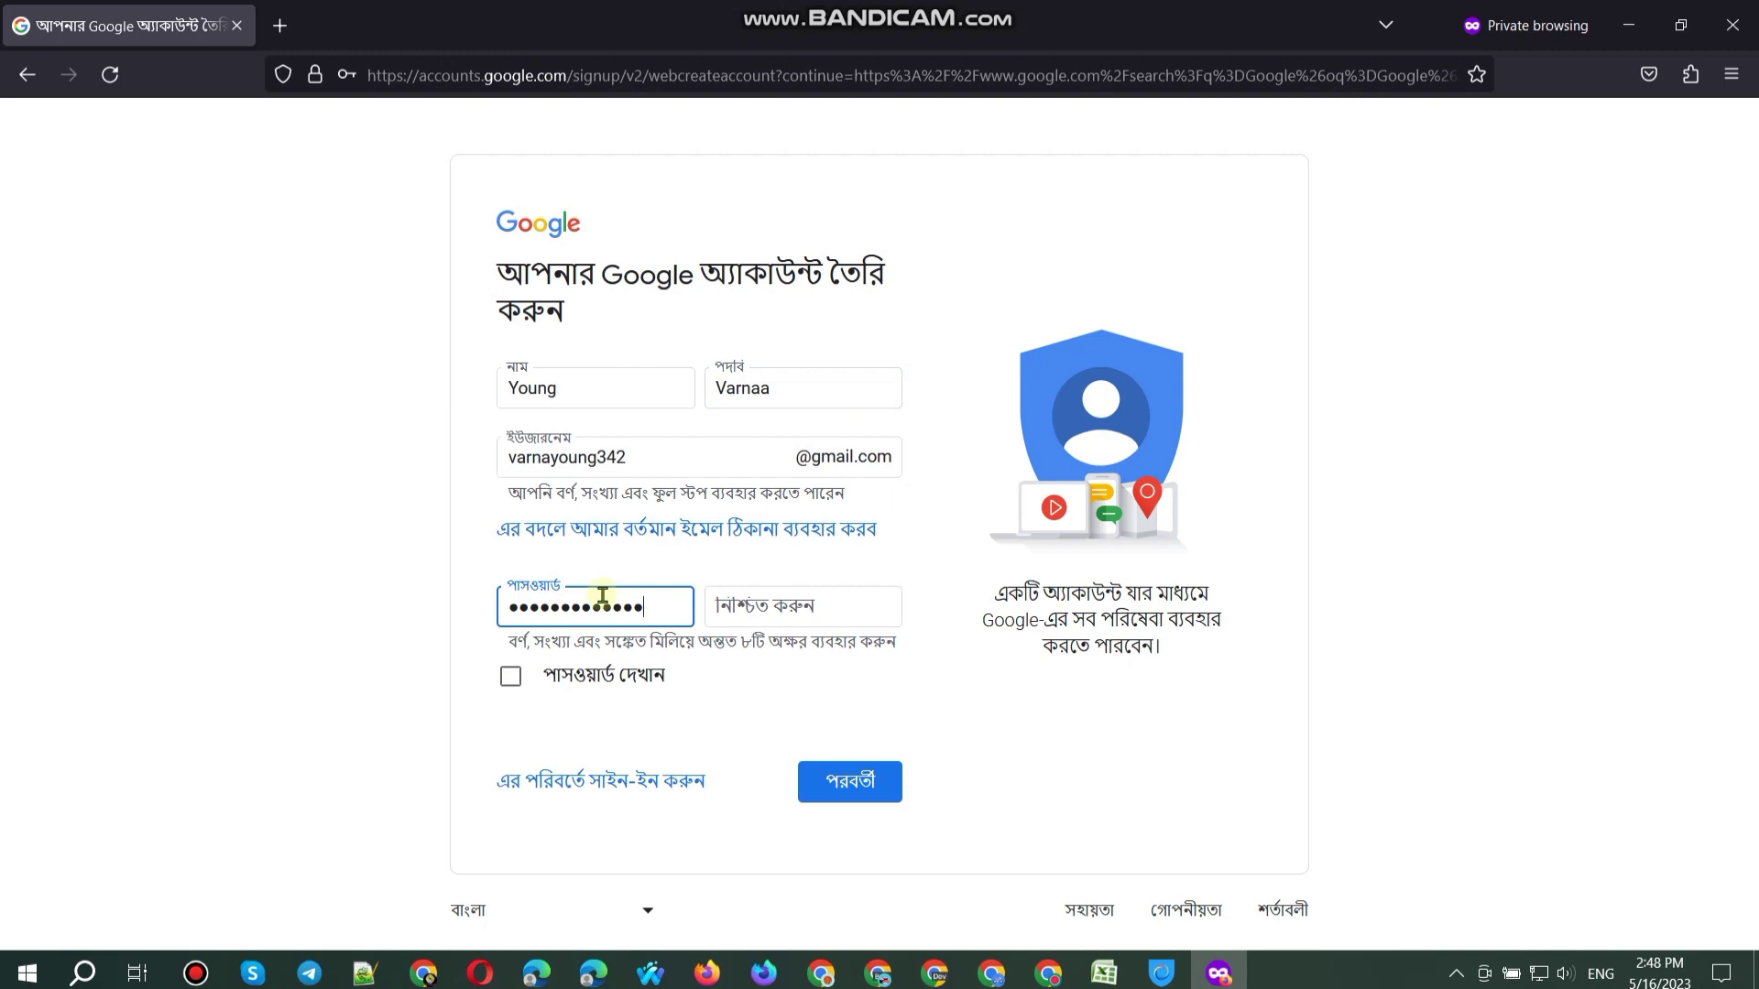
text(•••)
Step: Reveal the password, copy it into the Confirm field, then mask it again
click(579, 666)
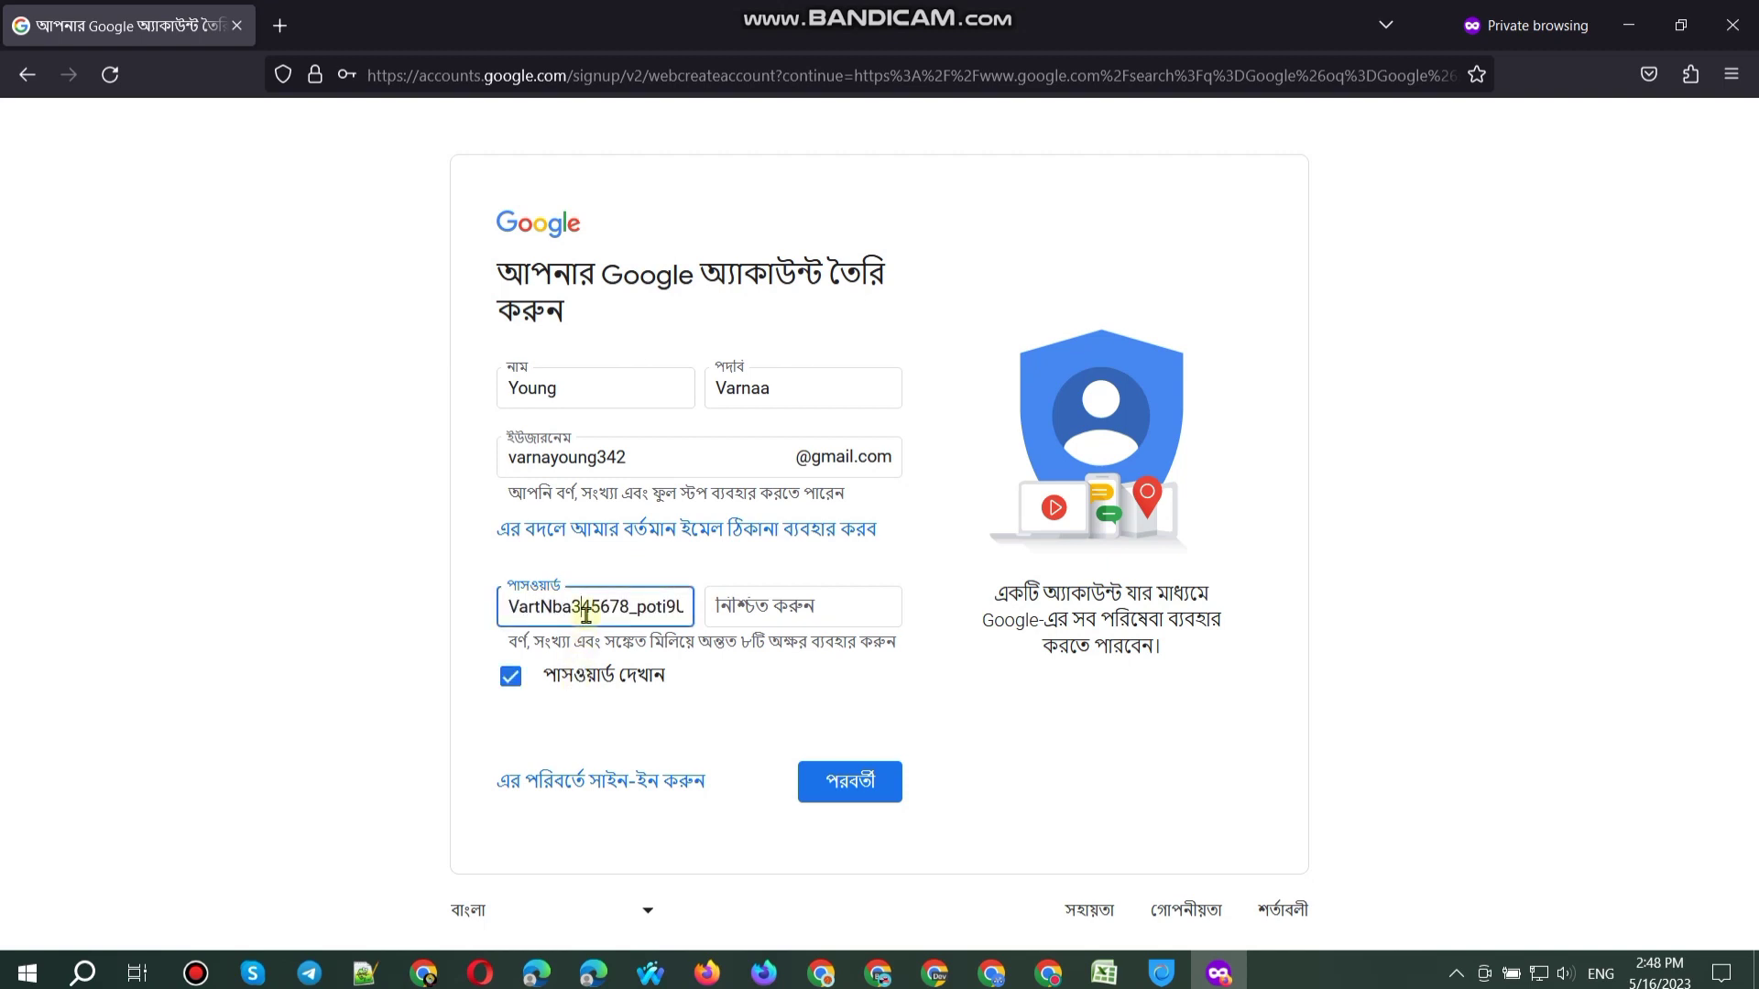
double_click(589, 606)
click(755, 604)
key(ctrl+v)
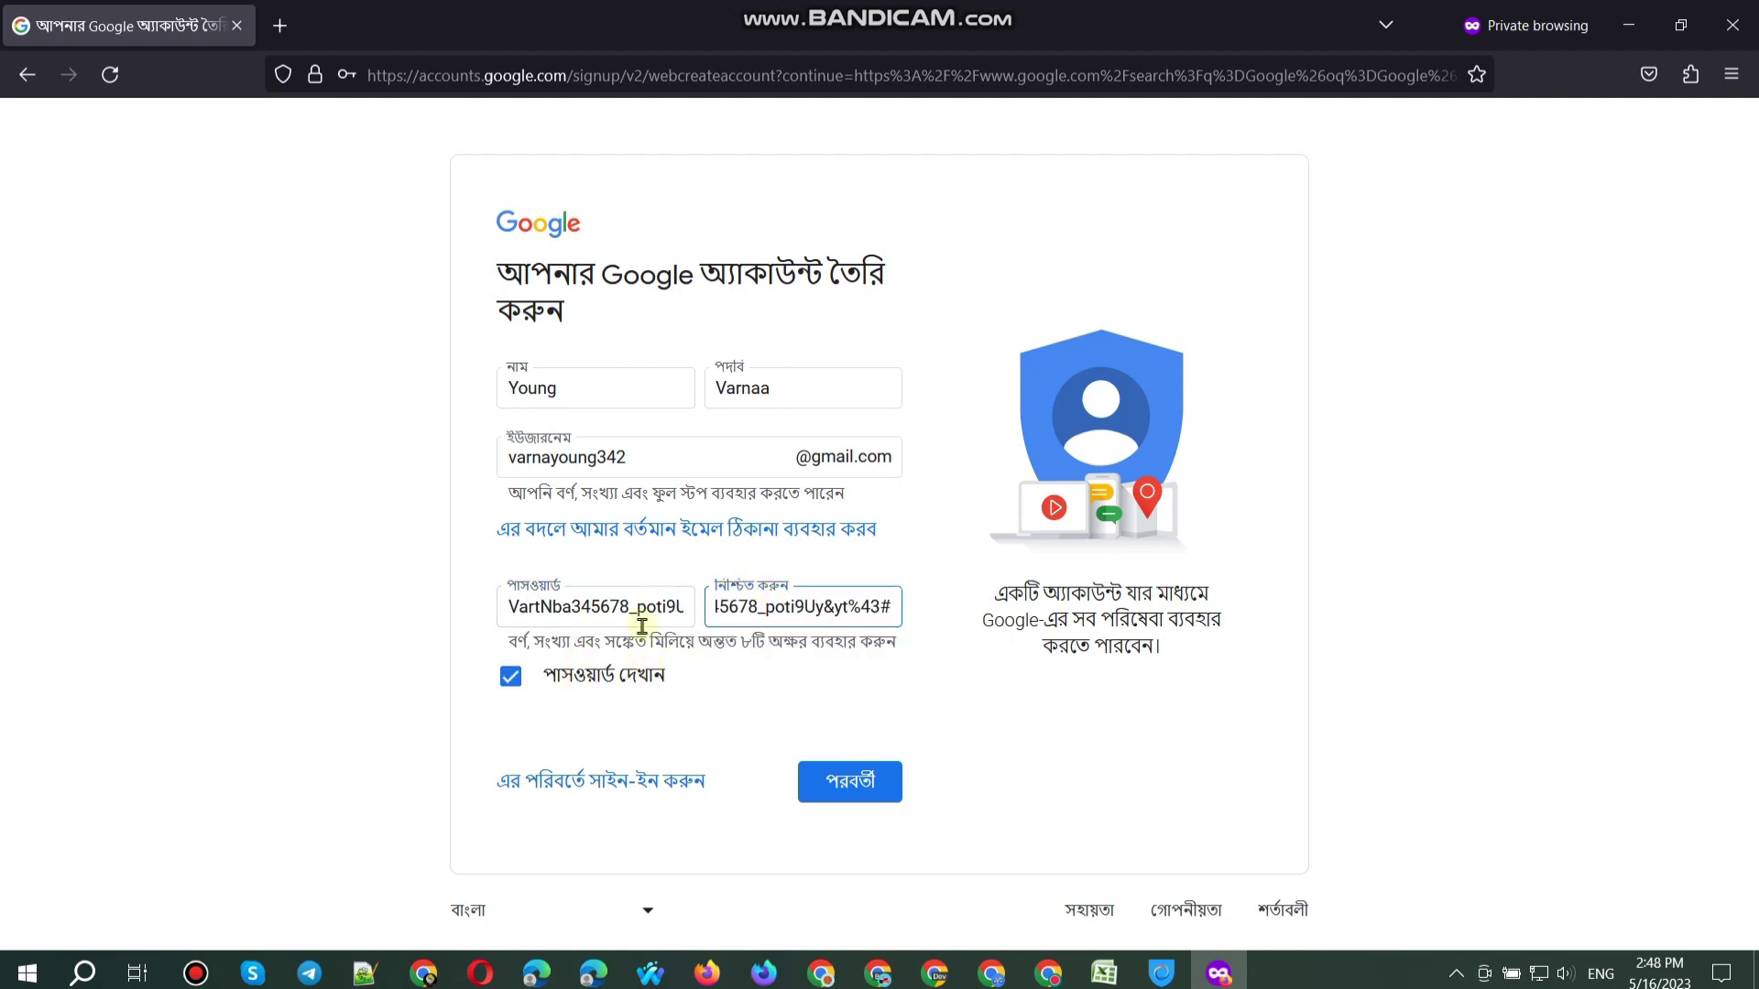
click(510, 676)
Step: Add an @ to the name field and submit the sign-up form
click(595, 385)
click(812, 389)
text(@@)
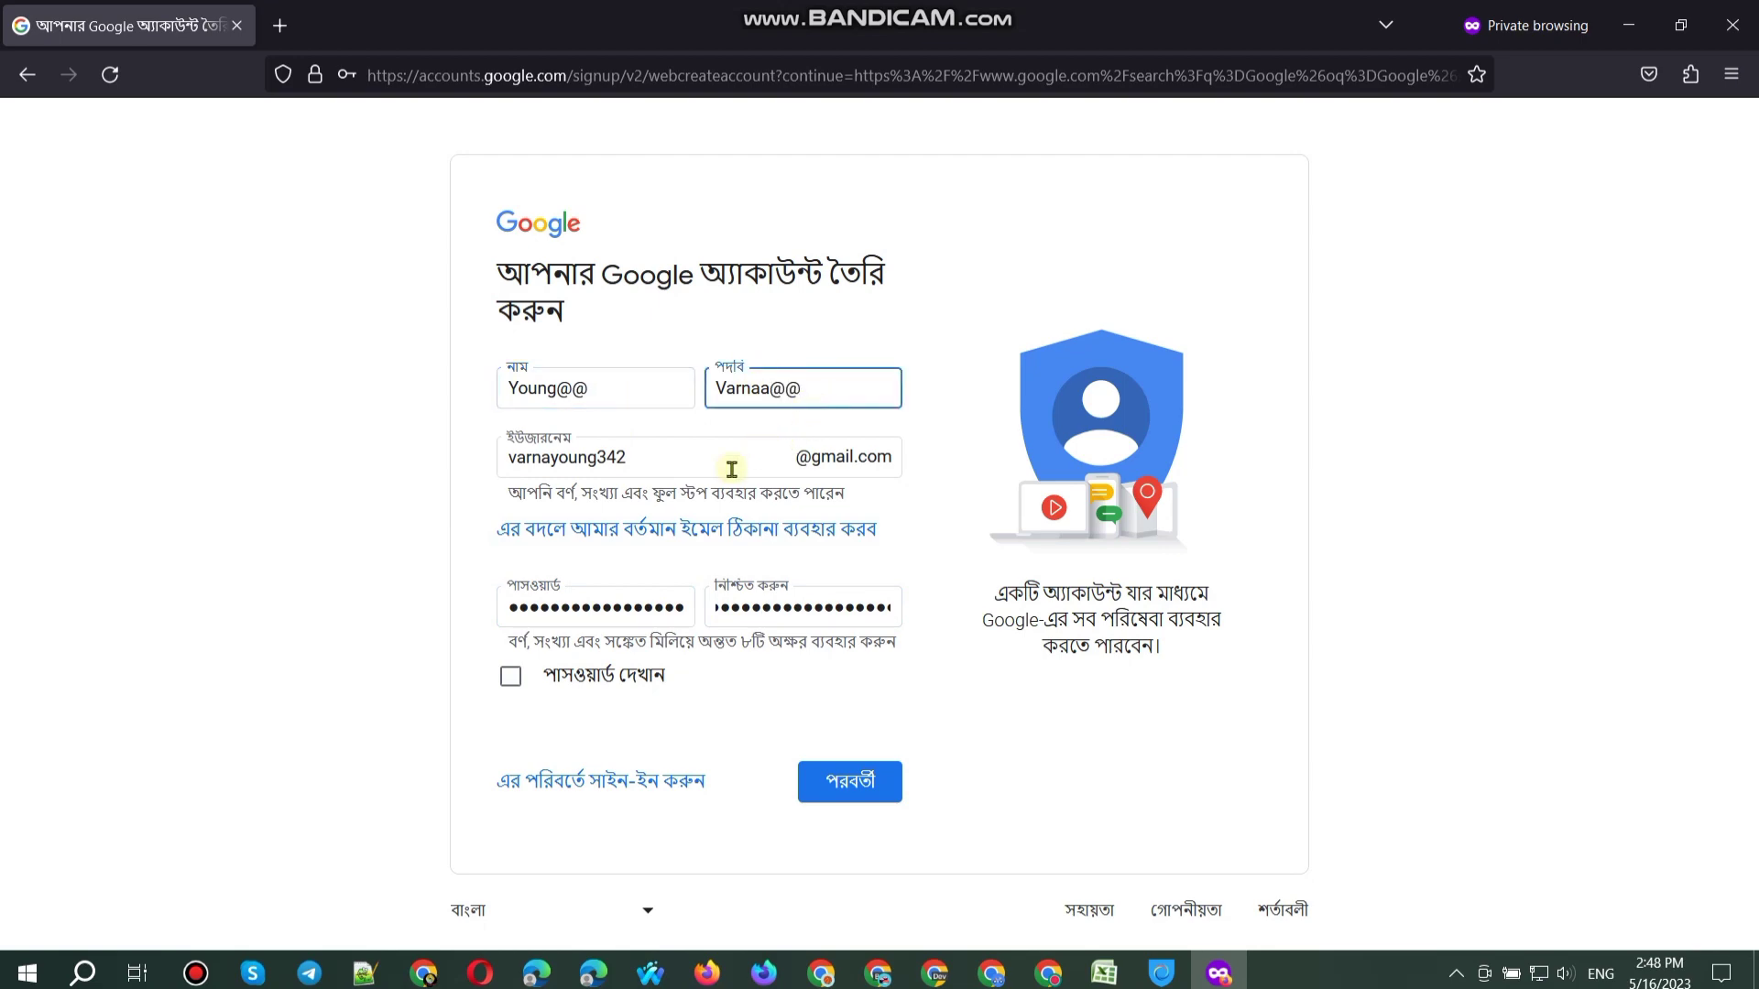
key(Return)
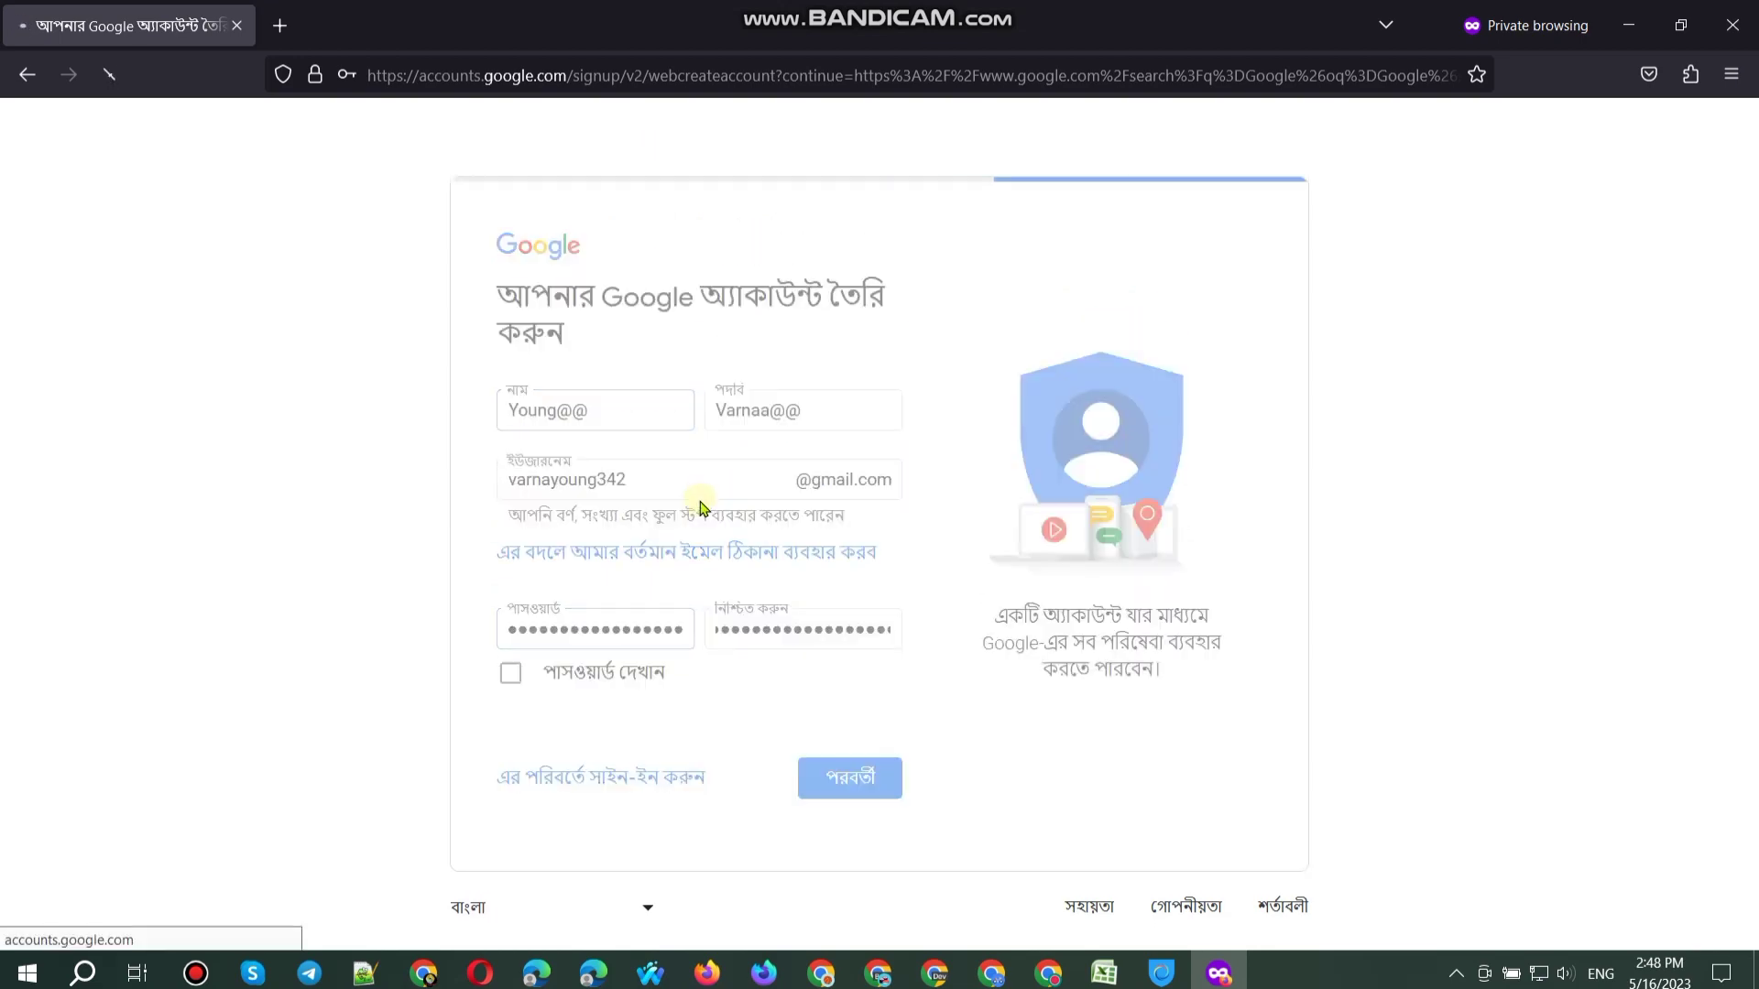
Step: Delete the stray @ characters from the First name field
key(BackSpace)
key(Return)
key(Return)
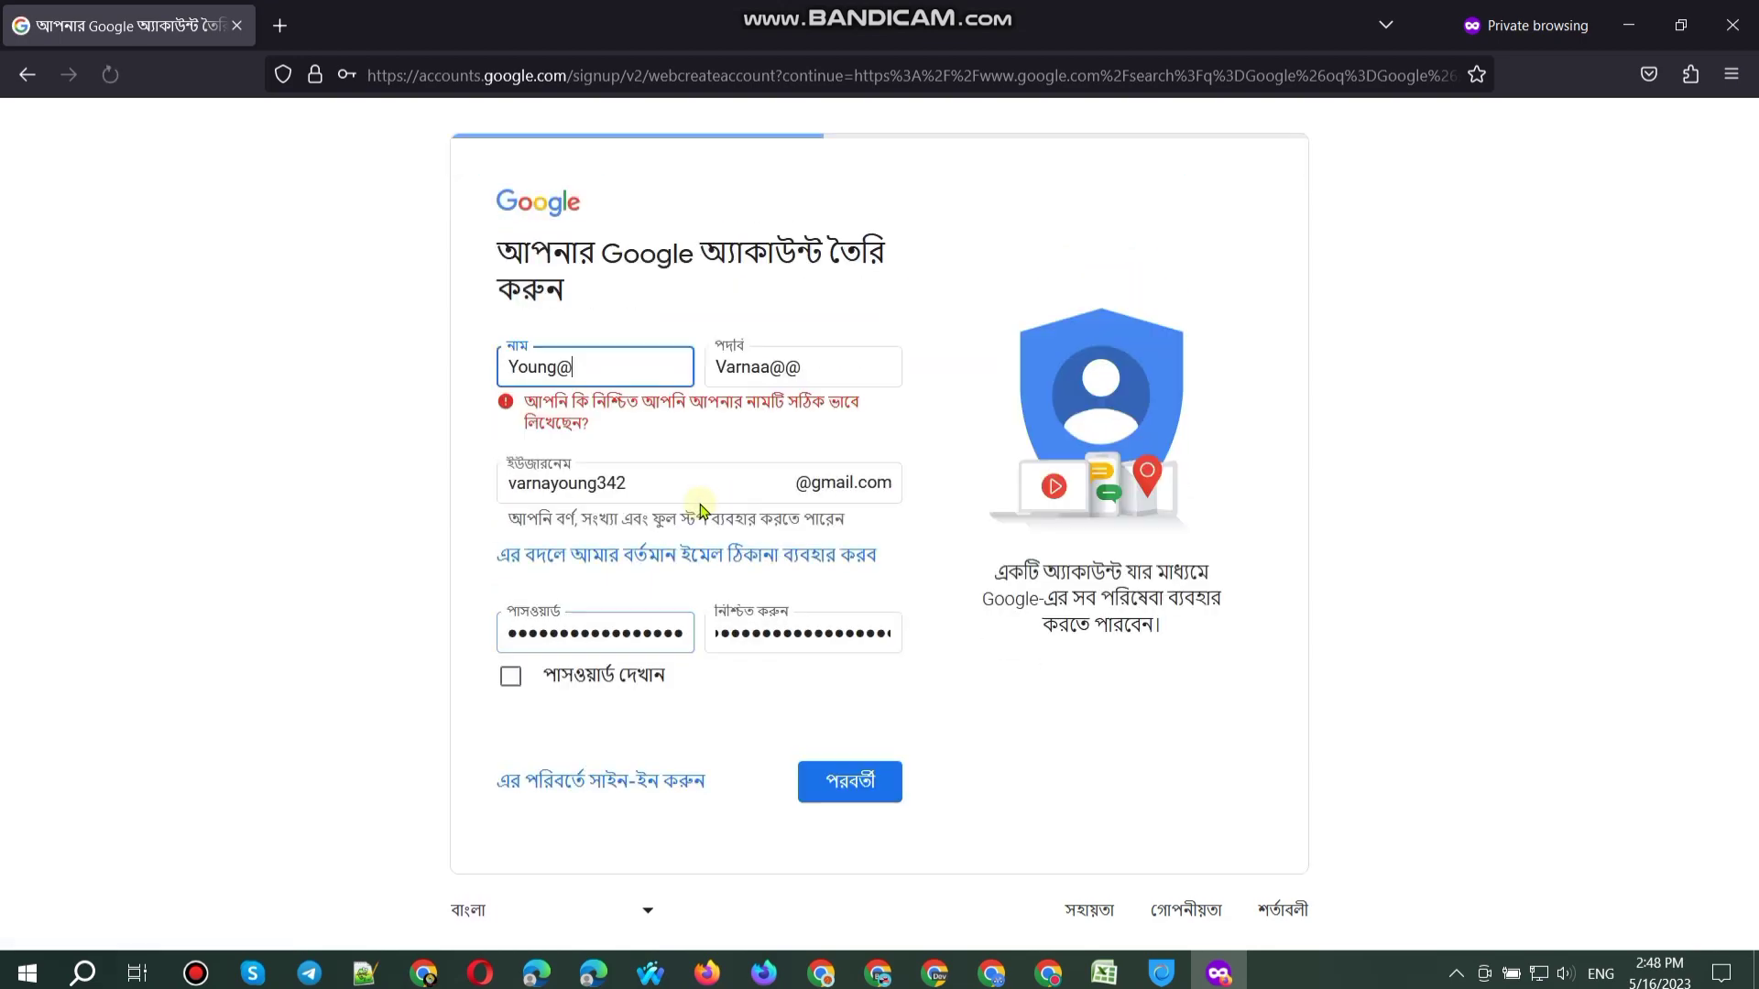
key(Return)
key(BackSpace)
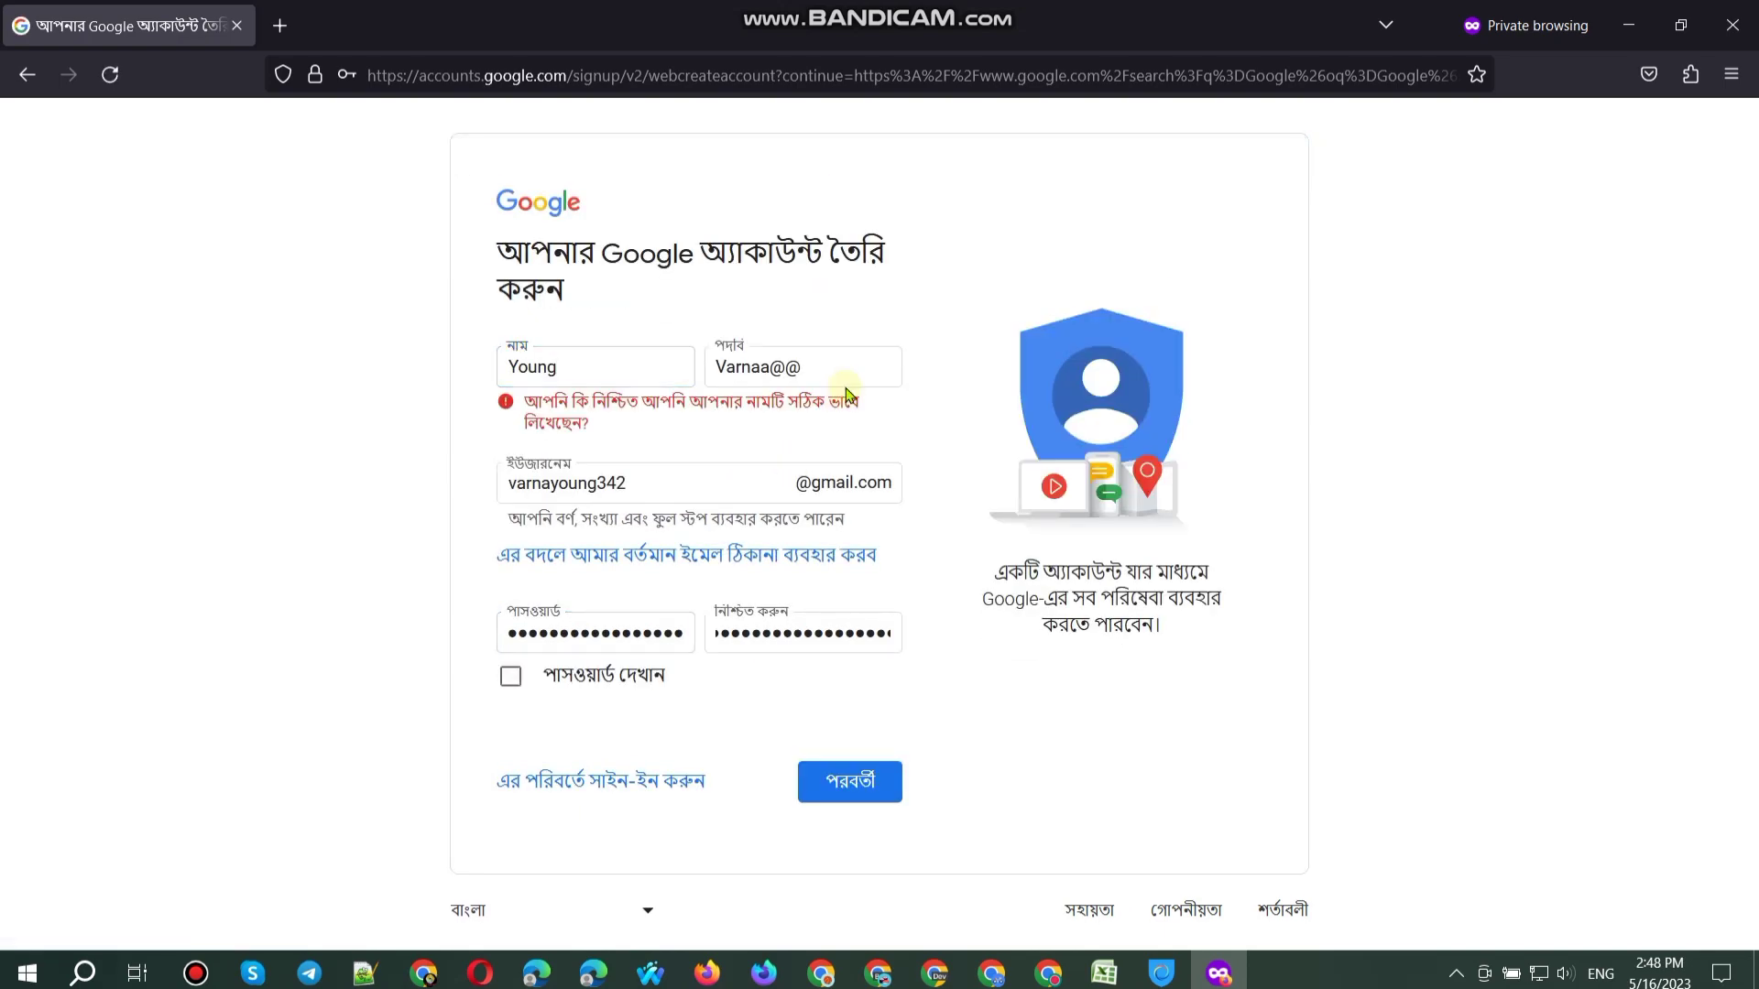
Step: Delete the stray @ characters from the Last name field
click(842, 375)
key(BackSpace)
key(Return)
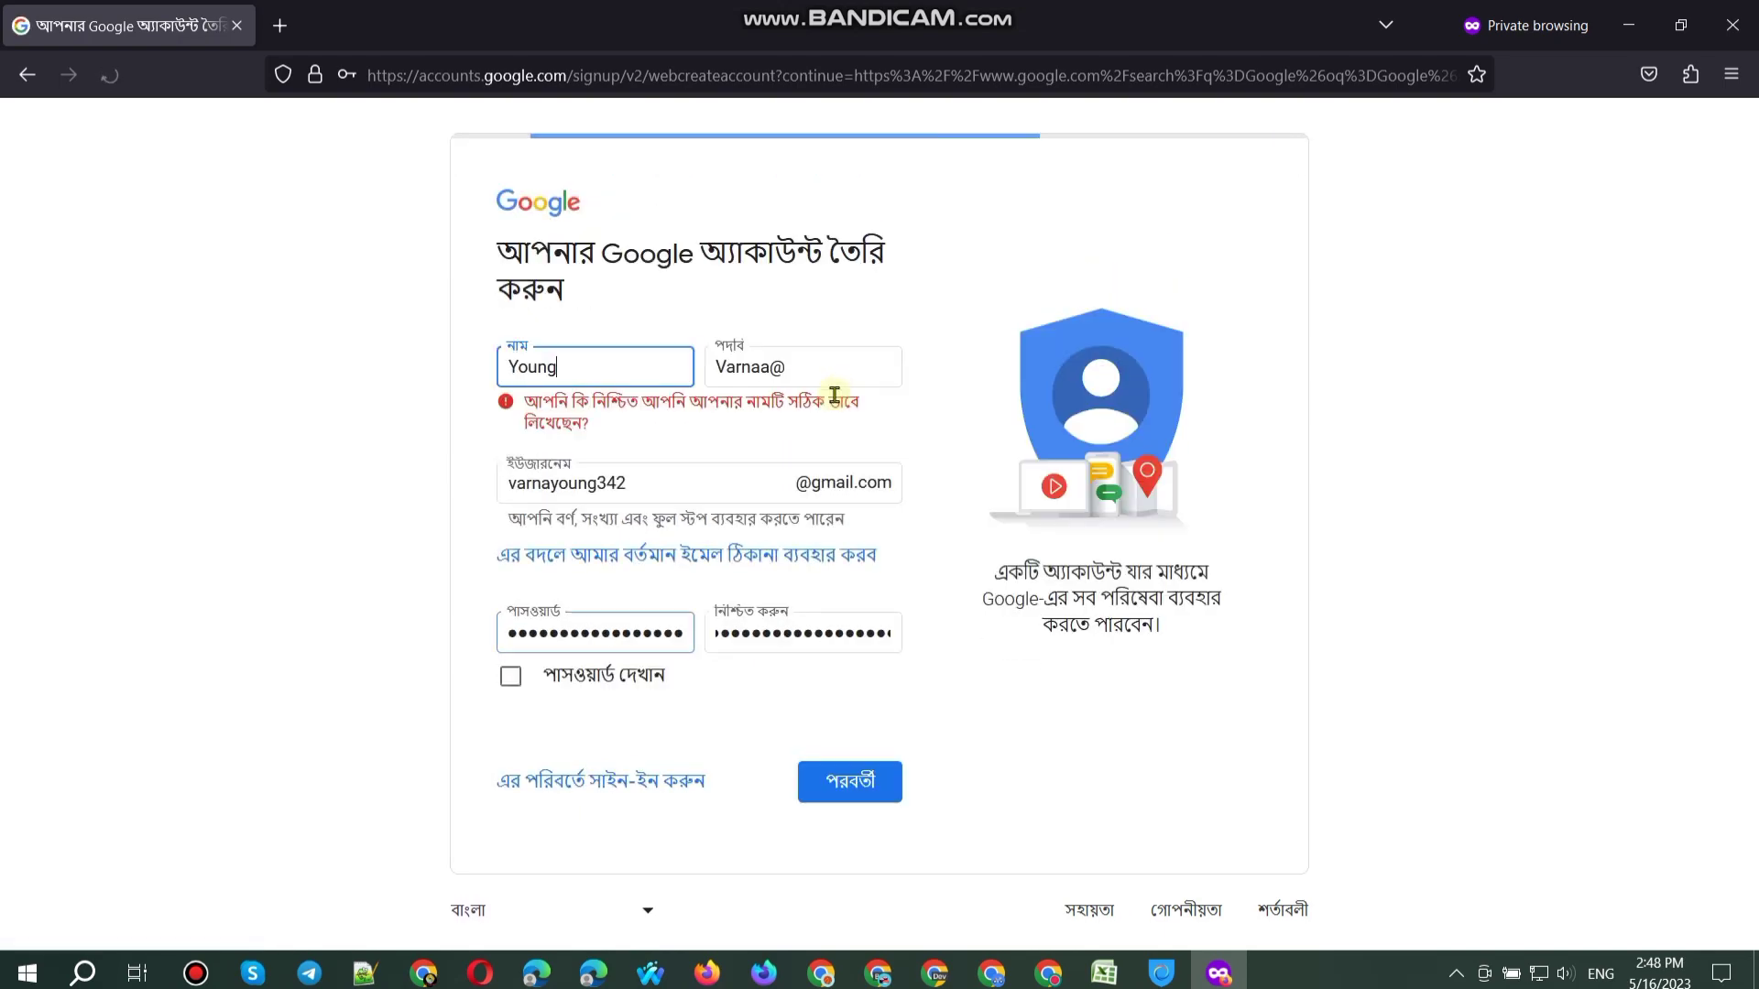
key(Return)
click(824, 375)
key(BackSpace)
Step: Strip all stray @ signs from the username and clear its error
click(701, 484)
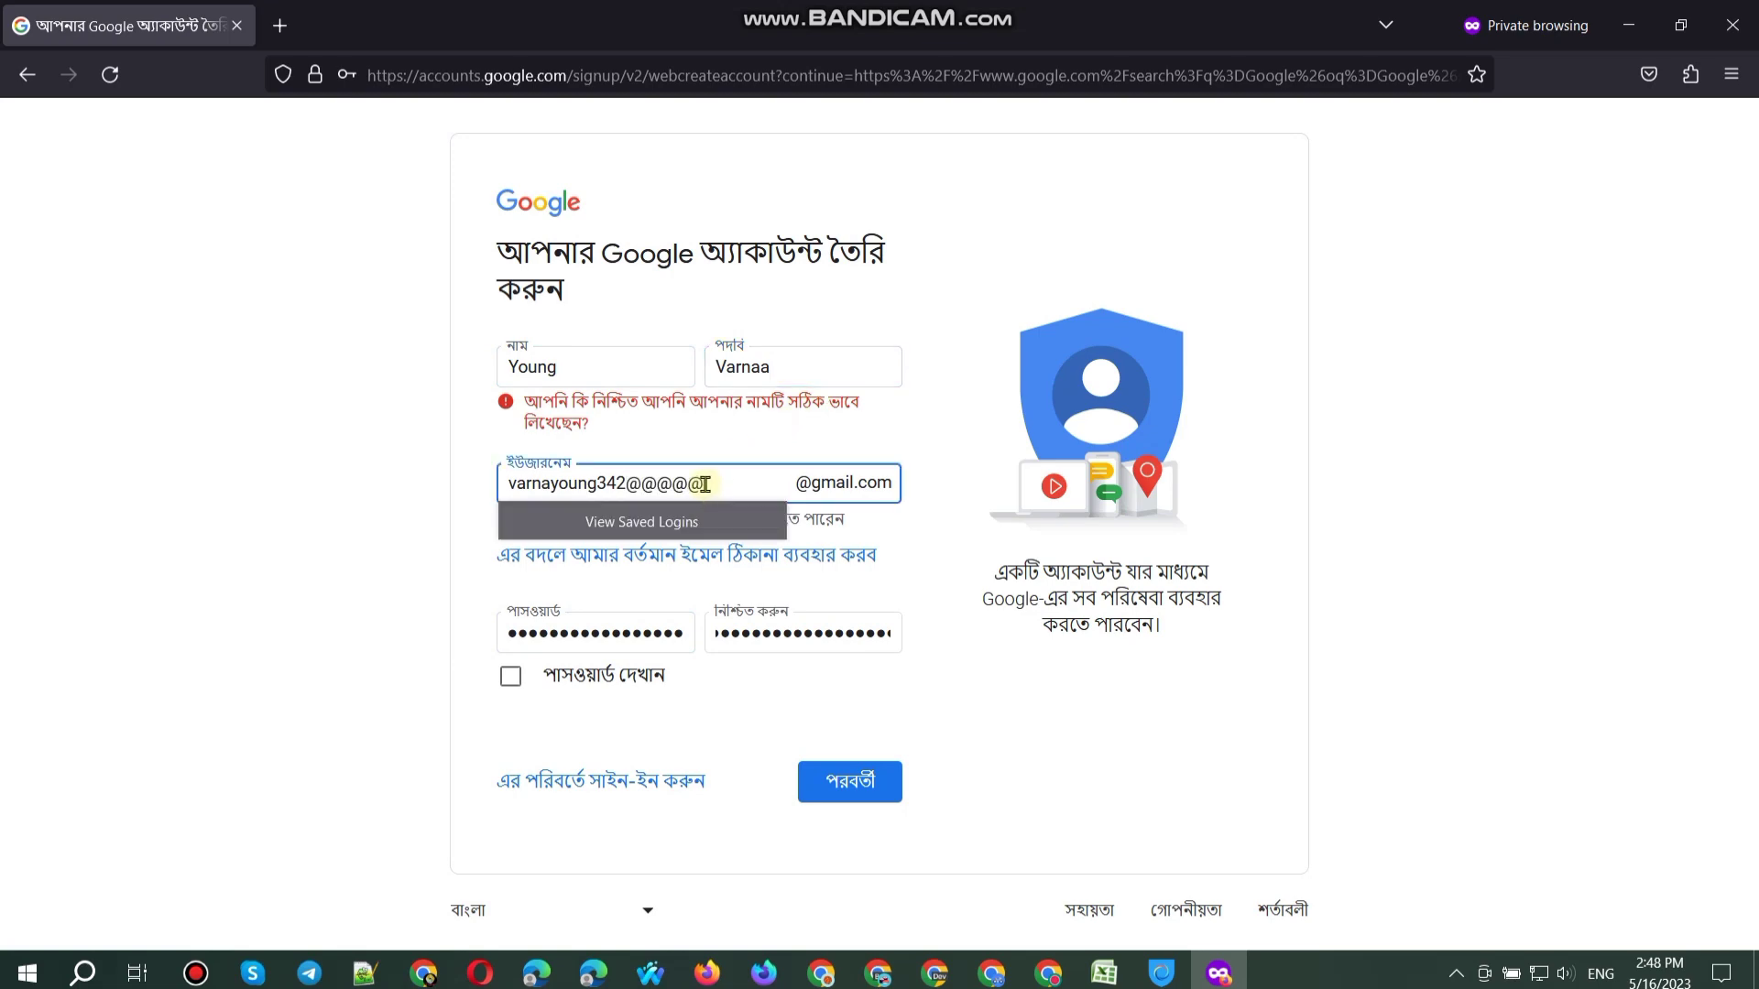
key(Return)
key(Return)
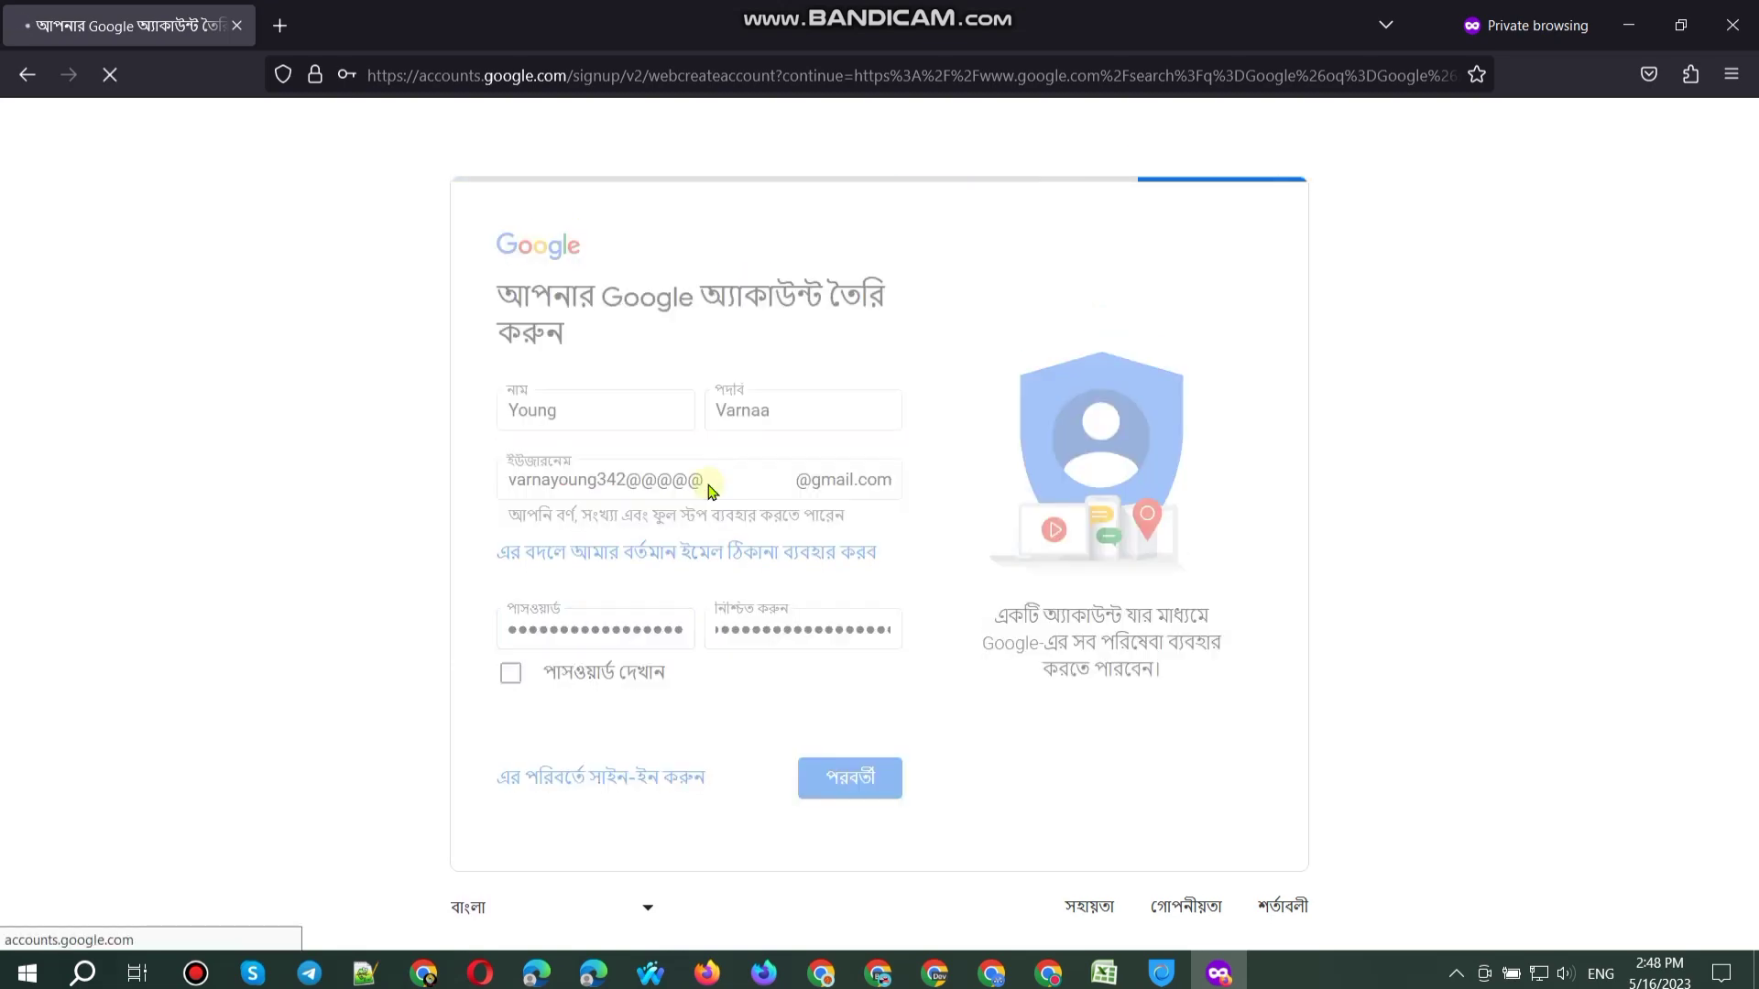
key(Return)
key(Return)
key(BackSpace)
key(BackSpace)
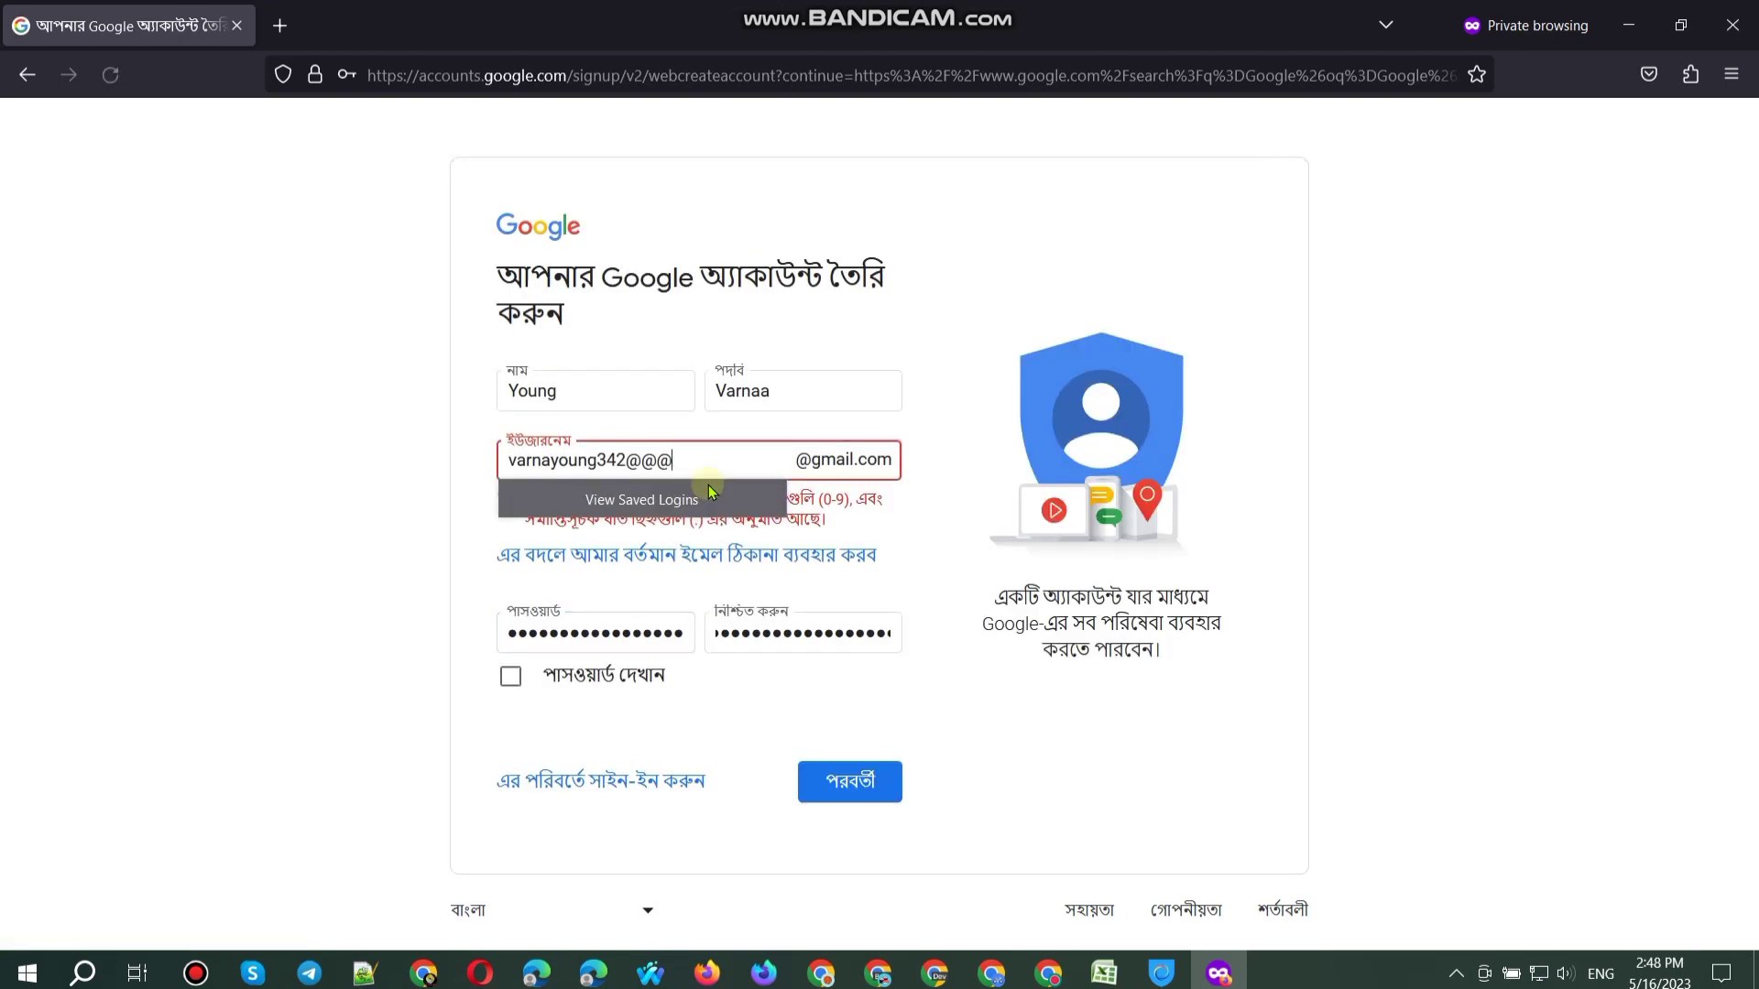
key(Return)
key(Return)
key(Return)
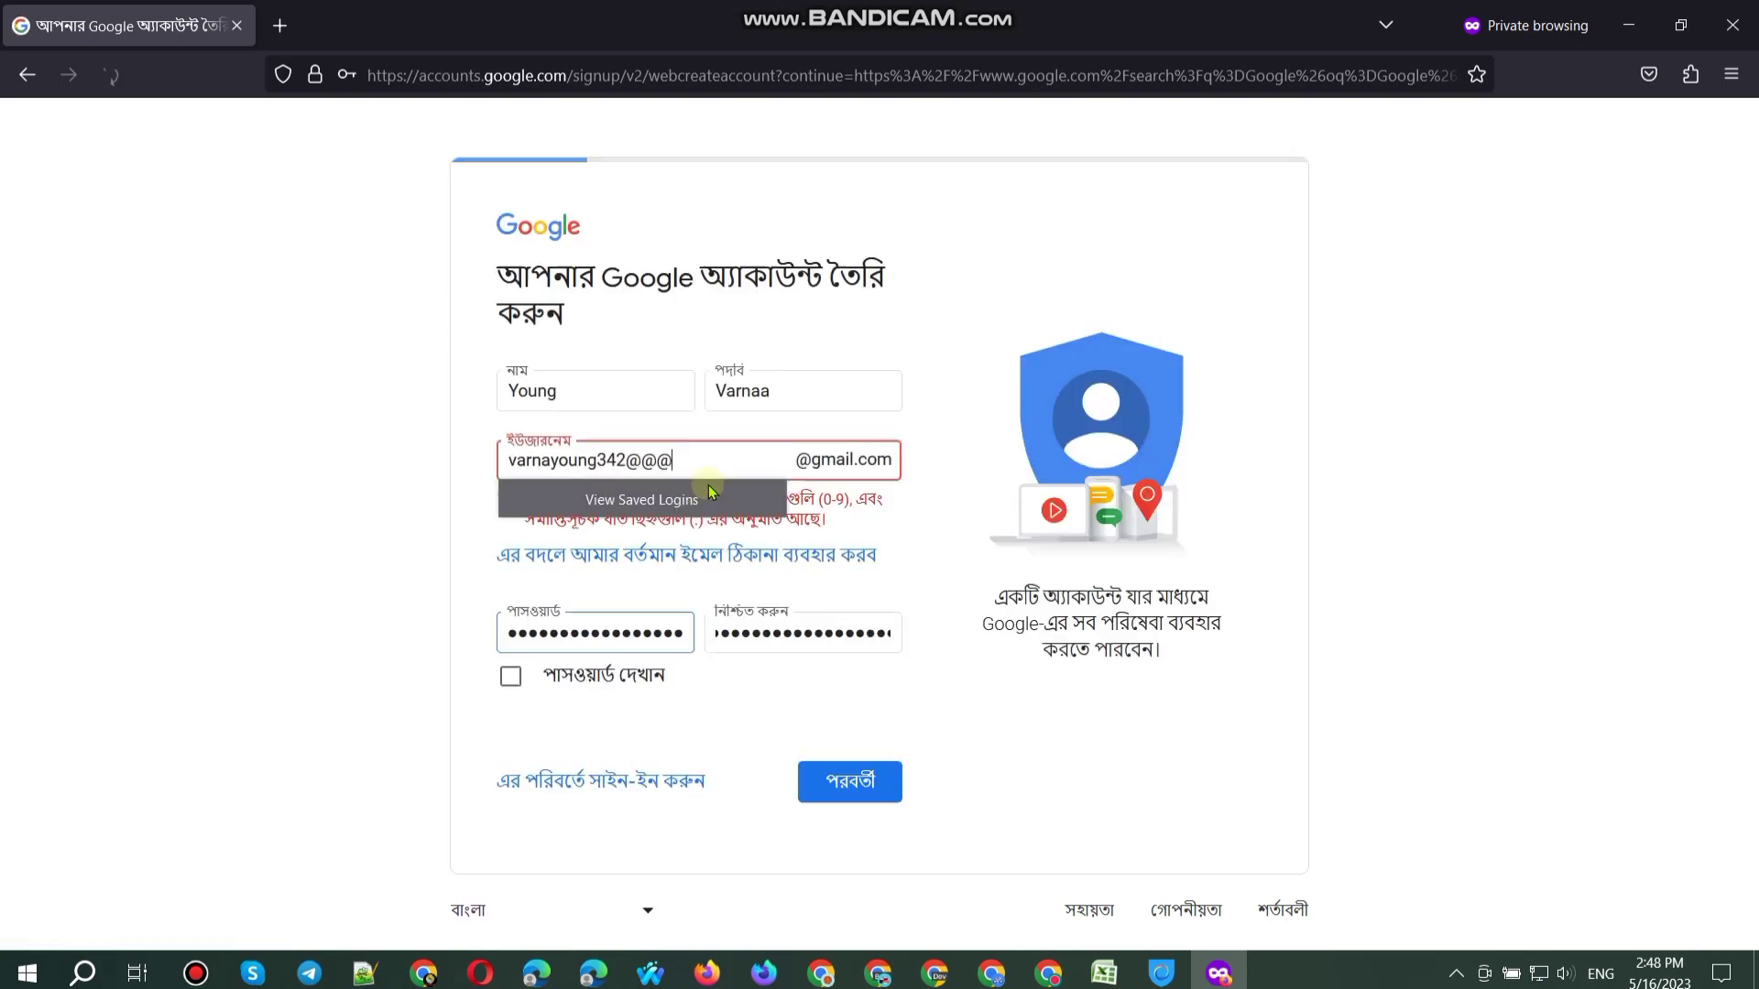
key(Return)
key(BackSpace)
key(BackSpace)
key(Return)
key(Return)
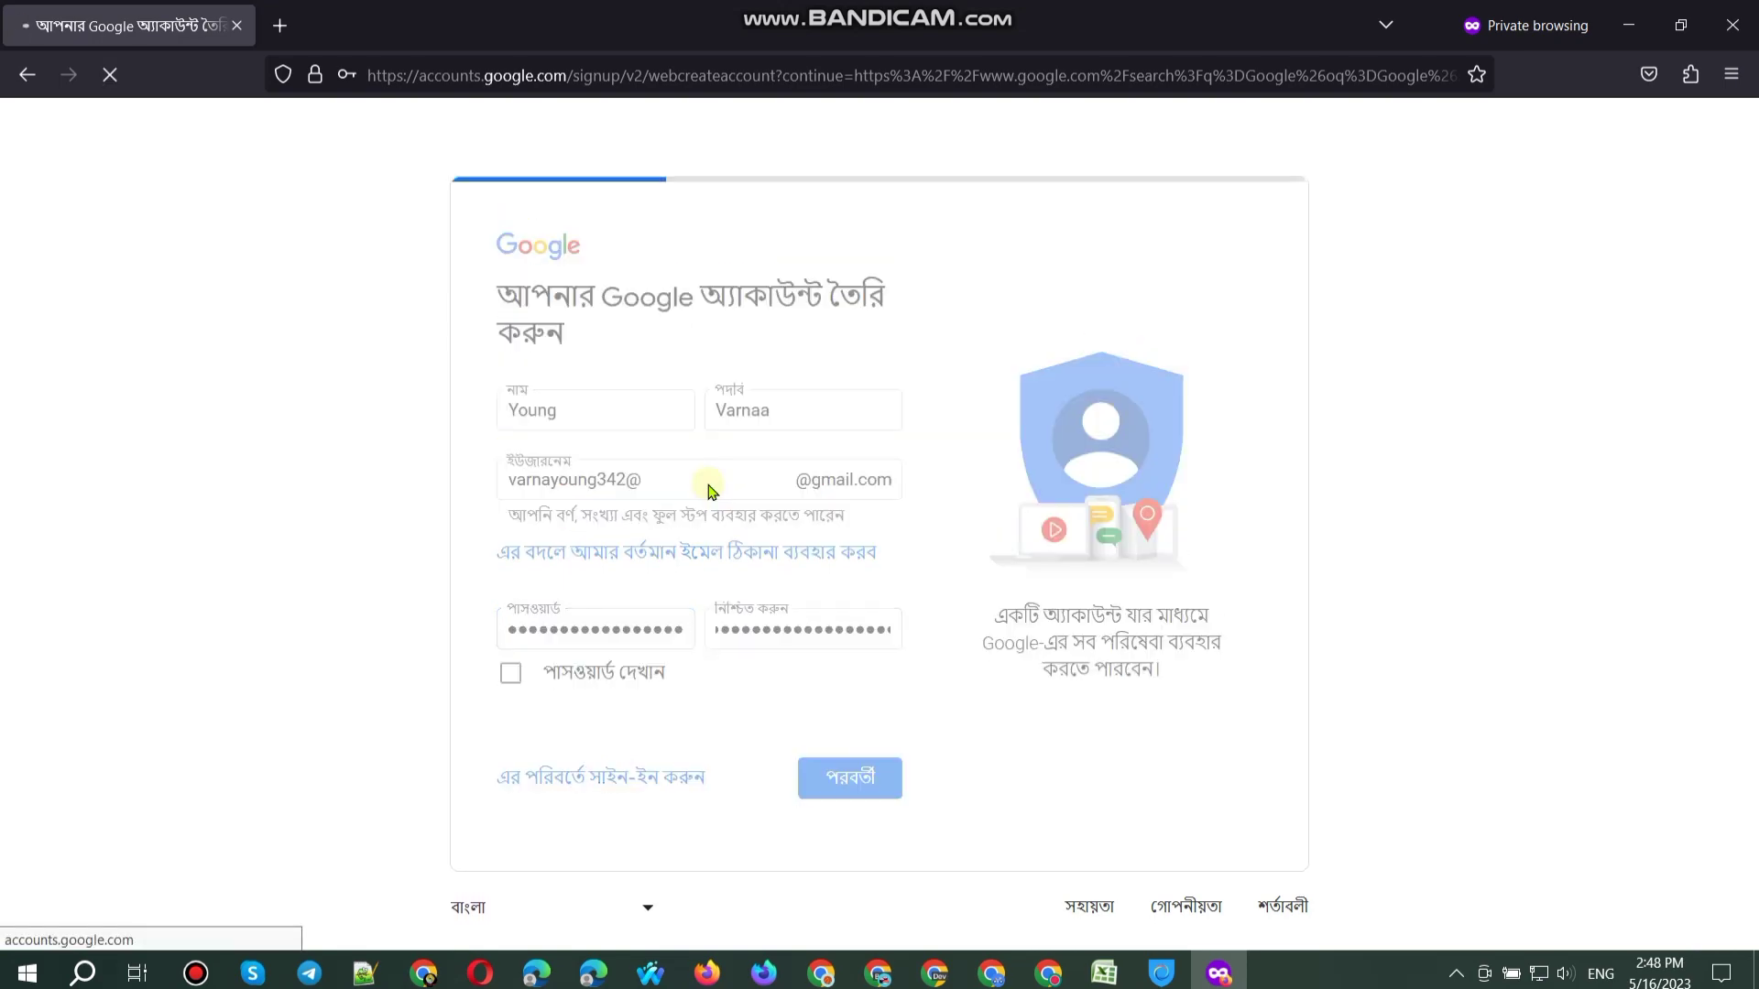
key(Return)
key(Return)
key(BackSpace)
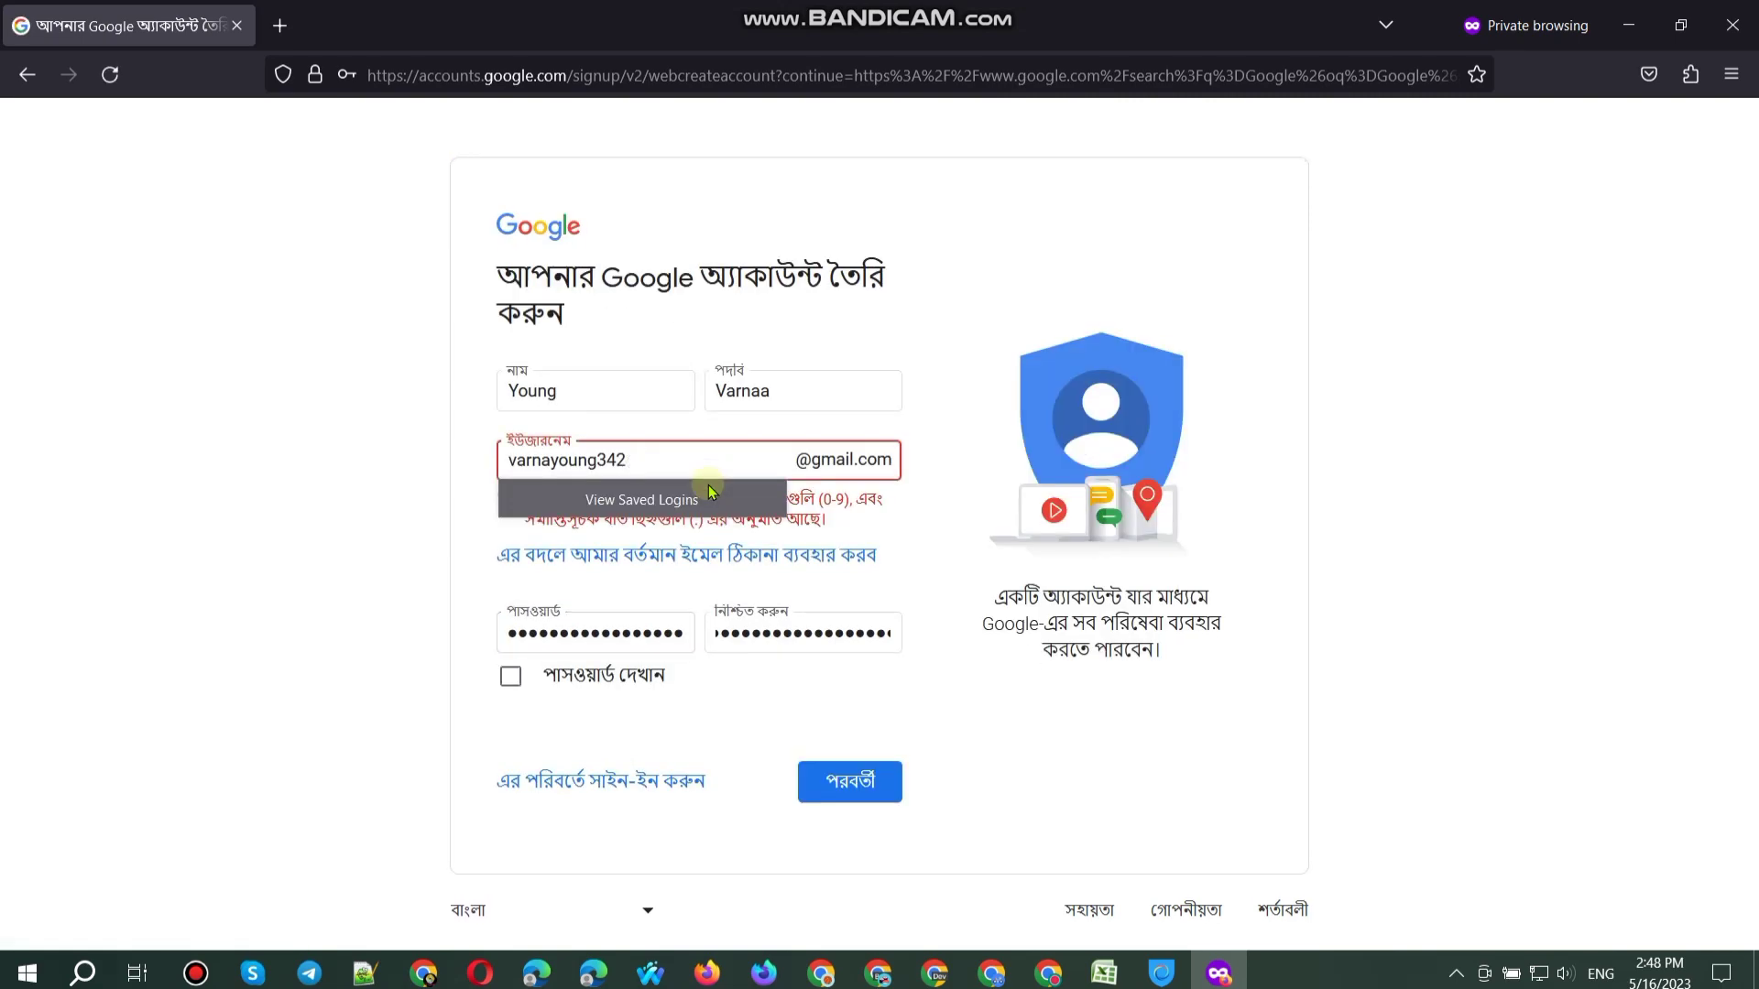
click(989, 714)
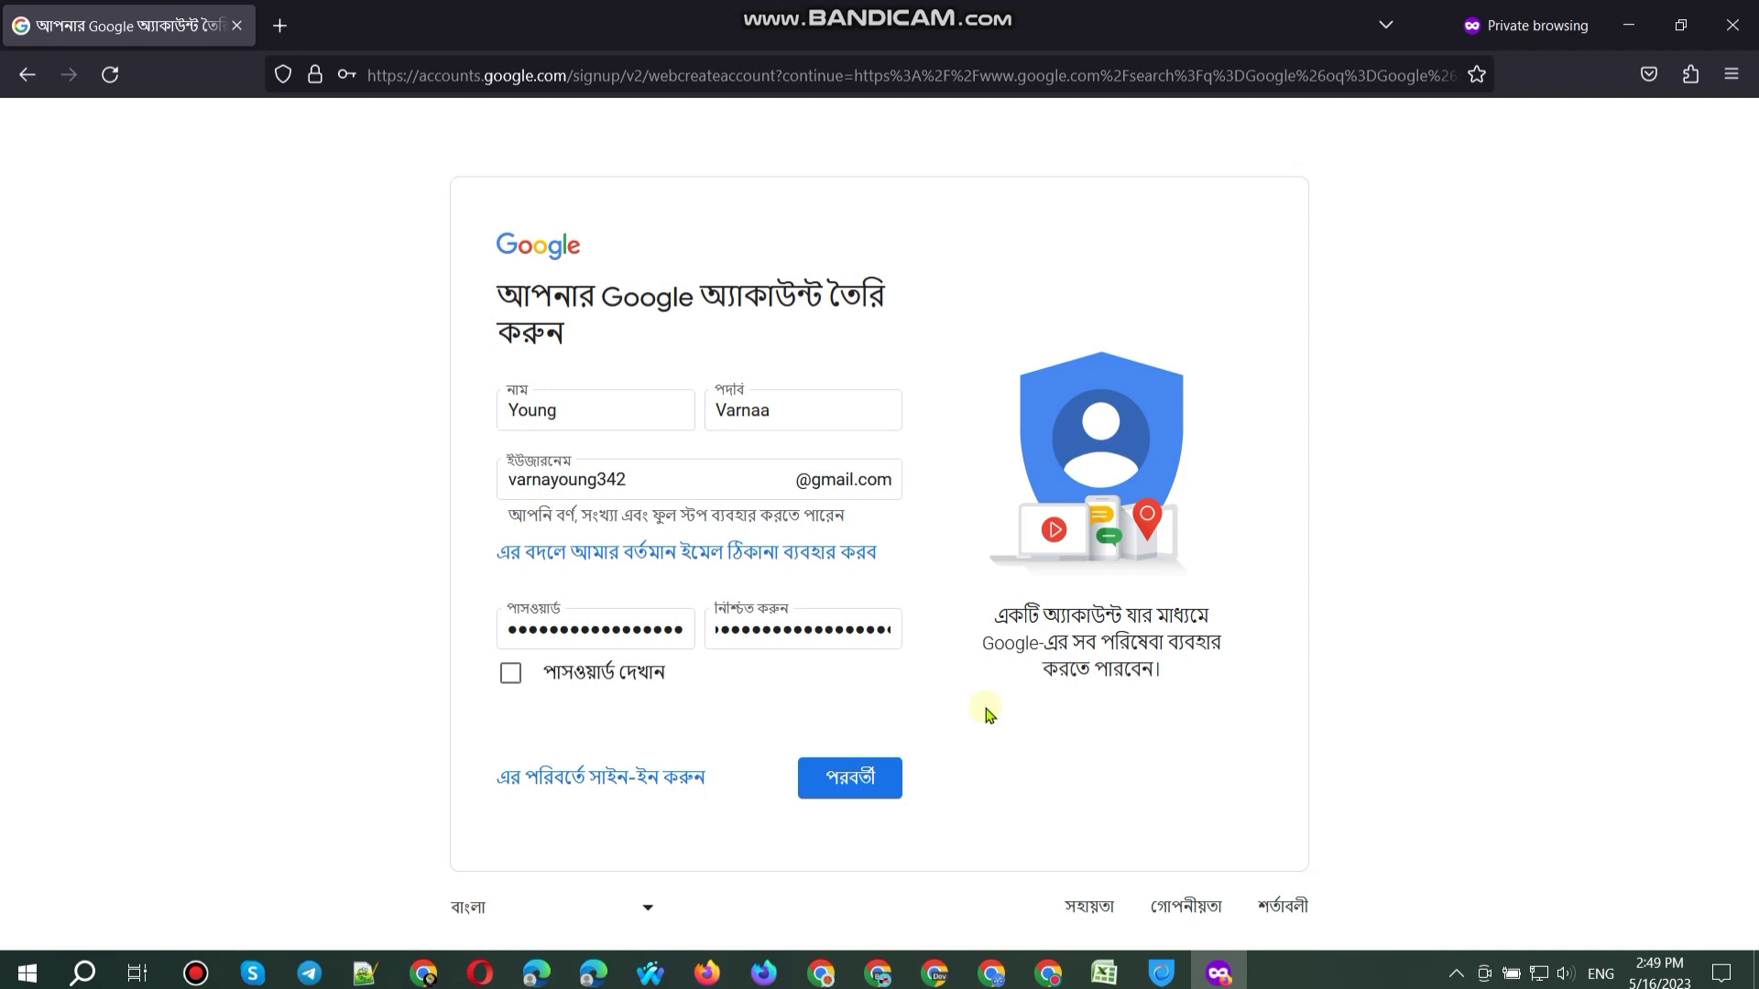
Step: Submit the first step and paste the recovery email from the spreadsheet
click(861, 795)
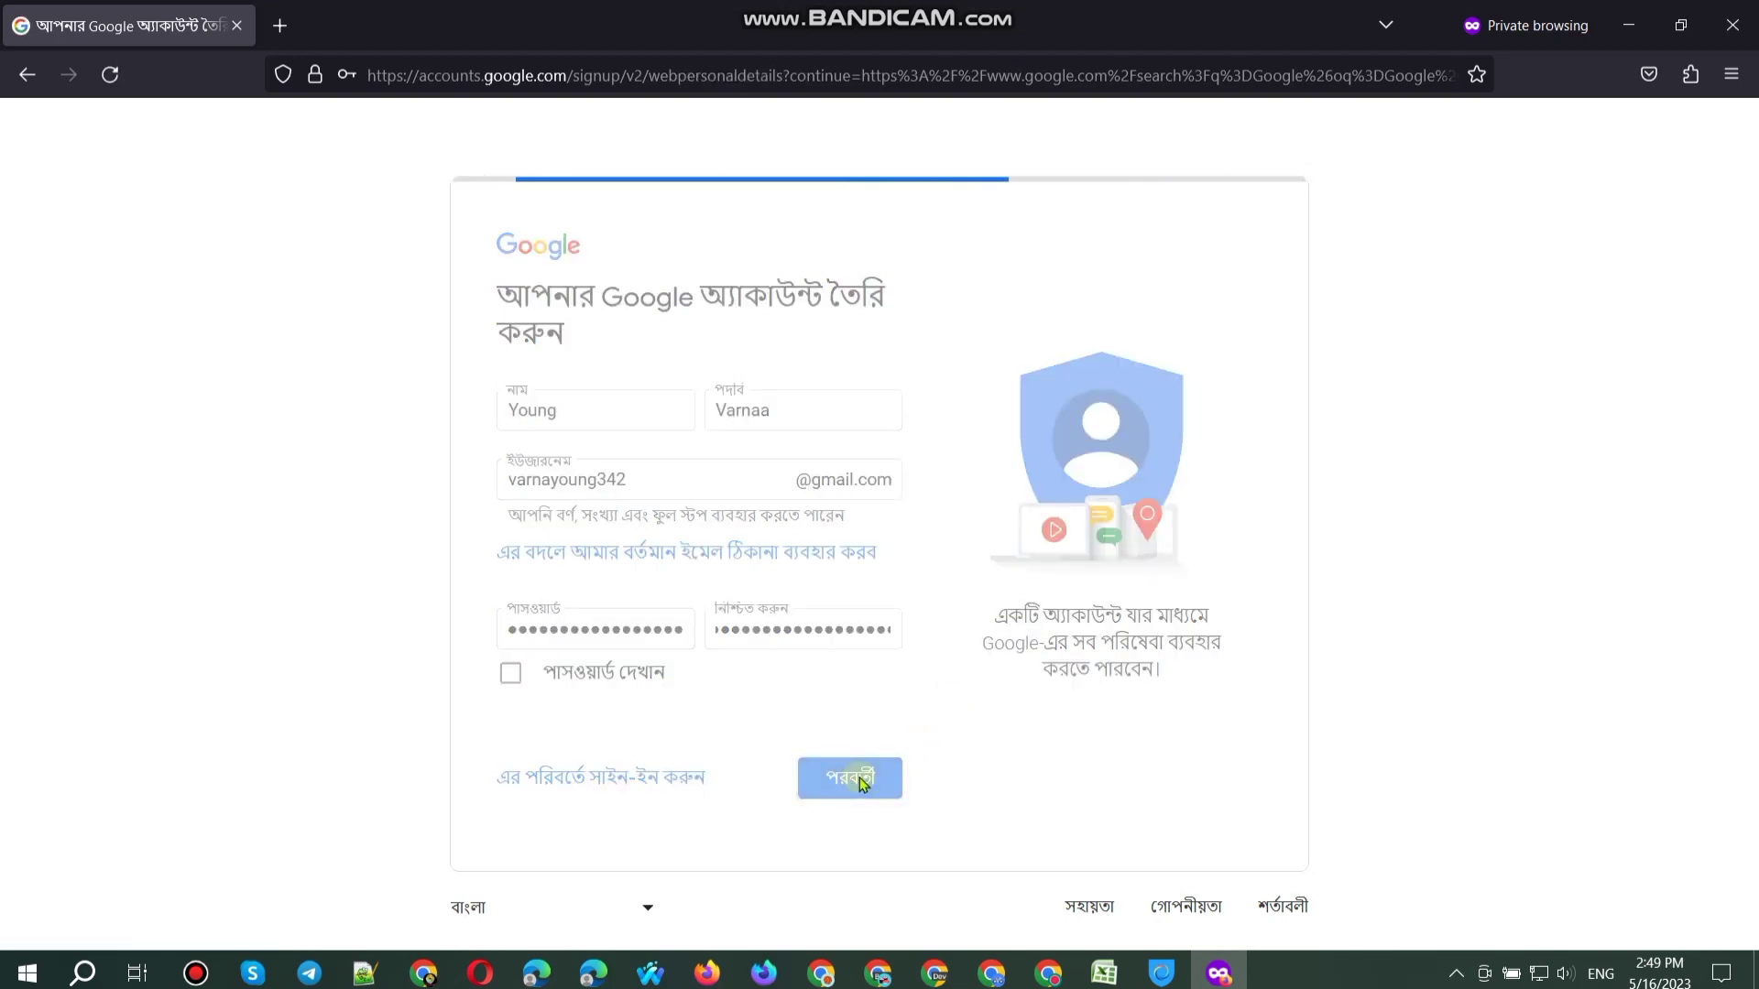
click(423, 972)
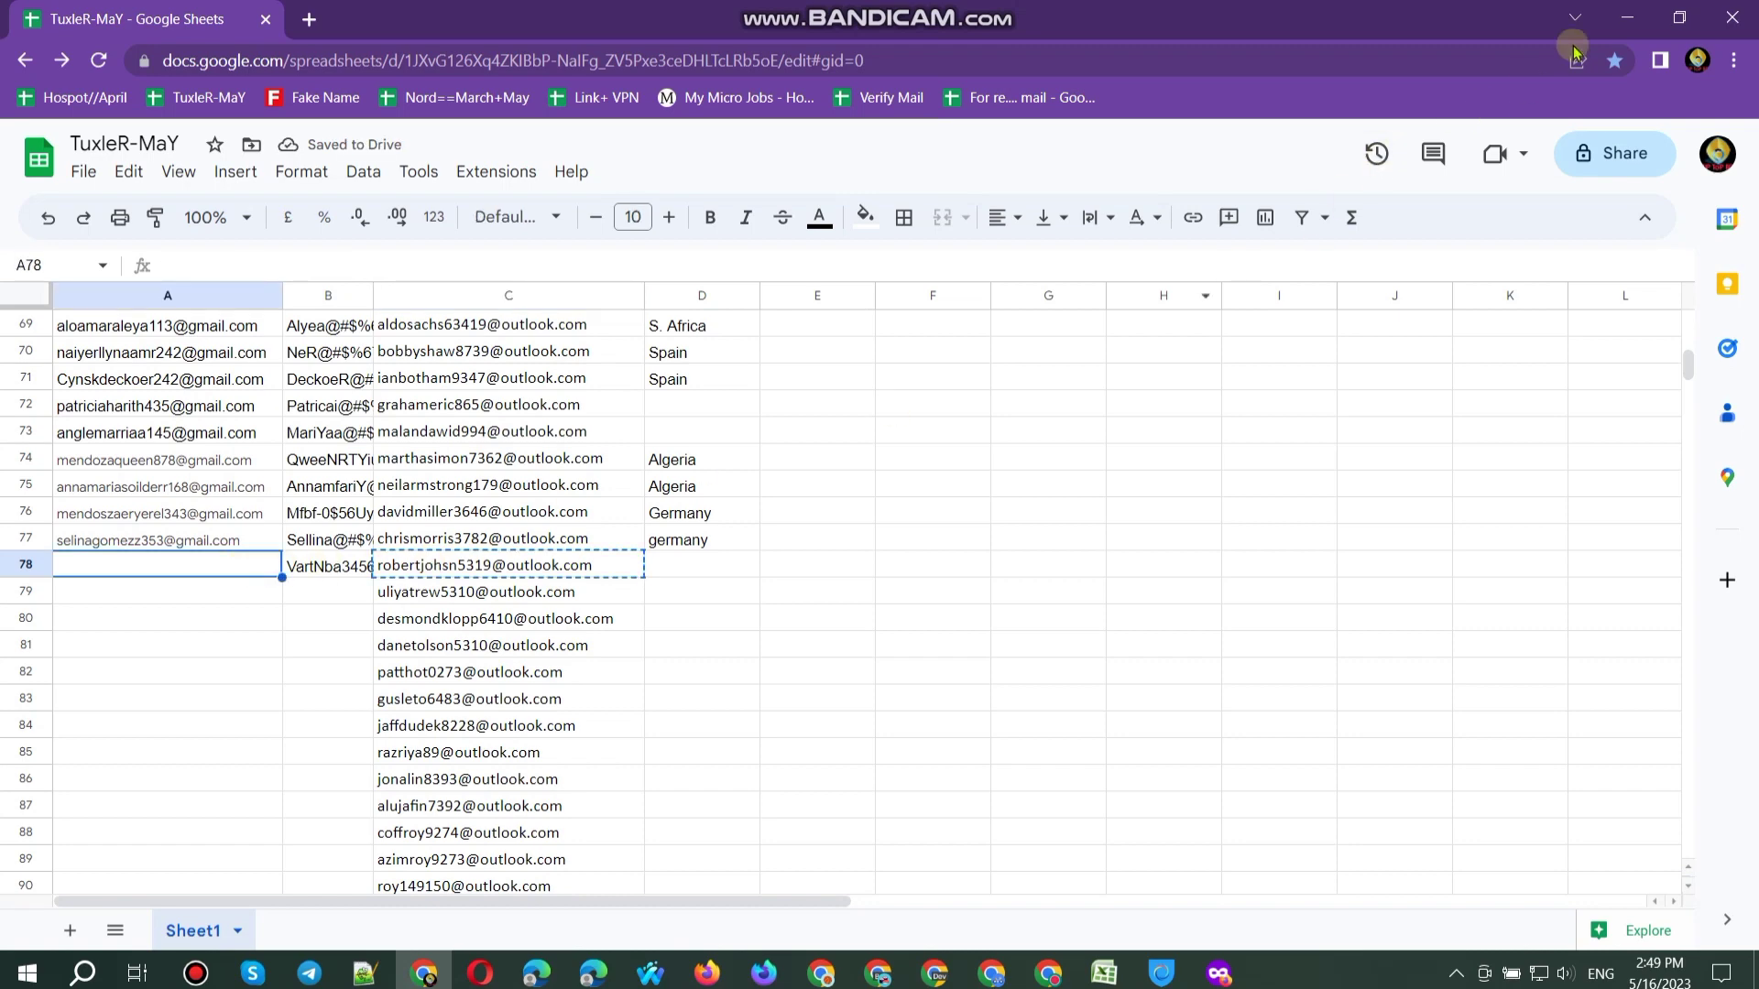
click(1627, 18)
click(548, 539)
key(ctrl+v)
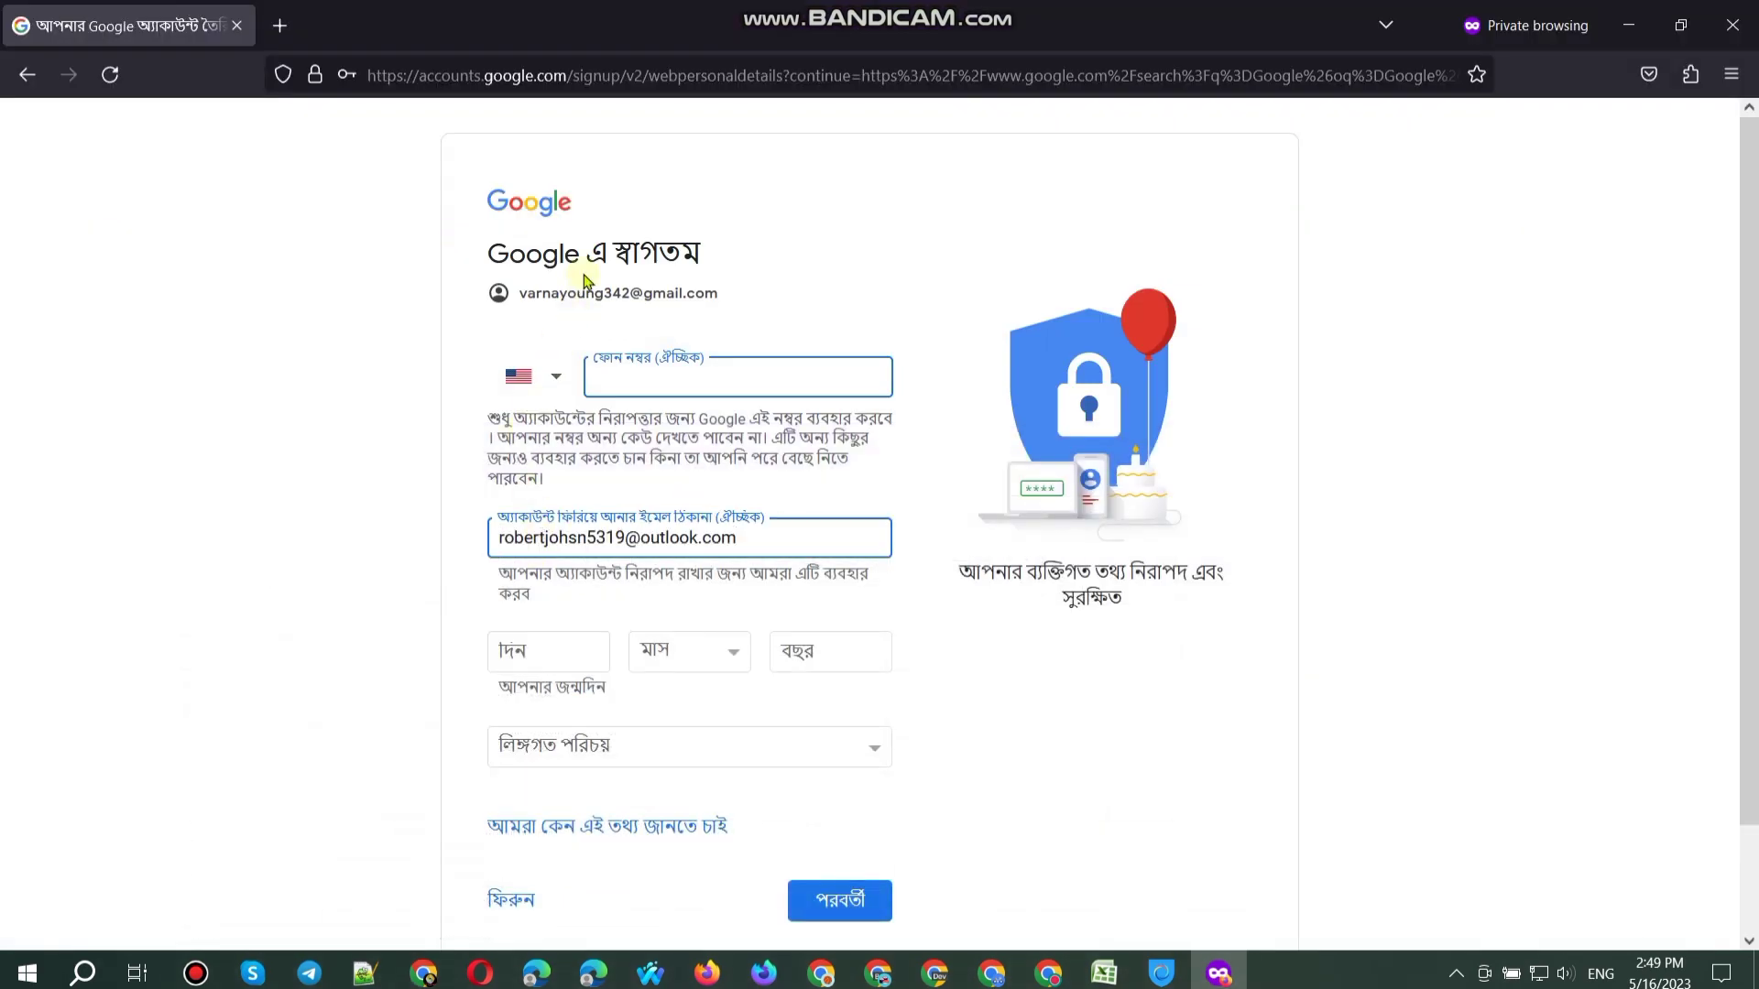
Step: Copy the new Gmail address into cell A78 of the spreadsheet
triple_click(582, 293)
key(ctrl+c)
click(443, 969)
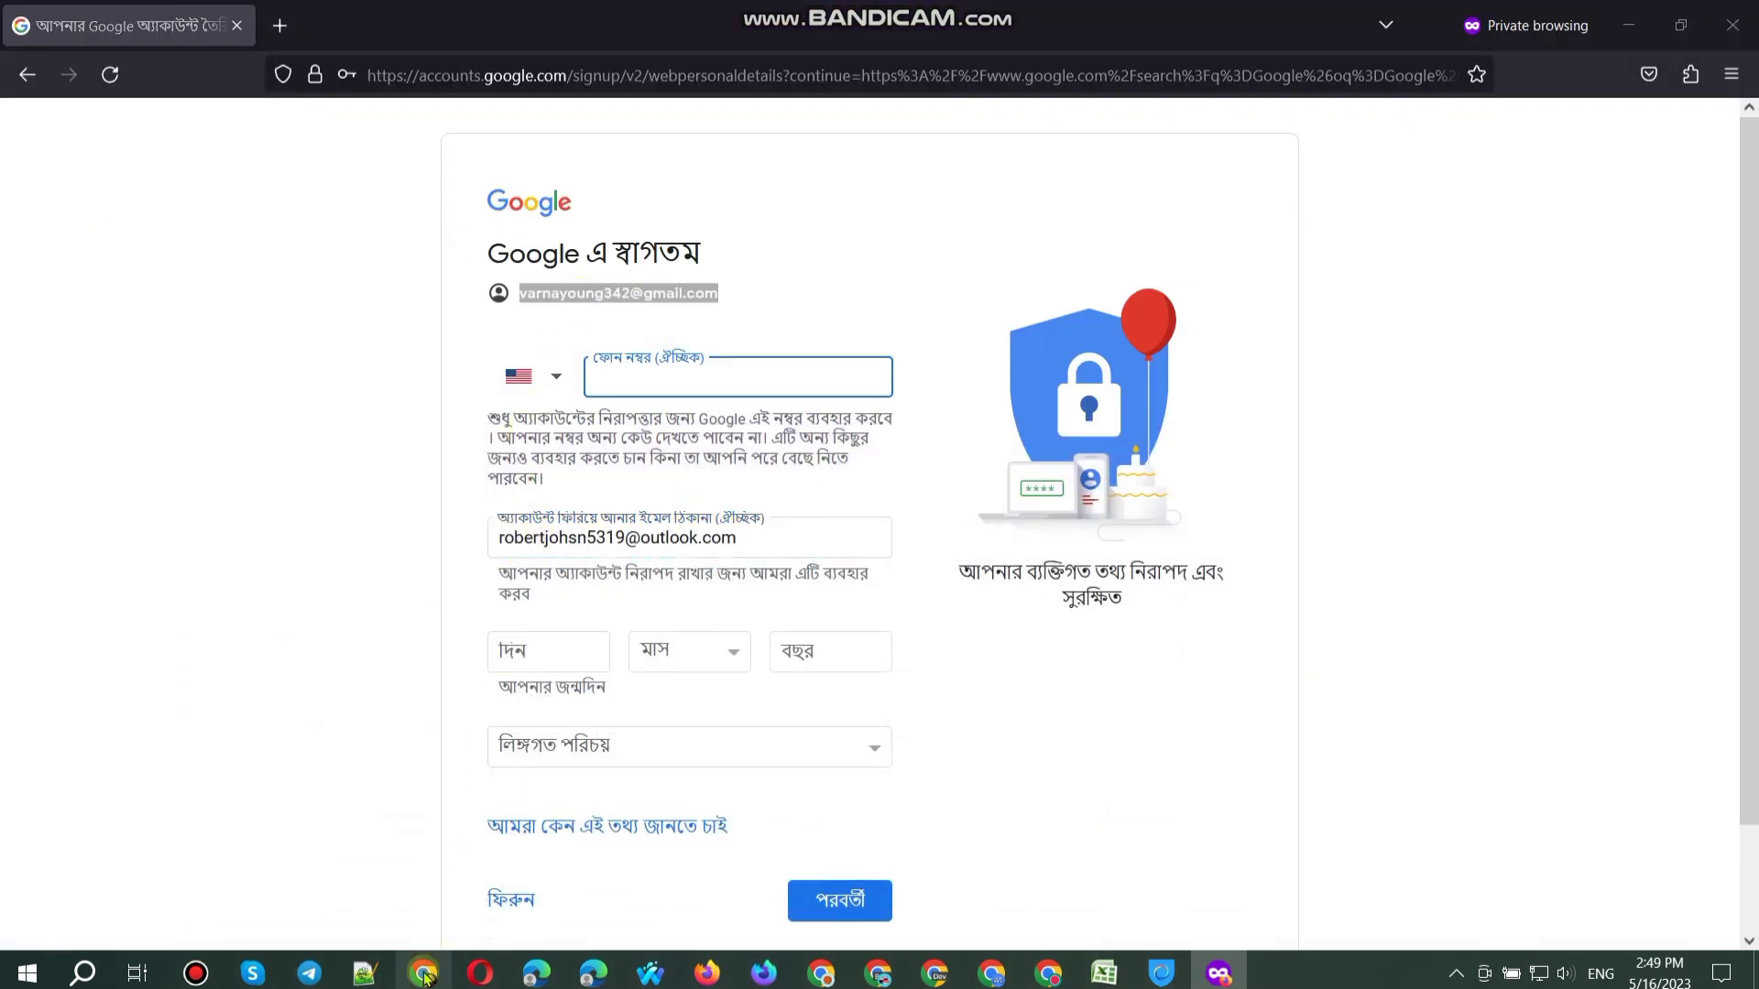
key(ctrl+v)
click(1627, 20)
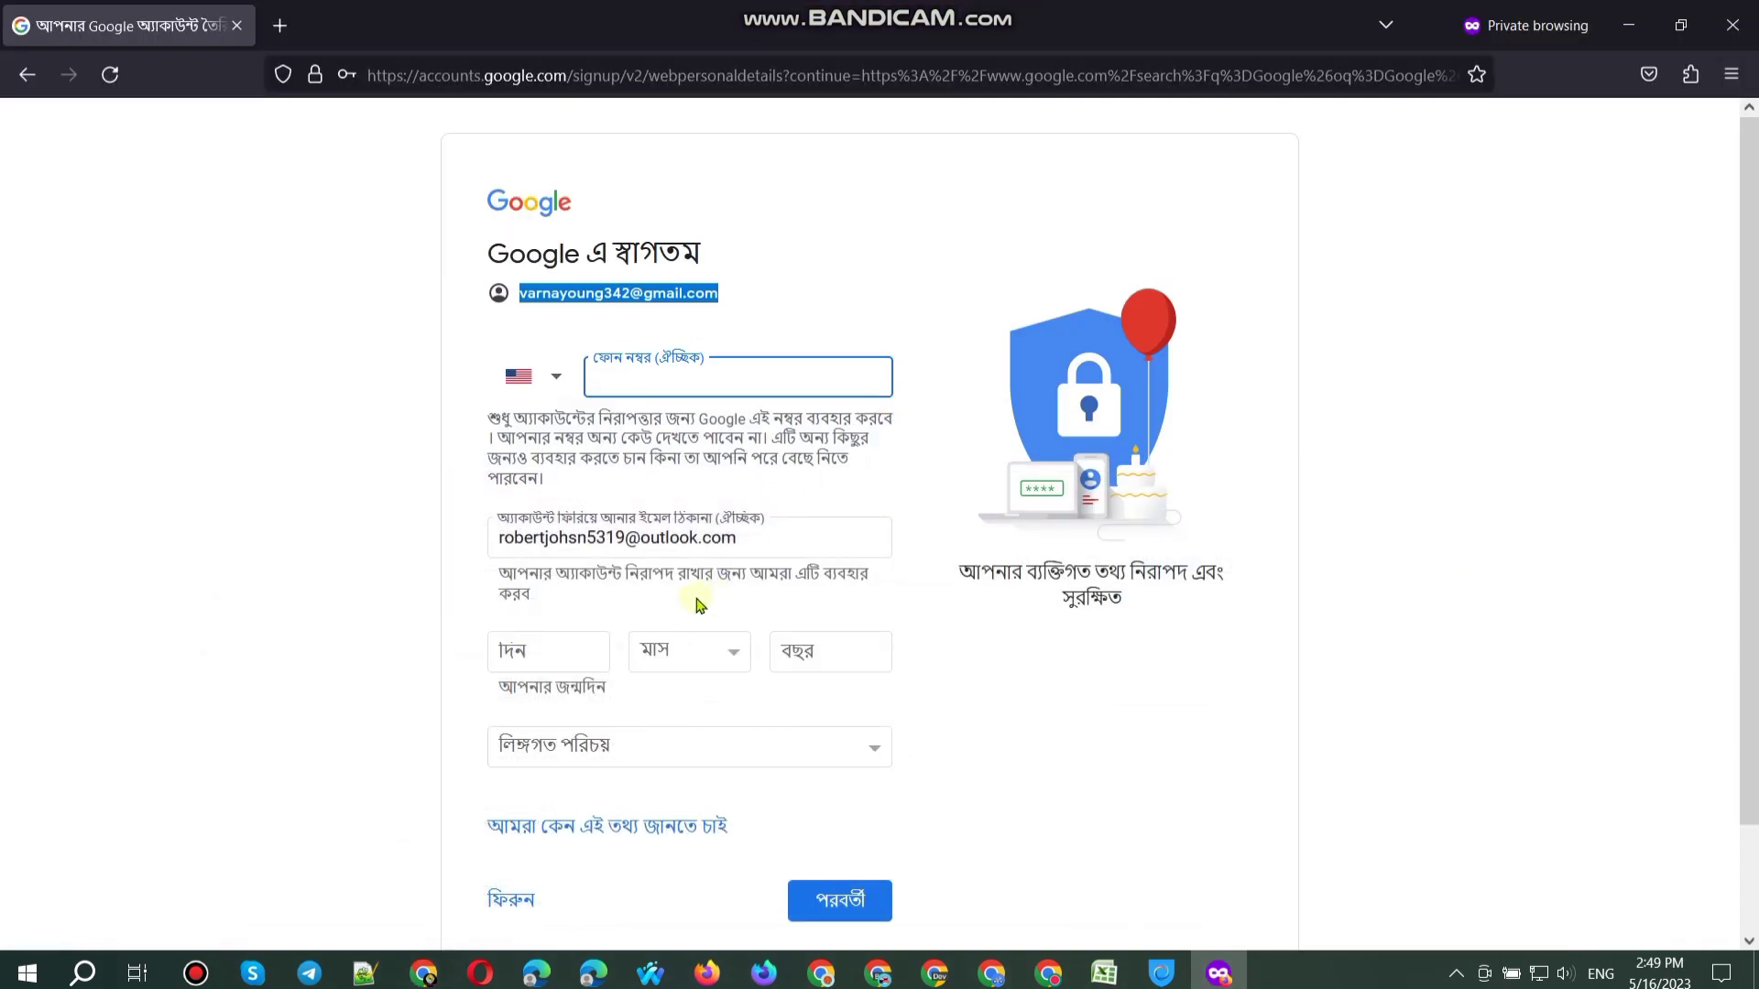
Step: Set the birthday to 18 August 1990 and gender to female
click(557, 660)
click(652, 650)
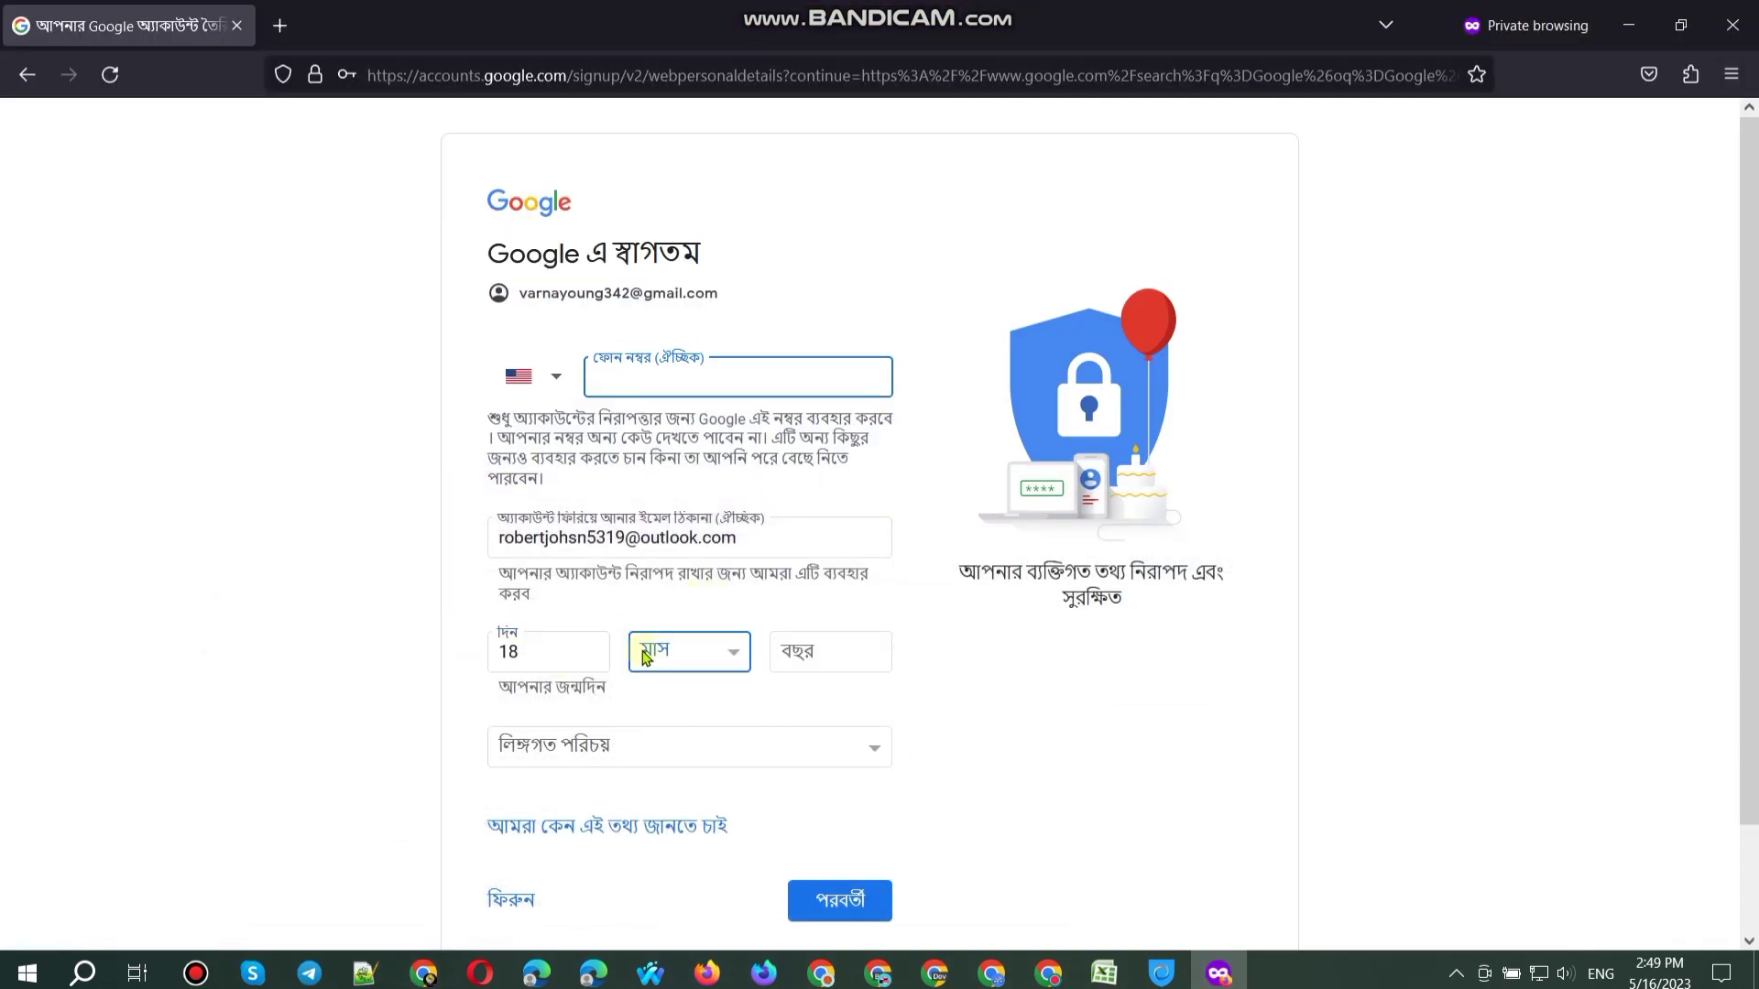
click(674, 471)
click(792, 646)
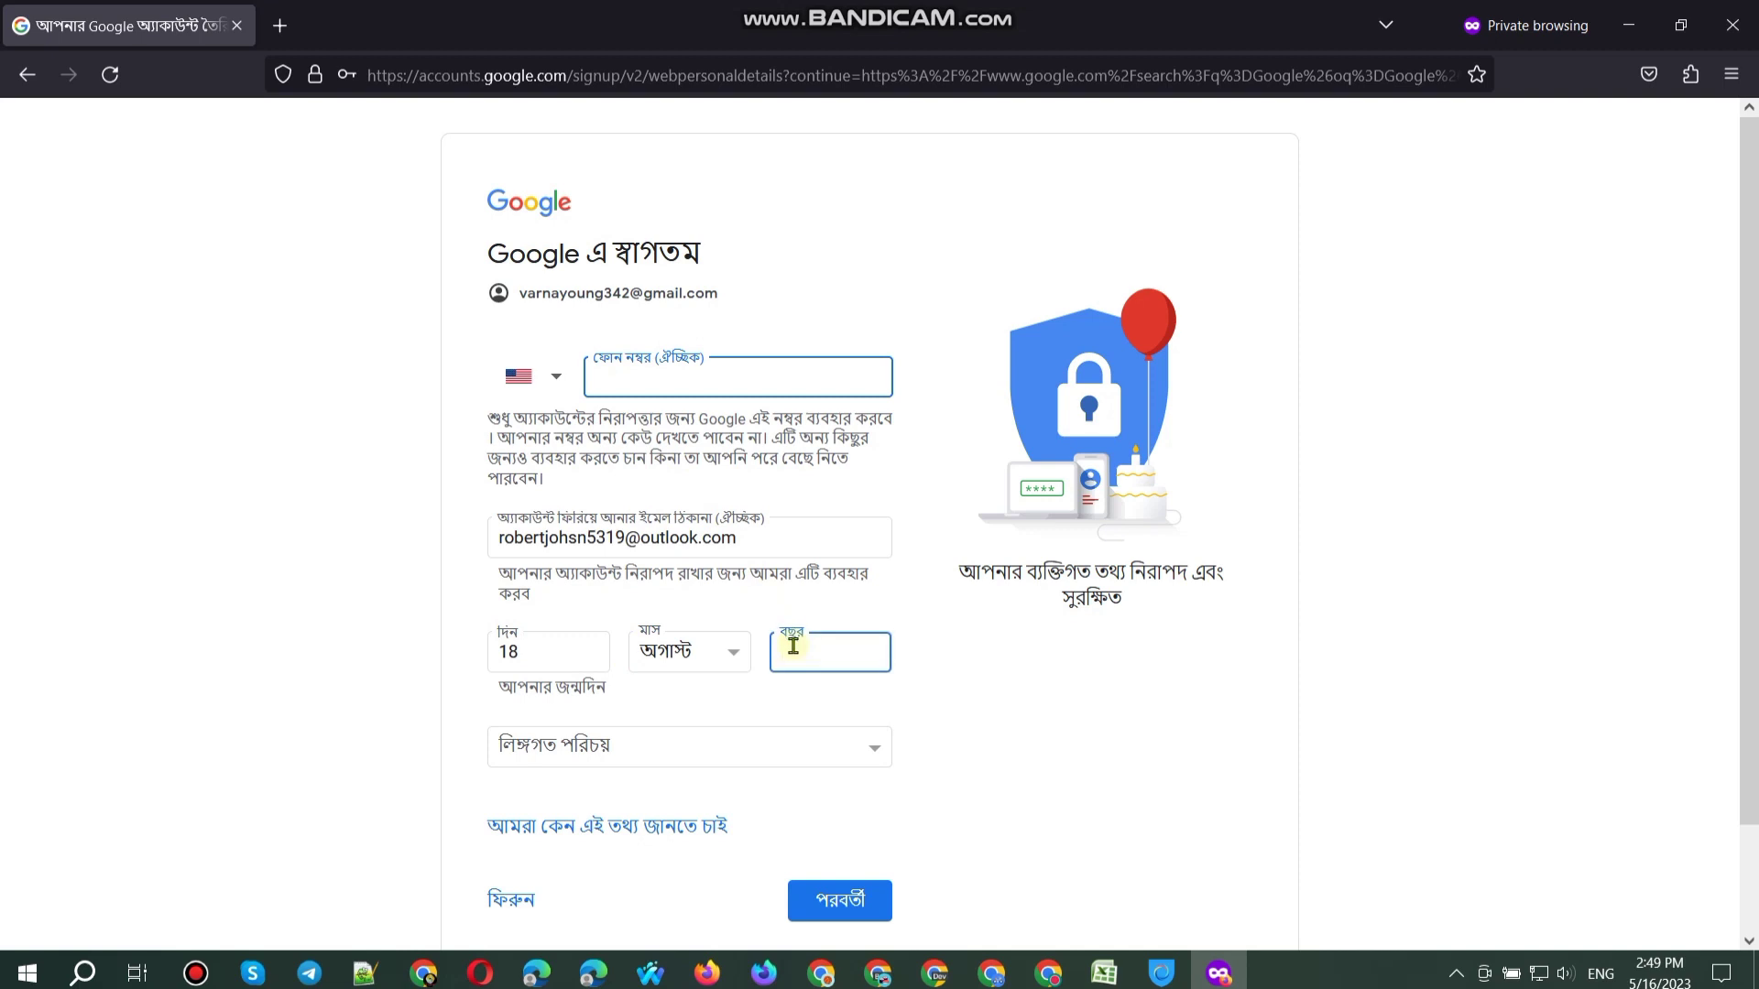
click(747, 743)
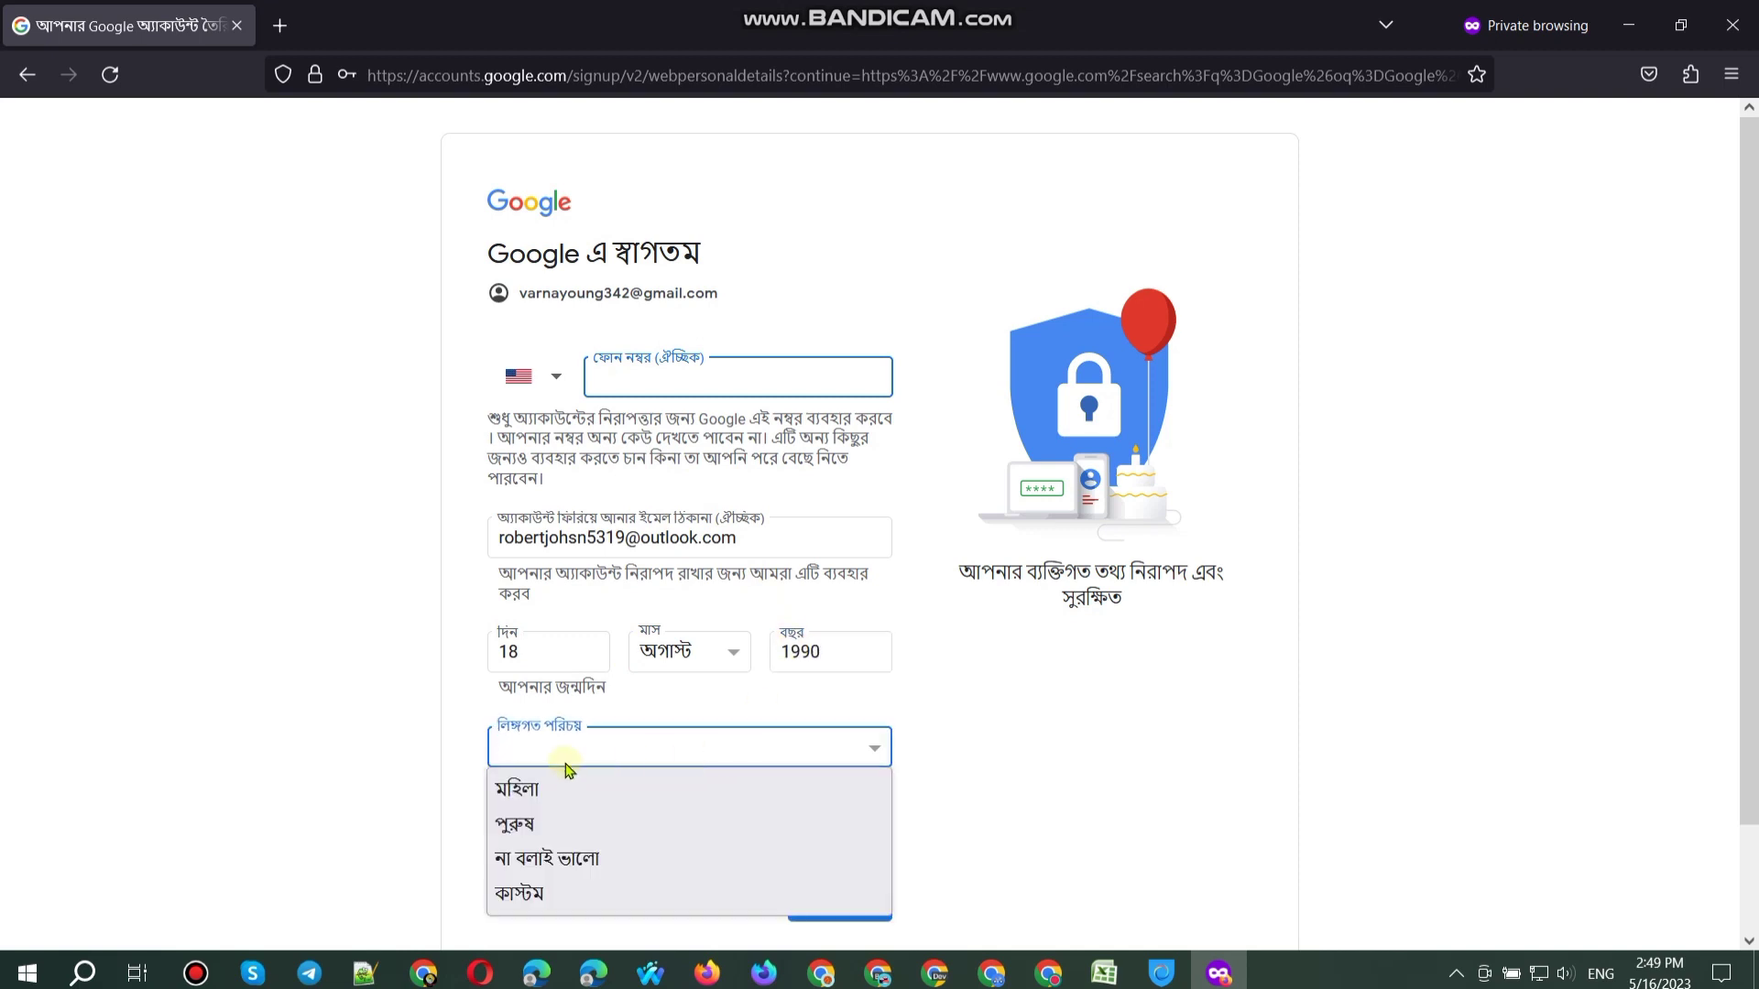
click(517, 783)
Step: Copy the sign-up page address and open a new private tab
click(451, 74)
key(ctrl+c)
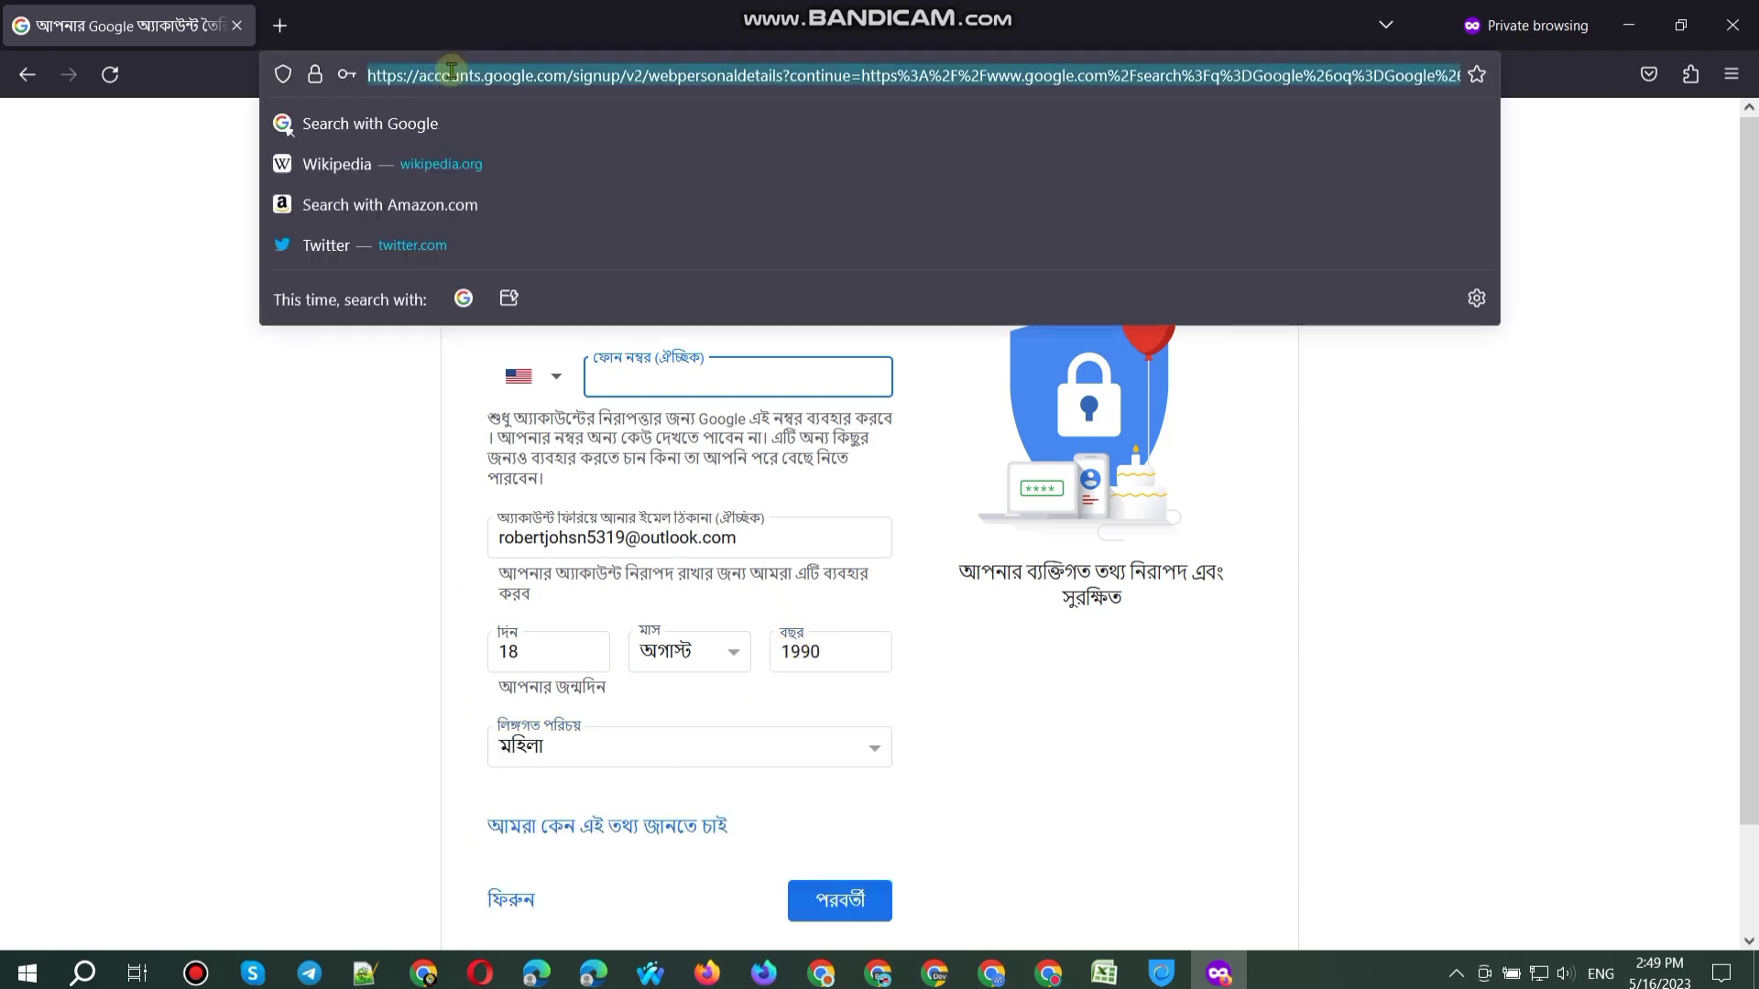
click(279, 25)
Step: Load a fresh sign-up form and fill in the surname and Gmail username
key(ctrl+v)
key(Return)
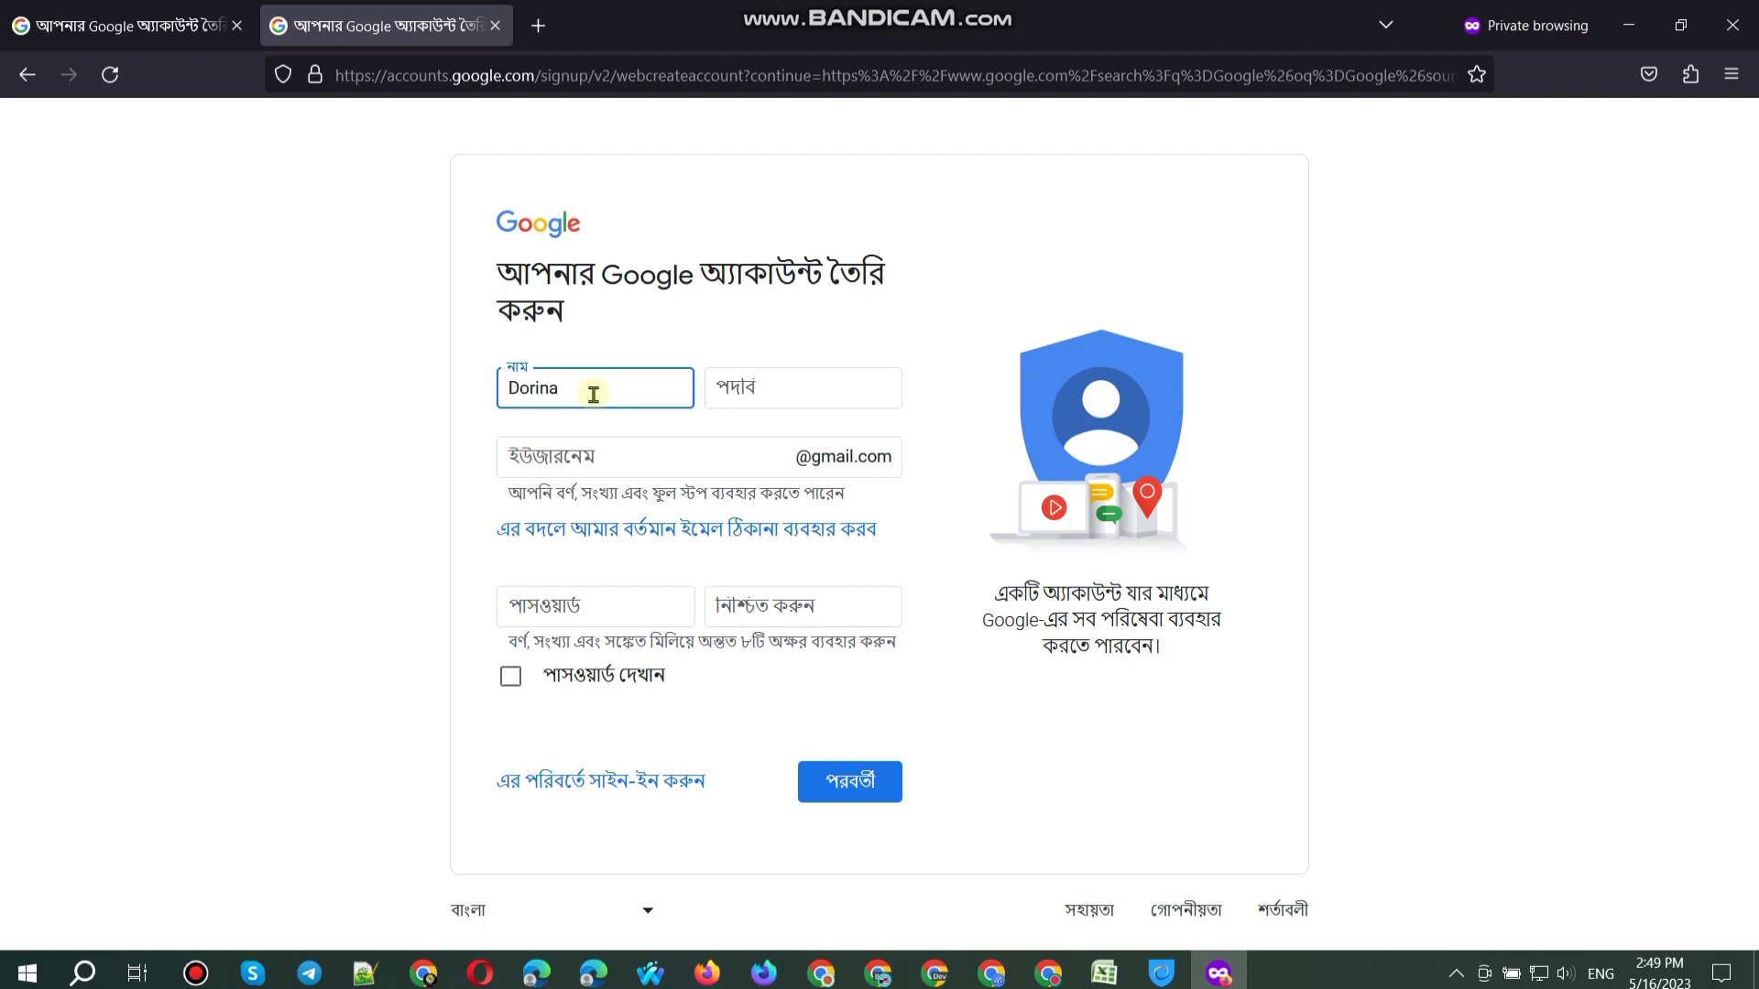
key(Tab)
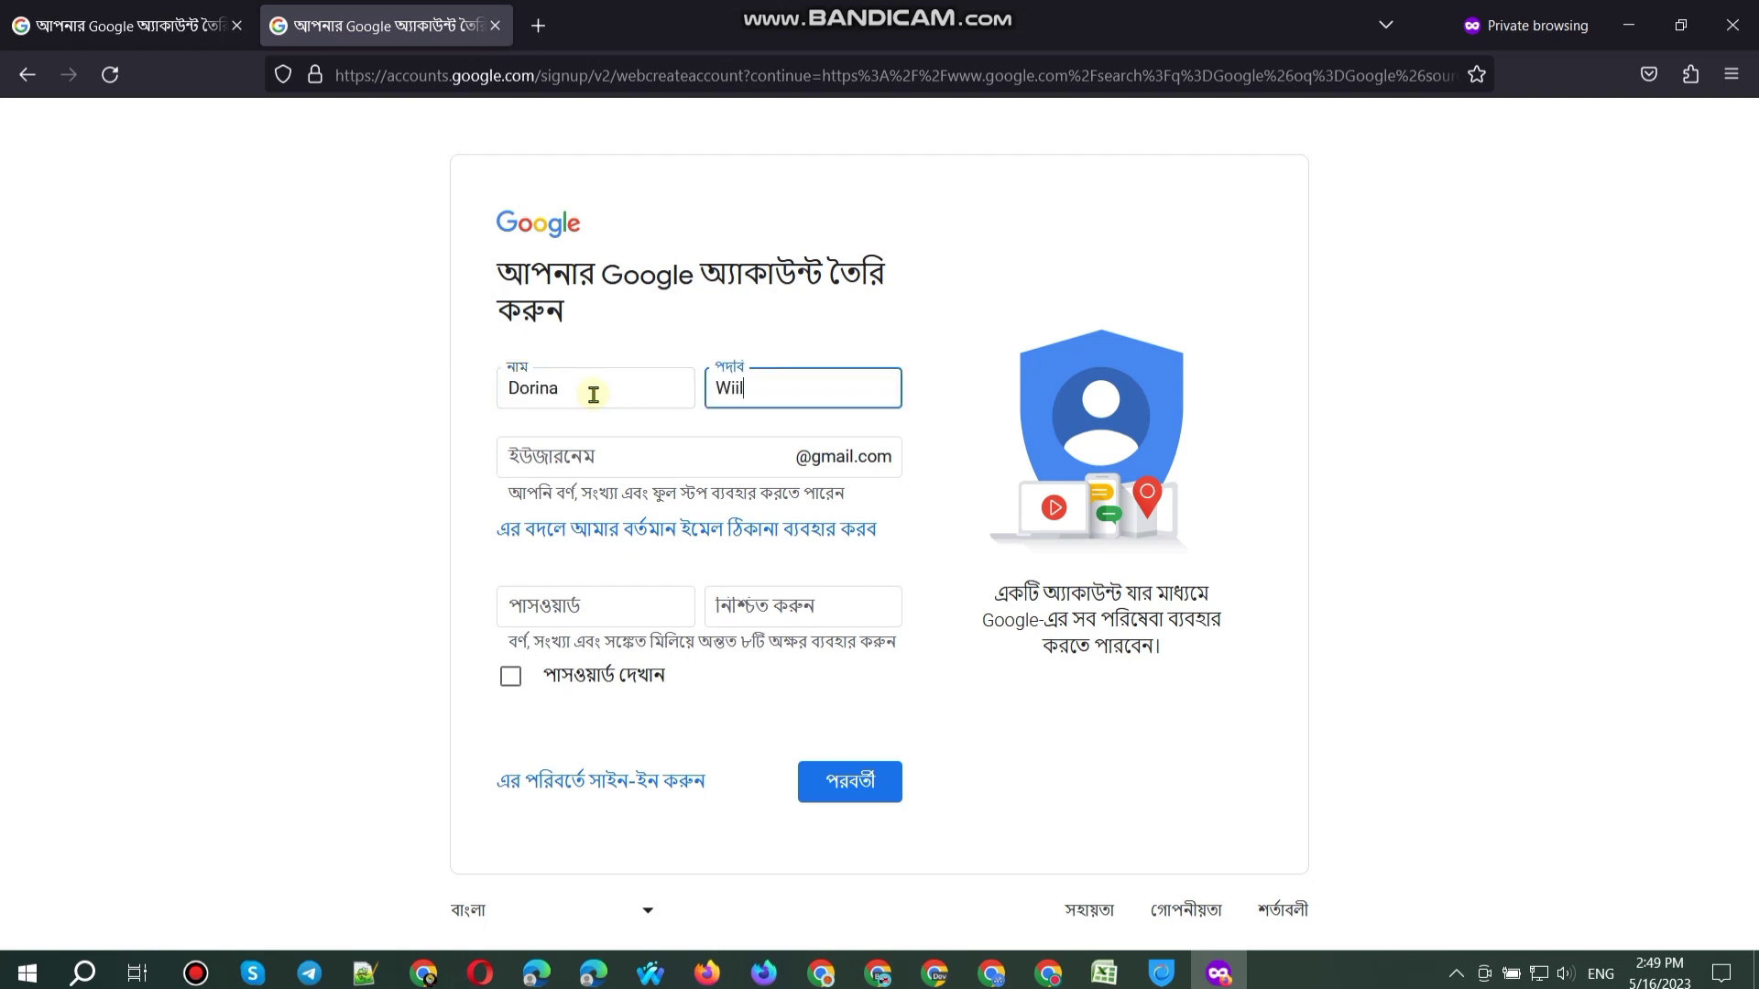
click(567, 472)
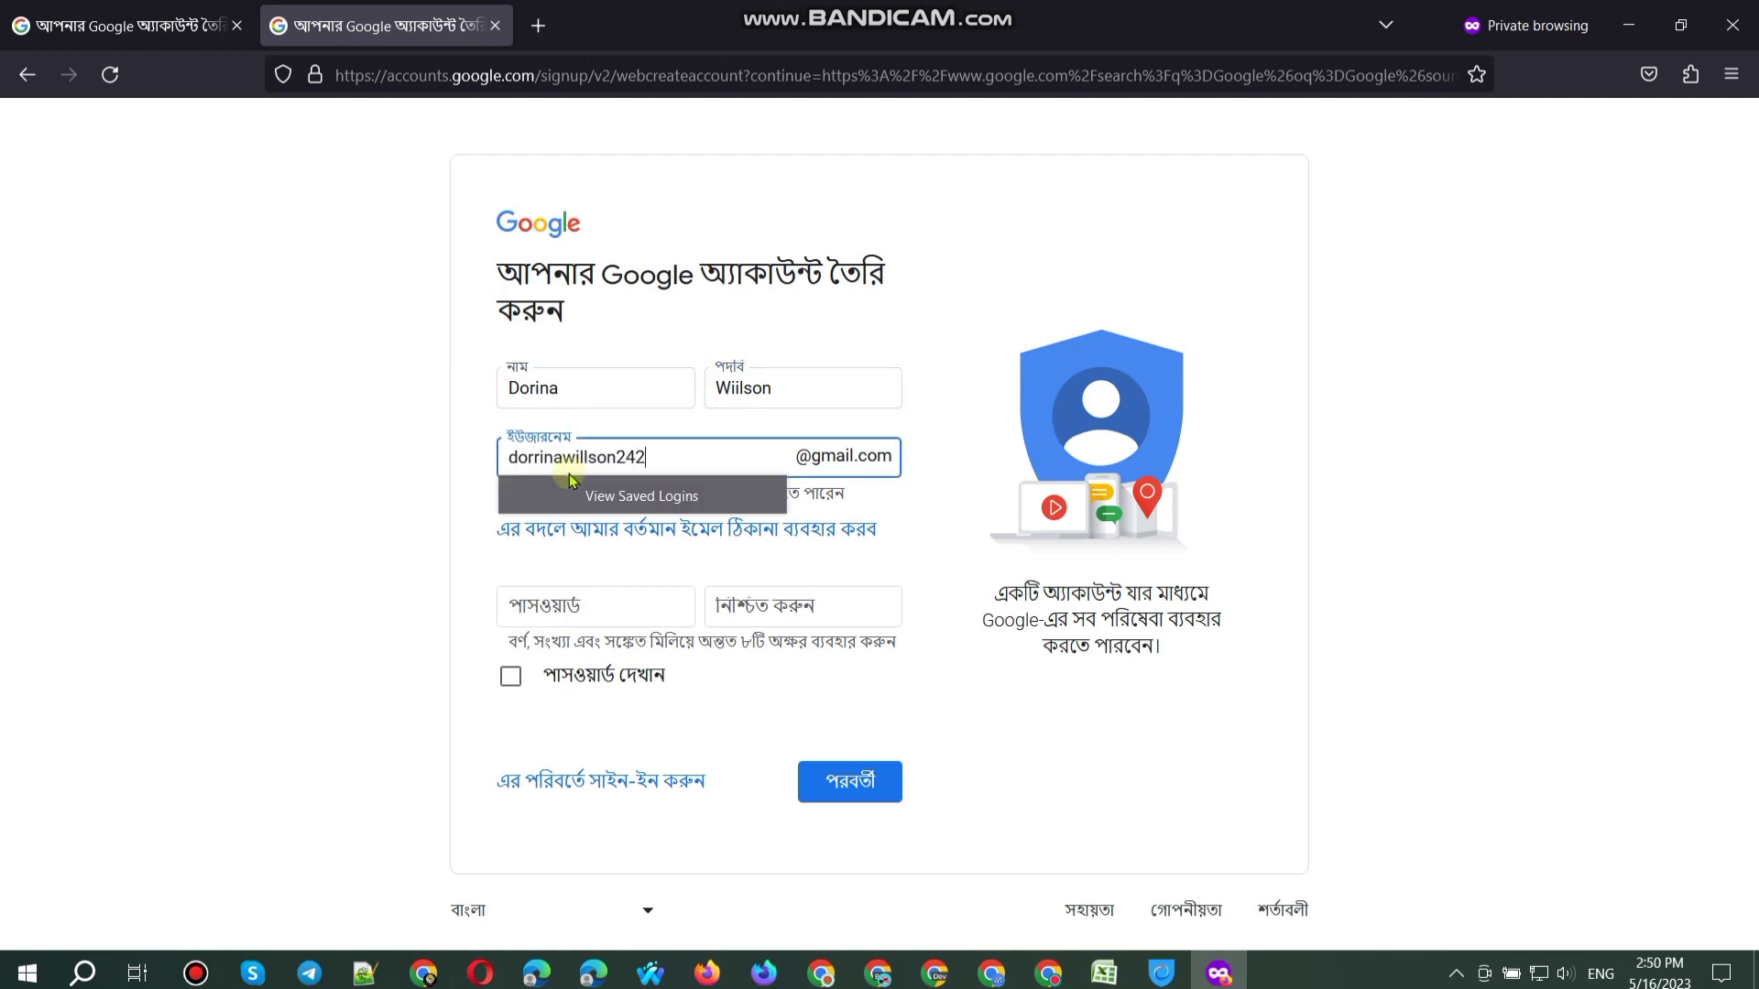
key(shift+Left)
key(shift+Left)
key(shift+Left)
key(shift+Left)
key(shift+Left)
key(shift+Left)
Step: Type the password, copy it into Confirm, and leave both masked
click(596, 605)
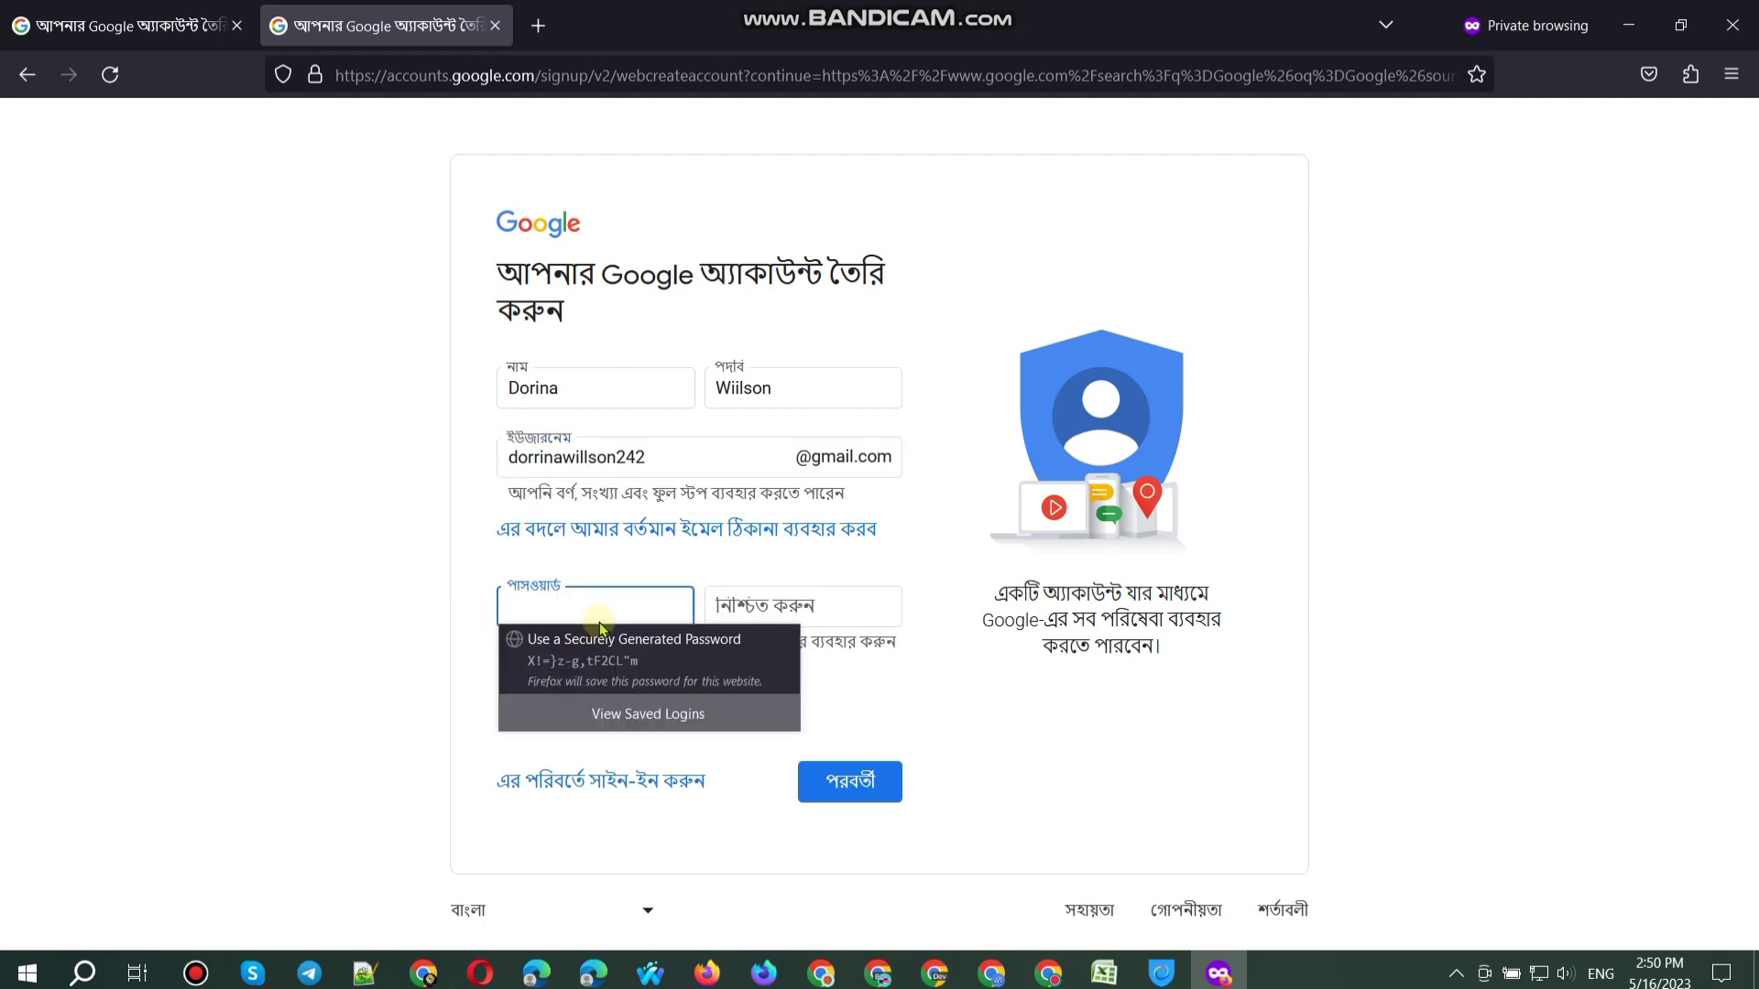
text(••)
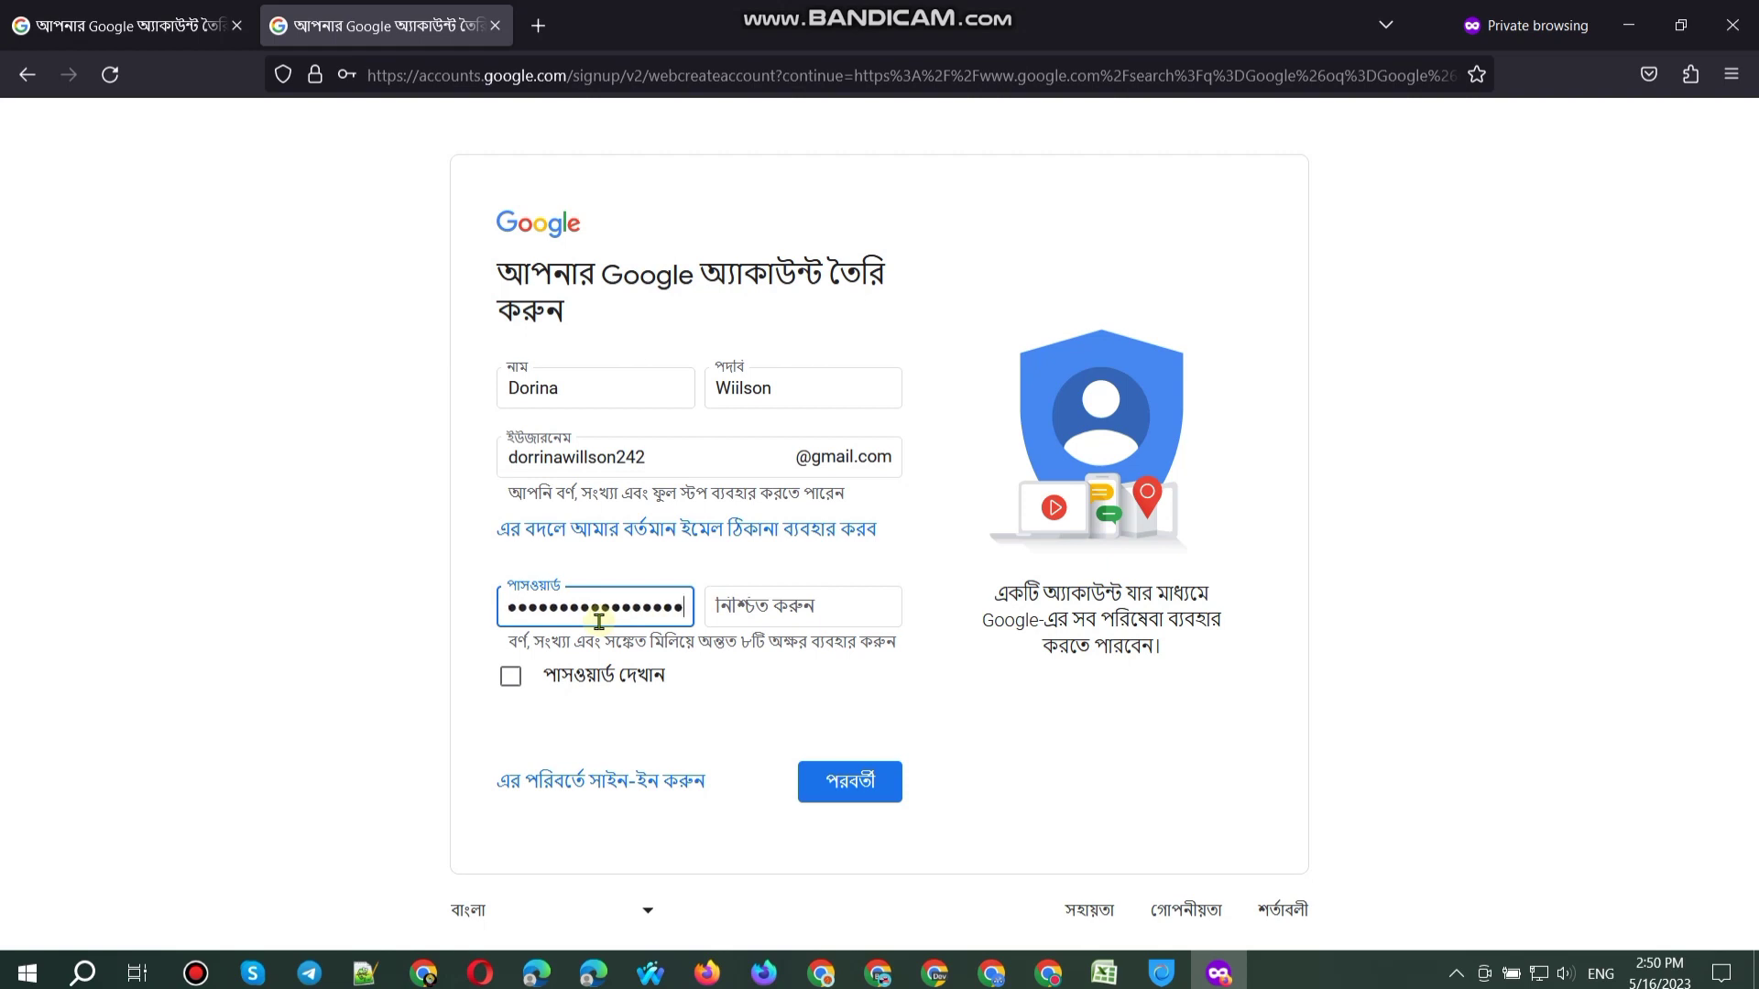
click(629, 678)
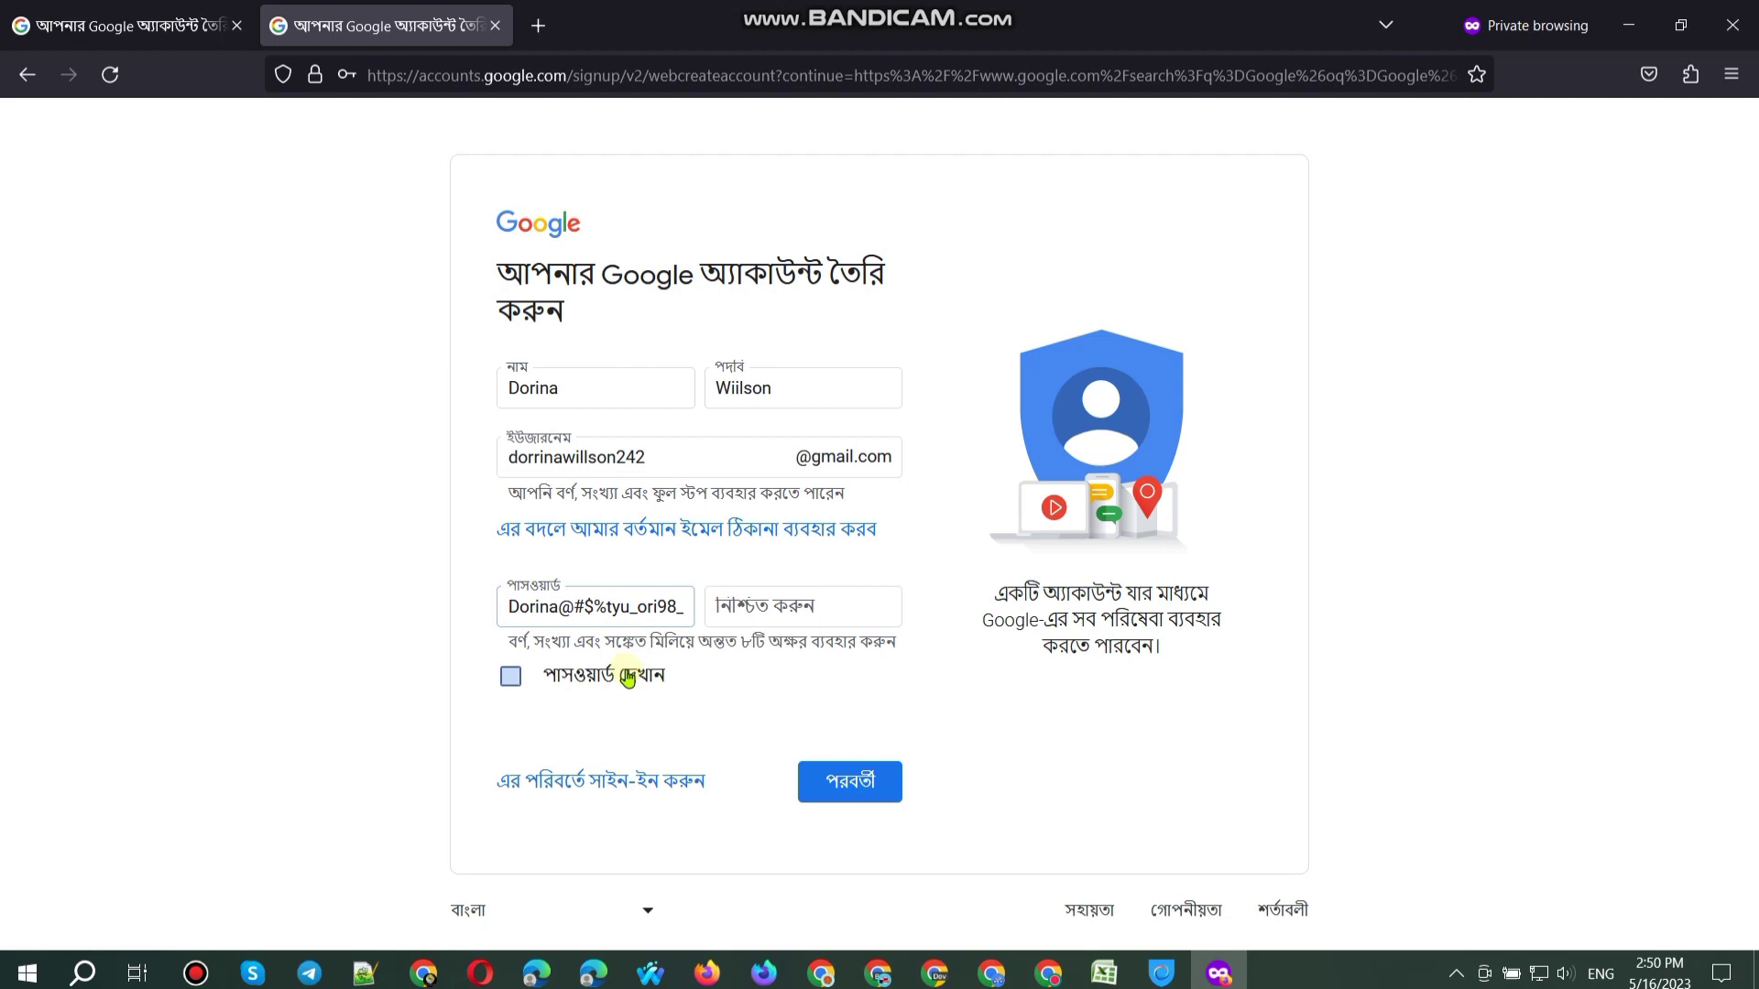
triple_click(628, 616)
click(712, 606)
key(ctrl+v)
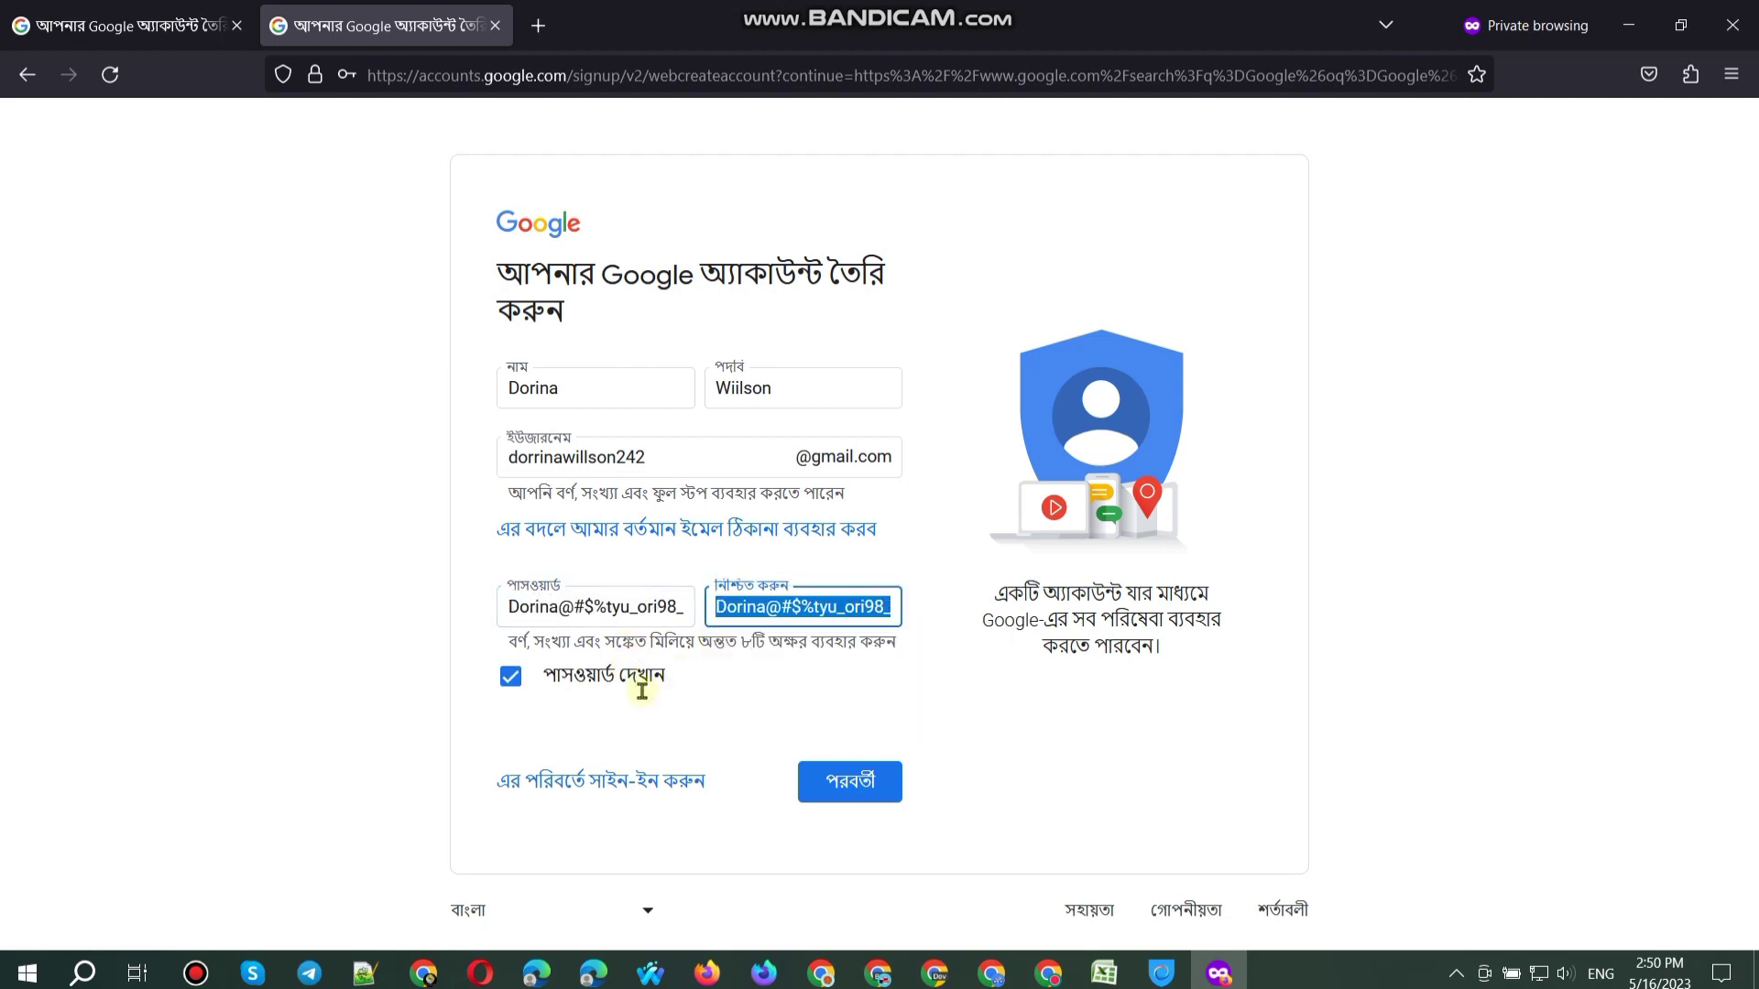
click(656, 683)
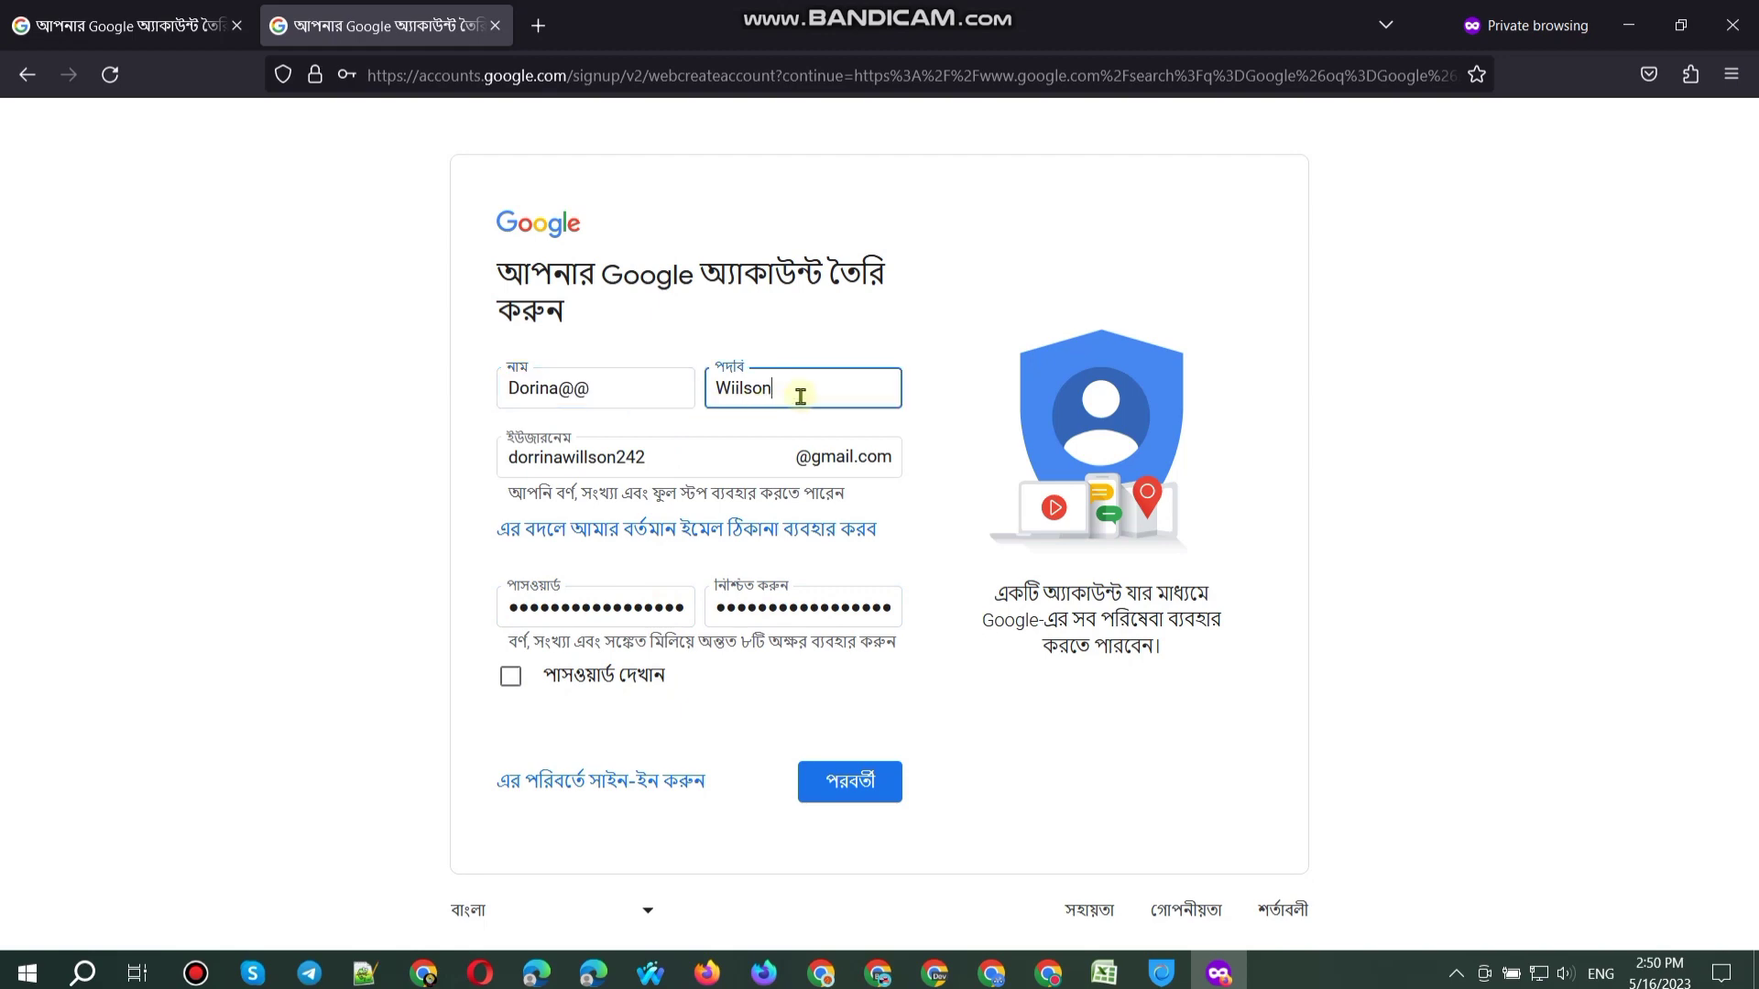
Step: Submit the form, remove the stray @ signs from the names, and resubmit
key(Return)
key(Return)
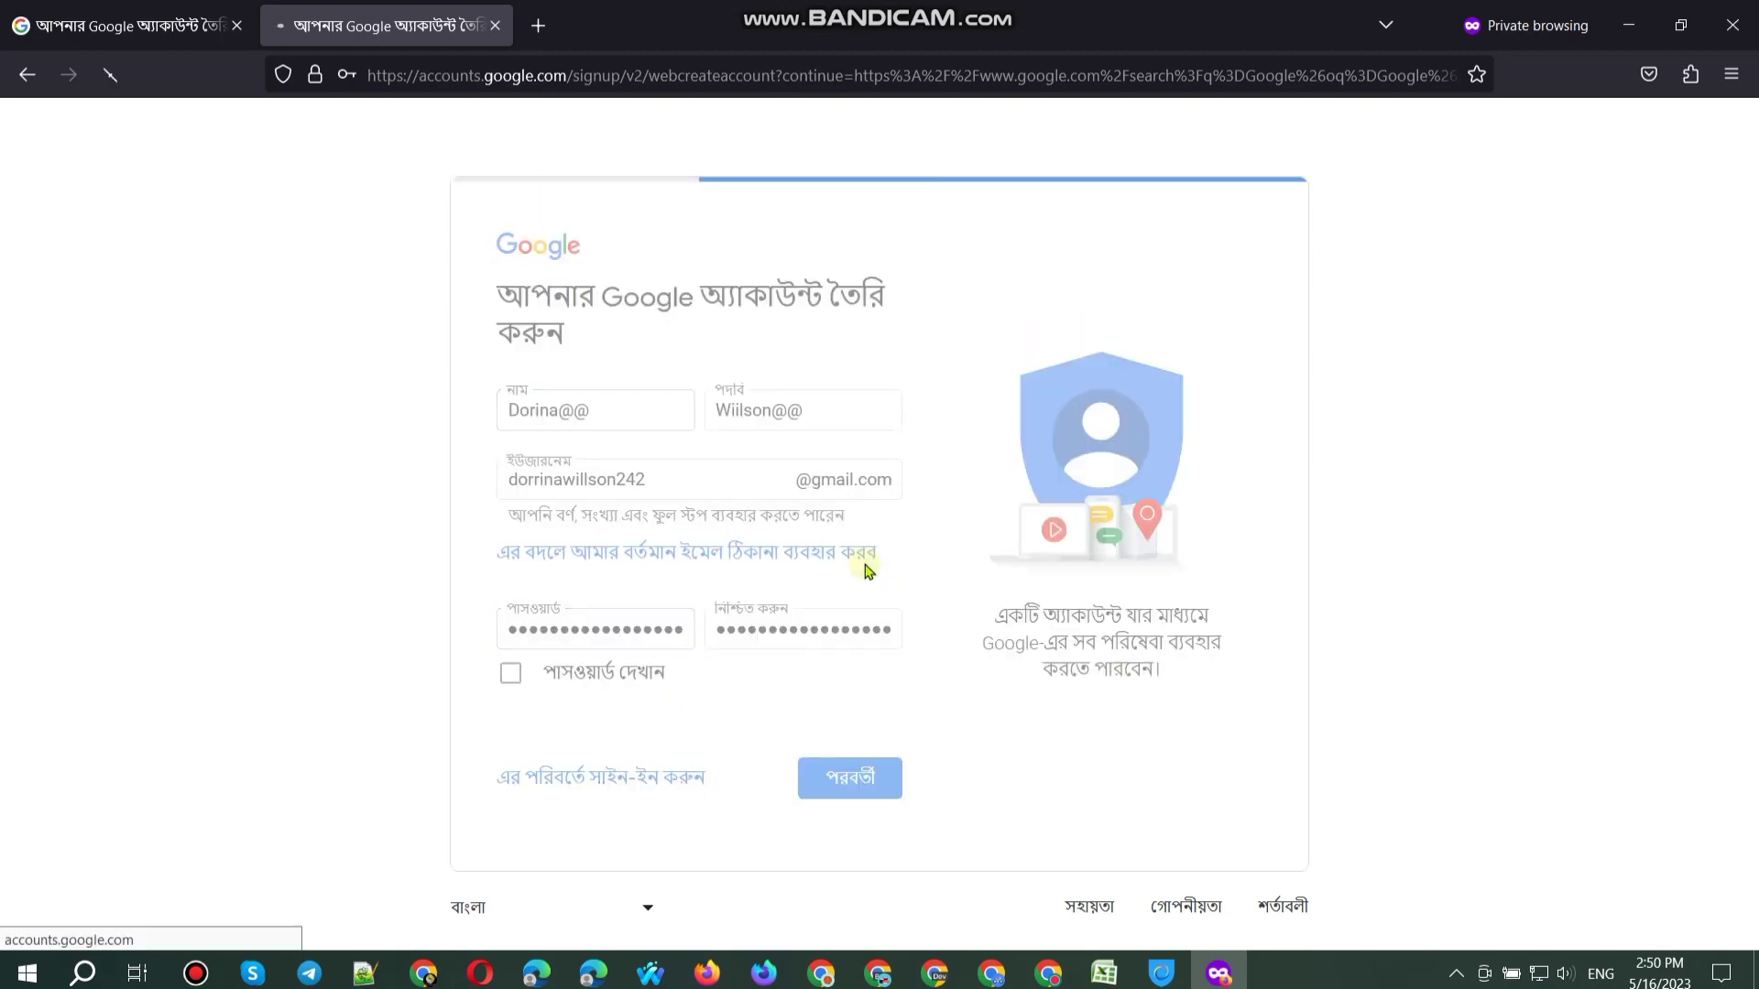
key(BackSpace)
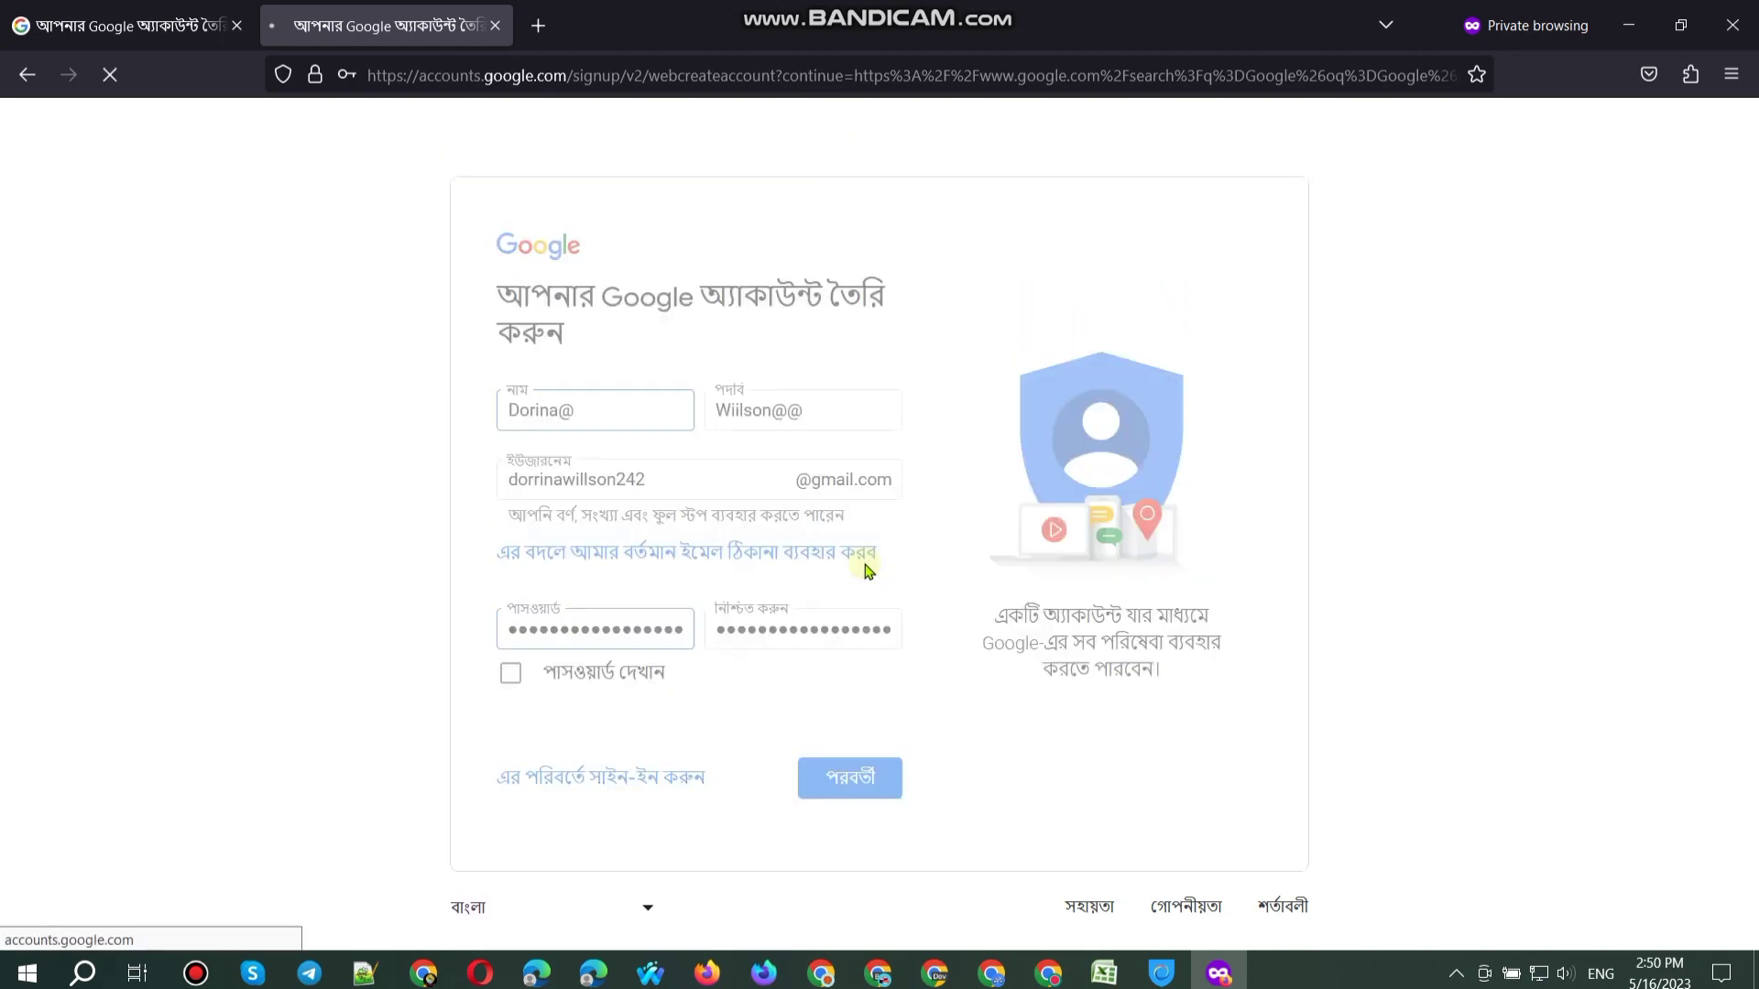
key(BackSpace)
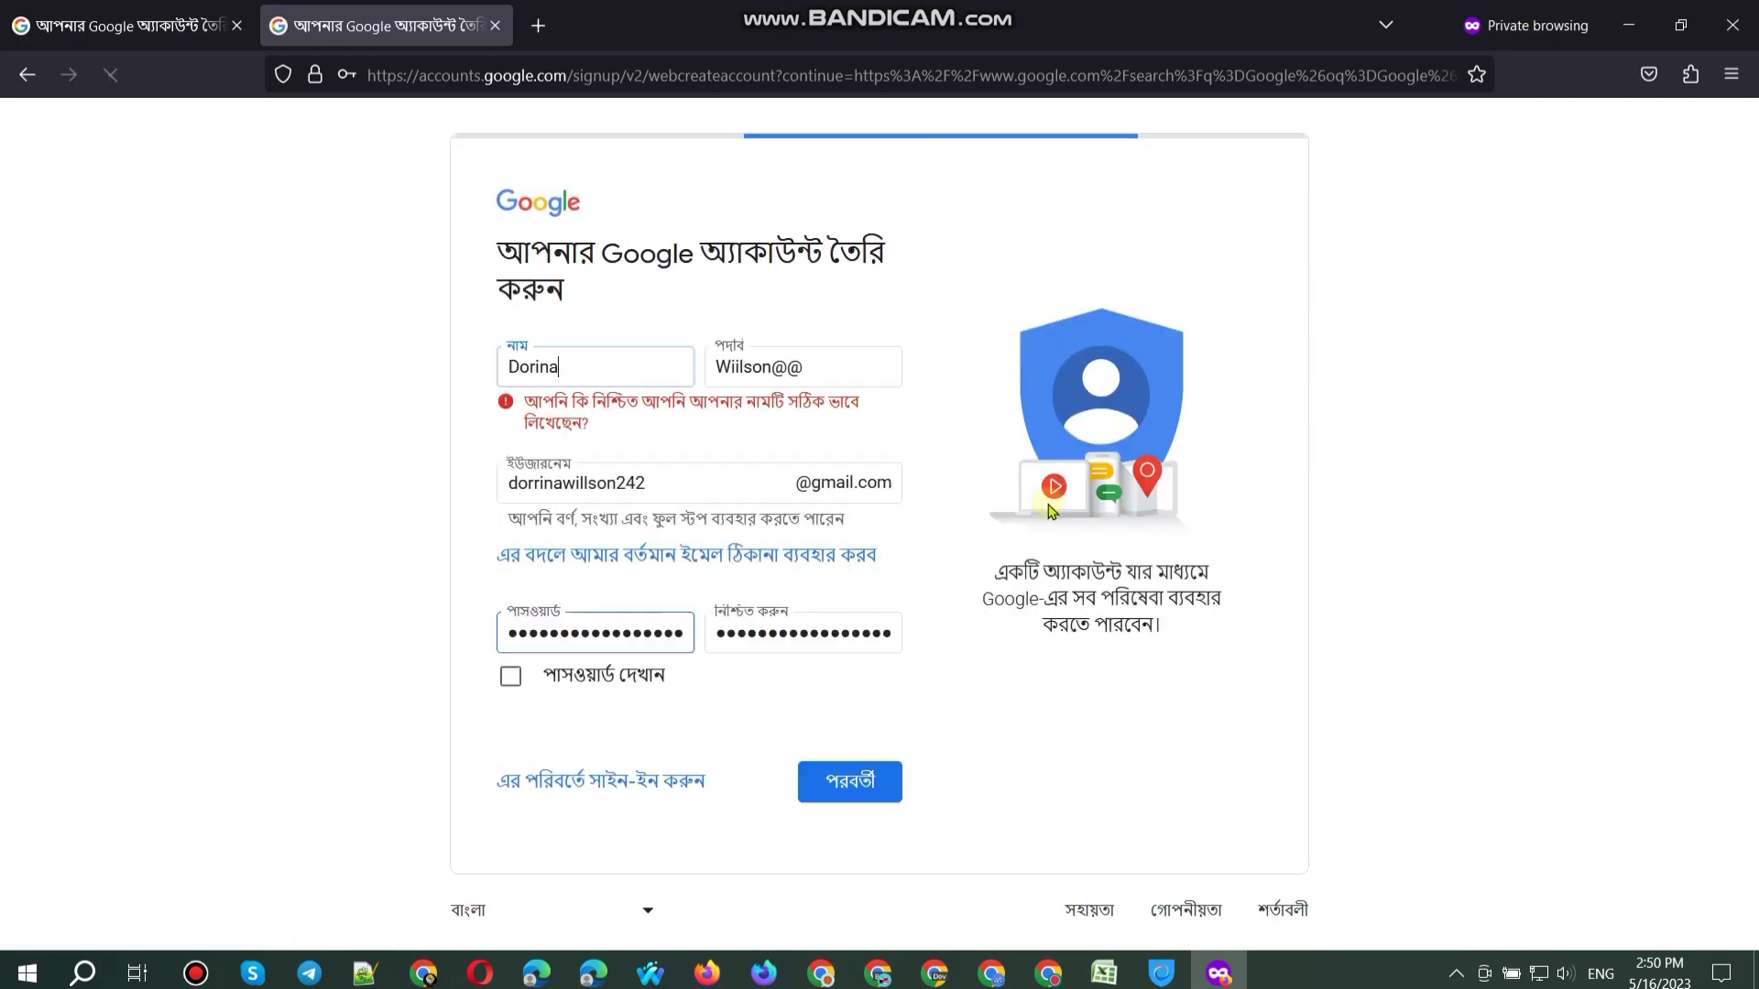
key(Return)
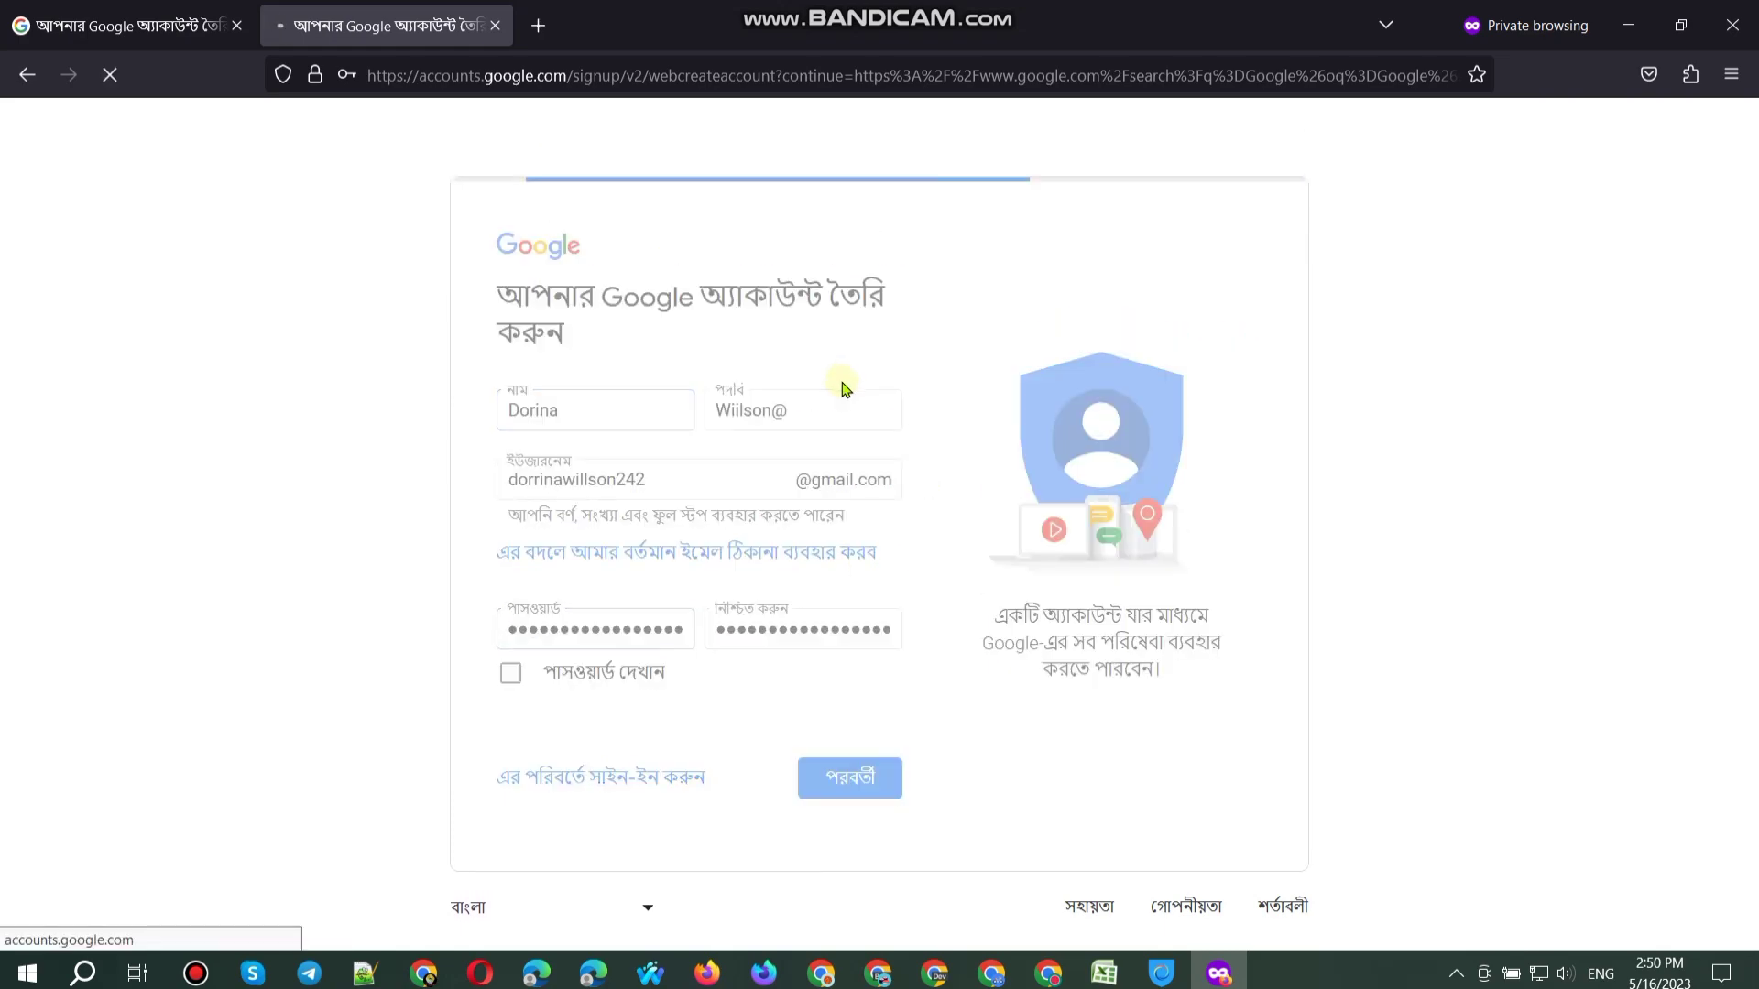
Step: Remove the trailing @ signs from the username and continue to the next step
click(724, 476)
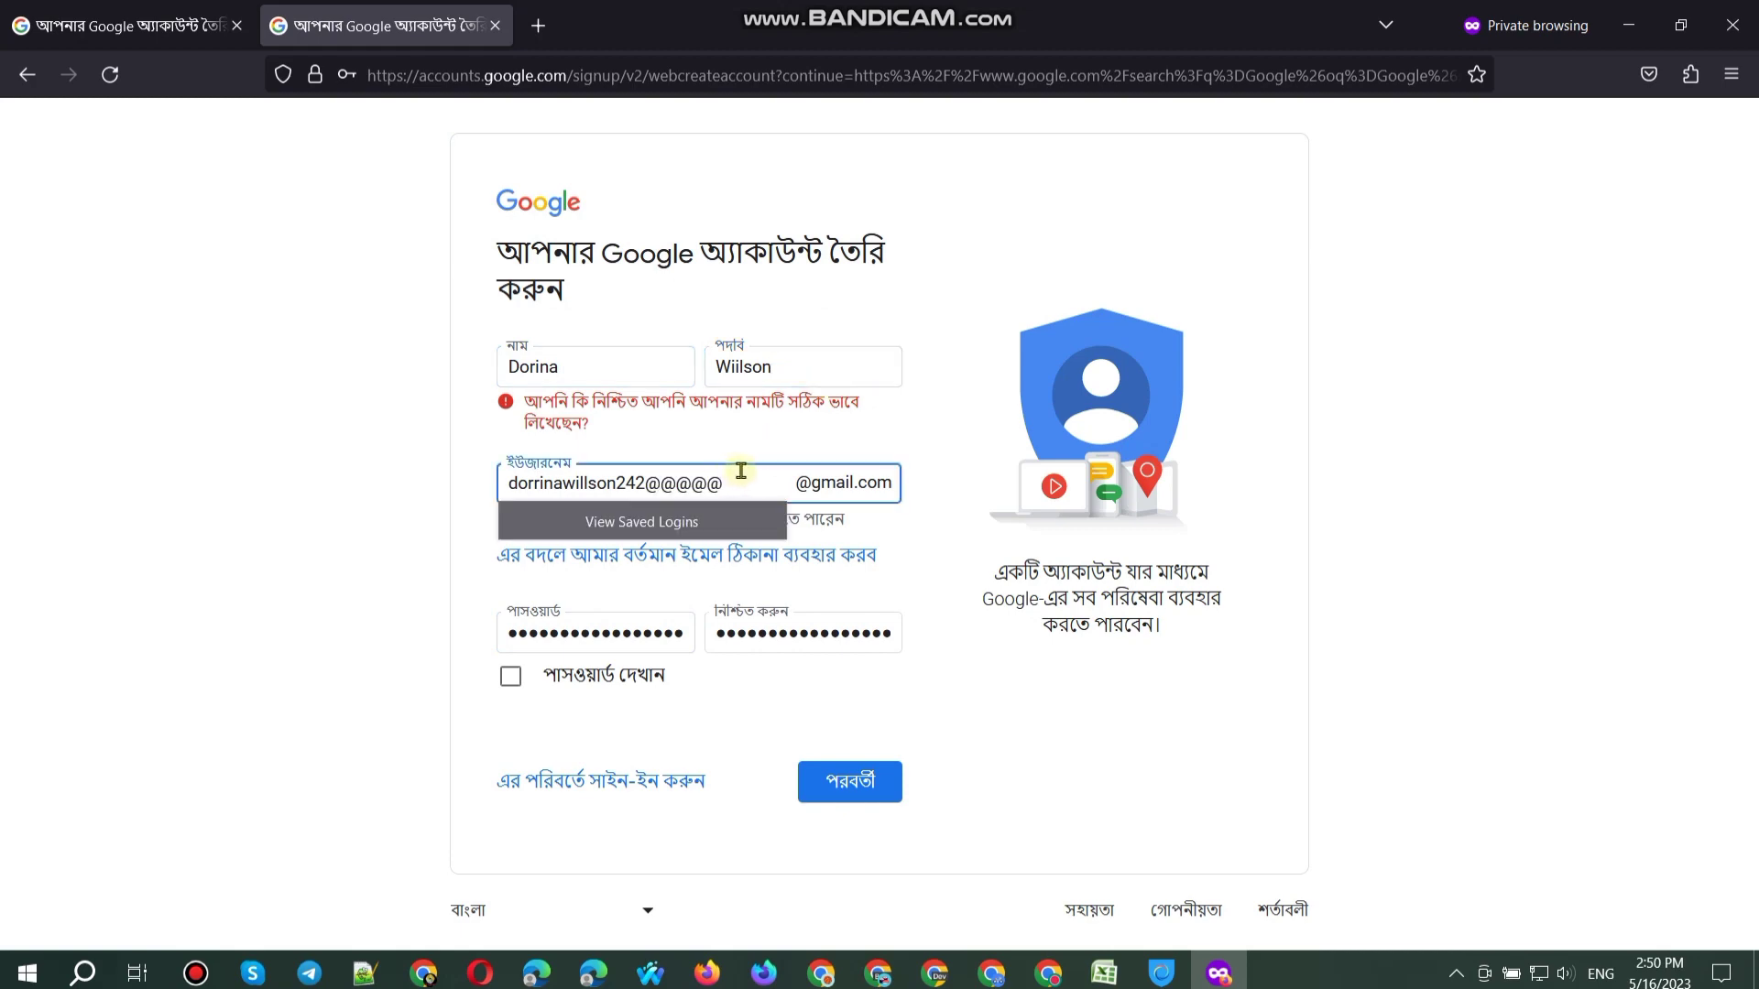
key(BackSpace)
key(Return)
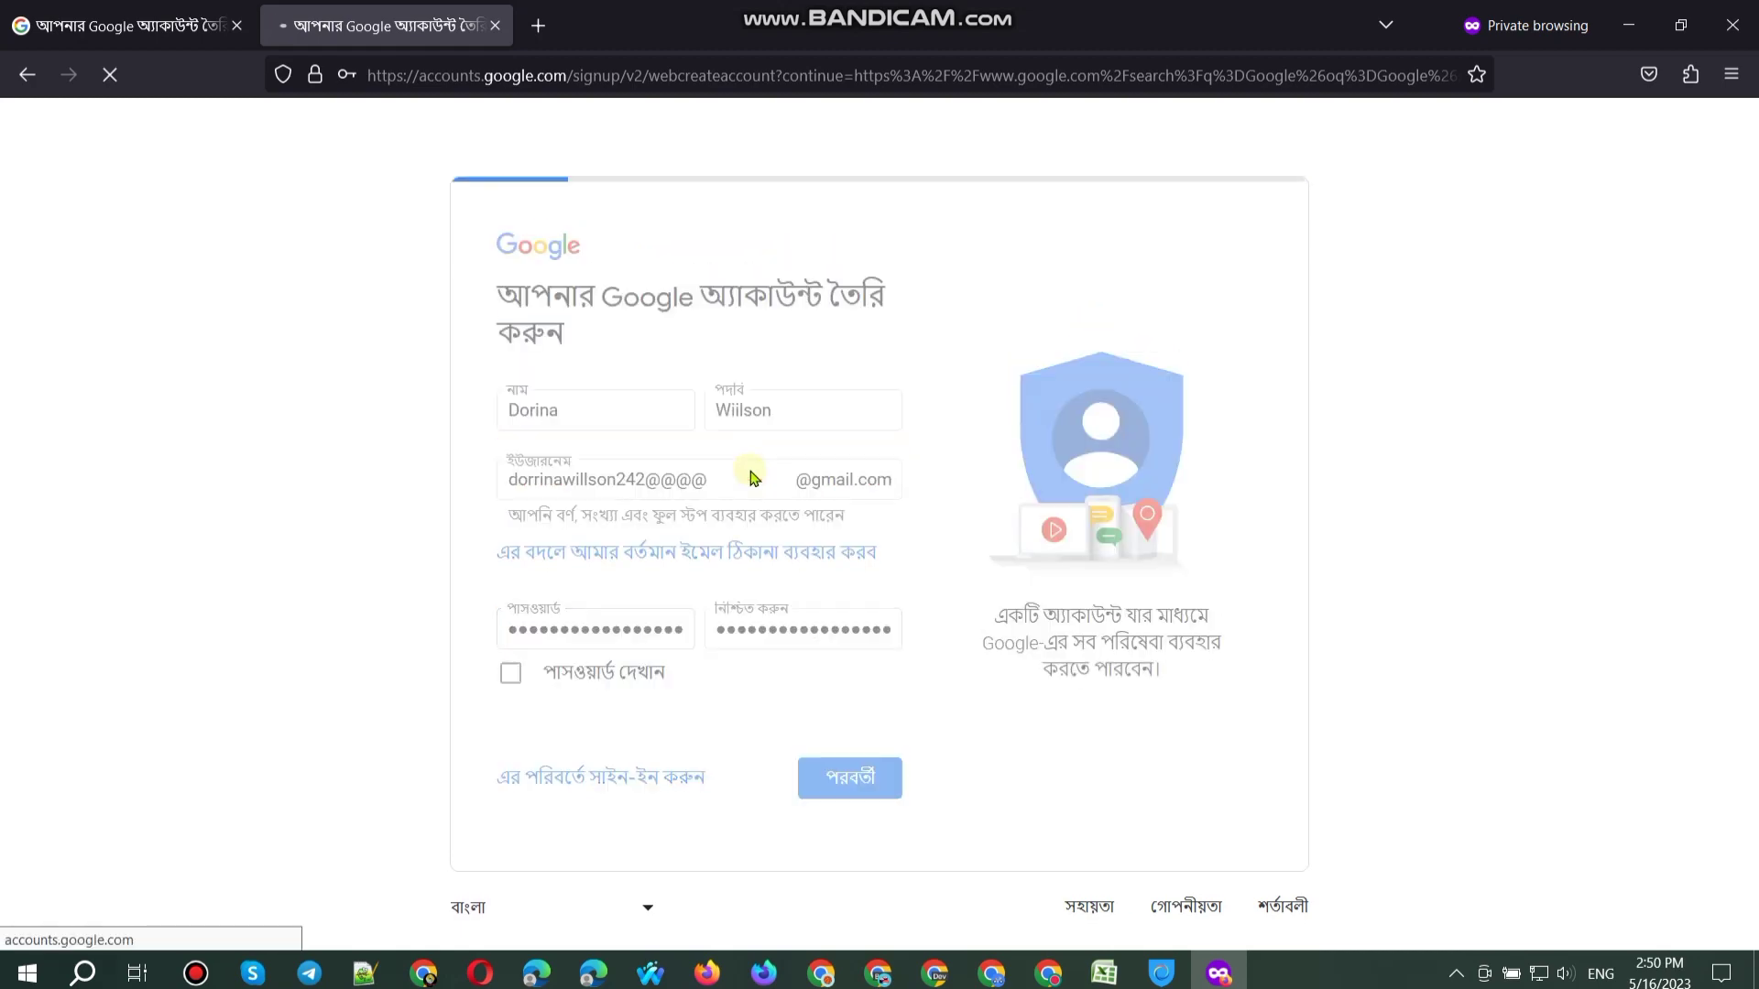
key(BackSpace)
key(BackSpace)
key(Return)
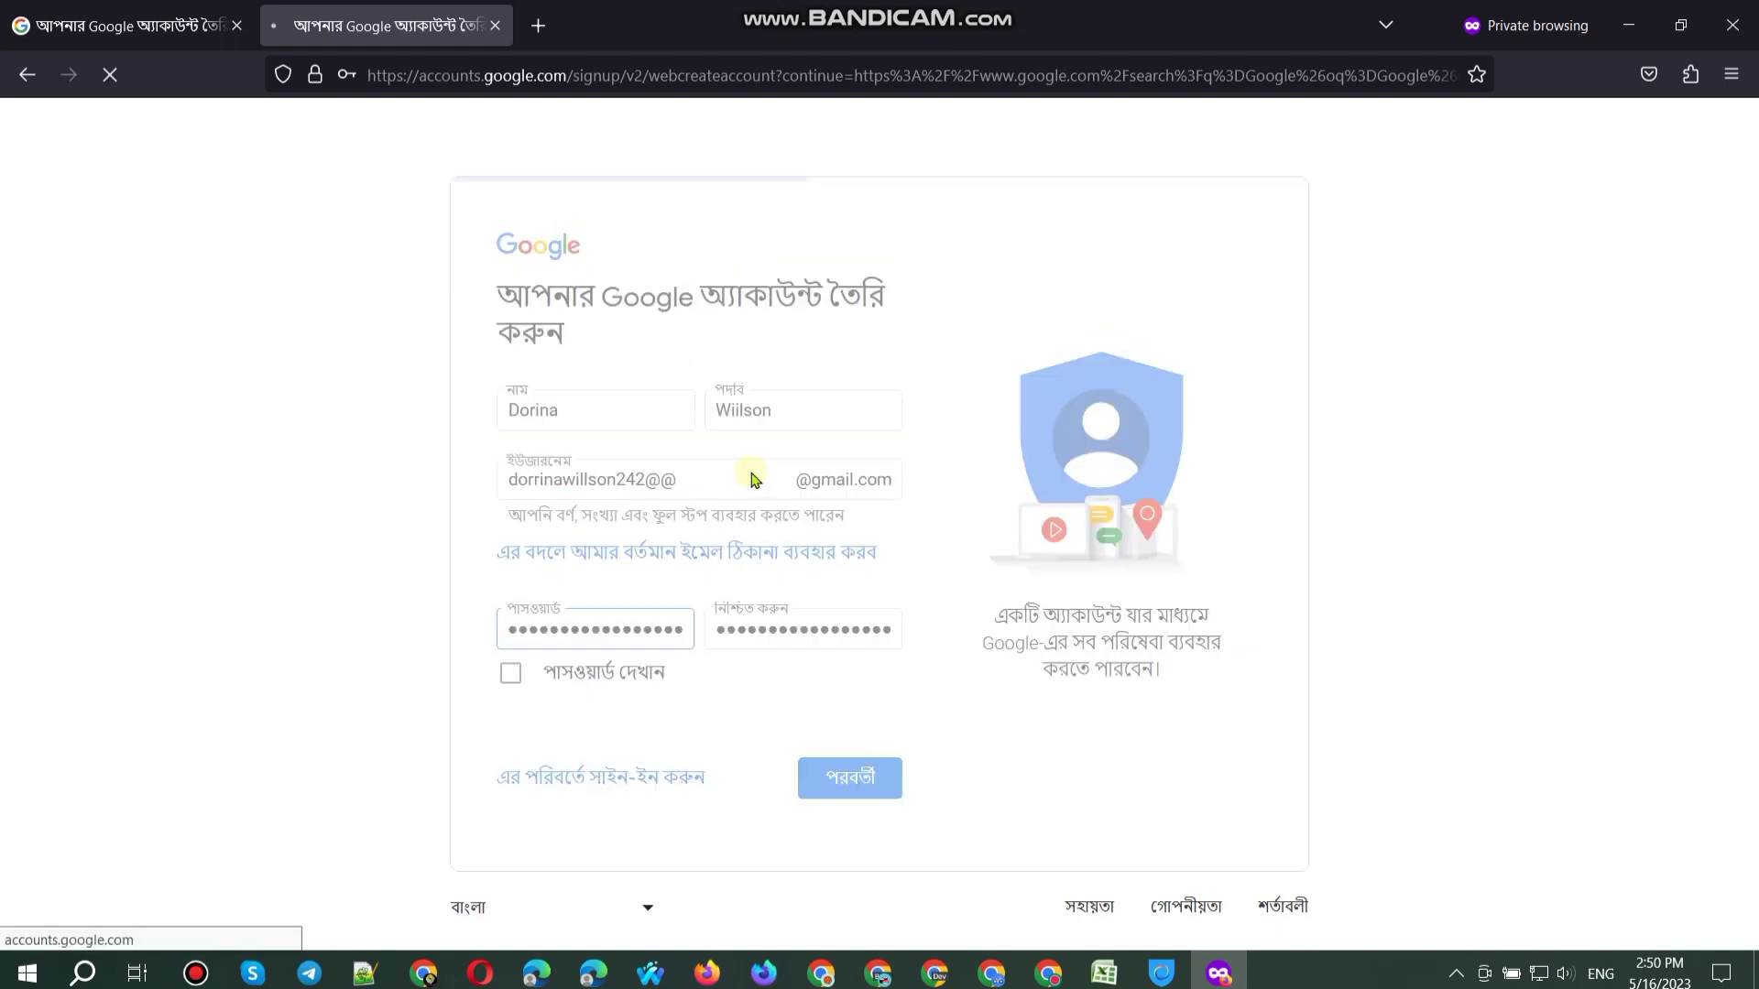
key(BackSpace)
key(Return)
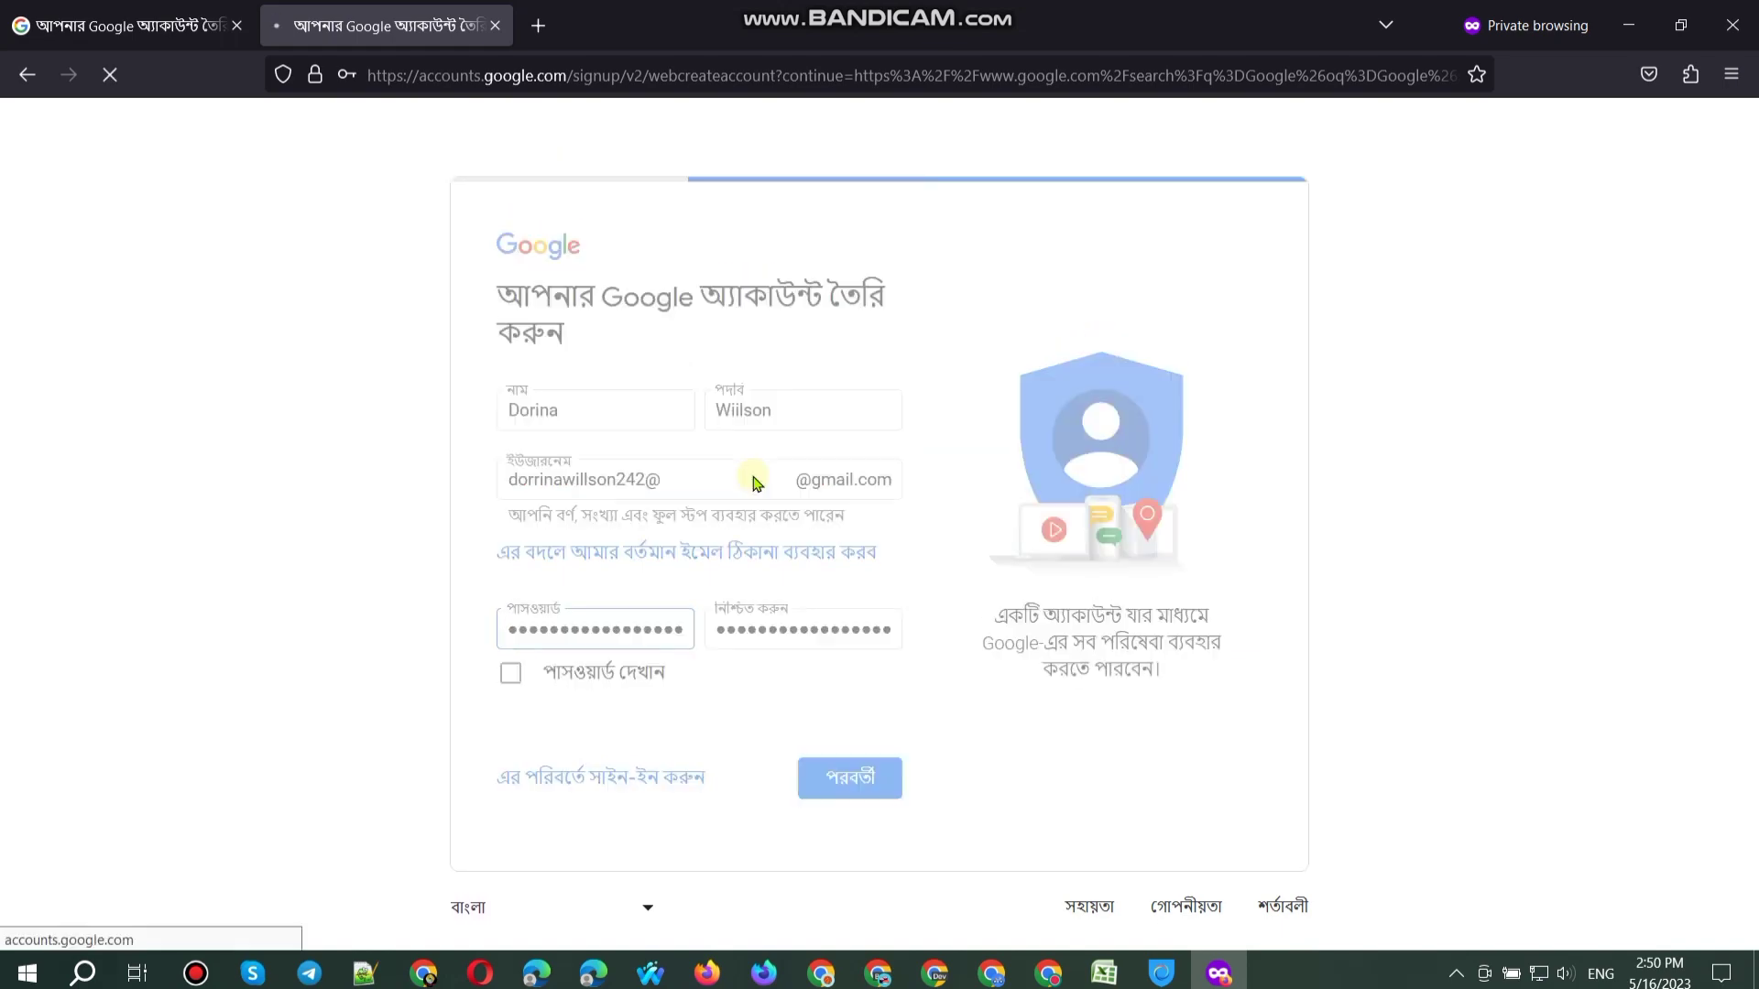
key(BackSpace)
key(Return)
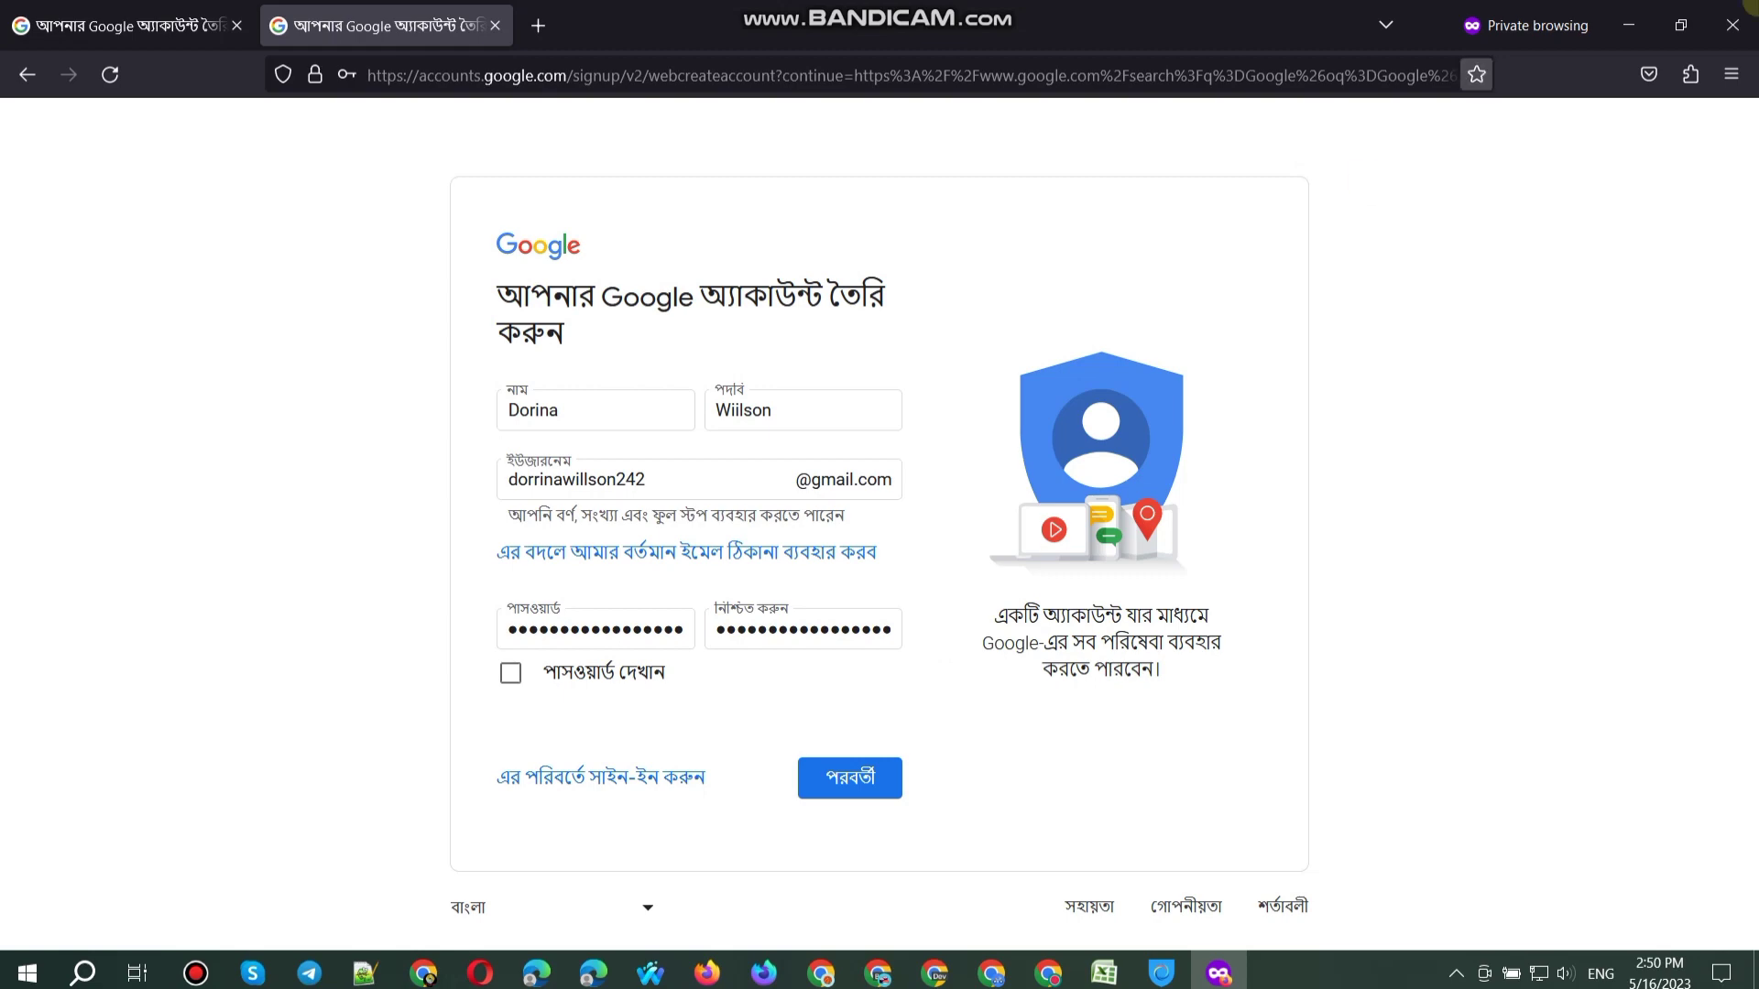
click(870, 781)
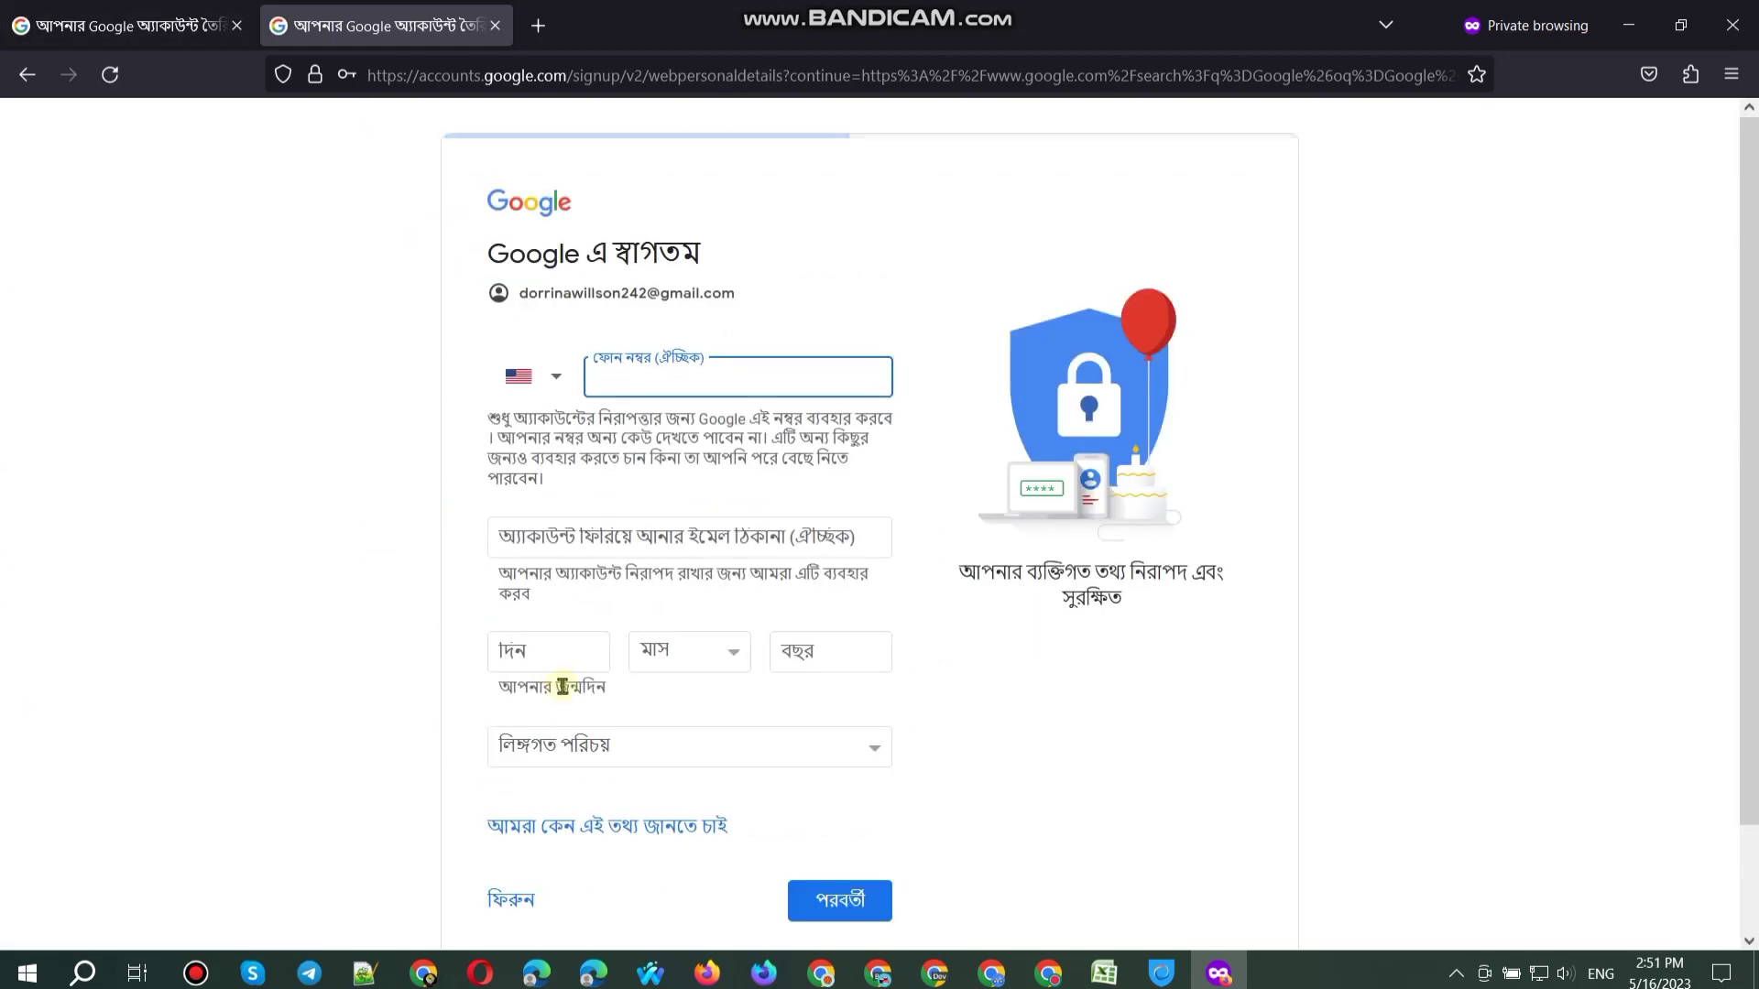
Step: Paste the recovery email from the spreadsheet and select the new Gmail address
key(alt+Tab)
click(274, 596)
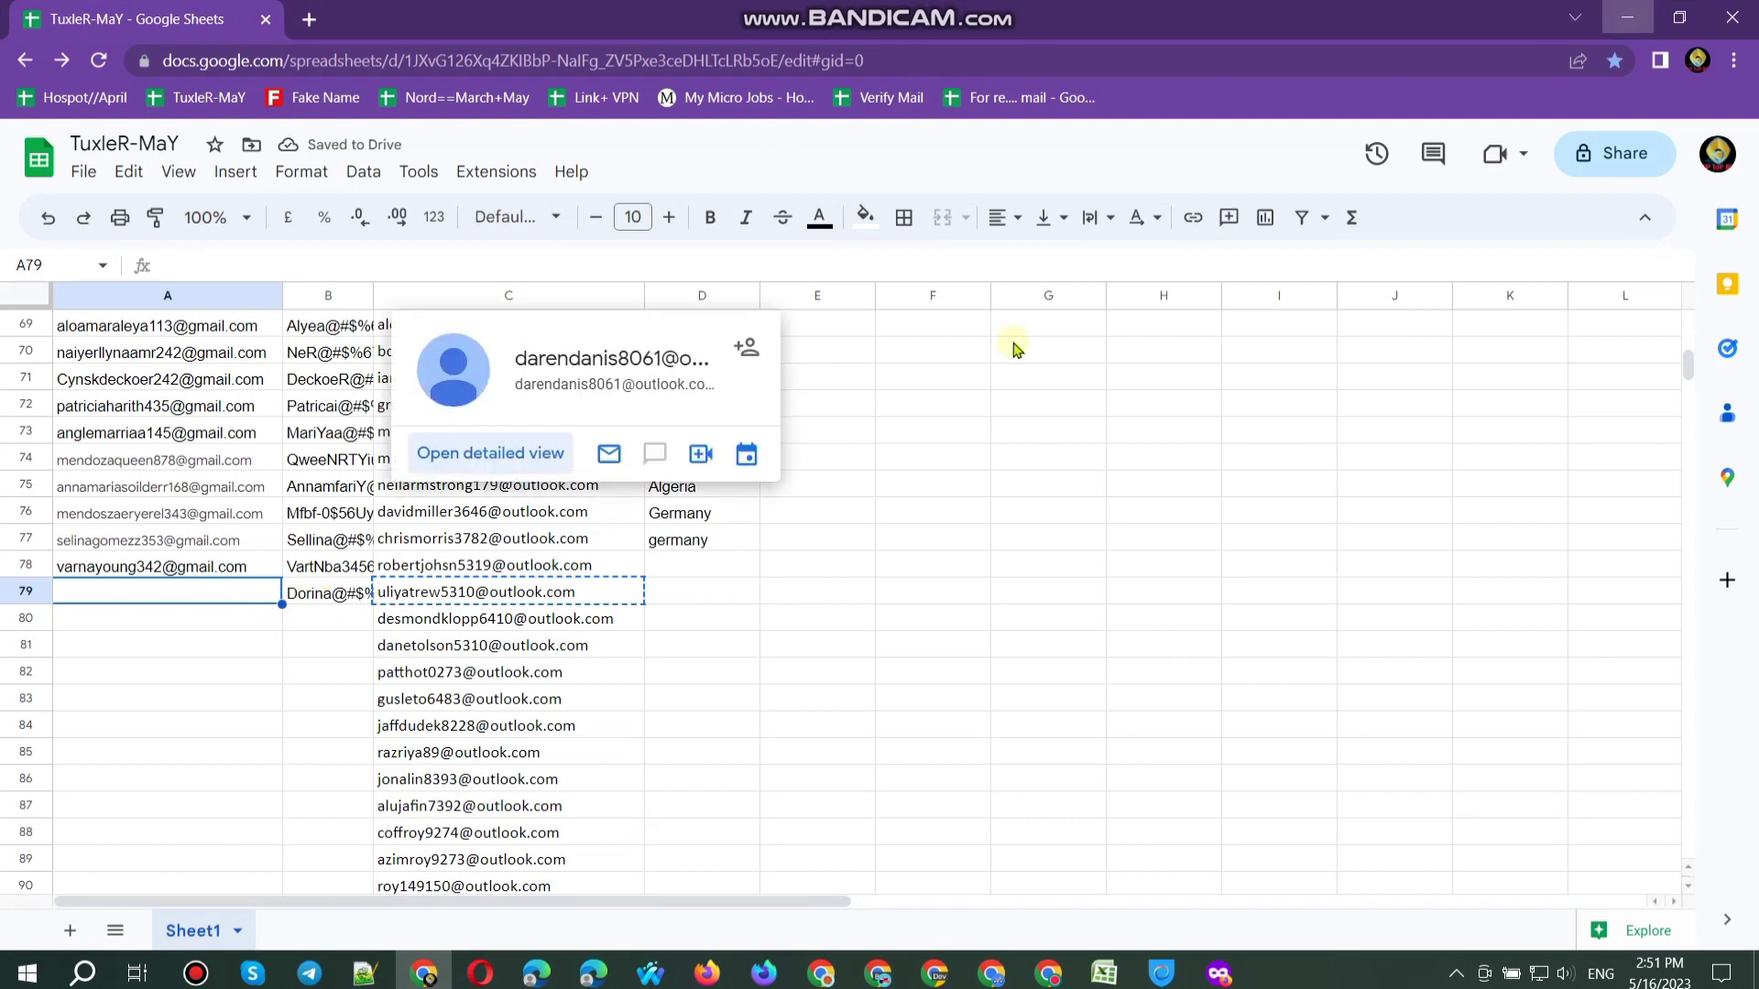
key(alt+Tab)
click(561, 540)
key(ctrl+v)
triple_click(563, 291)
key(ctrl+c)
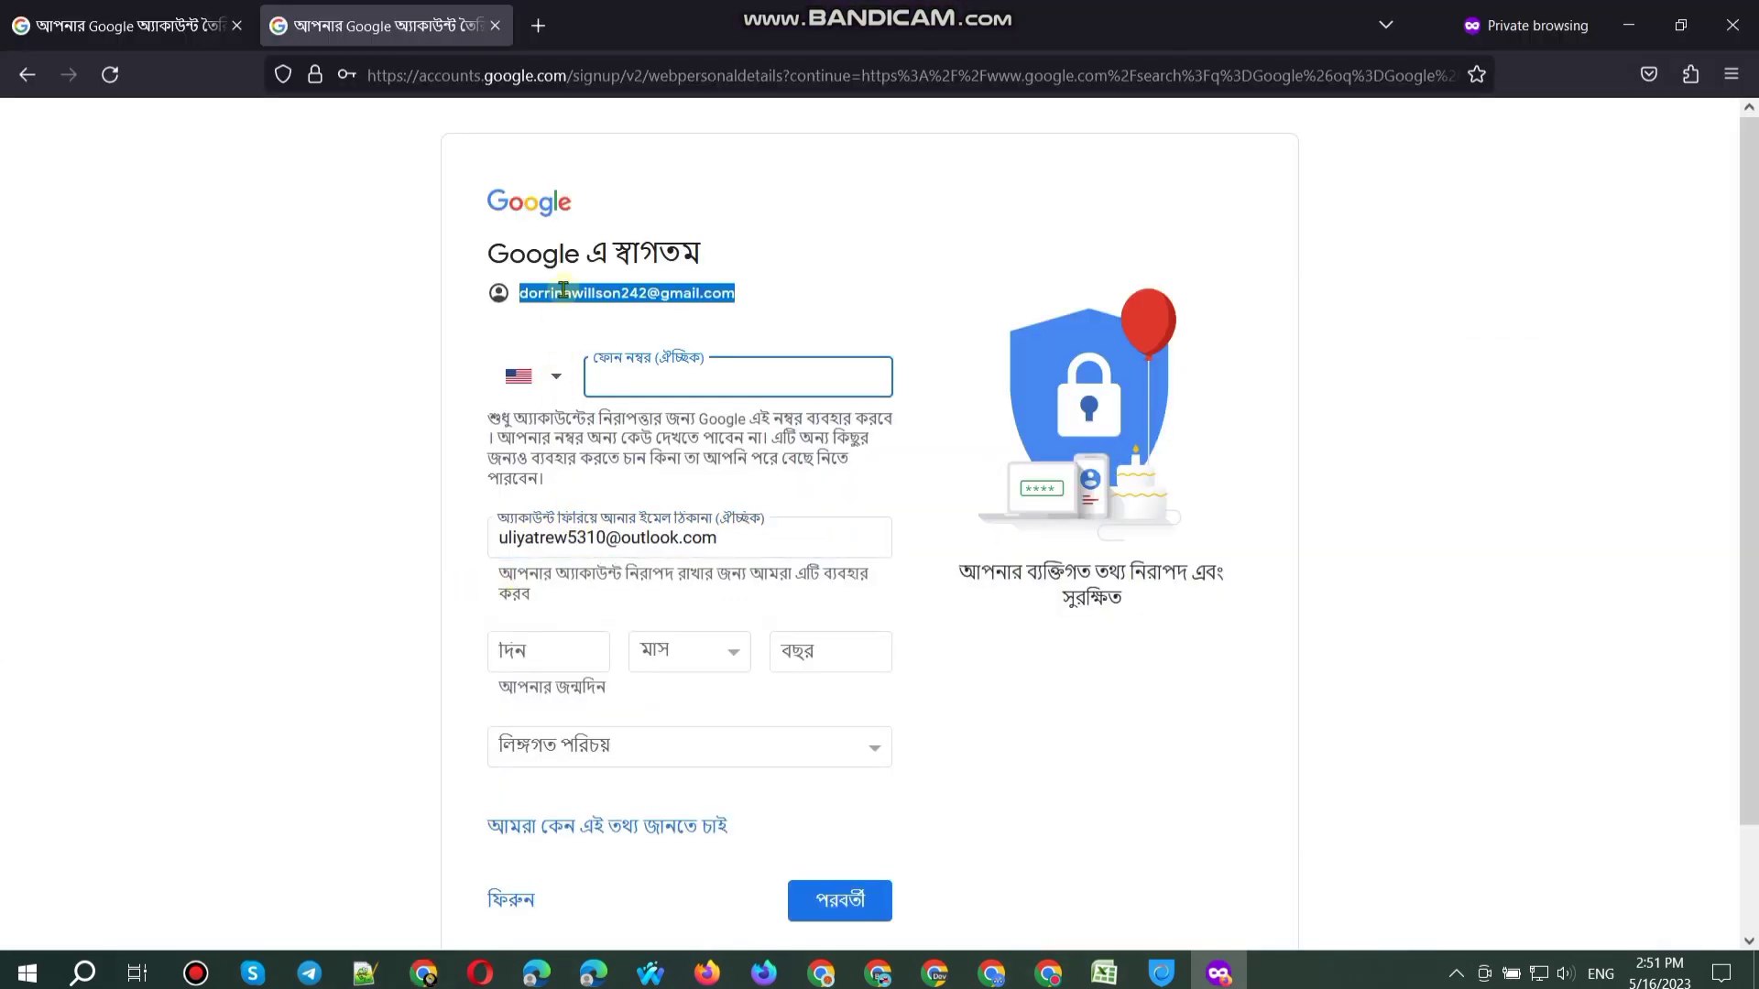
Step: Set the birthday to 23 September 1997 and gender to female
click(572, 649)
click(678, 651)
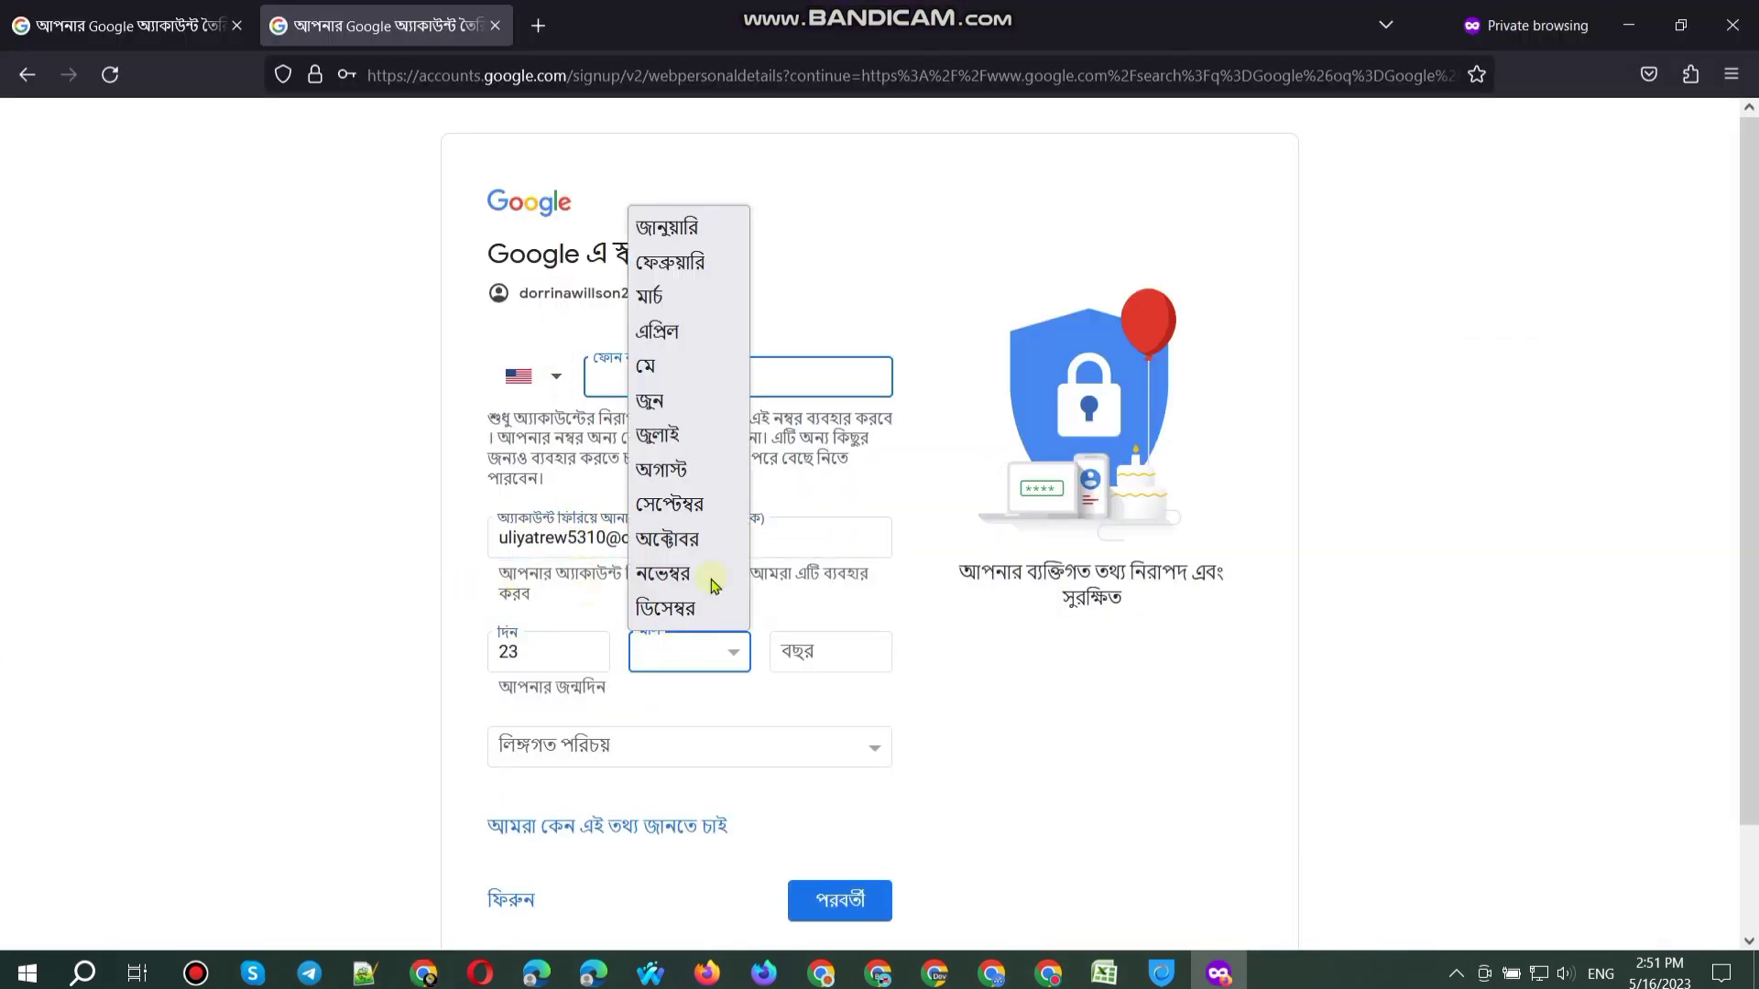
click(701, 517)
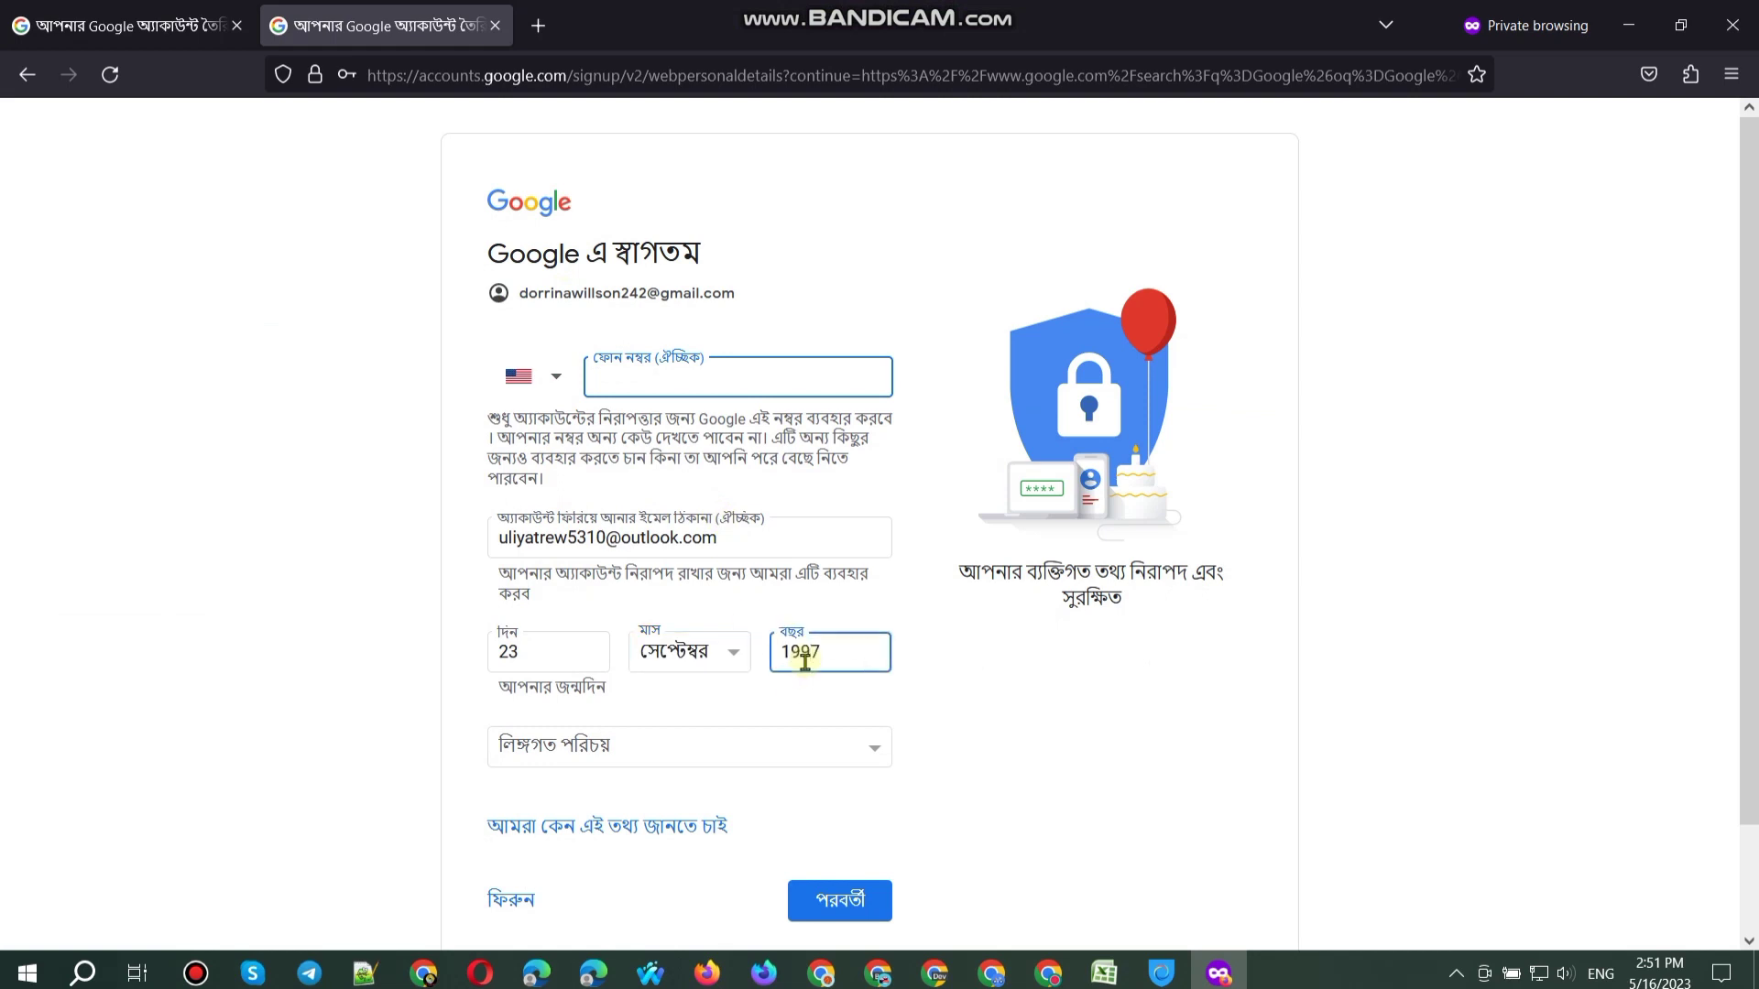
click(715, 747)
click(620, 785)
Step: Accept the privacy terms in both sign-up tabs and paste the Gmail address into A79
click(833, 899)
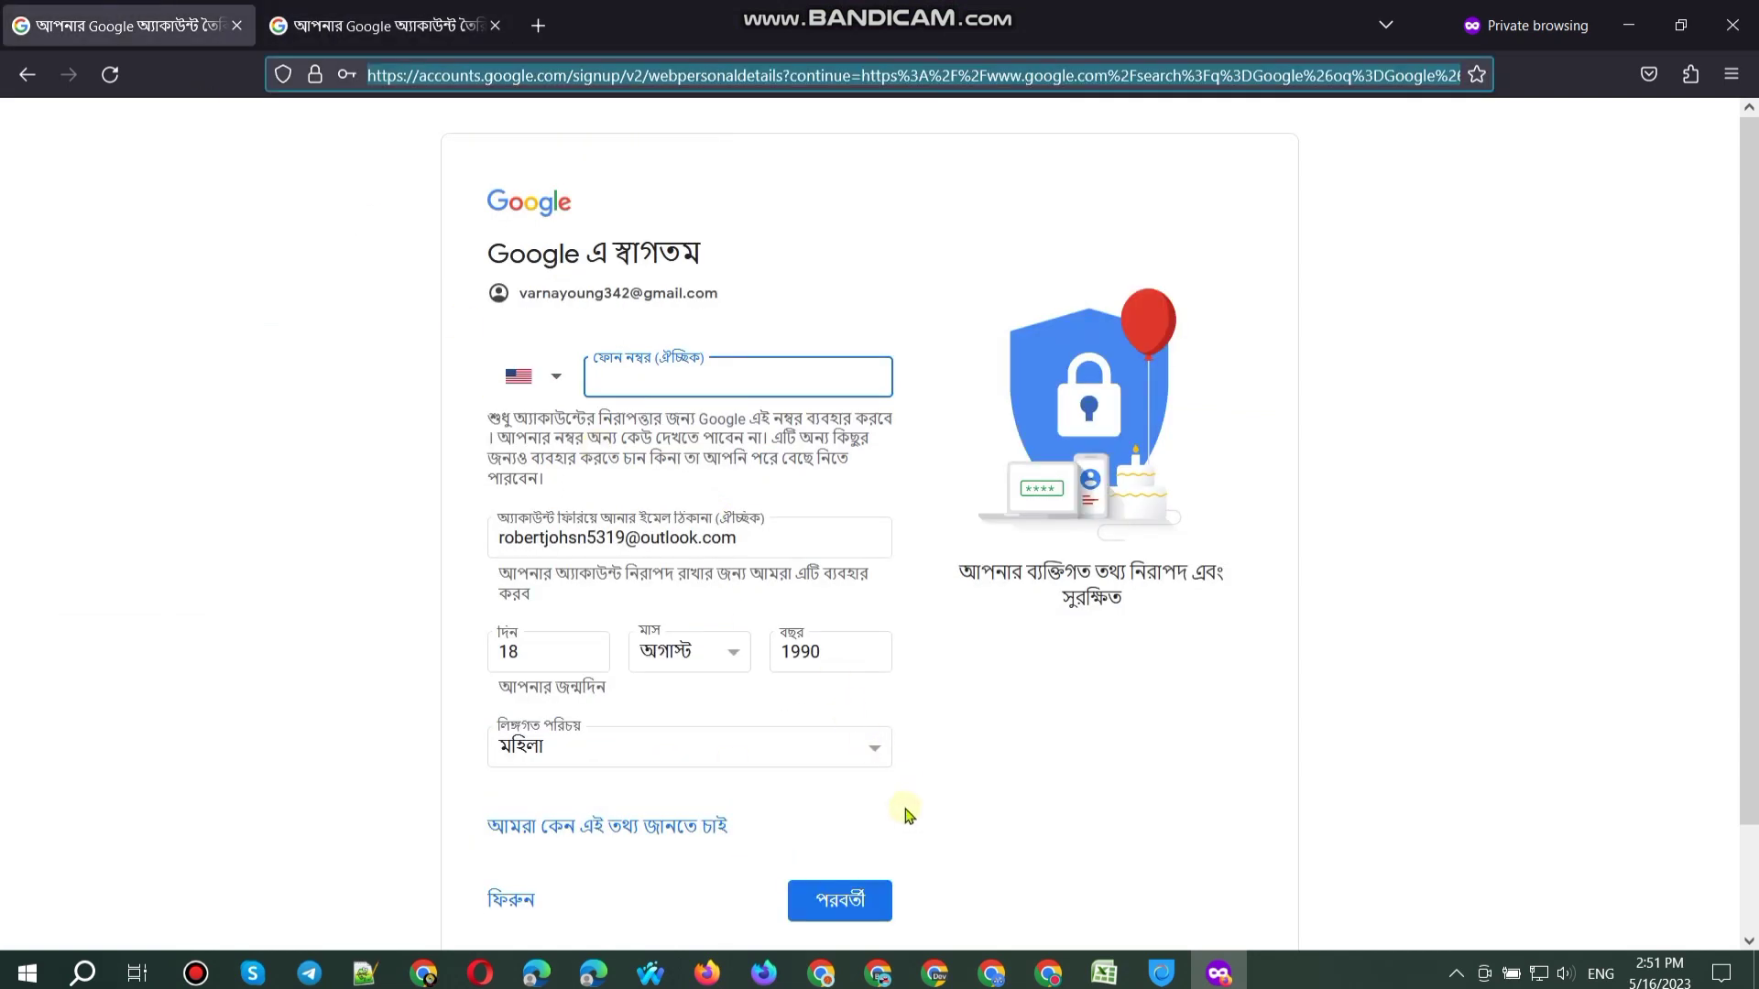
click(836, 897)
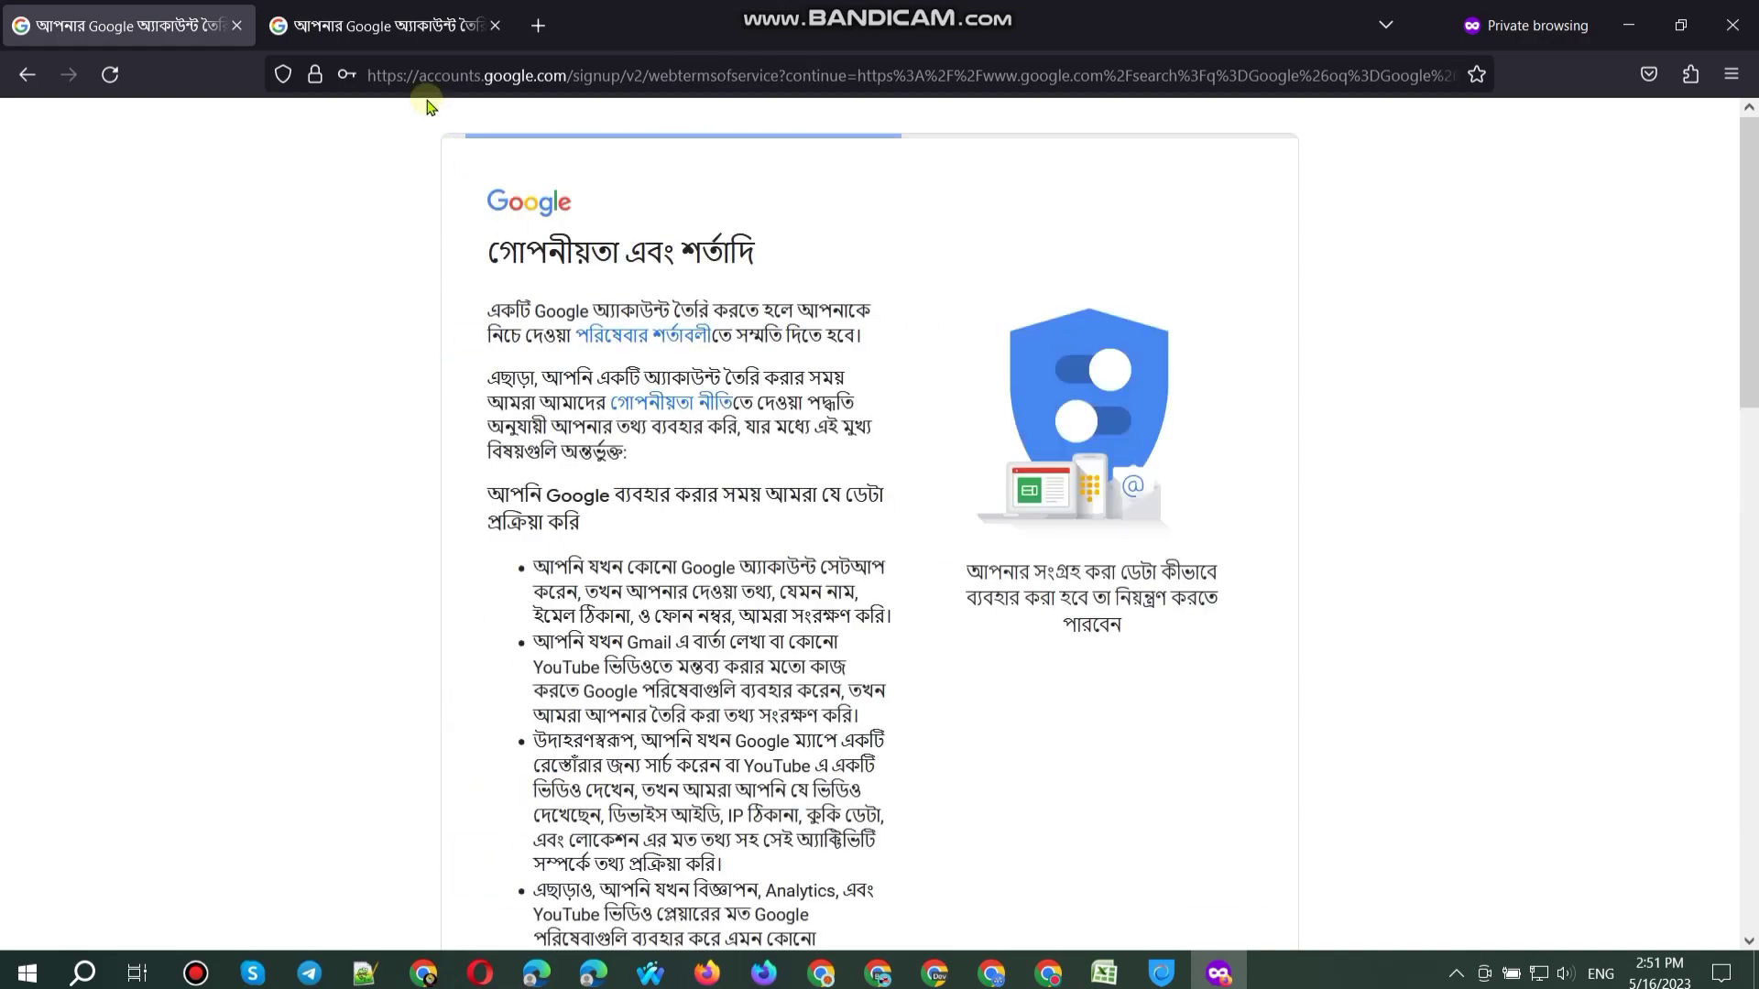
scroll(896, 861, down, 15)
click(825, 786)
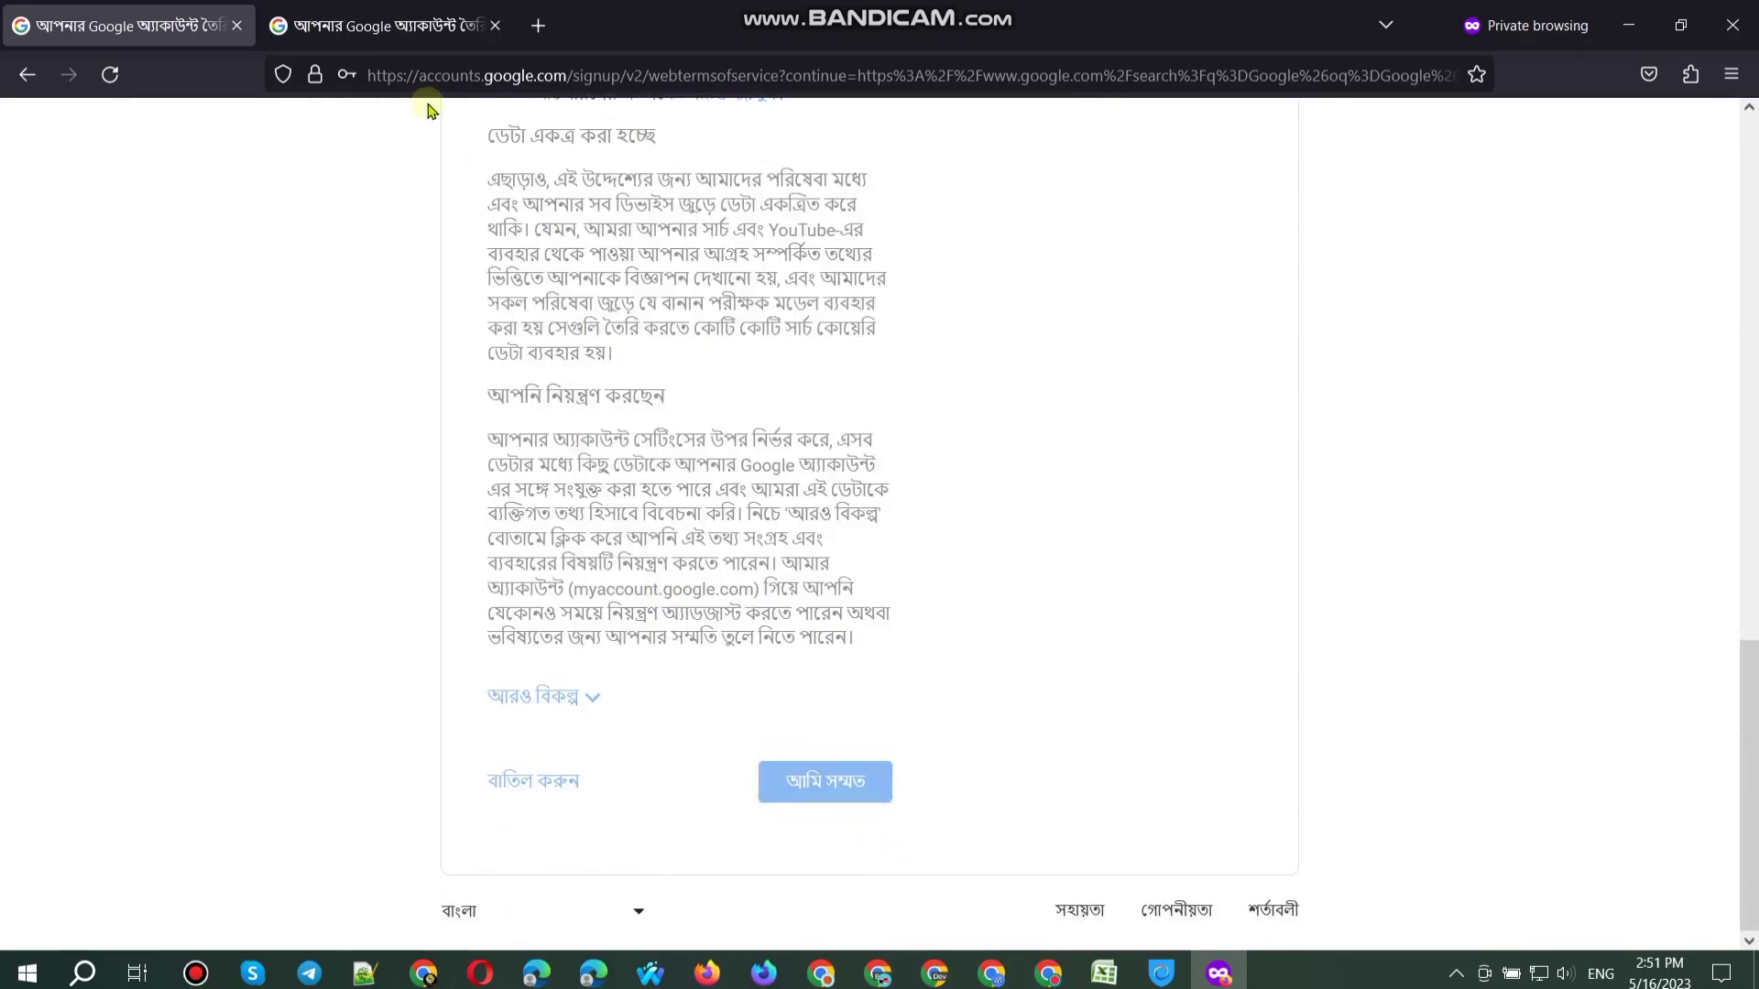
click(385, 26)
scroll(696, 508, down, 15)
click(806, 780)
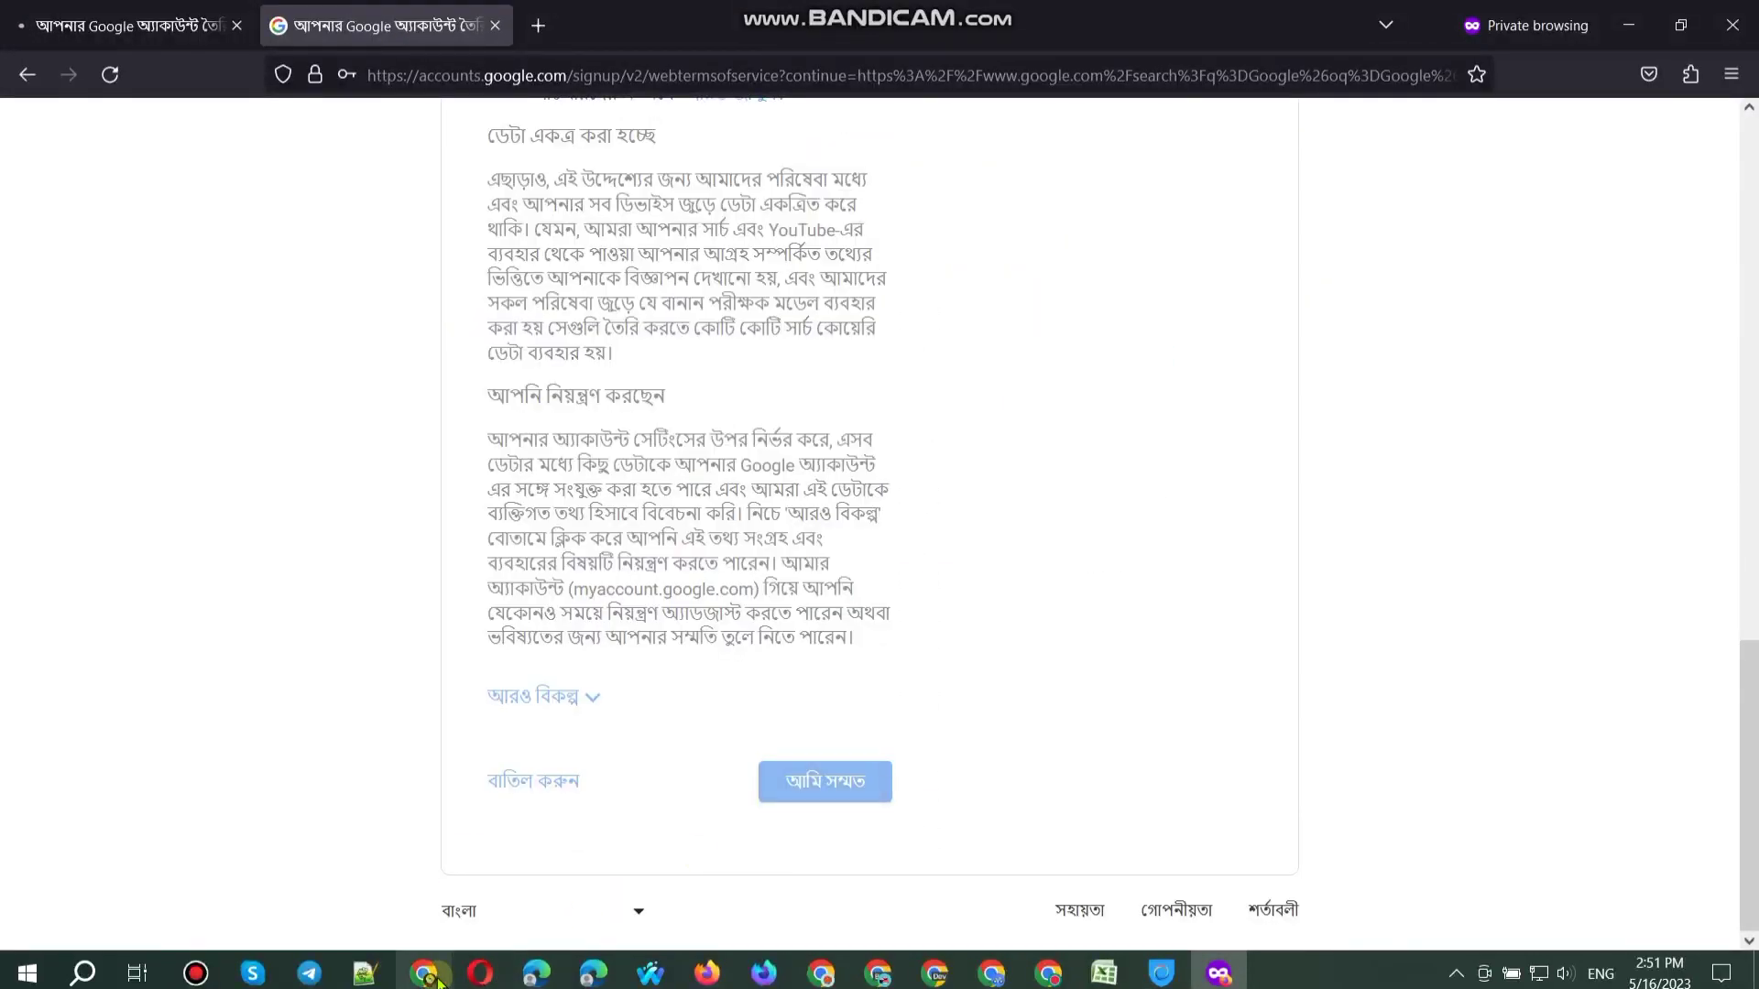
click(424, 973)
key(ctrl+v)
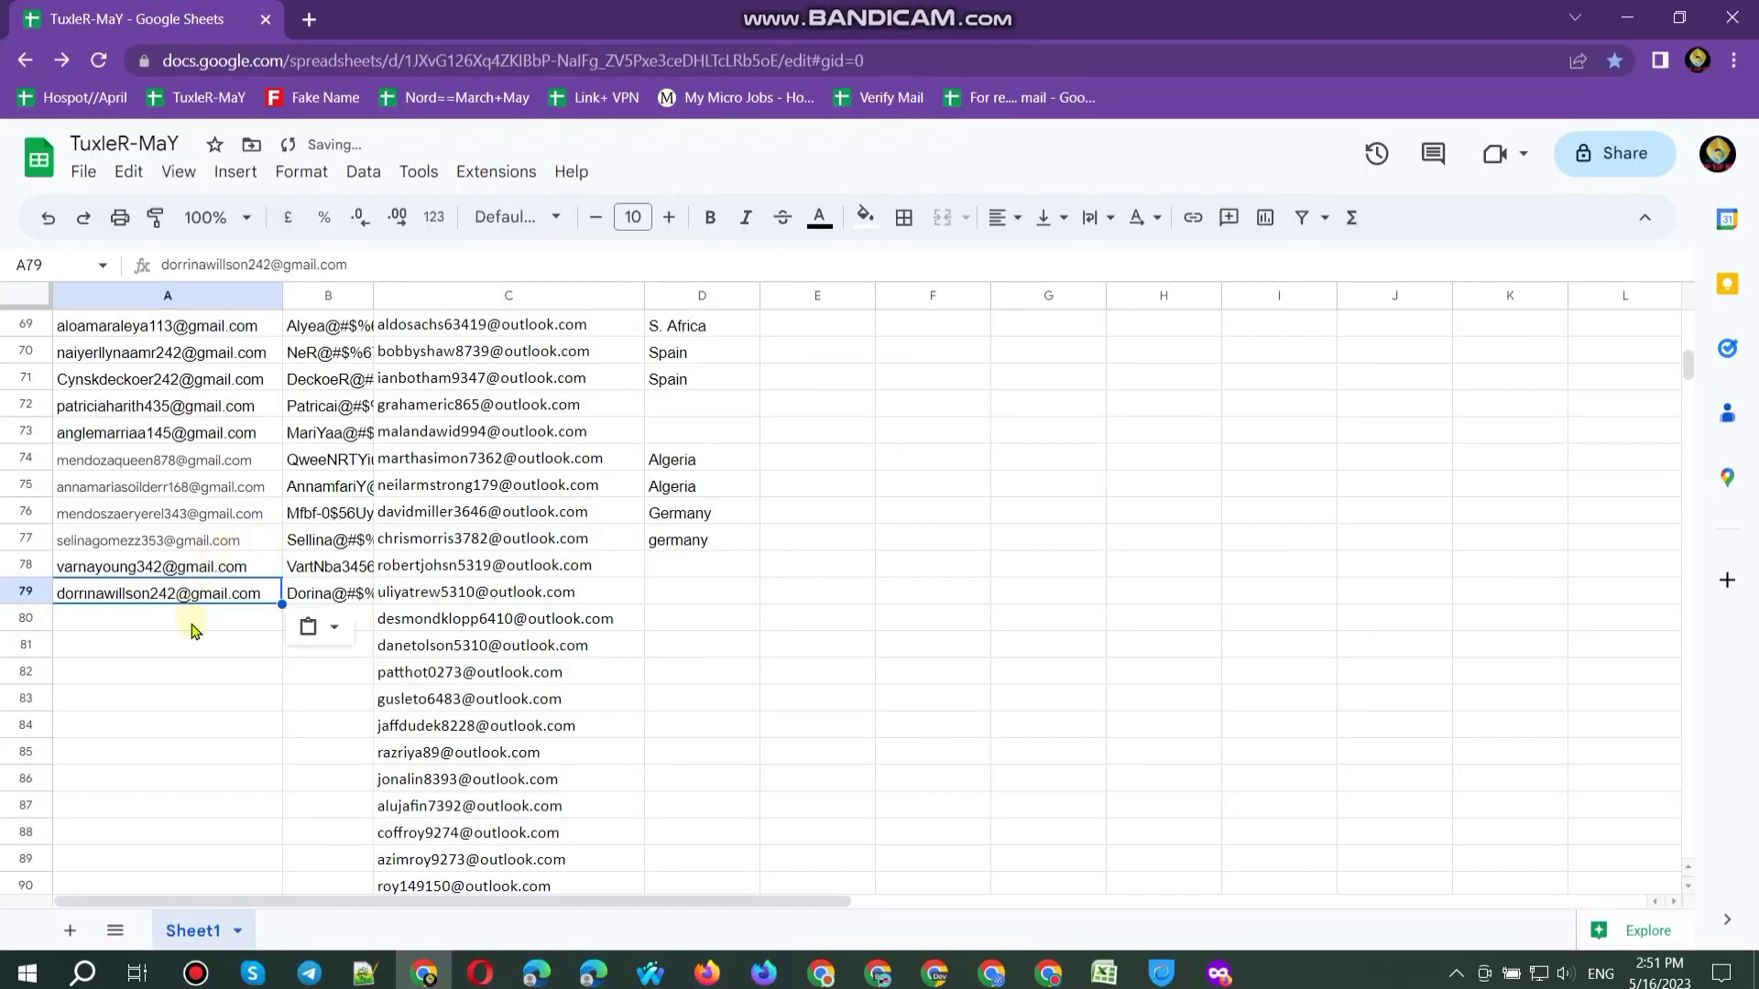
Step: Enter Colombia in cells D78 and D79, then minimise the spreadsheet
click(322, 632)
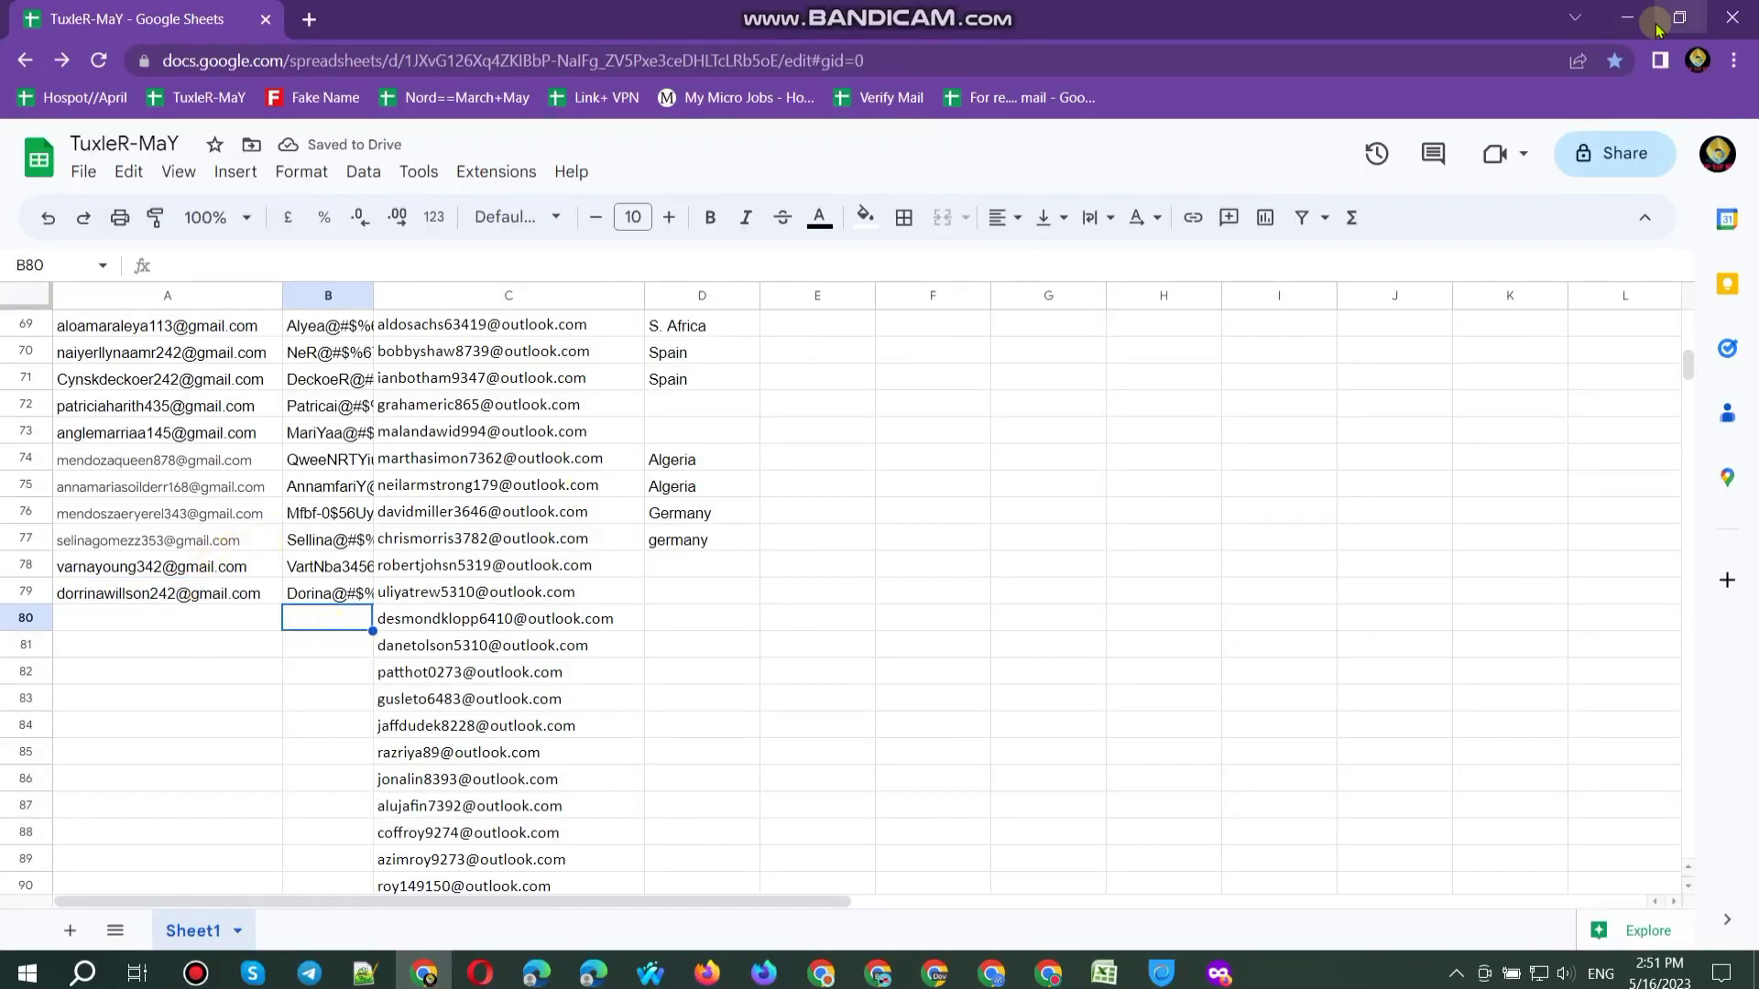
click(678, 568)
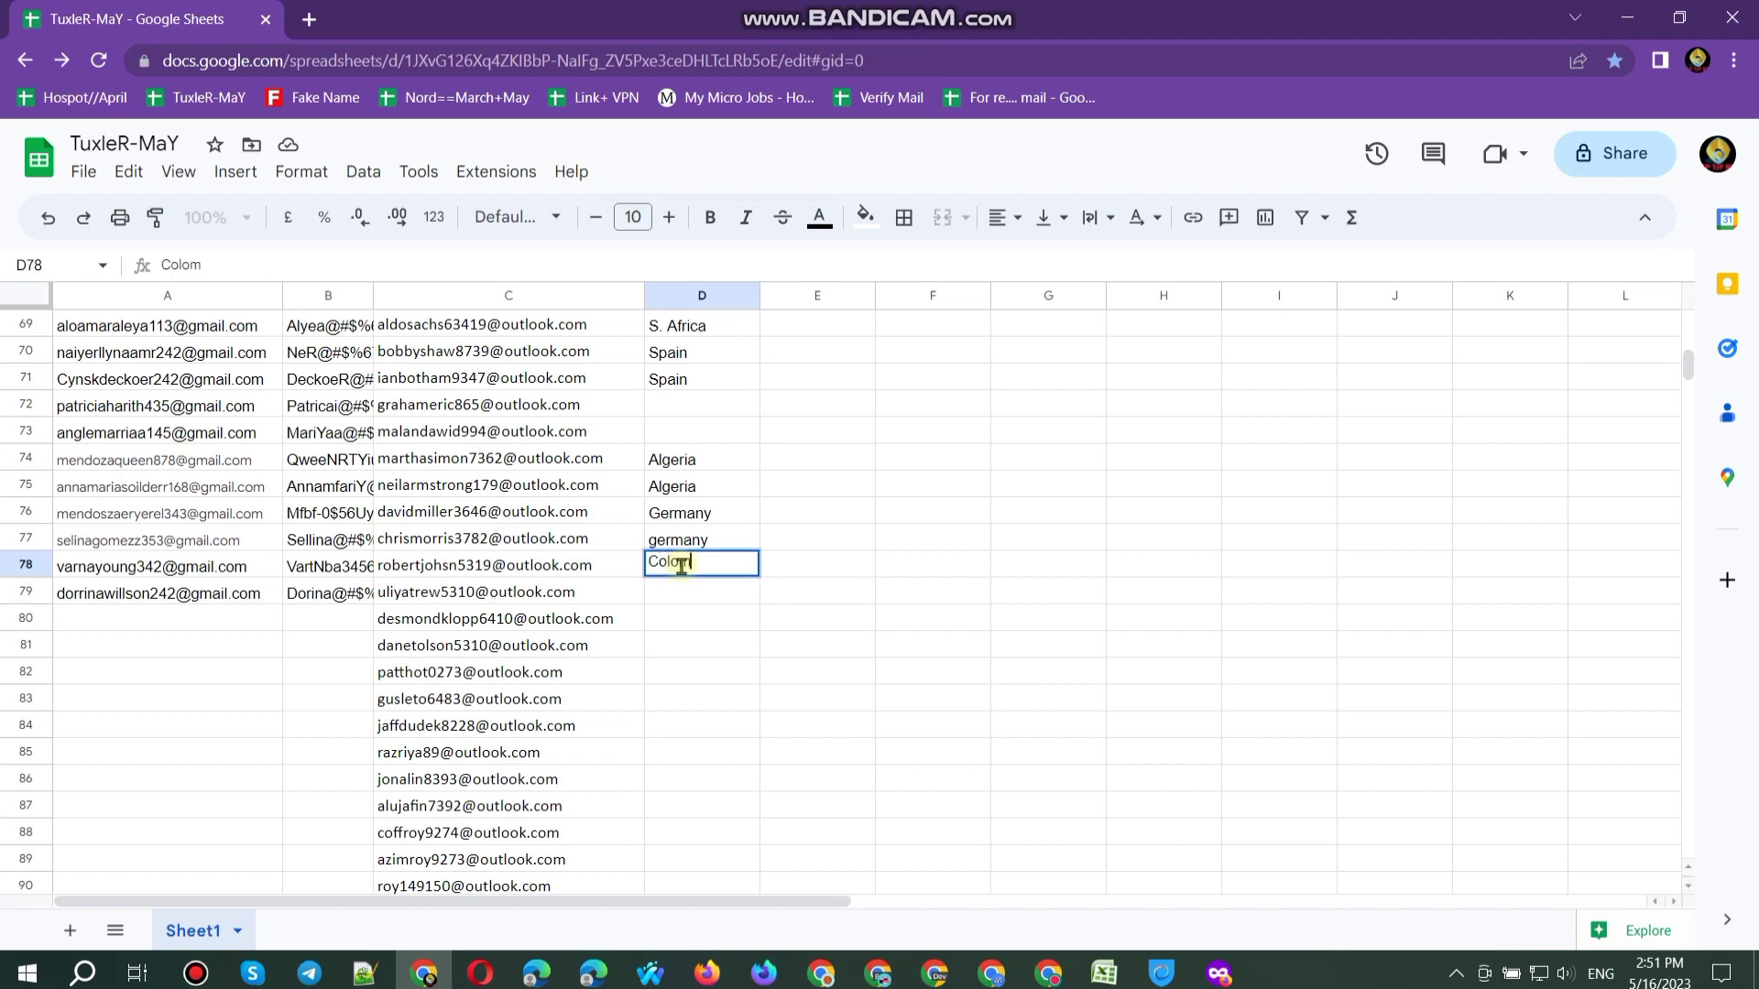
key(Return)
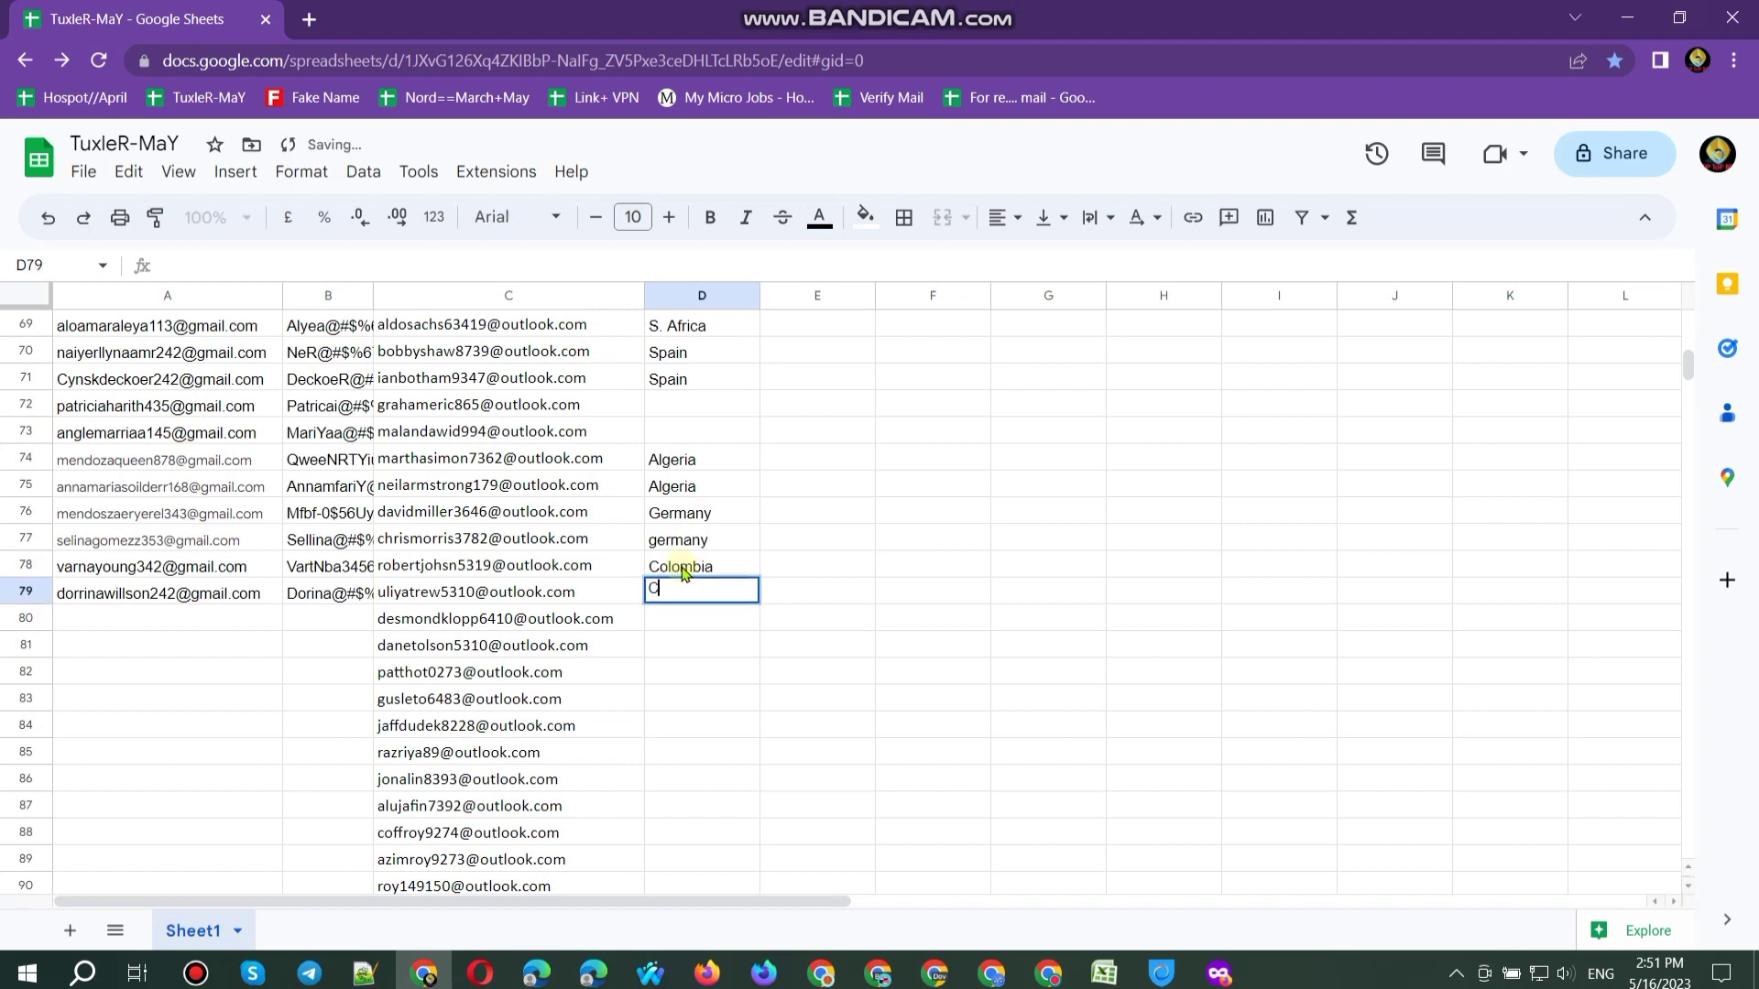
text(Co)
key(Return)
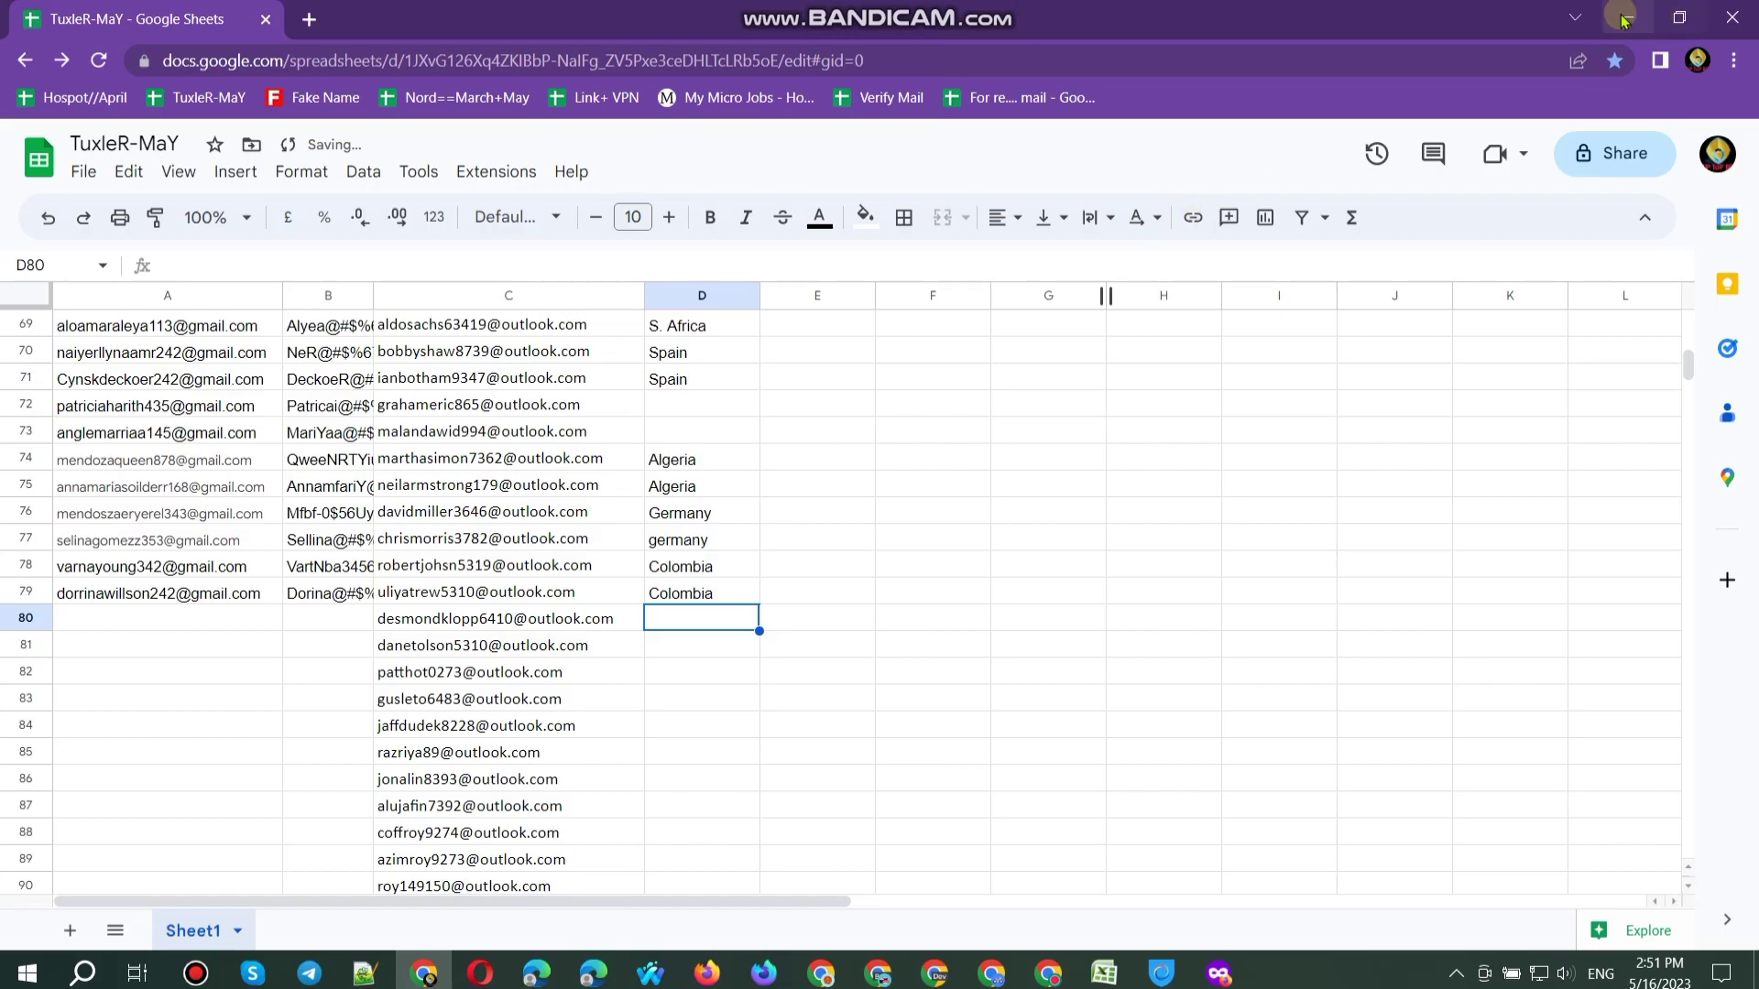
click(1623, 18)
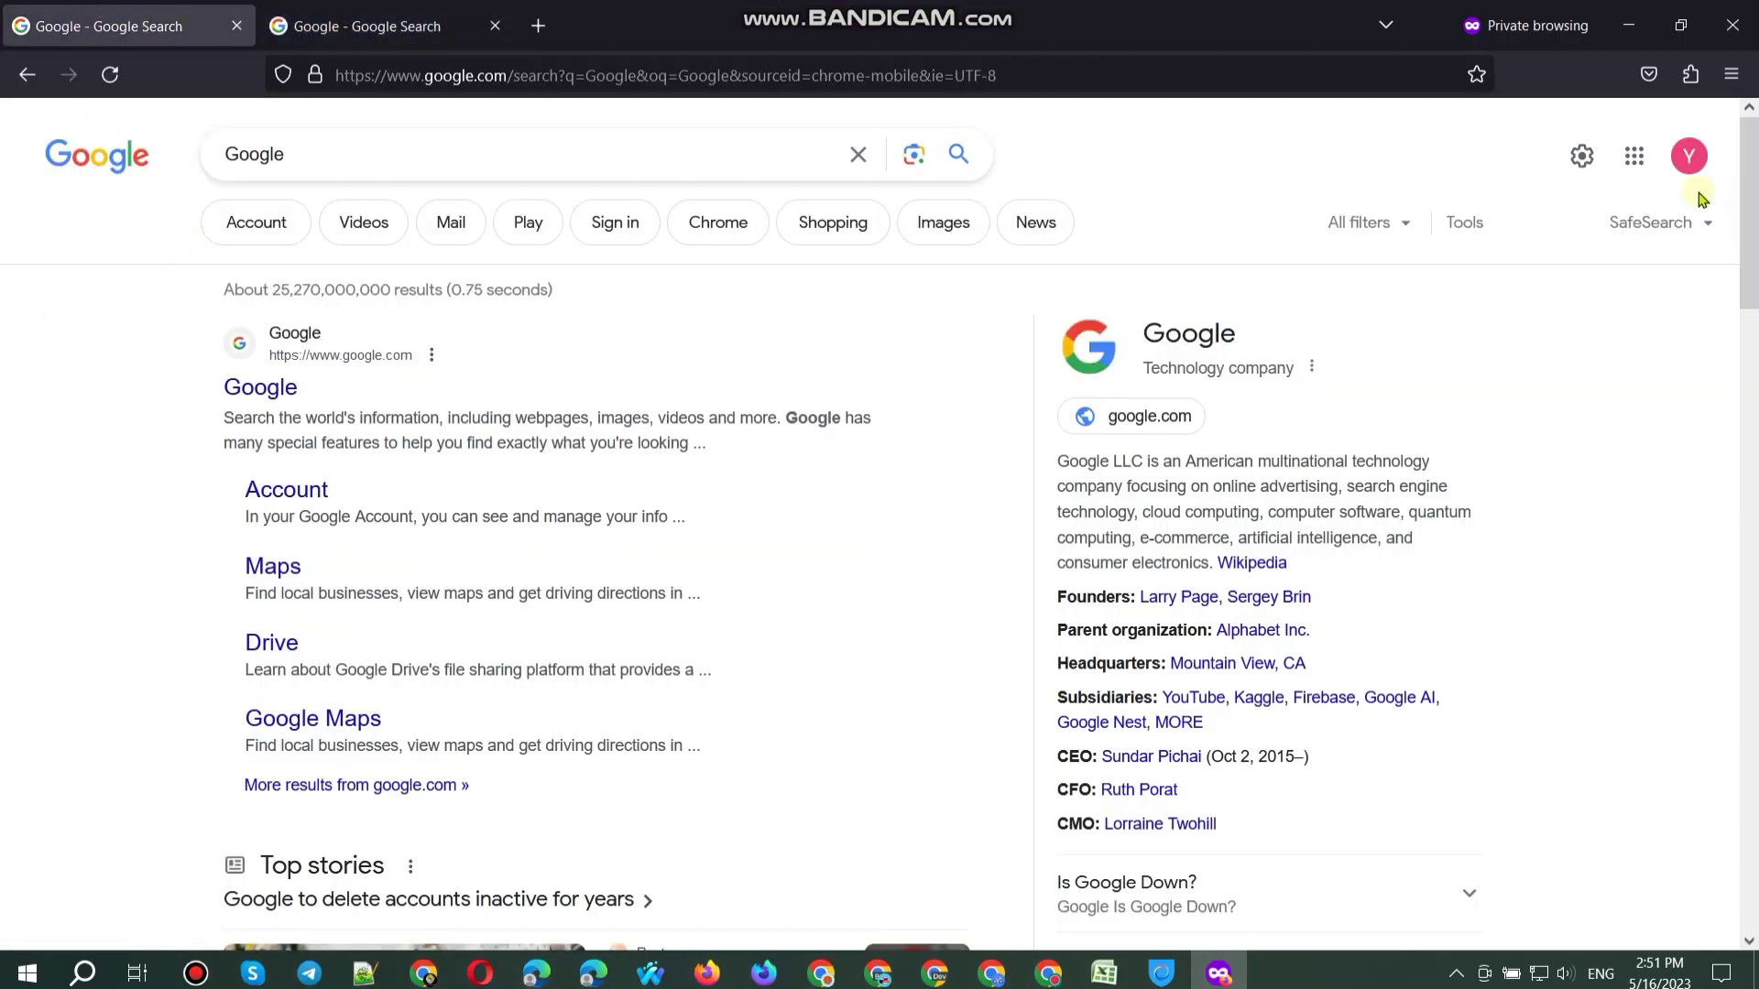
Step: Check the signed-in accounts in each tab and open the first account's profile picture settings
click(1690, 157)
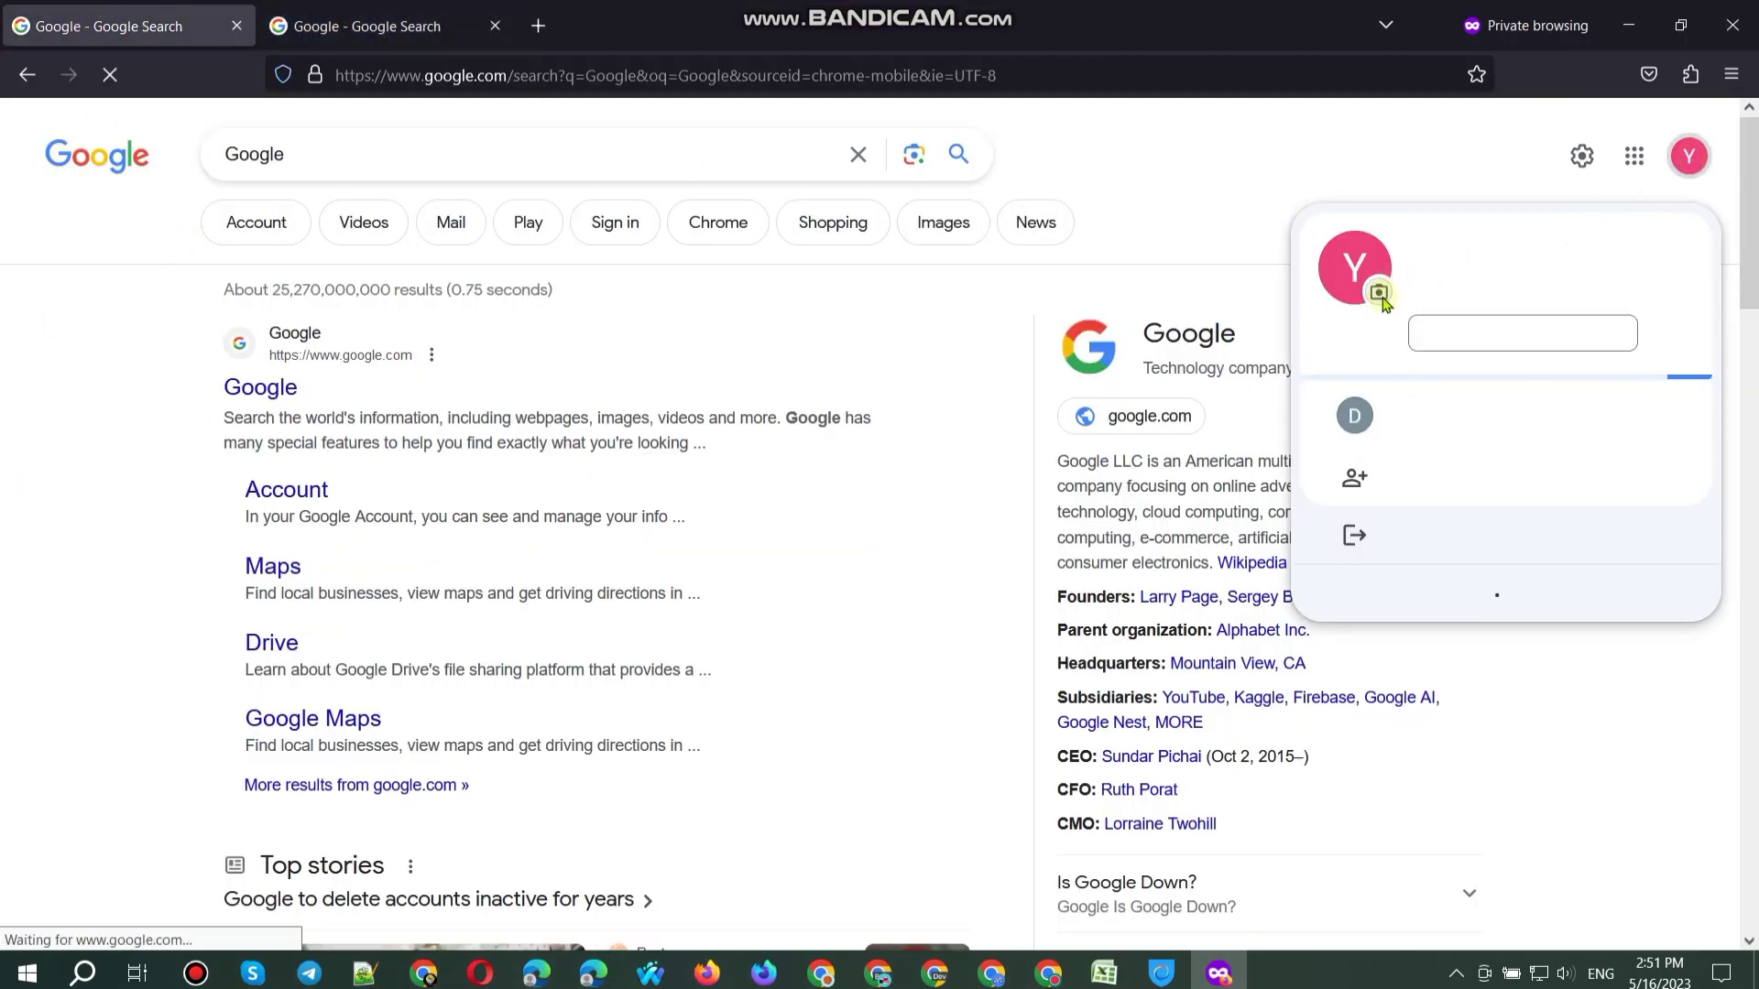
click(1466, 517)
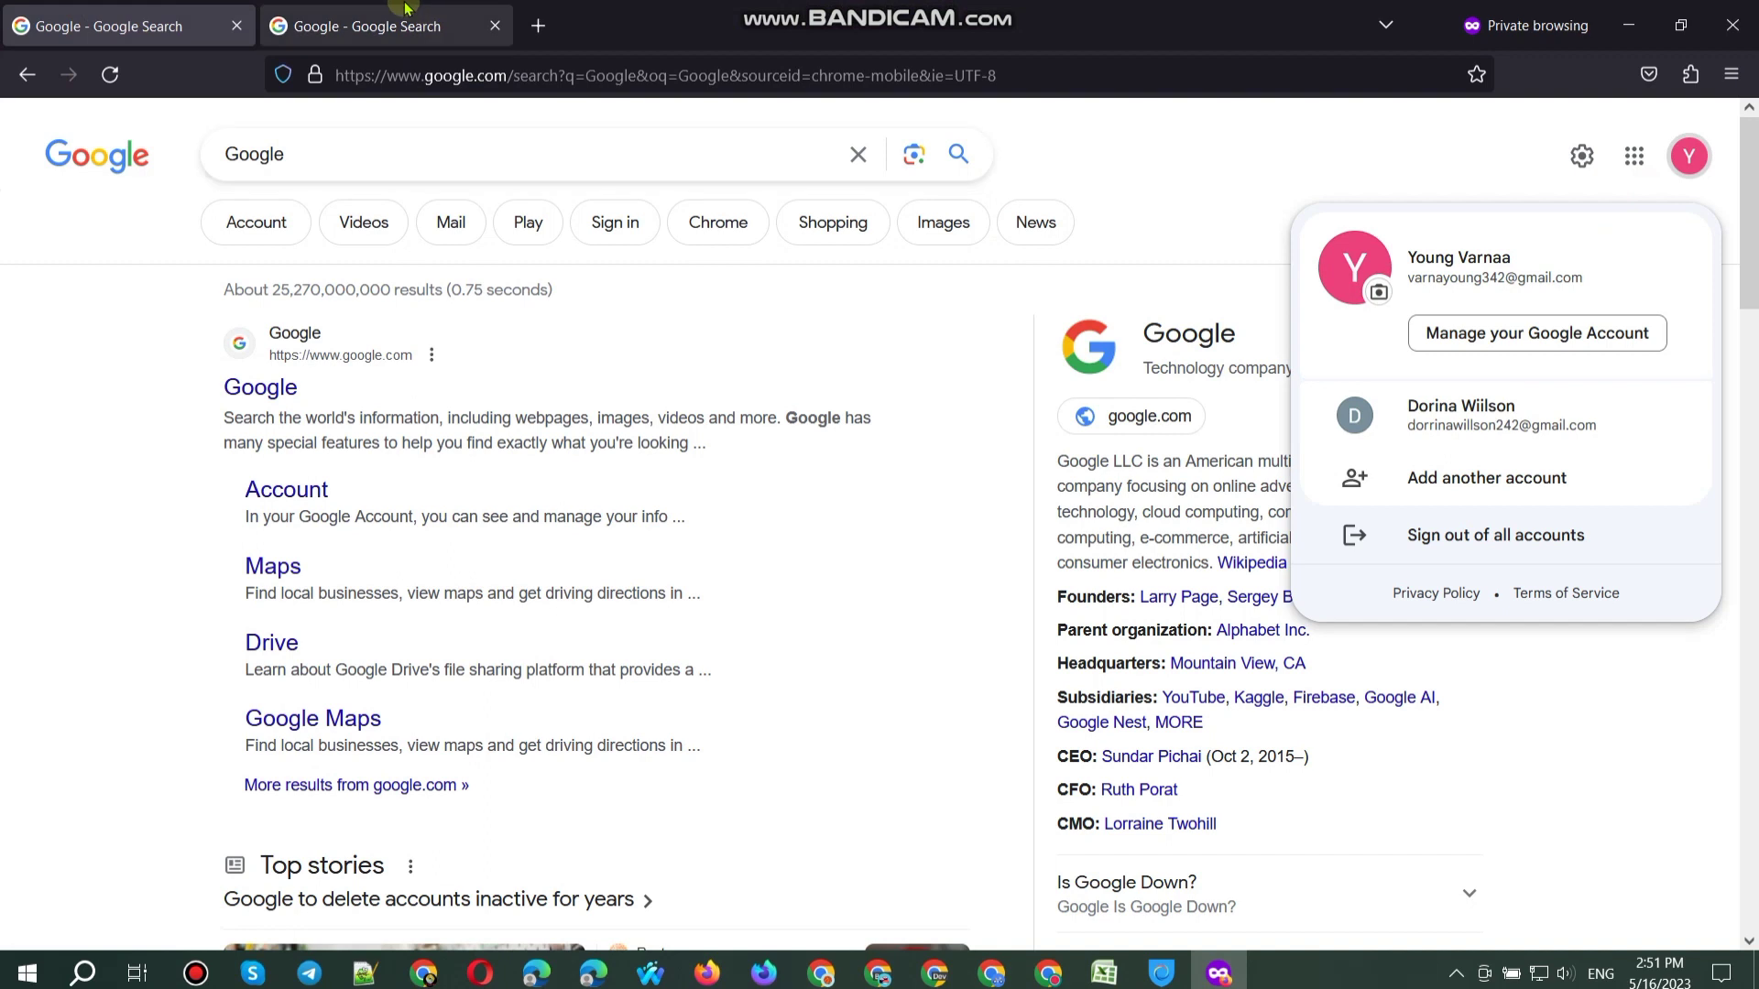
click(1686, 172)
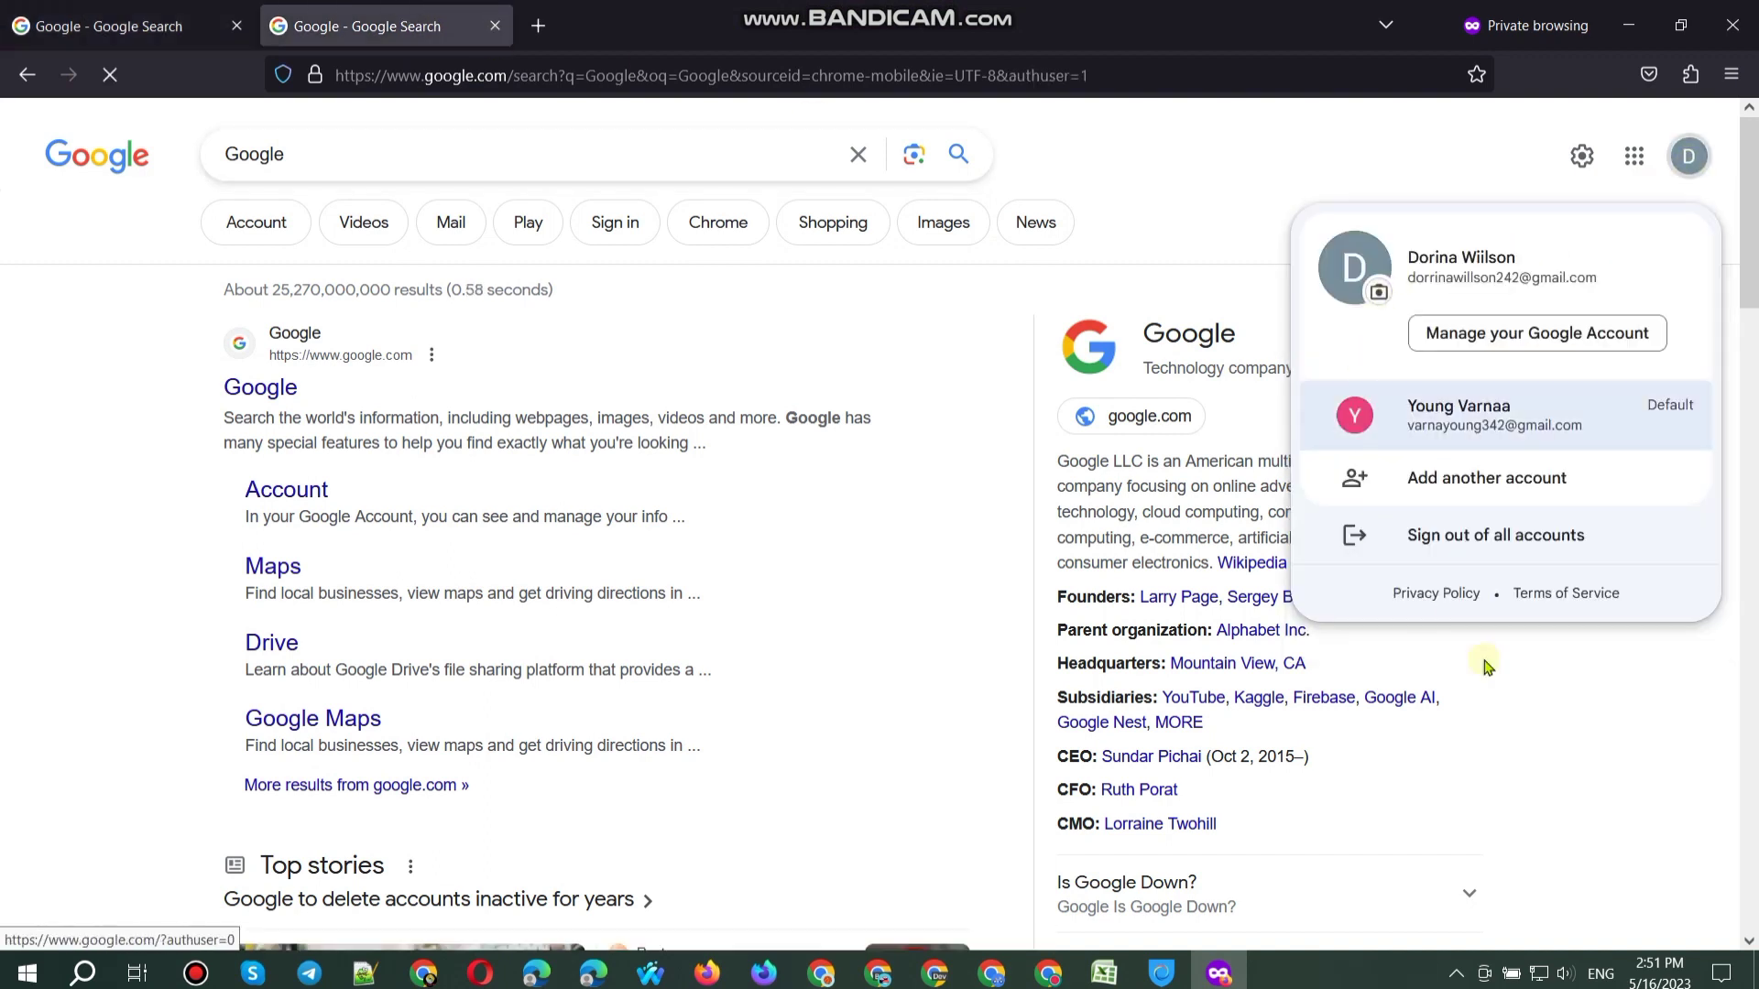
click(137, 26)
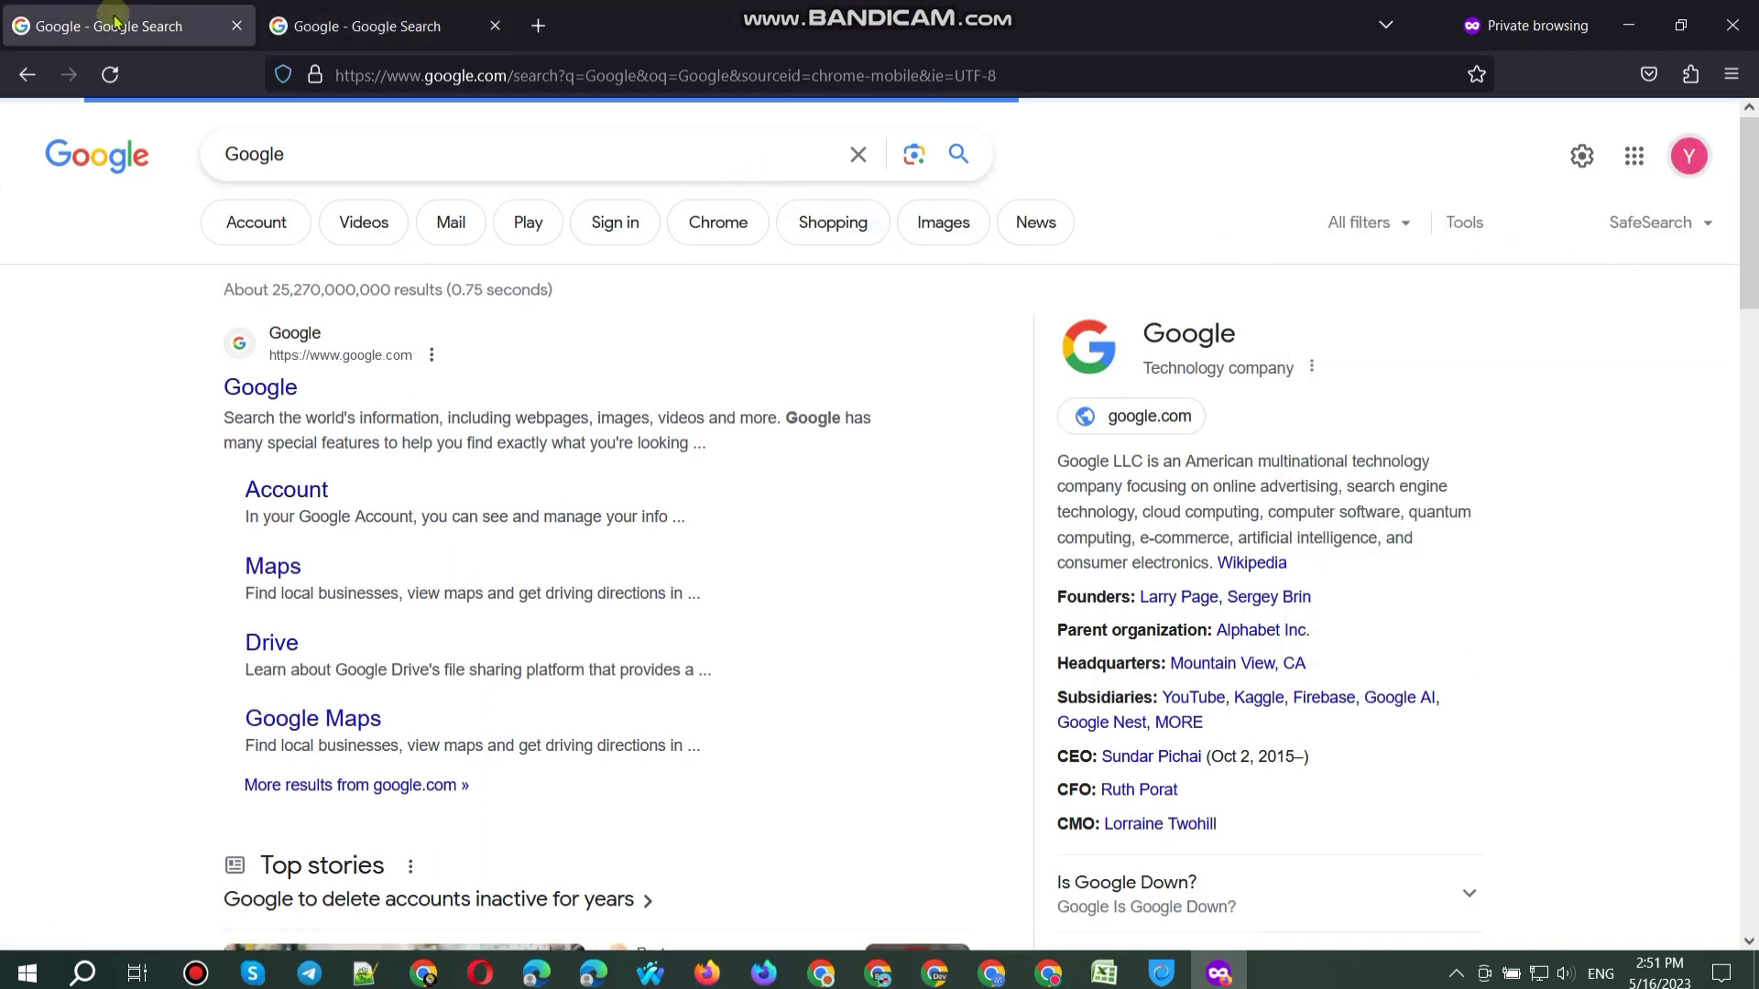
click(1692, 165)
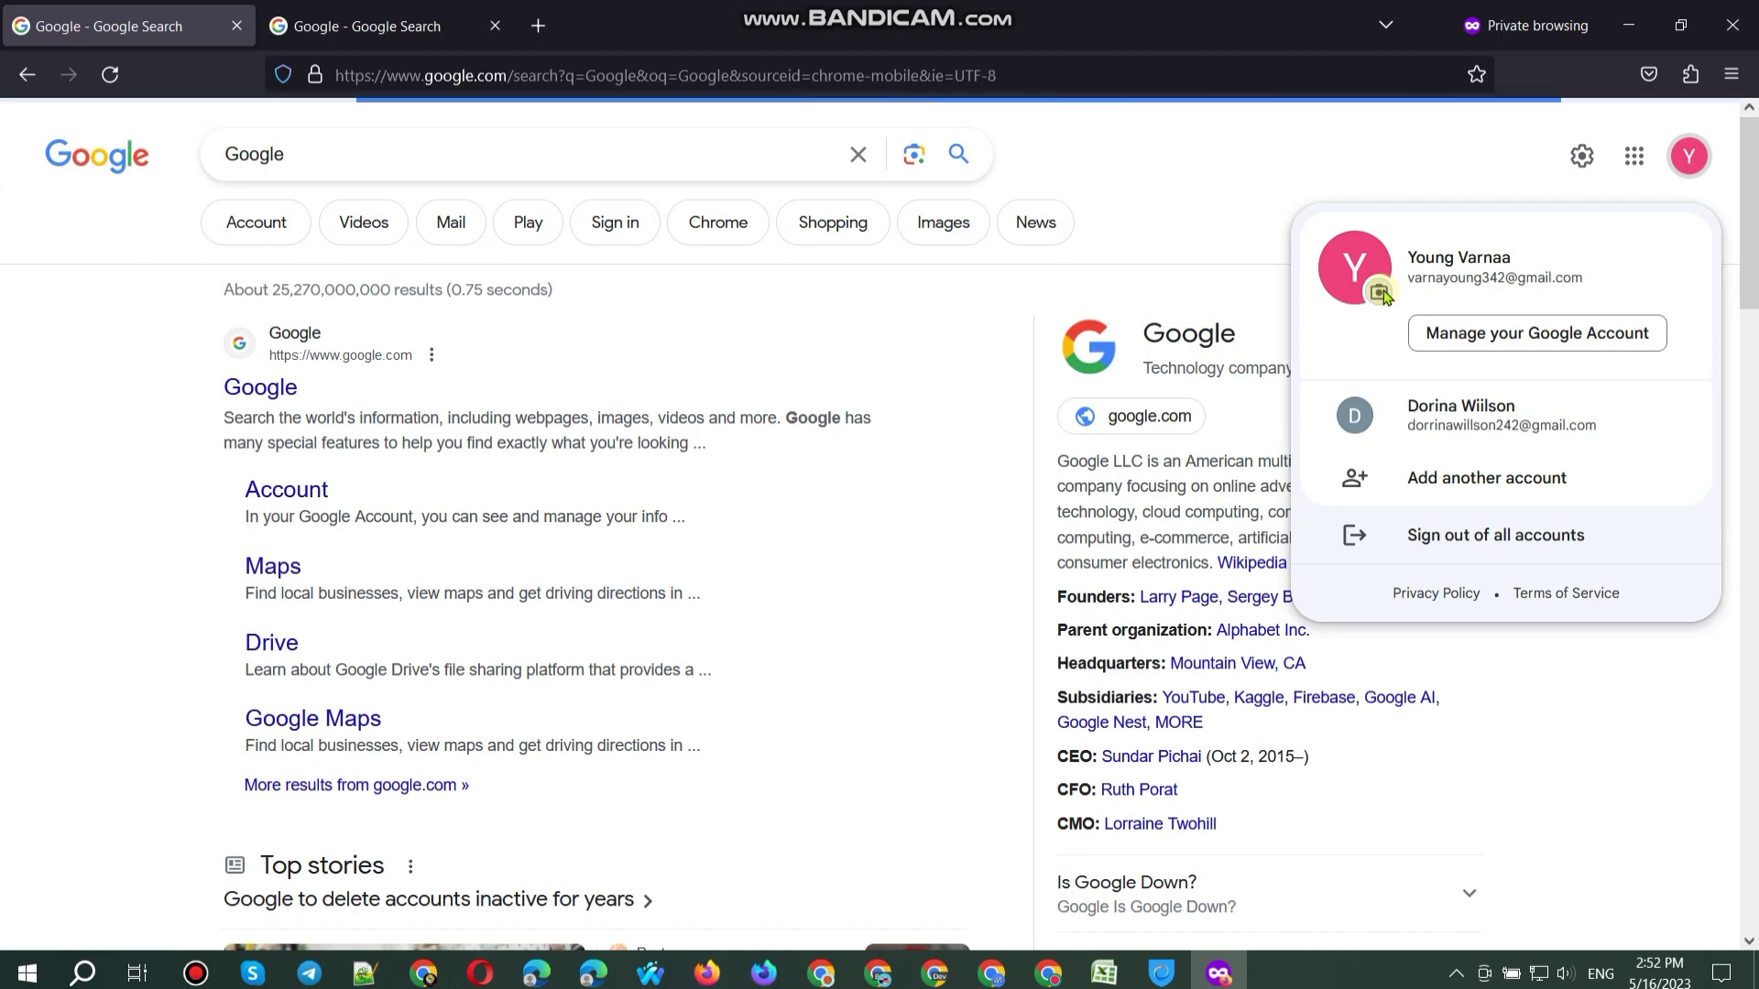
click(1380, 292)
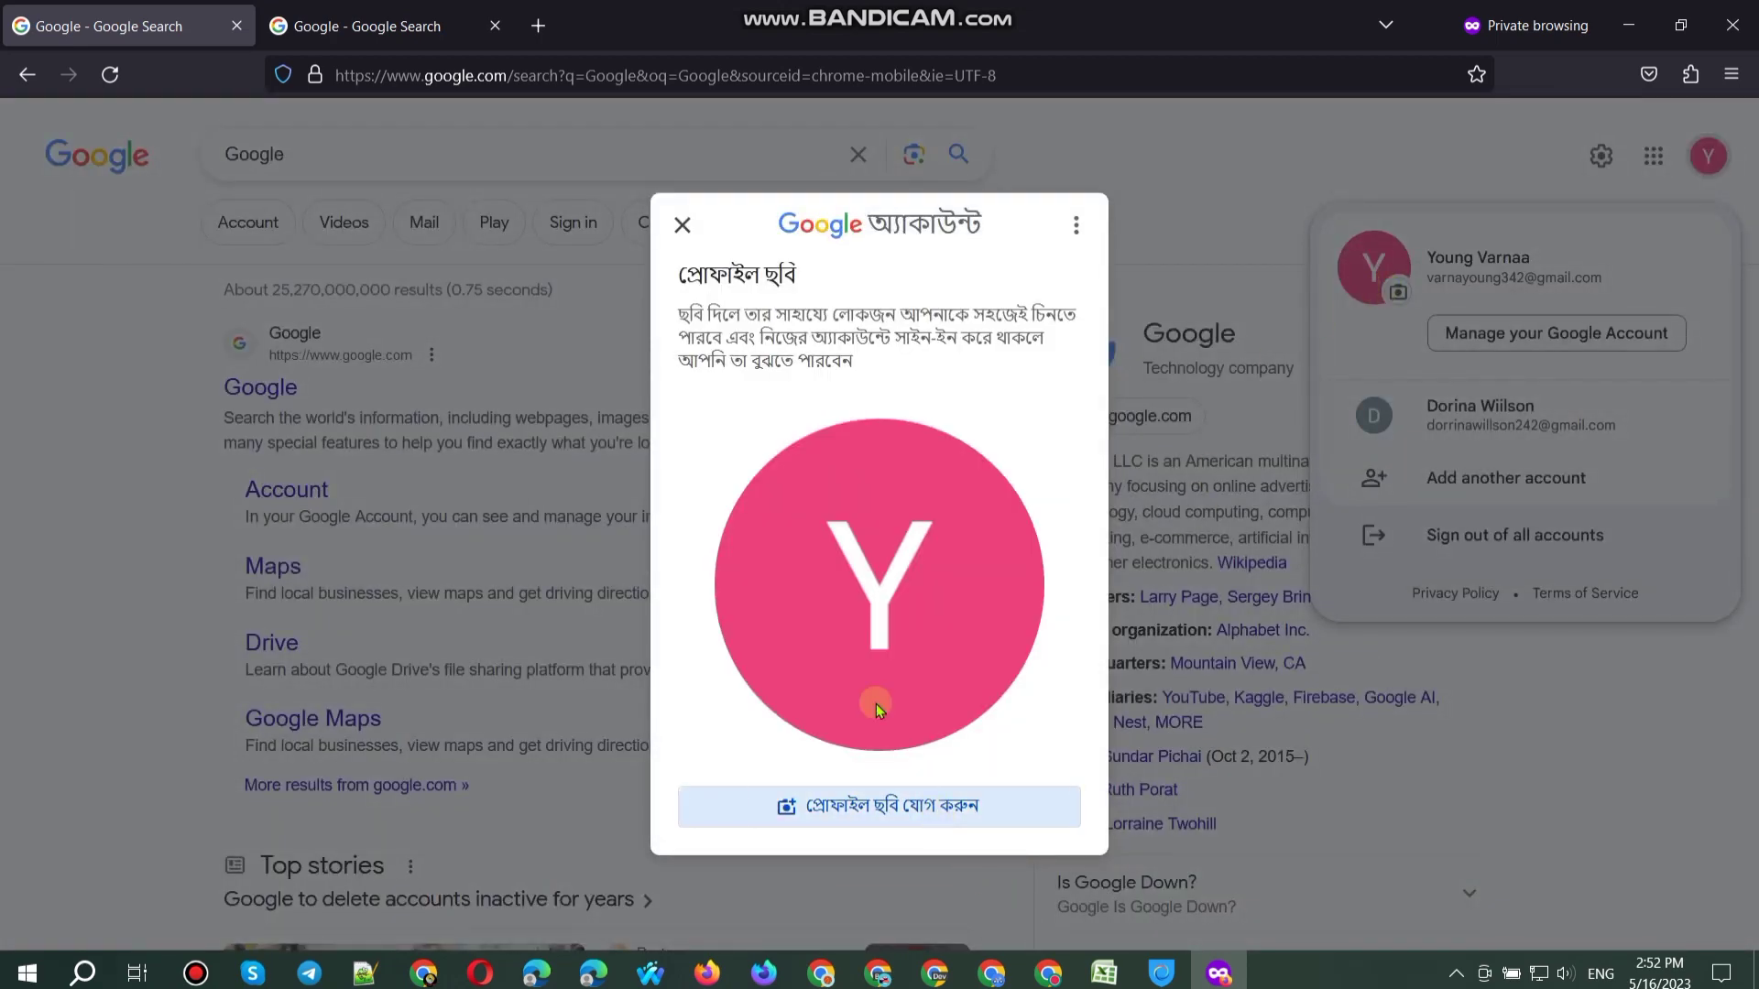
Step: Set the kite illustration as one account's profile picture
key(ctrl+Tab)
click(843, 810)
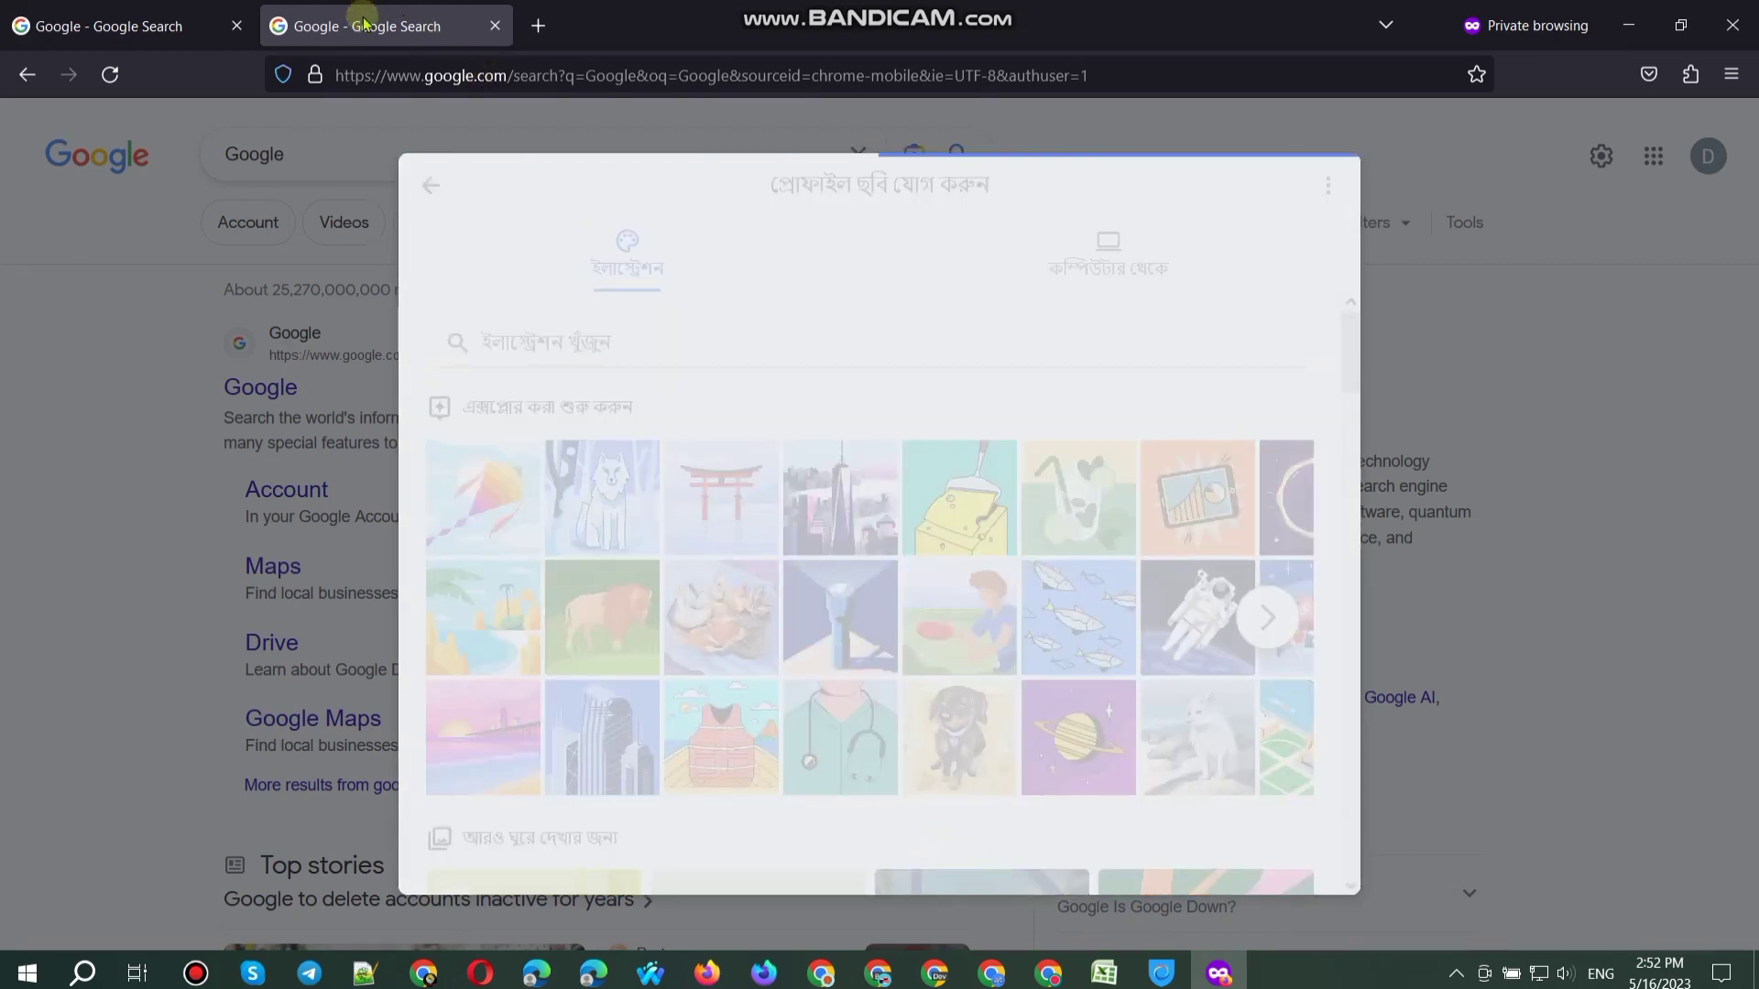
click(105, 11)
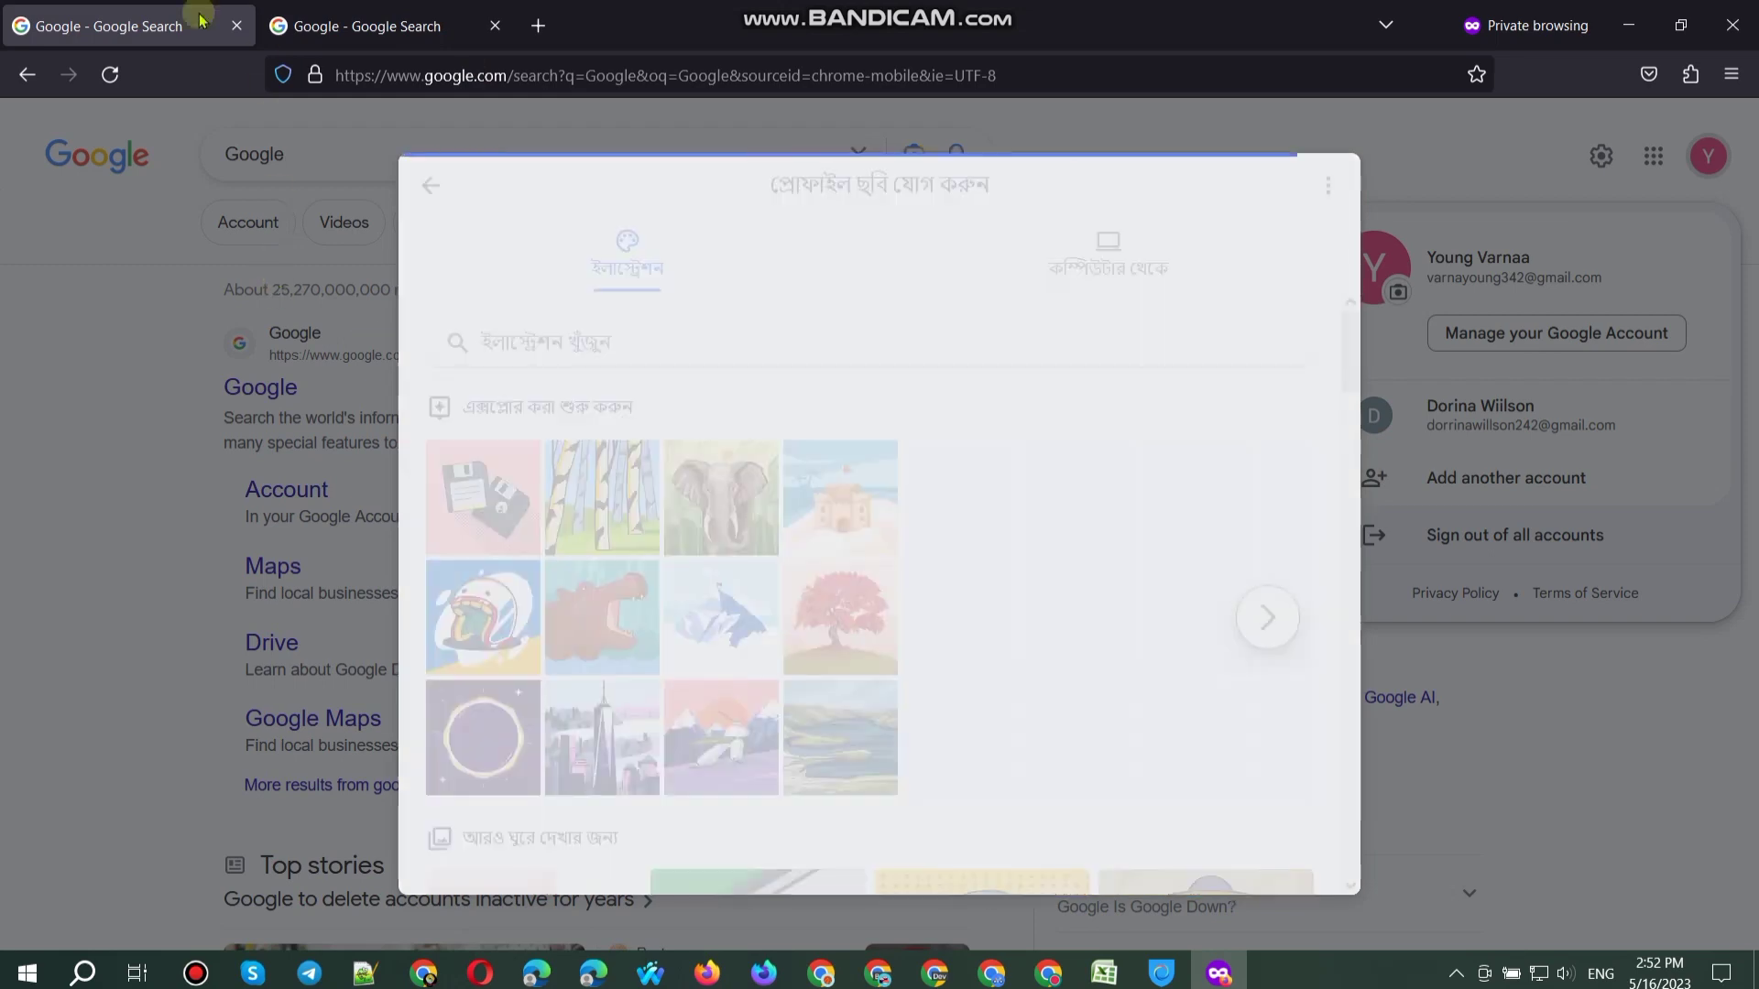
click(348, 25)
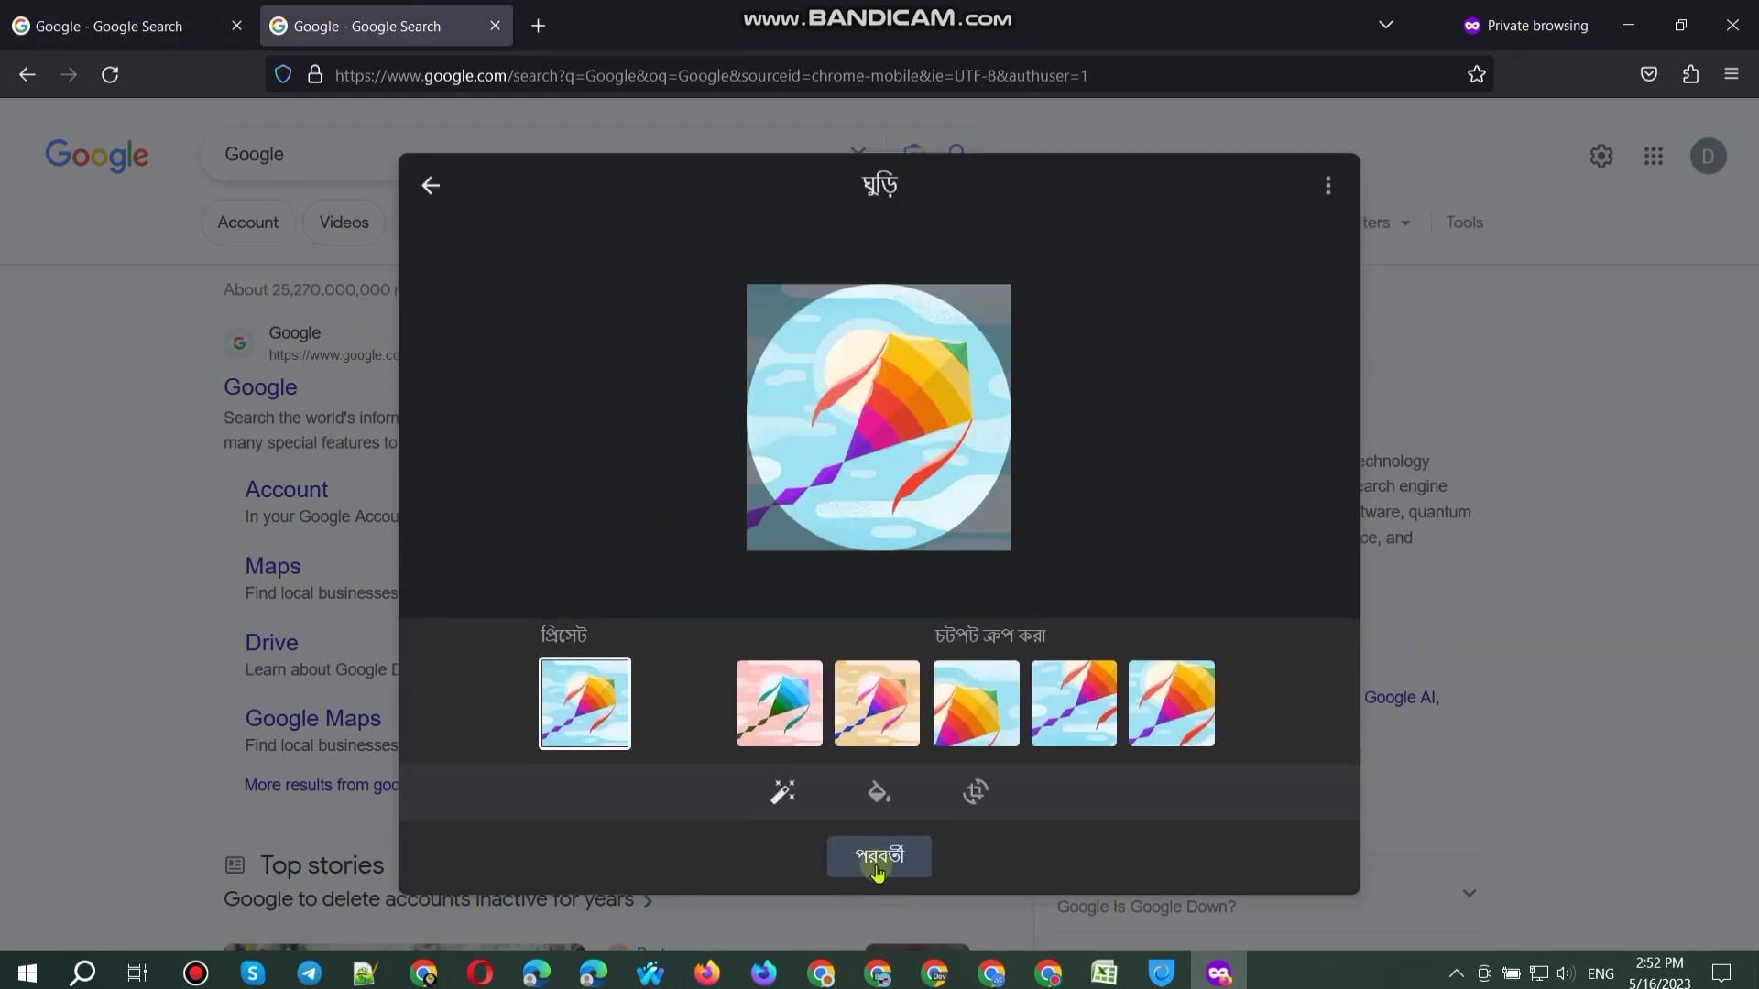
click(880, 854)
click(954, 844)
click(160, 27)
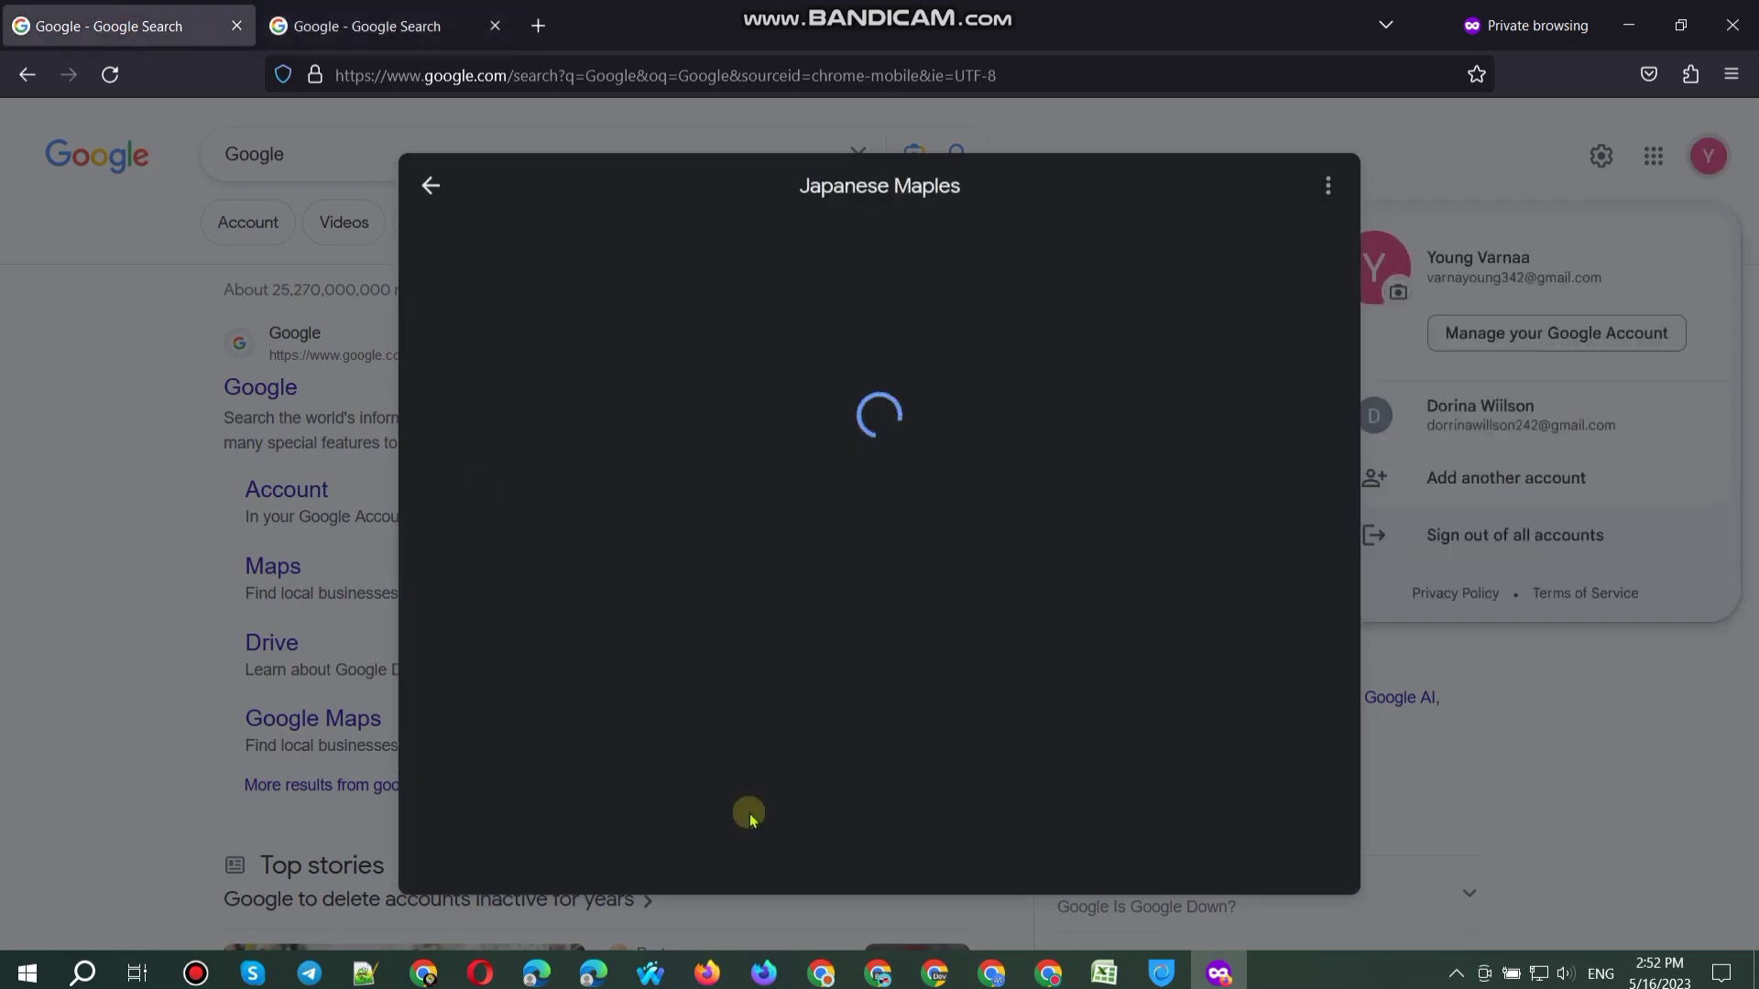
Step: Set the Japanese Maples illustration as the other account's profile picture
click(875, 861)
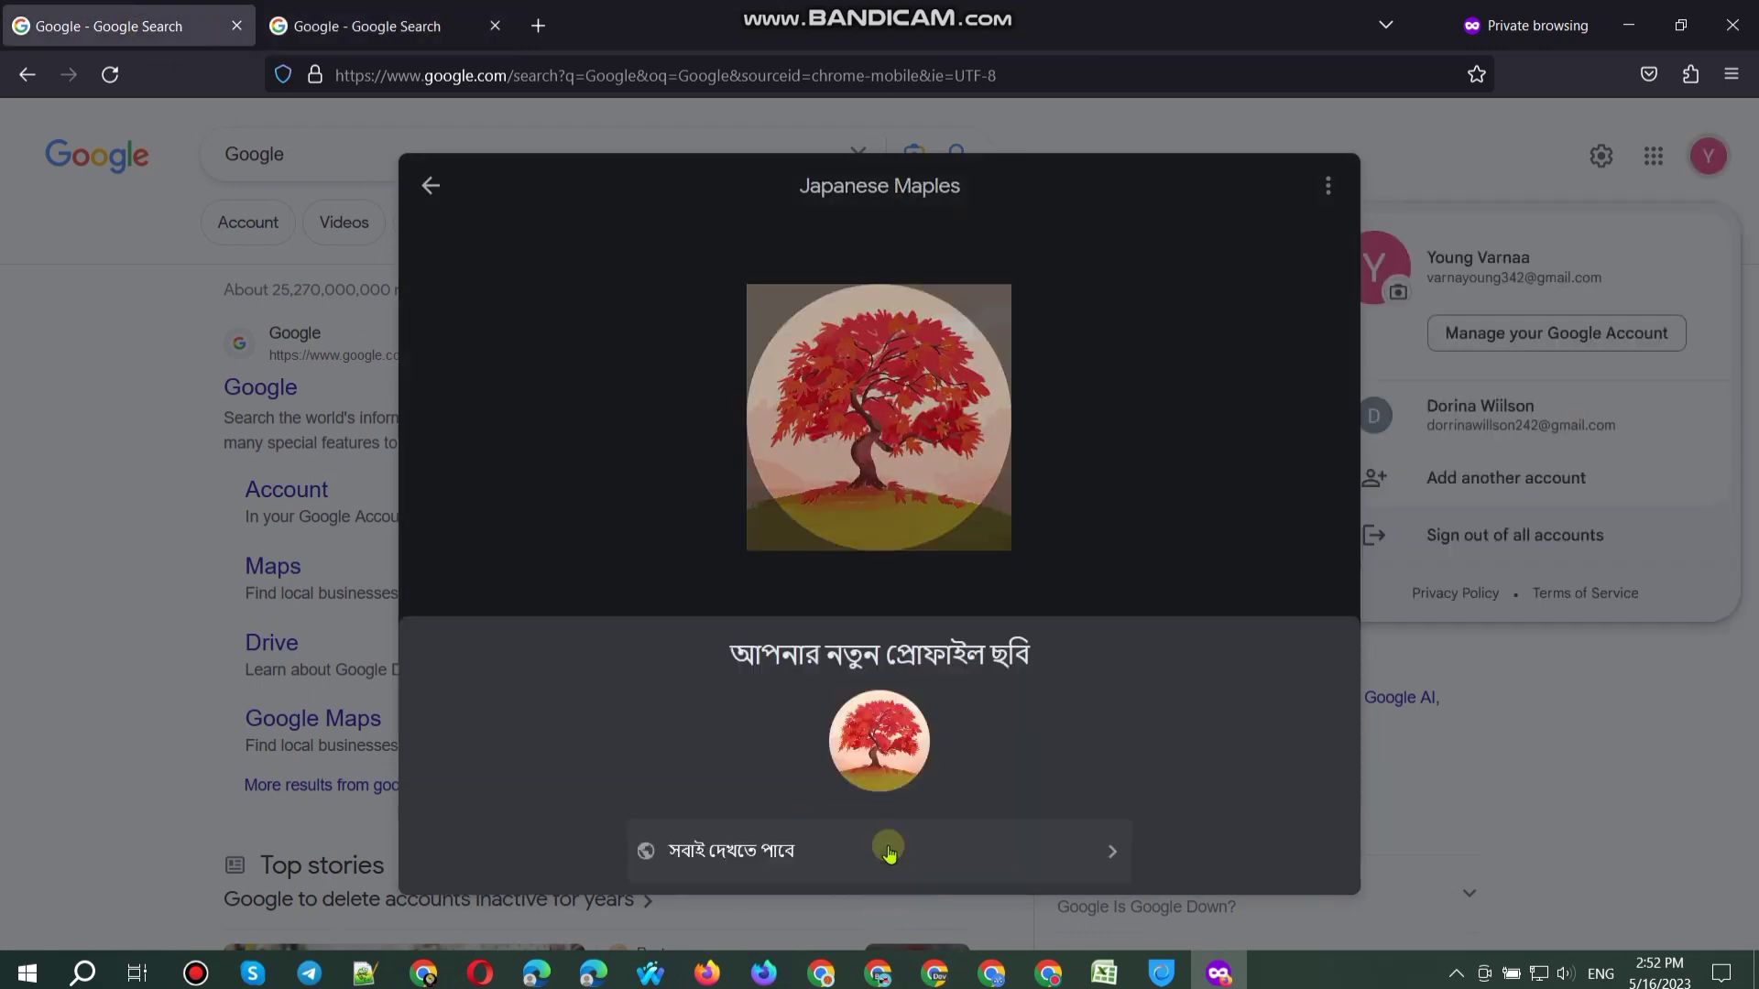
click(934, 840)
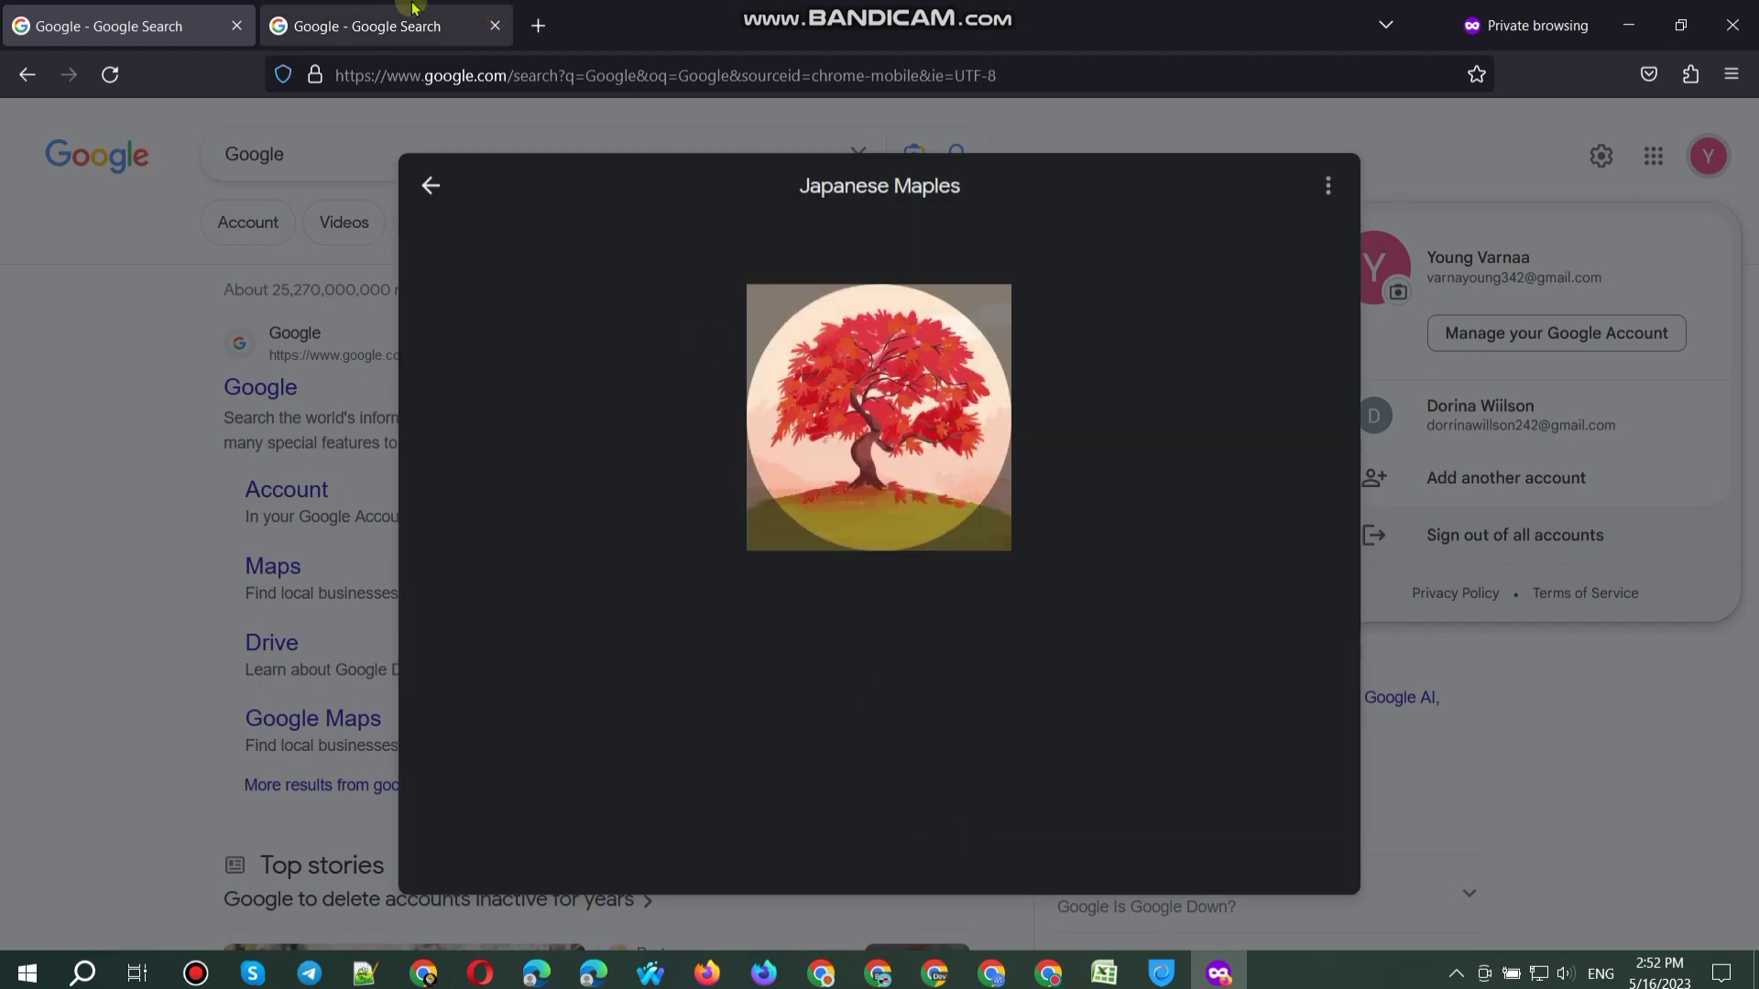
click(385, 26)
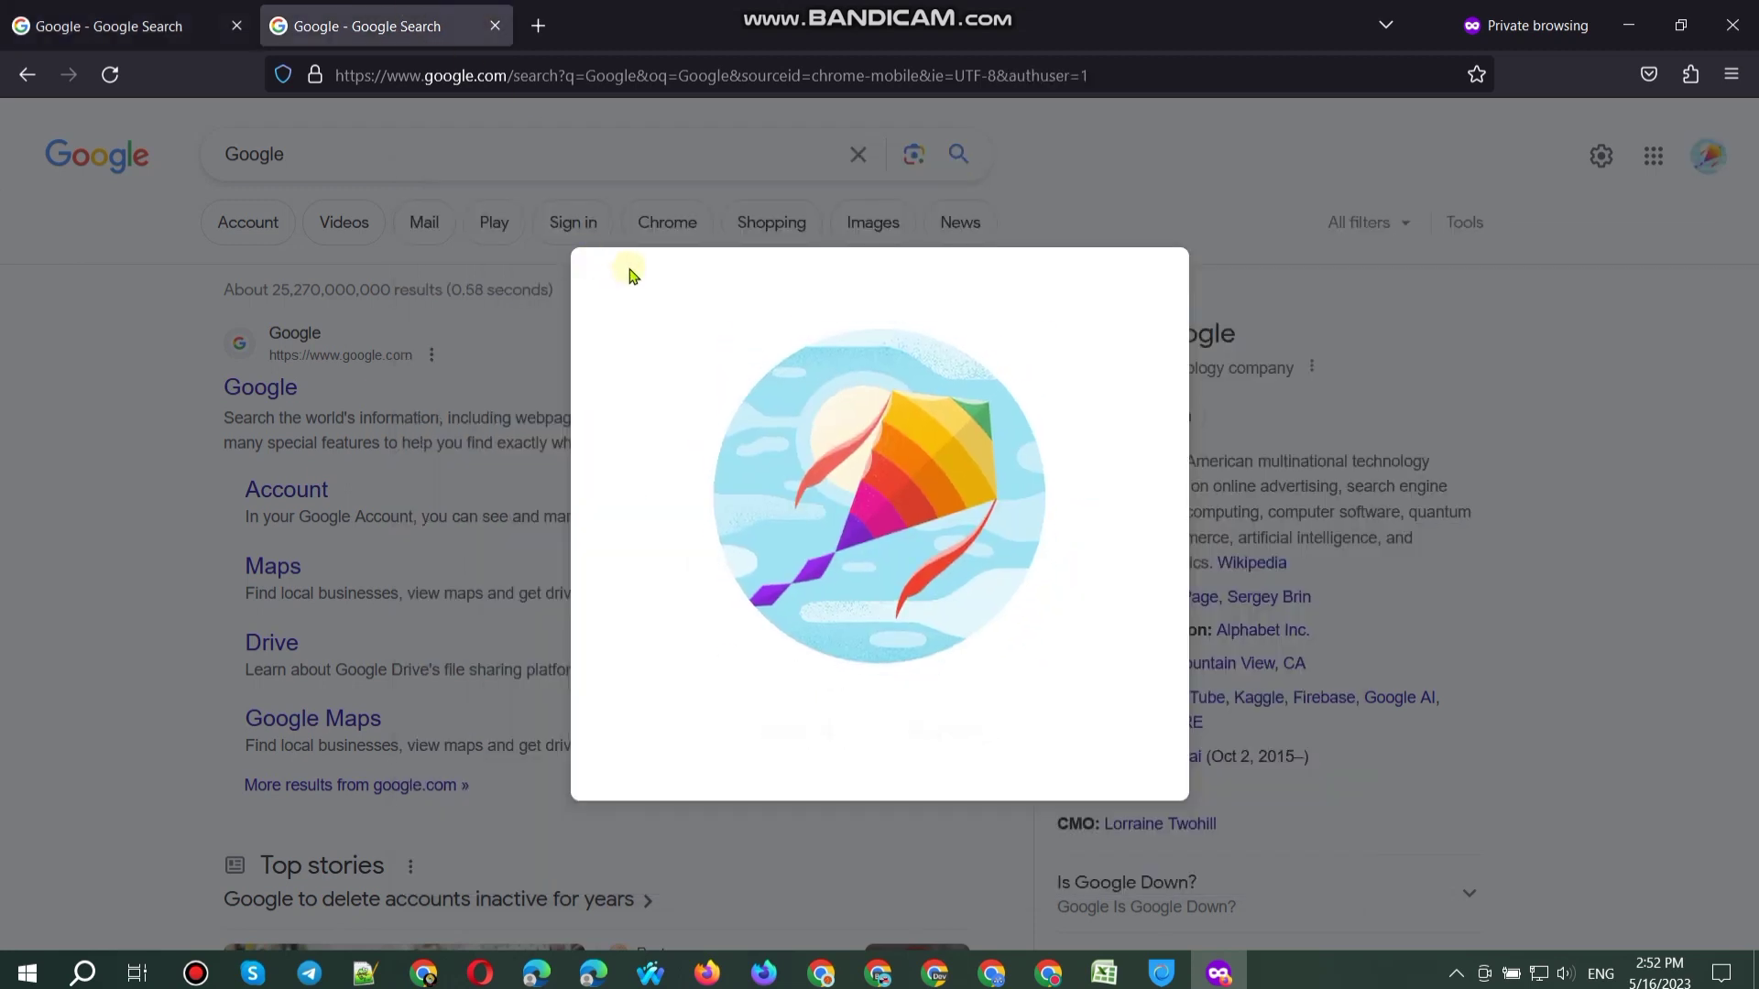
click(216, 29)
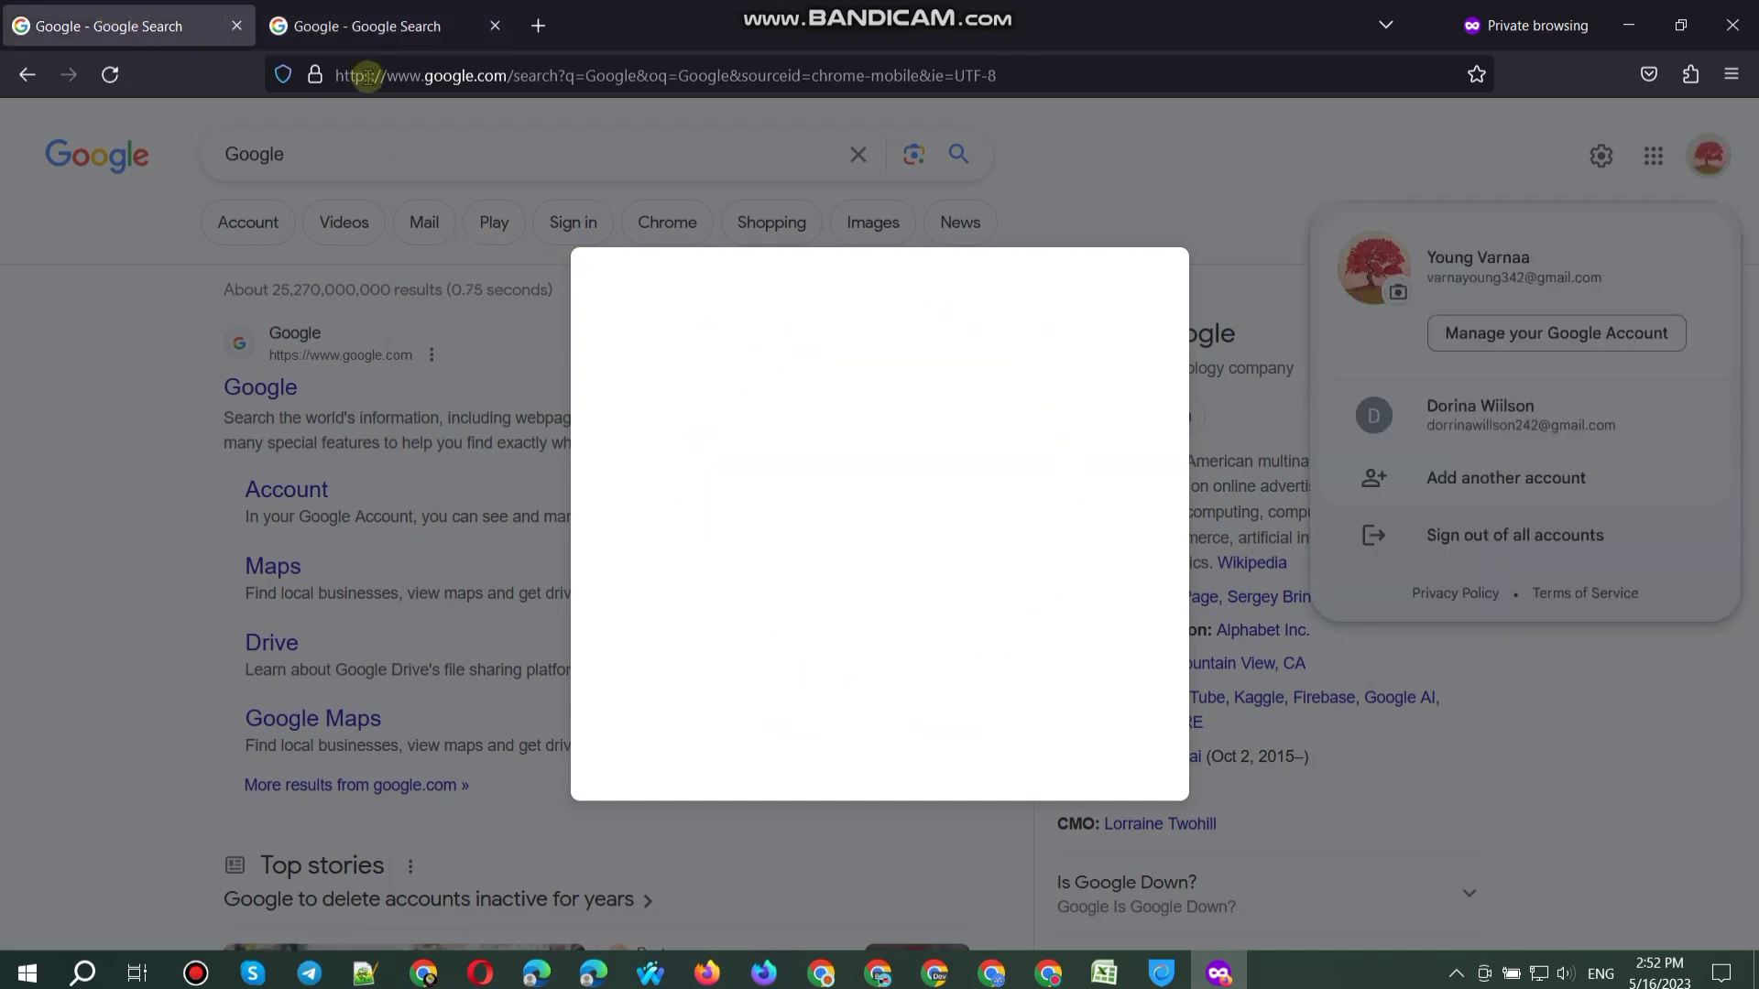
click(424, 8)
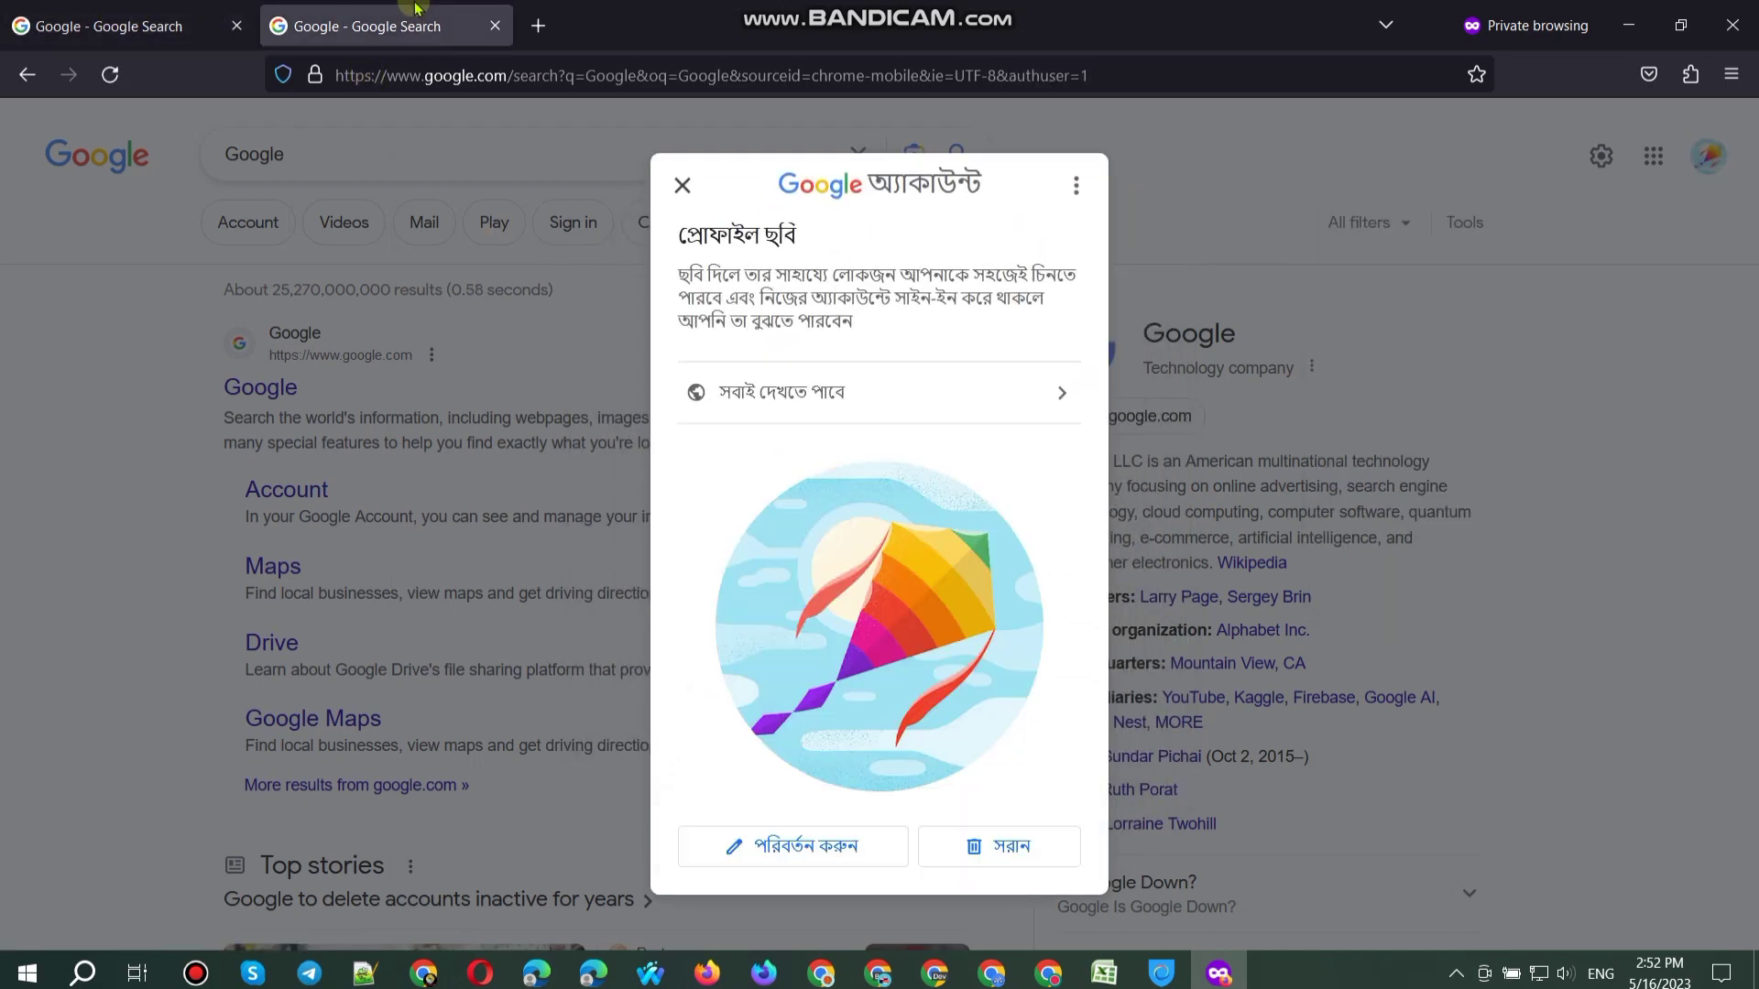
Step: Close the private window and clear all Firefox browsing history
click(1732, 25)
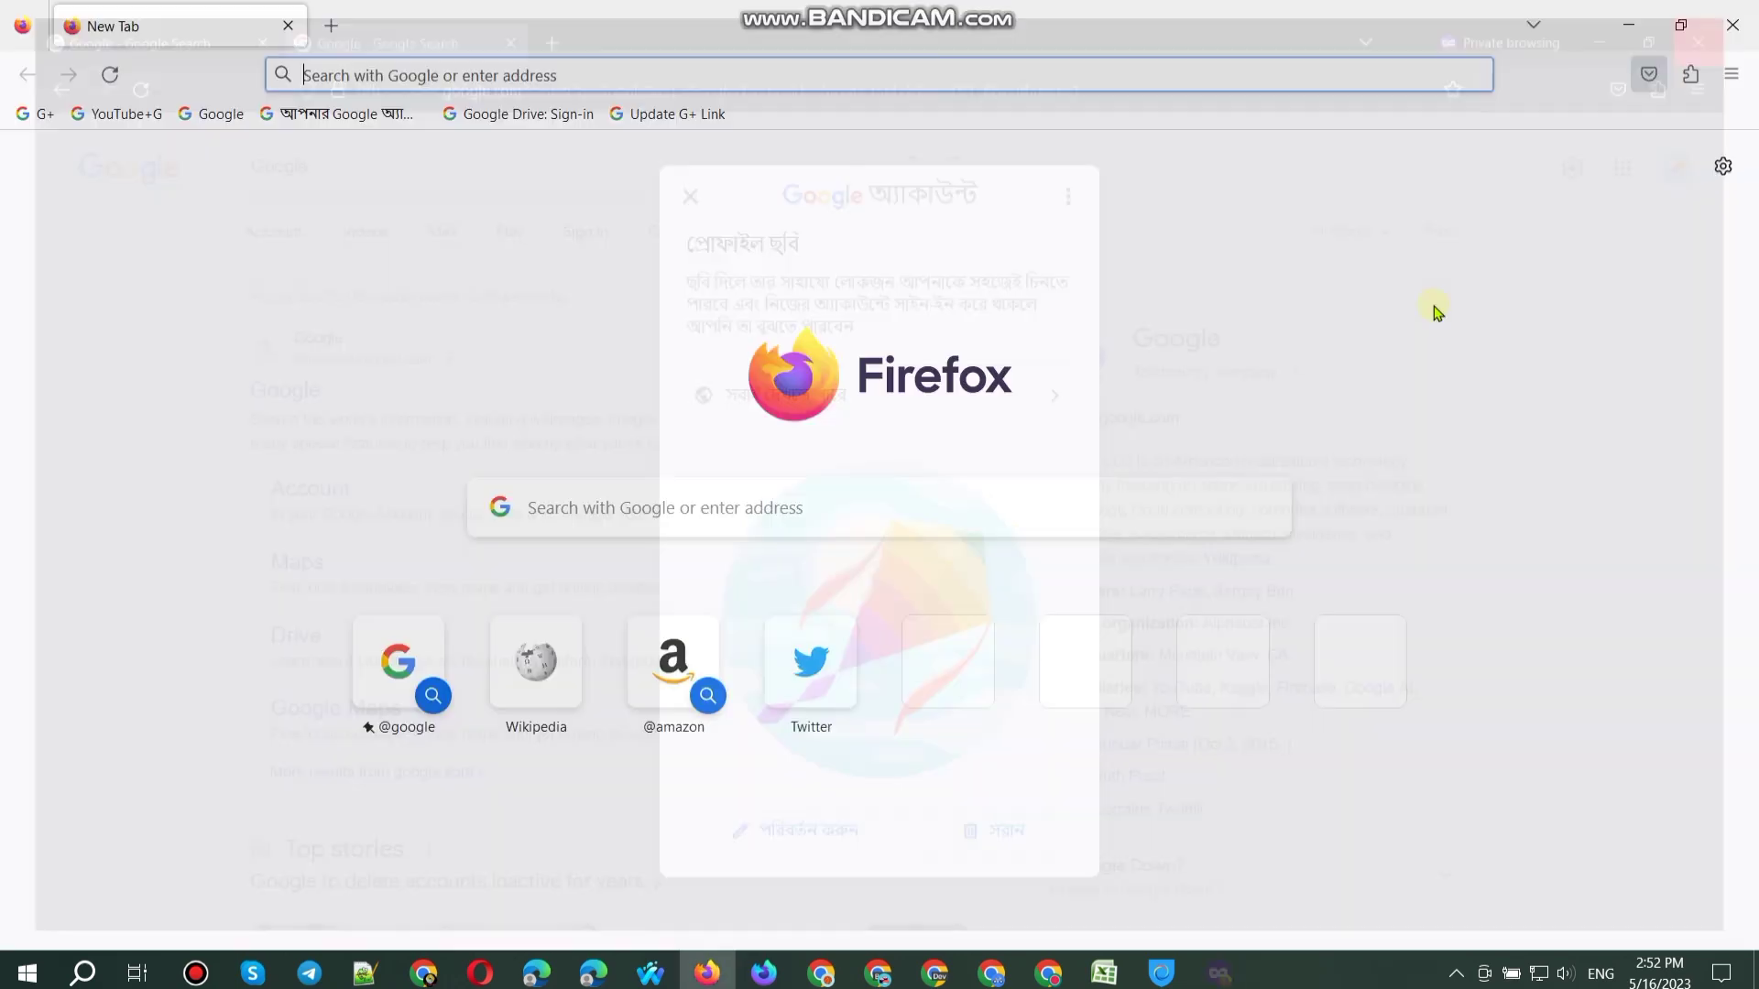
key(ctrl+shift+Delete)
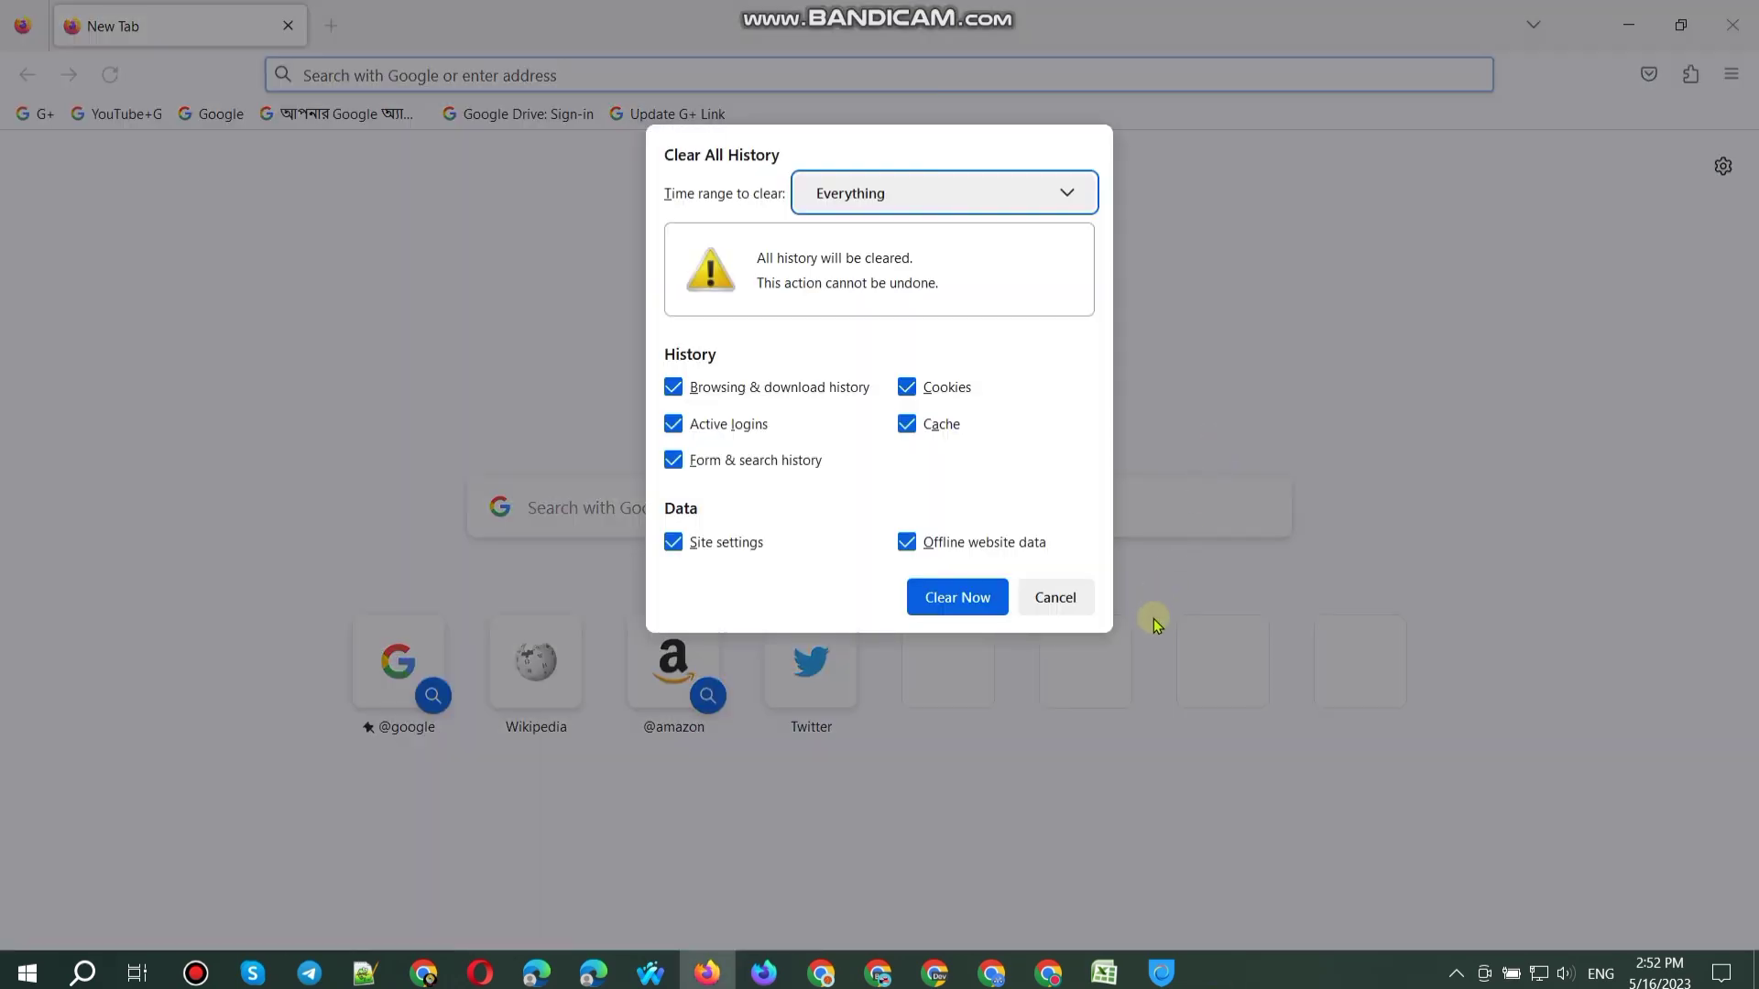
click(955, 597)
key(alt+F4)
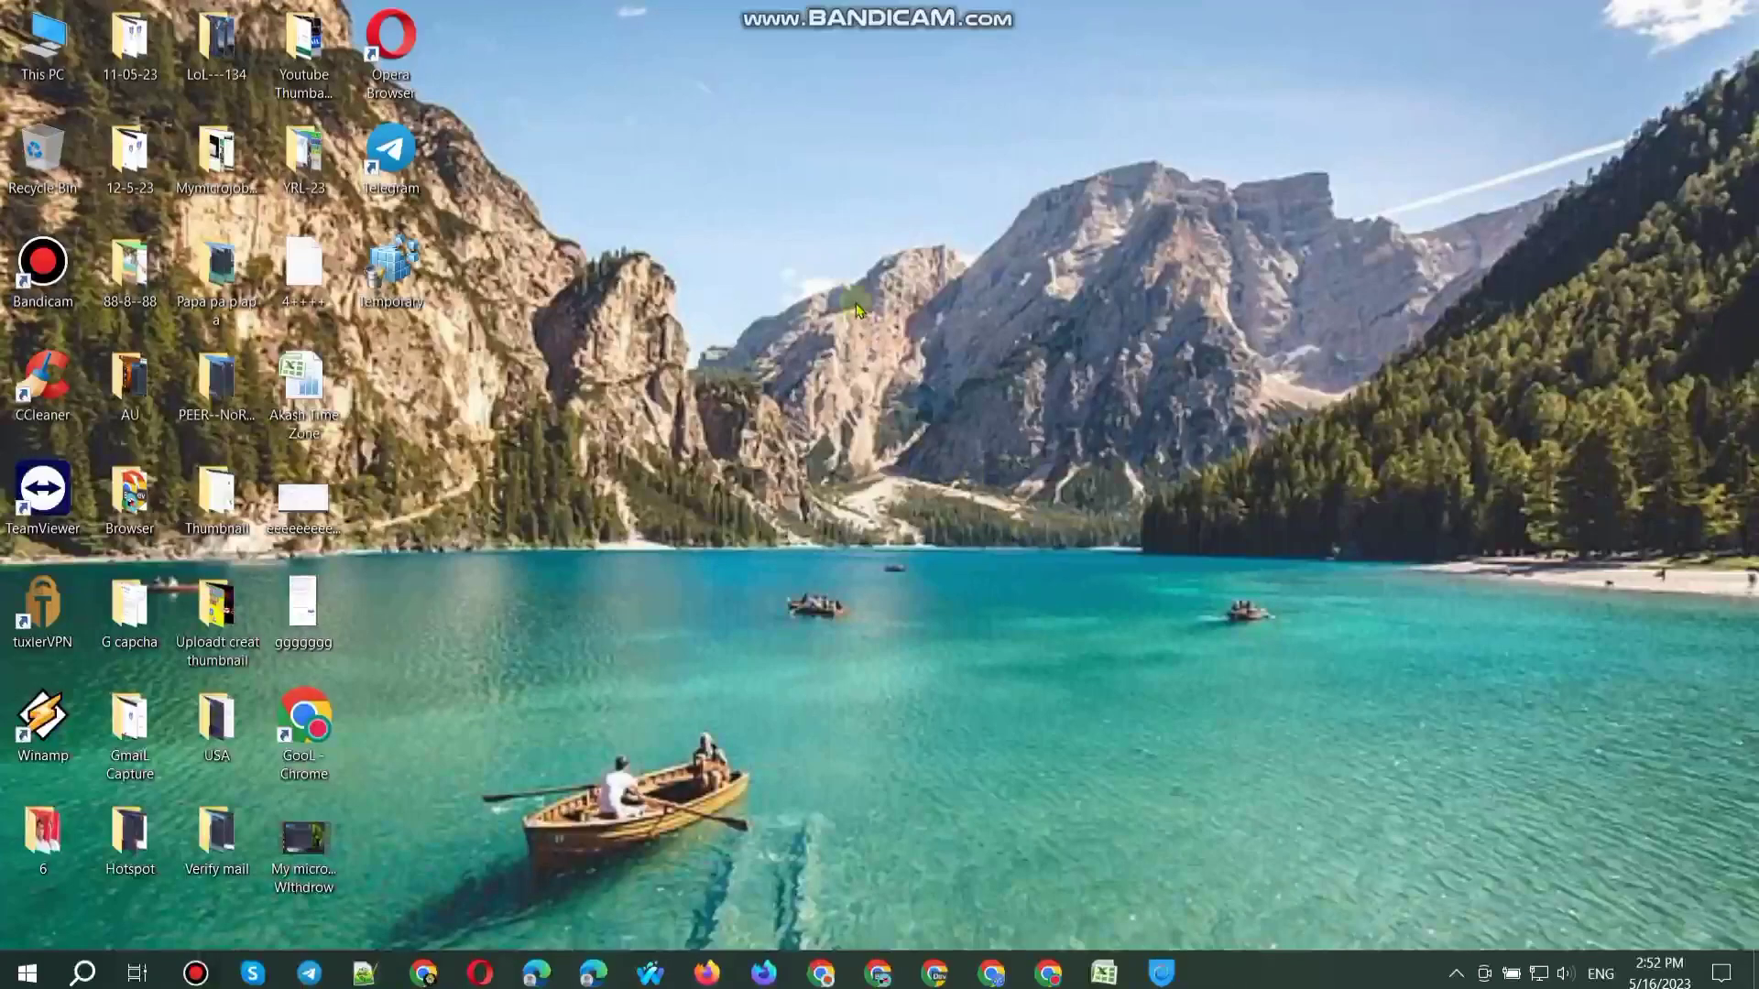
Step: Disconnect Hotspot Shield's Colombia VPN, view virtual locations, then minimise it to the desktop
right_click(856, 304)
click(943, 389)
click(1162, 973)
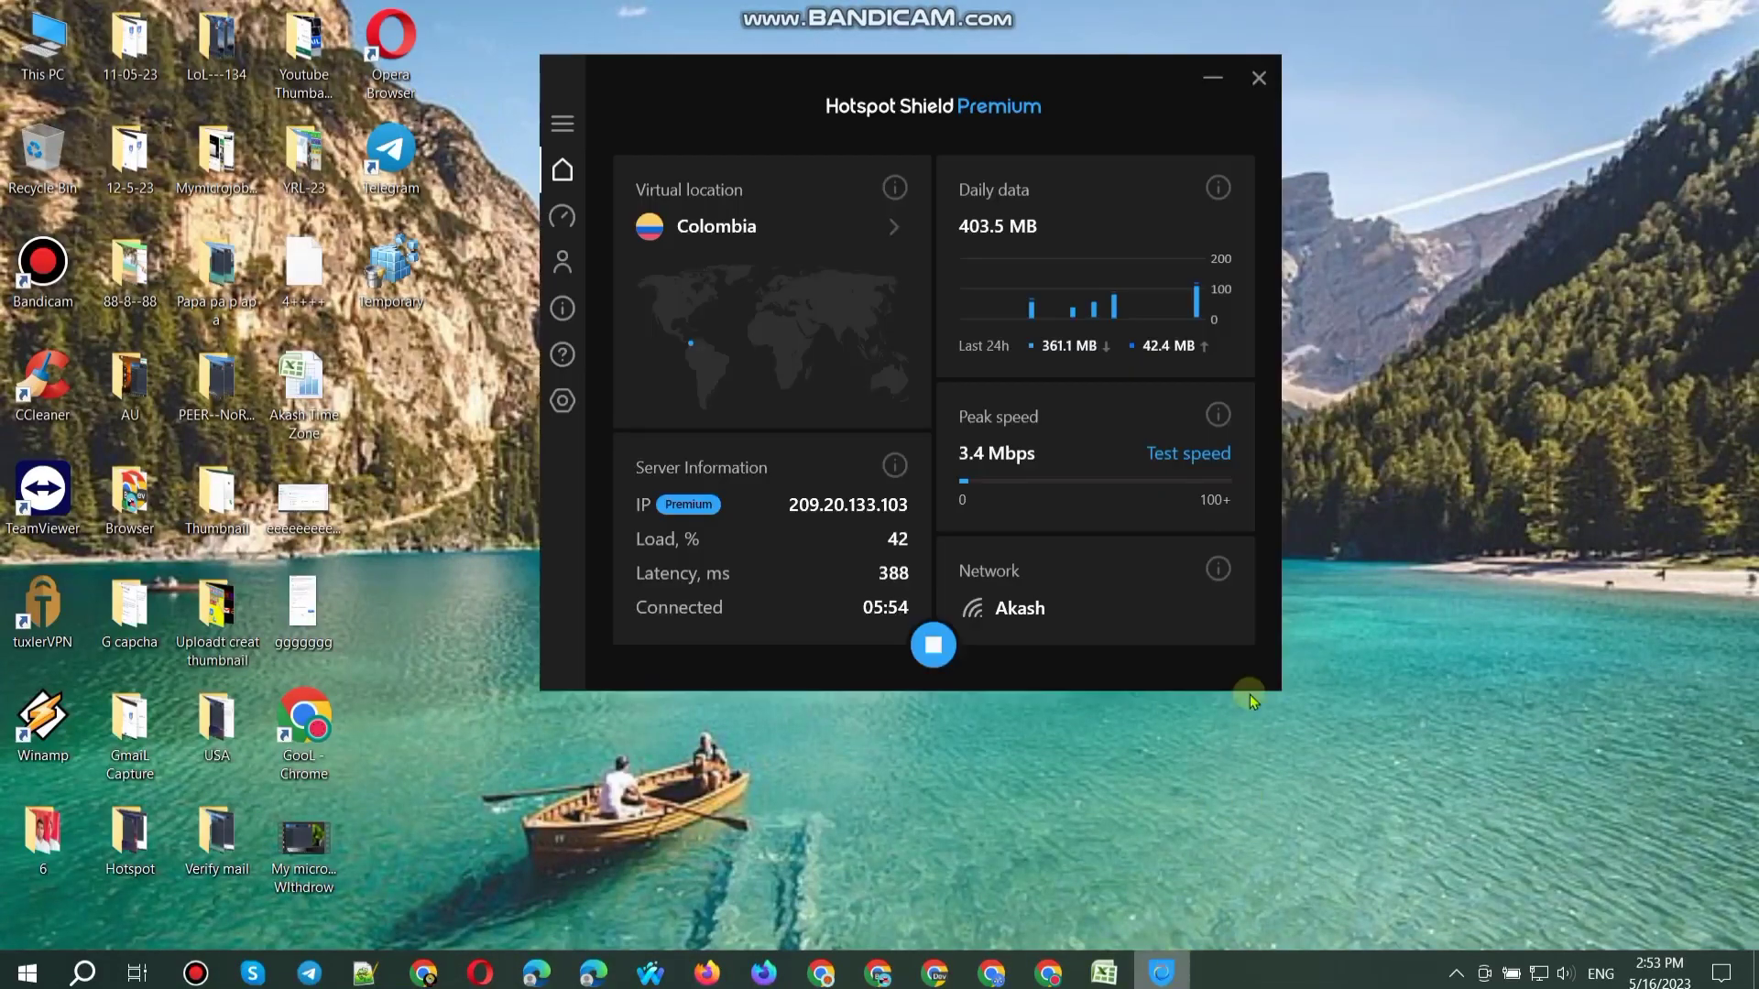
click(934, 641)
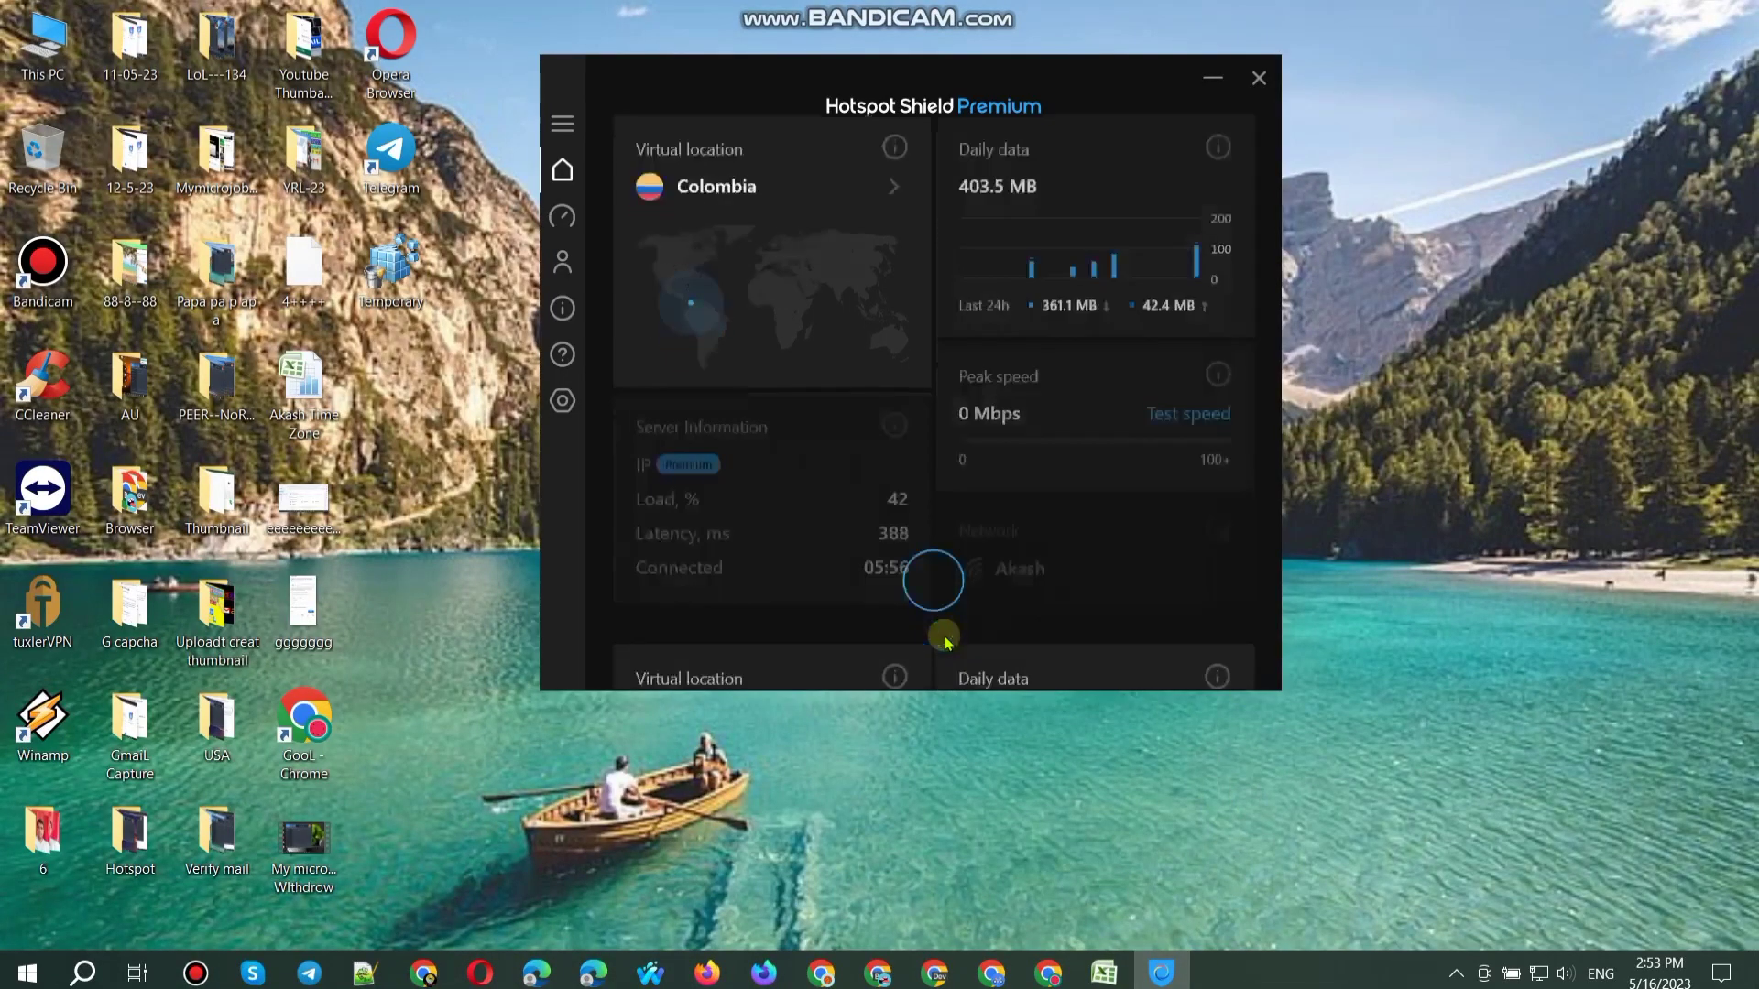
click(898, 628)
scroll(915, 504, down, 5)
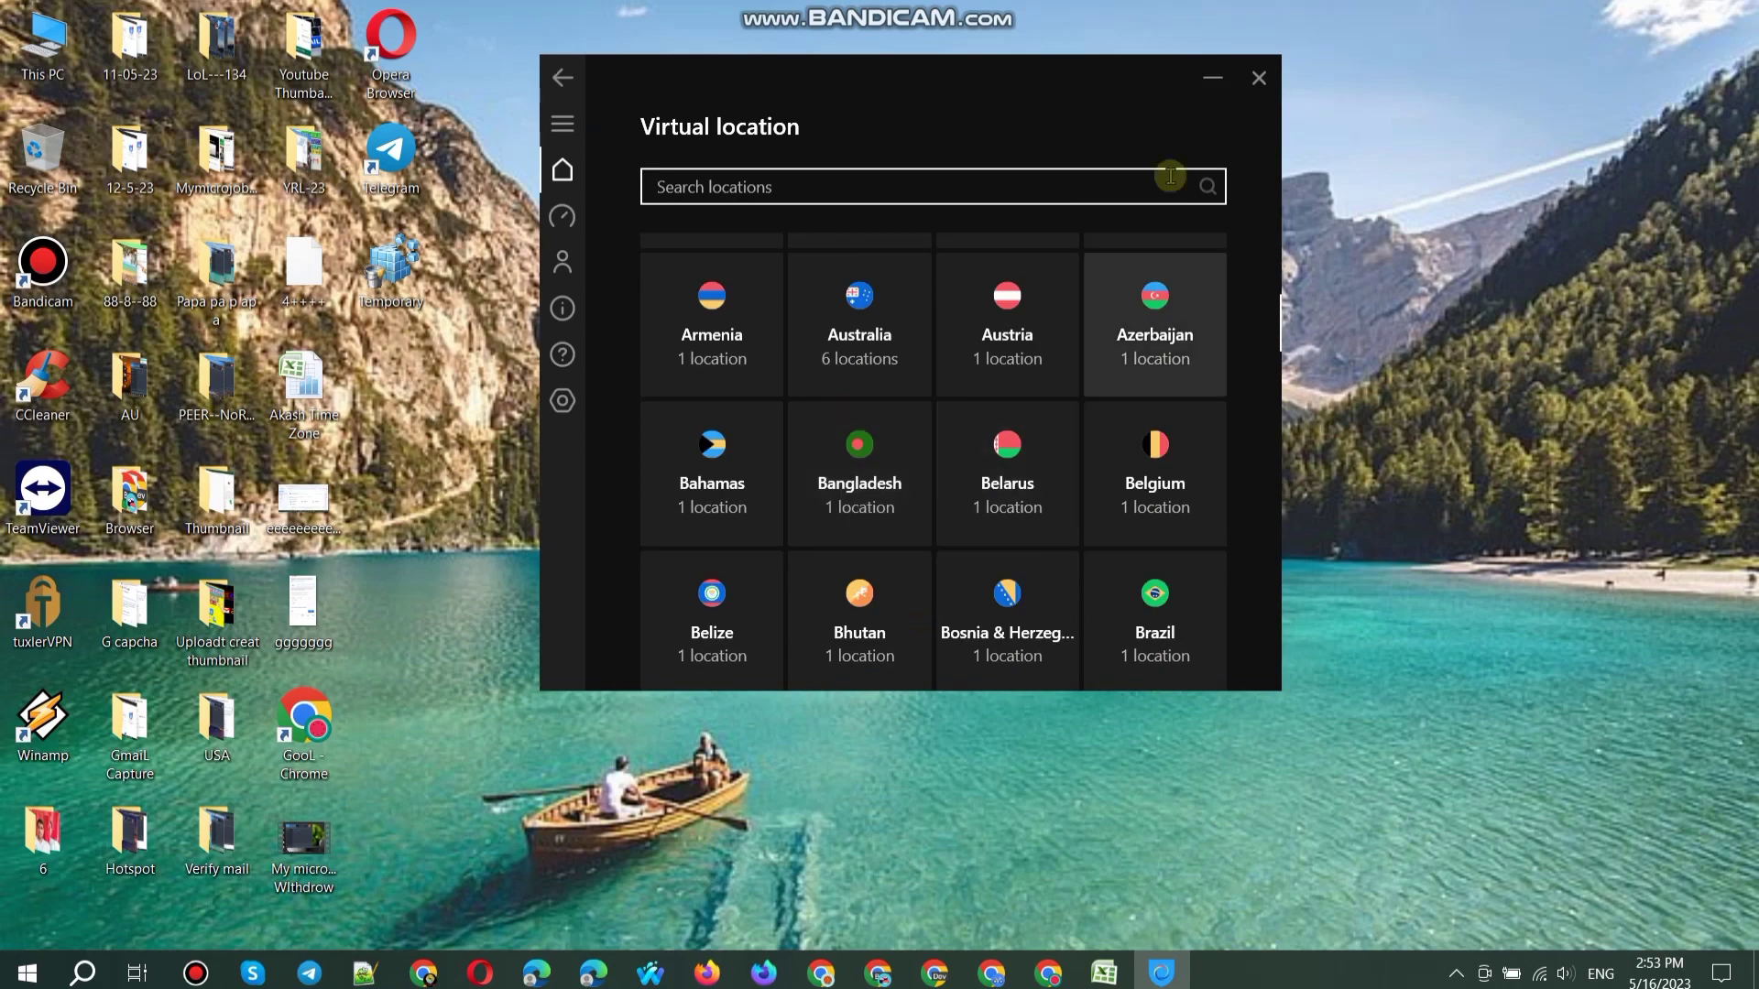
click(1213, 74)
right_click(974, 123)
click(1062, 186)
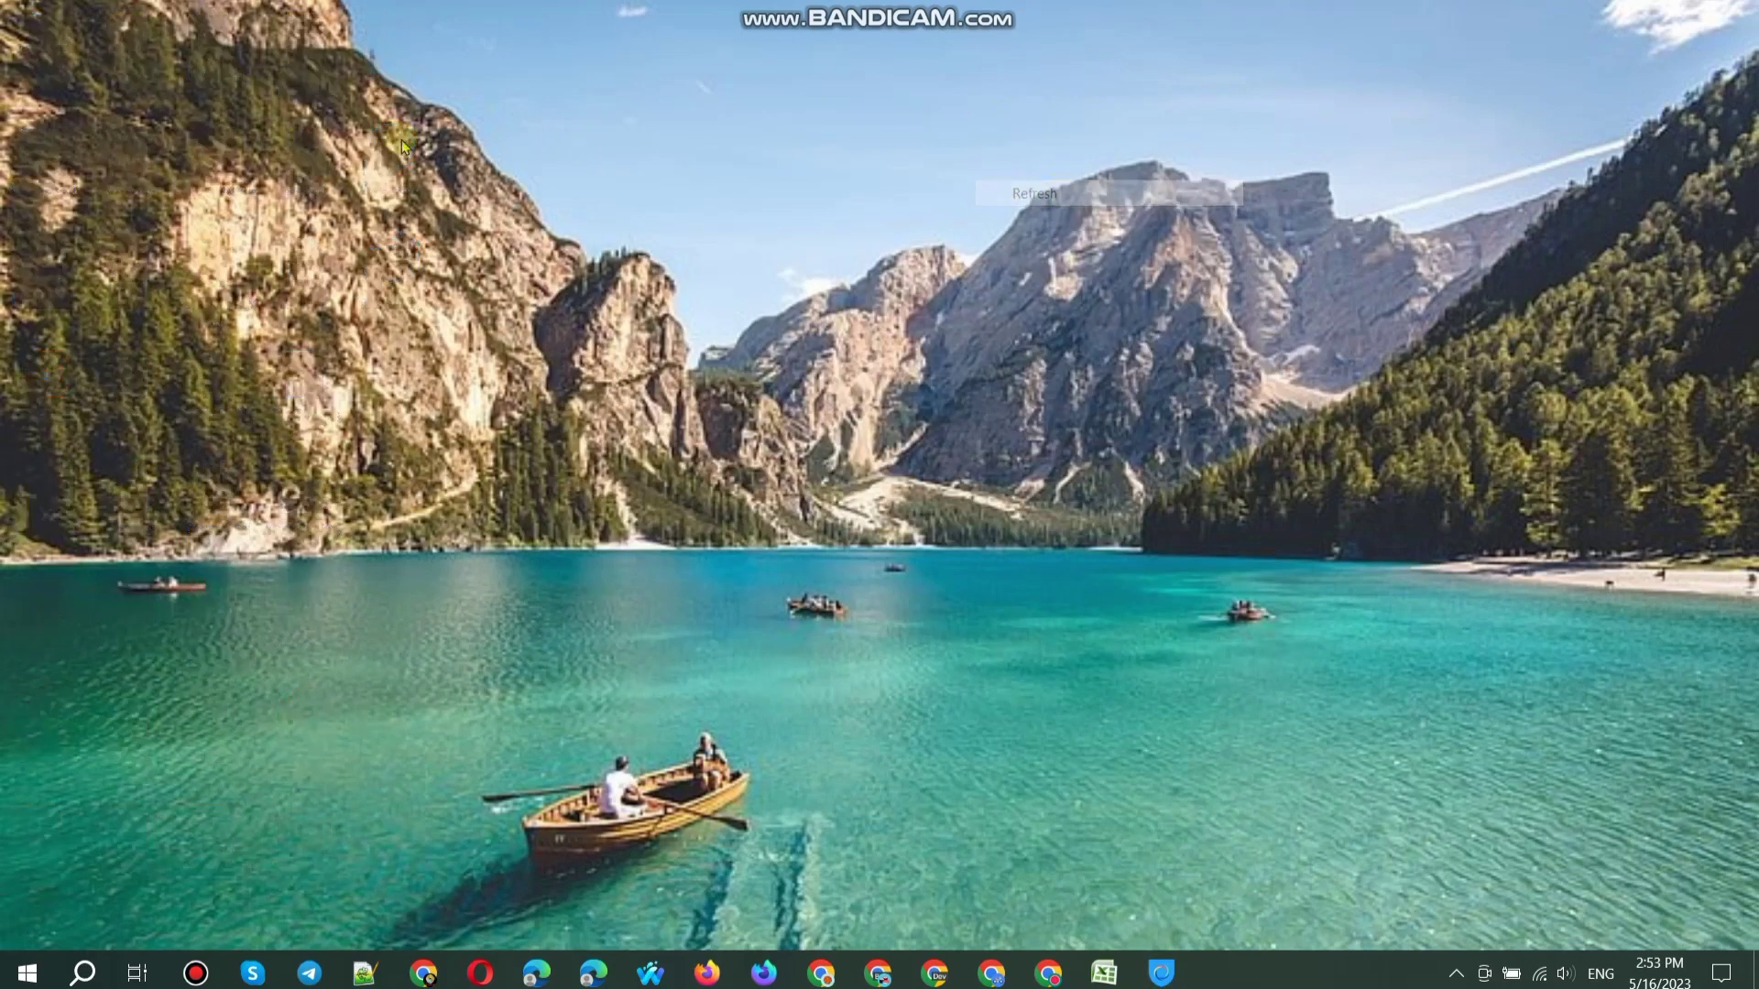
Step: Open Local Disk (C:) properties from This PC and launch Optimize Drives from Tools
click(46, 66)
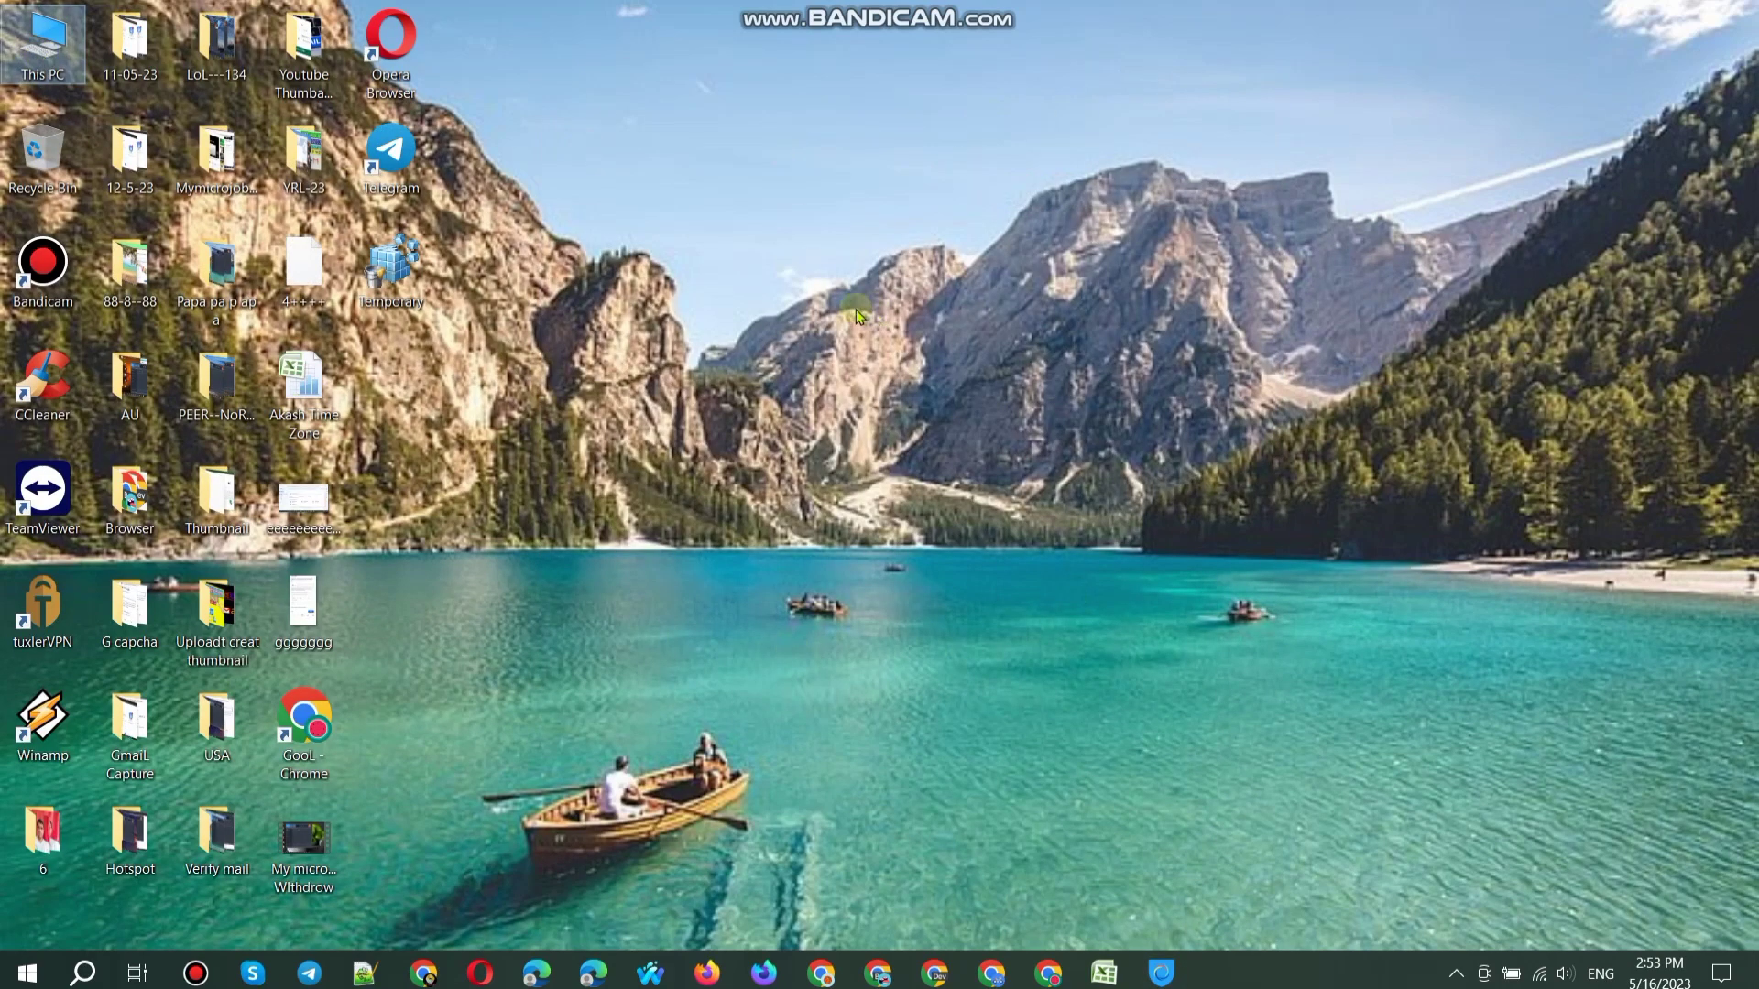
double_click(41, 41)
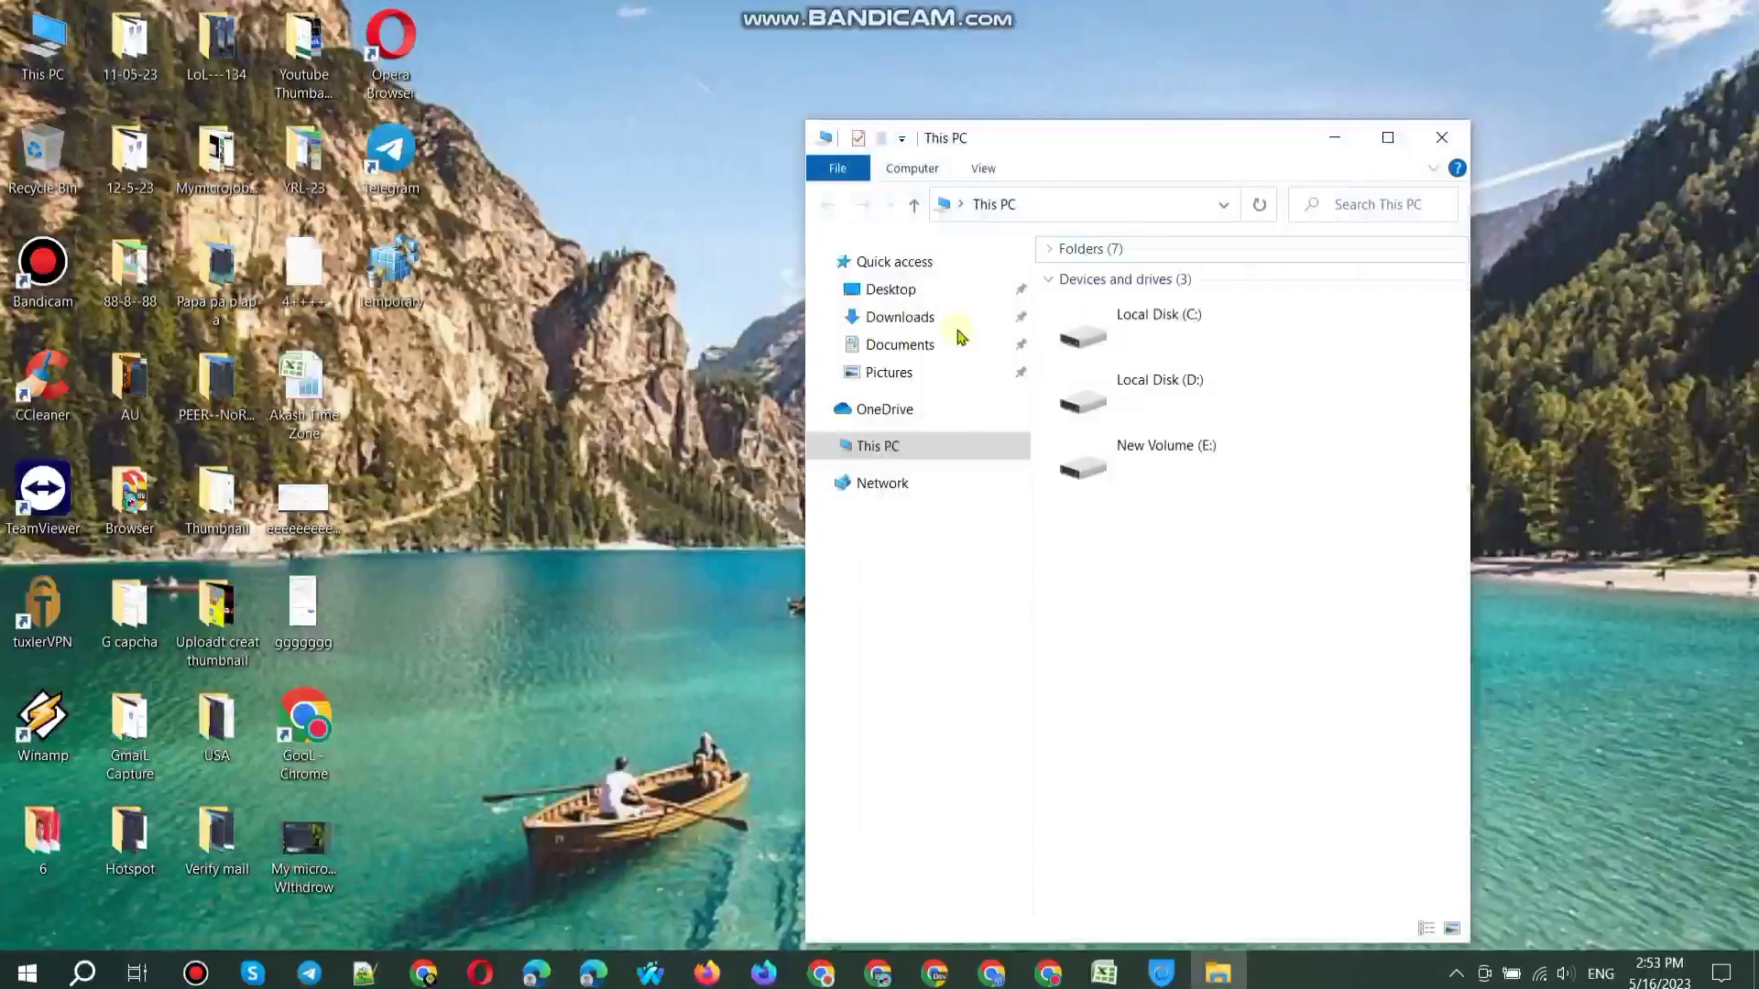
right_click(1168, 348)
click(1227, 748)
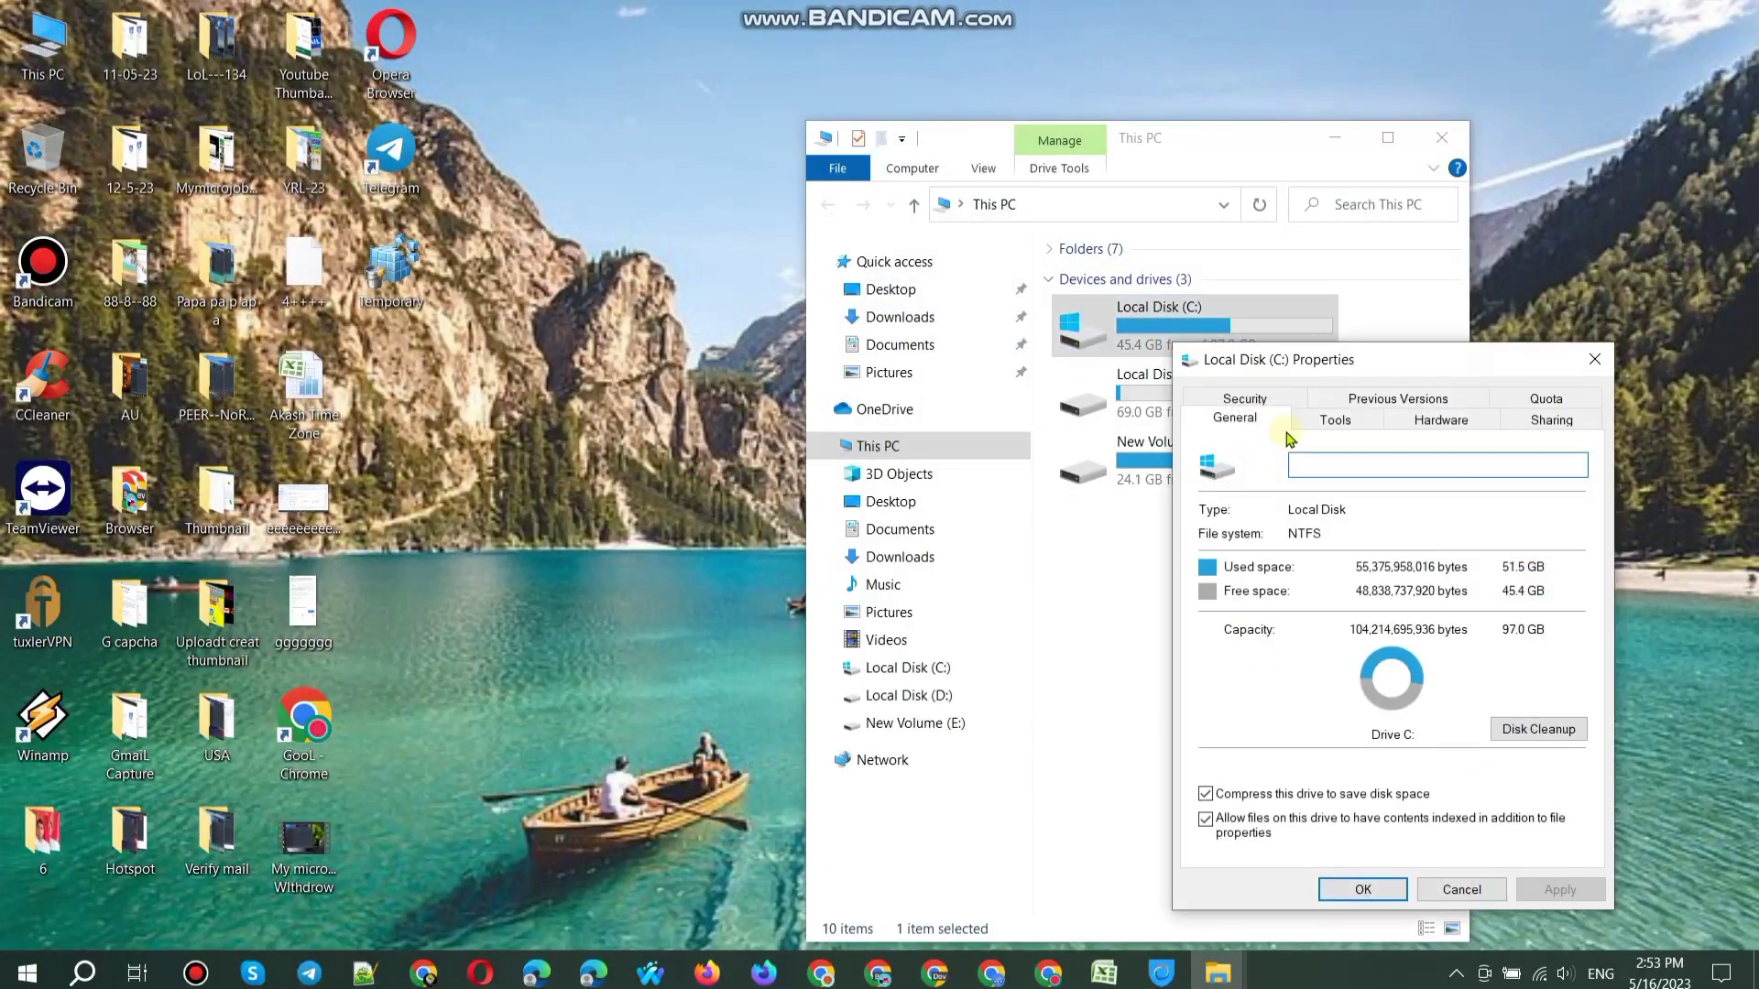
click(1335, 418)
click(1486, 634)
Step: Optimize drives C:, D: and New Volume (E:) until each reports OK
click(1163, 549)
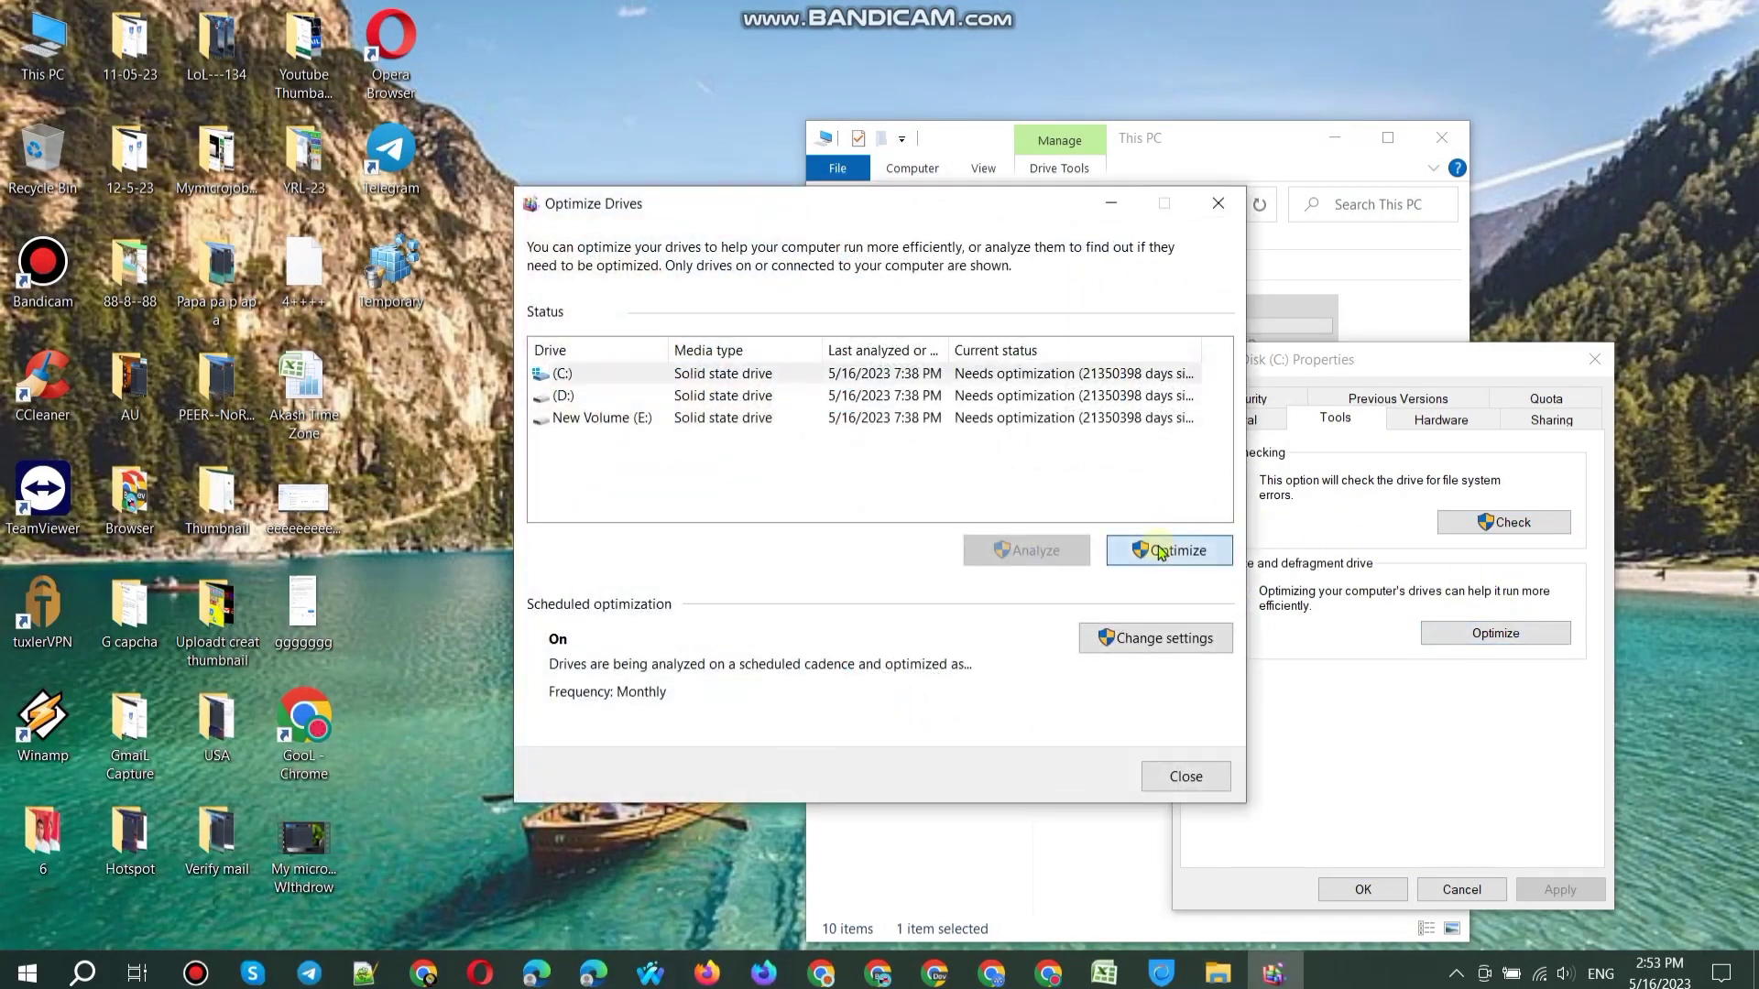
click(1083, 399)
click(1165, 550)
click(1029, 422)
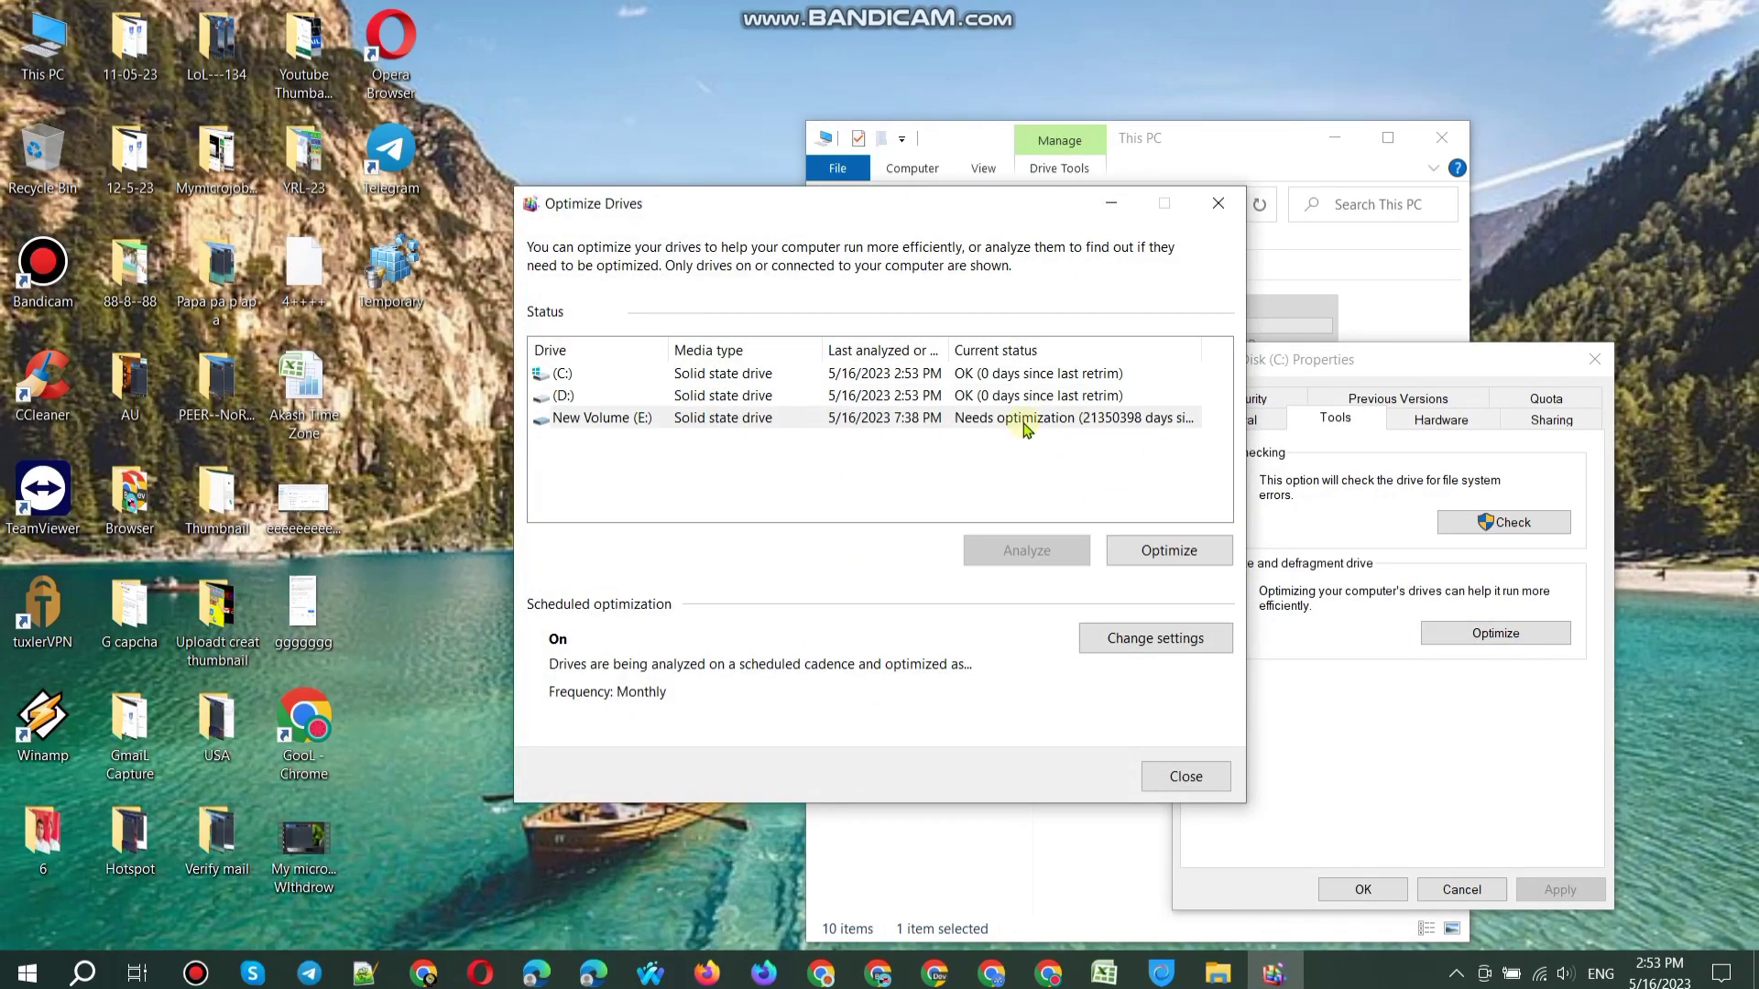
click(1163, 550)
Step: Close Optimize Drives, the Local Disk (C:) properties and the This PC window
click(1200, 772)
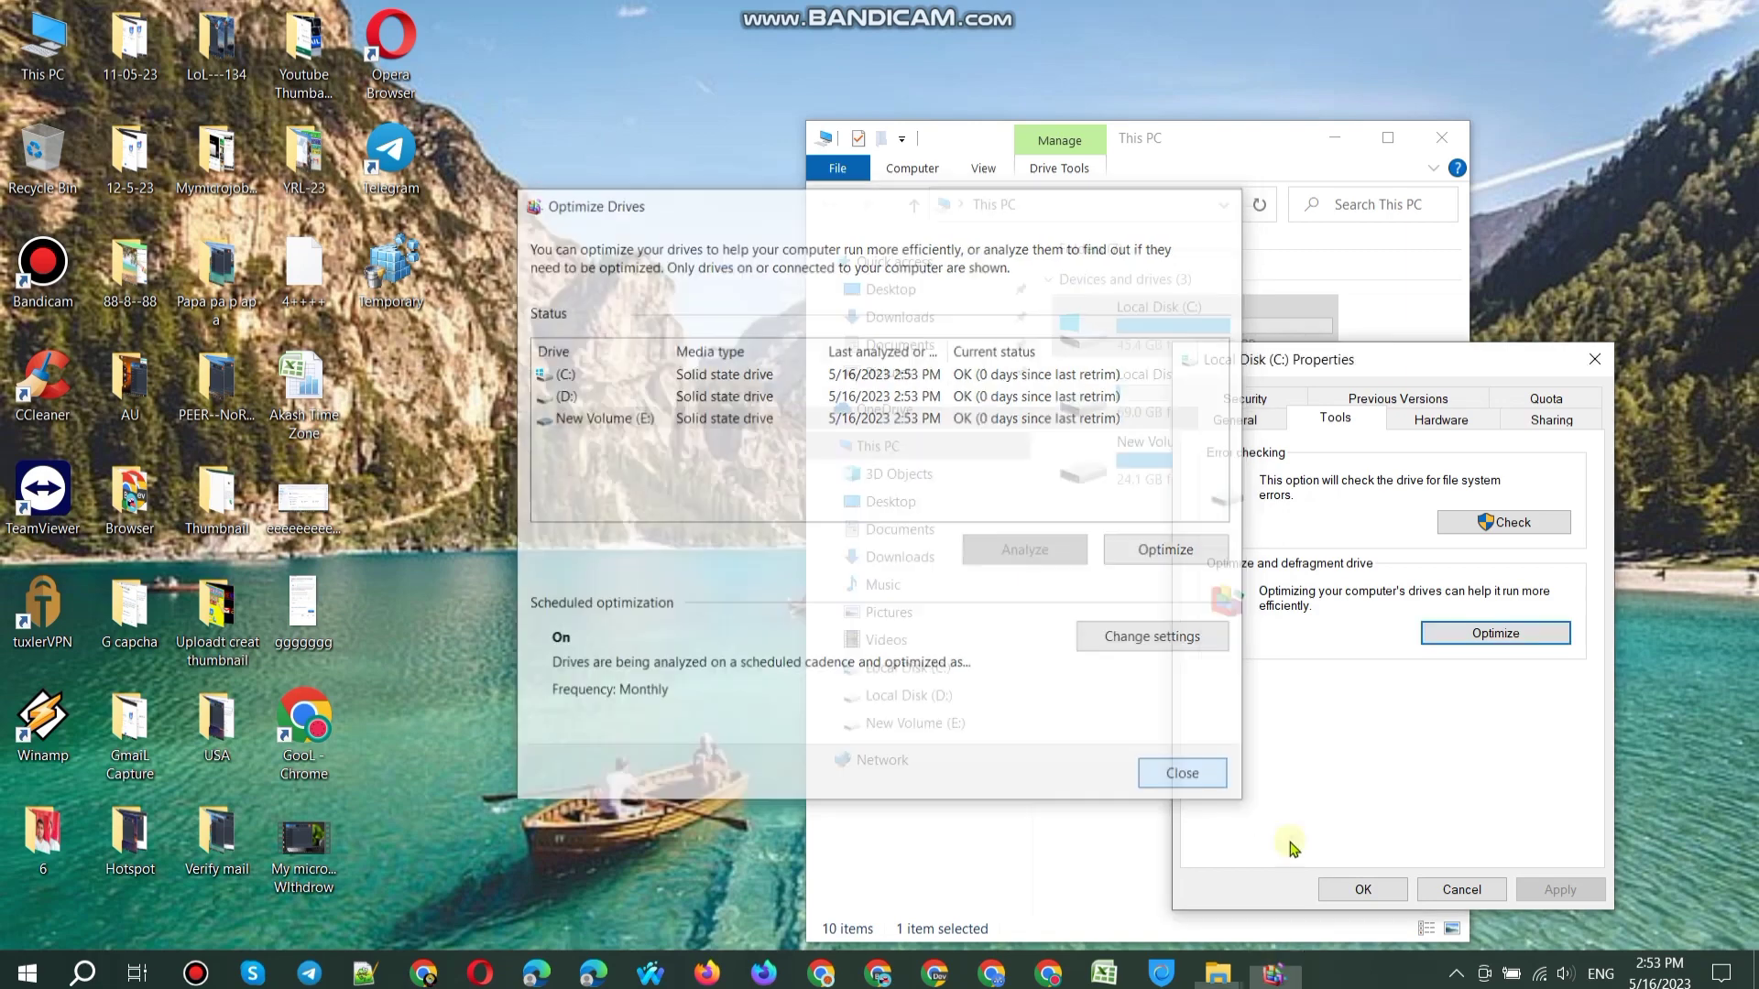
click(1363, 889)
click(1440, 146)
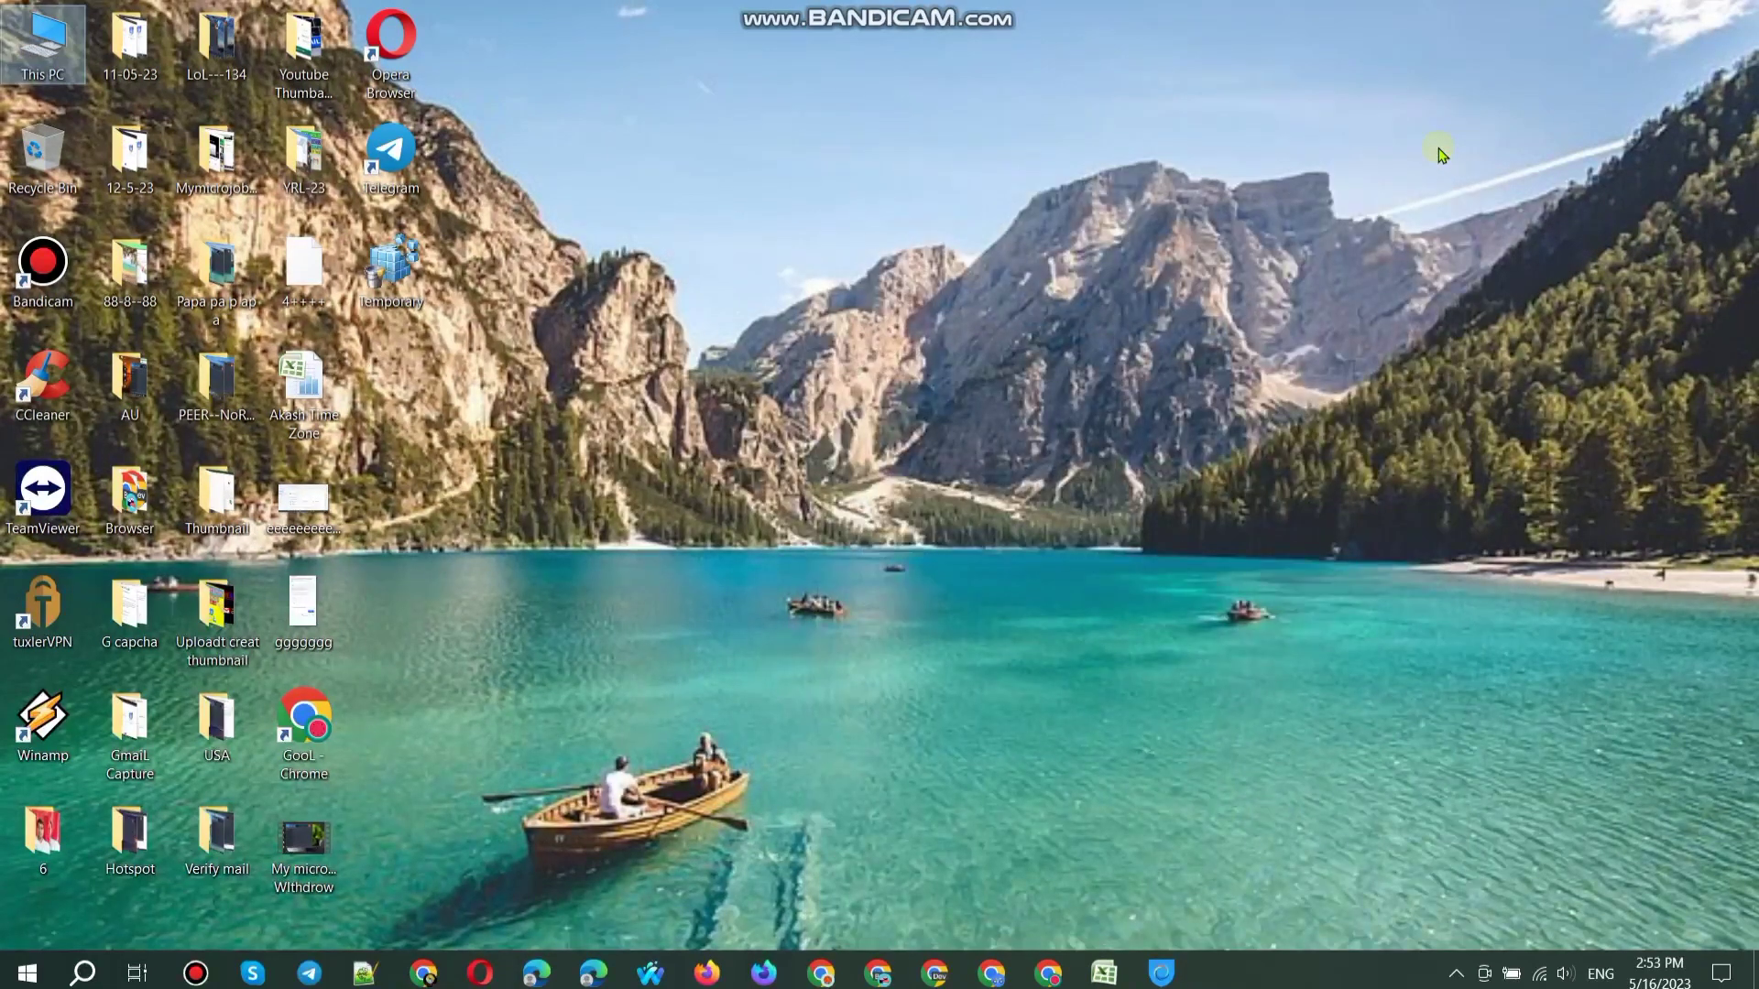
Step: Connect the Hotspot Shield VPN to a United Kingdom location
click(1162, 973)
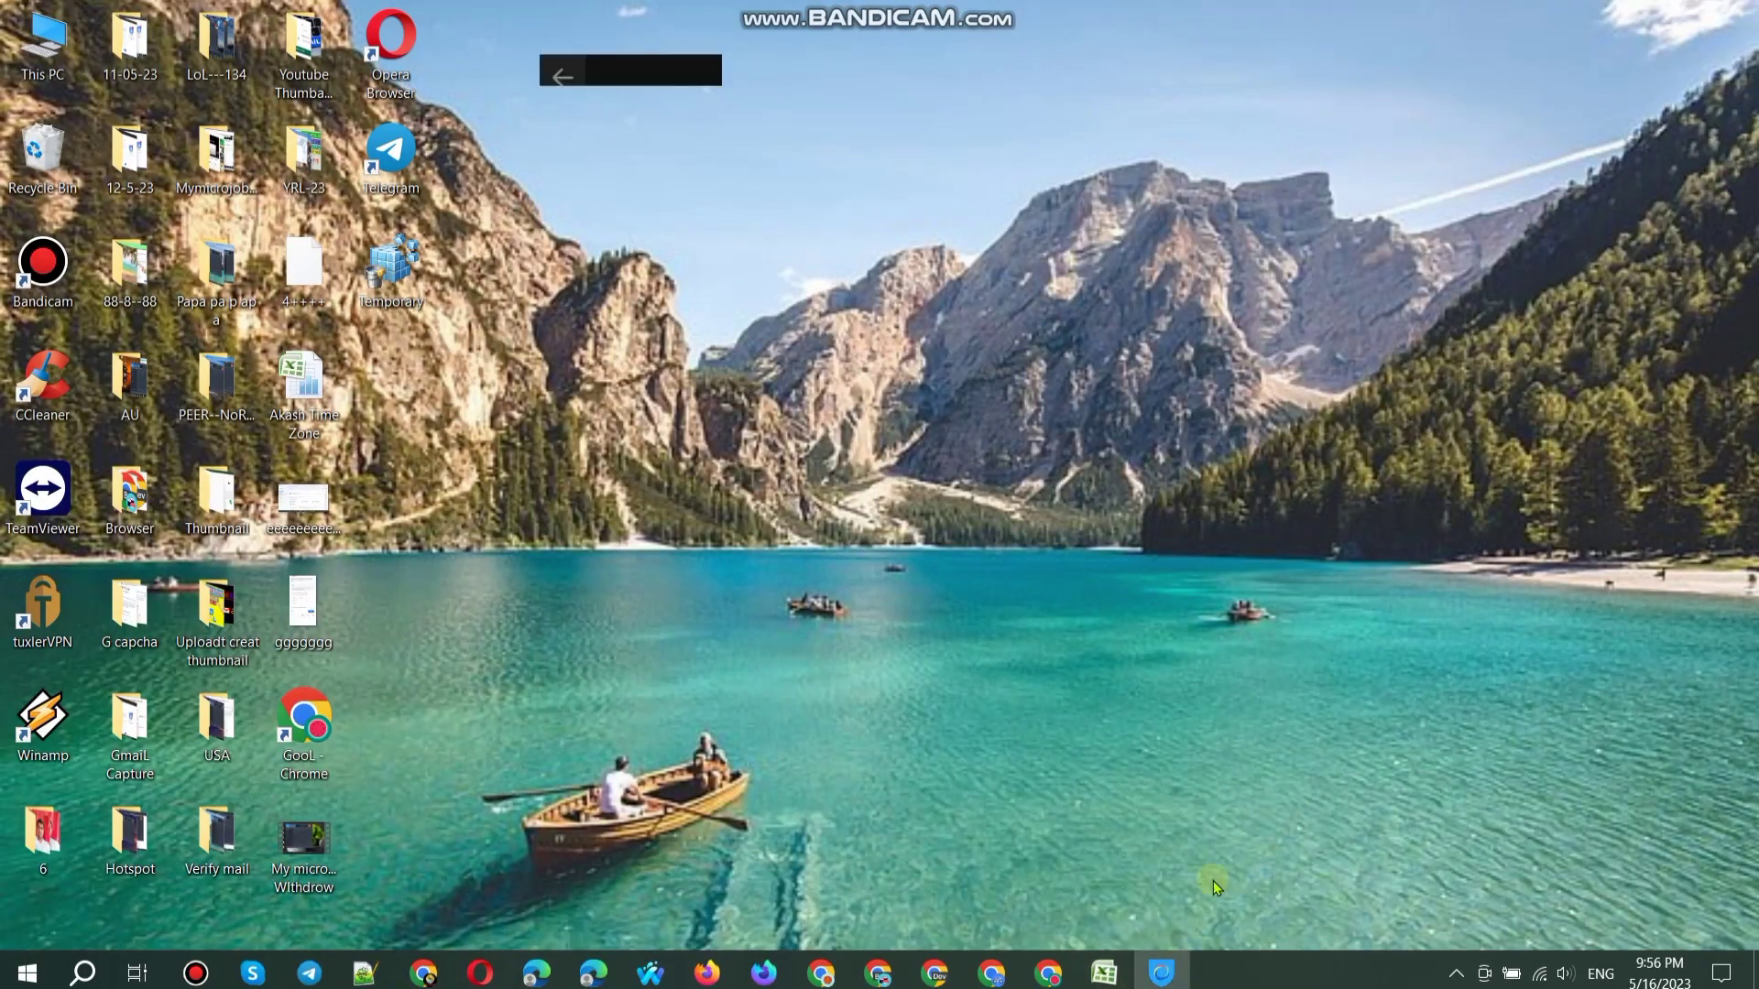
scroll(1000, 595, up, 3)
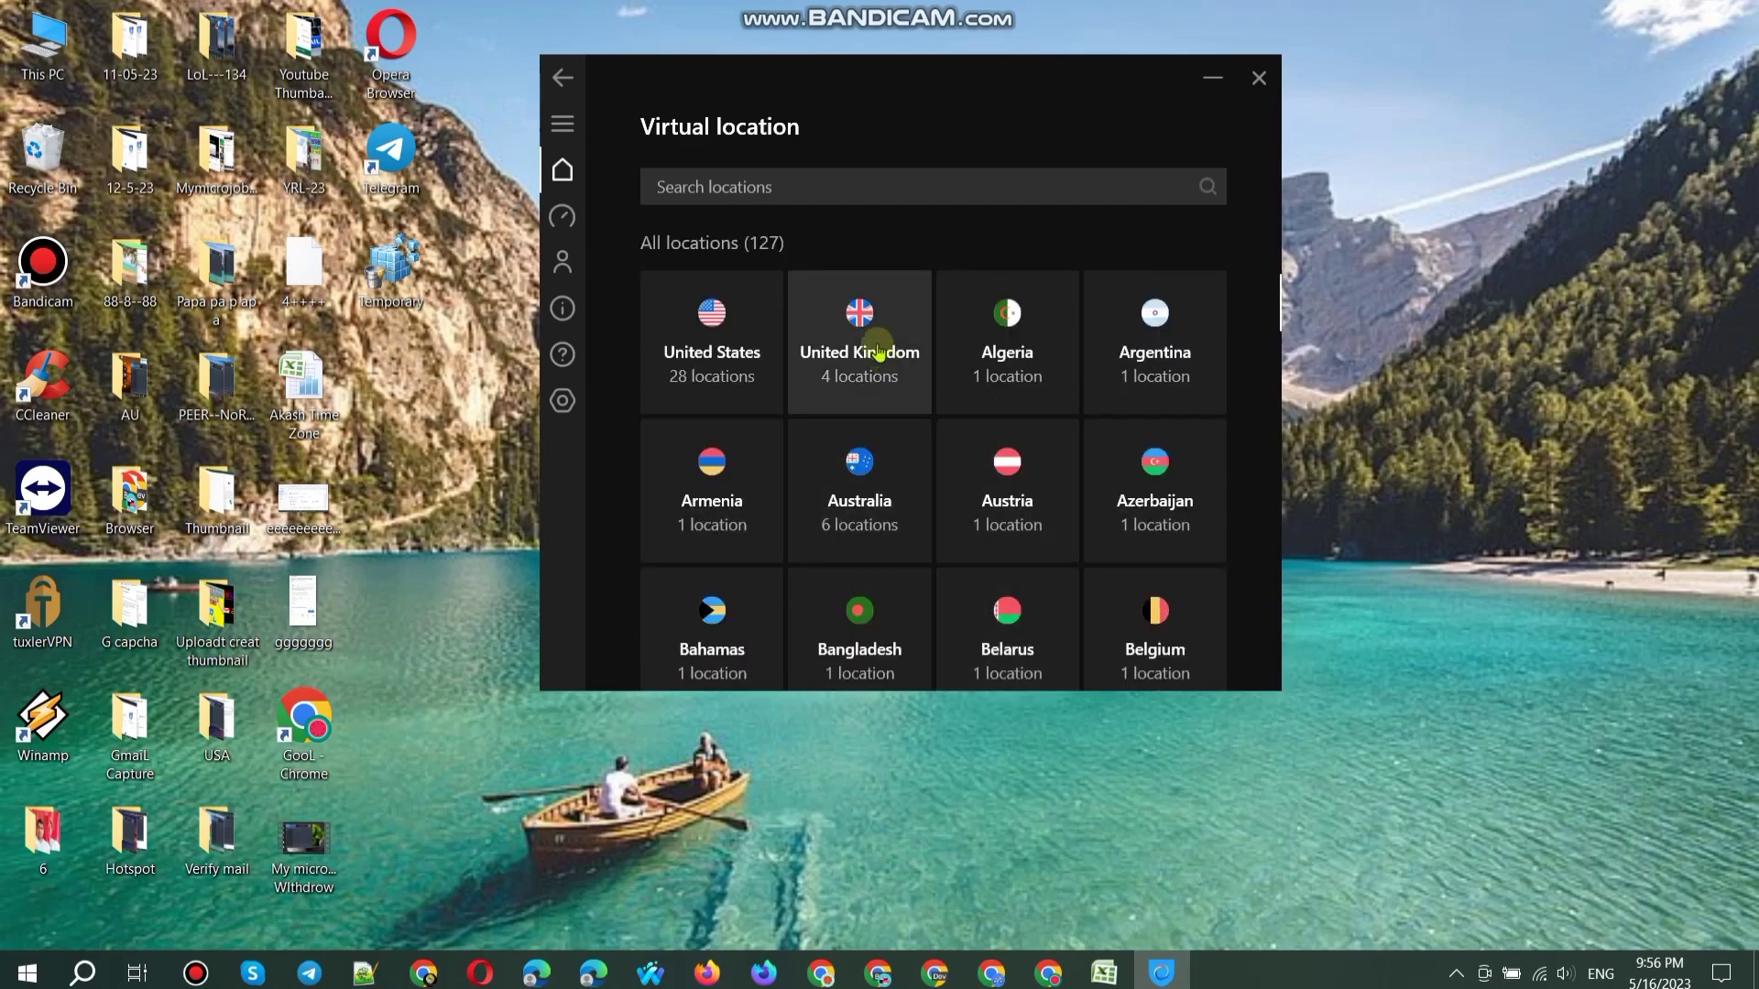
click(874, 341)
click(1156, 532)
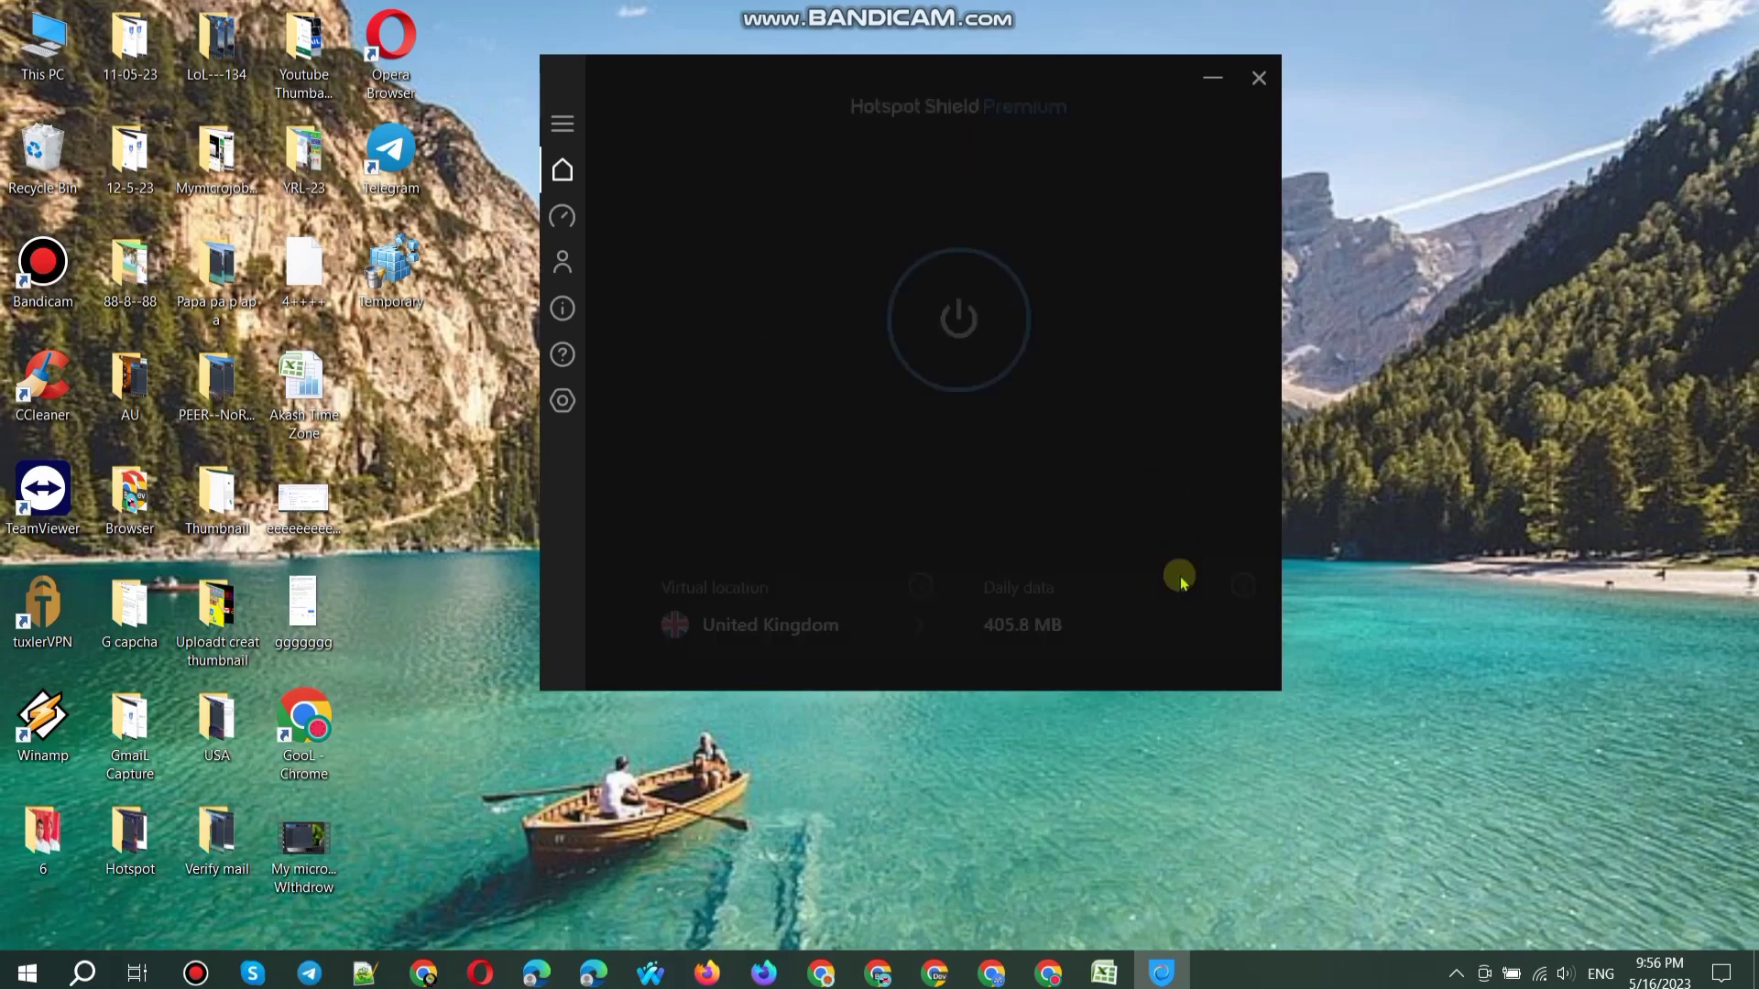
Step: Copy the tzutil /s "GMT Standard Time" command from cell B475 of the time zone sheet
click(1104, 973)
key(Page_Down)
key(Page_Down)
key(Page_Down)
key(Page_Down)
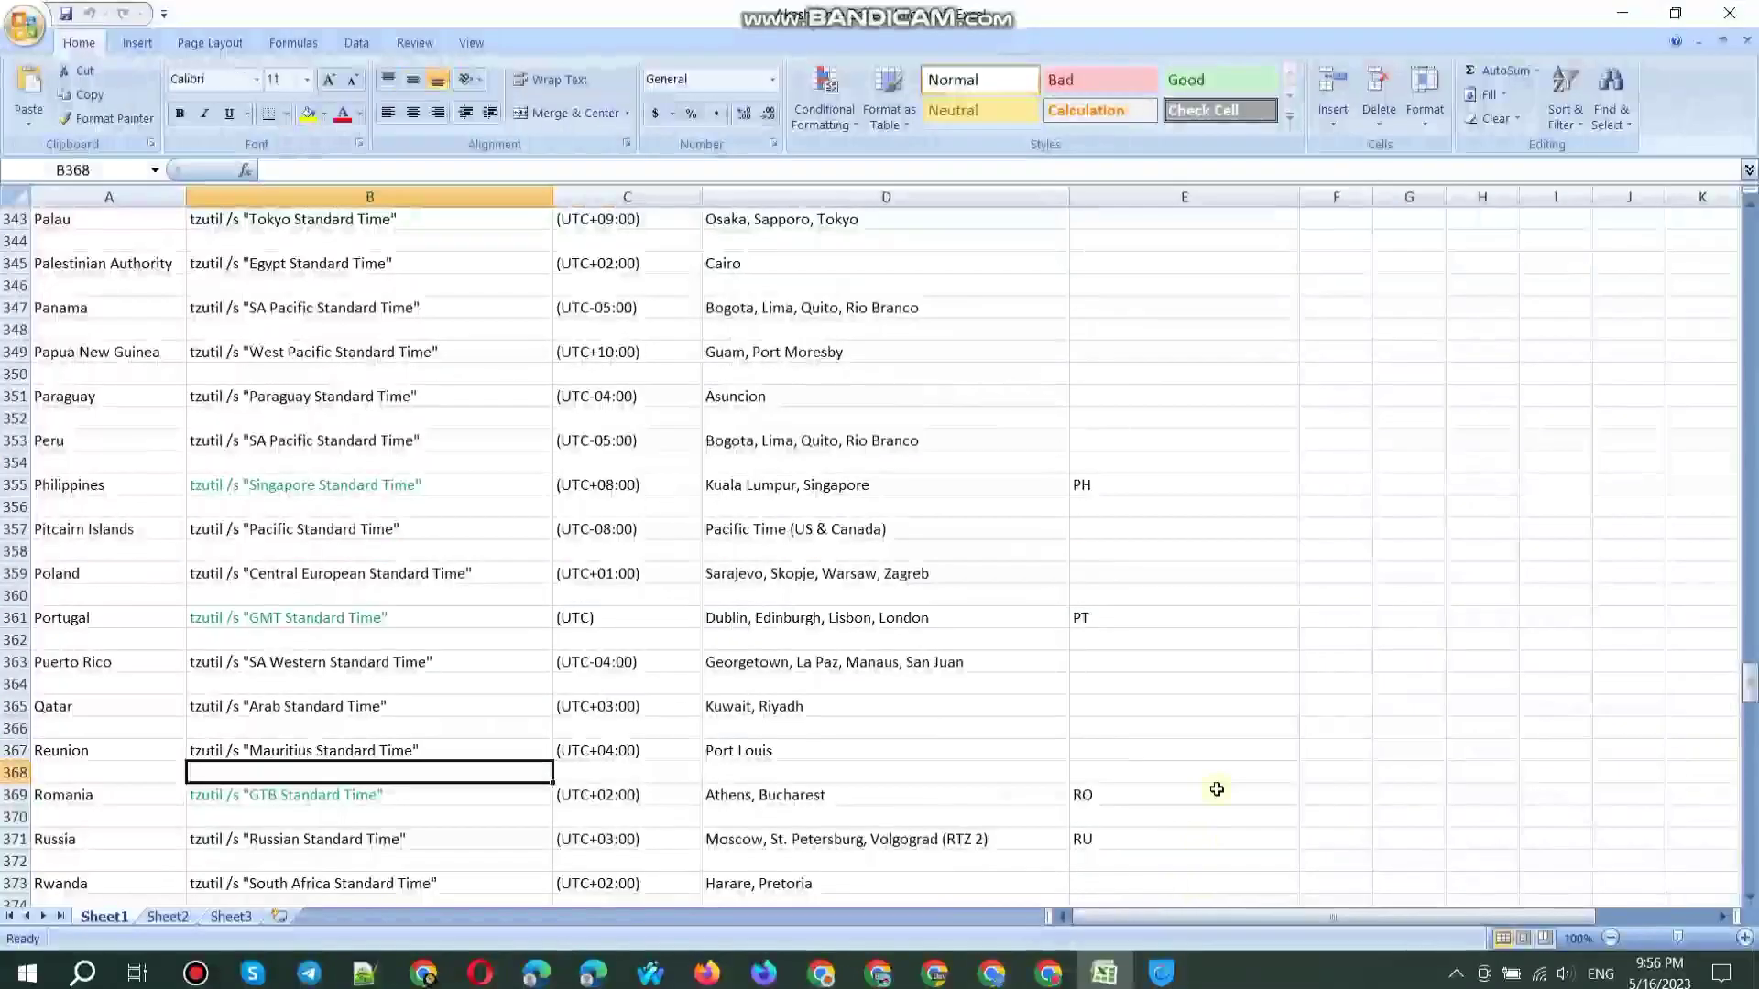
key(Page_Up)
key(Page_Up)
key(Page_Up)
key(Page_Up)
key(Page_Up)
scroll(1262, 657, down, 12)
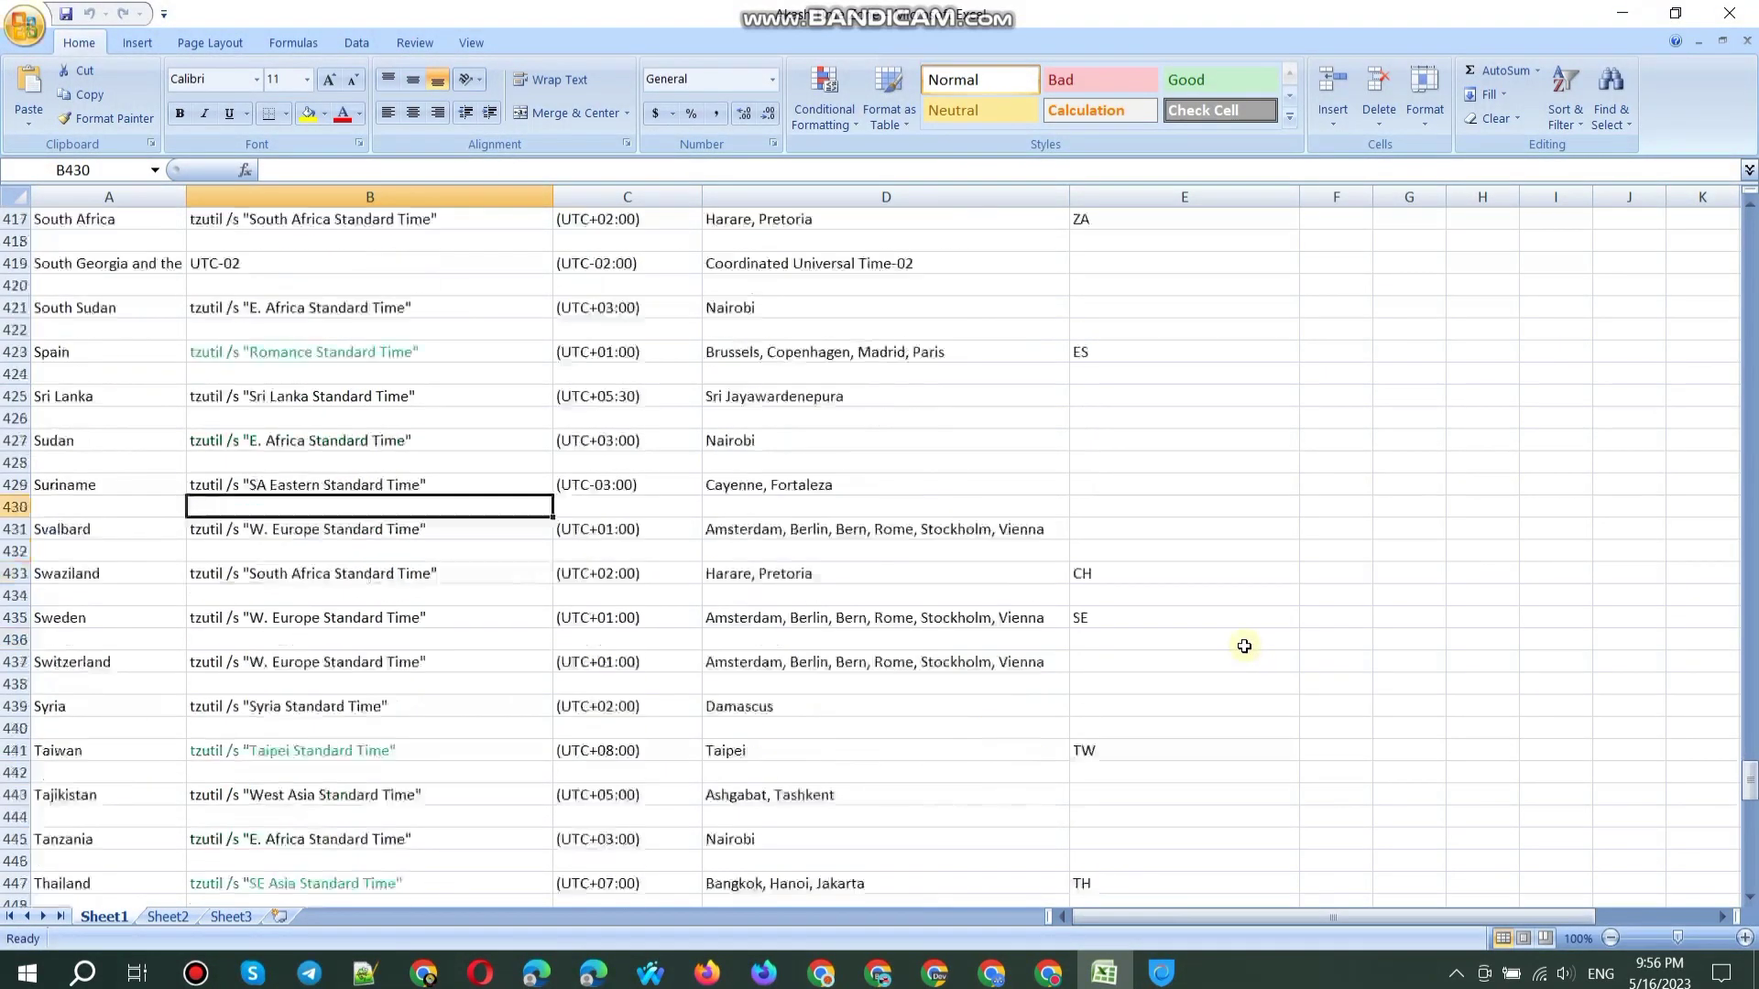
scroll(687, 790, down, 3)
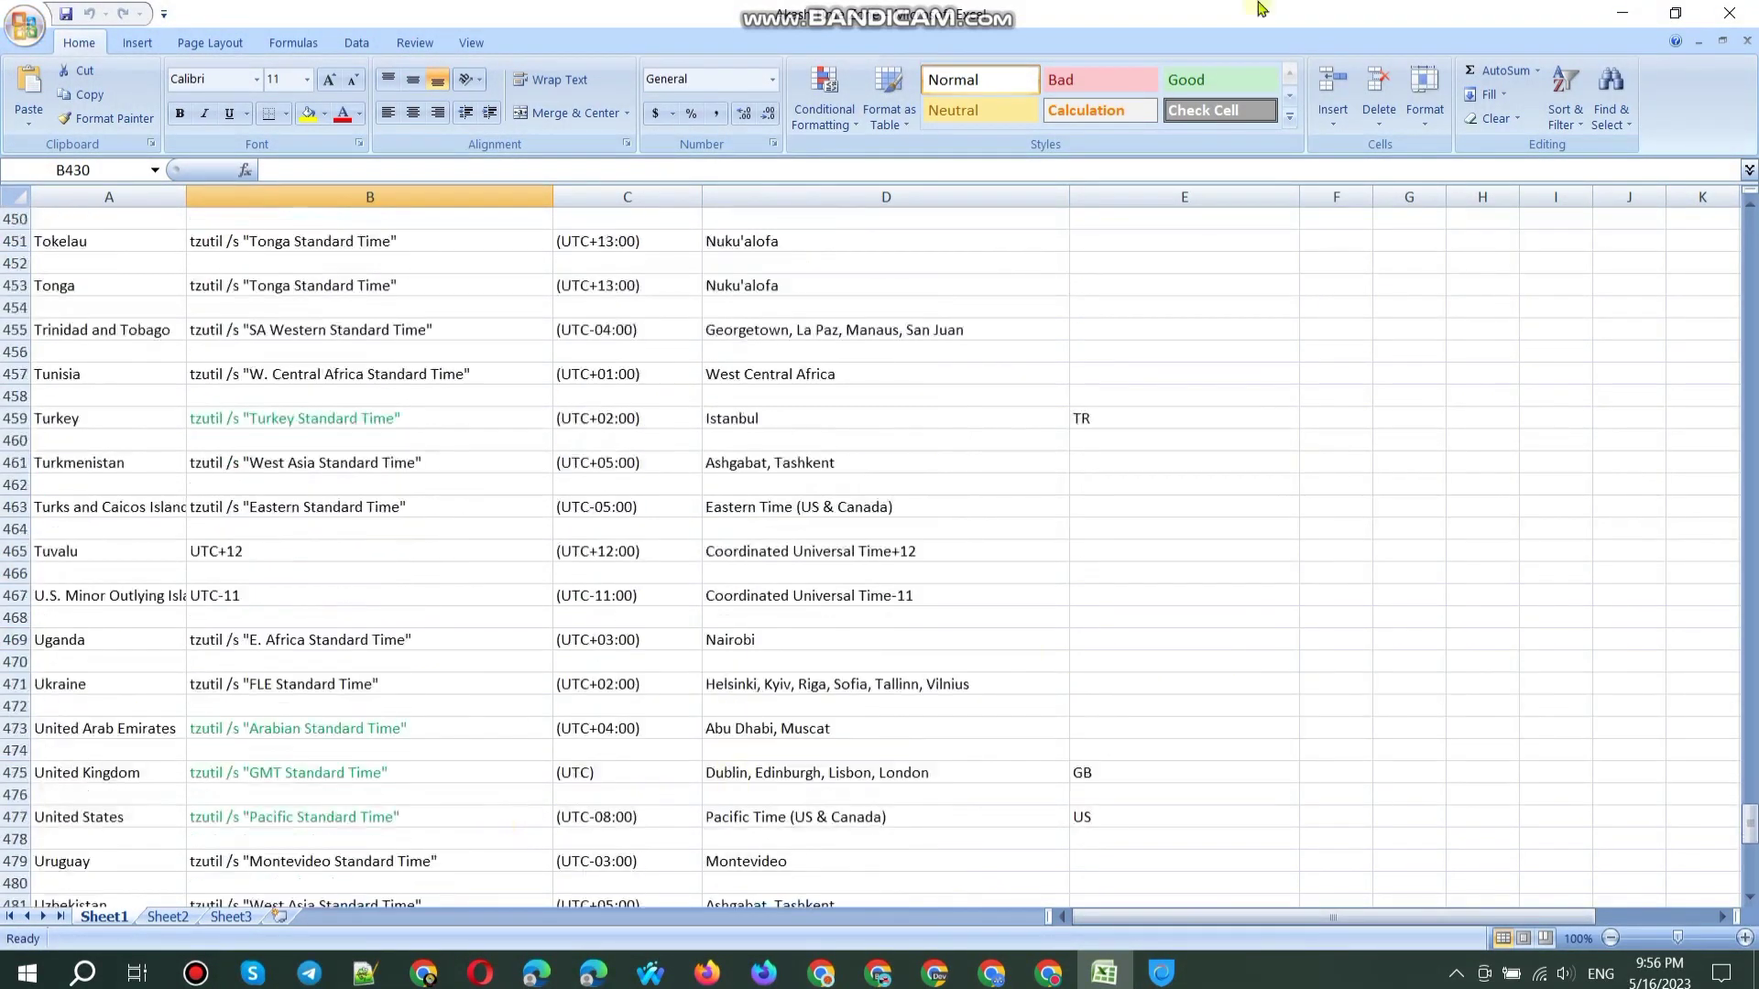
click(366, 772)
key(ctrl+c)
Step: Run the copied command from the Run box to switch Windows to GMT Standard Time
key(super+r)
key(ctrl+v)
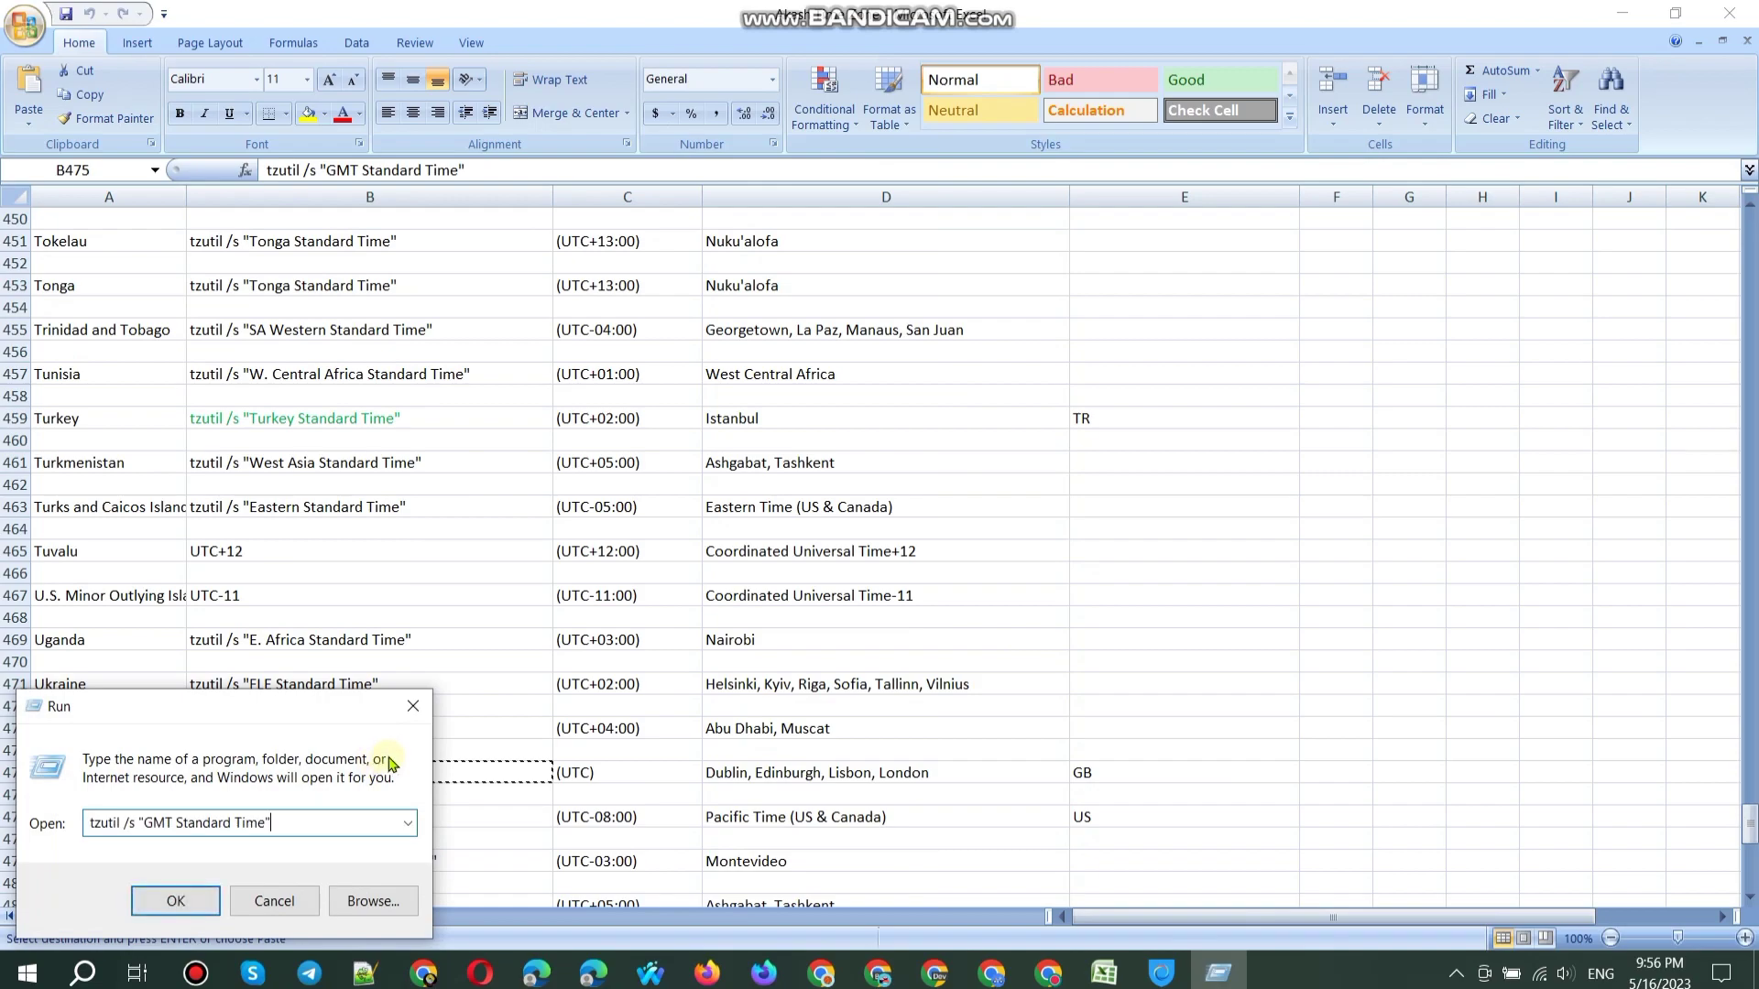
key(Return)
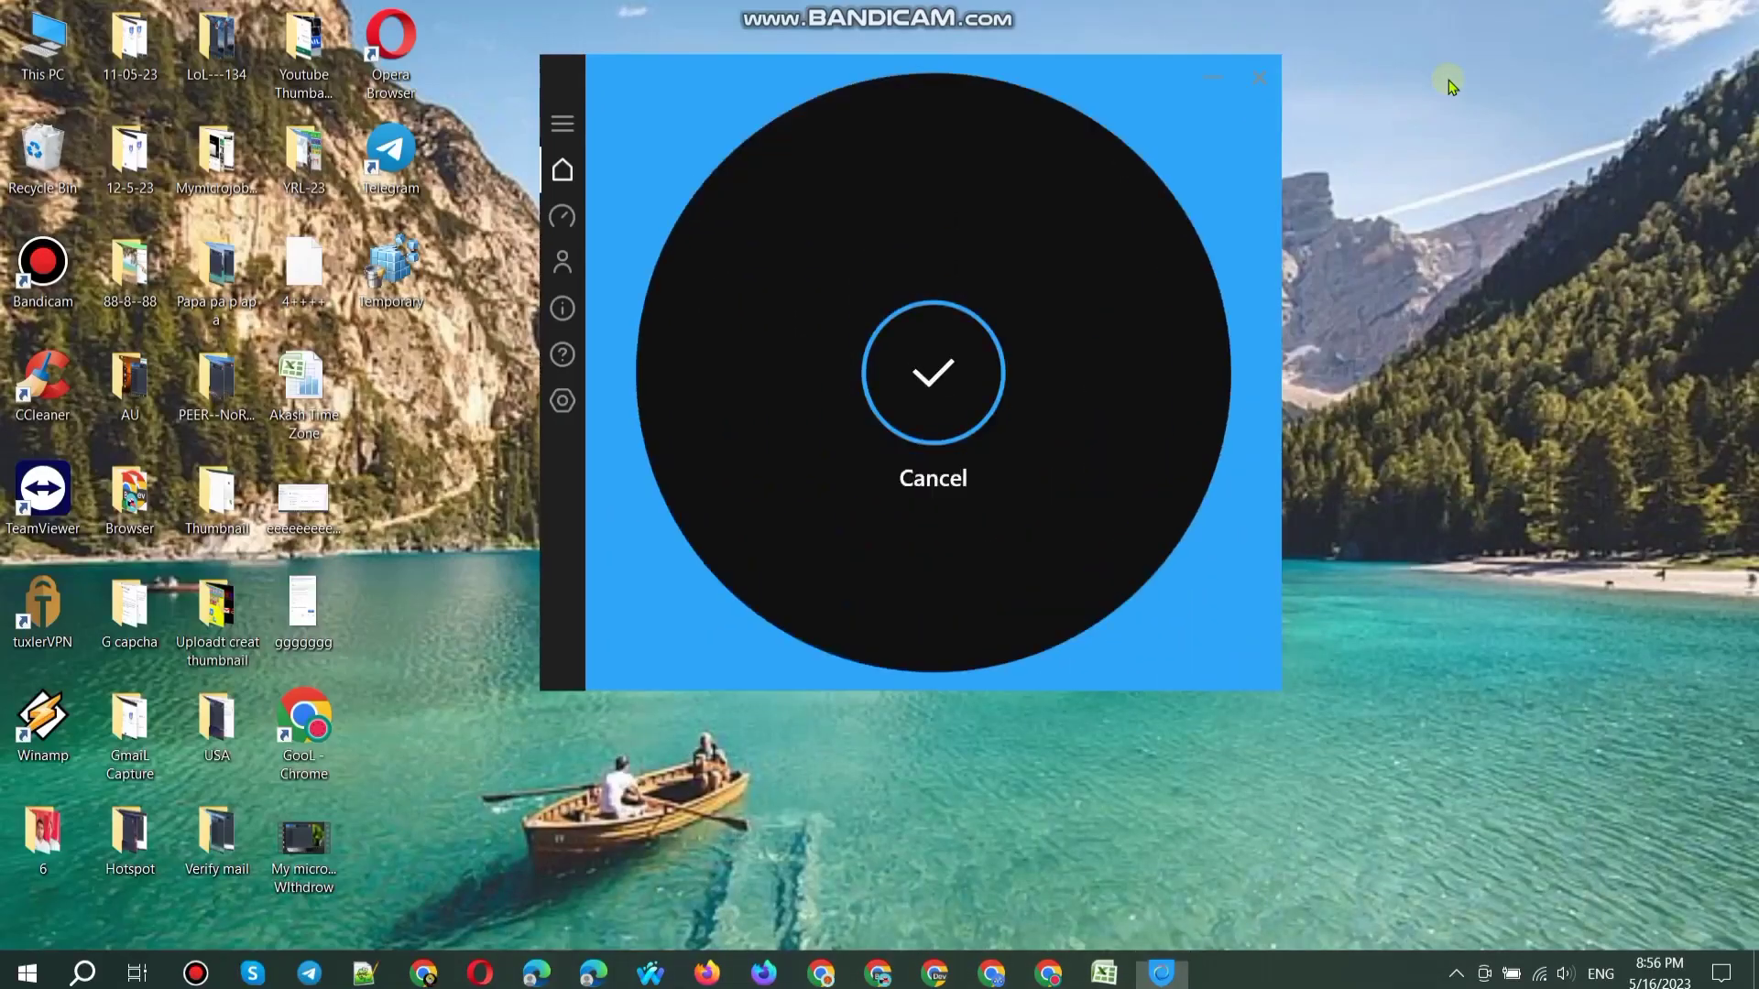
Step: Refresh the desktop and minimise the Hotspot Shield window
right_click(1448, 80)
click(1463, 145)
click(1210, 78)
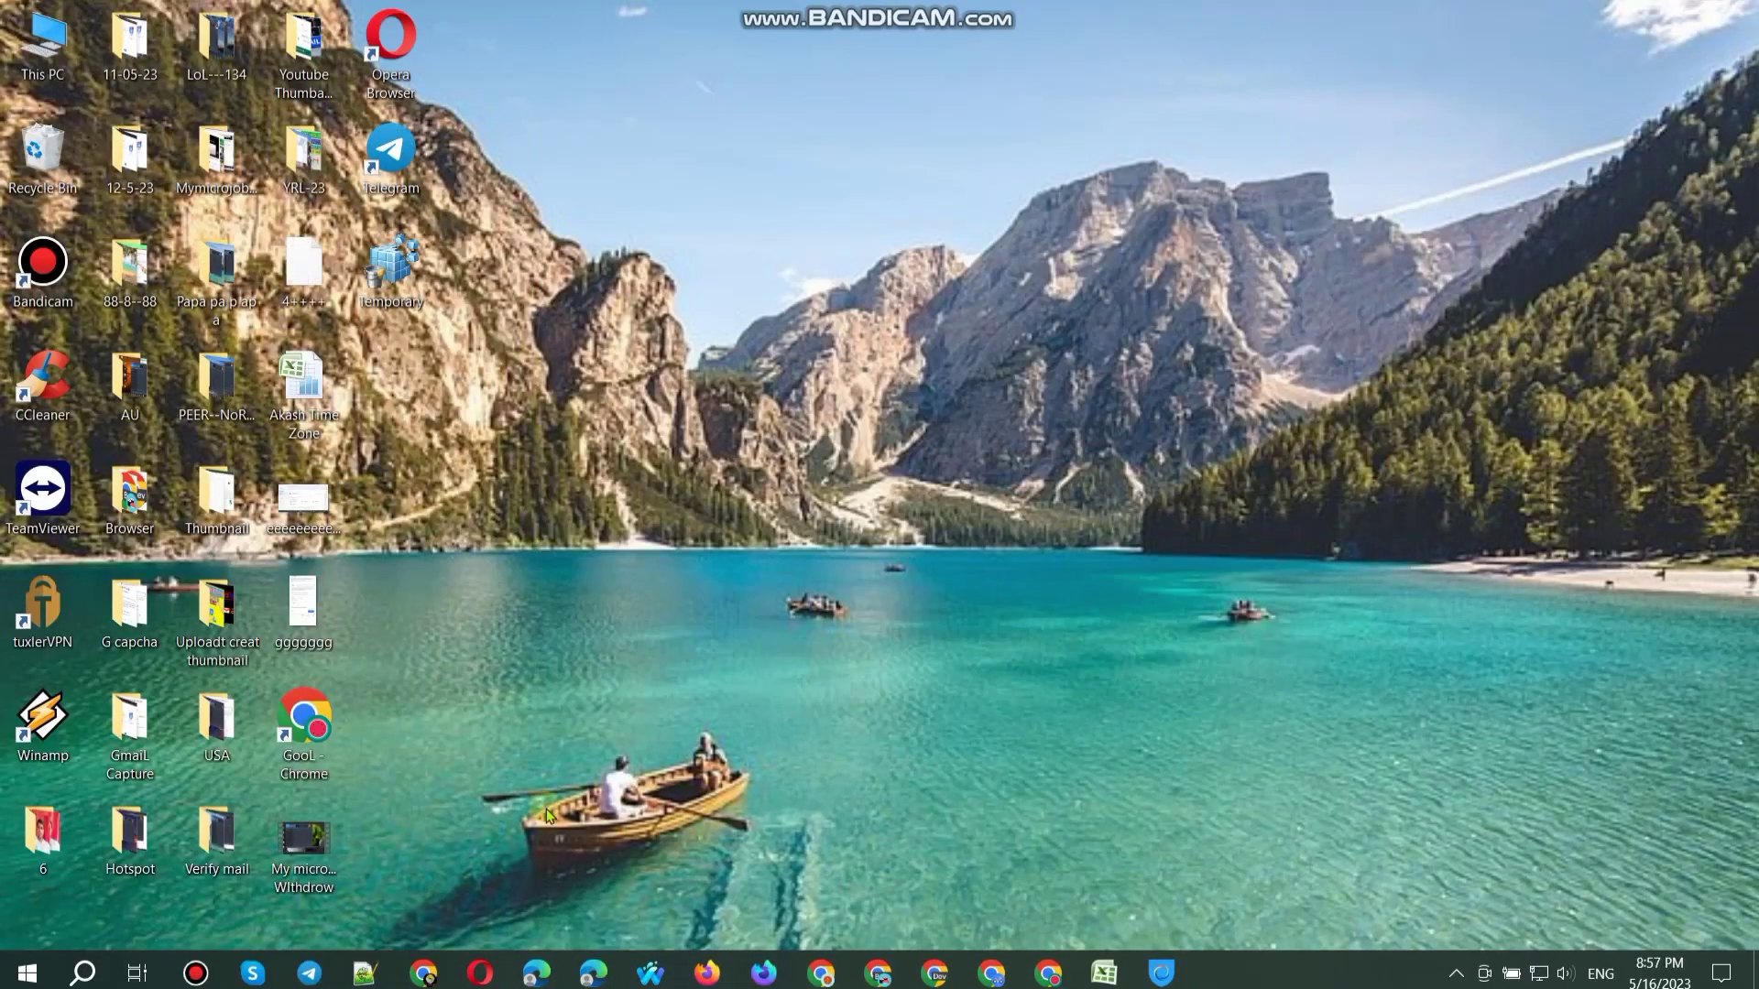
Step: Open Chrome and clear all browsing data
click(818, 975)
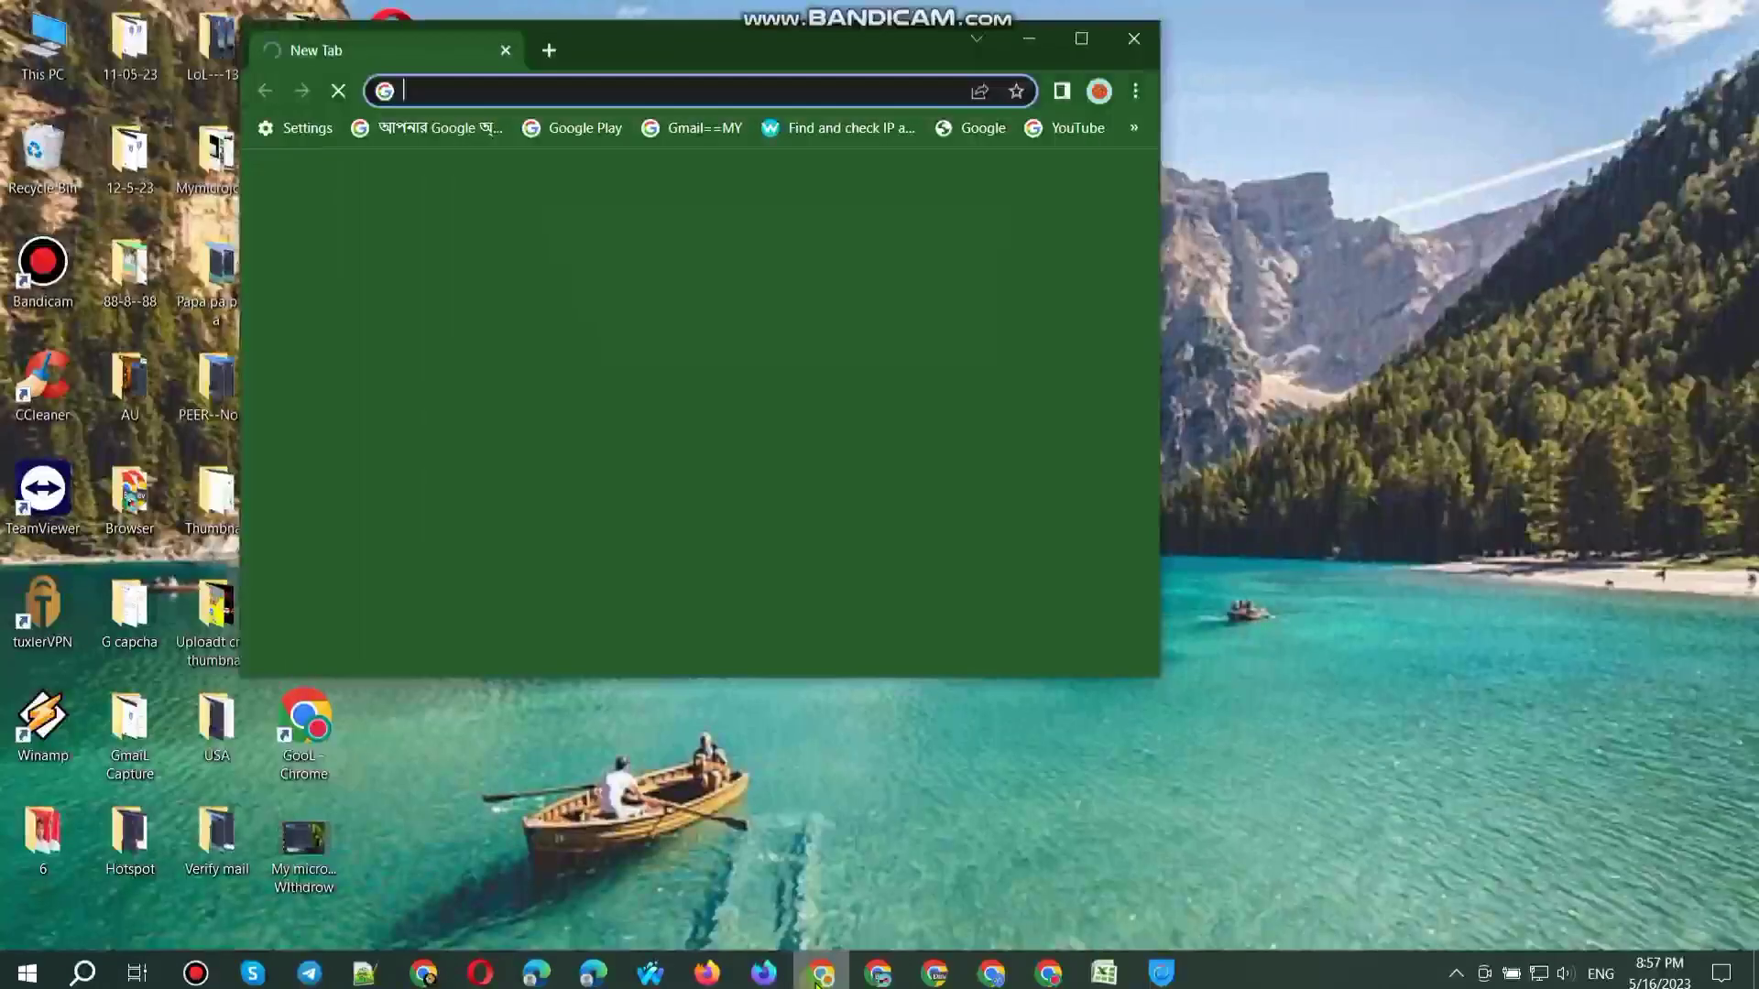
key(ctrl+shift+Delete)
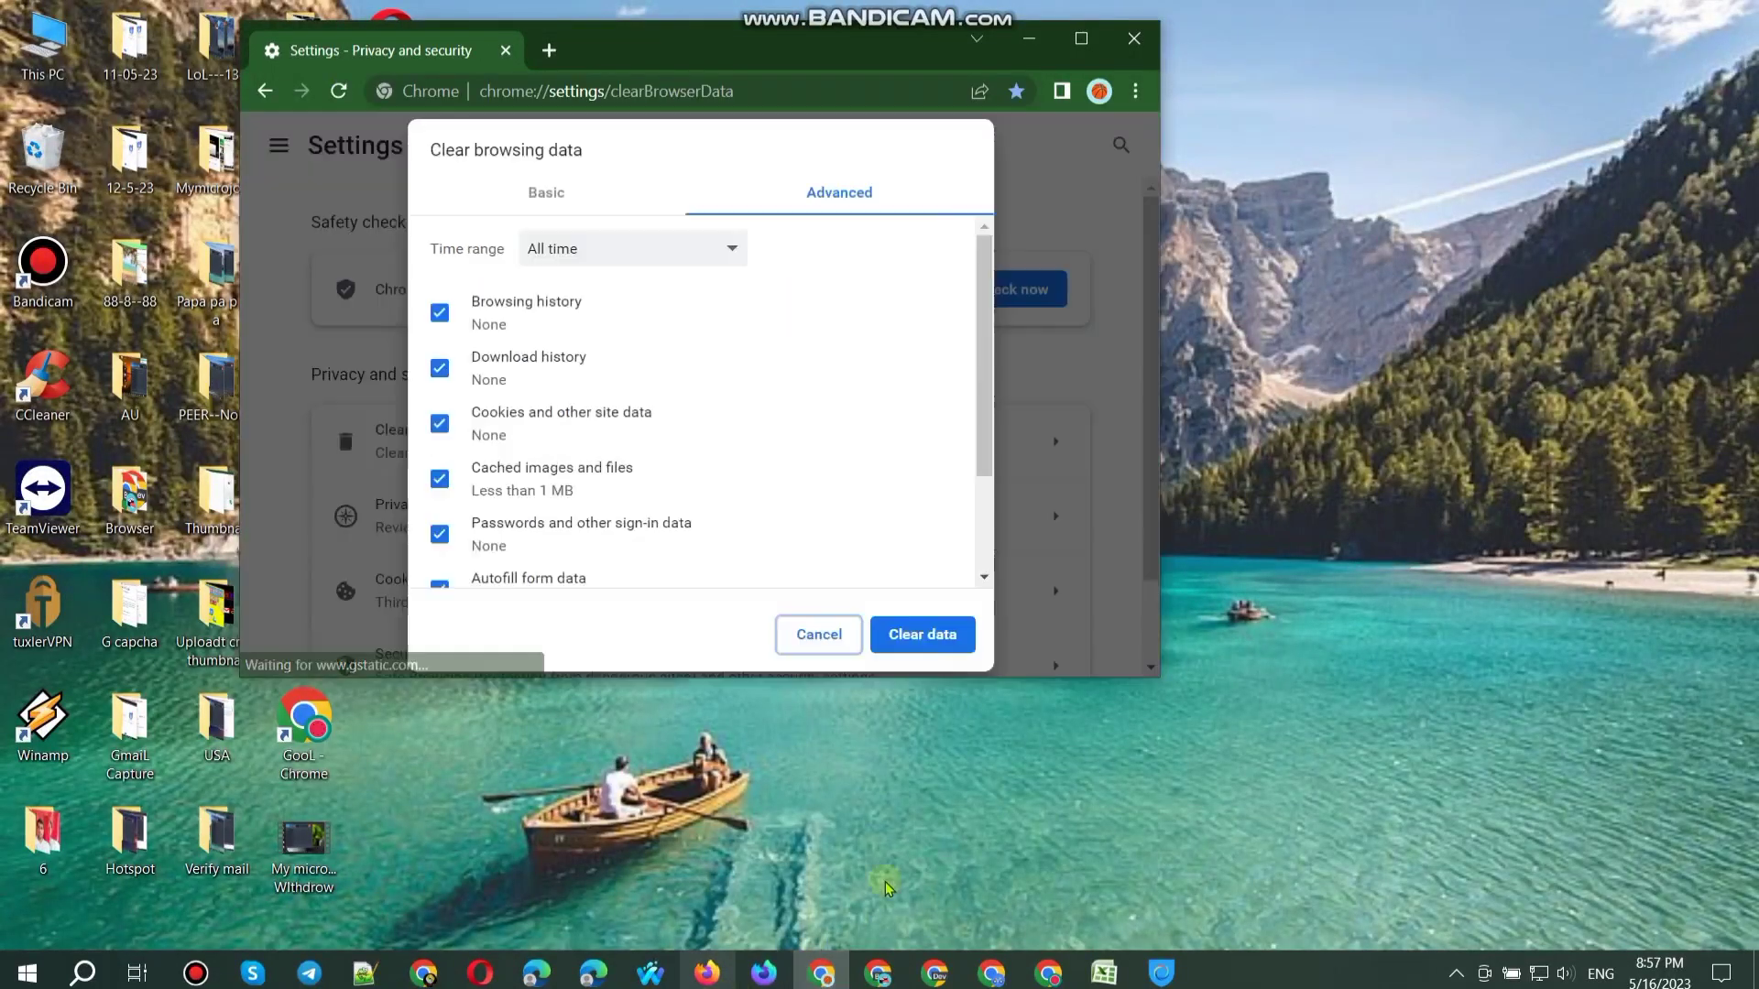
click(921, 635)
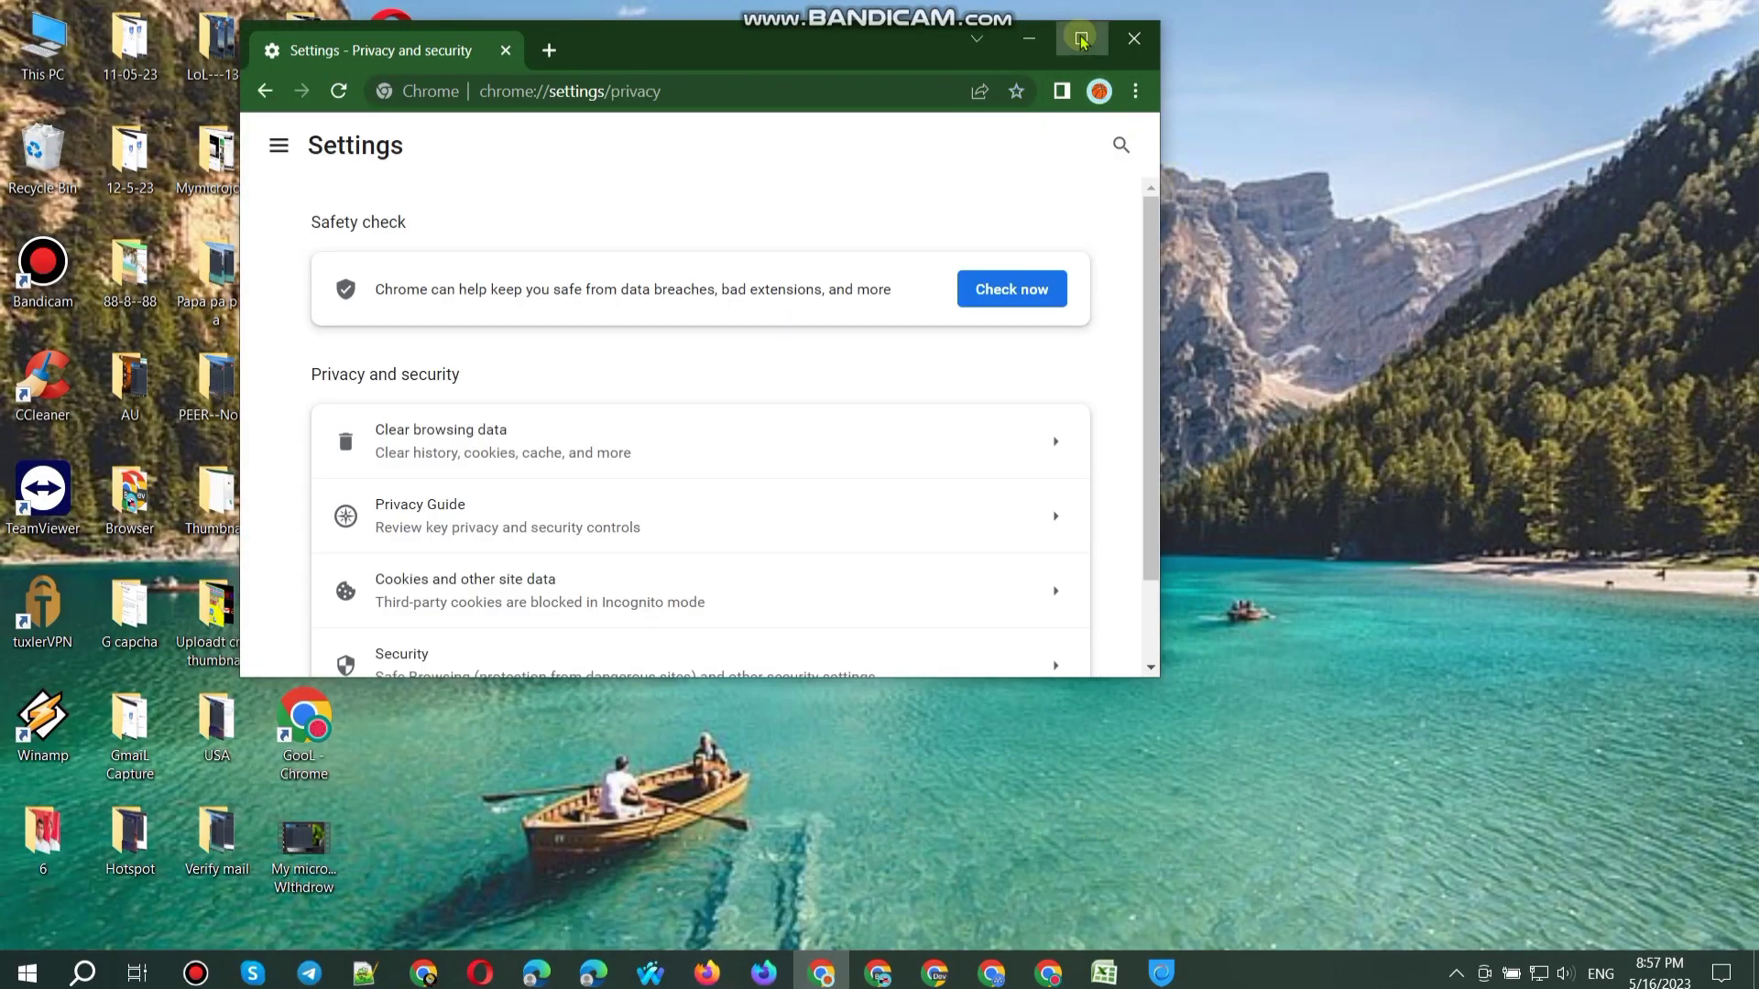
Step: Maximise Chrome, run Safety check, and load the Google Drive sign-in page in a new Incognito window
click(1080, 38)
click(1193, 258)
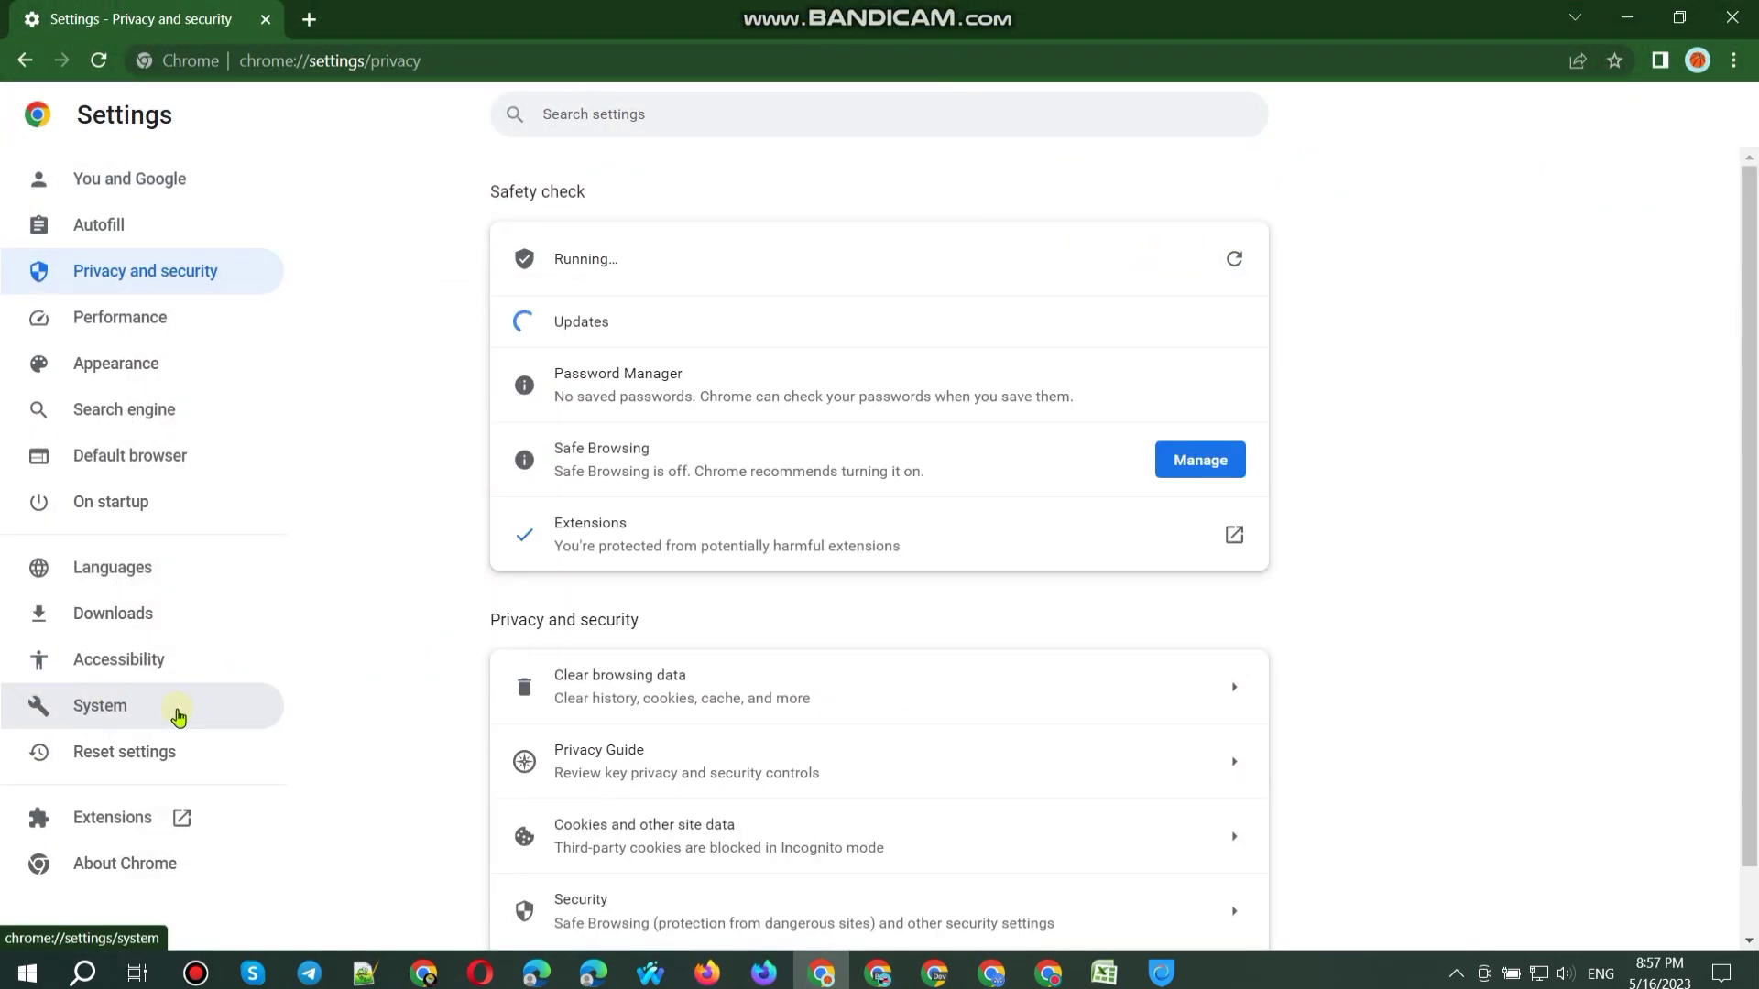
click(1734, 61)
click(1598, 148)
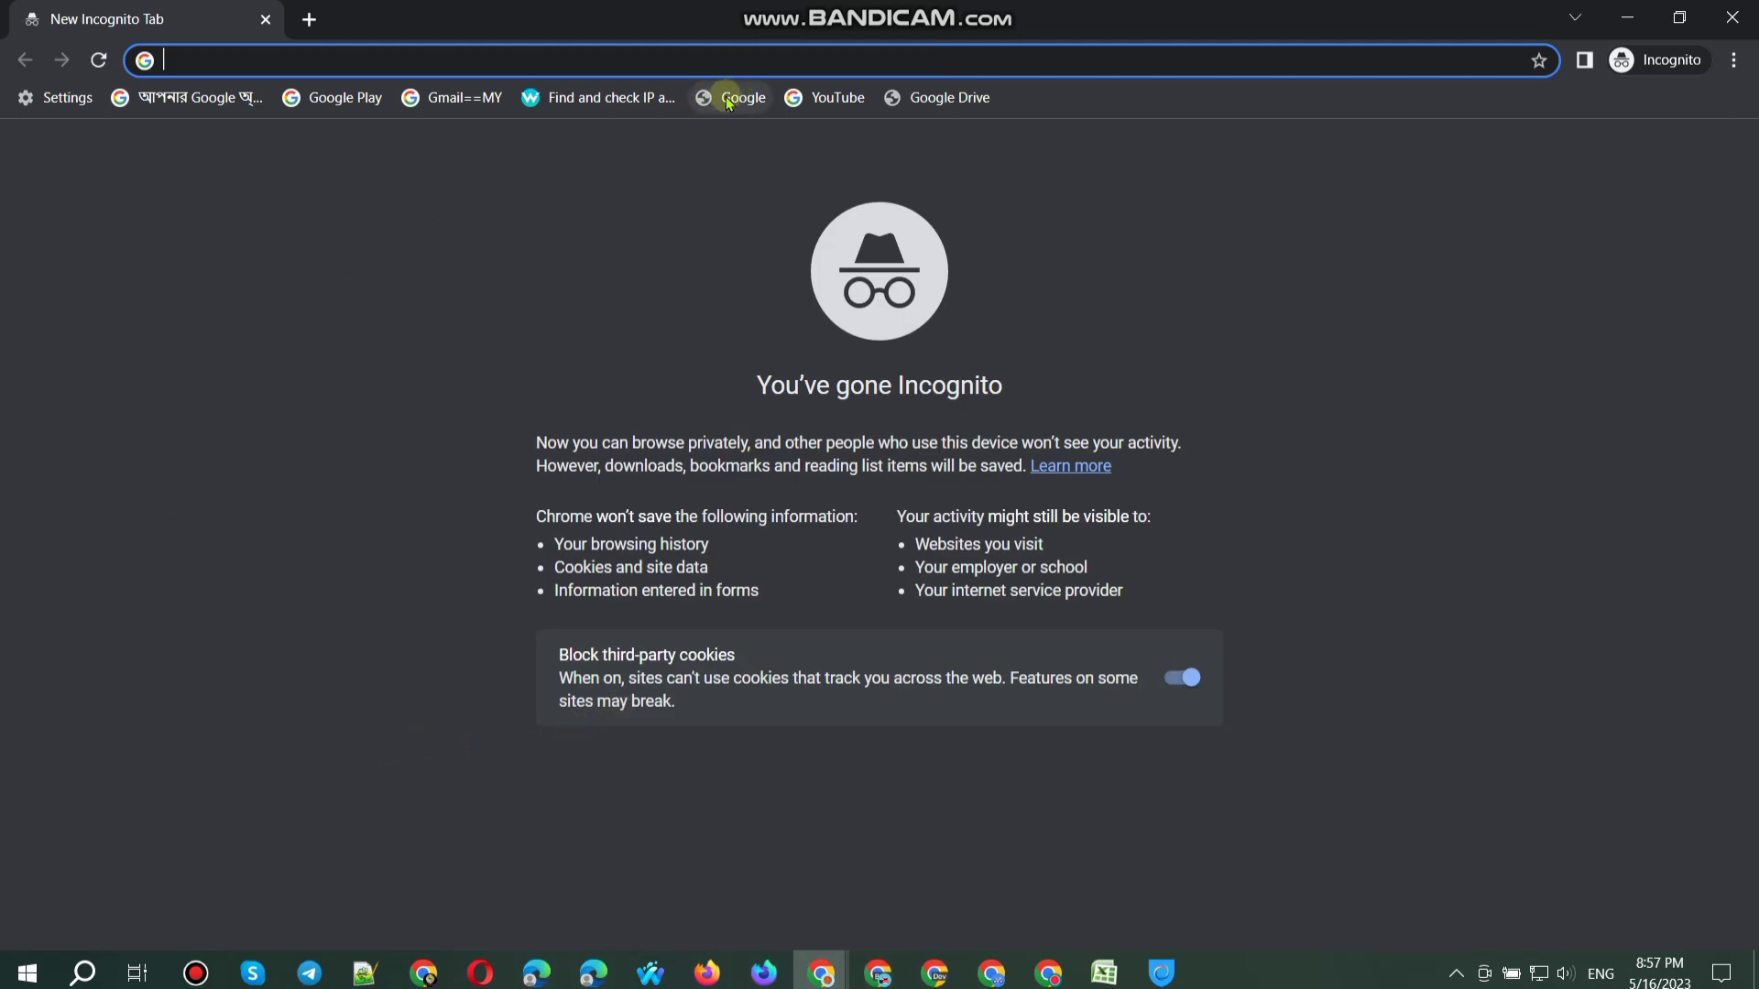
click(934, 98)
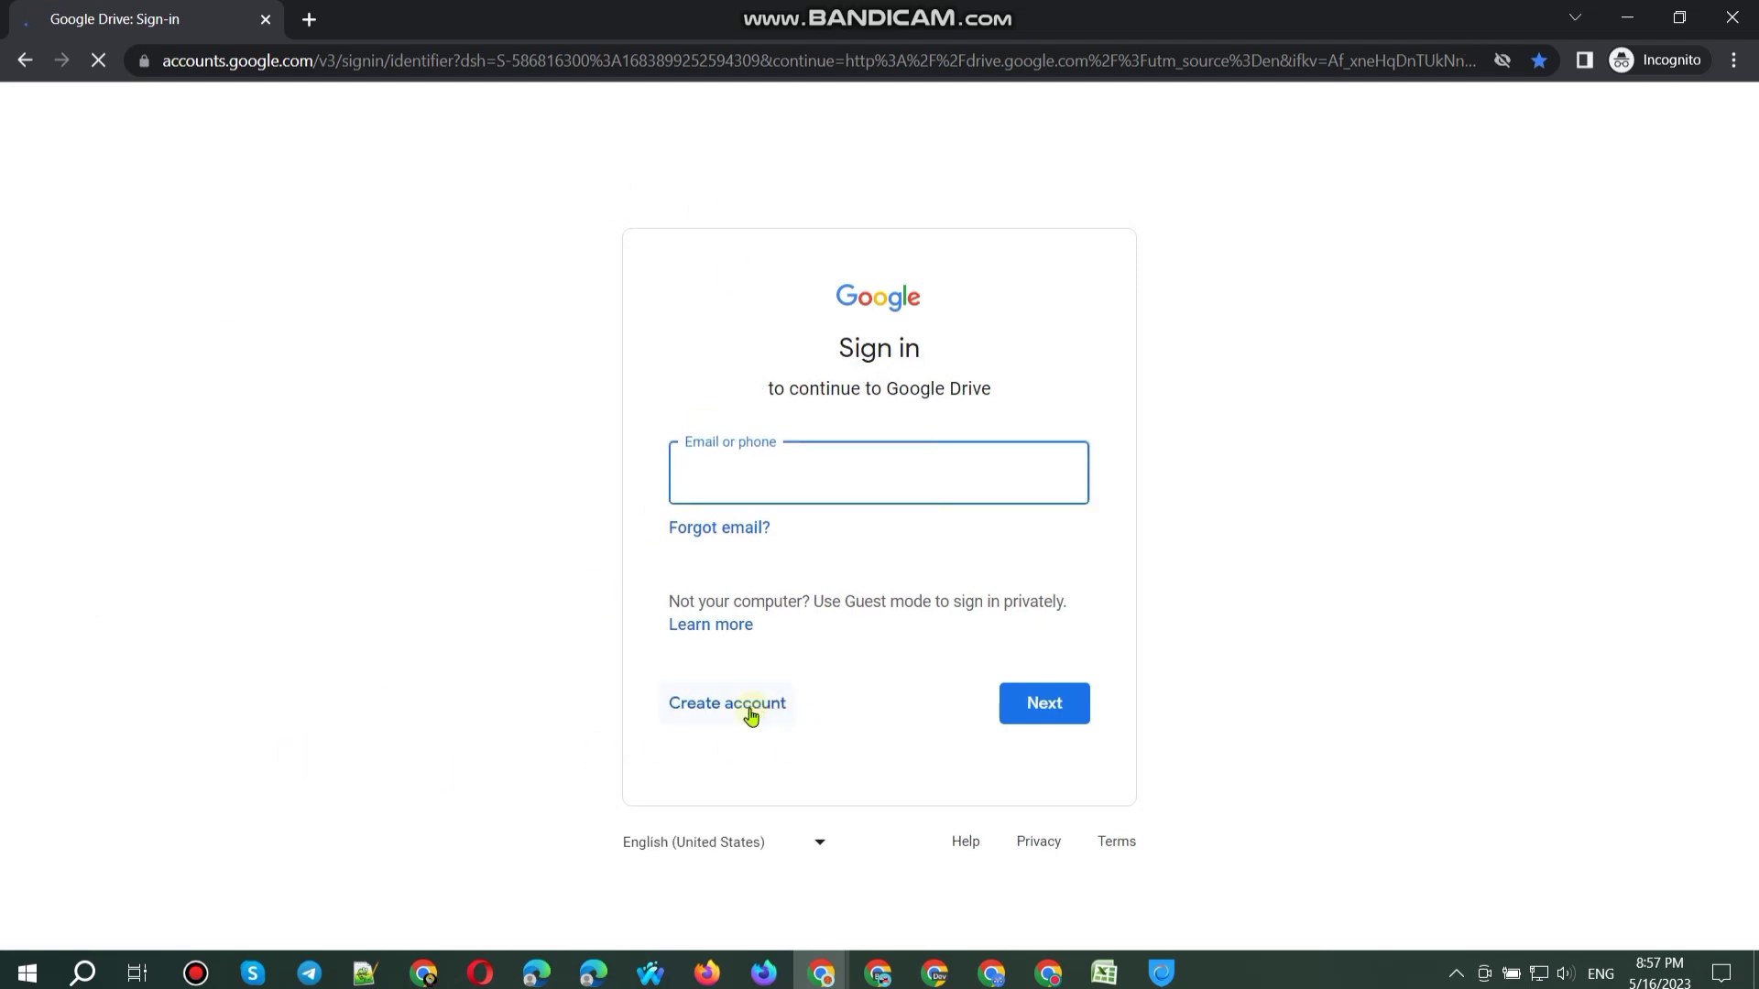
Step: Start a new Google account, enter first and last name, and take a suggested username with 3 appended
click(746, 712)
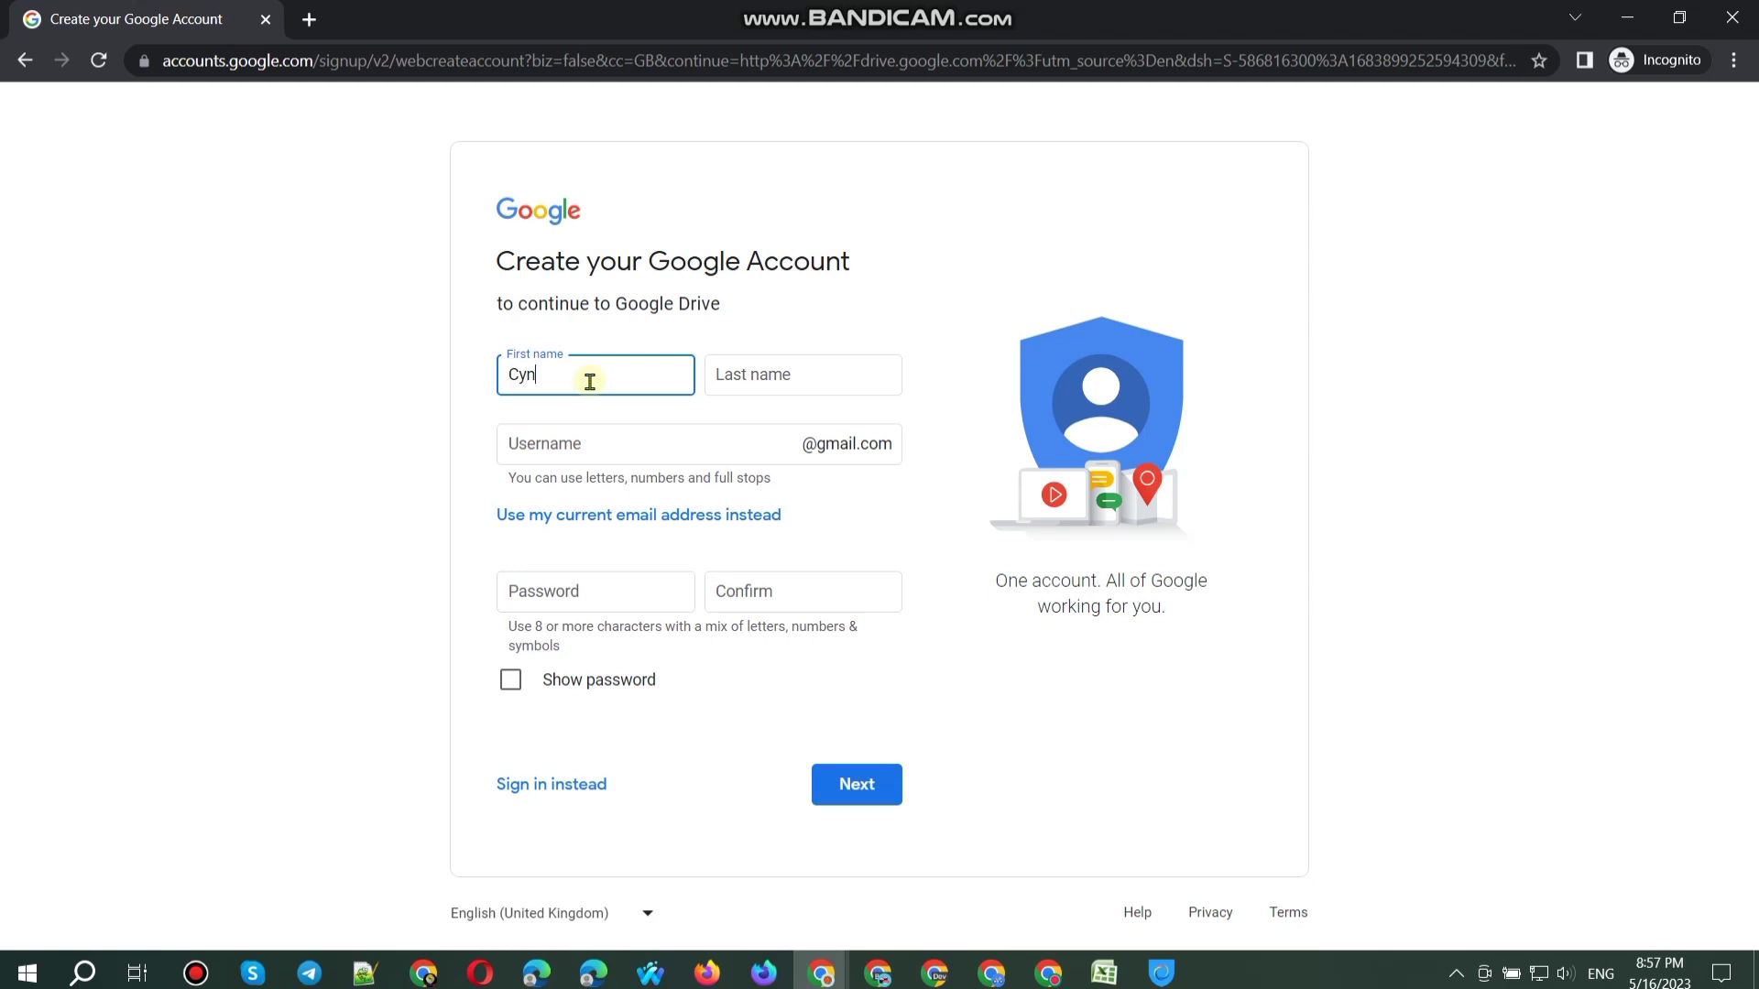
key(Tab)
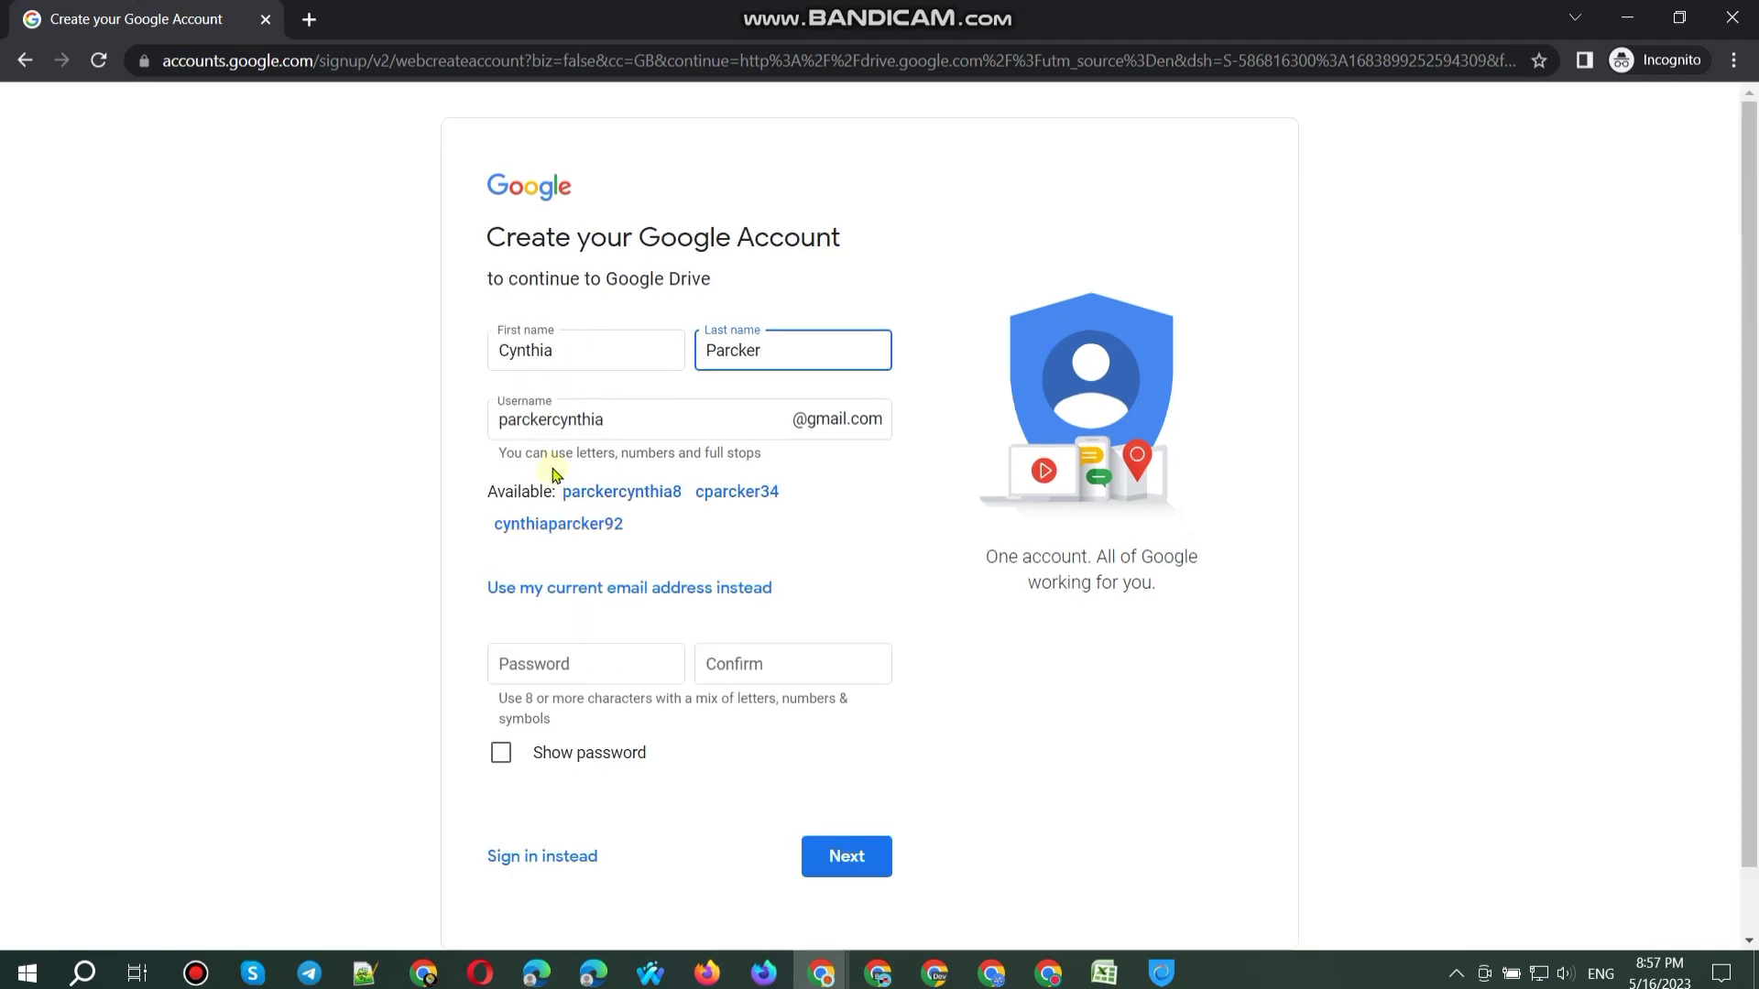
click(602, 532)
click(669, 460)
text(3)
Step: Enter a password and copy it into the Confirm field, hiding it again afterwards
click(595, 587)
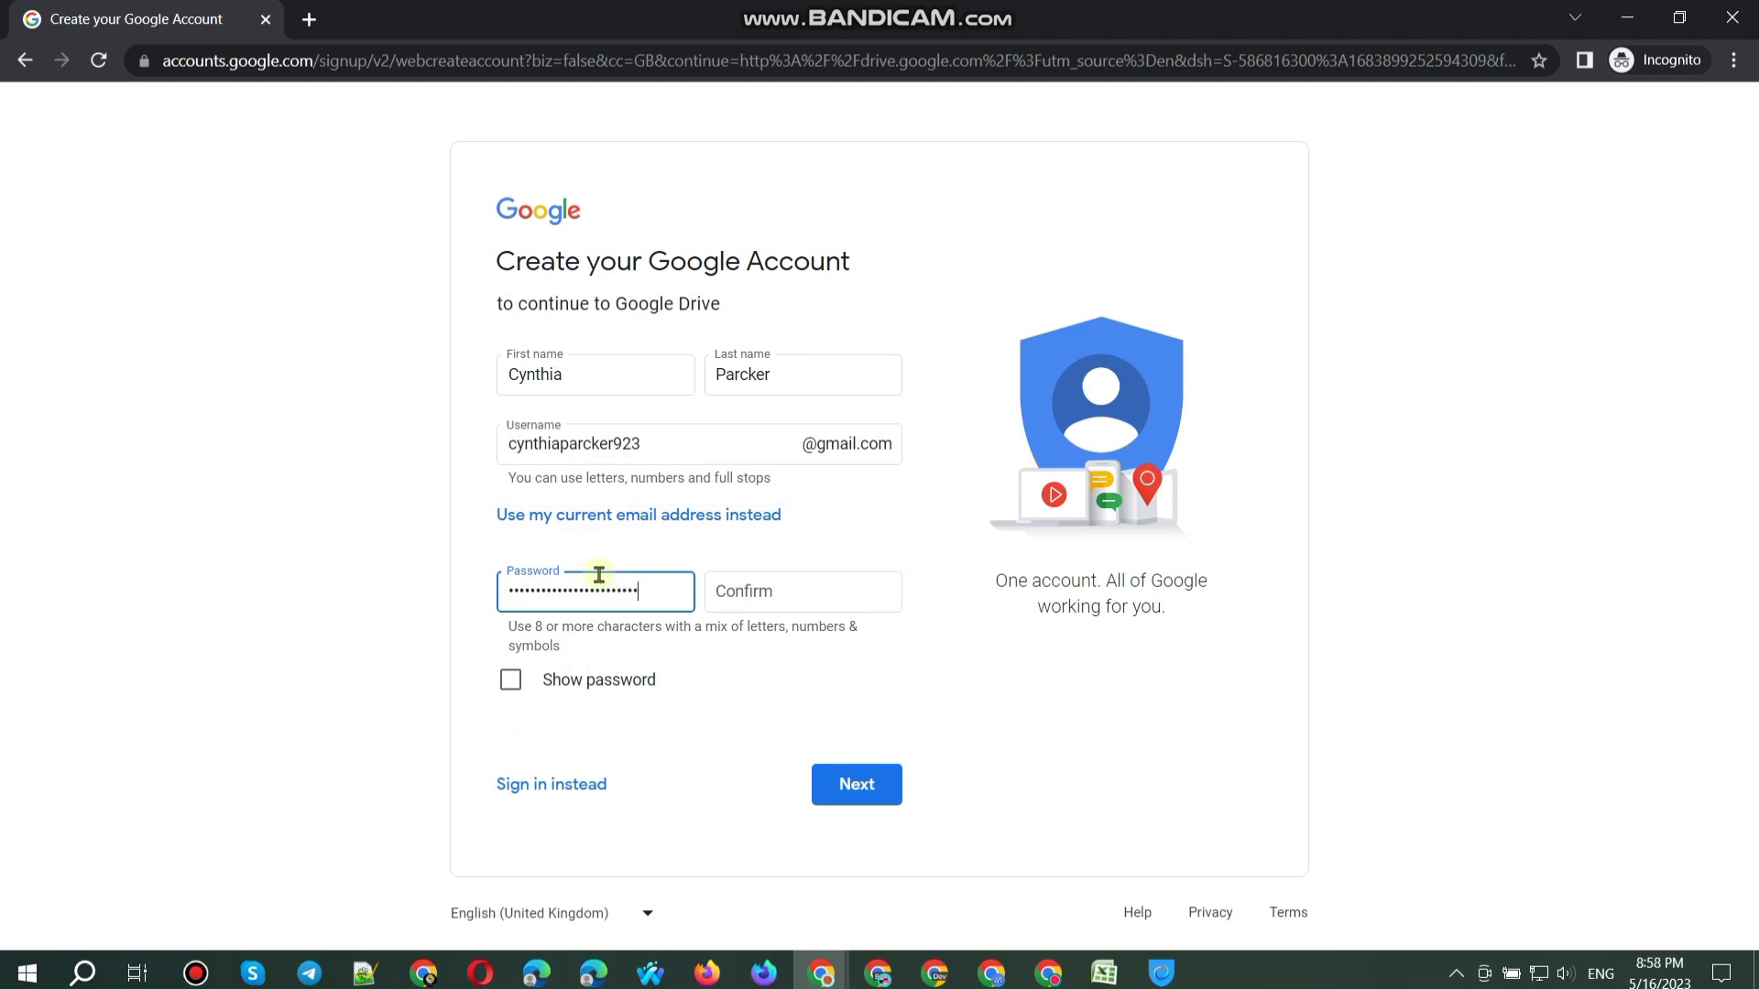
click(637, 681)
triple_click(647, 590)
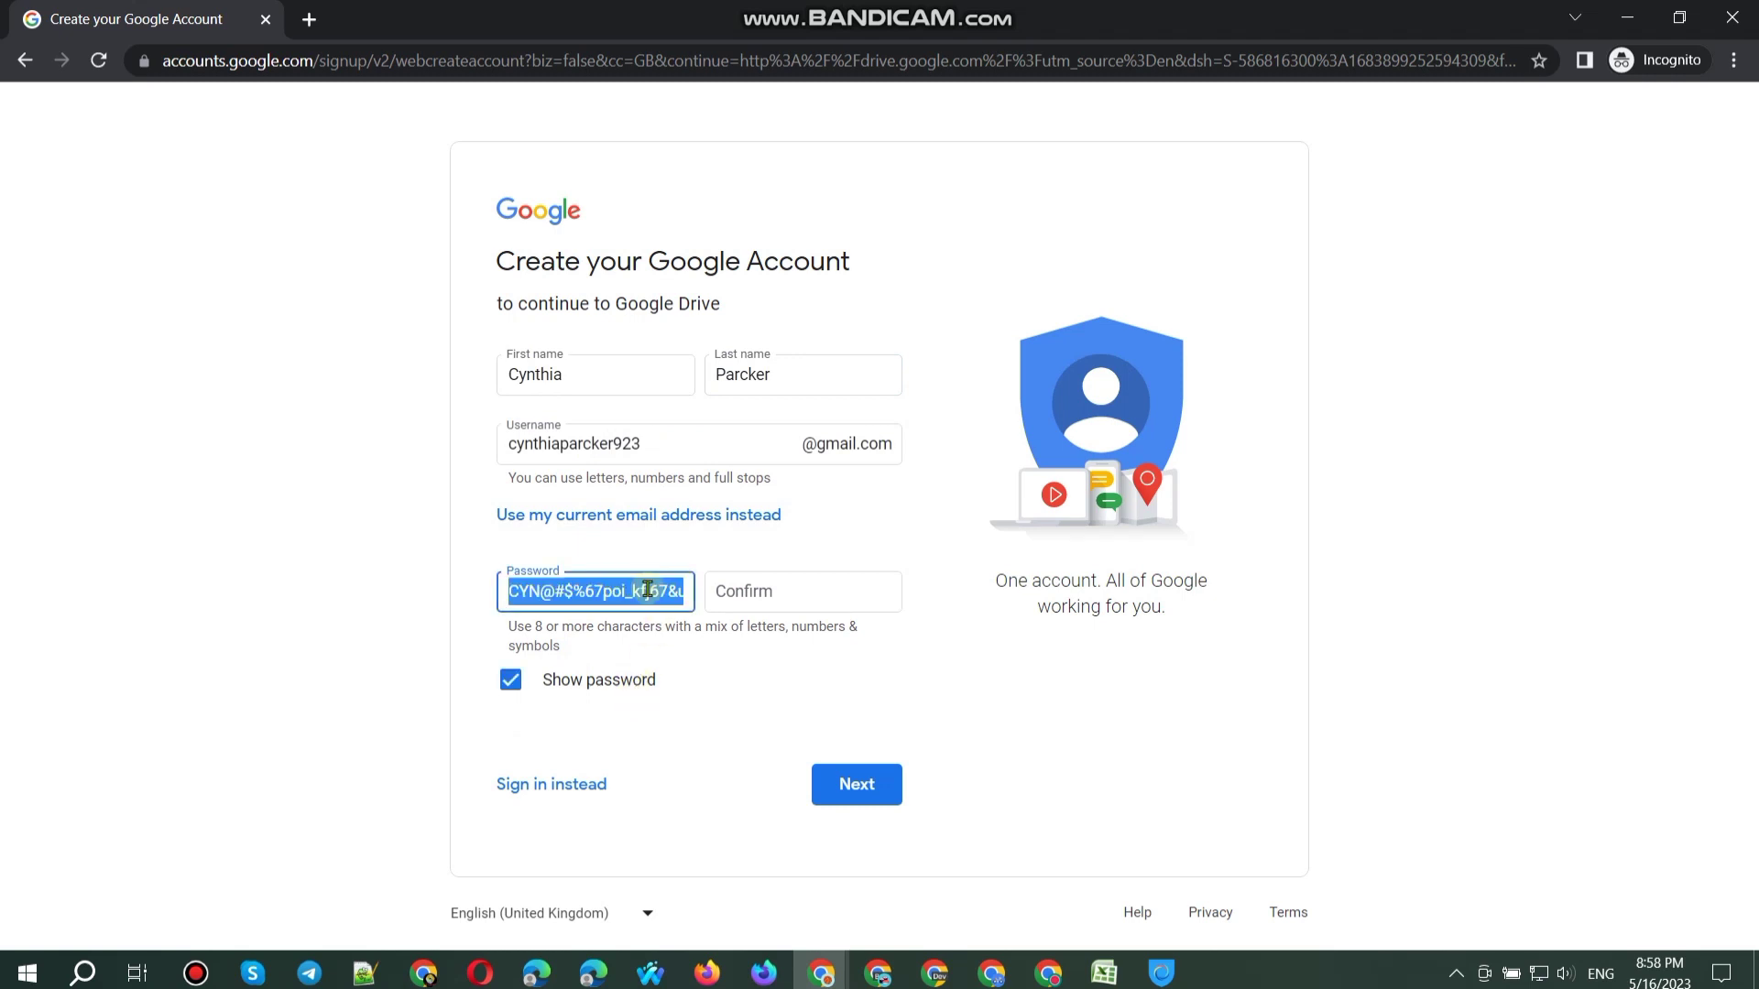
key(ctrl+c)
click(749, 593)
key(ctrl+v)
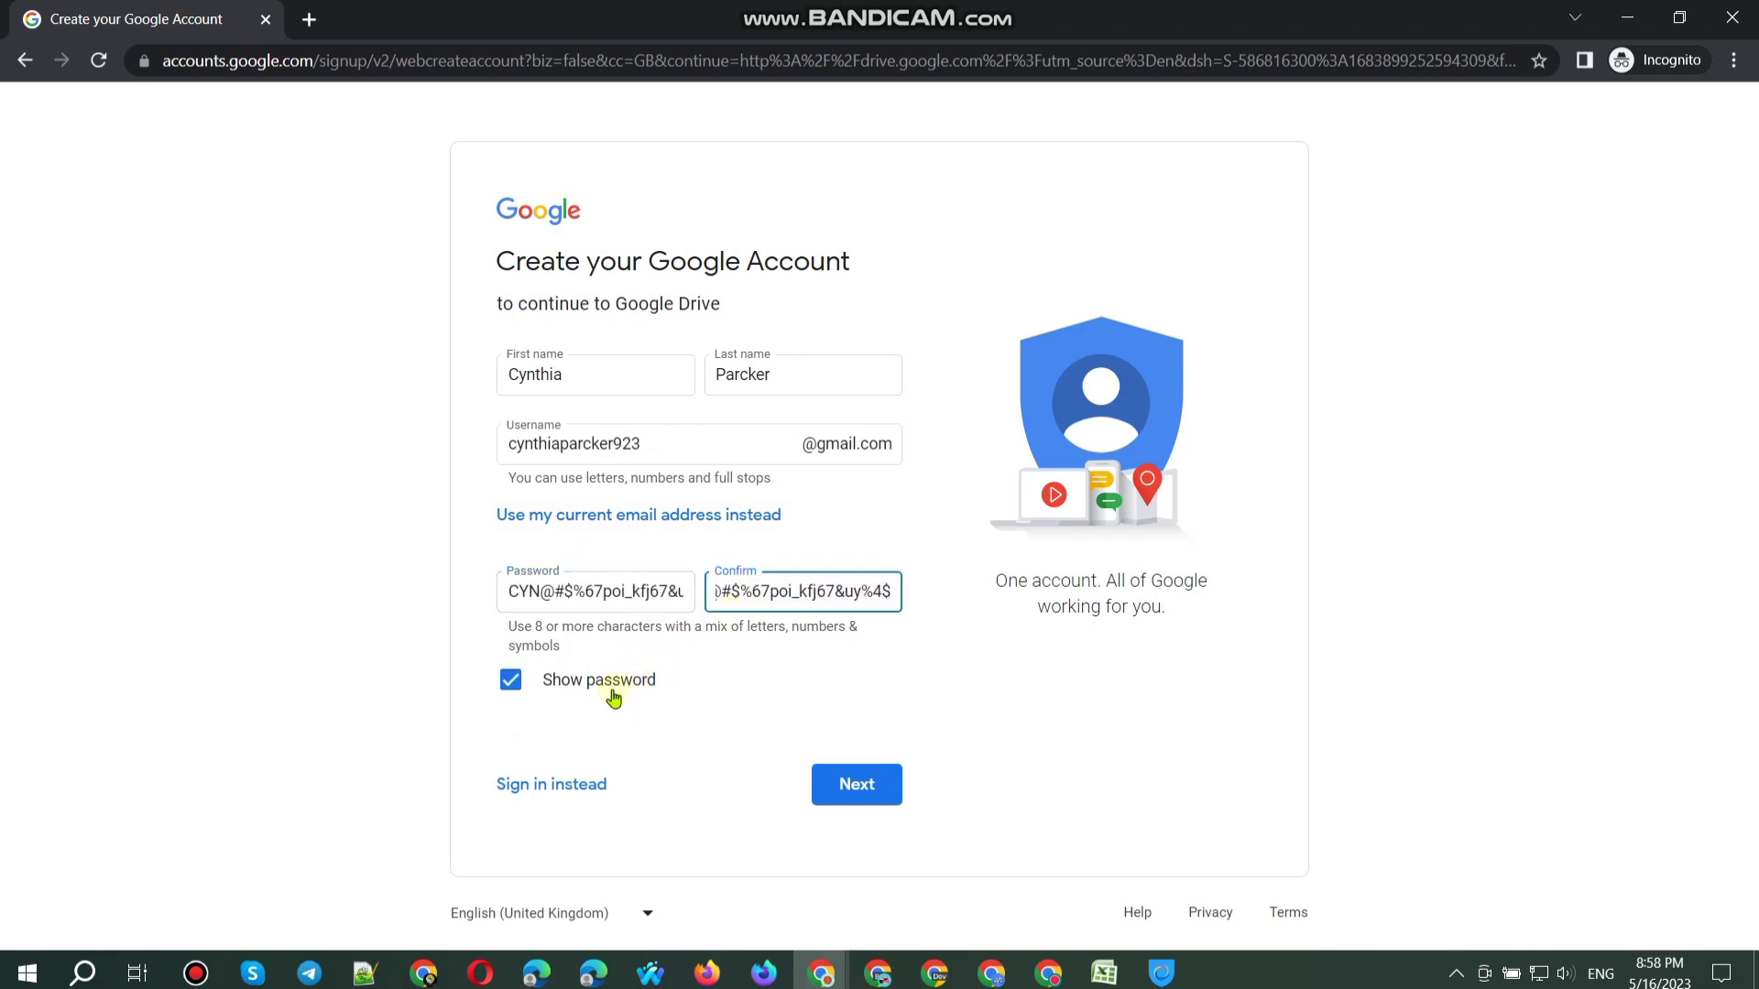
click(612, 692)
Step: Delete the stray @ characters from the first and last name fields
click(579, 375)
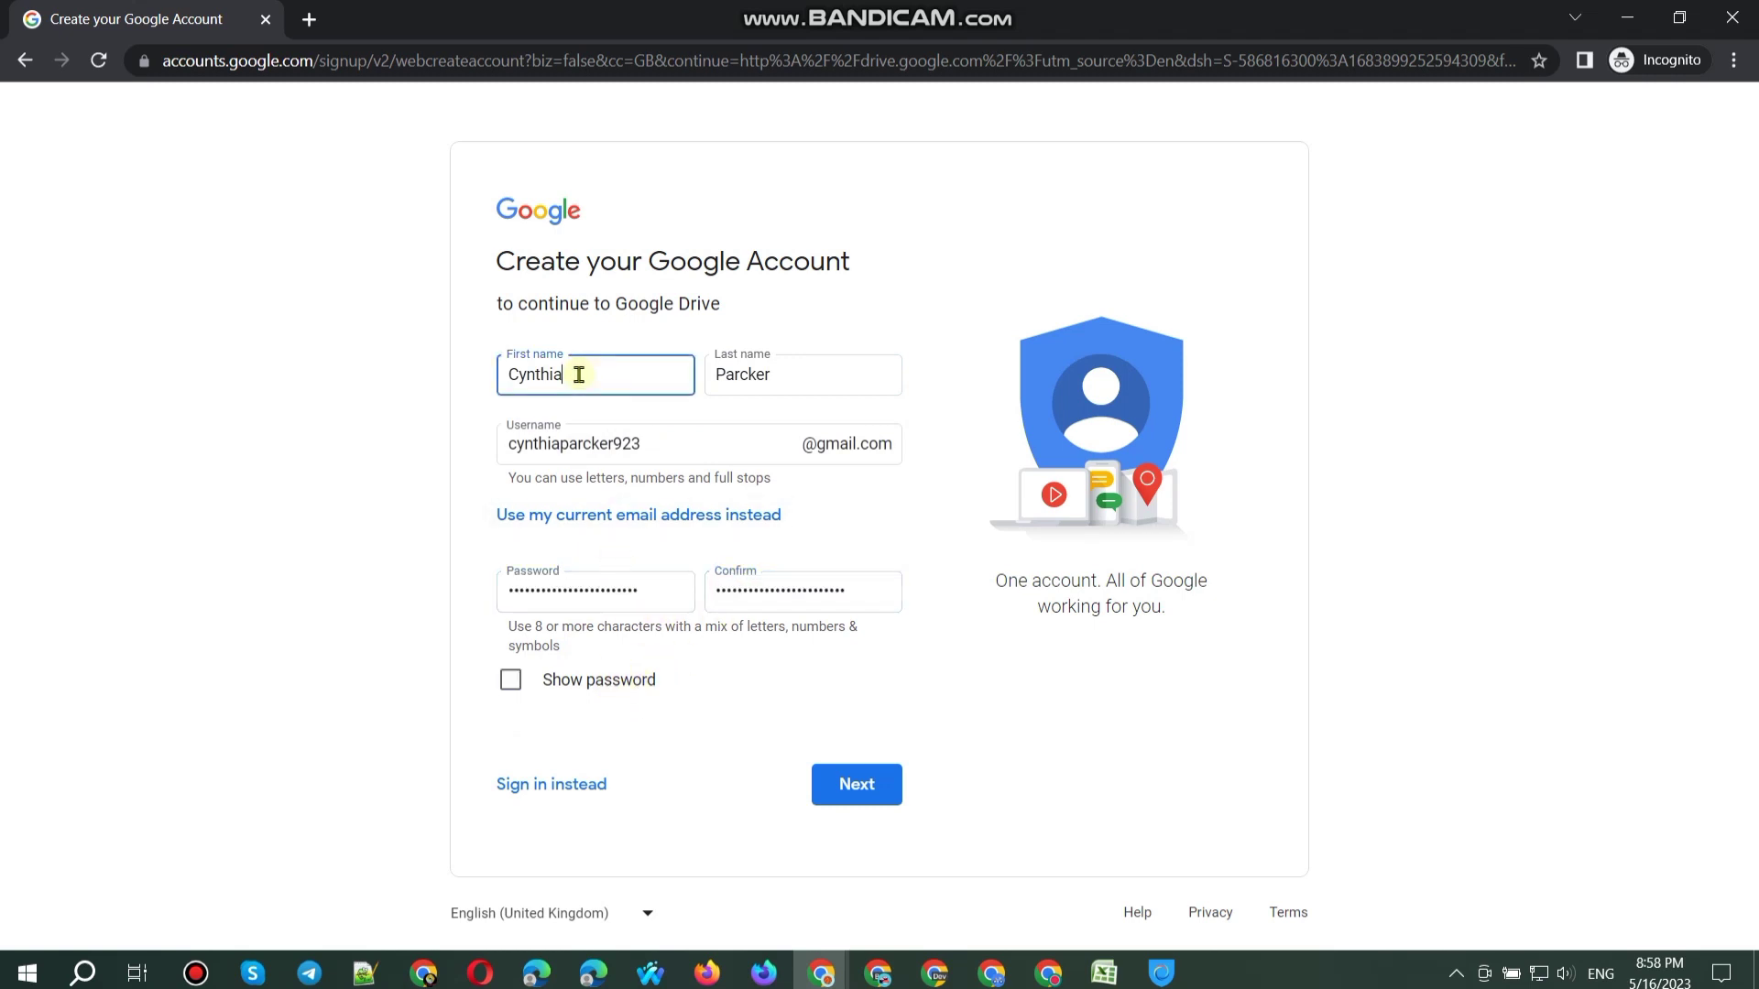
click(812, 375)
key(Return)
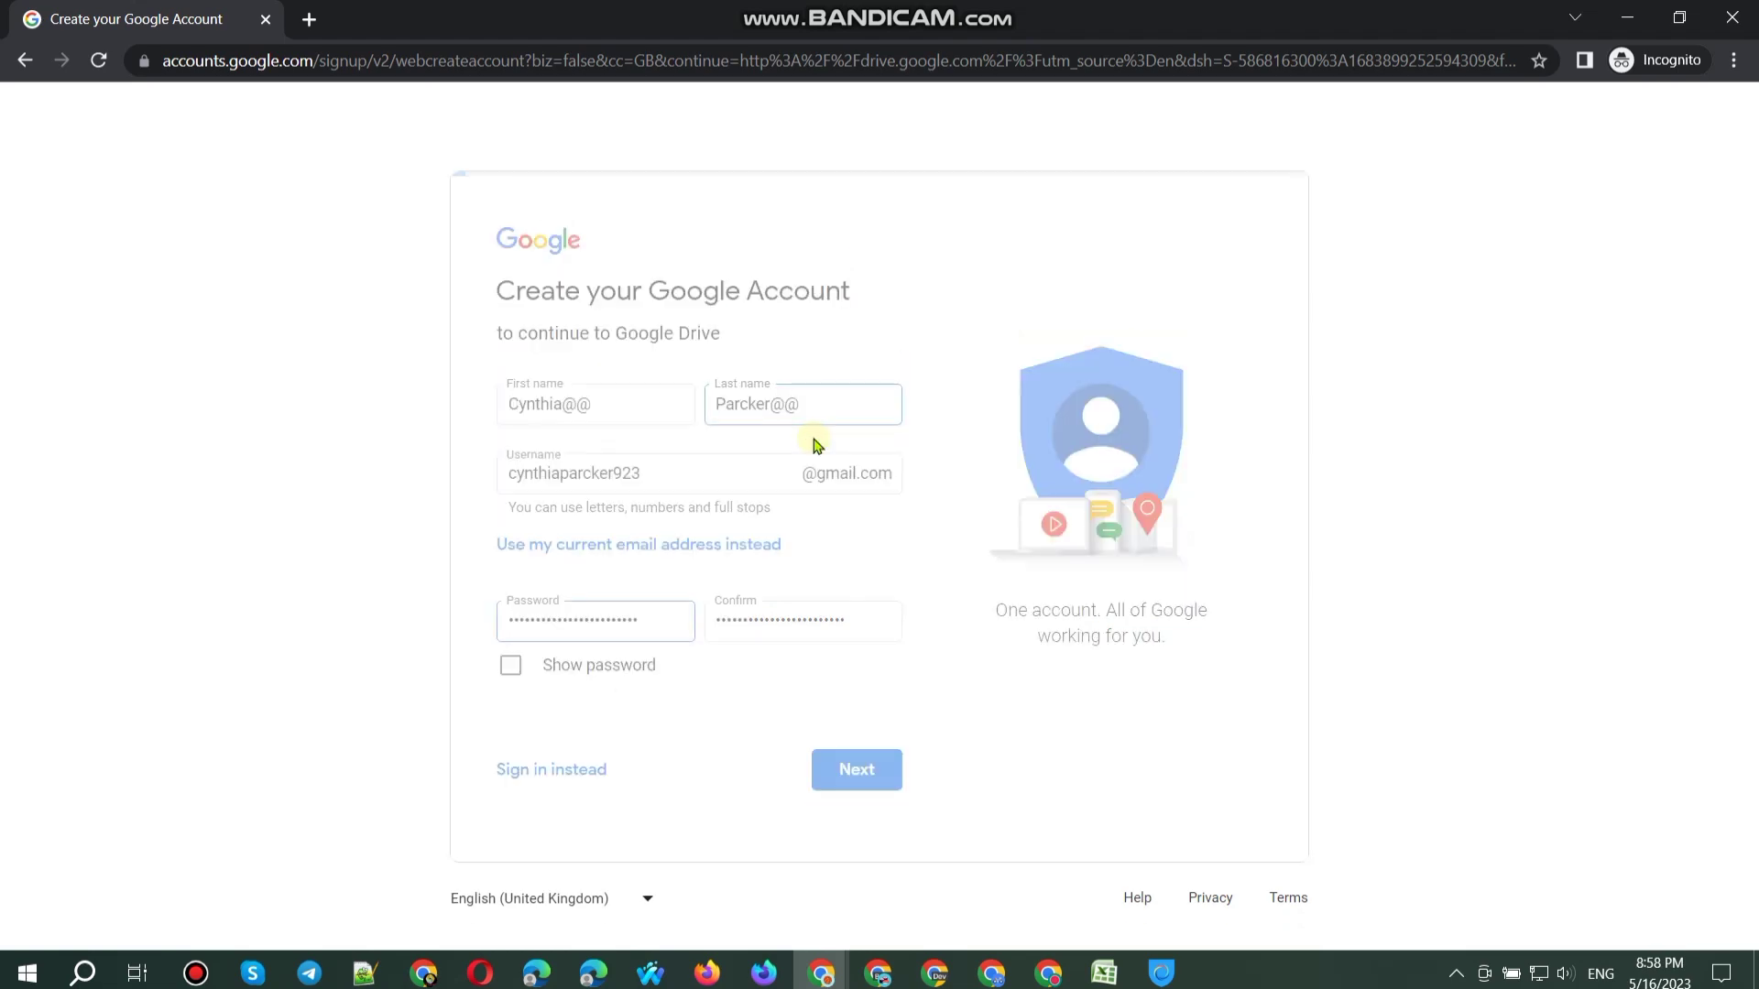
key(Return)
key(BackSpace)
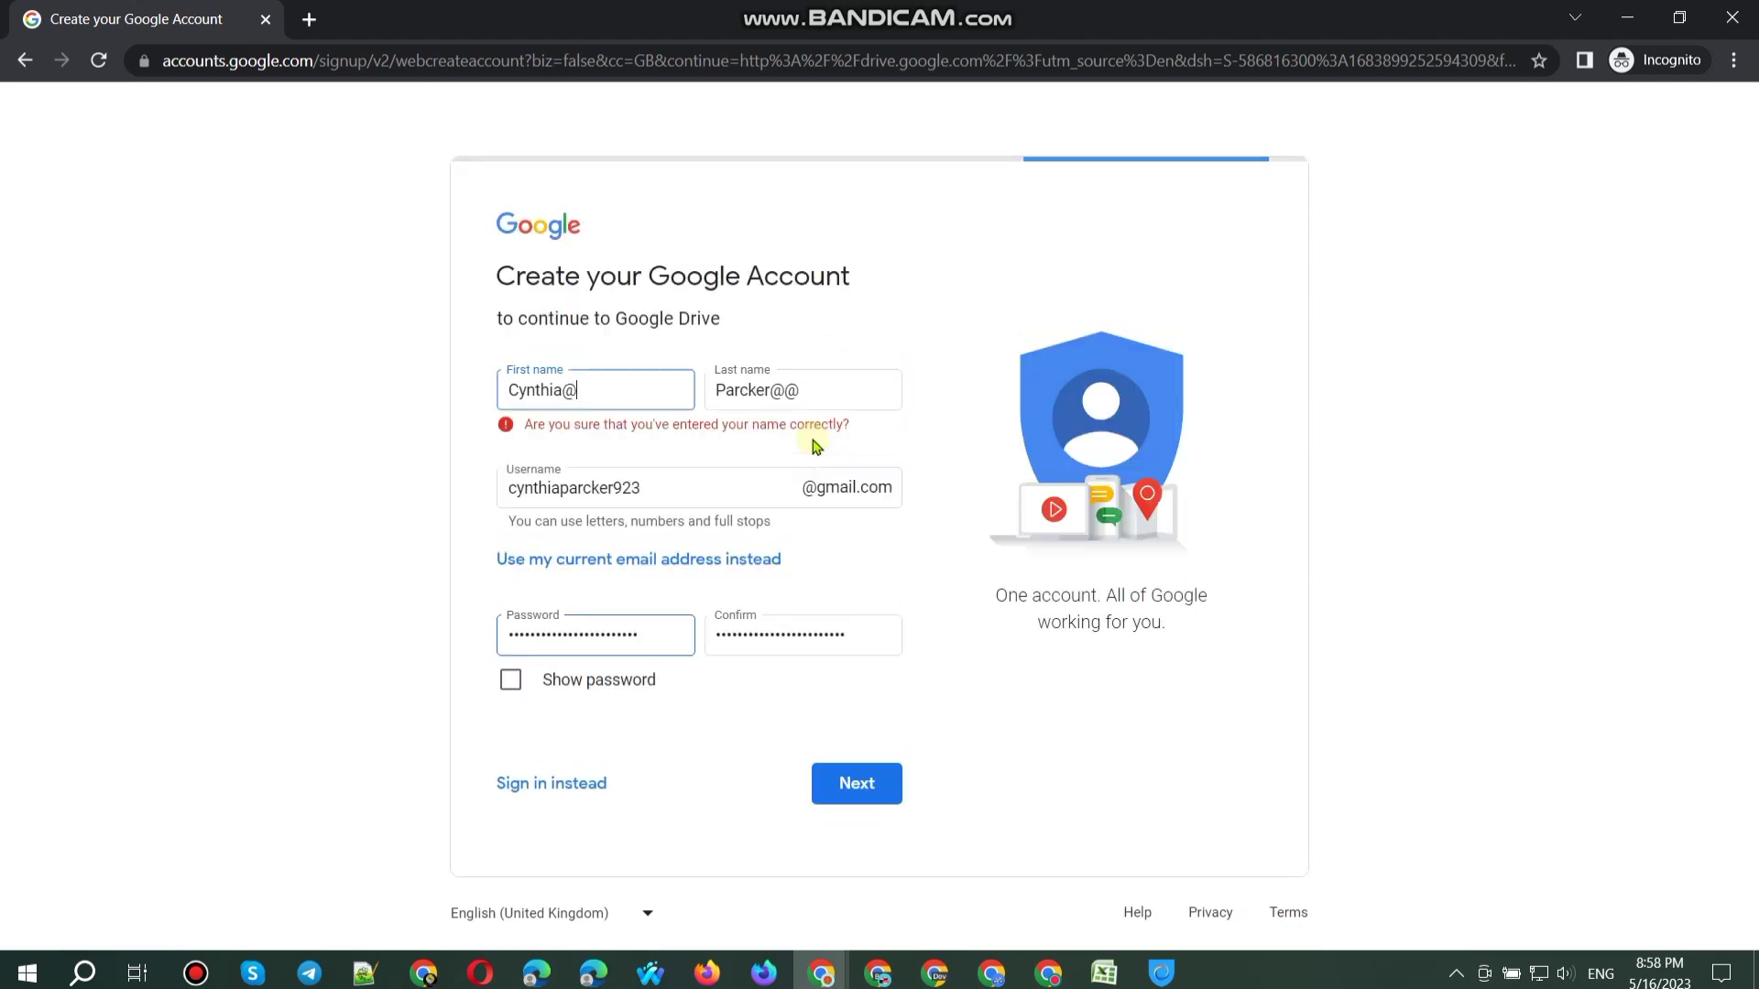
key(Return)
key(BackSpace)
key(Return)
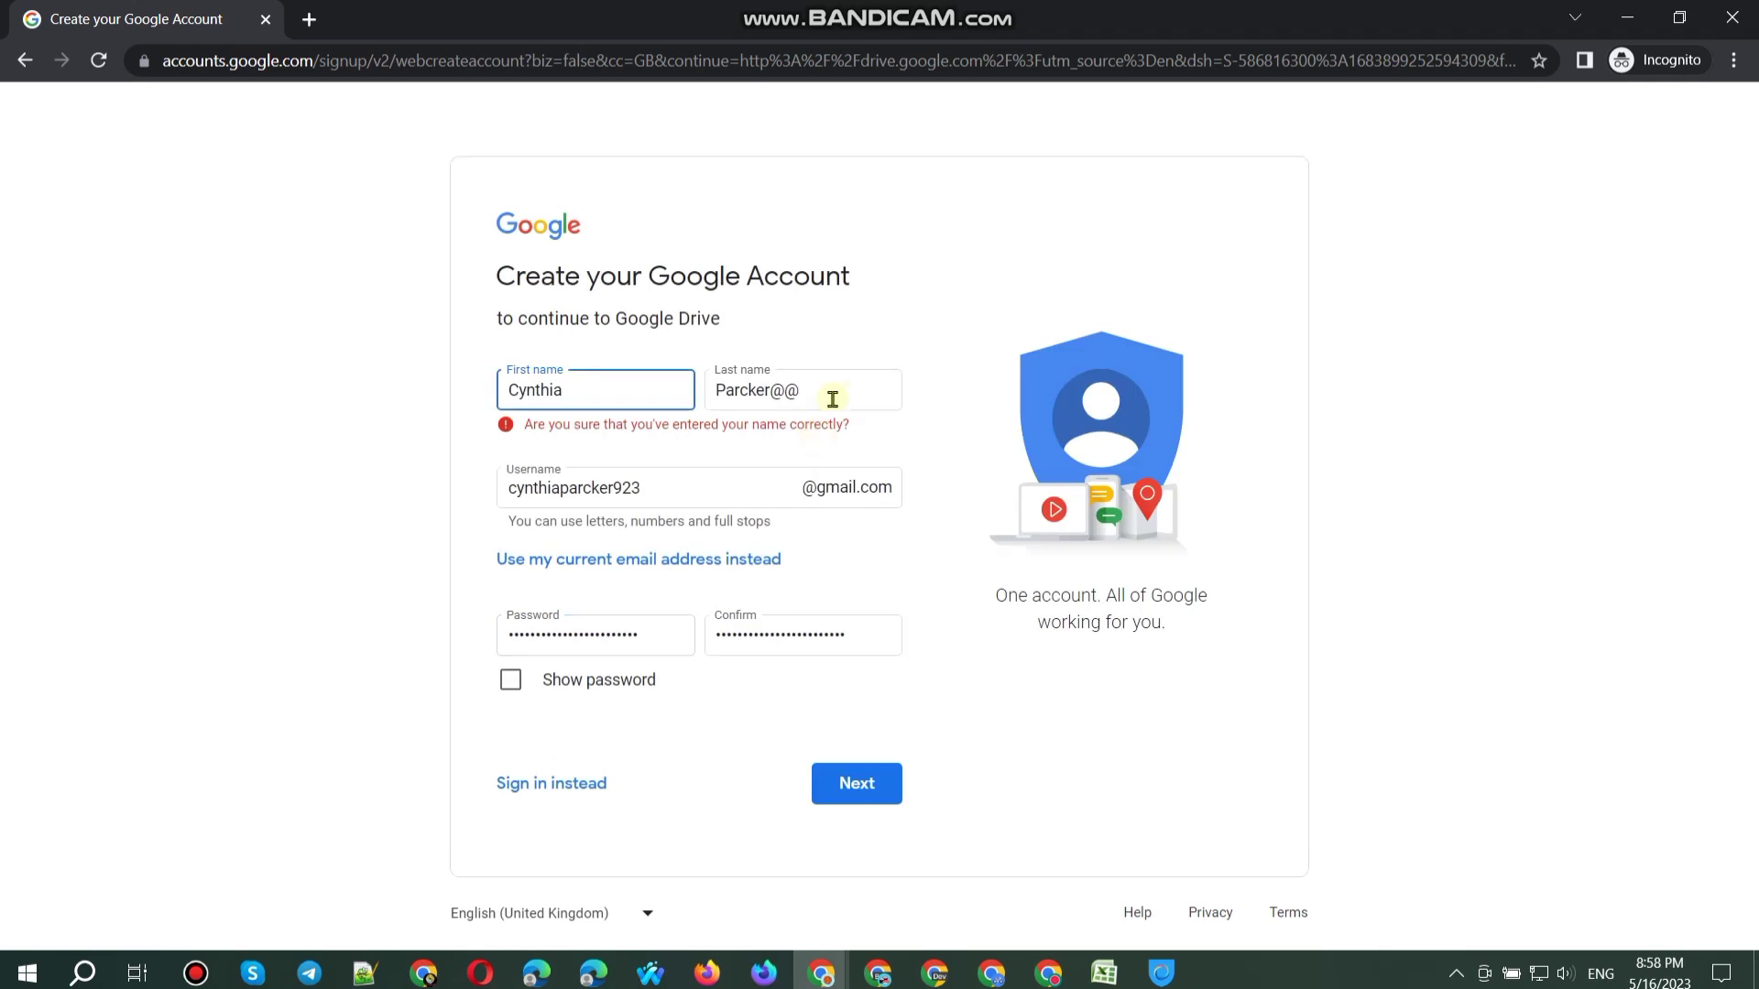
click(837, 392)
key(Return)
key(BackSpace)
key(Return)
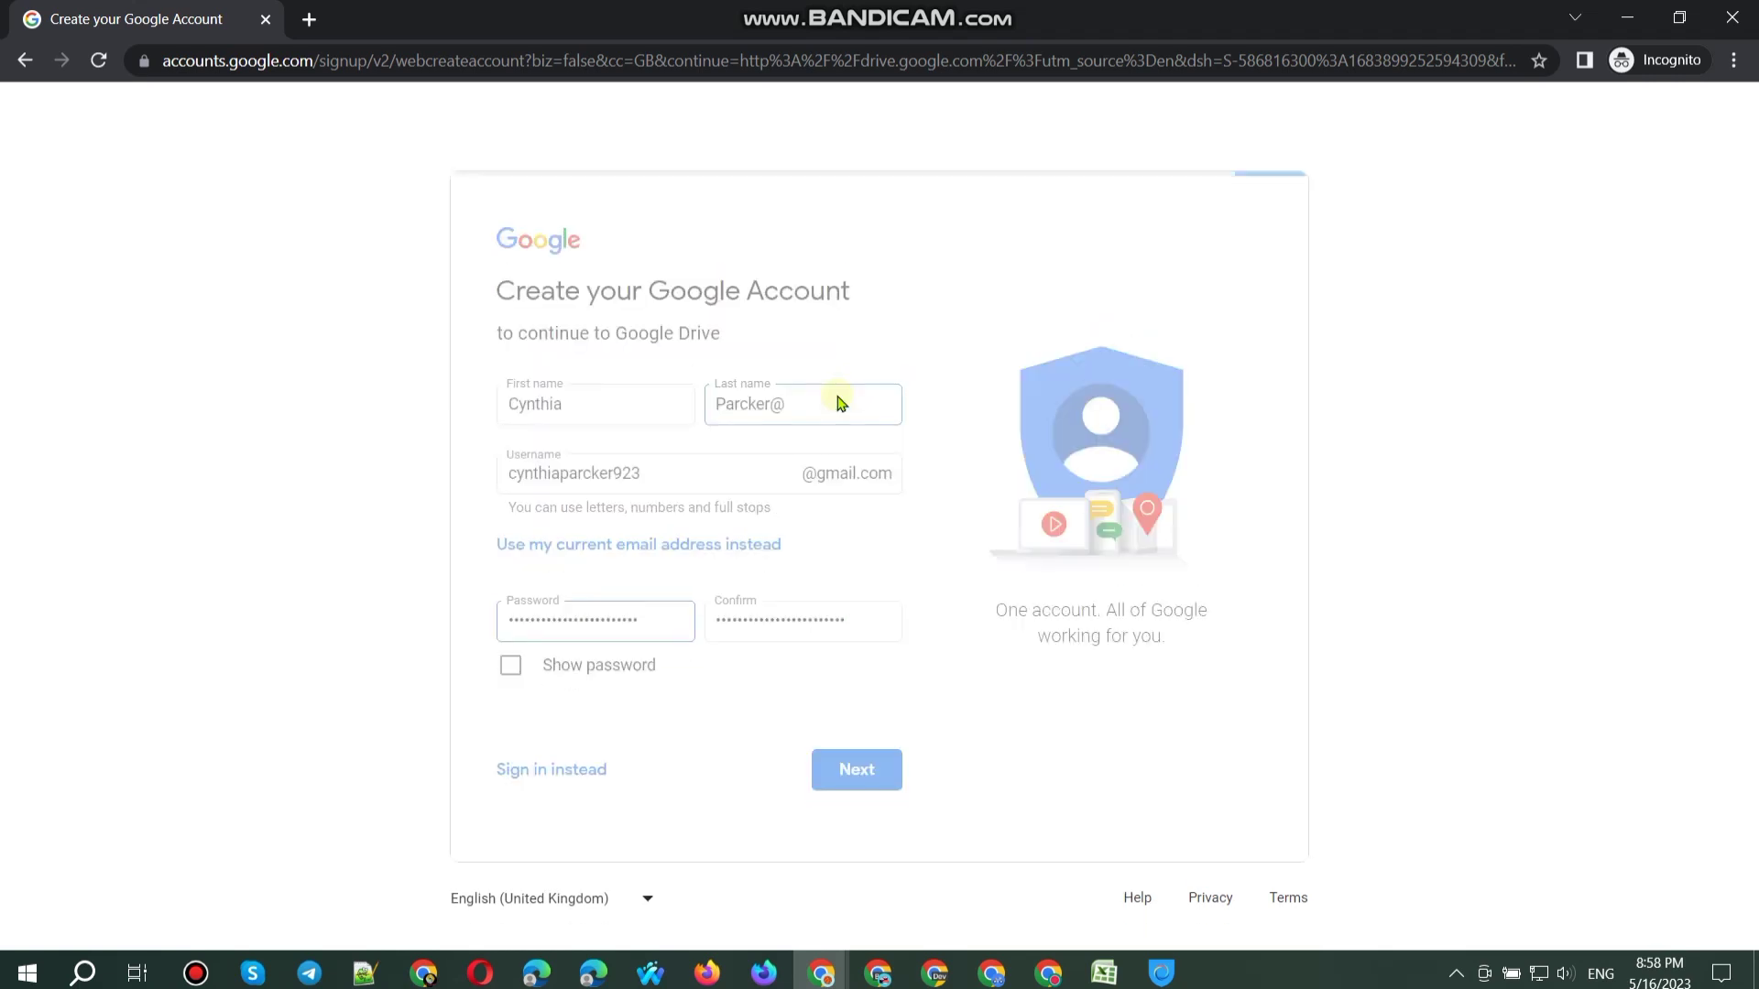
key(BackSpace)
Step: Delete the stray @ characters from the username and submit the form
click(751, 490)
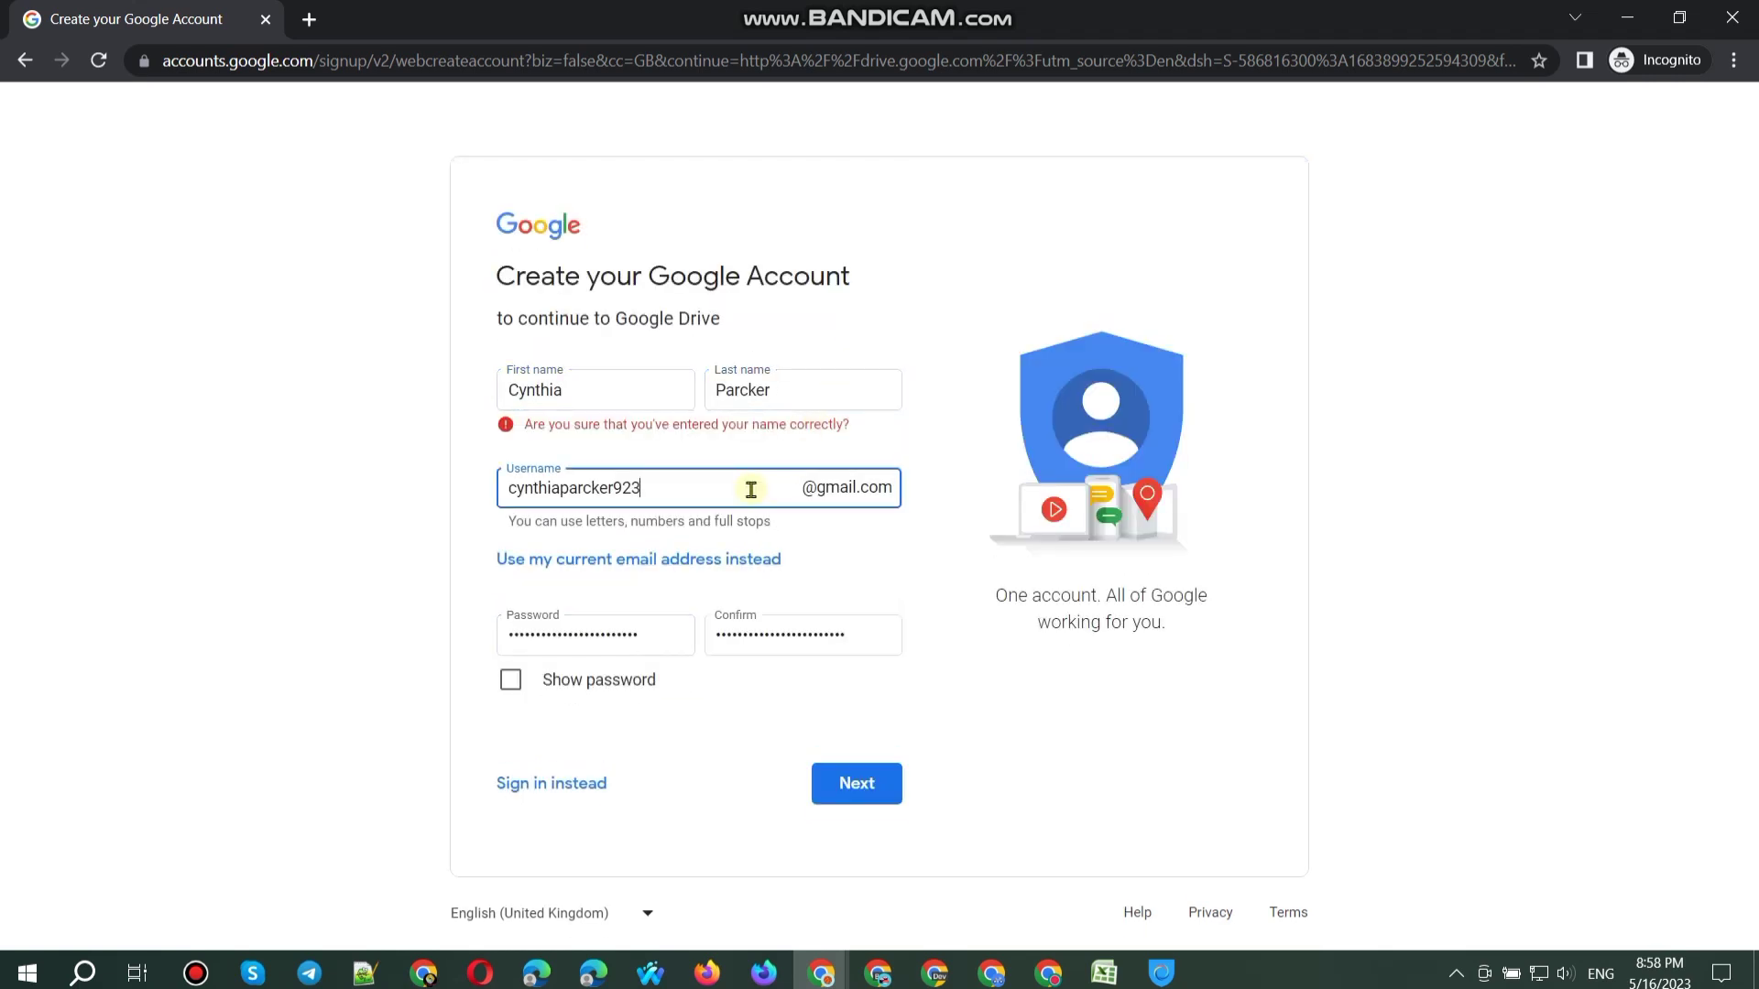
key(Return)
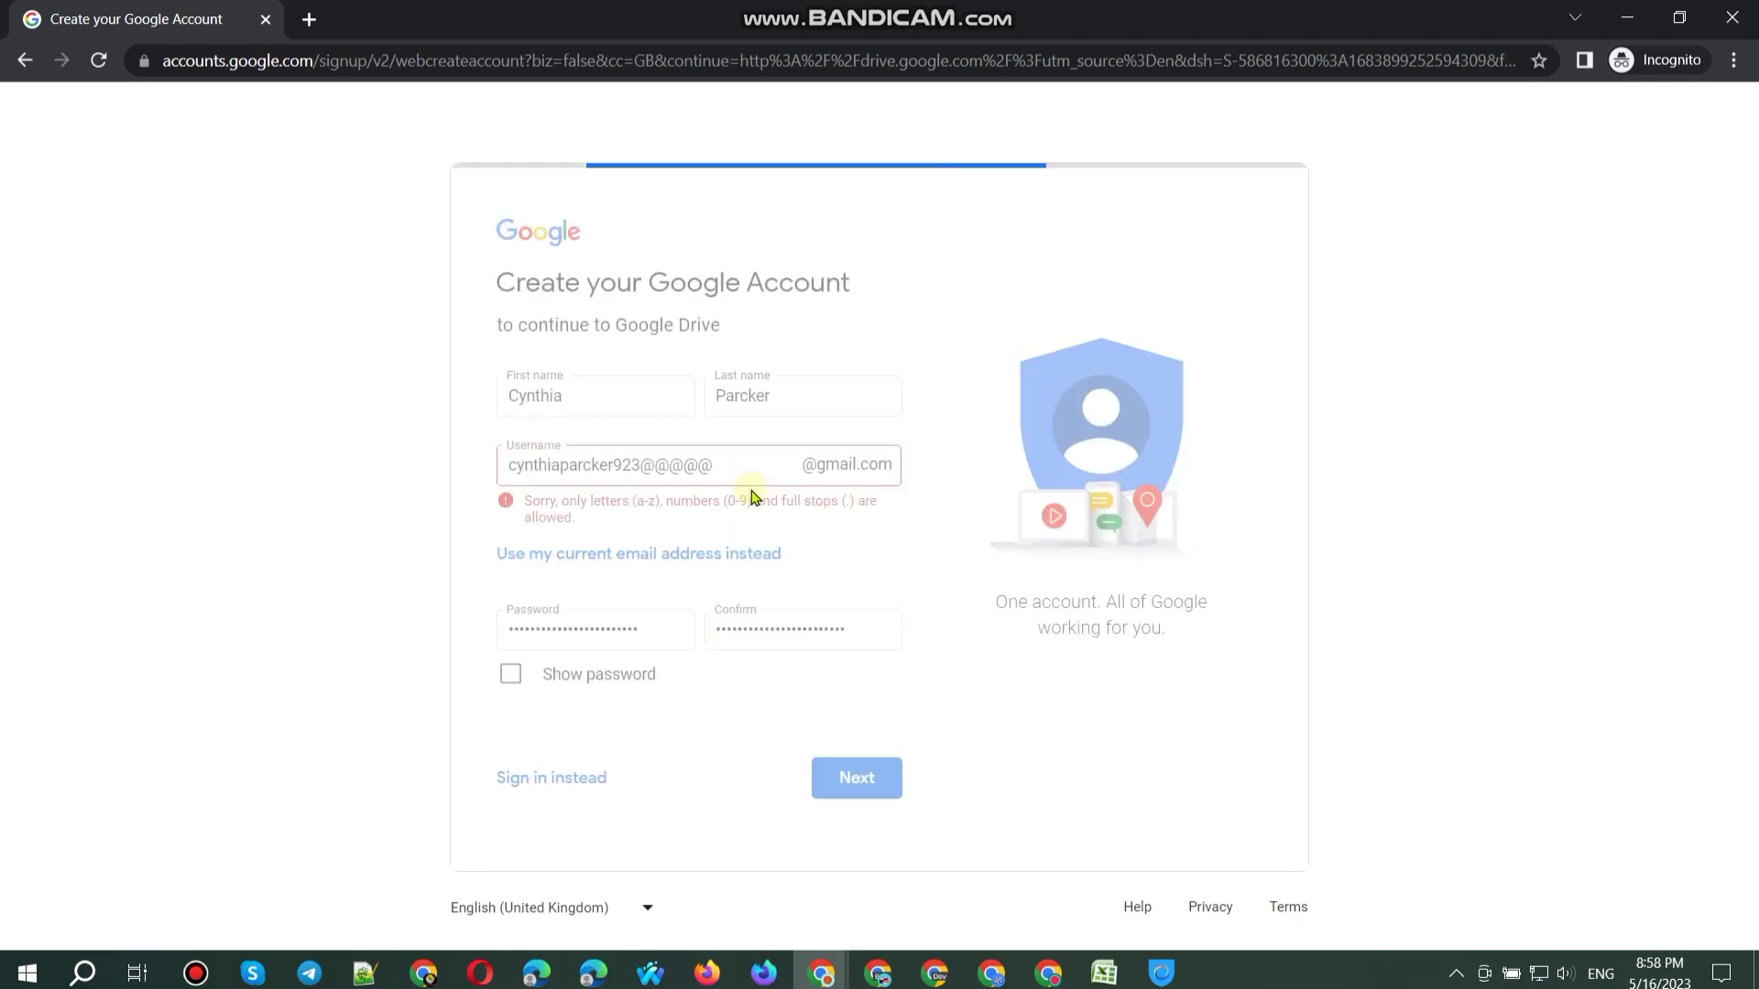
key(BackSpace)
key(Return)
key(BackSpace)
key(Return)
key(BackSpace)
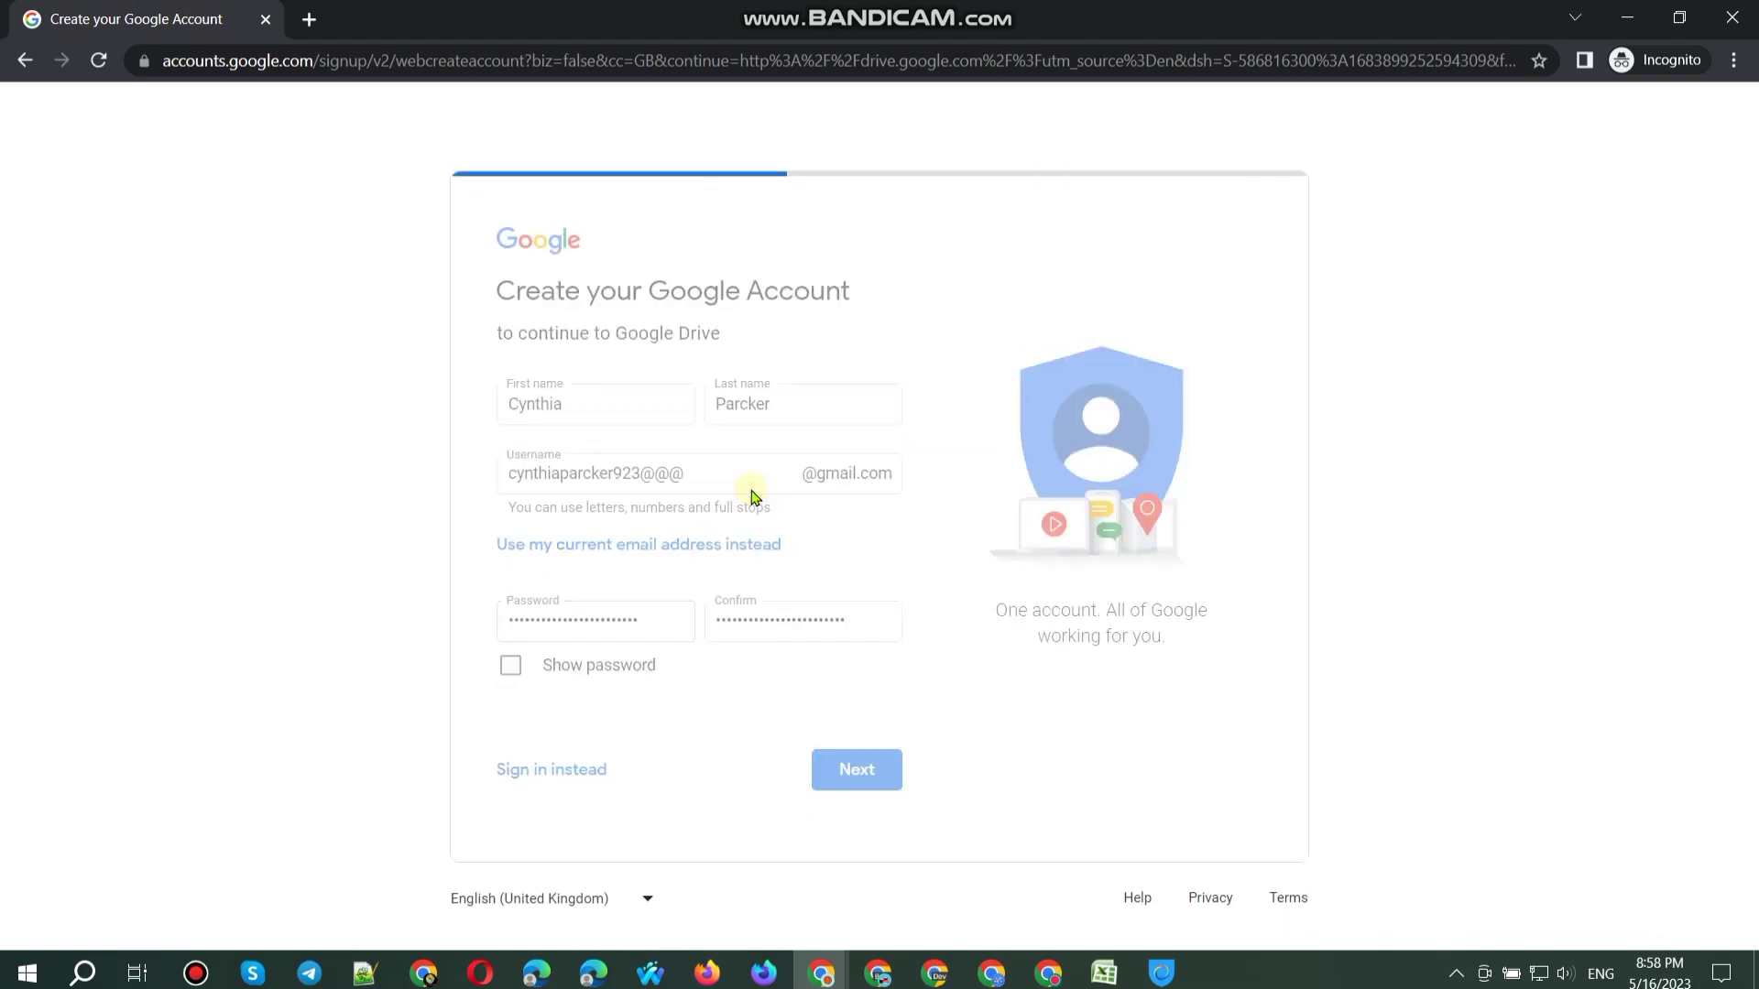
key(Return)
key(BackSpace)
key(Return)
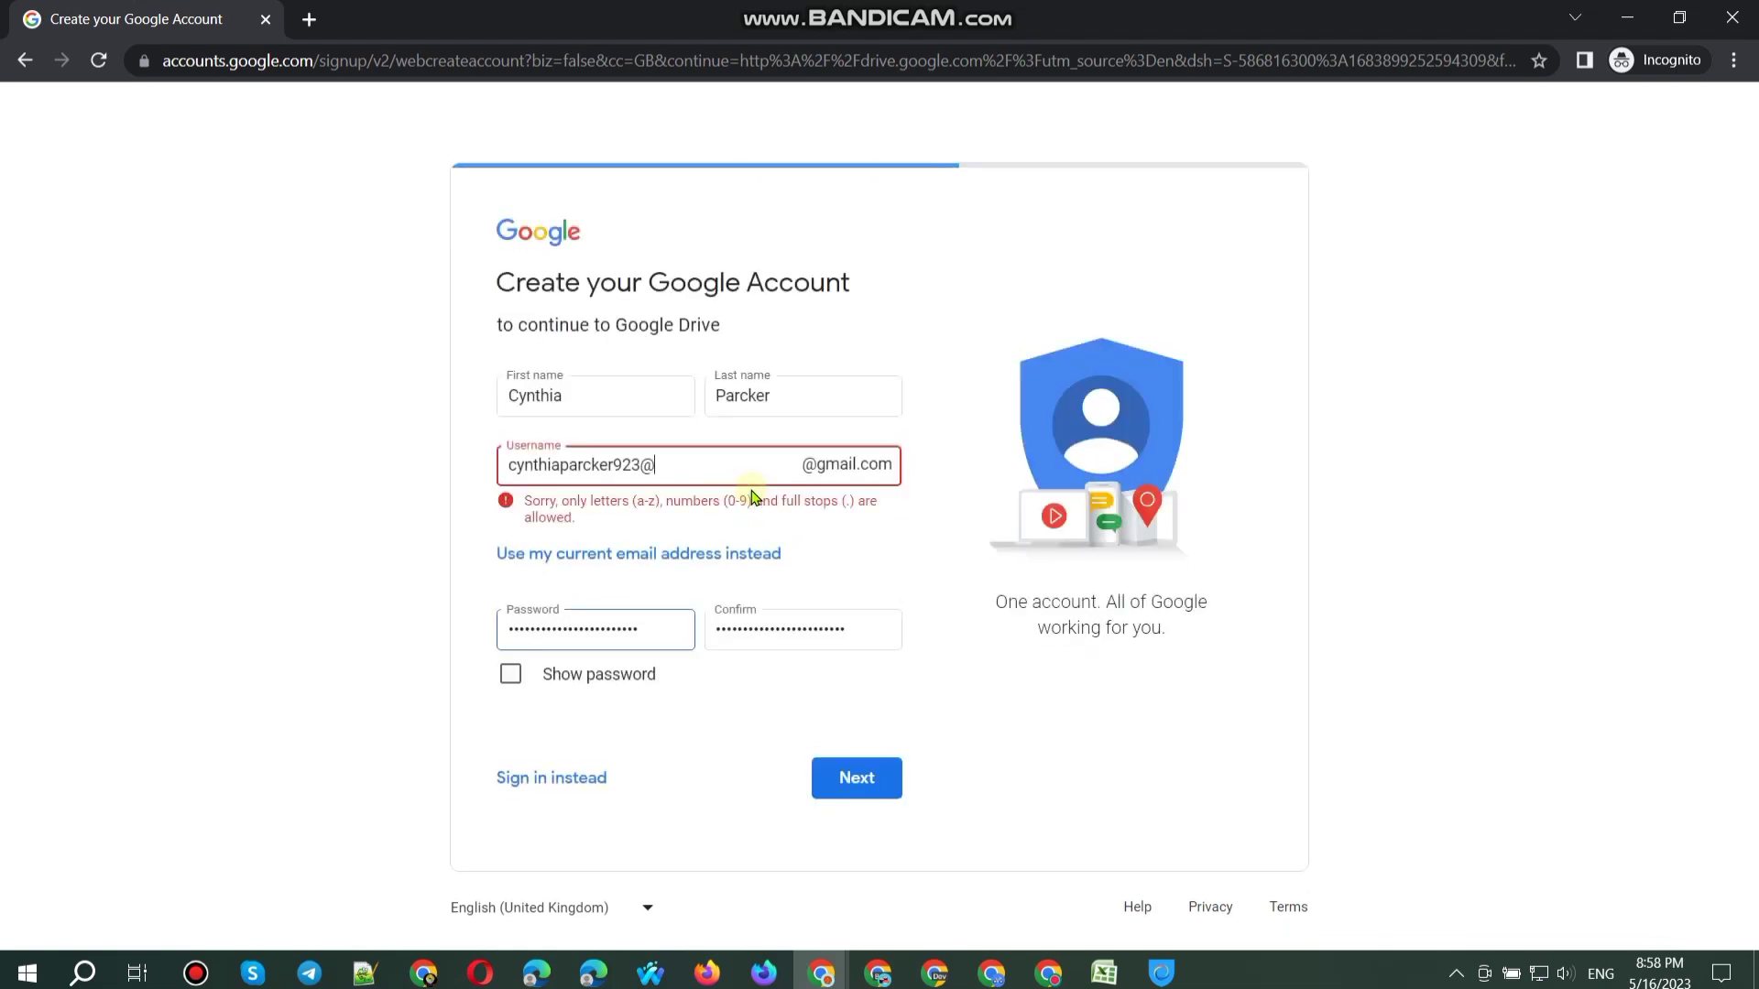
key(Return)
key(BackSpace)
key(Return)
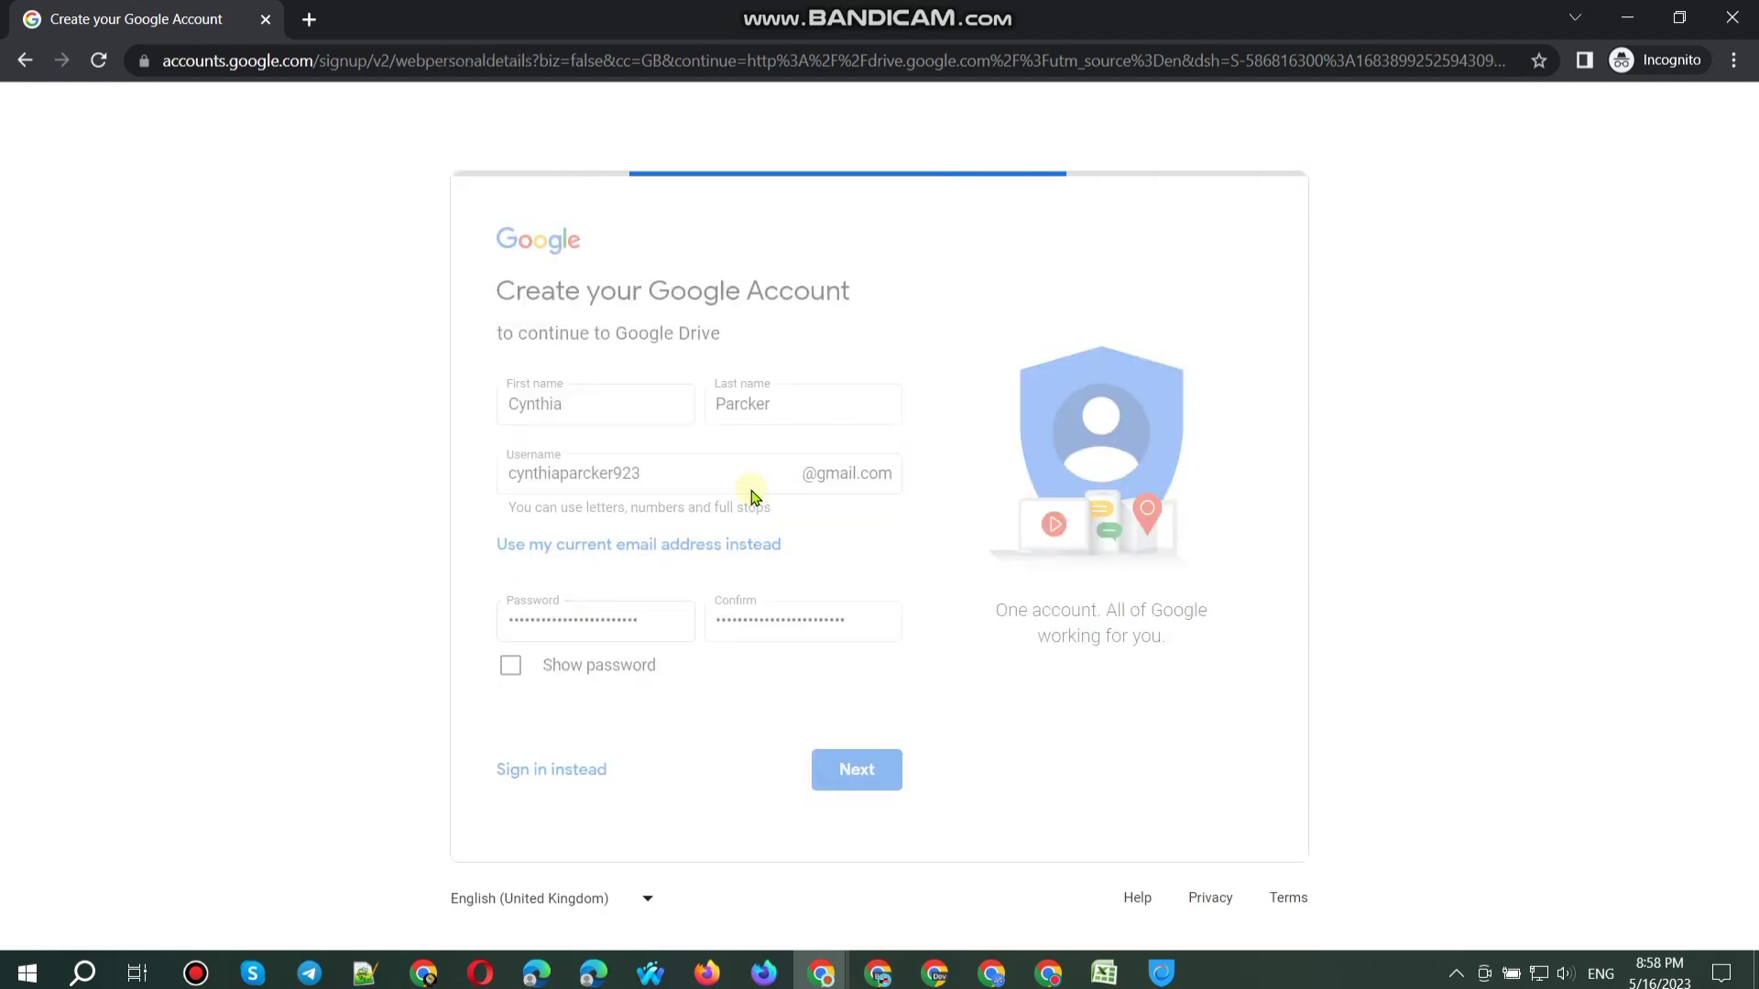
Step: Select cell A80 in the accounts sheet and paste the recovery email into the sign-up form
click(424, 973)
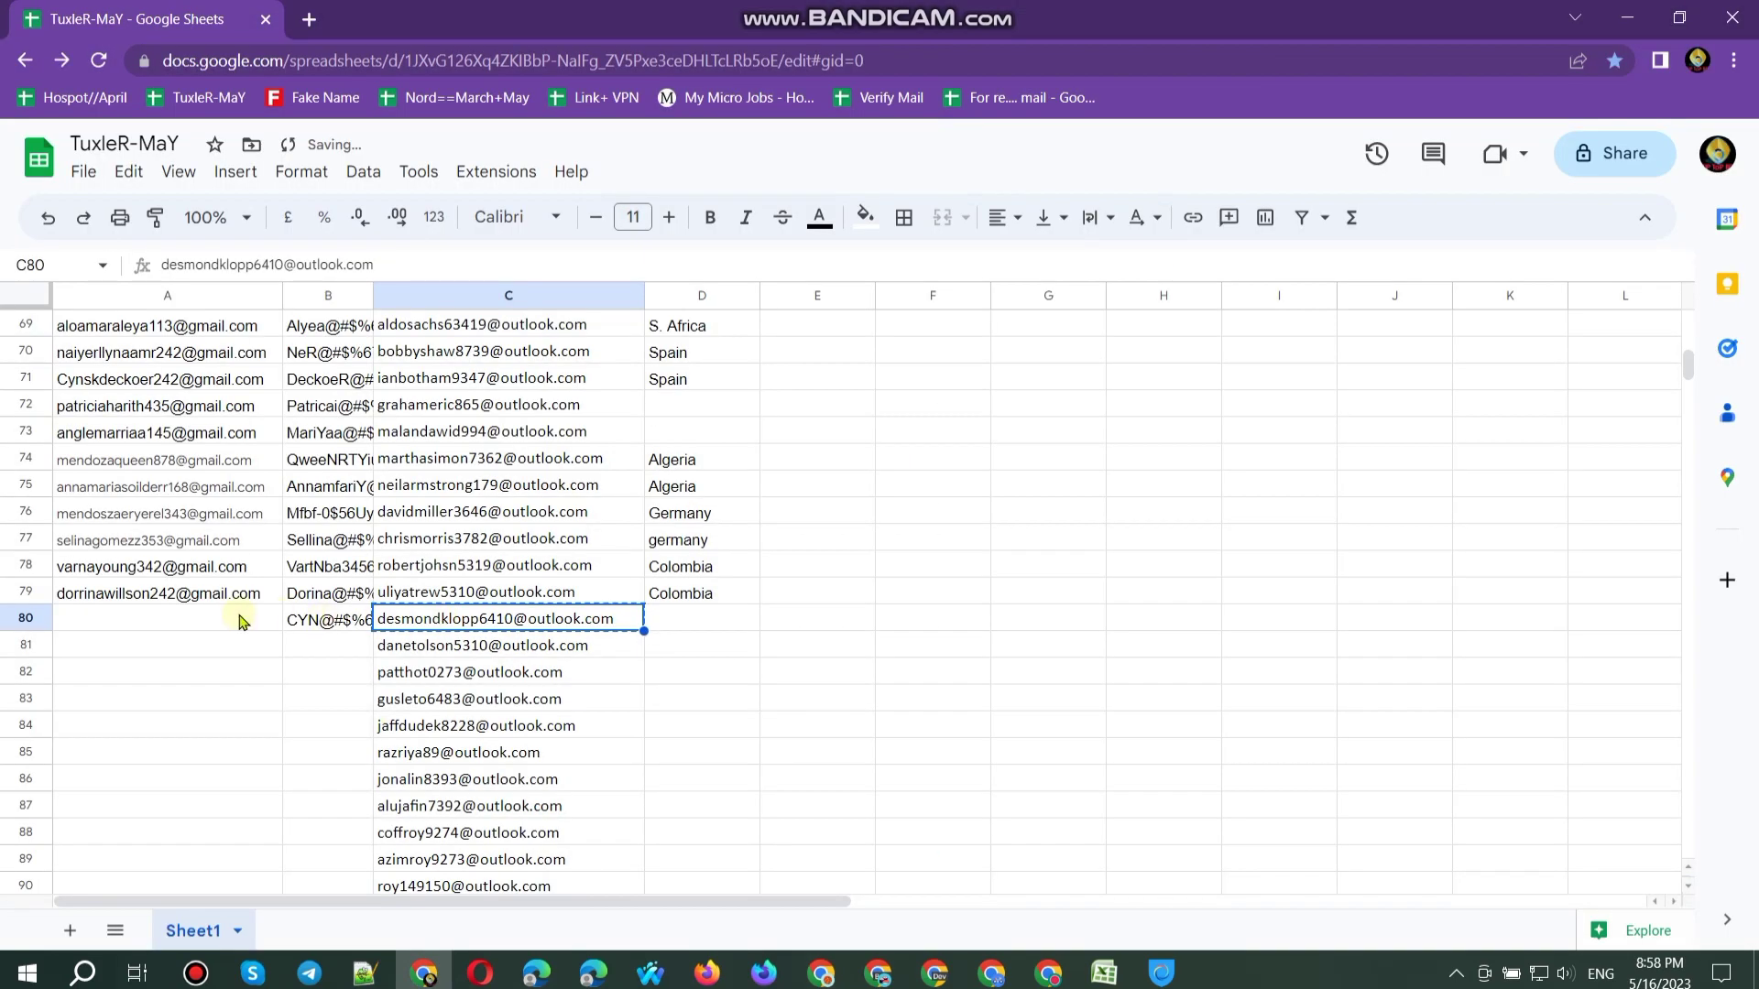
click(243, 619)
click(1617, 25)
click(728, 496)
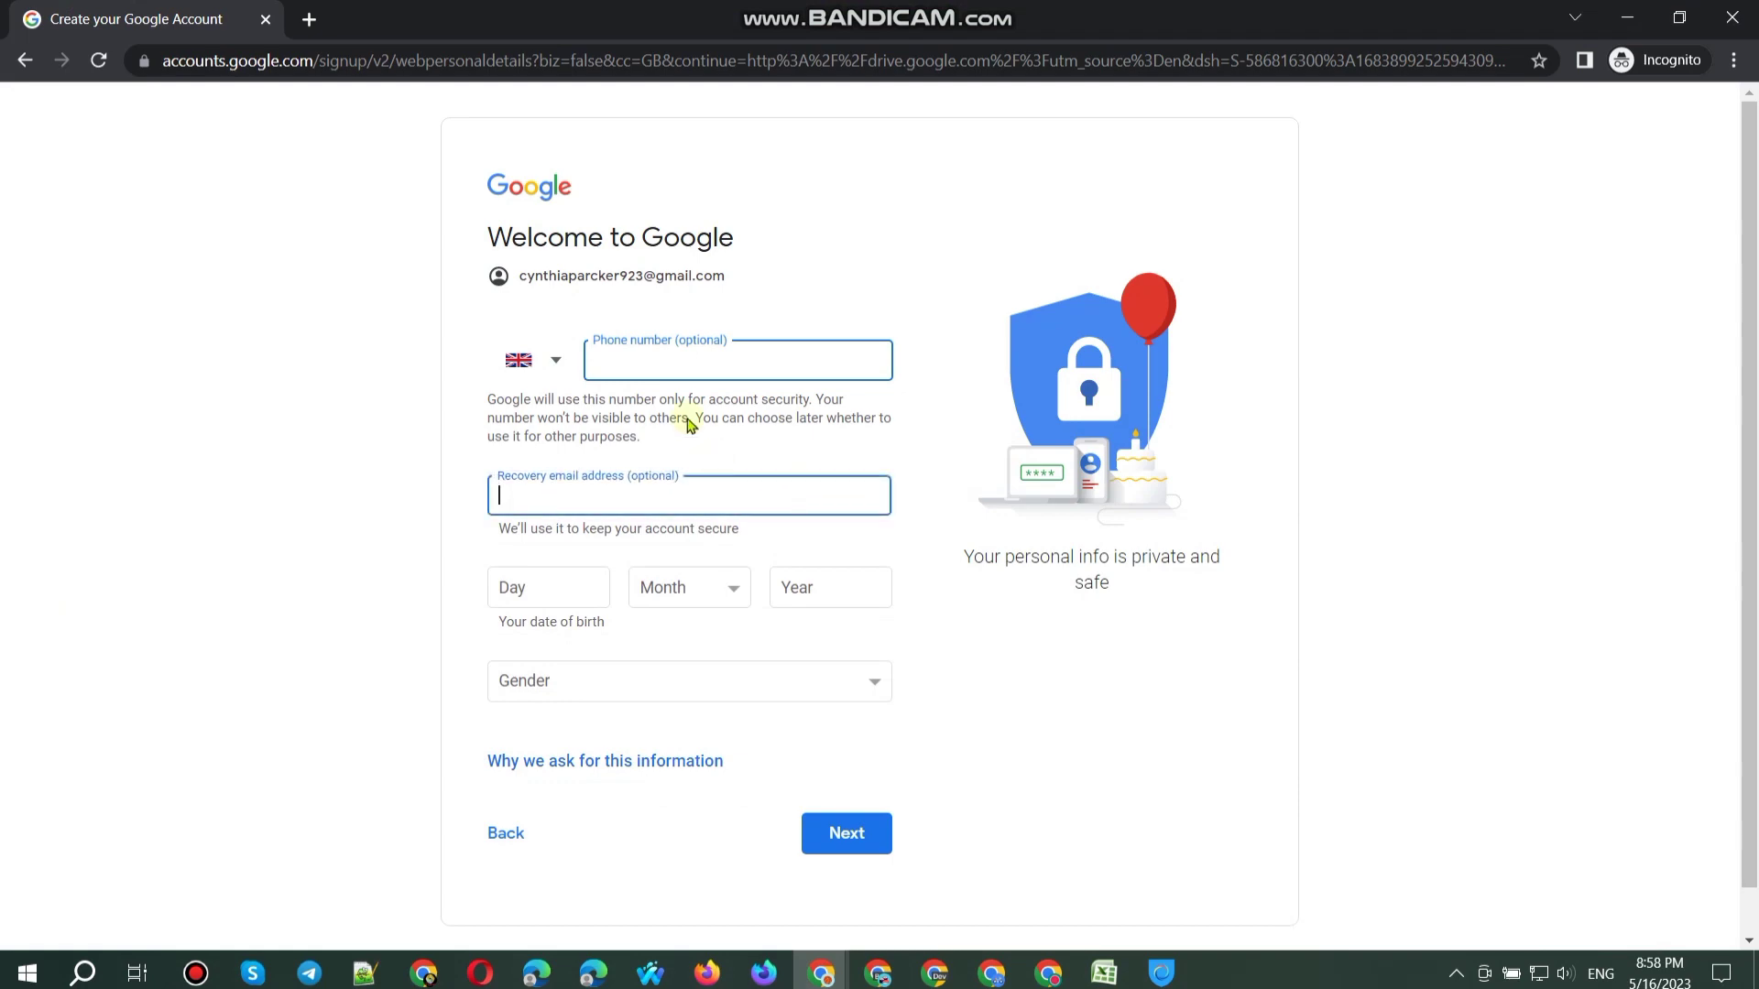
key(ctrl+v)
Step: Copy the new account's email address into cell A80 of the accounts spreadsheet
triple_click(588, 277)
key(ctrl+c)
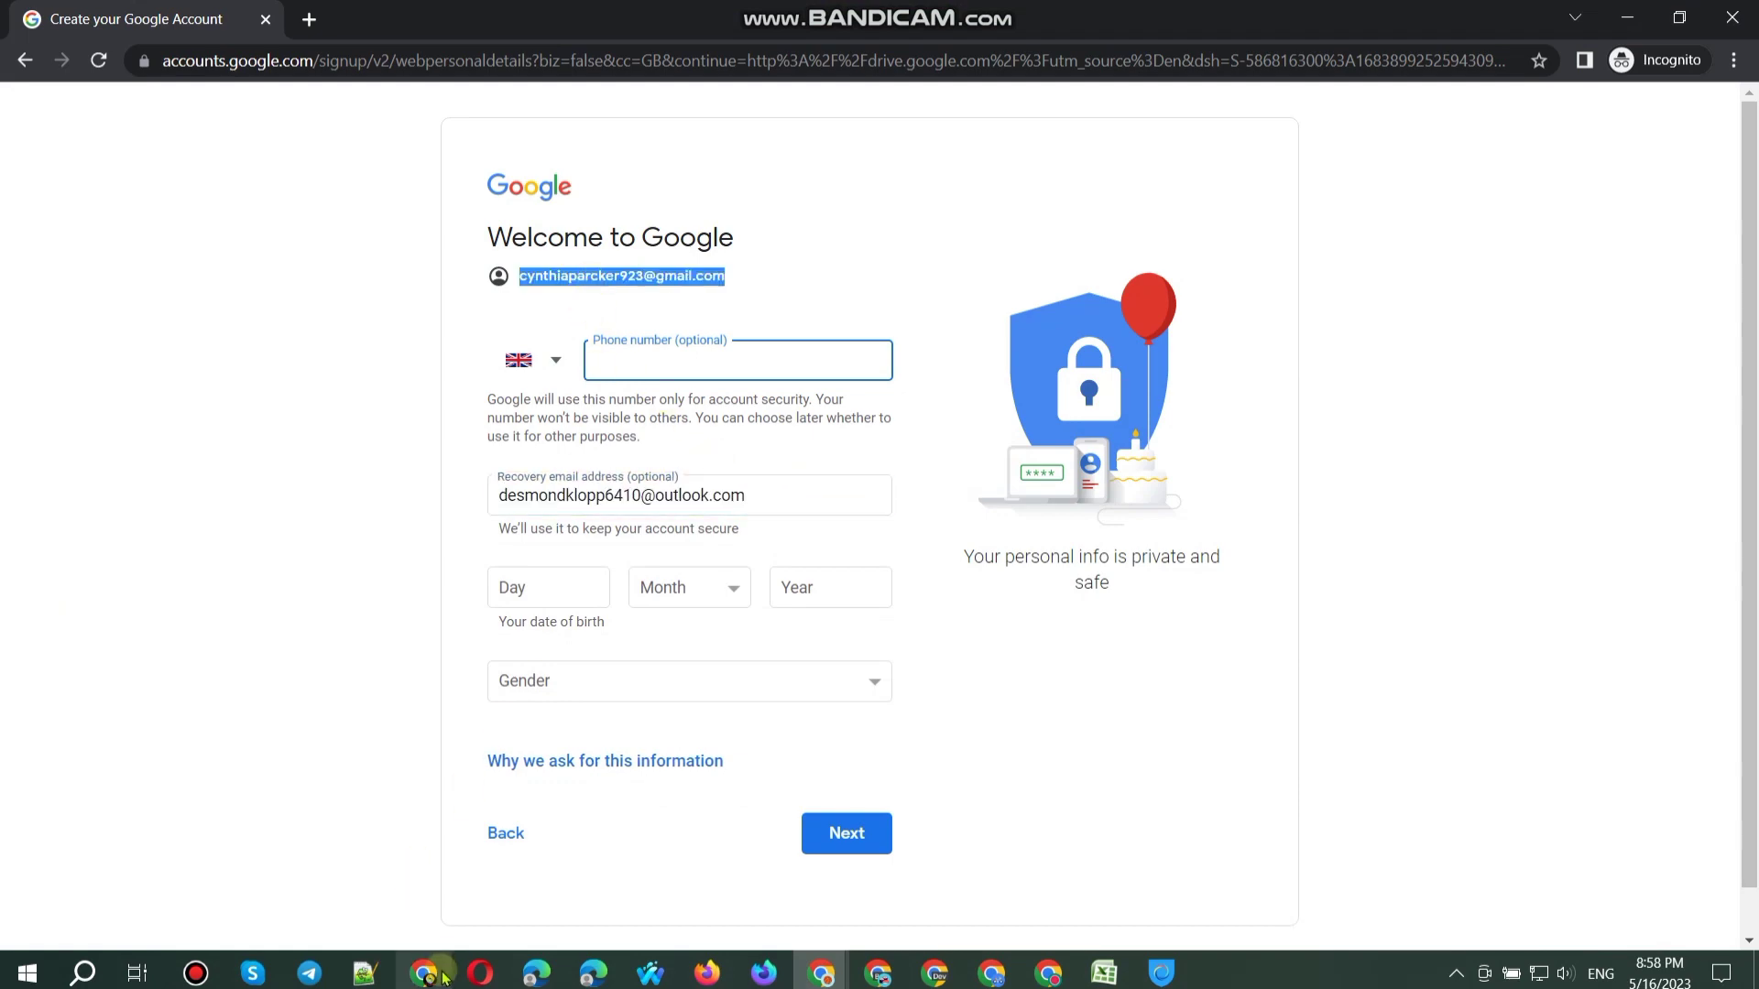
click(423, 972)
key(ctrl+v)
click(1627, 18)
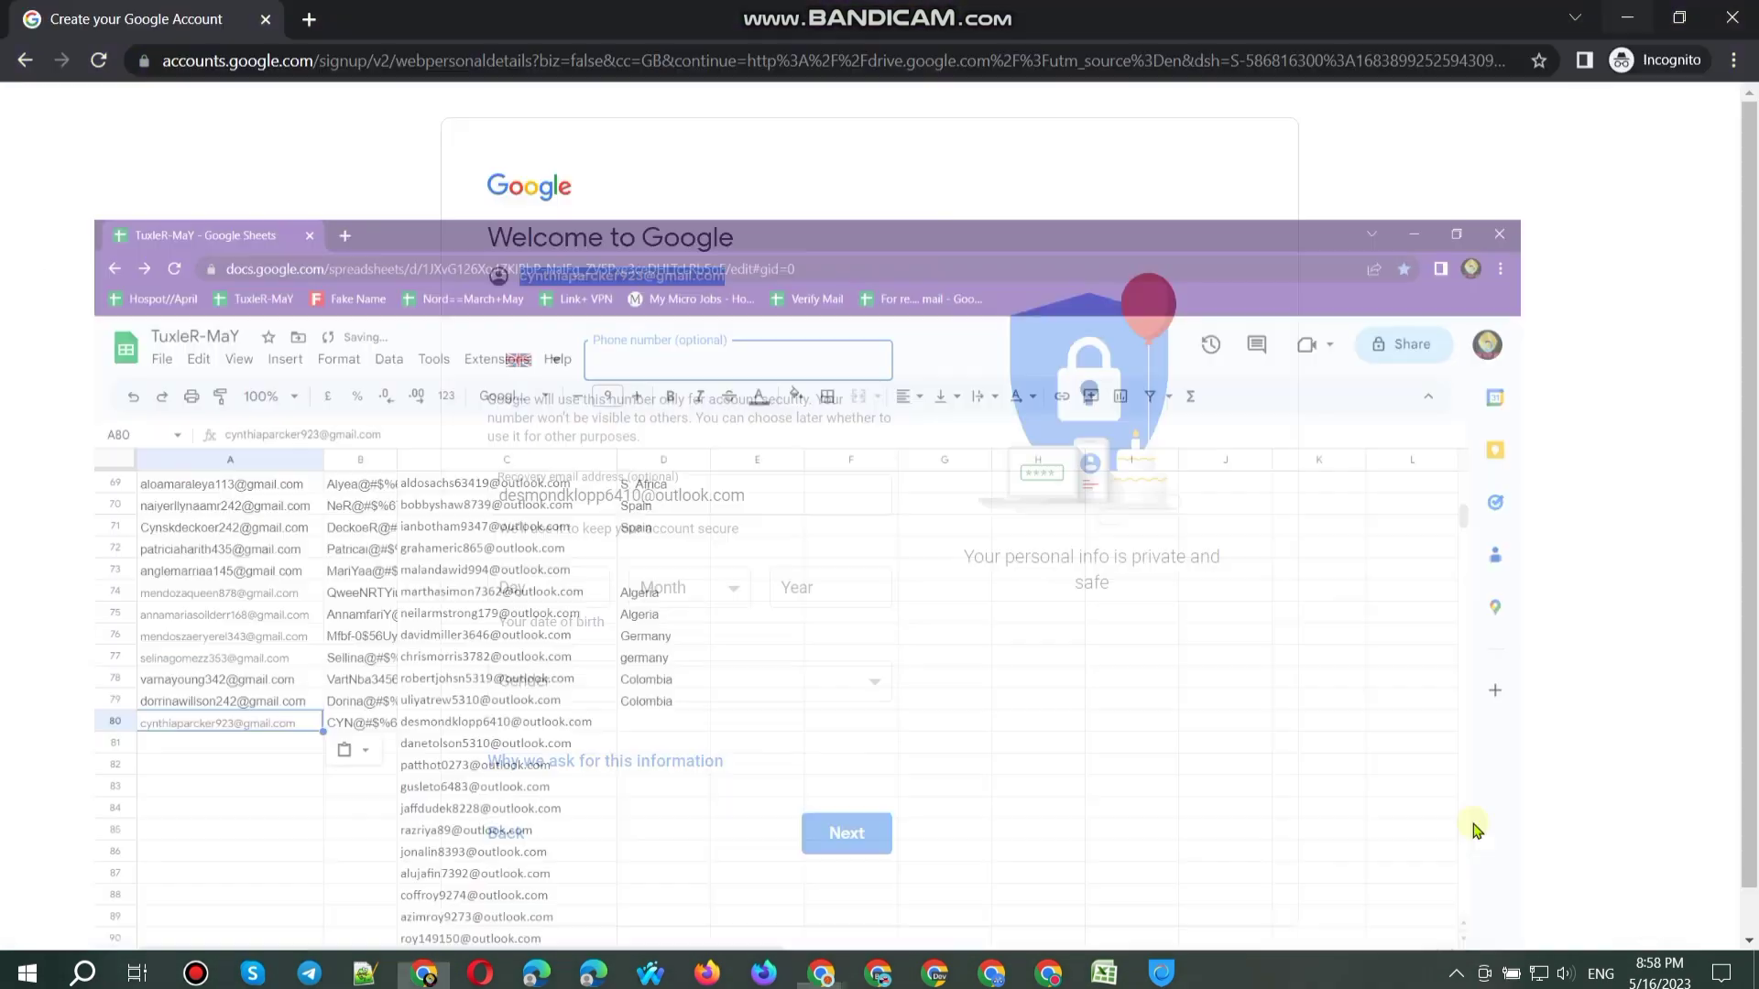
Step: Enter birth date 17 March 1998 and choose Female as the gender
click(536, 595)
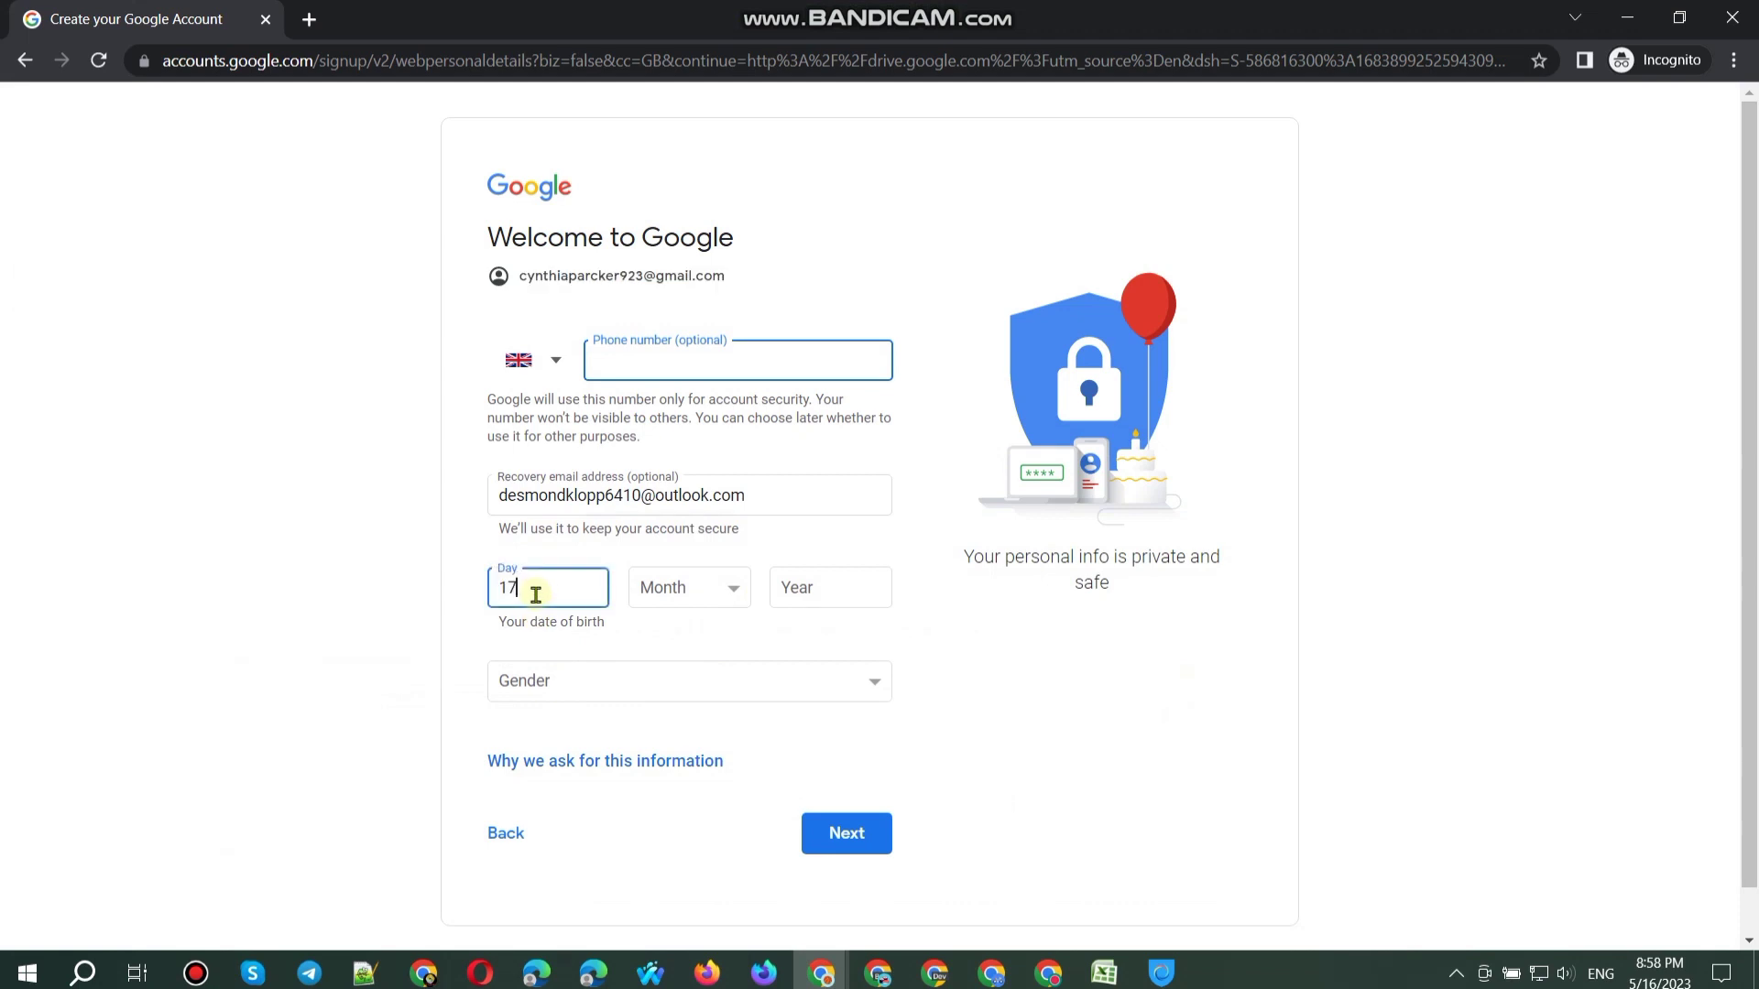
click(687, 587)
click(668, 659)
click(818, 598)
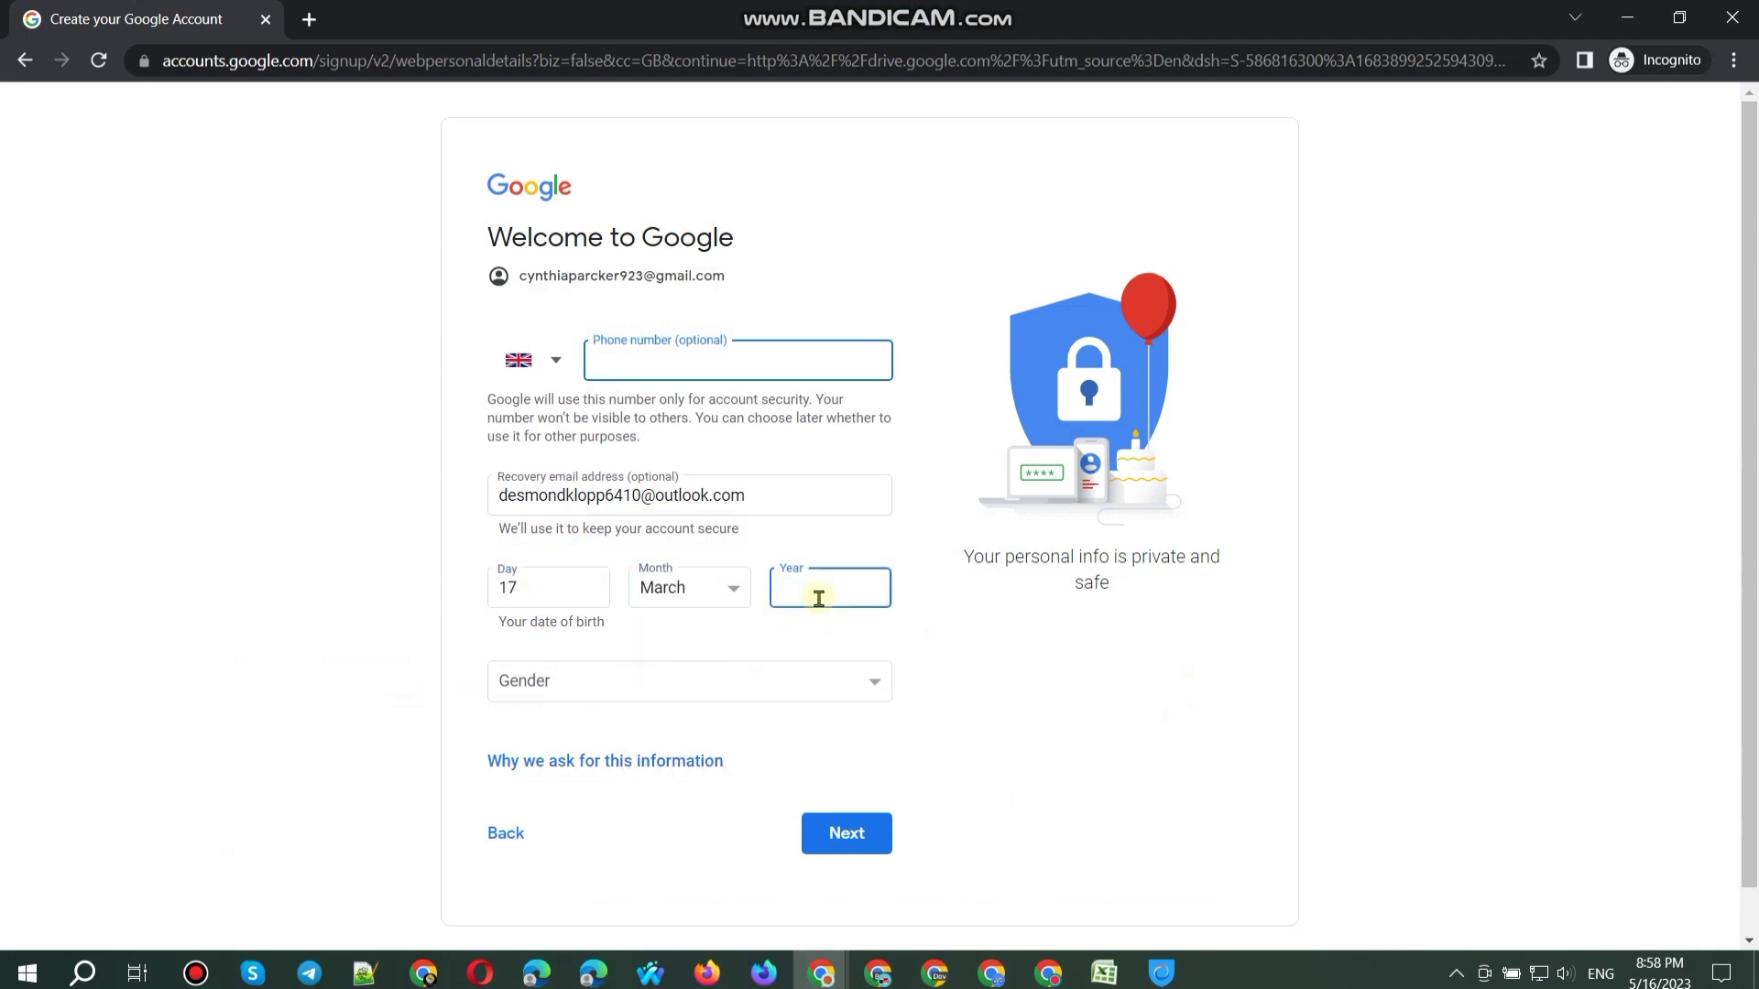
click(632, 682)
click(510, 714)
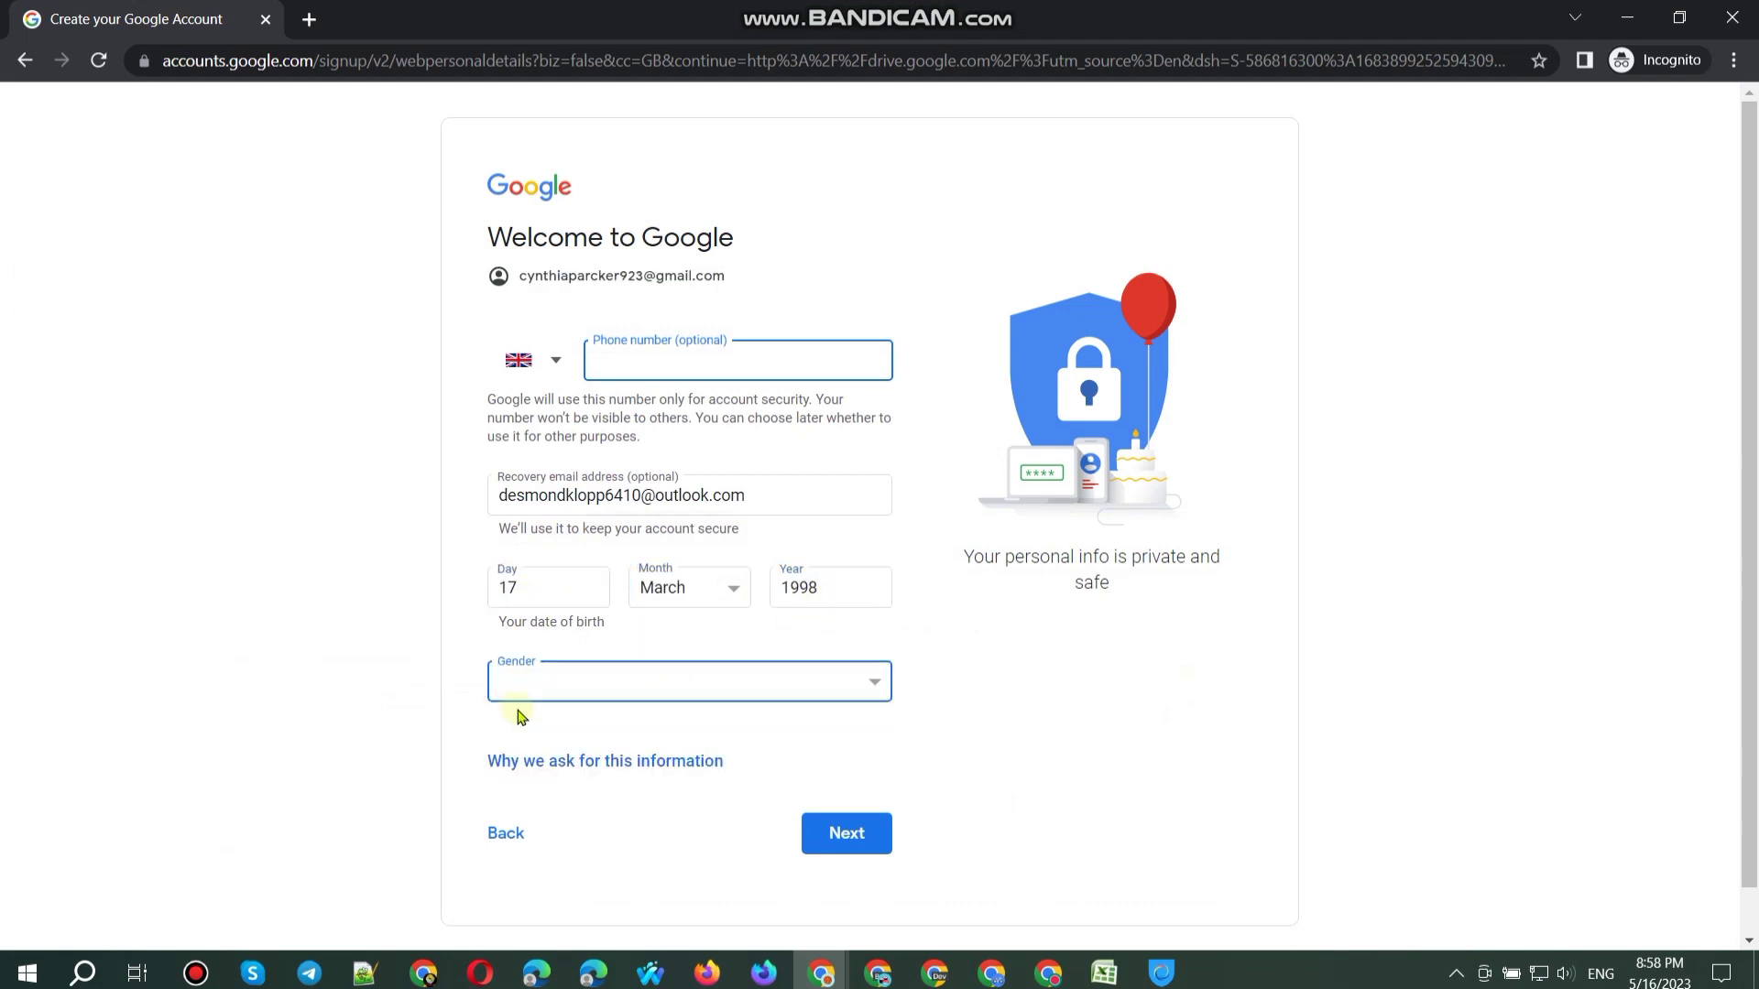
Step: Load the sign-up page URL again in a new incognito tab
click(574, 62)
key(ctrl+c)
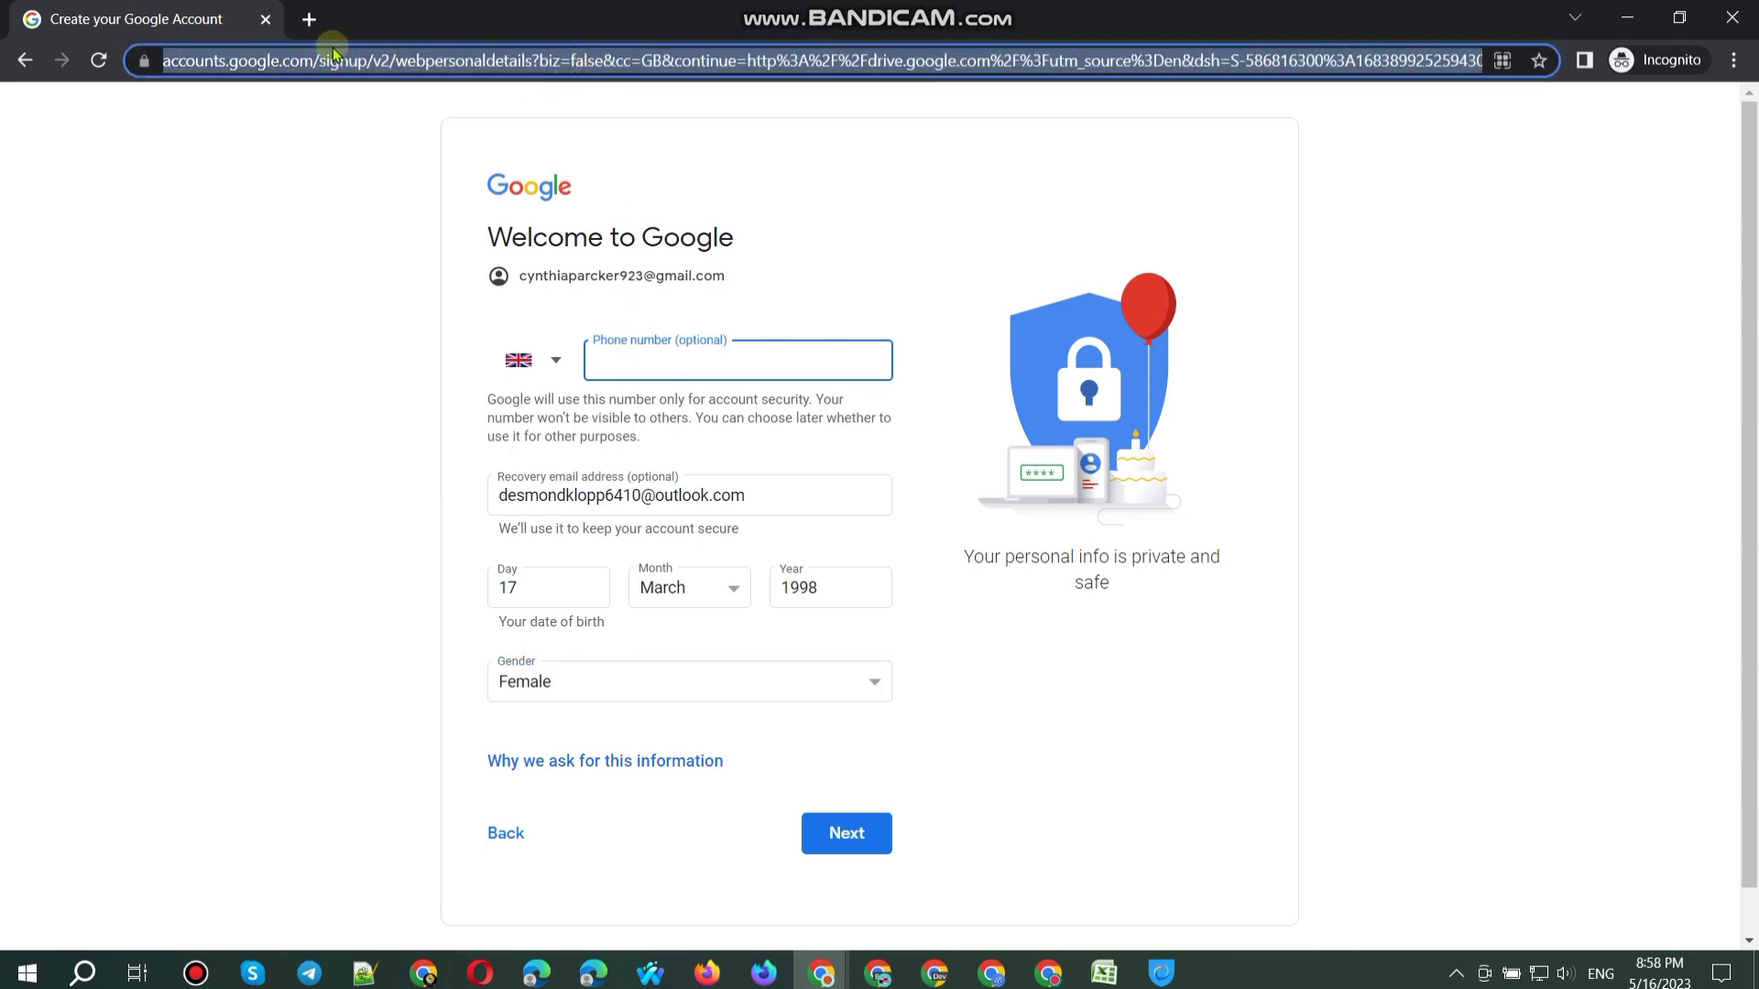
click(308, 20)
key(ctrl+v)
key(Return)
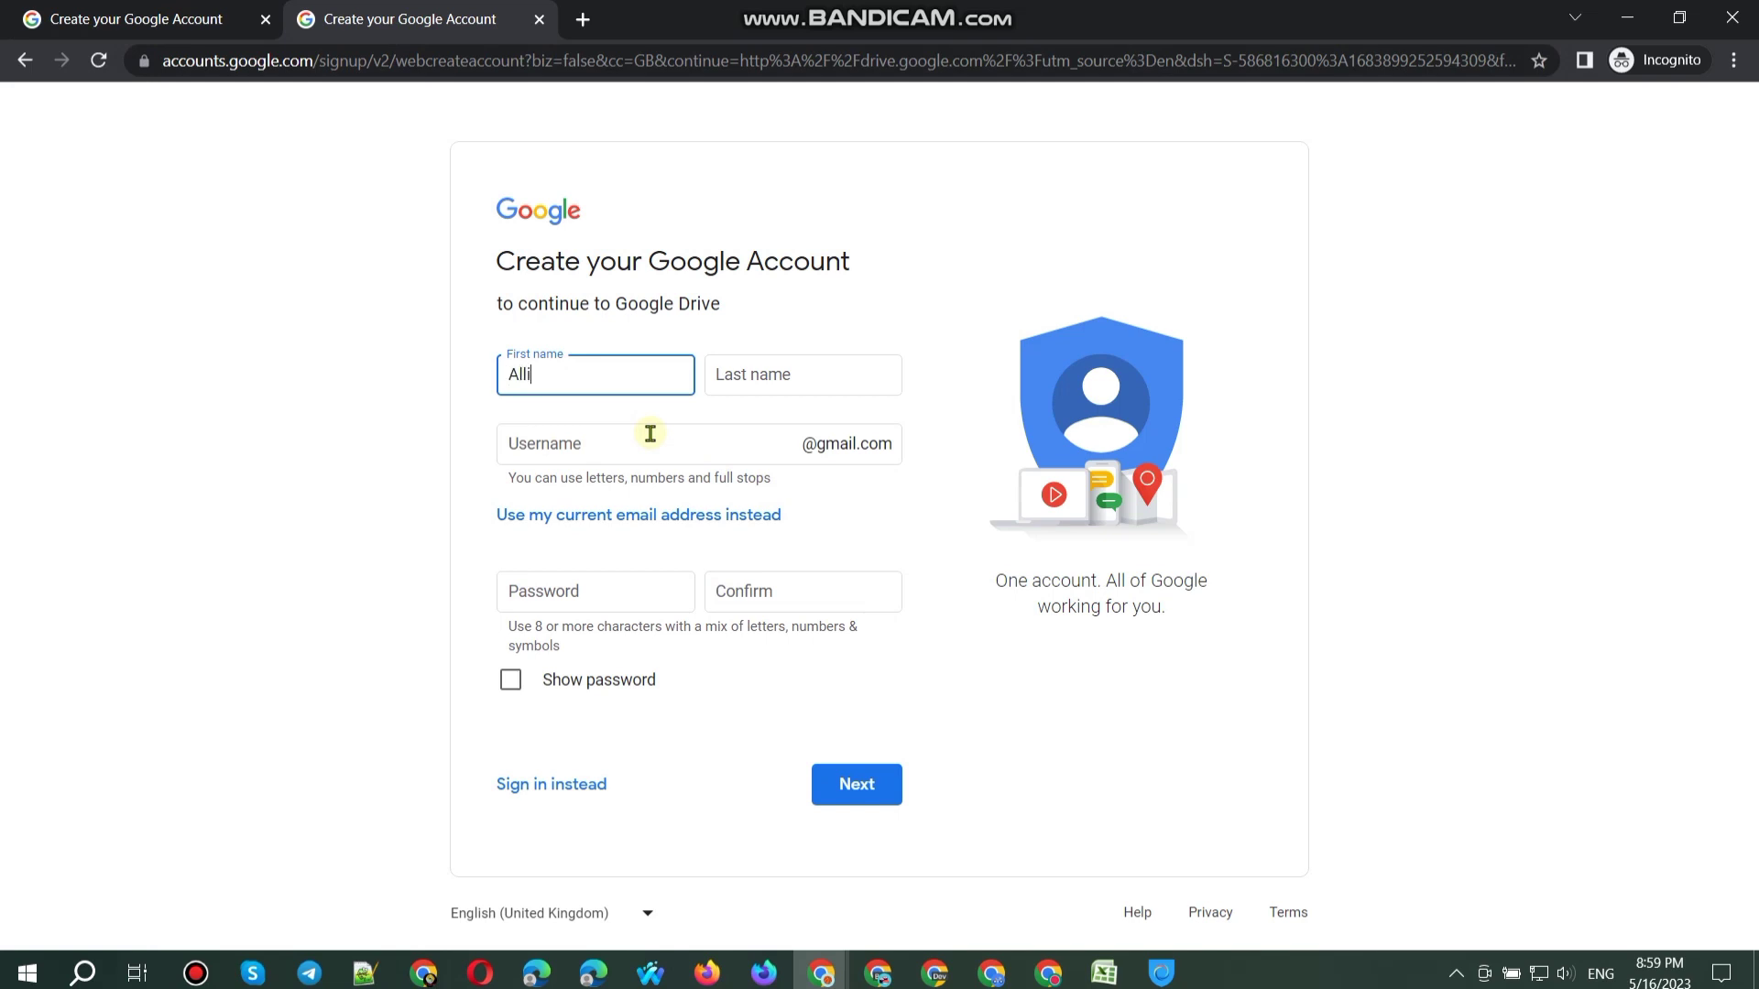
Step: Enter the first and last name and type the chosen username
key(Tab)
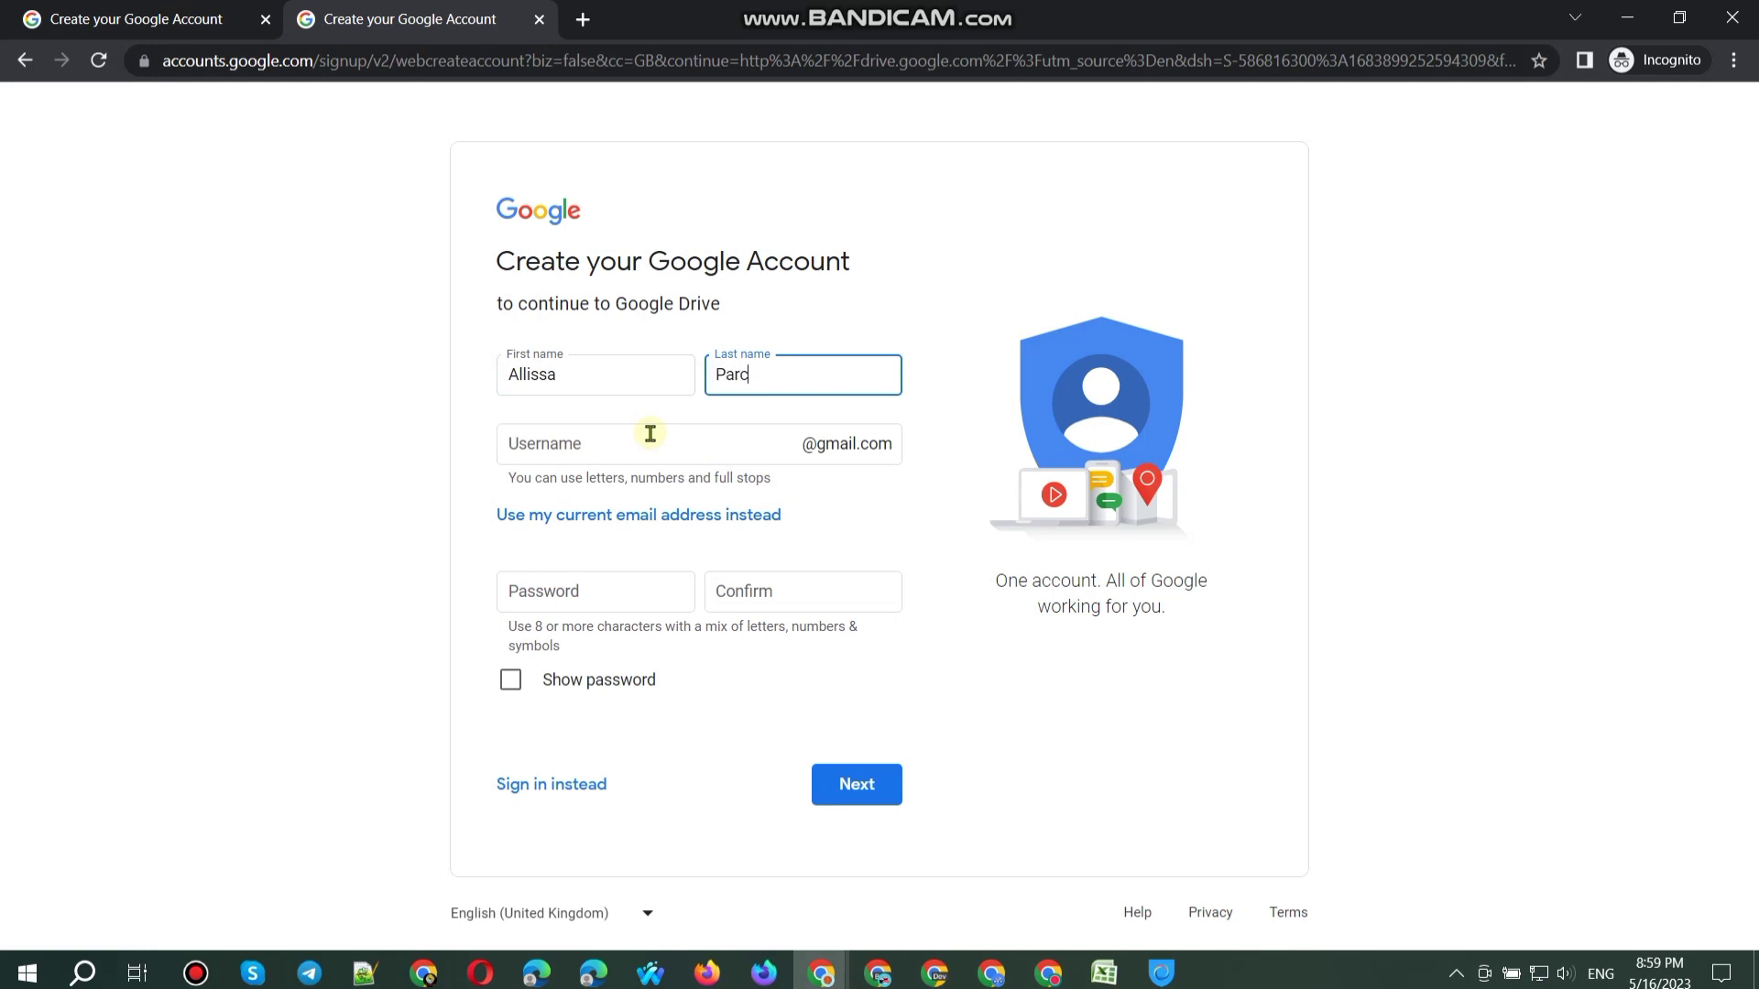
click(636, 463)
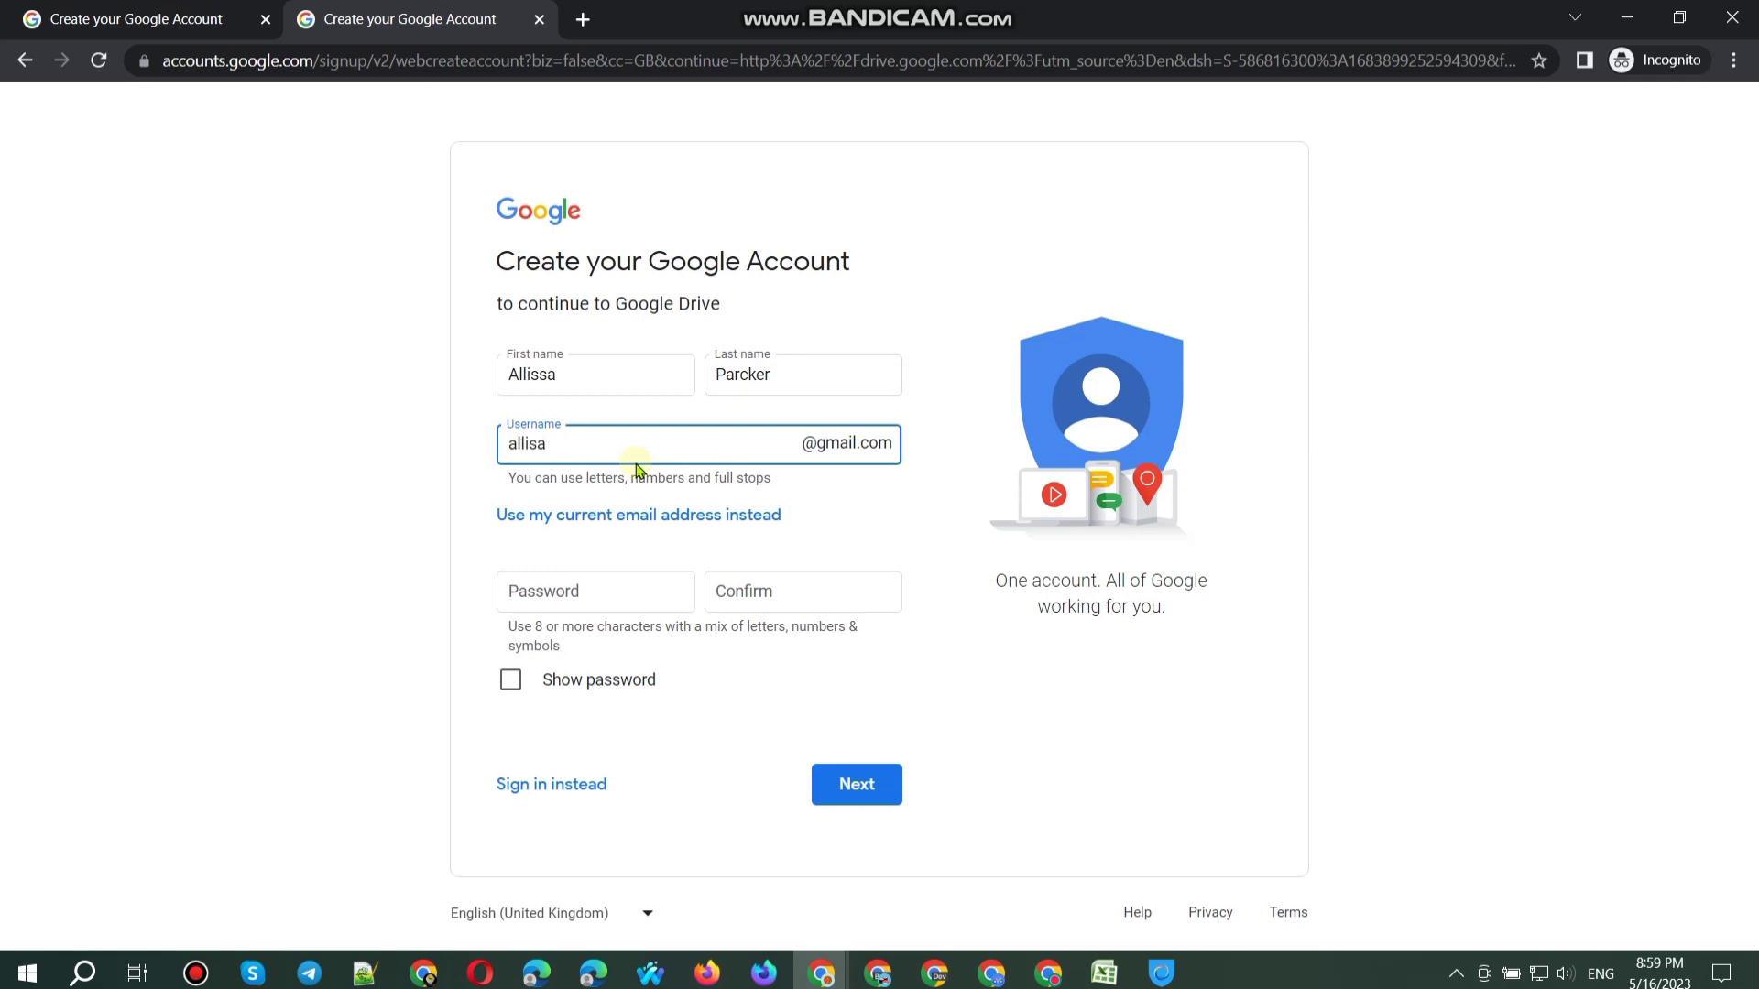
Step: Type a password and copy it into the Confirm field, hiding it again afterwards
click(612, 587)
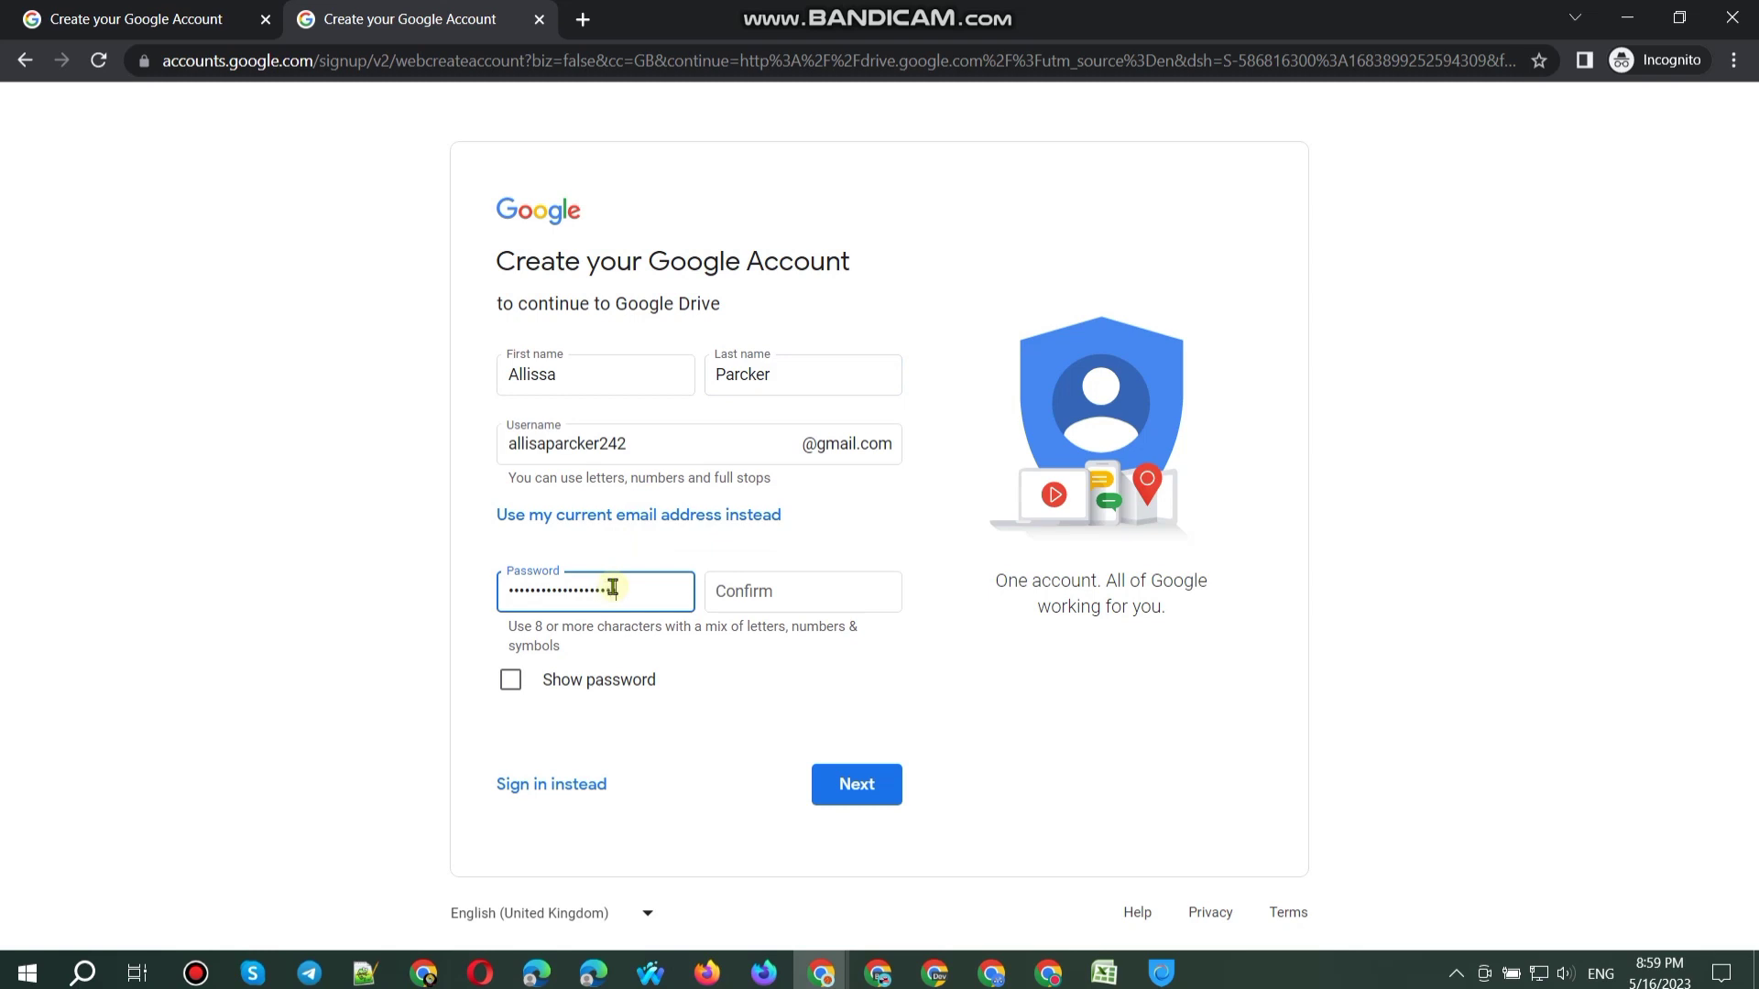
click(644, 679)
key(ctrl+a)
key(ctrl+c)
click(739, 593)
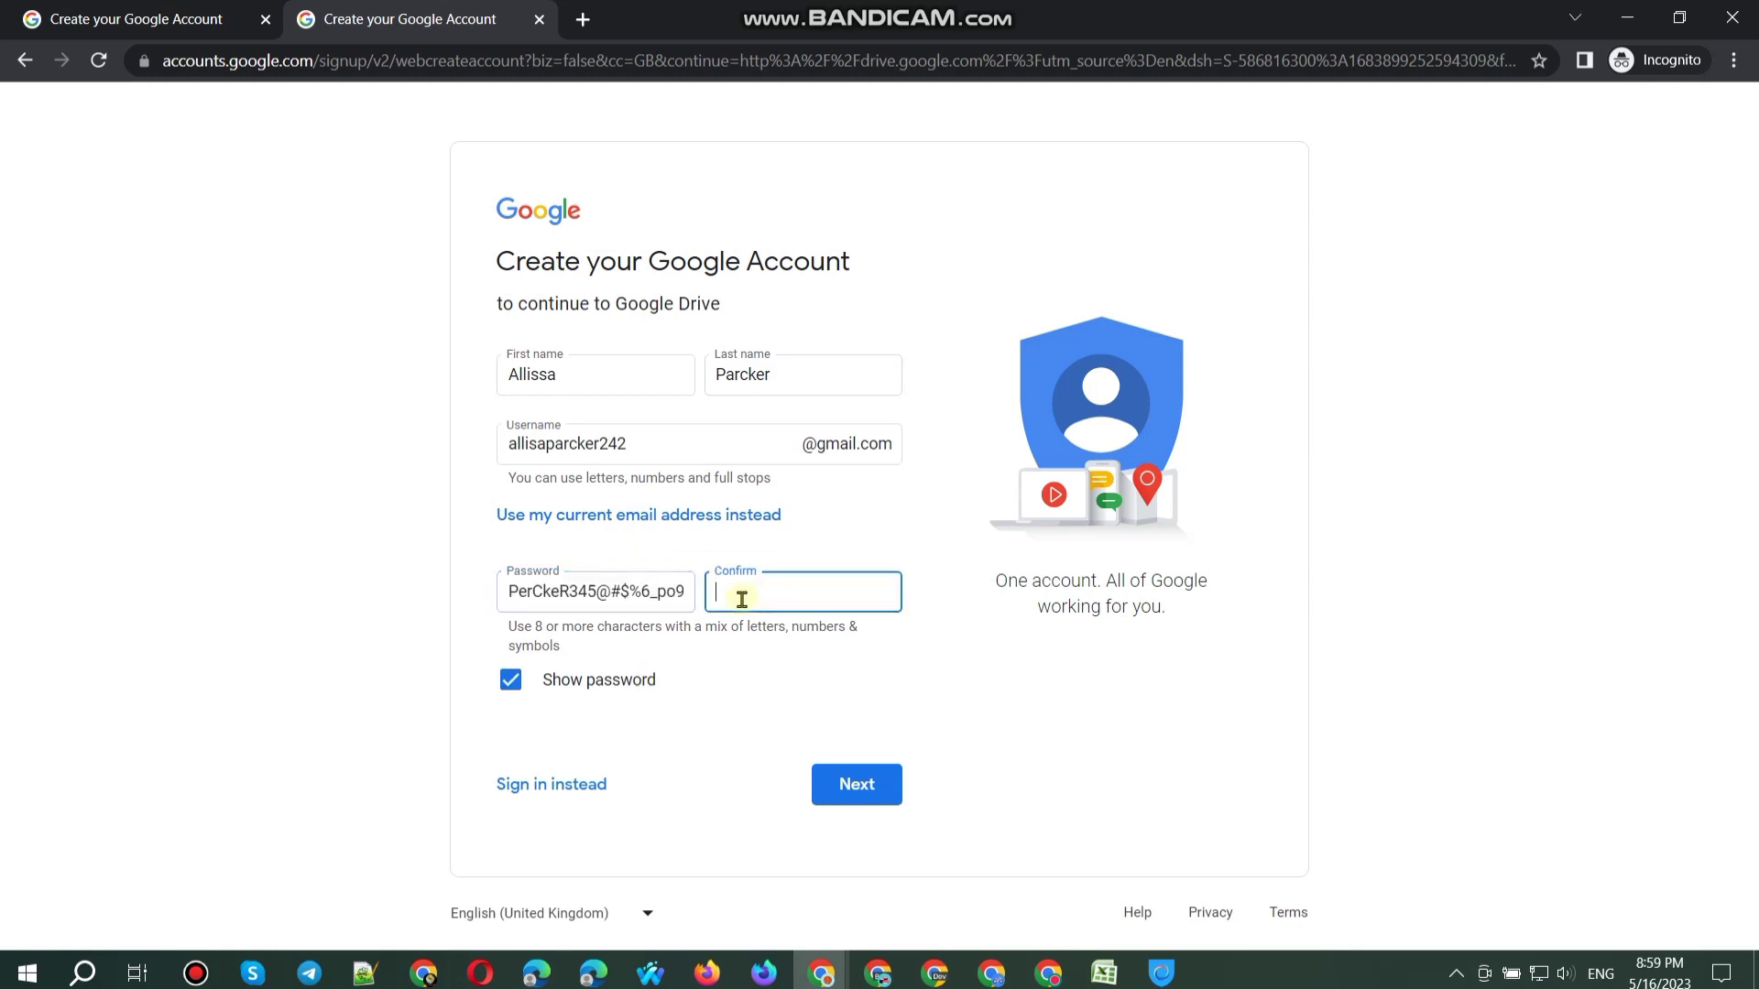
key(ctrl+v)
click(620, 680)
Step: Append stray @@ characters to the first name
click(614, 384)
text(@@)
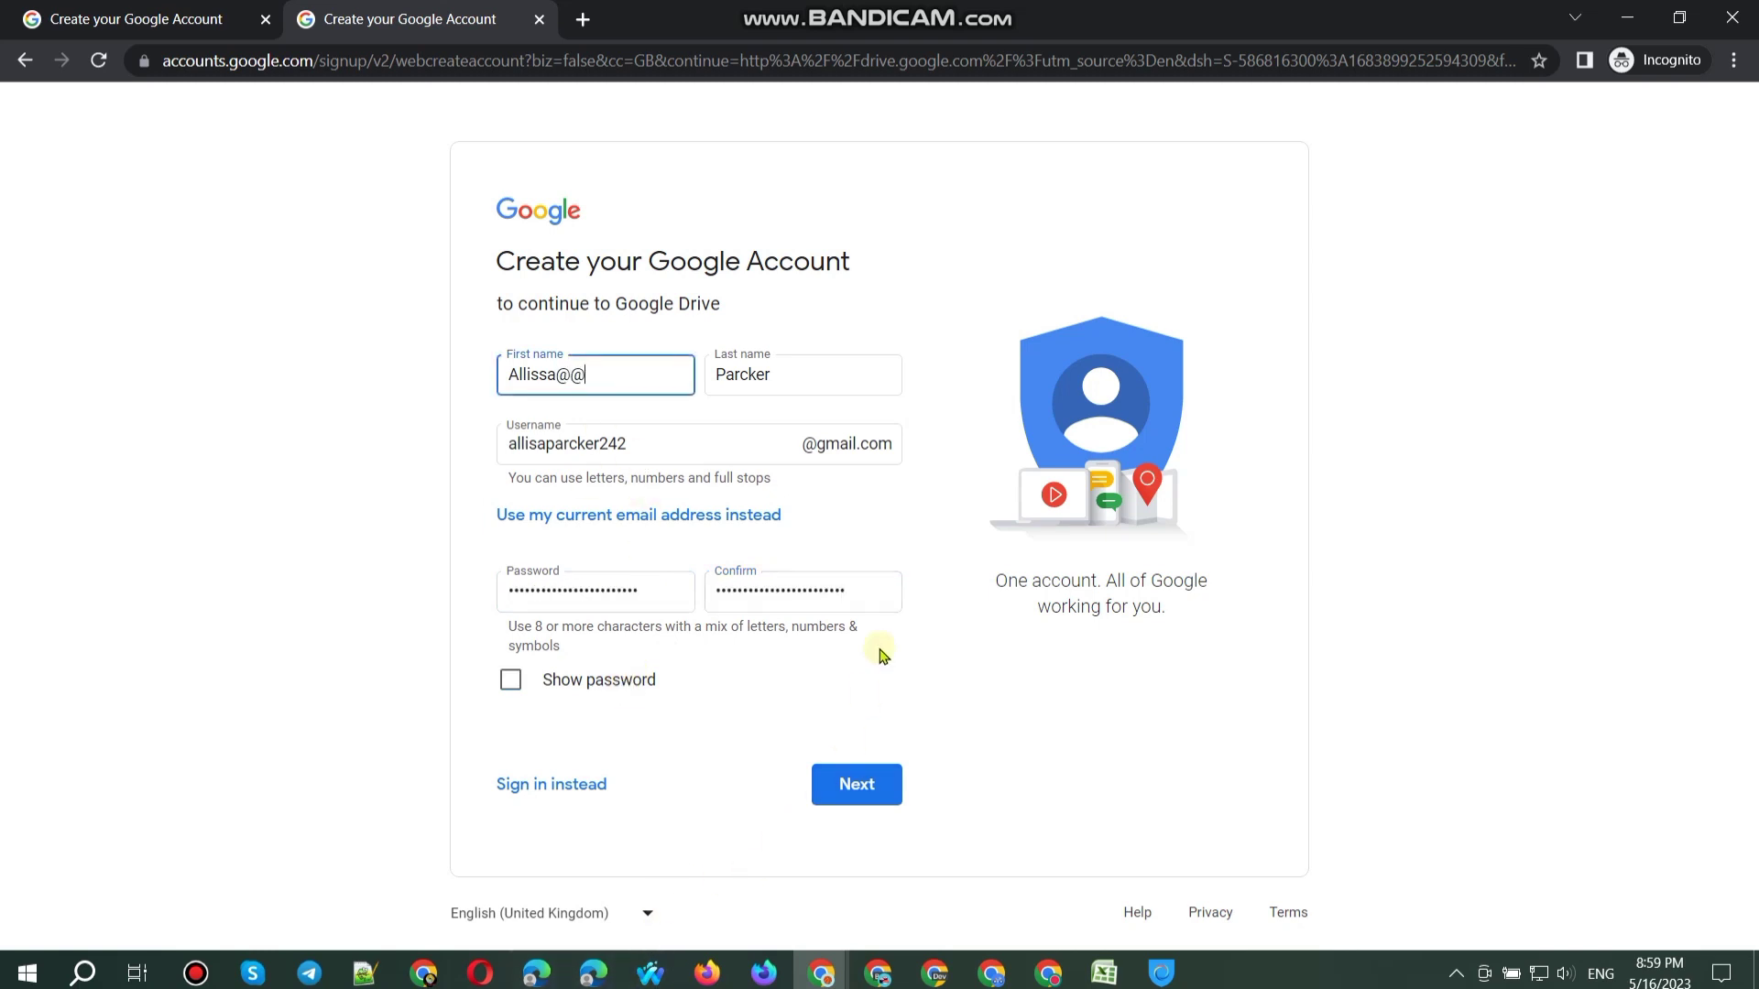
click(820, 385)
Step: Add @@ to the last name, then delete the stray @ signs from the first and last names
text(@@)
click(696, 452)
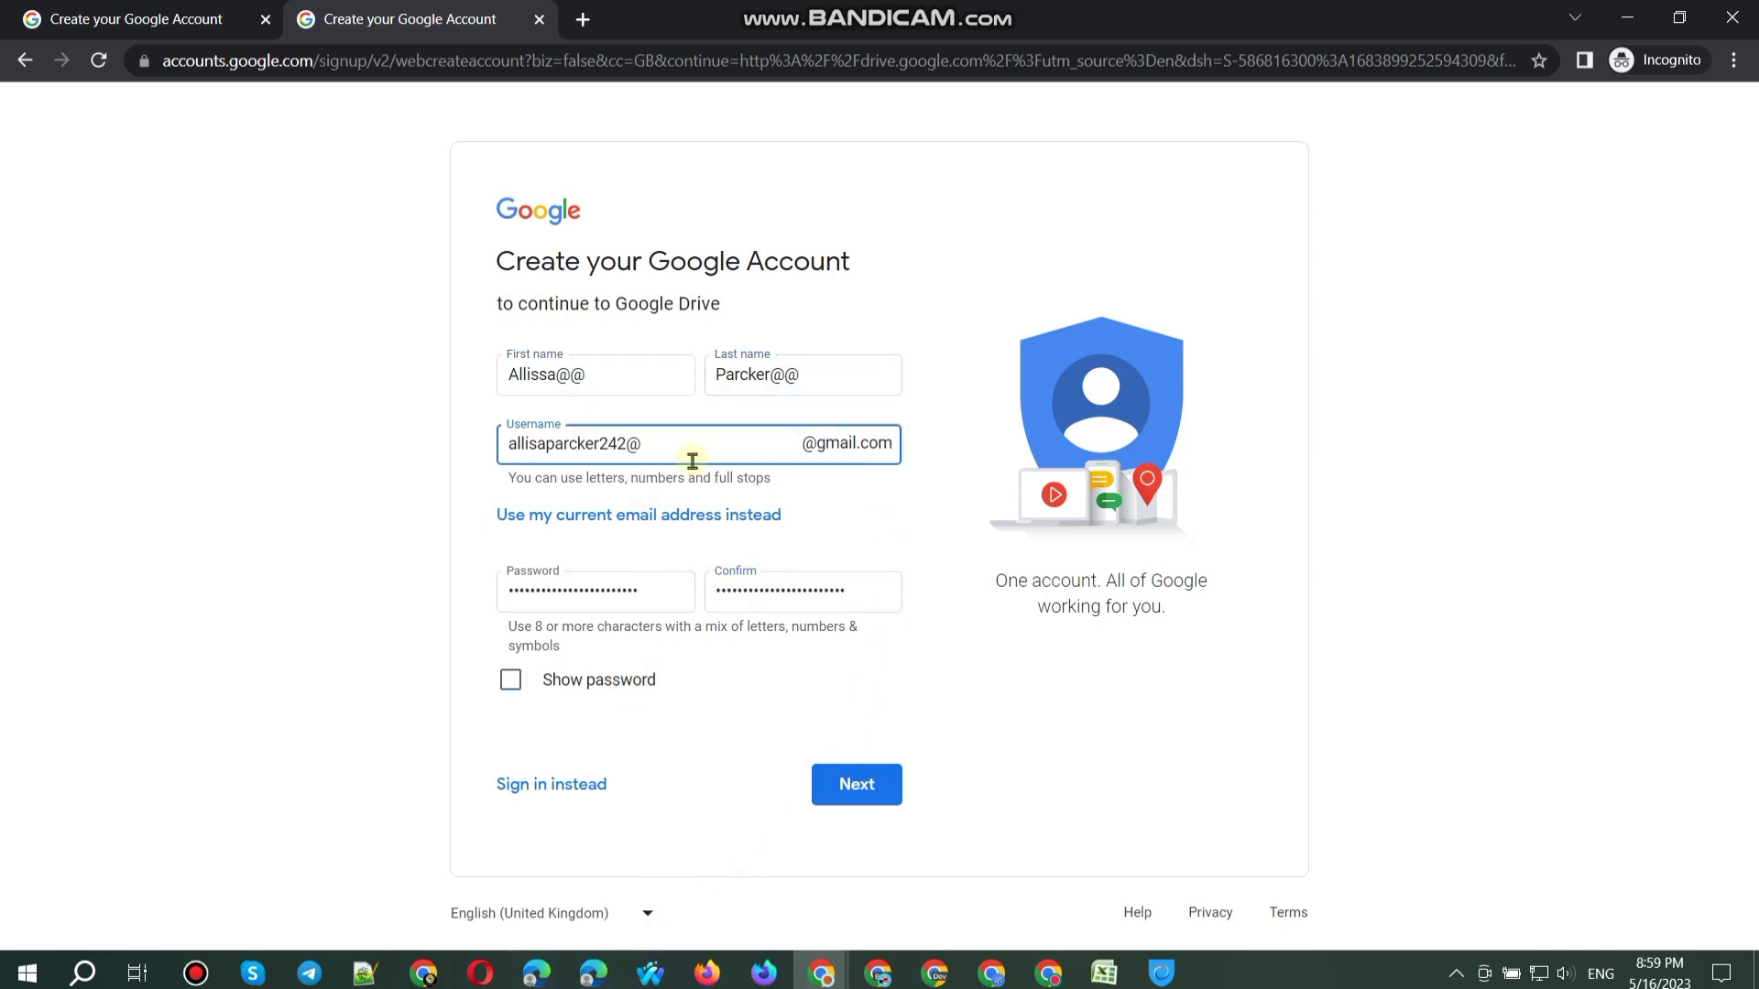
key(BackSpace)
key(Return)
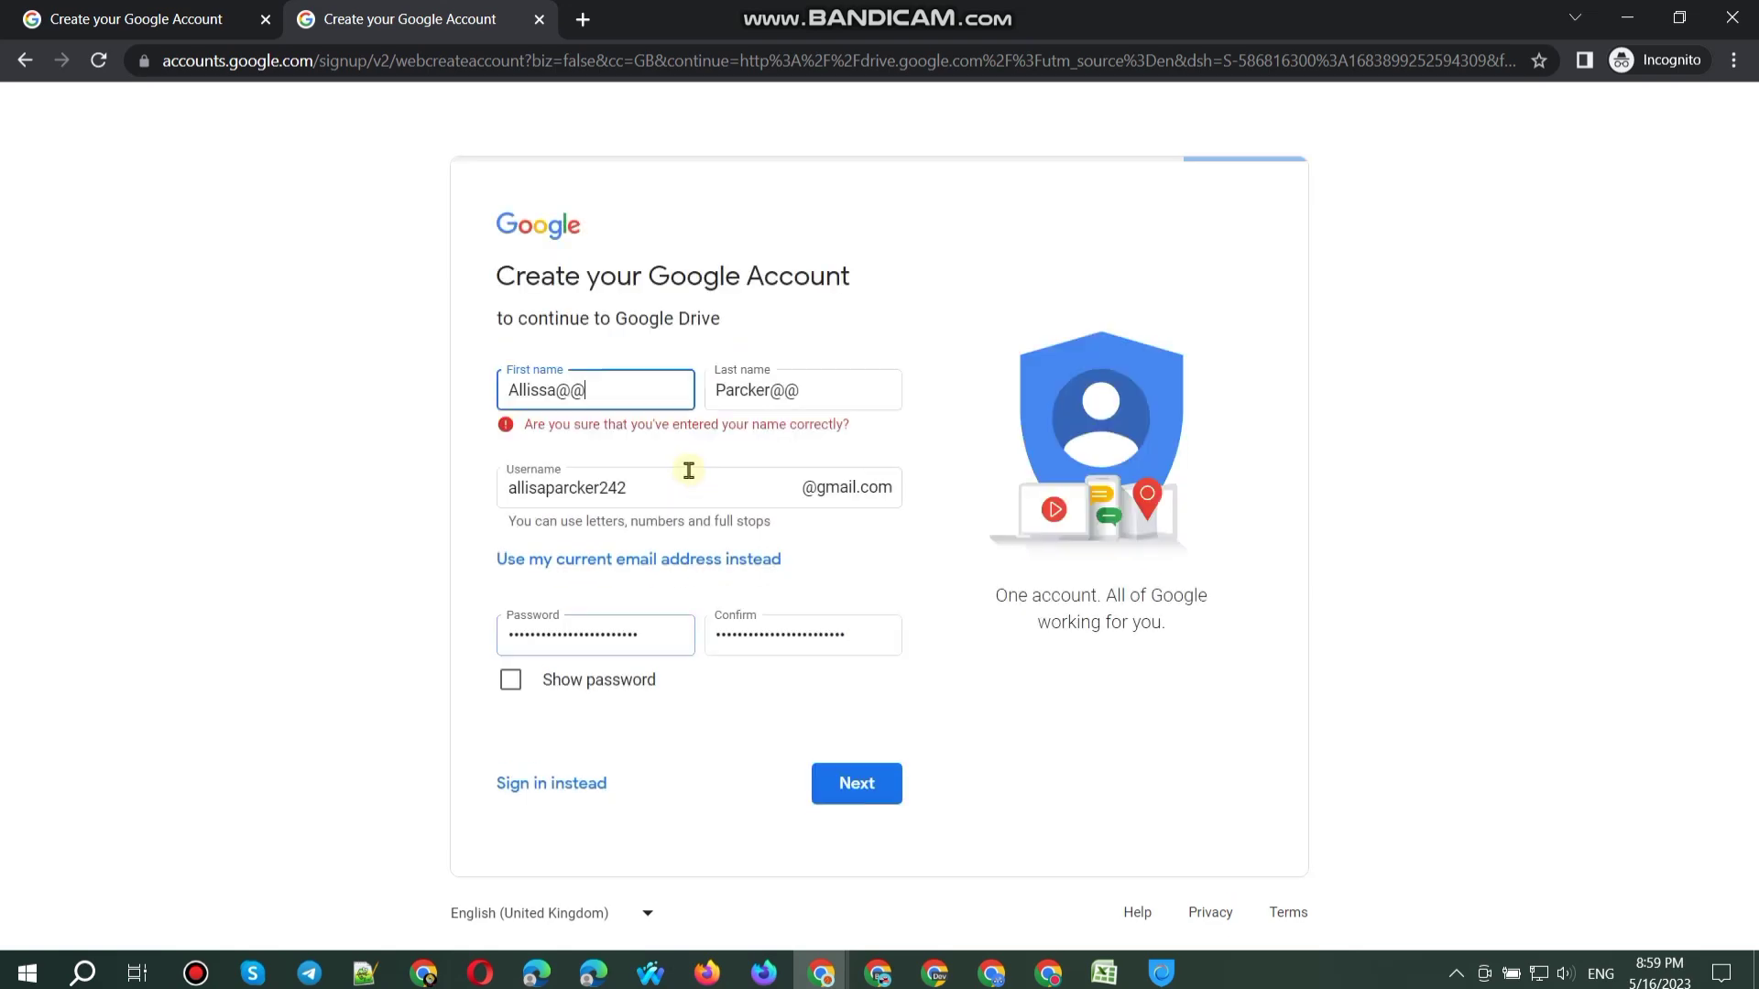
key(BackSpace)
key(Return)
key(BackSpace)
key(Return)
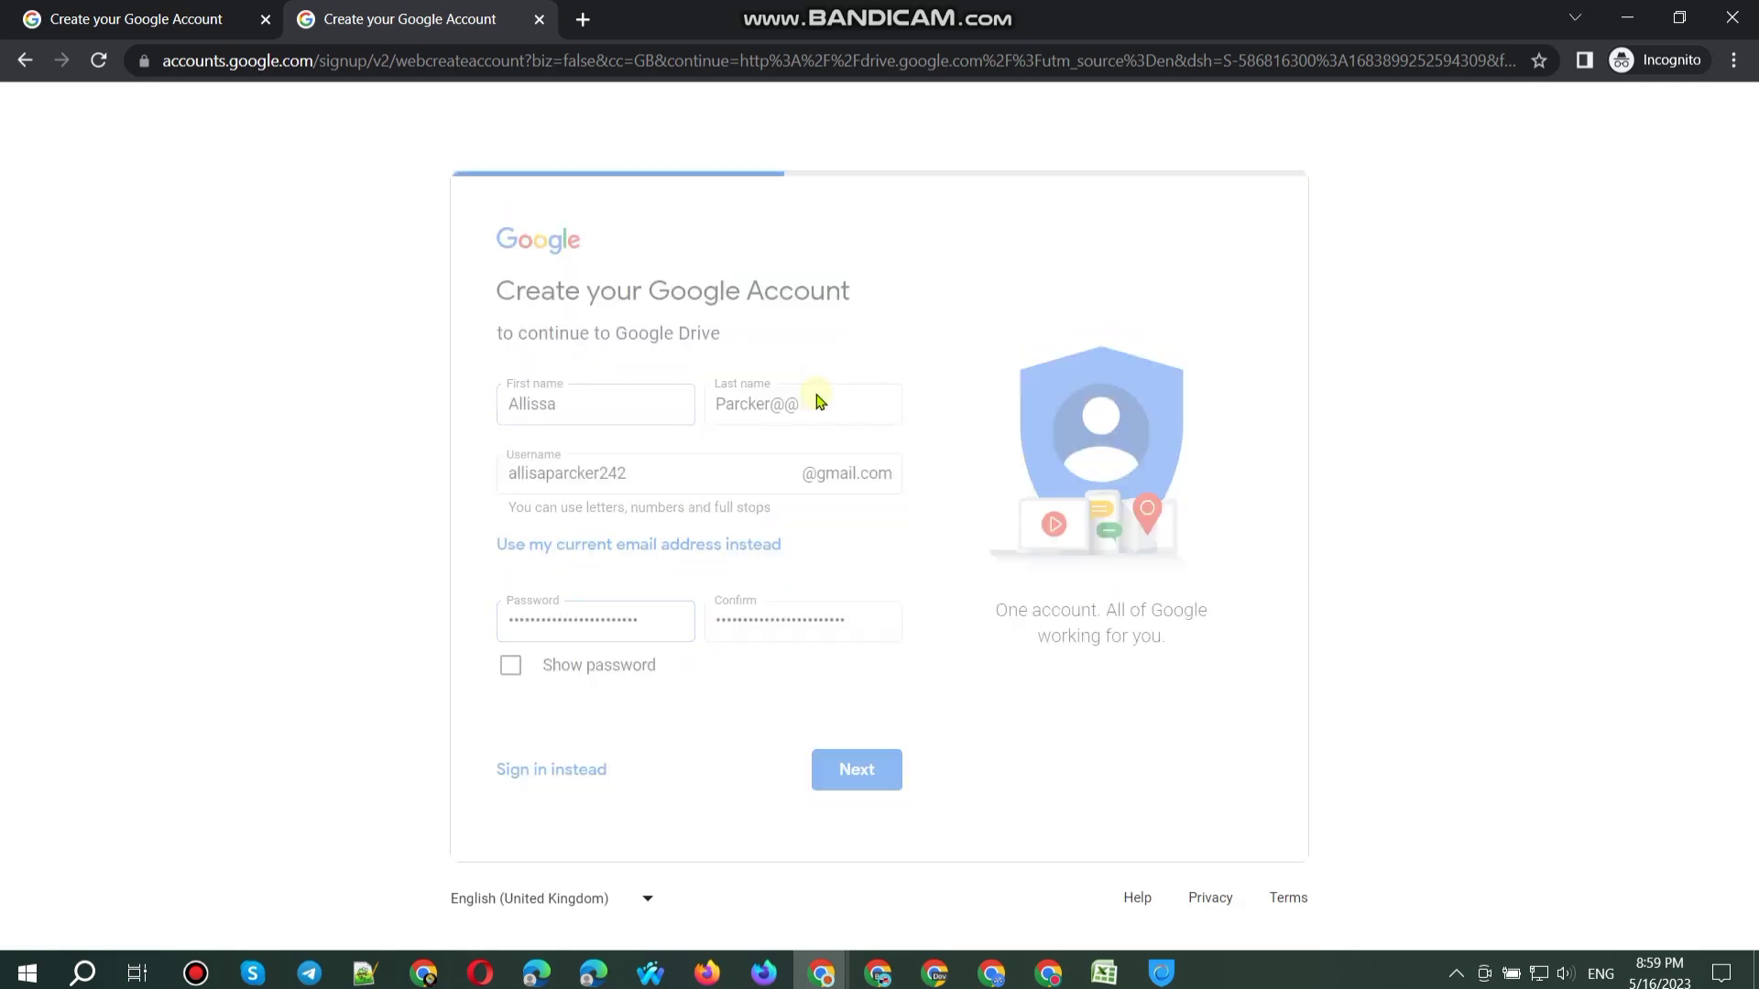
key(BackSpace)
key(Return)
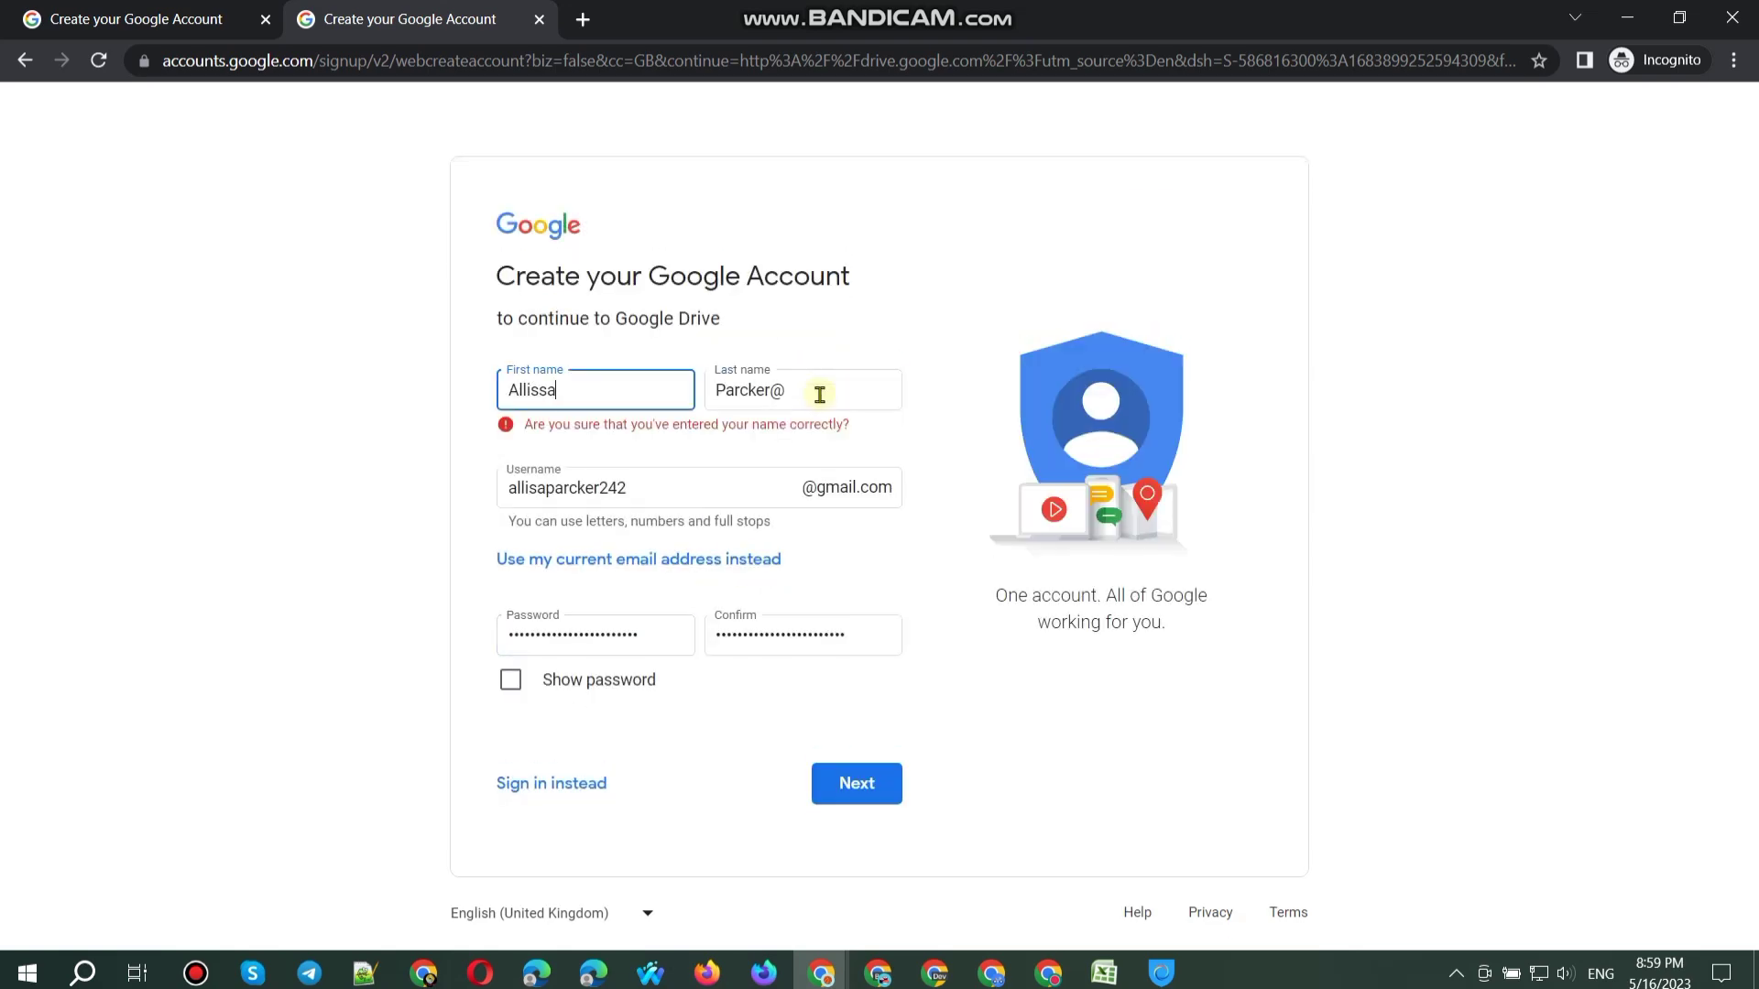
click(819, 394)
key(BackSpace)
Step: Remove the remaining @ signs from the username and submit to reach the personal-details page
click(706, 479)
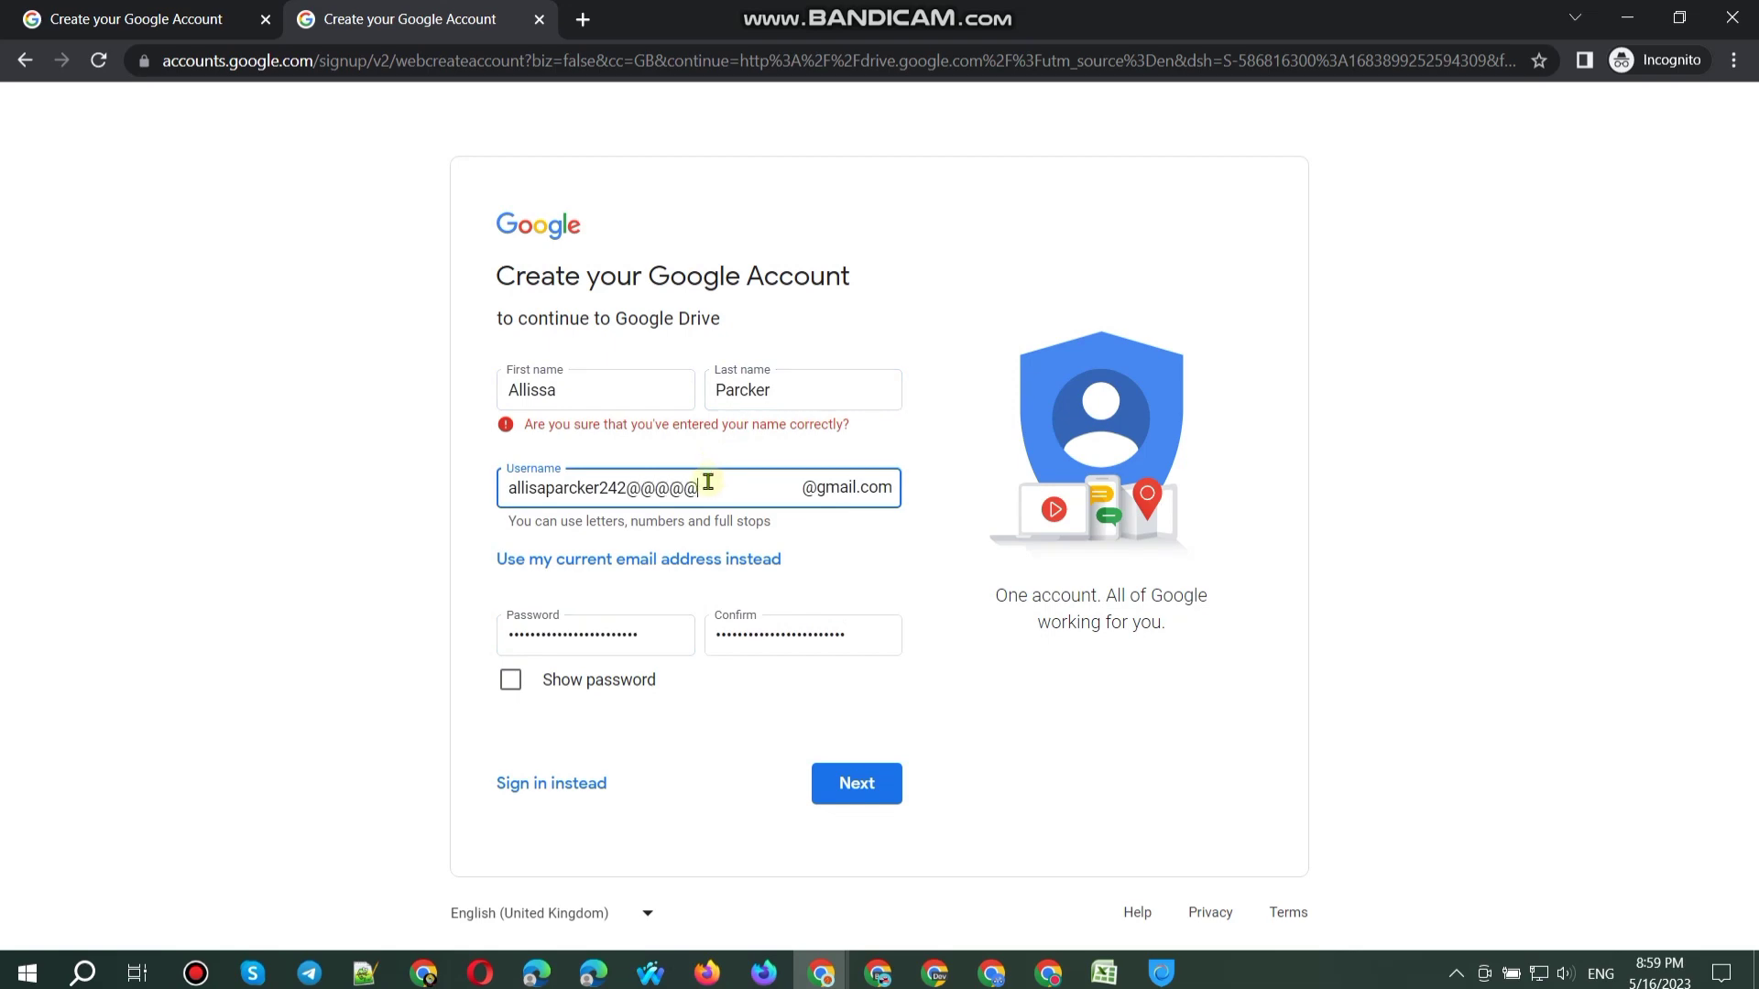
key(BackSpace)
key(Return)
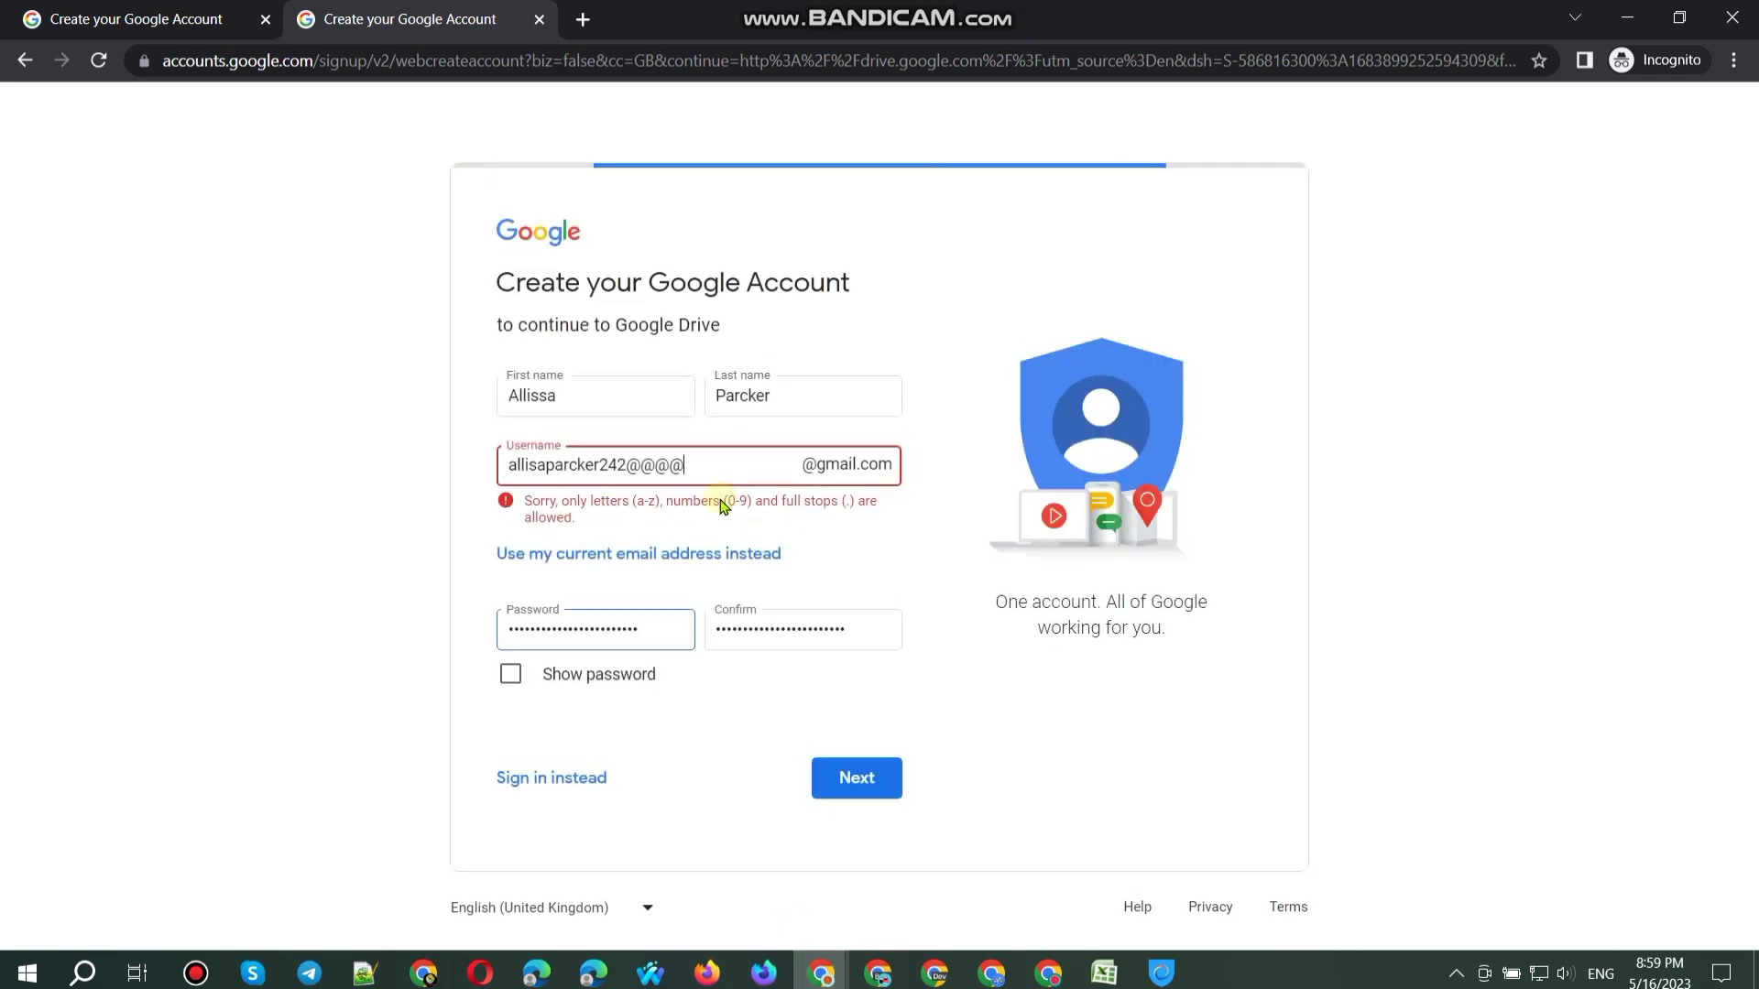
key(BackSpace)
key(BackSpace)
key(Return)
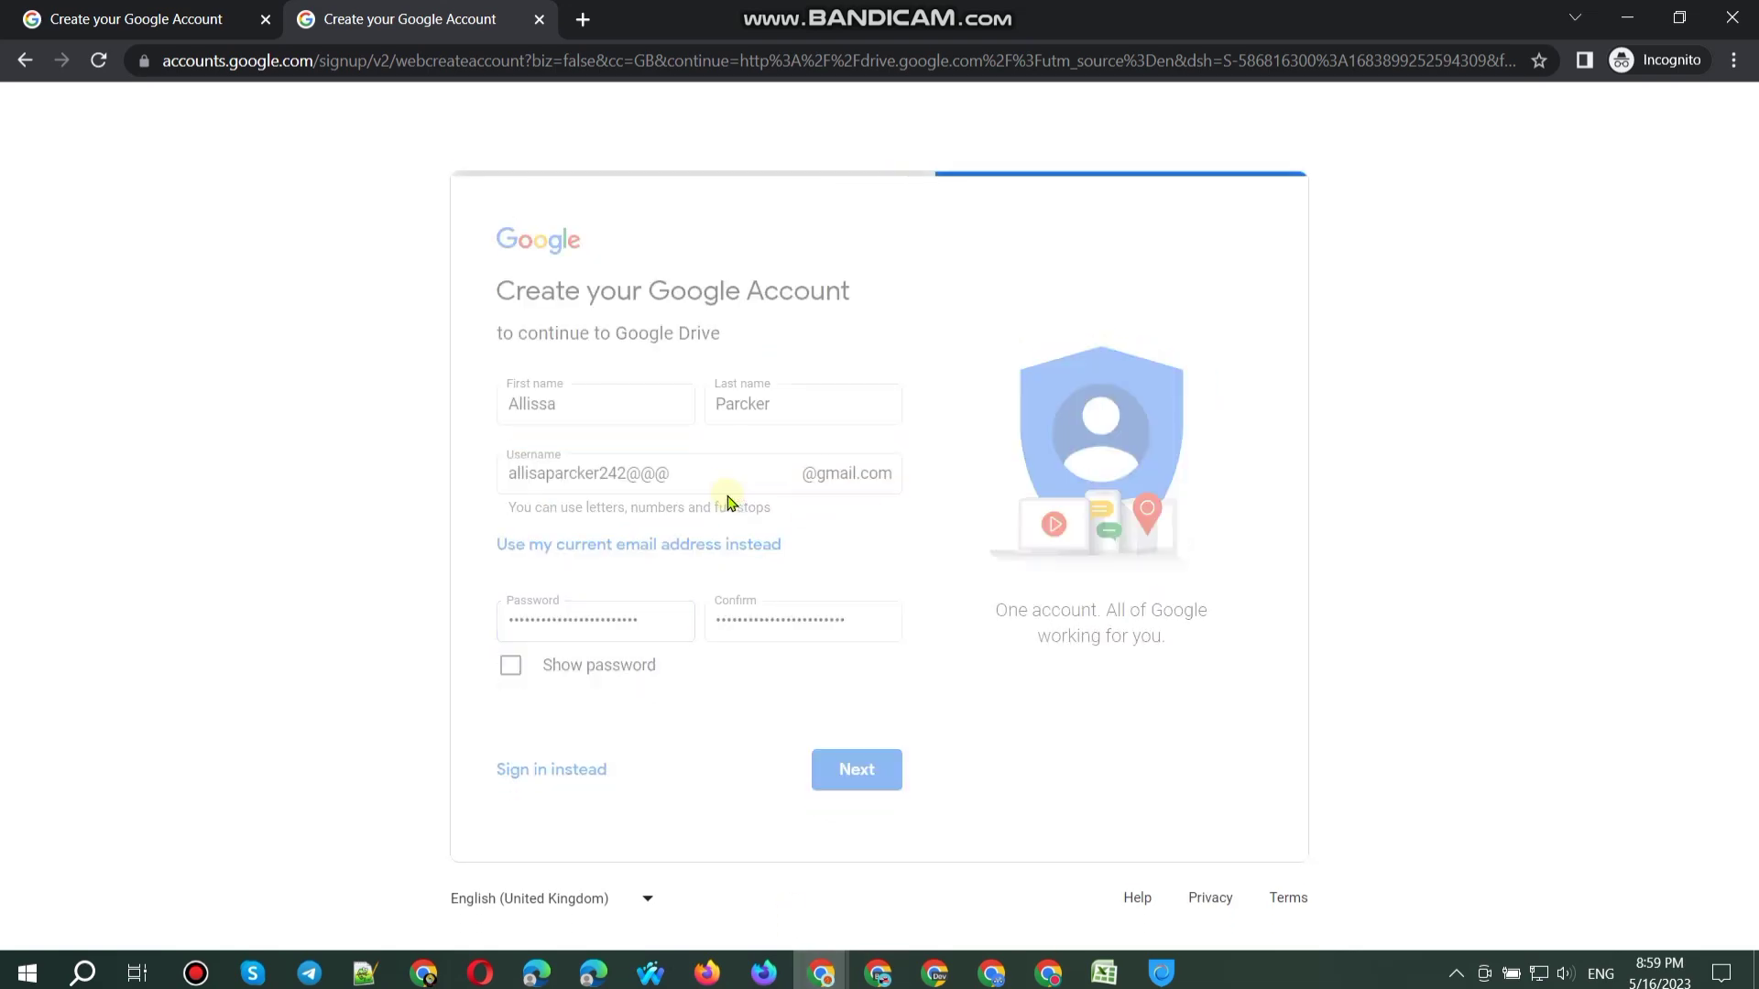
key(BackSpace)
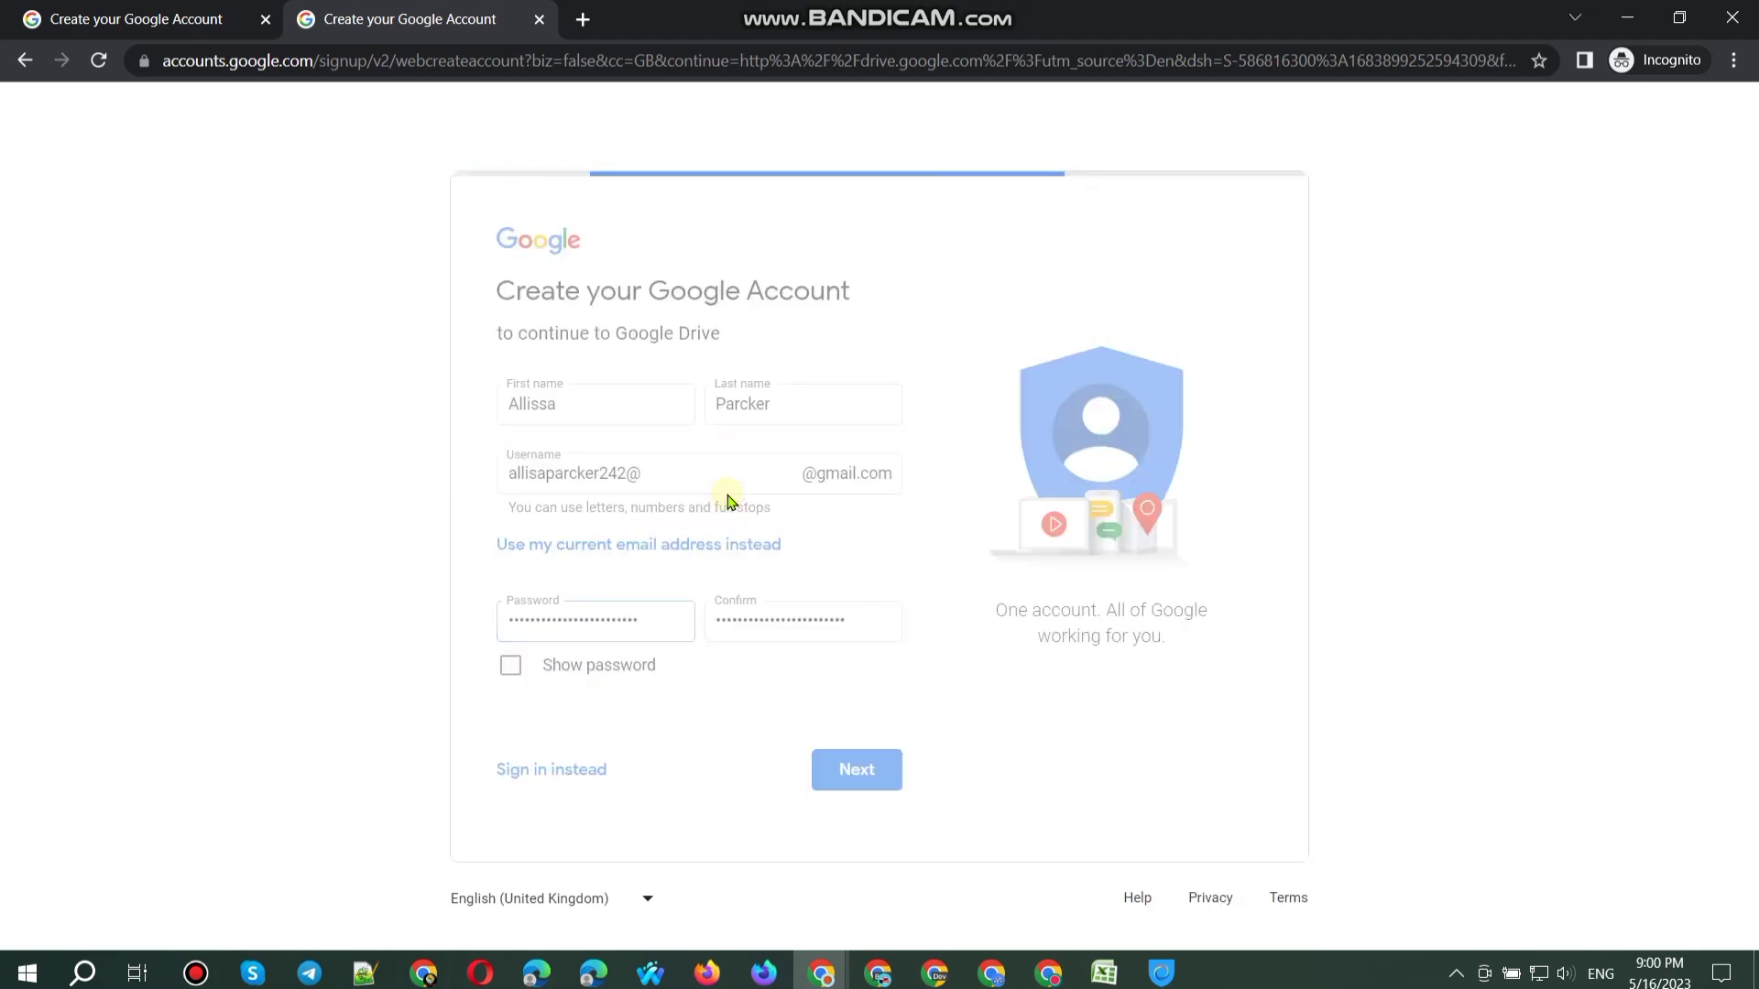
key(BackSpace)
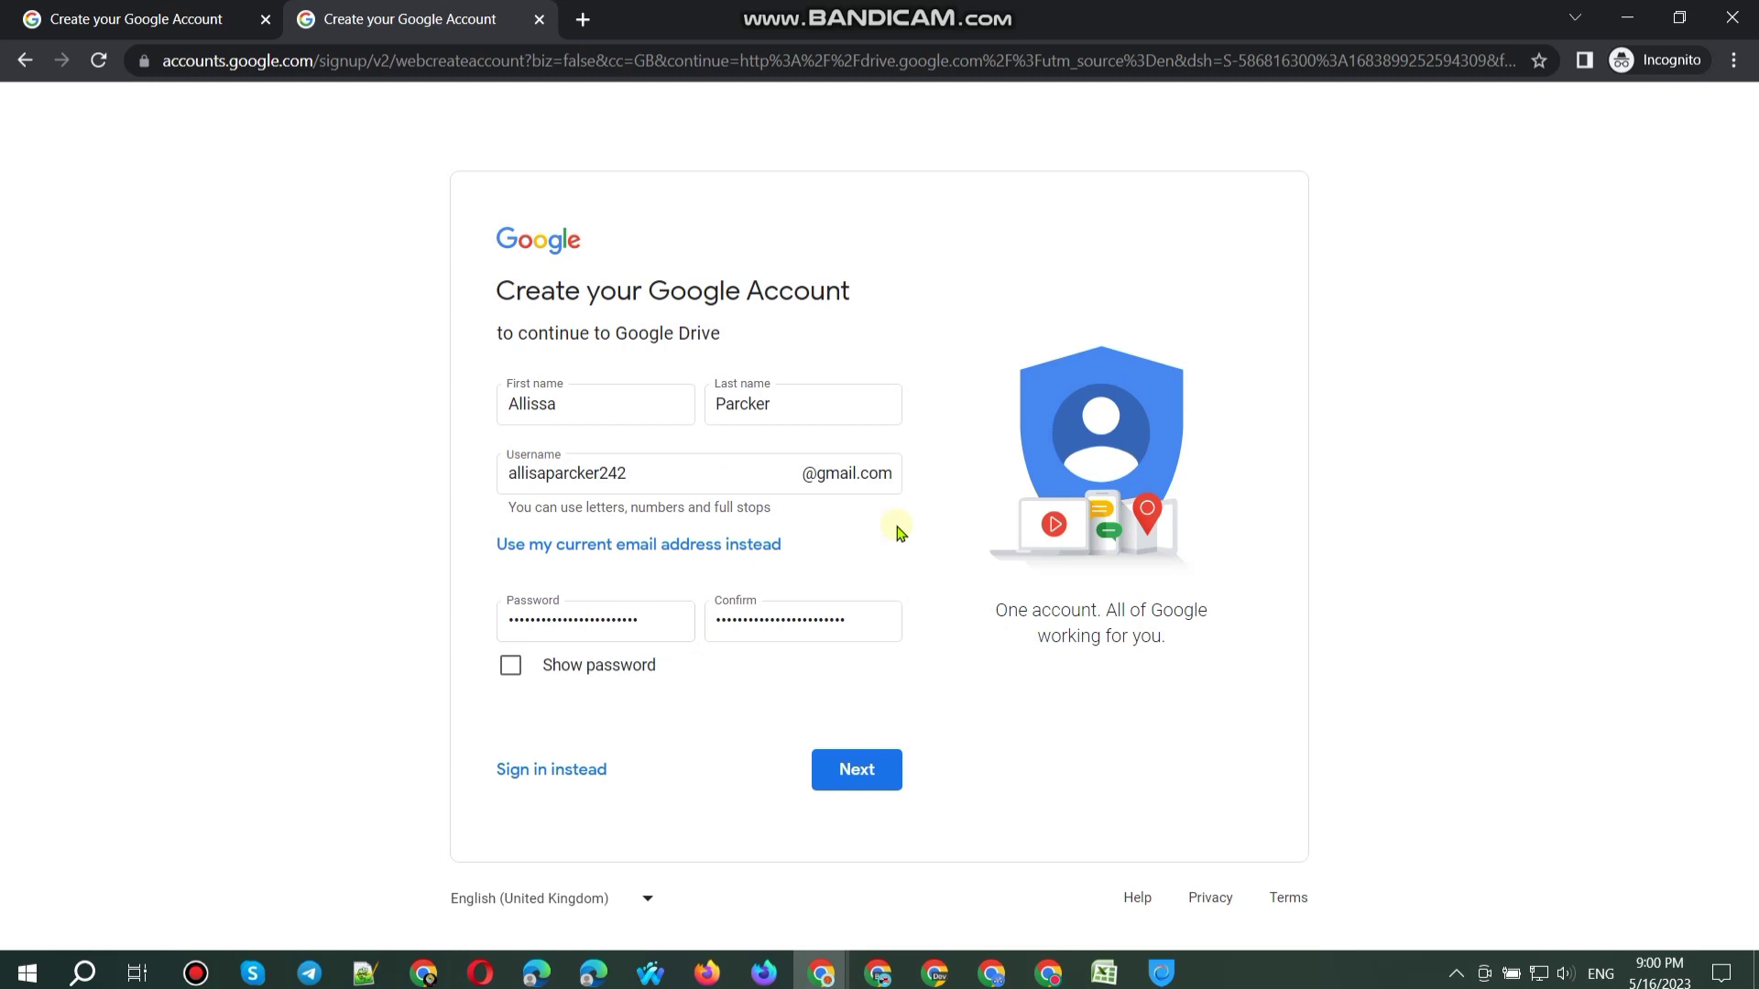
click(843, 766)
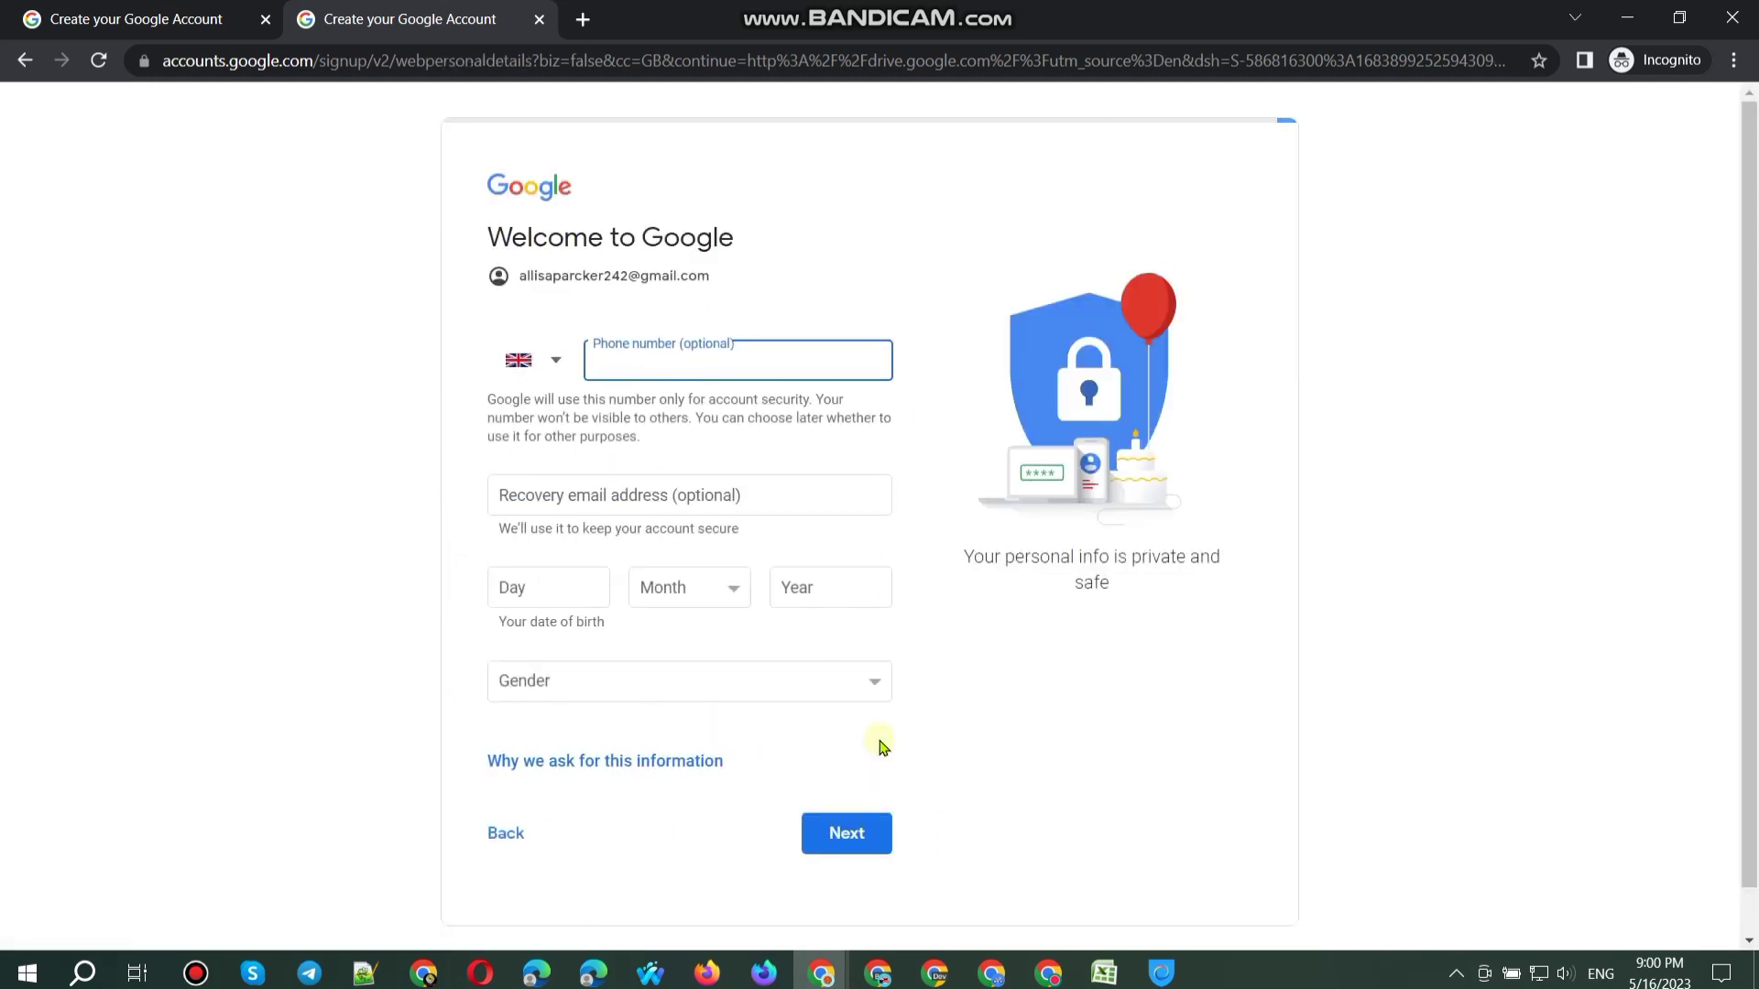
Step: Pick spreadsheet cell A81, paste the recovery email, and select the new Gmail address
click(423, 973)
click(213, 642)
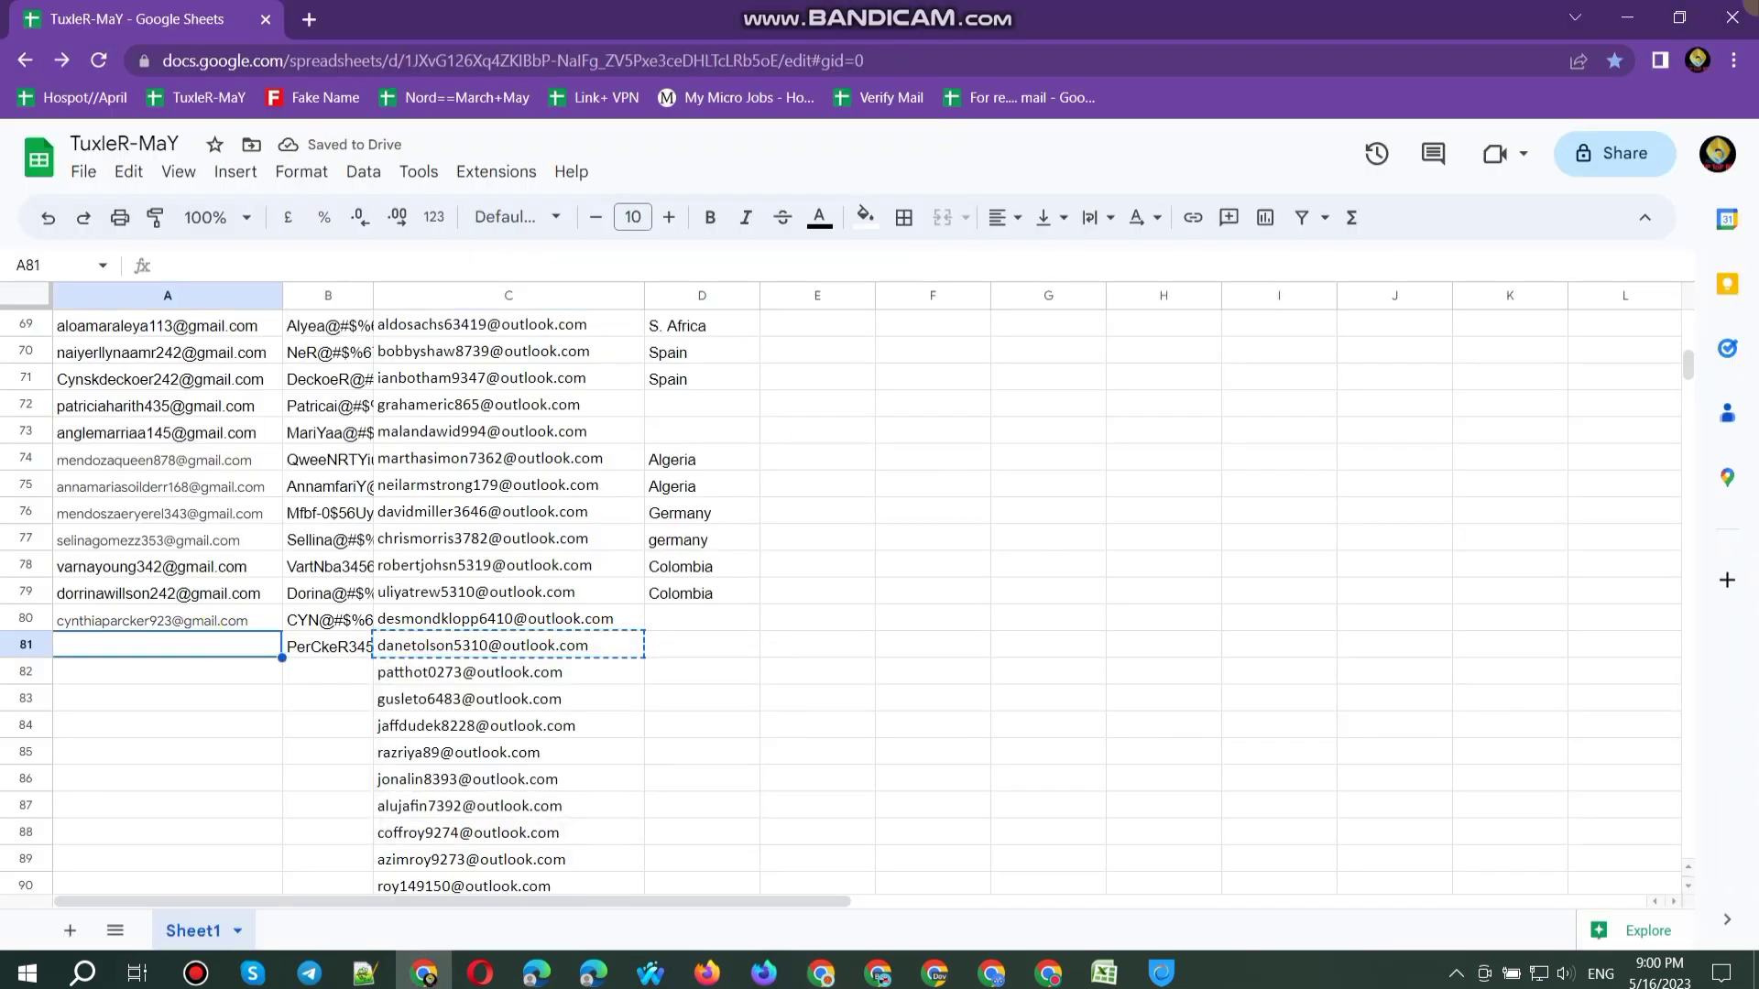
click(1626, 22)
click(601, 477)
key(ctrl+v)
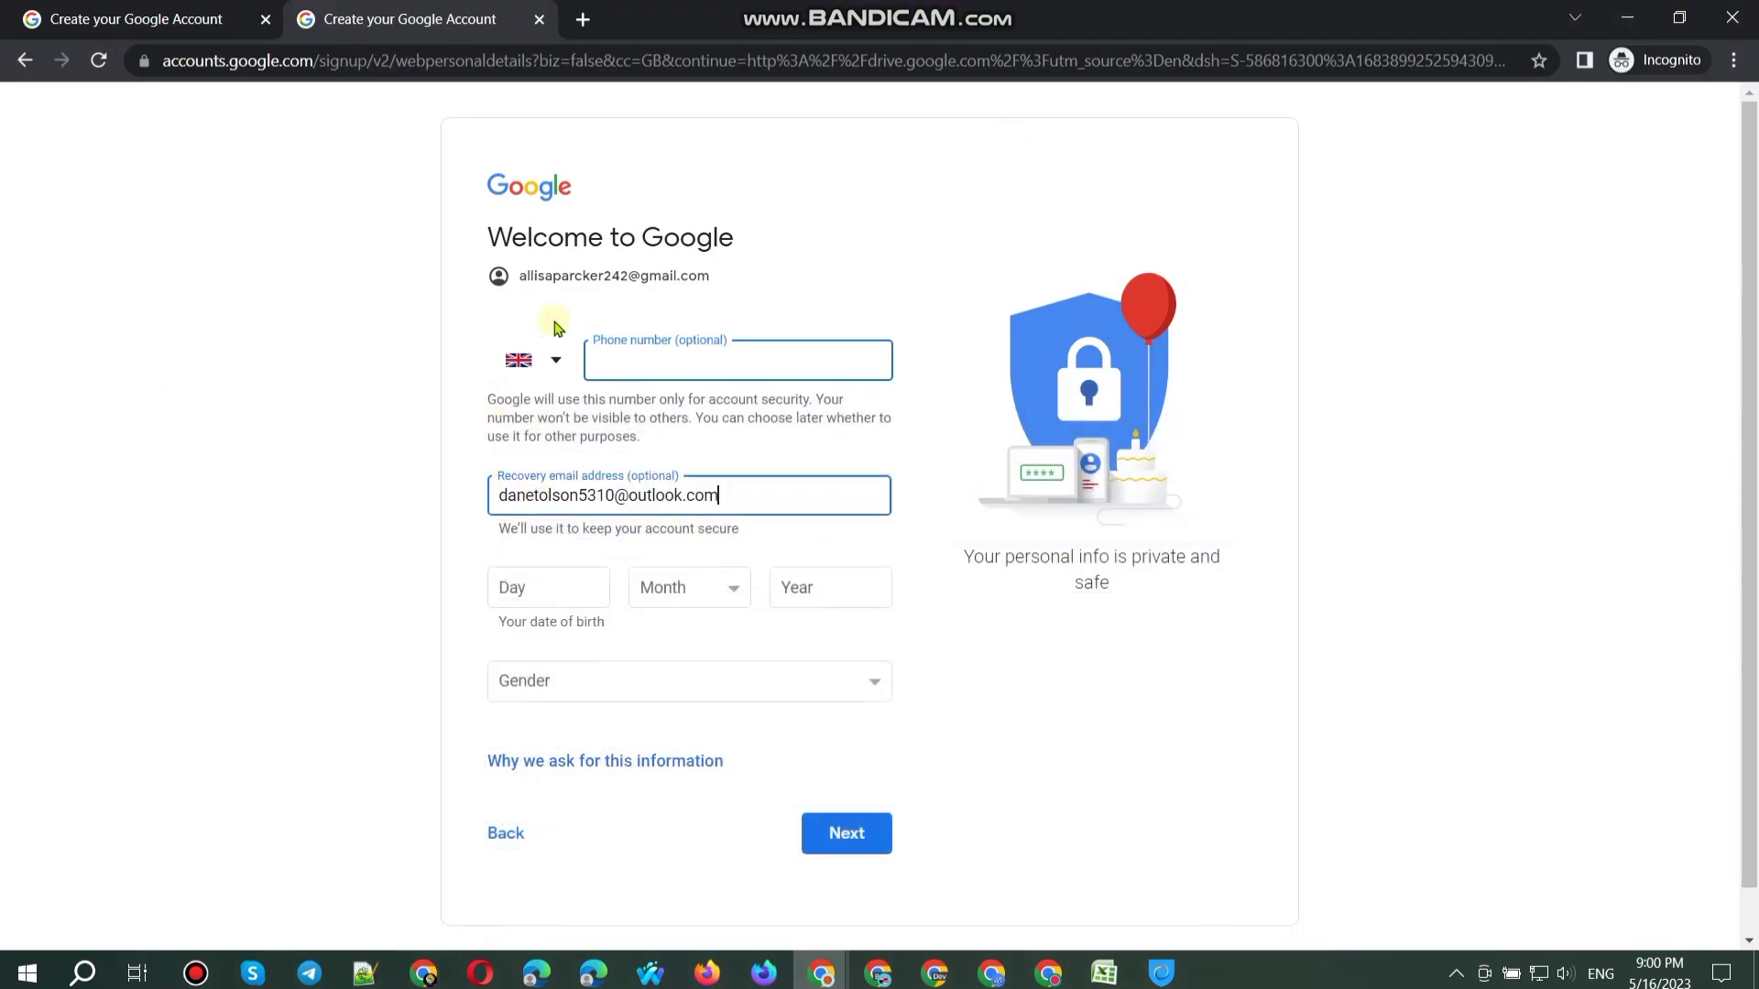
double_click(582, 272)
triple_click(583, 272)
key(ctrl+c)
click(547, 589)
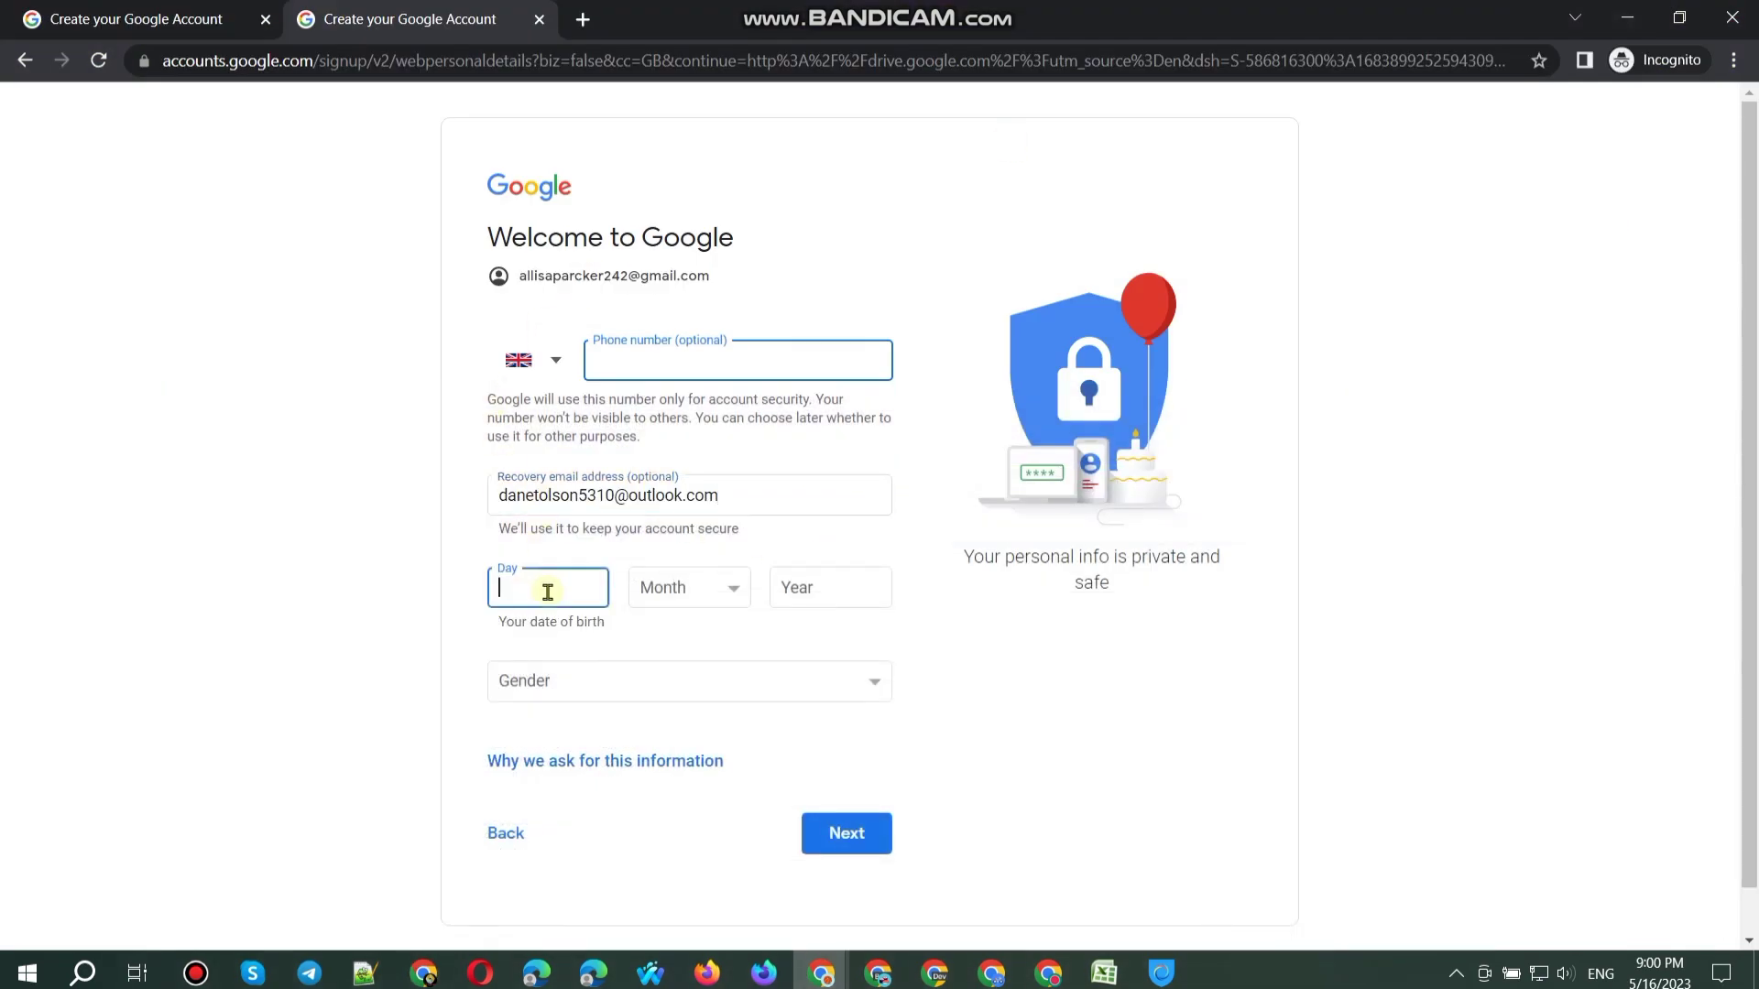
click(664, 588)
click(687, 707)
click(830, 577)
text(1998)
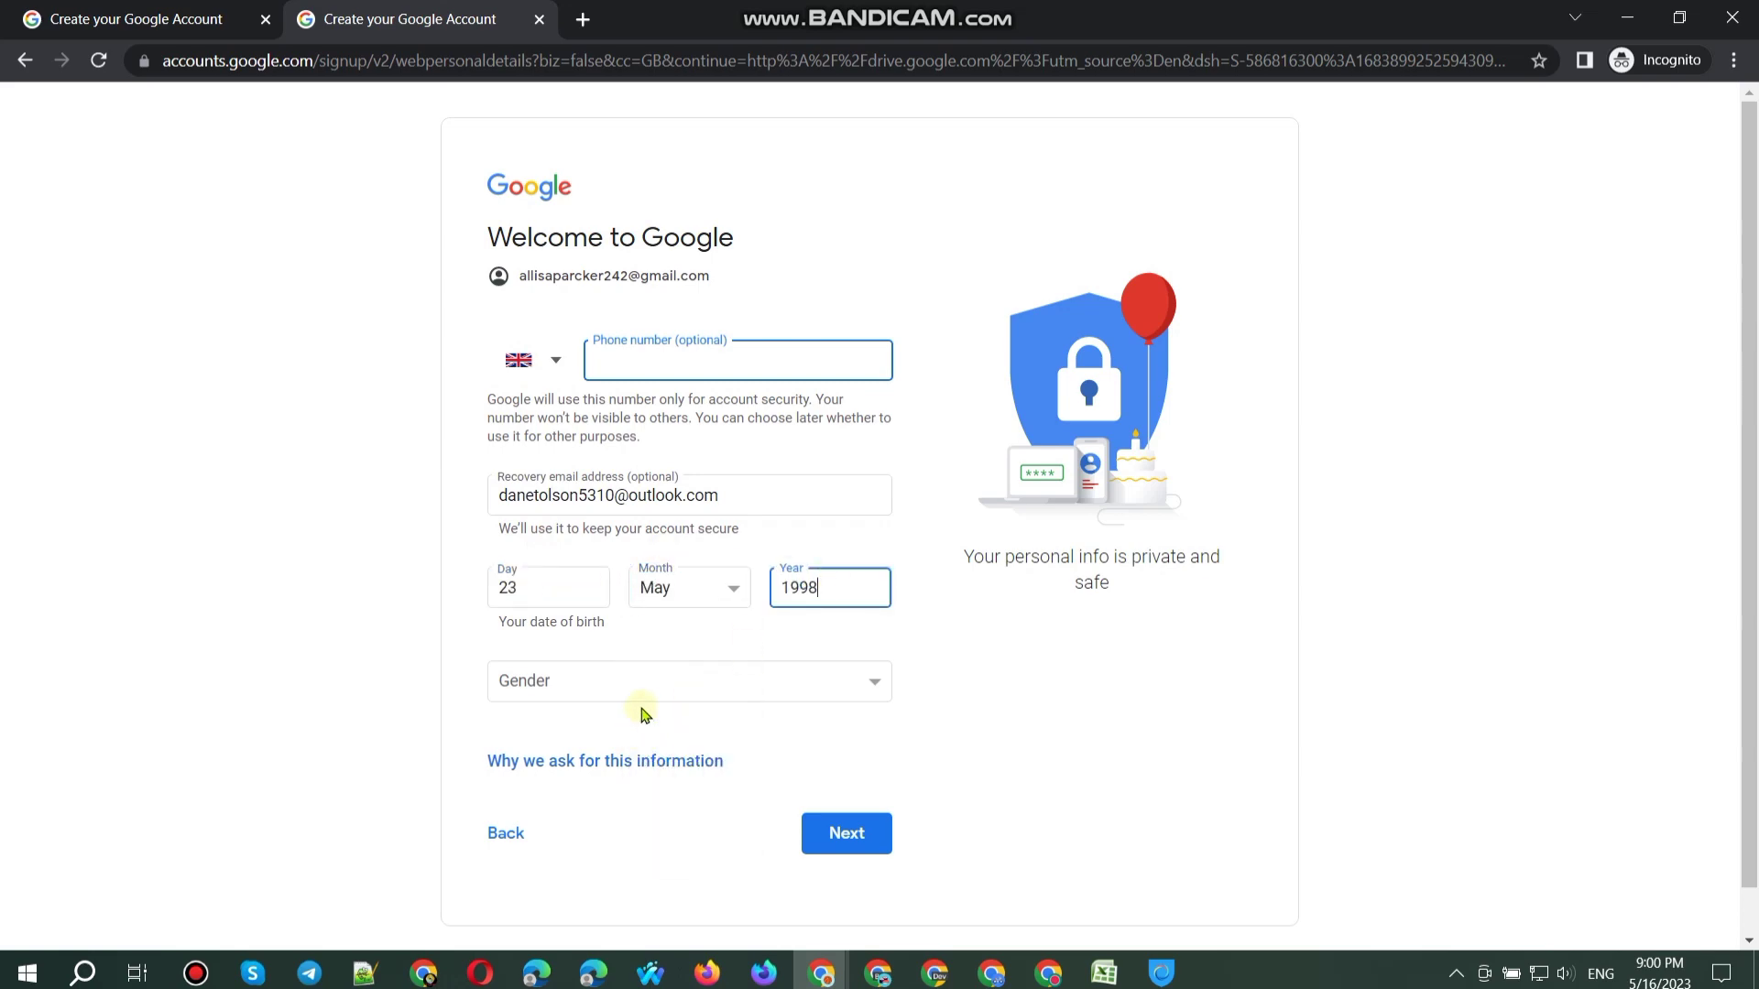
click(641, 710)
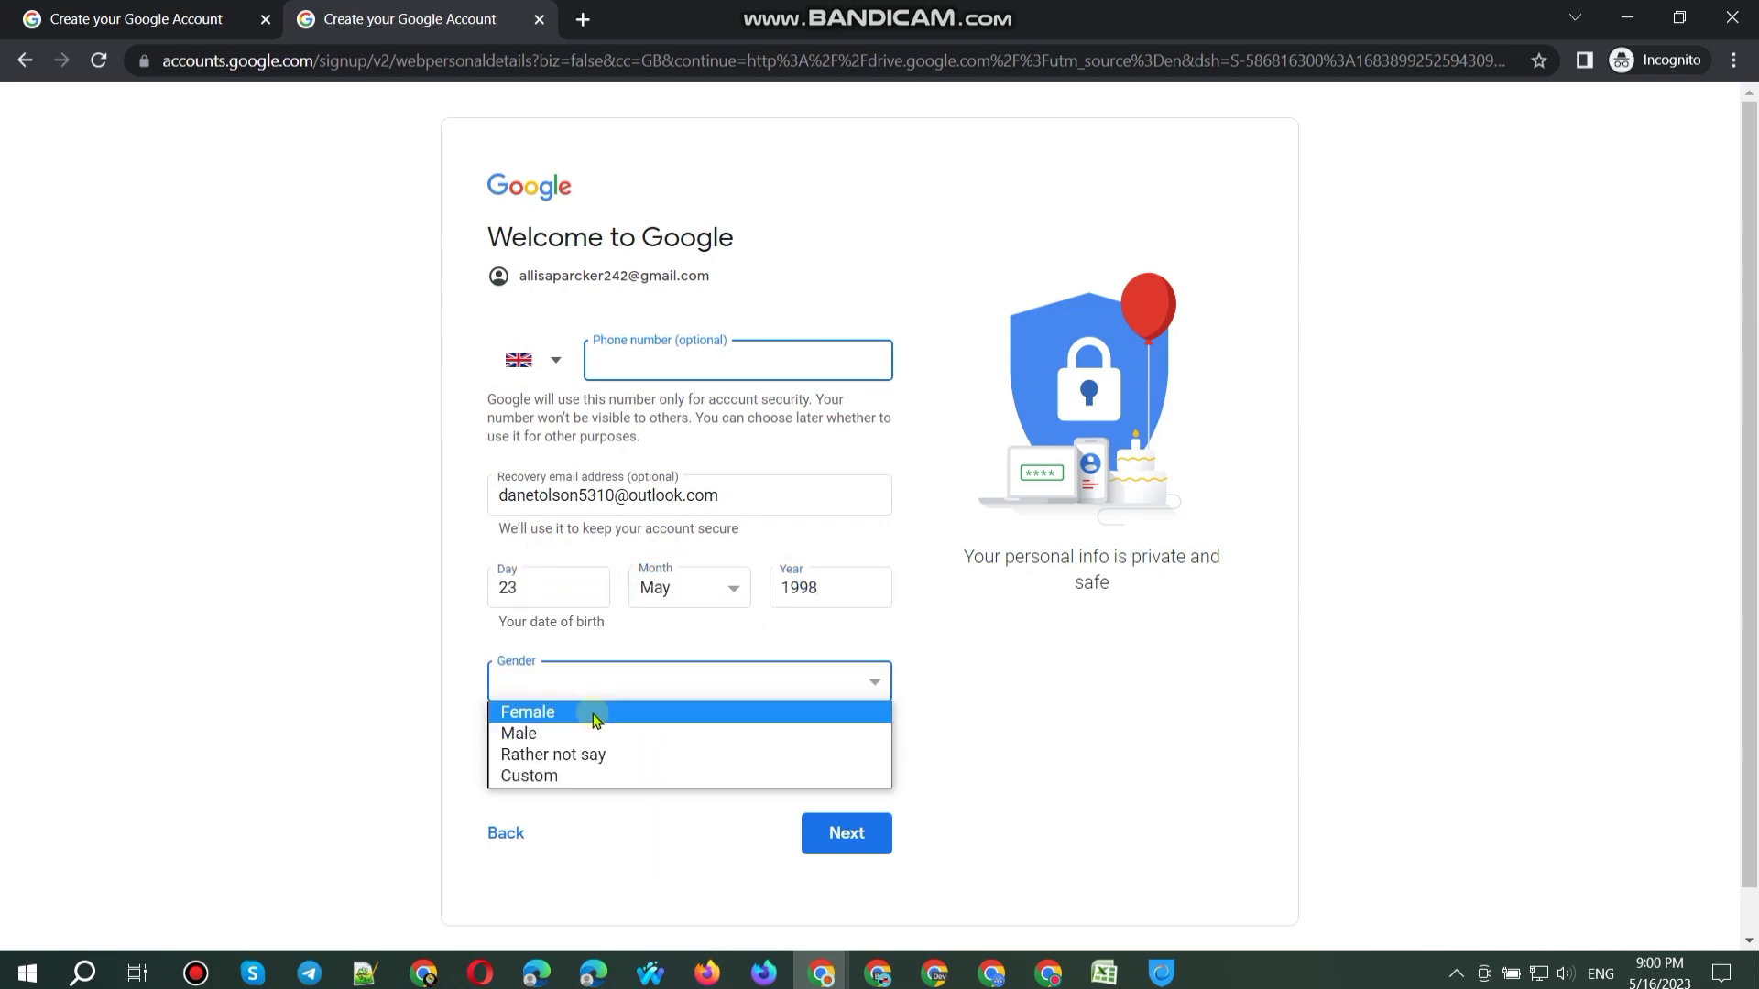
click(589, 711)
Step: Paste the new Gmail address into sheet cell A81 and submit both sign-up tabs
click(423, 972)
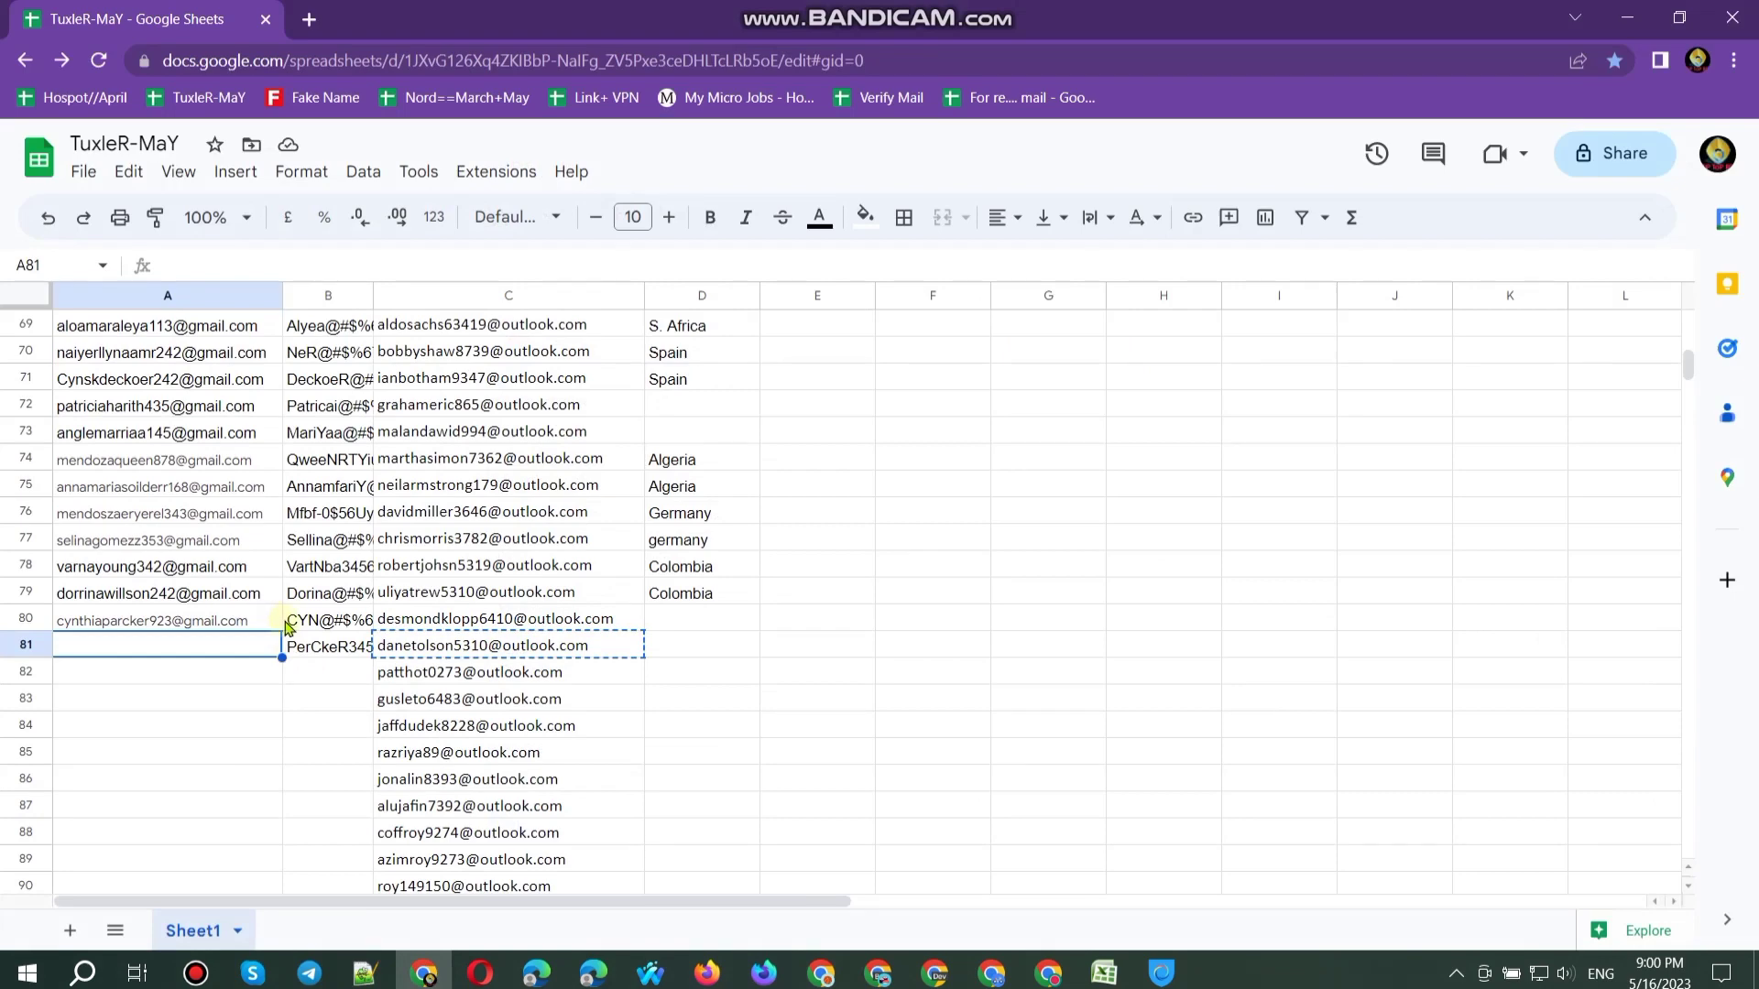
key(ctrl+v)
click(1627, 17)
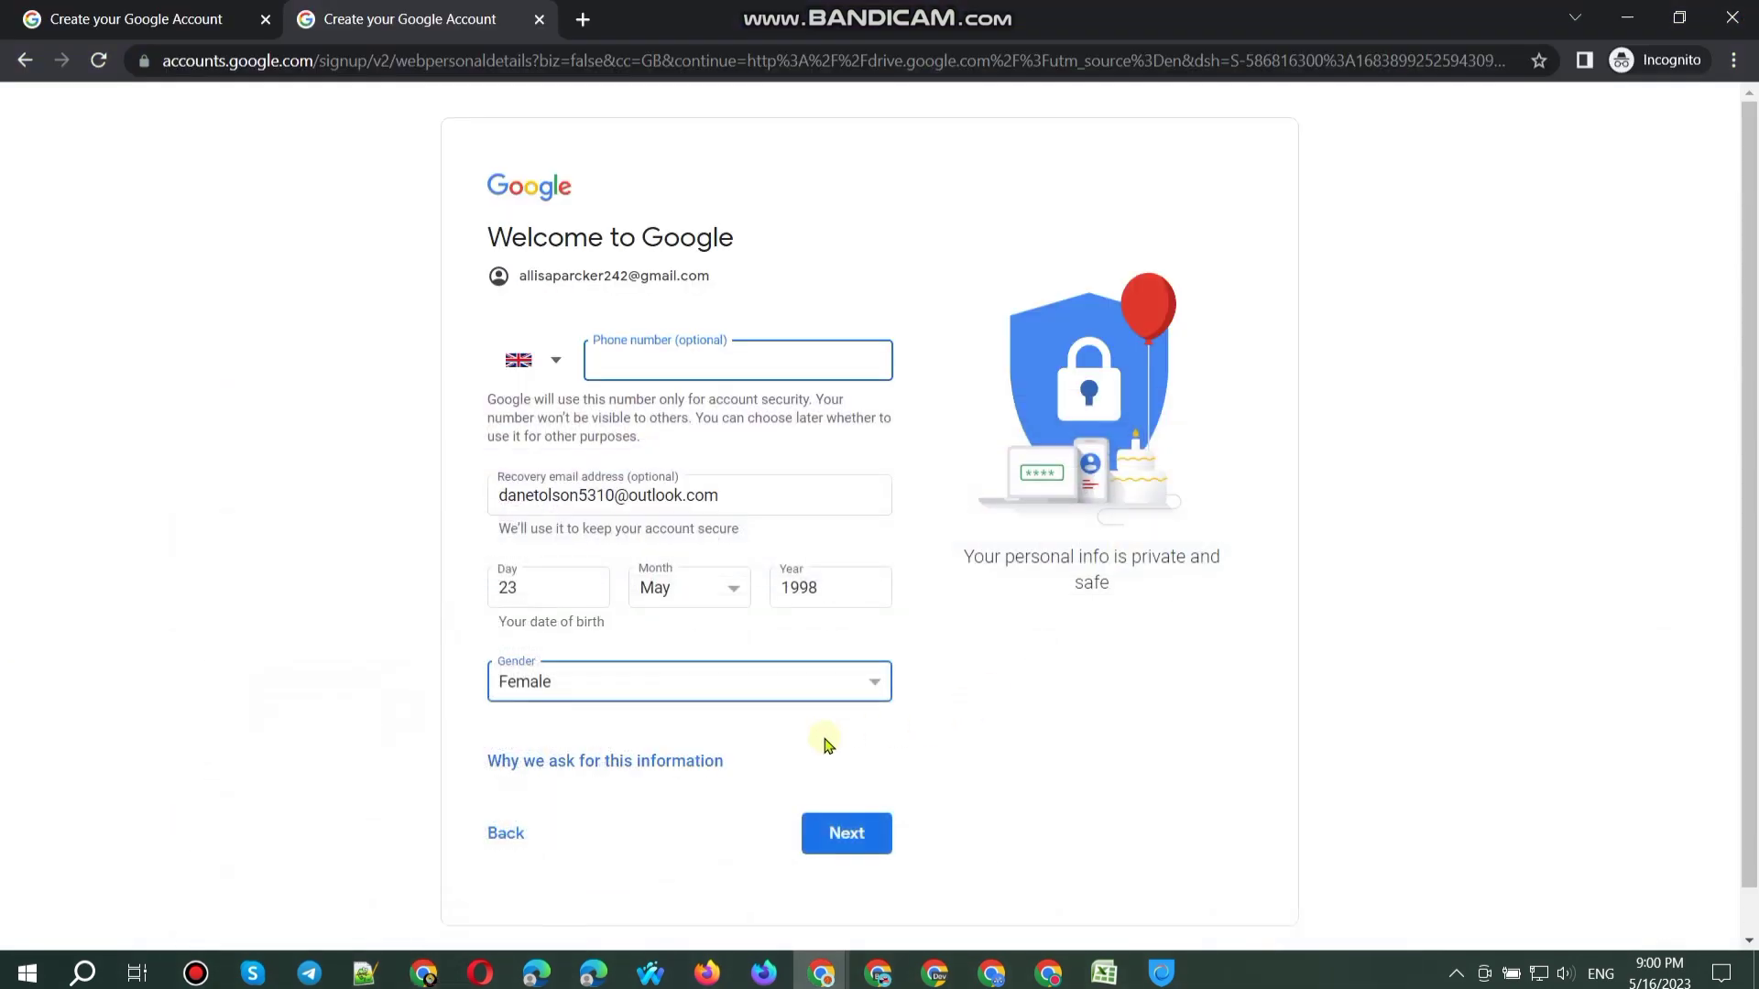
click(843, 822)
click(220, 22)
click(848, 829)
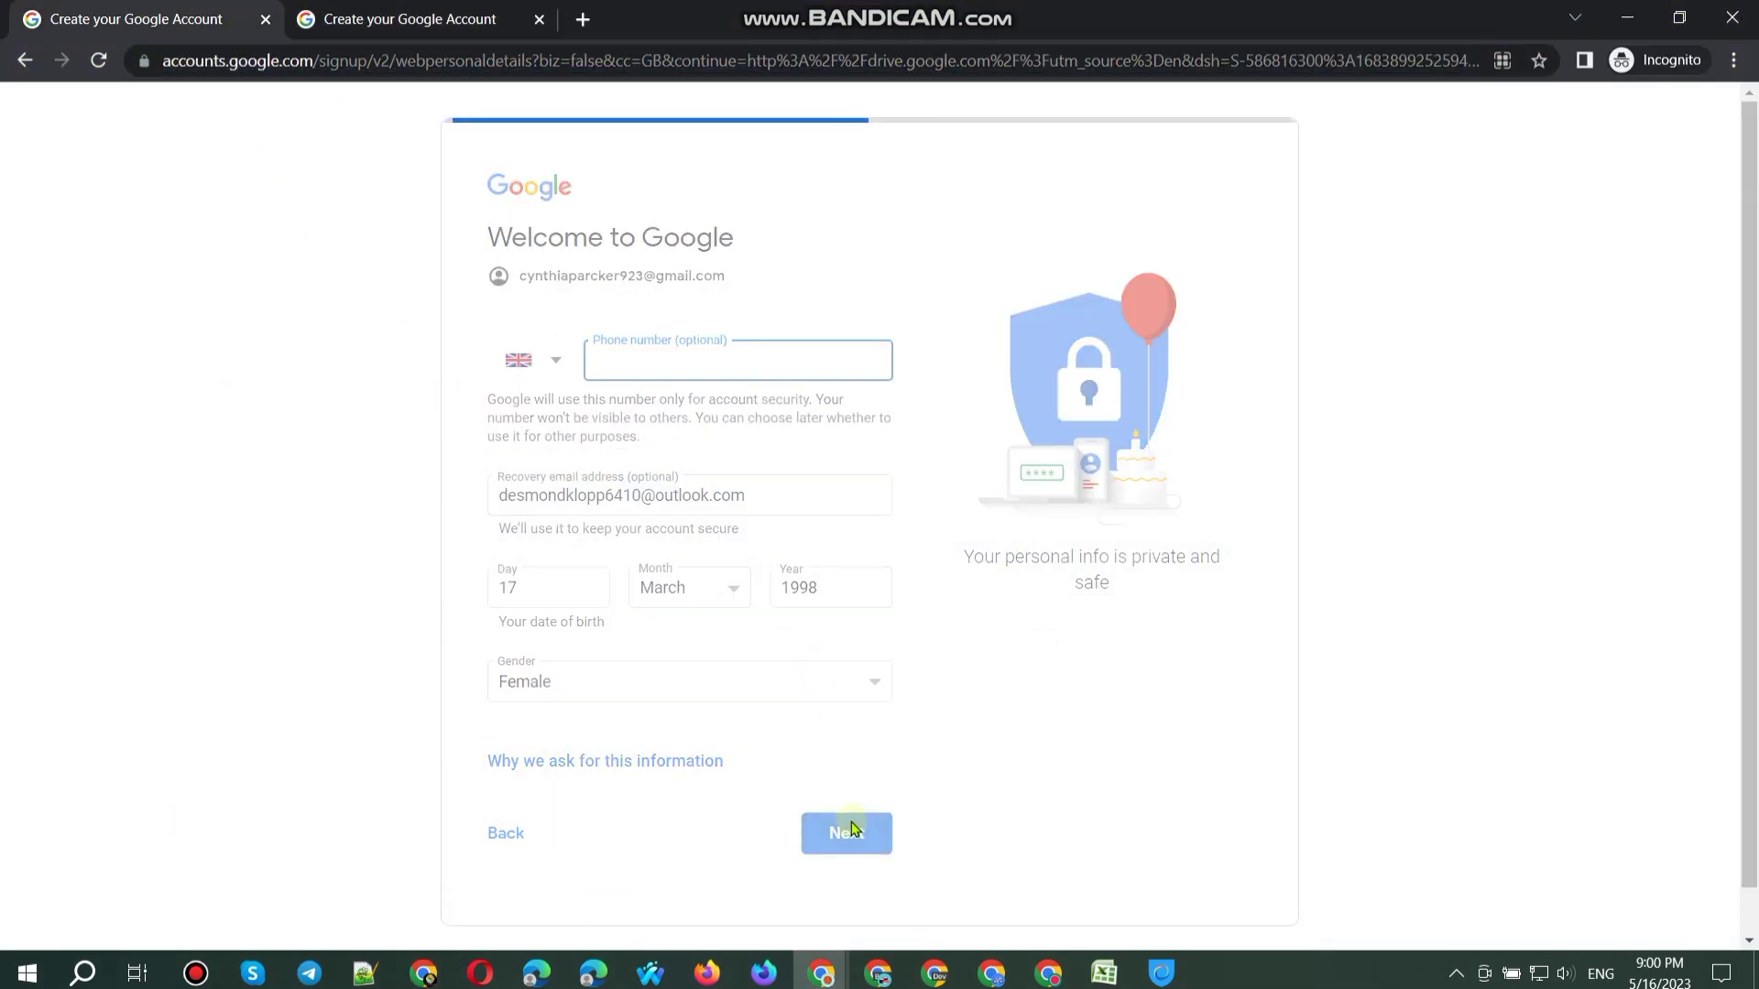
Step: Choose express personalisation and accept the terms of service in both sign-up tabs
click(510, 414)
click(861, 728)
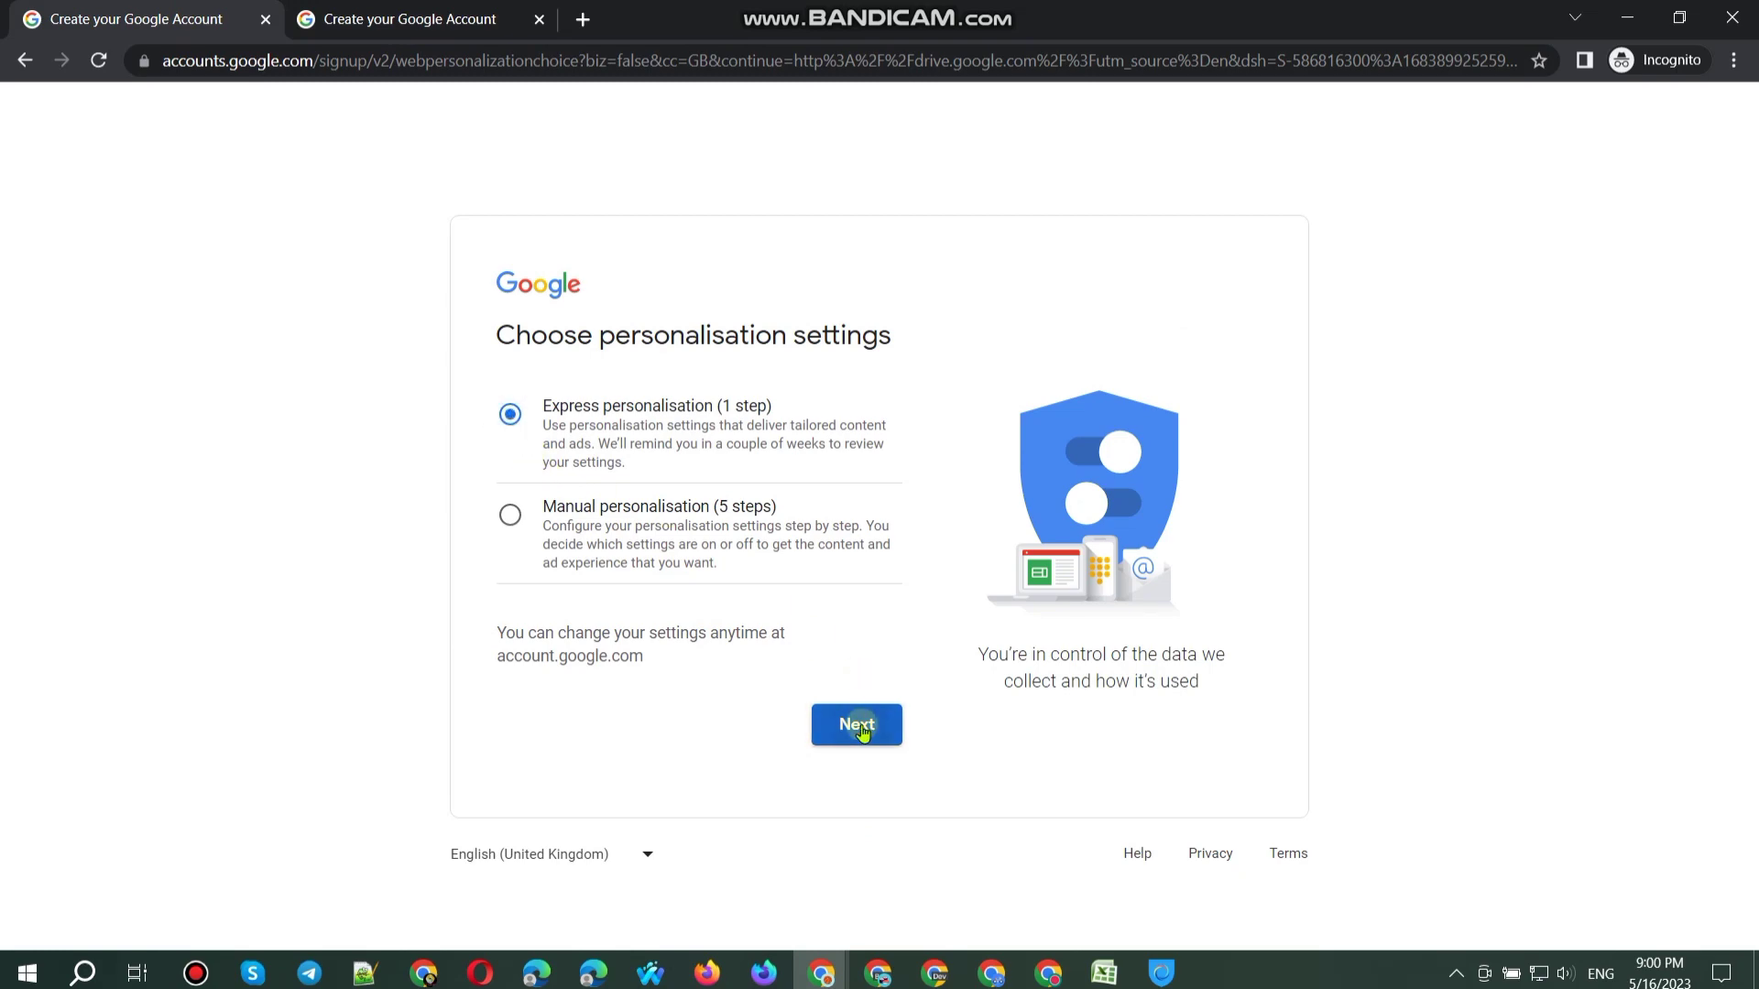
click(362, 19)
click(510, 414)
click(858, 738)
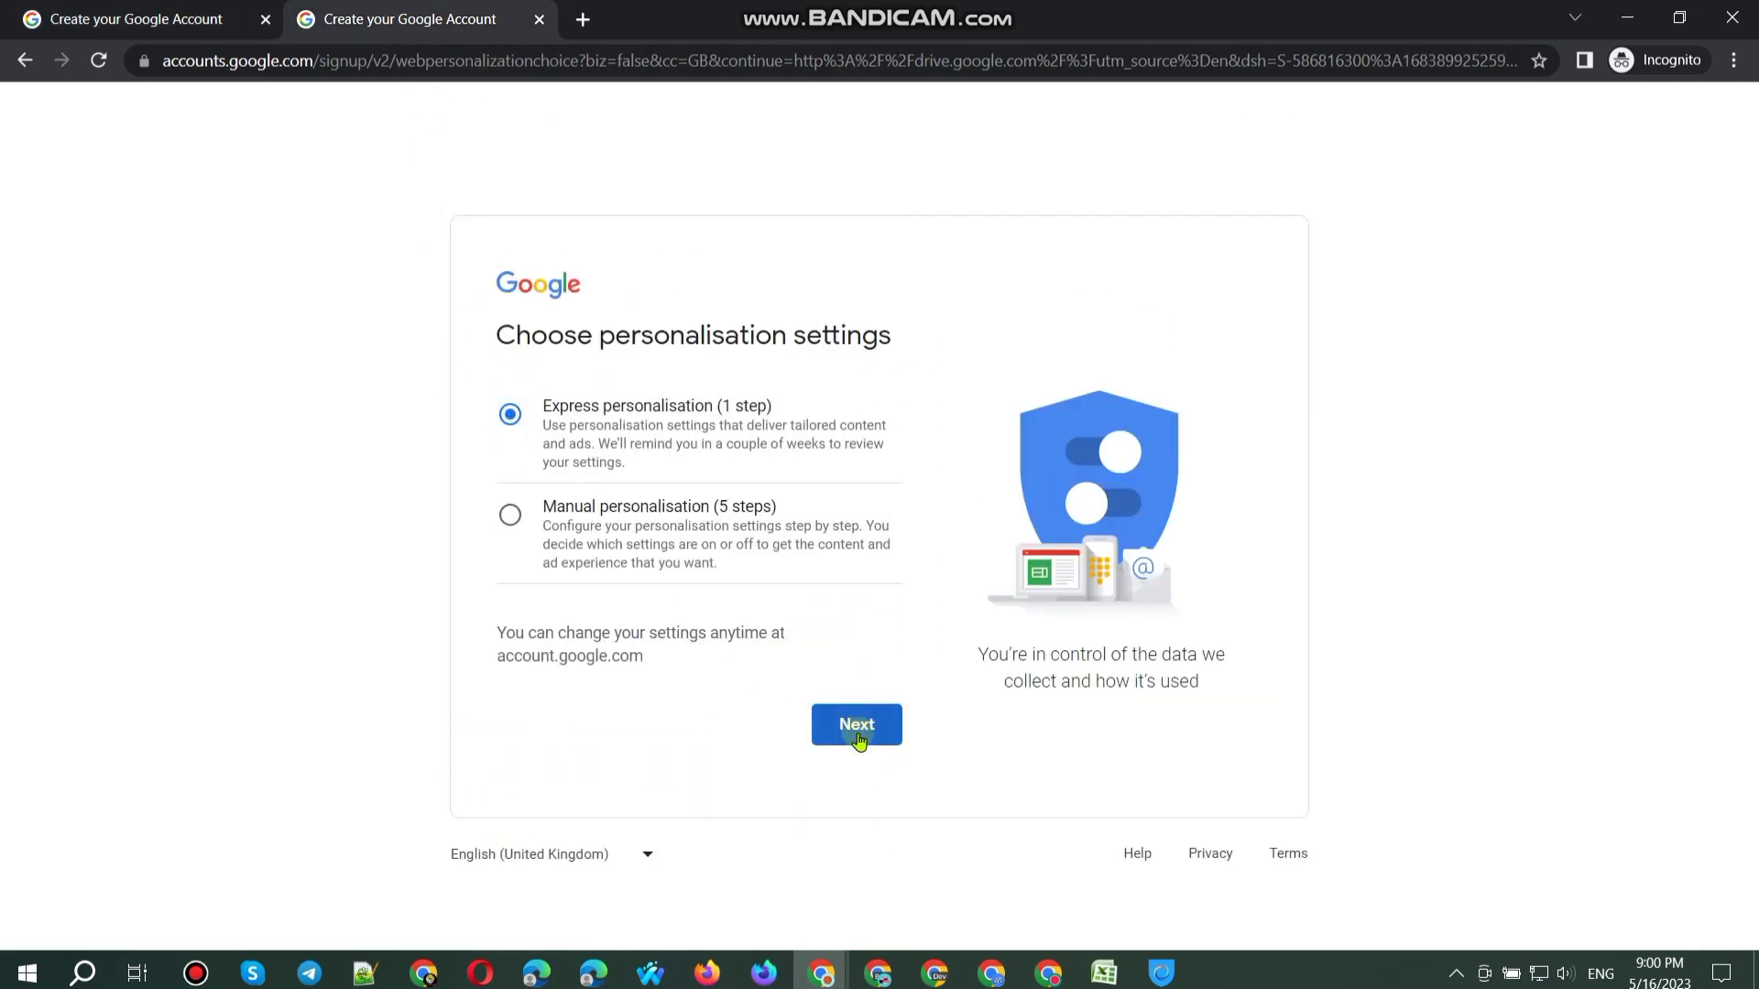
scroll(870, 696, down, 15)
click(857, 786)
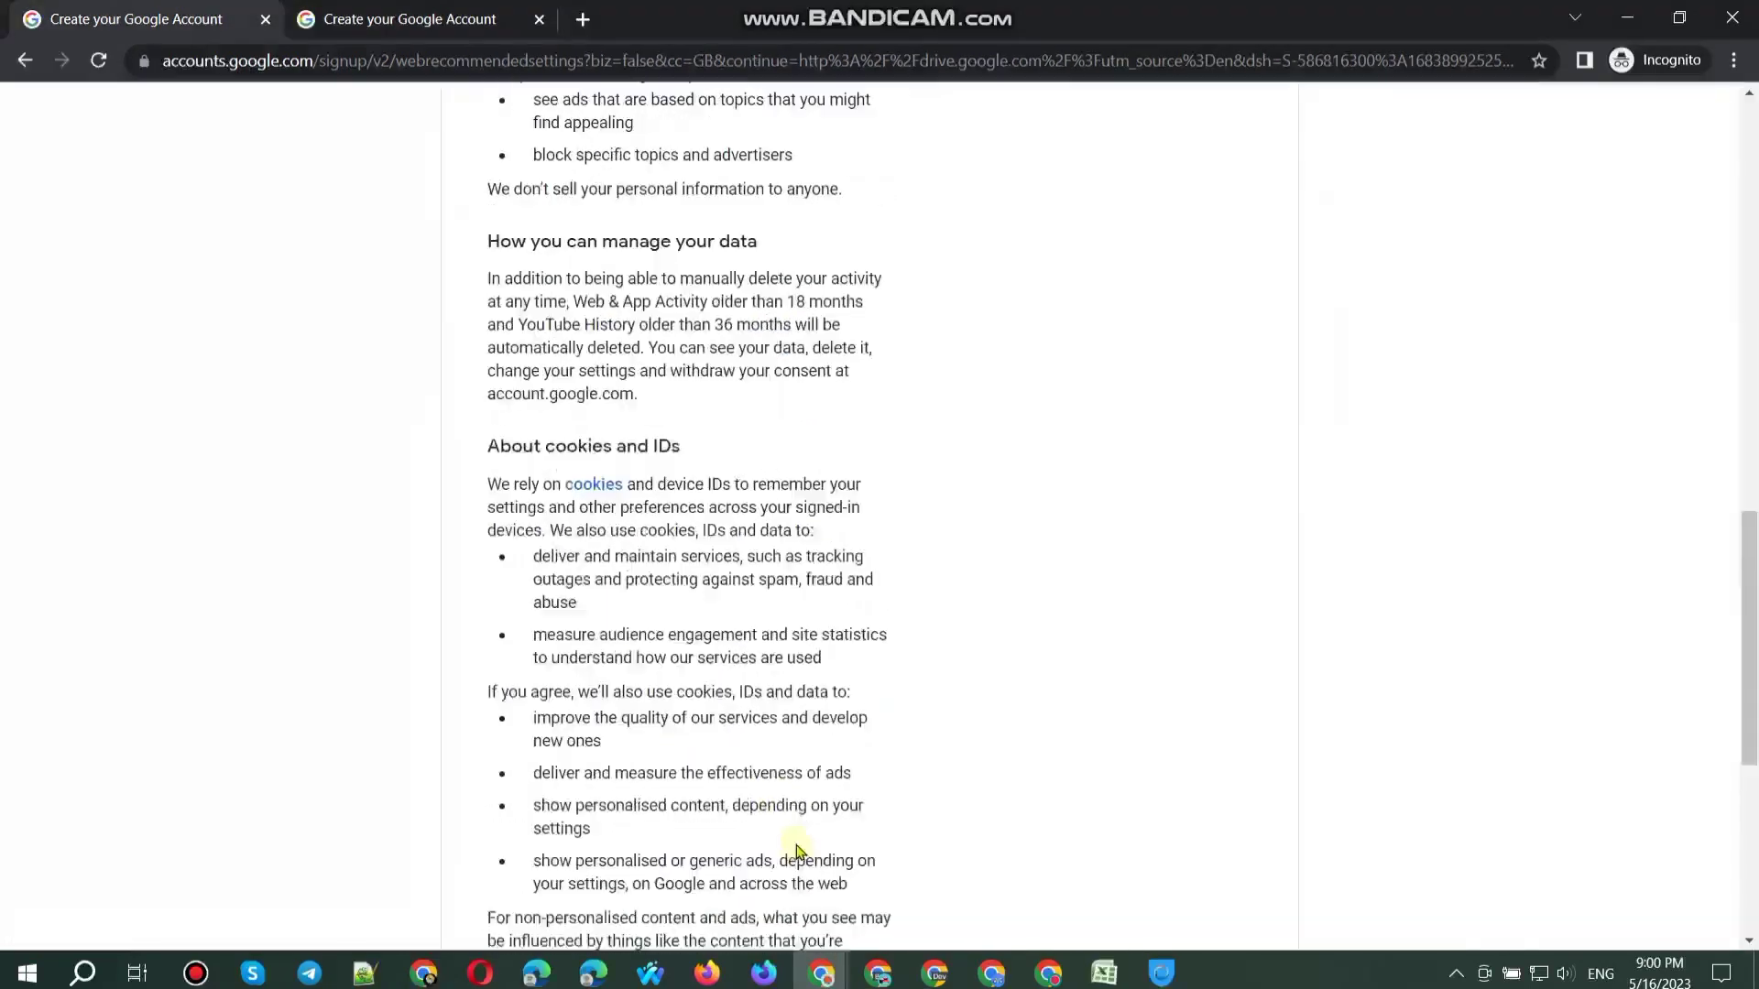
scroll(806, 824, down, 10)
click(793, 784)
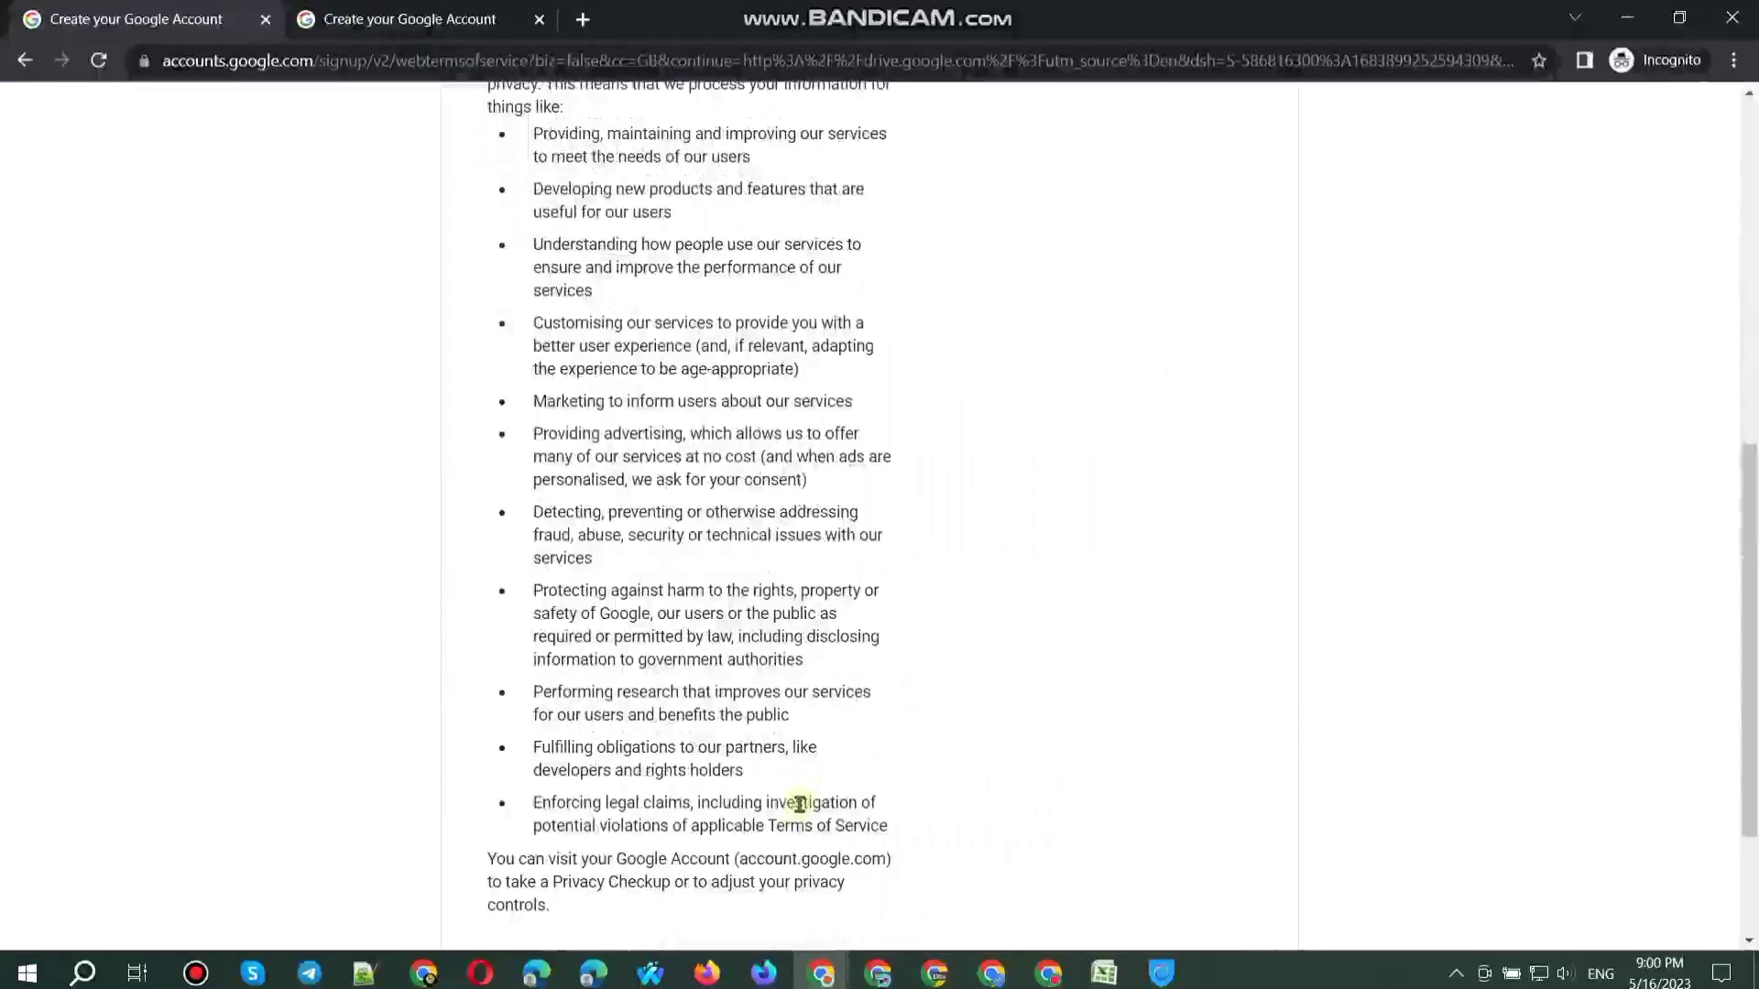
scroll(799, 803, down, 3)
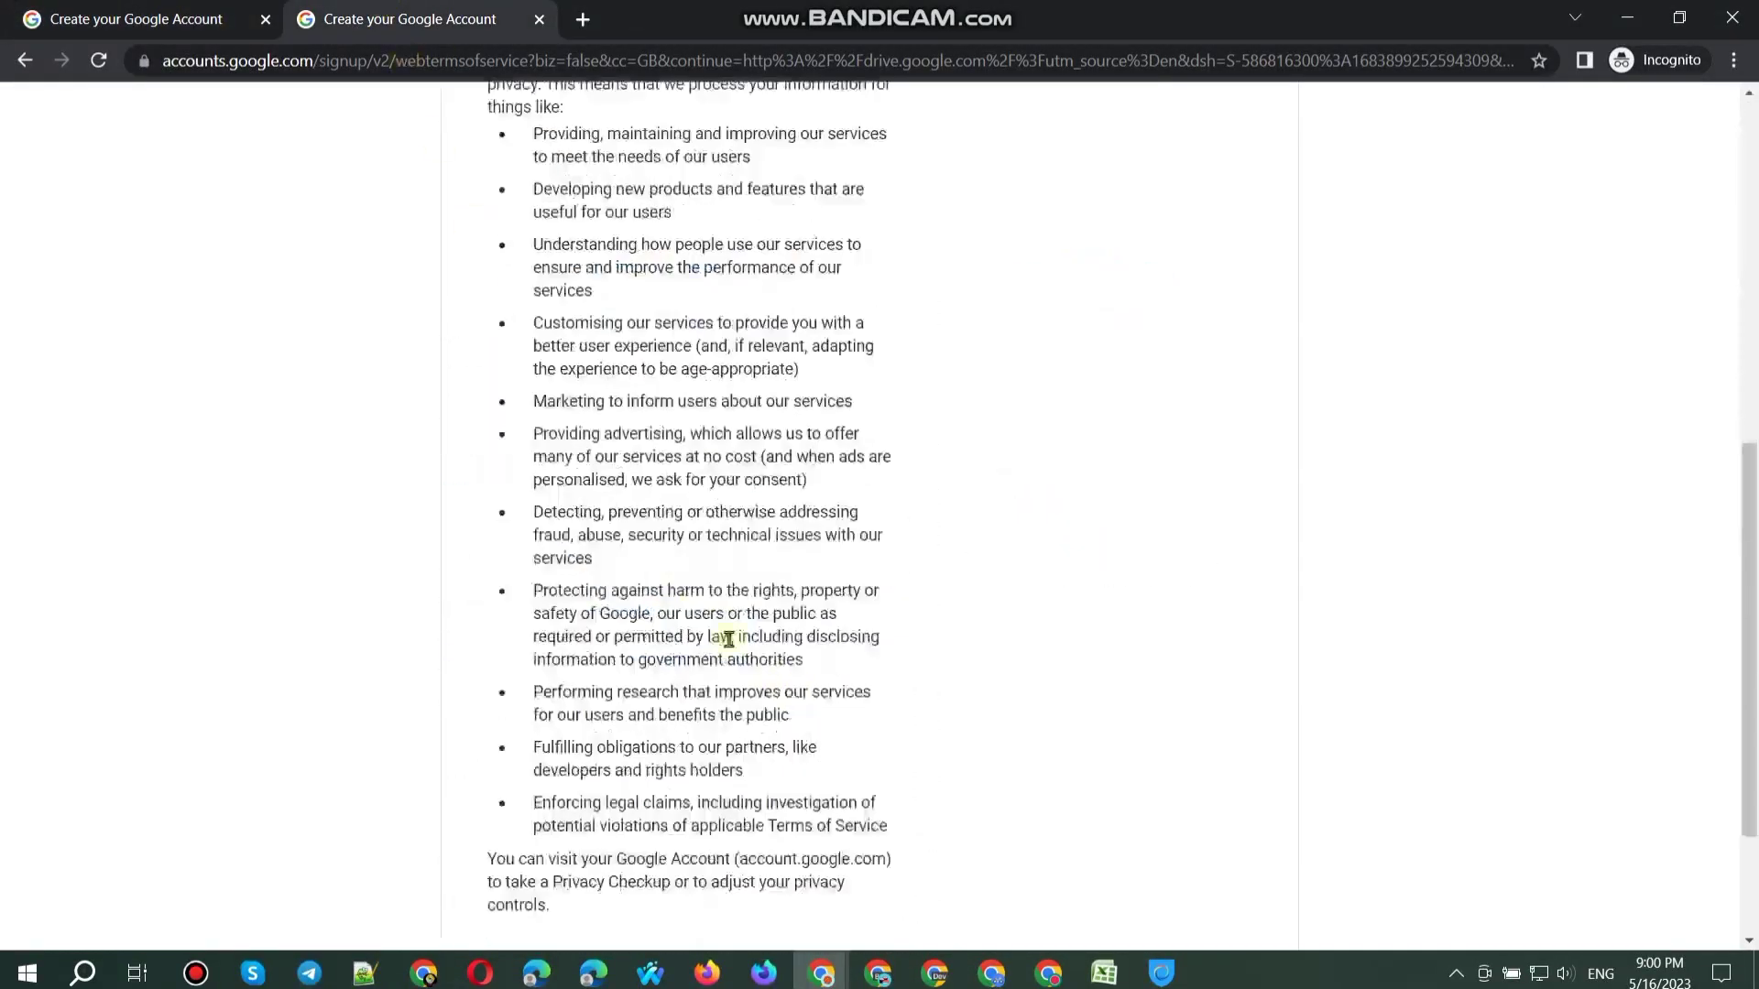
scroll(565, 629, down, 3)
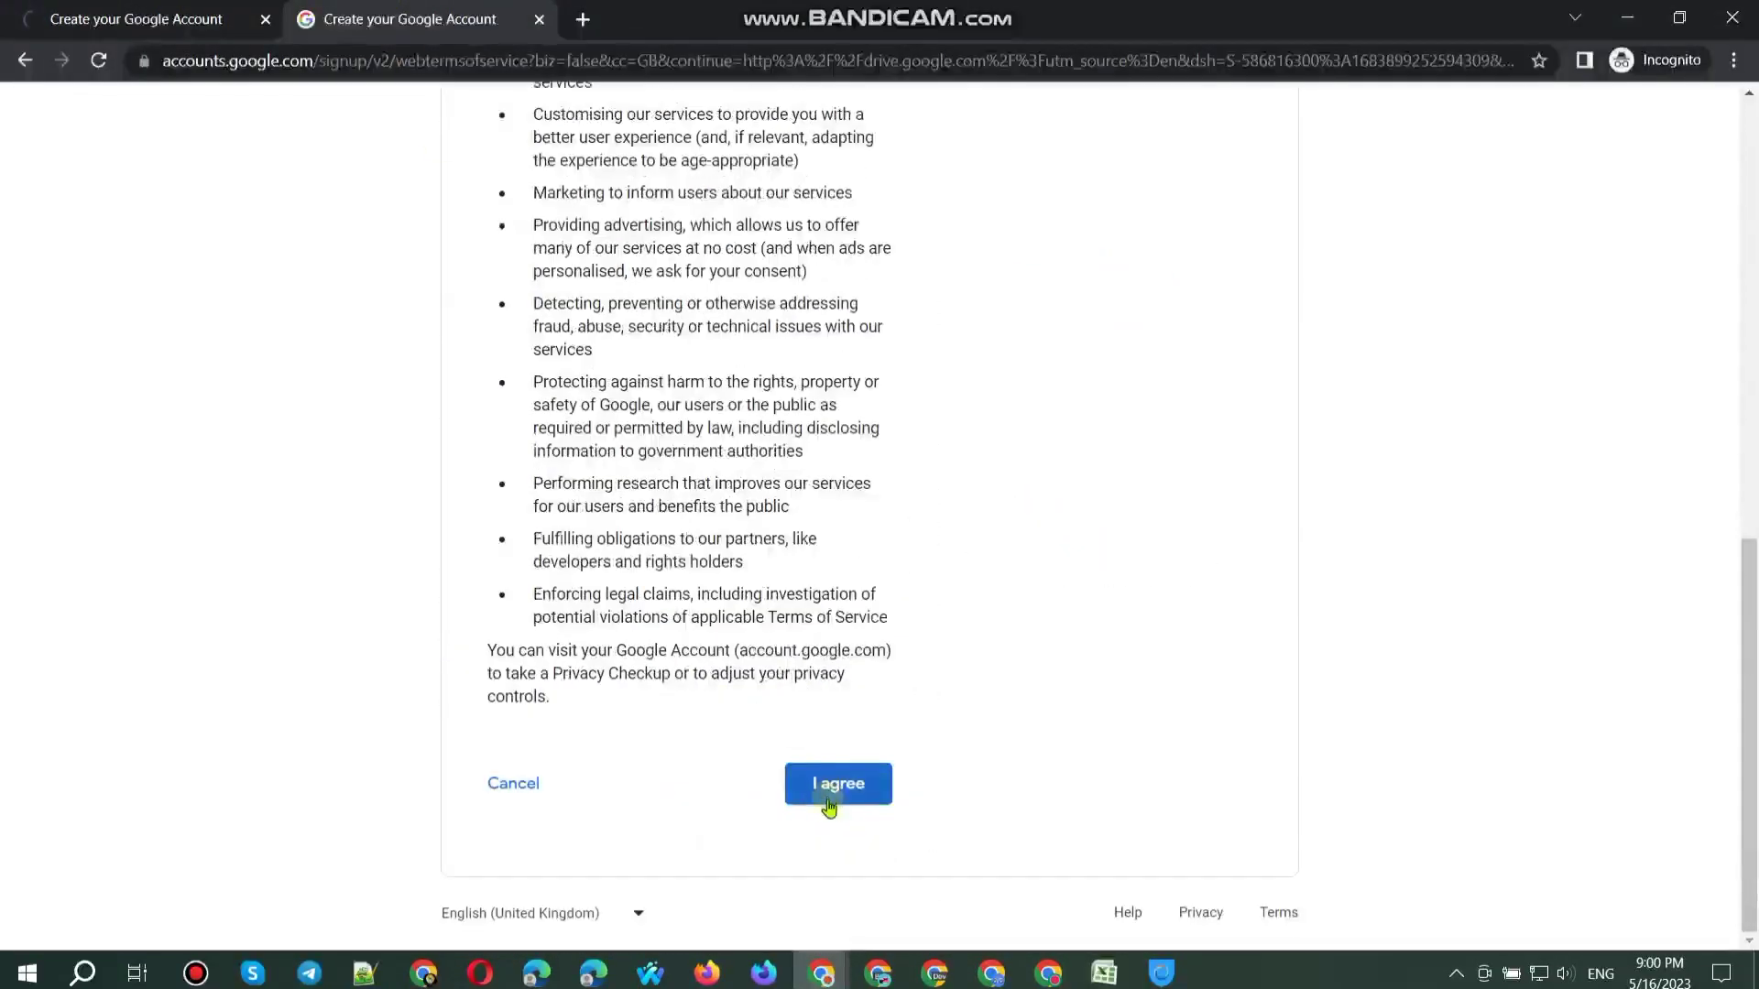
click(829, 797)
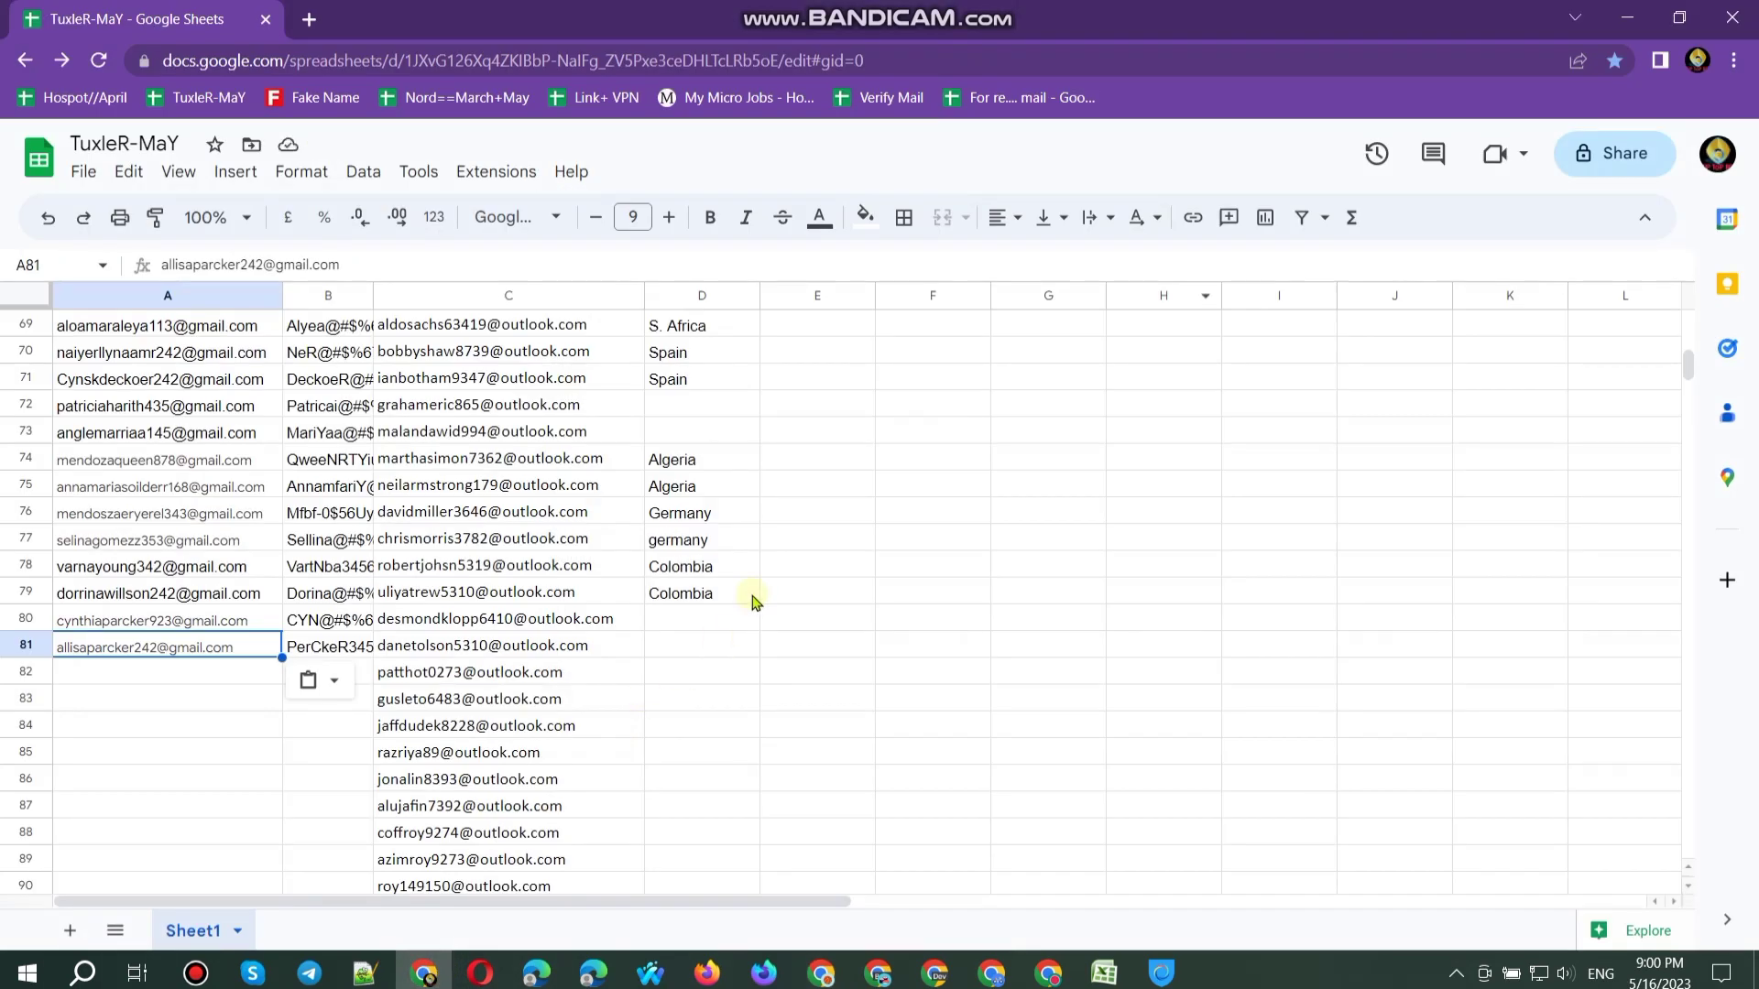
Step: Enter UK as the country in cells D80 and D81
click(689, 623)
text(UK)
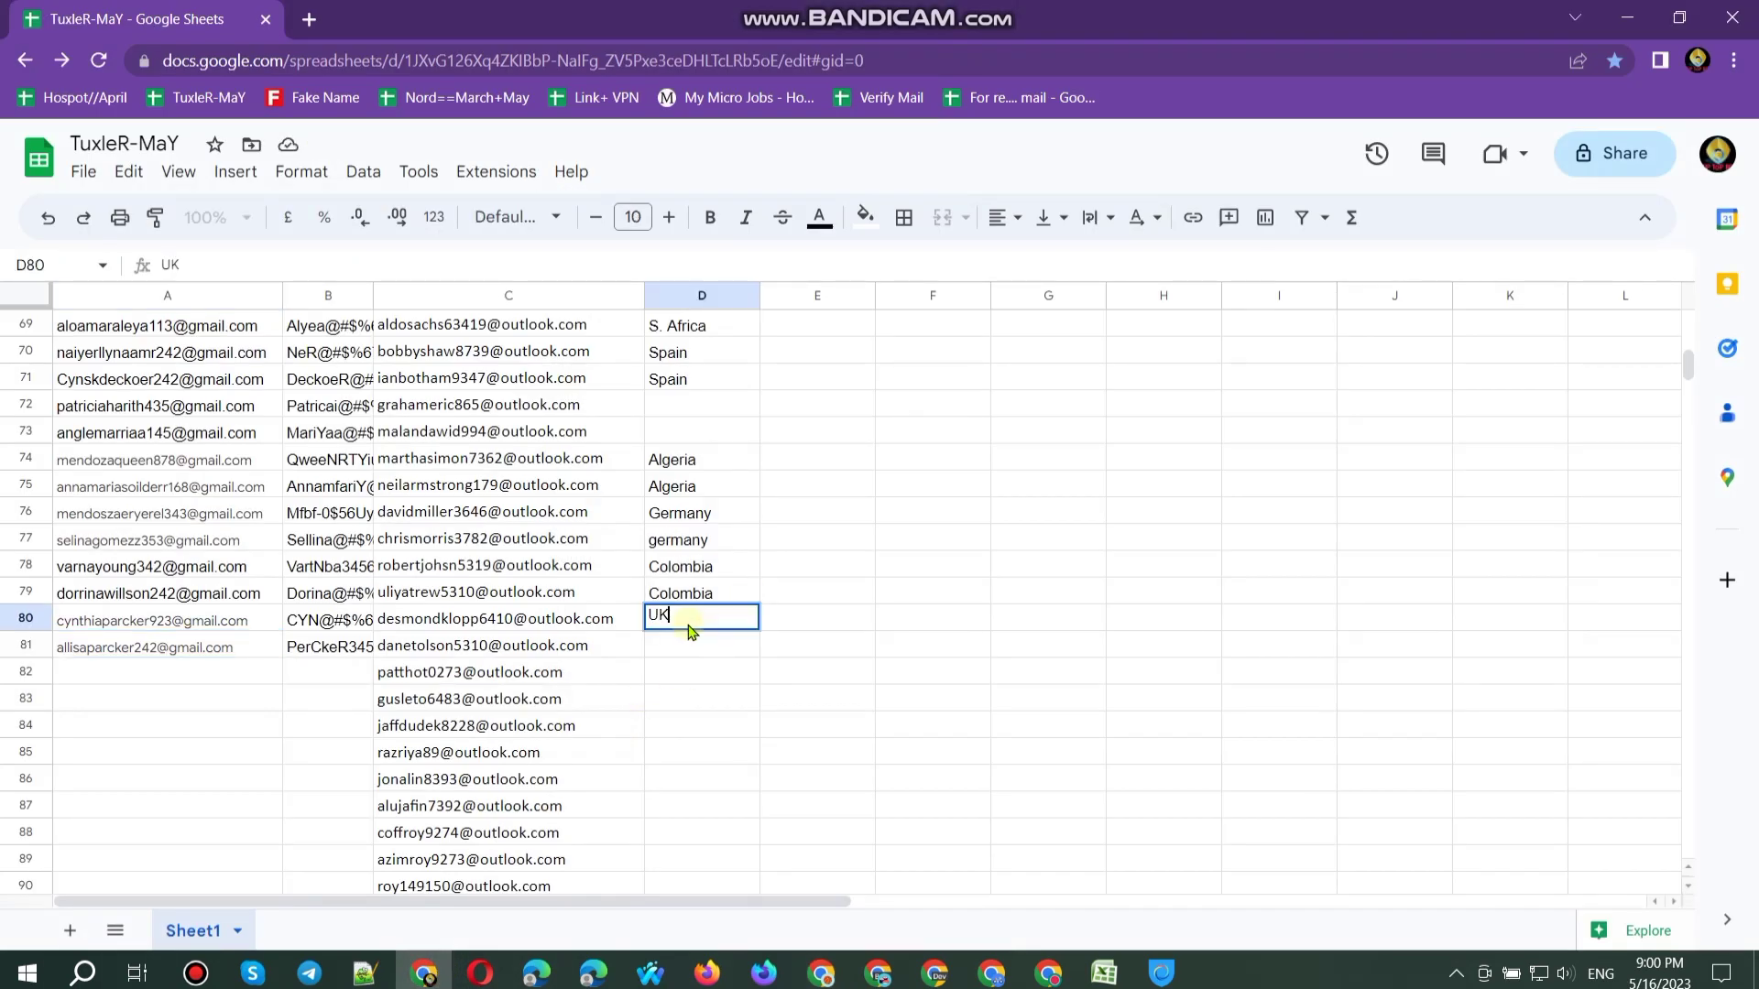
key(Return)
text(U)
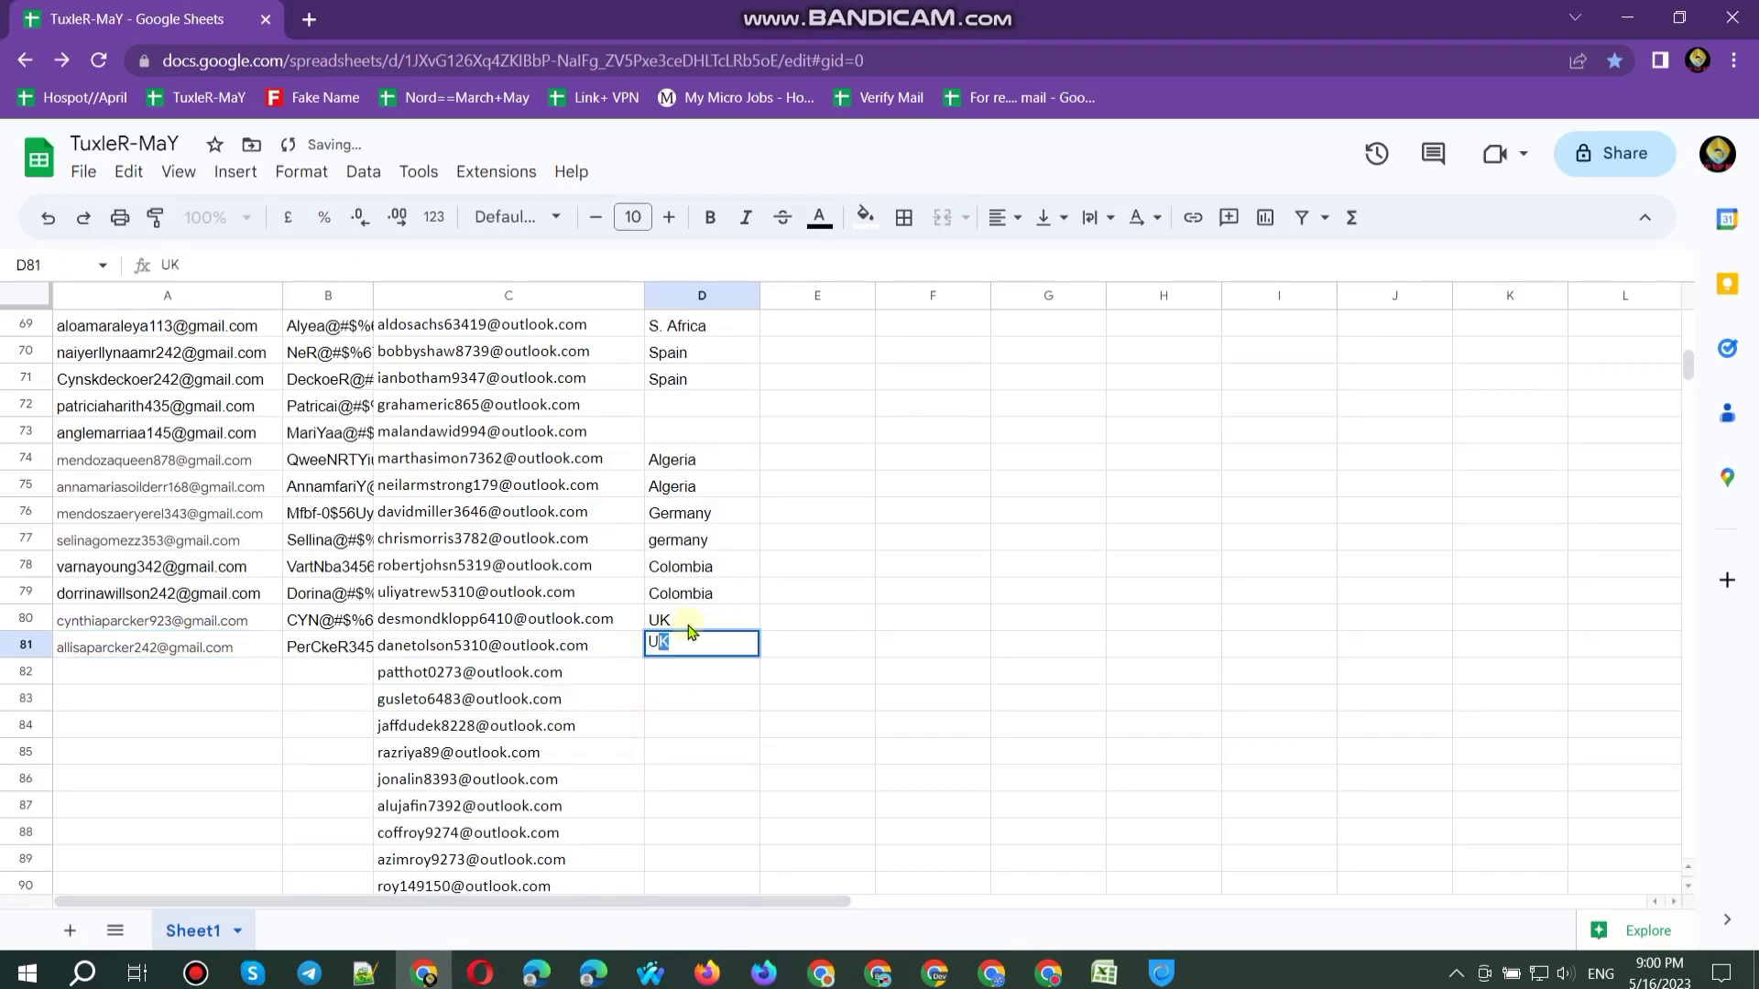
key(Return)
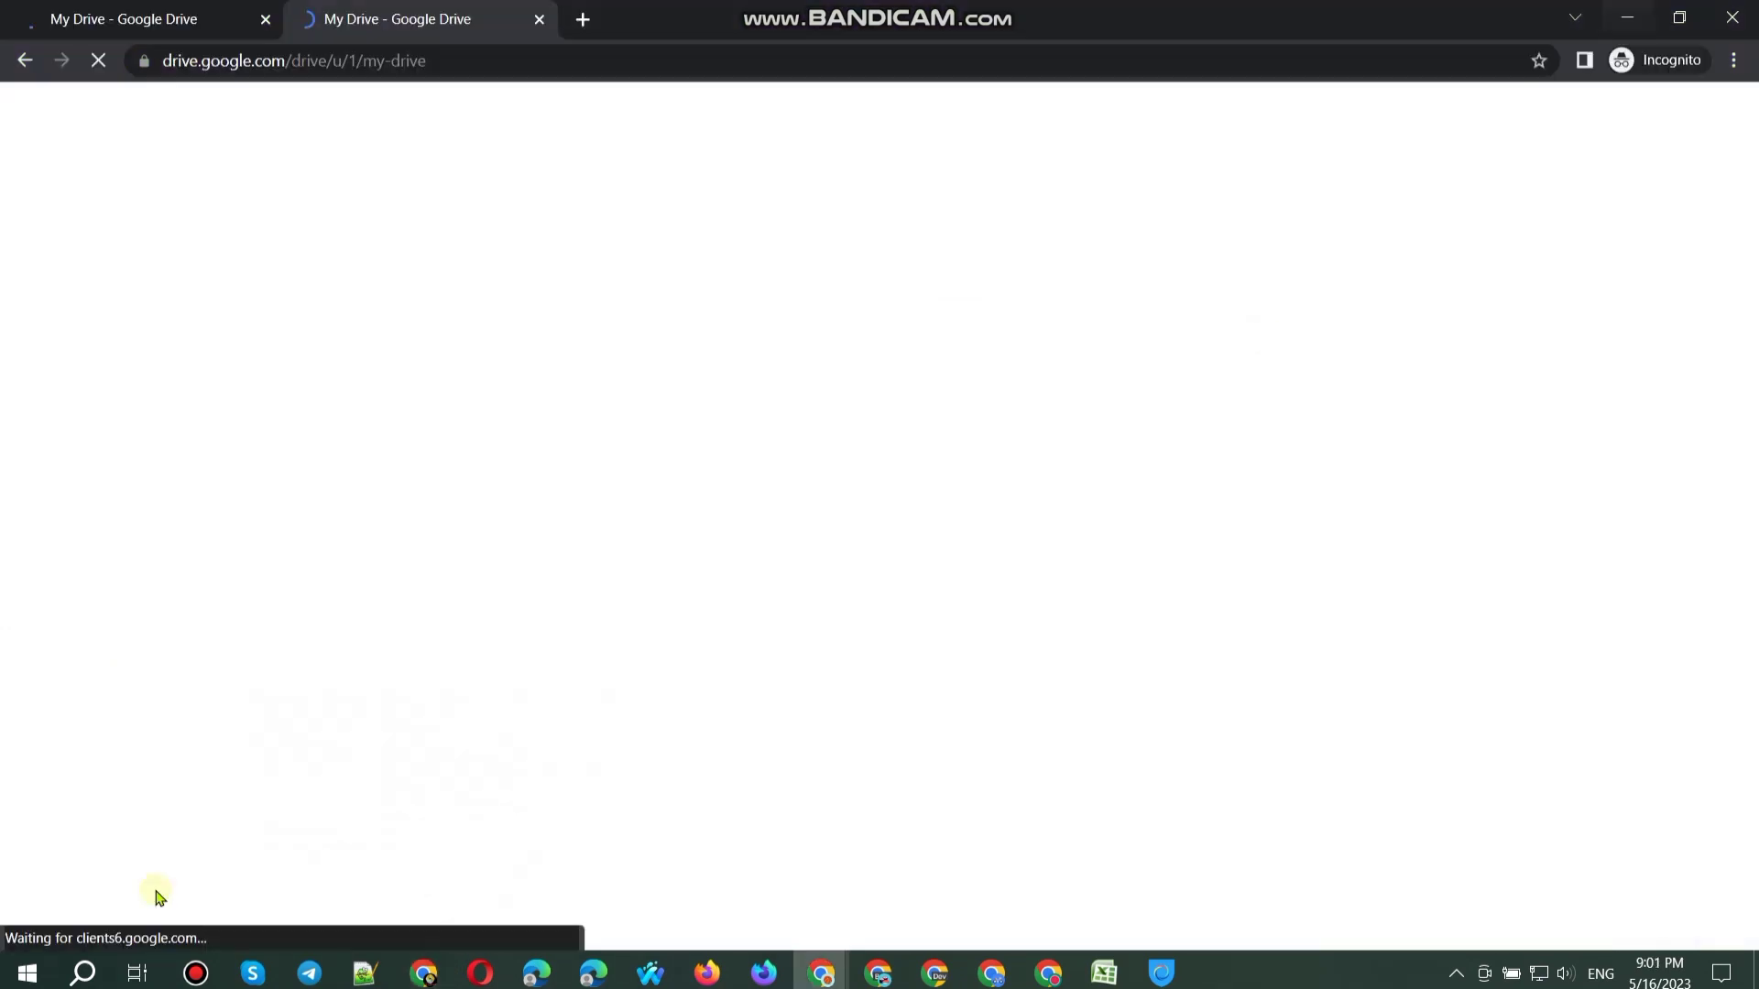
Step: Dismiss the Drive tips introduction and details panel in both accounts' Drive
key(alt+Tab)
click(295, 11)
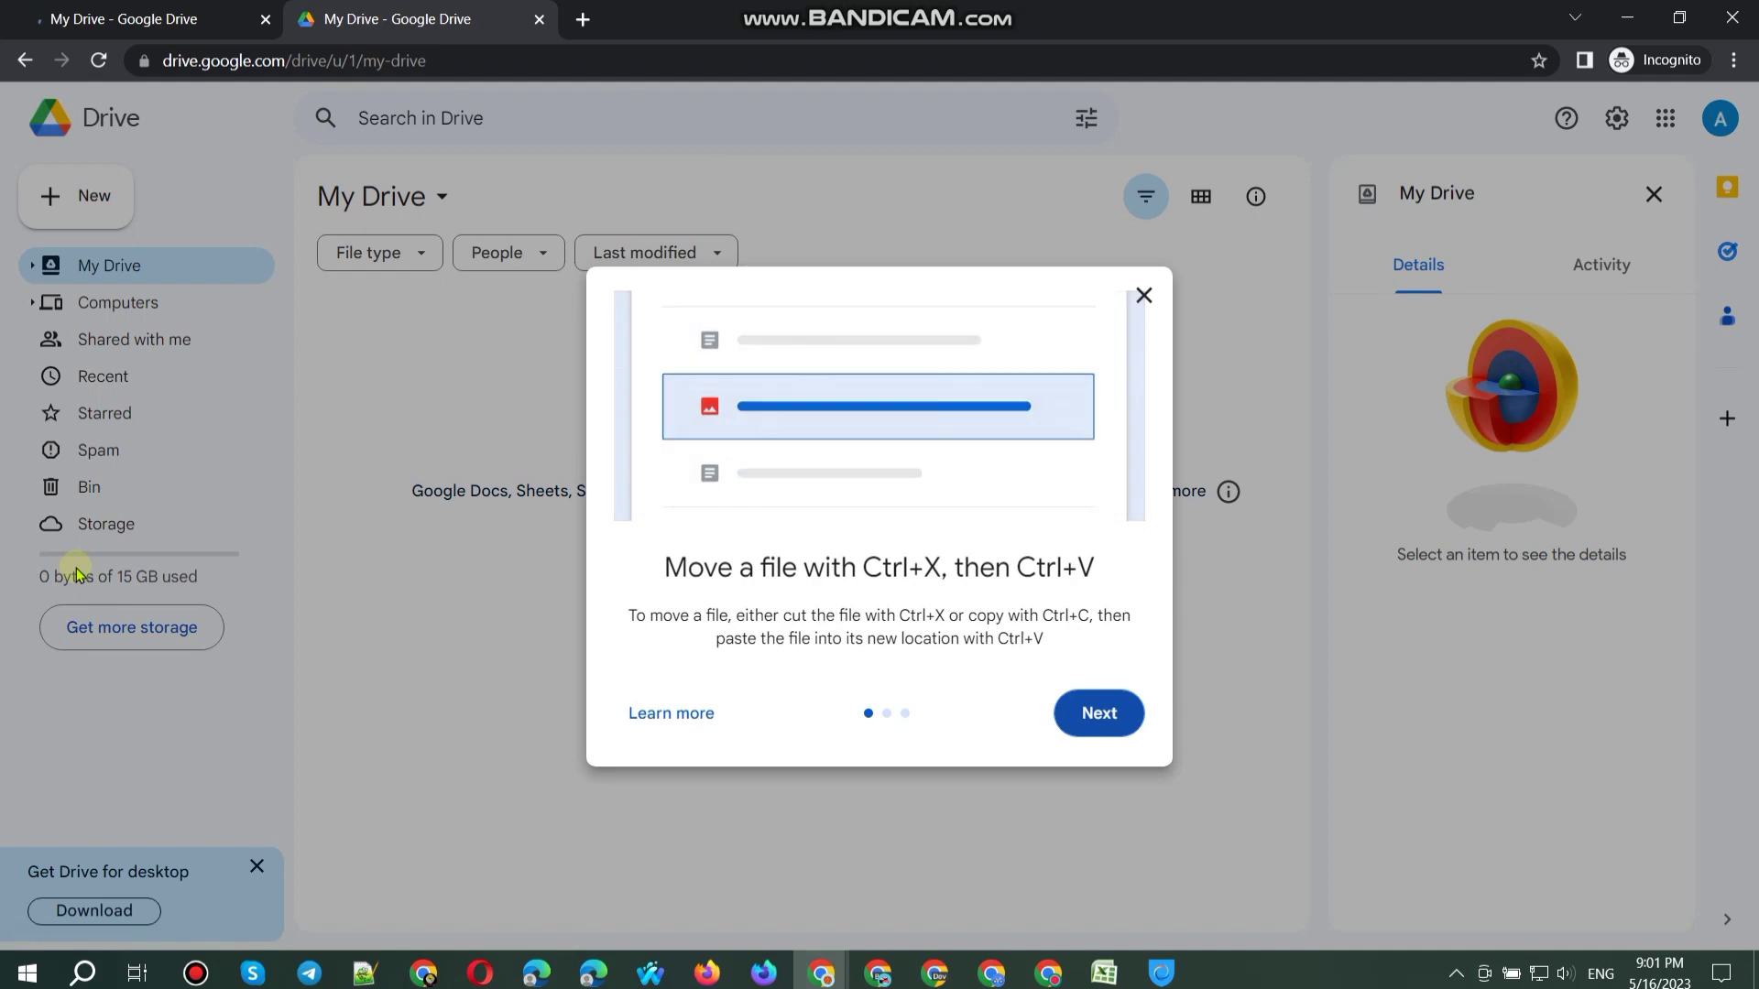
click(1099, 719)
click(1102, 724)
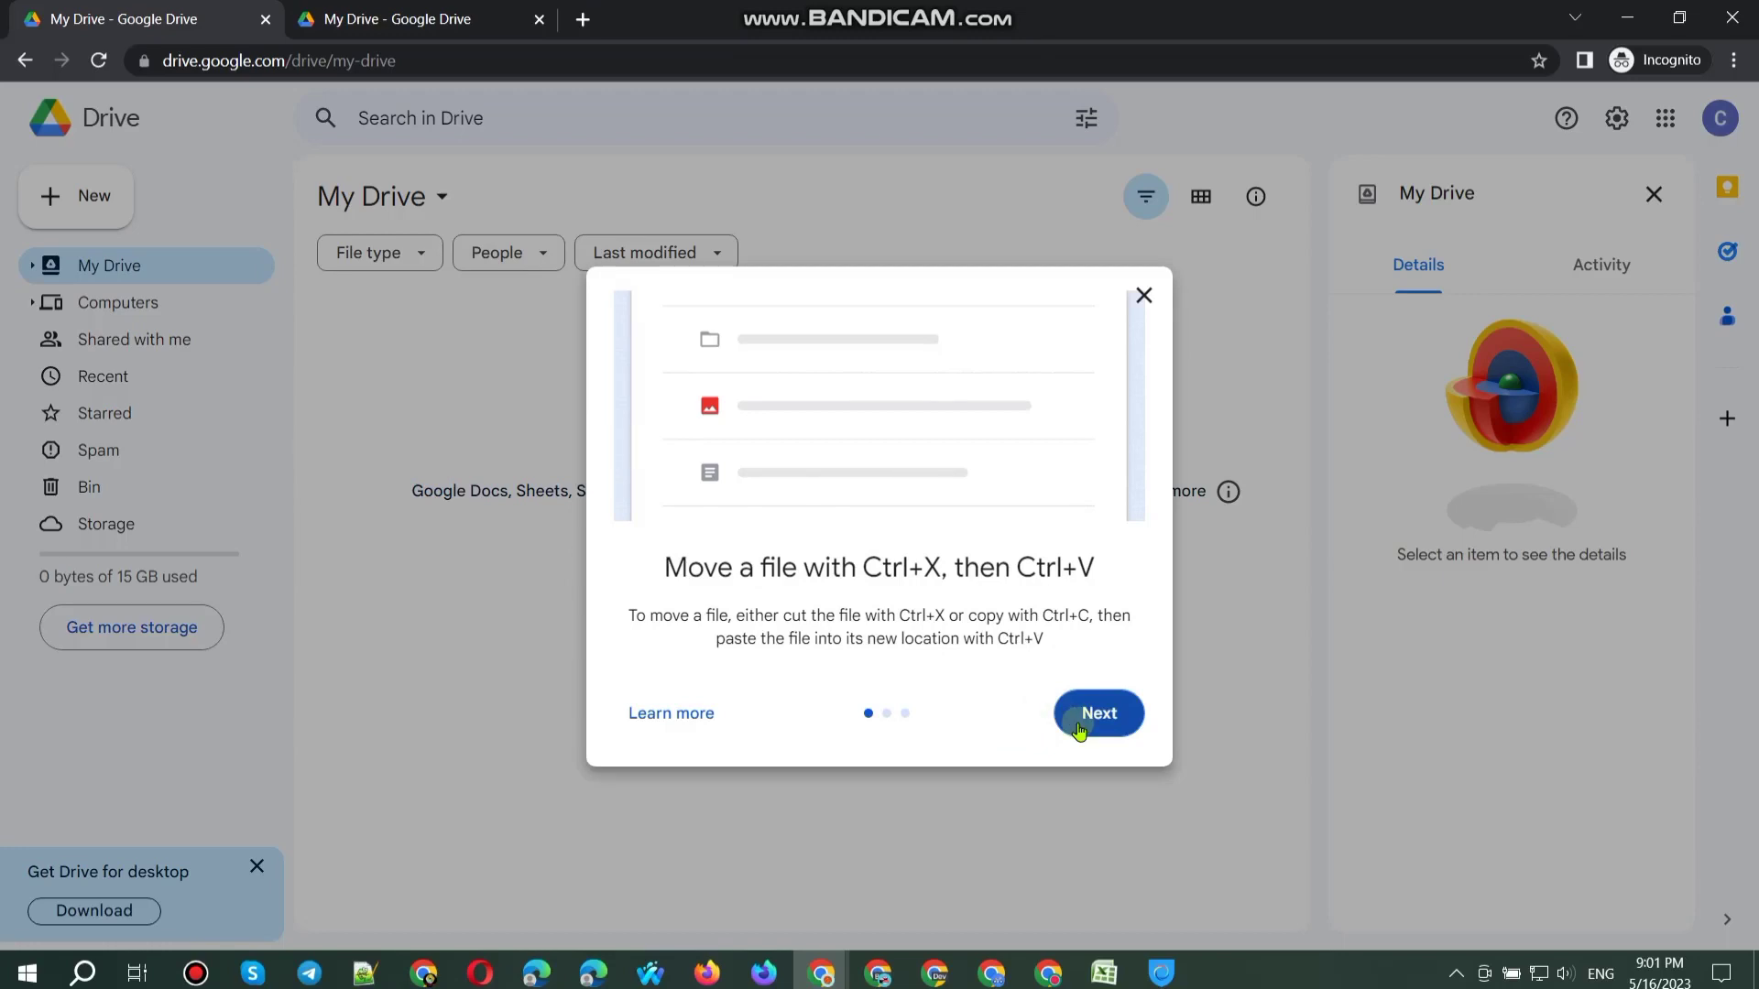
click(1096, 728)
click(1101, 737)
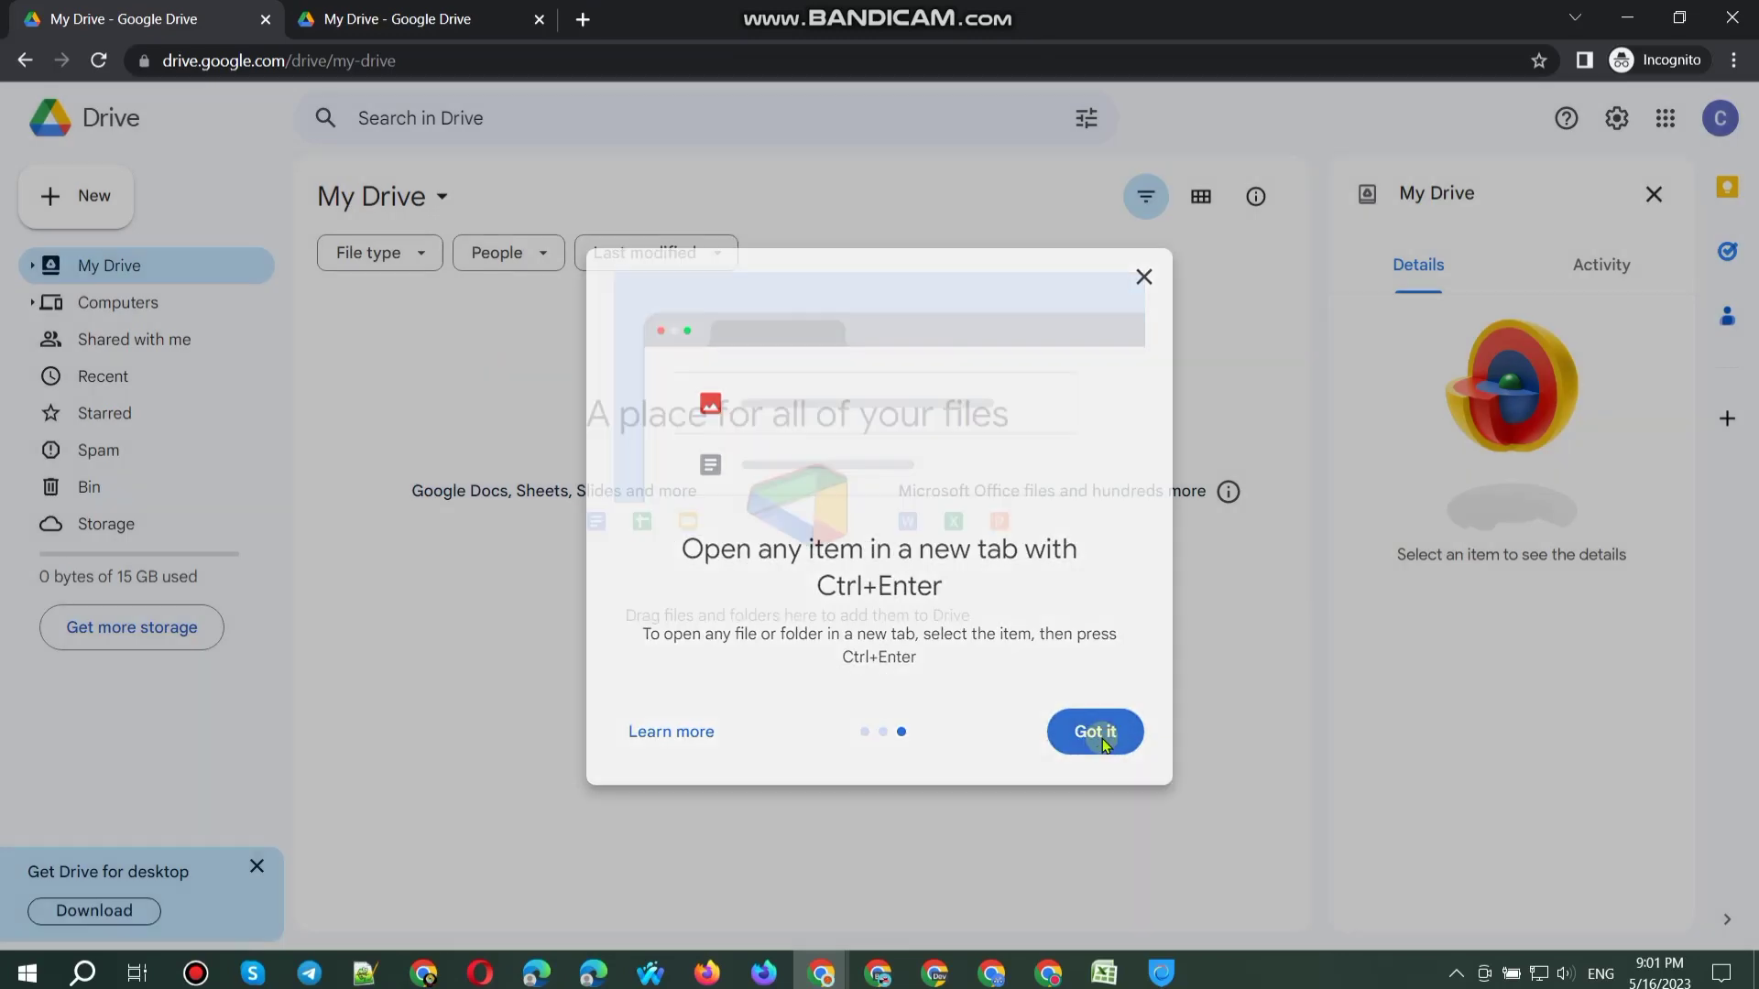
click(1103, 742)
click(1653, 193)
Step: Set the Badminton illustration as the first account's profile picture
click(1720, 117)
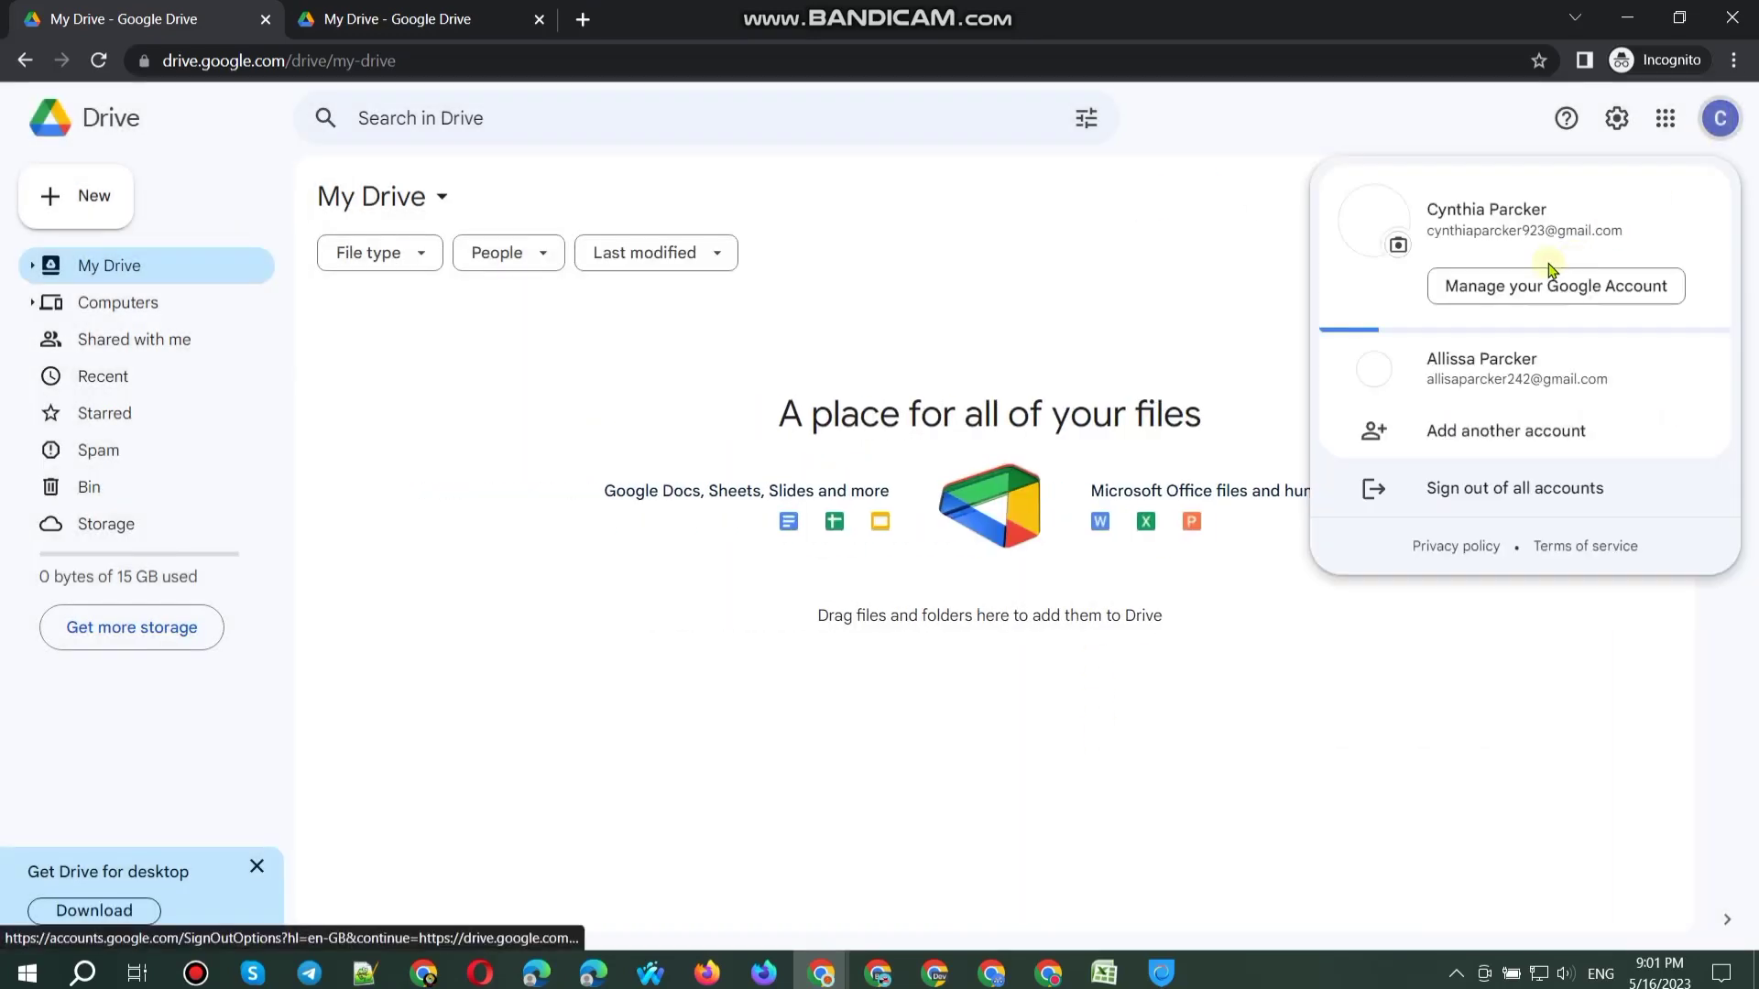
click(1481, 368)
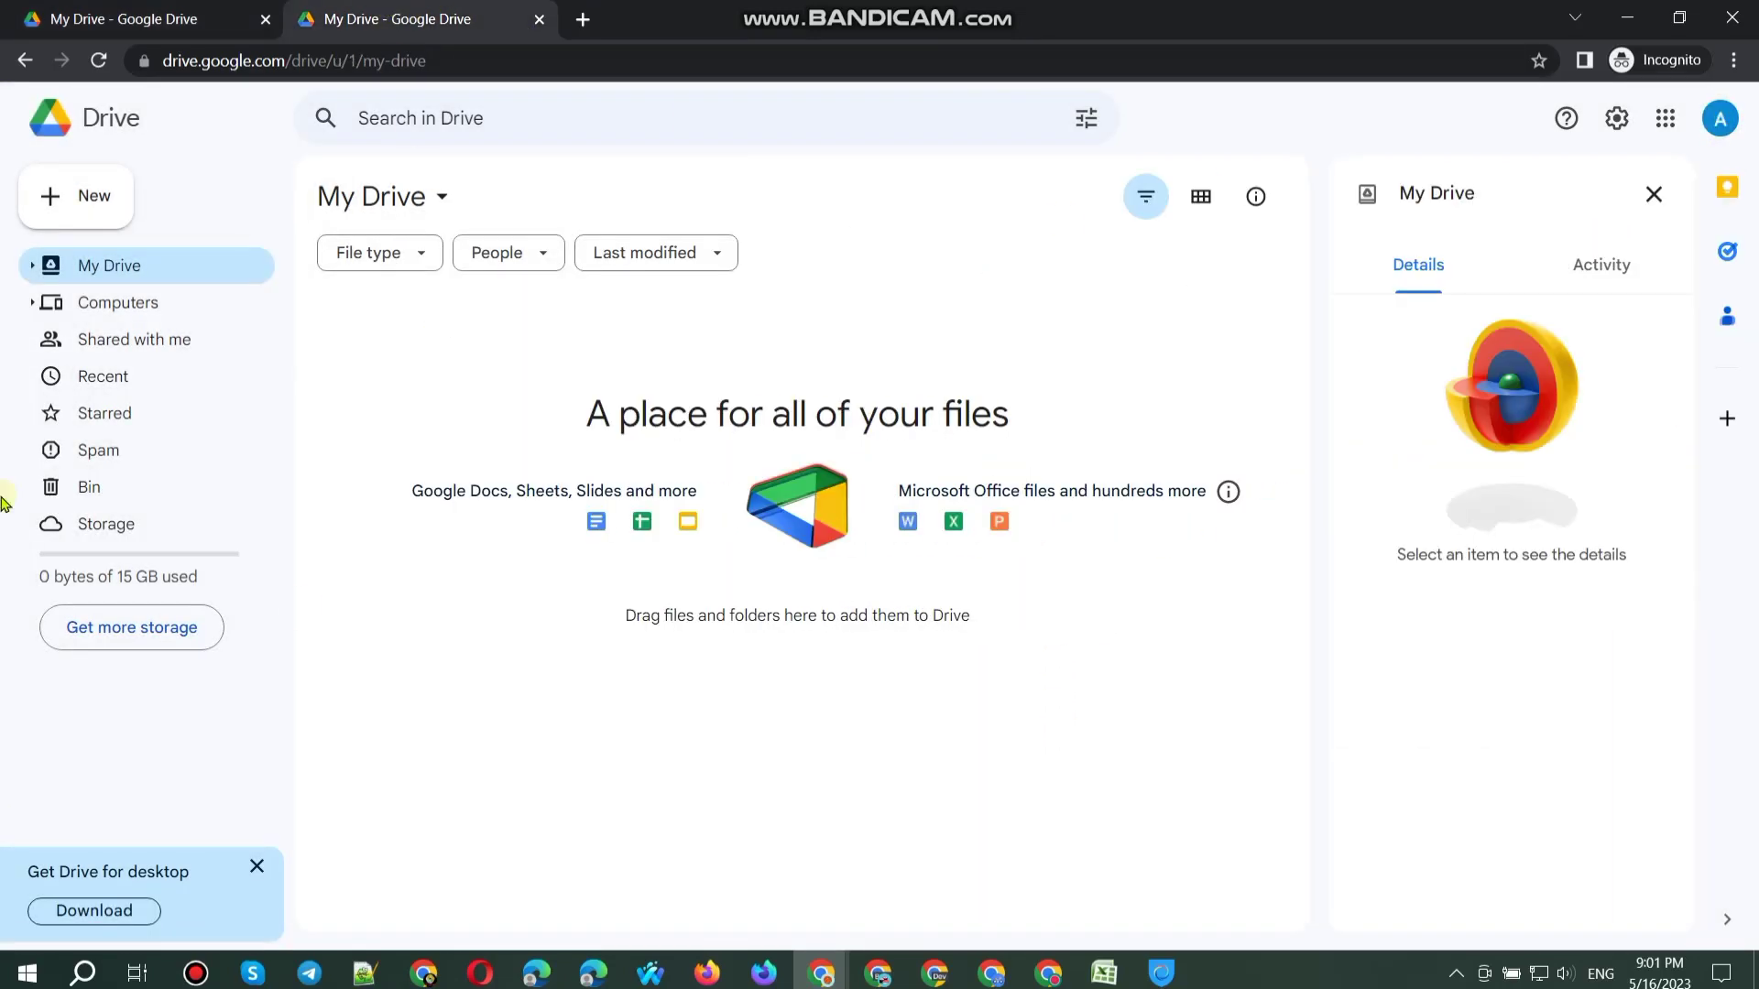
click(1653, 193)
click(1720, 117)
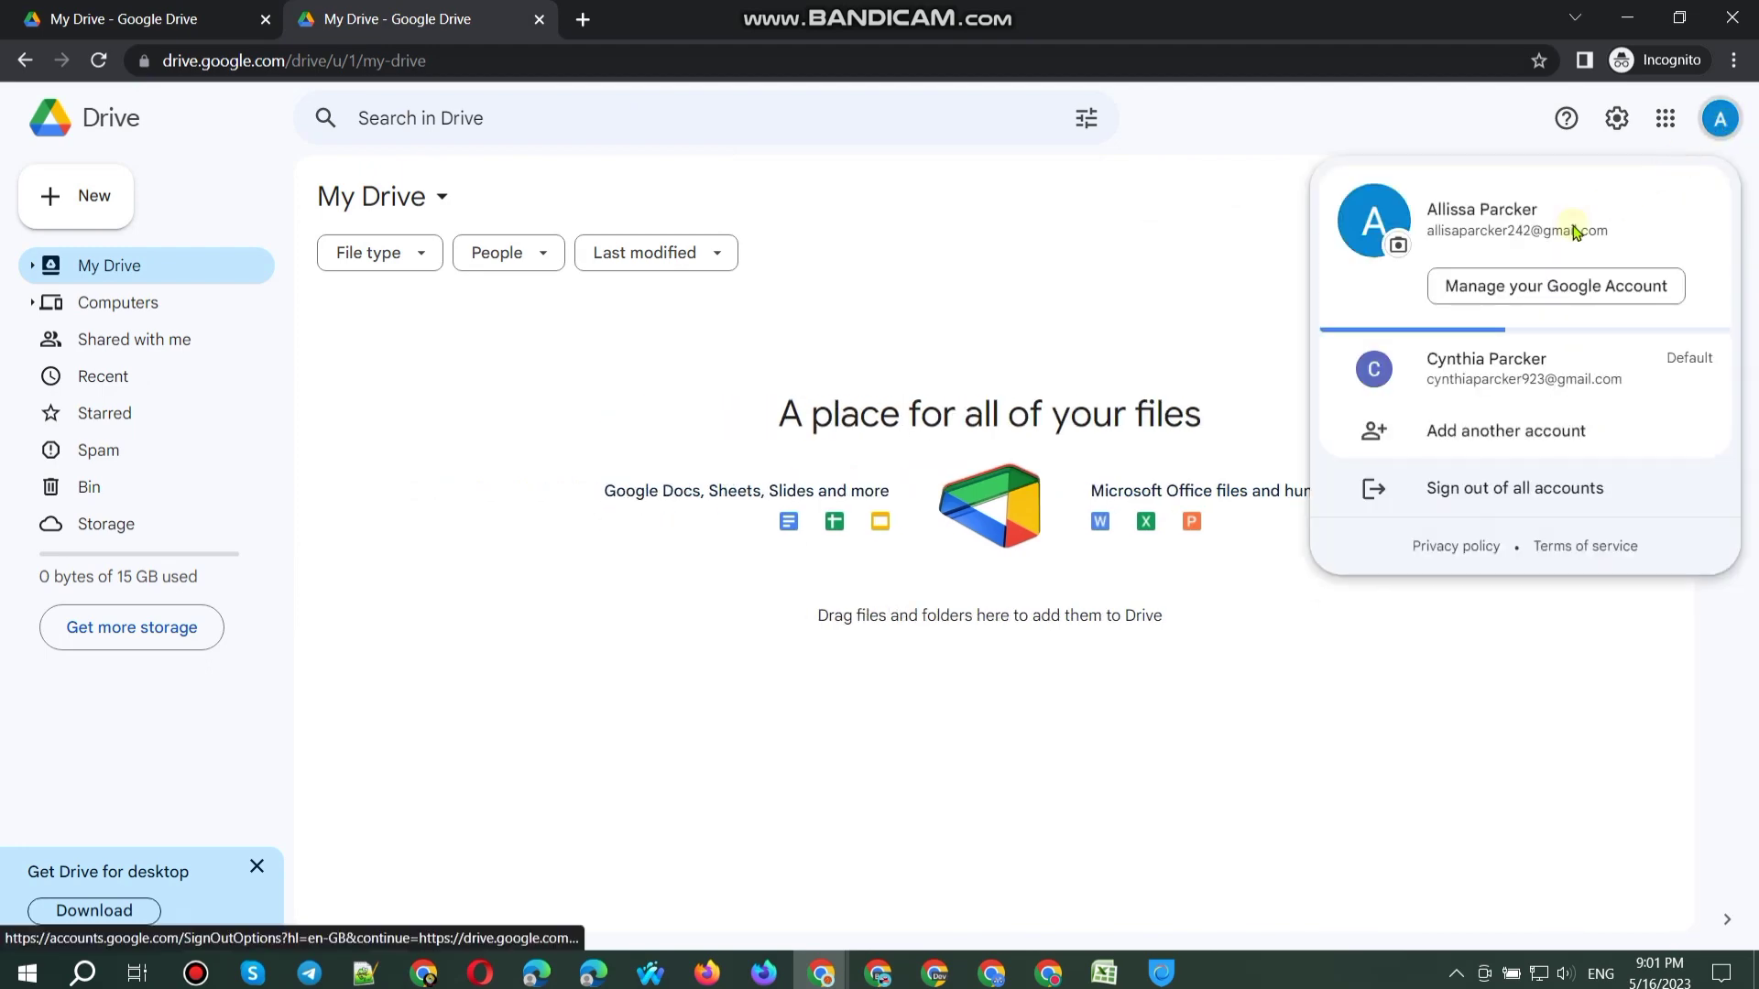
click(1401, 245)
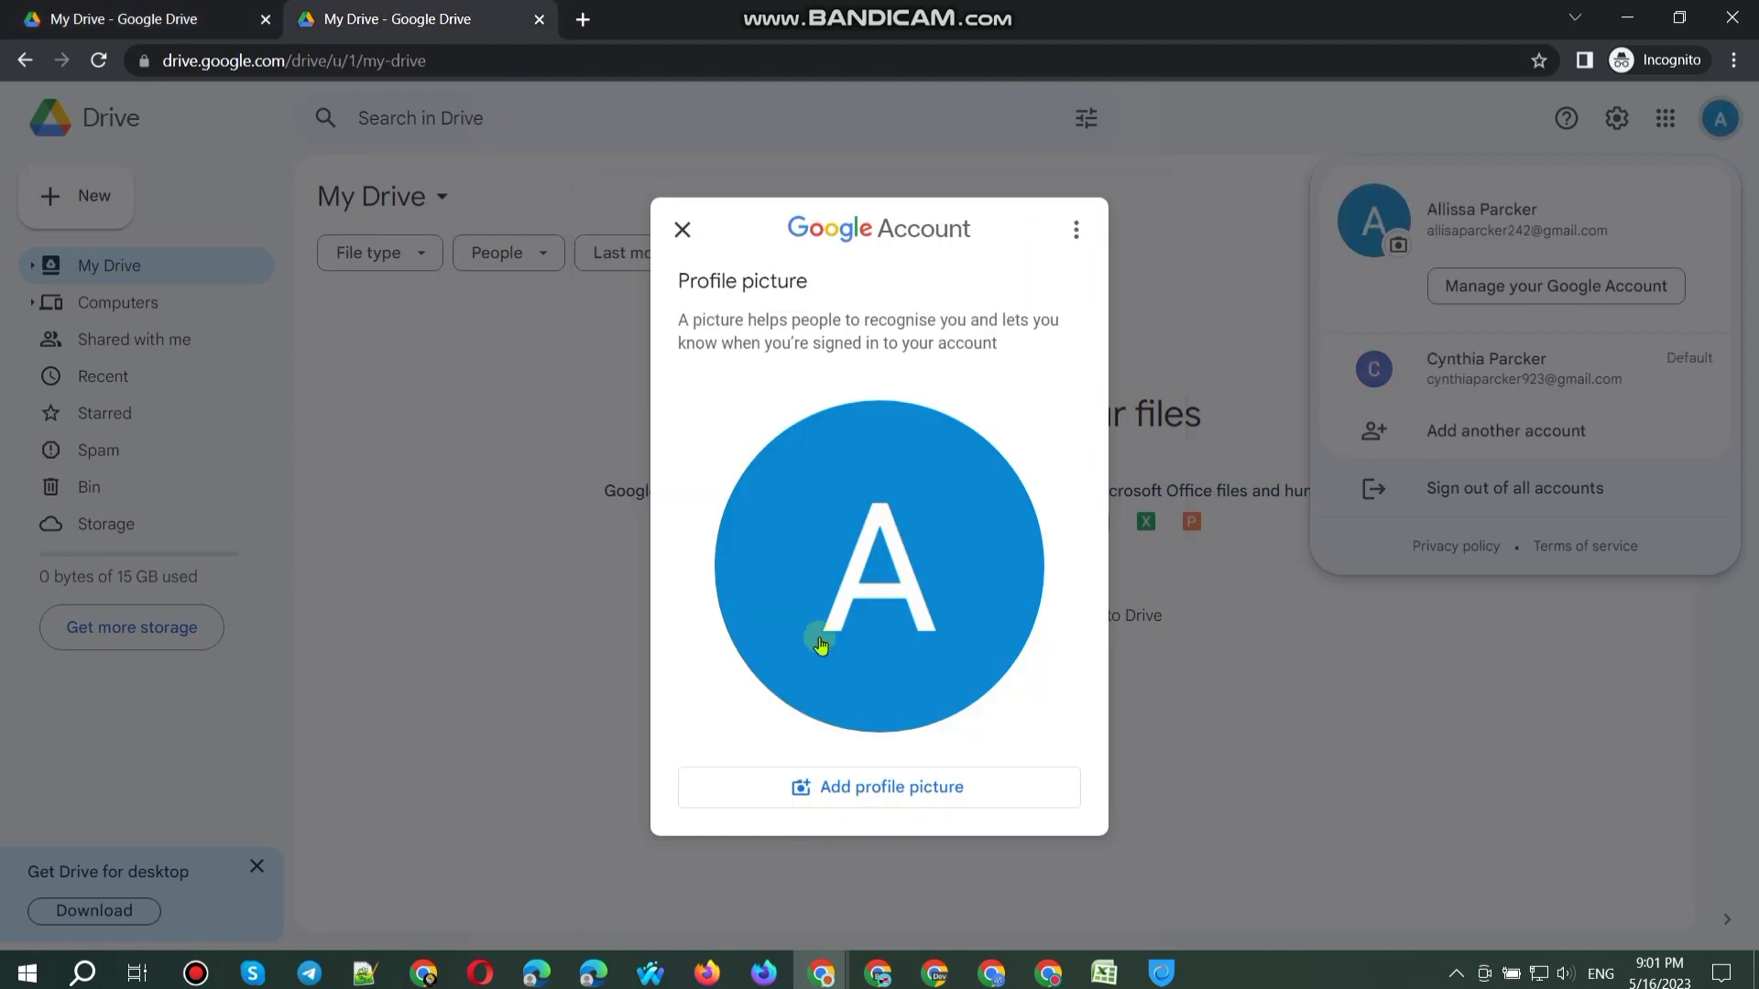
click(881, 790)
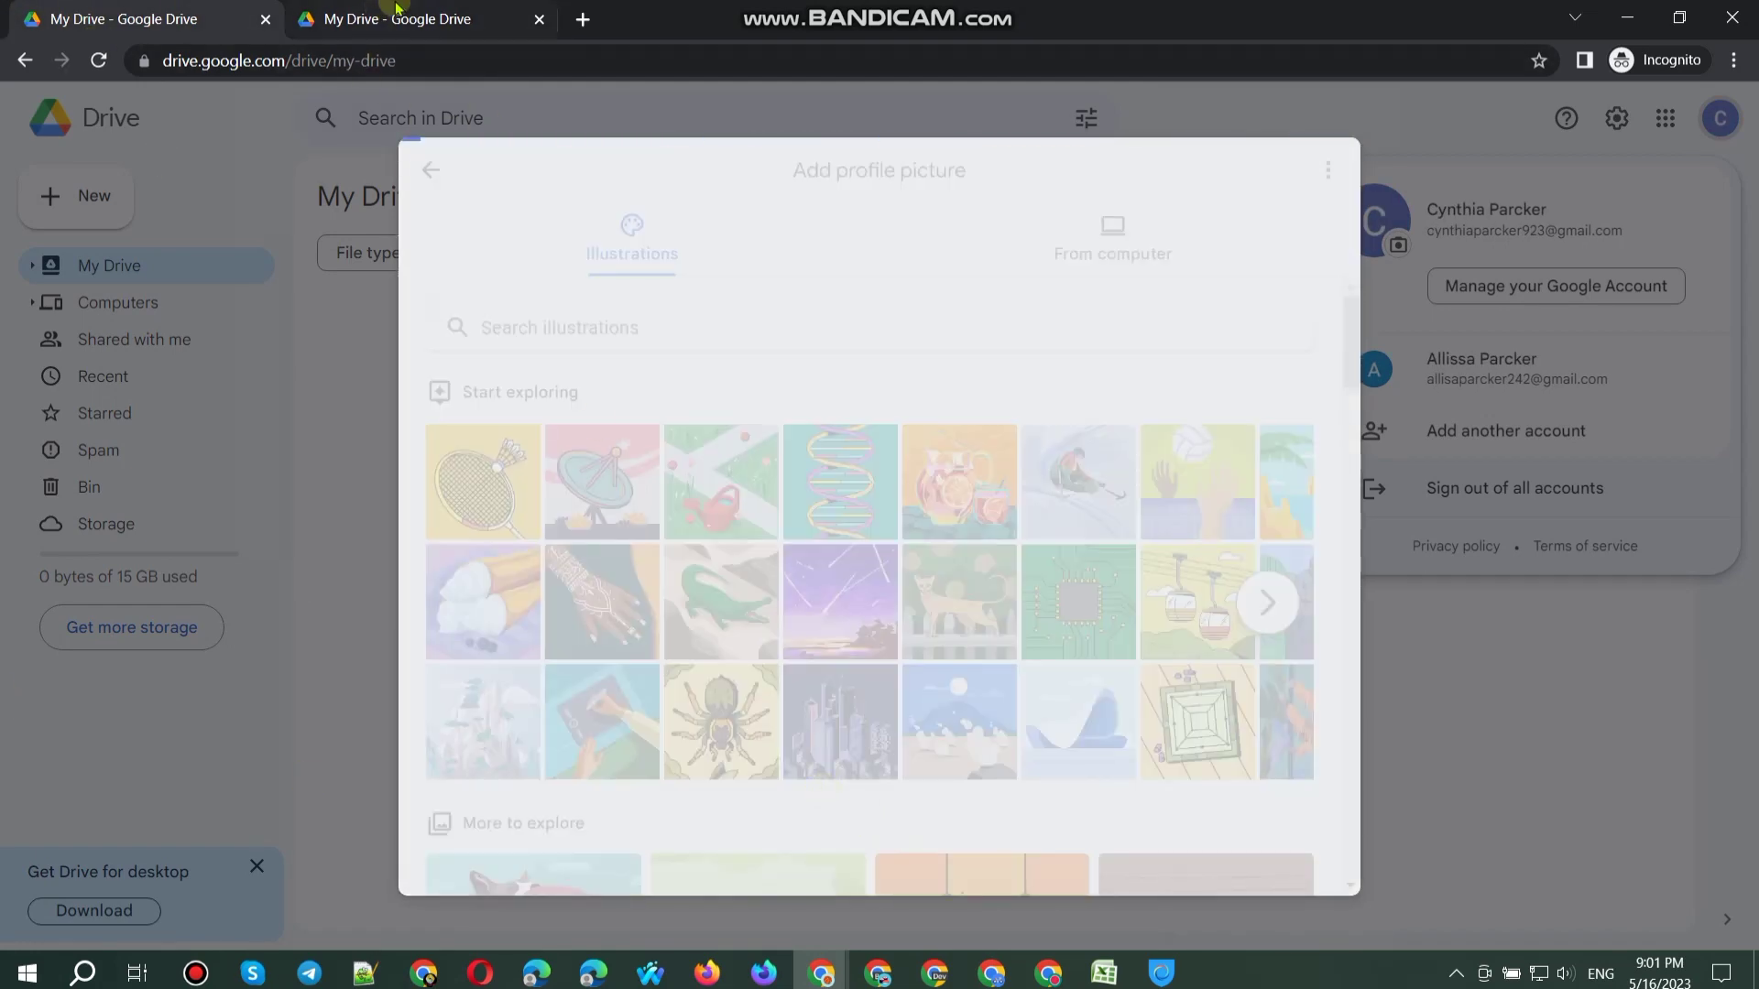
click(389, 18)
key(ctrl+shift+Tab)
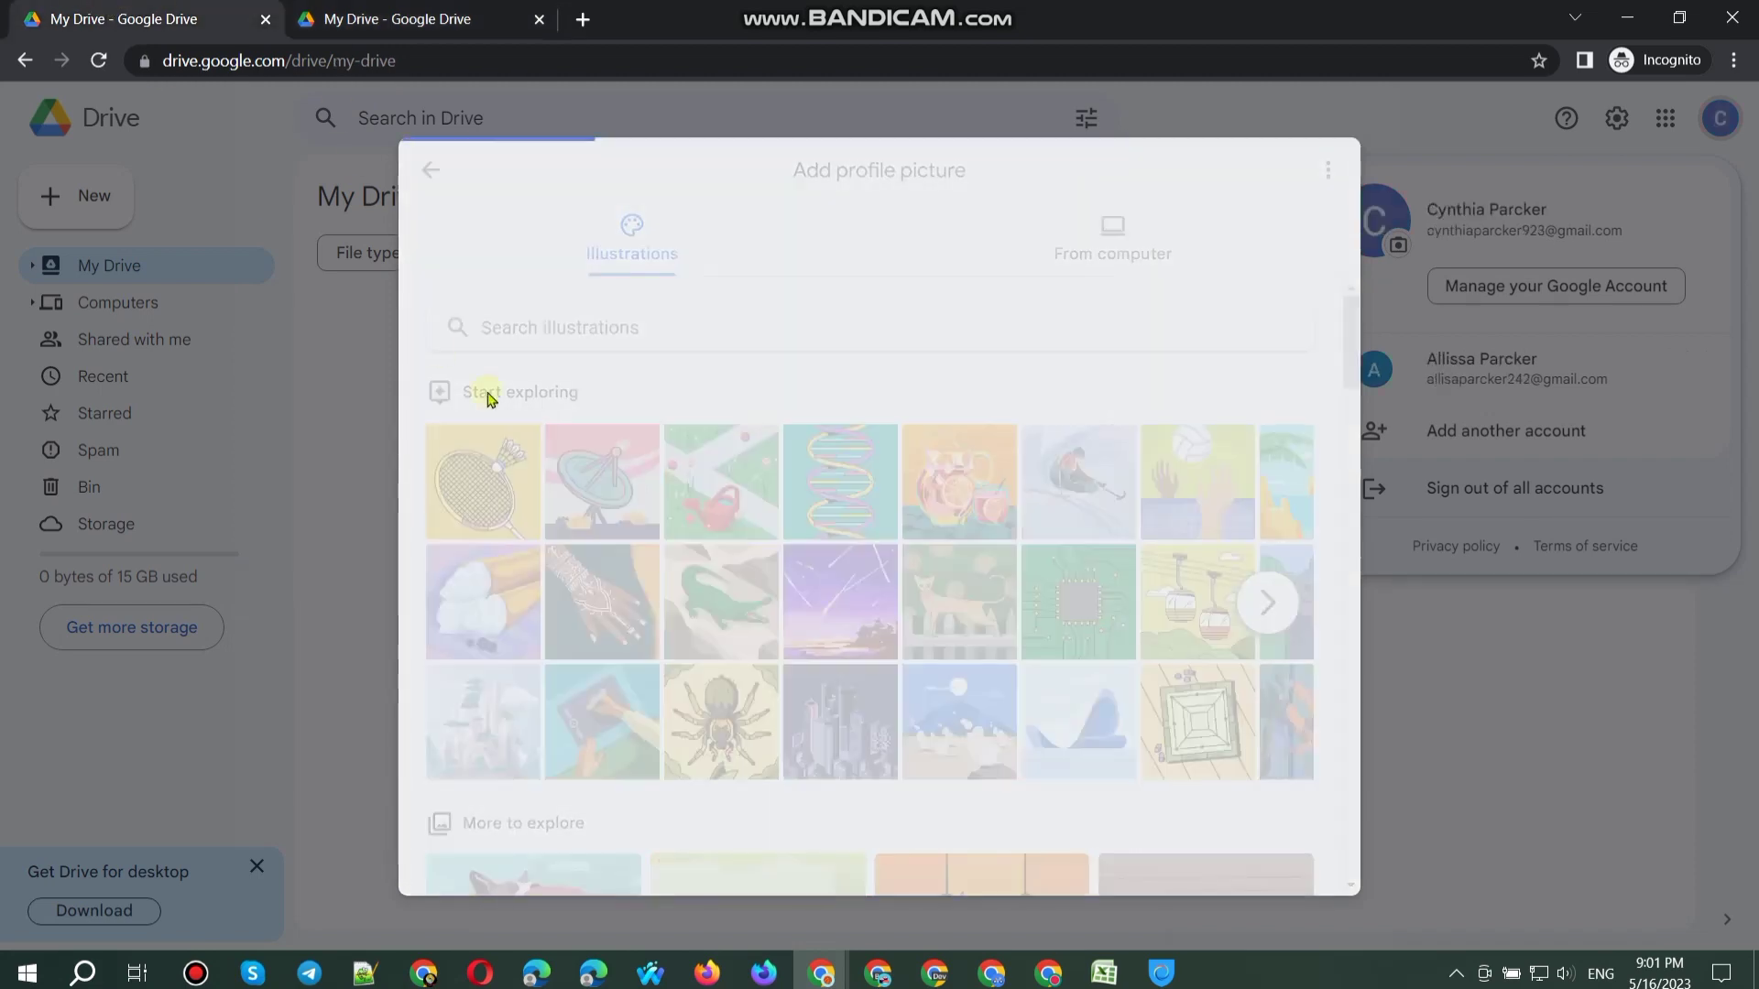
click(893, 843)
click(895, 844)
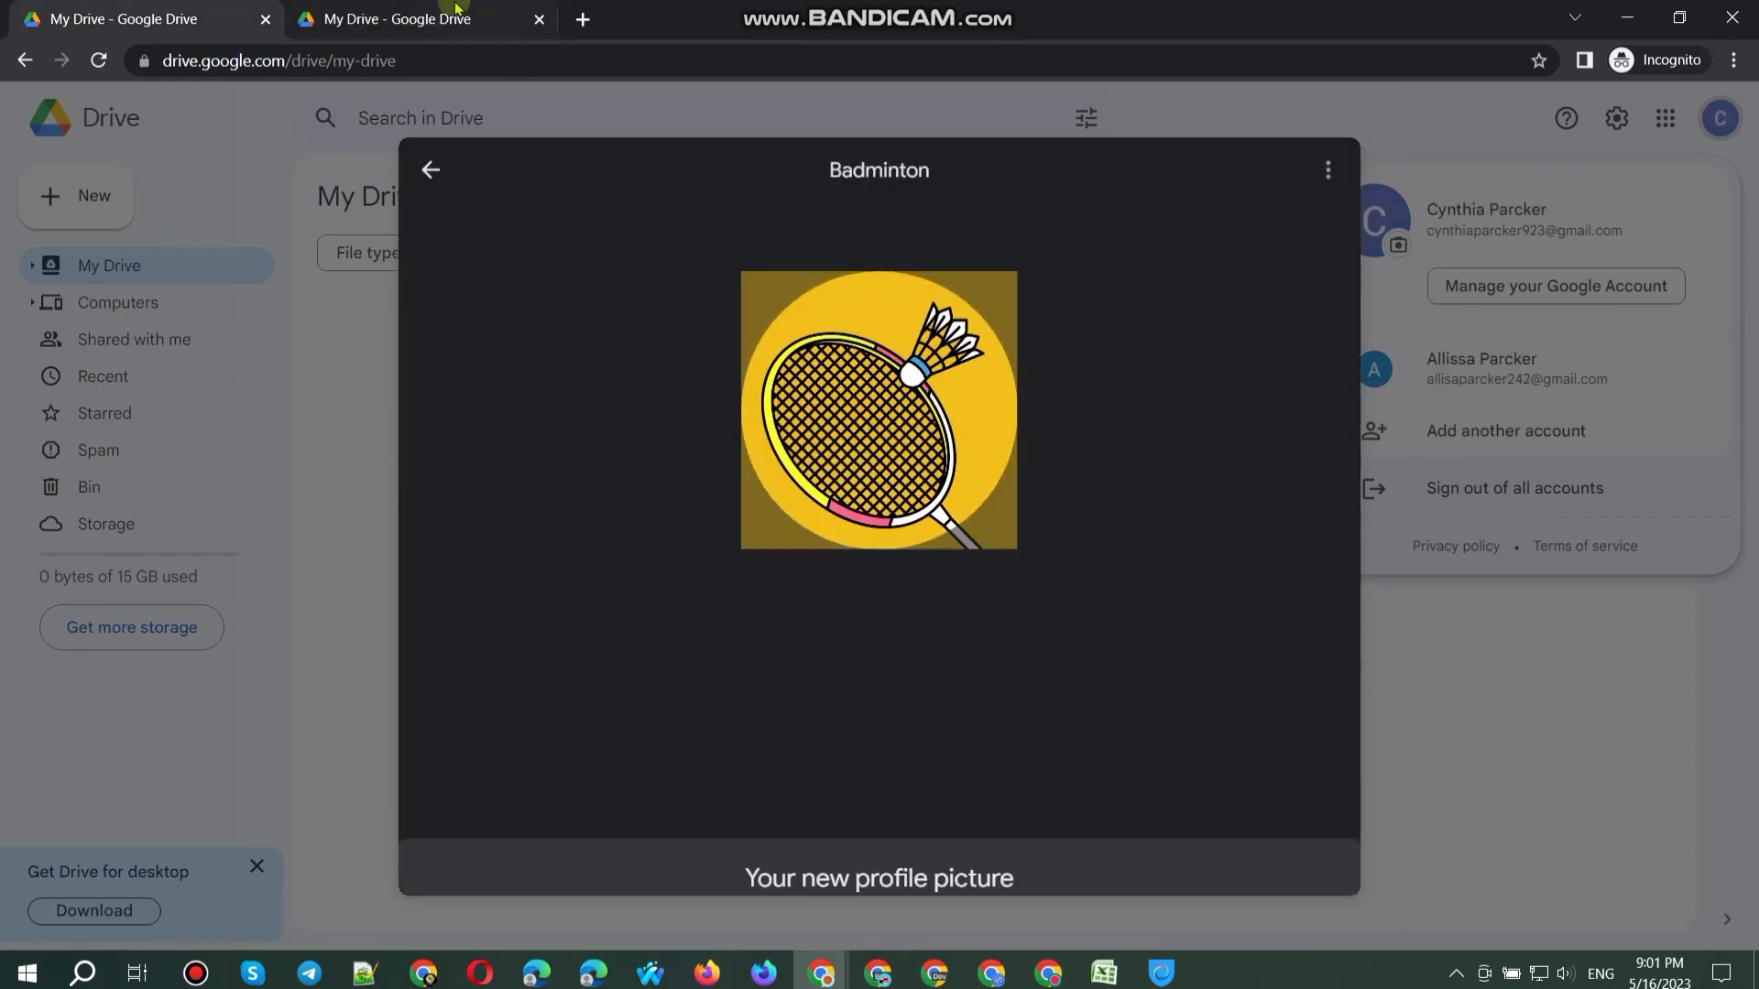
Step: Set Rhythmic gymnastics as the second account's profile picture, then recheck the first
key(ctrl+Tab)
click(895, 750)
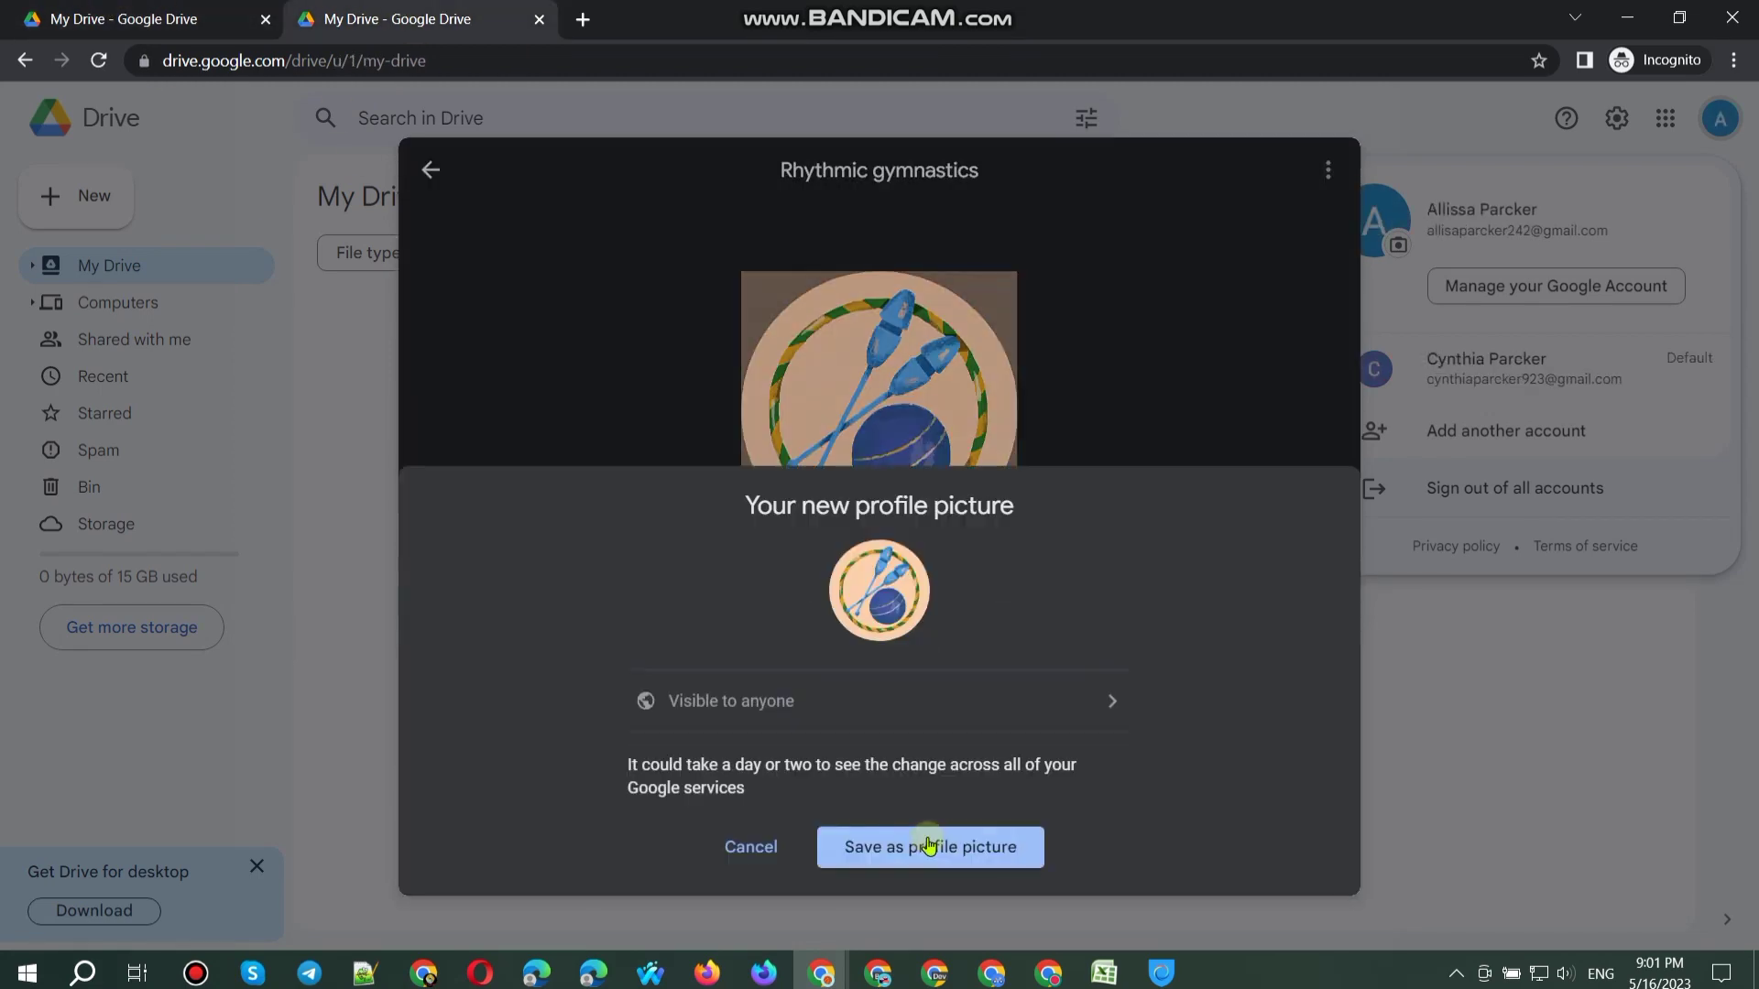
click(932, 843)
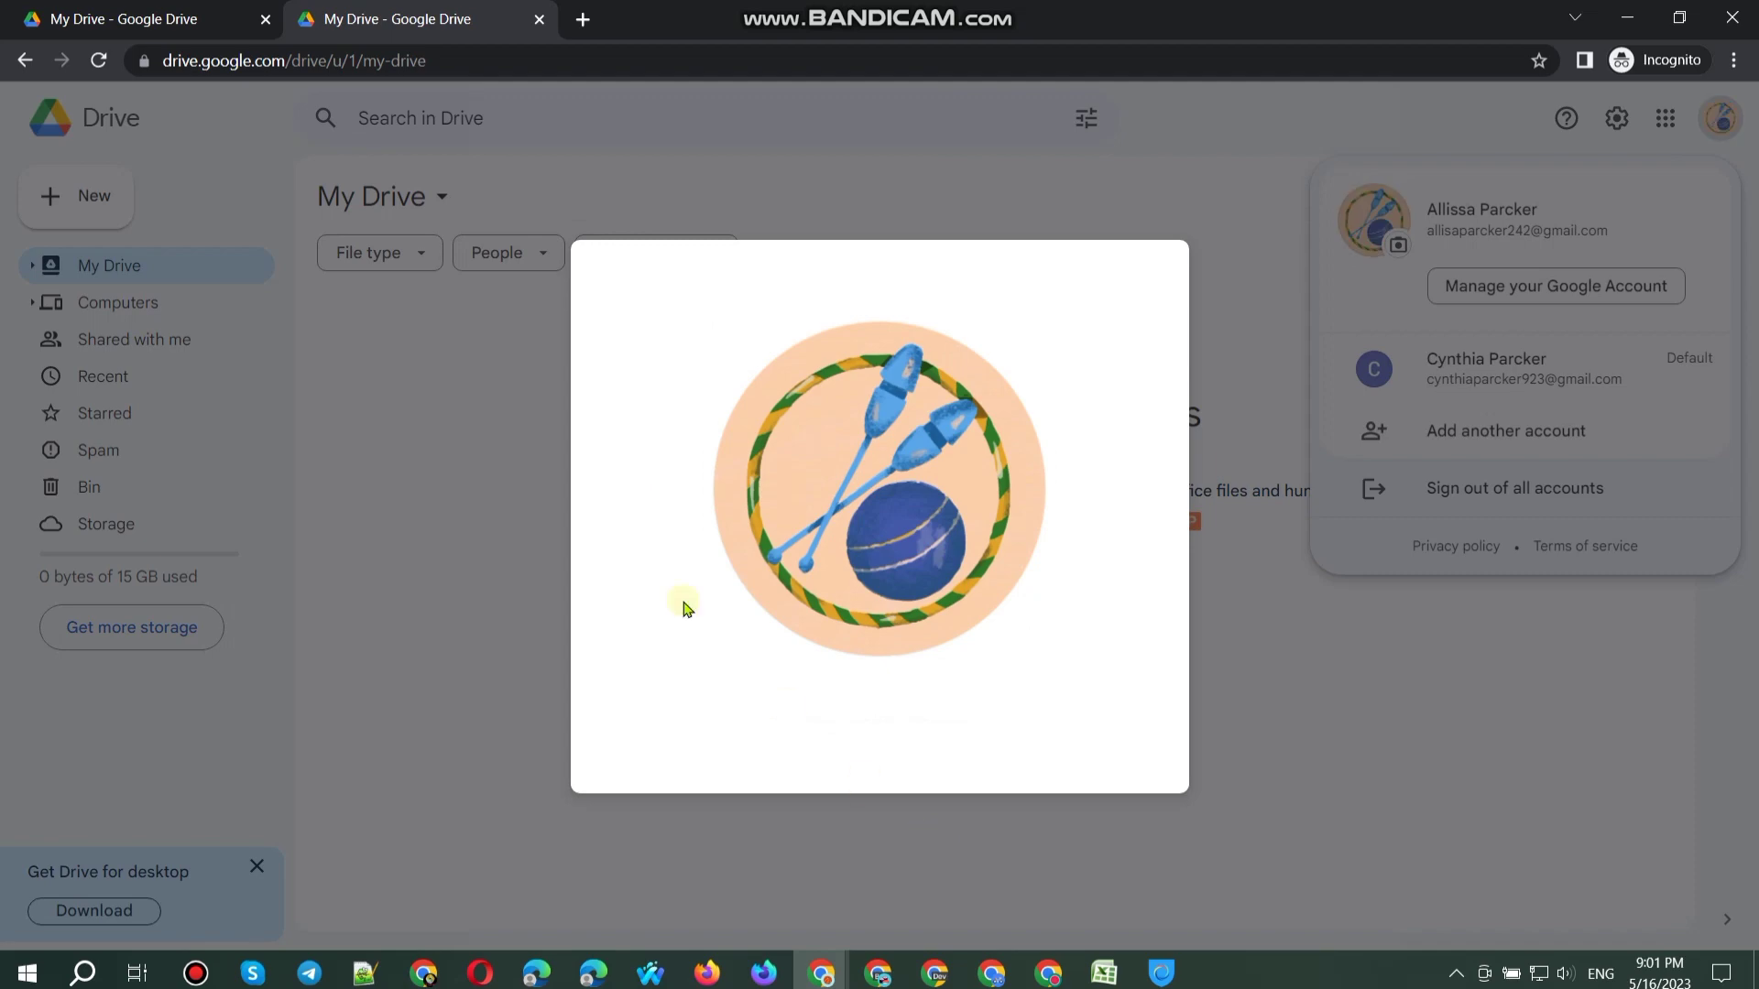
click(110, 11)
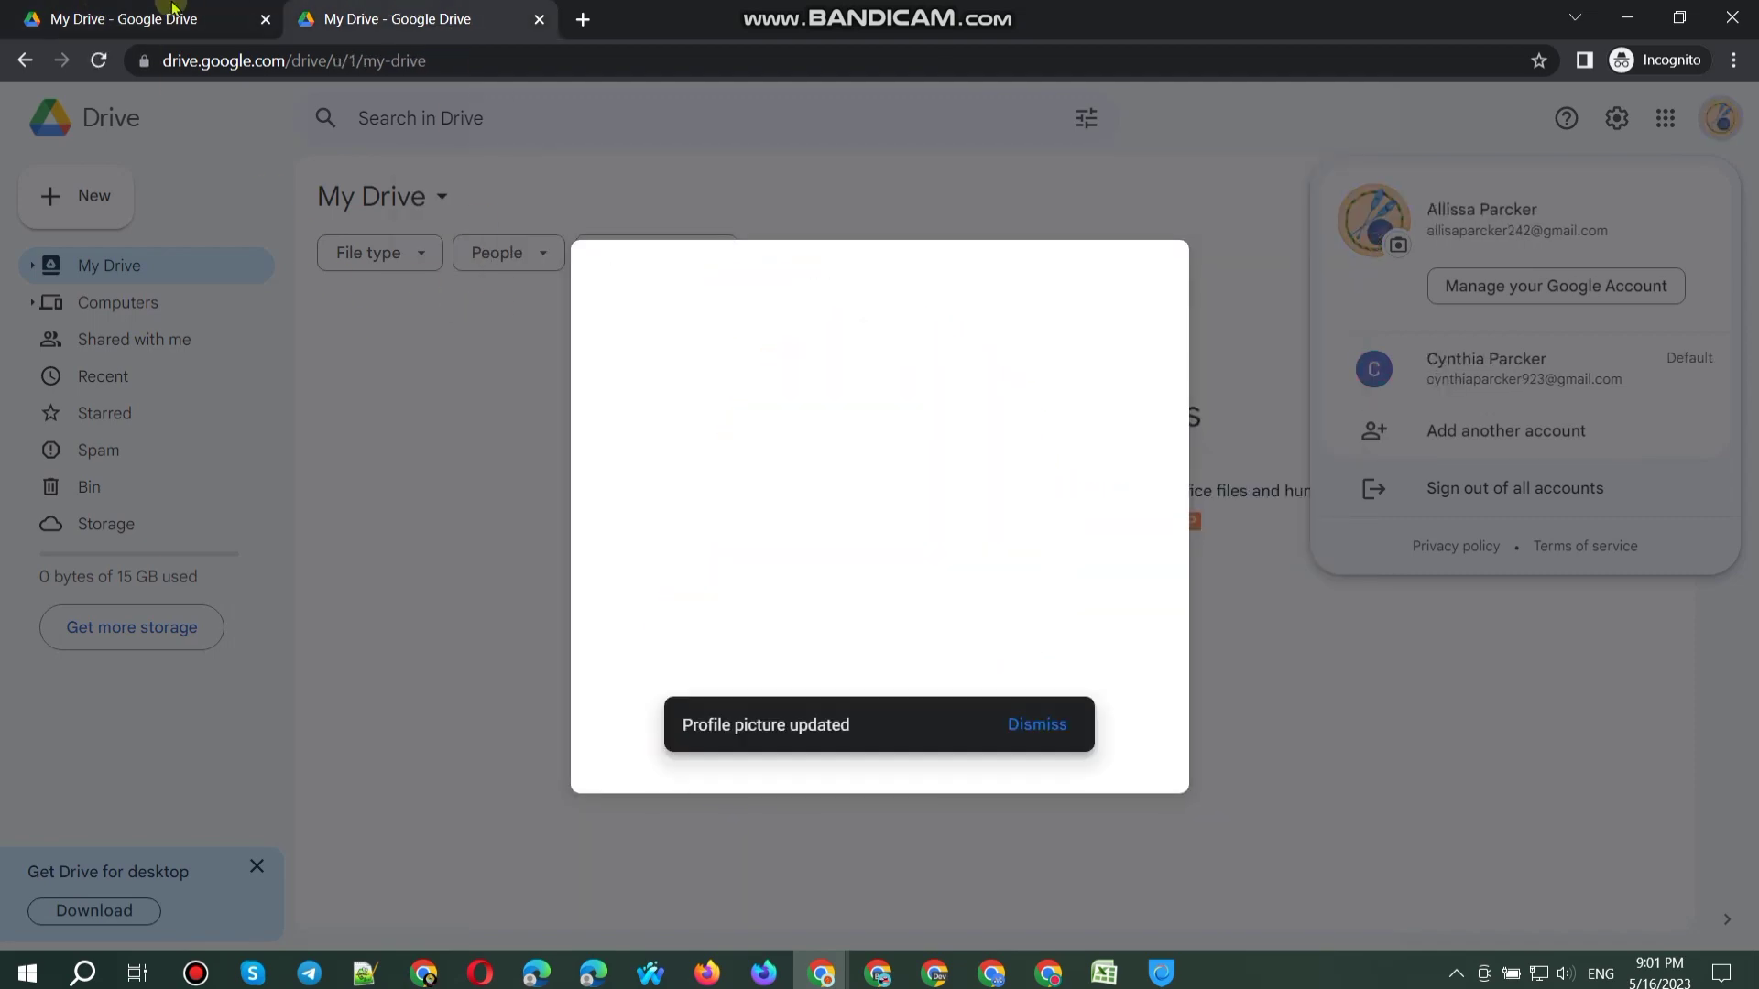
Step: Close the incognito Drive window and clear all of Chrome's browsing data
click(1735, 11)
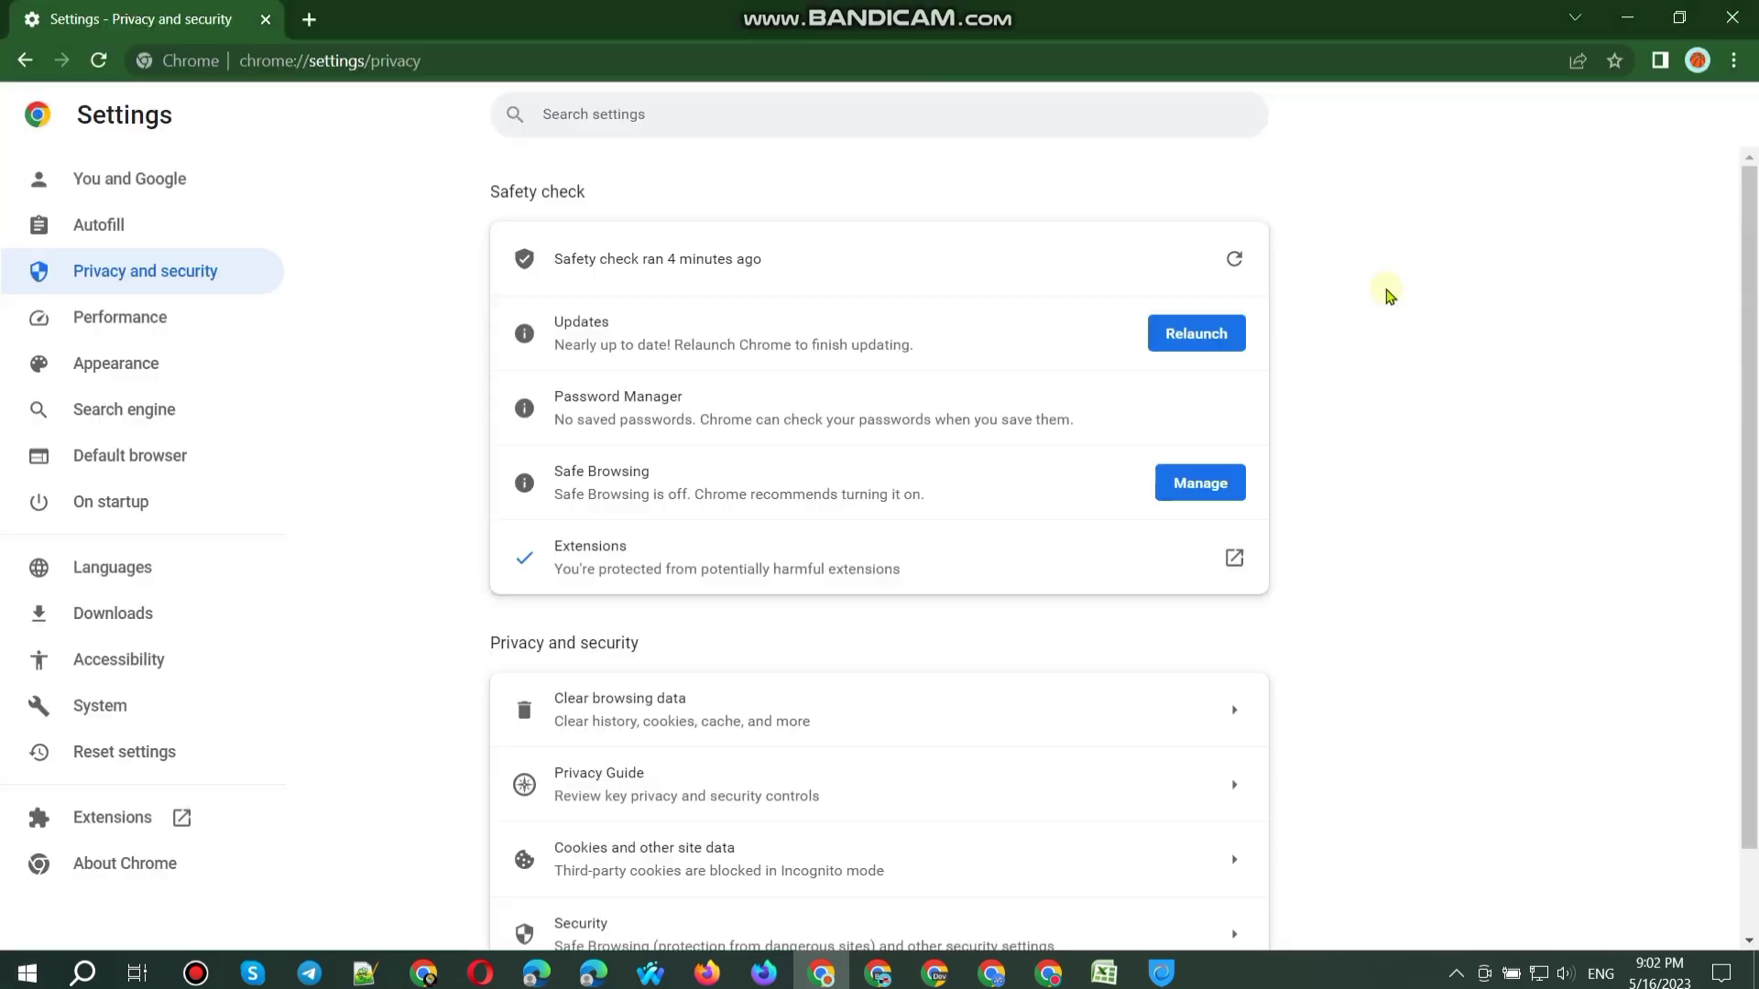
key(ctrl+shift+Delete)
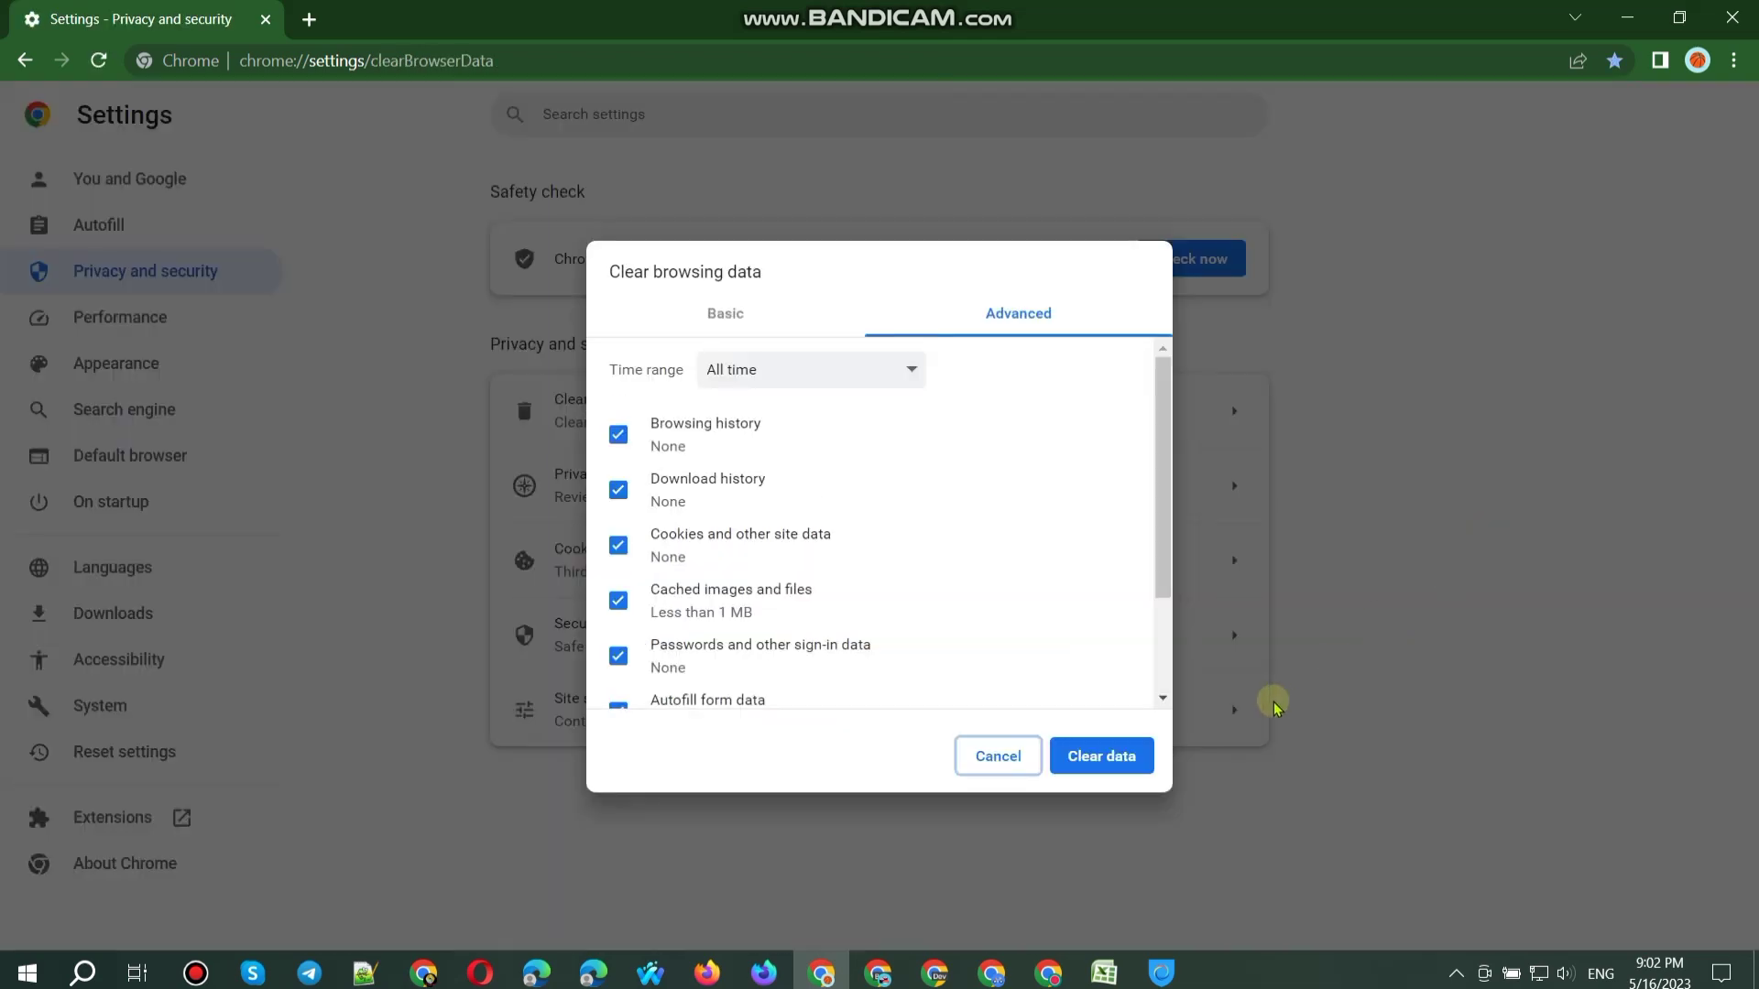
click(1121, 766)
click(1745, 11)
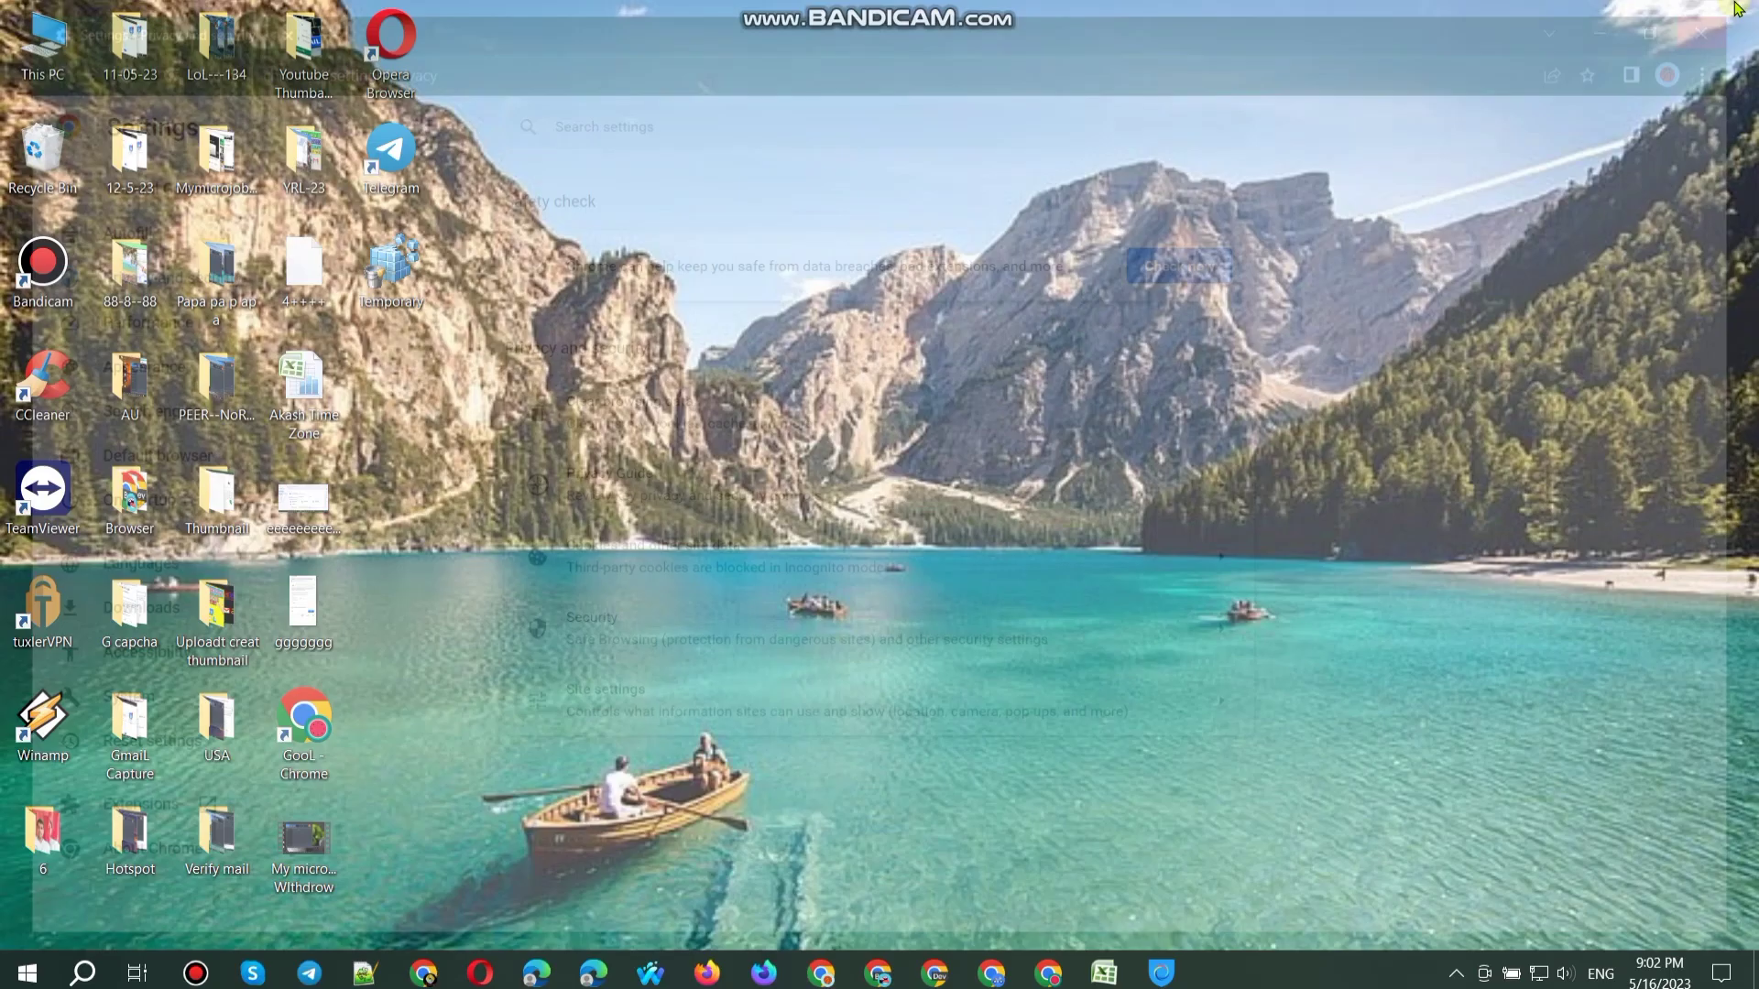
Step: Disconnect the Hotspot Shield VPN, minimize it, and open This PC
click(1162, 973)
click(933, 644)
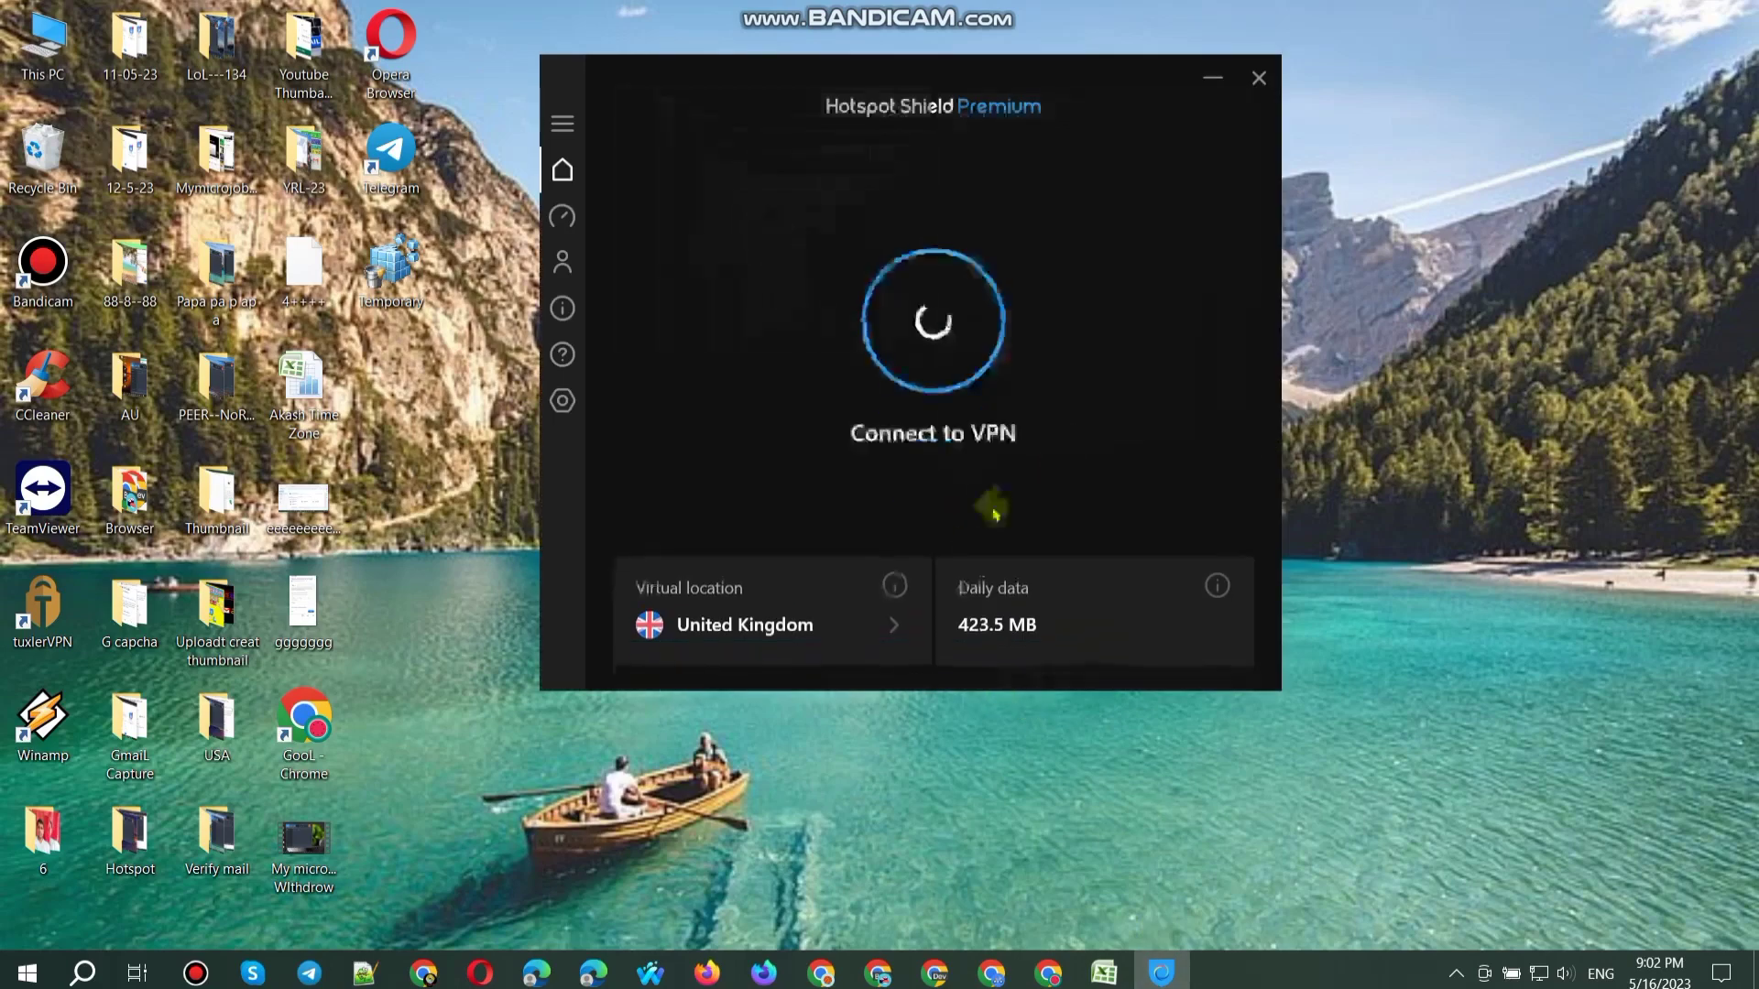
click(904, 616)
scroll(857, 482, down, 3)
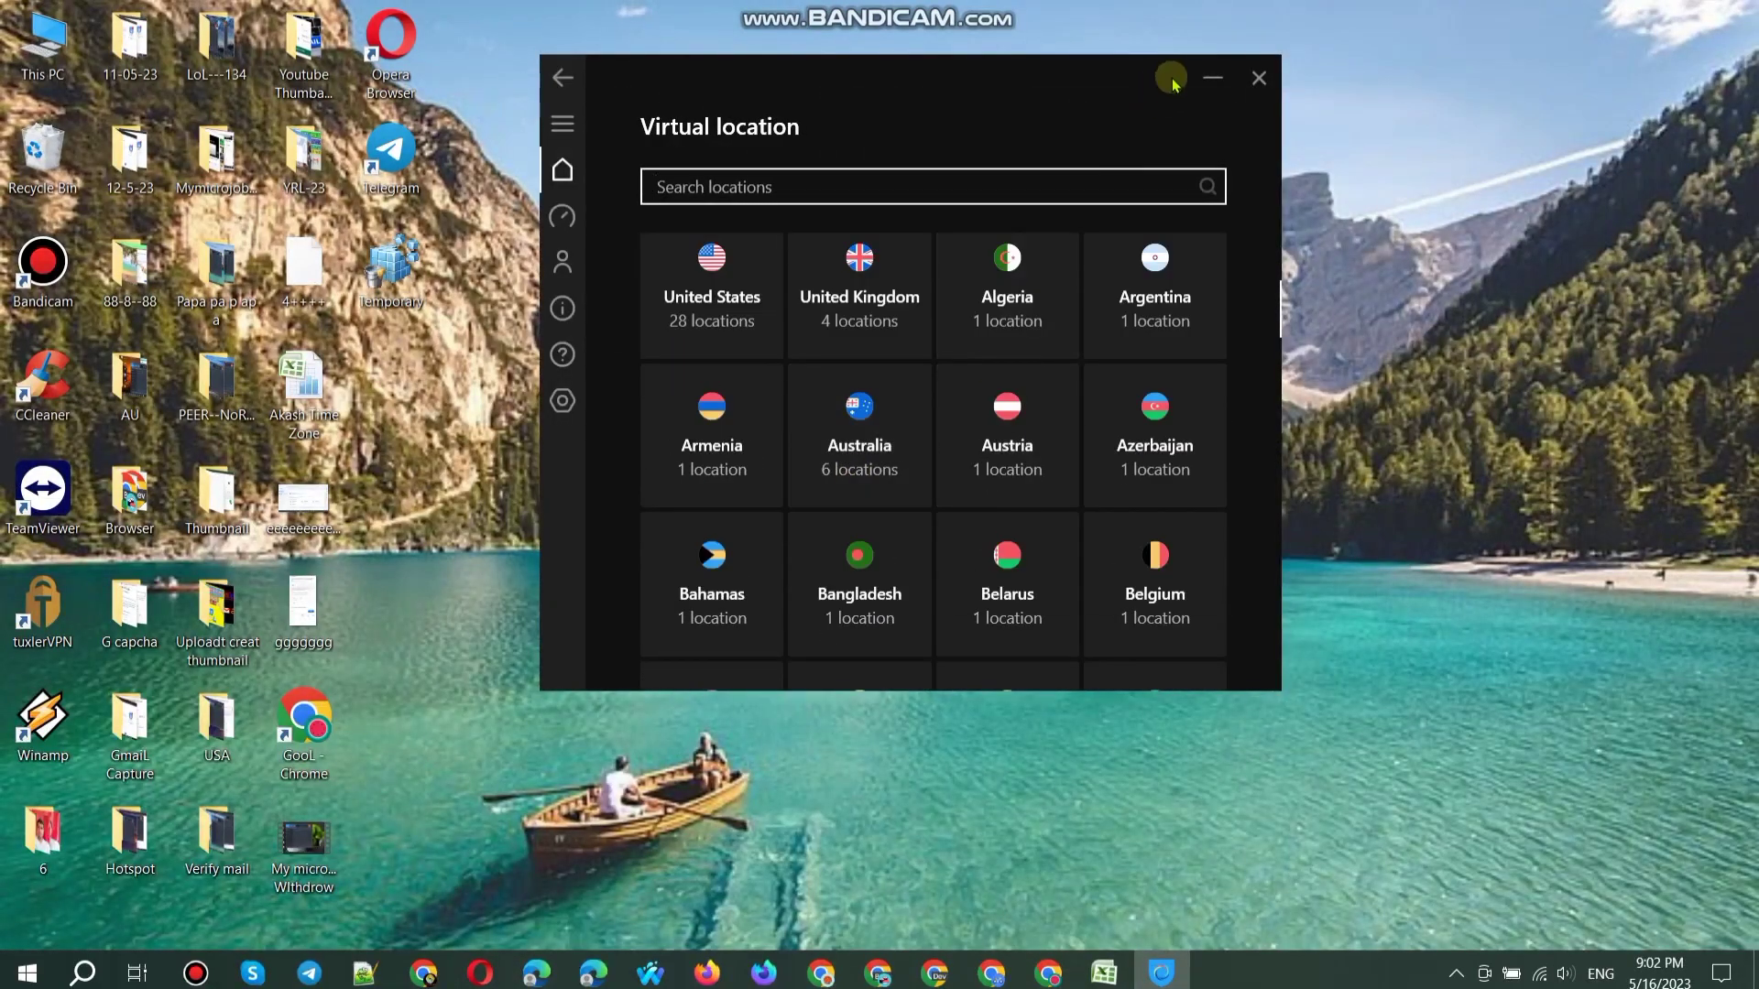
click(1212, 77)
double_click(89, 42)
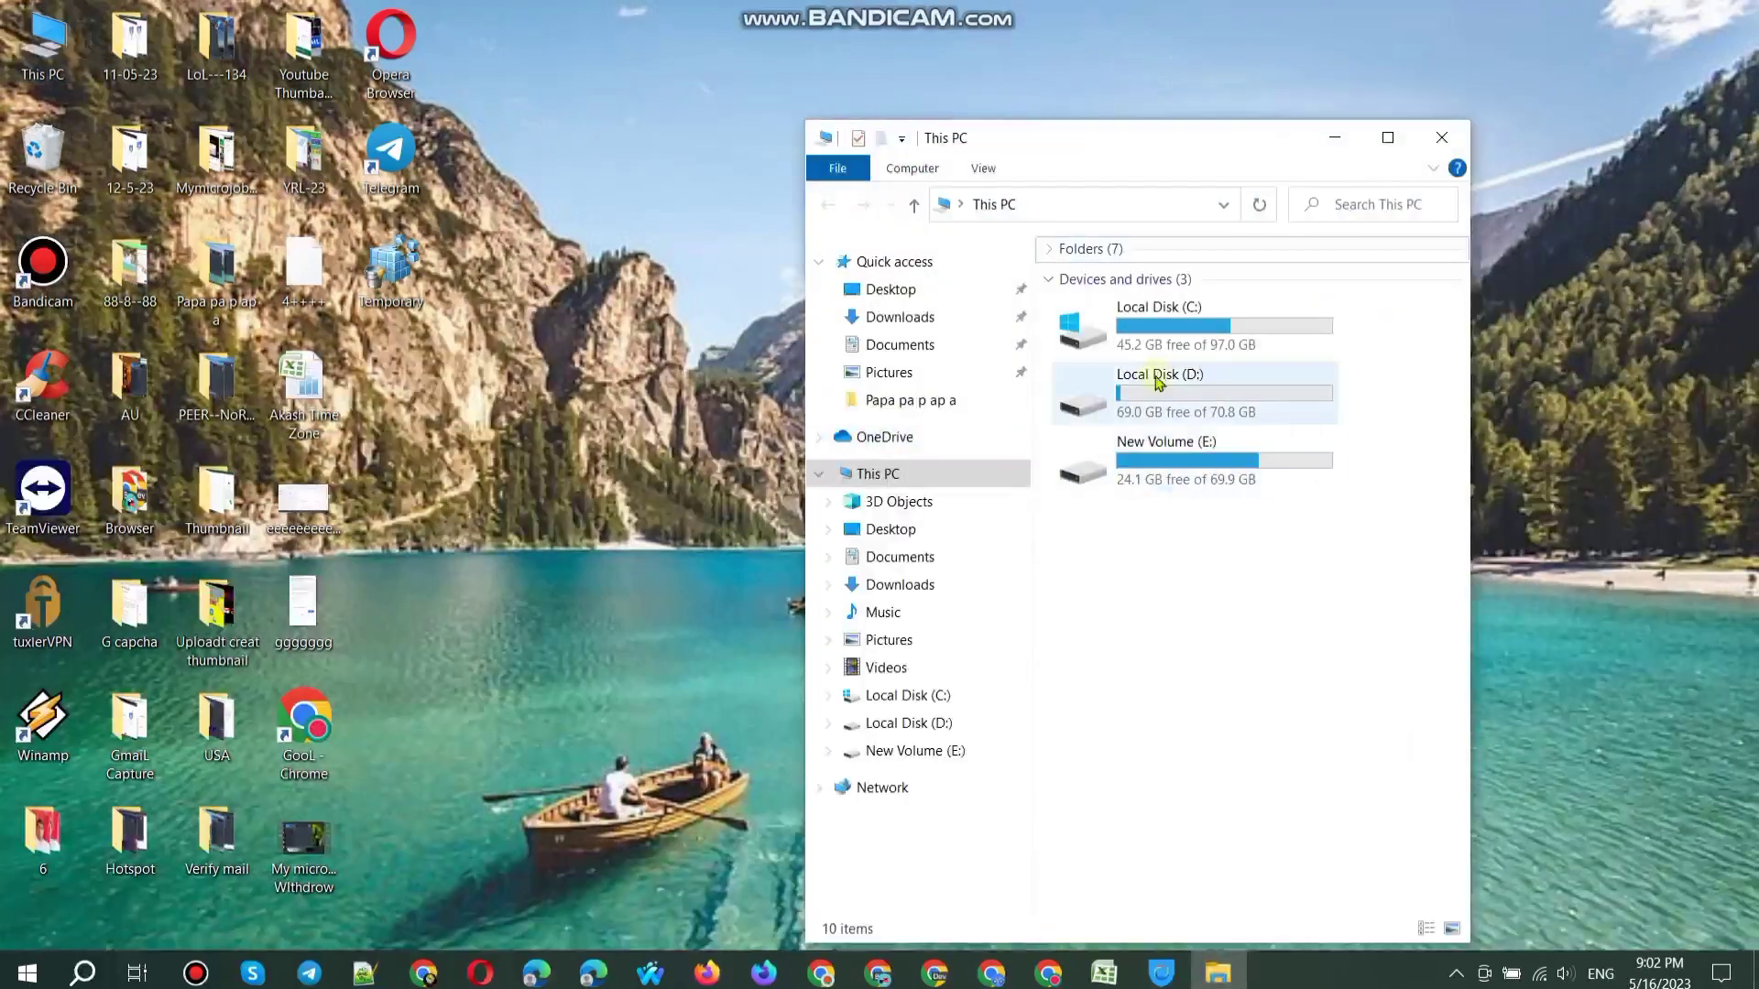
Step: Run Disk Cleanup on Local Disk (C:) and delete the selected files
click(1170, 322)
right_click(1177, 328)
click(1246, 737)
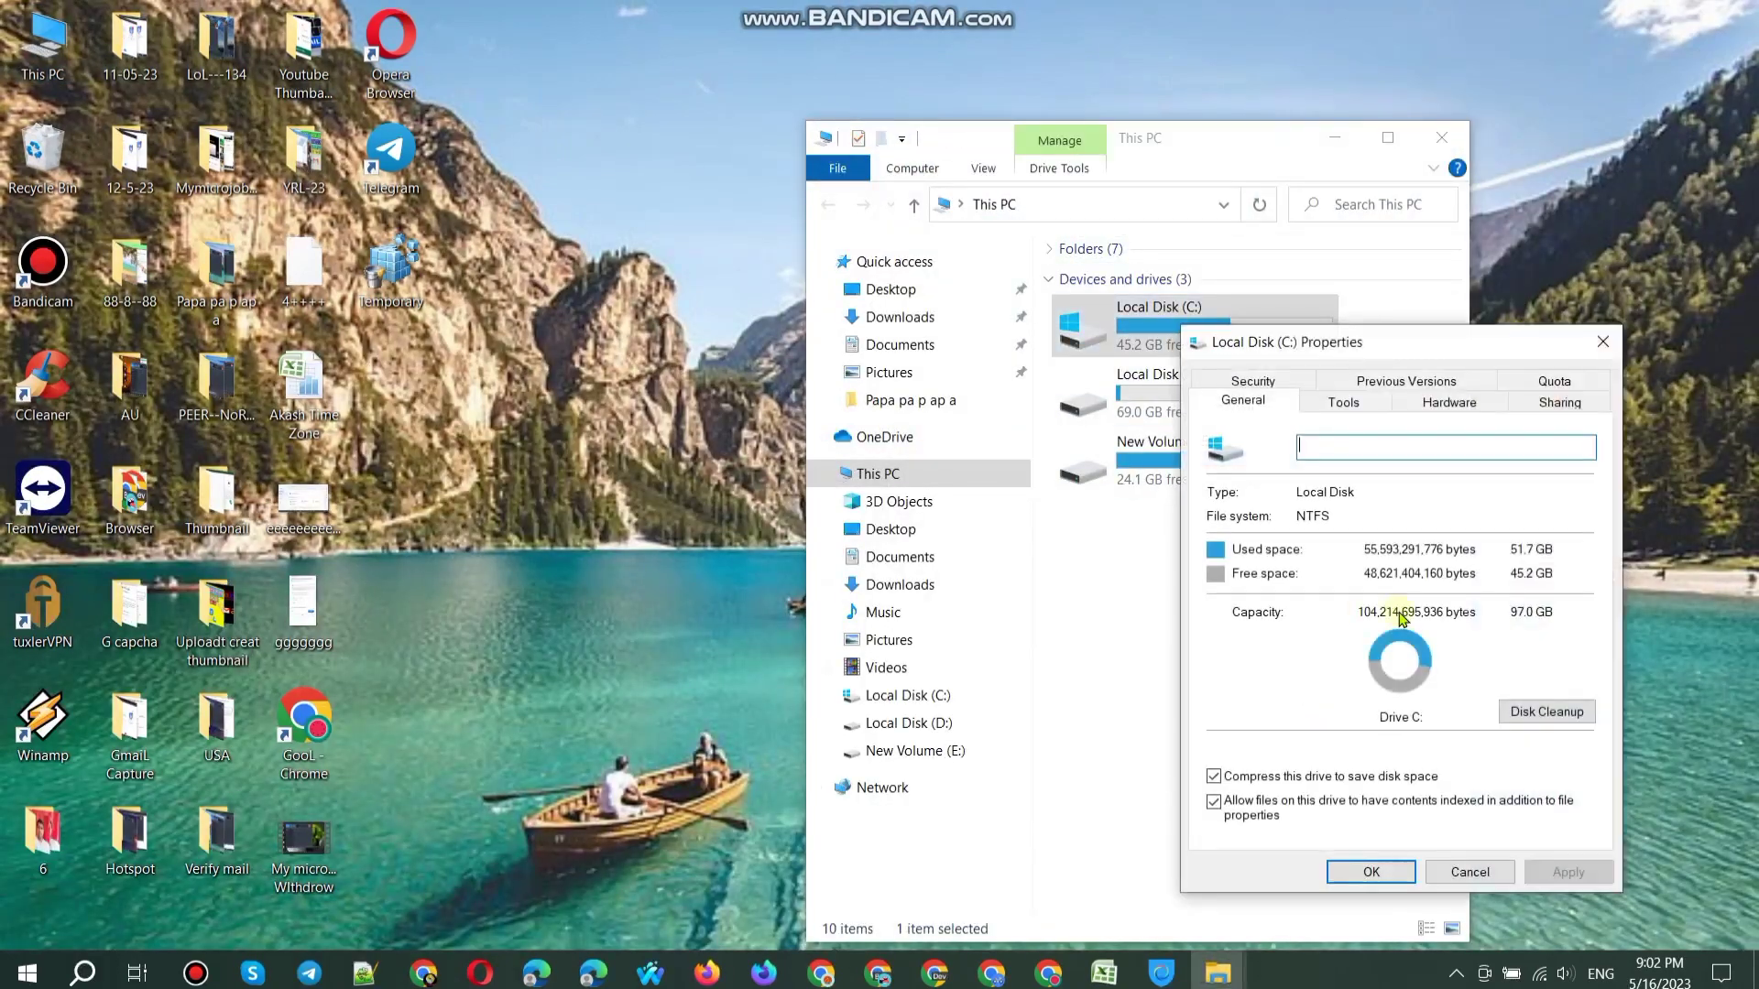
click(1528, 712)
click(338, 519)
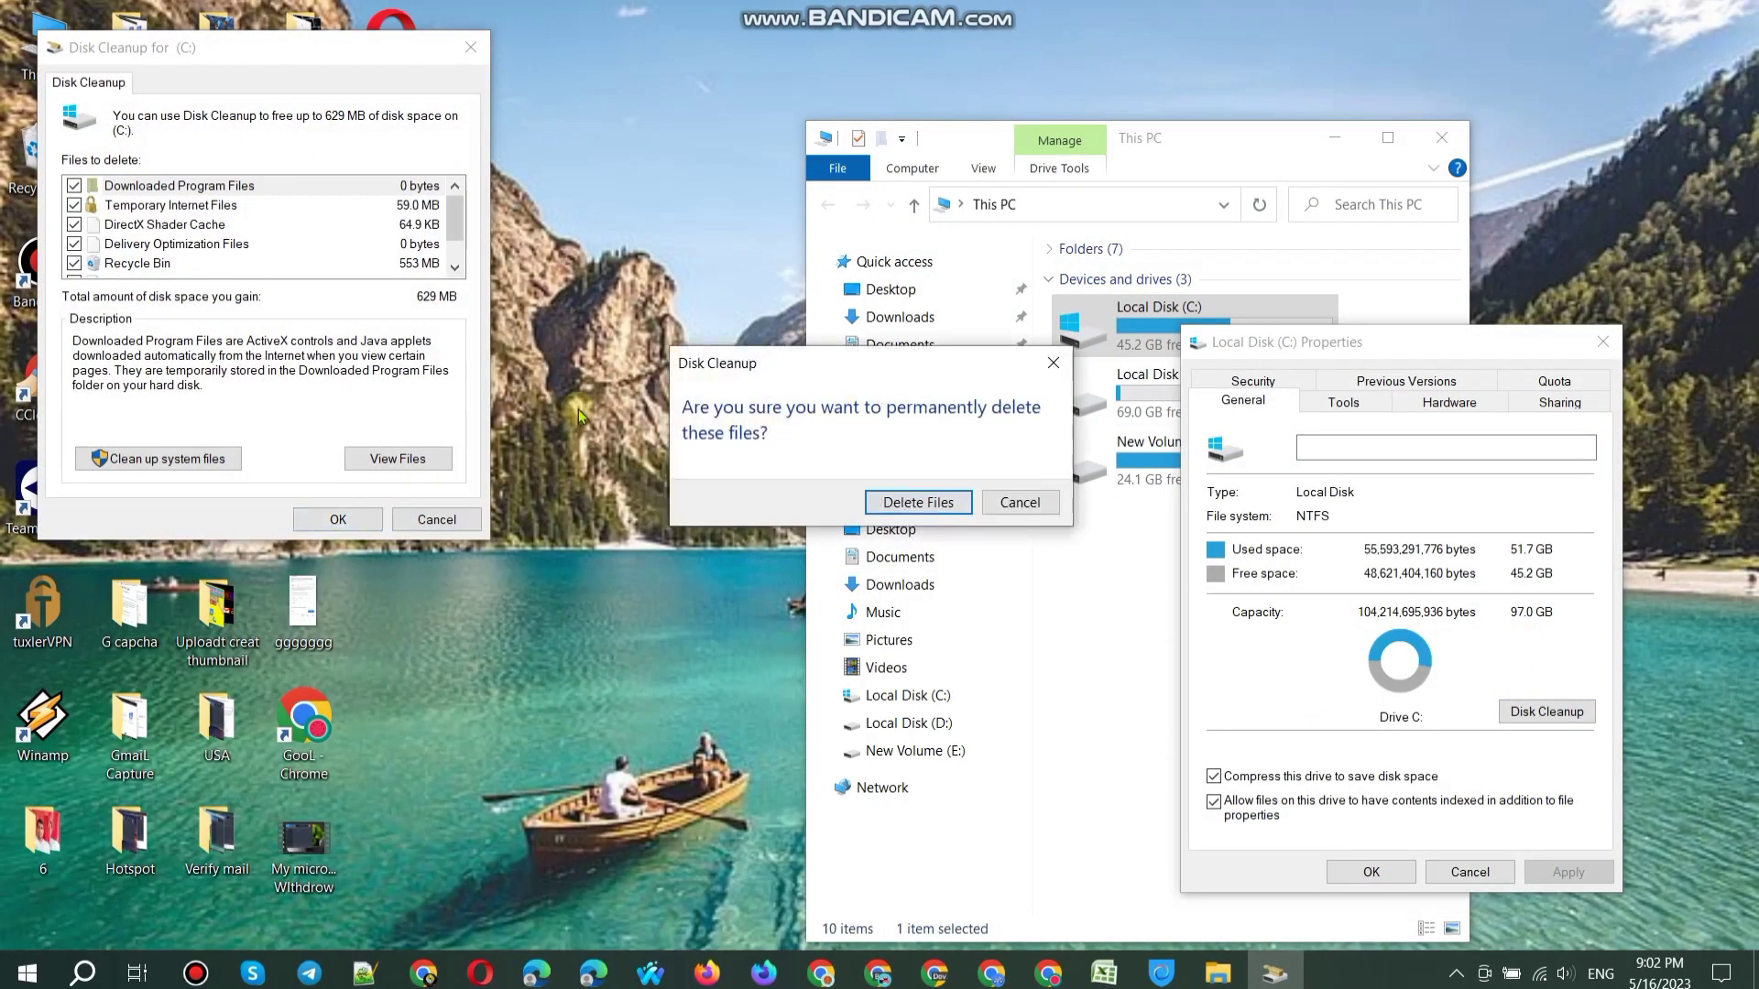
click(936, 501)
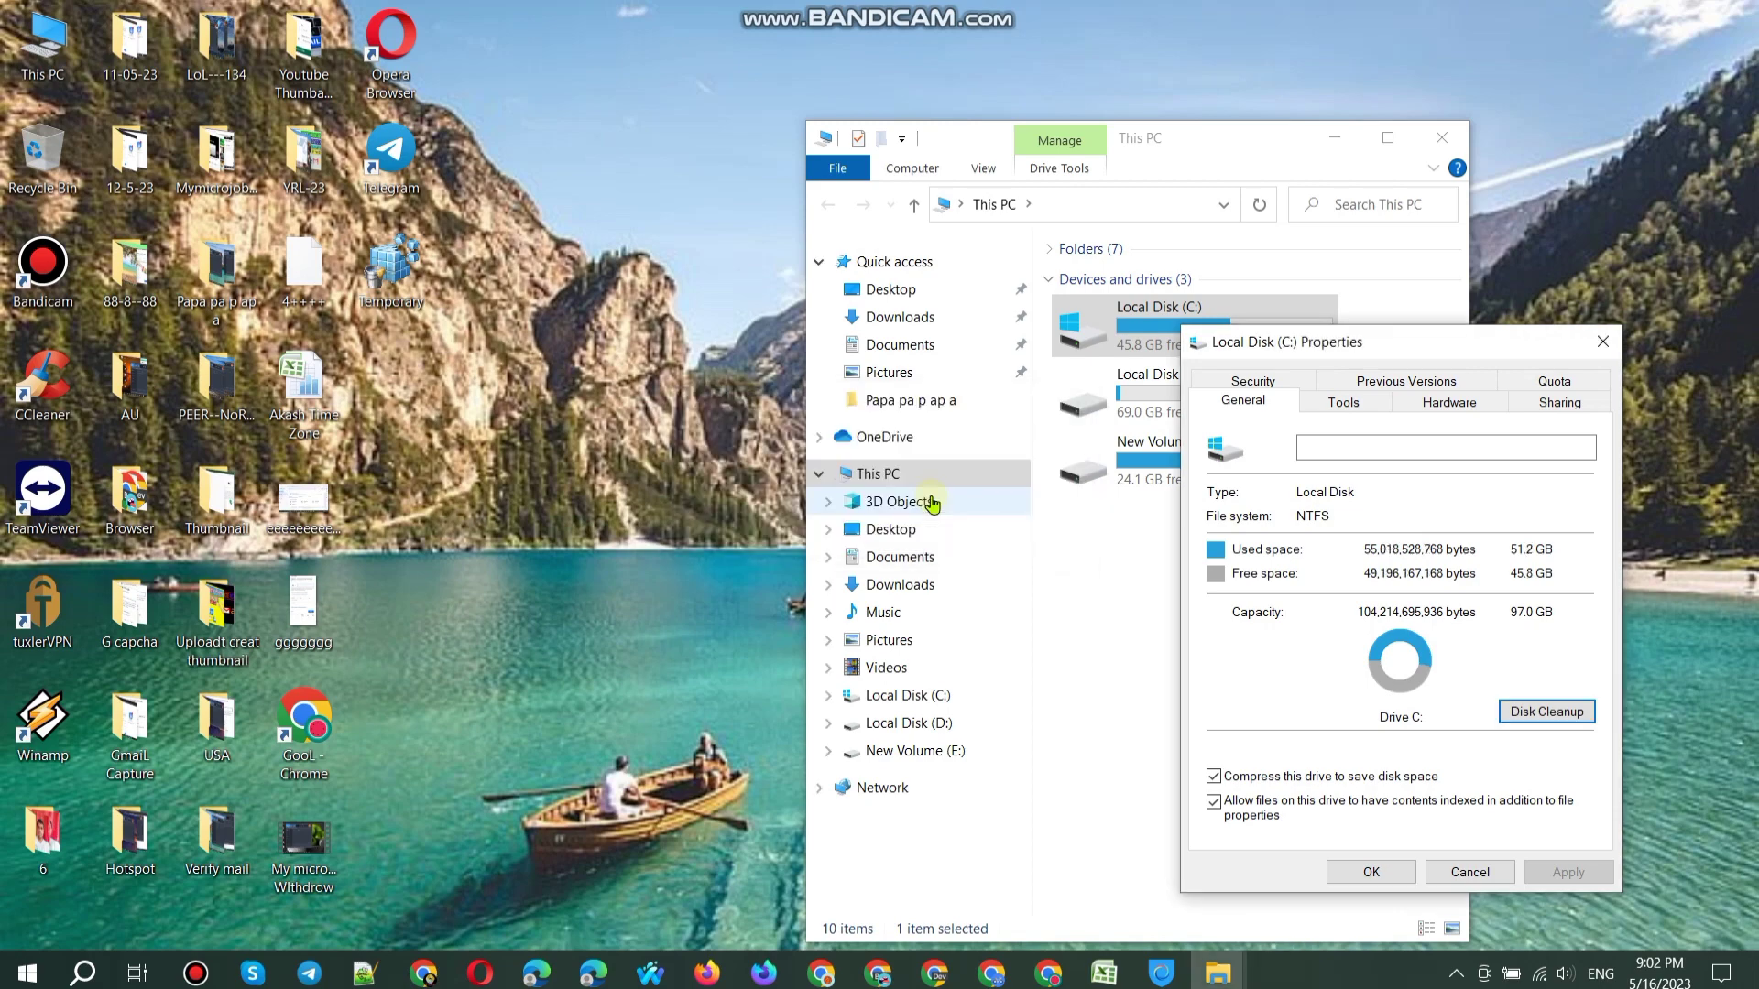
Step: Optimize drives C:, D: and New Volume (E:), then close all Explorer windows
click(1354, 406)
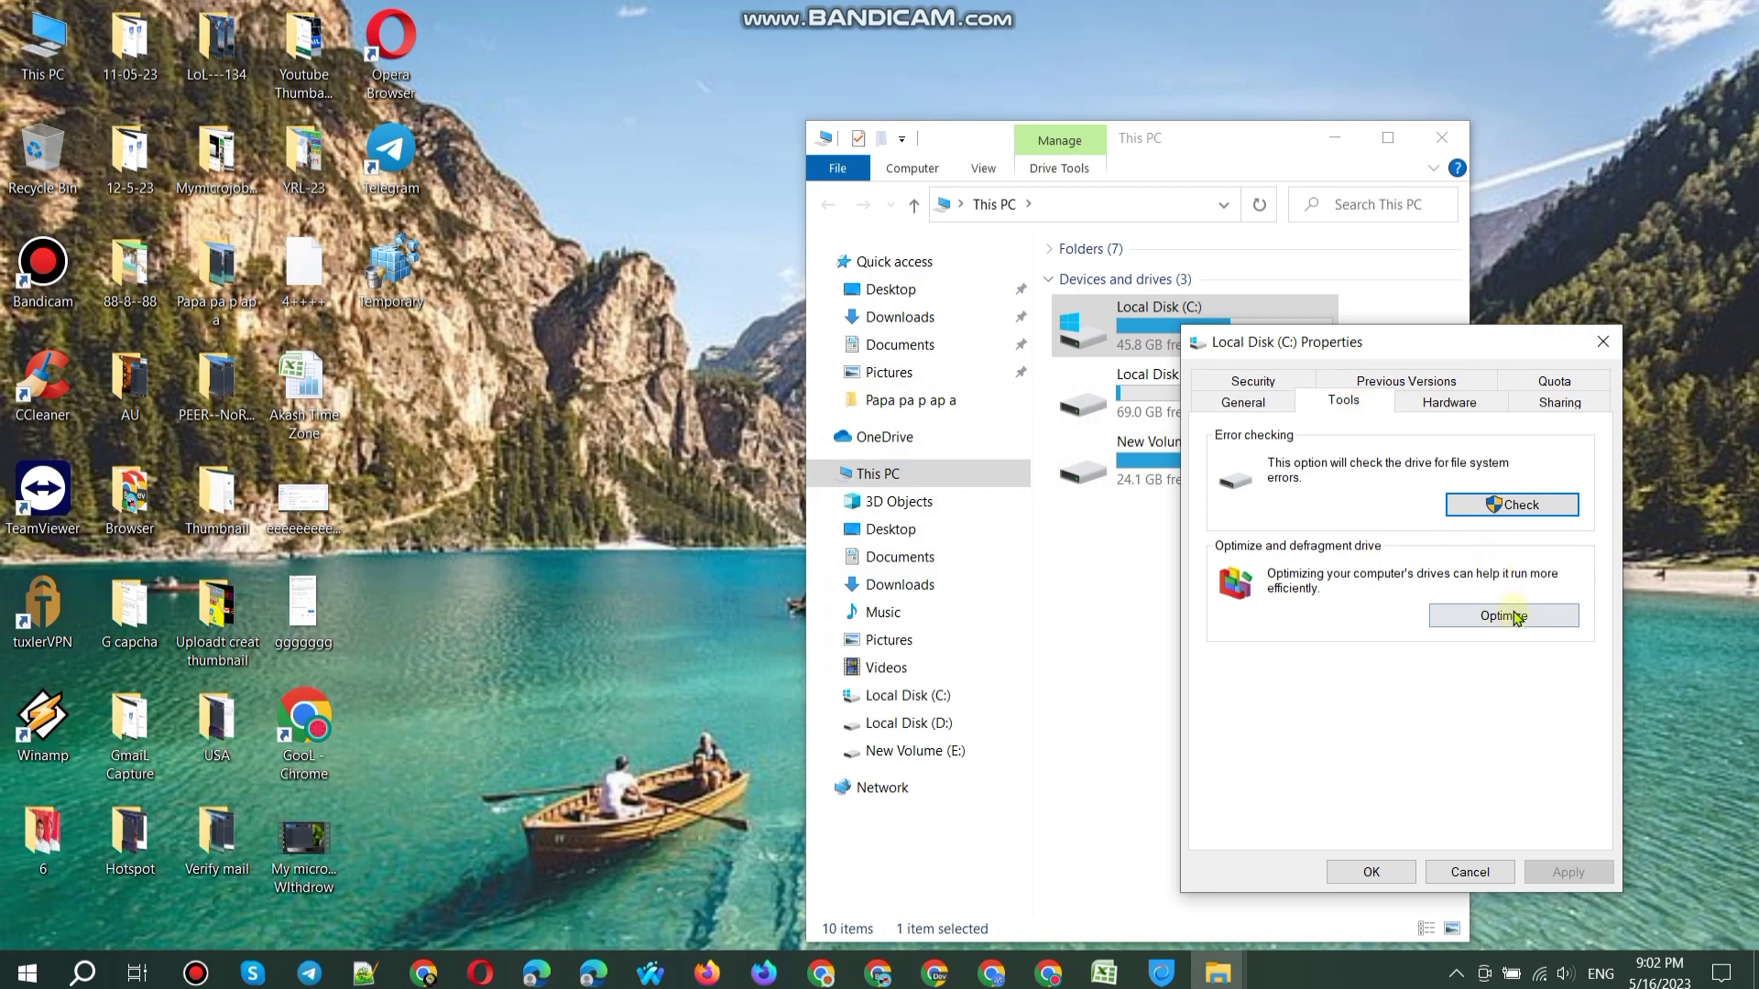
click(1516, 619)
click(1135, 551)
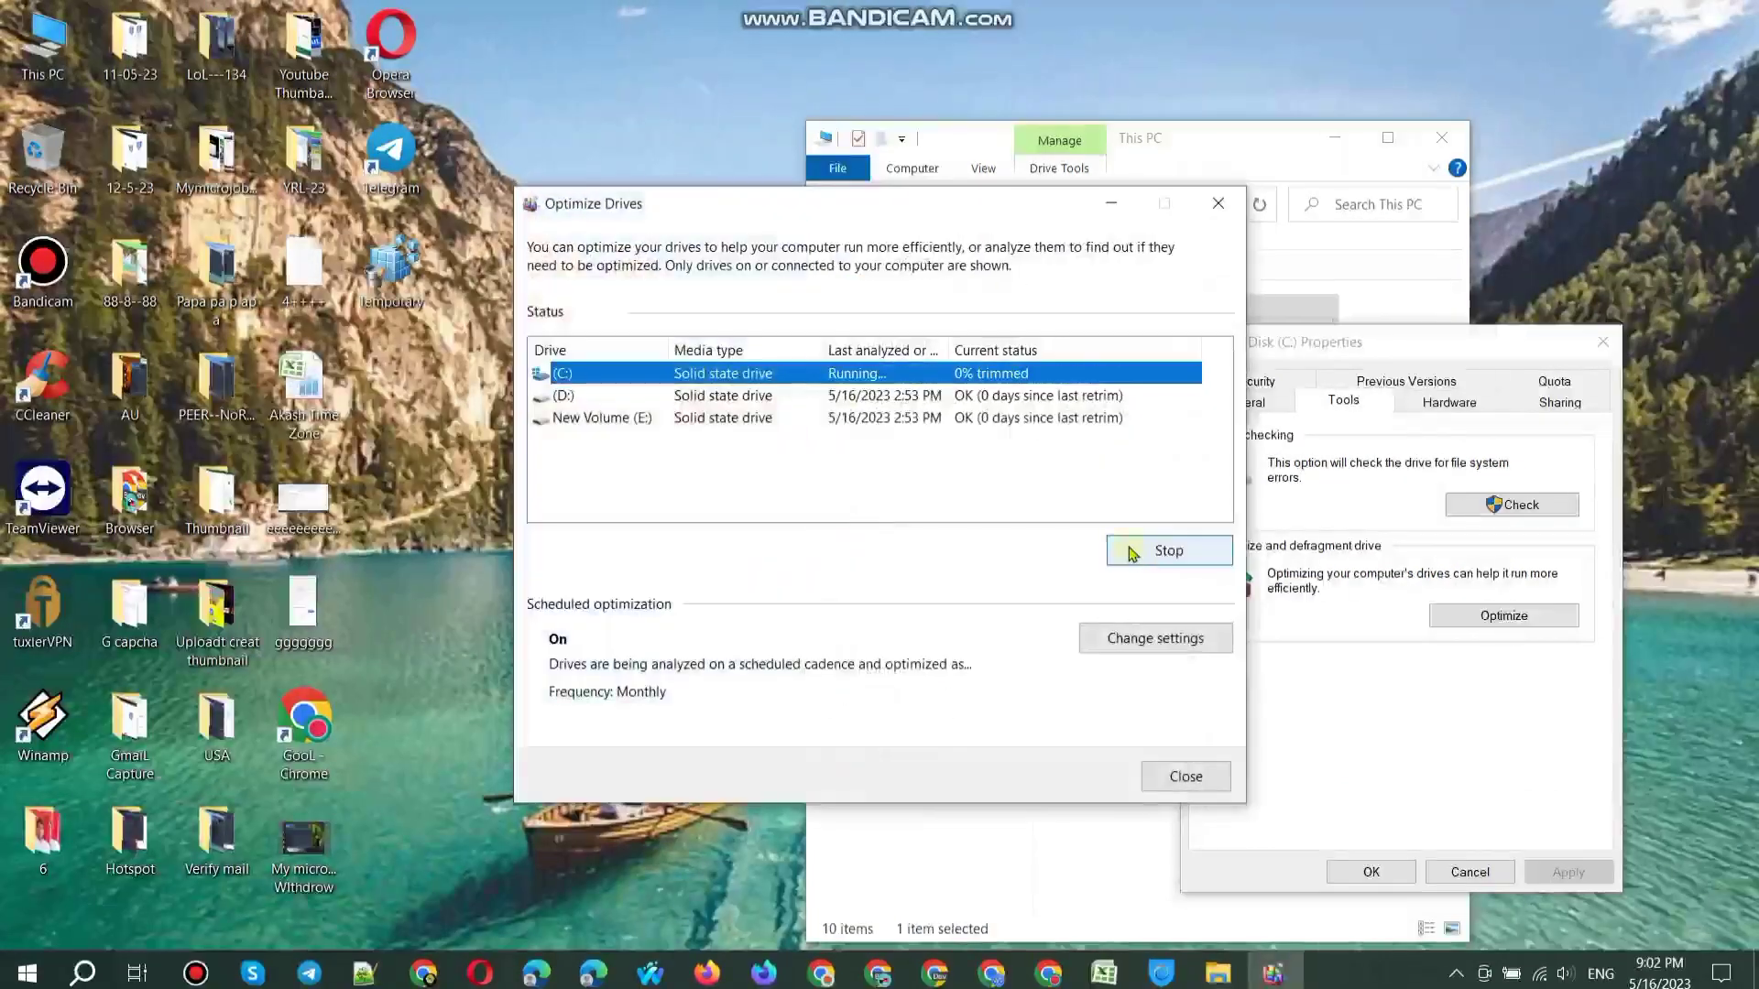
click(1062, 394)
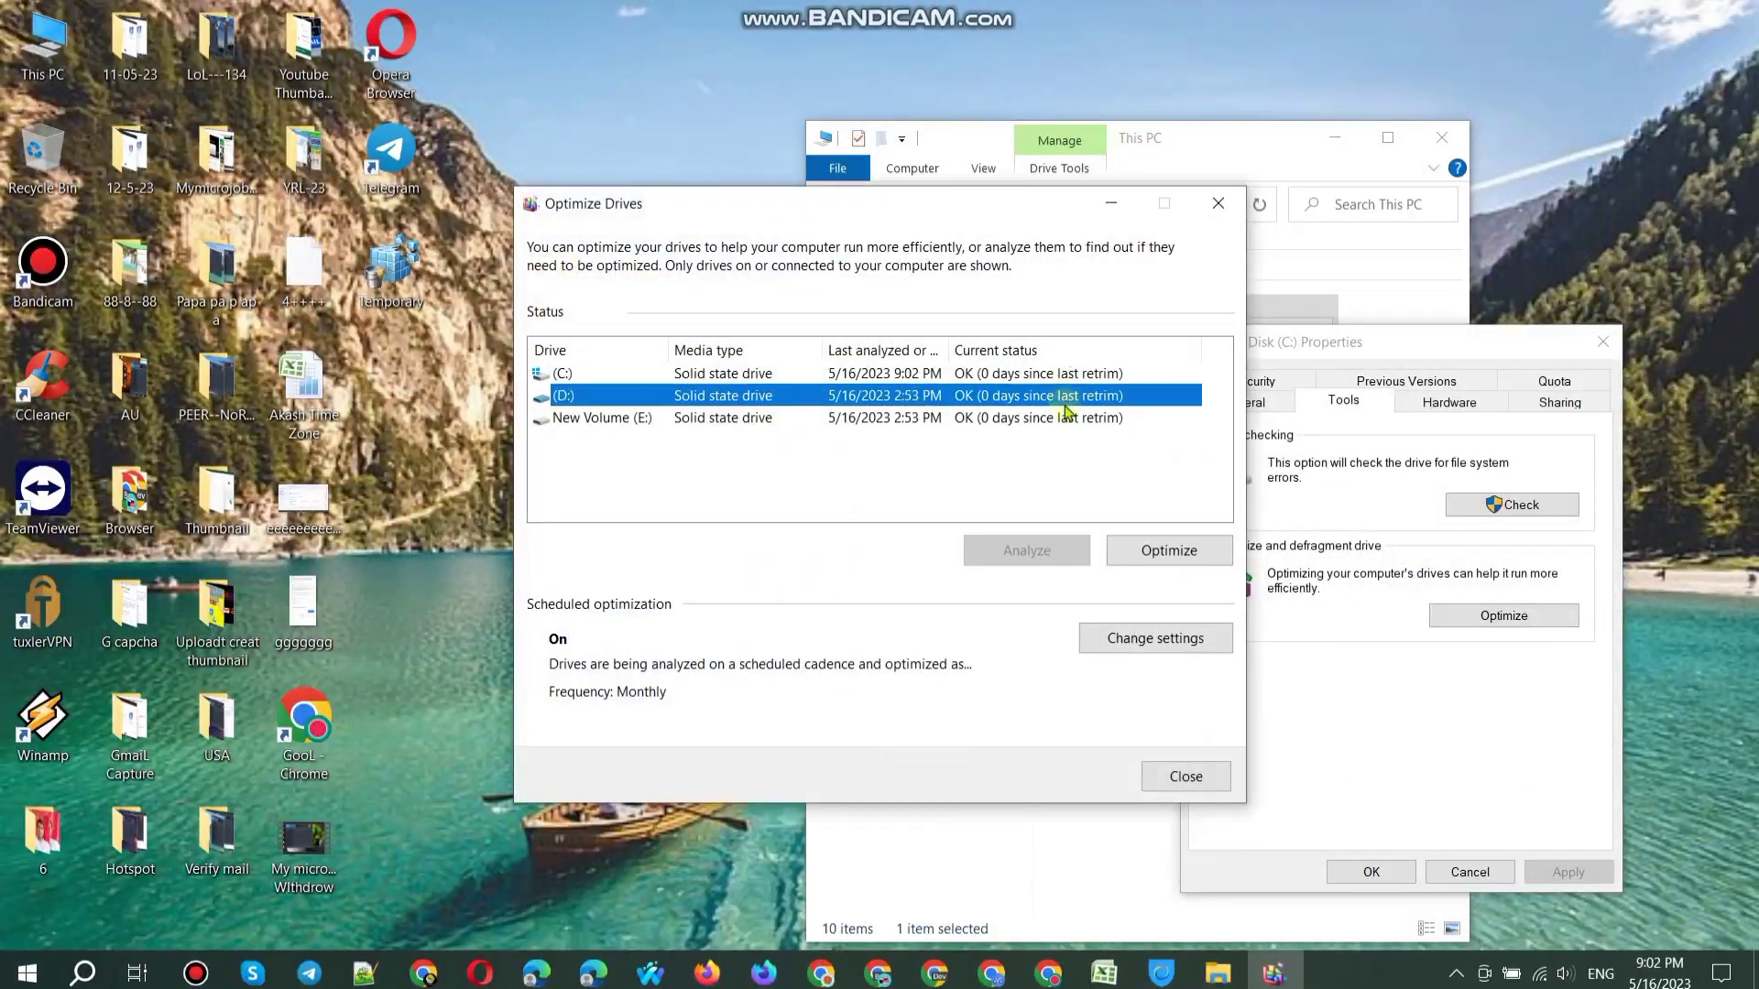
click(1168, 550)
click(1063, 418)
click(1168, 550)
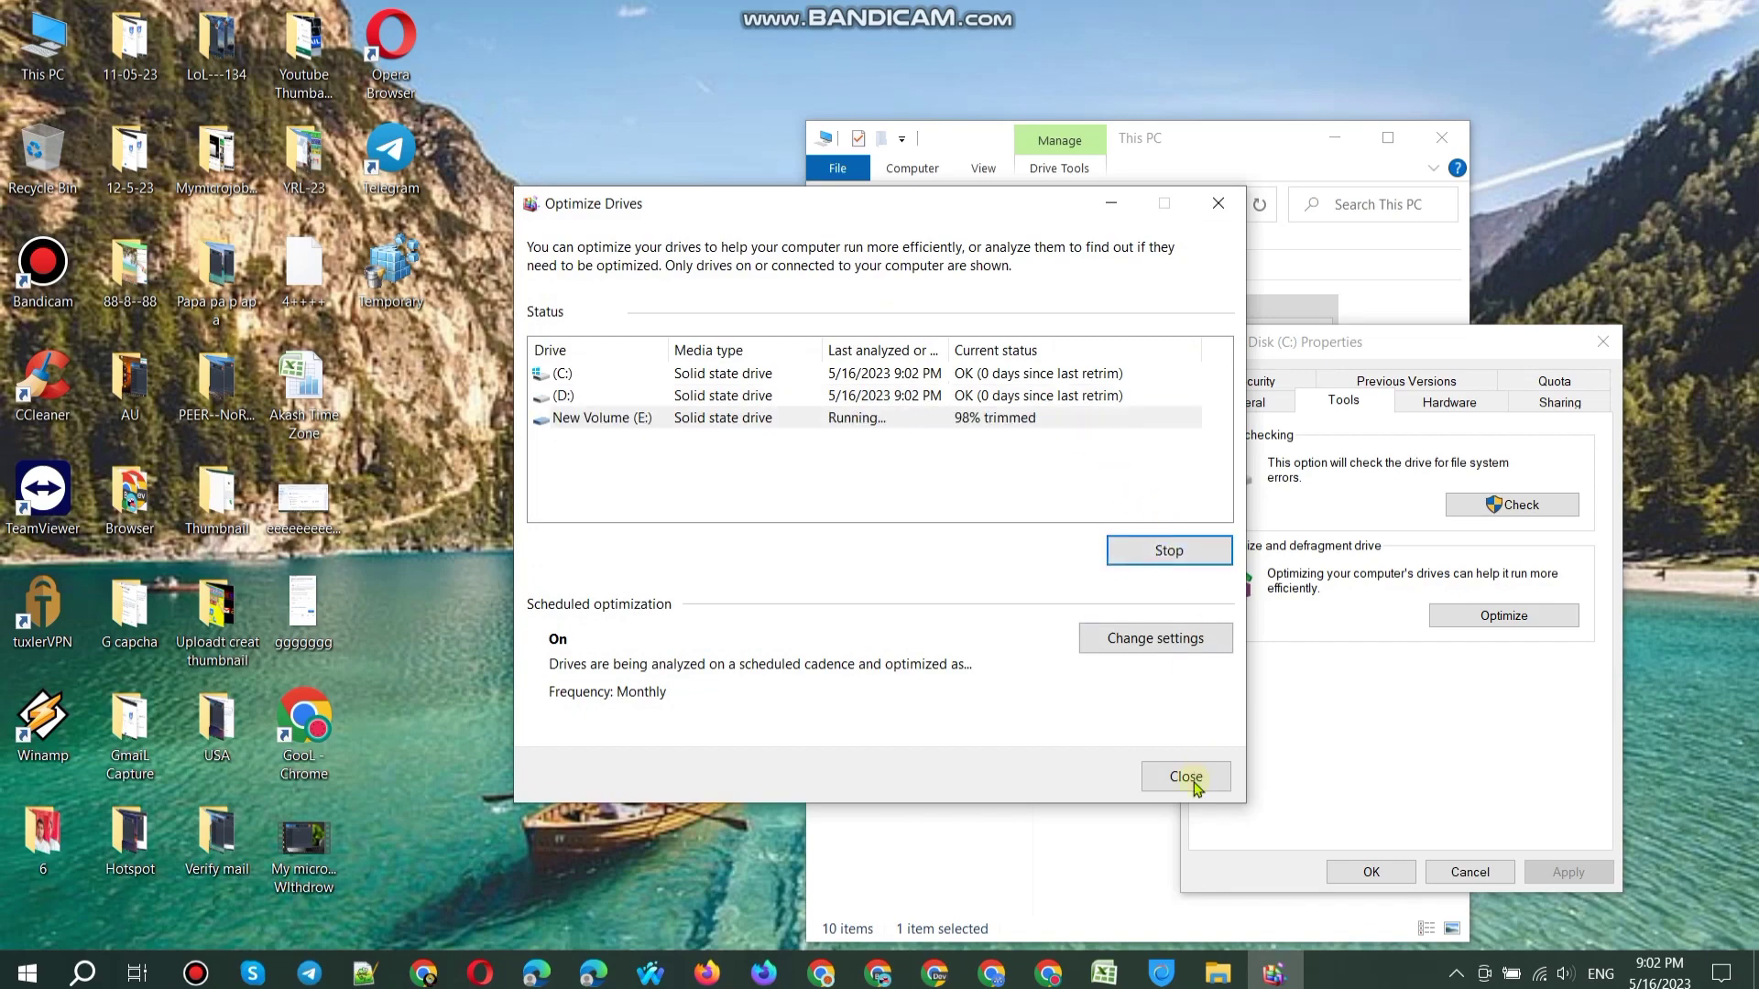
click(1185, 776)
click(1324, 859)
click(1442, 137)
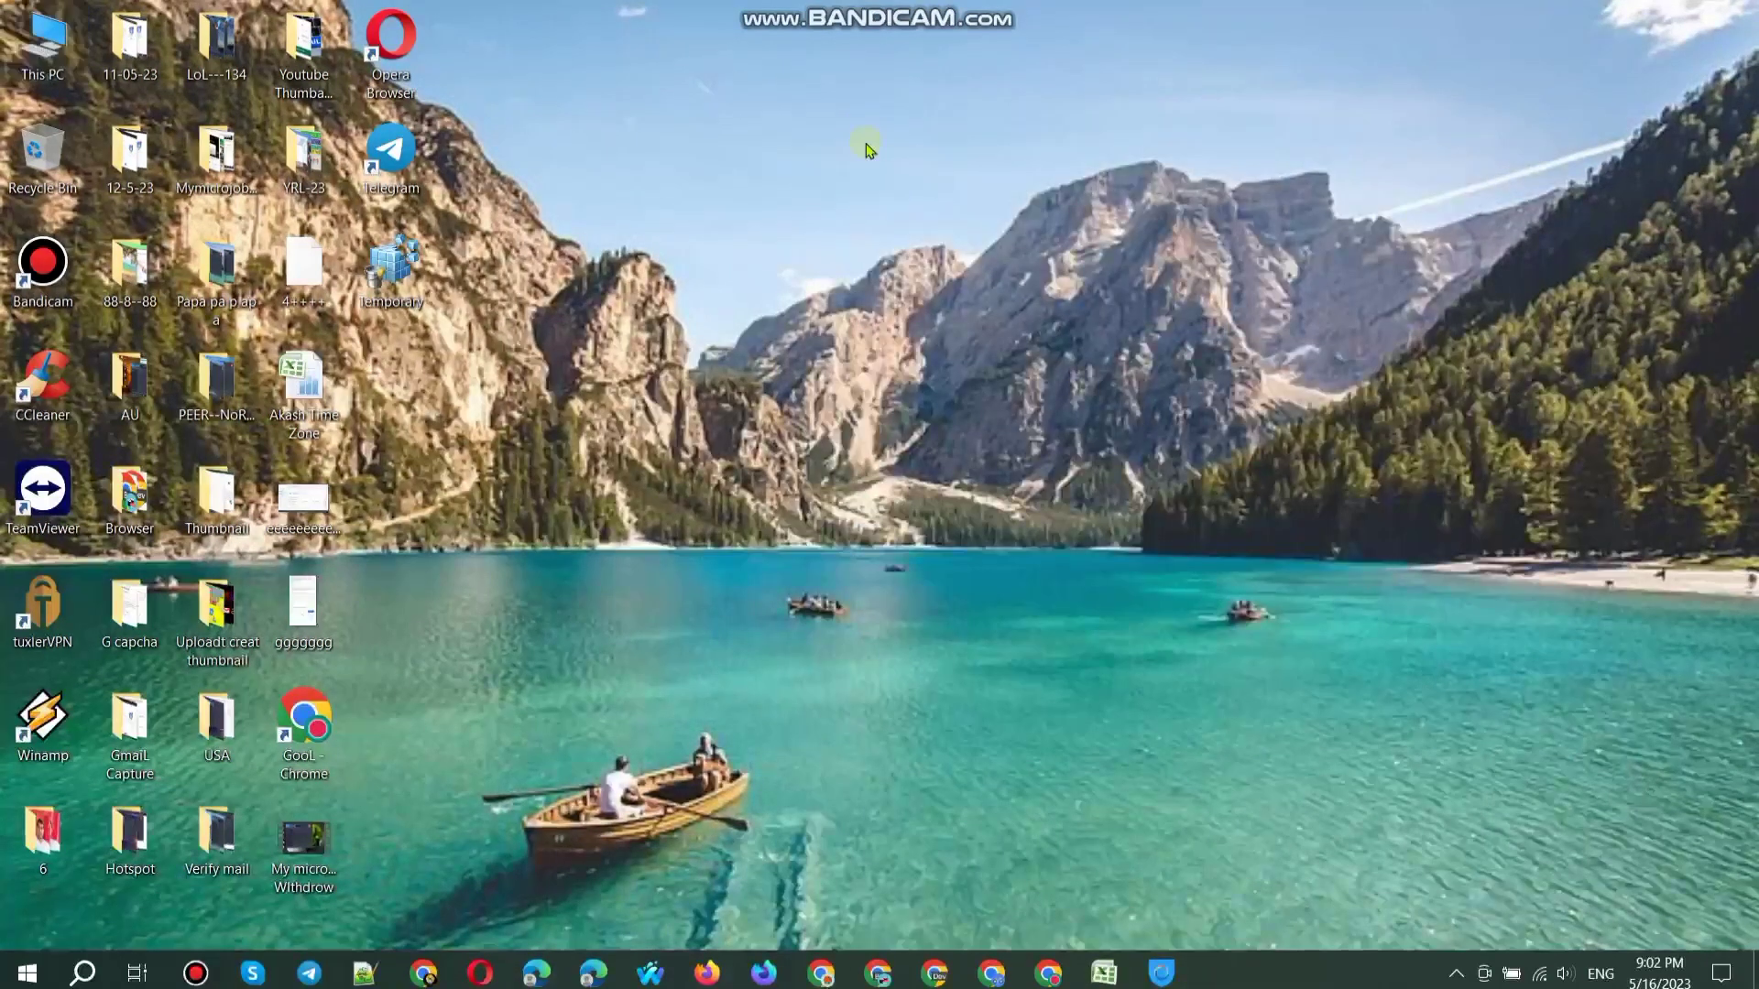
Step: Change the display resolution to 1280 × 720 and keep the change
right_click(858, 130)
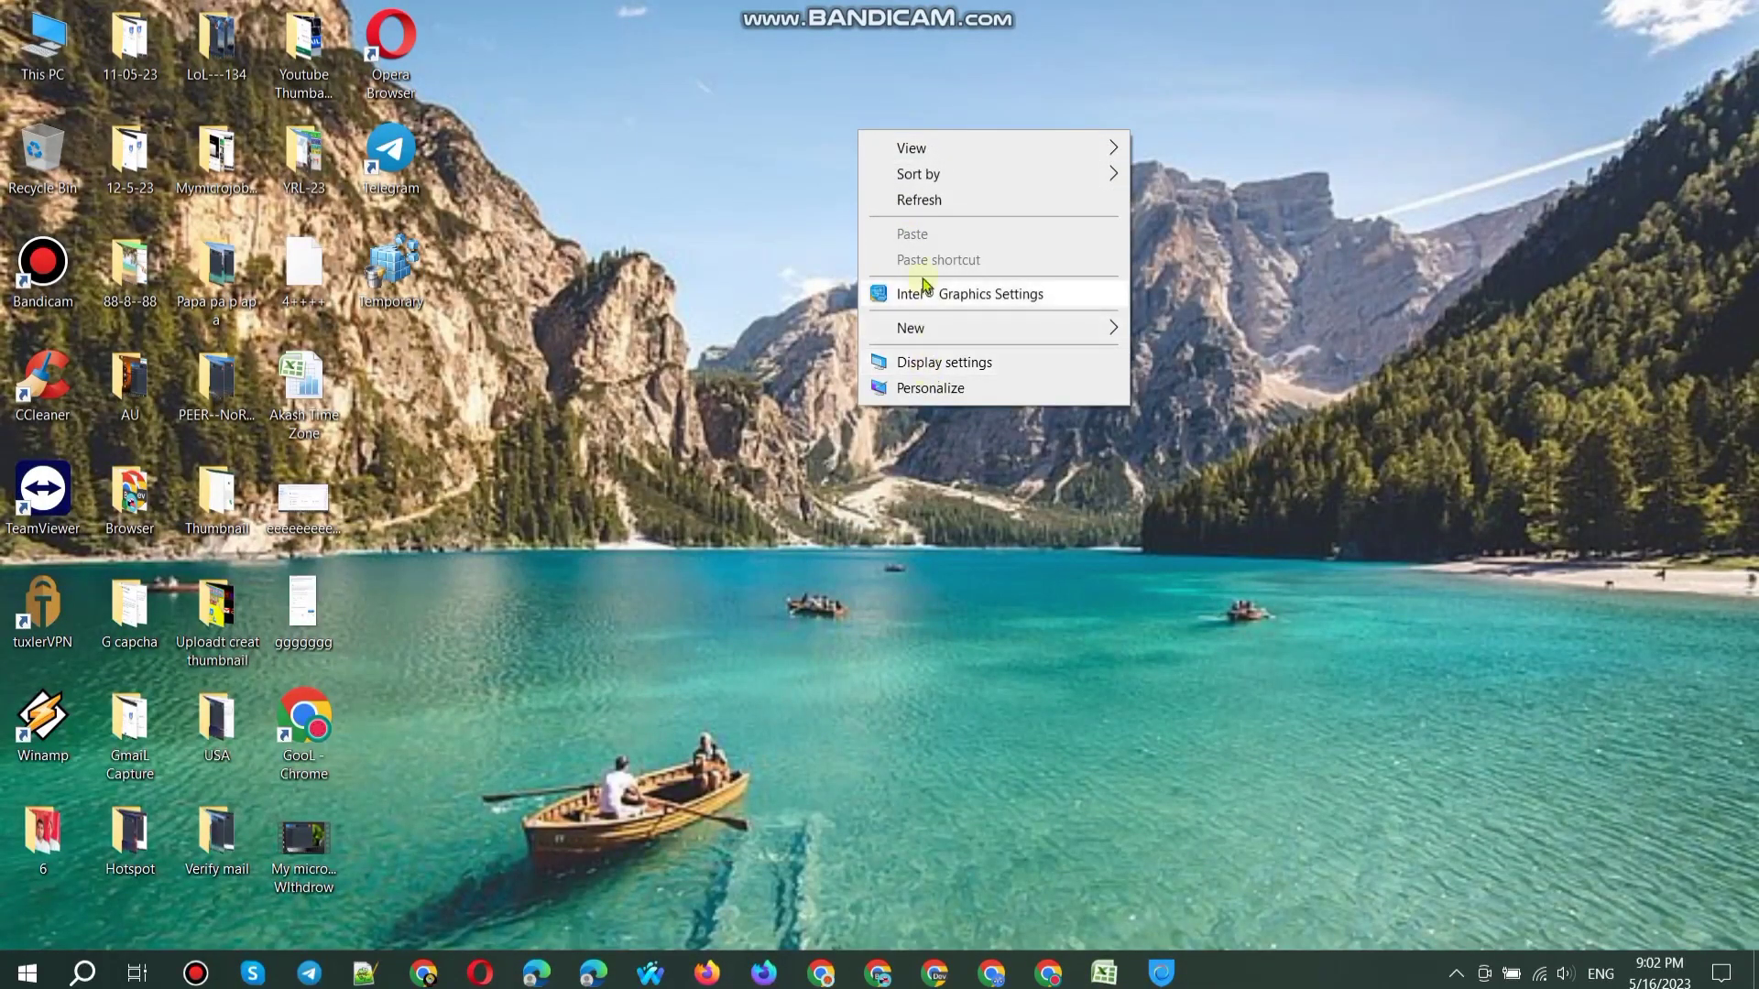
click(915, 201)
right_click(916, 202)
click(997, 431)
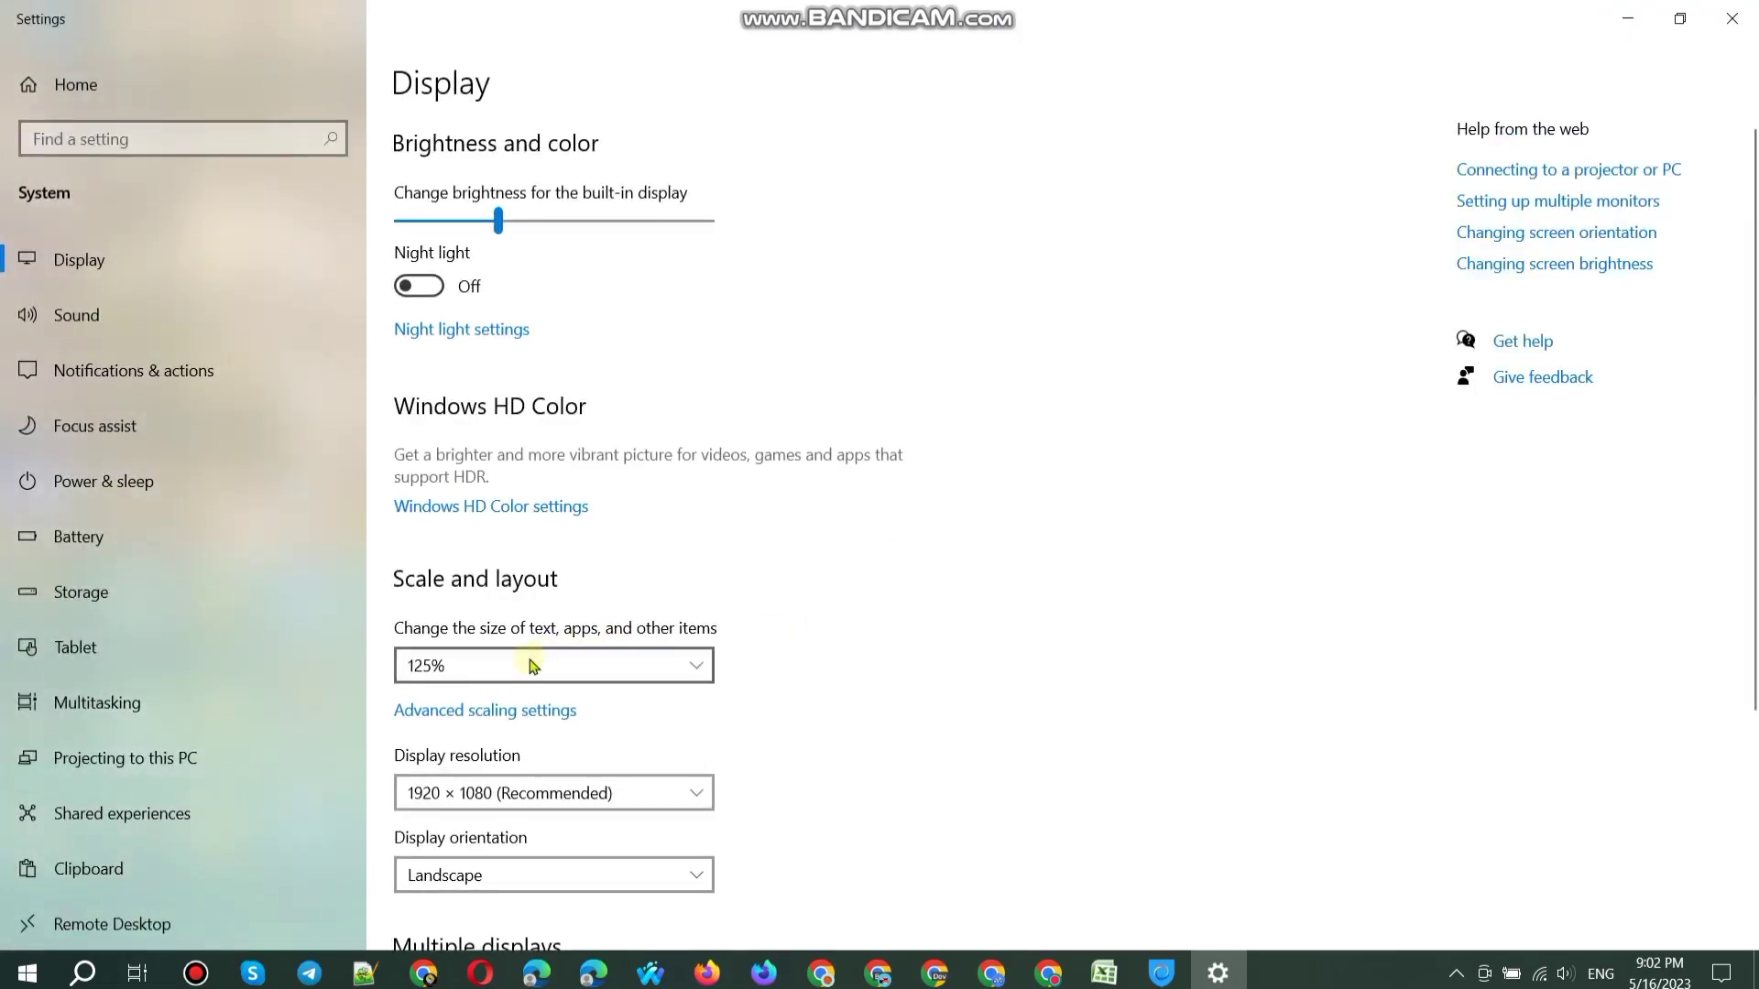
scroll(518, 623, down, 3)
click(503, 510)
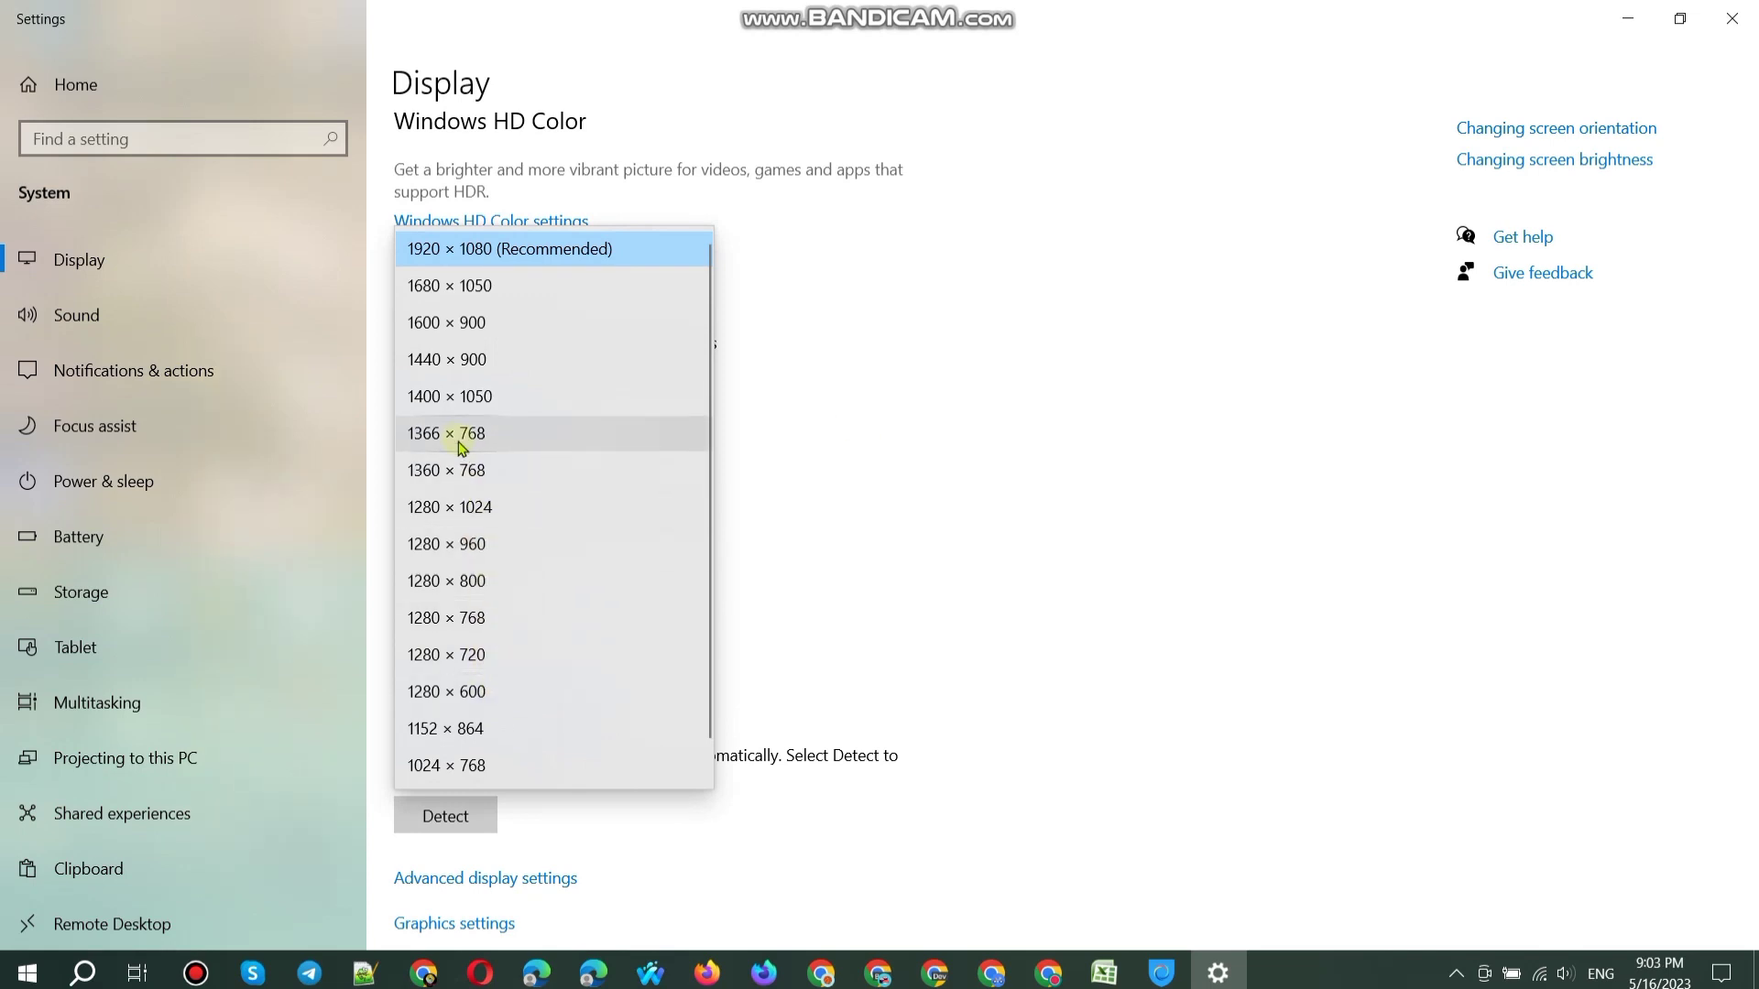
click(589, 499)
click(1305, 518)
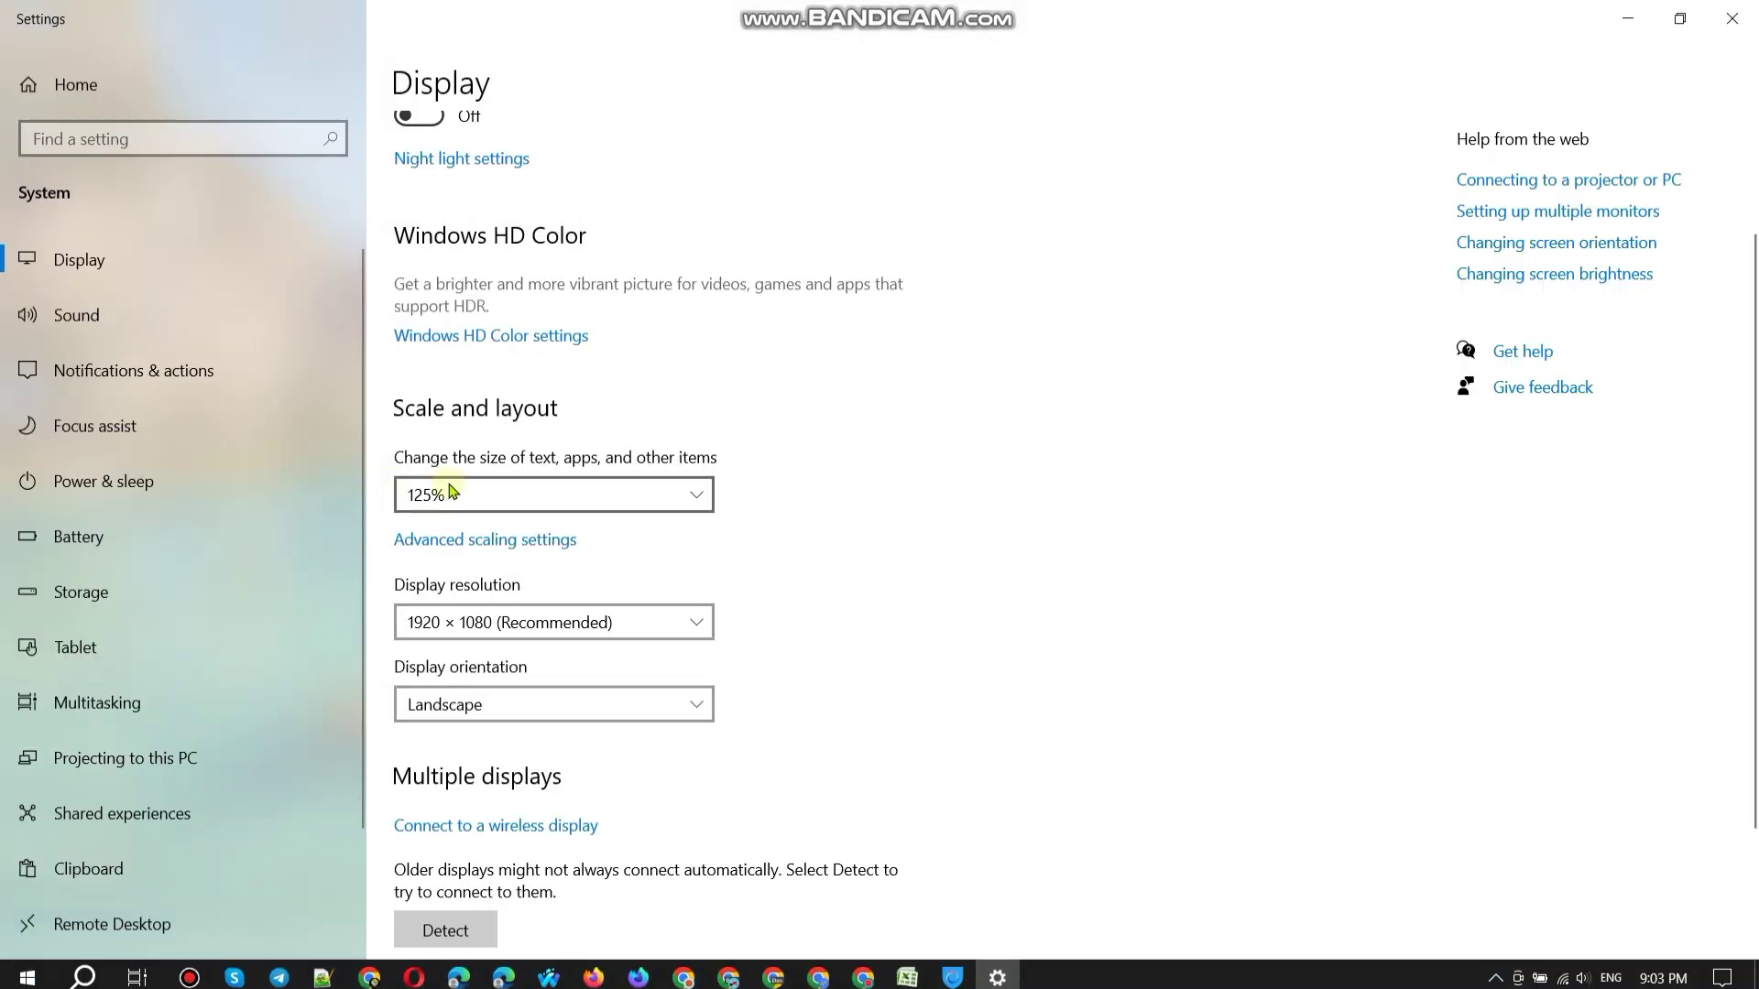
click(453, 621)
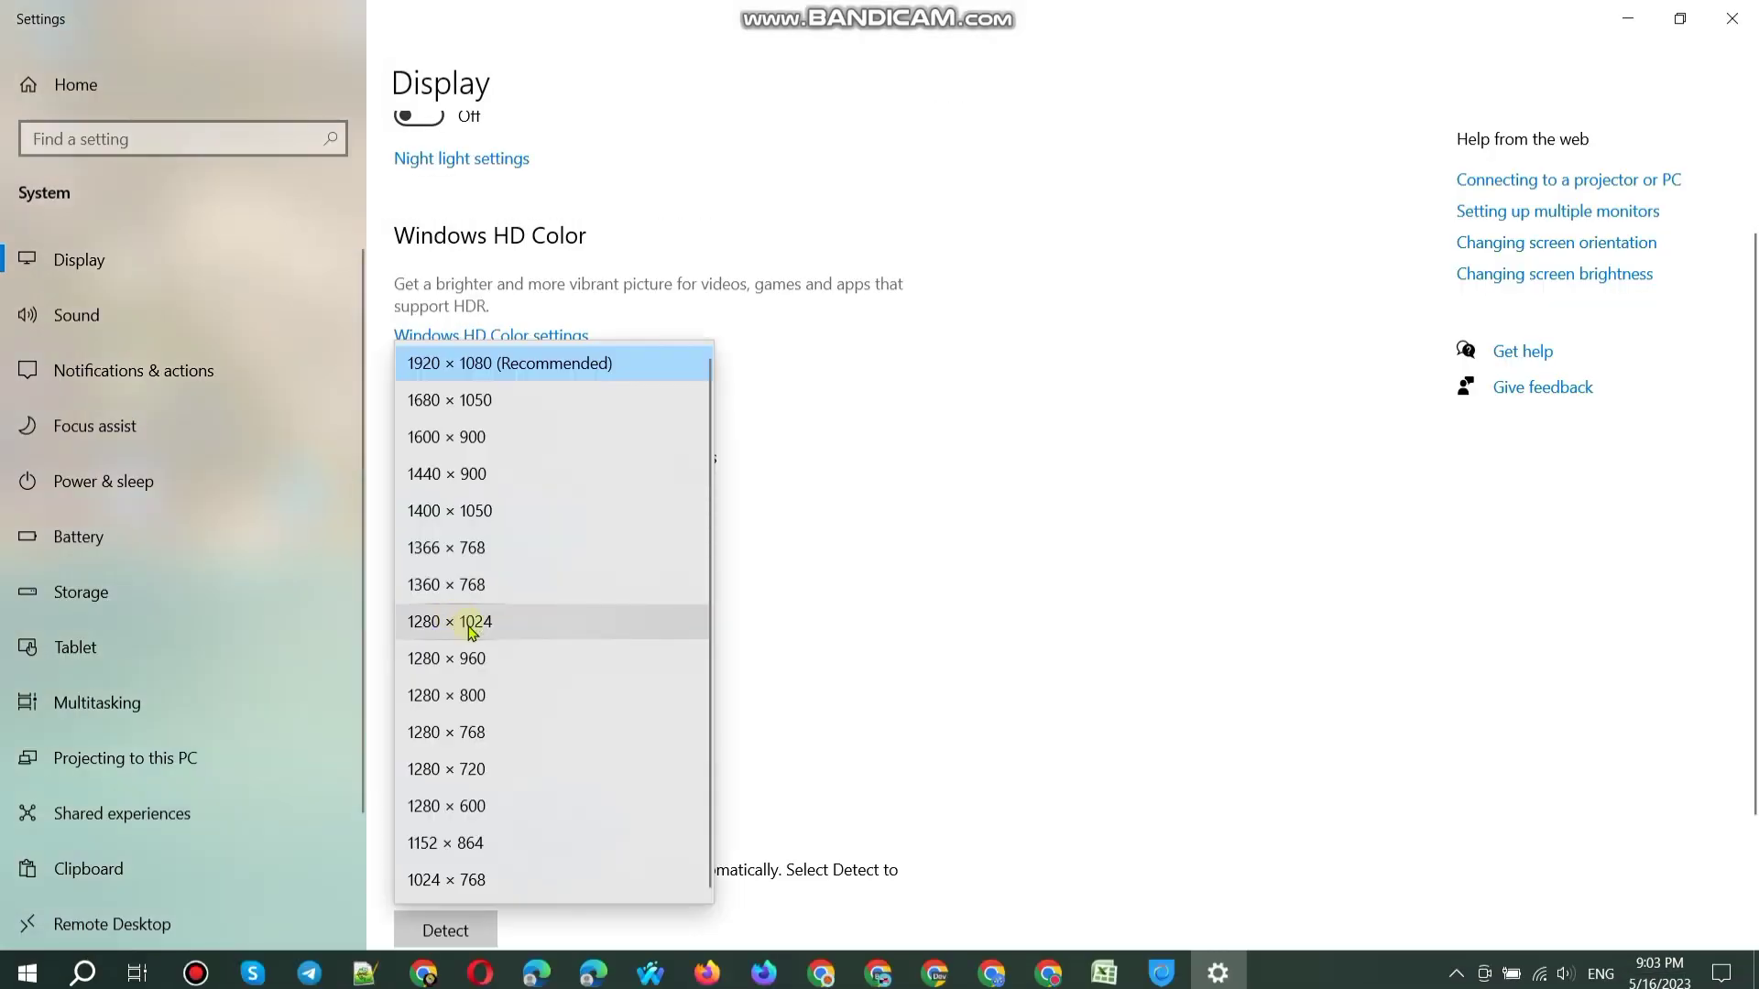
click(471, 768)
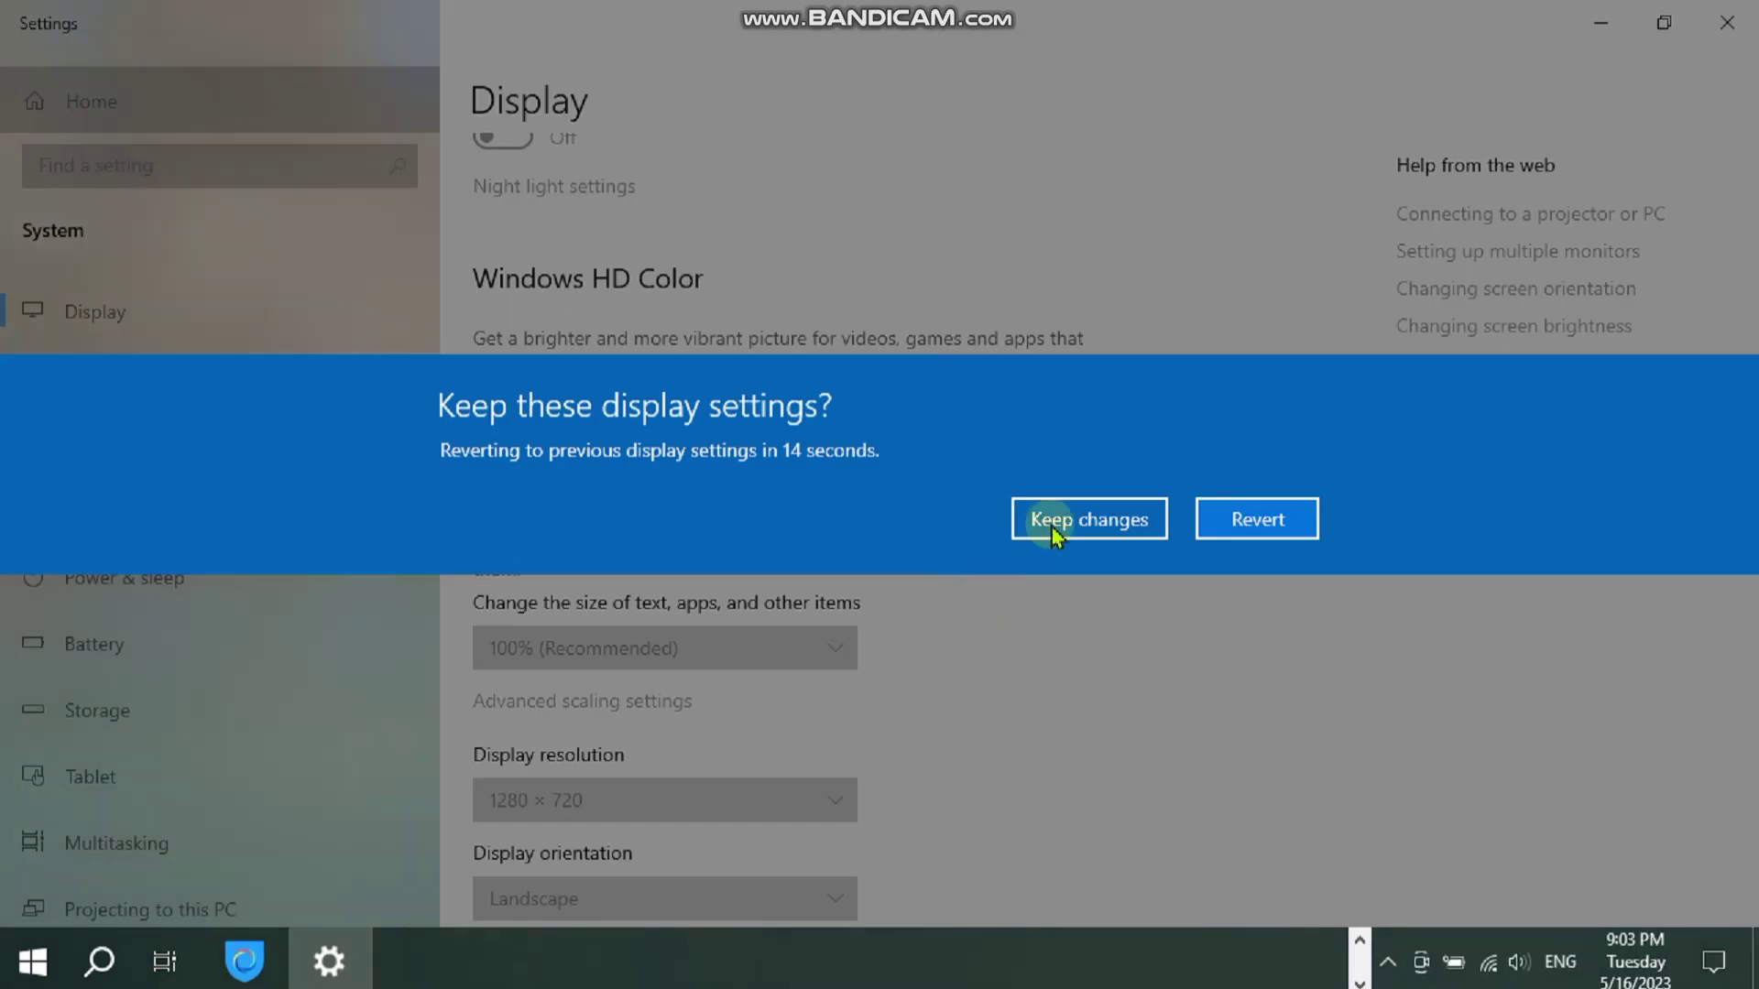
click(1040, 514)
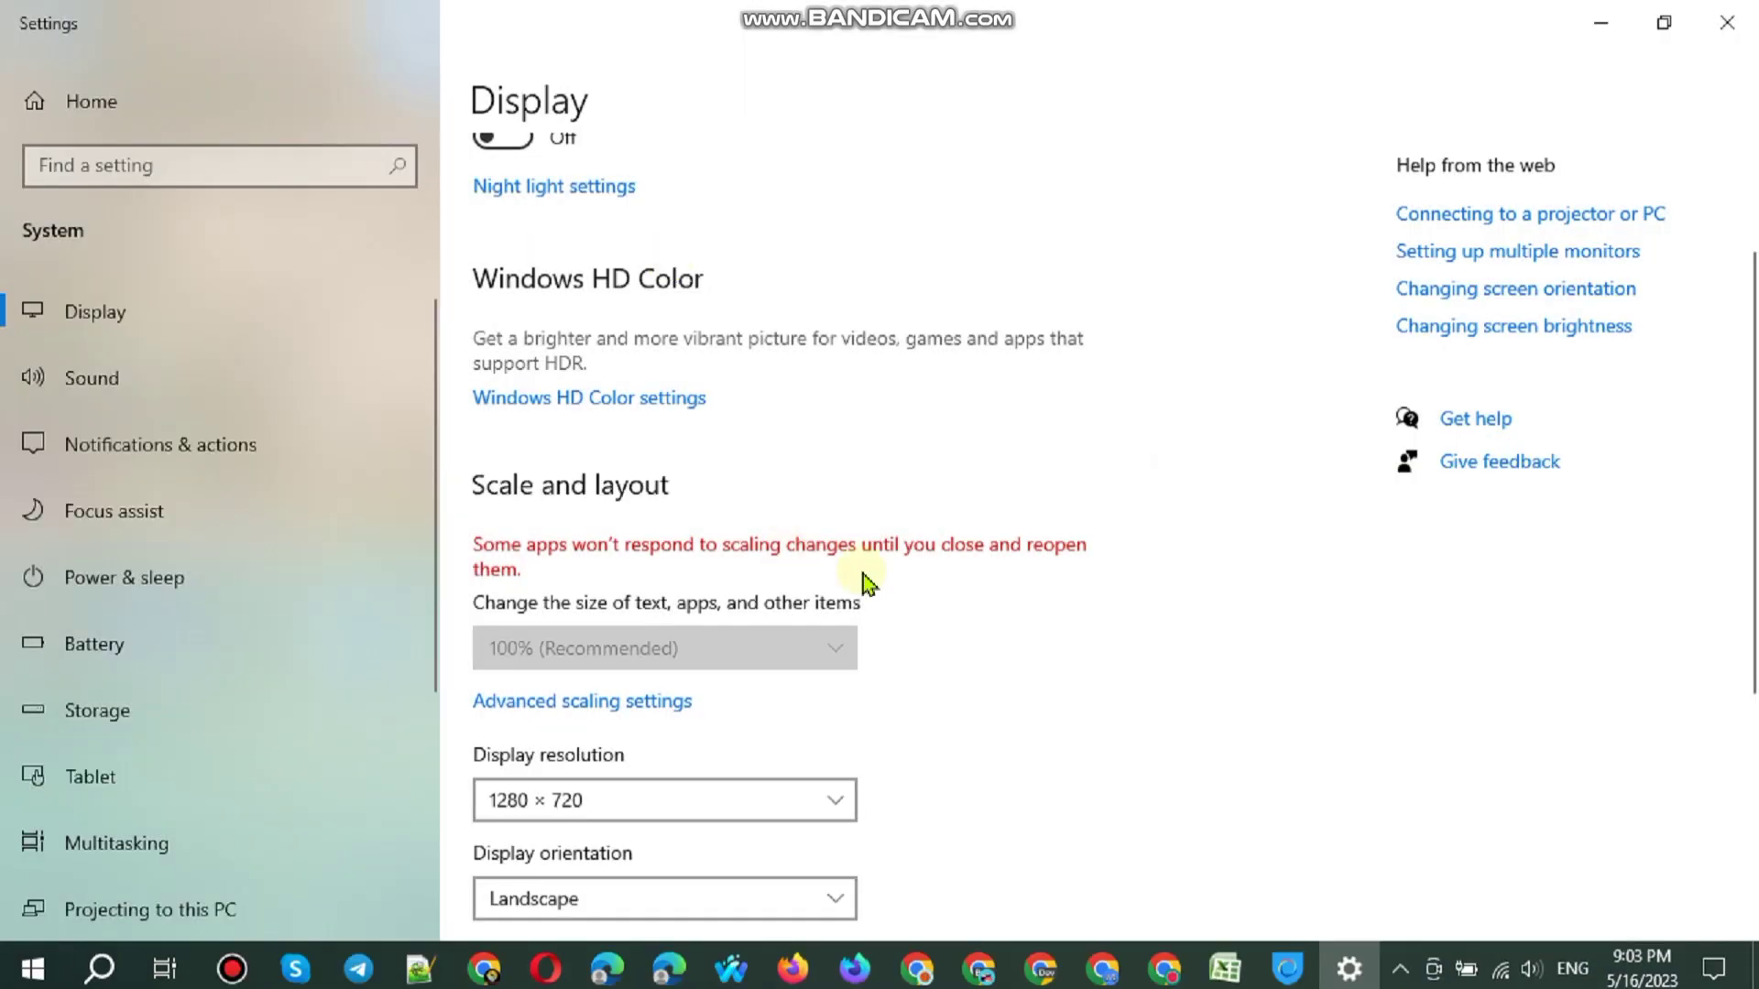
Step: Lower the brightness to 31 and return to the desktop
scroll(861, 573, up, 3)
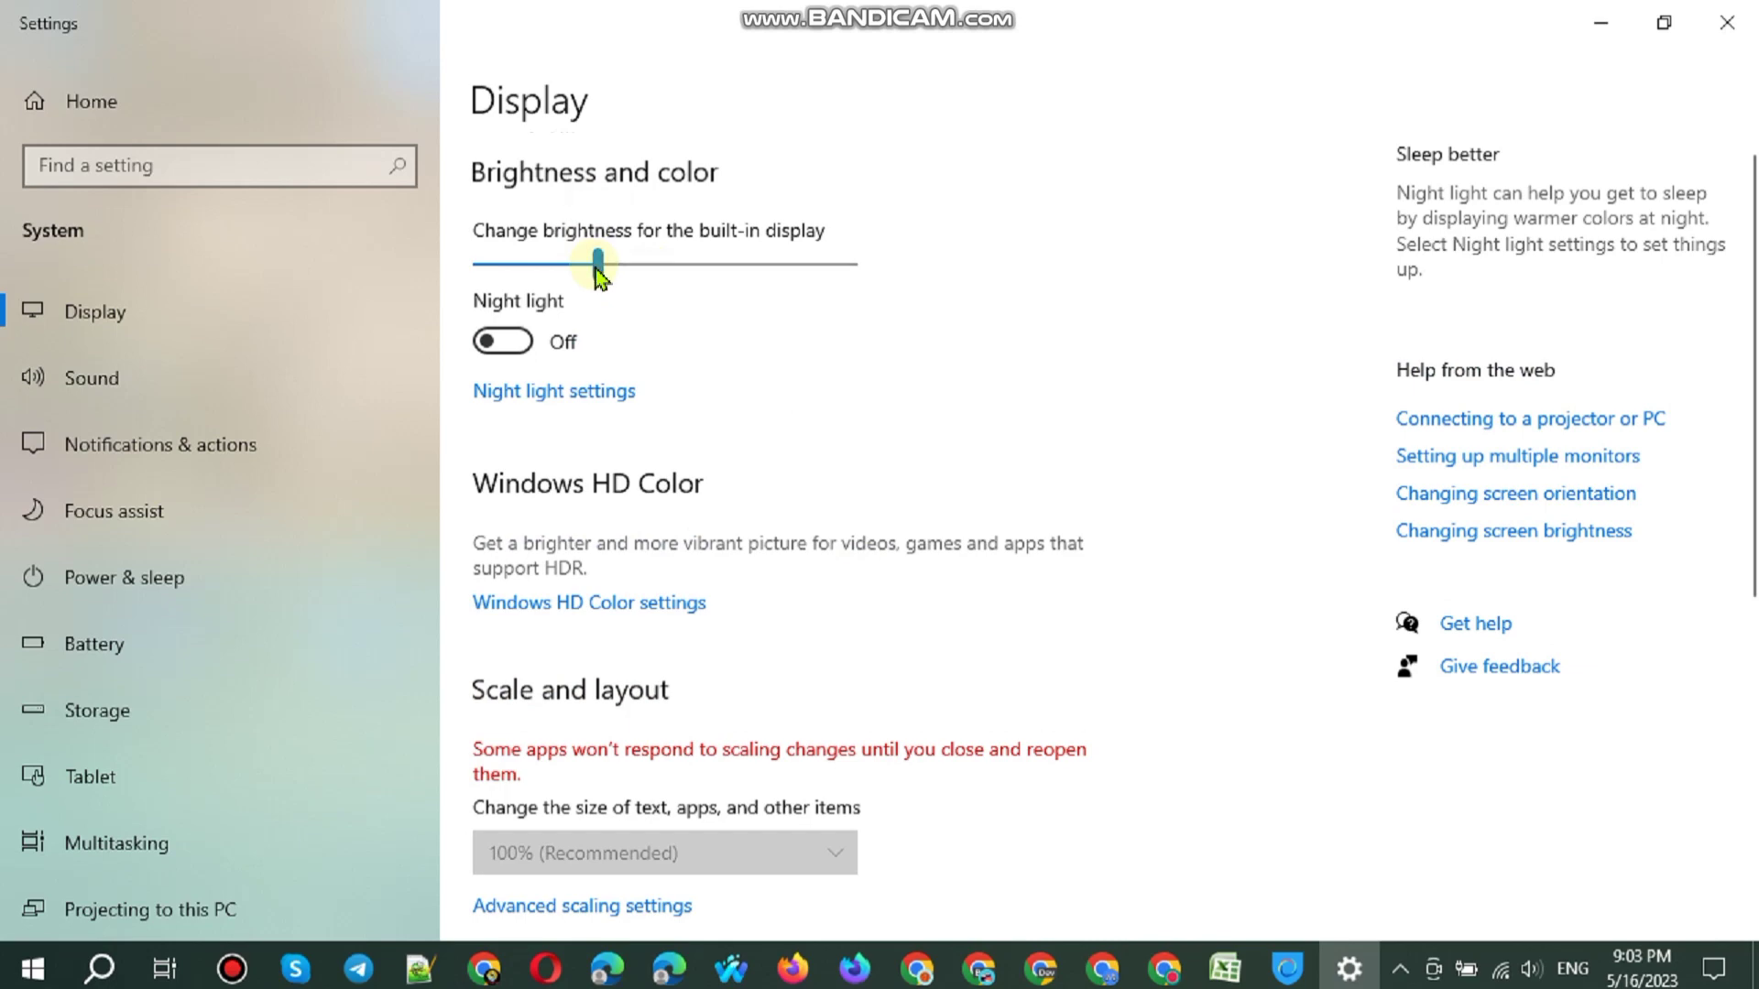
key(Left)
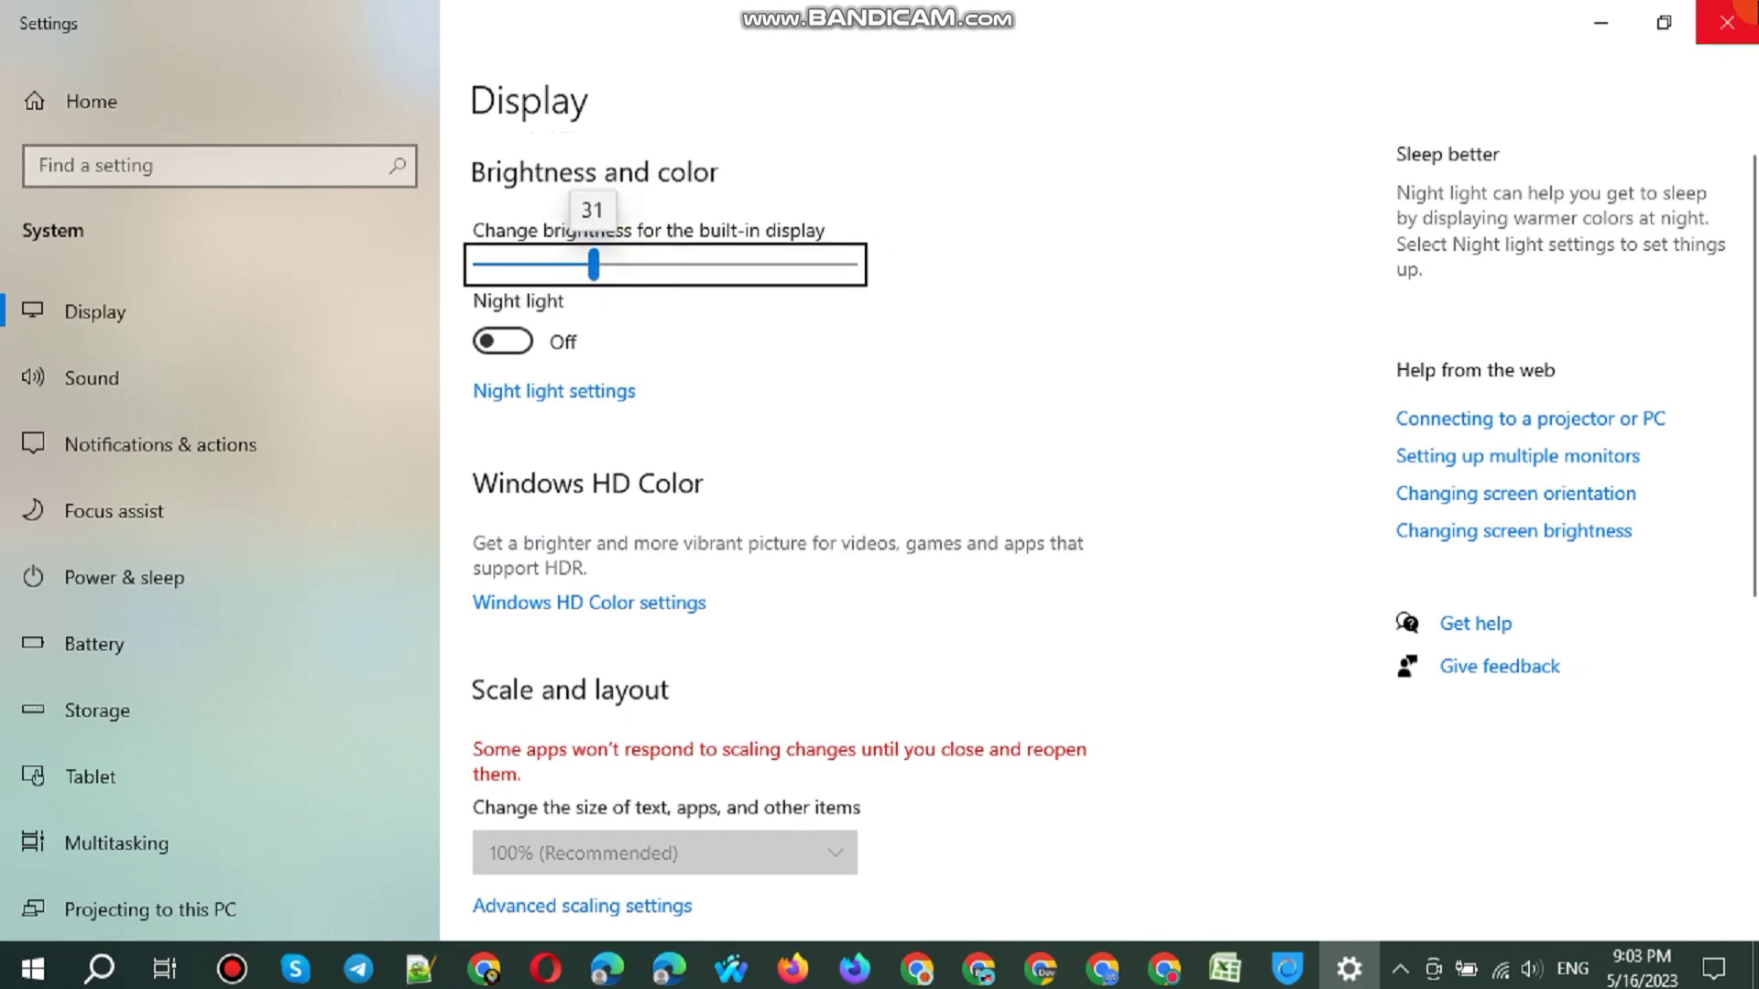
key(super+d)
Step: Refresh the desktop several times and briefly open and minimize the VPN window
right_click(845, 142)
click(925, 227)
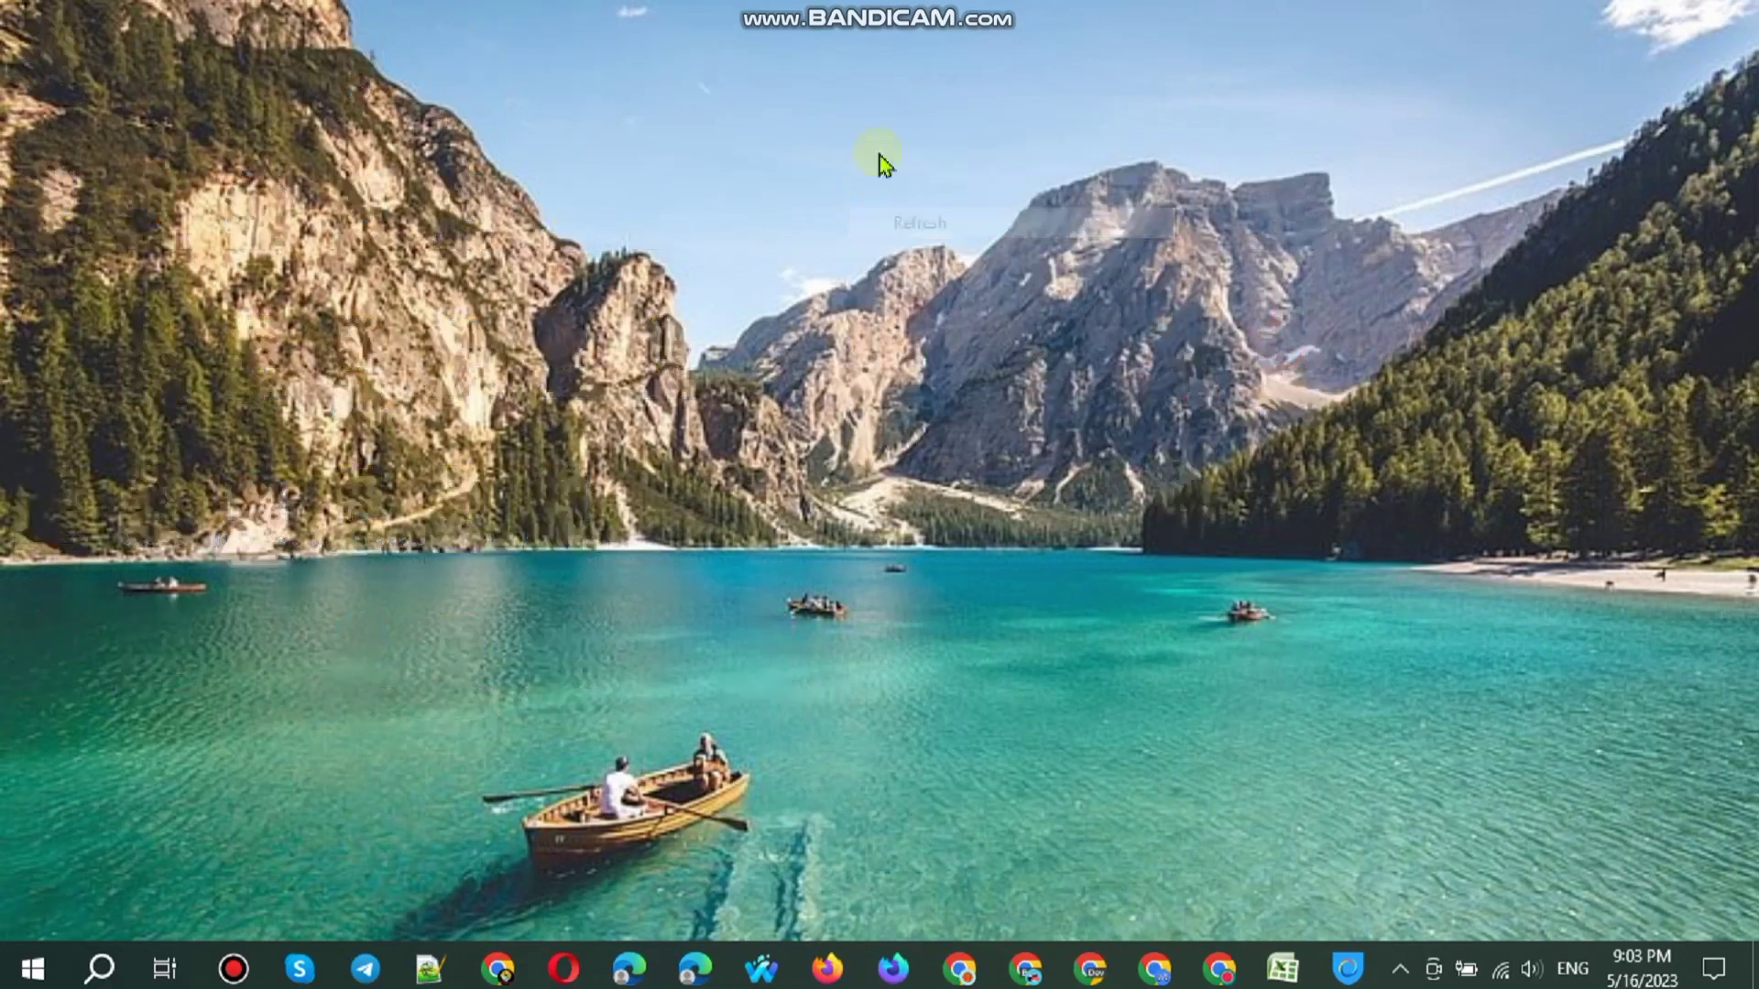
right_click(879, 153)
click(947, 240)
key(Down)
key(shift+F10)
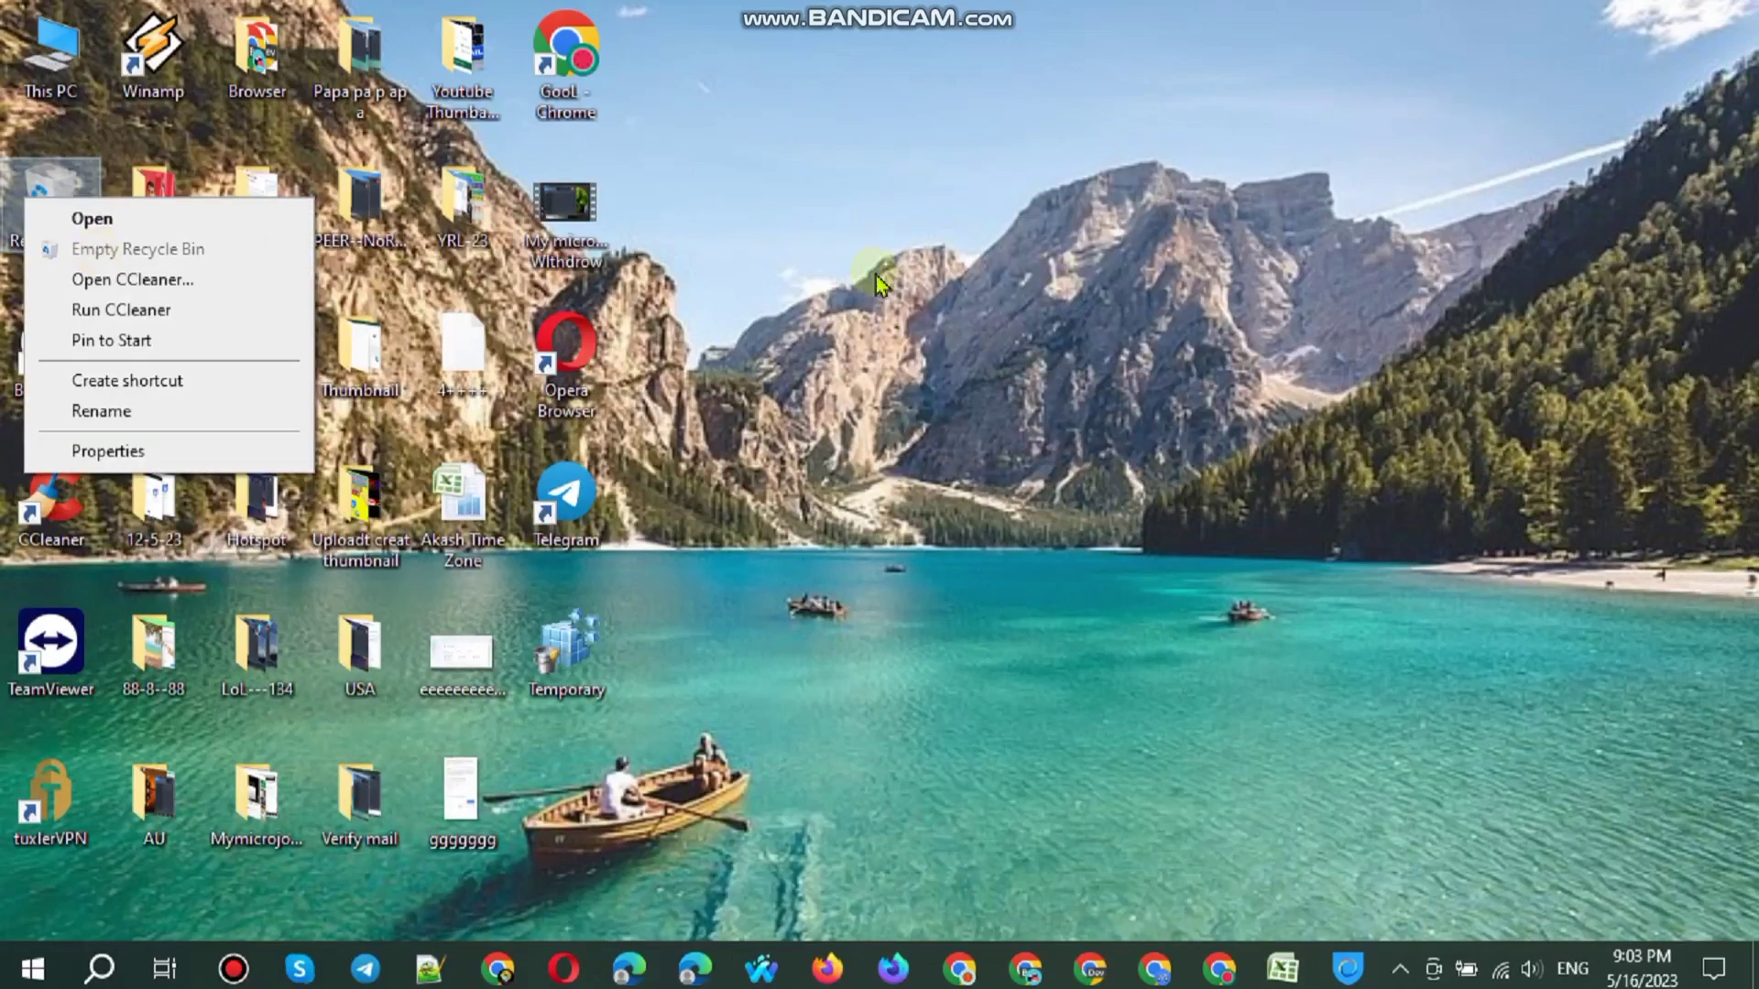
key(Escape)
click(1346, 968)
click(1346, 968)
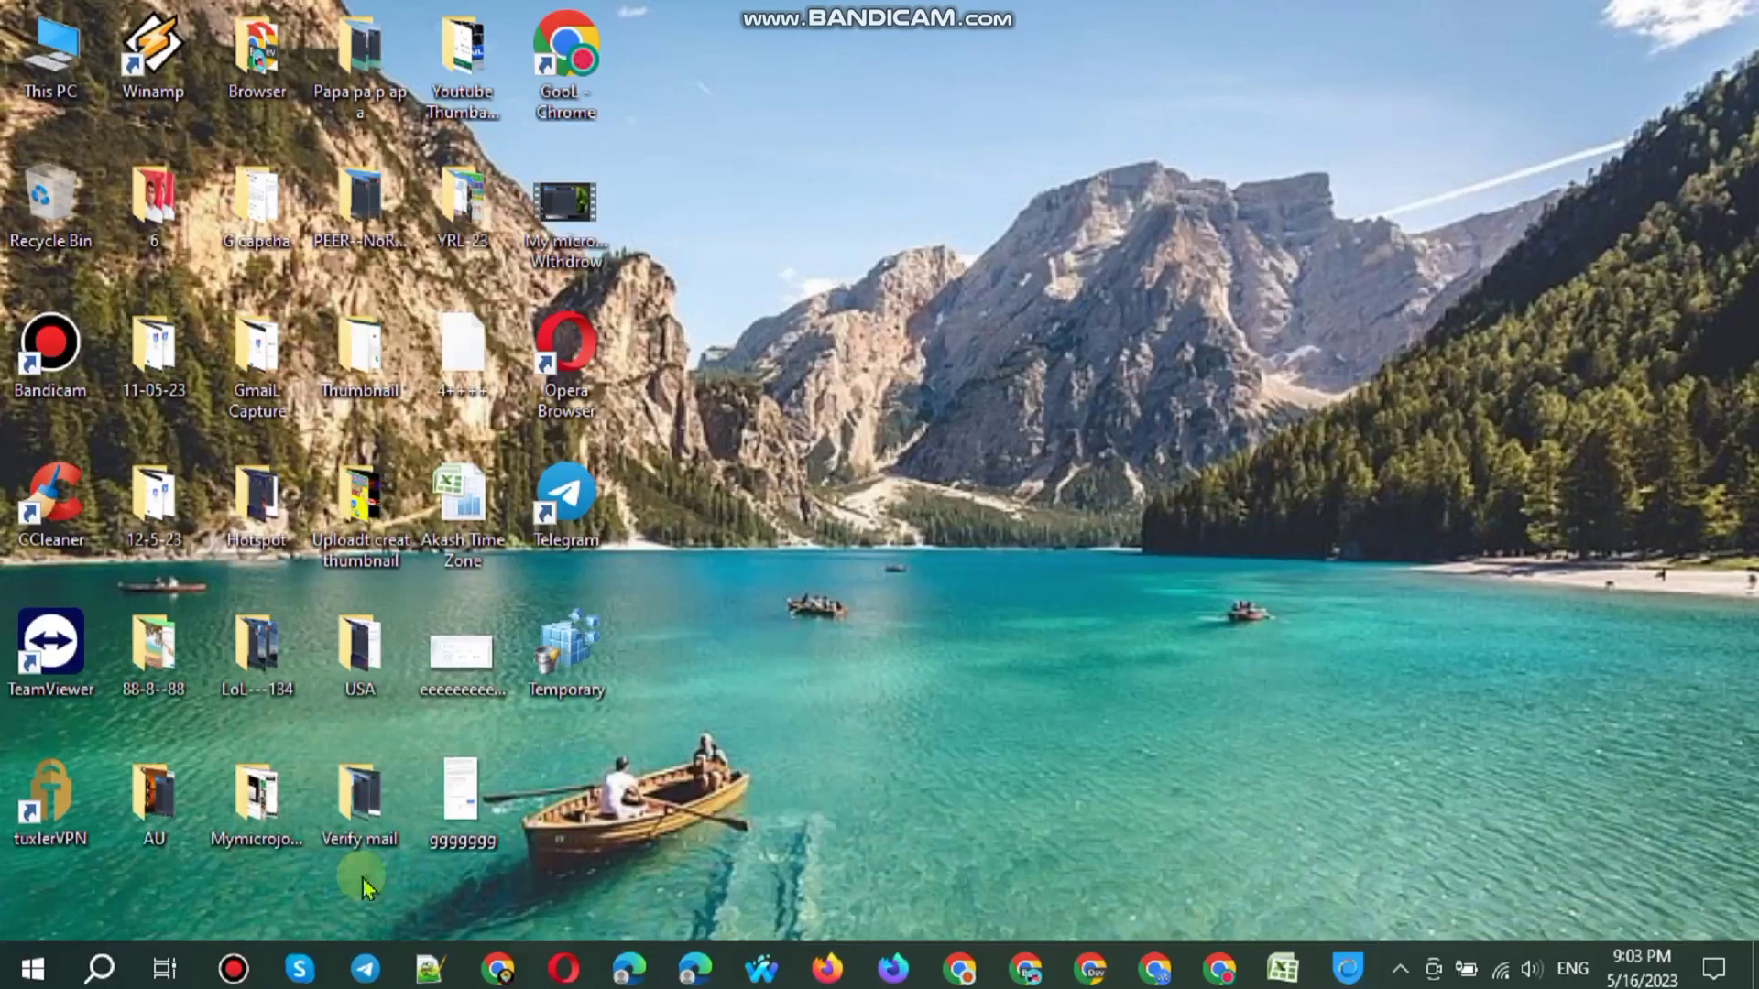
right_click(1038, 464)
click(1108, 546)
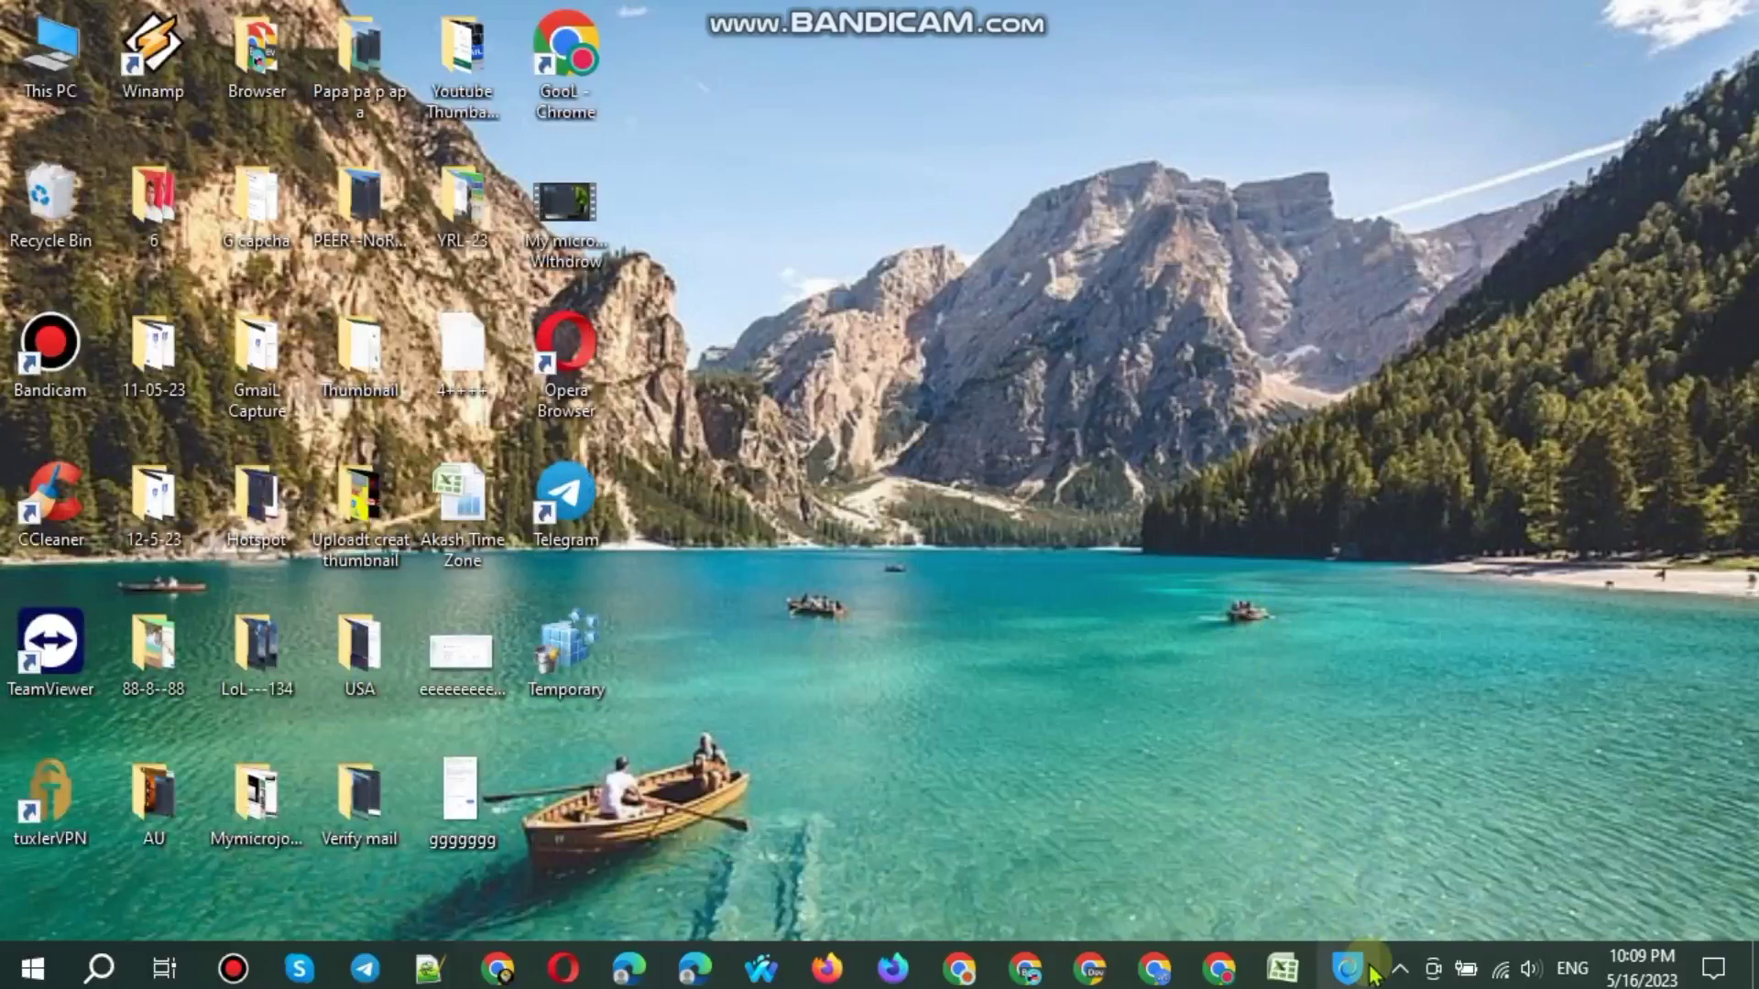
Step: Select Poland from Hotspot Shield's virtual location list and connect
click(1369, 973)
scroll(931, 675, down, 10)
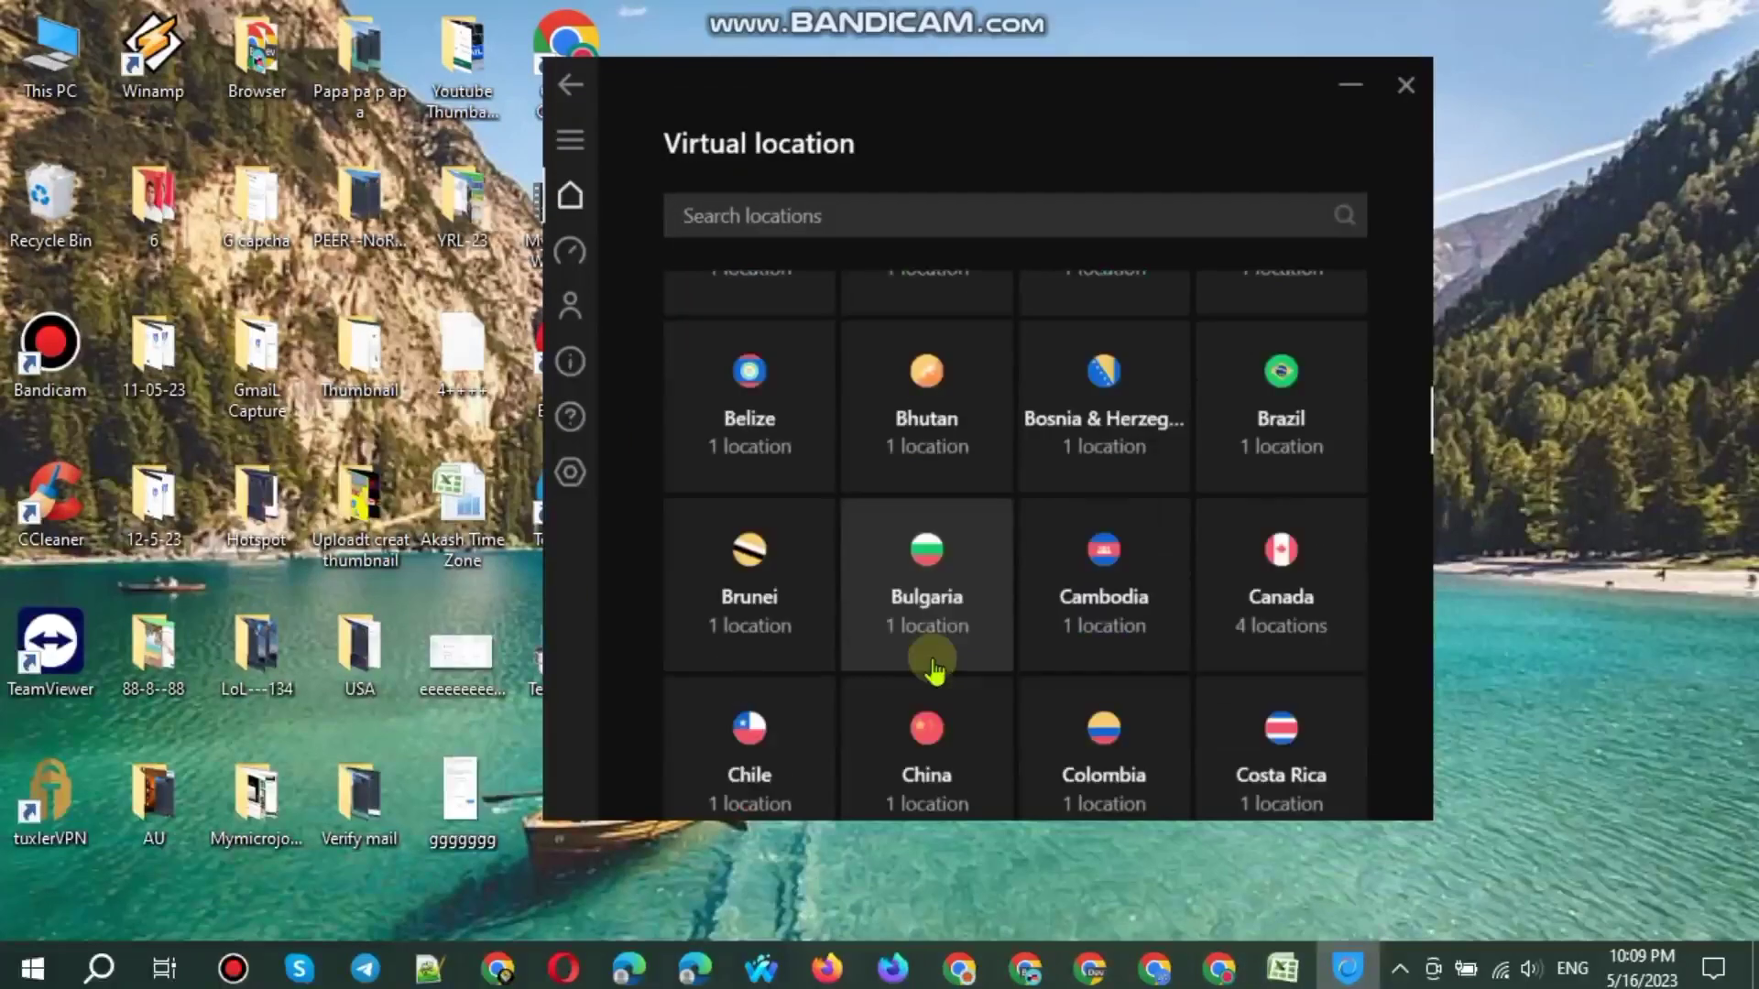
scroll(934, 675, down, 2)
scroll(934, 675, down, 5)
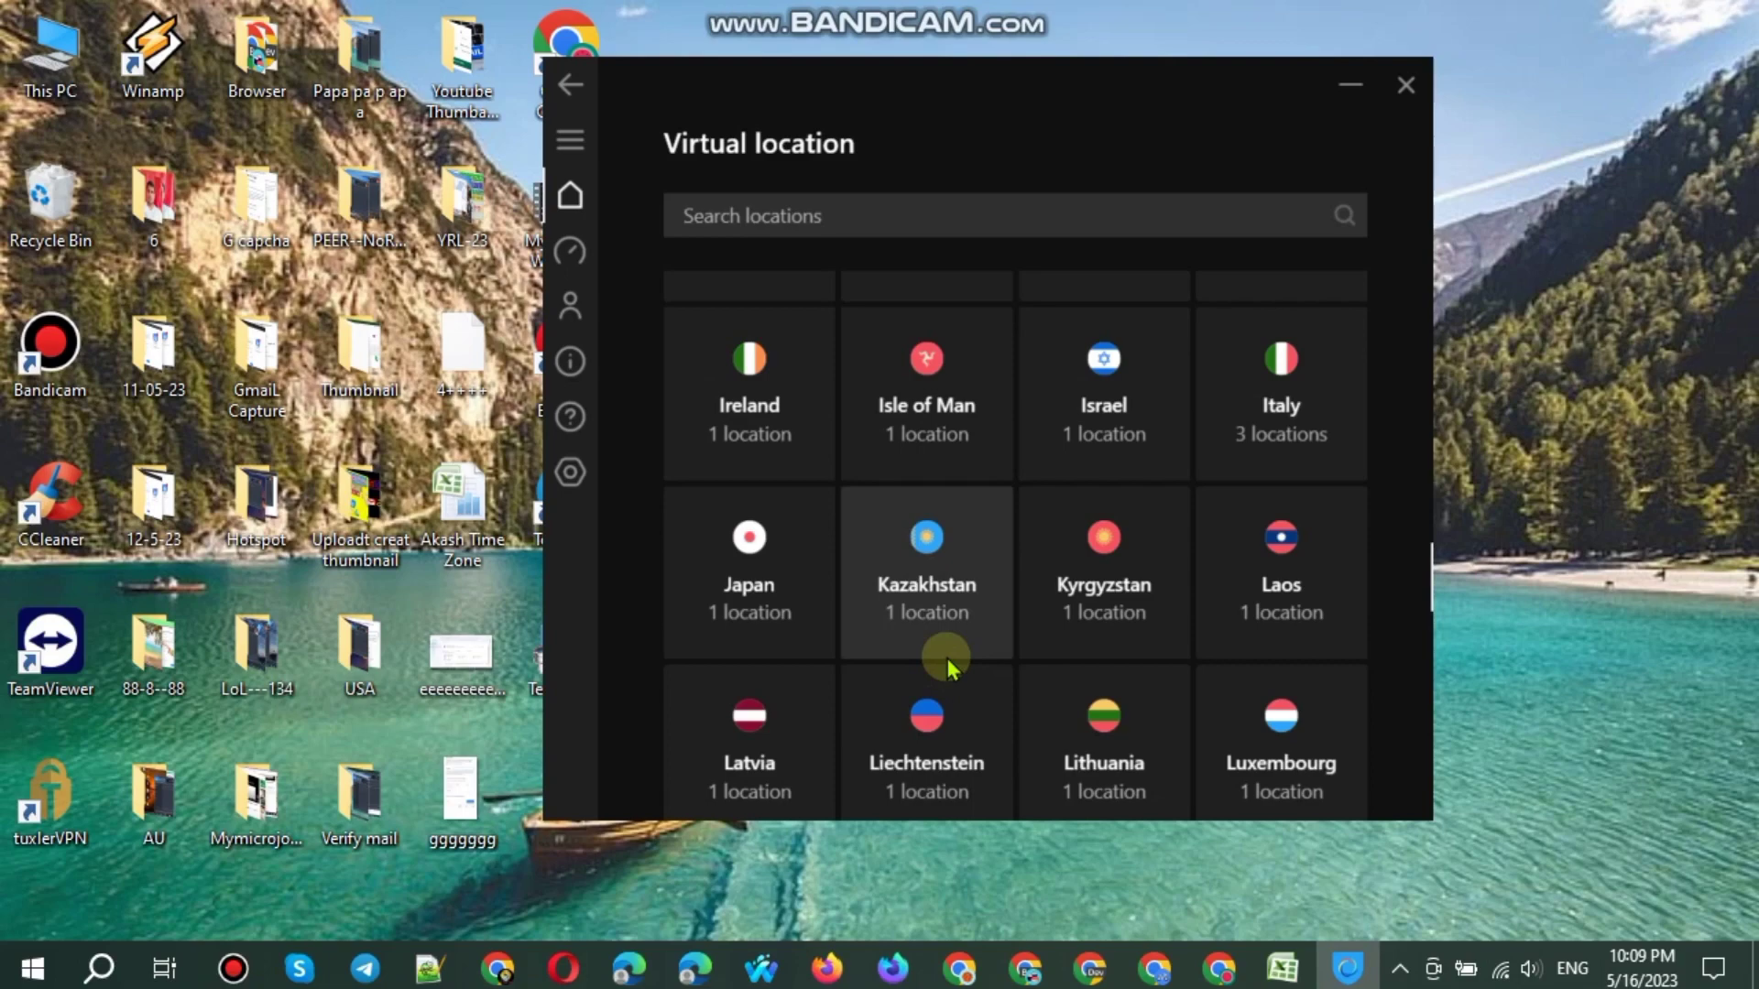
scroll(947, 658, down, 5)
scroll(1008, 639, down, 4)
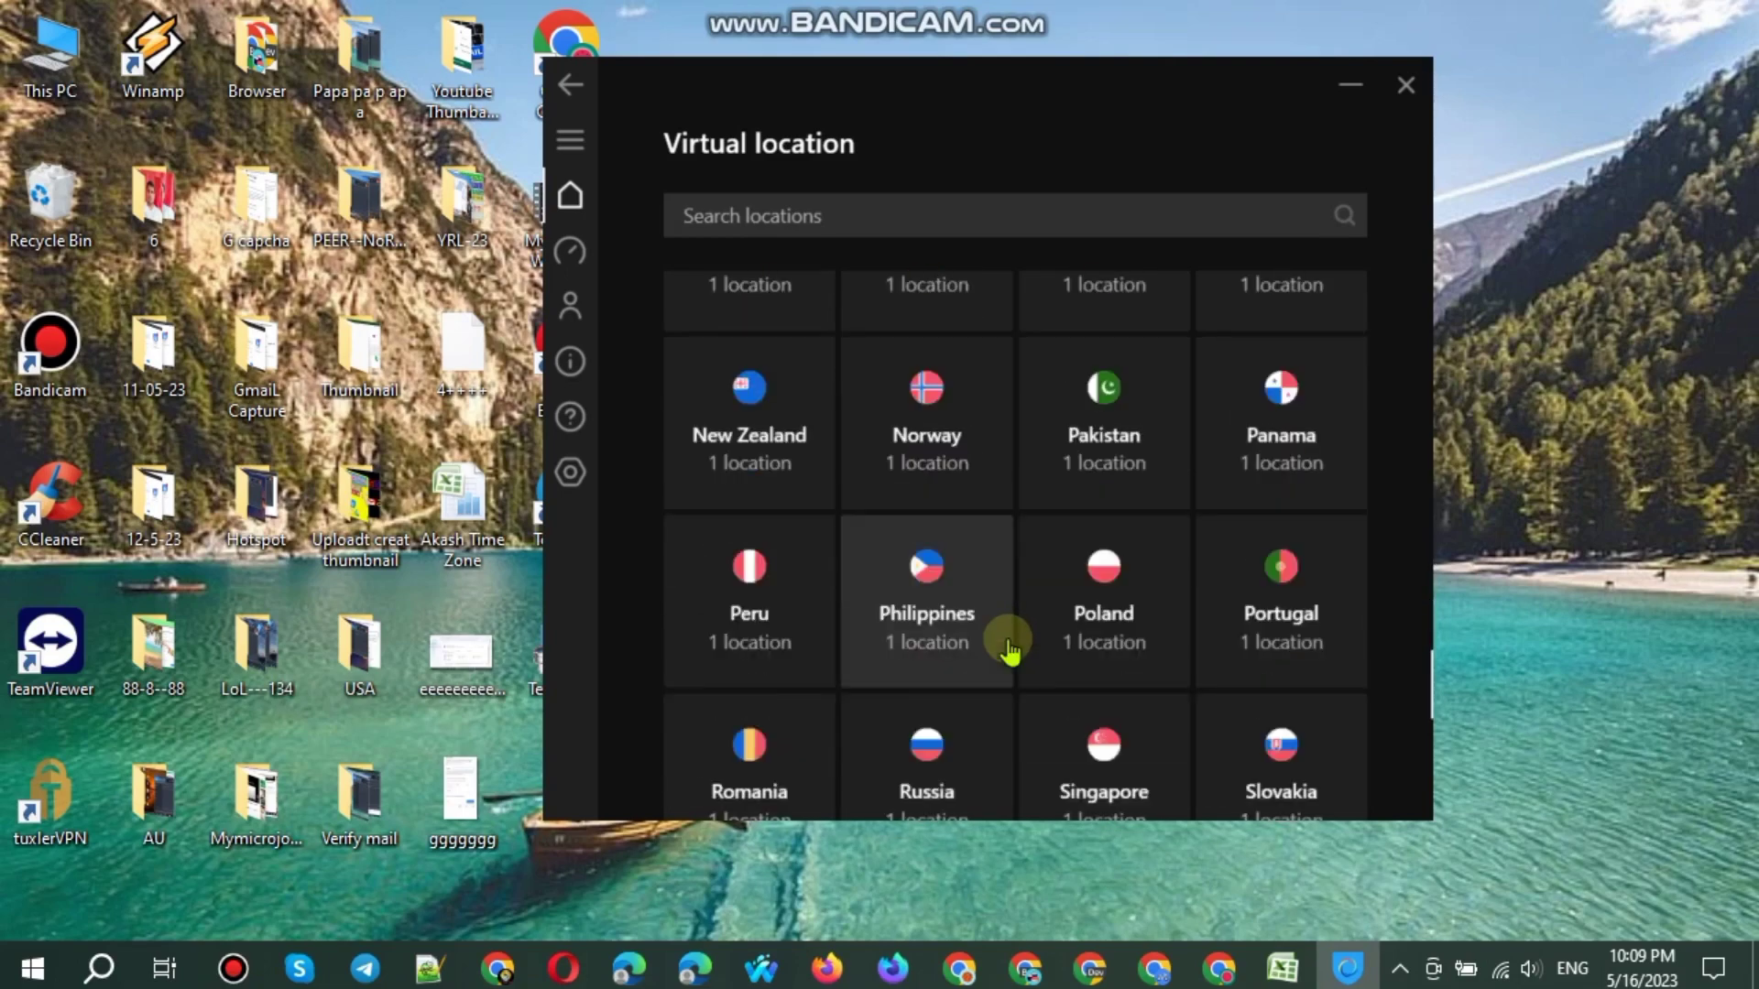
scroll(1008, 648, down, 1)
click(1068, 553)
click(1299, 454)
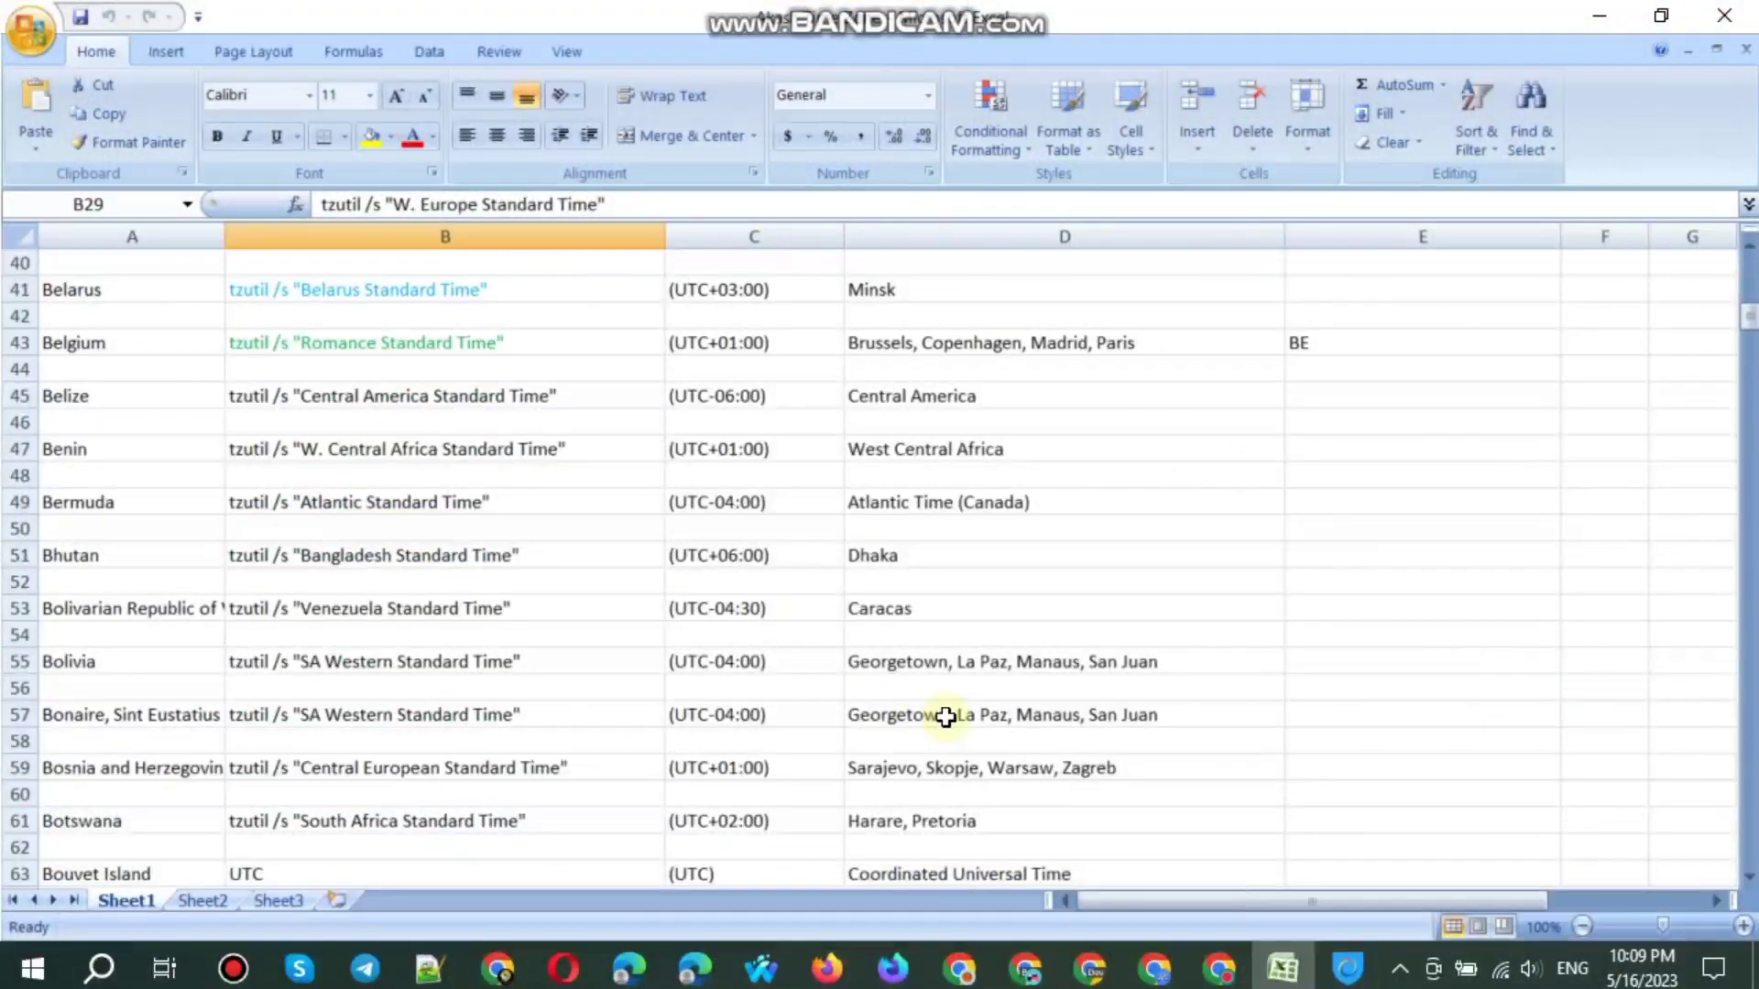
Step: Run Poland's Central European Standard Time command from cell B359 via the Run box
key(Page_Down)
key(Page_Down)
key(Page_Down)
key(Page_Down)
key(Page_Down)
key(Page_Down)
key(Page_Down)
key(Page_Down)
key(Page_Down)
key(Page_Down)
key(Page_Down)
key(Page_Down)
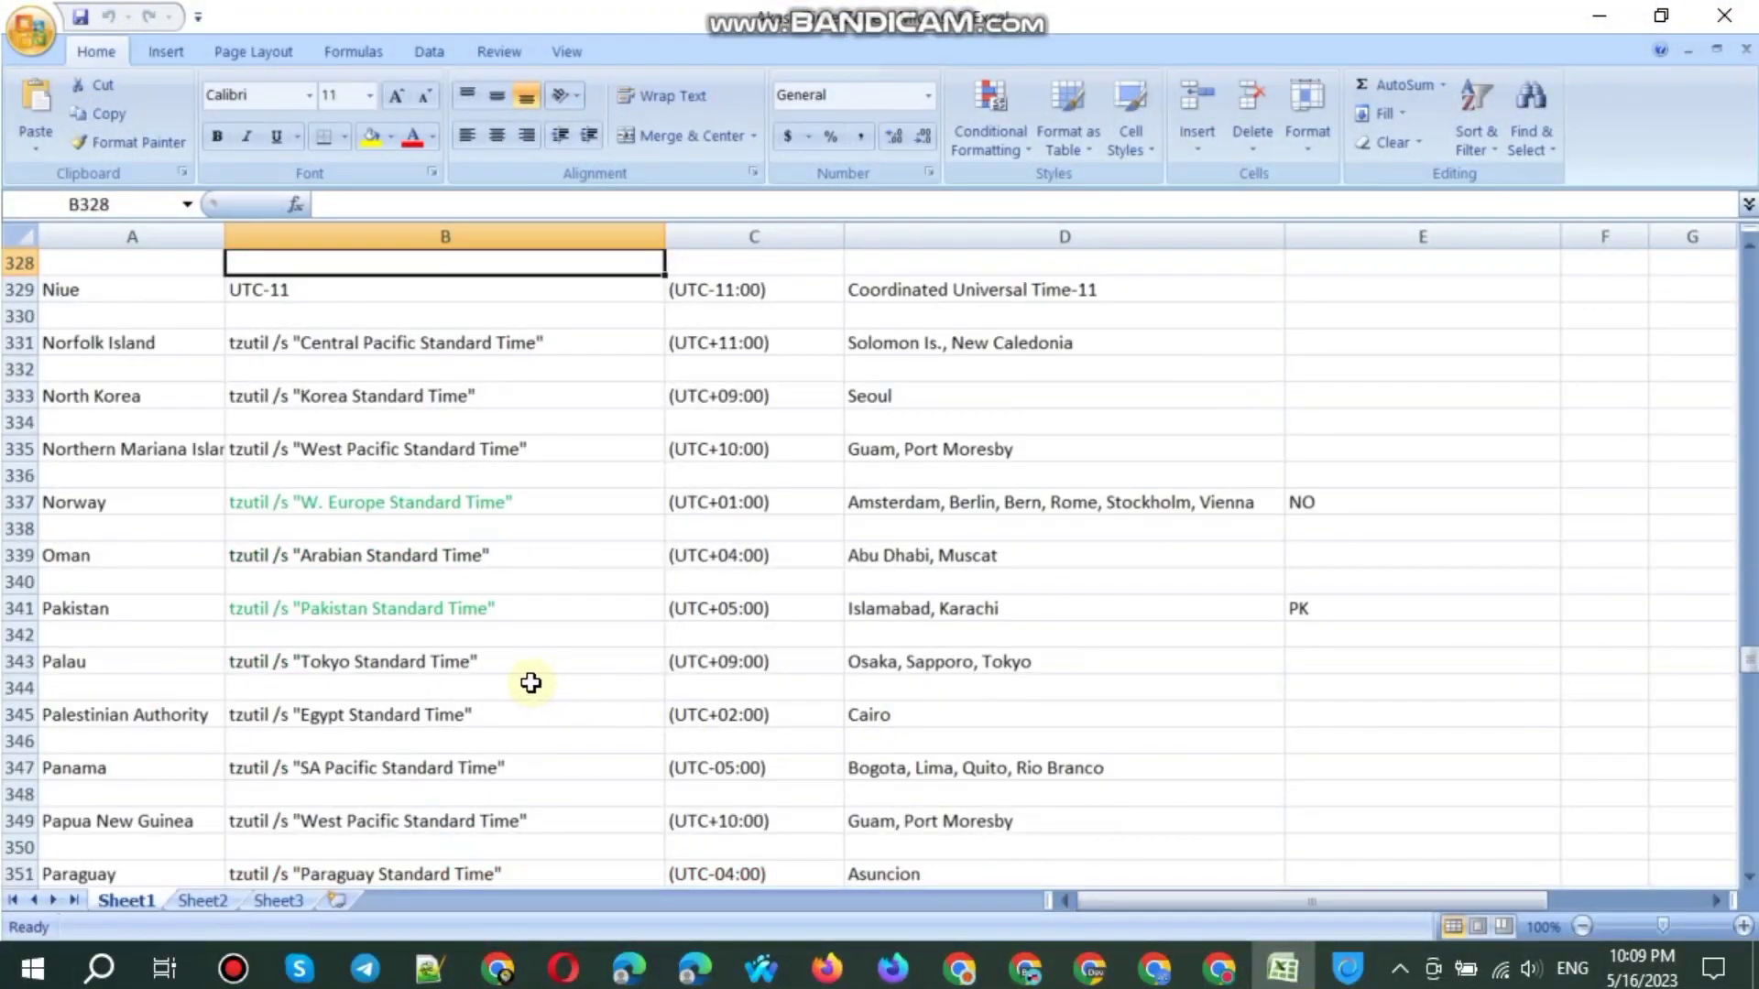
scroll(420, 741, down, 3)
click(342, 851)
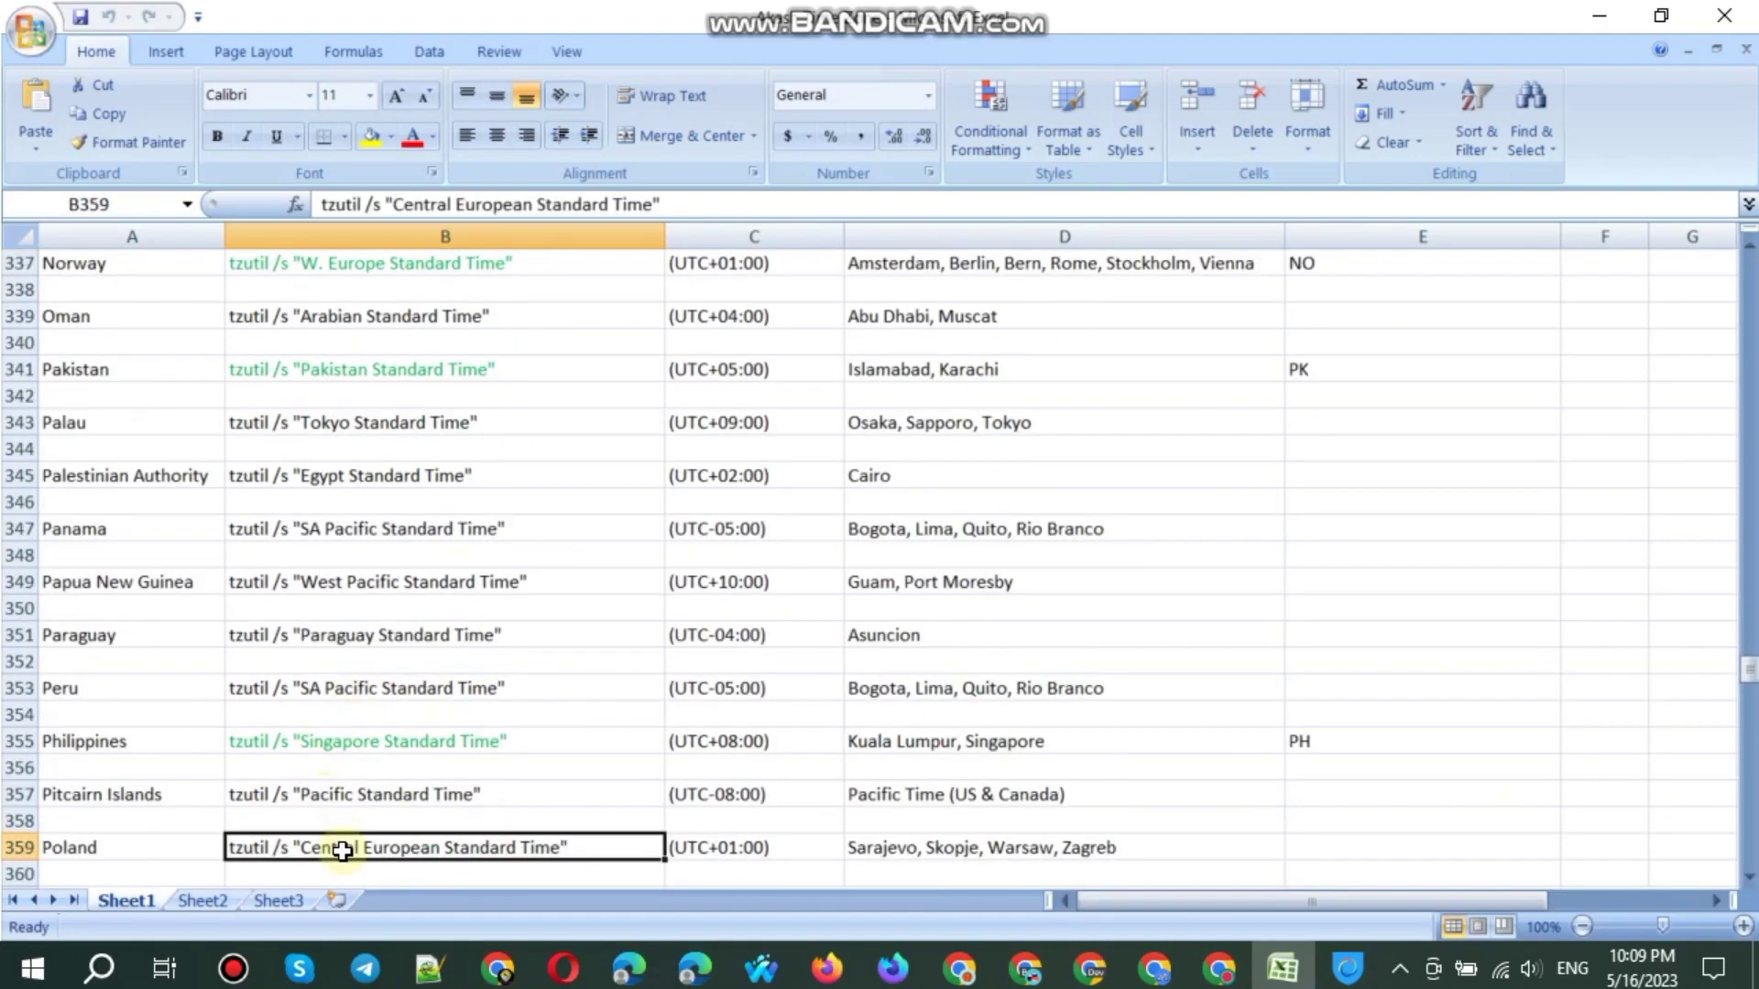
key(ctrl+c)
key(super+r)
key(ctrl+v)
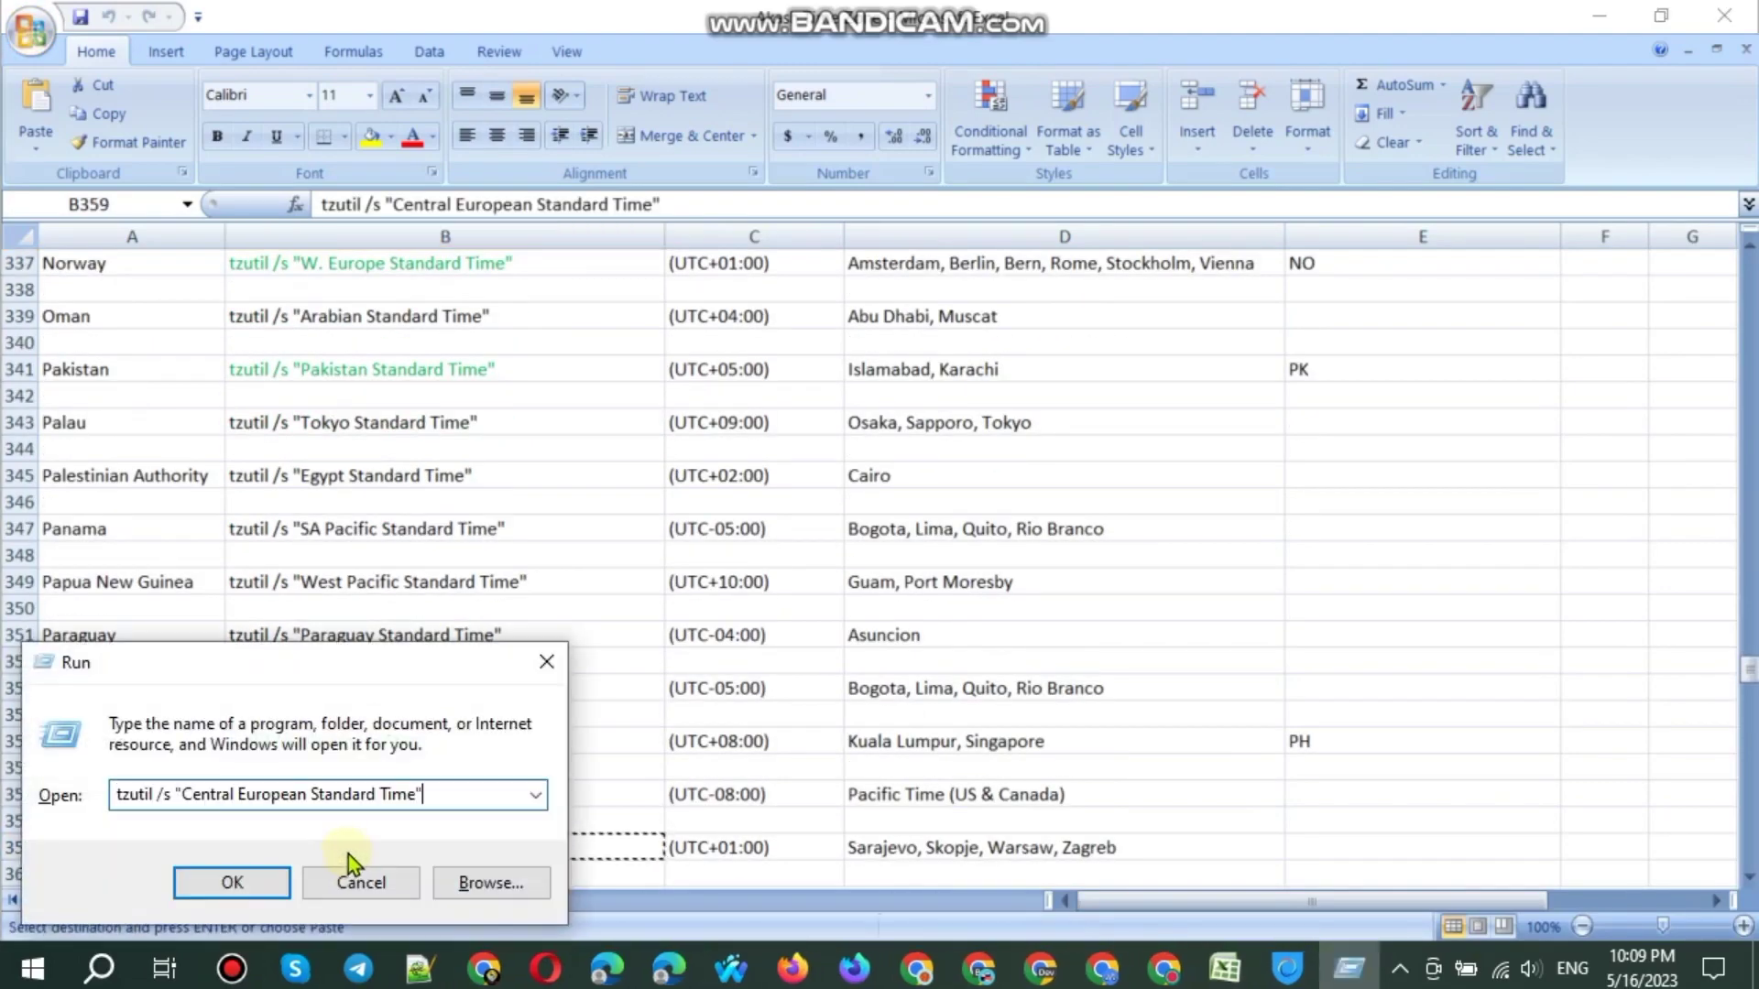
key(Return)
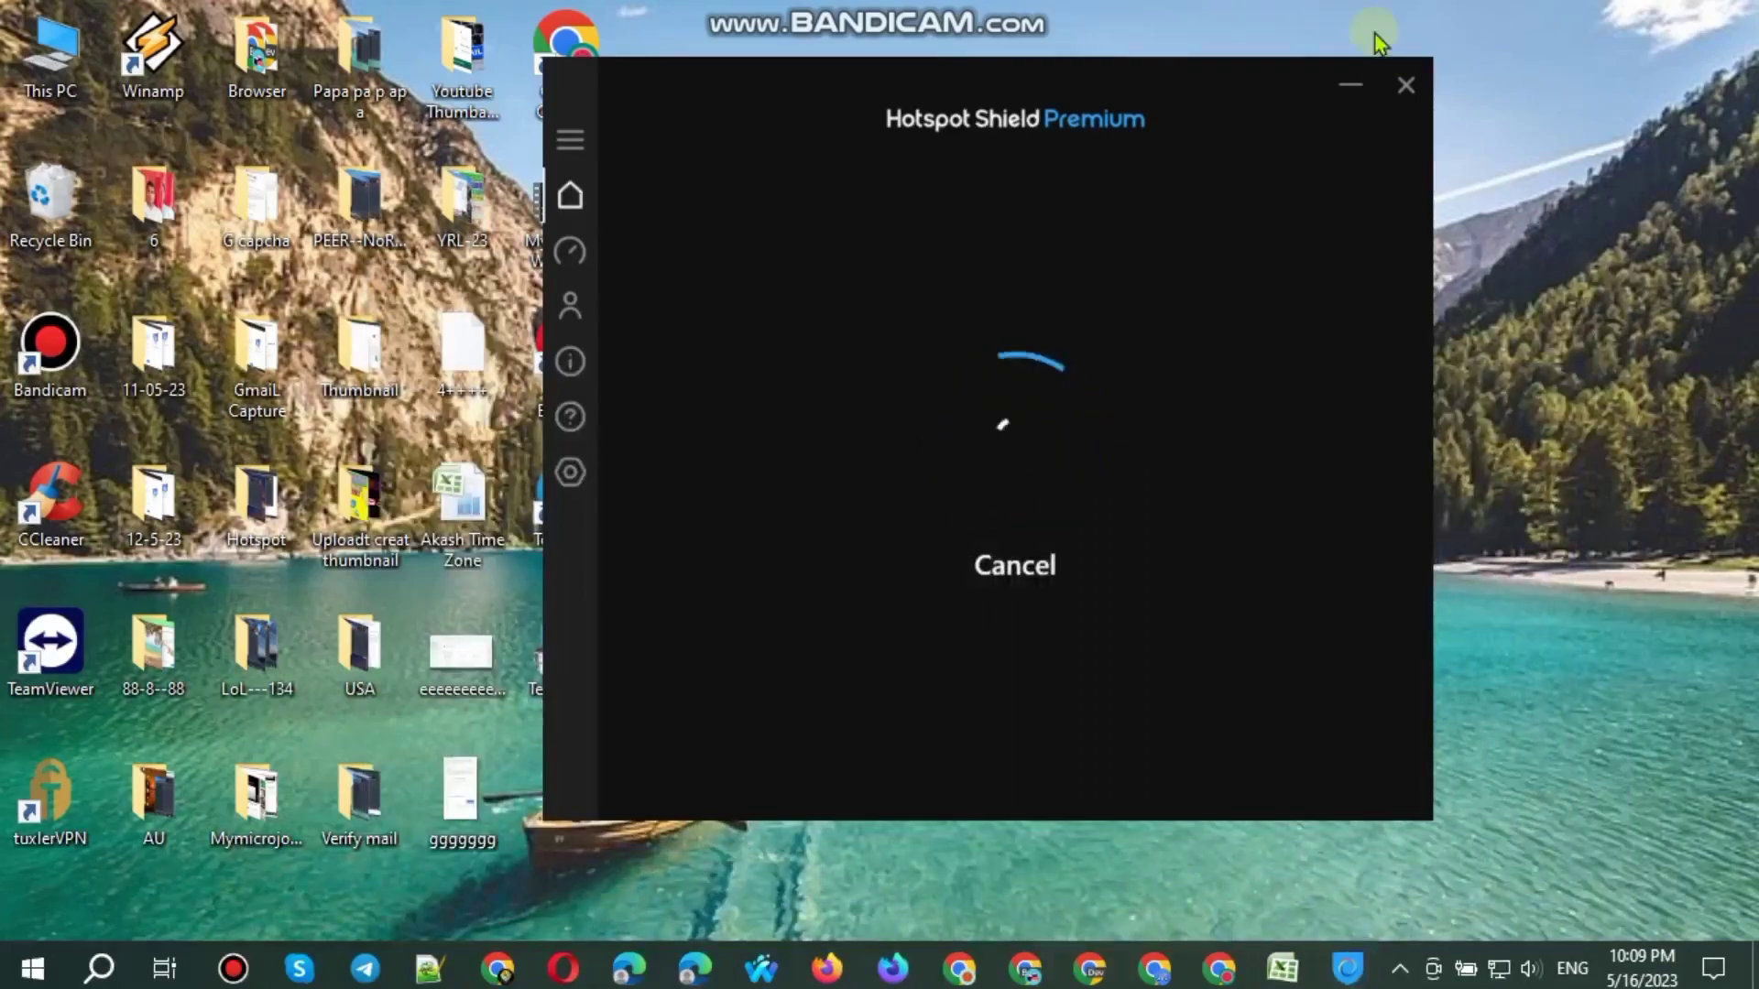
Step: Minimize the VPN window and clear Firefox's history with the range set to Everything
right_click(1335, 5)
click(1404, 83)
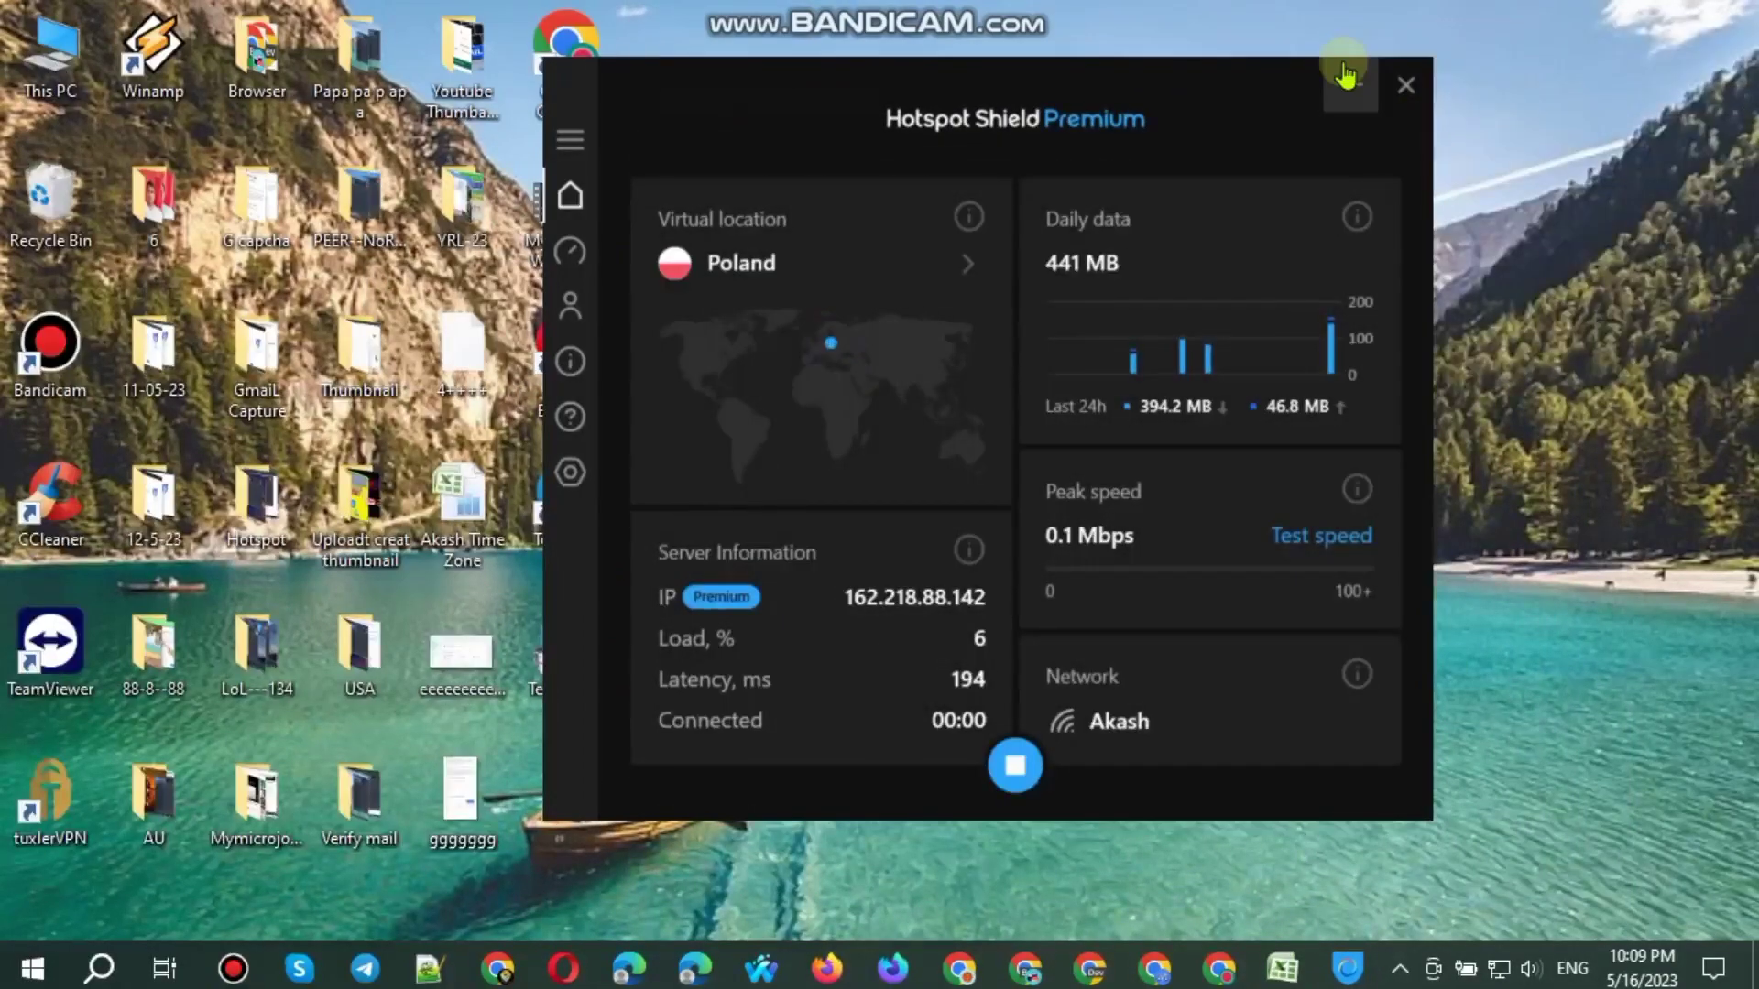
click(1350, 75)
click(827, 968)
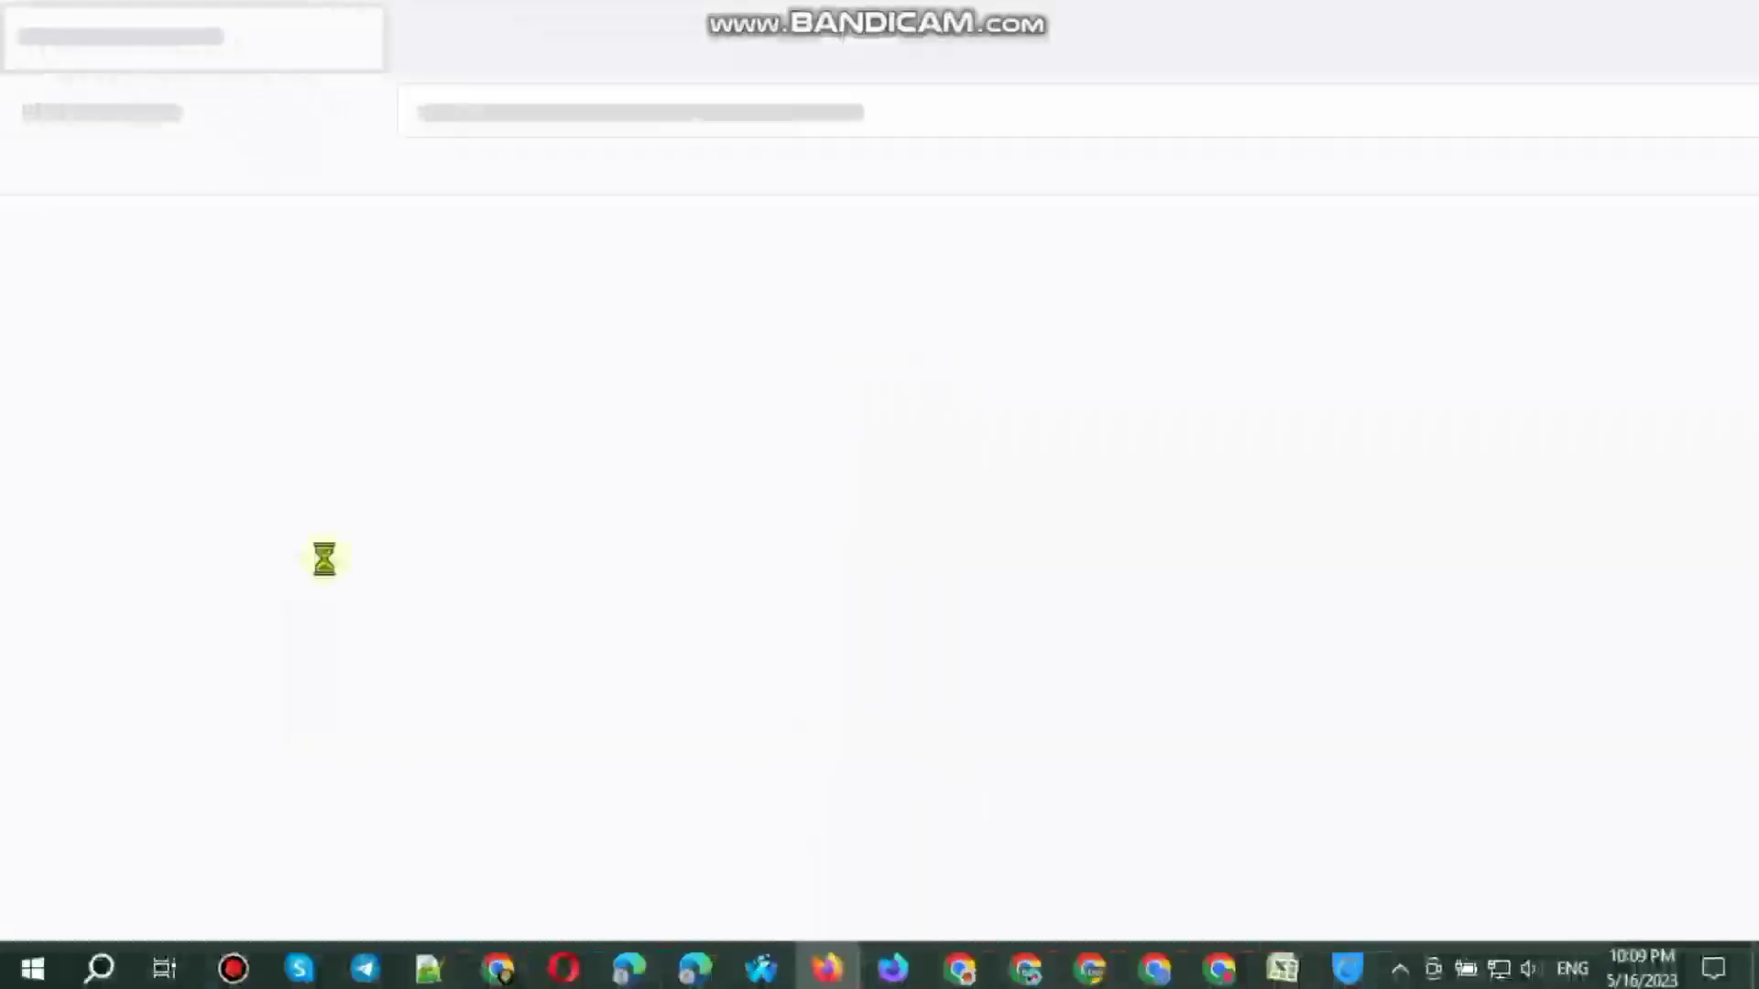
key(ctrl+shift+Delete)
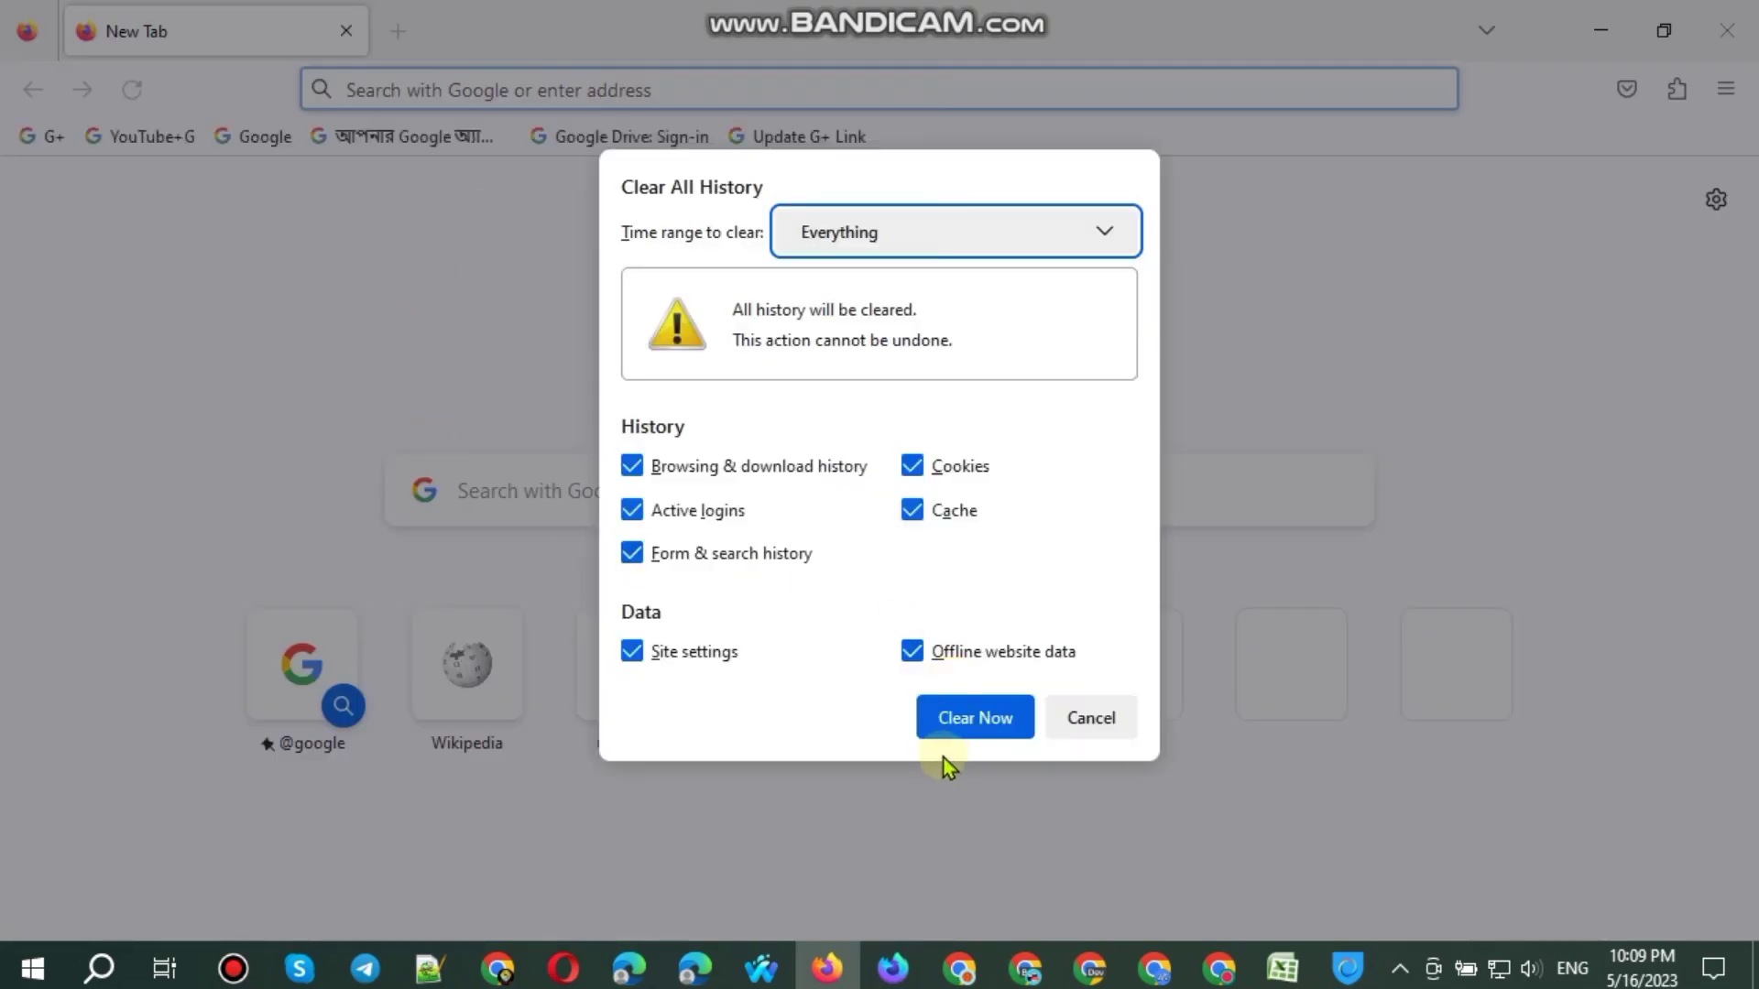
click(953, 733)
Step: Open a new Firefox private window, go to the Google homepage and reject all cookies
click(1725, 89)
click(1555, 242)
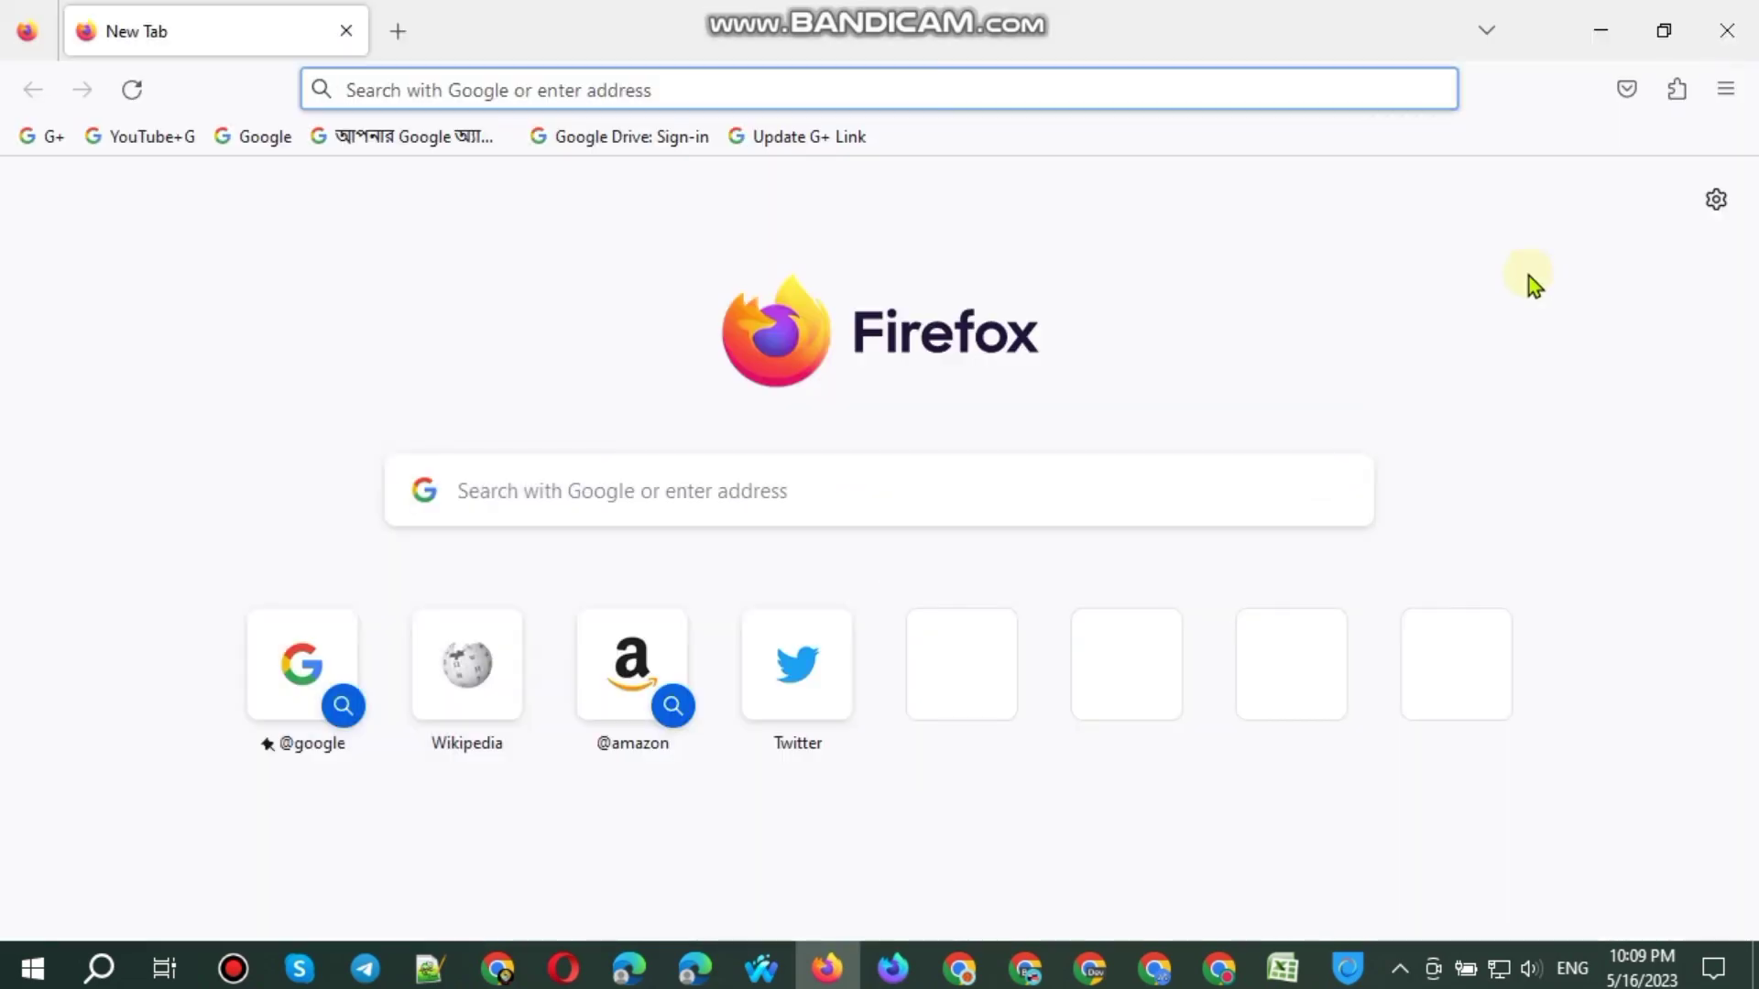
click(262, 139)
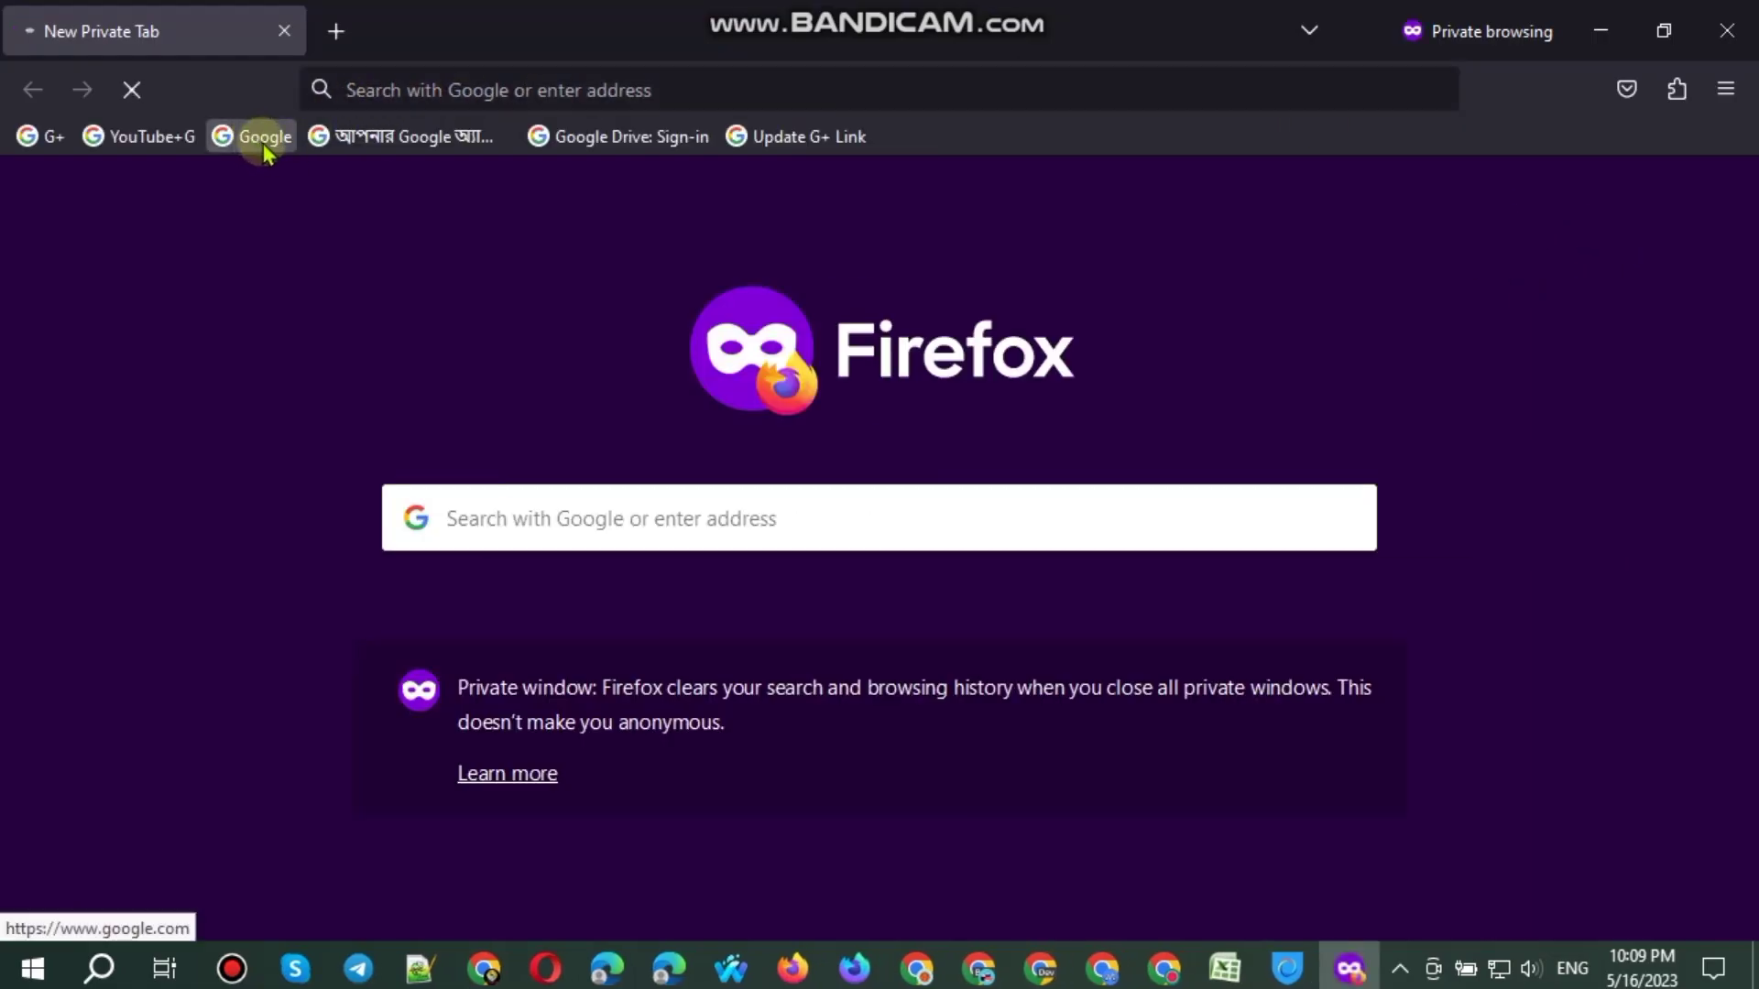
scroll(1267, 535, down, 4)
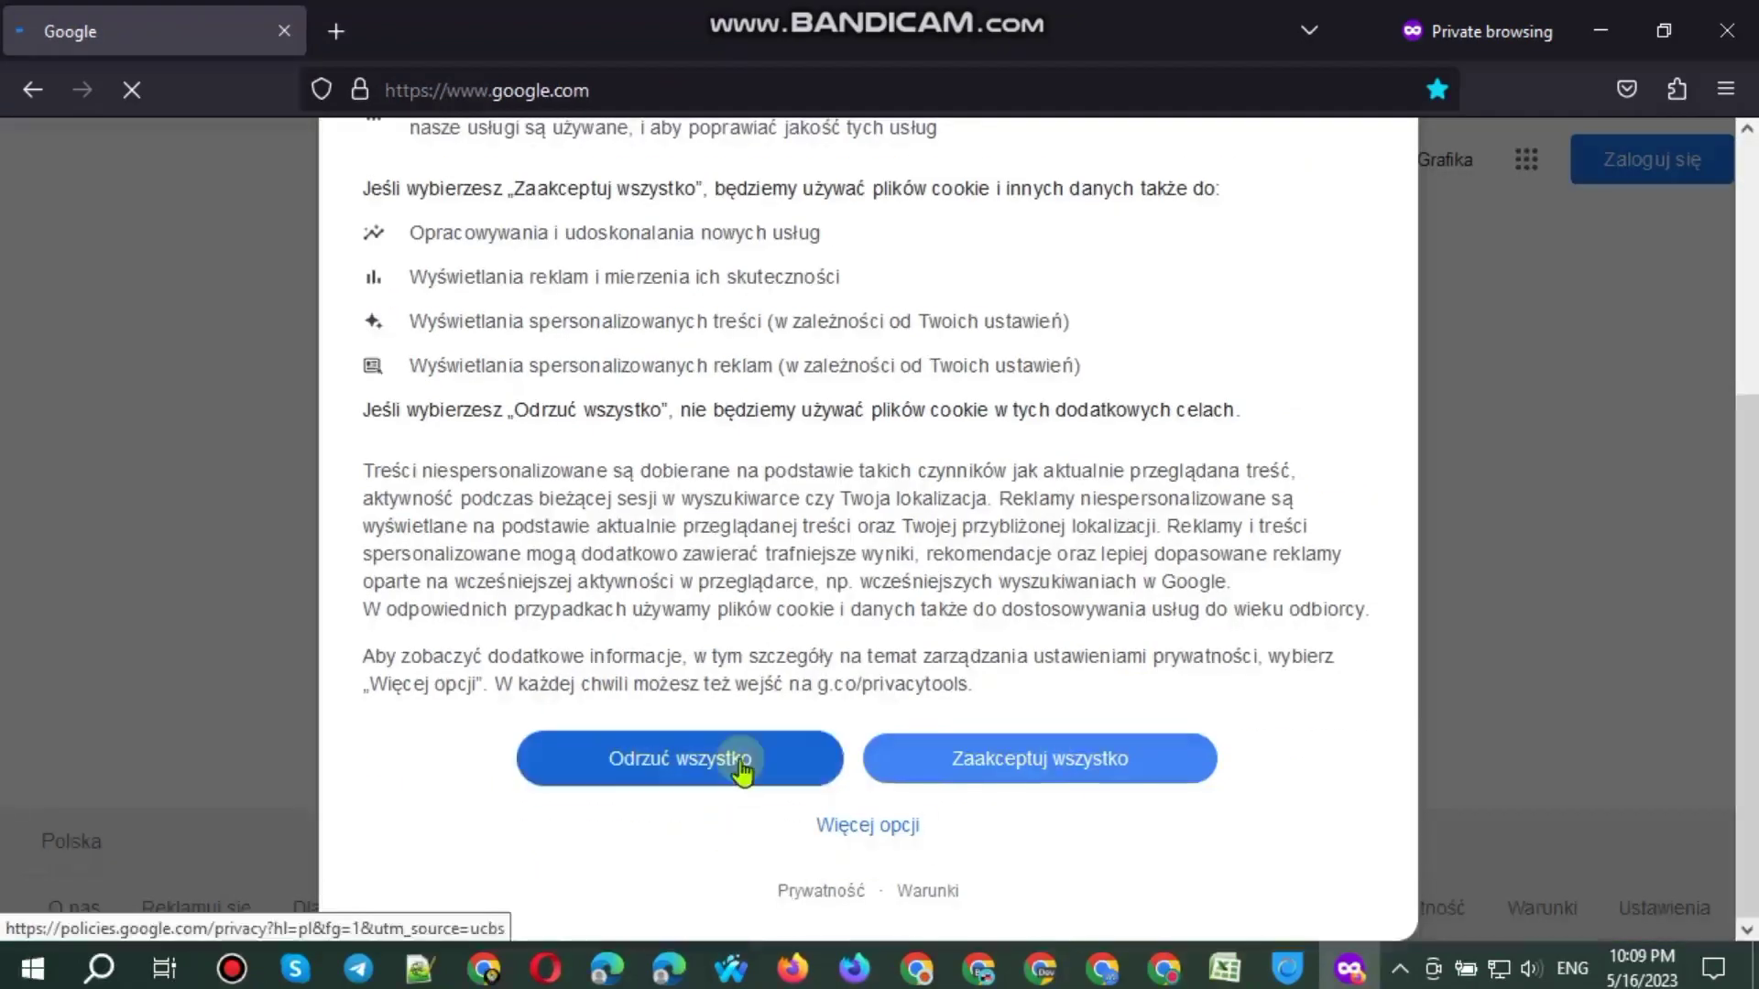
click(740, 764)
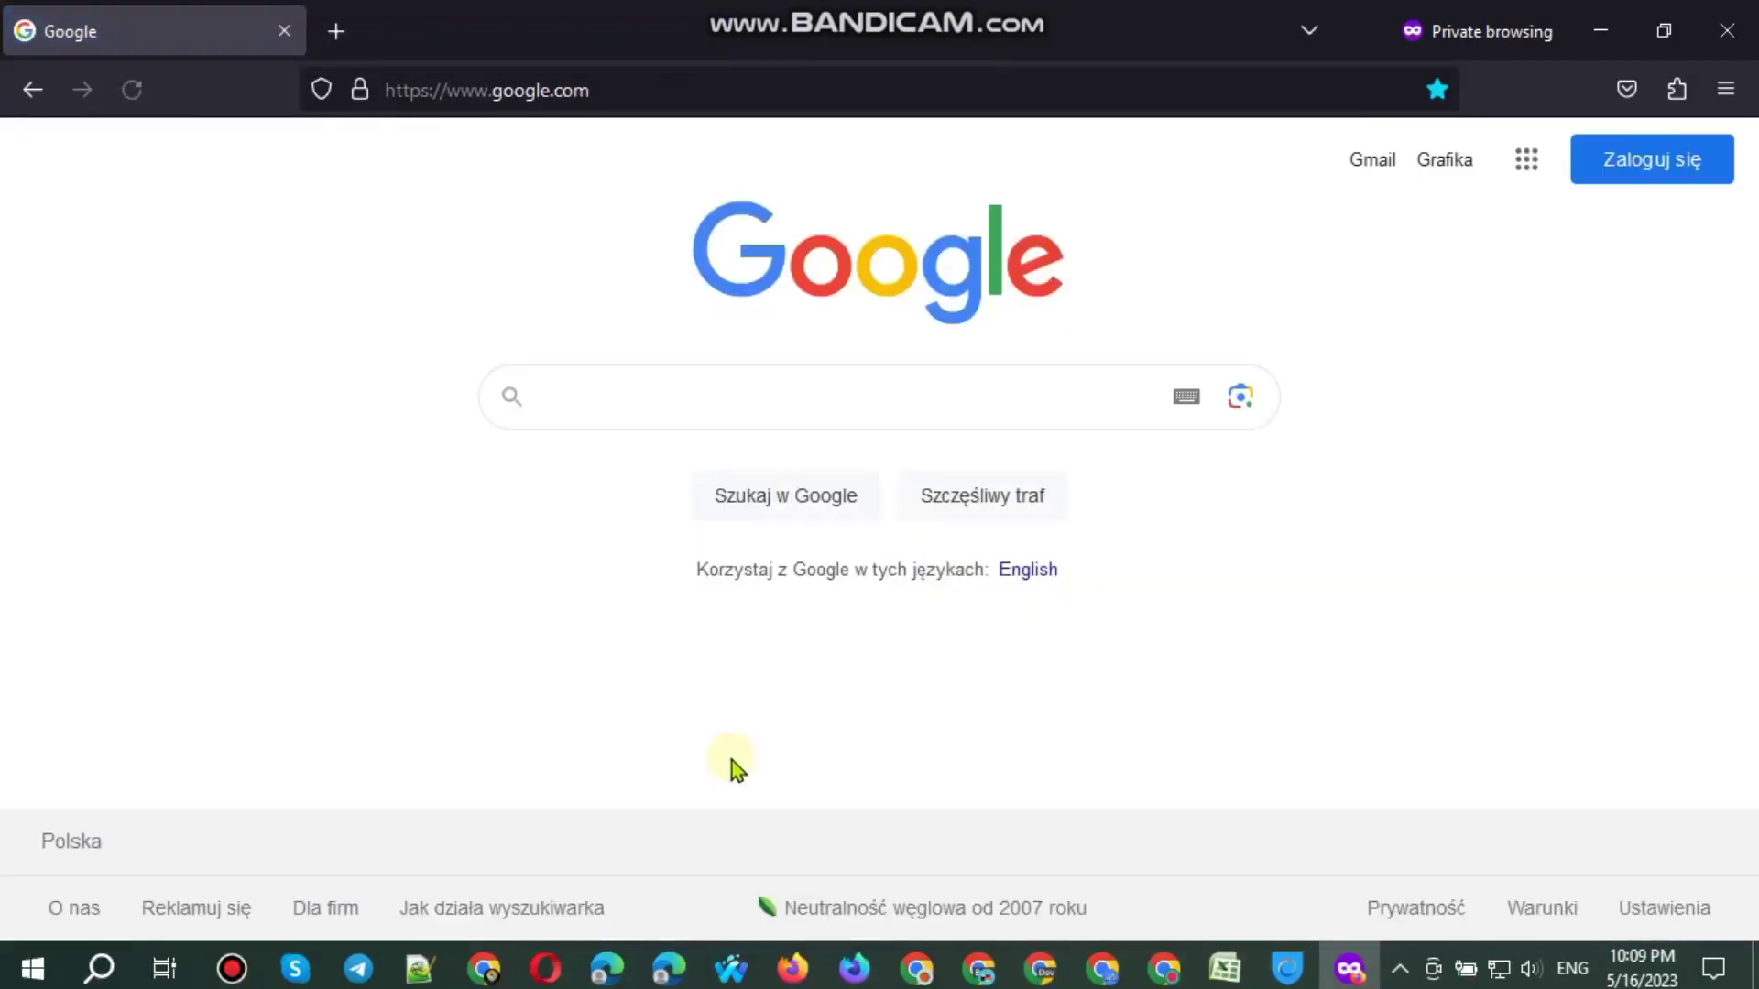
Step: Open Google Sheets from the apps list and start a new account for personal use
click(1523, 163)
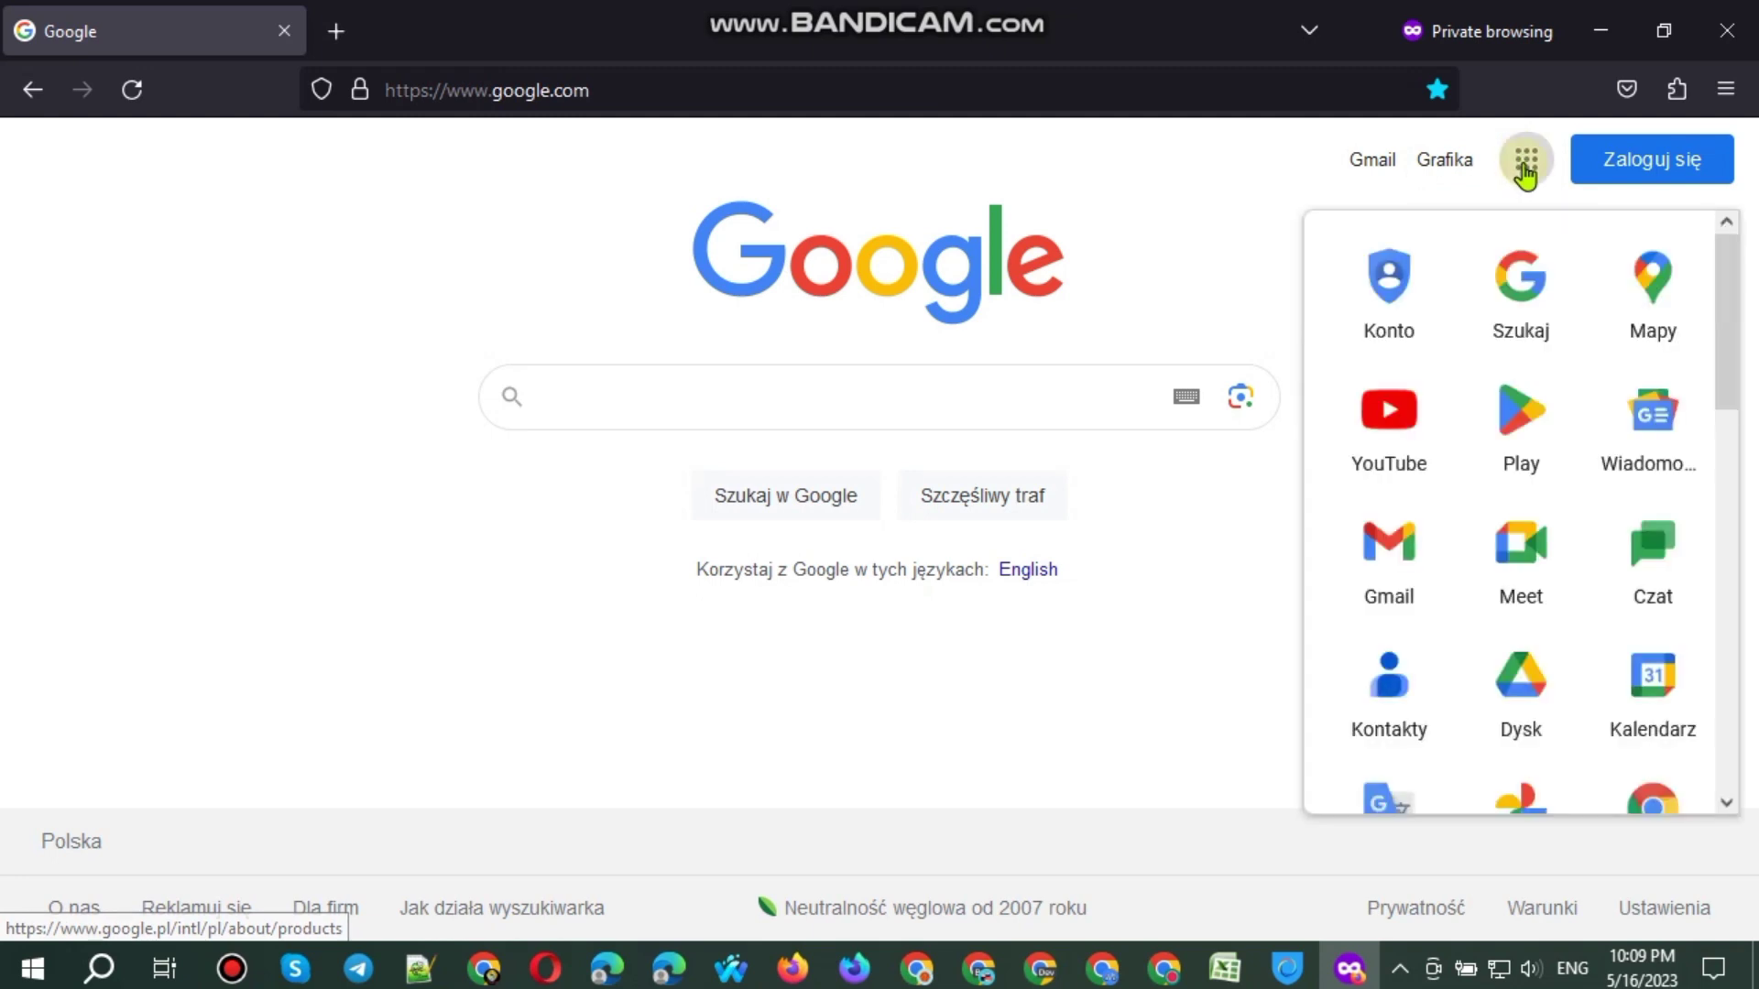
scroll(1464, 564, down, 5)
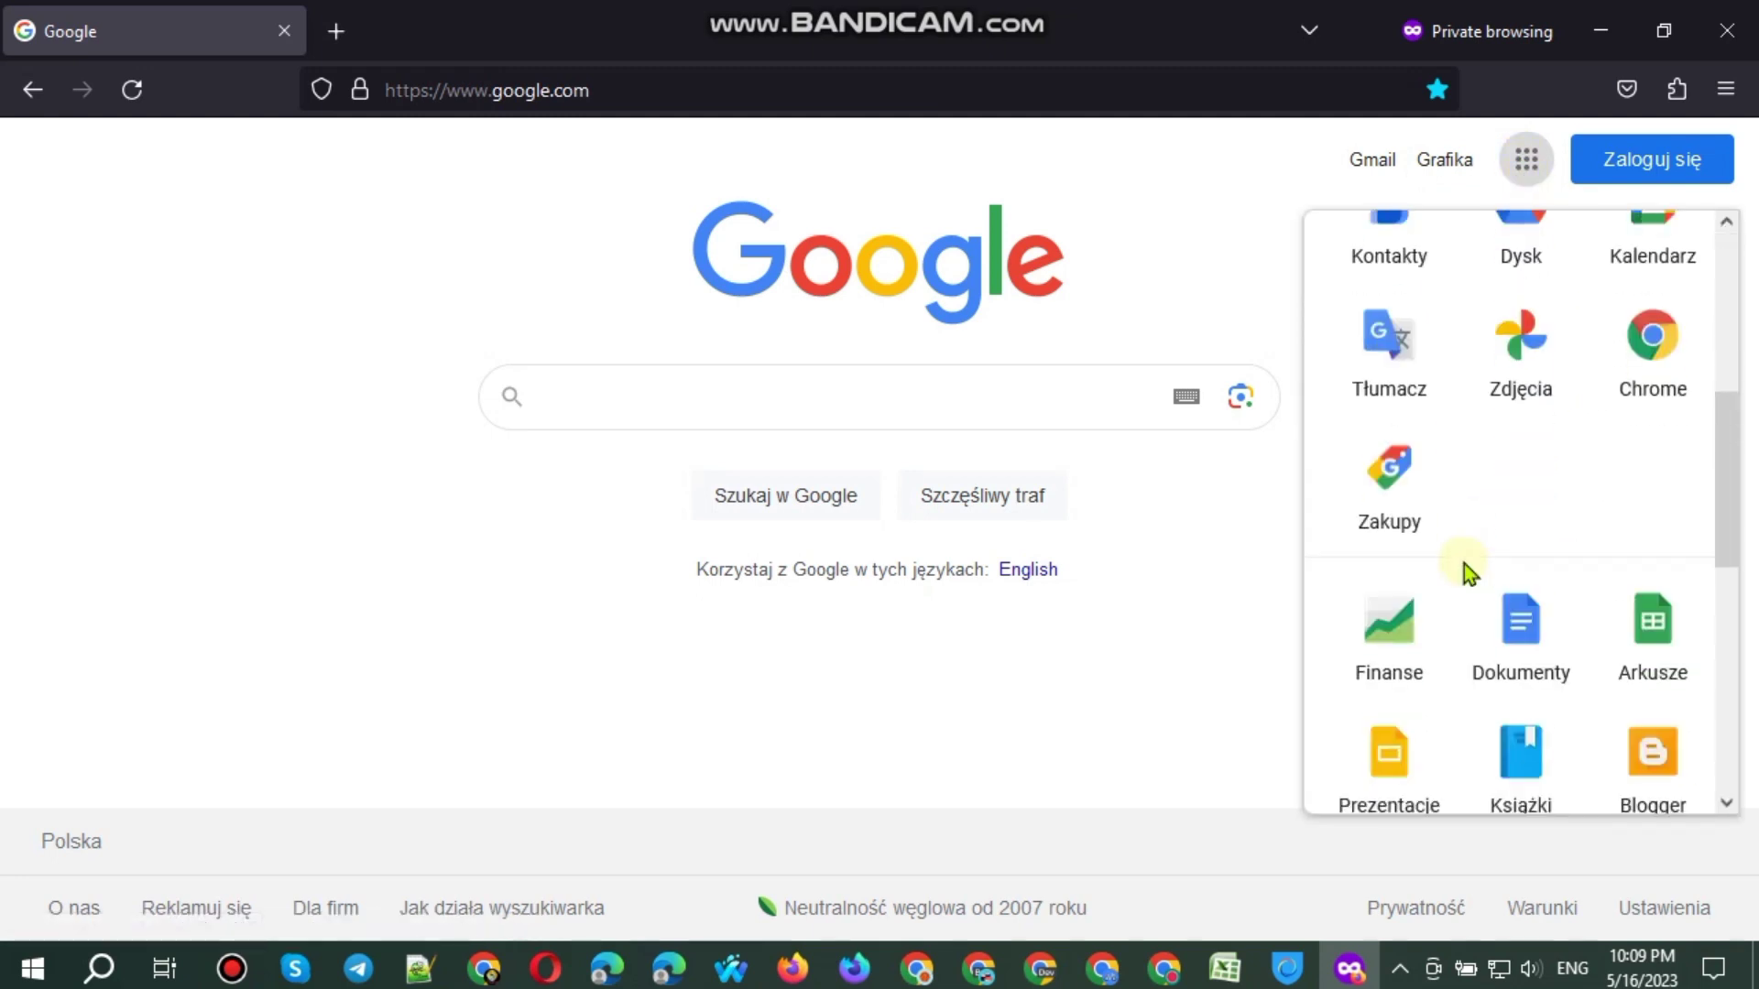
click(1645, 632)
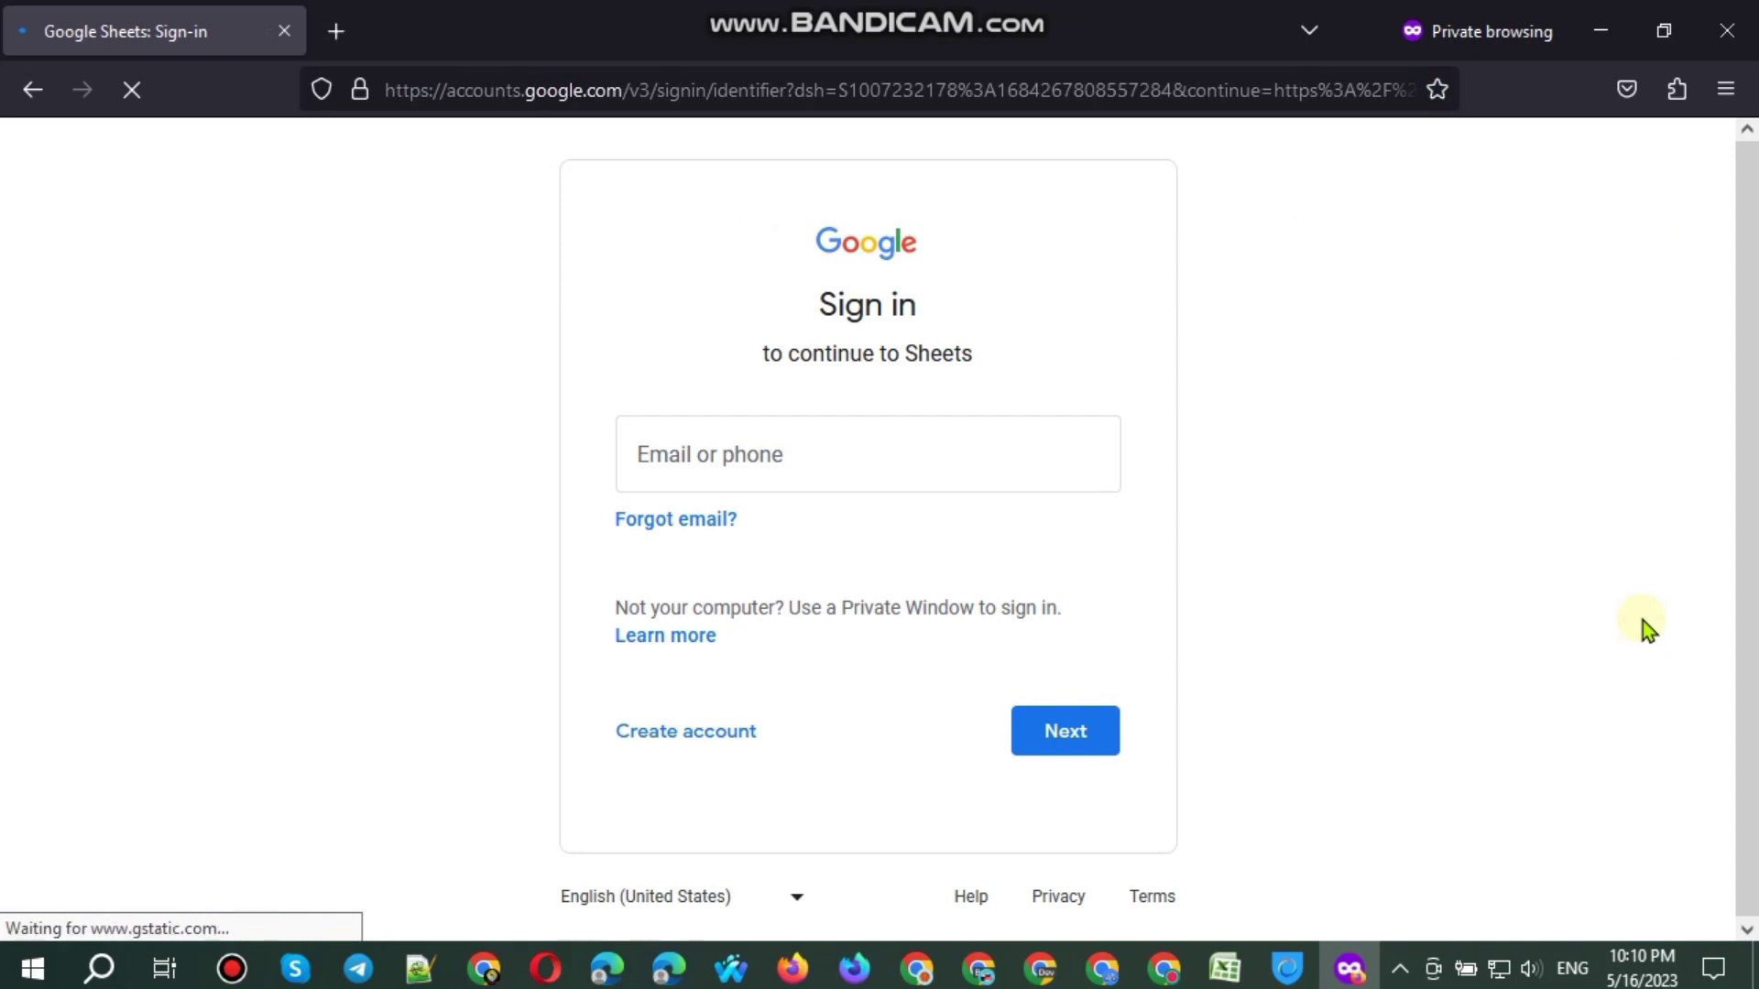
click(726, 739)
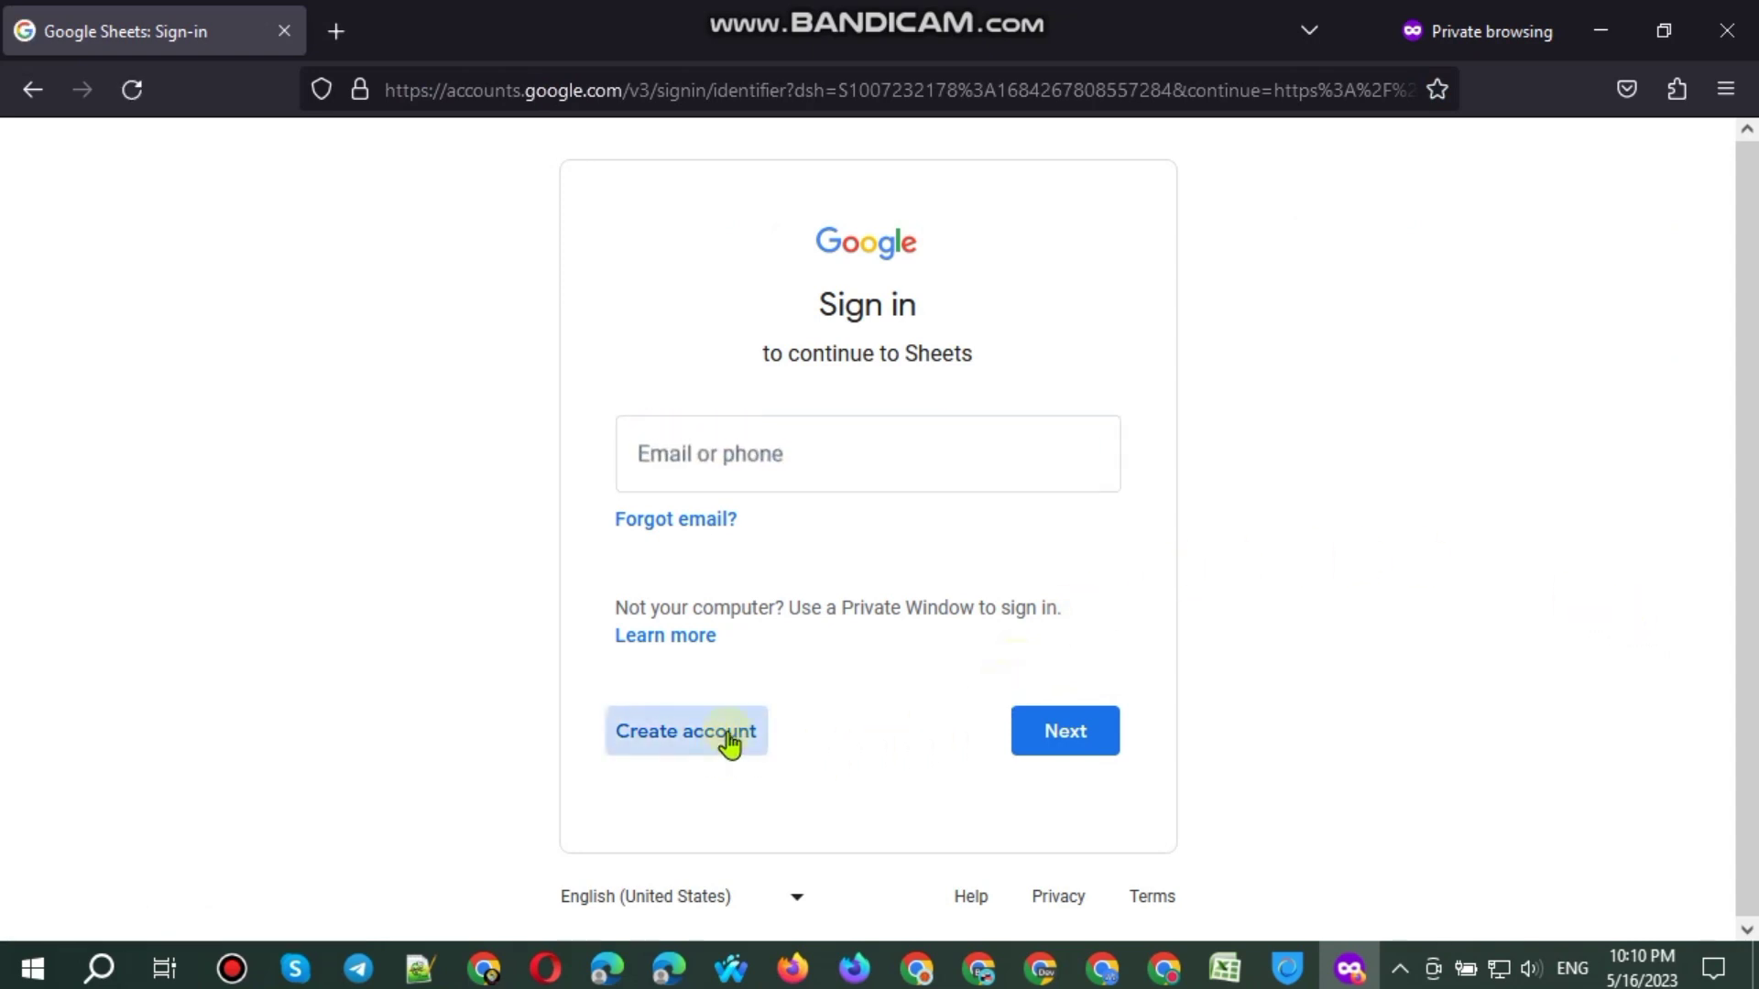
click(746, 551)
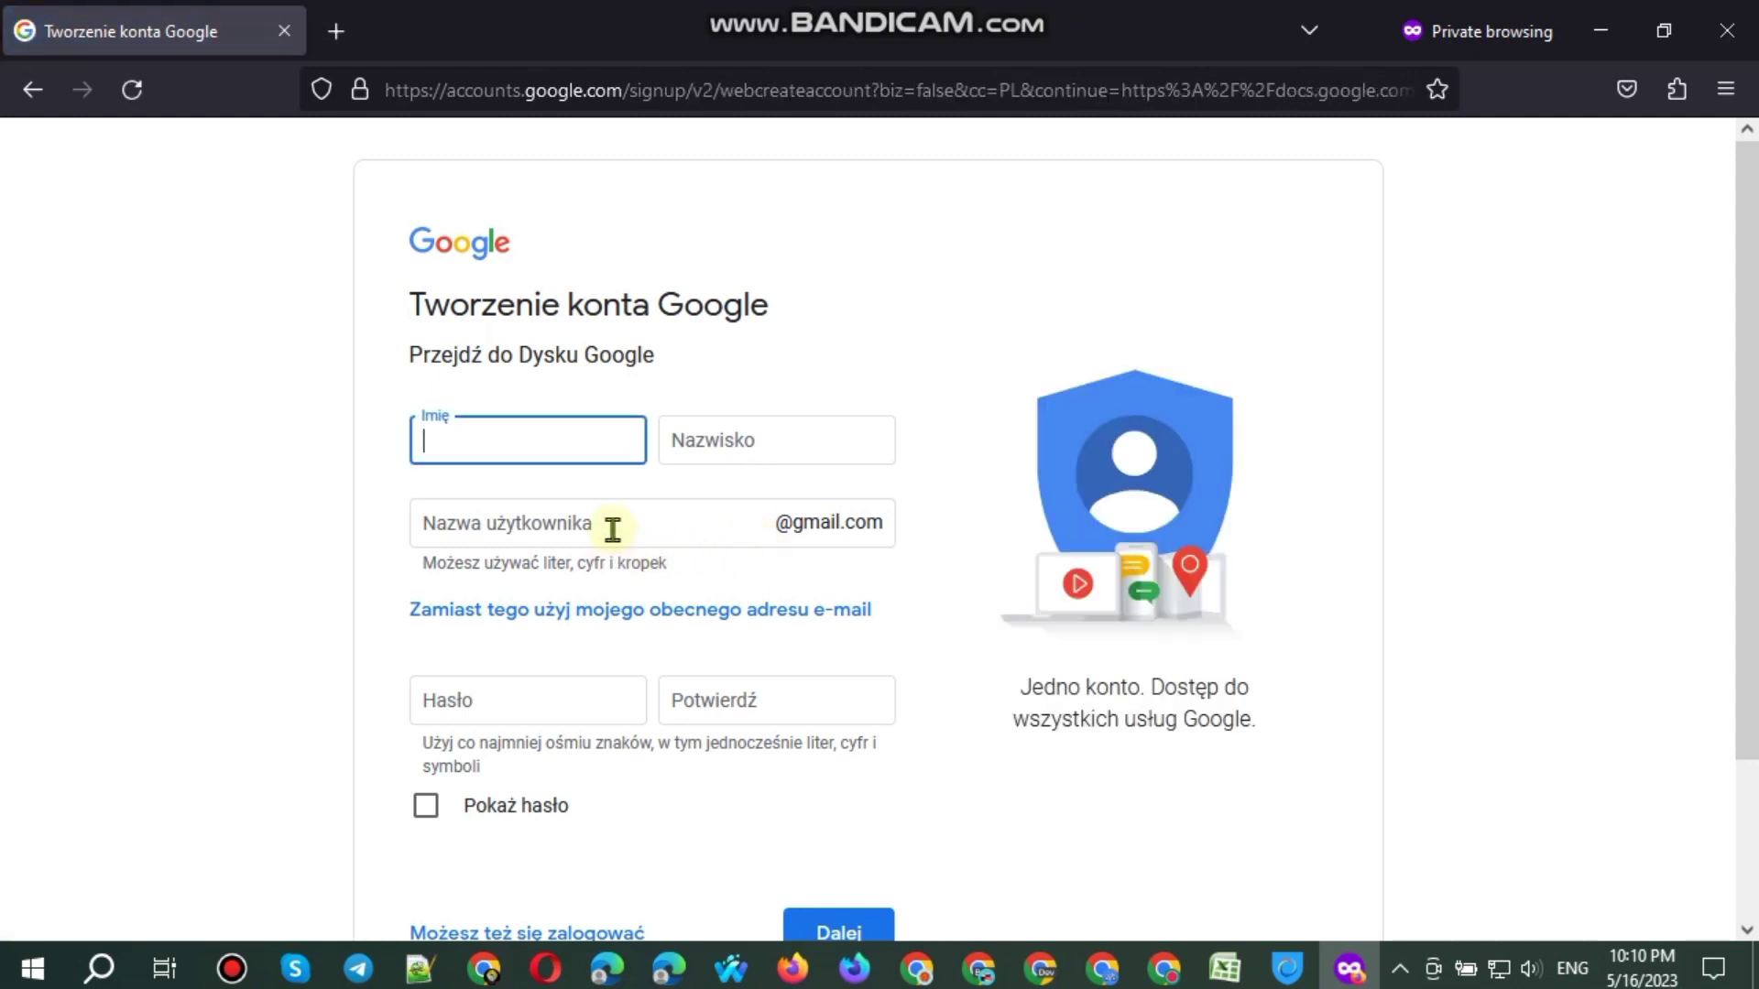
Step: Enter the names, a username and a password, copying it into the confirmation field
key(Tab)
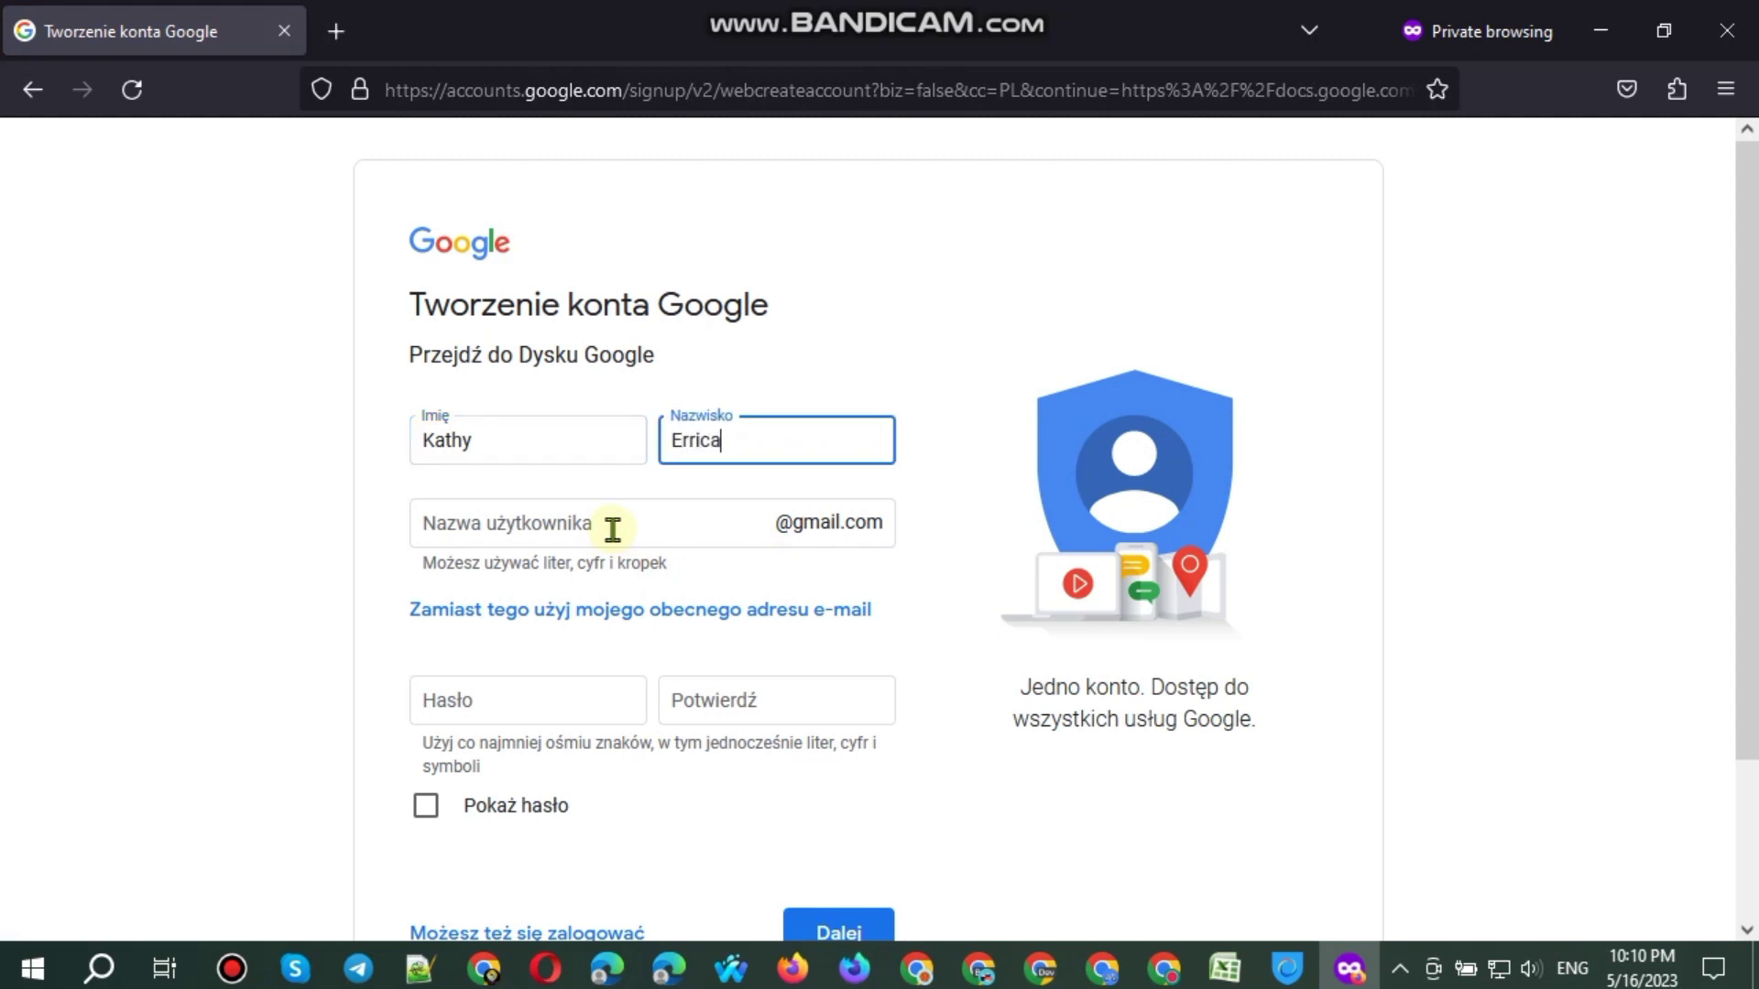
click(614, 529)
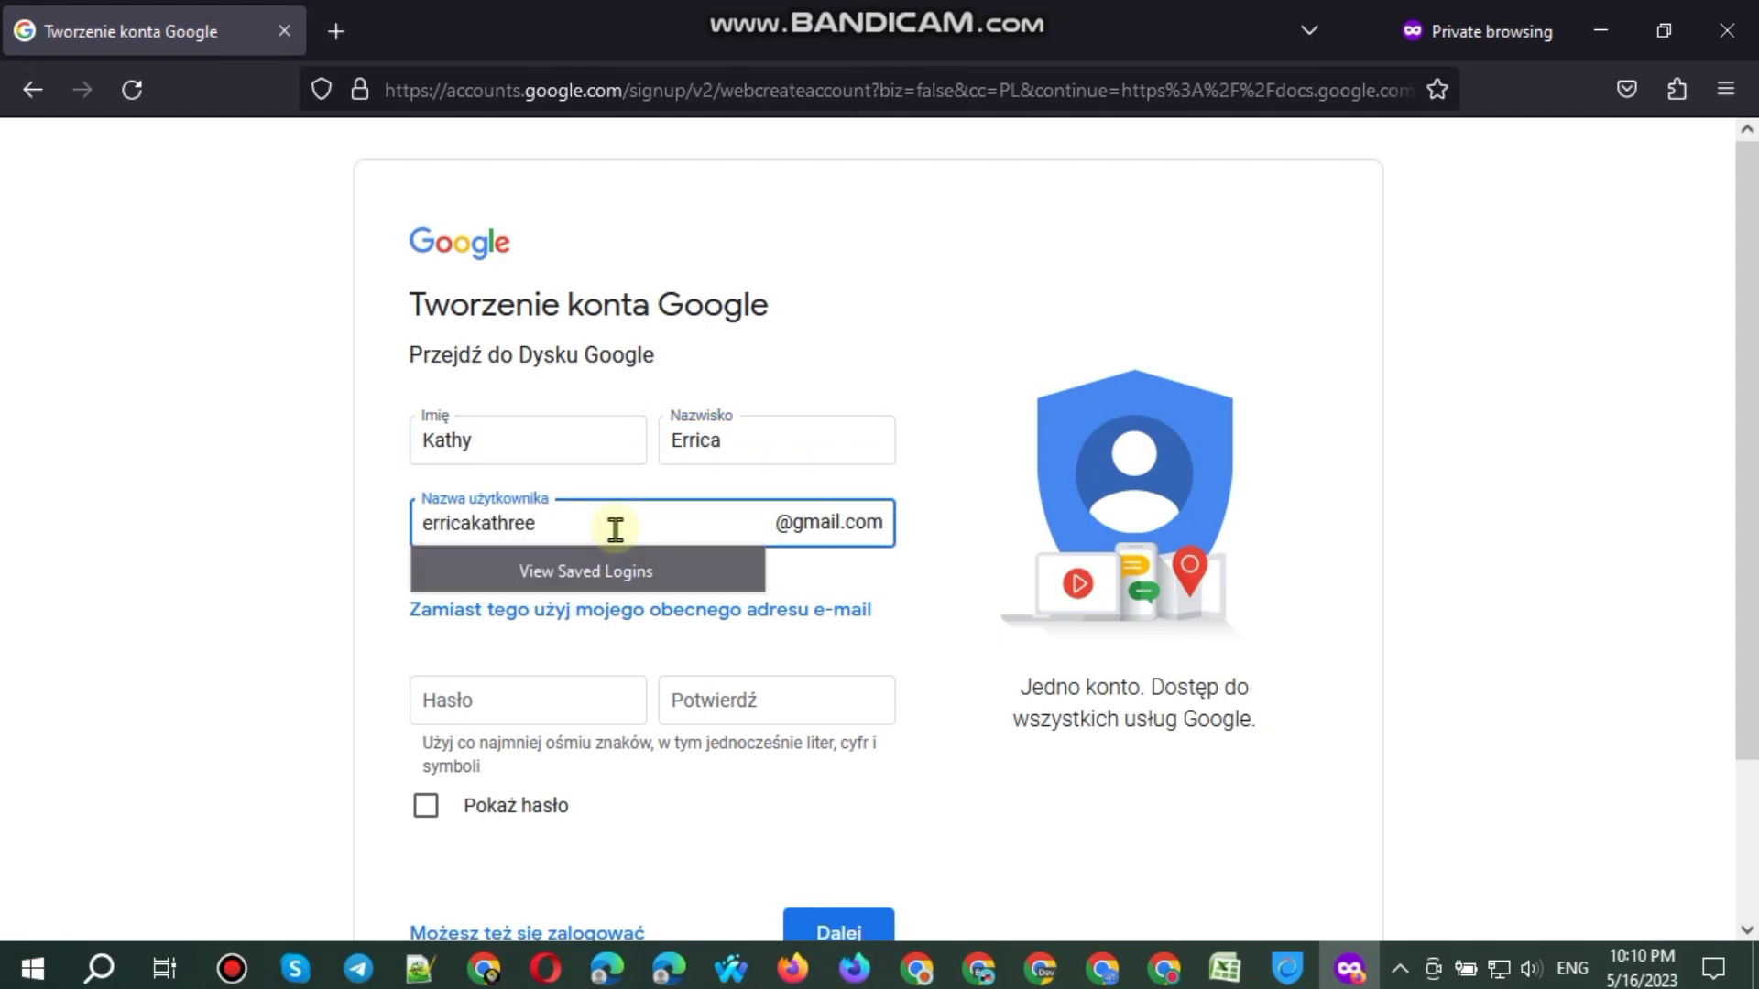
click(549, 693)
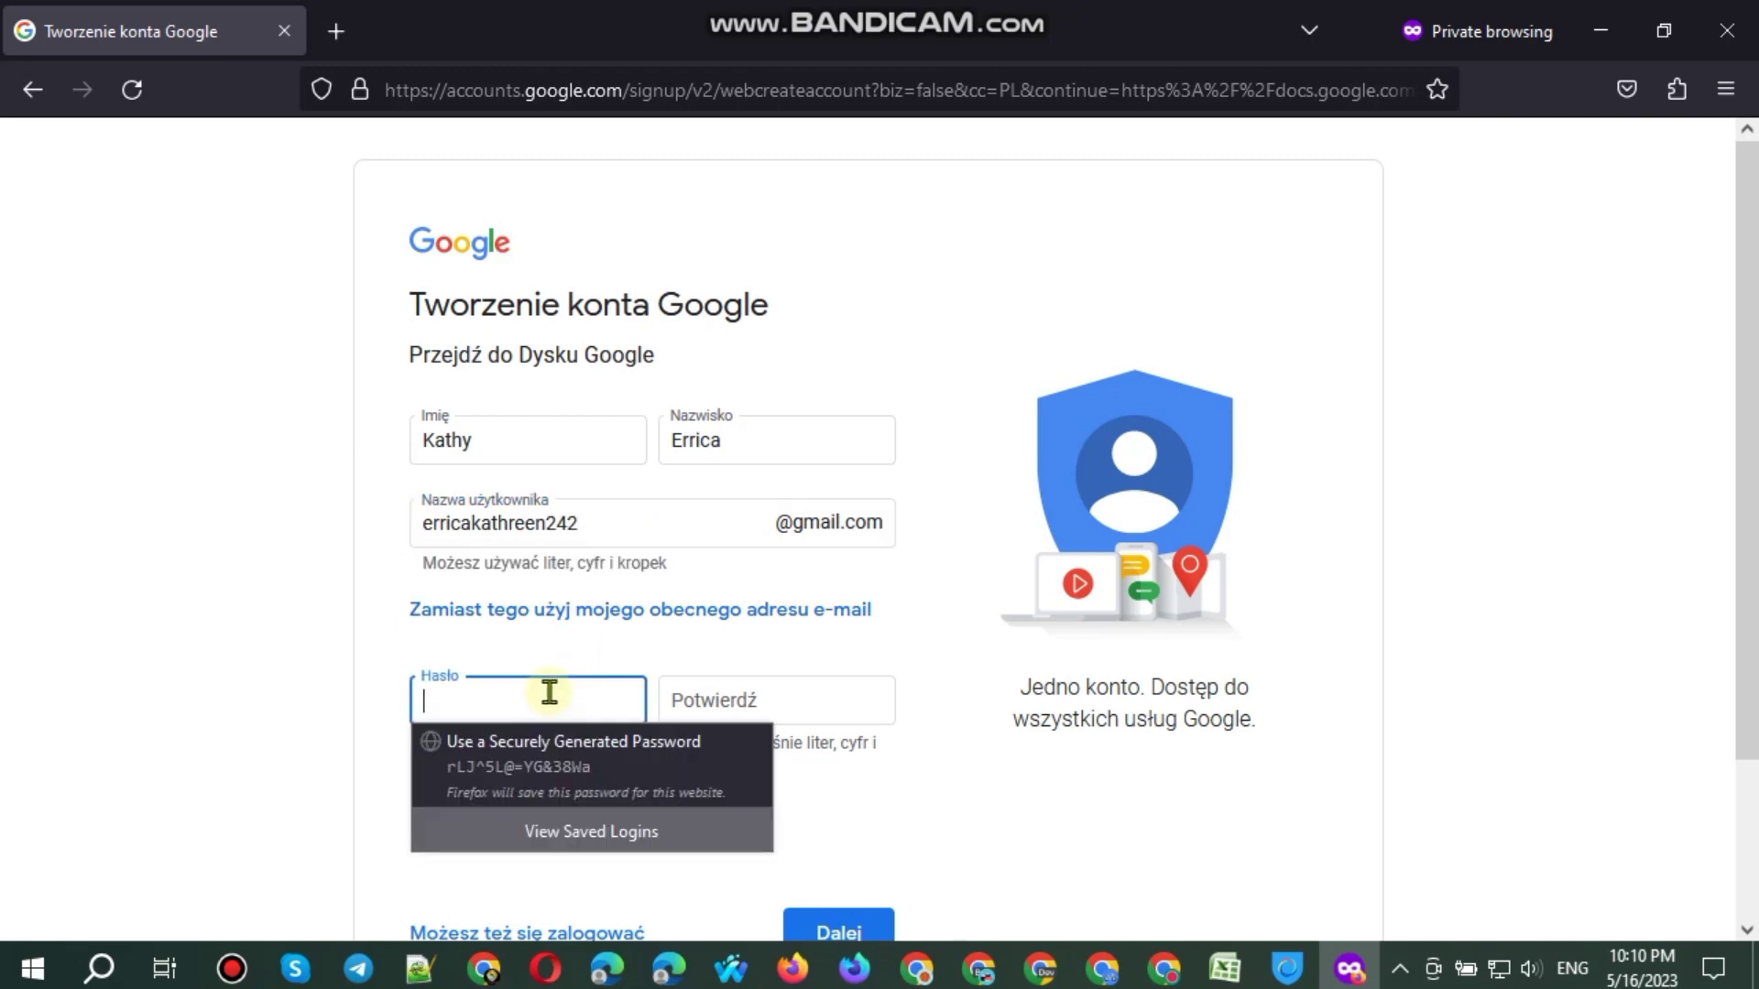
text(a)
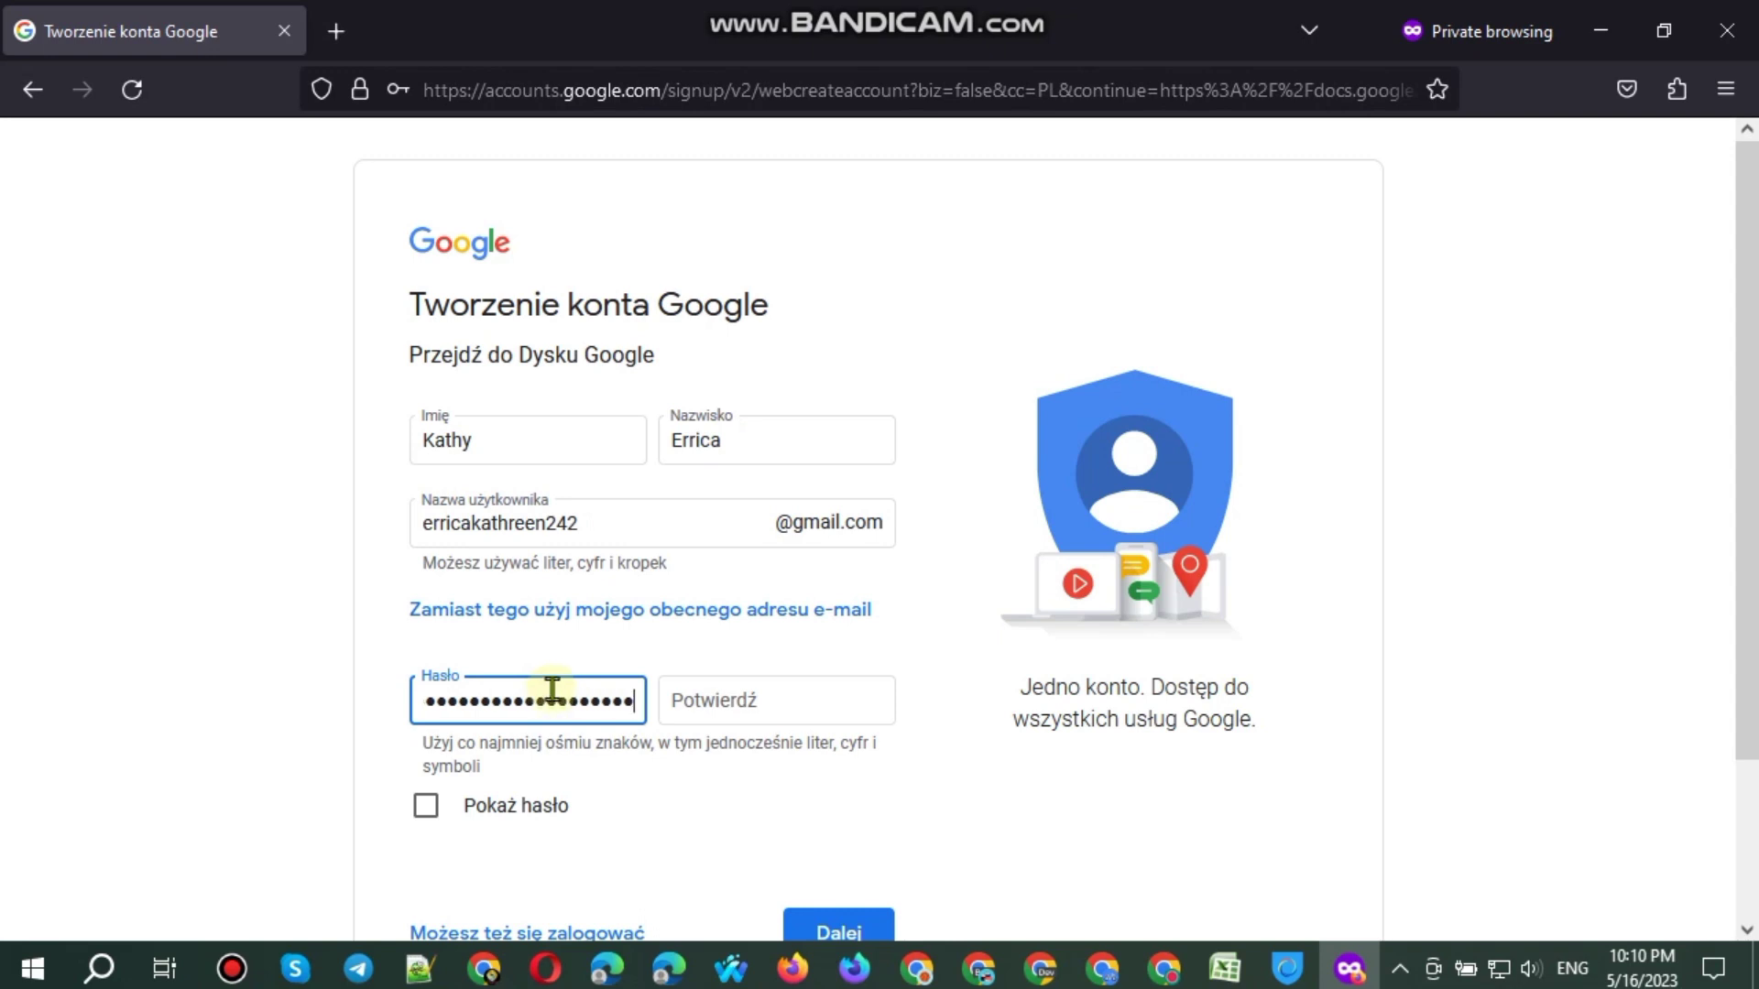
click(495, 809)
triple_click(522, 688)
key(ctrl+c)
click(745, 699)
key(ctrl+v)
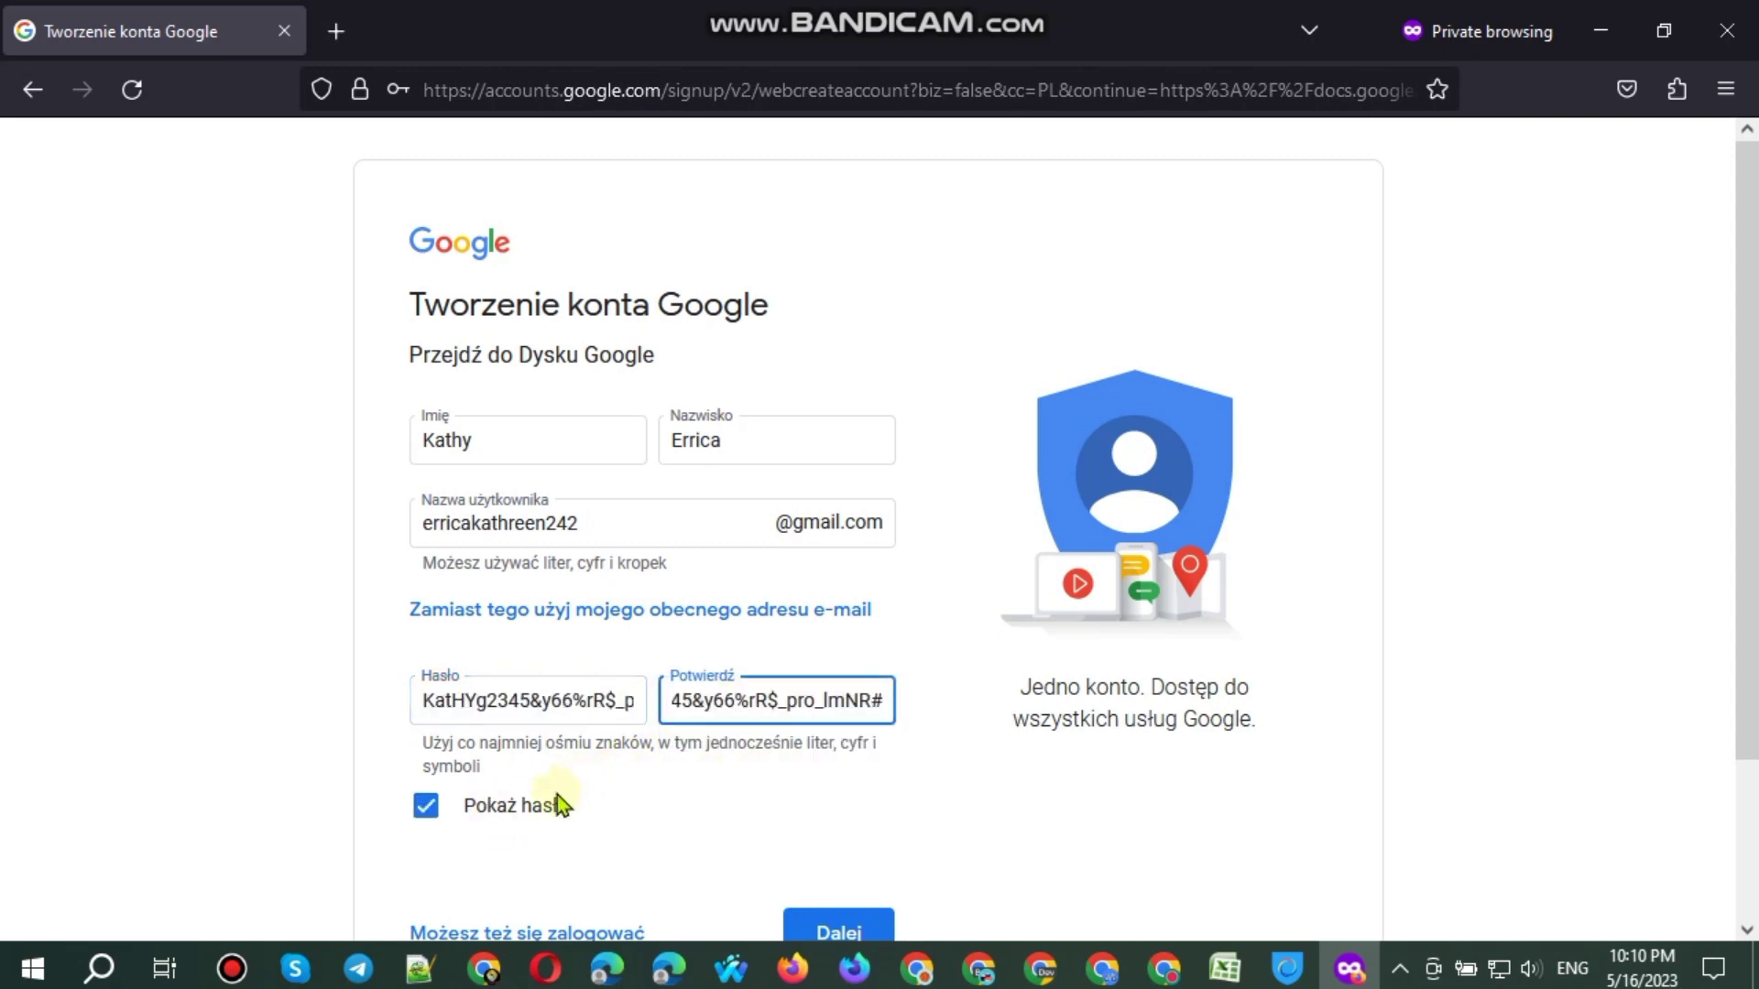
click(557, 806)
Step: Remove the stray @ characters from the first name and surname fields
click(562, 434)
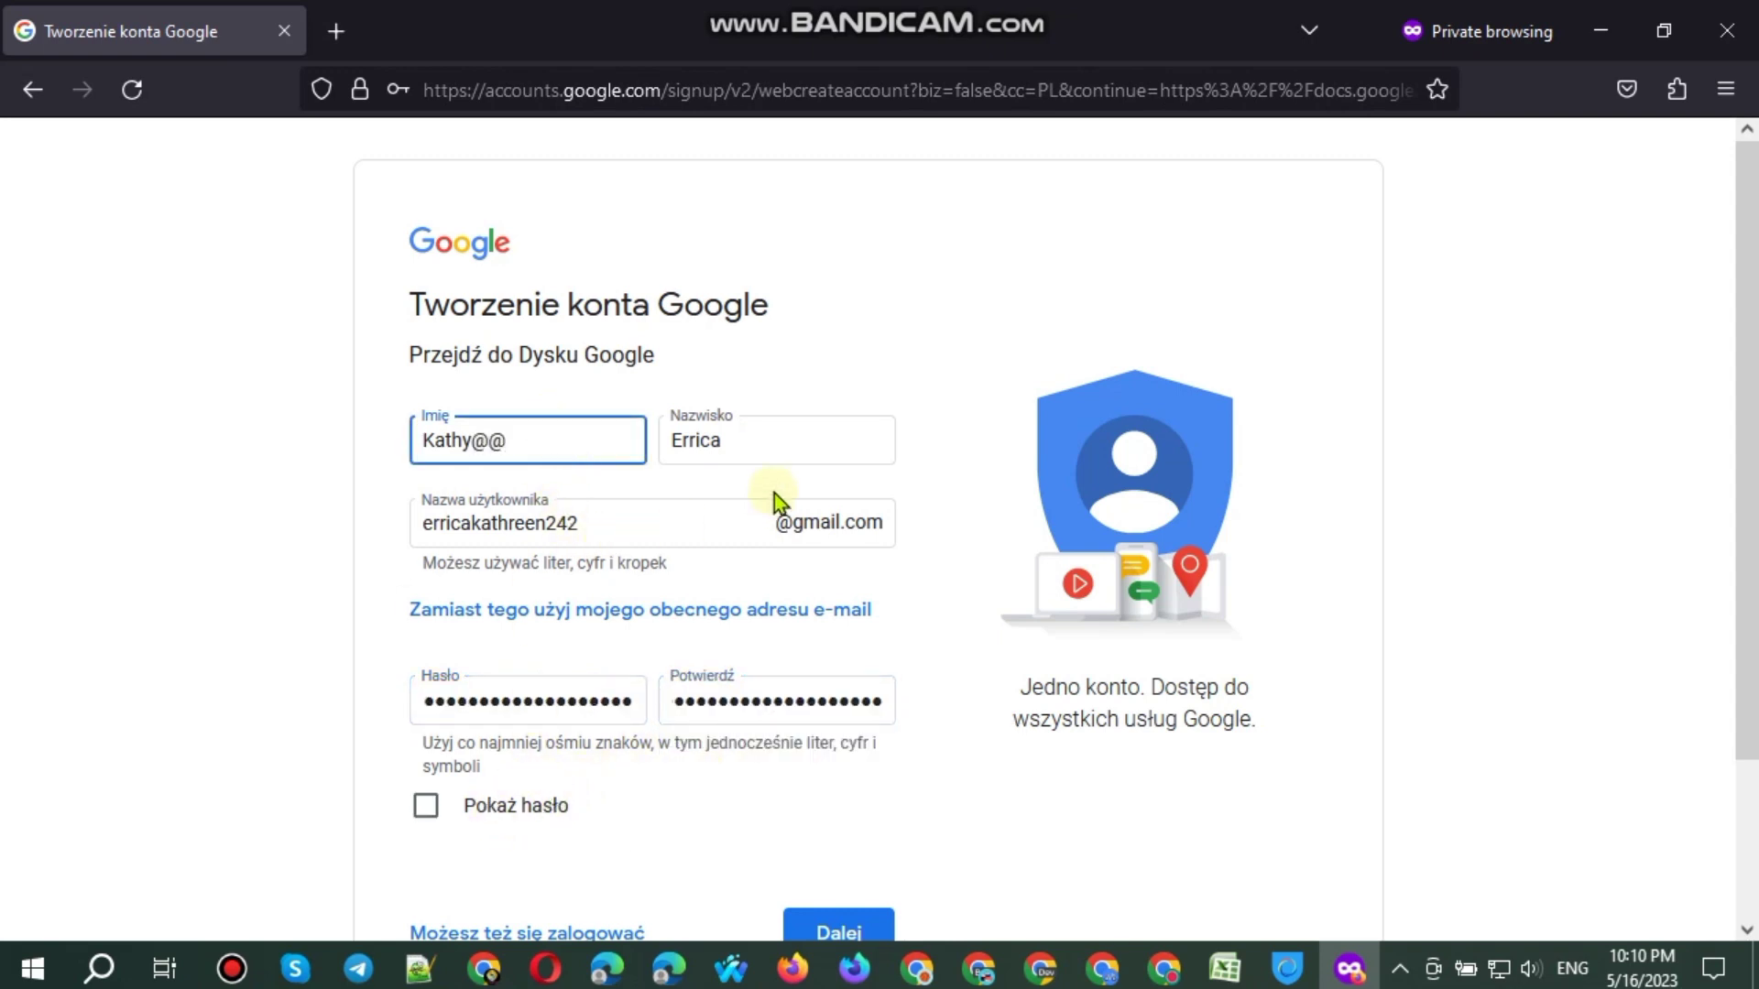
click(804, 444)
text(@@)
key(Return)
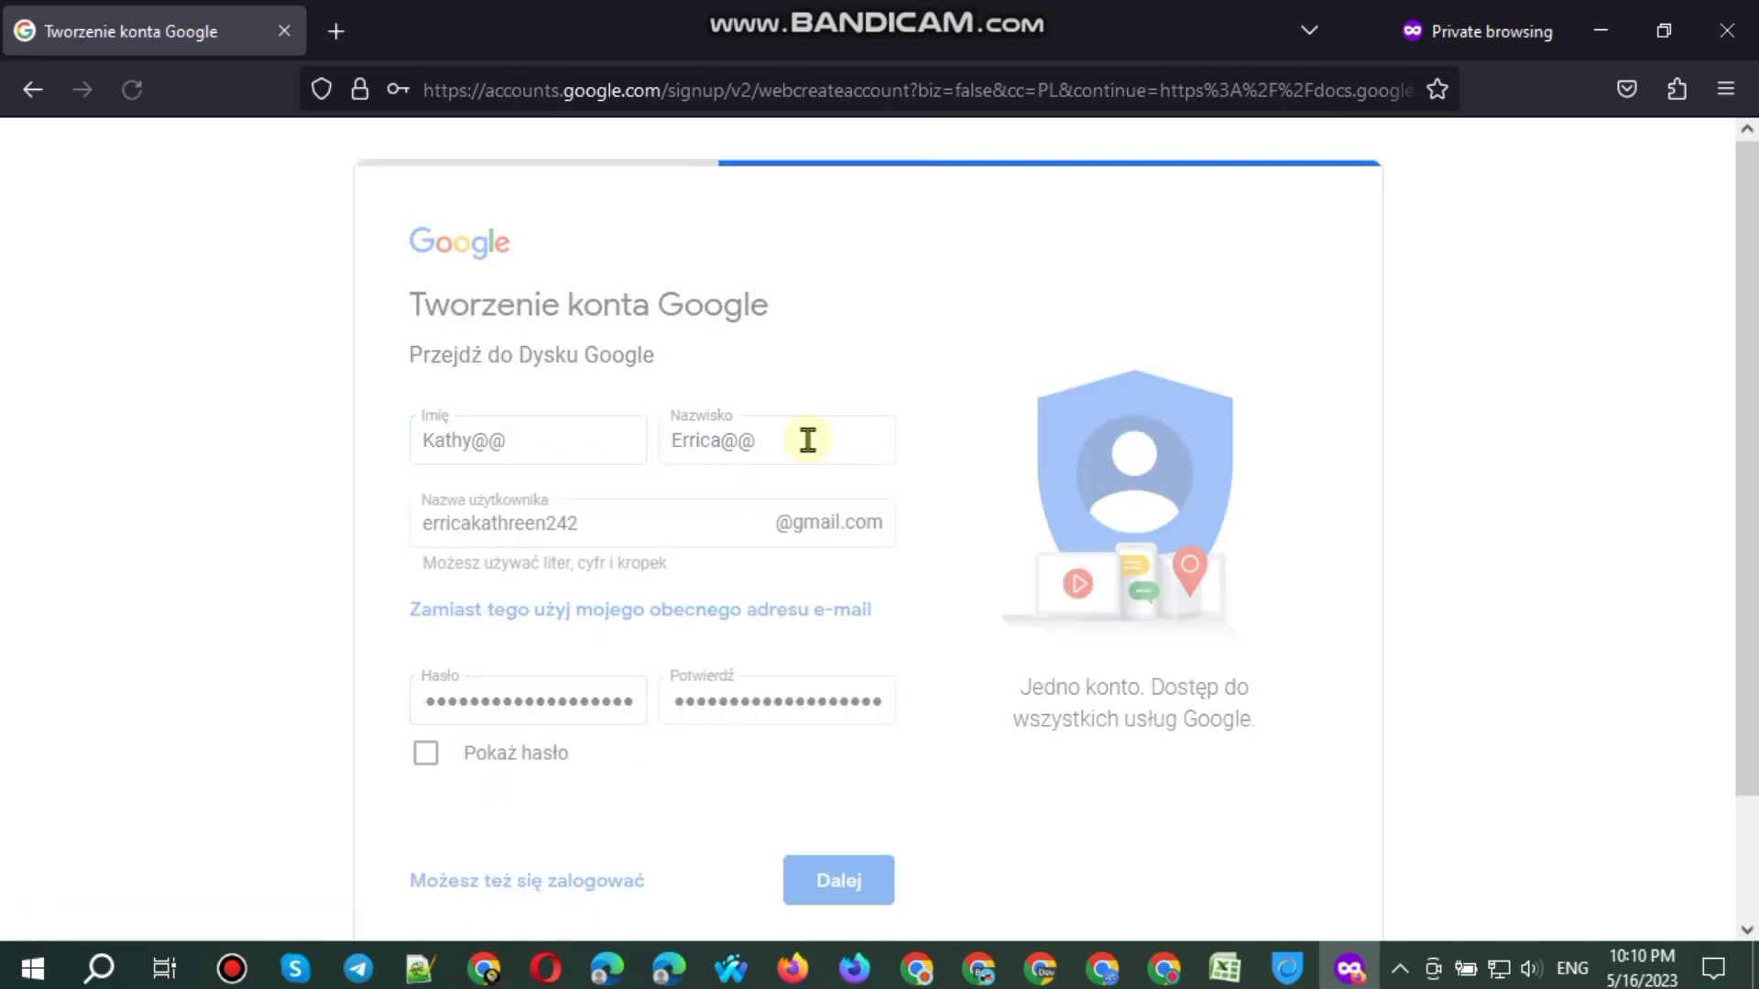
key(BackSpace)
key(Return)
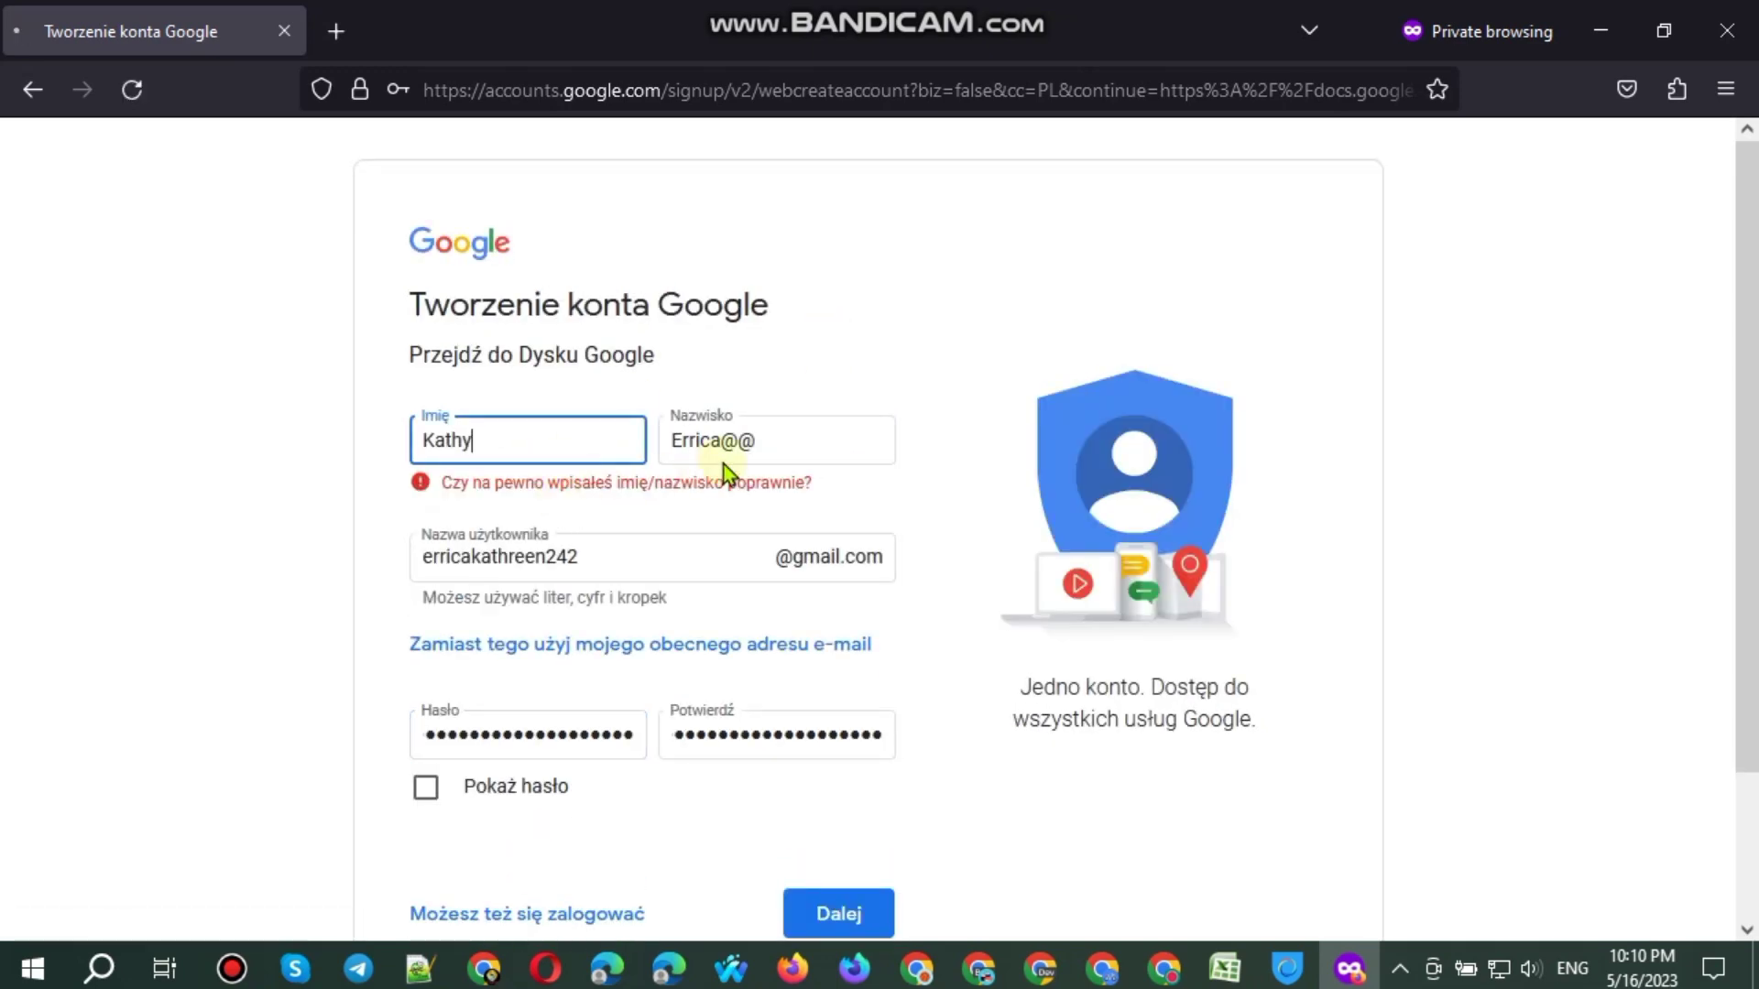
key(Return)
click(784, 442)
key(BackSpace)
key(Return)
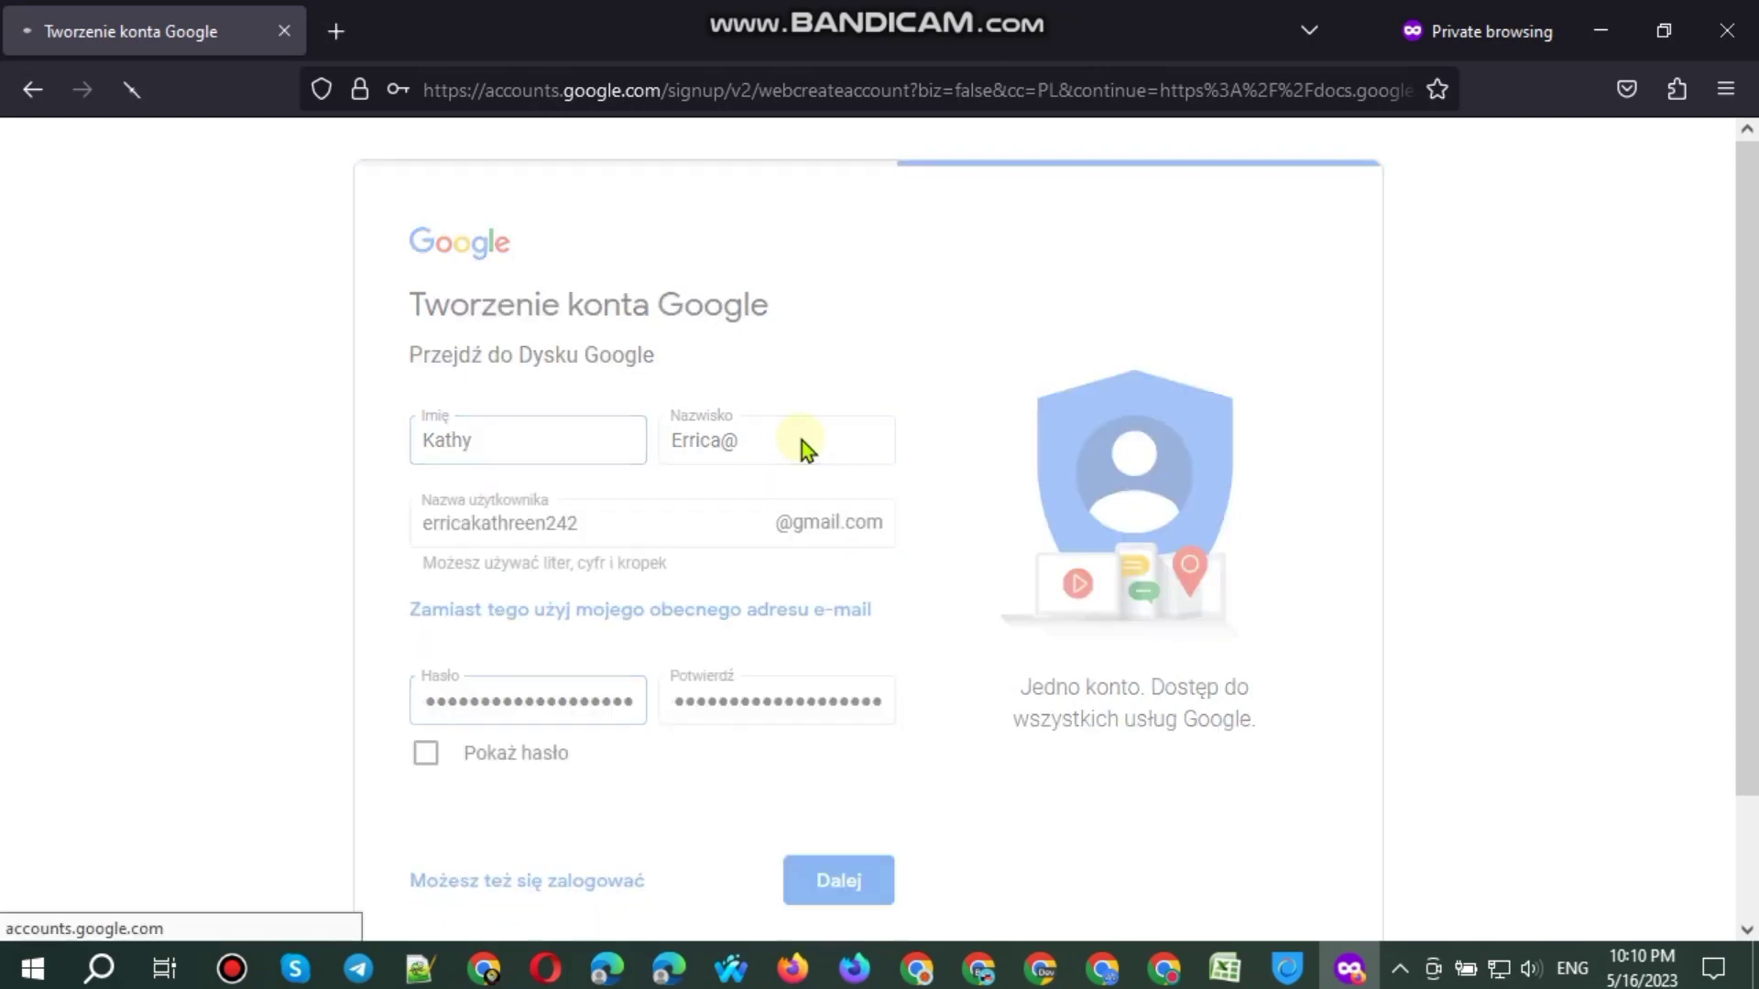
click(801, 439)
key(BackSpace)
Step: Delete the stray @ characters from the username and continue to personal details
click(684, 553)
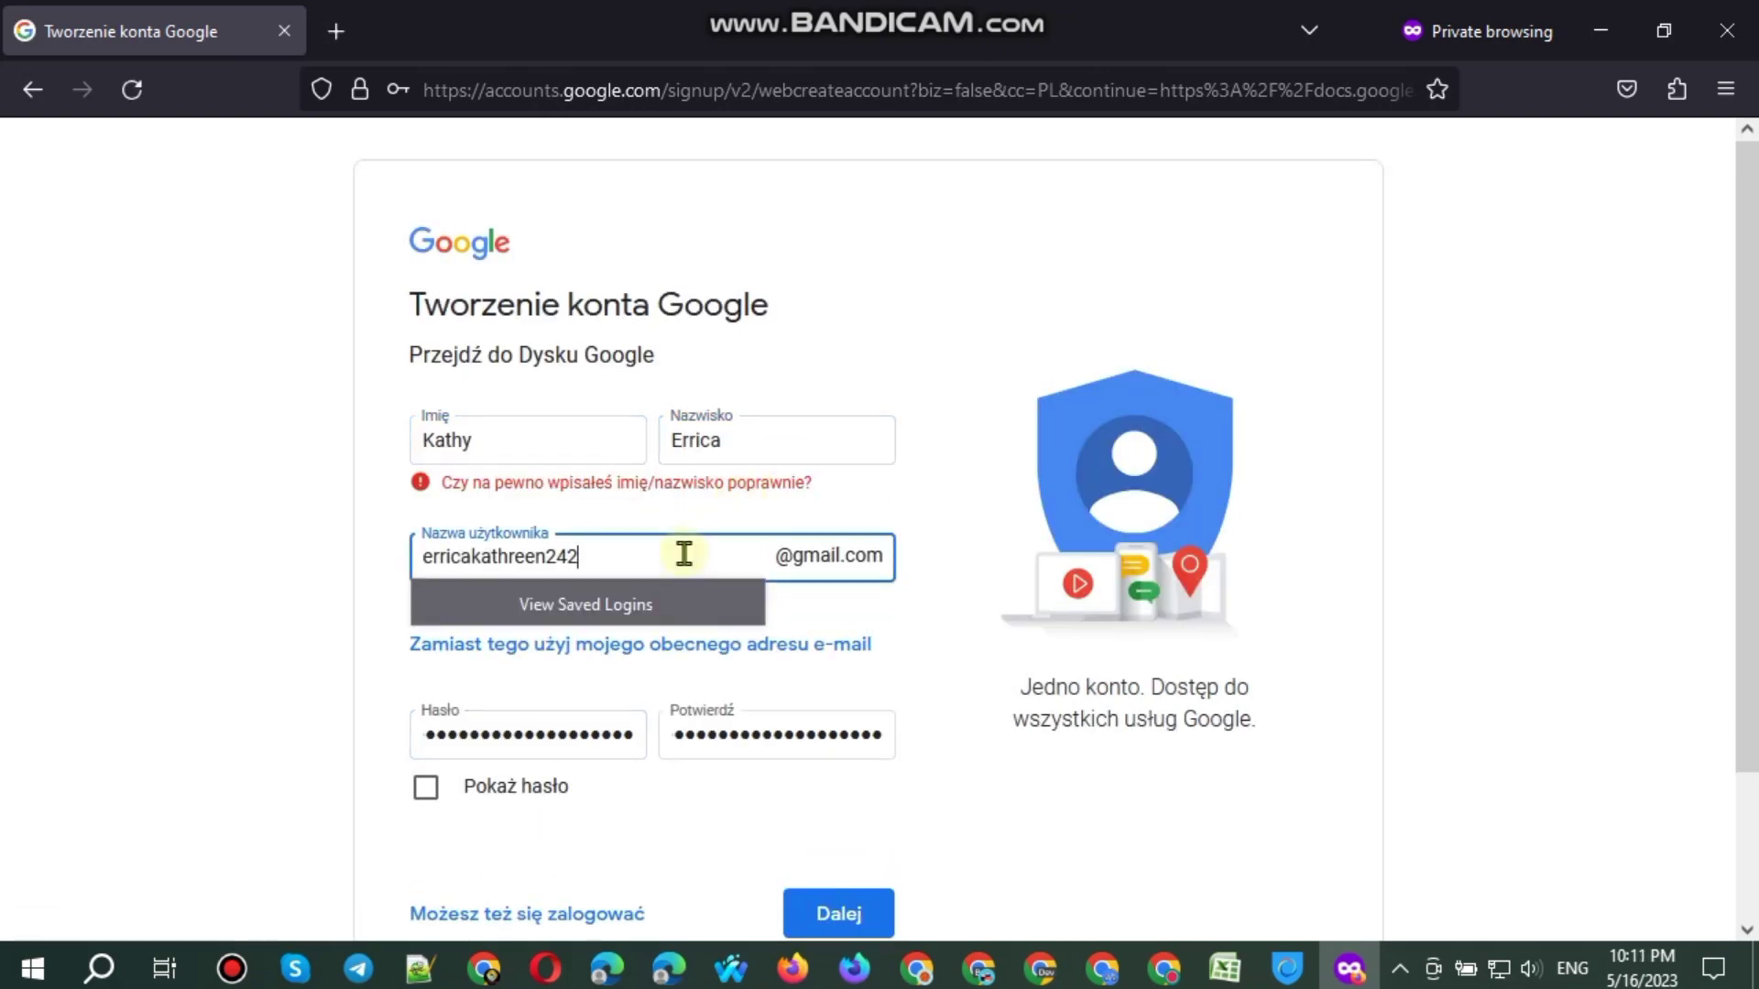
key(BackSpace)
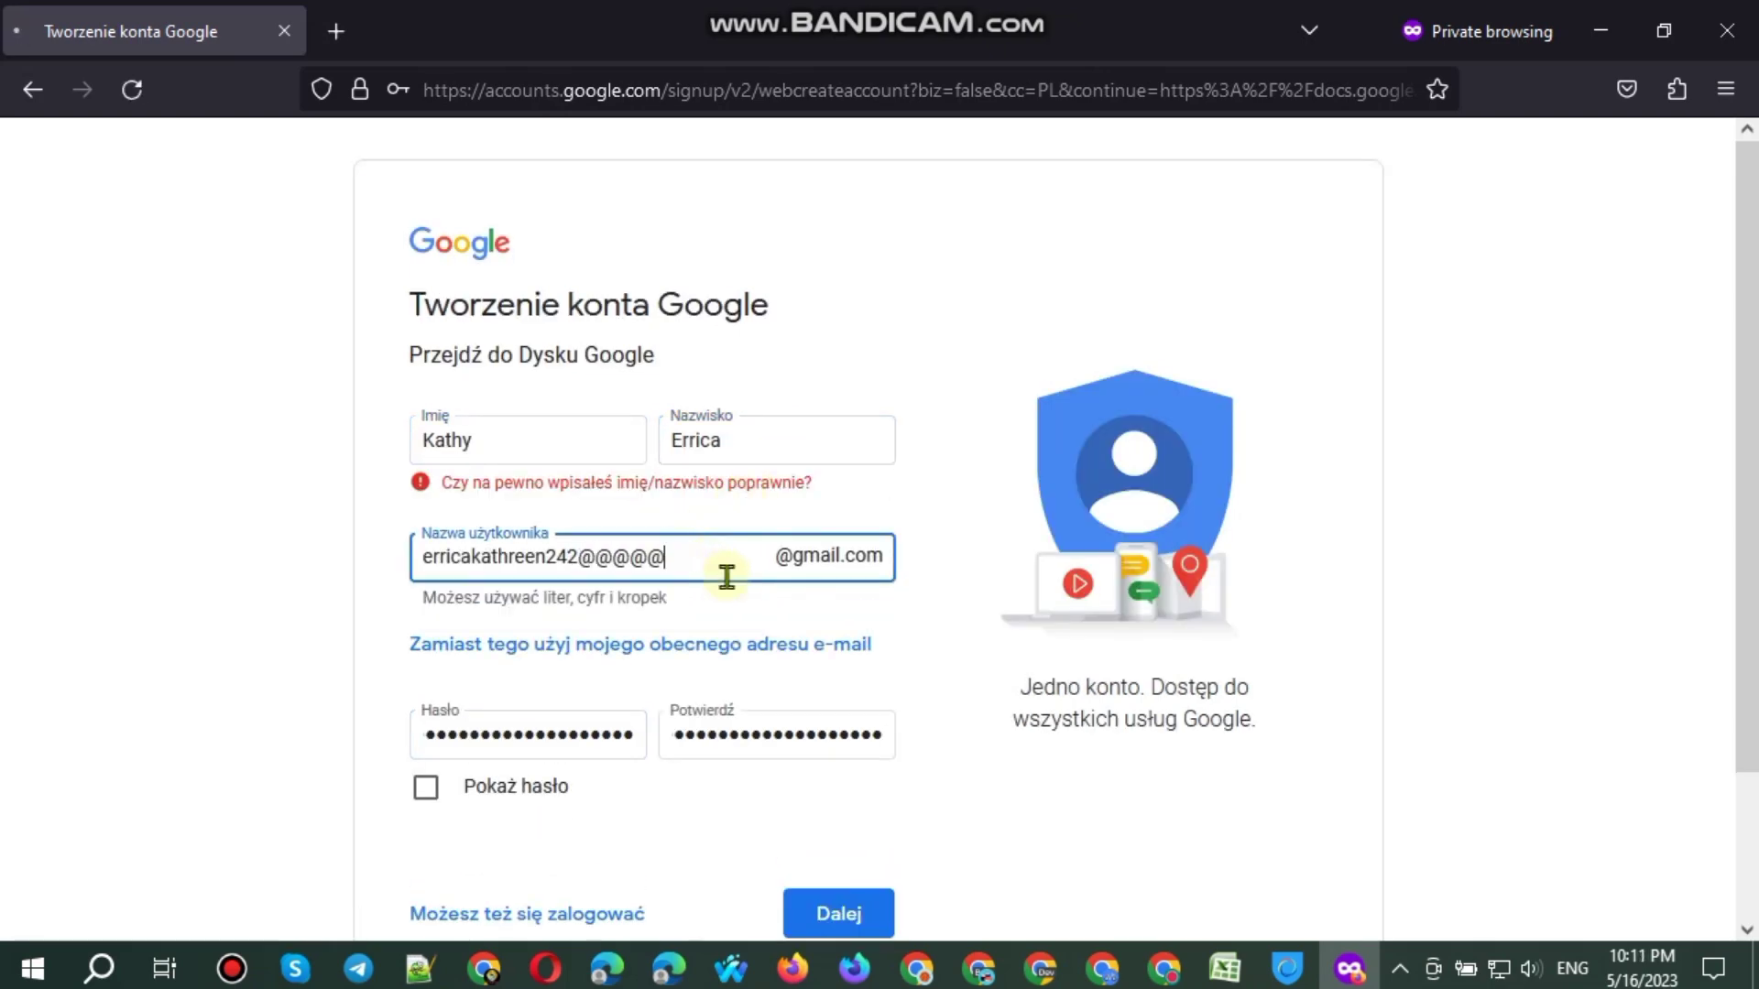
key(Return)
key(Return)
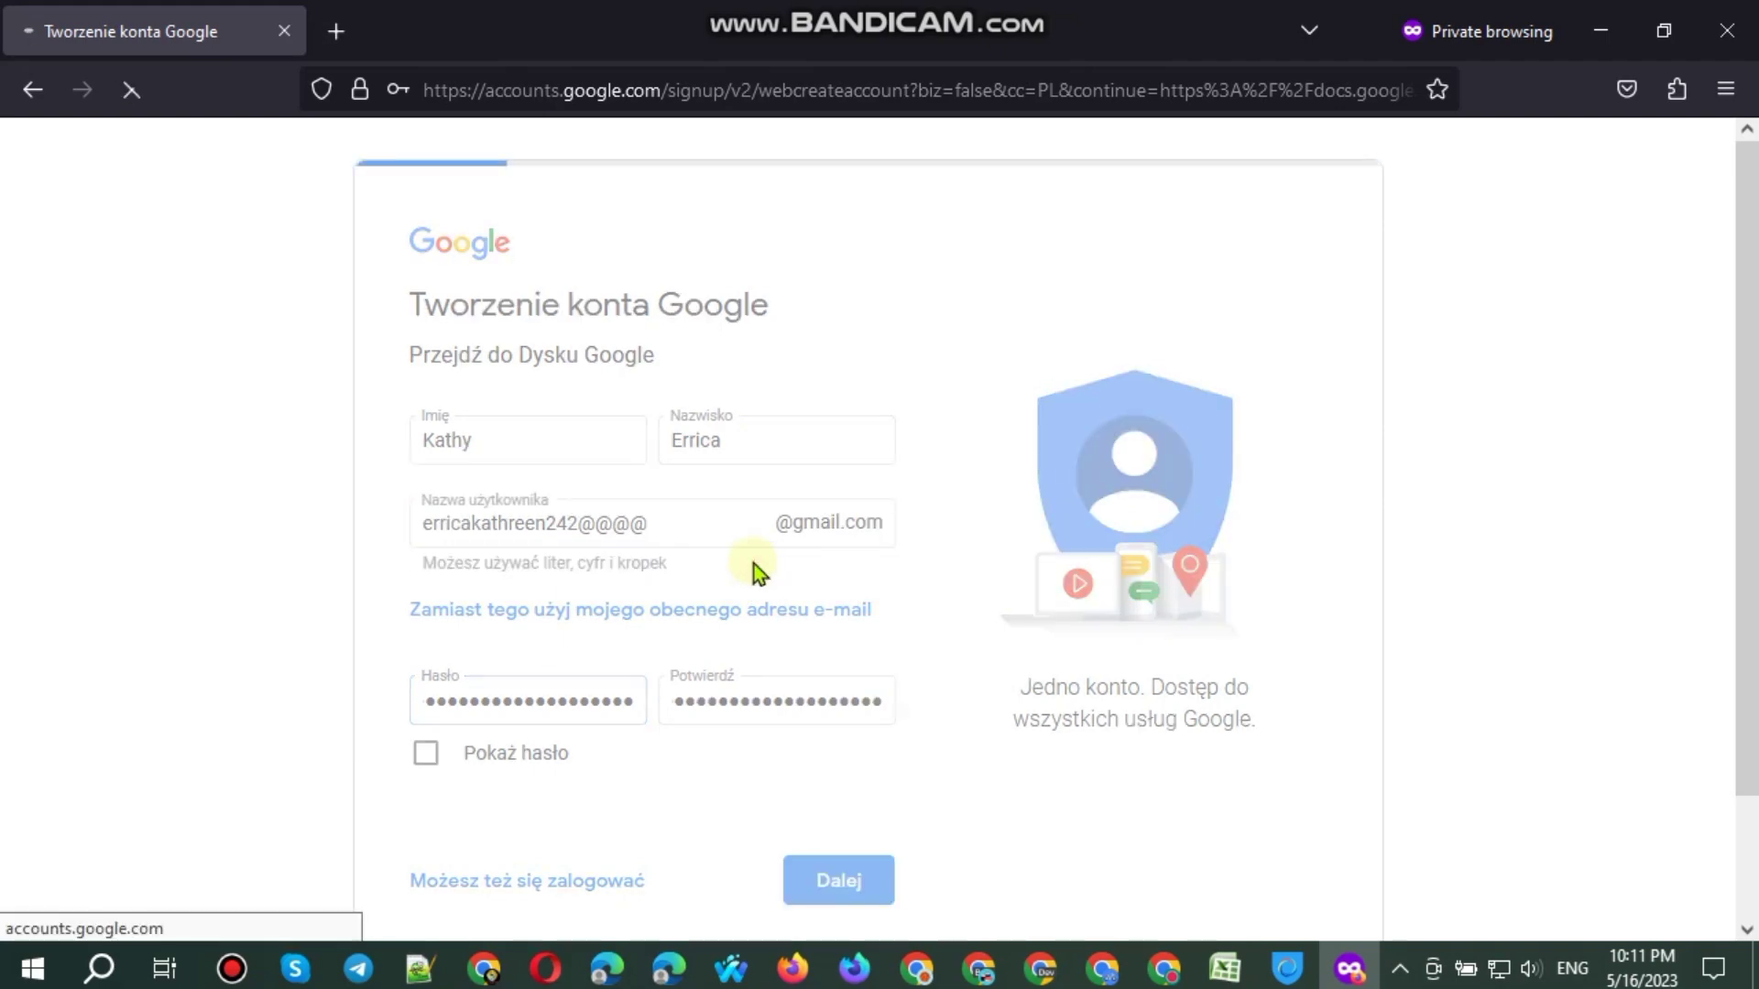
key(BackSpace)
key(BackSpace)
key(BackSpace)
key(Return)
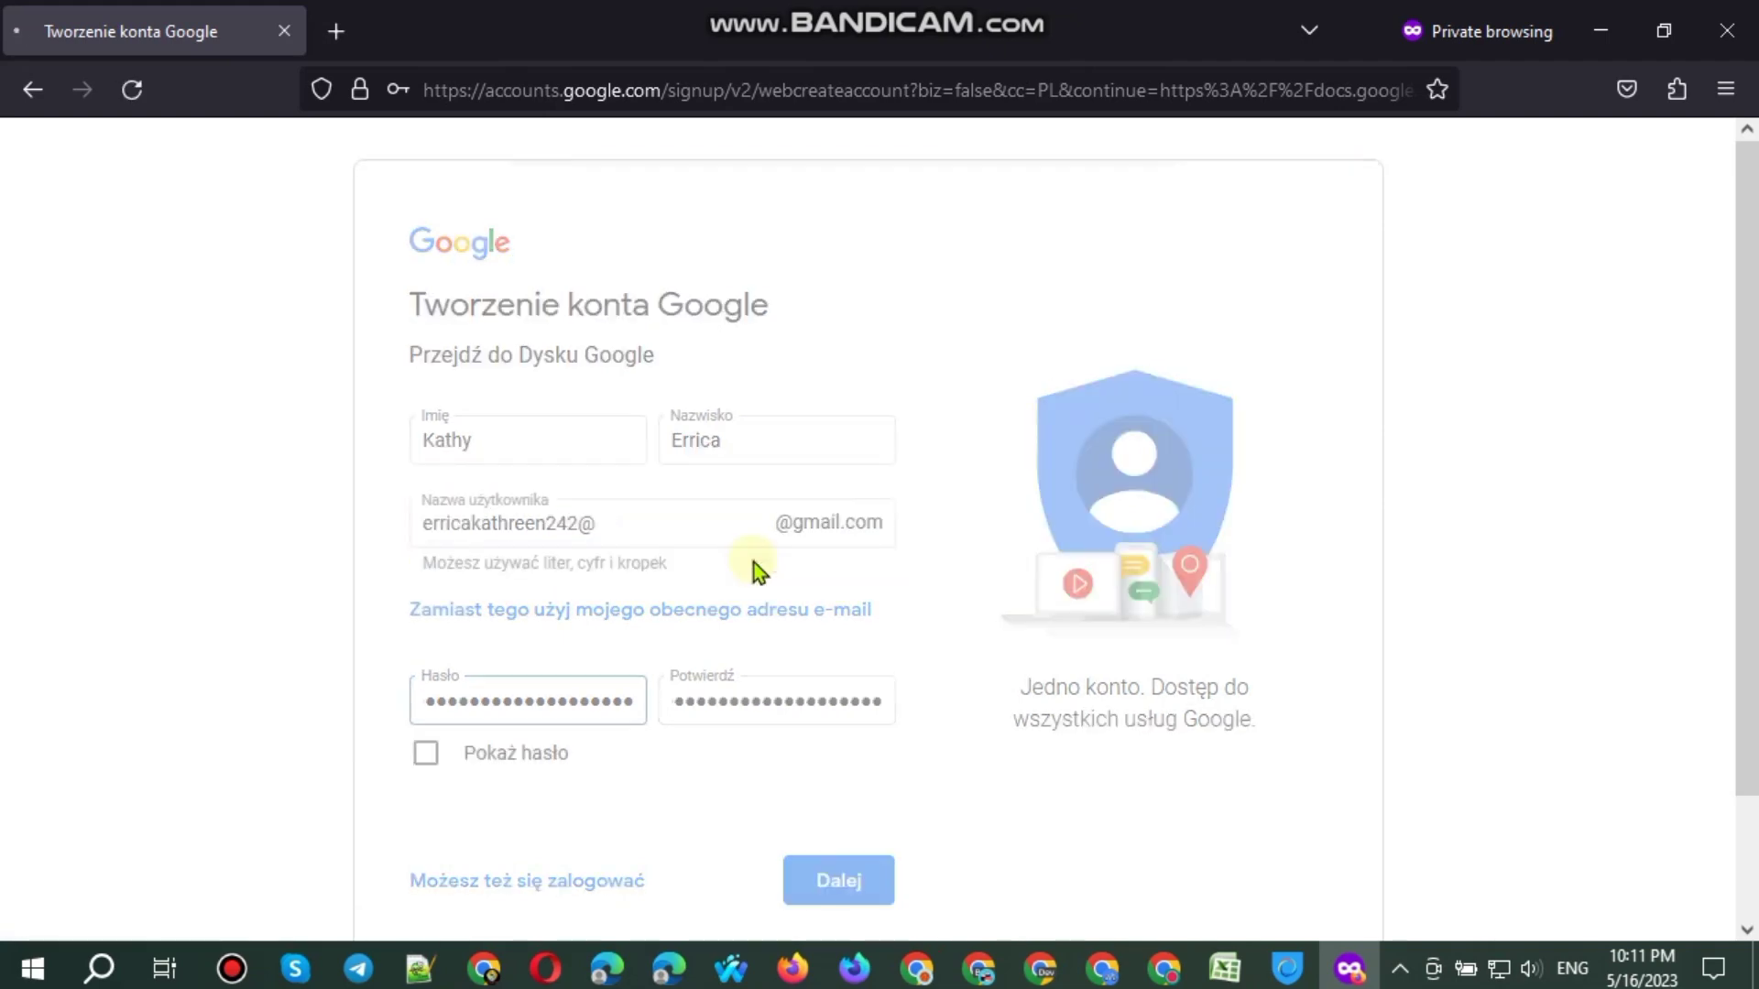
key(Return)
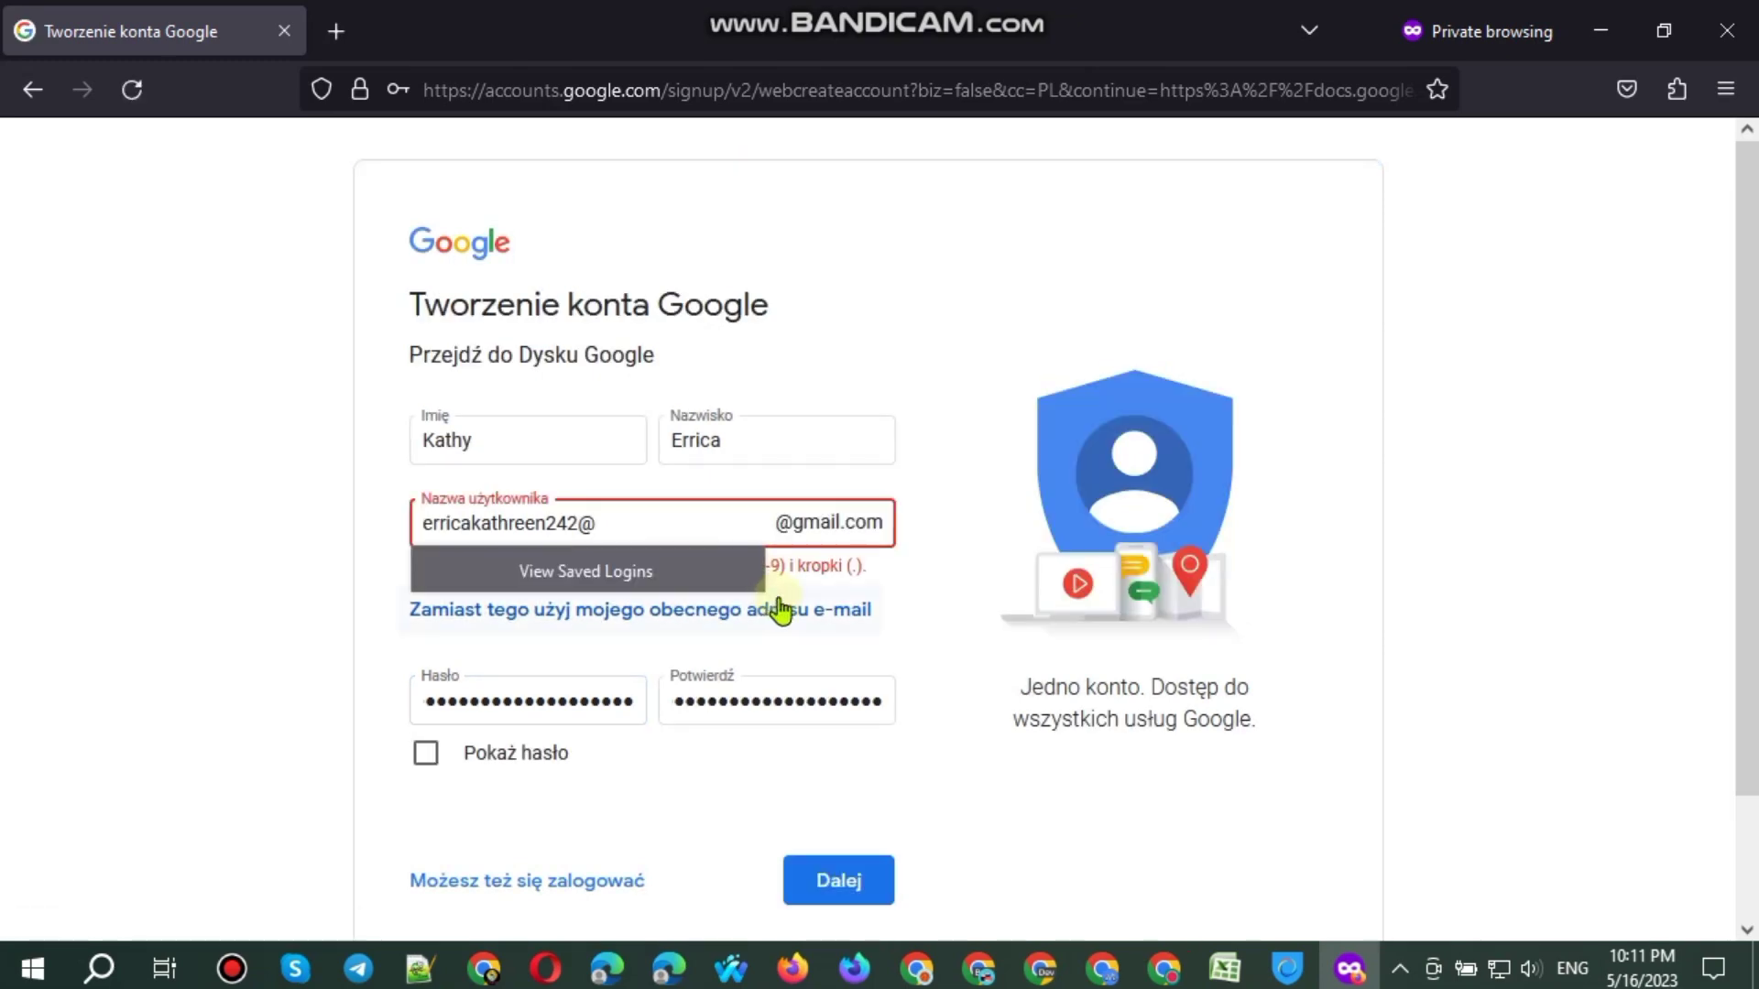
key(BackSpace)
click(1015, 762)
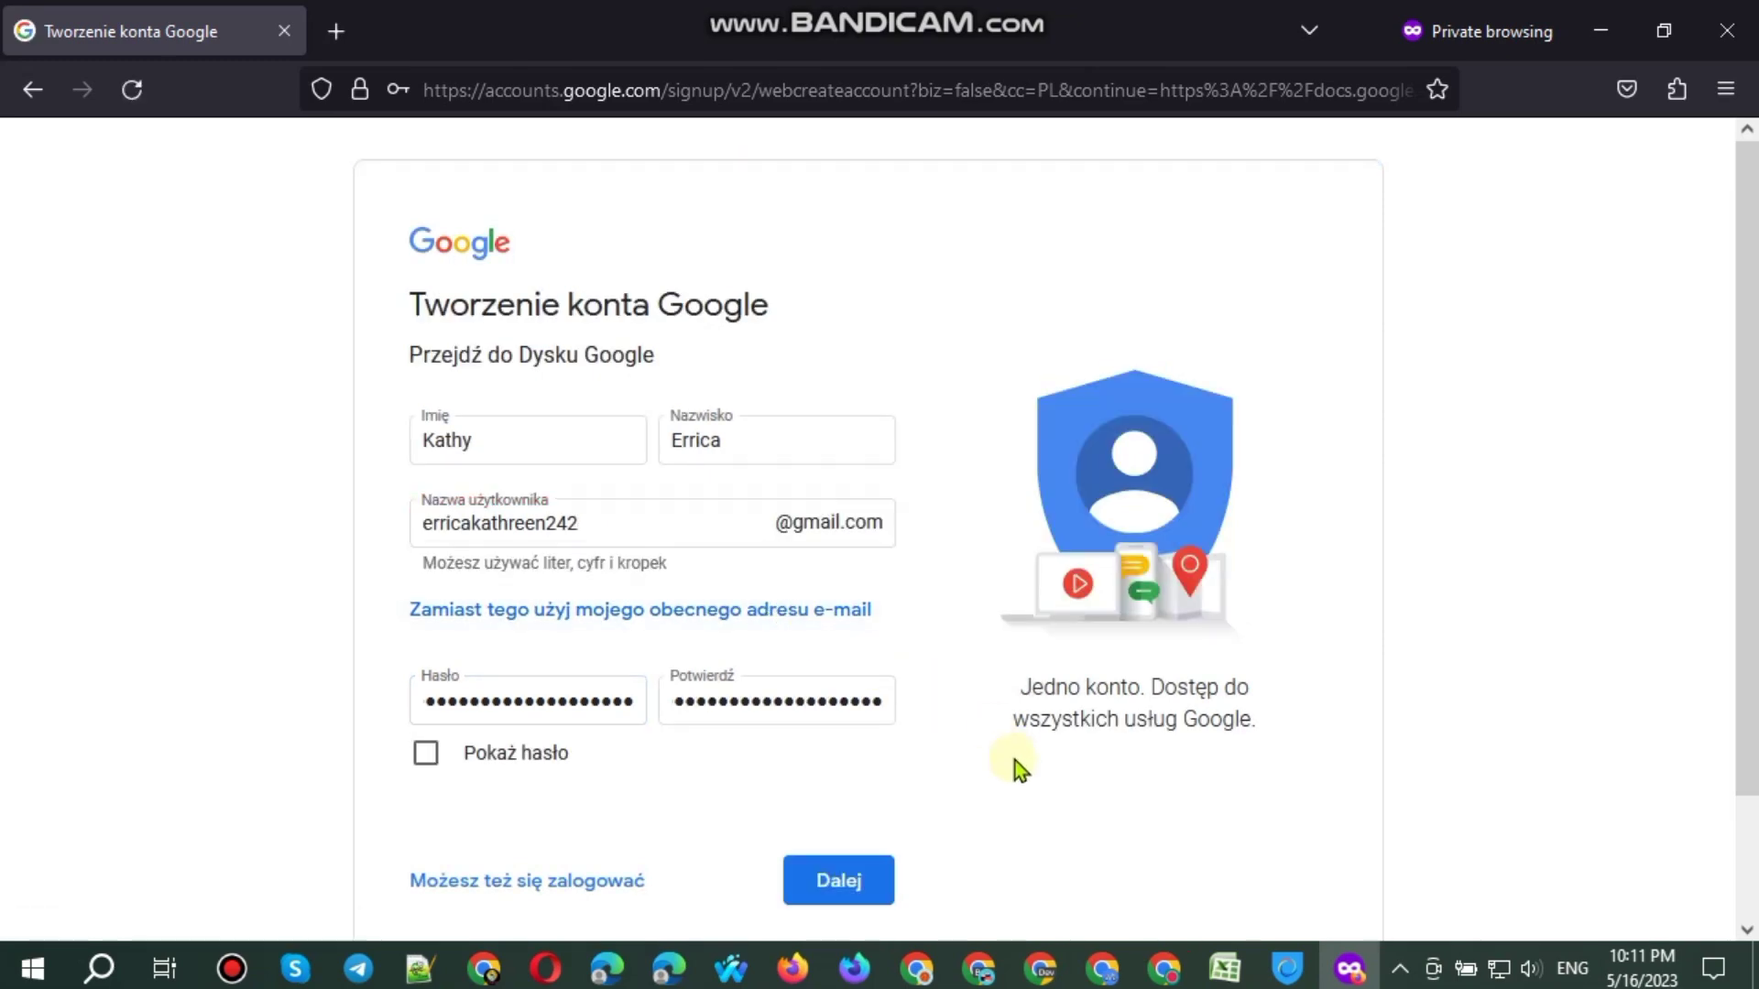
scroll(1015, 760, down, 1)
scroll(1015, 760, up, 1)
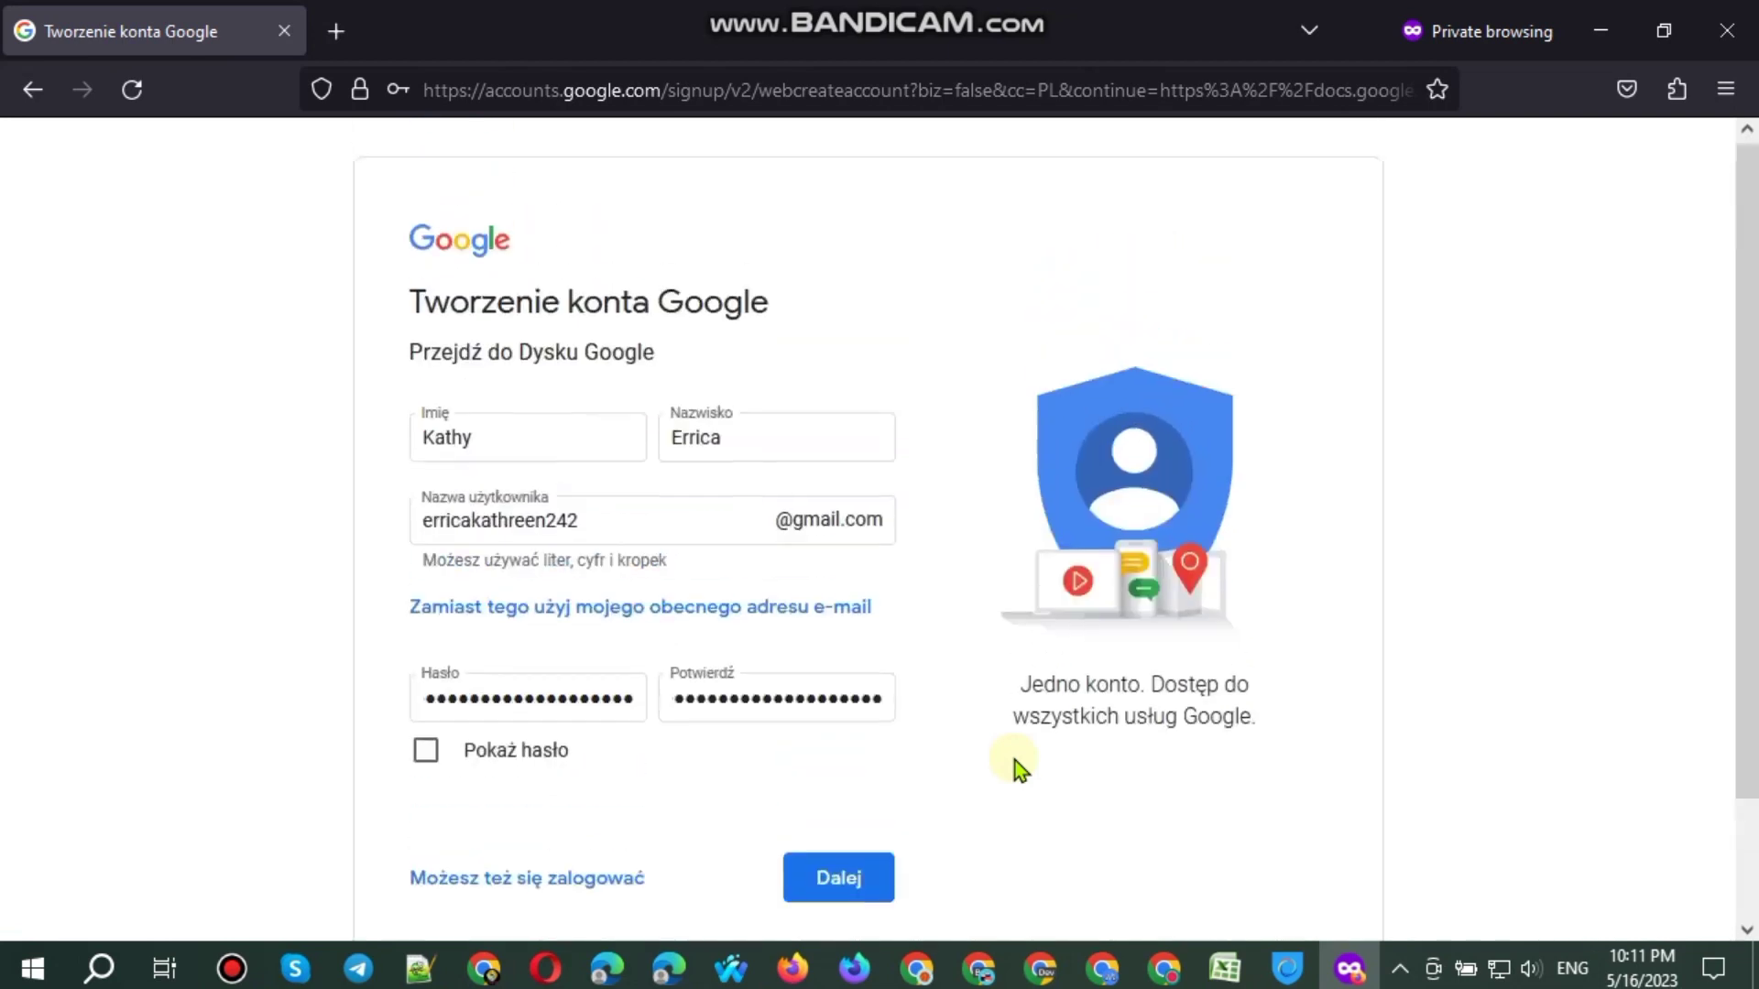
scroll(1014, 767, down, 2)
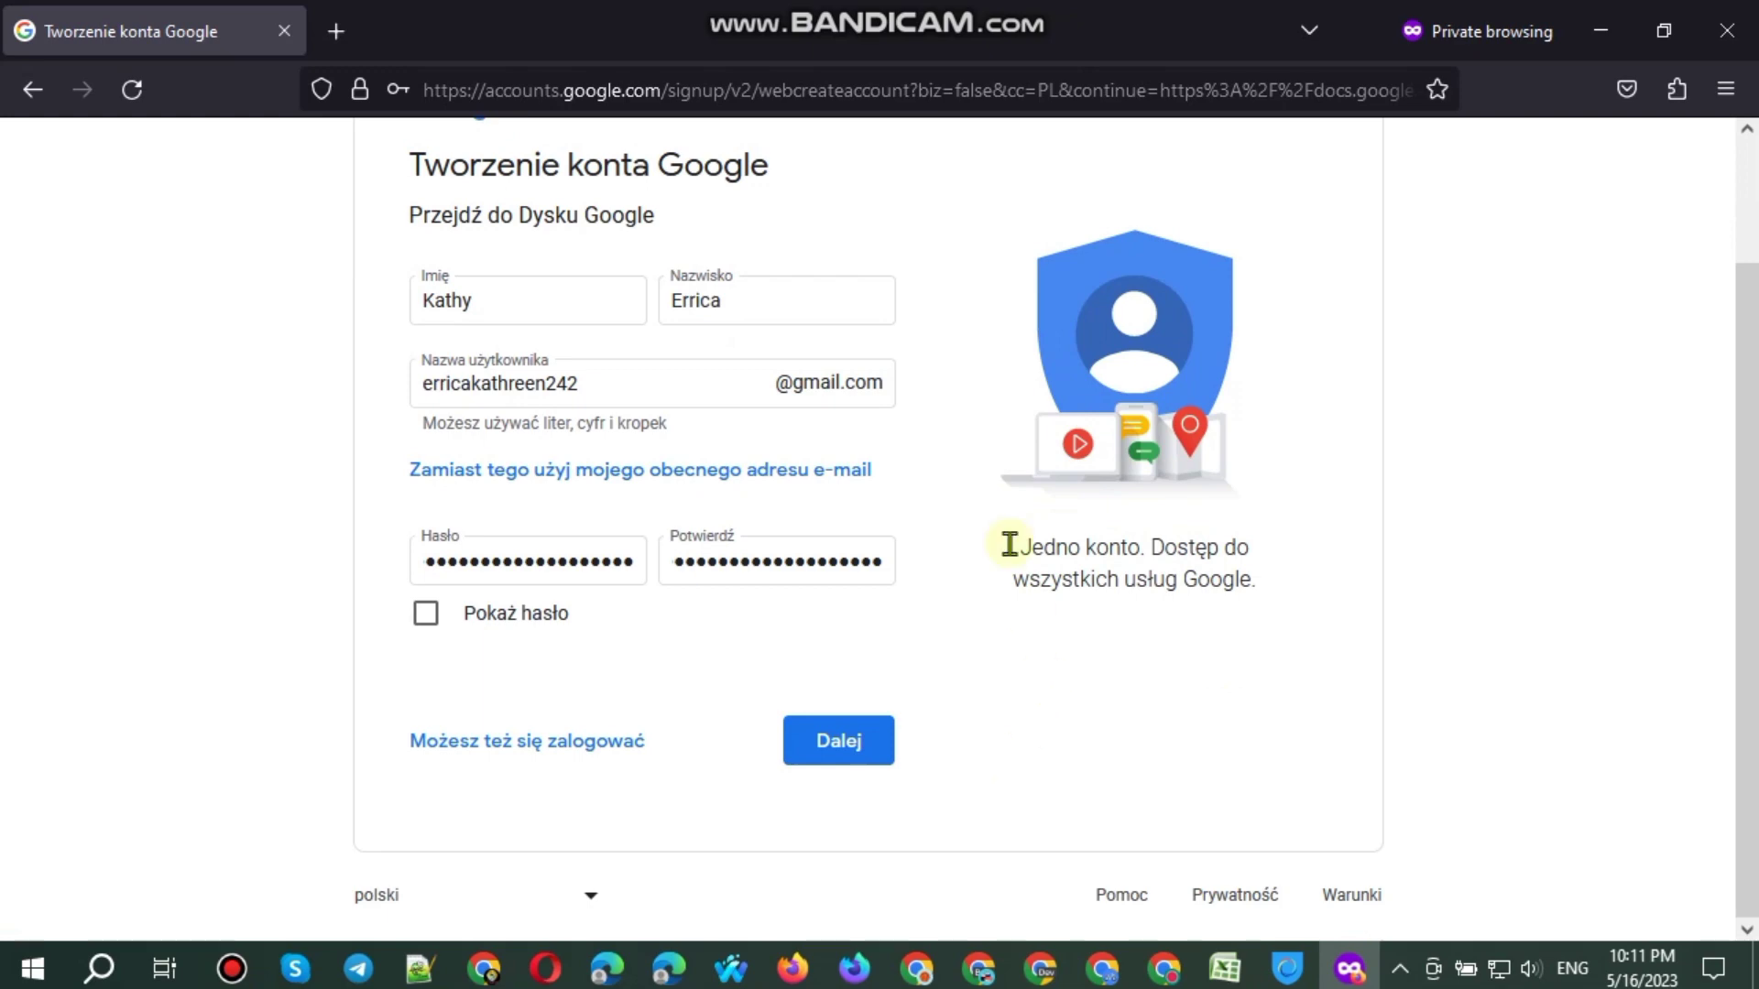
click(853, 738)
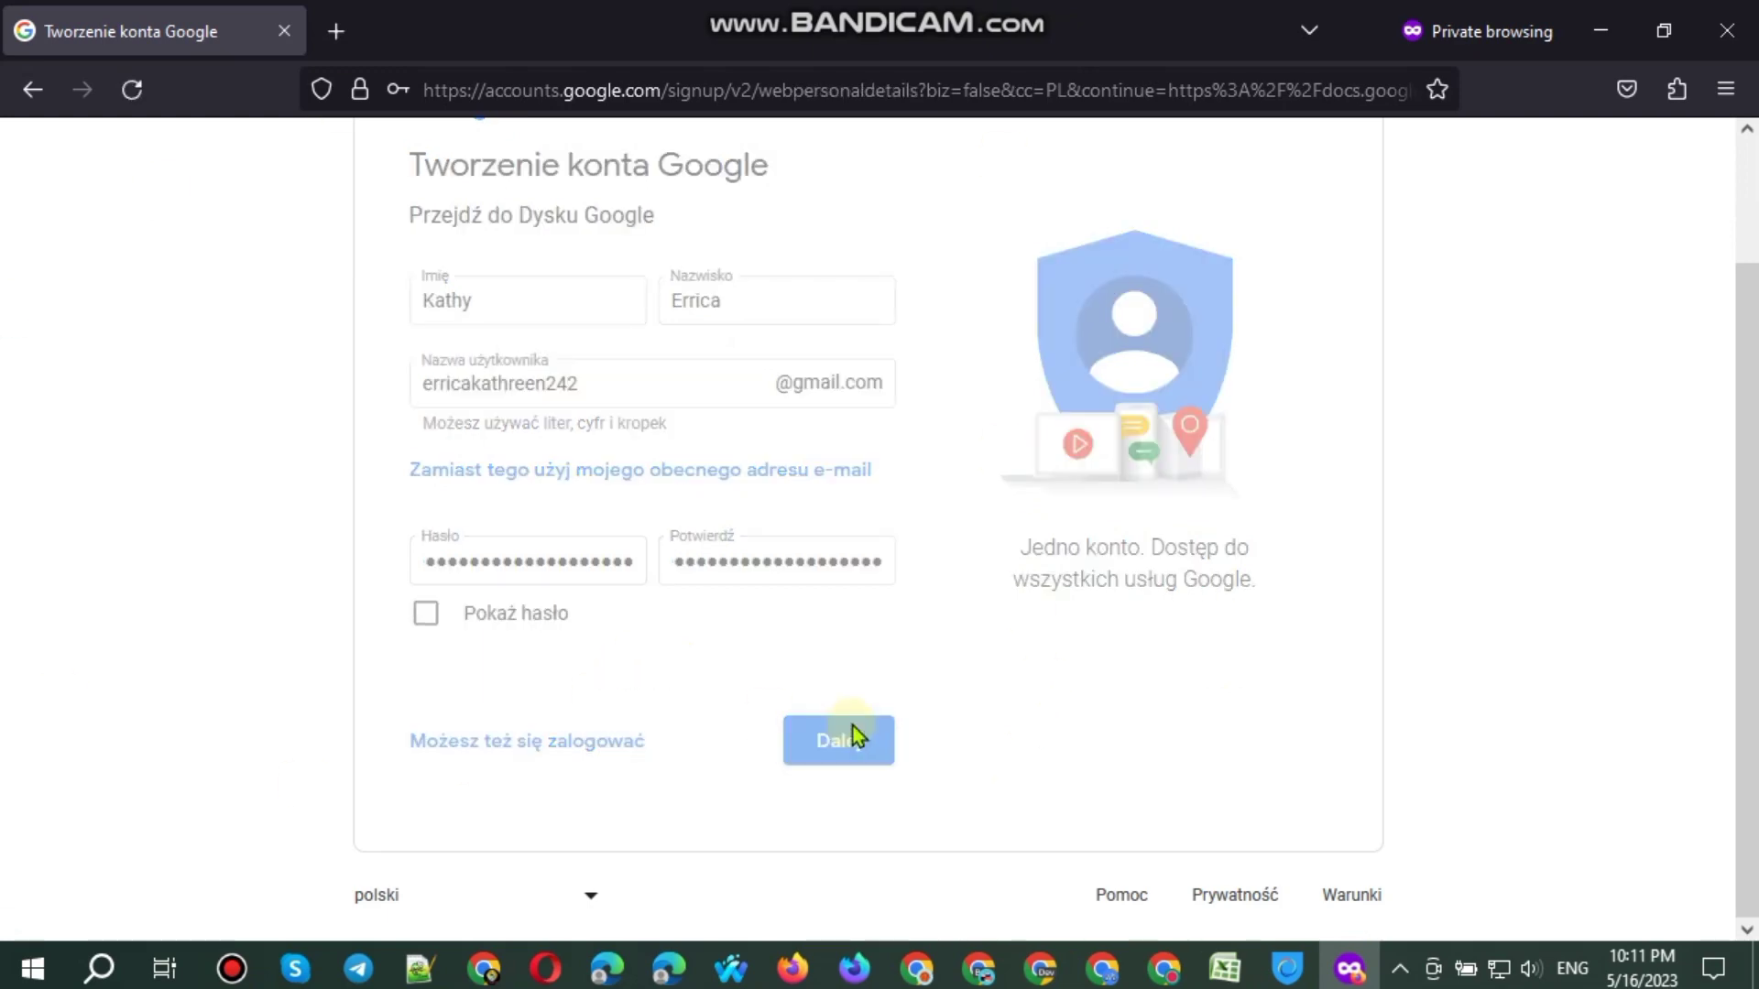
Step: Paste the recovery e-mail into the form and select the new Gmail address
click(484, 969)
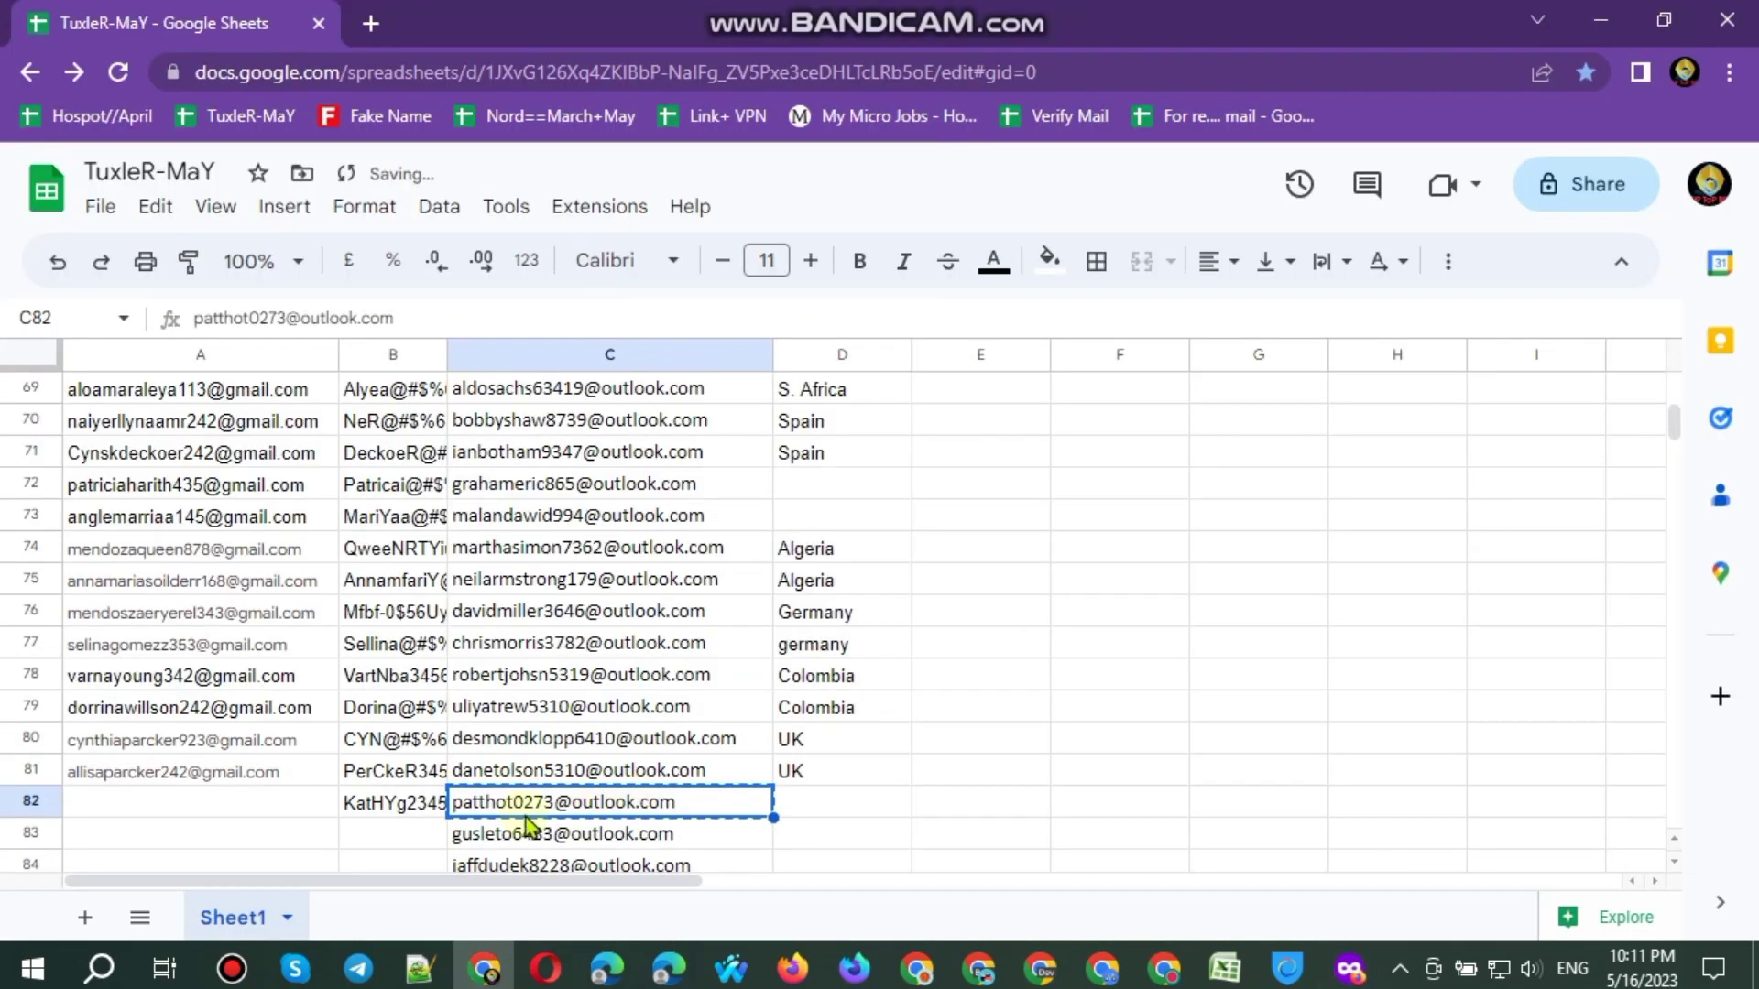
click(1600, 19)
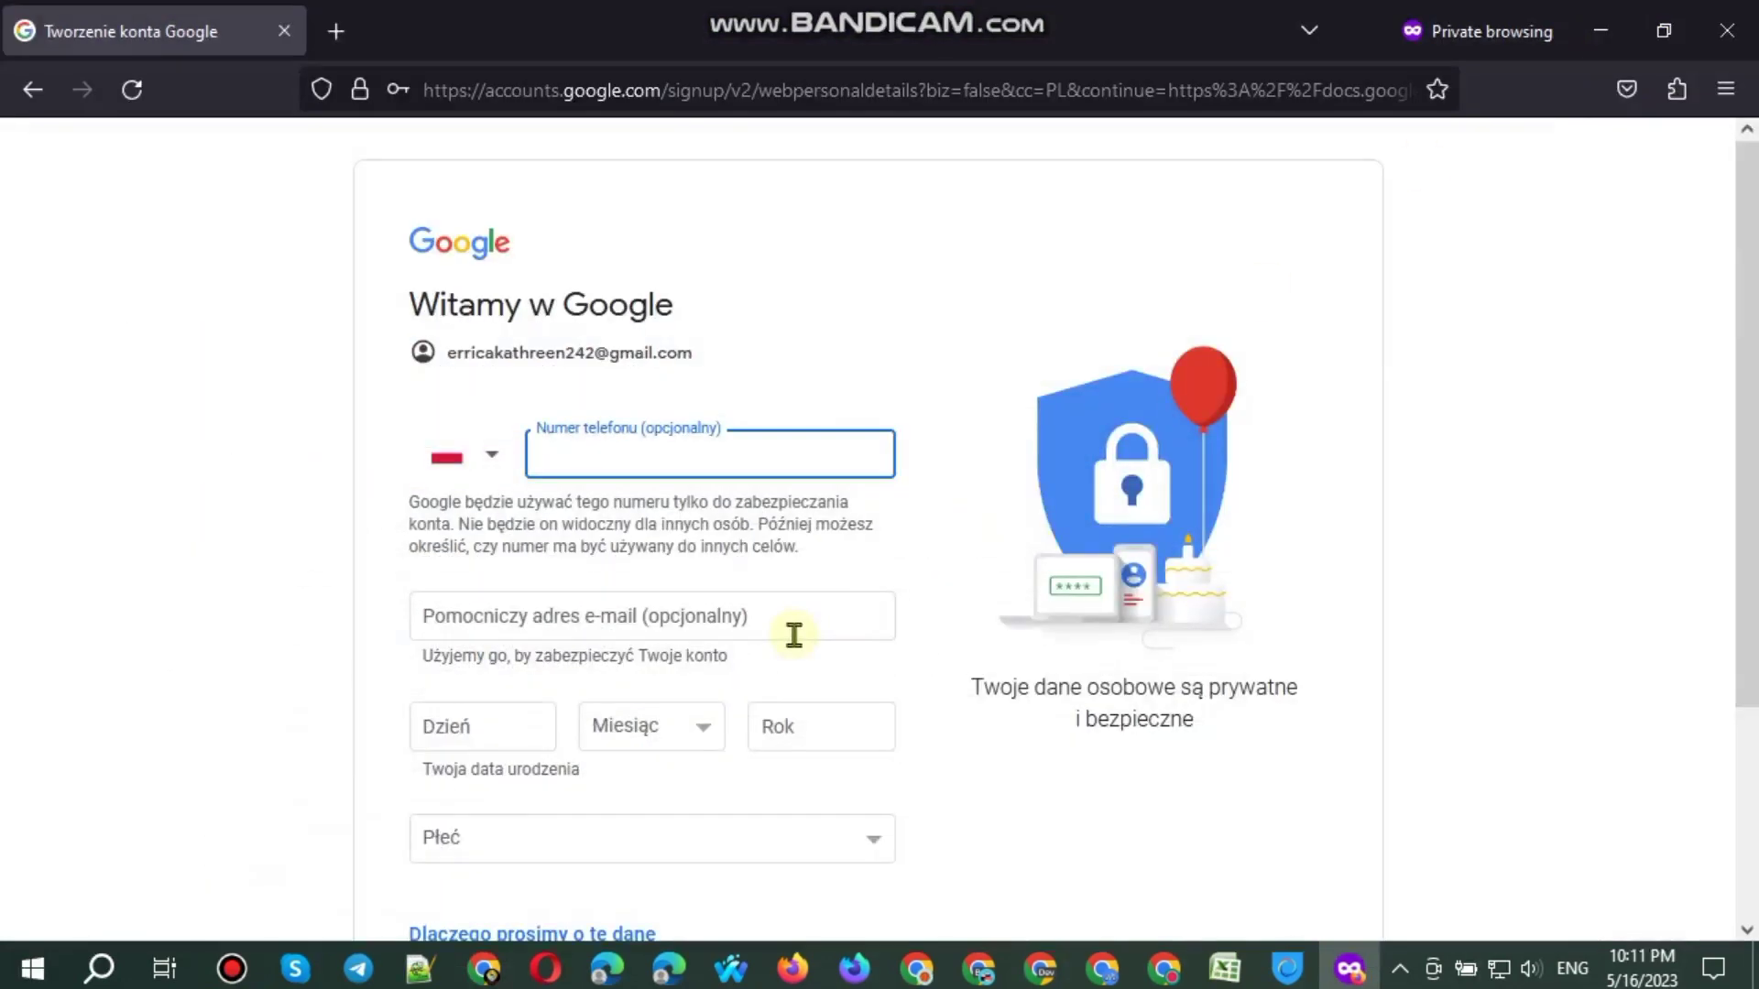
click(790, 622)
key(ctrl+v)
double_click(522, 353)
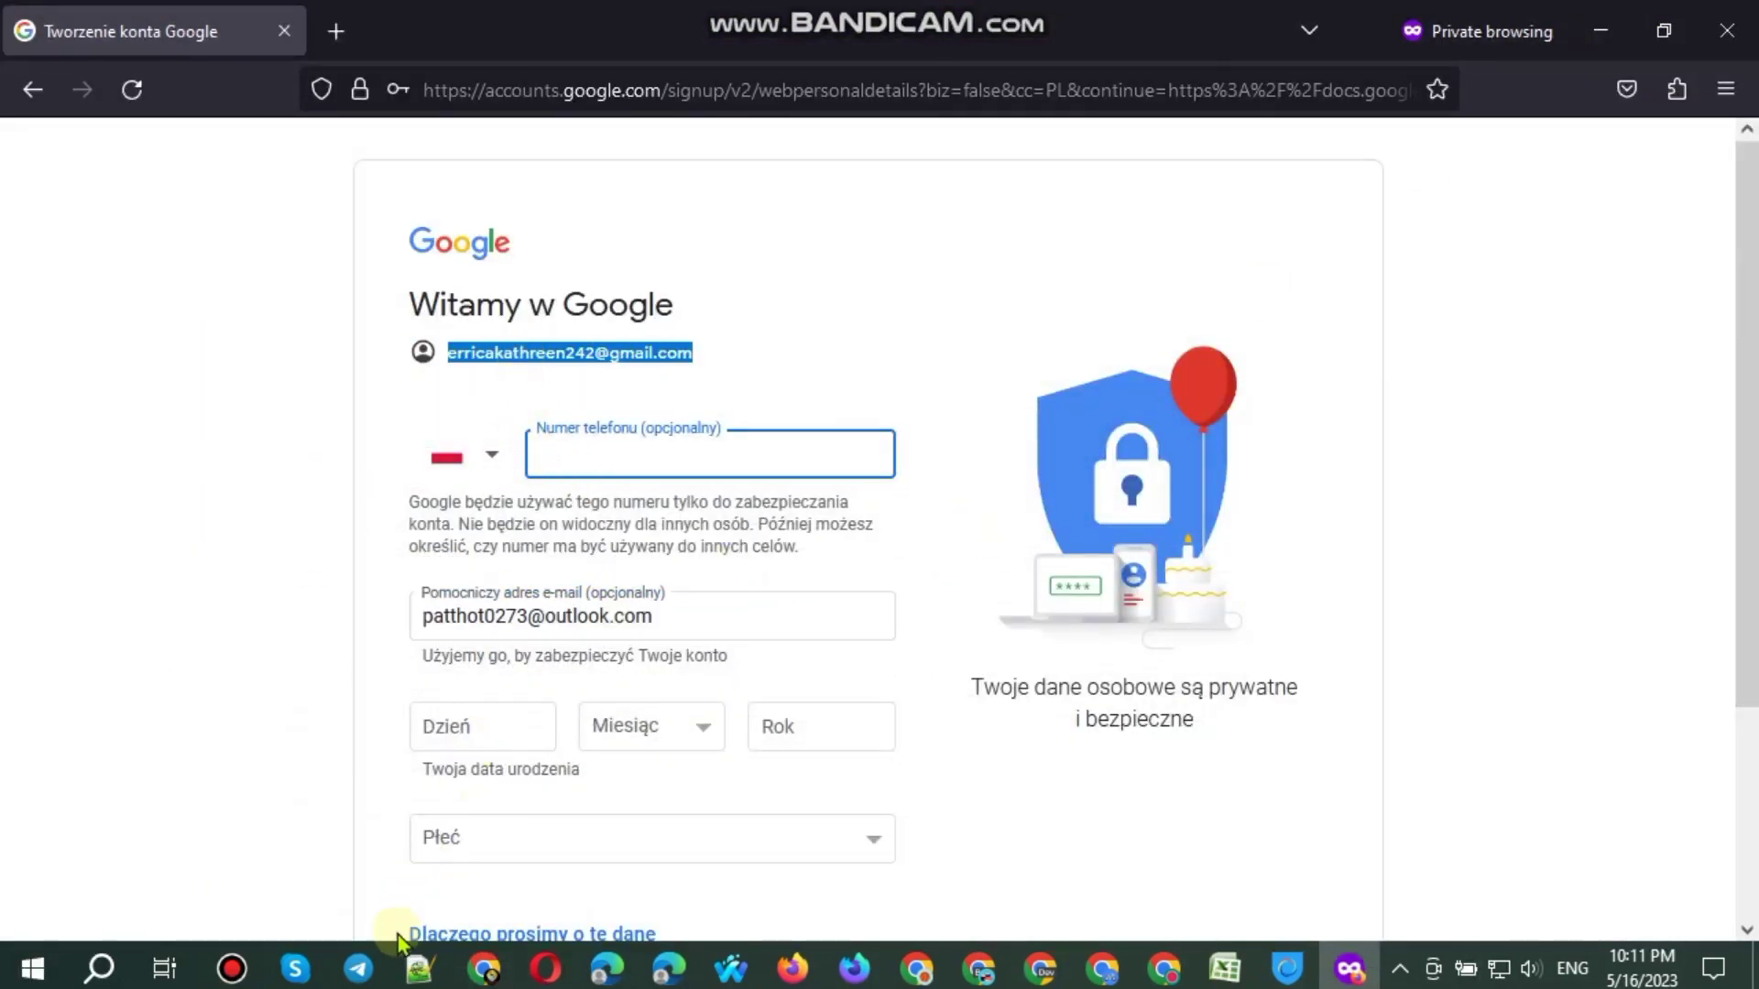
click(501, 722)
text(23)
click(638, 732)
click(686, 681)
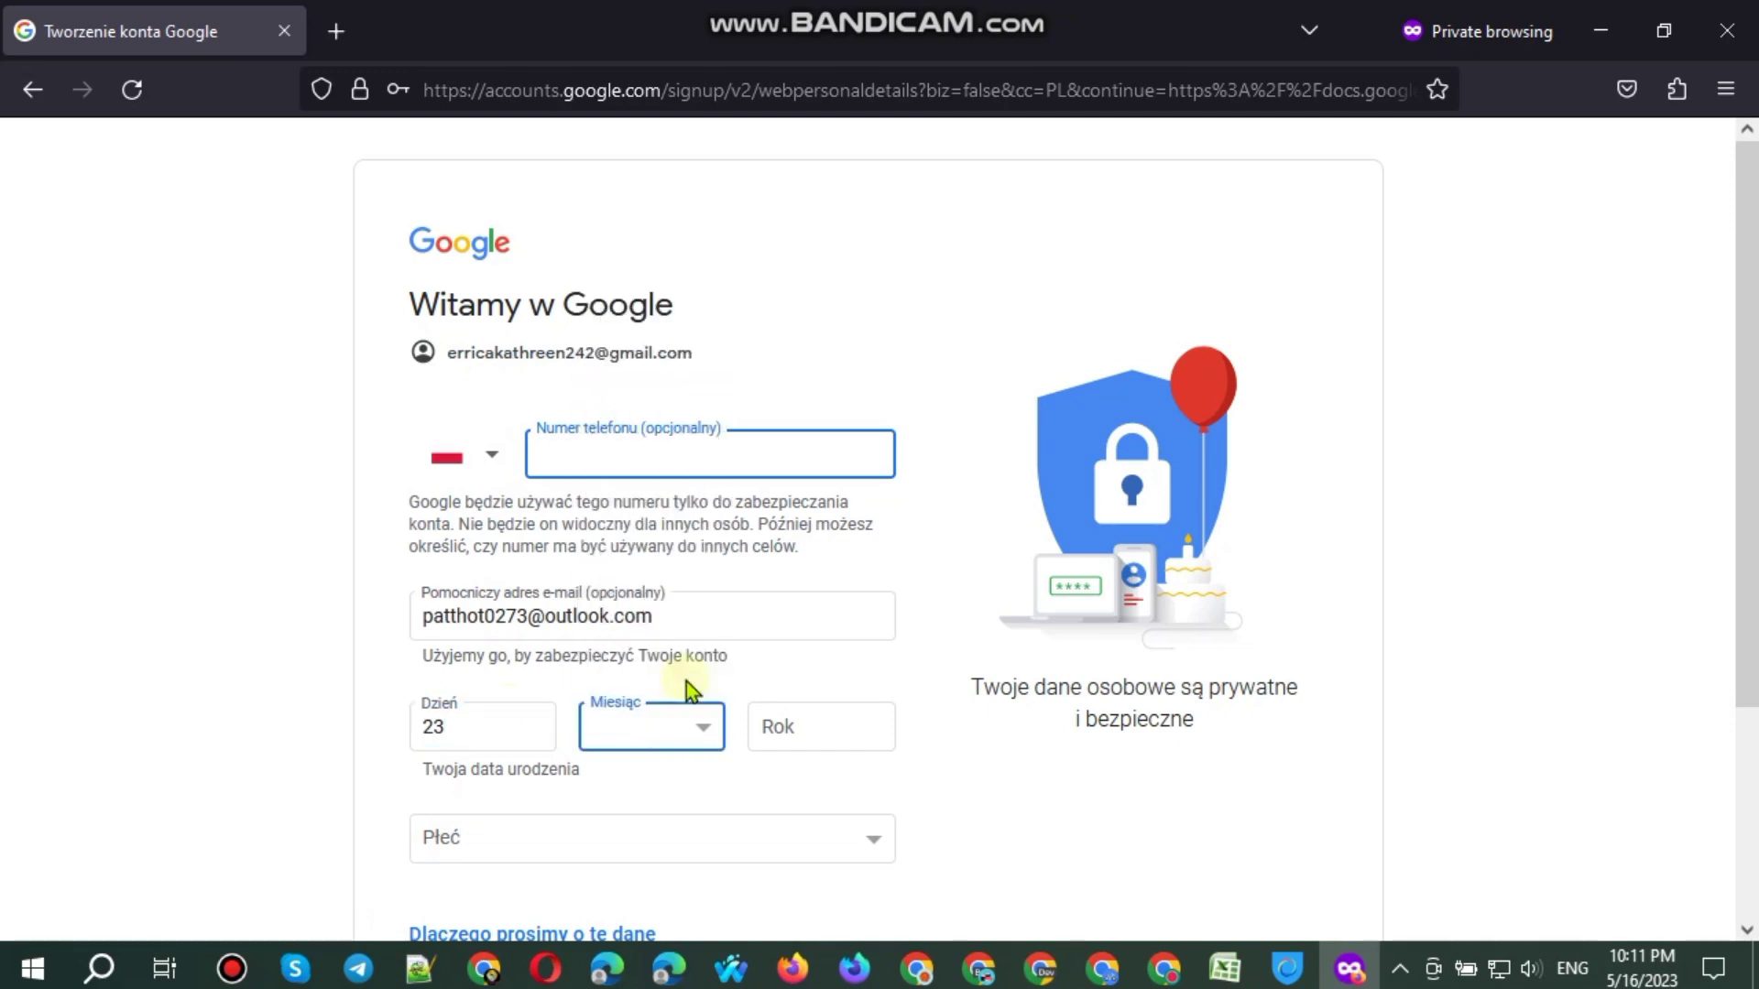
click(822, 730)
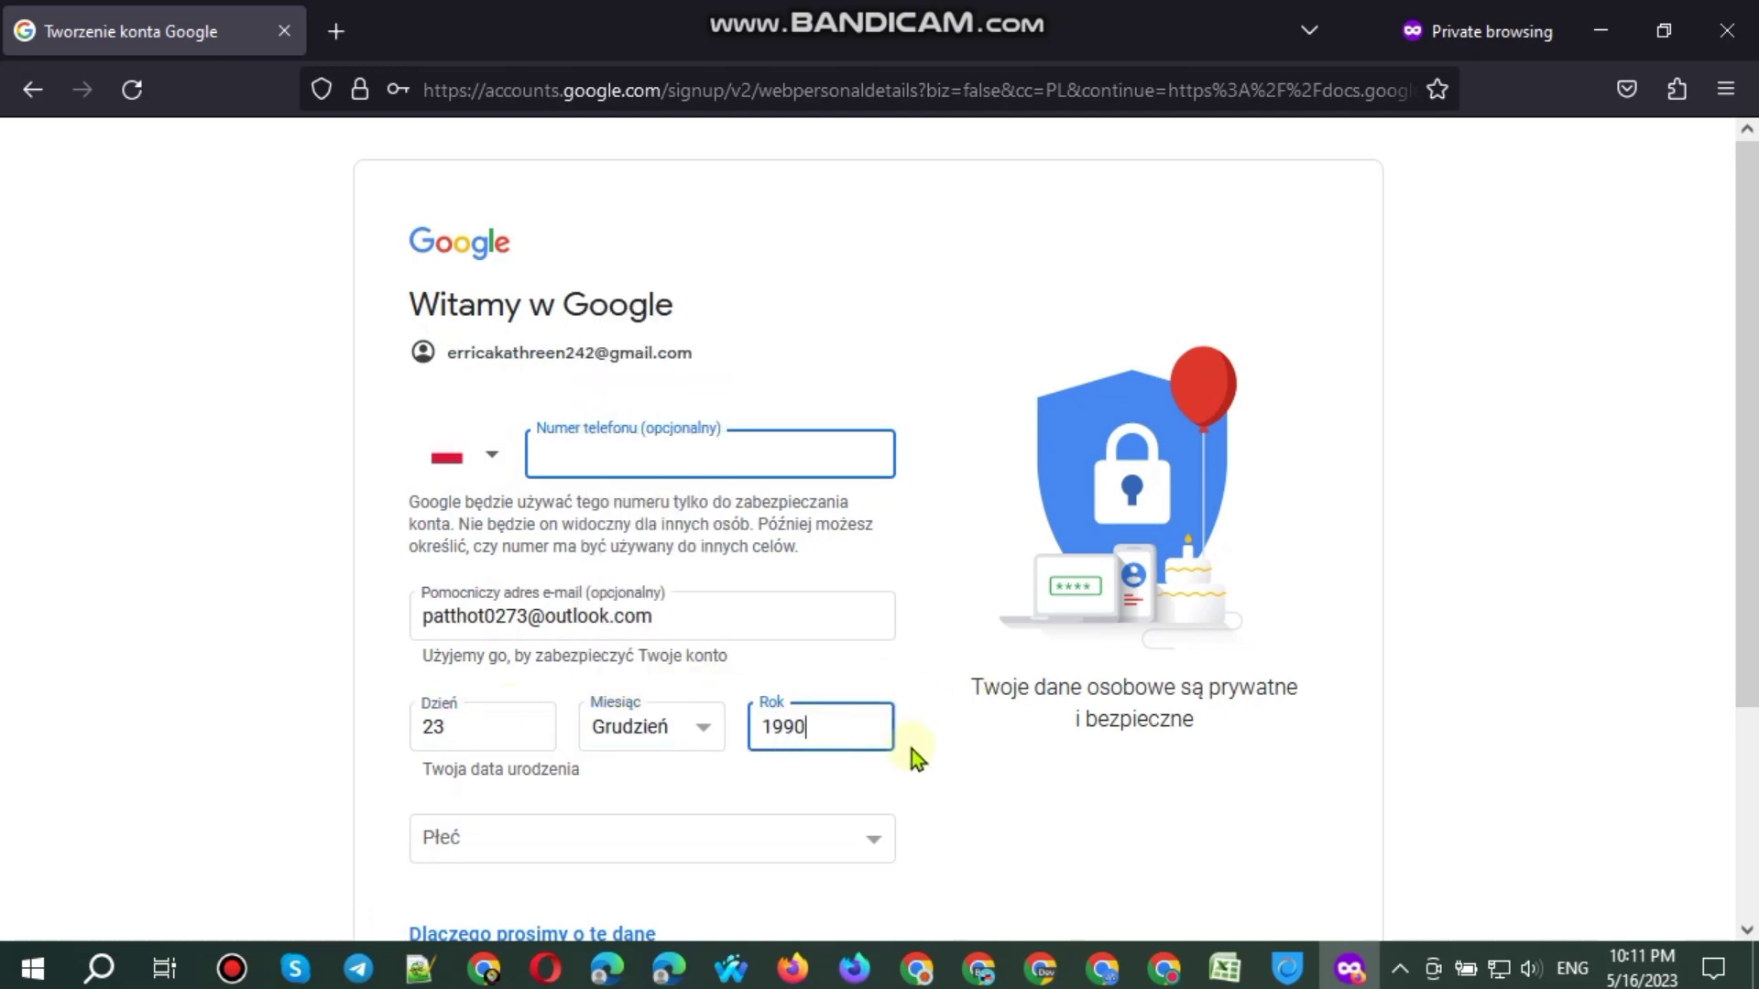
scroll(806, 669, down, 3)
click(701, 576)
click(667, 604)
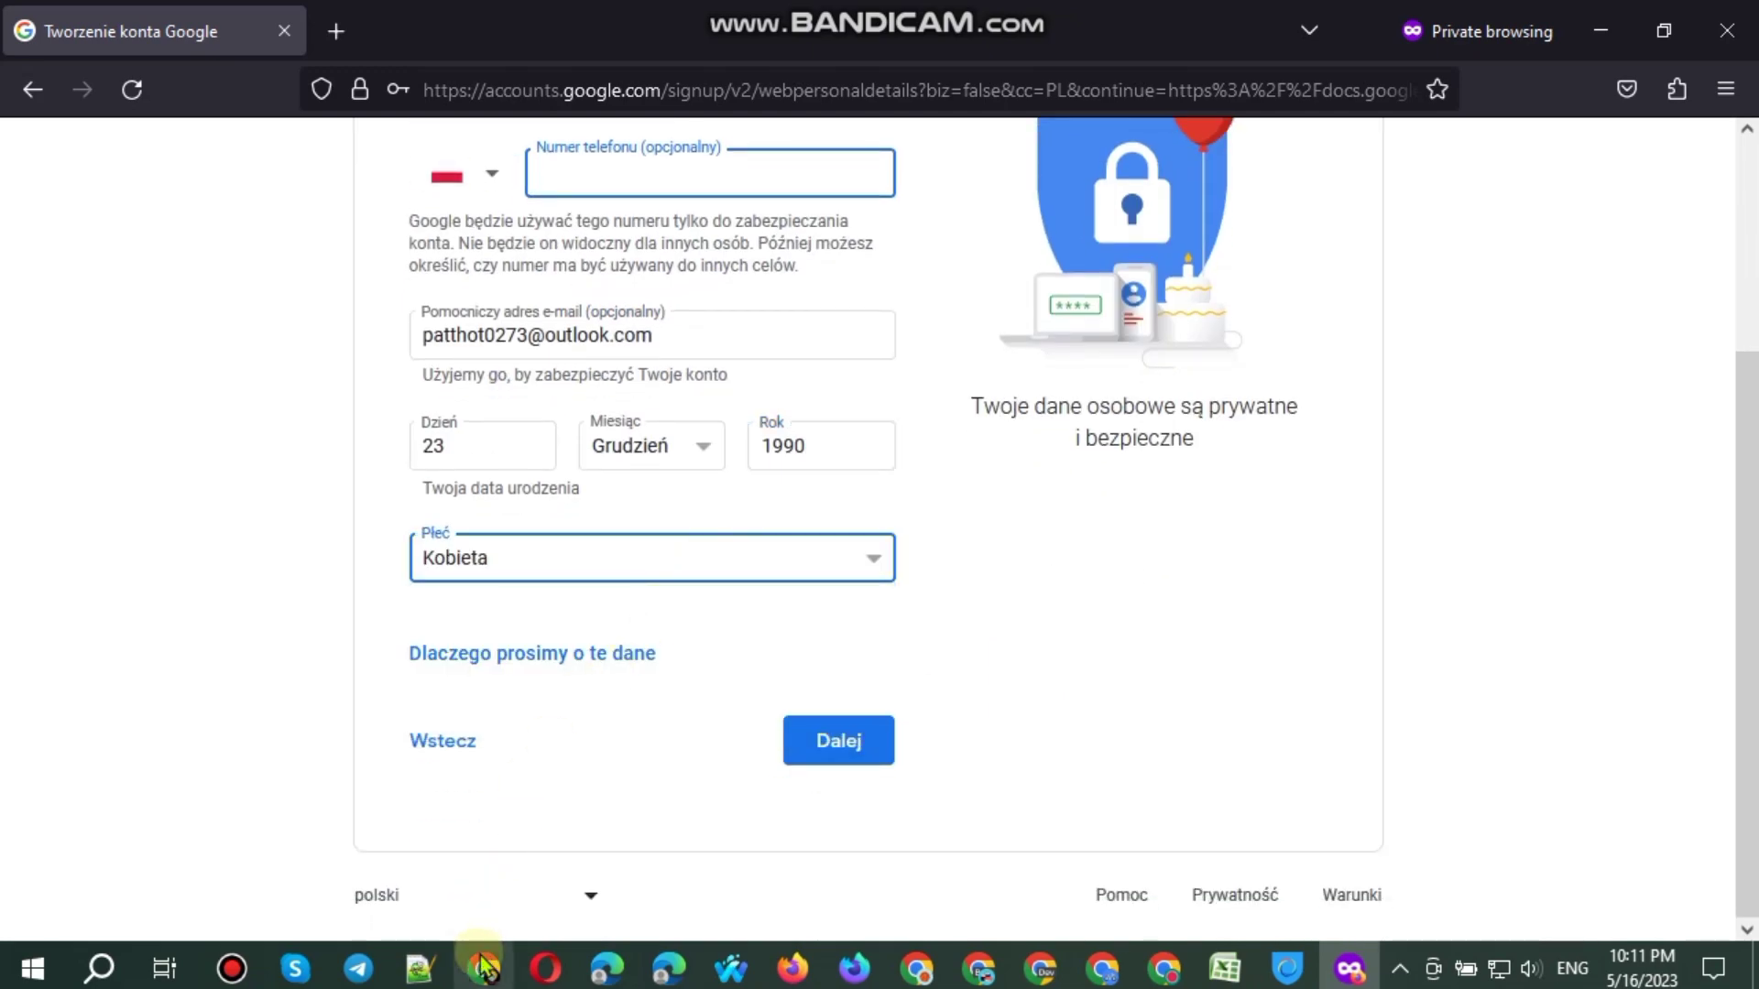
Step: Log the new Gmail address in spreadsheet cell A82 and select the sign-up page URL
click(483, 968)
key(ctrl+v)
scroll(317, 757, down, 2)
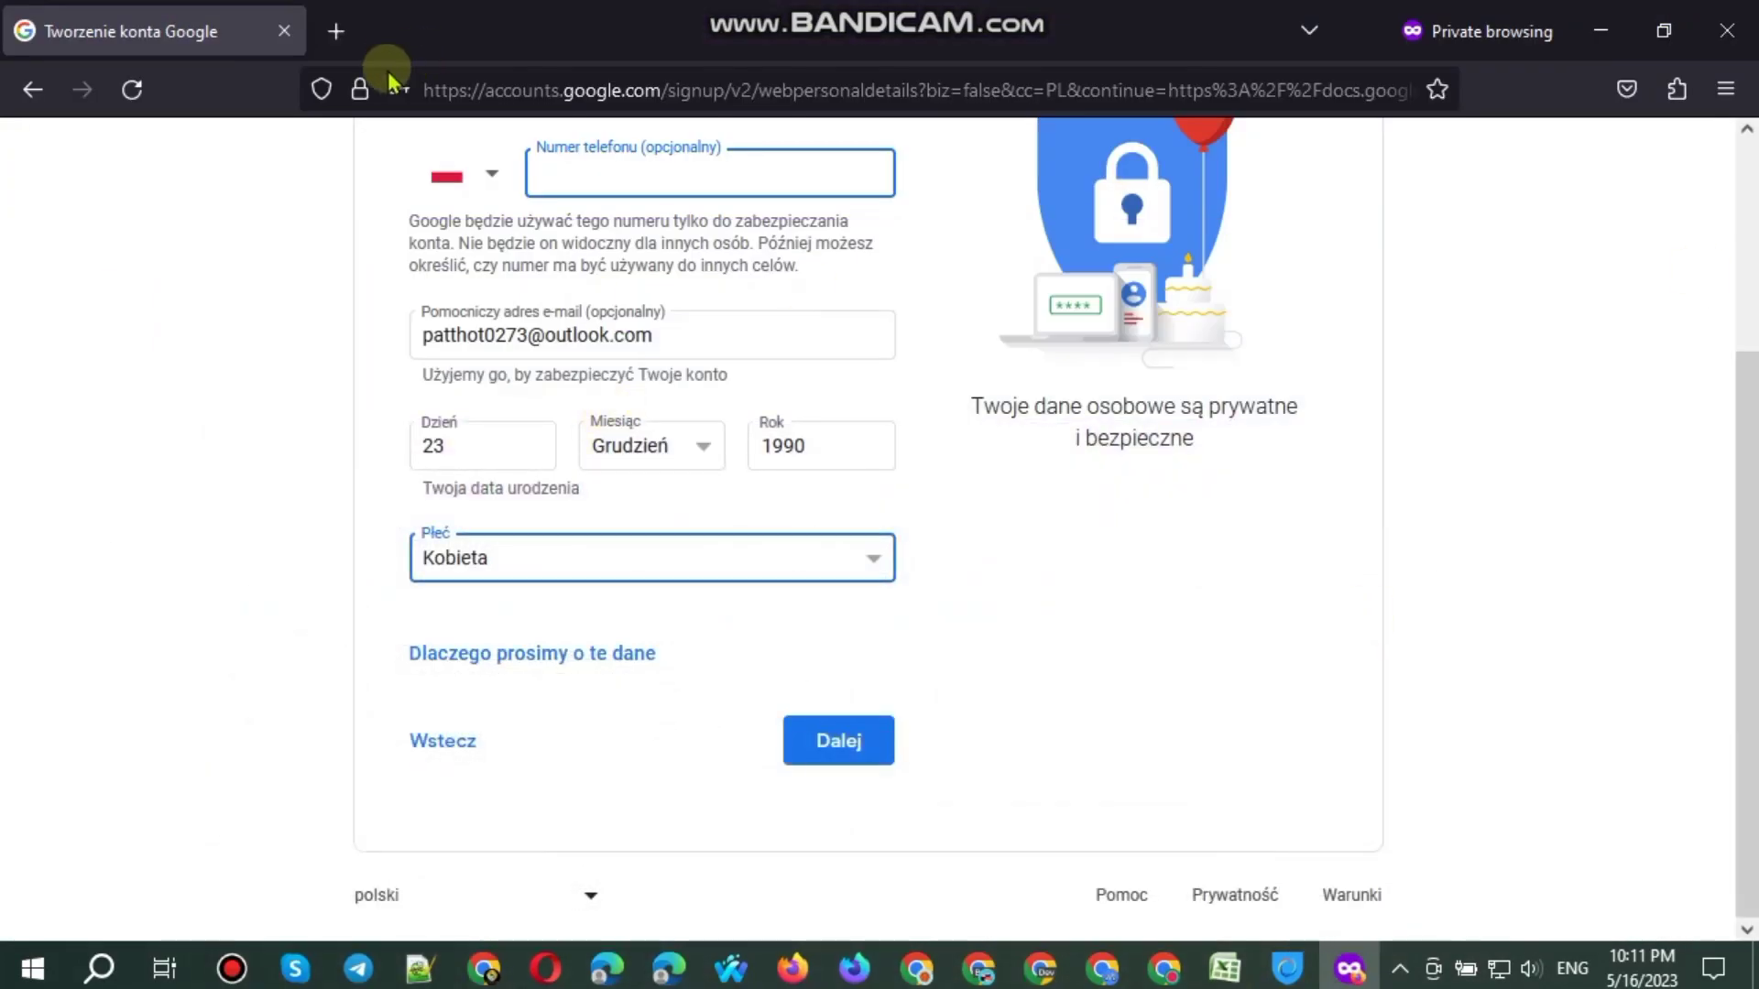
click(430, 87)
Step: Load the copied sign-up URL in a new private tab and enter the next first name
click(337, 33)
key(ctrl+v)
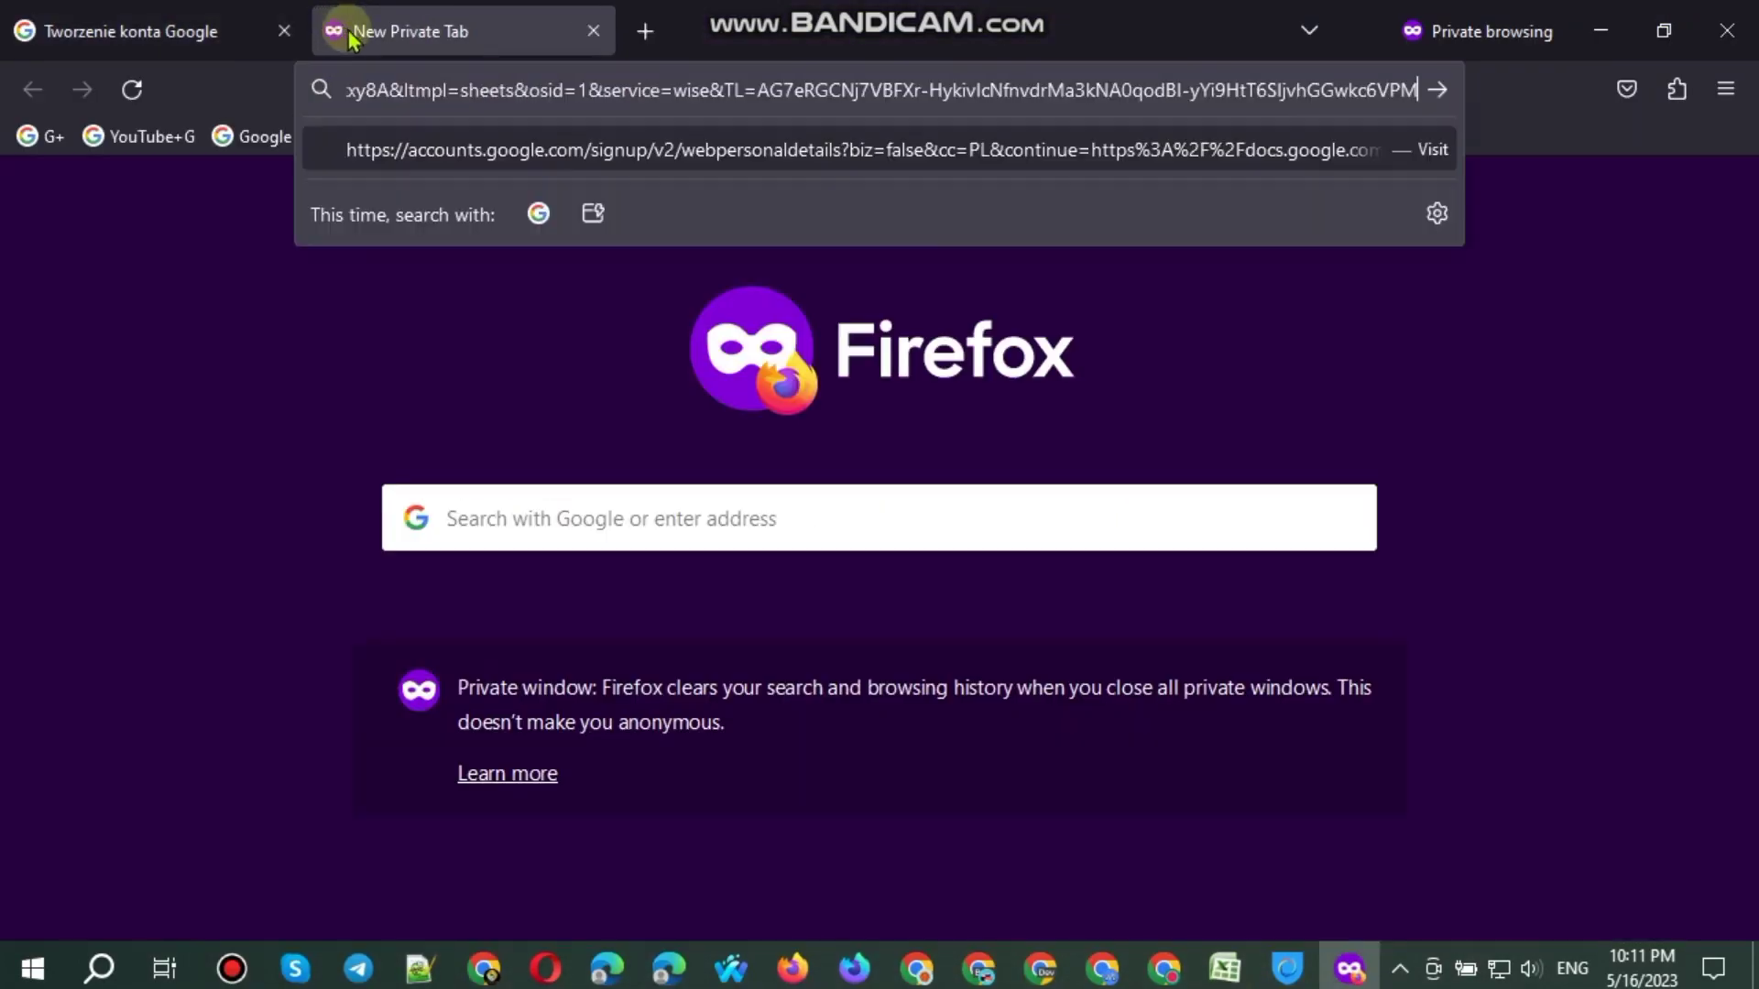
key(Return)
click(524, 445)
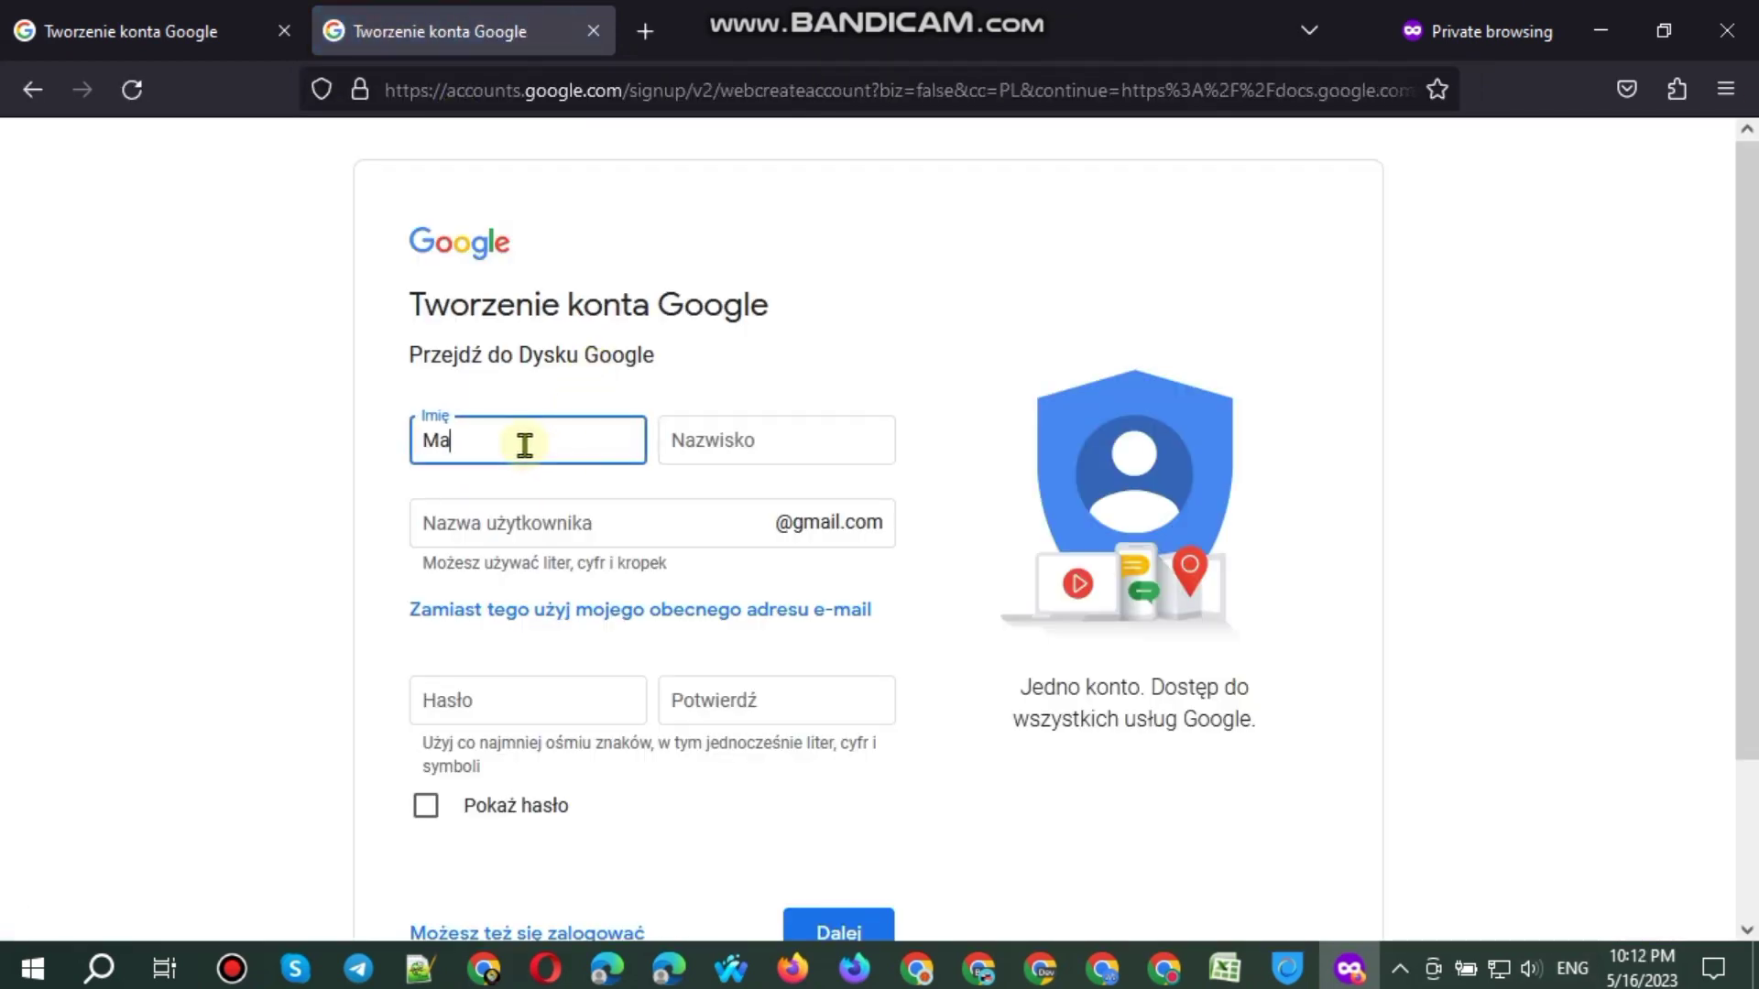
key(Tab)
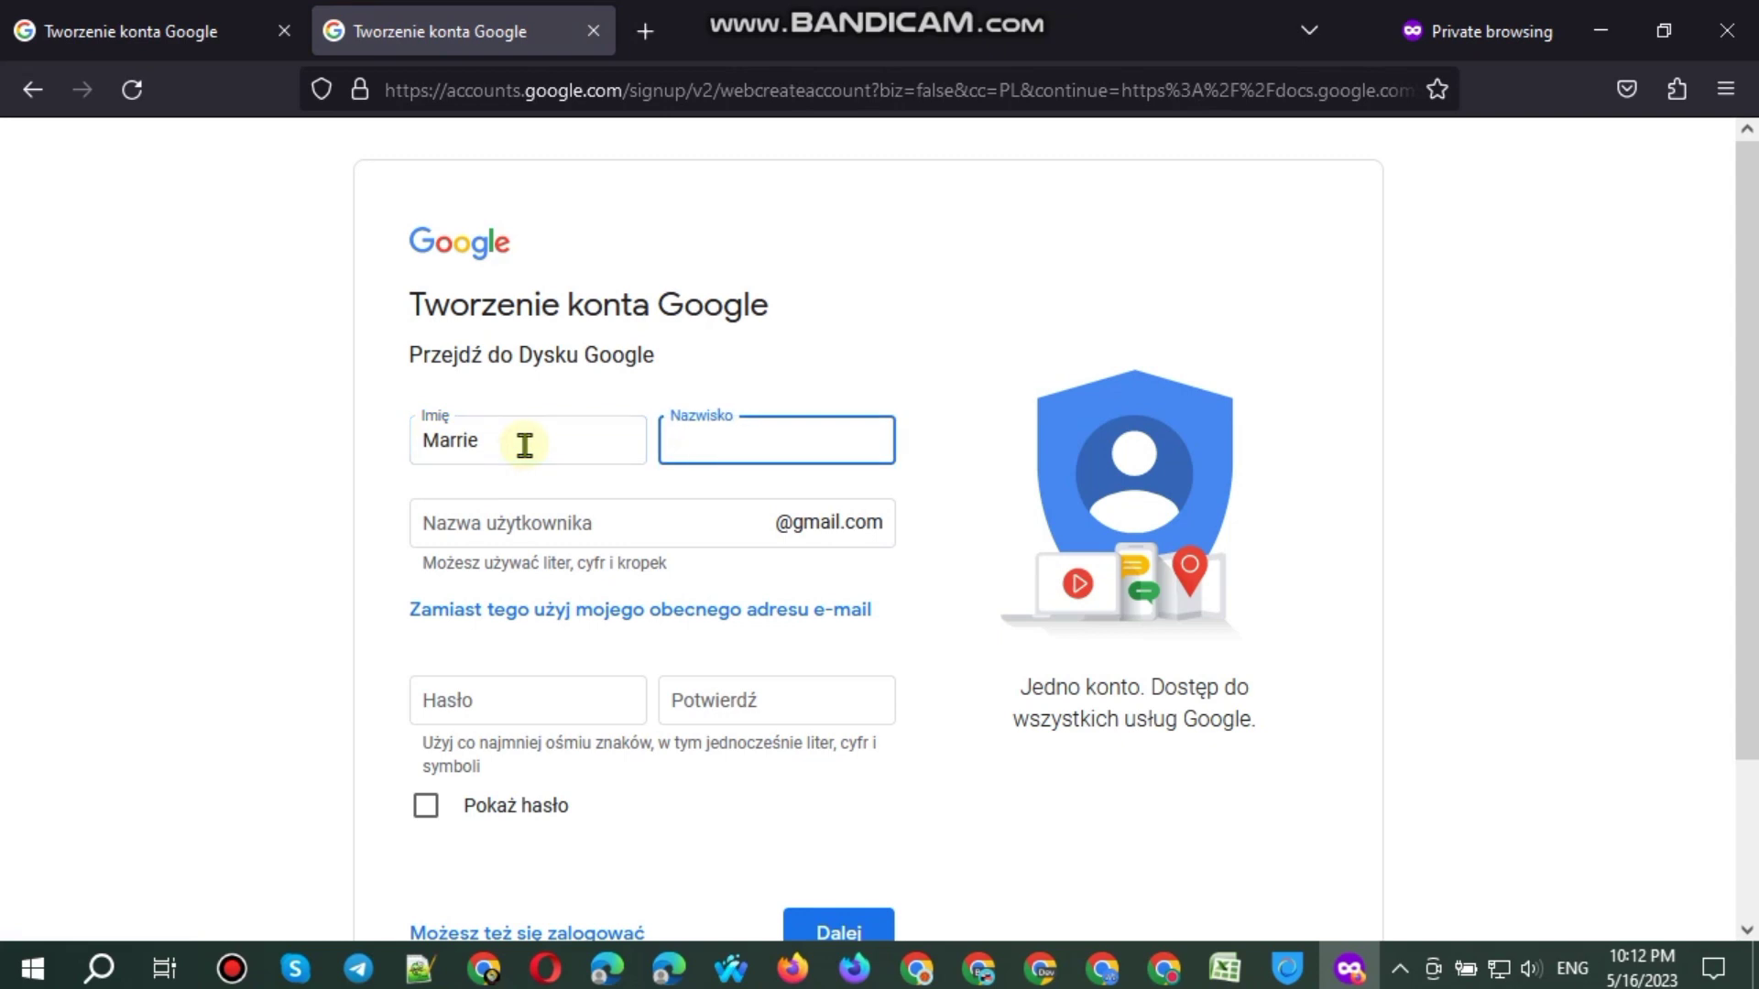
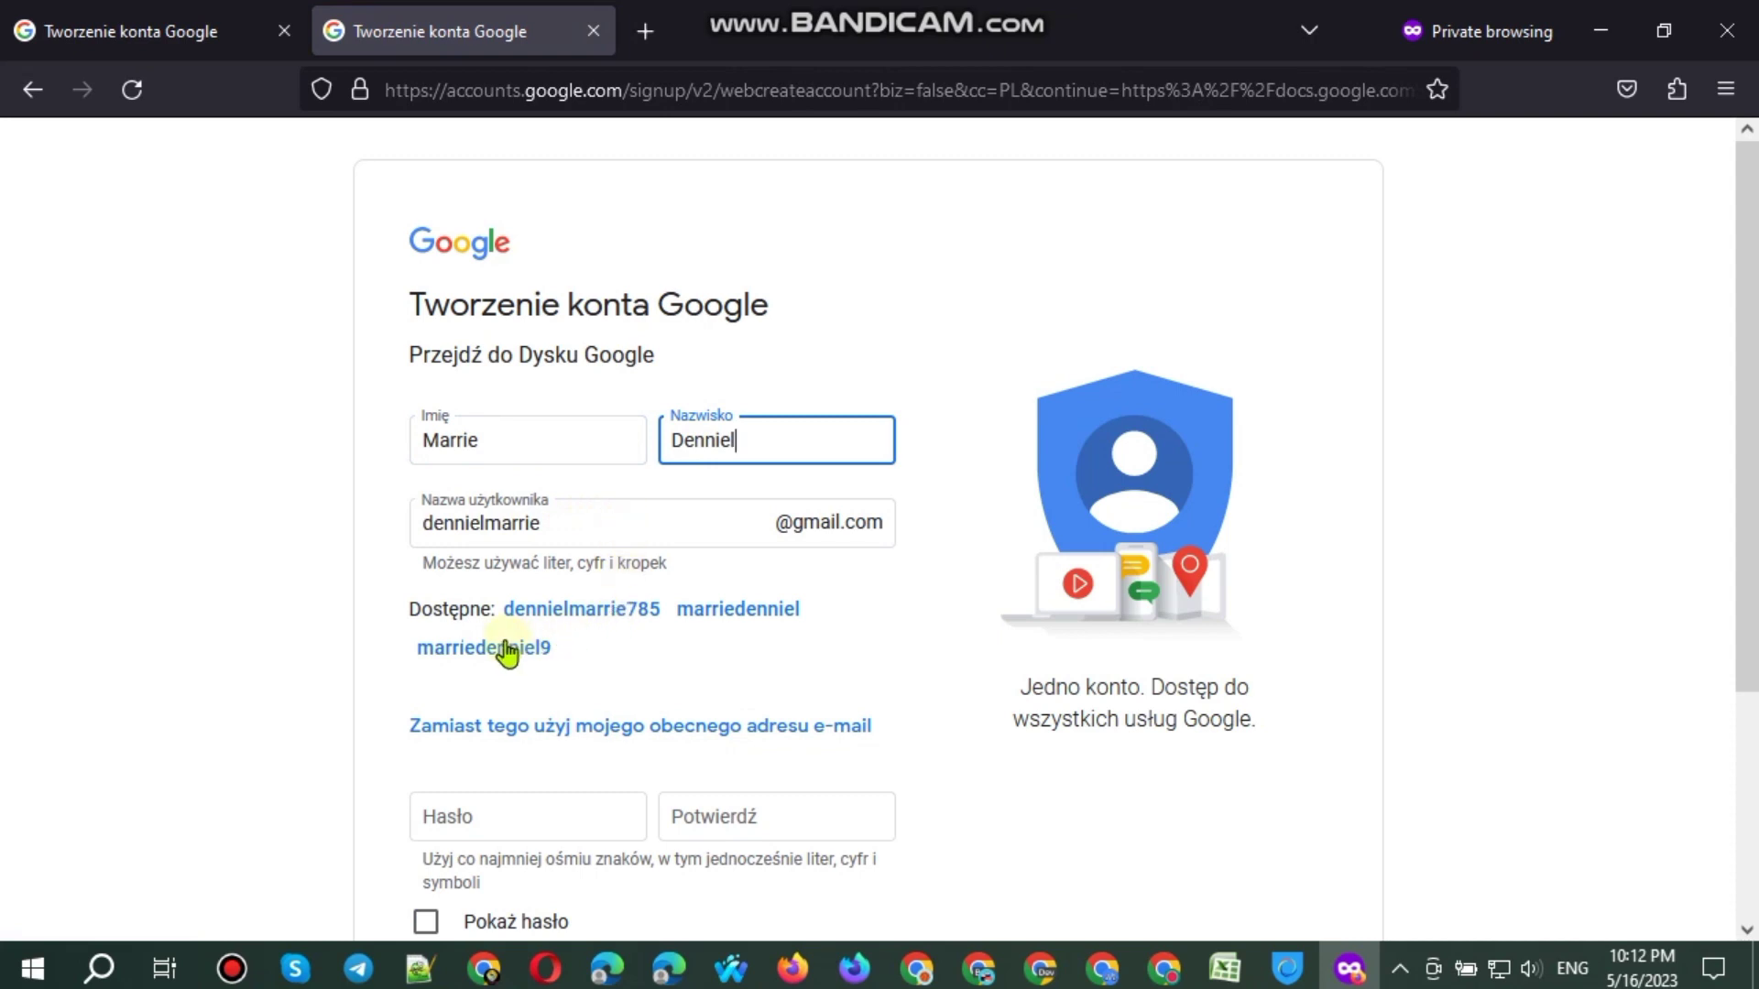
Step: Pick a suggested Gmail username and append 2 to it
click(506, 649)
click(611, 530)
text(22)
Step: Enter the account password and copy the same password into the Potwierdź field
click(559, 688)
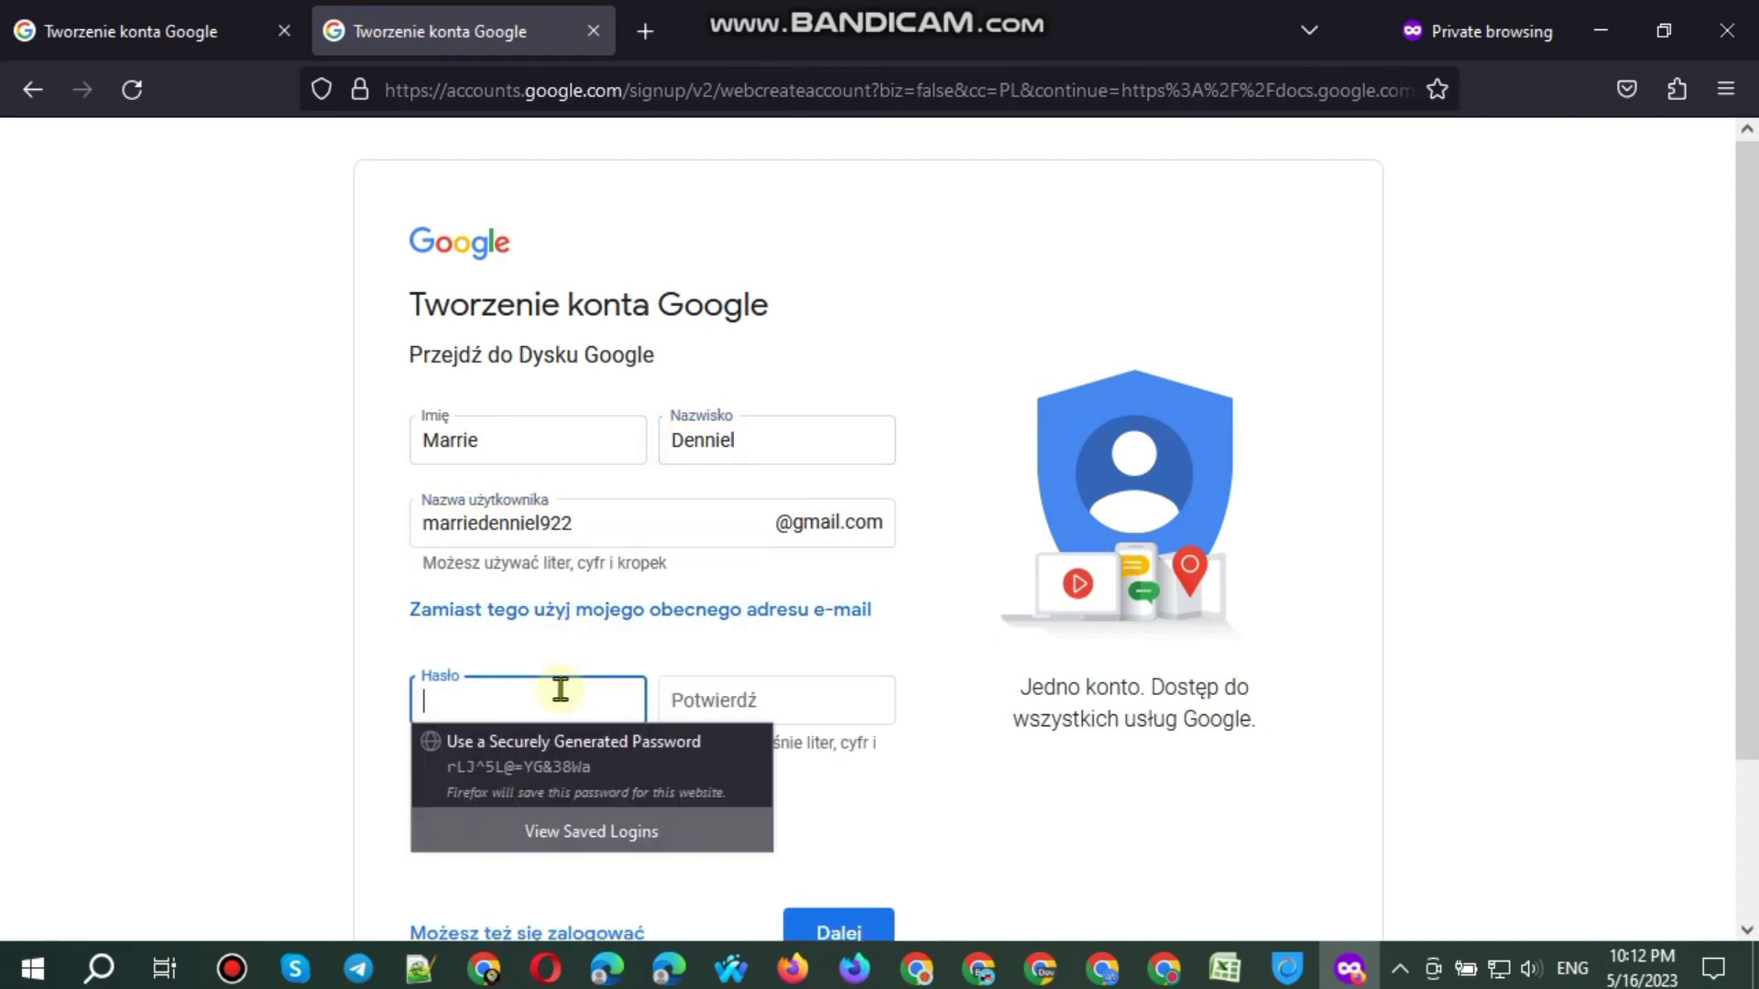
text(••)
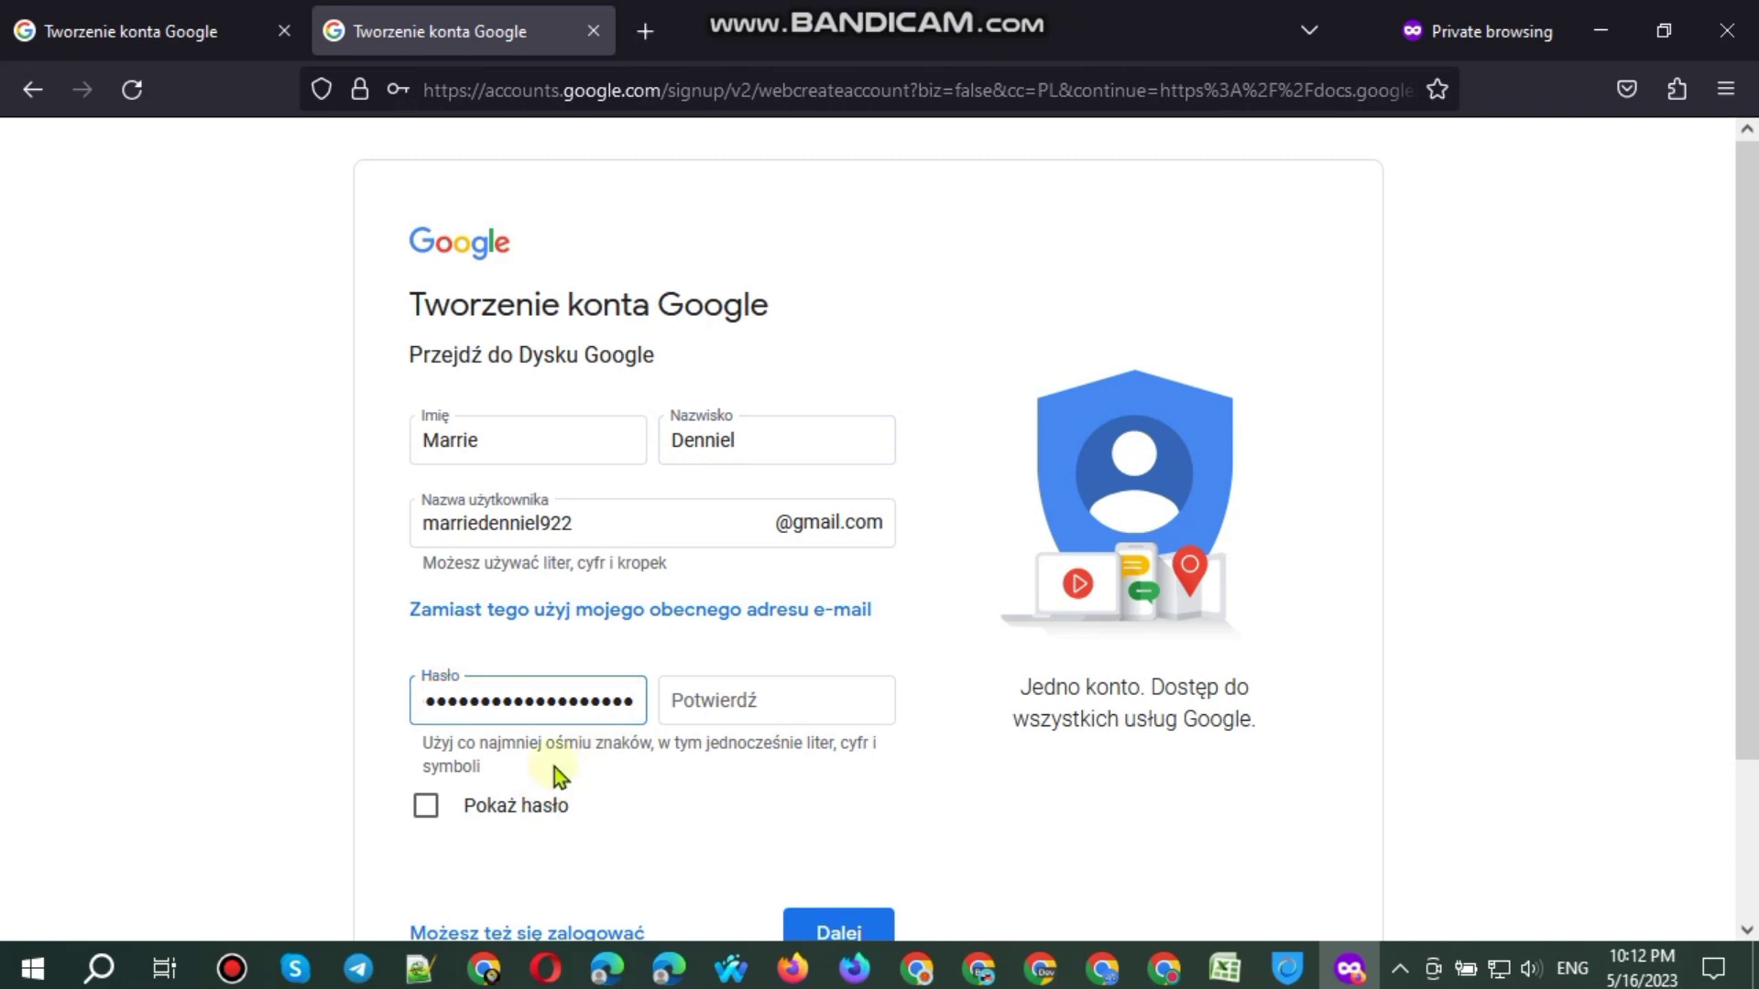
click(541, 805)
triple_click(581, 699)
key(ctrl+c)
click(785, 702)
key(ctrl+v)
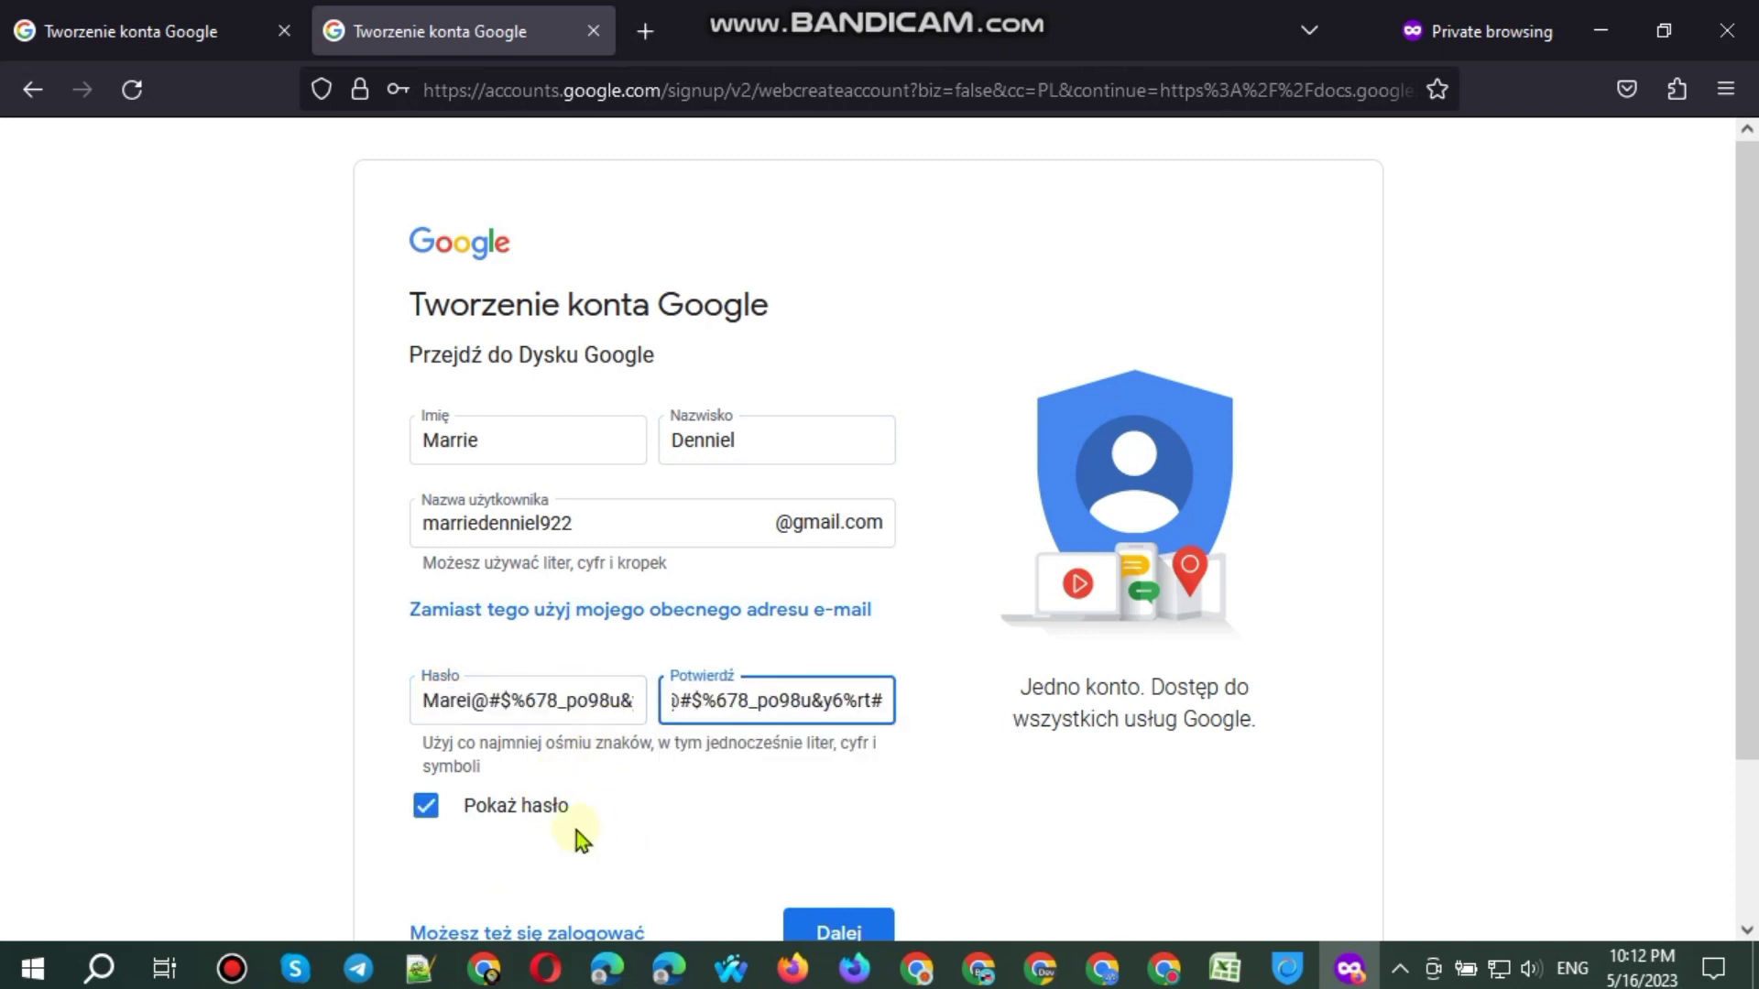
click(556, 806)
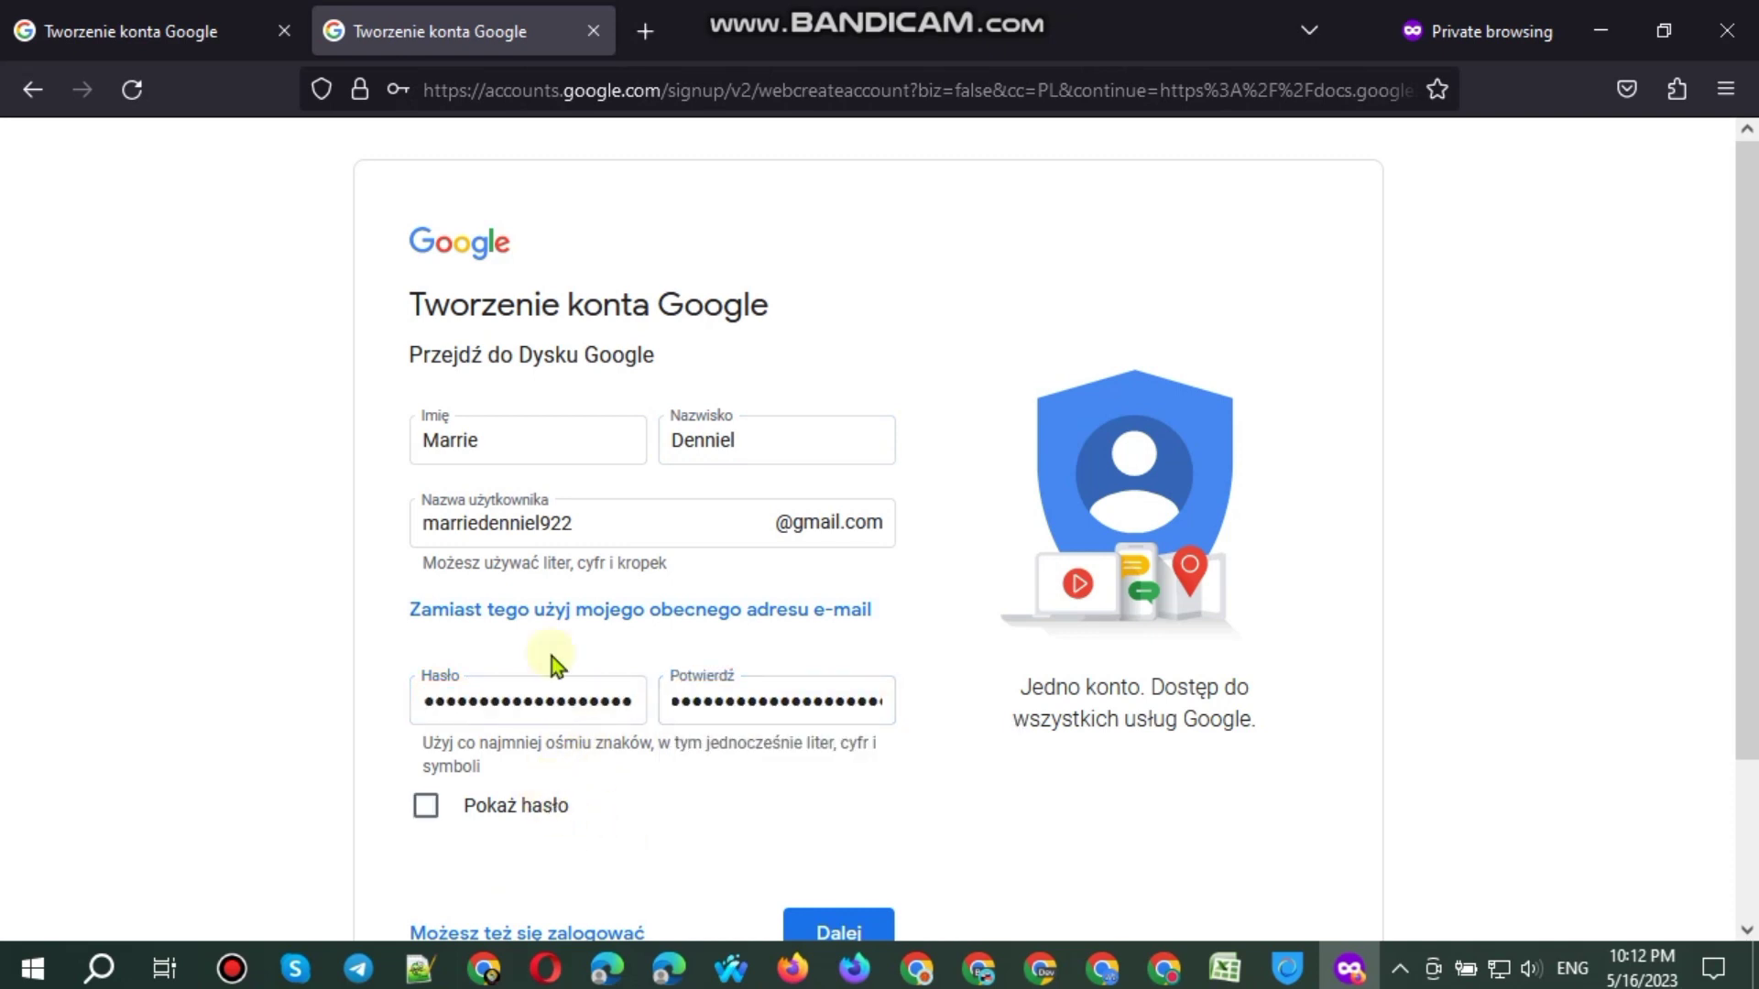
Step: Remove the stray @ characters from the first and last name fields
click(862, 441)
text(@@)
key(Return)
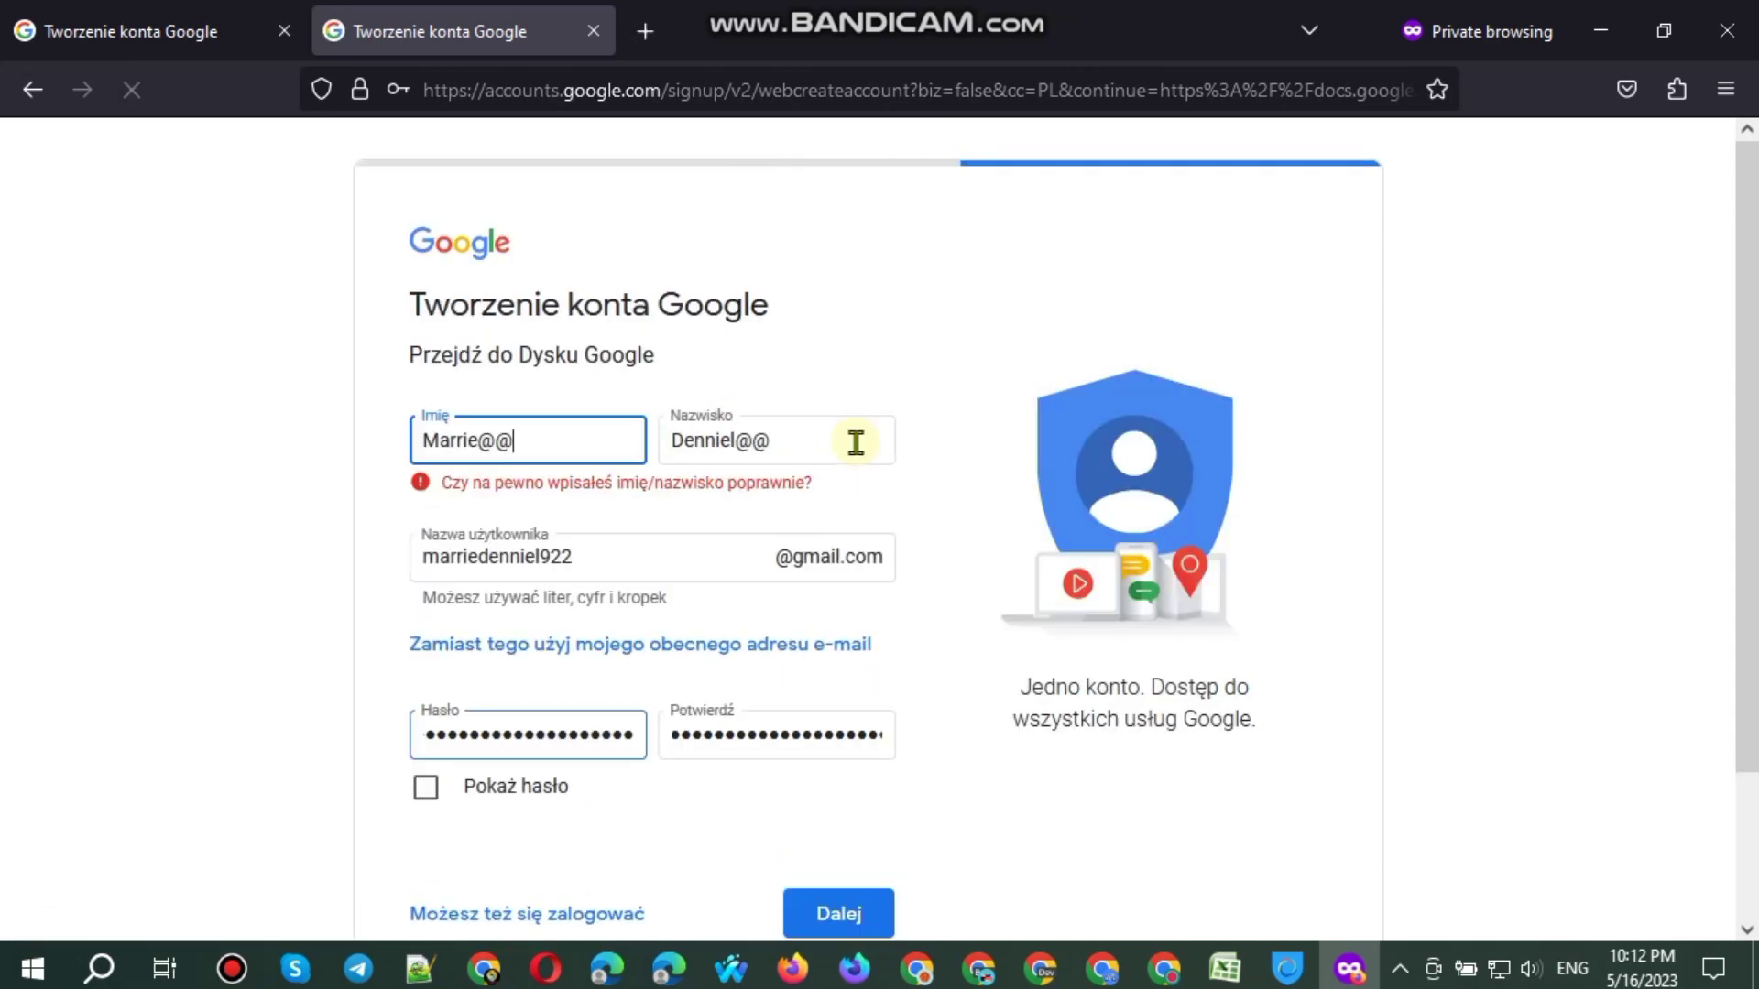
key(BackSpace)
key(Return)
key(BackSpace)
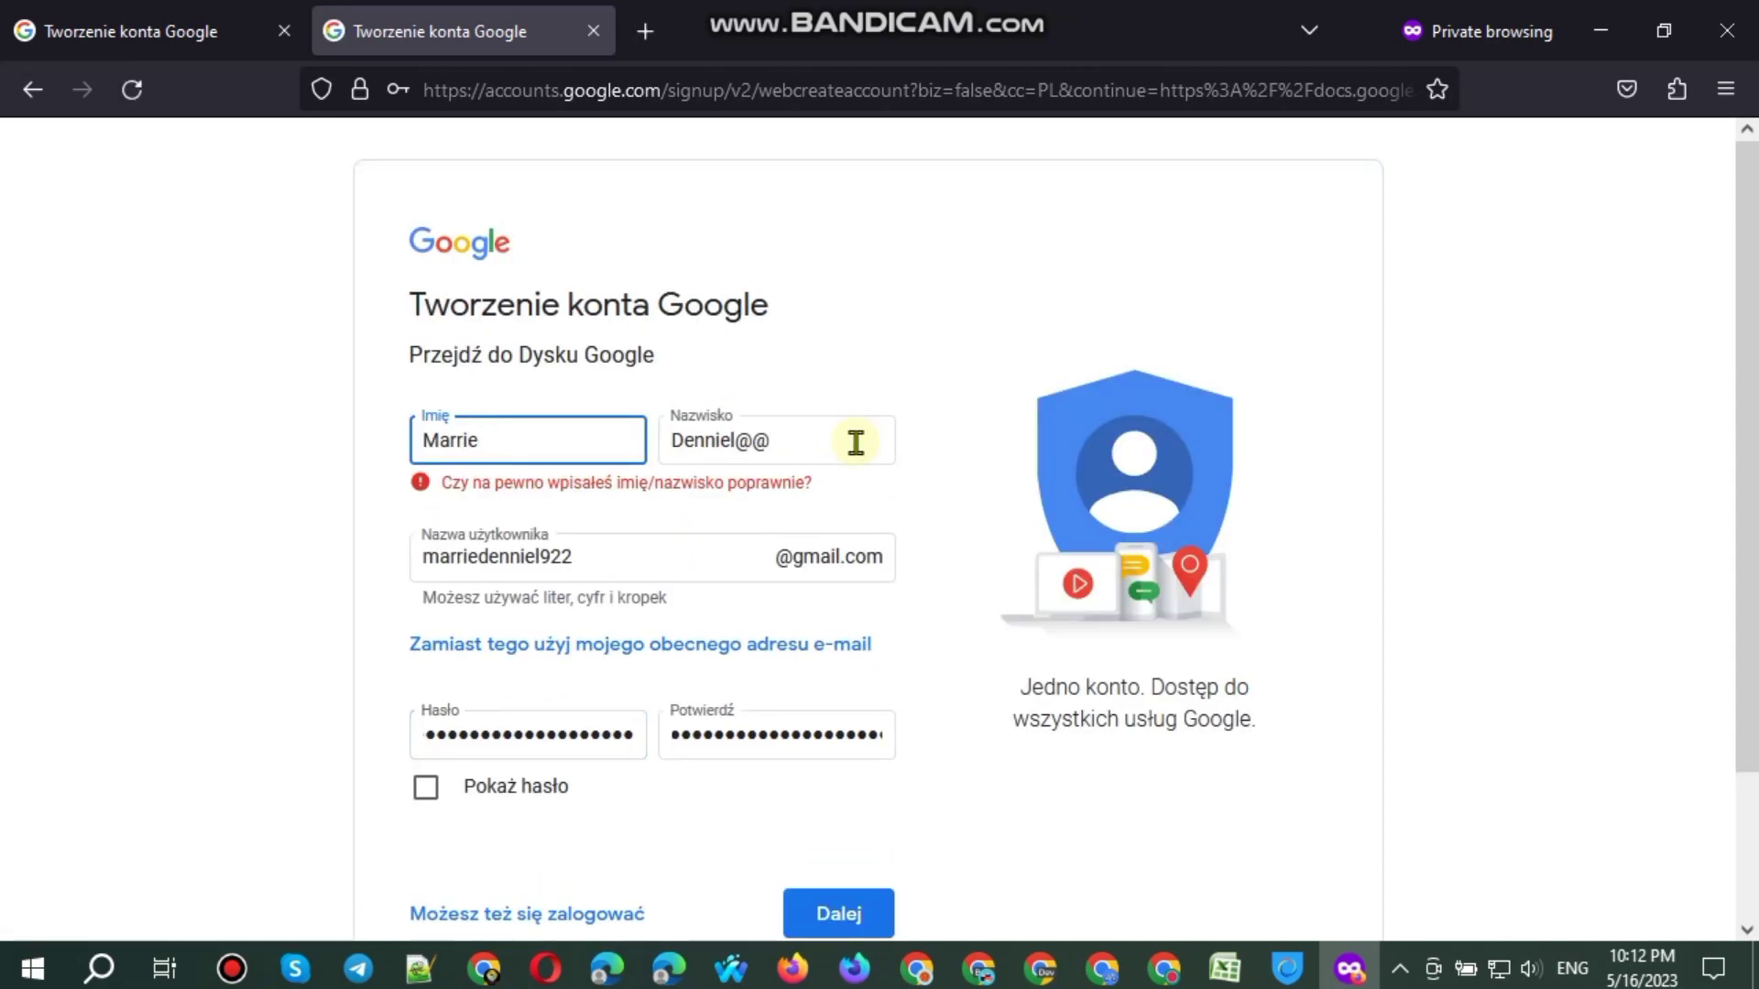
key(Return)
click(798, 450)
key(BackSpace)
key(Return)
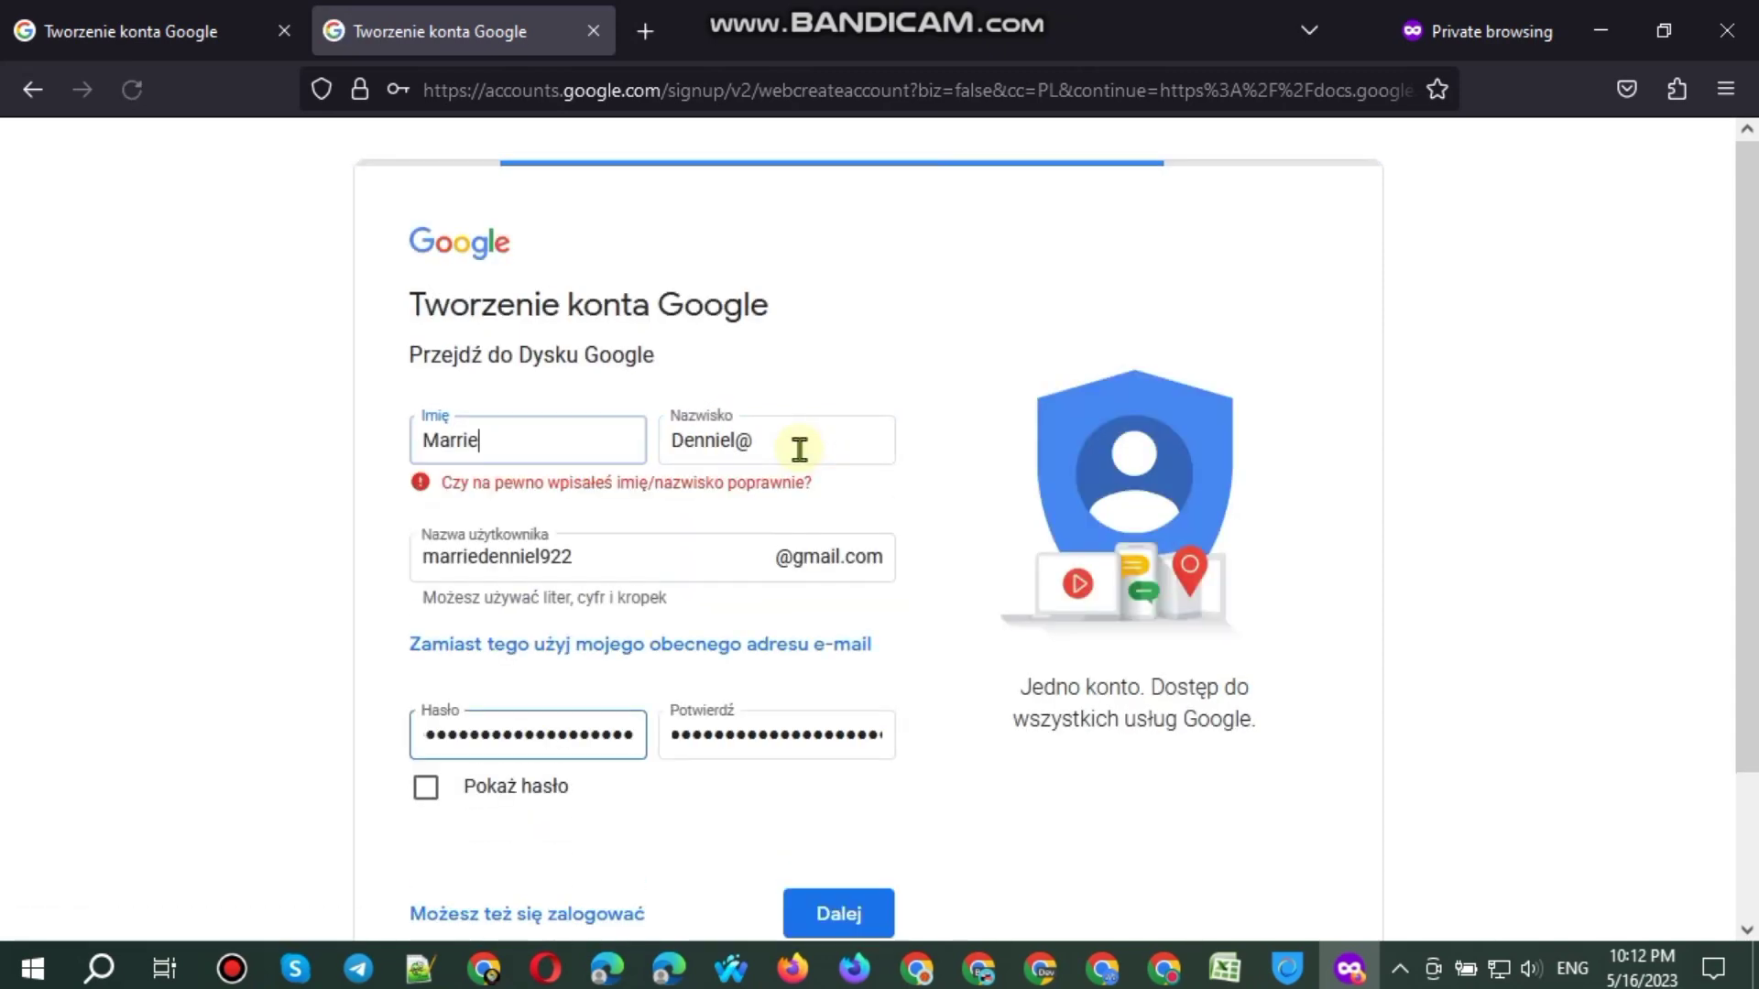
click(799, 446)
key(BackSpace)
Step: Strip the stray @ characters from the username and submit the account details with Dalej
click(672, 557)
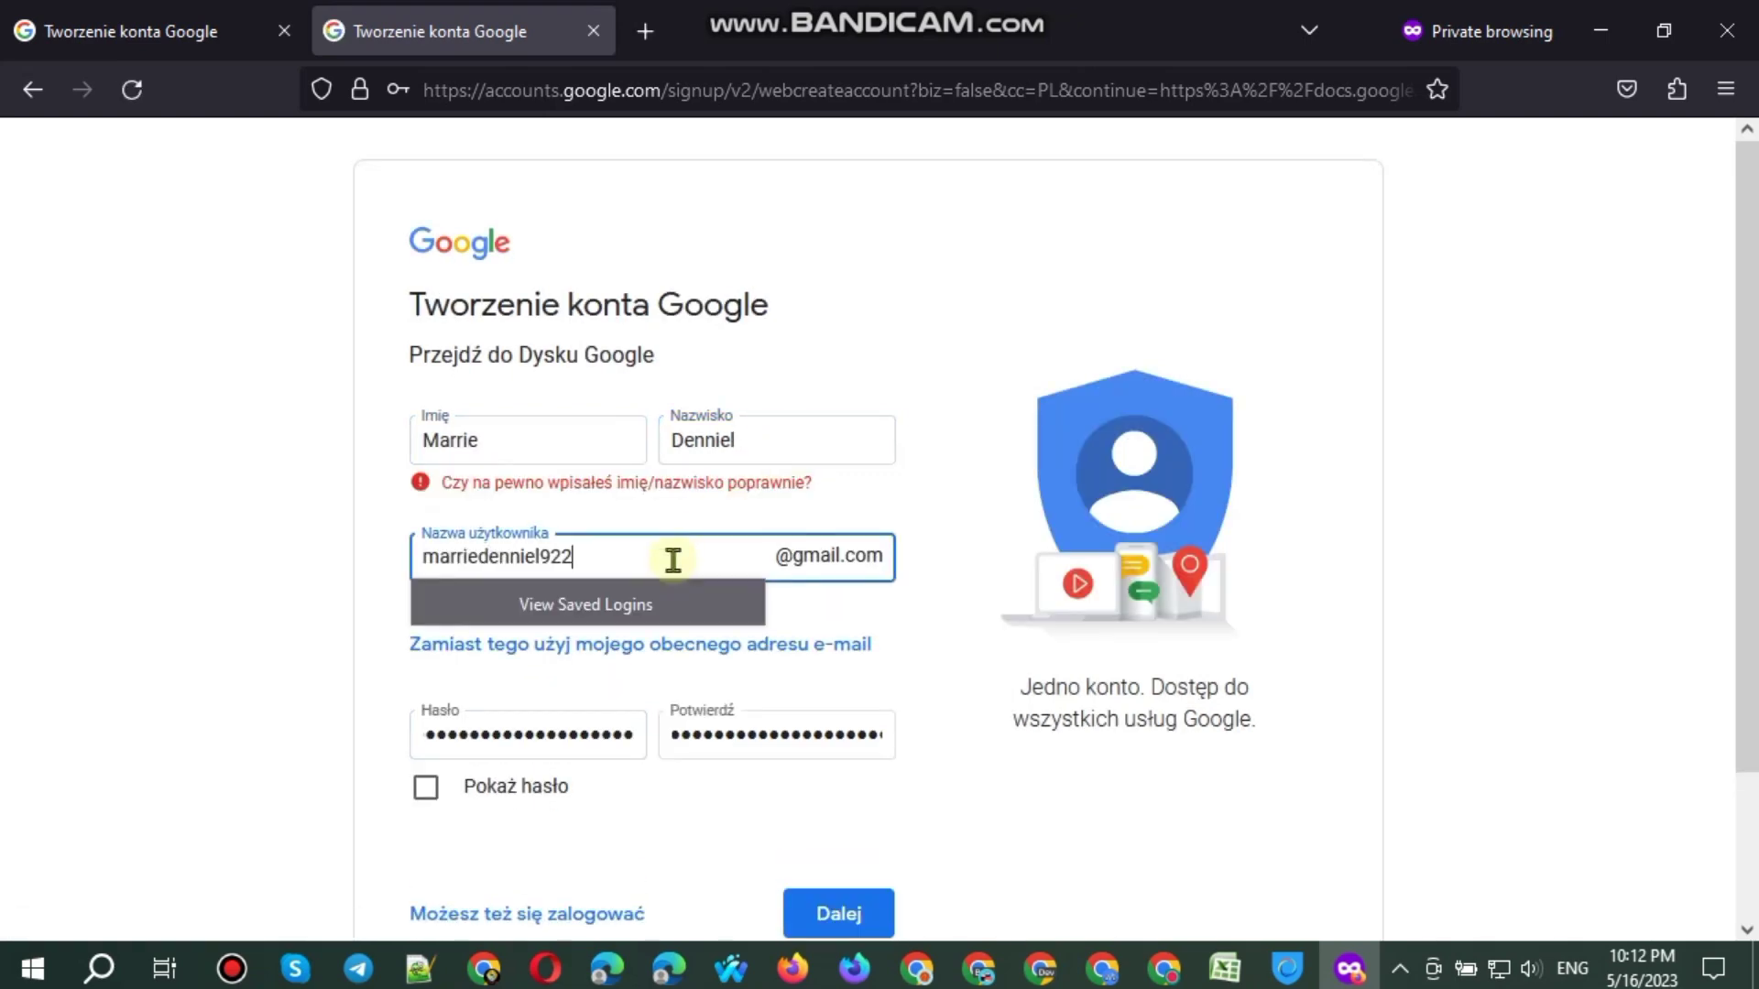
key(BackSpace)
key(Return)
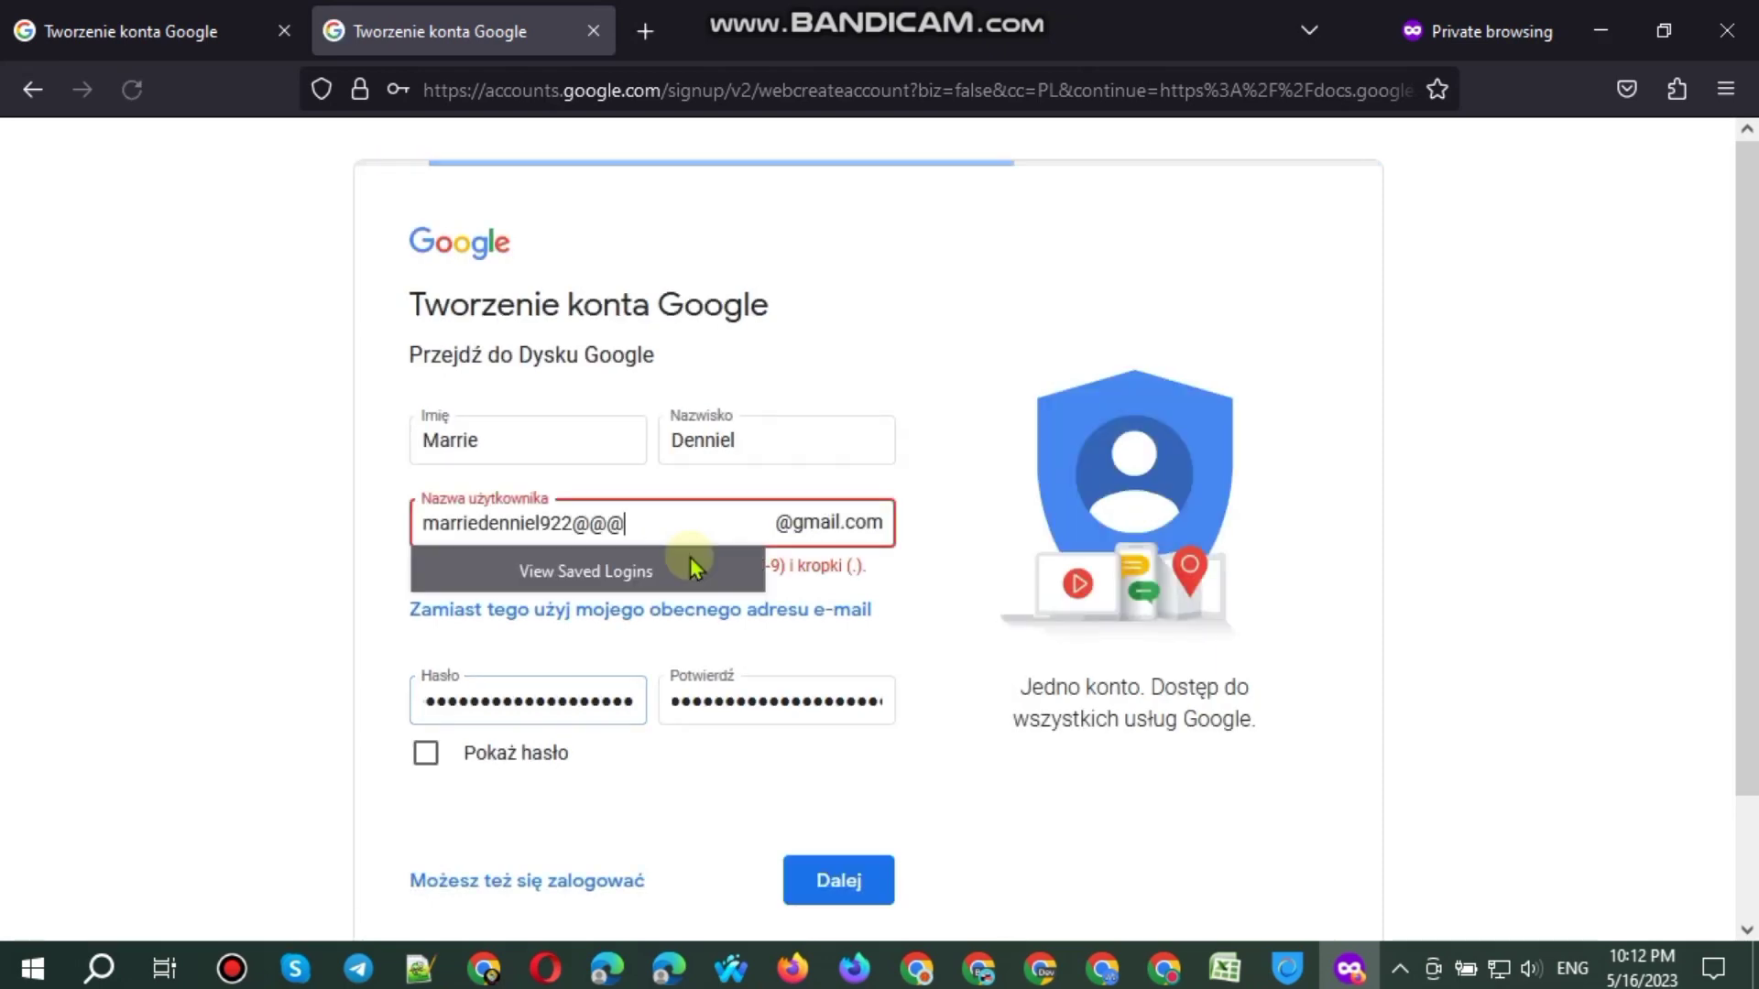
key(BackSpace)
key(BackSpace)
key(Return)
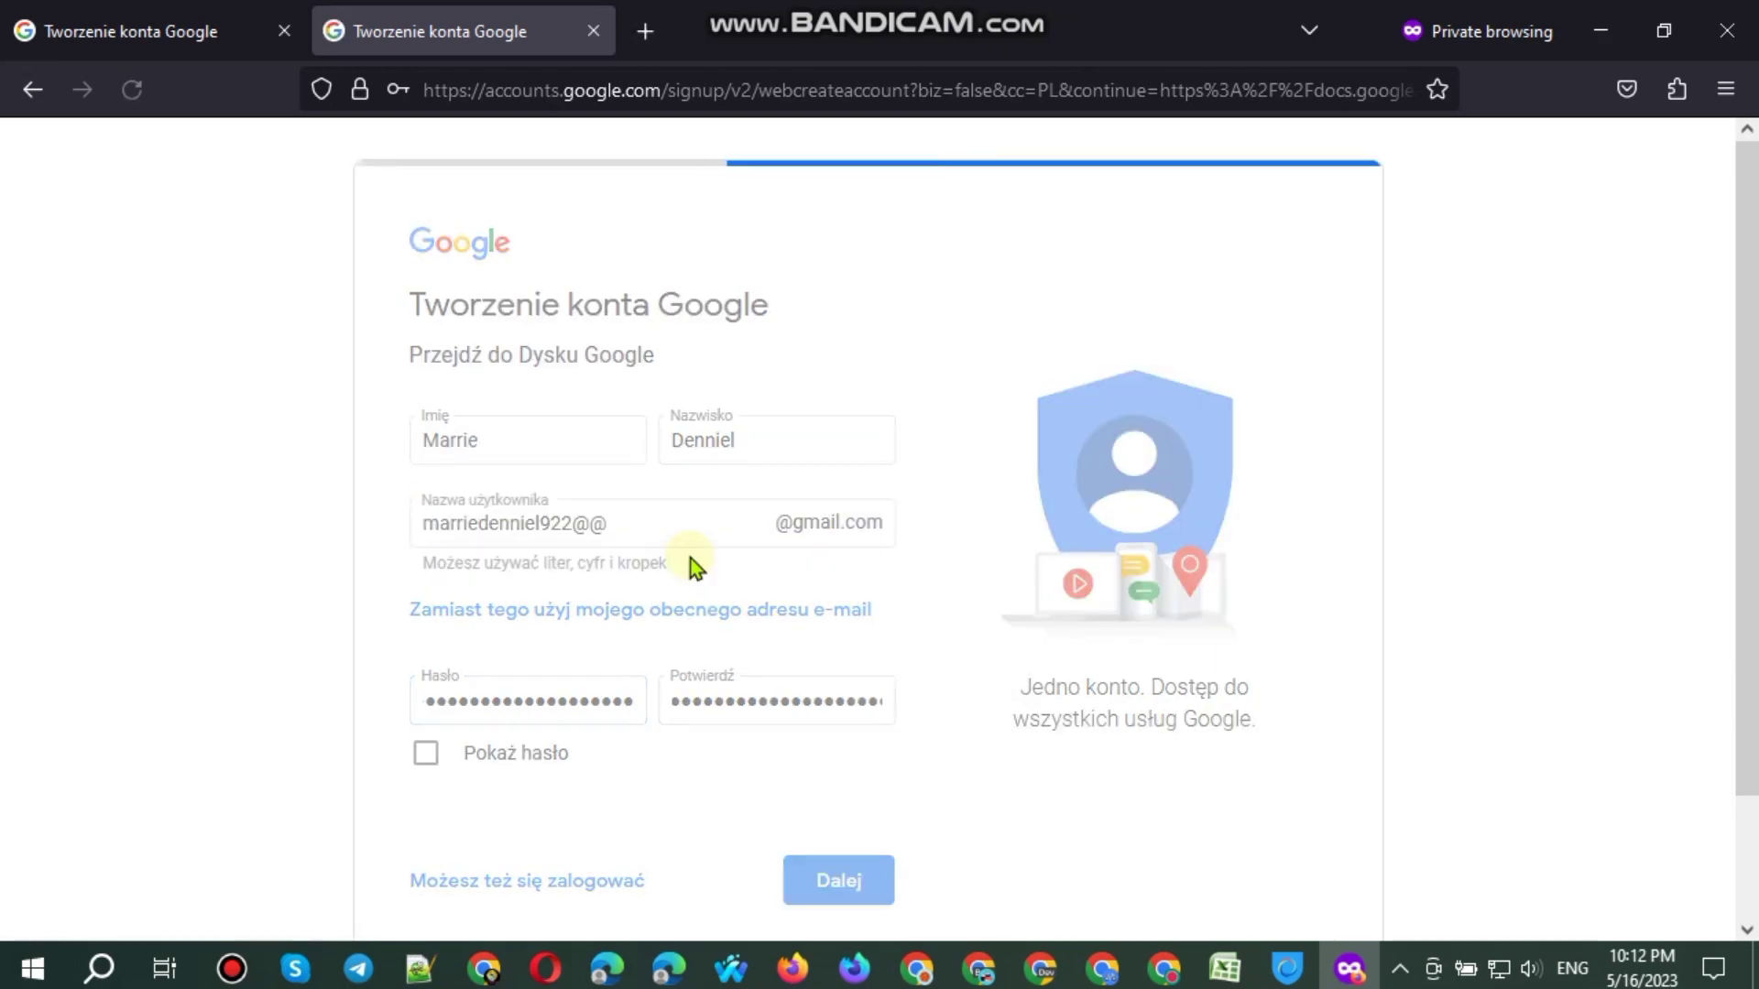
key(BackSpace)
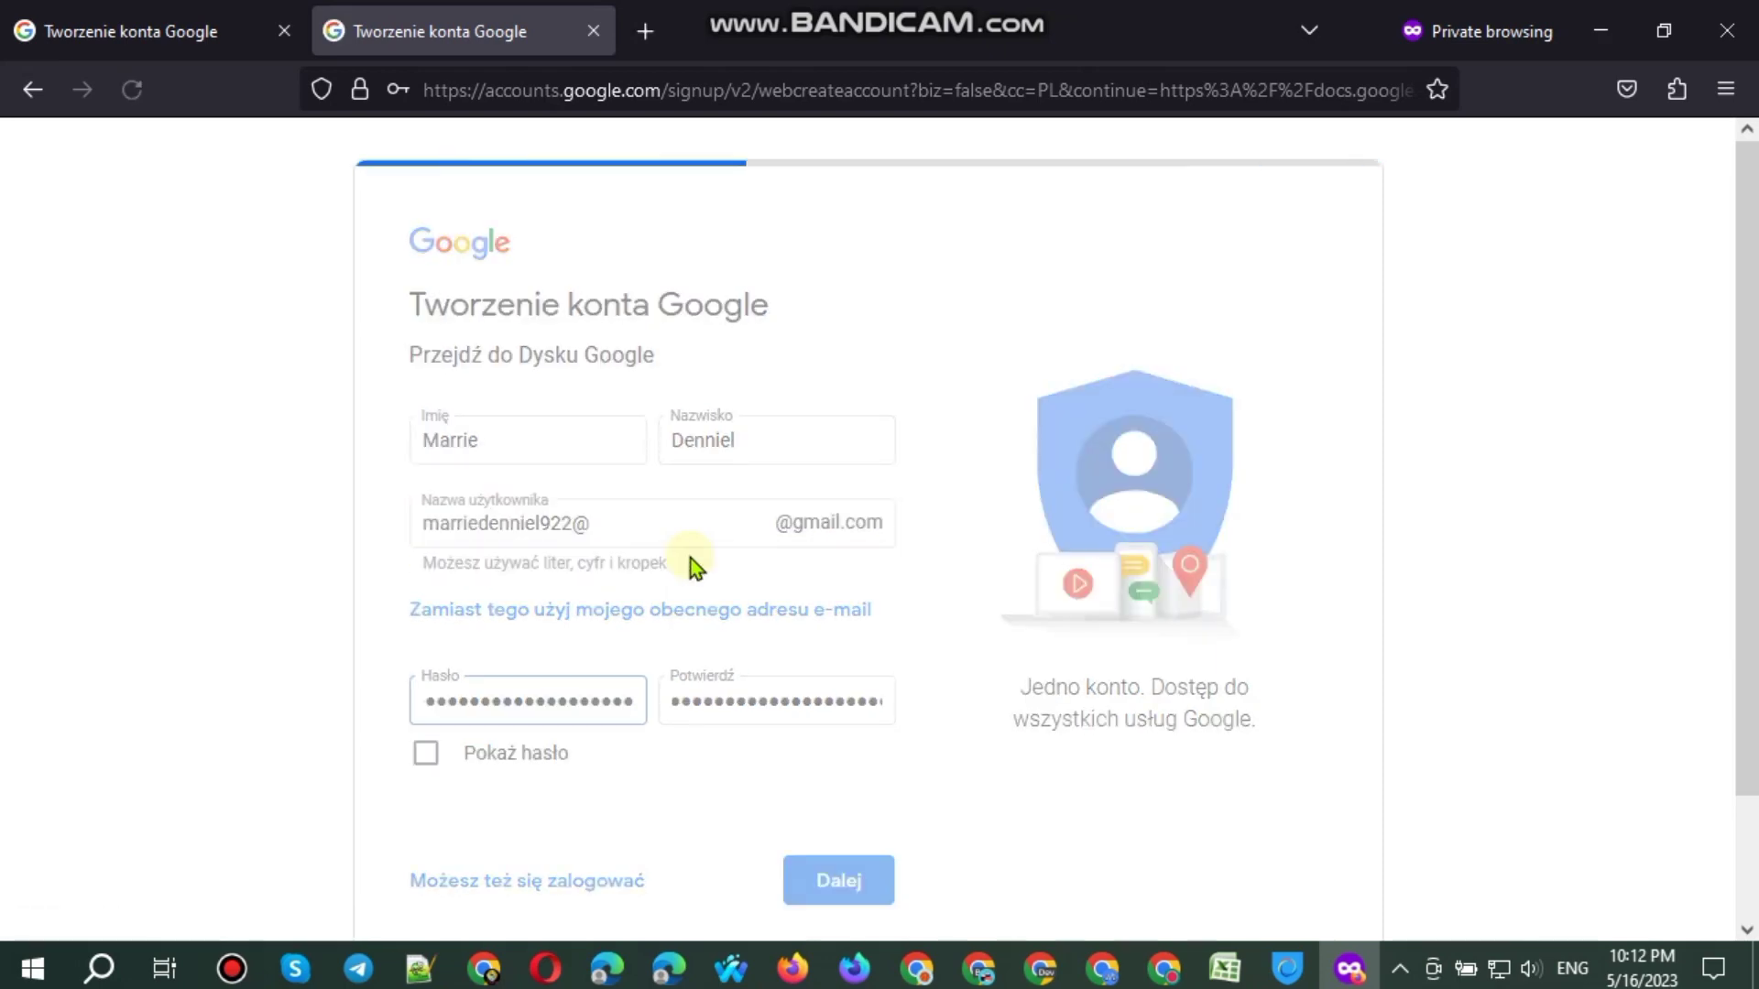
key(BackSpace)
scroll(982, 738, down, 2)
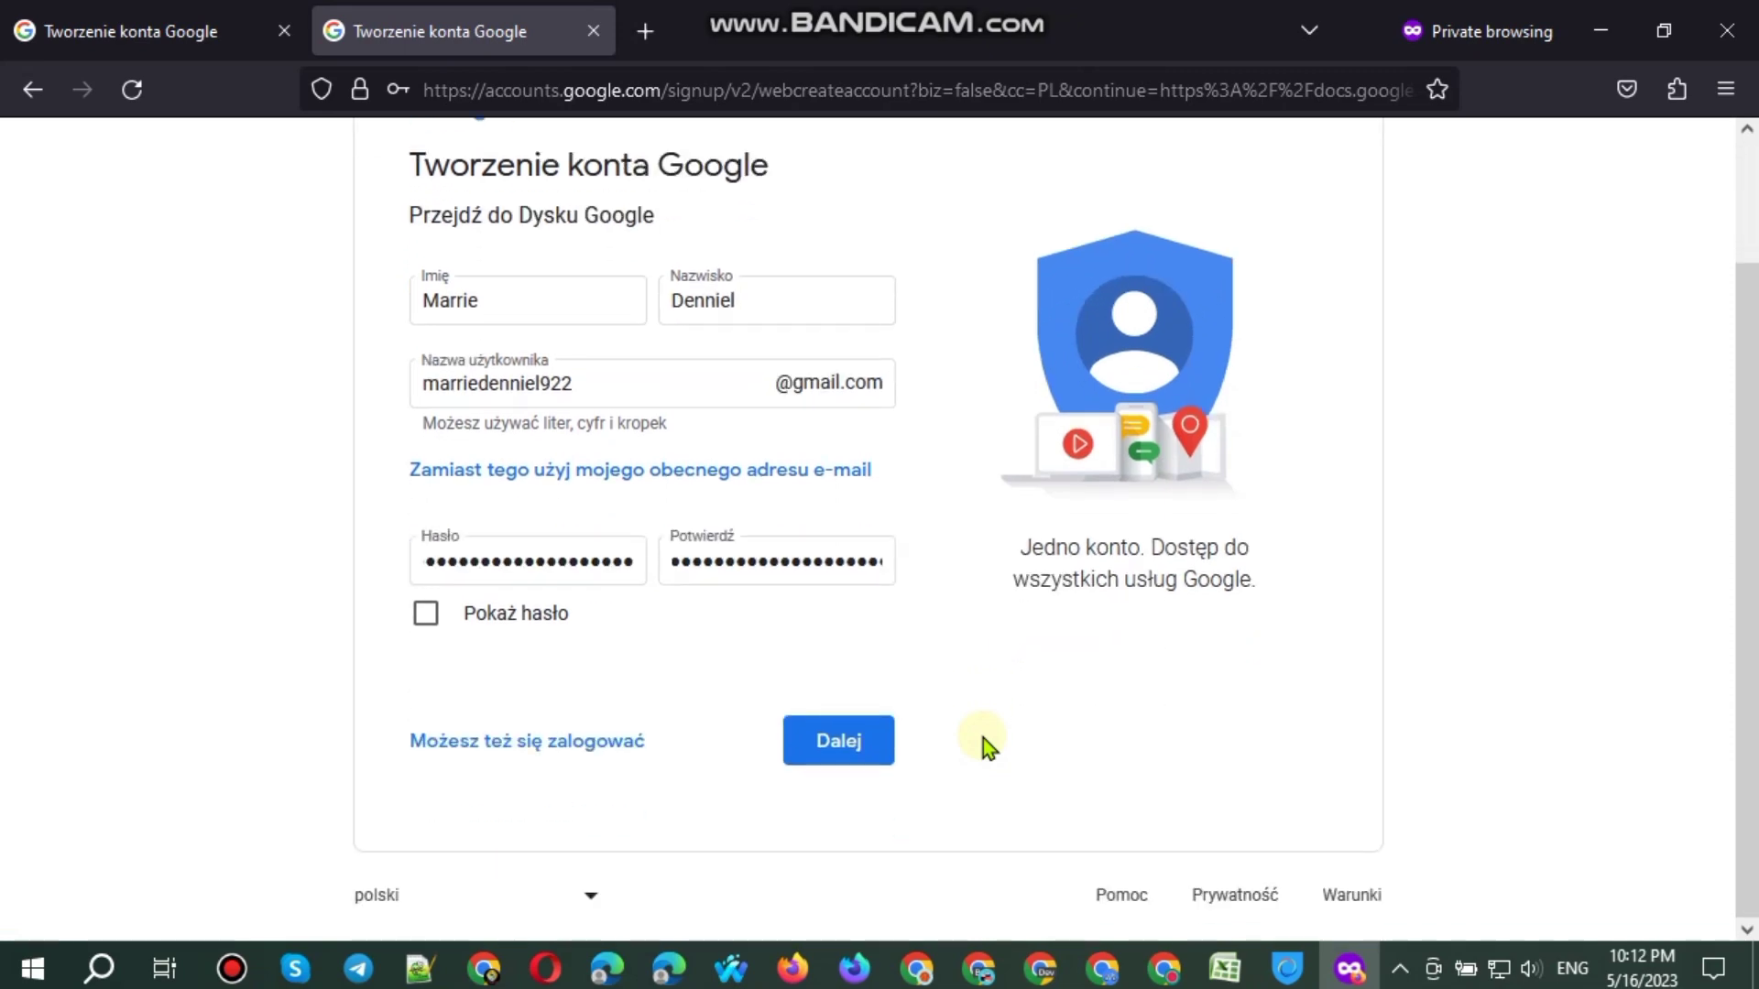
scroll(982, 738, up, 2)
scroll(981, 738, down, 2)
scroll(982, 738, up, 2)
scroll(981, 739, down, 2)
click(861, 747)
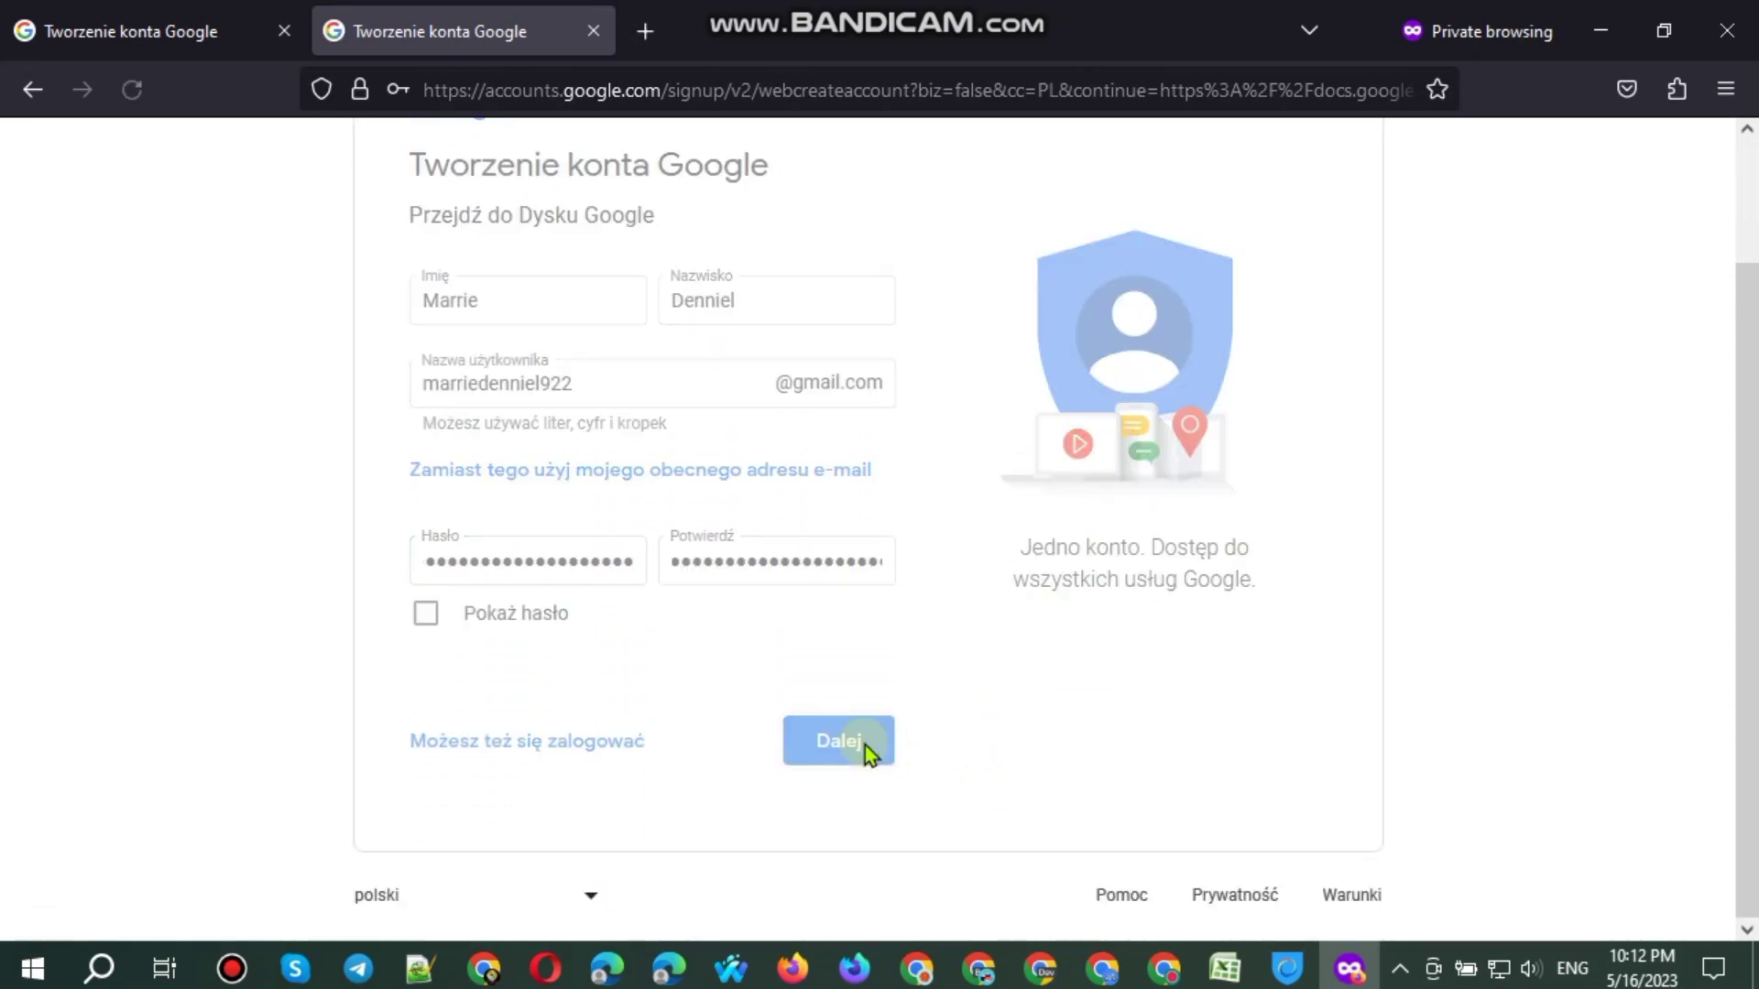
click(484, 969)
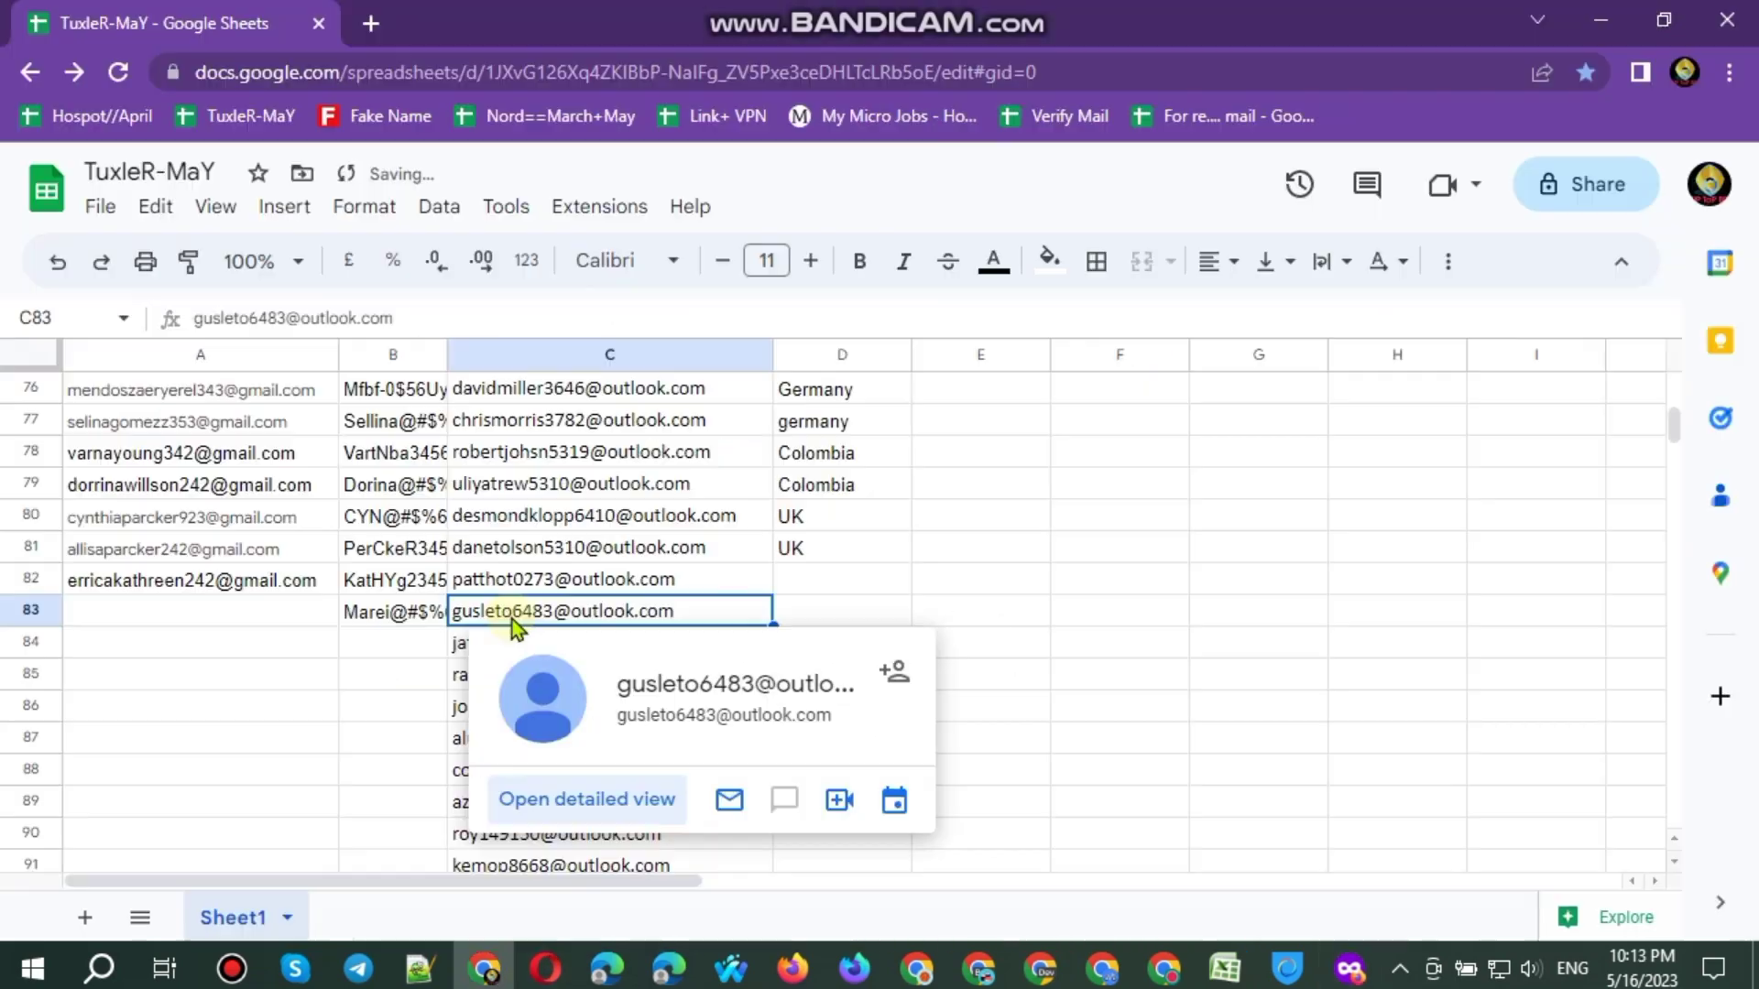
key(alt+Tab)
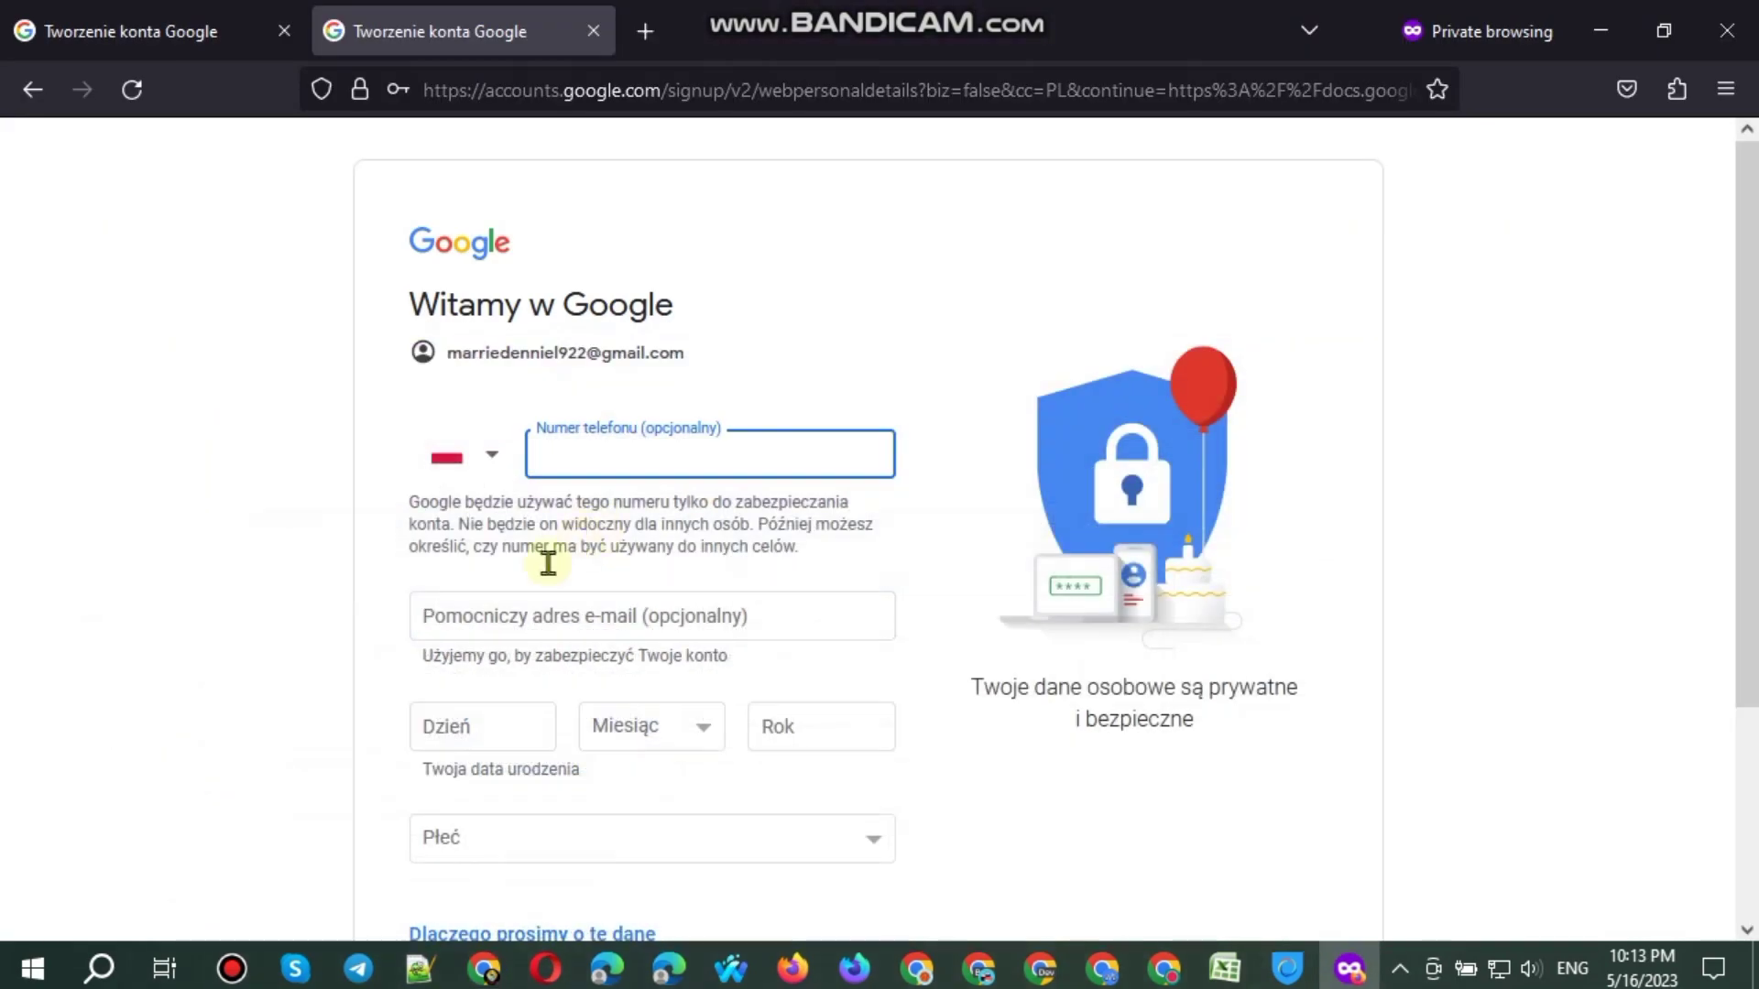
click(527, 610)
triple_click(510, 353)
key(ctrl+c)
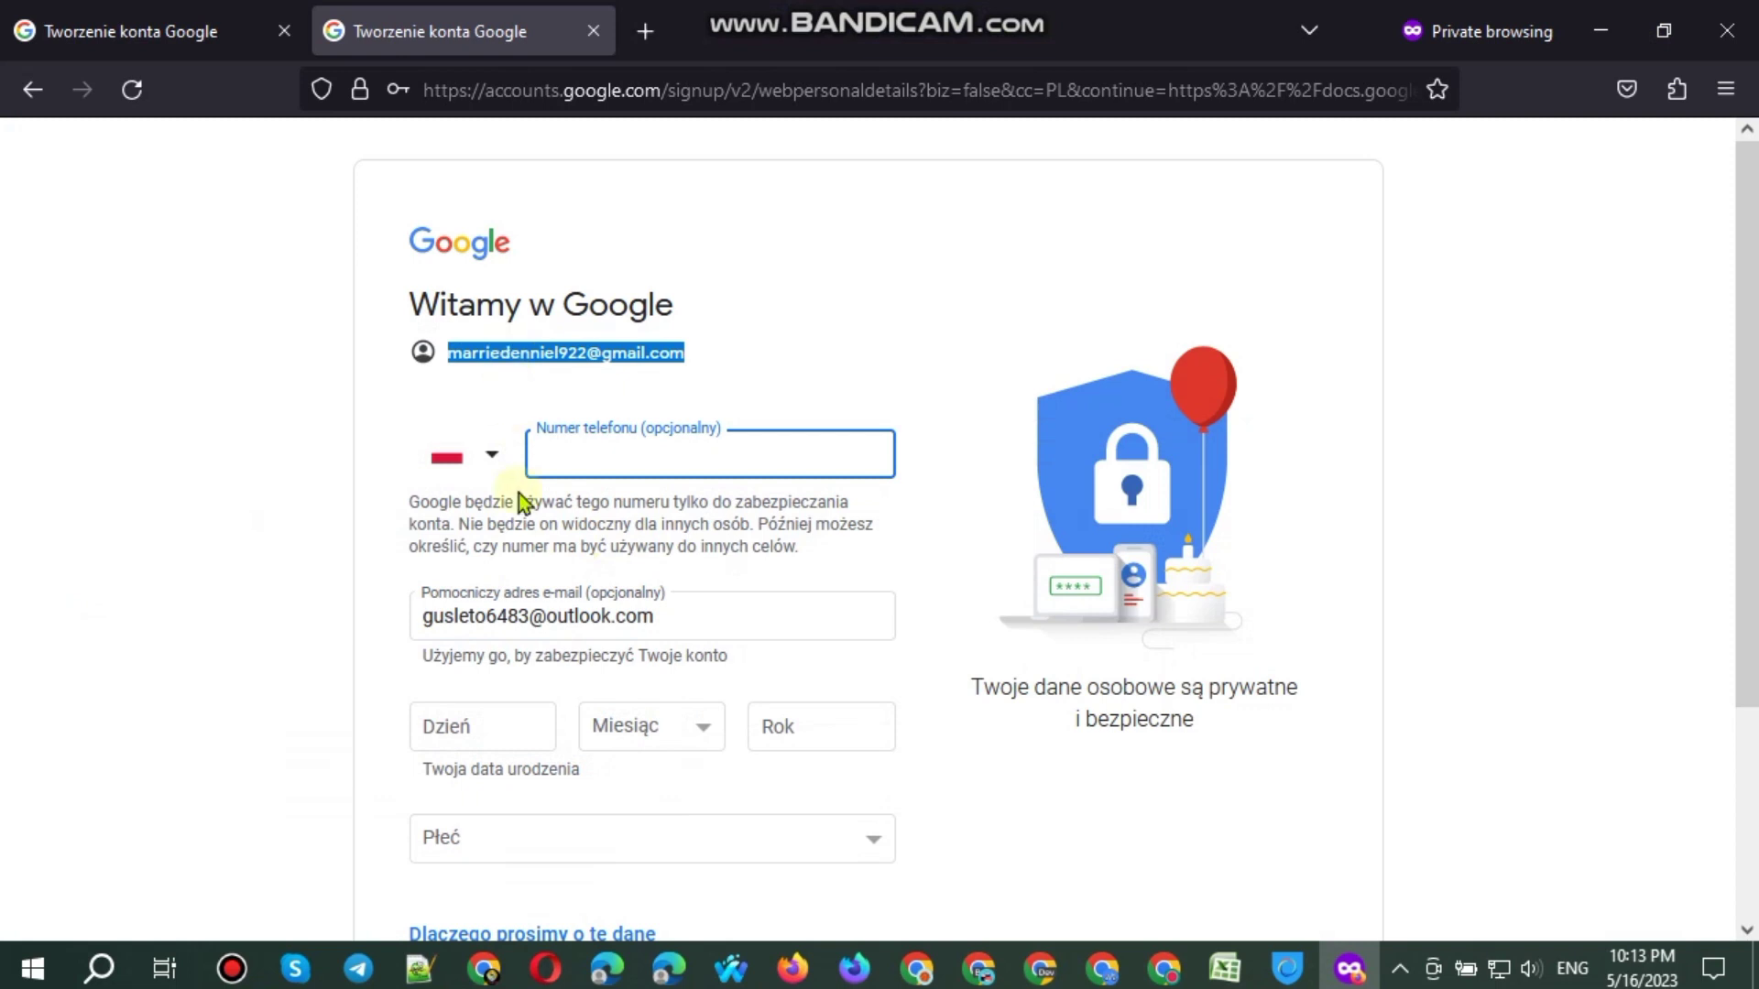
click(492, 733)
click(623, 726)
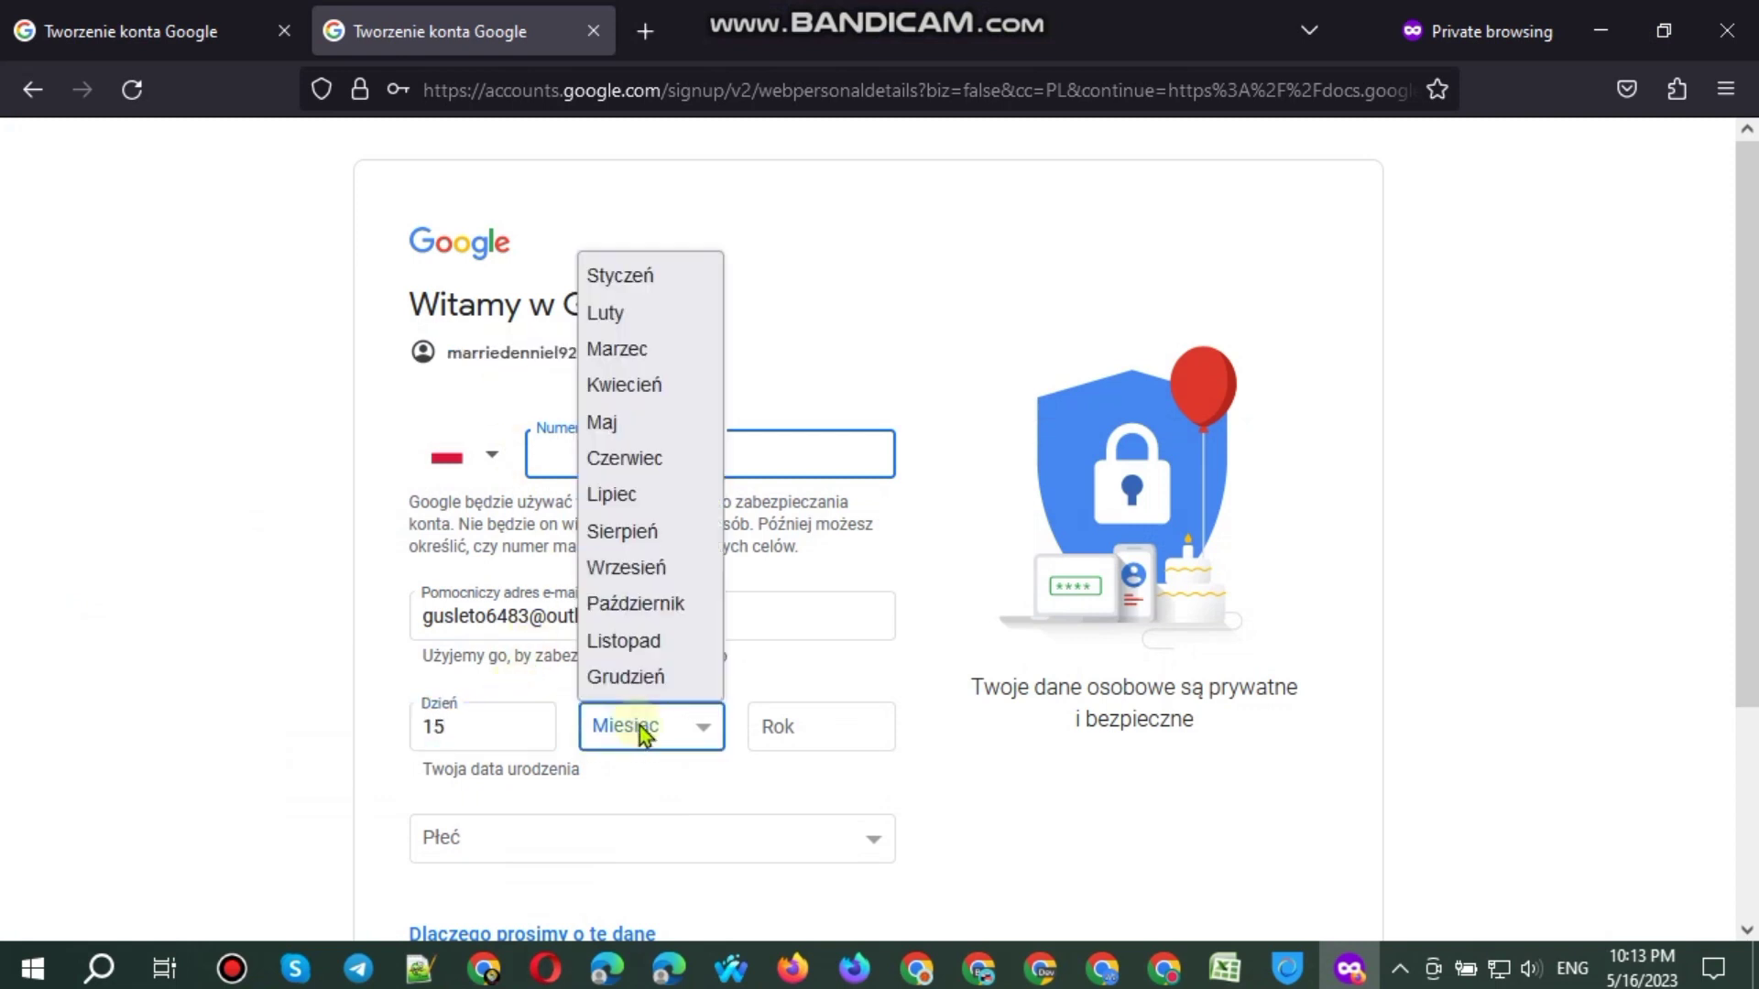
click(698, 577)
click(828, 737)
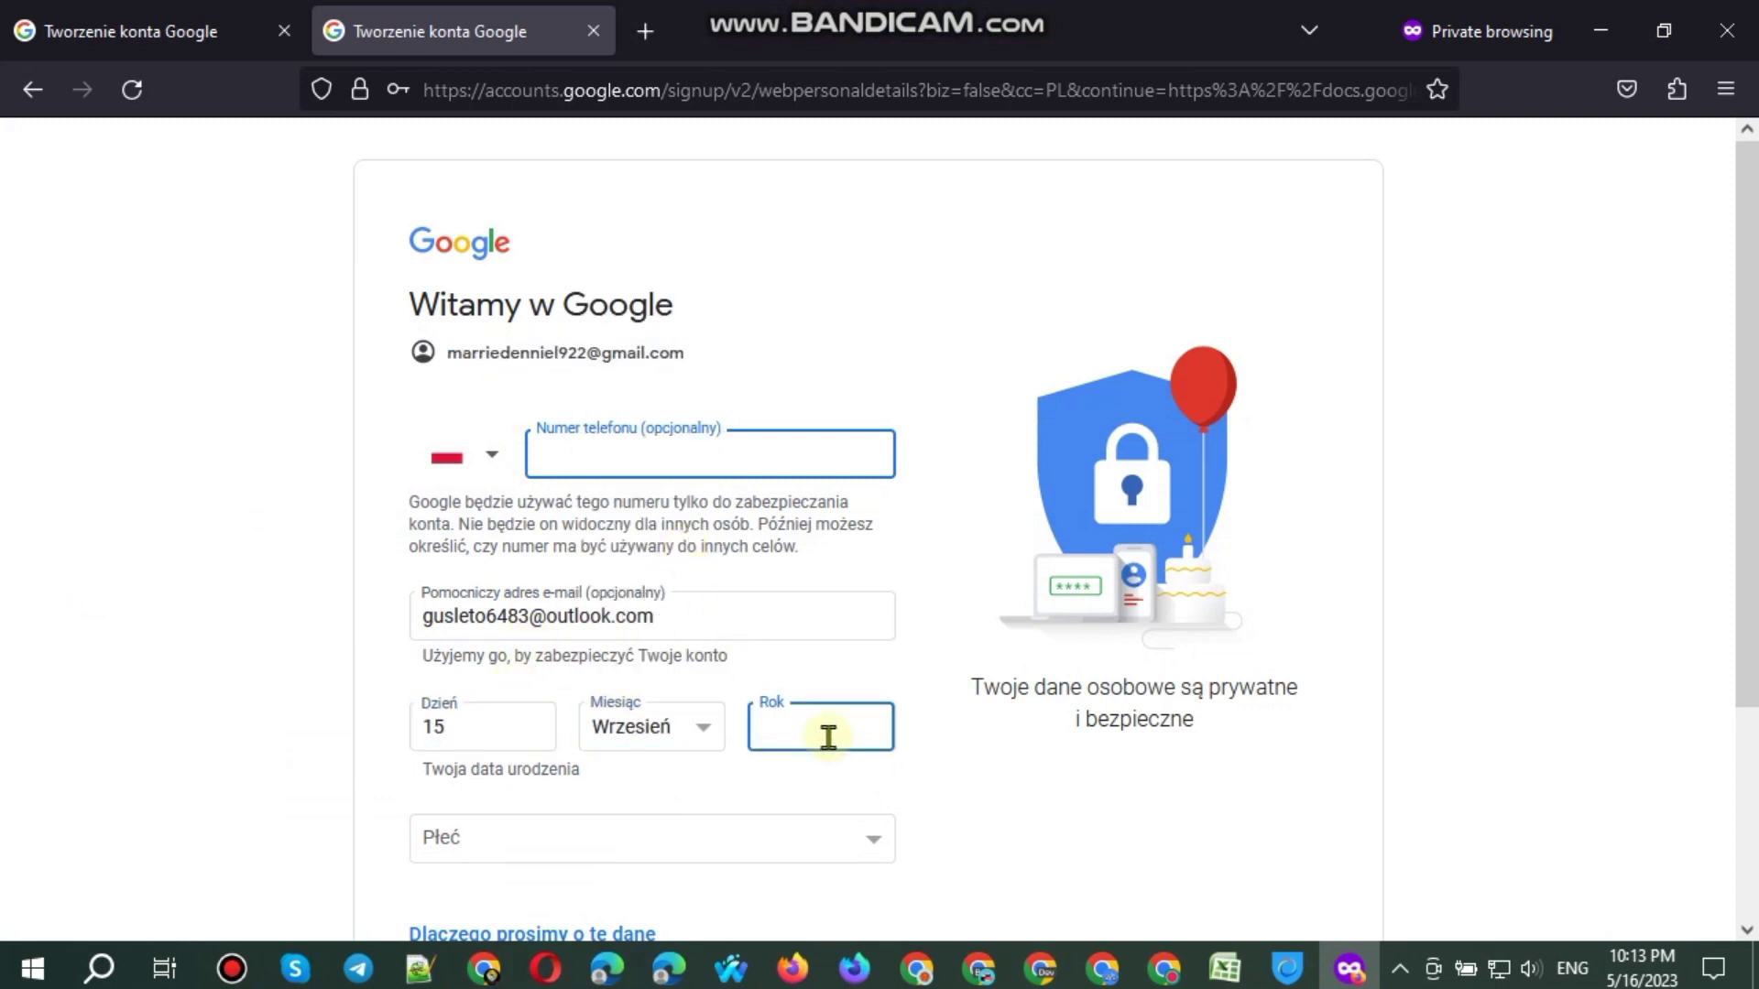
scroll(577, 706, down, 2)
click(577, 706)
click(475, 762)
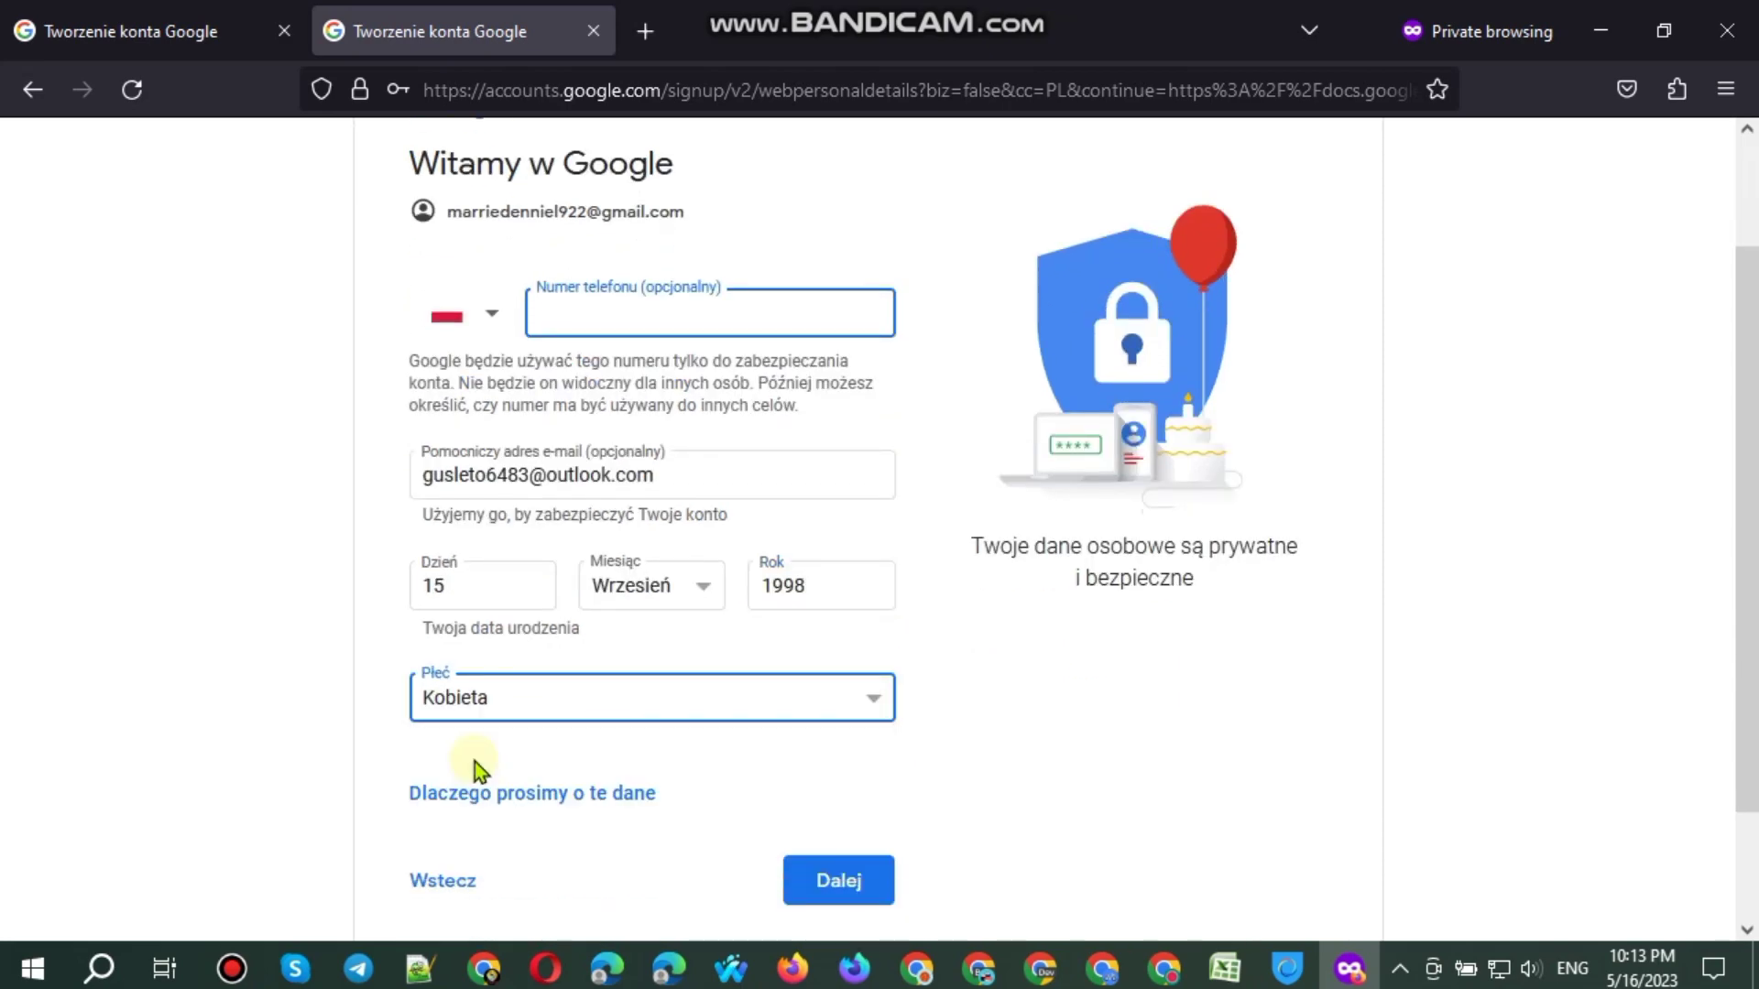
Step: Paste the new Gmail address into cell A83 of the accounts spreadsheet
click(484, 968)
key(ctrl+v)
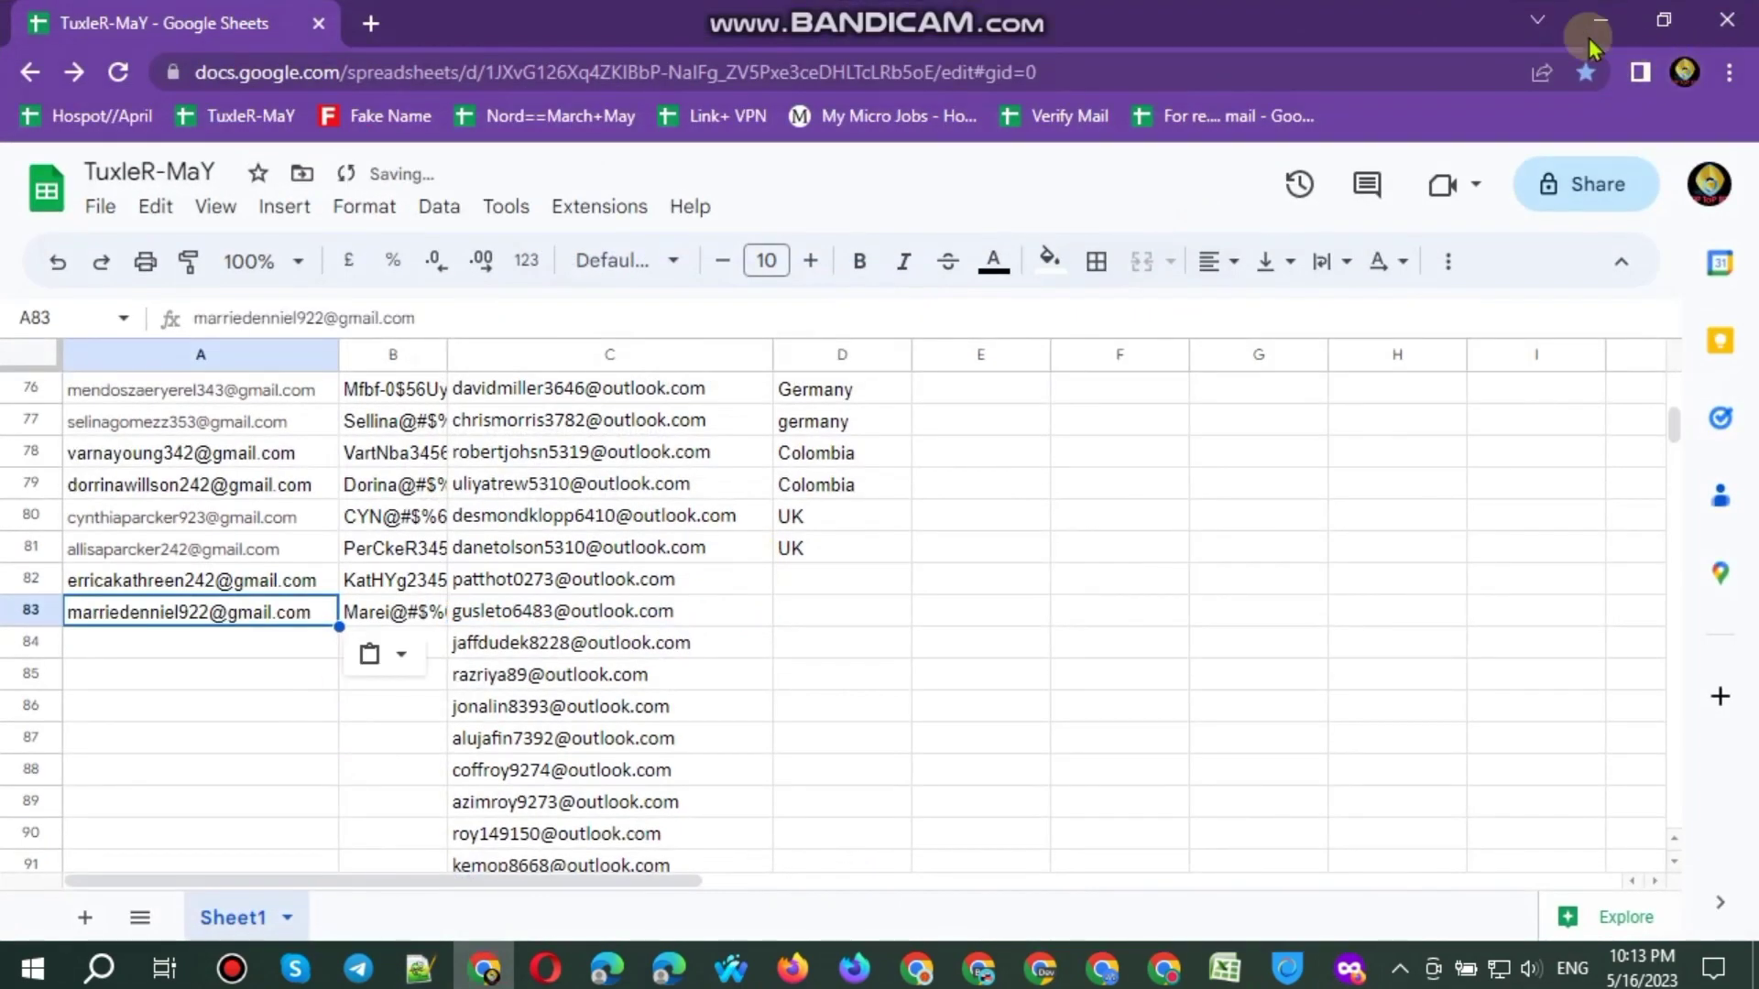
click(1598, 28)
Step: Submit the personal details in both sign-ups and choose Szybka personalizacja
click(841, 881)
click(137, 30)
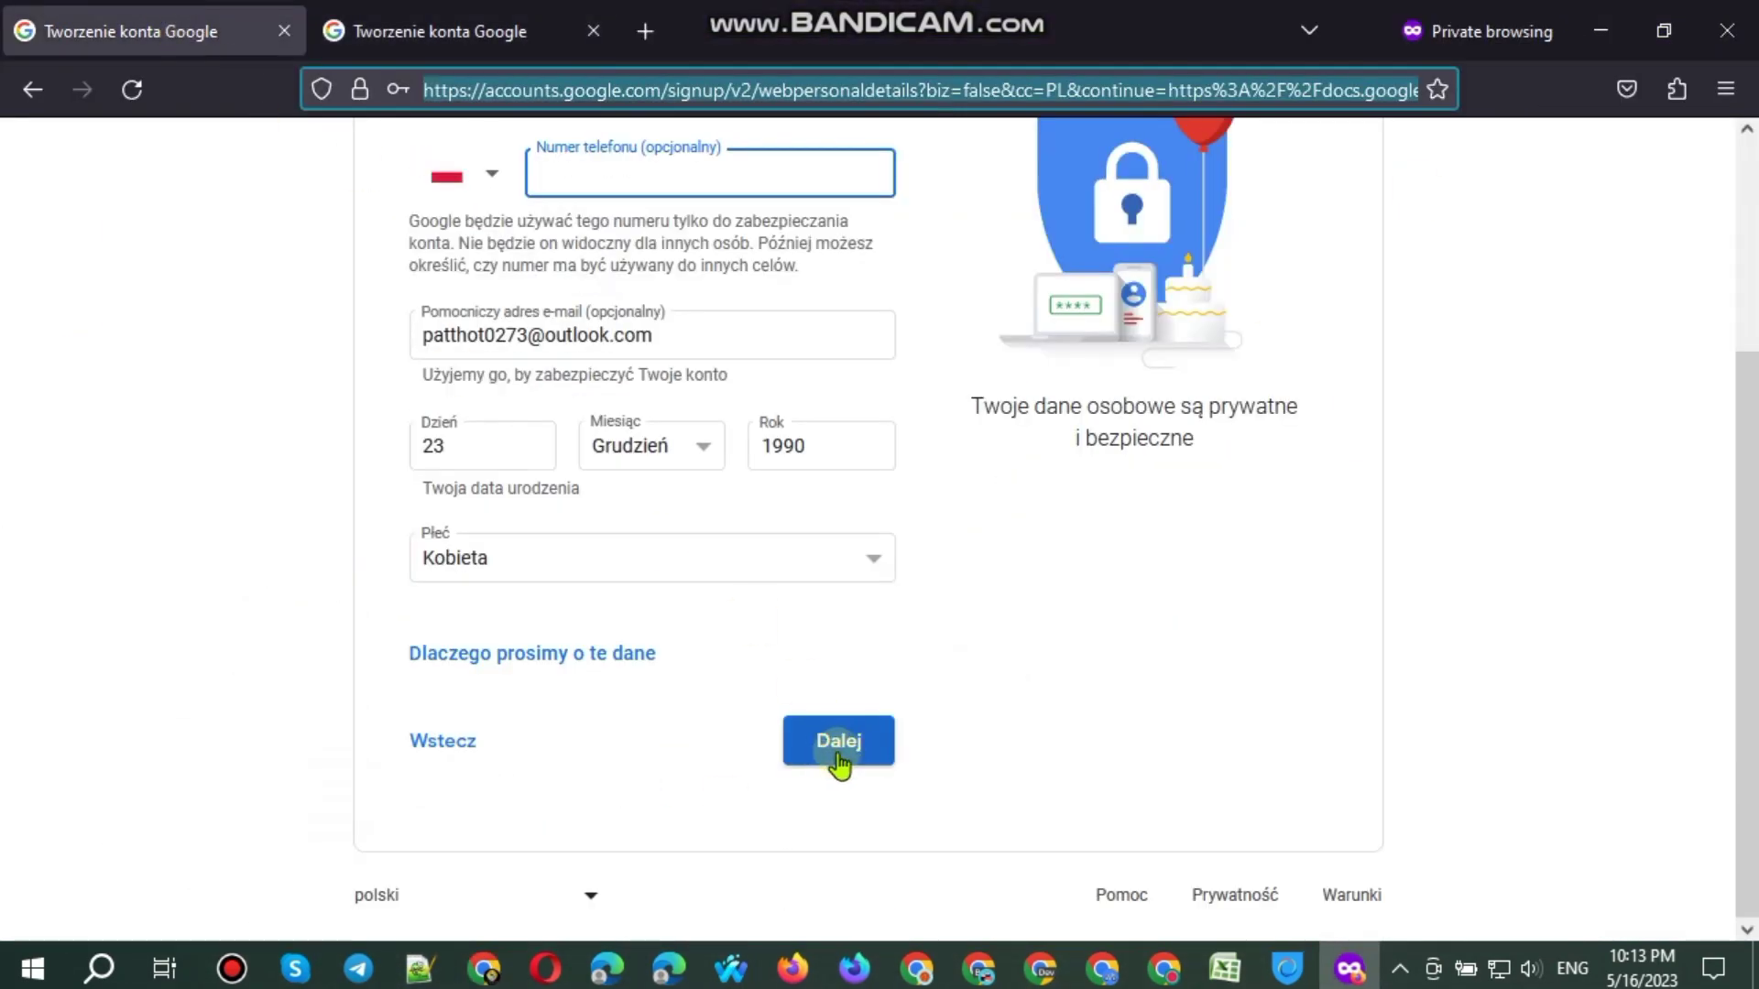
click(838, 753)
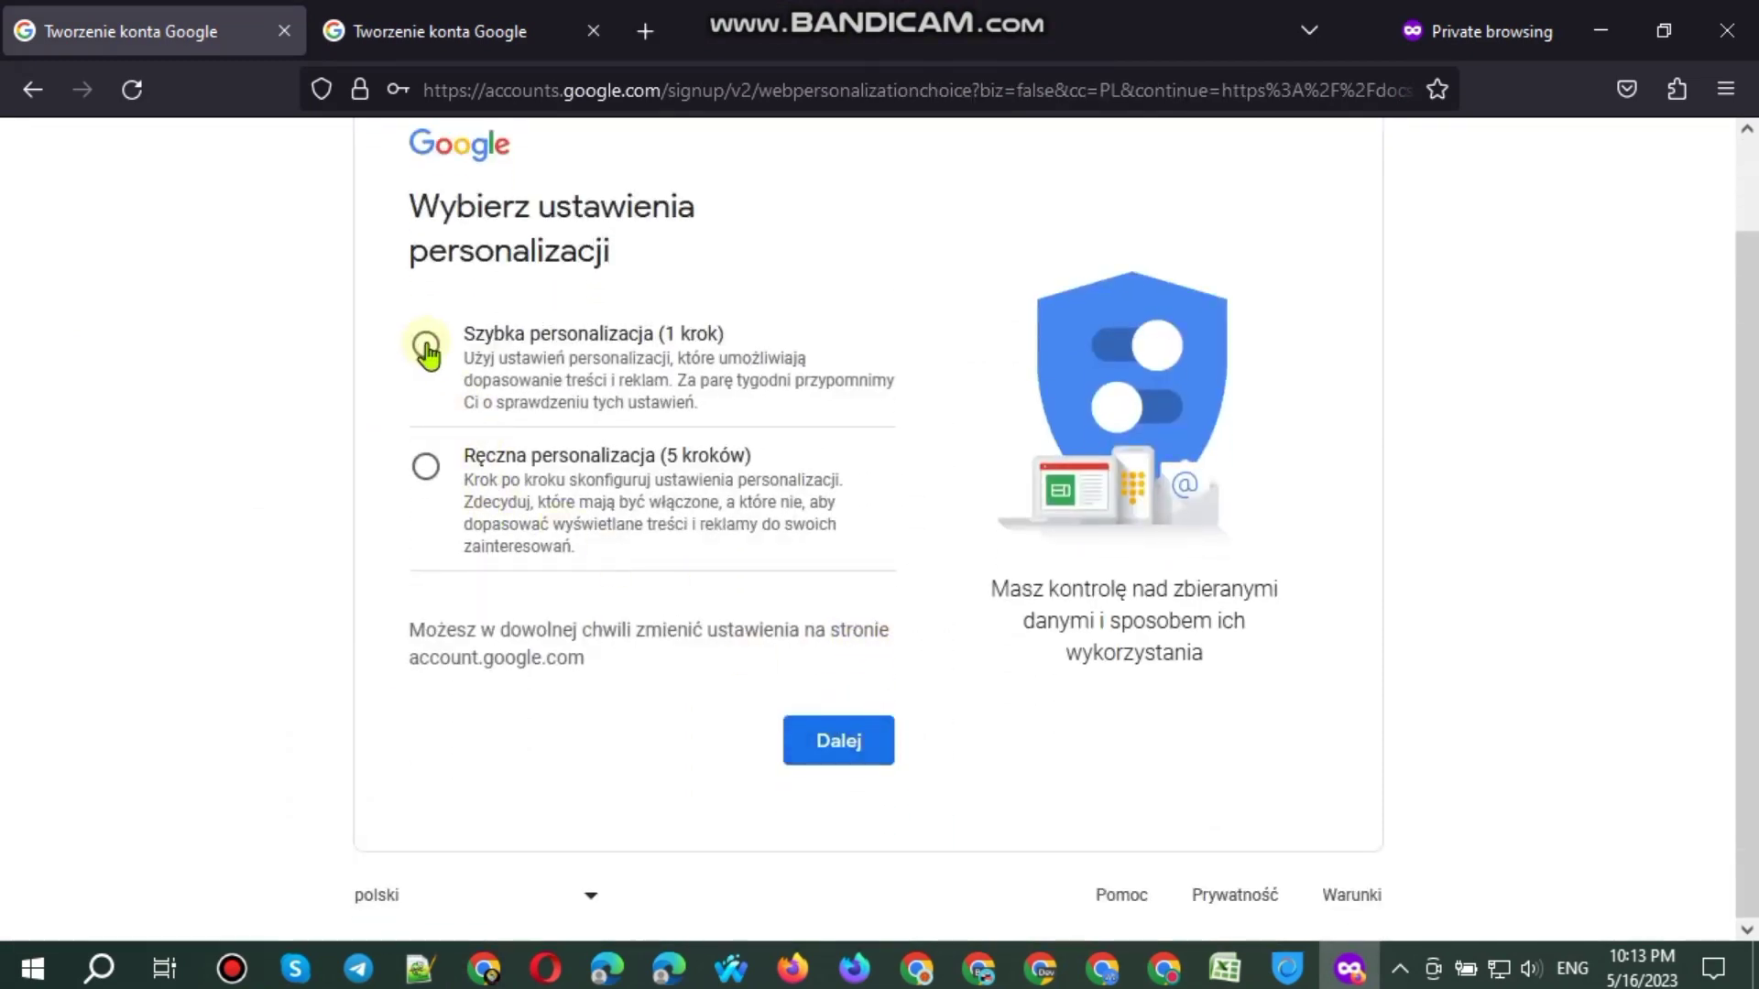
click(426, 348)
click(859, 753)
click(339, 20)
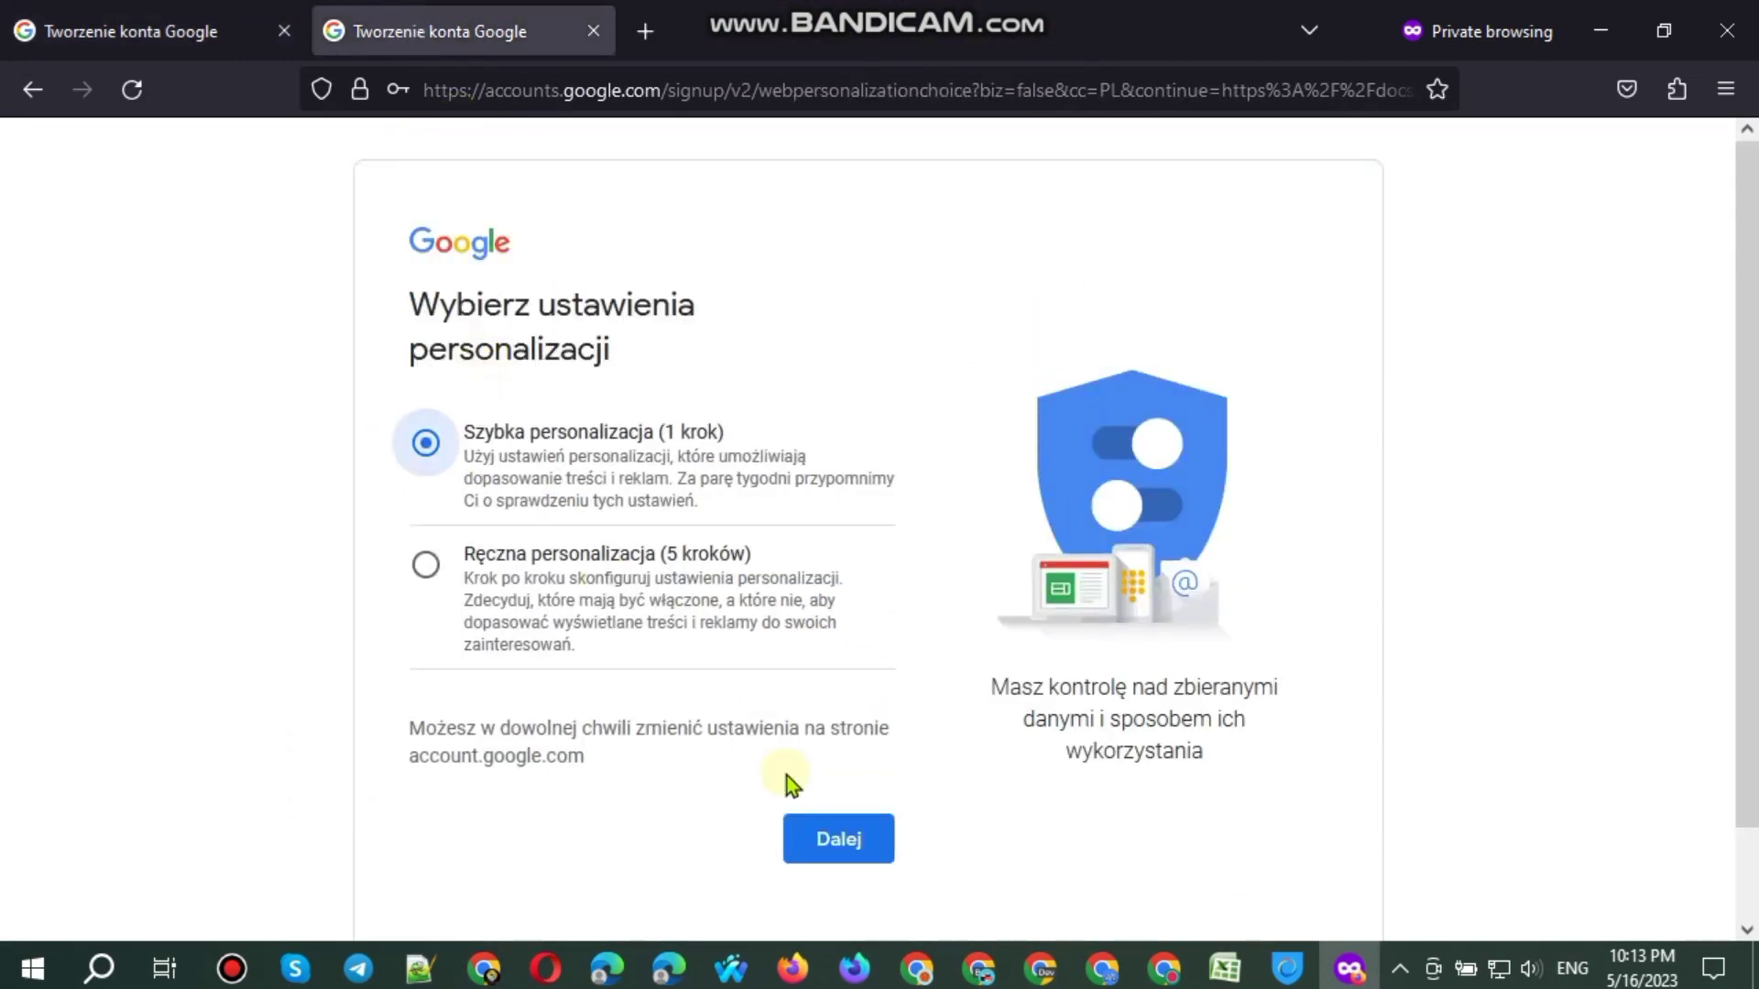
click(837, 838)
click(137, 30)
scroll(728, 772, down, 15)
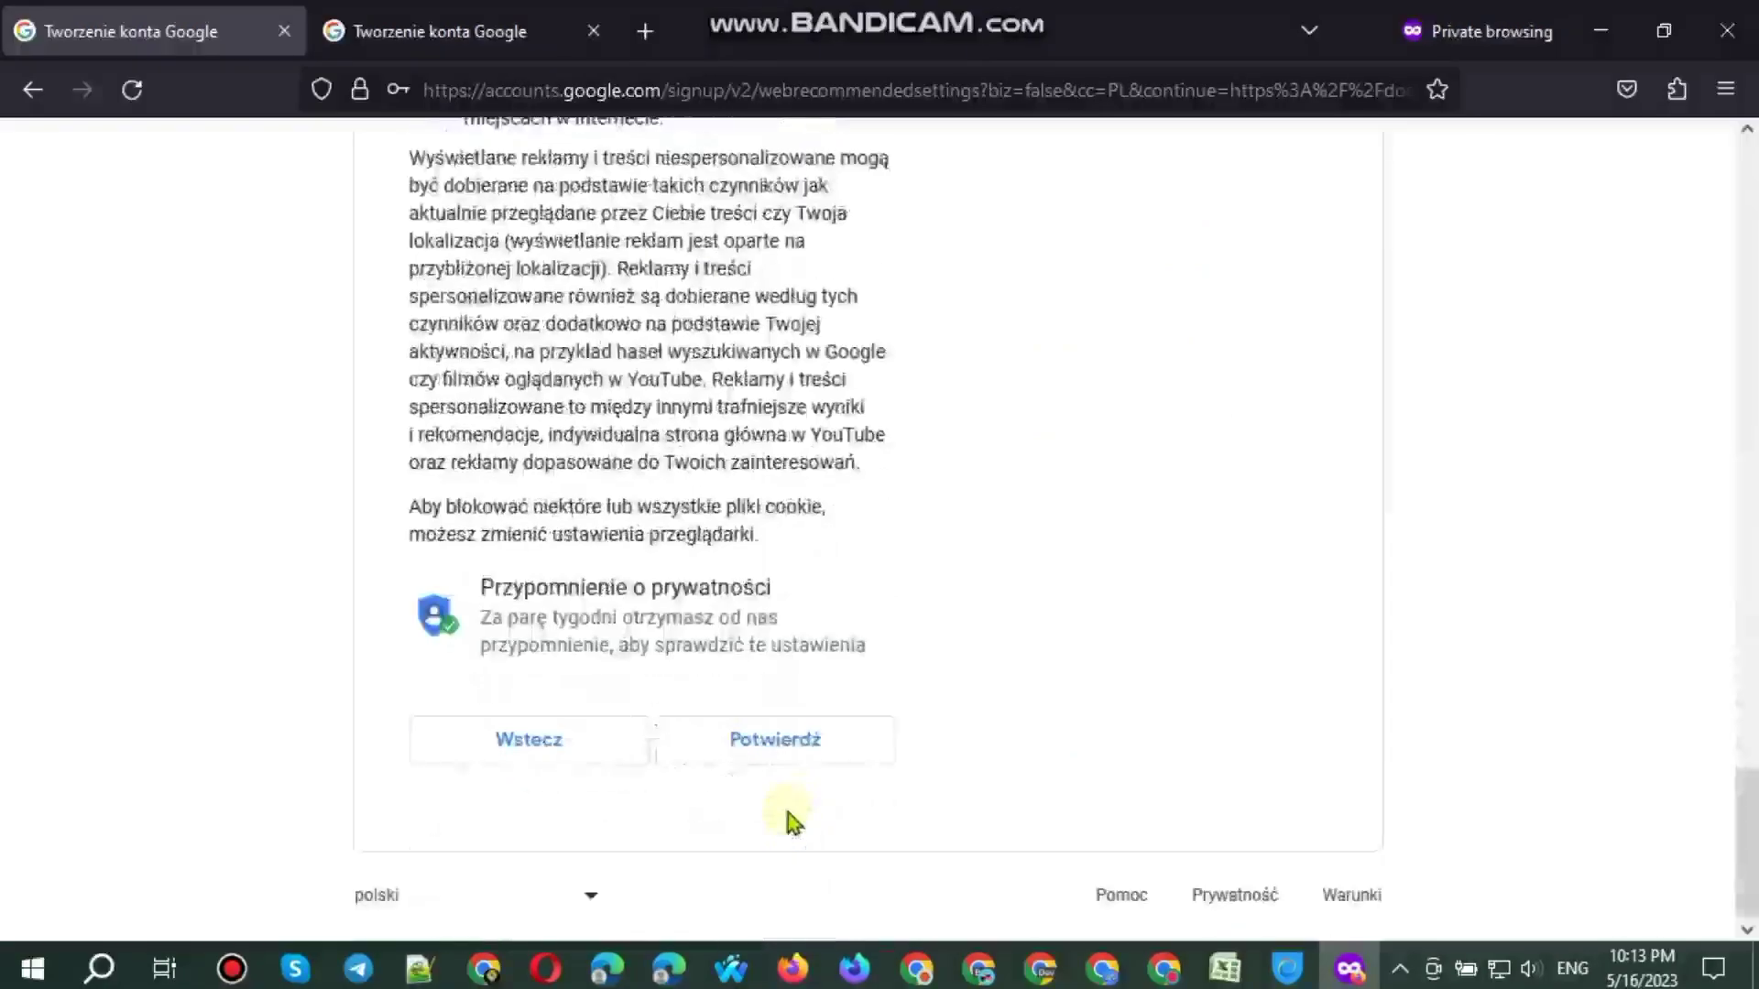
Step: Confirm the personalization settings in both sign-ups to reach the terms page
click(774, 739)
click(439, 31)
scroll(829, 764, down, 15)
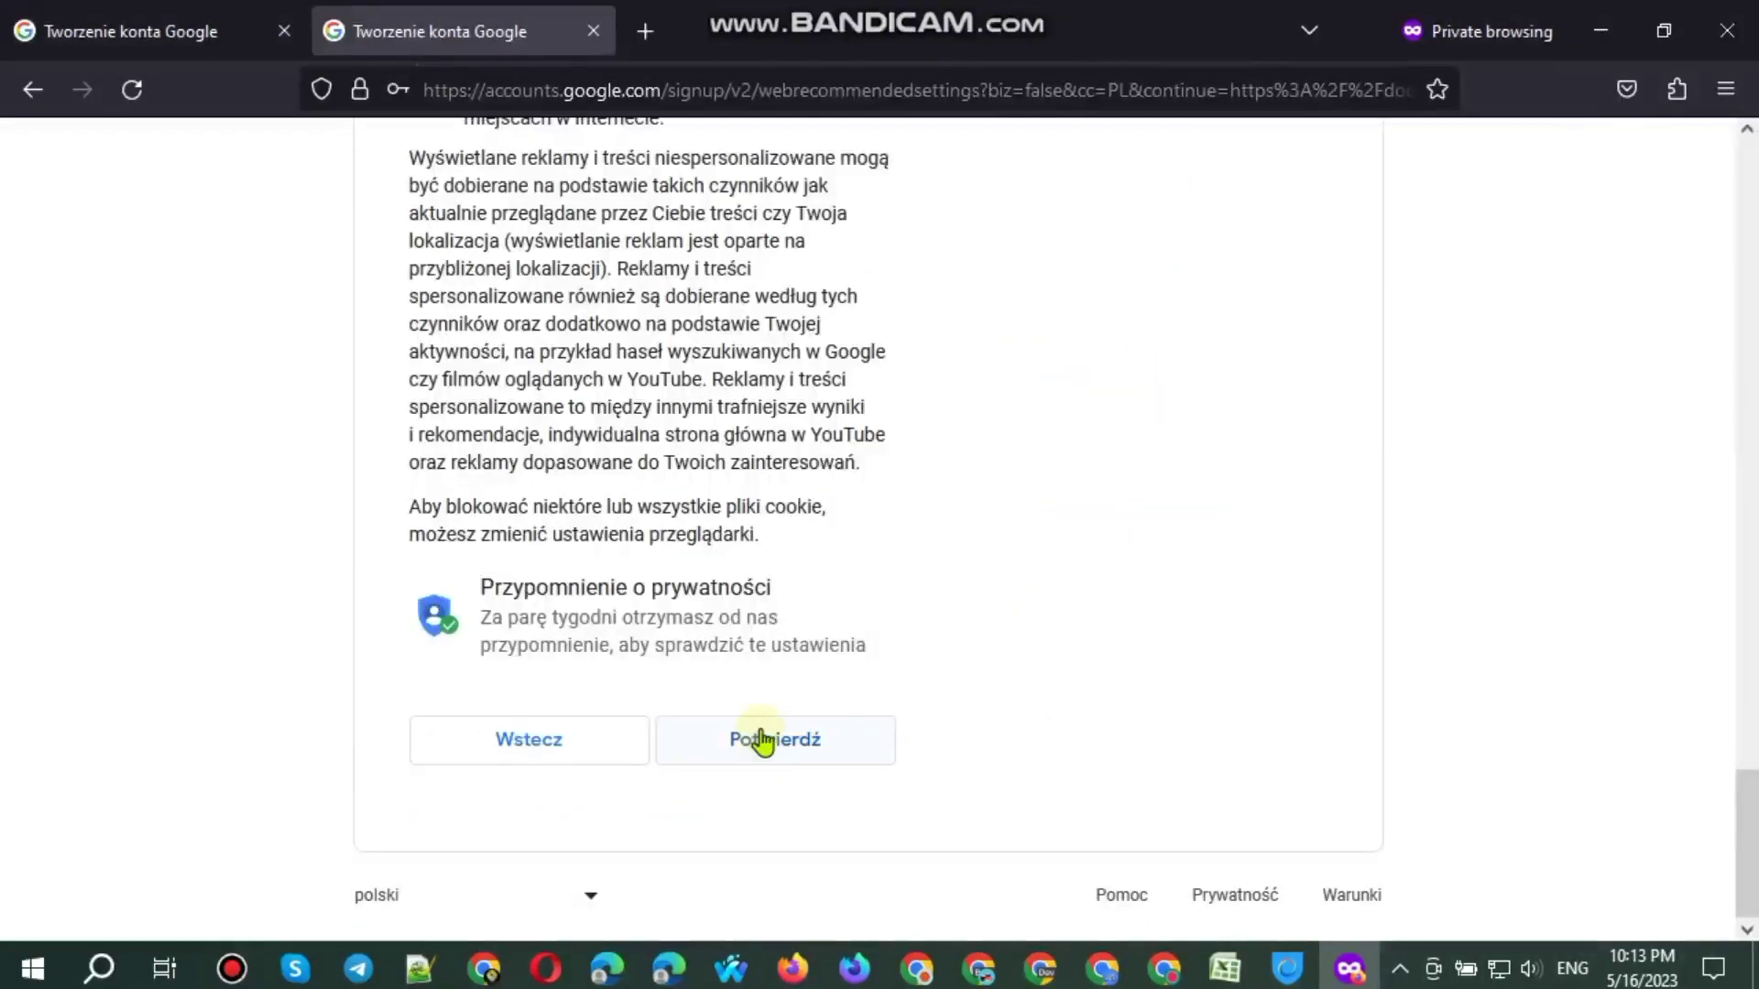
click(763, 740)
click(137, 30)
scroll(642, 687, down, 15)
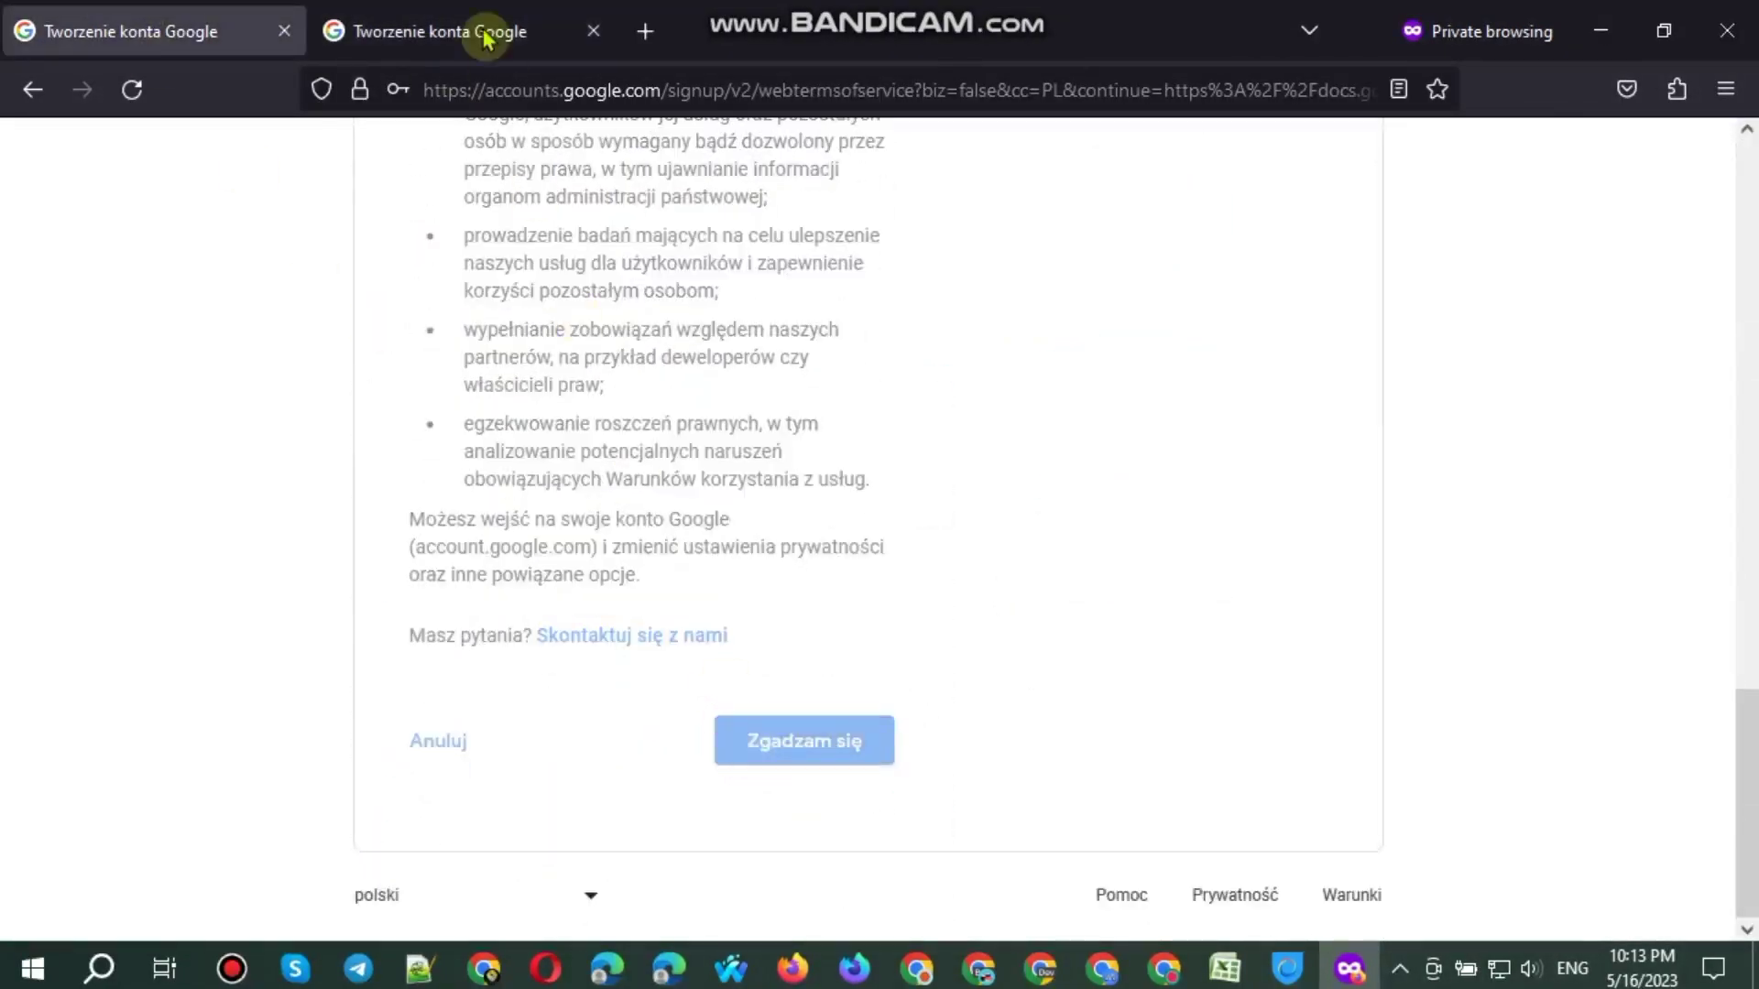
click(485, 39)
scroll(733, 687, down, 15)
click(795, 742)
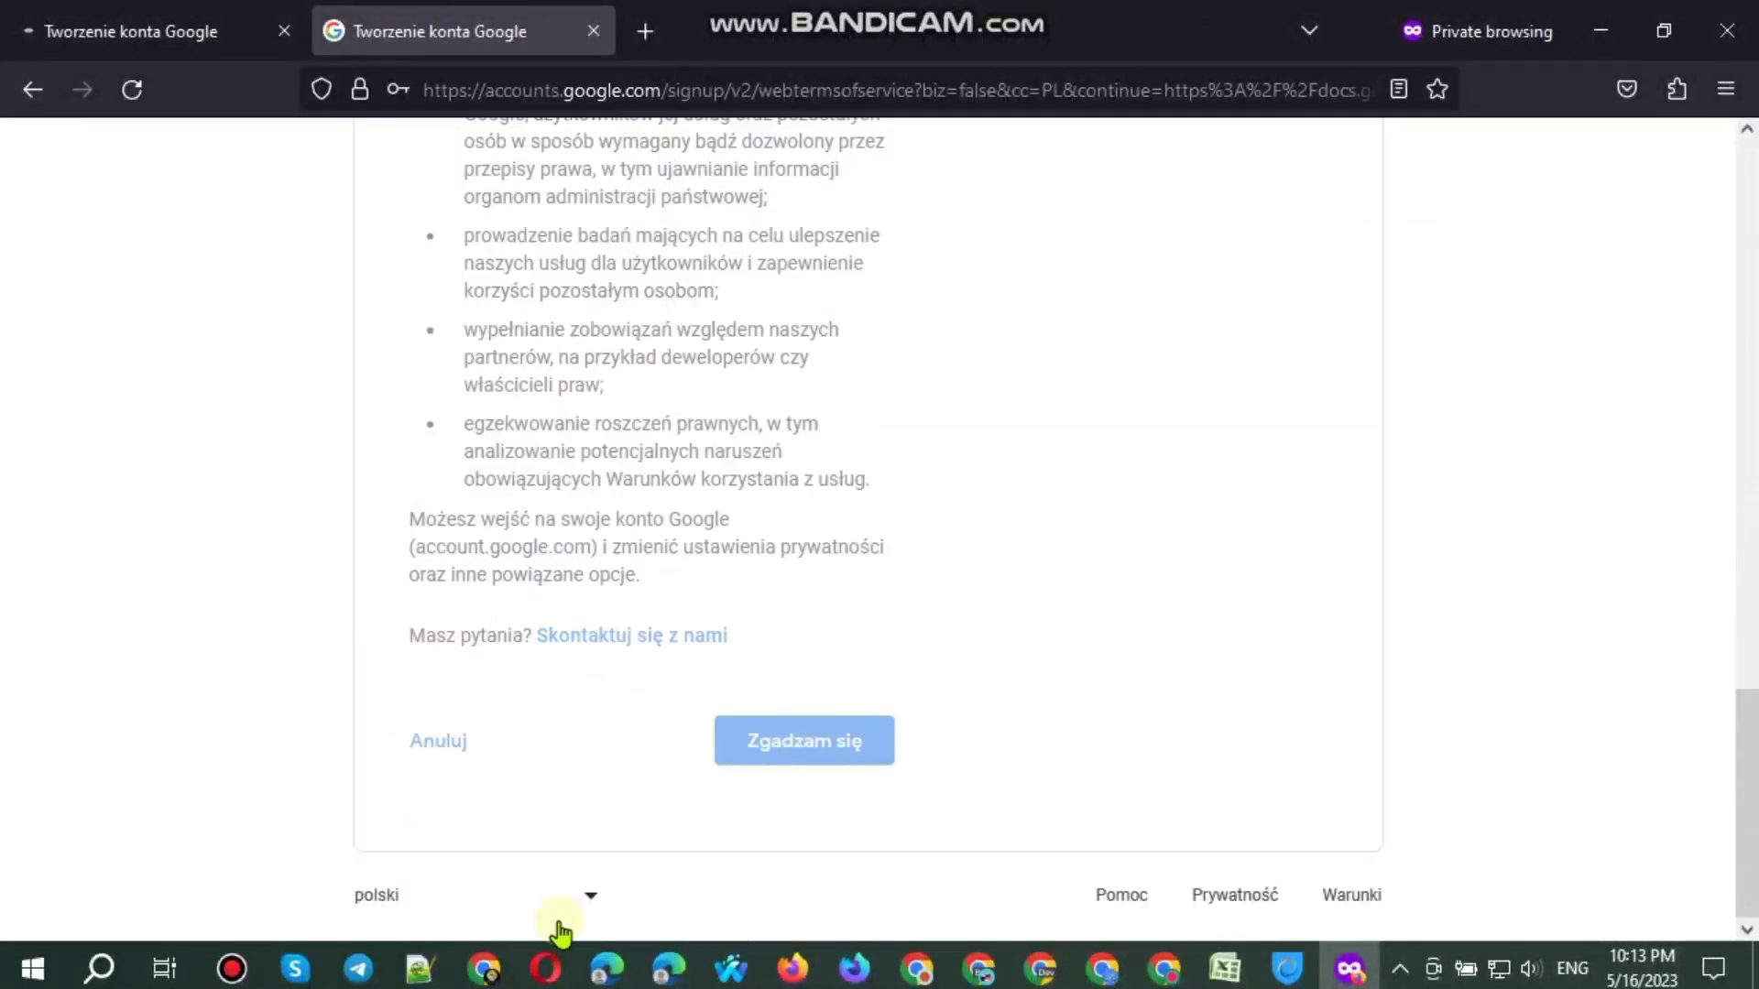
click(485, 972)
click(838, 577)
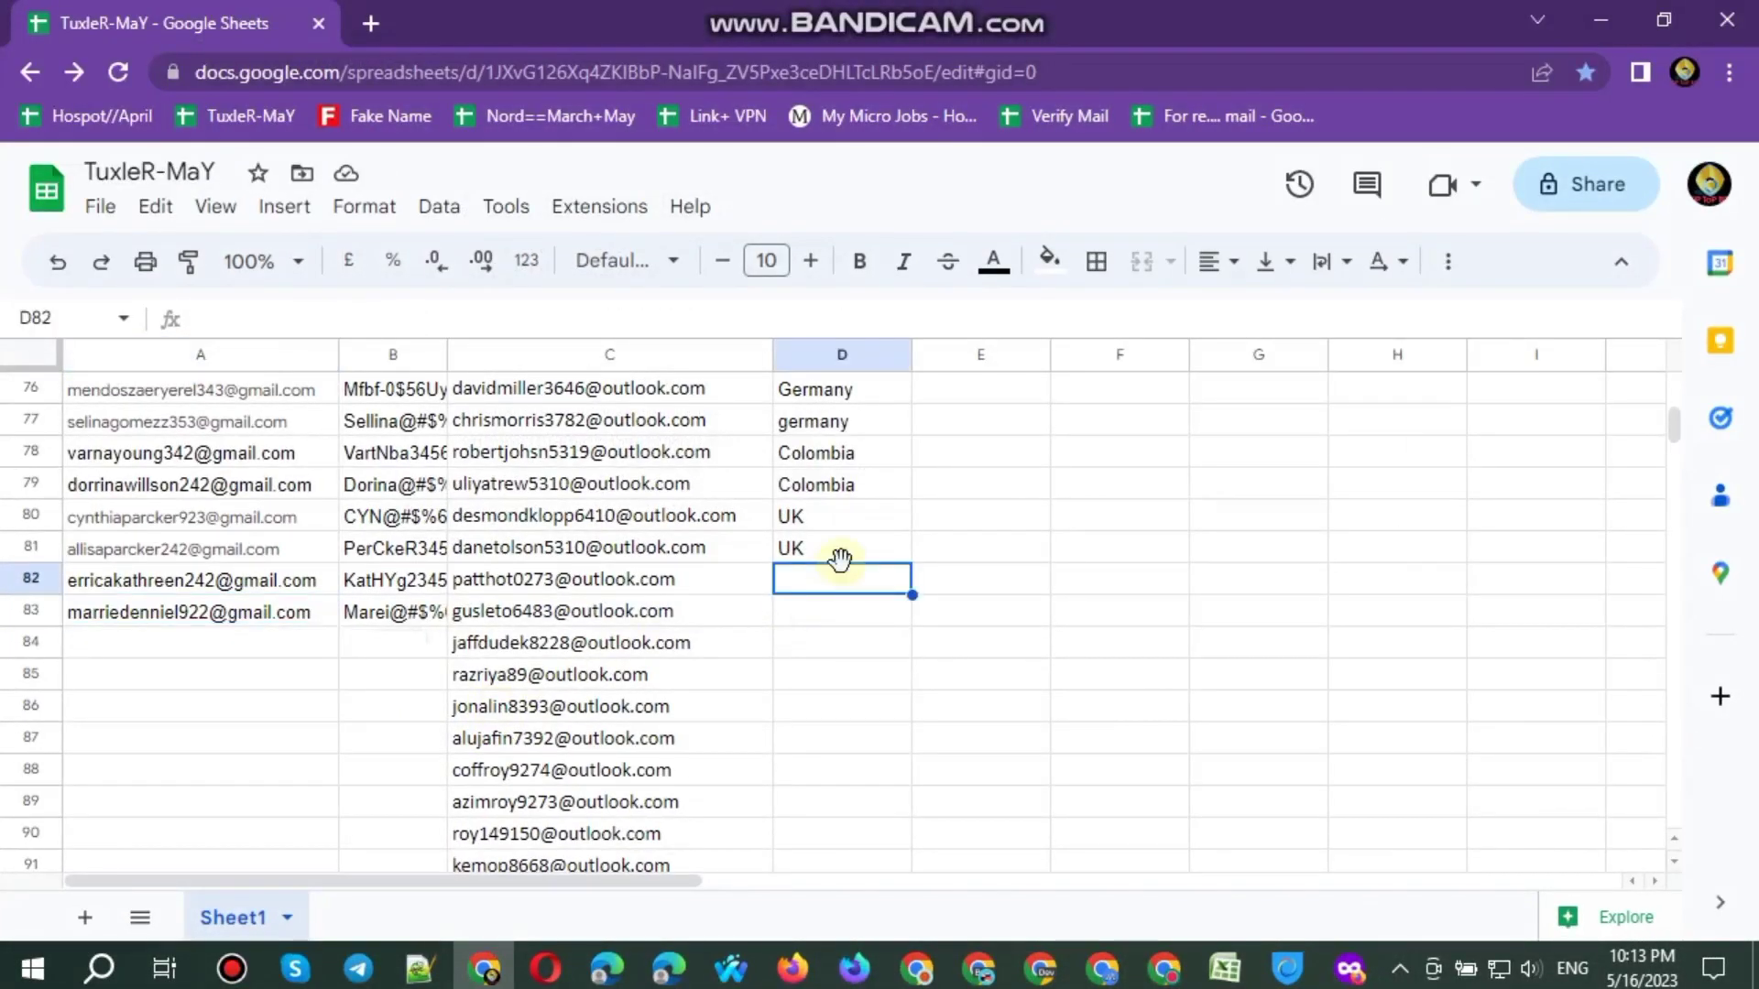
Step: Enter Poland as the country in D82 and D83, then minimize the spreadsheet
text(Po)
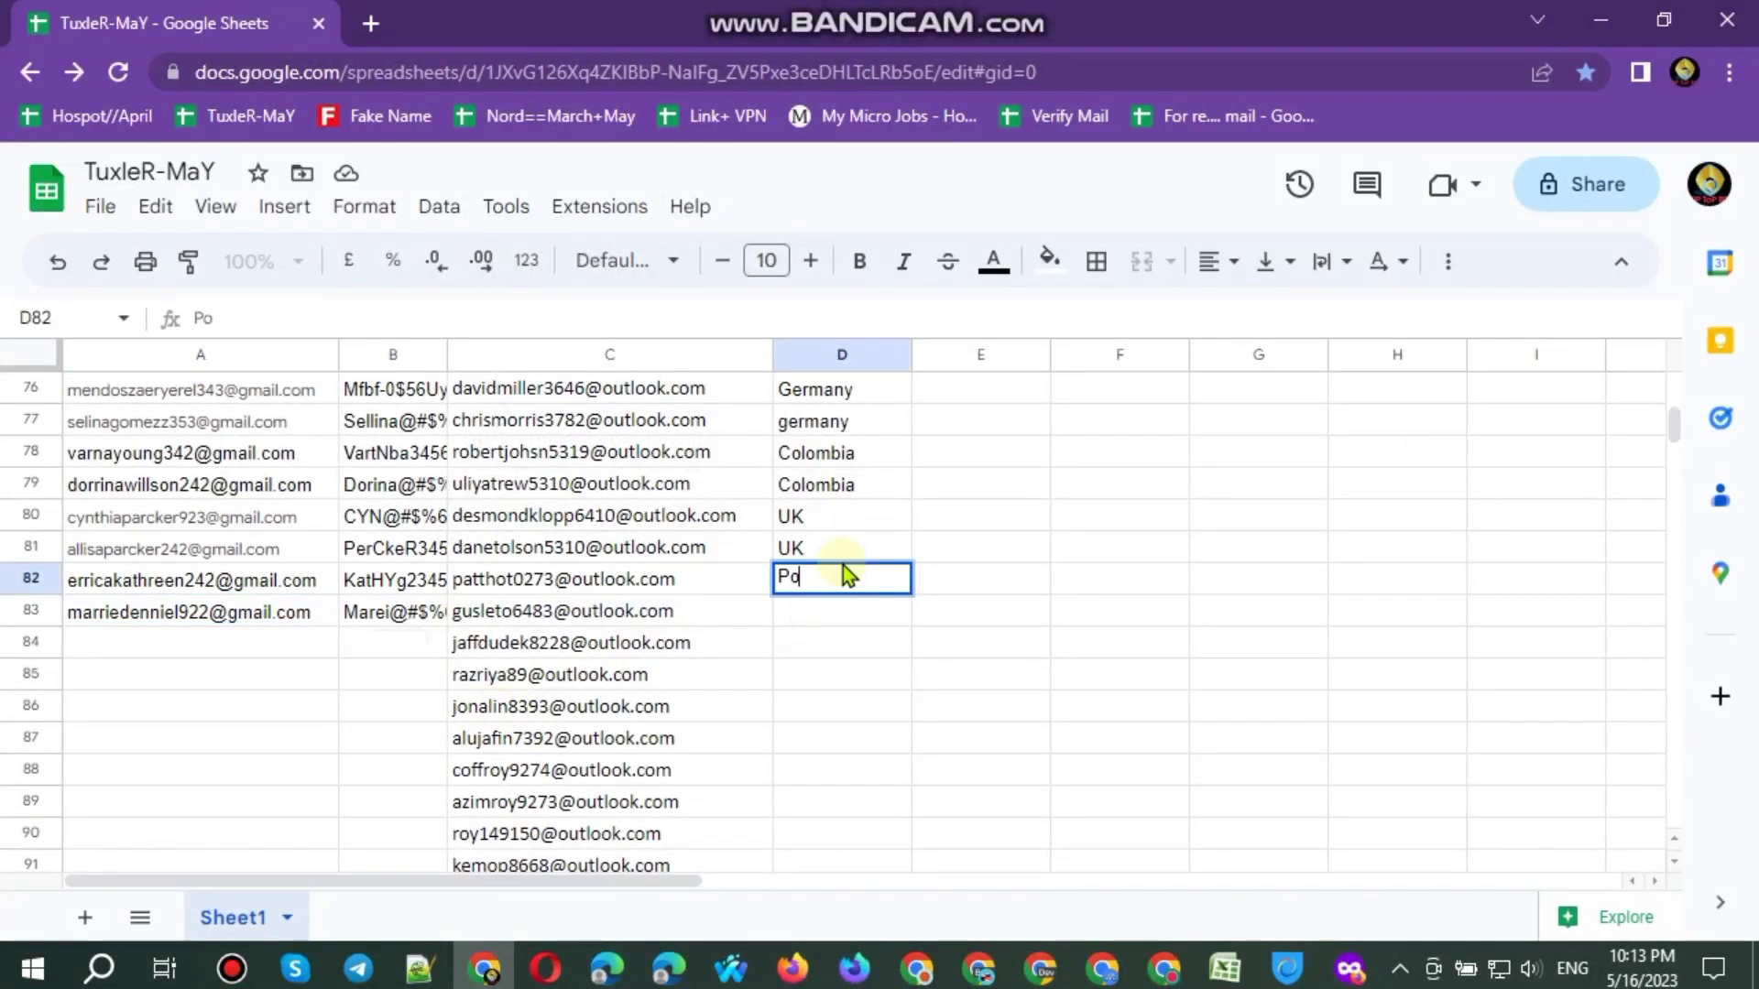
text(land)
key(Return)
text(Po)
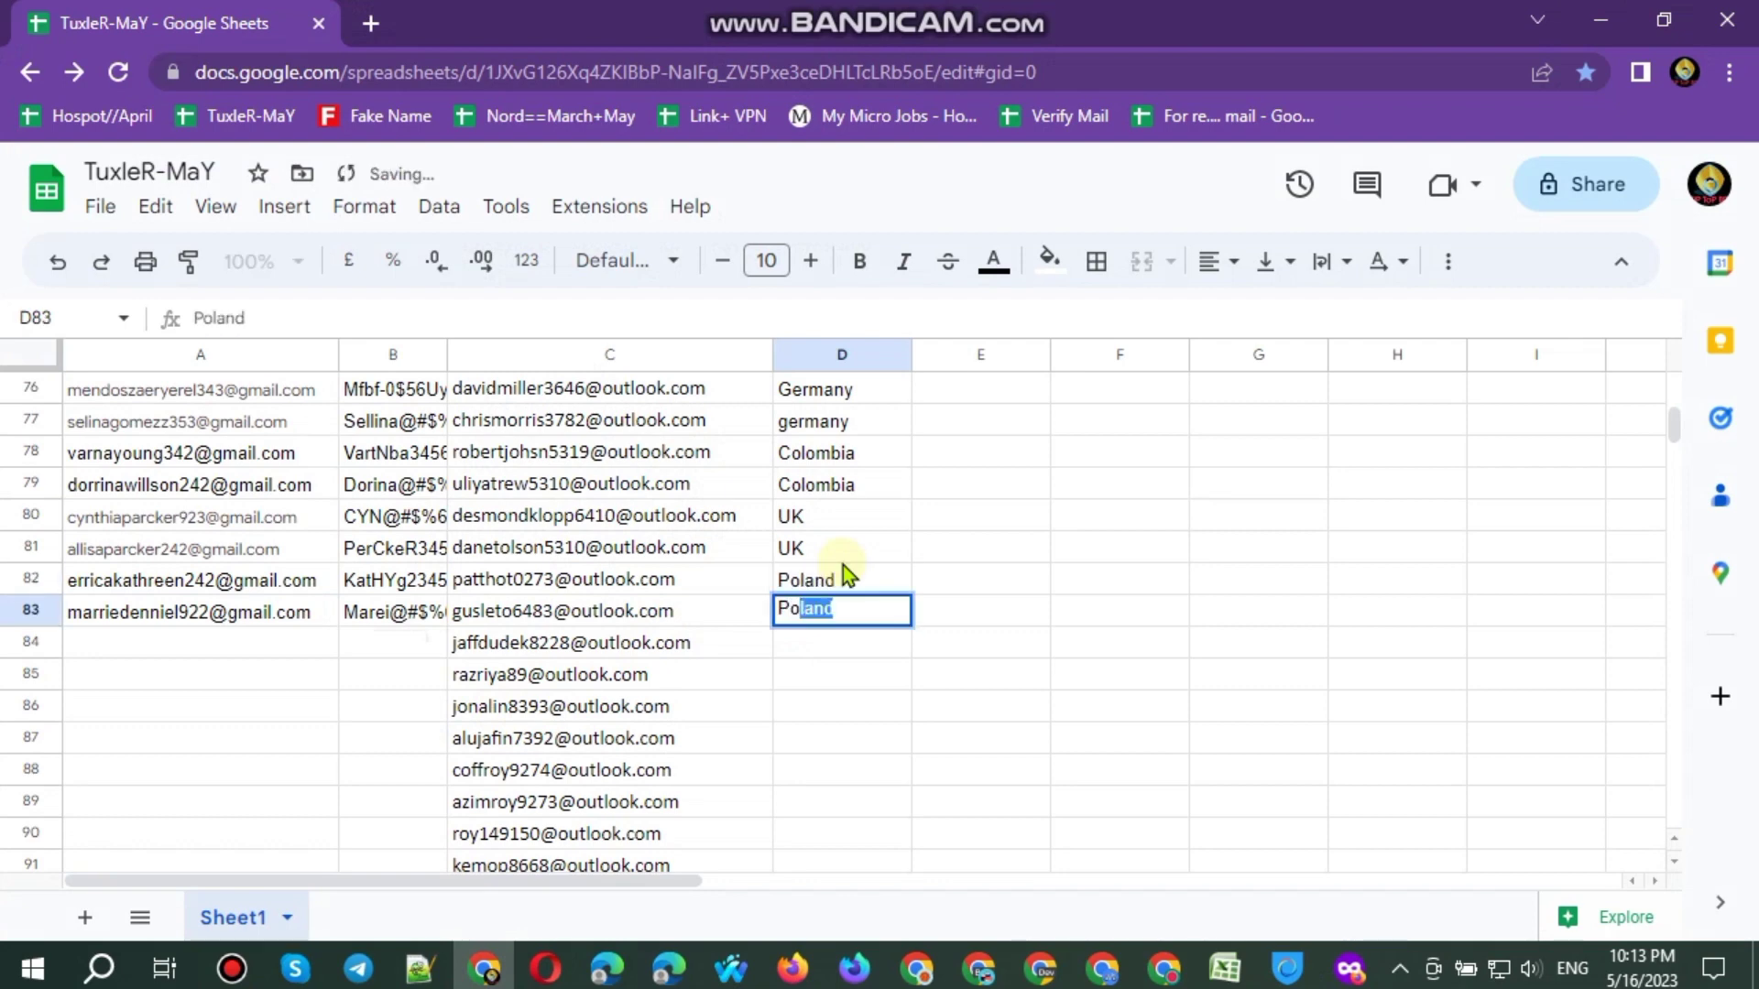
key(Return)
click(1590, 34)
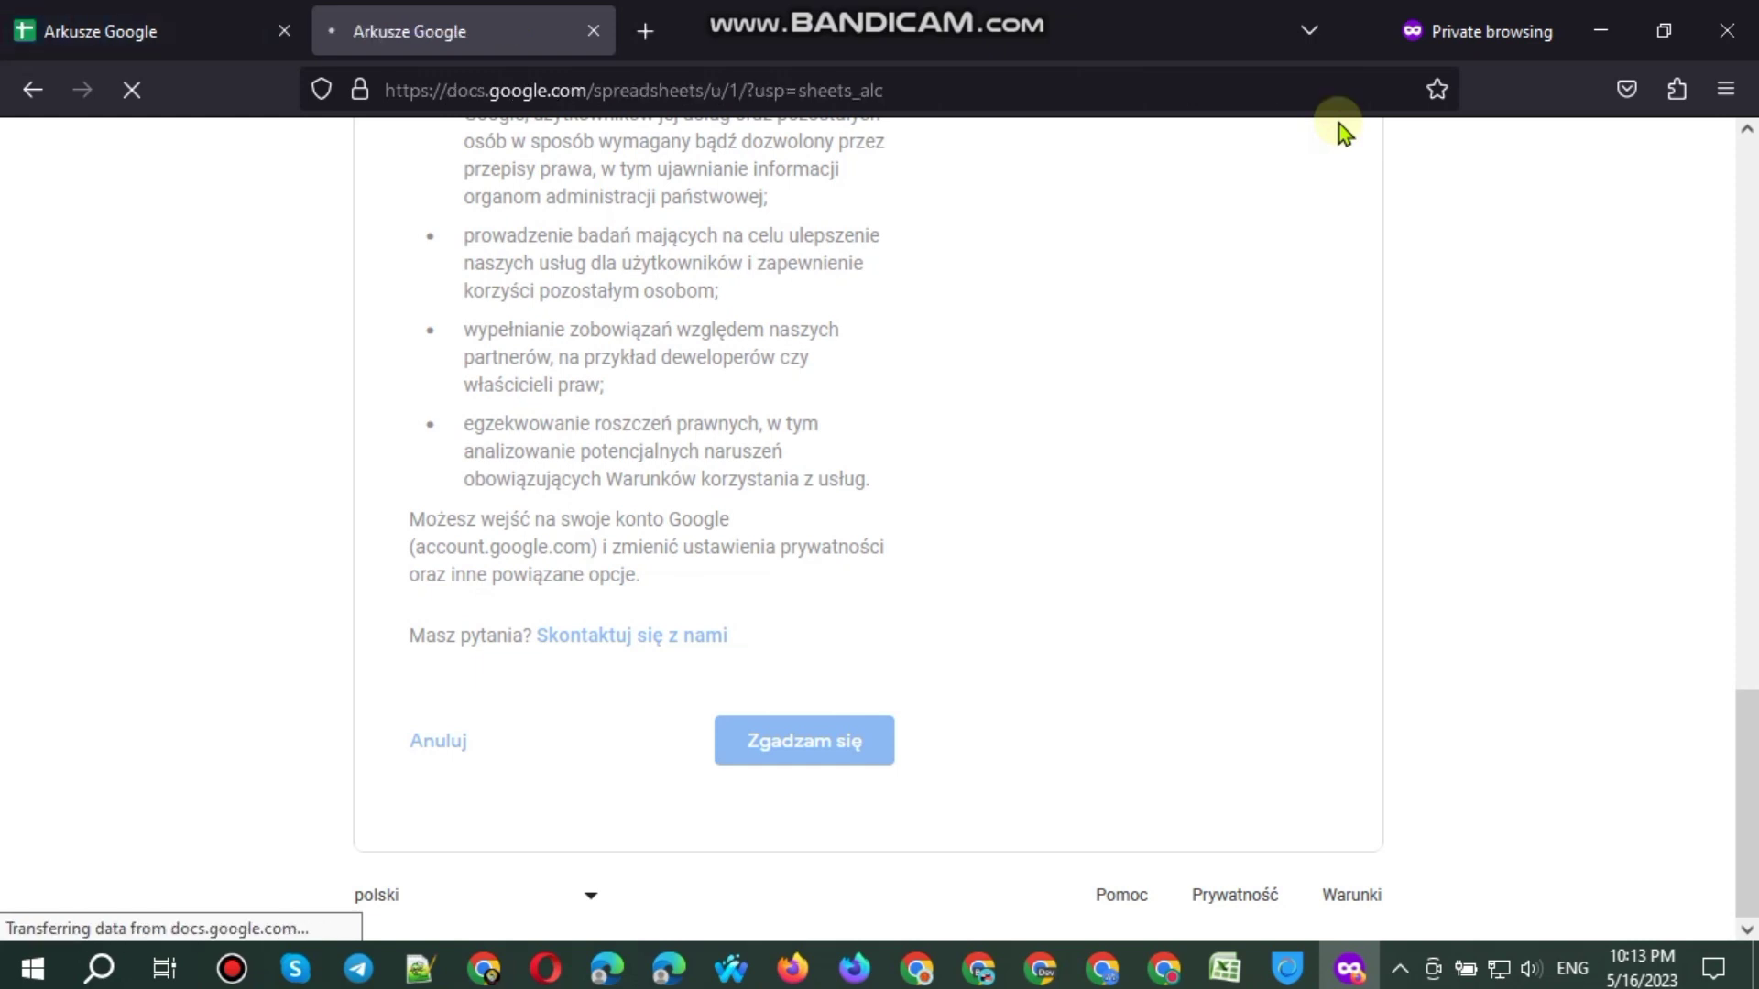
Step: Open both accounts' profile panels and pick the spider illustration for the second account
key(ctrl+Tab)
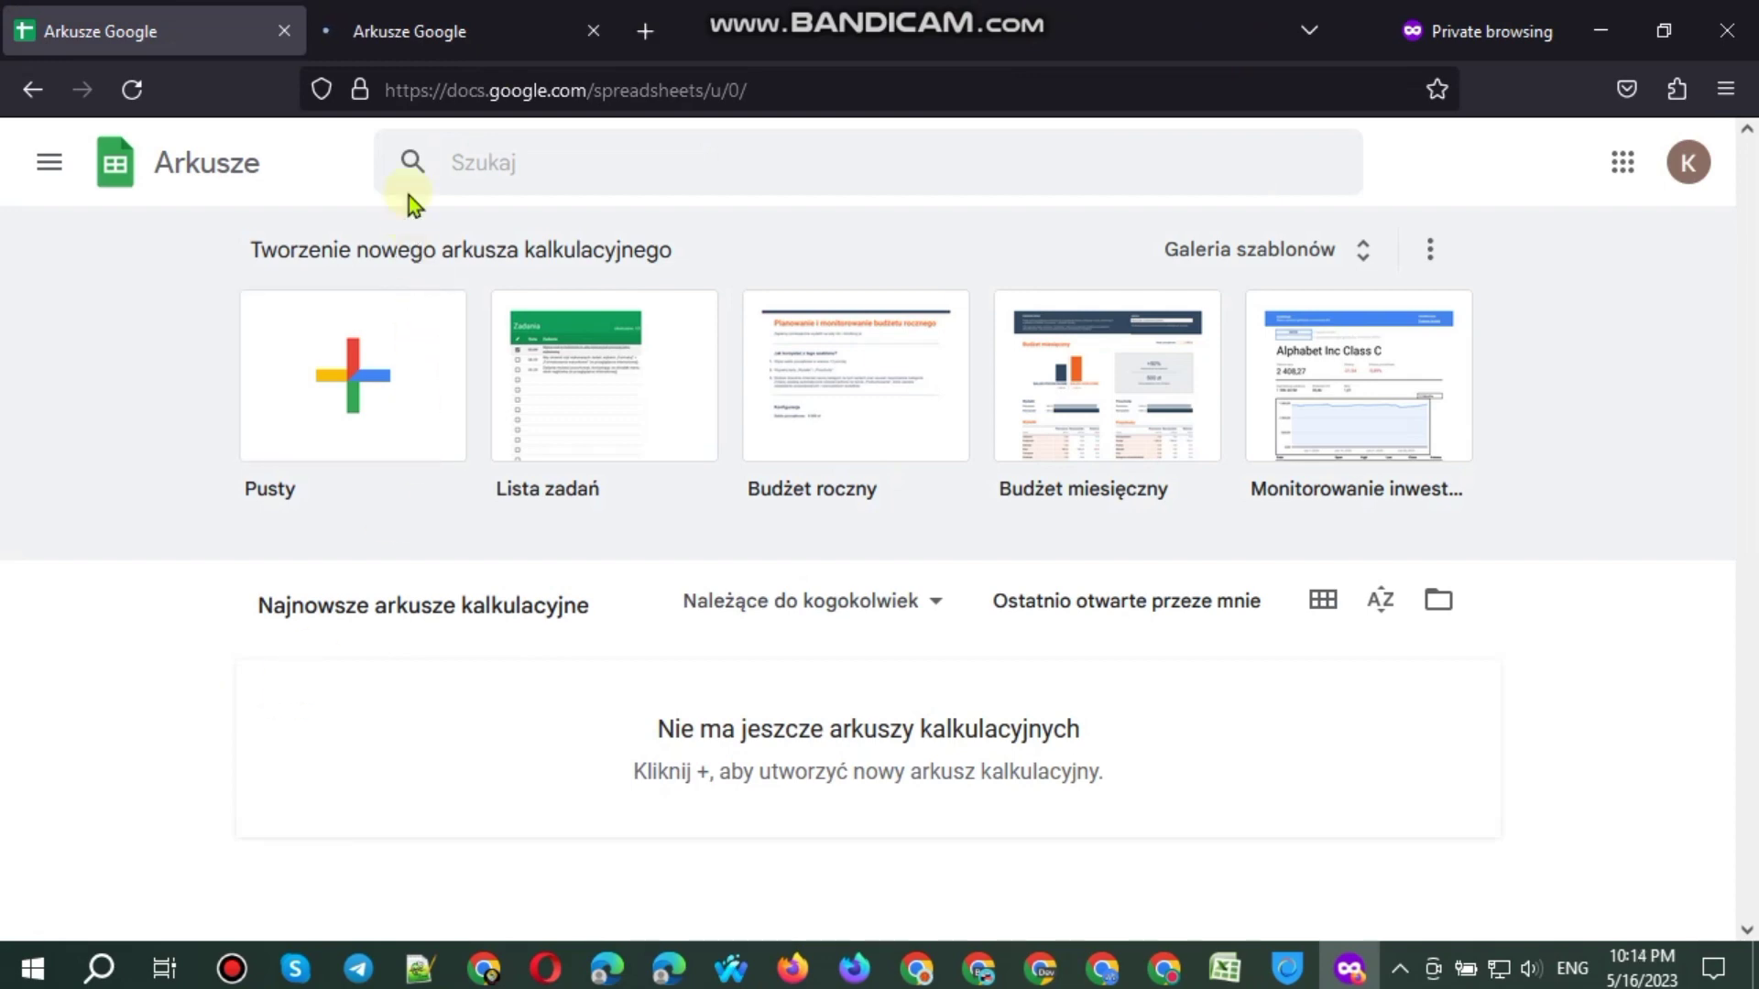
click(410, 23)
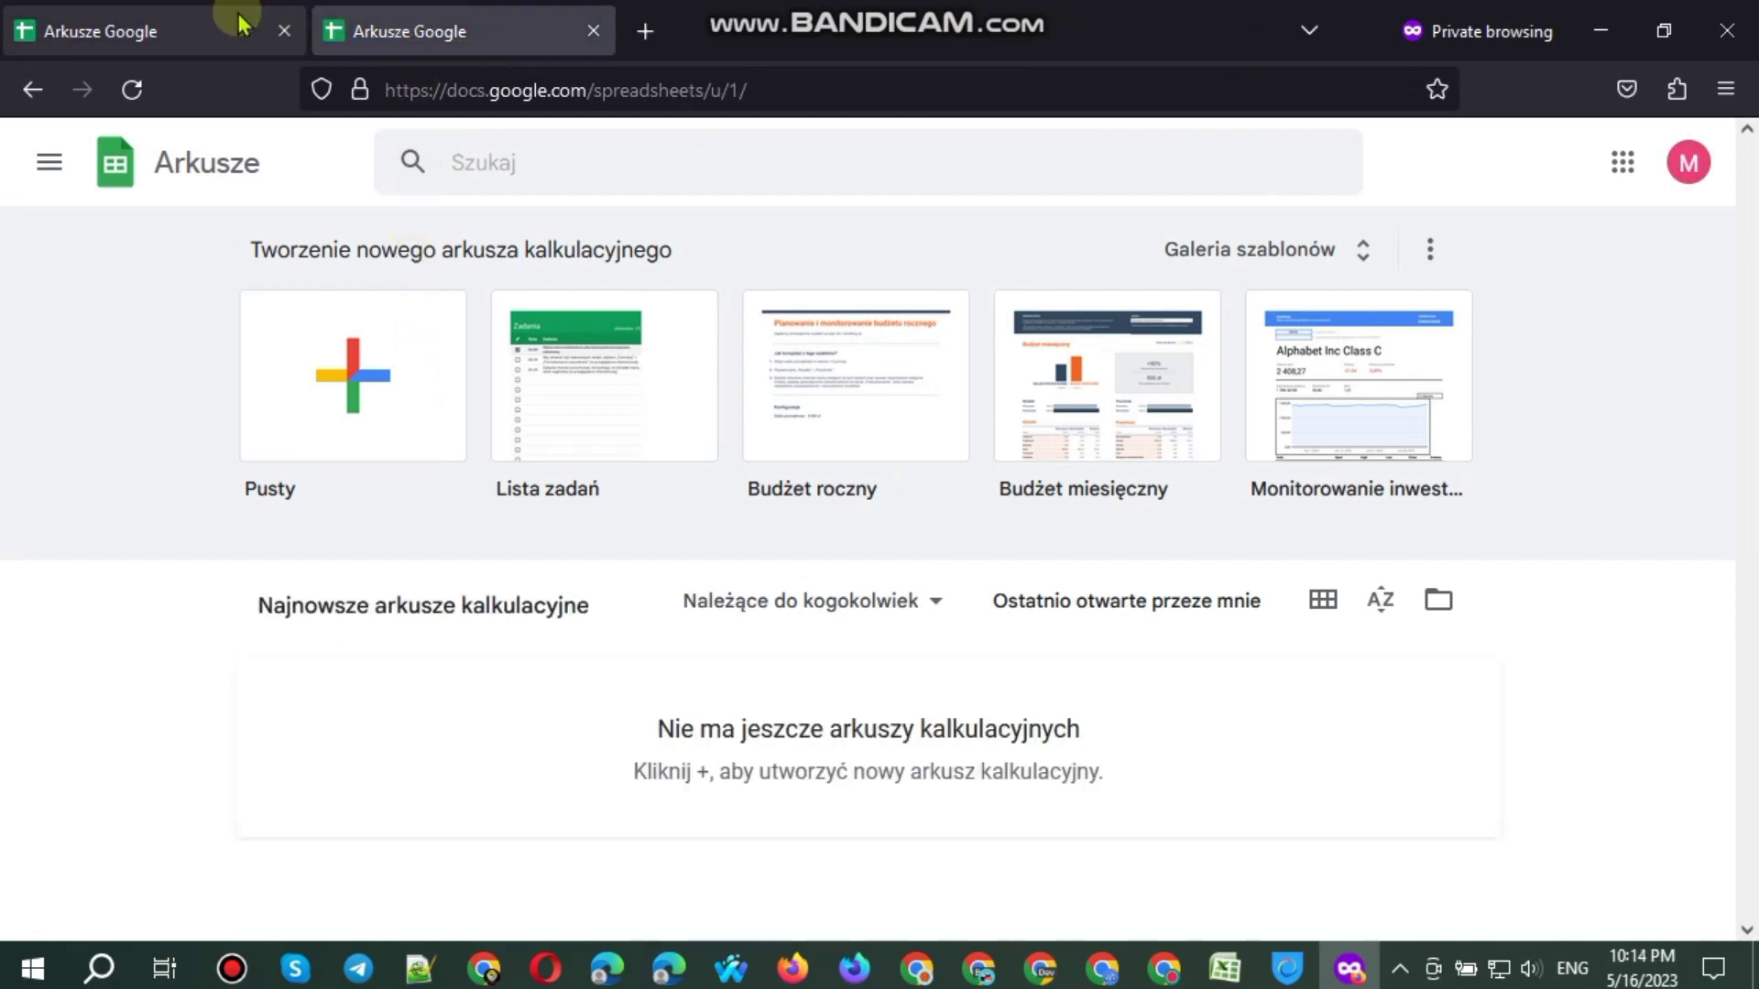
click(235, 22)
click(1703, 169)
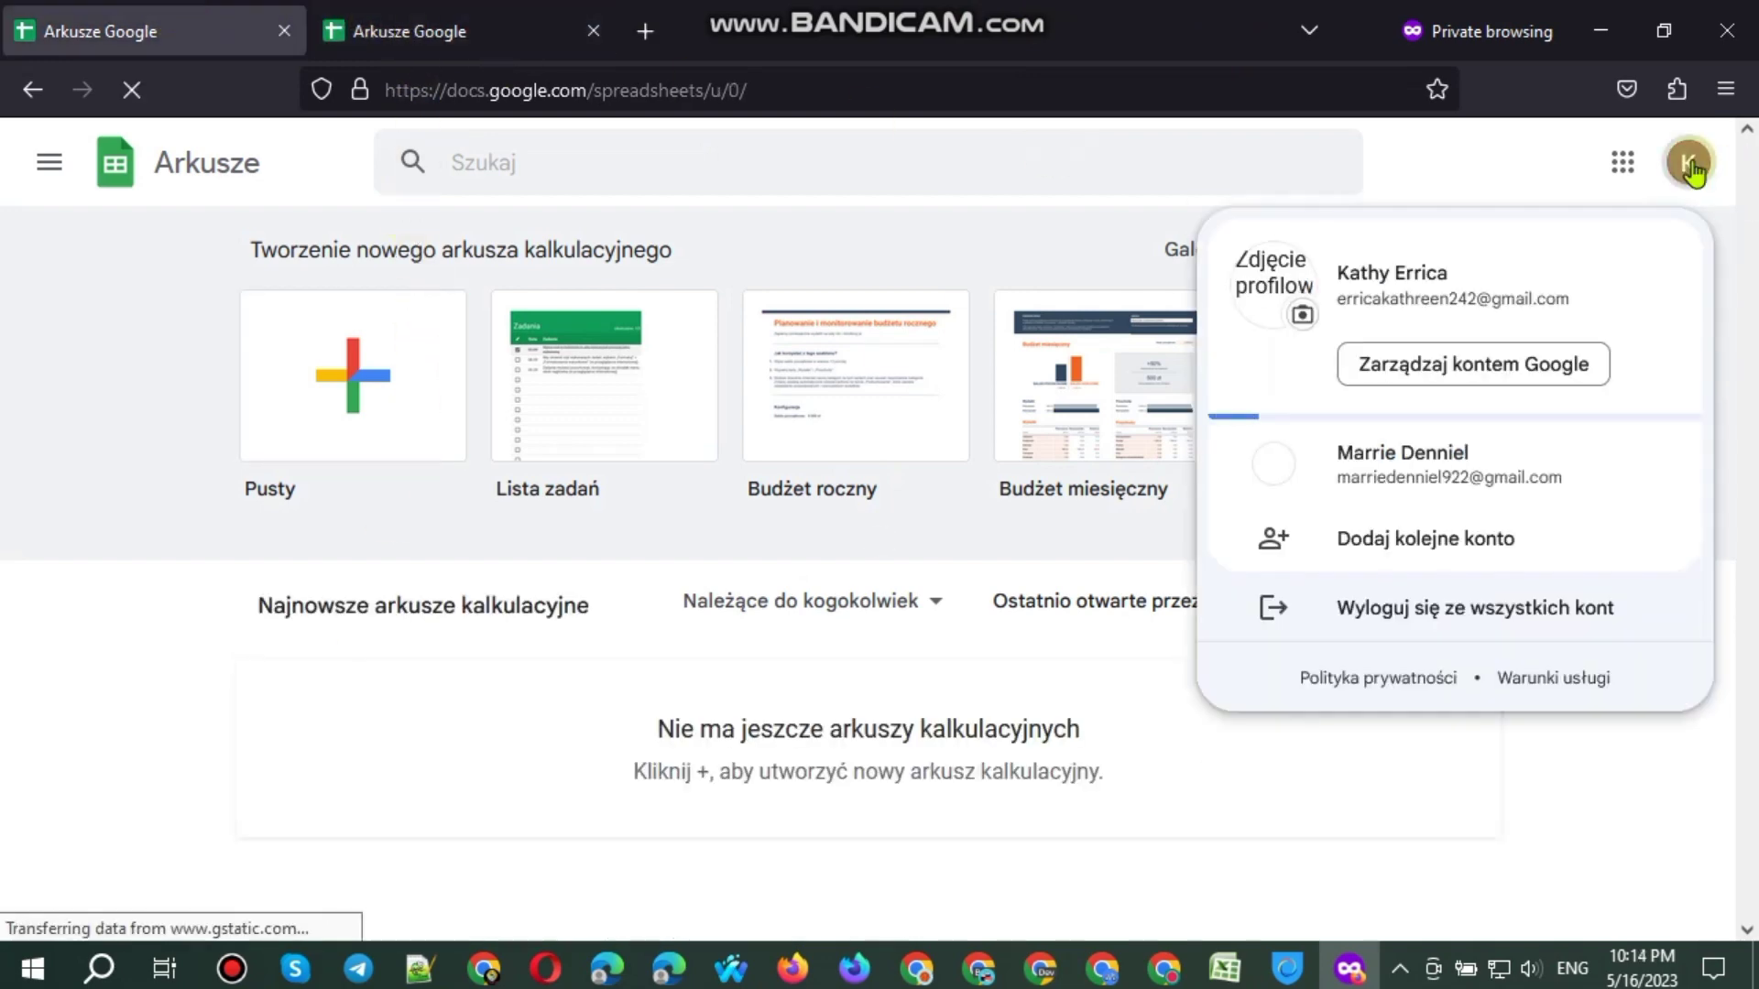
click(404, 31)
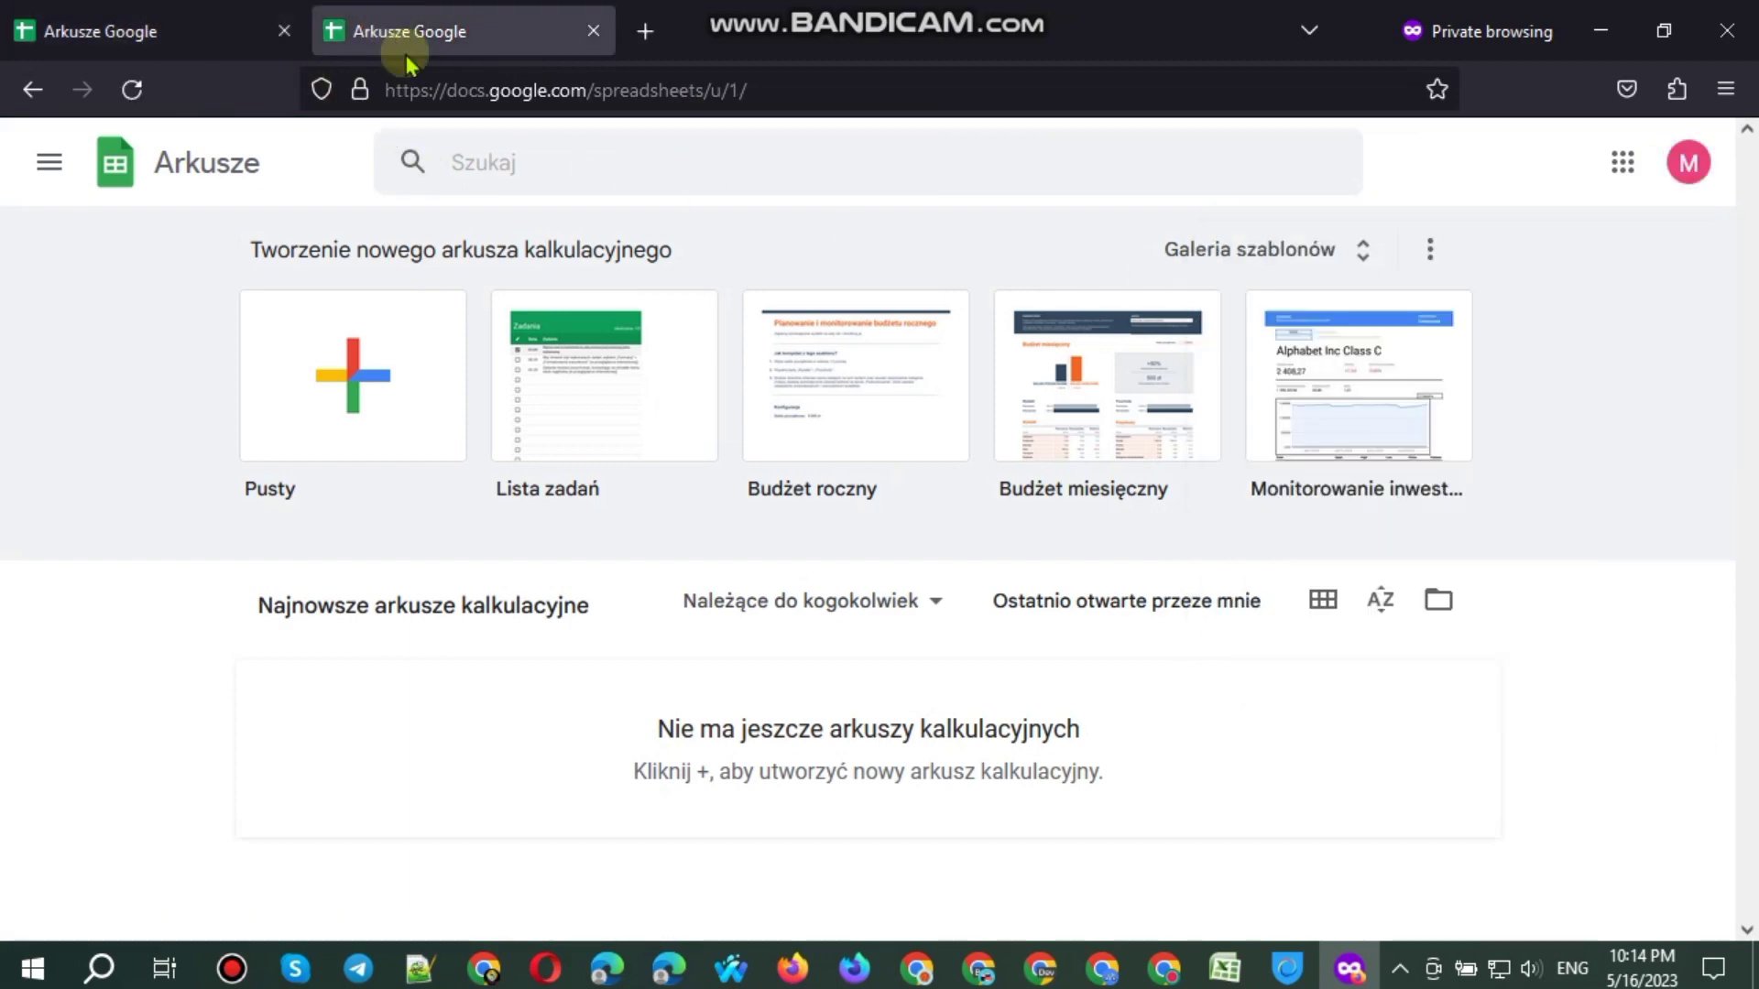
click(1681, 172)
click(1302, 315)
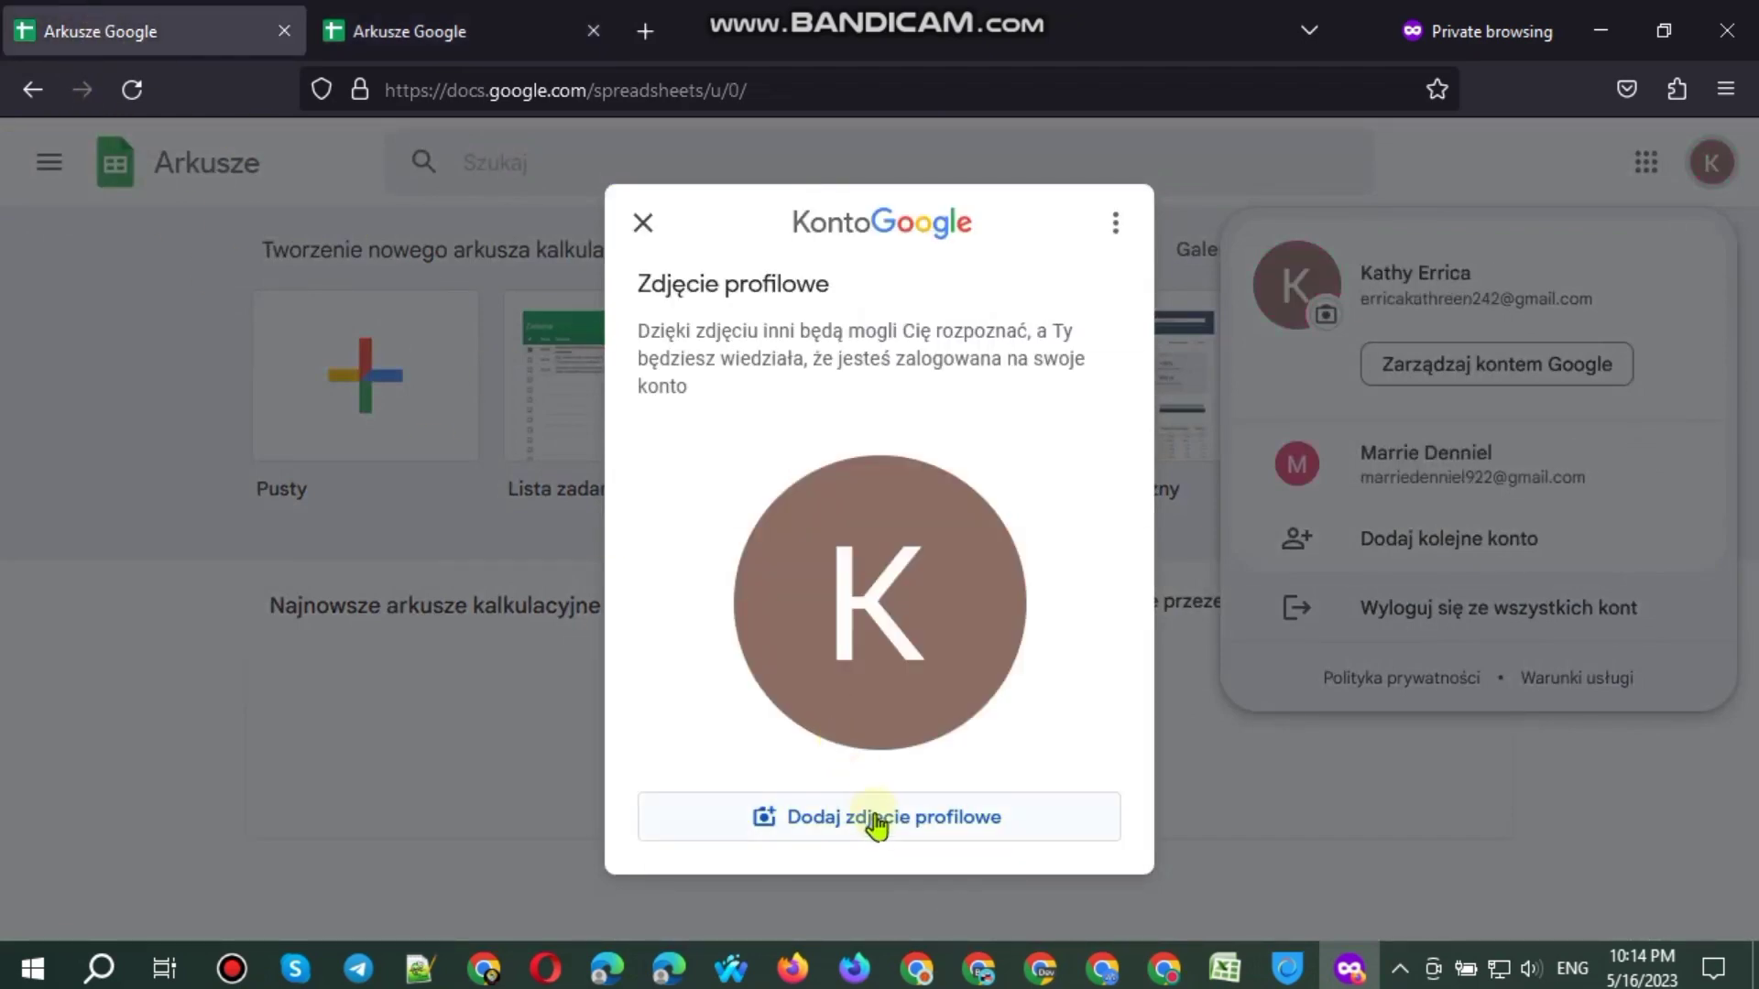
click(876, 824)
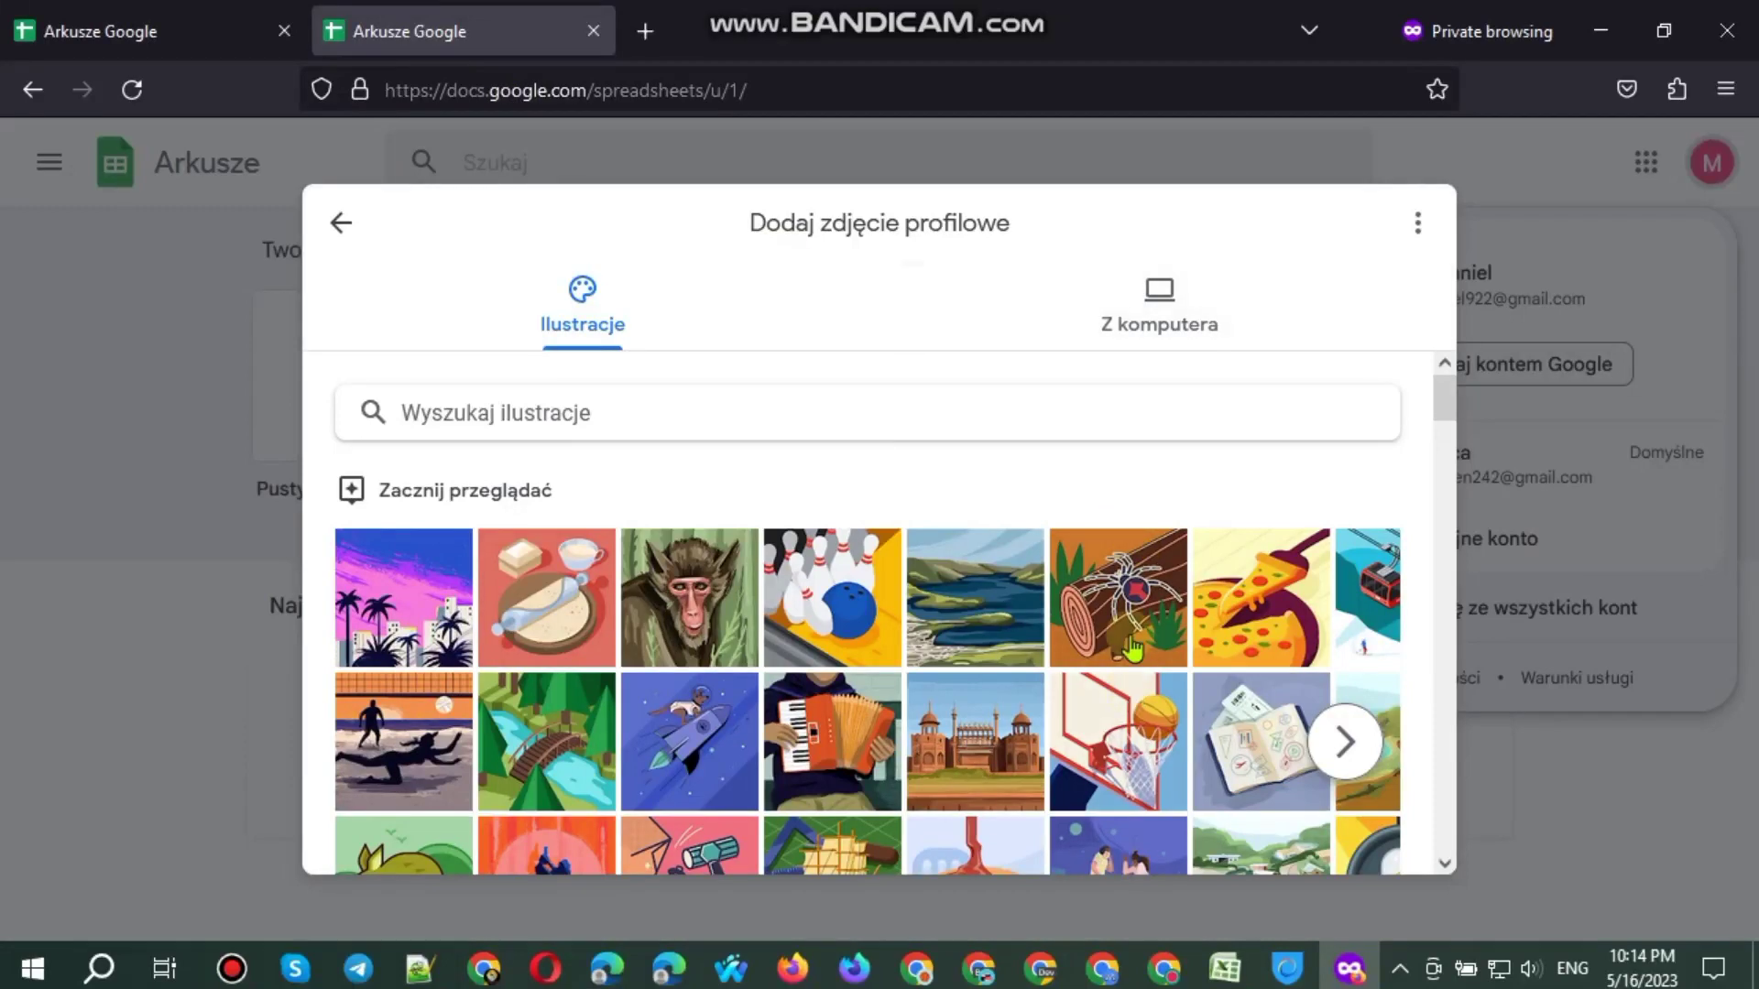
click(1133, 650)
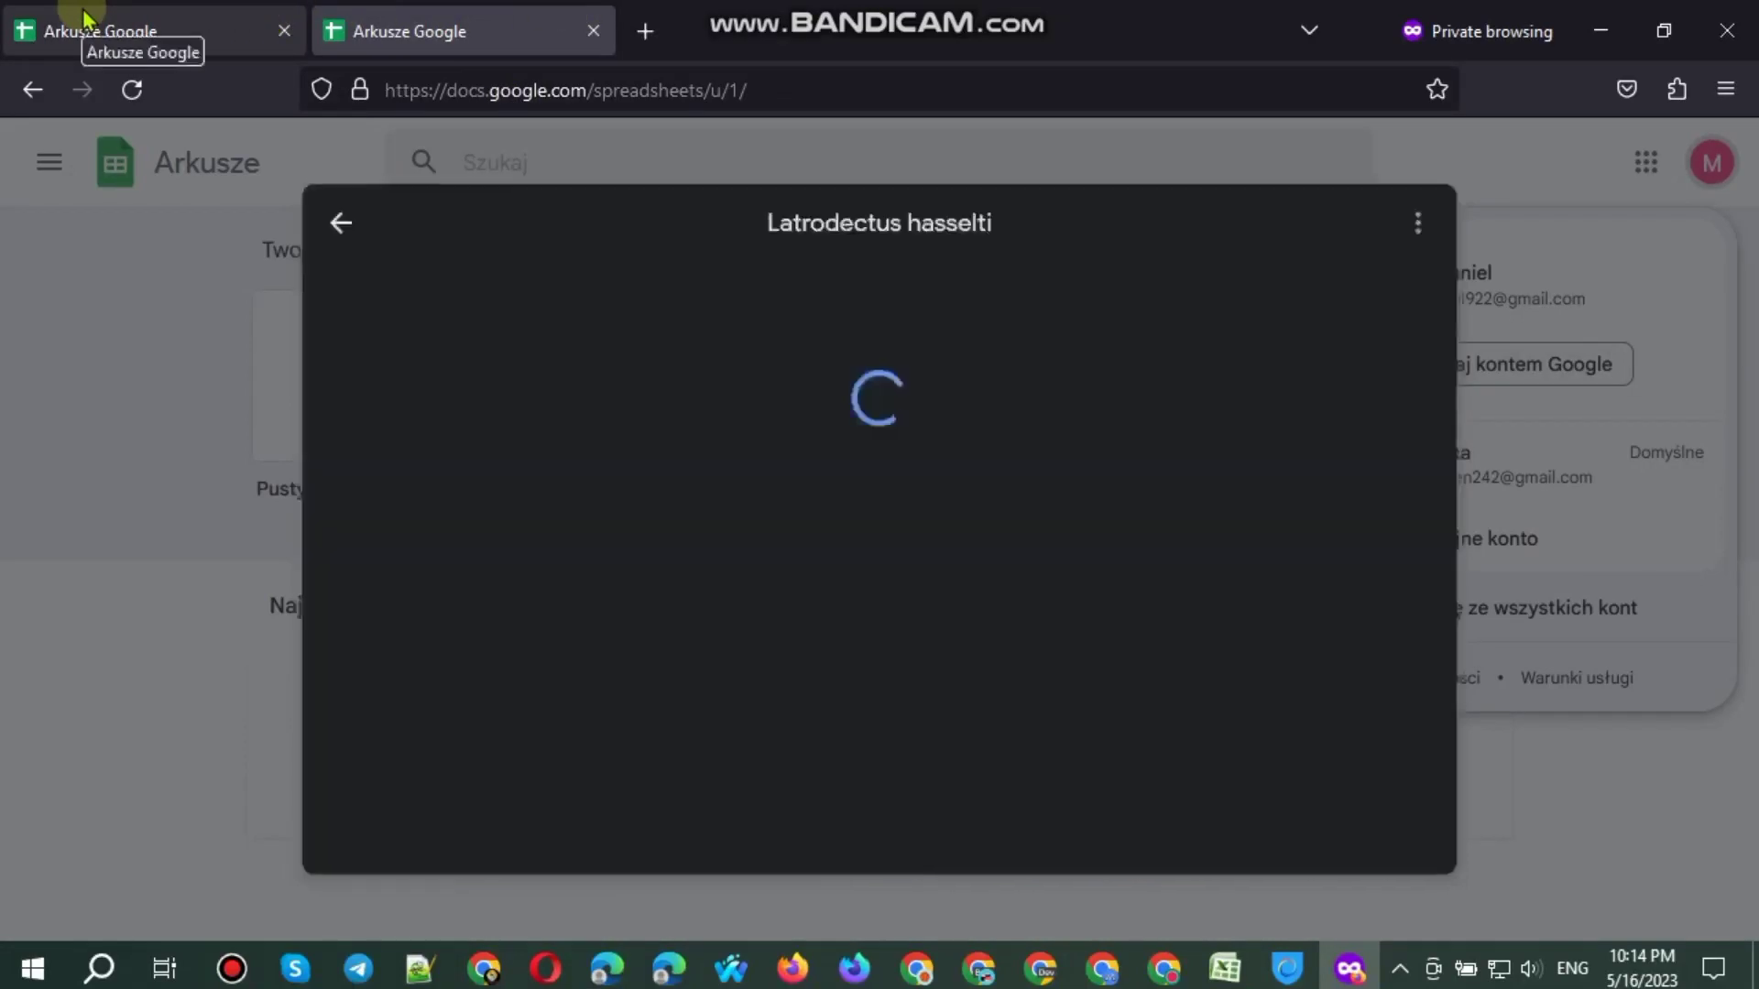
Step: Save the parachute and spider illustrations as the two accounts' profile photos
click(82, 16)
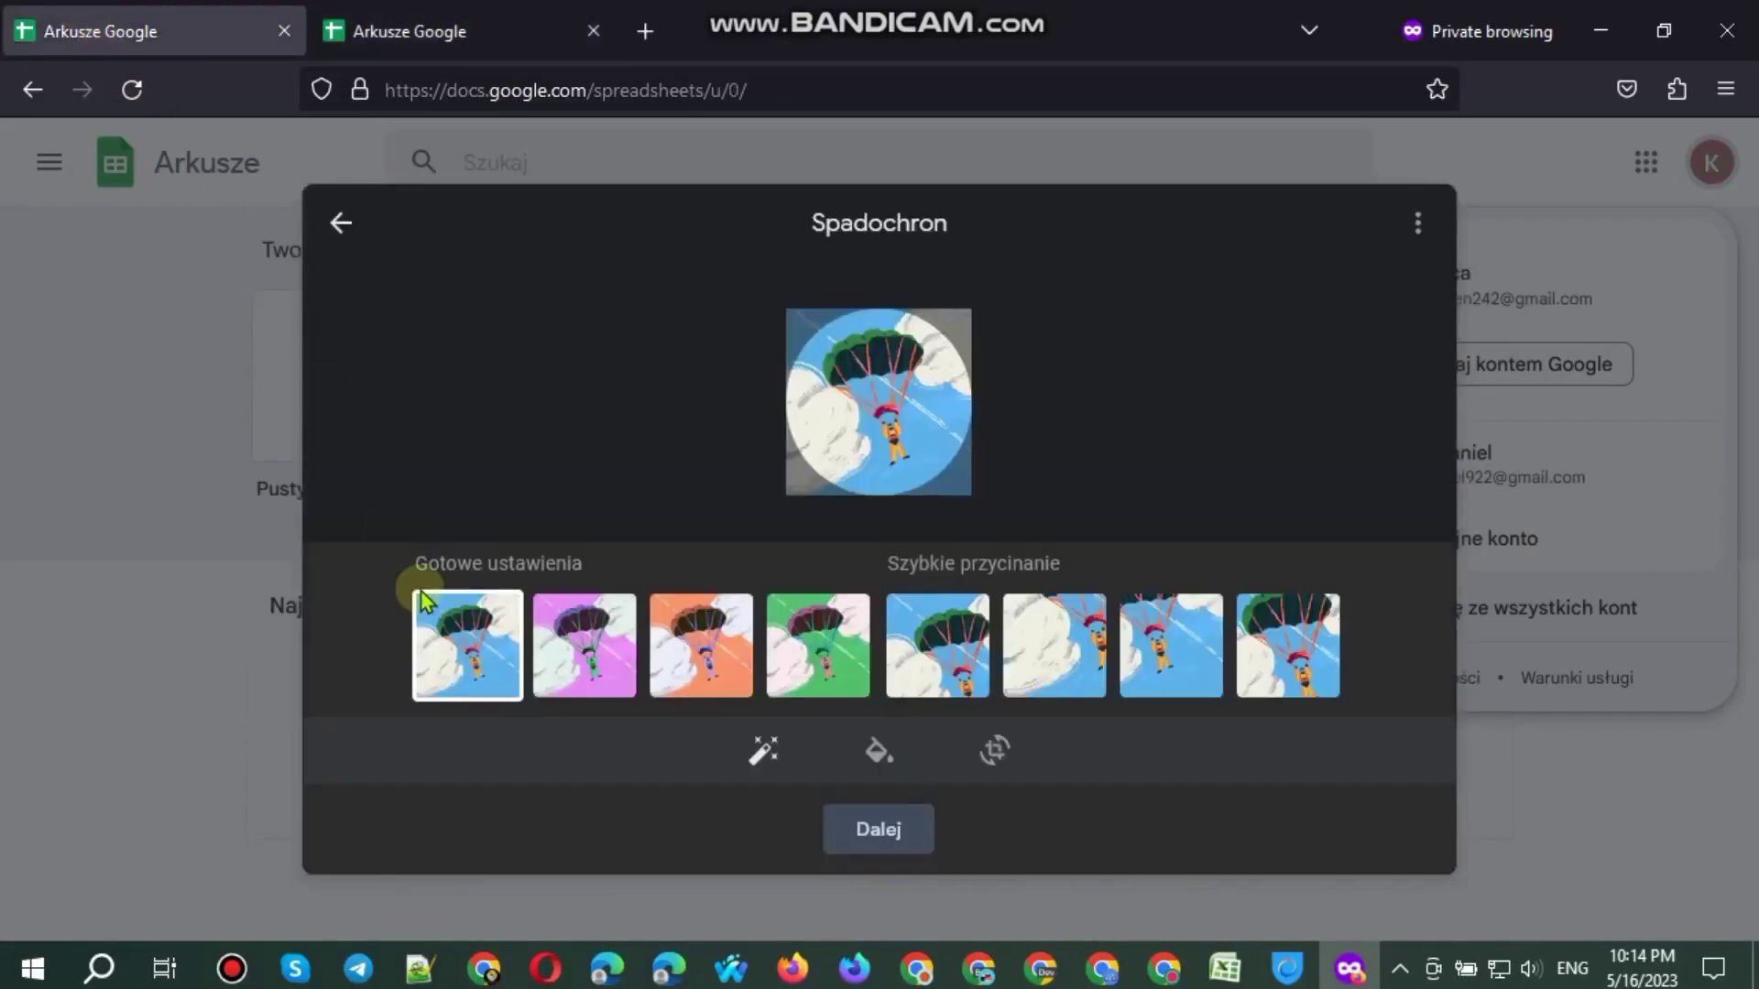
click(867, 831)
click(444, 31)
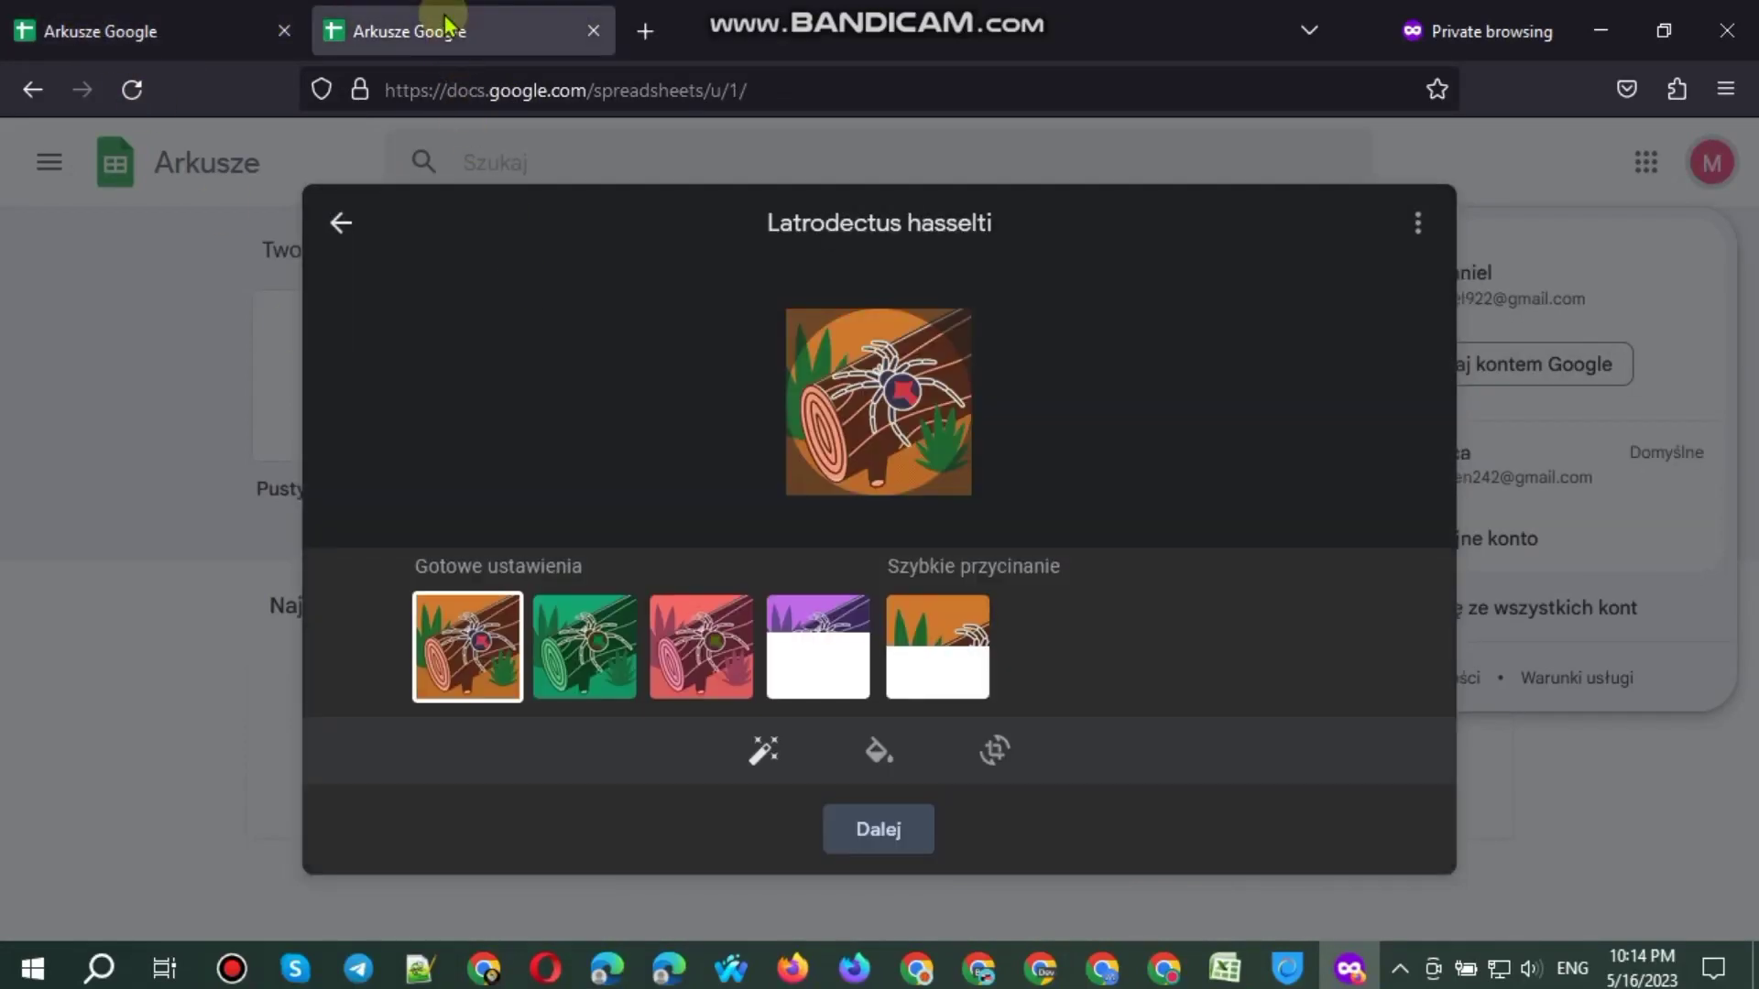
click(893, 832)
click(916, 813)
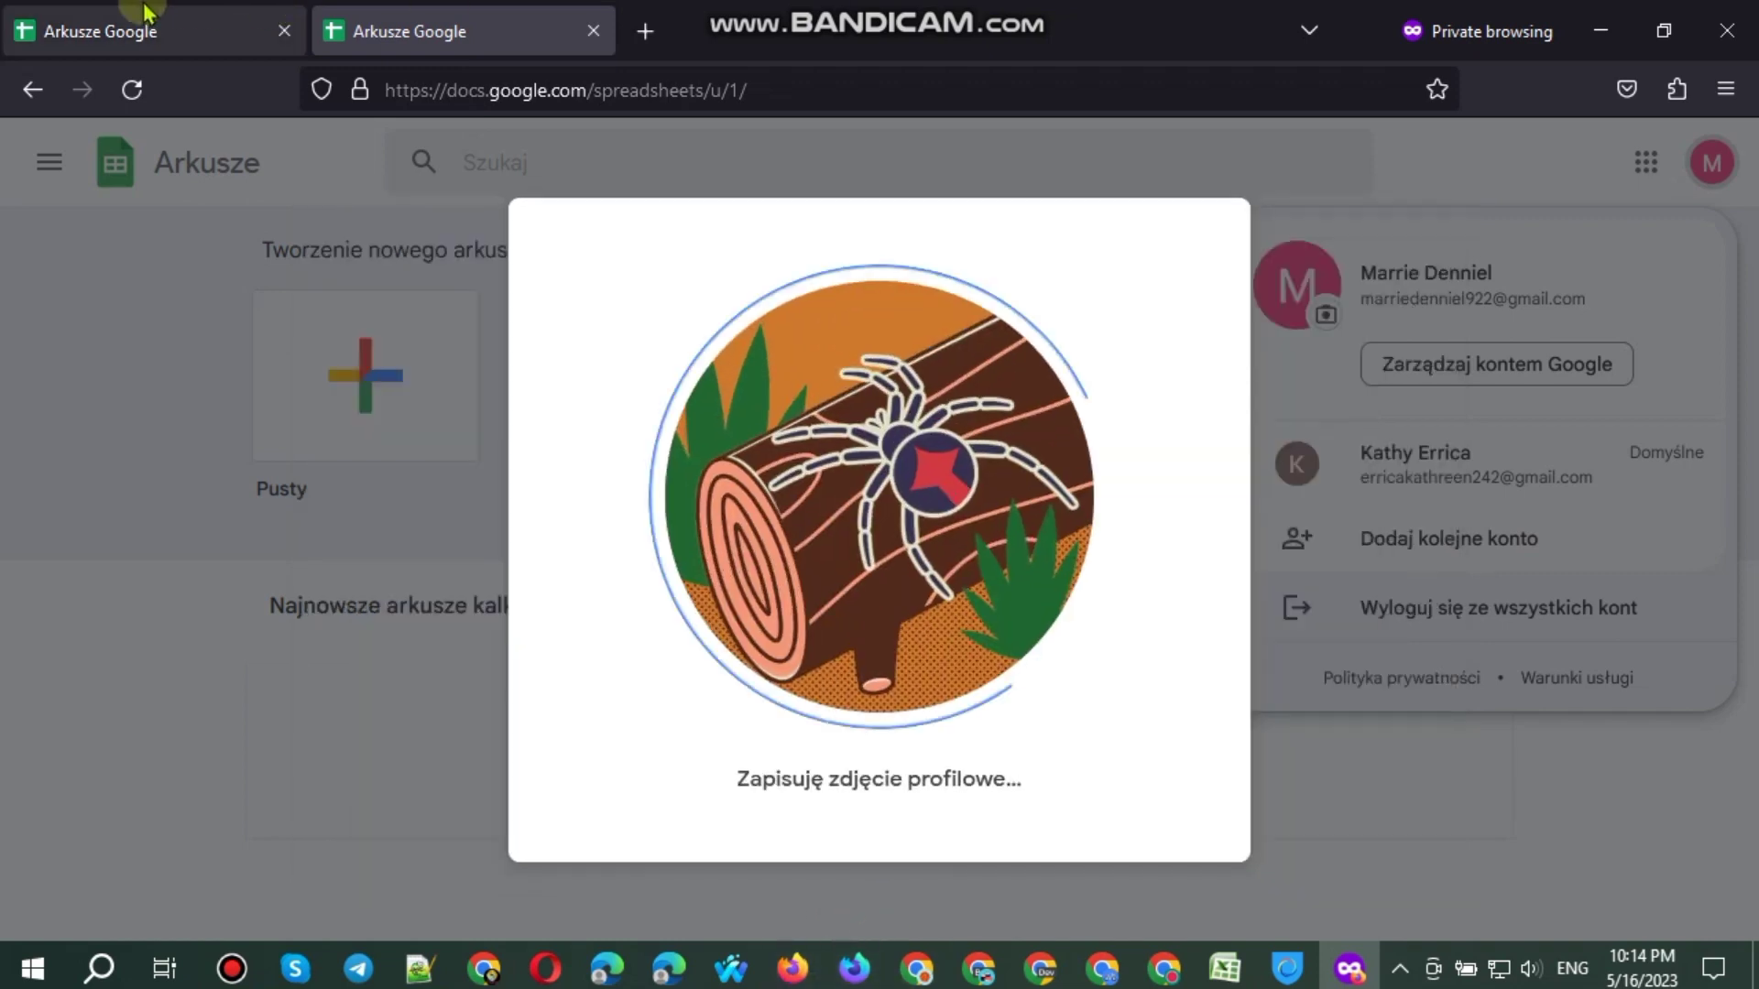
click(146, 13)
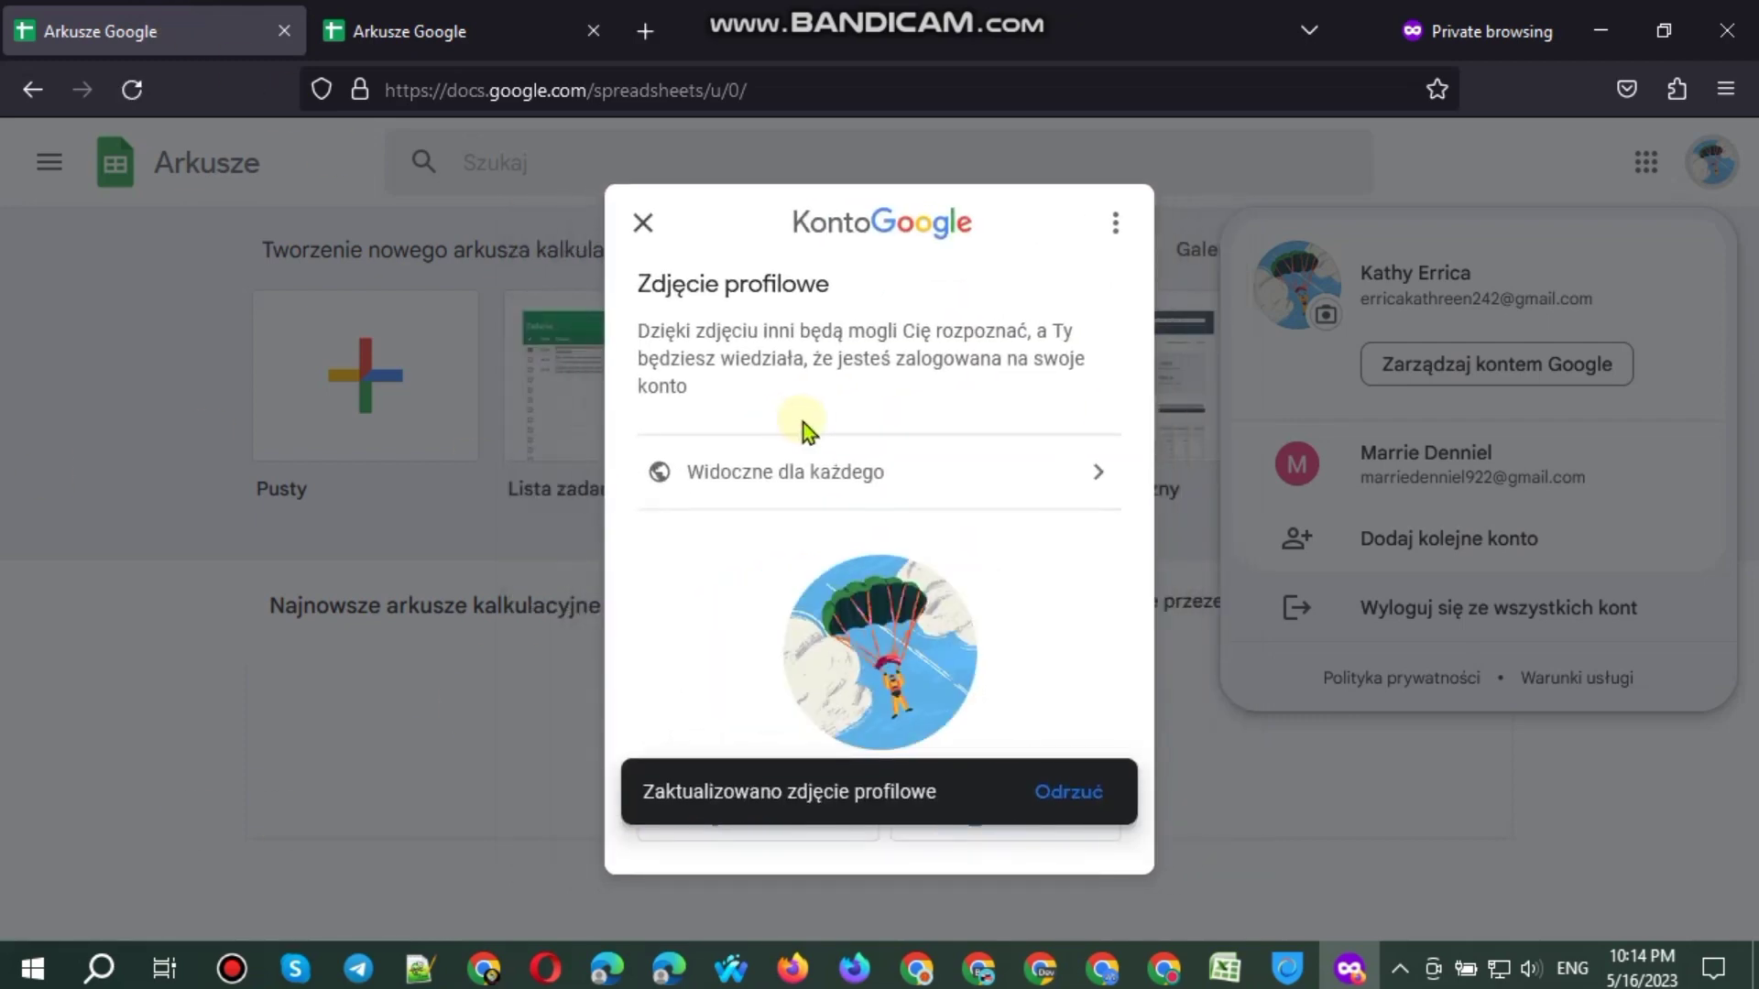
click(495, 18)
click(115, 13)
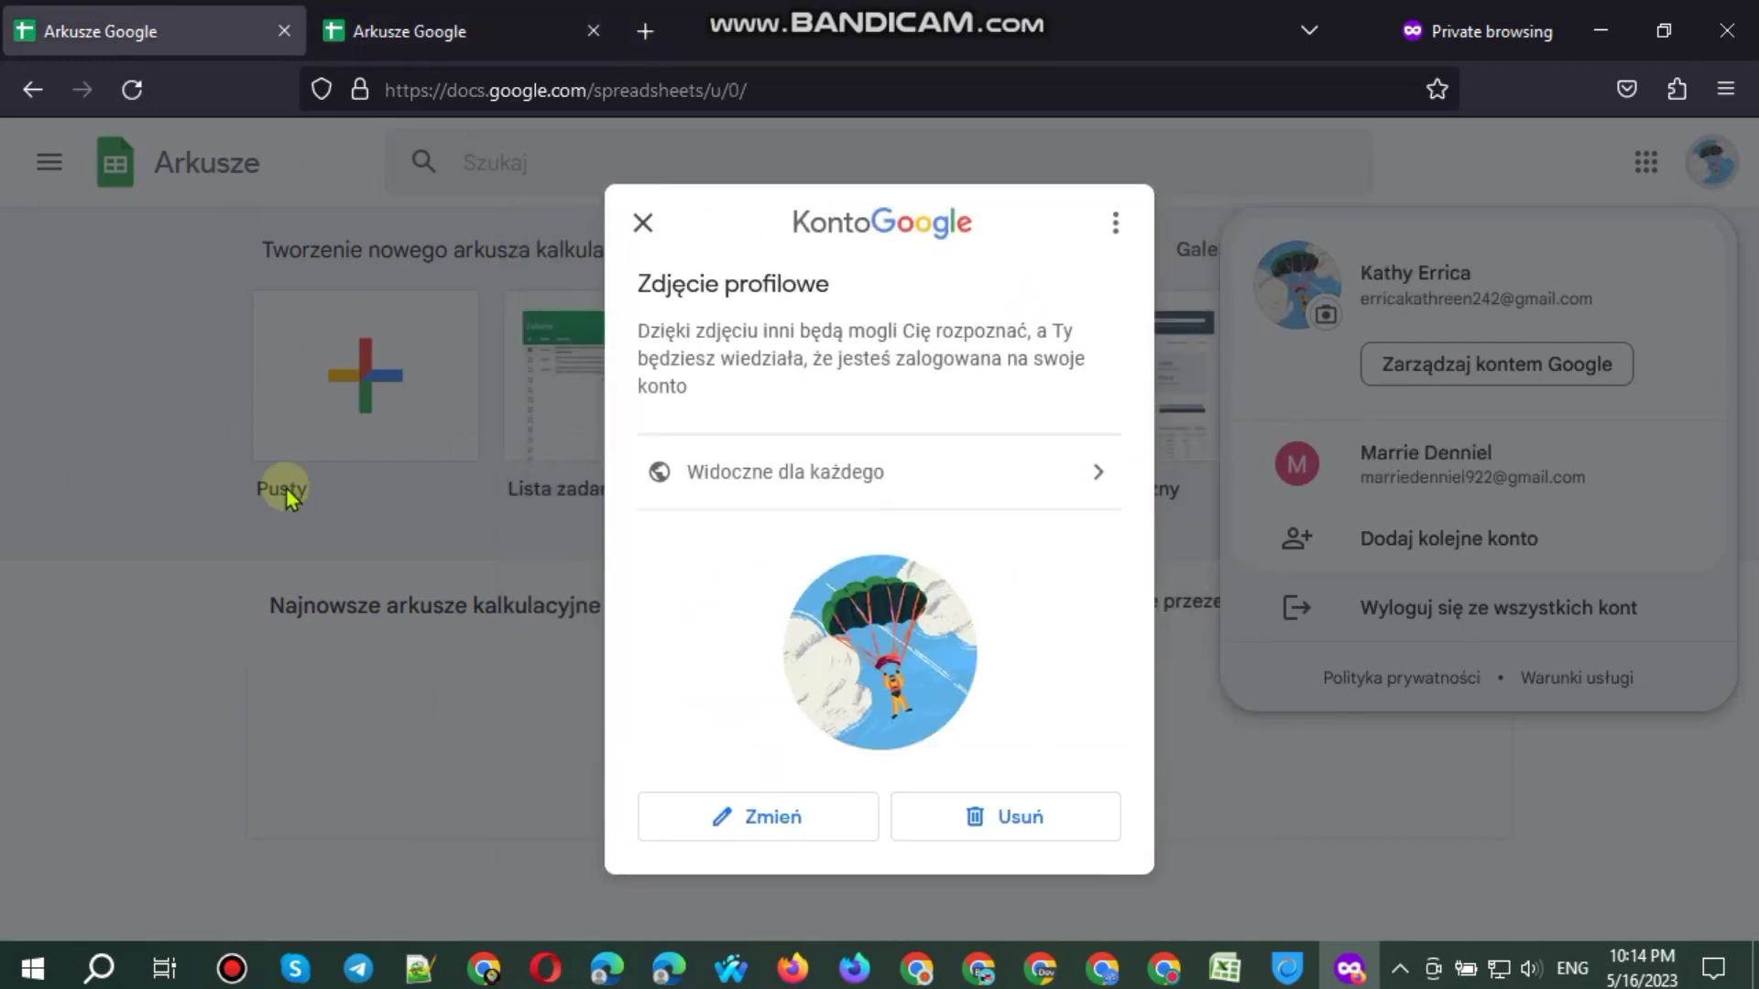
click(412, 31)
Step: Close the browser, clear all Firefox history, and refresh the desktop twice
click(1726, 30)
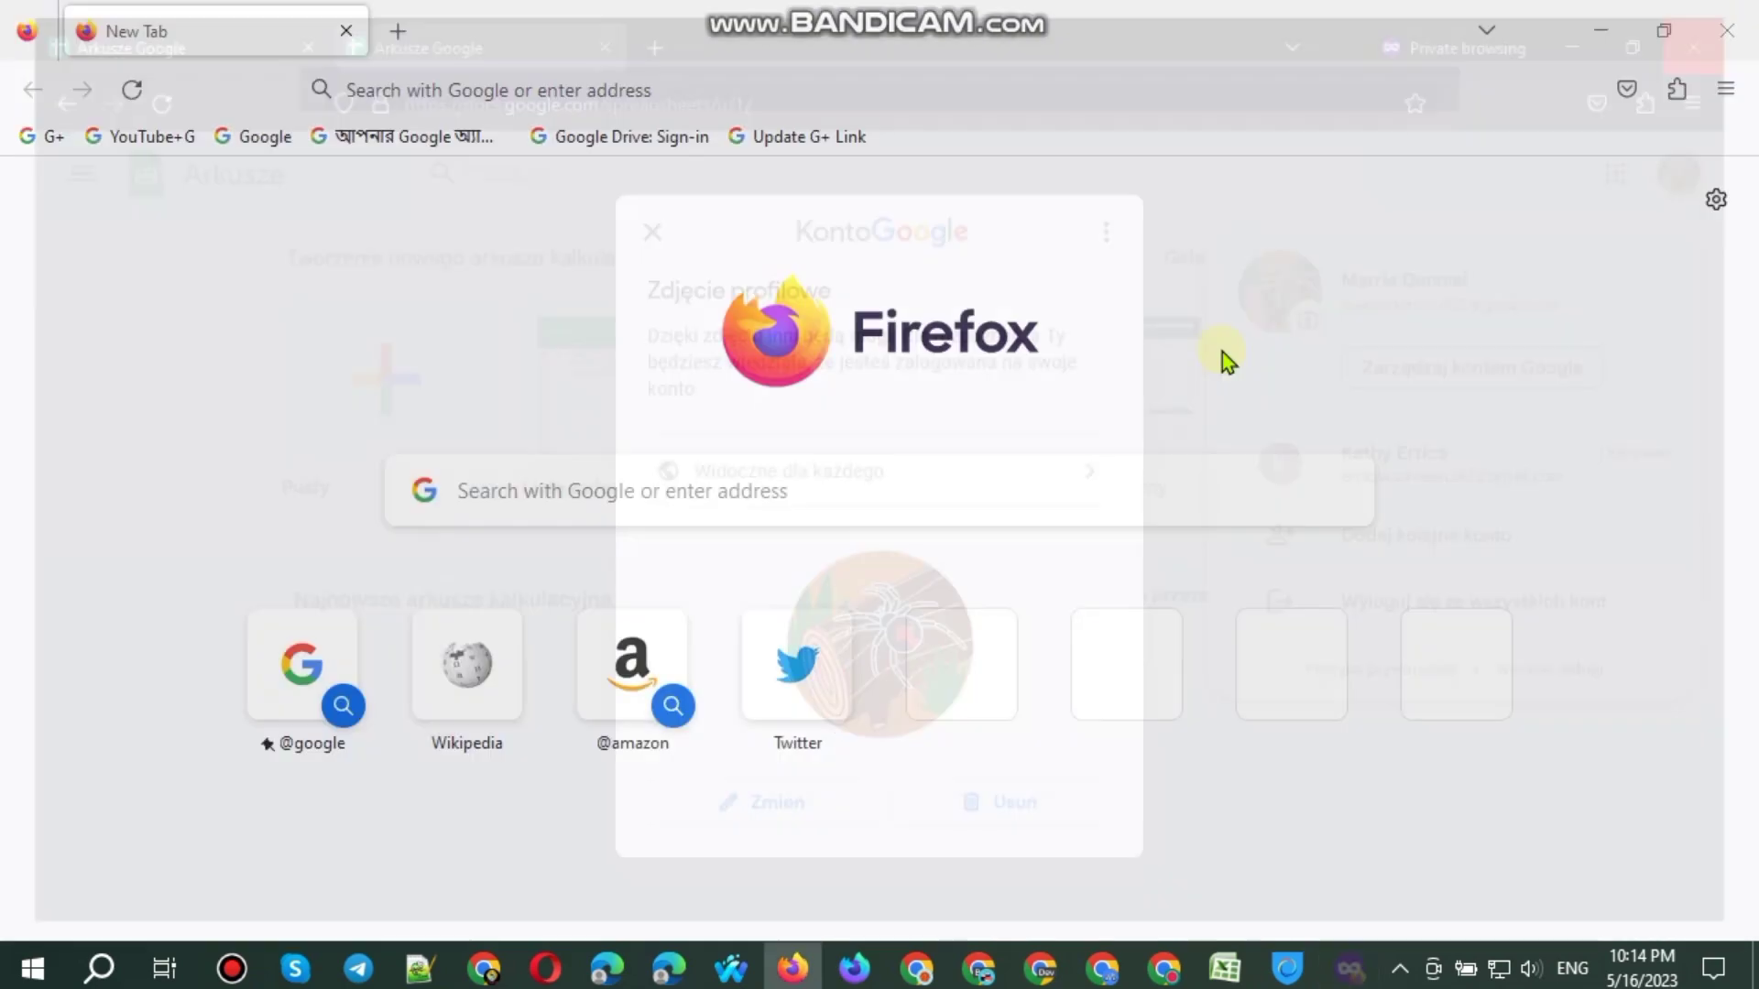
key(ctrl+shift+Delete)
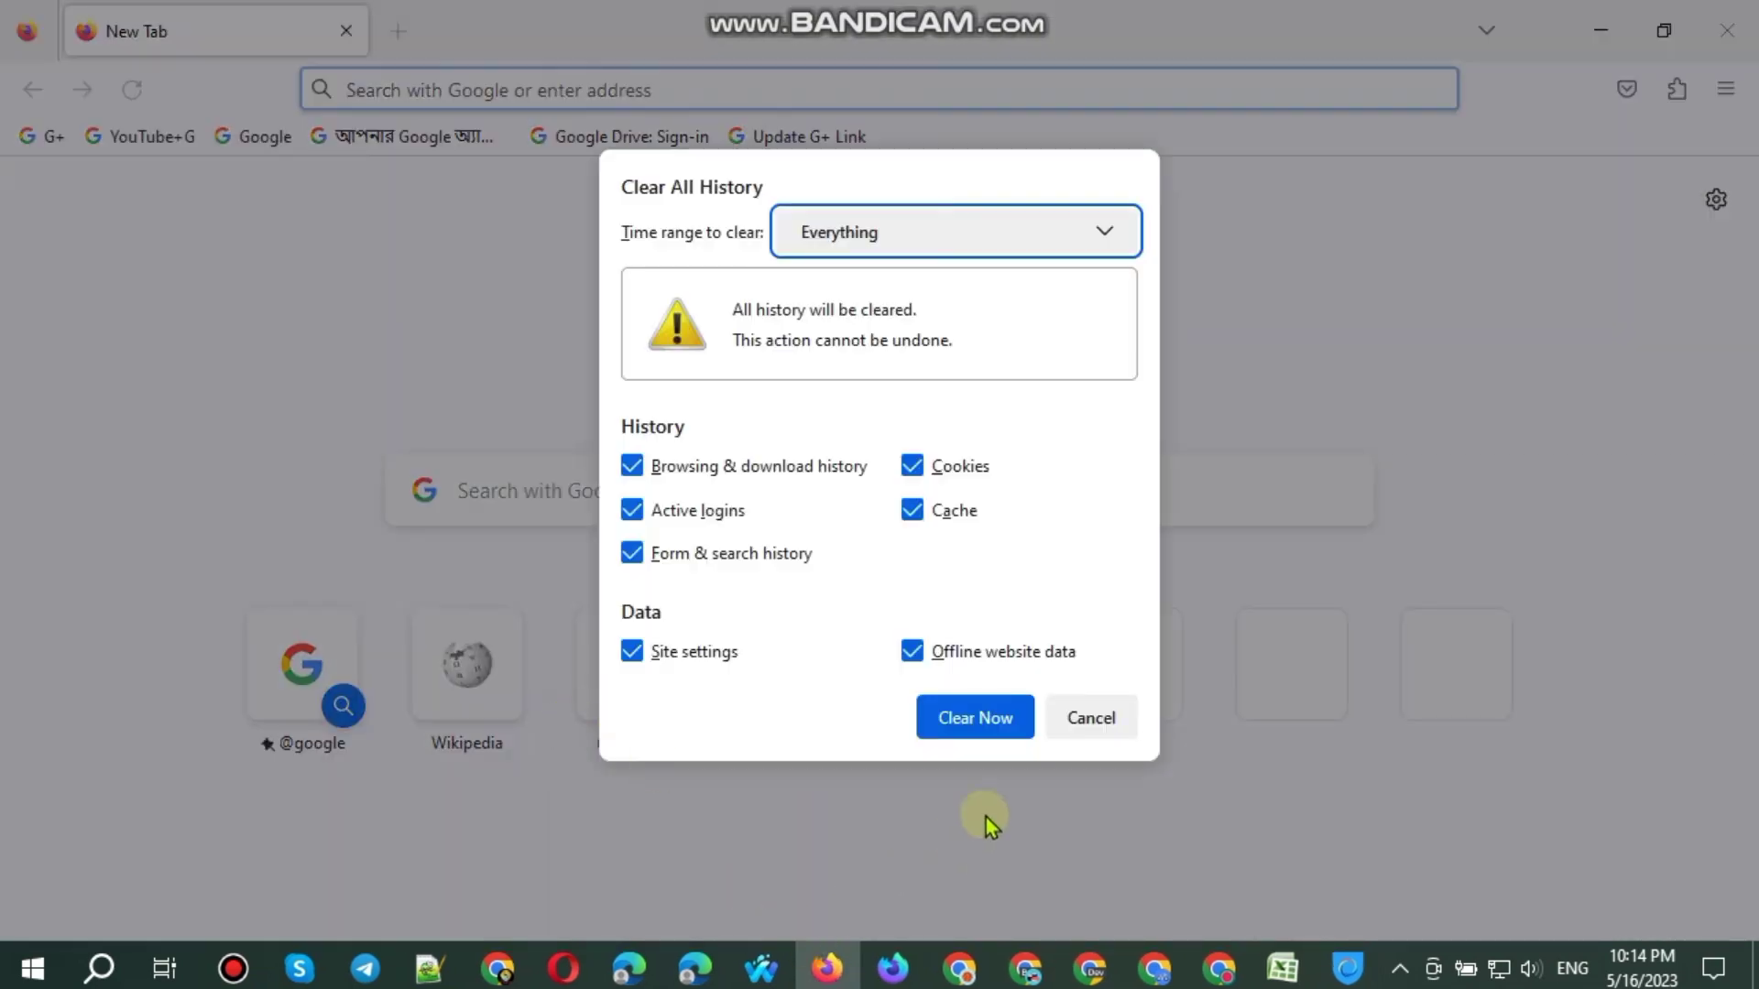
click(1003, 717)
click(1734, 14)
right_click(864, 118)
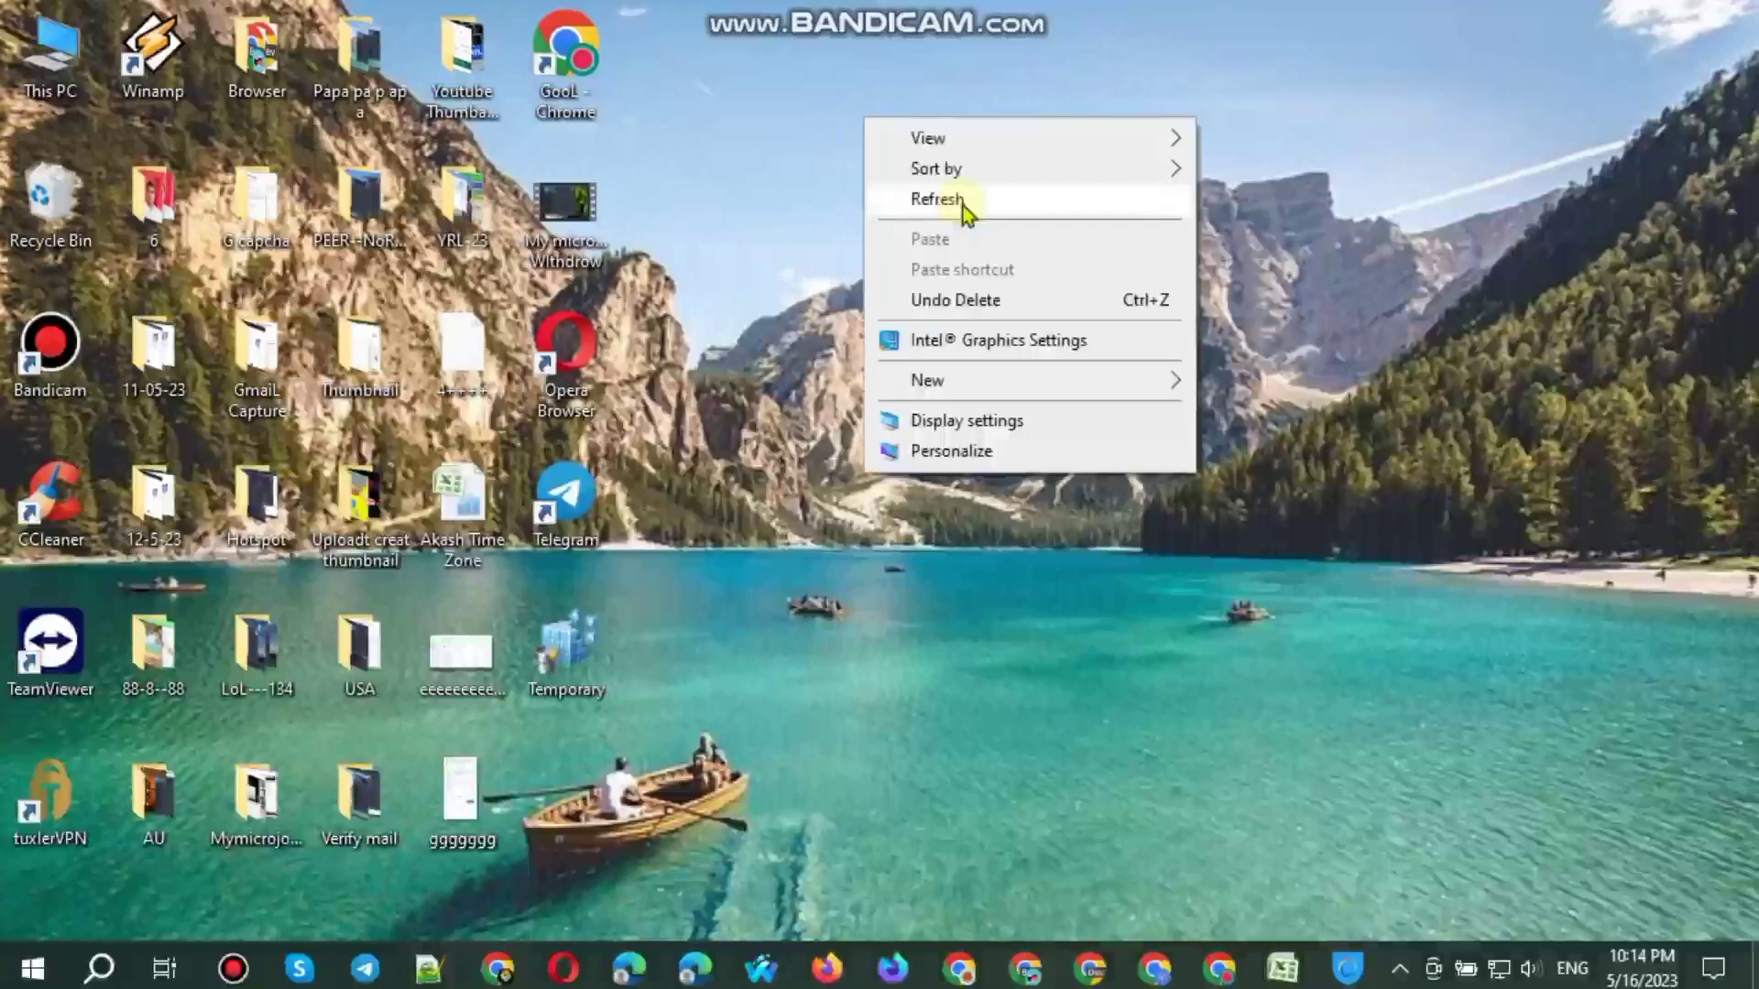
click(964, 201)
right_click(971, 289)
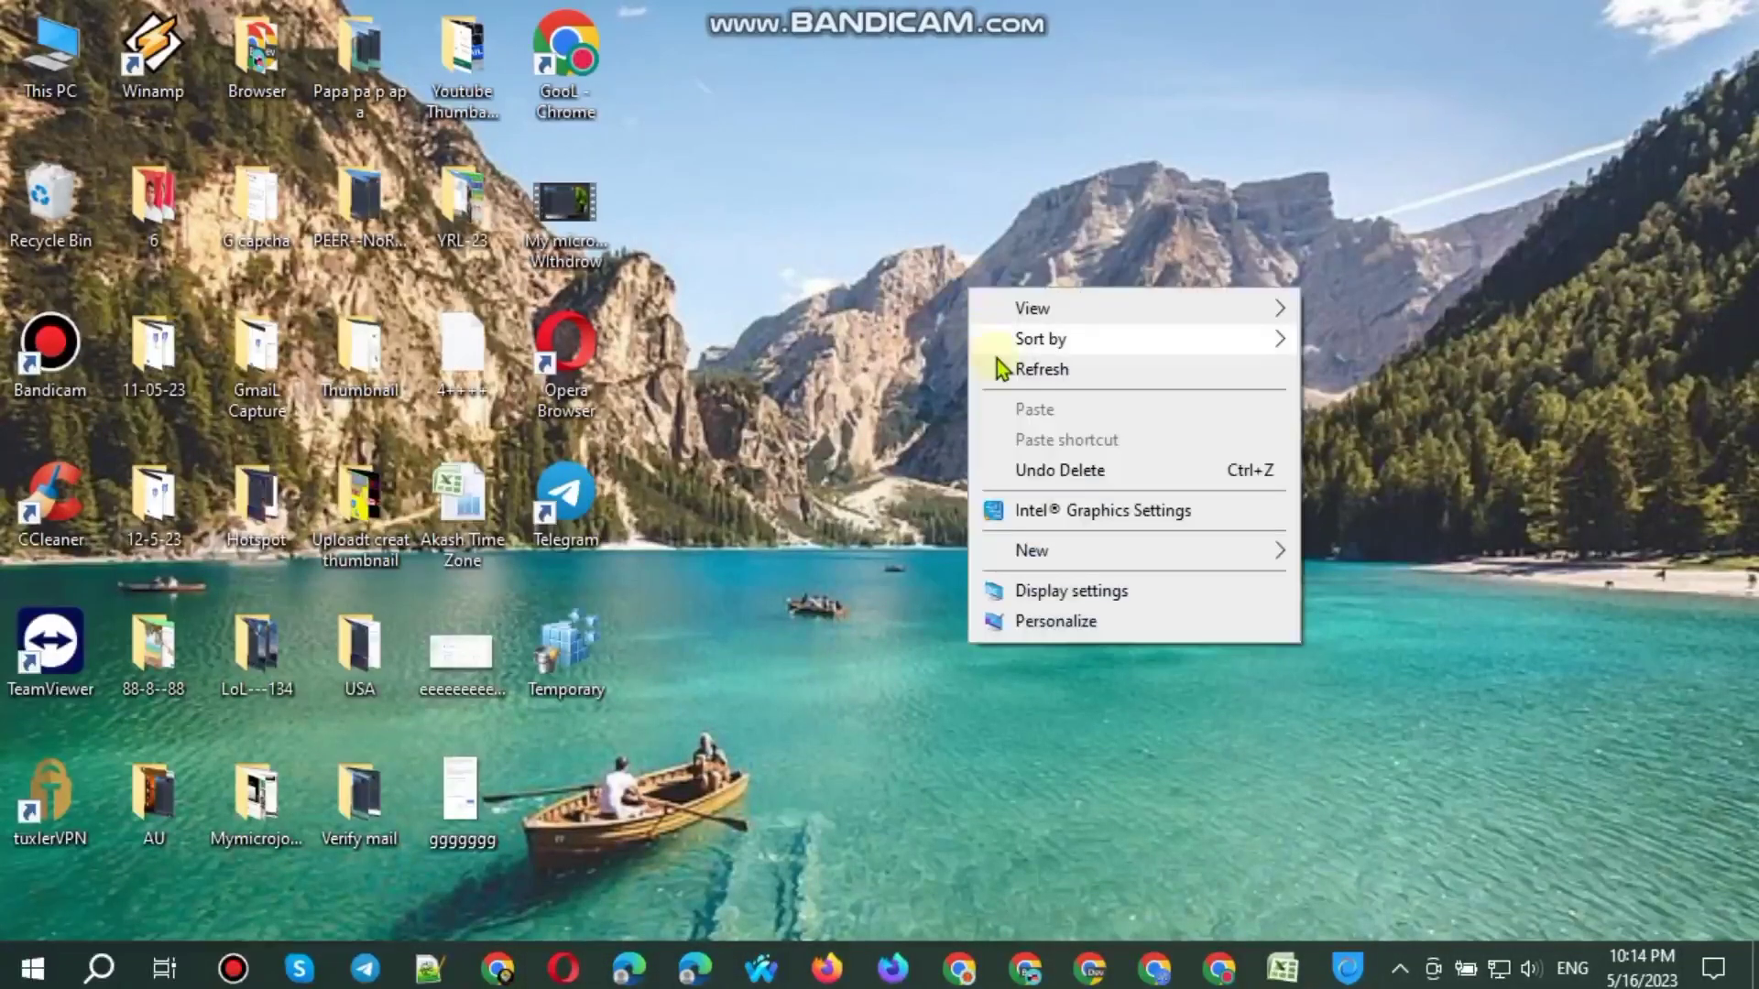
click(1001, 370)
Step: Disconnect Hotspot Shield from the Poland VPN, minimize it, and refresh the desktop
click(1349, 971)
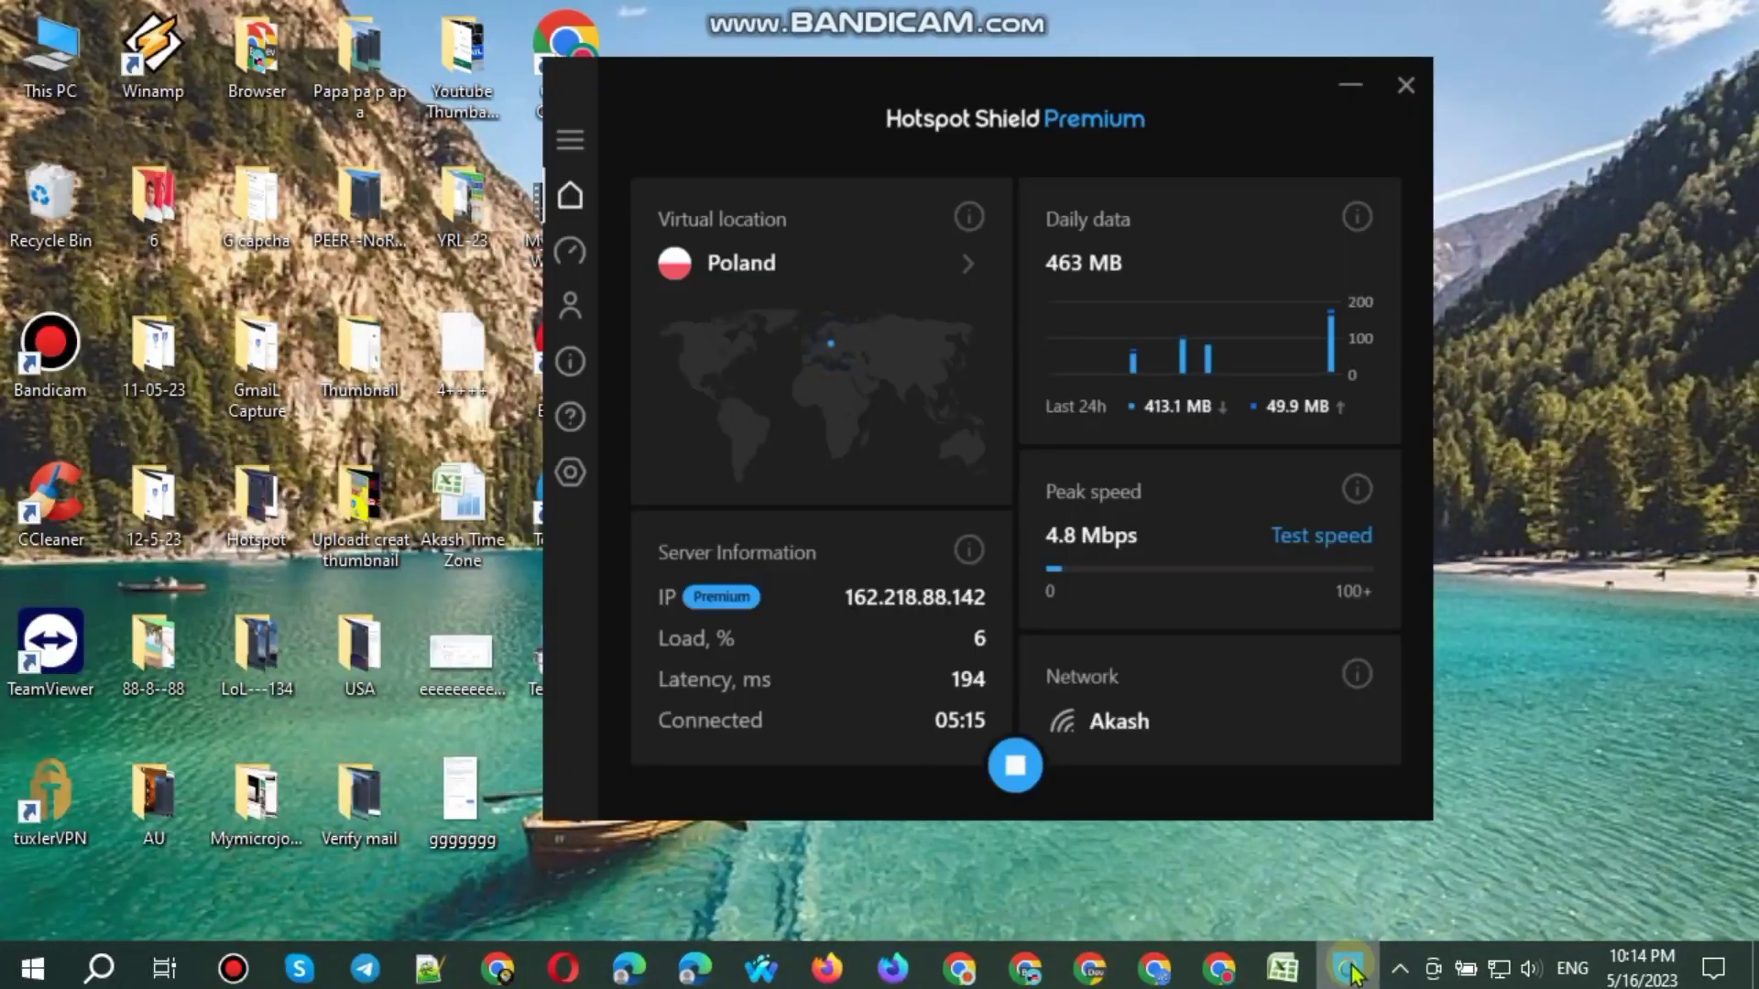
click(1014, 765)
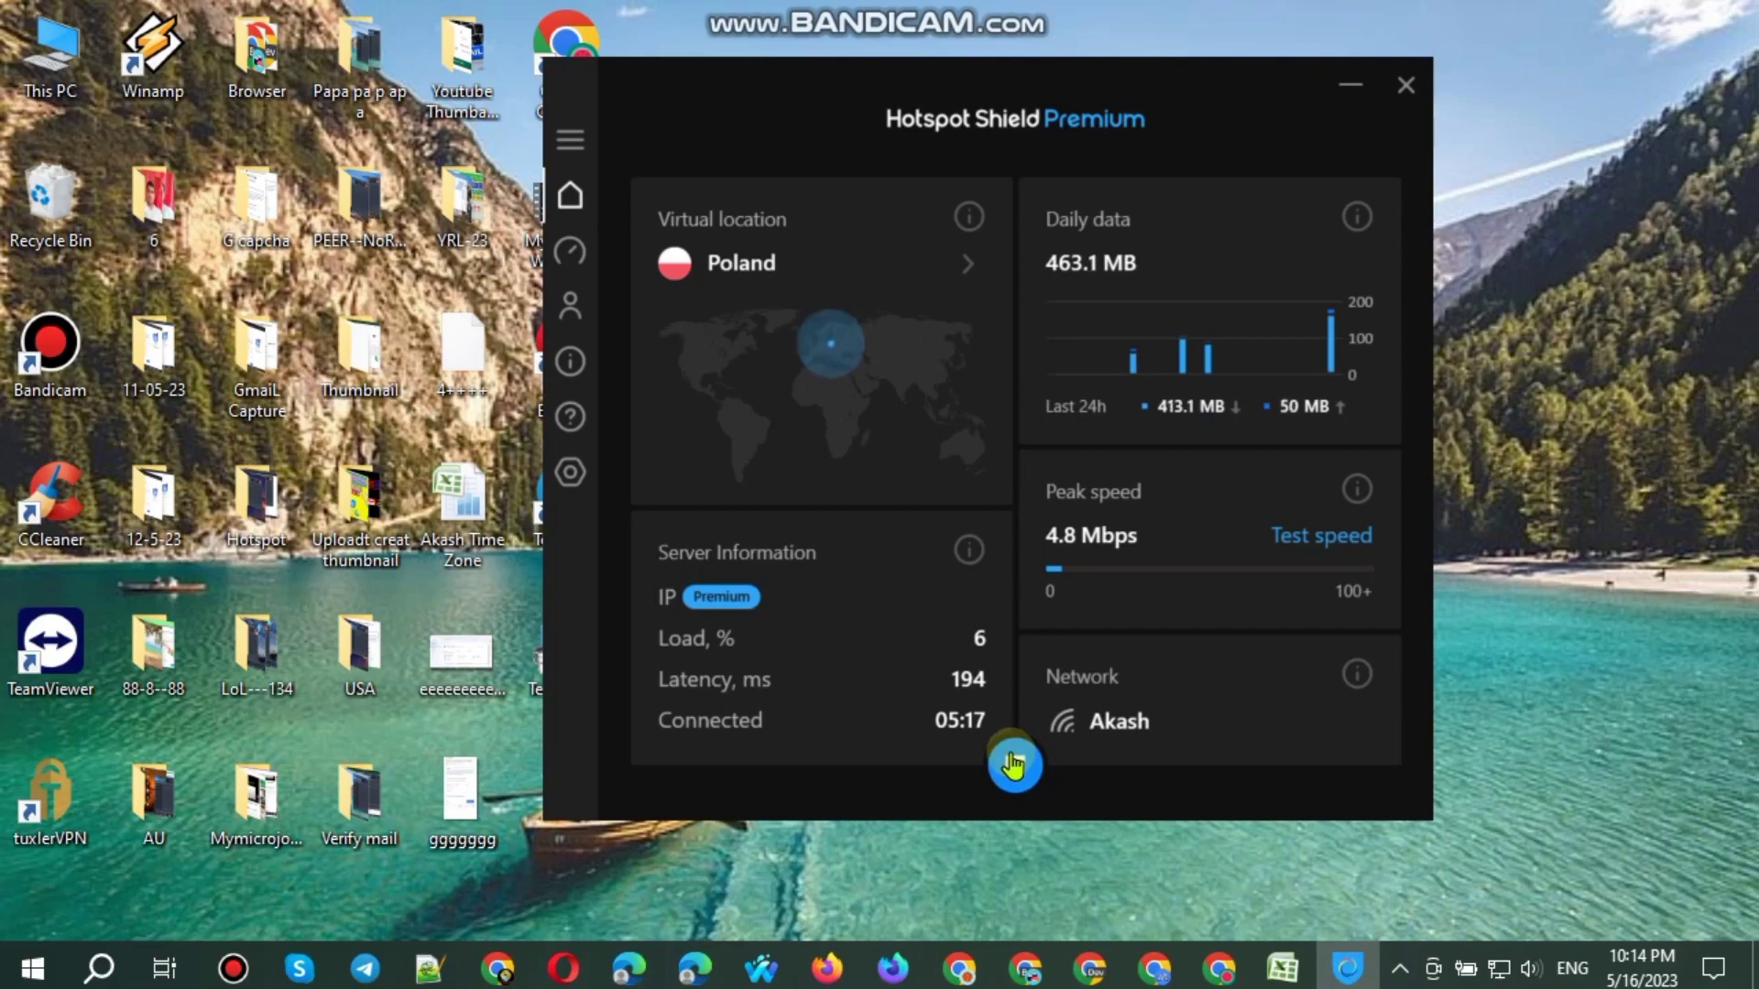
click(1352, 88)
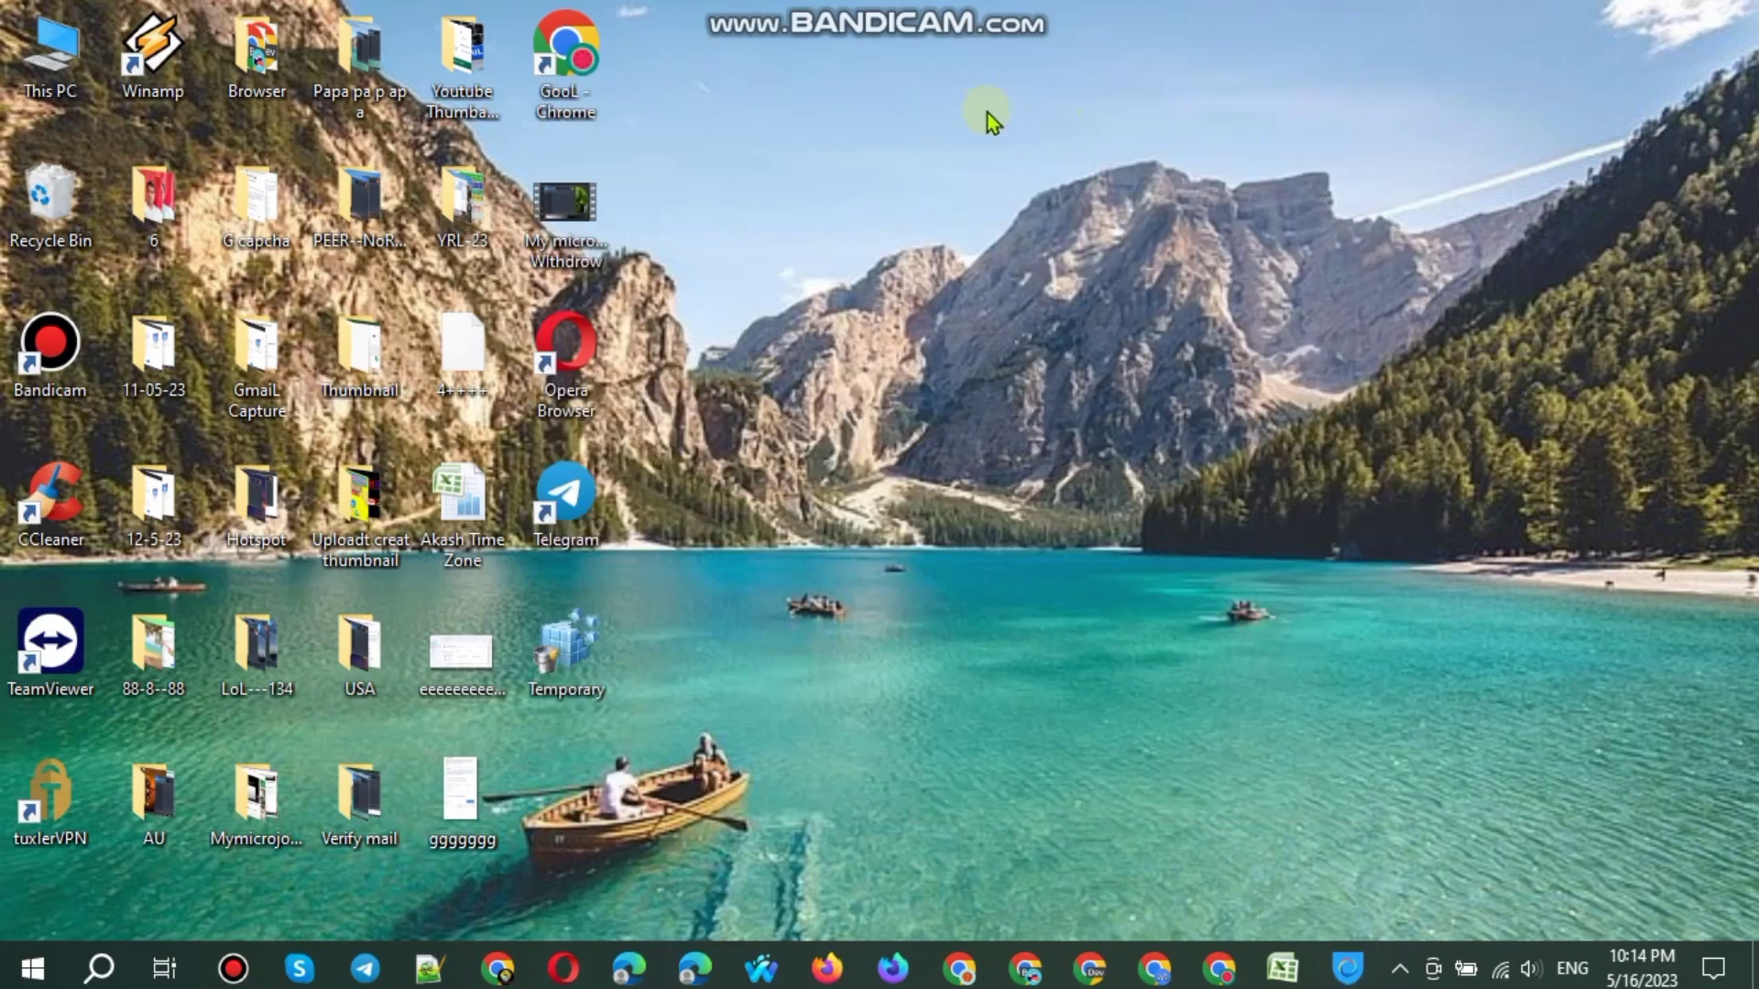
right_click(991, 120)
click(1053, 203)
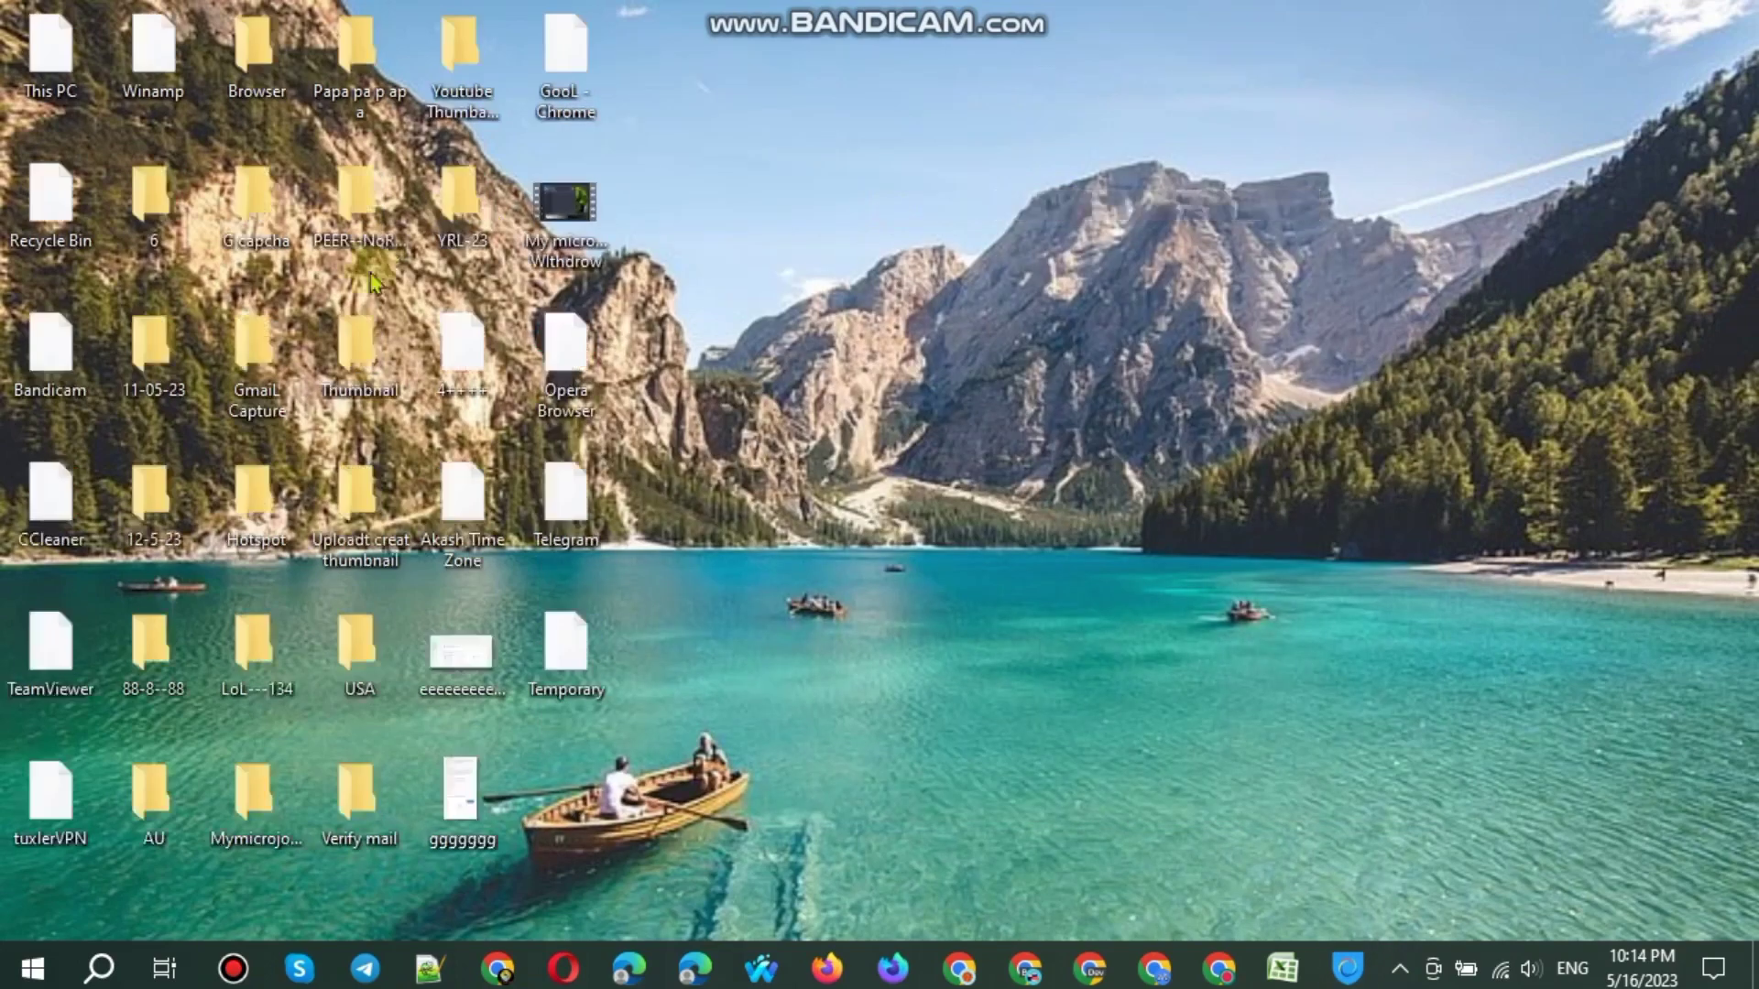
Step: Delete all files in the Temp folder, skipping the ones in use
double_click(578, 656)
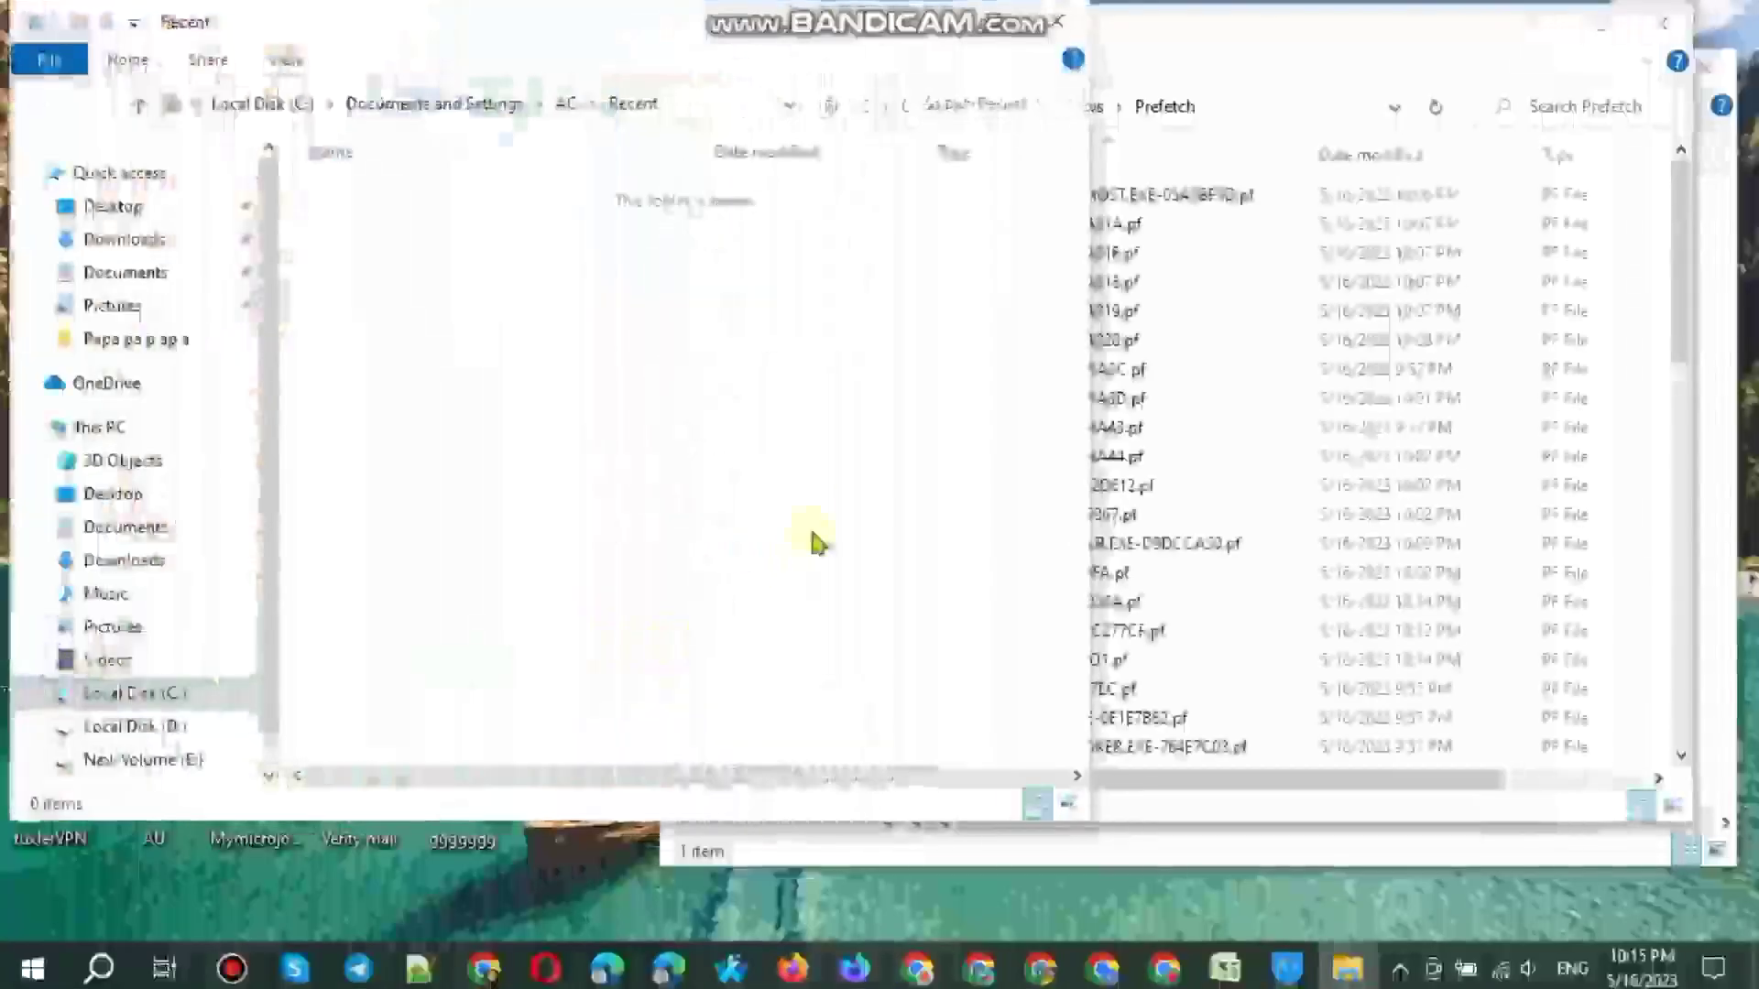
key(ctrl+a)
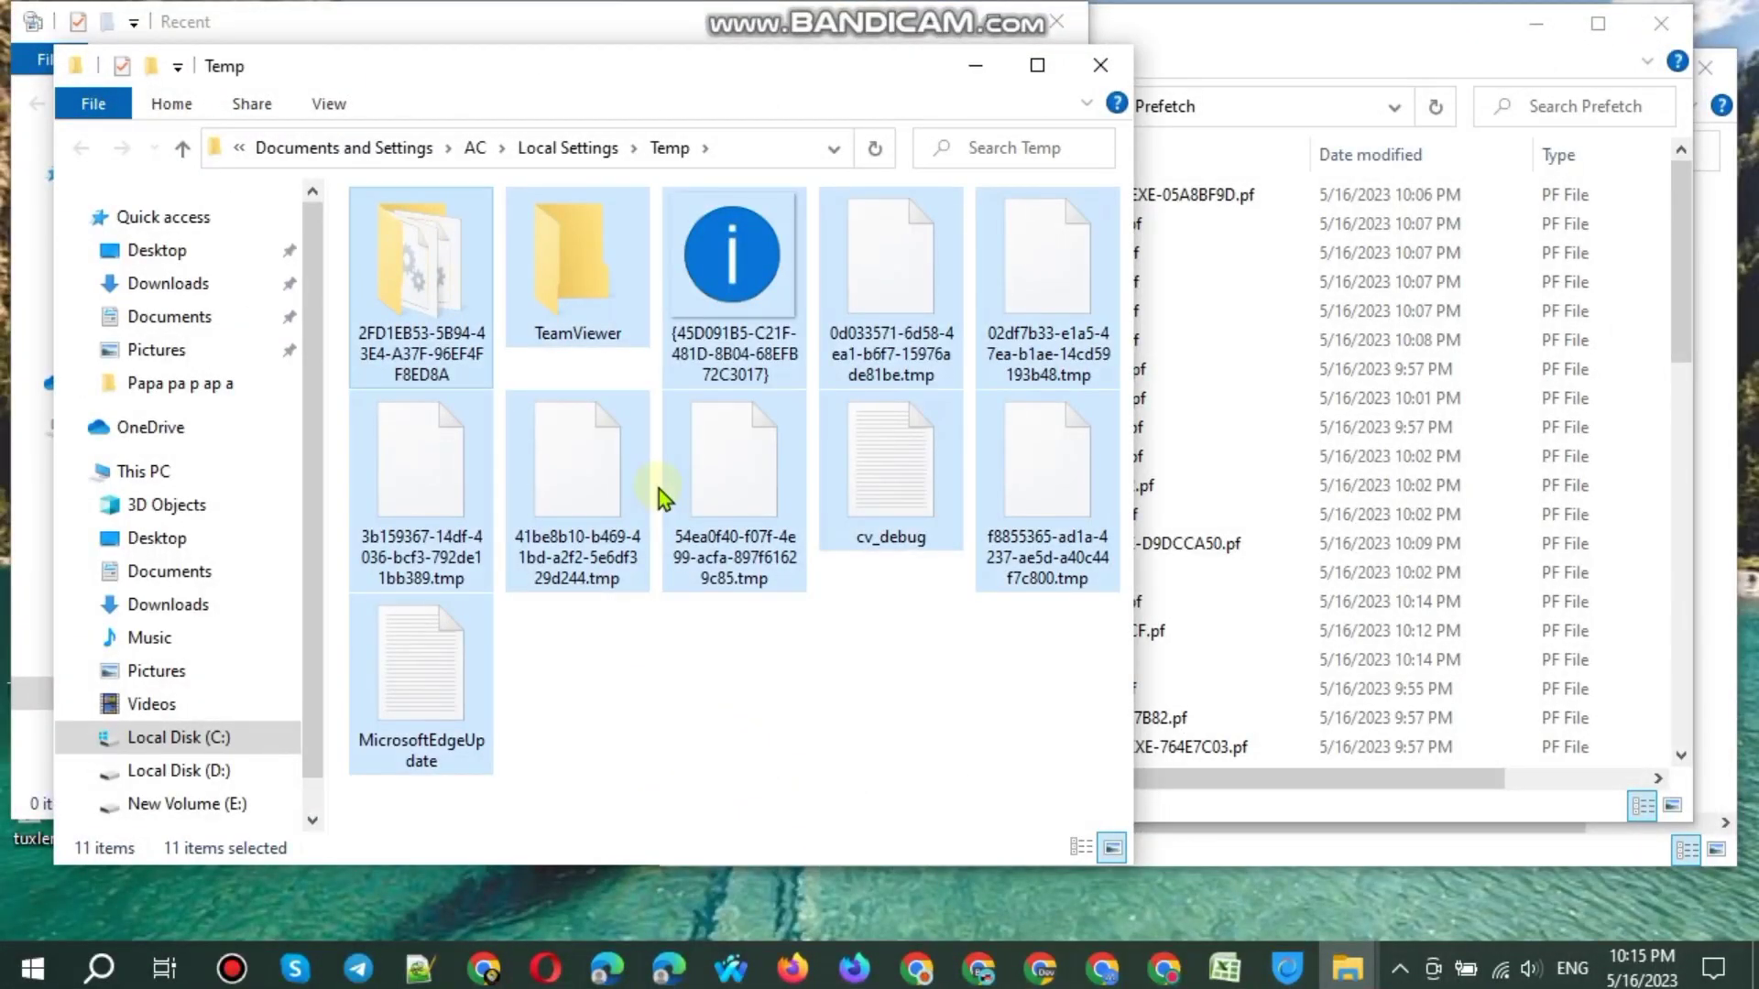
key(Delete)
click(936, 392)
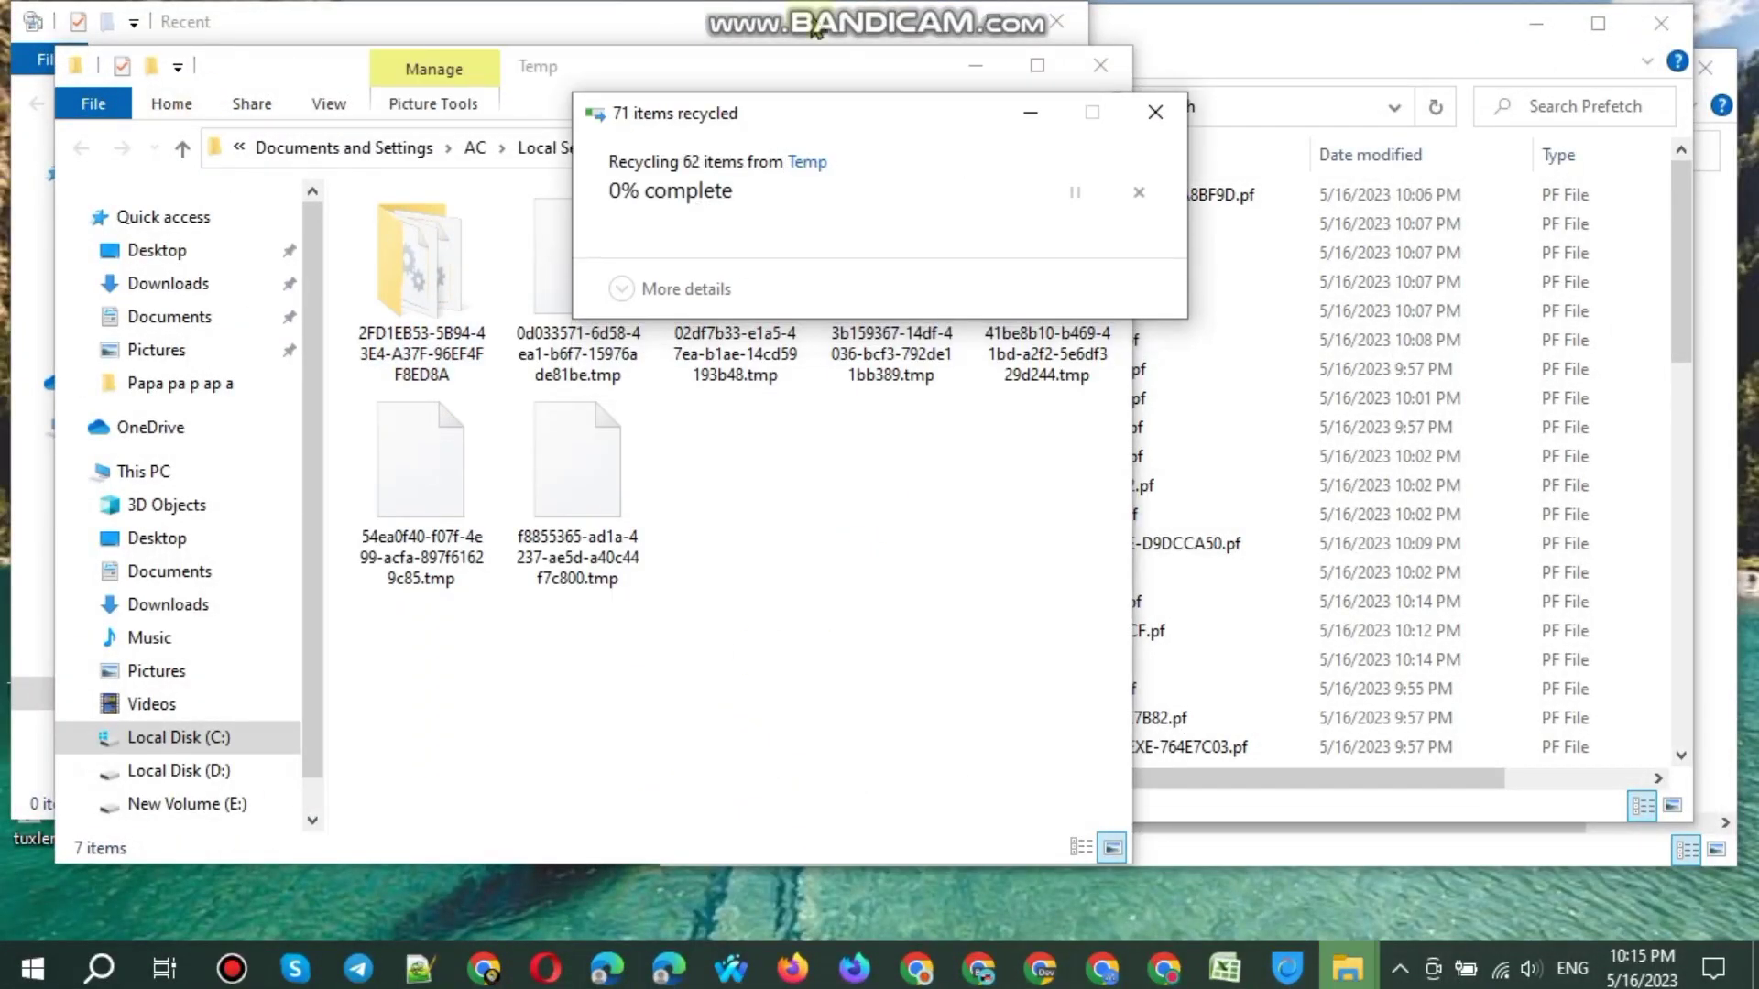
Step: Close the Temp and Recent windows and delete all files in Prefetch
click(1101, 65)
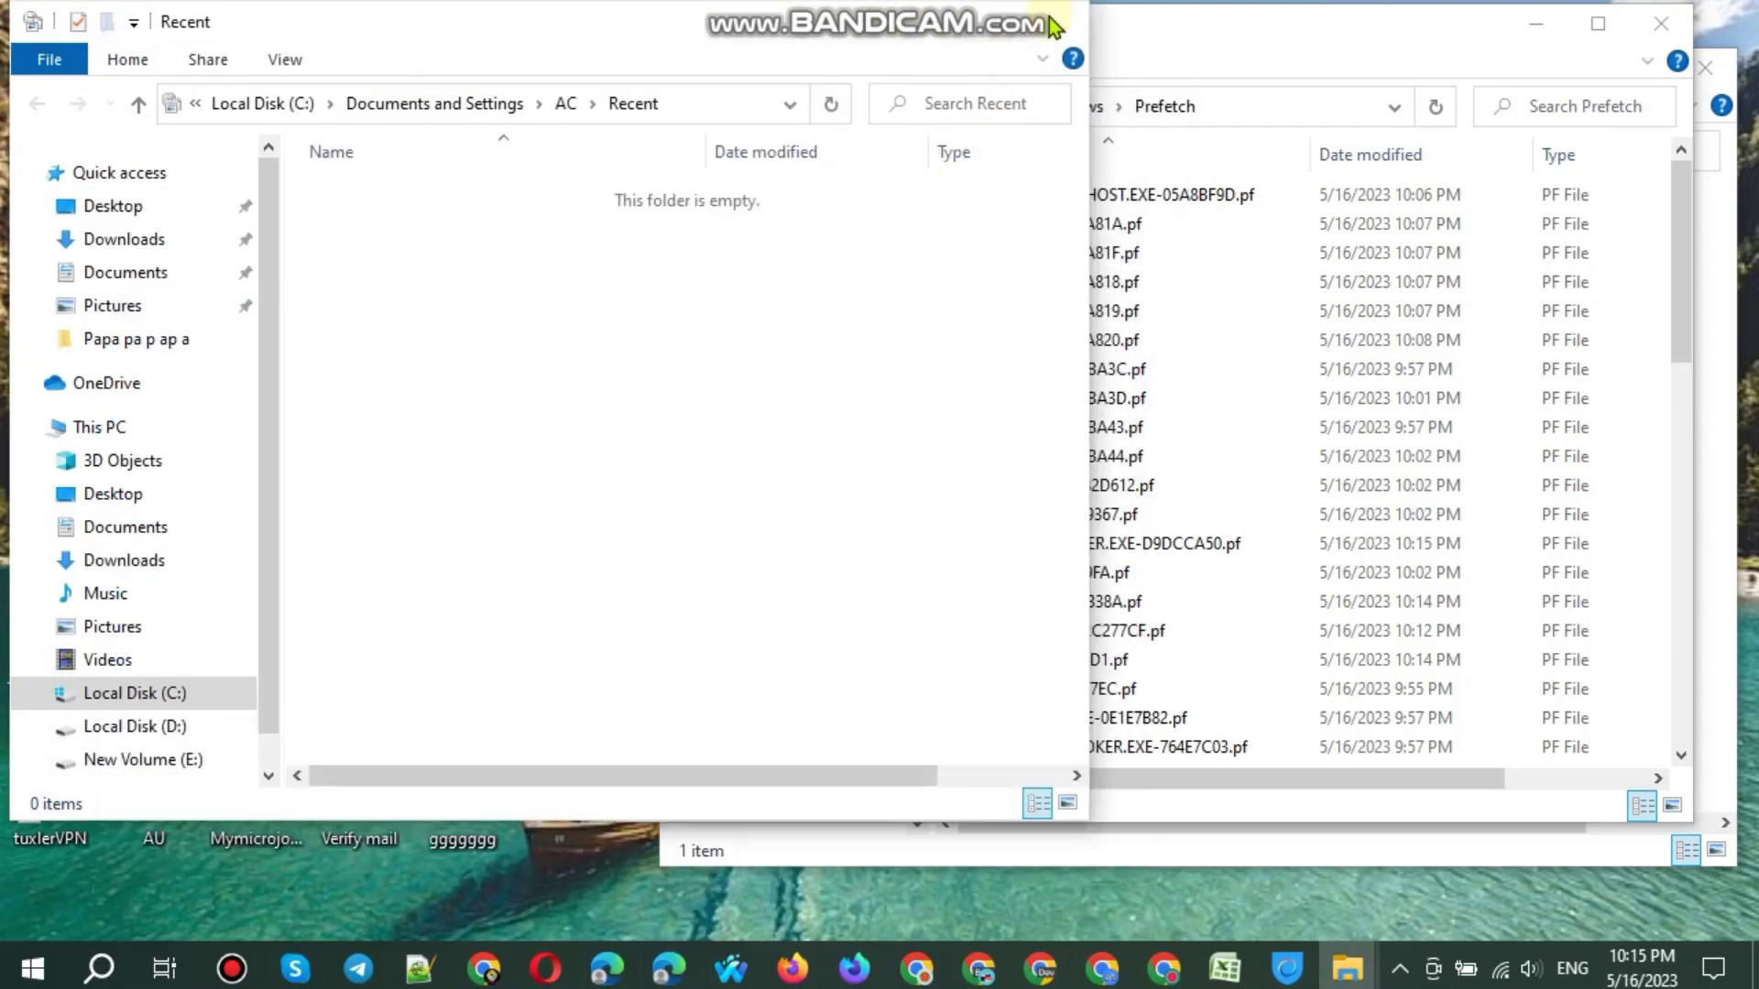
click(1032, 37)
click(1106, 252)
key(ctrl+a)
key(Delete)
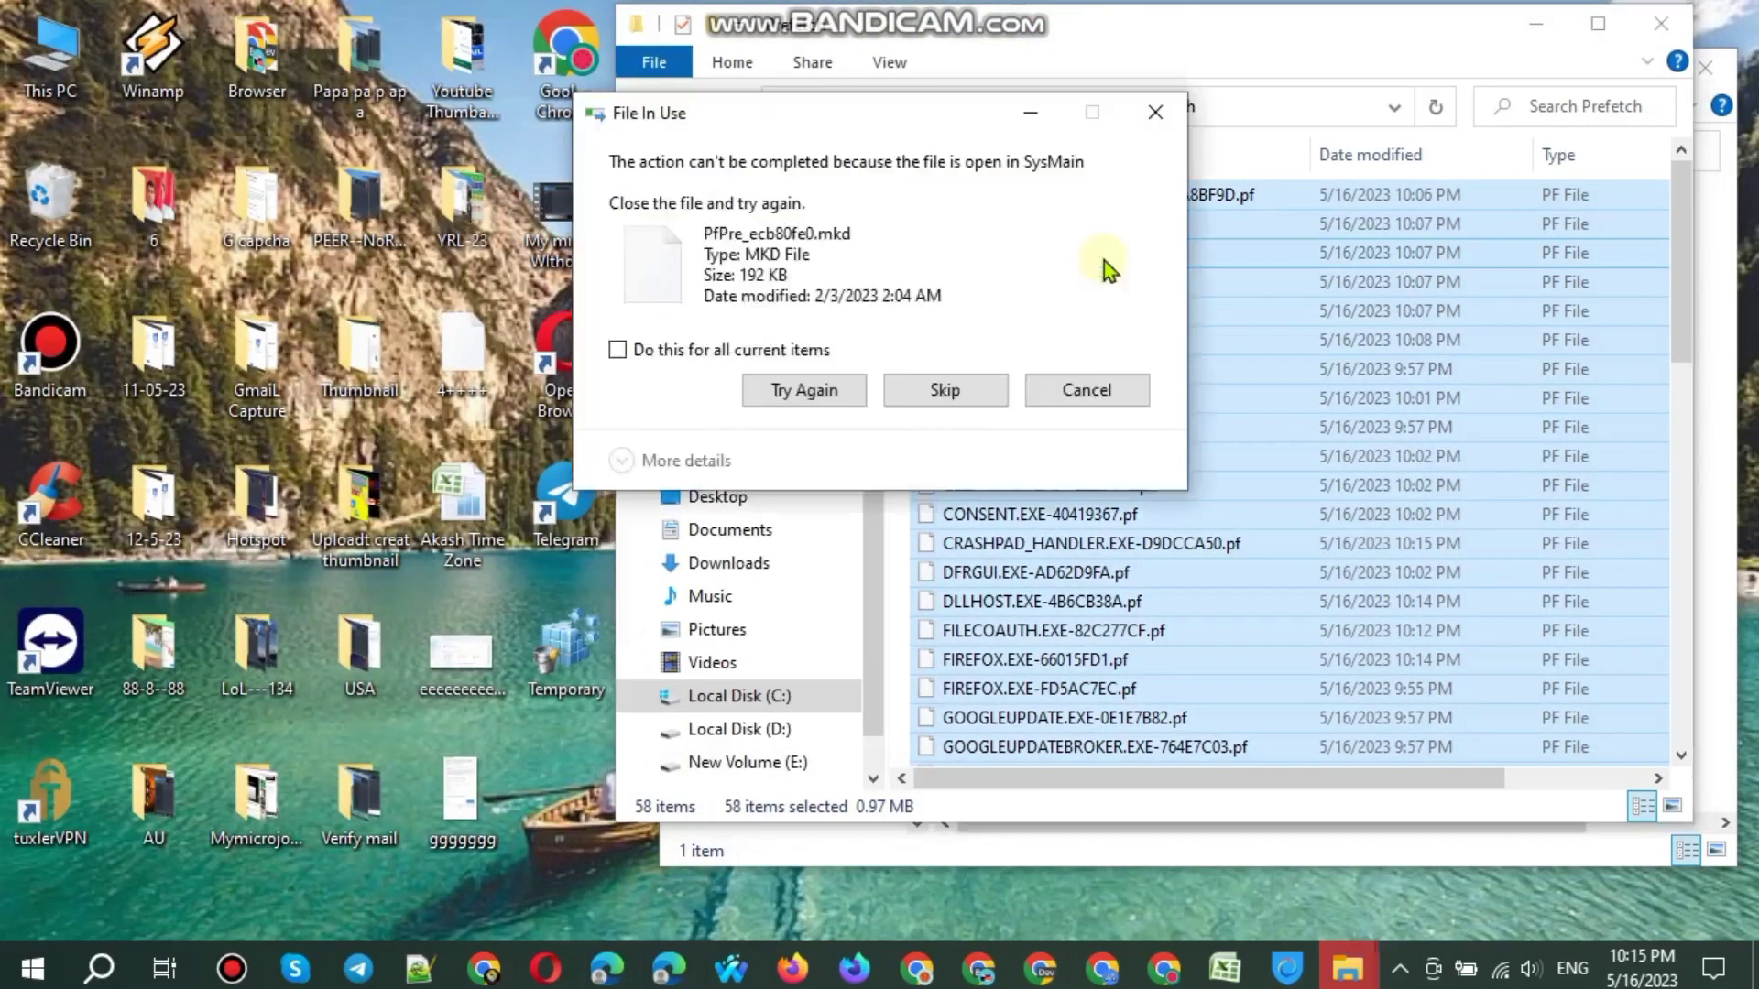
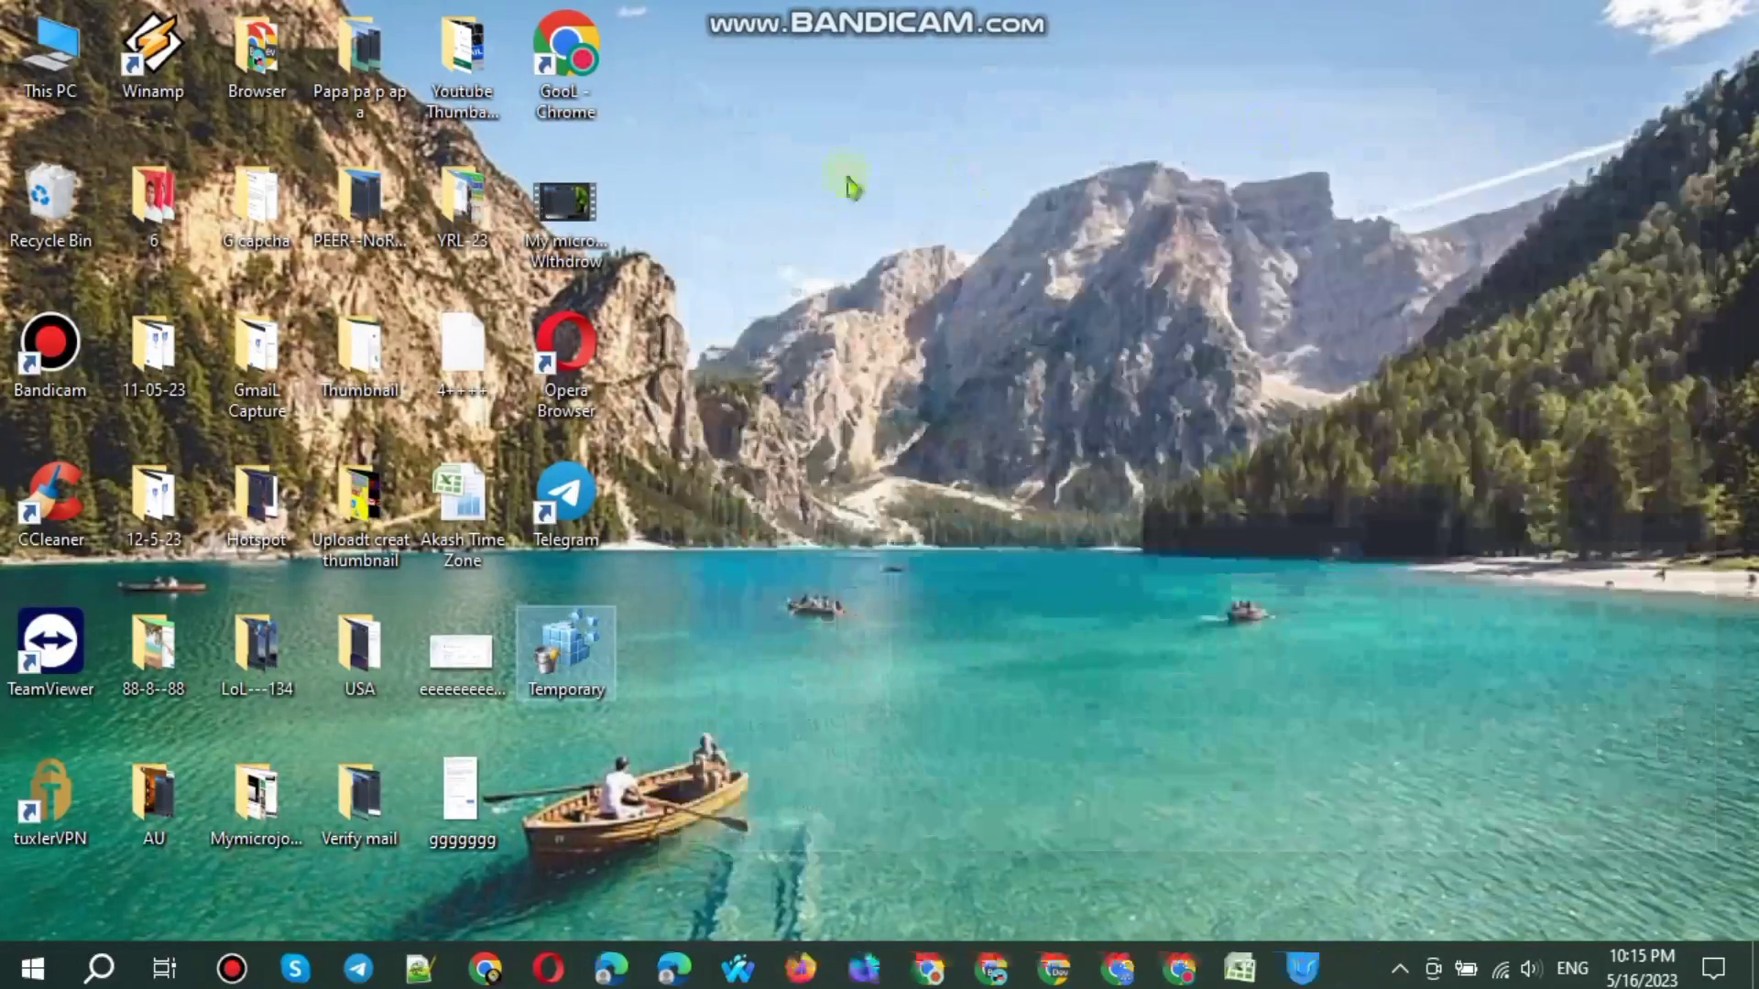
Step: Empty the Recycle Bin, confirm permanent deletion of all 63 items, then refresh the desktop
right_click(58, 169)
click(129, 241)
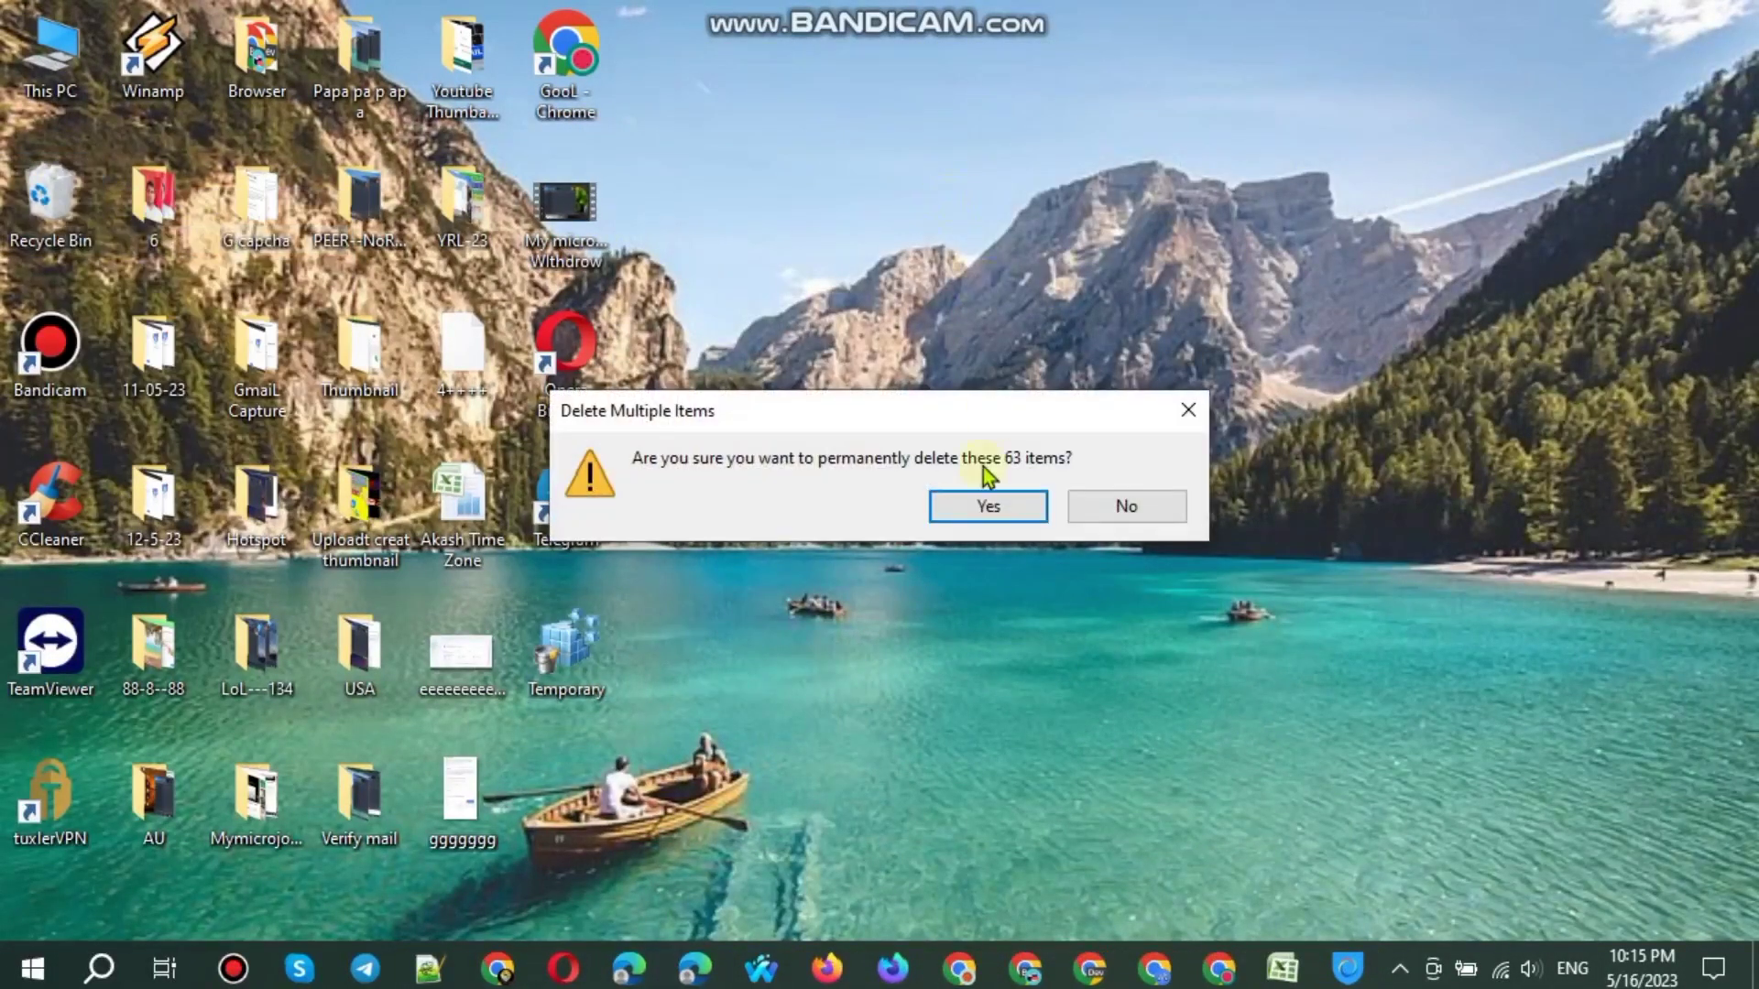
click(996, 503)
right_click(897, 79)
click(944, 158)
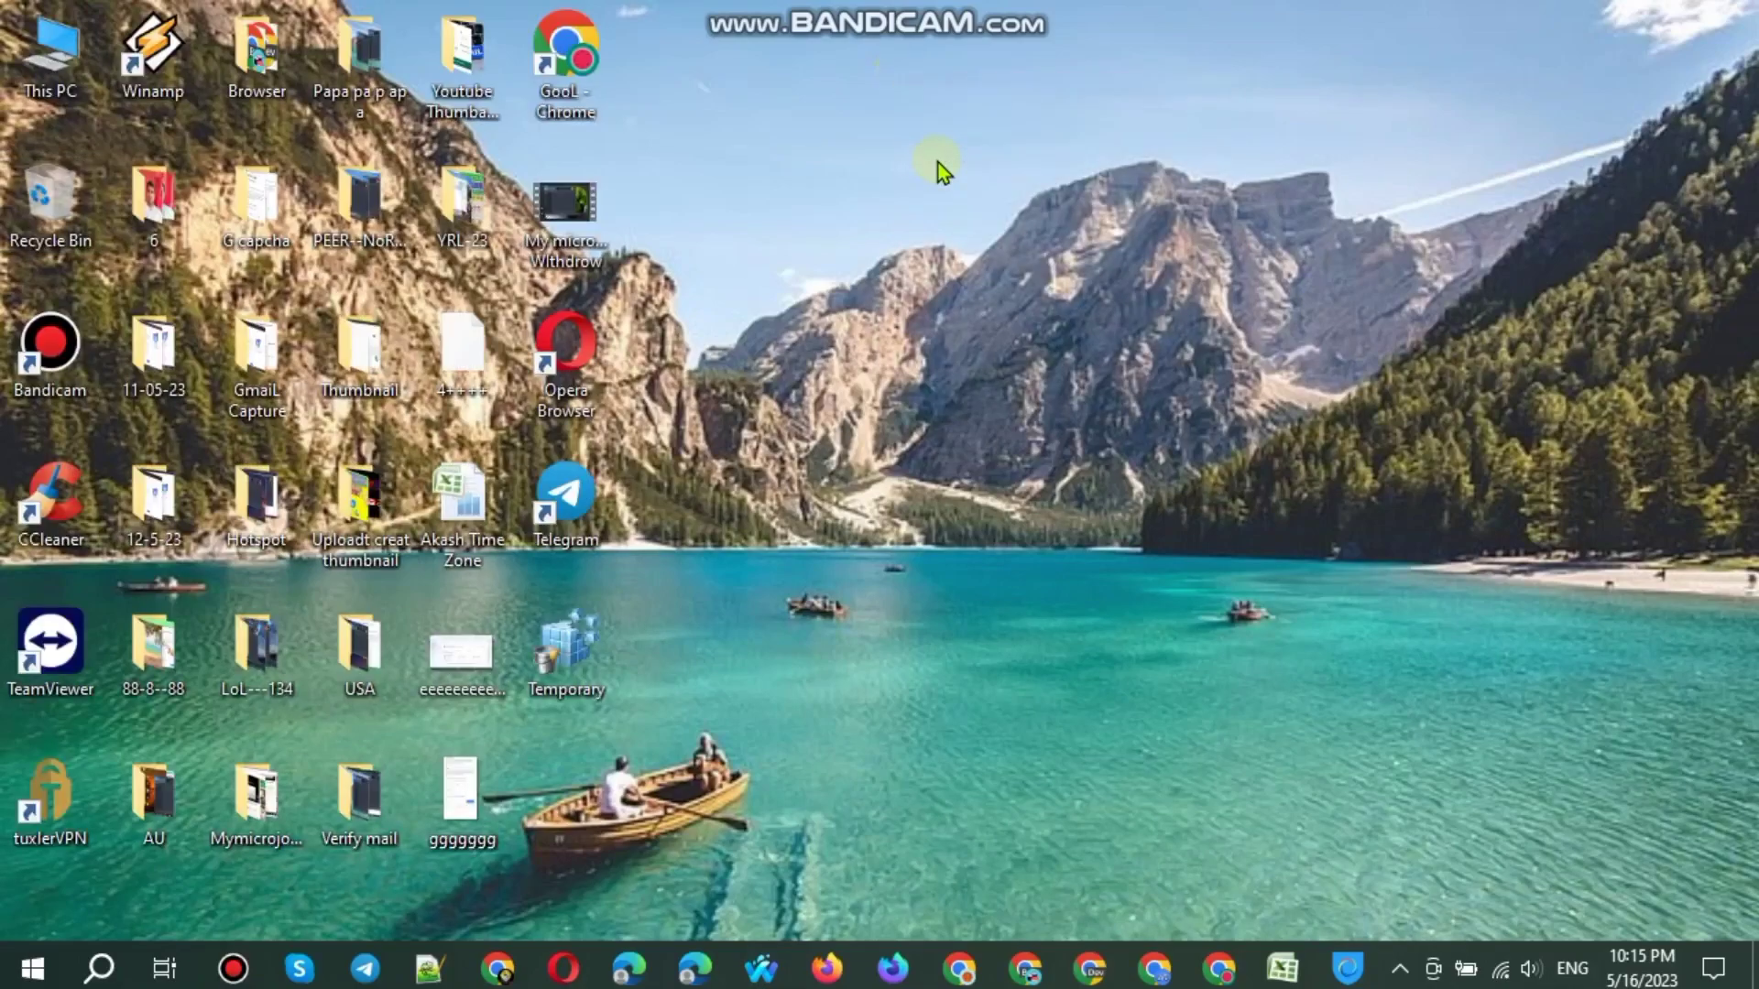